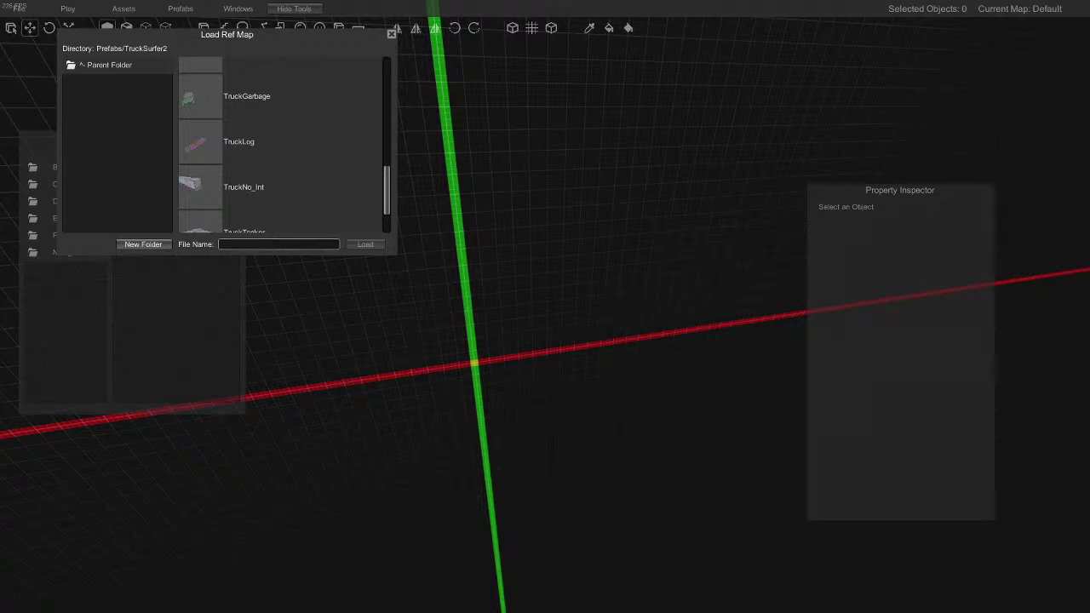
pyautogui.hotkey('alt', 'Tab')
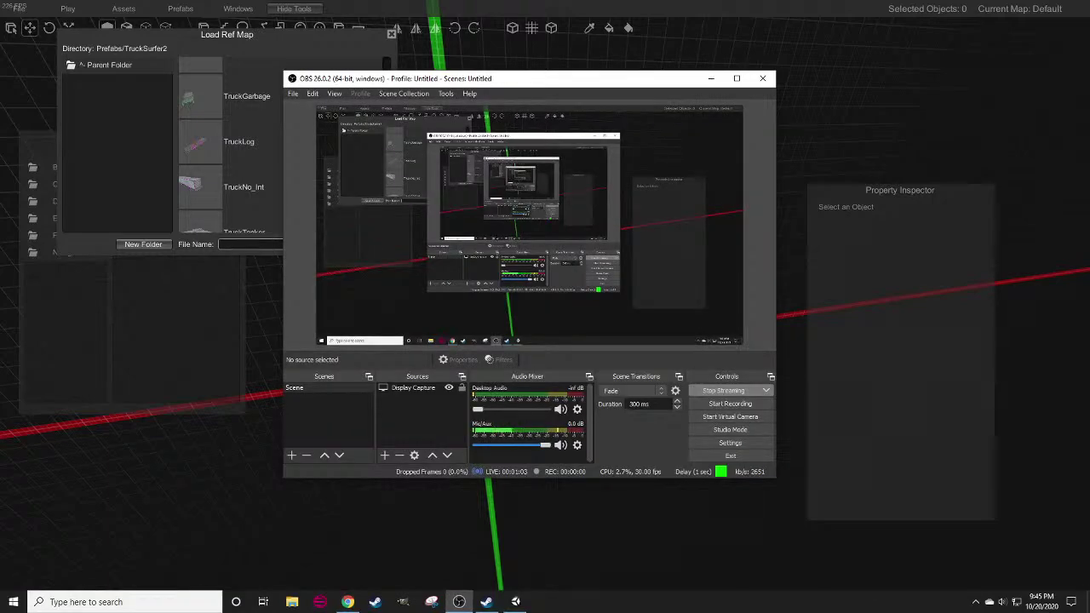
pyautogui.hotkey('alt', 'Tab')
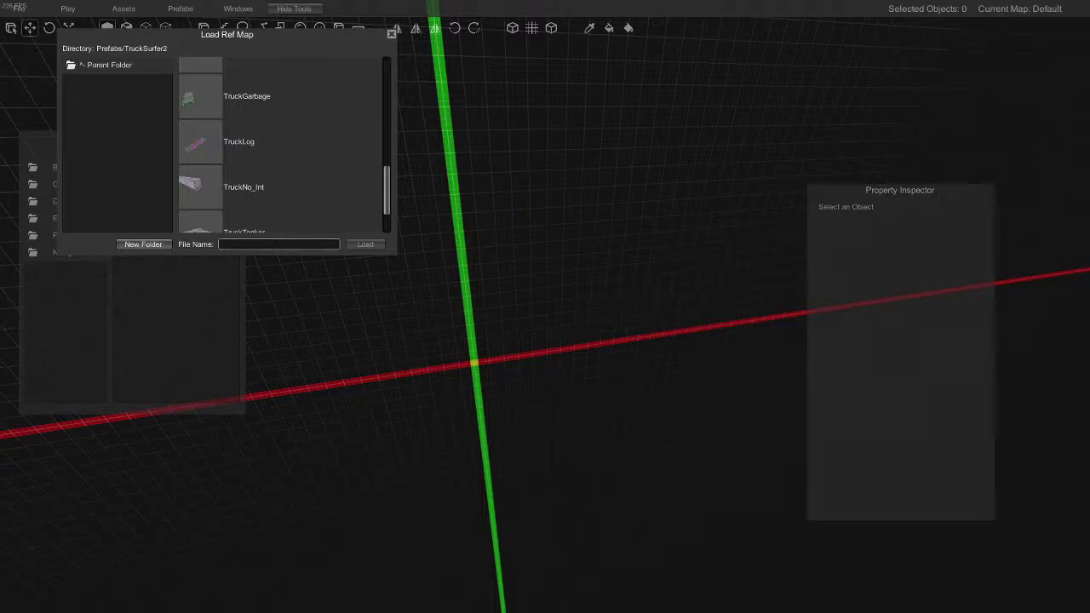
# Load the TruckTanker prefab from the TruckSurfer2 folder for editing
pyautogui.scroll(-2, 381, 194)
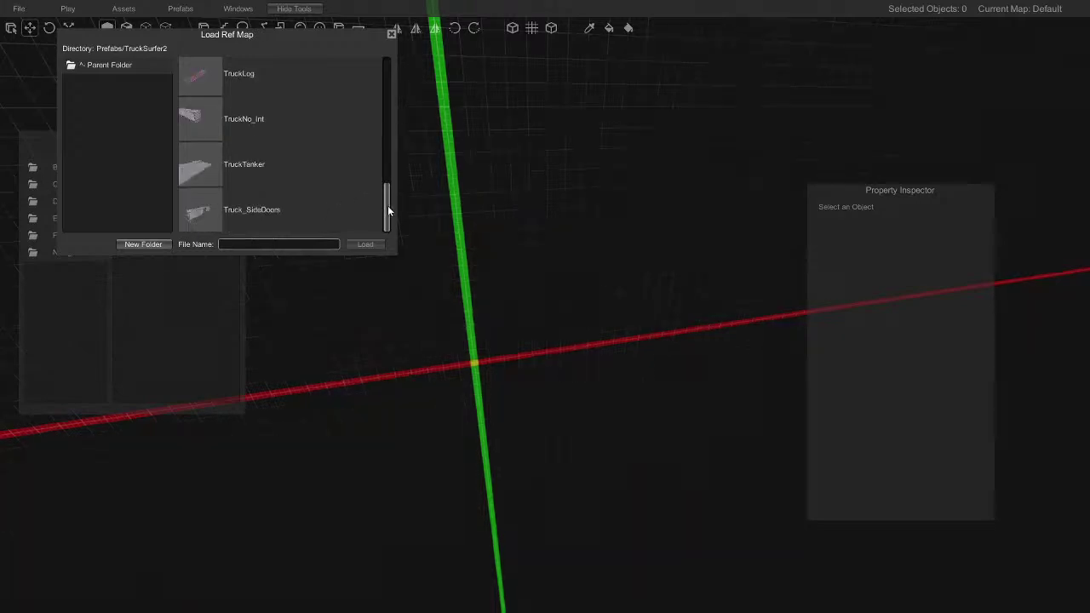
pyautogui.click(286, 167)
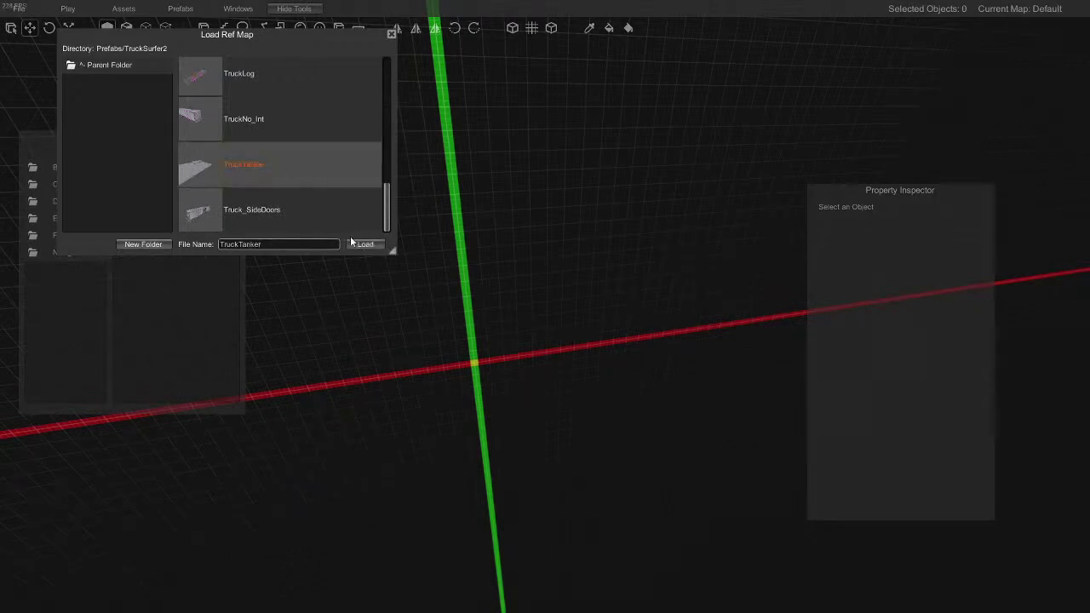
pyautogui.click(365, 244)
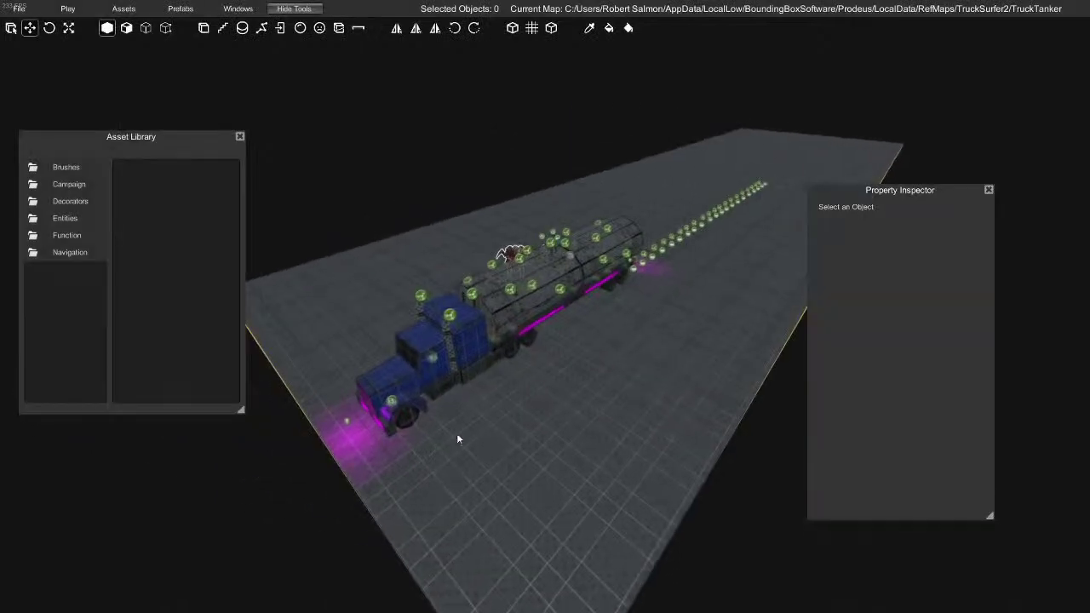
# Delete the VoidReaper monster standing beside the tanker truck
pyautogui.press('w')
pyautogui.moveTo(568, 430); pyautogui.dragTo(511, 460, button='right')
pyautogui.press('s')
pyautogui.press('w')
pyautogui.click(518, 307)
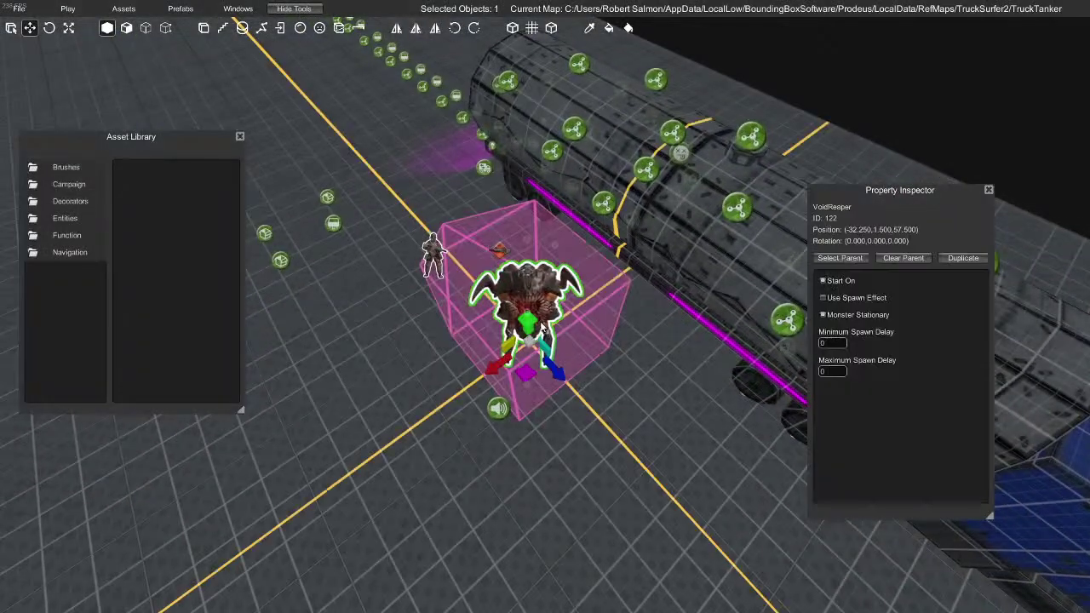
pyautogui.press('Delete')
# Delete the remaining stray entities beside the tanker truck and the ground floor under it
pyautogui.click(498, 408)
pyautogui.moveTo(499, 413); pyautogui.dragTo(664, 286)
pyautogui.click(502, 254)
pyautogui.press('Delete')
pyautogui.click(442, 260)
pyautogui.press('Delete')
pyautogui.click(470, 365)
pyautogui.press('Delete')
# Select all objects of the tanker truck and move them to the world origin, placing FX_Fire_Large at about (1.25, 5, -9.25)
pyautogui.moveTo(497, 398); pyautogui.dragTo(481, 349, button='right')
pyautogui.moveTo(372, 231); pyautogui.dragTo(566, 462)
pyautogui.moveTo(481, 467); pyautogui.dragTo(648, 465, button='right')
pyautogui.moveTo(556, 418); pyautogui.dragTo(485, 229)
pyautogui.moveTo(490, 243); pyautogui.dragTo(741, 194, button='right')
pyautogui.moveTo(945, 92); pyautogui.dragTo(140, 183)
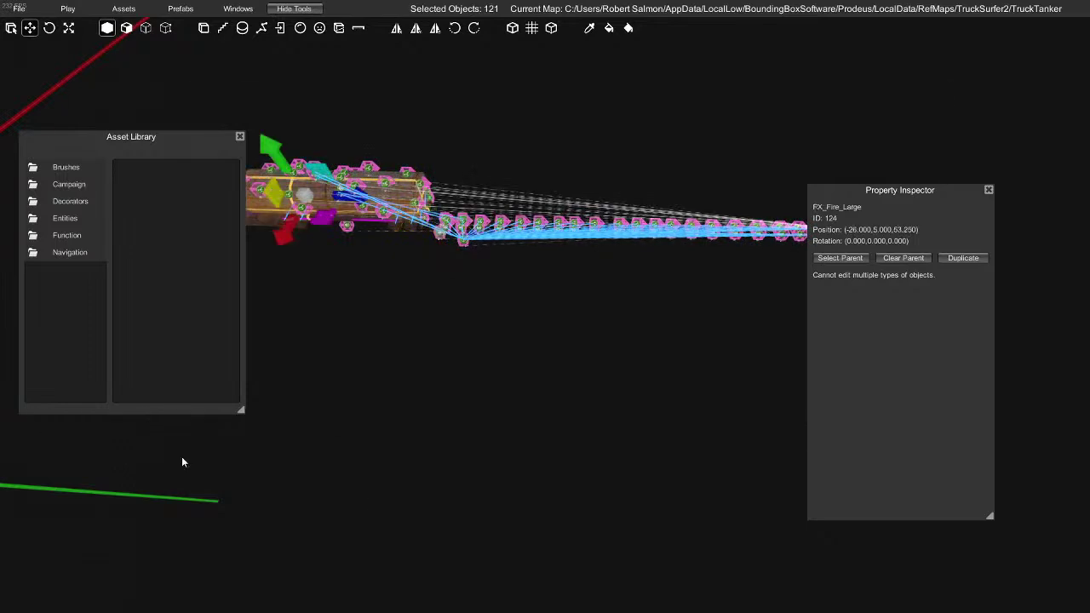
pyautogui.moveTo(63, 424); pyautogui.dragTo(397, 379, button='right')
pyautogui.moveTo(682, 369); pyautogui.dragTo(426, 217)
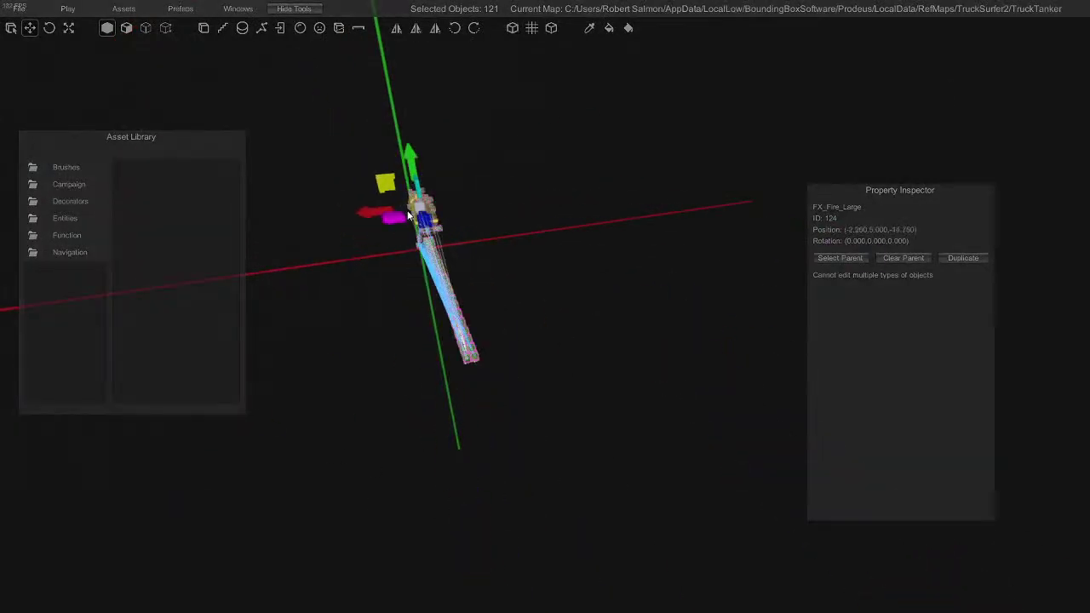
pyautogui.moveTo(517, 265); pyautogui.dragTo(602, 264, button='right')
pyautogui.moveTo(552, 221); pyautogui.dragTo(520, 218)
pyautogui.moveTo(594, 232); pyautogui.dragTo(569, 222)
pyautogui.moveTo(569, 222); pyautogui.dragTo(268, 168, button='right')
# Save the edited TruckTanker prefab
pyautogui.click(180, 9)
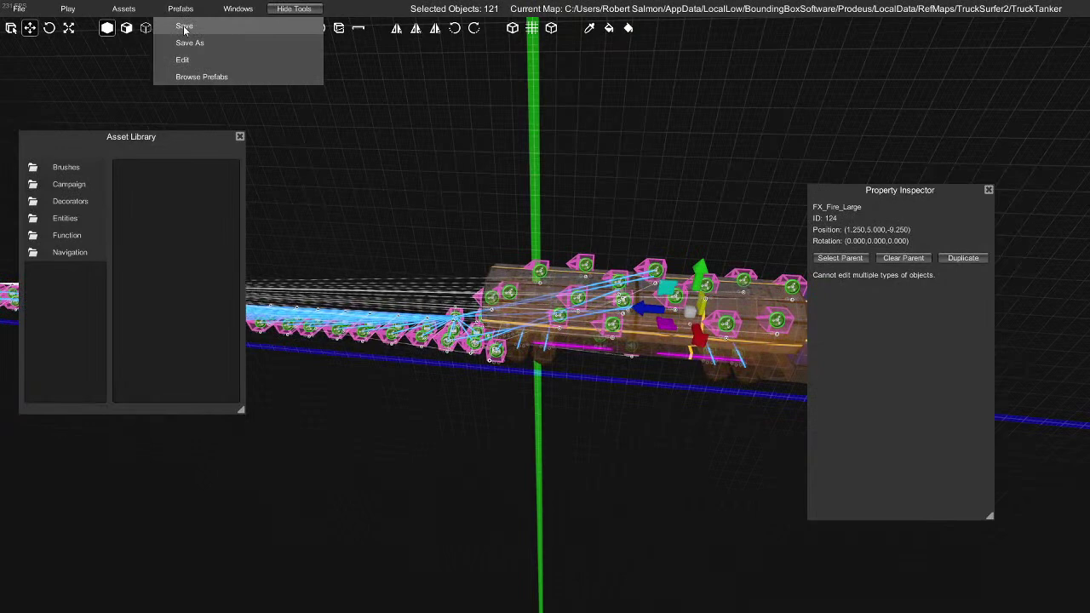
pyautogui.click(184, 28)
pyautogui.click(180, 8)
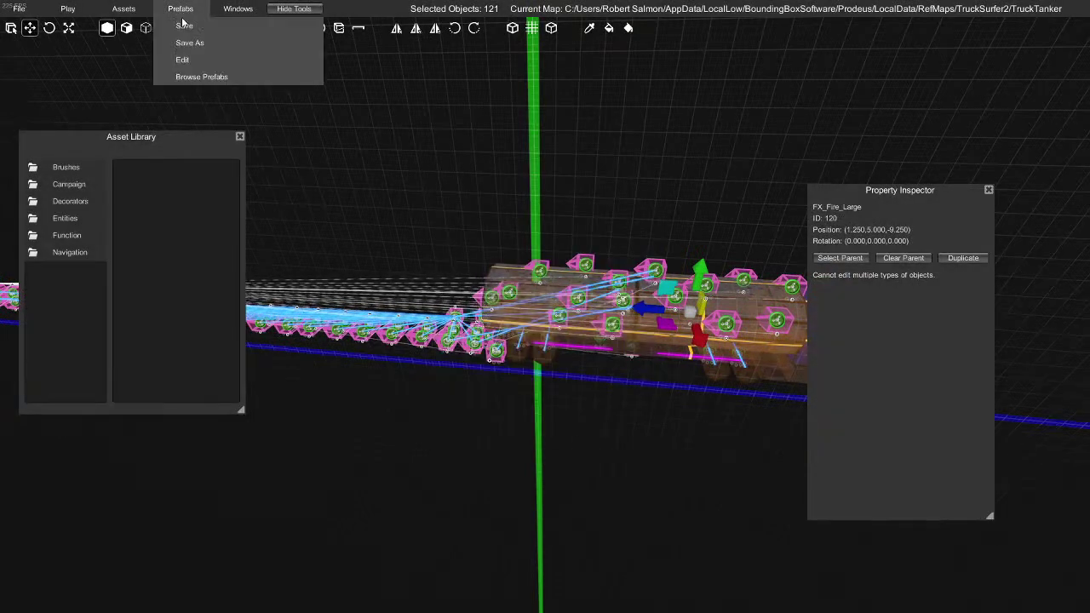
pyautogui.click(202, 77)
pyautogui.click(560, 81)
# Load the TruckFlatBed prefab from the TruckSurfer2 folder for editing
pyautogui.click(180, 8)
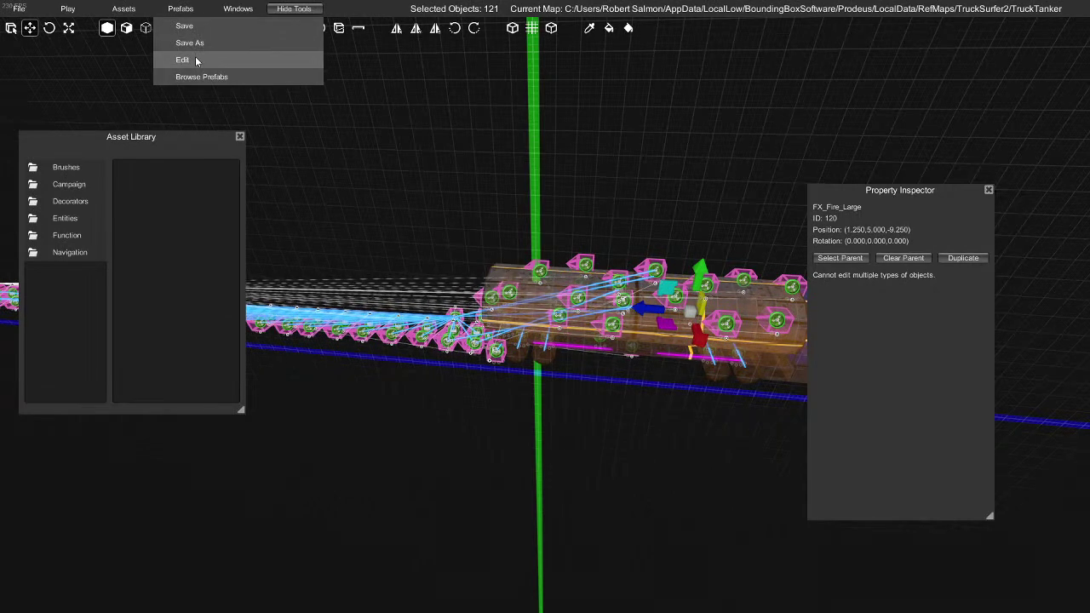
pyautogui.click(217, 62)
pyautogui.click(537, 330)
pyautogui.doubleClick(109, 114)
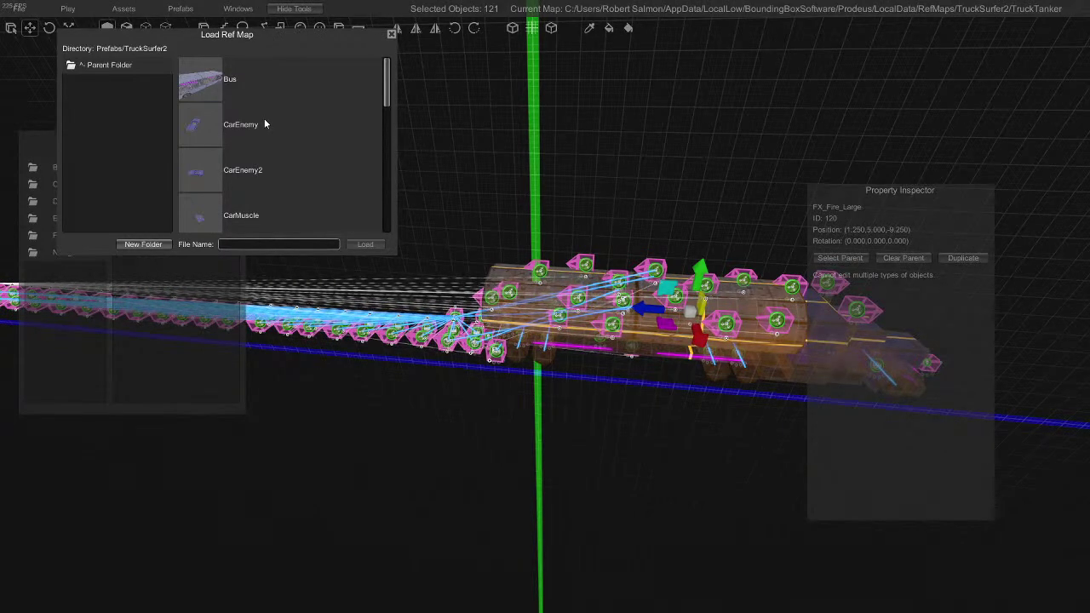
pyautogui.scroll(-3, 248, 107)
pyautogui.scroll(-3, 277, 156)
pyautogui.scroll(-1, 290, 170)
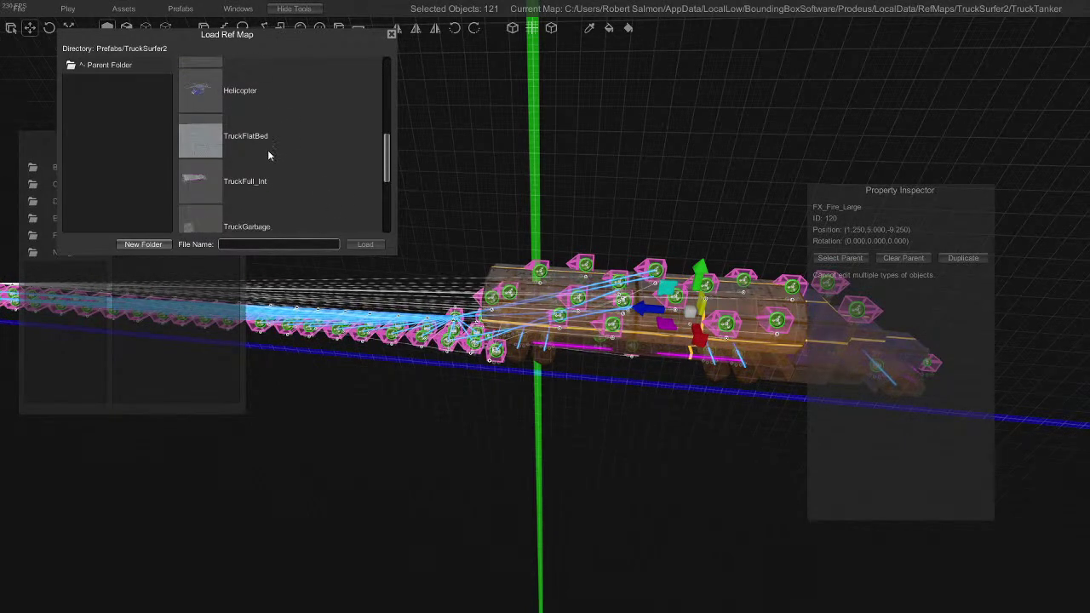
pyautogui.click(269, 154)
pyautogui.click(363, 244)
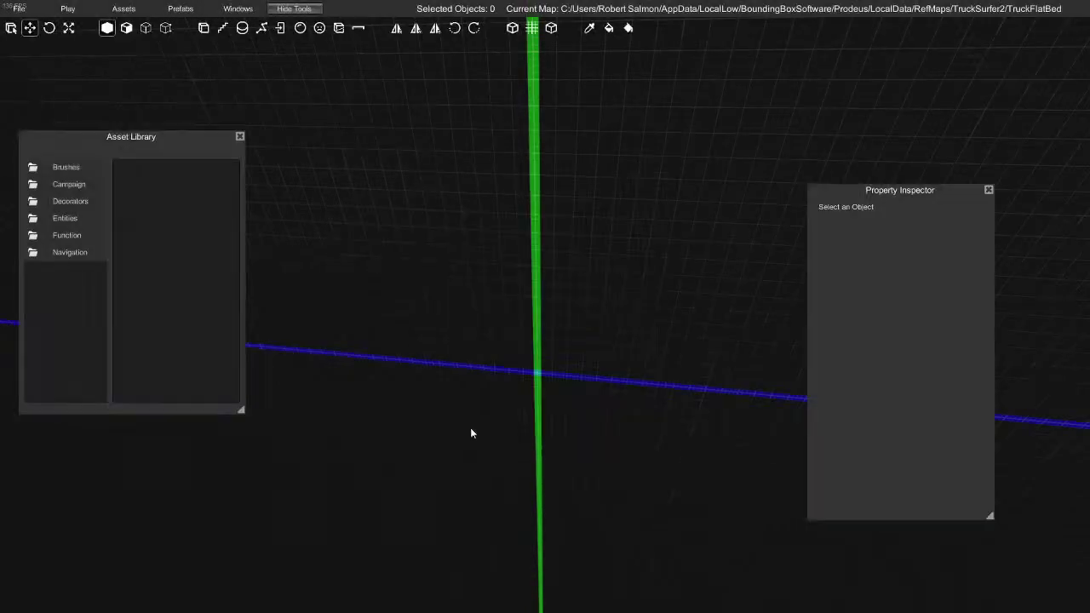
# Delete the tank from the truck's trailer, leaving only the flat chassis
pyautogui.press('w')
pyautogui.moveTo(575, 388); pyautogui.dragTo(614, 400, button='right')
pyautogui.click(551, 261)
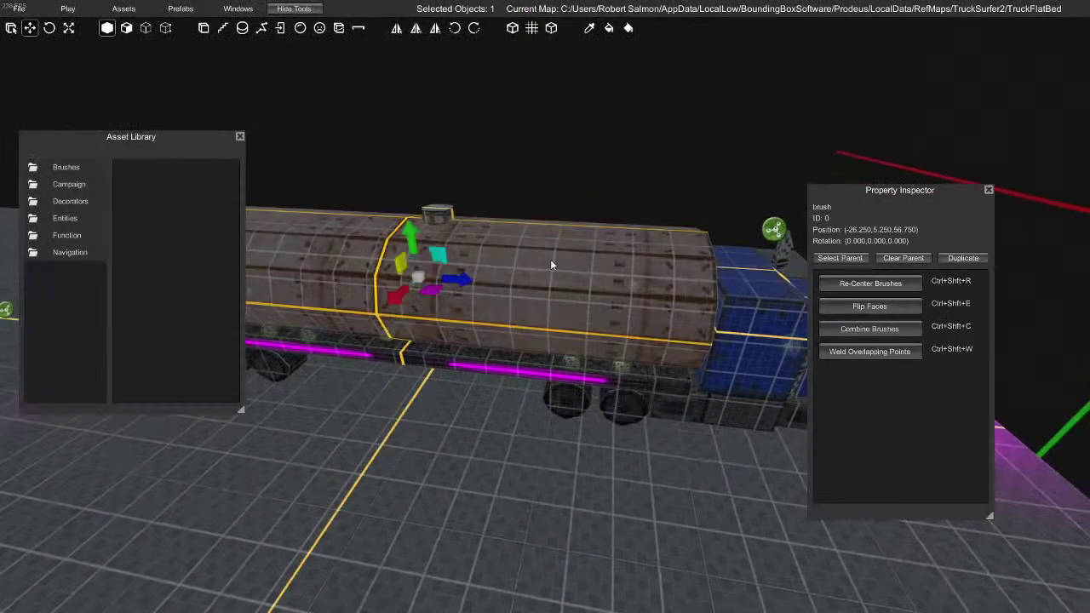
pyautogui.press('Delete')
pyautogui.moveTo(501, 379); pyautogui.dragTo(439, 382, button='right')
pyautogui.click(448, 331)
pyautogui.press('Delete')
# Delete the row of relays and paired objects behind the trailer, and the ground floor under the truck
pyautogui.moveTo(301, 142)
pyautogui.mouseDown()
pyautogui.moveTo(540, 312)
pyautogui.moveTo(573, 310)
pyautogui.mouseUp()
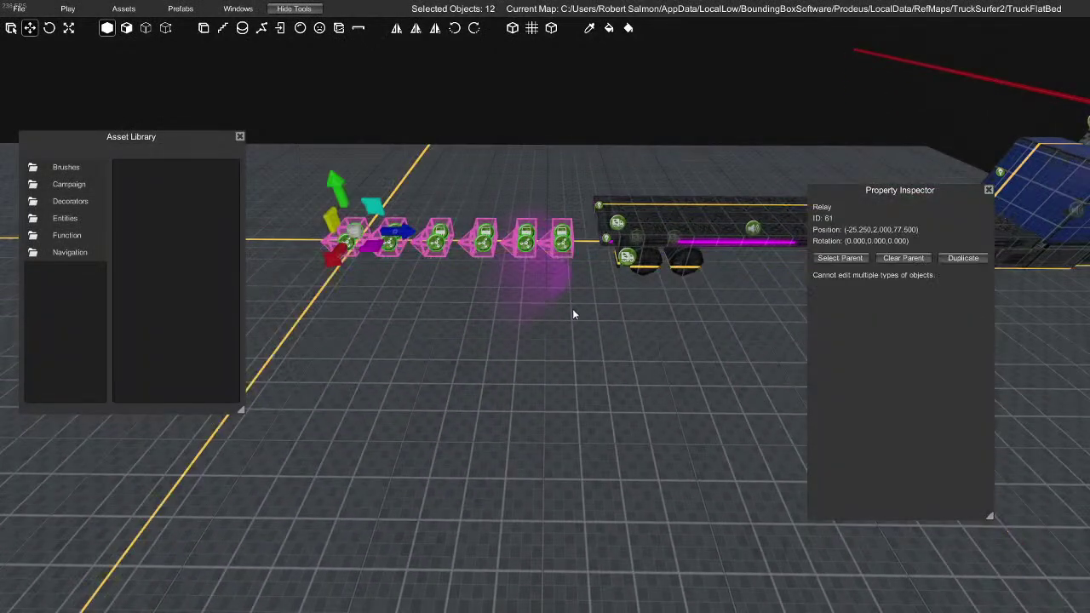
pyautogui.press('Delete')
pyautogui.click(566, 407)
pyautogui.press('Delete')
# Select all flatbed truck objects, move them to the world origin with the Light at about (0.125, 0.25, -9.75), and save the prefab
pyautogui.moveTo(565, 404)
pyautogui.mouseDown(button='right')
pyautogui.moveTo(674, 361)
pyautogui.moveTo(739, 158)
pyautogui.mouseUp(button='right')
pyautogui.moveTo(739, 158); pyautogui.dragTo(273, 528)
pyautogui.moveTo(670, 278); pyautogui.dragTo(691, 157)
pyautogui.moveTo(691, 158); pyautogui.dragTo(570, 399, button='right')
pyautogui.moveTo(570, 398); pyautogui.dragTo(596, 298)
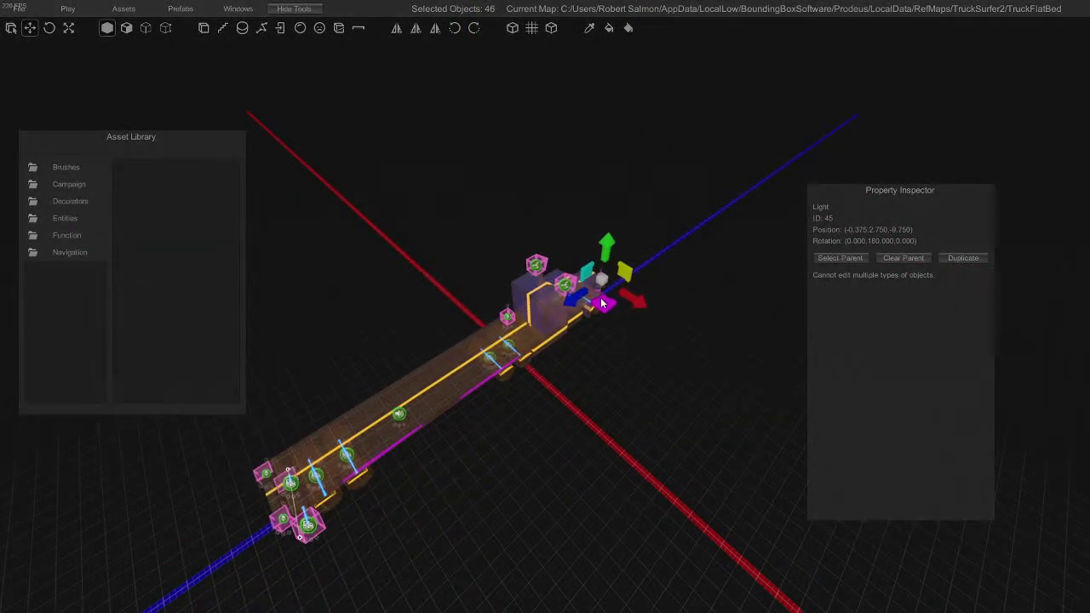
pyautogui.moveTo(562, 470); pyautogui.dragTo(522, 347, button='right')
pyautogui.moveTo(448, 436); pyautogui.dragTo(463, 435)
pyautogui.moveTo(464, 439); pyautogui.dragTo(548, 350, button='right')
pyautogui.moveTo(645, 364); pyautogui.dragTo(562, 350, button='right')
pyautogui.moveTo(421, 243); pyautogui.dragTo(591, 527, button='right')
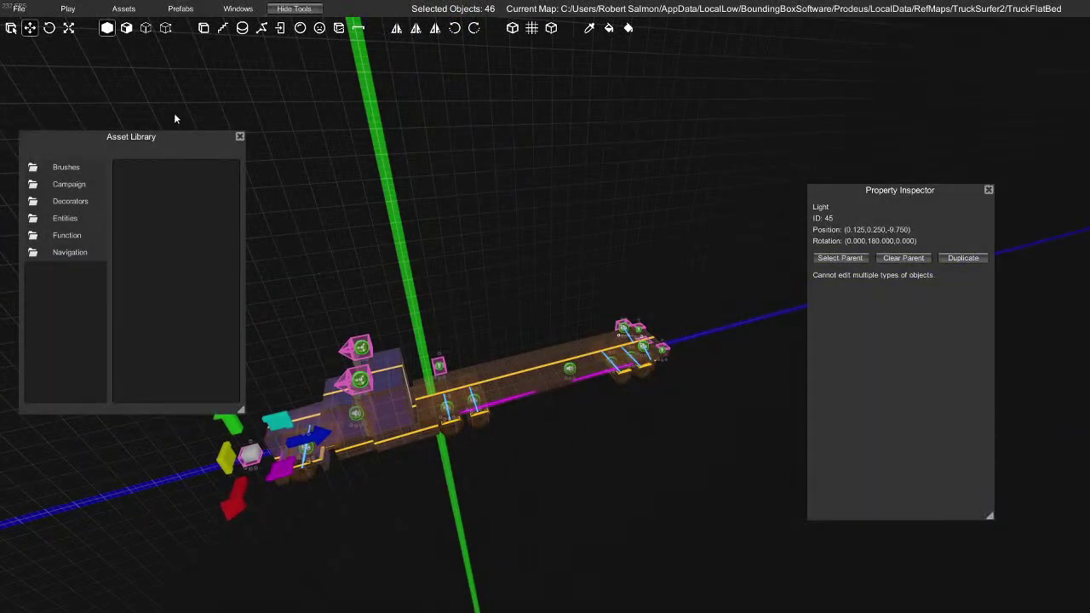
pyautogui.hotkey('ctrl', 's')
pyautogui.click(412, 257)
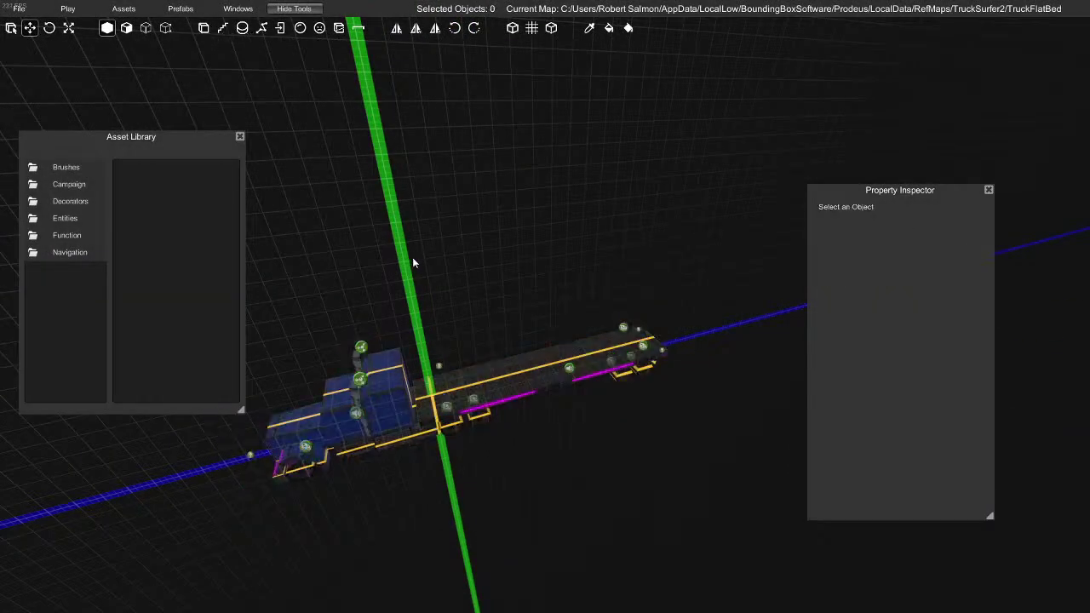
# Close the Property Inspector and Asset Library windows
pyautogui.moveTo(728, 260); pyautogui.dragTo(658, 236, button='right')
pyautogui.press('w')
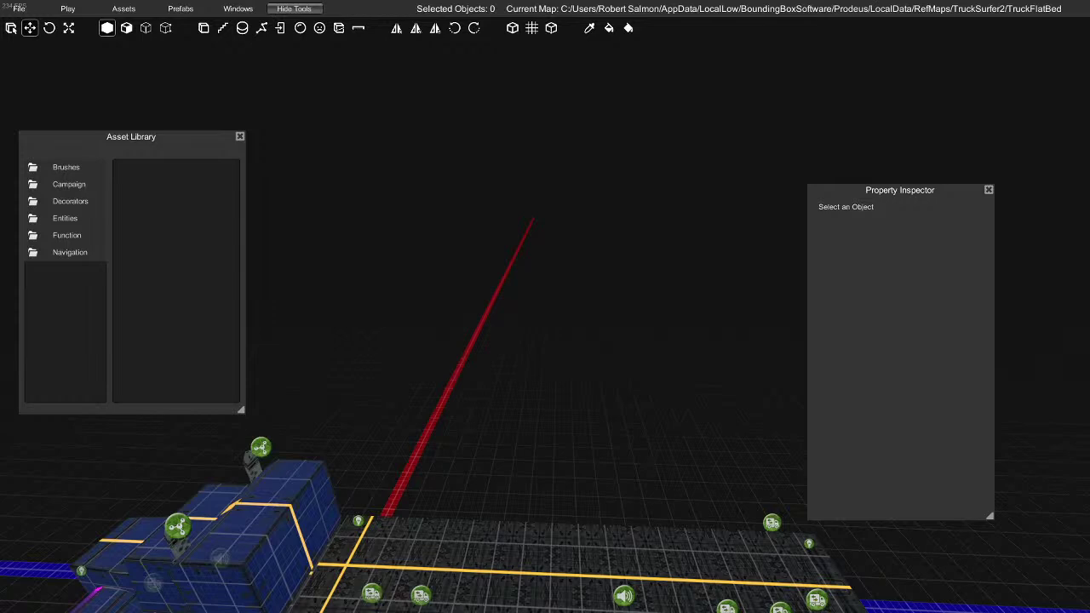
pyautogui.moveTo(526, 397); pyautogui.dragTo(480, 413, button='right')
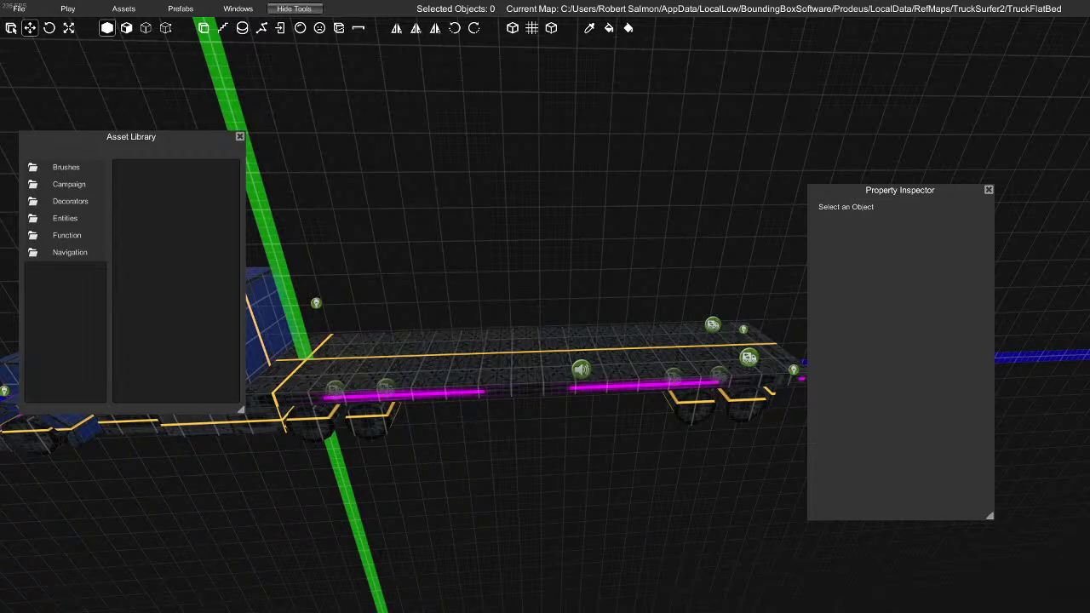
pyautogui.moveTo(431, 437); pyautogui.dragTo(174, 389, button='right')
pyautogui.click(988, 189)
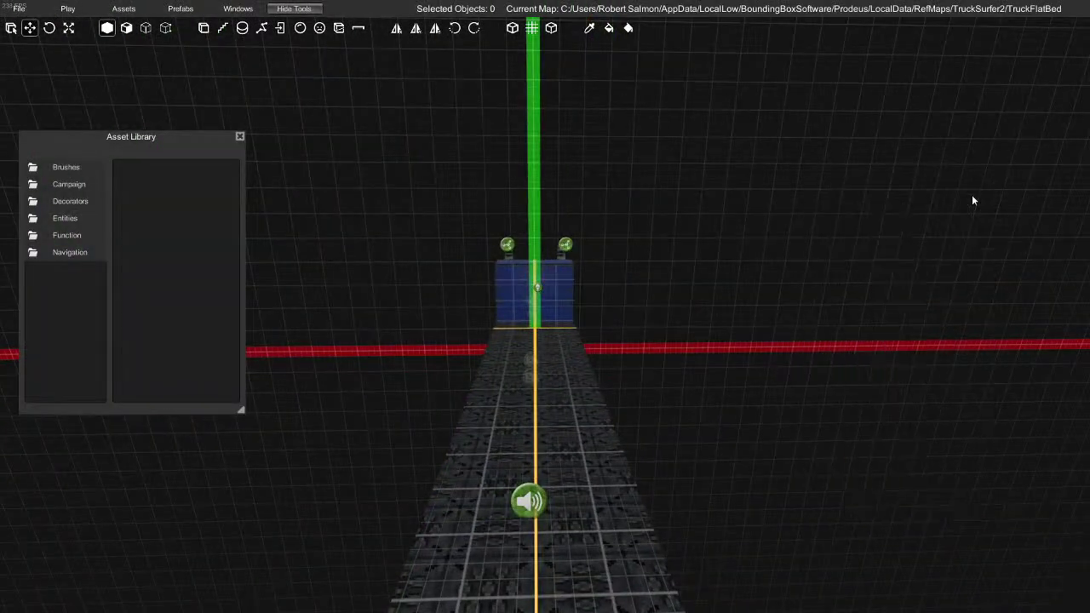
pyautogui.click(239, 137)
# Examine the flatbed truck's cab and empty trailer deck from several sides
pyautogui.moveTo(835, 414); pyautogui.dragTo(473, 382, button='right')
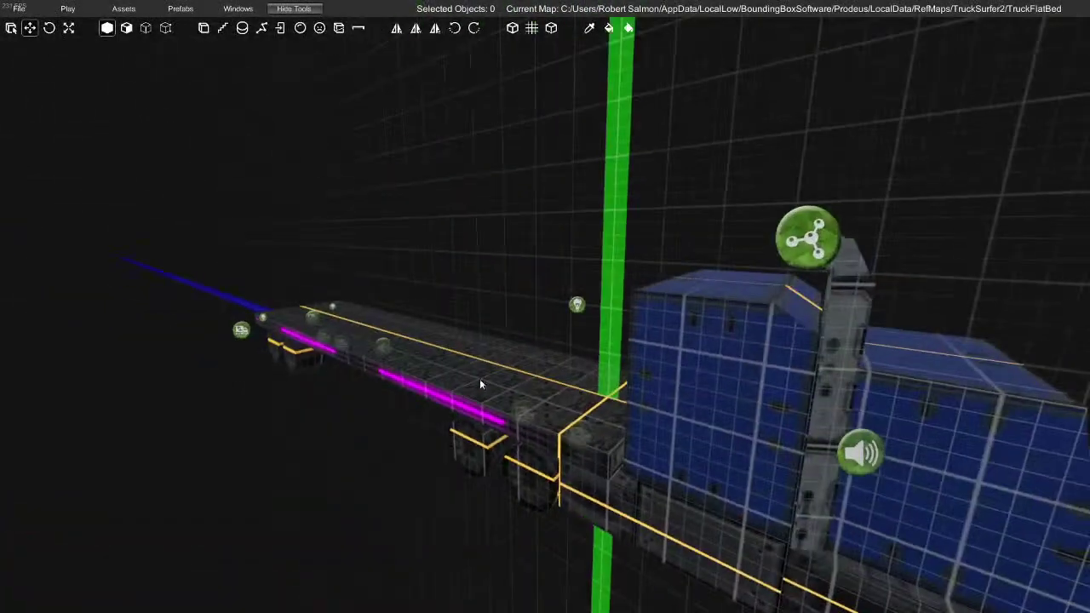
pyautogui.scroll(-3, 555, 375)
pyautogui.moveTo(558, 376); pyautogui.dragTo(442, 317, button='right')
pyautogui.moveTo(767, 320); pyautogui.dragTo(753, 335, button='right')
pyautogui.press('e')
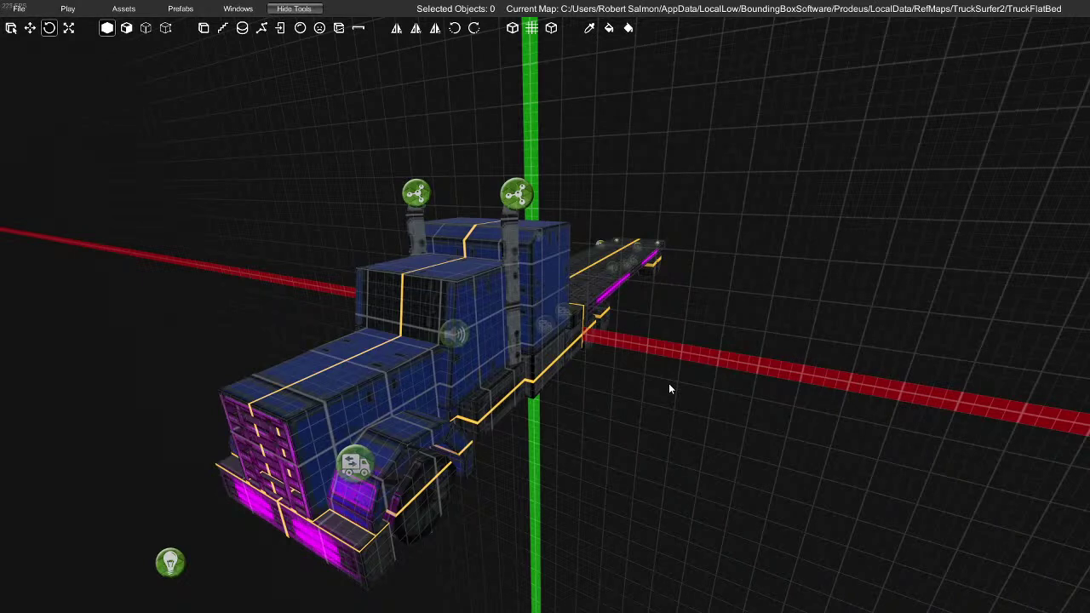
pyautogui.scroll(-5, 669, 384)
pyautogui.moveTo(669, 384); pyautogui.dragTo(640, 374, button='middle')
pyautogui.moveTo(565, 404); pyautogui.dragTo(813, 407, button='right')
pyautogui.press('w')
pyautogui.press('s')
pyautogui.press('a')
pyautogui.moveTo(345, 405); pyautogui.dragTo(449, 414, button='right')
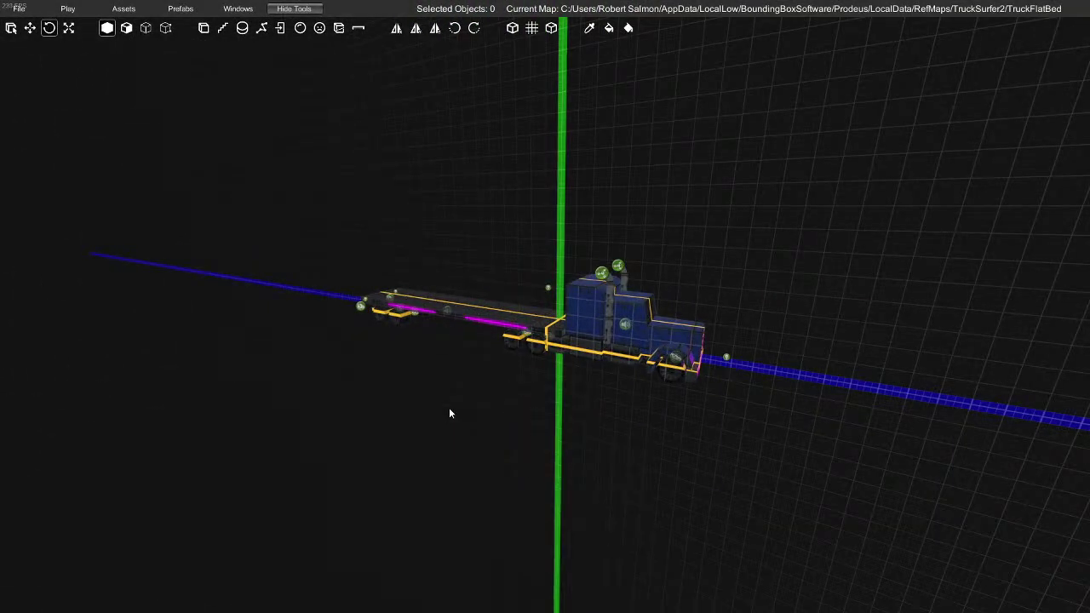
pyautogui.press('w')
pyautogui.moveTo(450, 410); pyautogui.dragTo(242, 368, button='right')
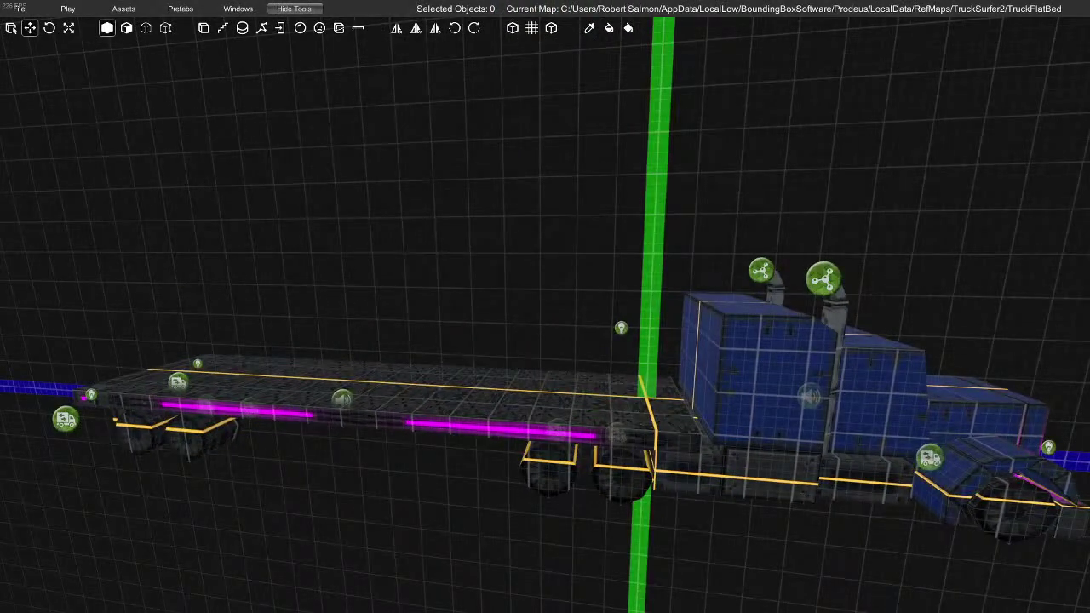
pyautogui.press('d')
pyautogui.moveTo(632, 509); pyautogui.dragTo(580, 514, button='right')
pyautogui.press('e')
pyautogui.press('a')
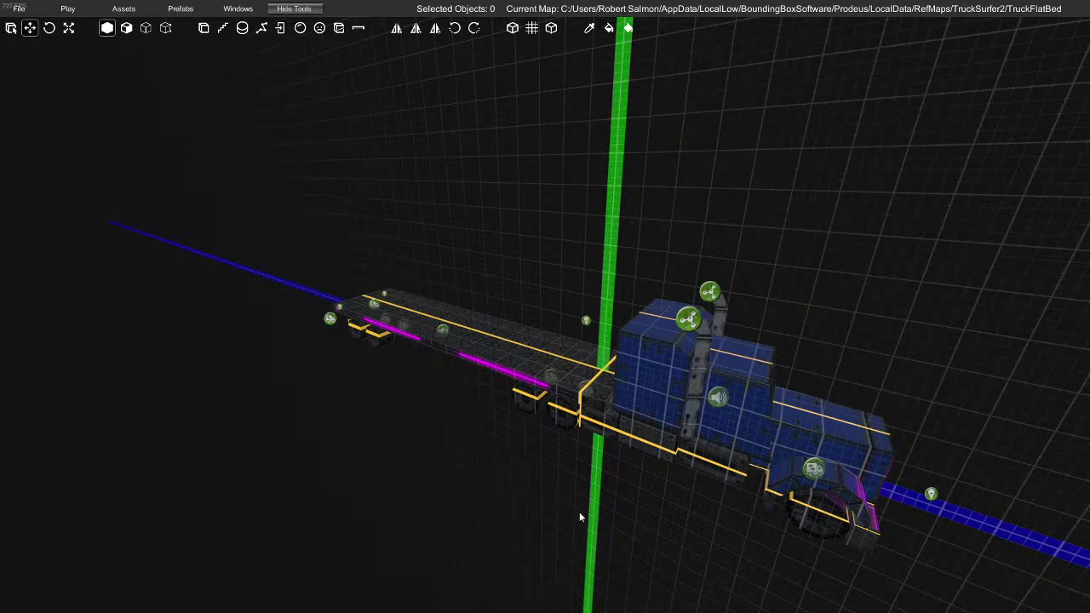
# Add a cube brush below the middle of the flatbed trailer
pyautogui.keyDown('alt'); pyautogui.moveTo(429, 491); pyautogui.dragTo(281, 485); pyautogui.keyUp('alt')
pyautogui.keyDown('alt'); pyautogui.moveTo(821, 388); pyautogui.dragTo(427, 402); pyautogui.keyUp('alt')
pyautogui.scroll(3, 617, 444)
pyautogui.moveTo(427, 402)
pyautogui.mouseDown(button='right')
pyautogui.moveTo(444, 442)
pyautogui.moveTo(429, 404)
pyautogui.moveTo(431, 420)
pyautogui.moveTo(438, 410)
pyautogui.mouseUp(button='right')
pyautogui.press('w')
pyautogui.press('s')
pyautogui.hotkey('ctrl', 'v')
pyautogui.moveTo(503, 406); pyautogui.dragTo(575, 407)
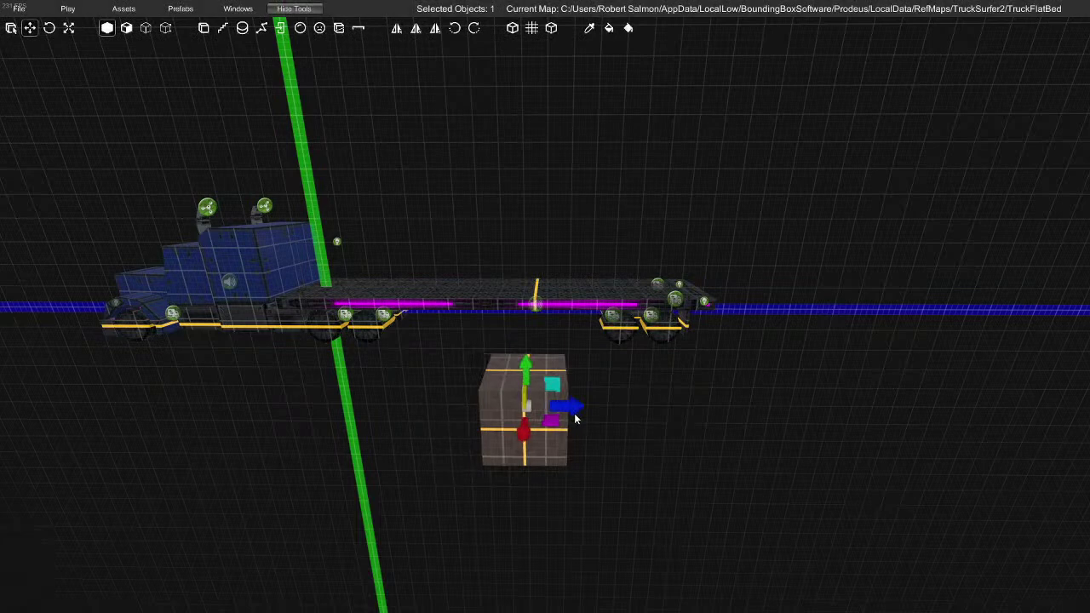
# Save the prefab under the new name TruckFlatBedExcavator in the TruckSurfer2 folder
pyautogui.click(181, 9)
pyautogui.click(201, 39)
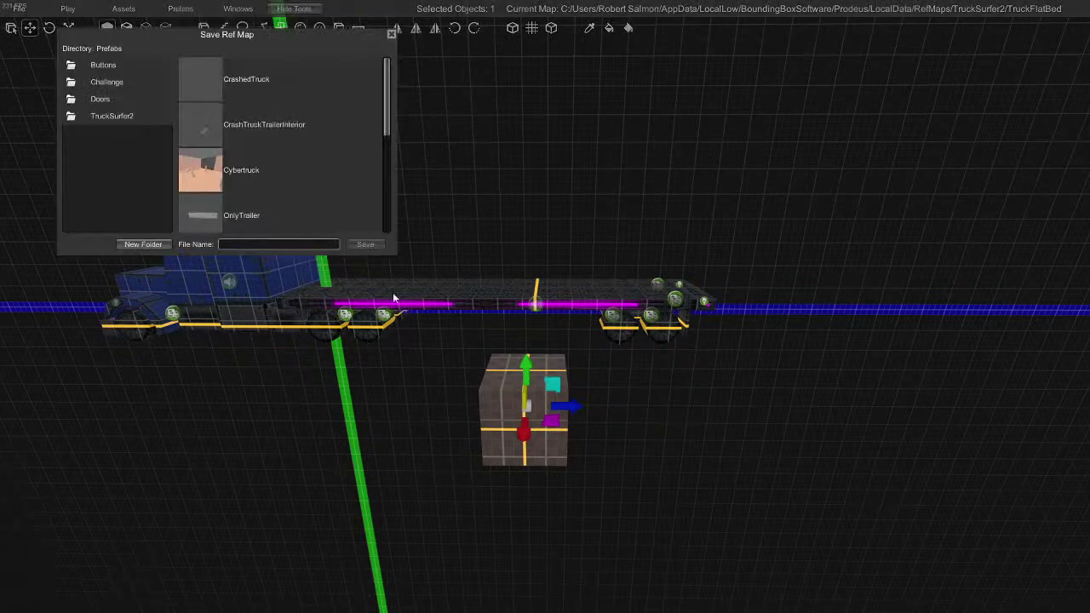
pyautogui.click(111, 116)
pyautogui.scroll(-5, 274, 164)
pyautogui.scroll(-2, 272, 218)
pyautogui.click(265, 103)
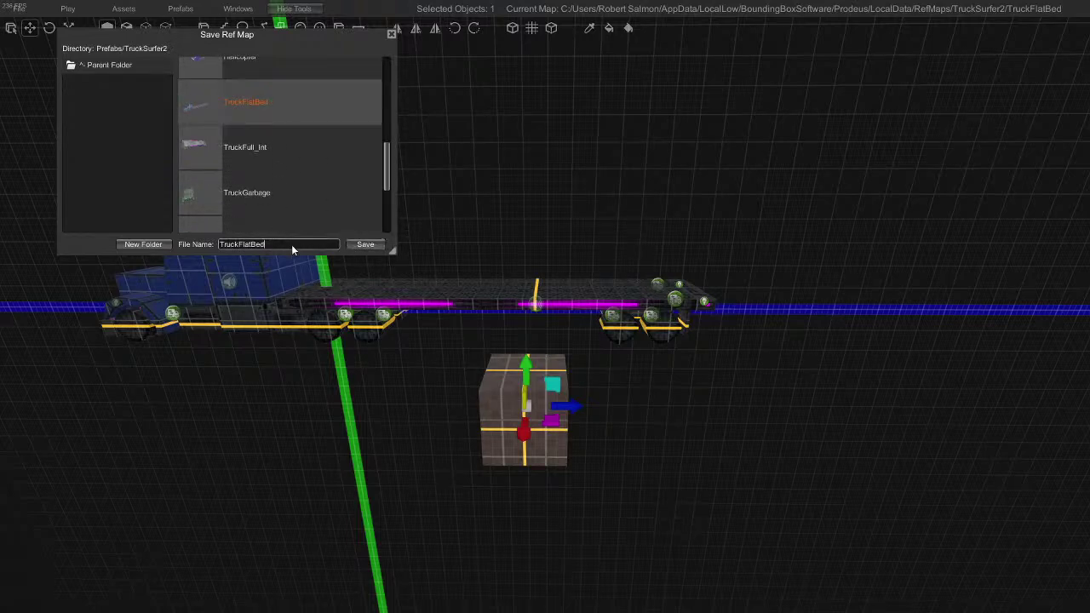
pyautogui.write('Excavator')
pyautogui.click(364, 245)
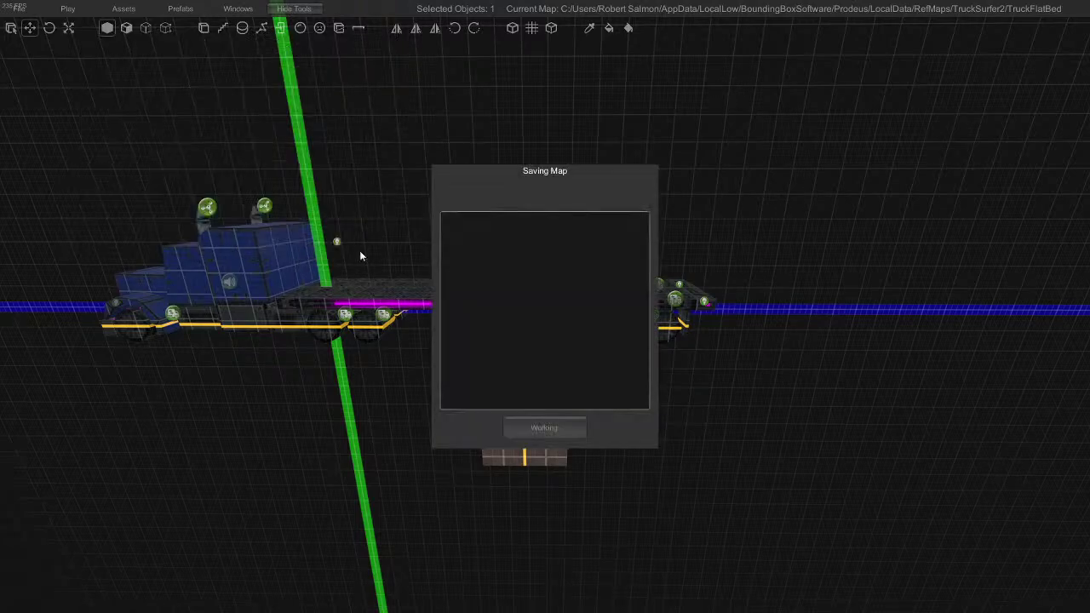
# Scale down the height of the cube brush beneath the flatbed trailer
pyautogui.scroll(1, 529, 494)
pyautogui.press('e')
pyautogui.press('w')
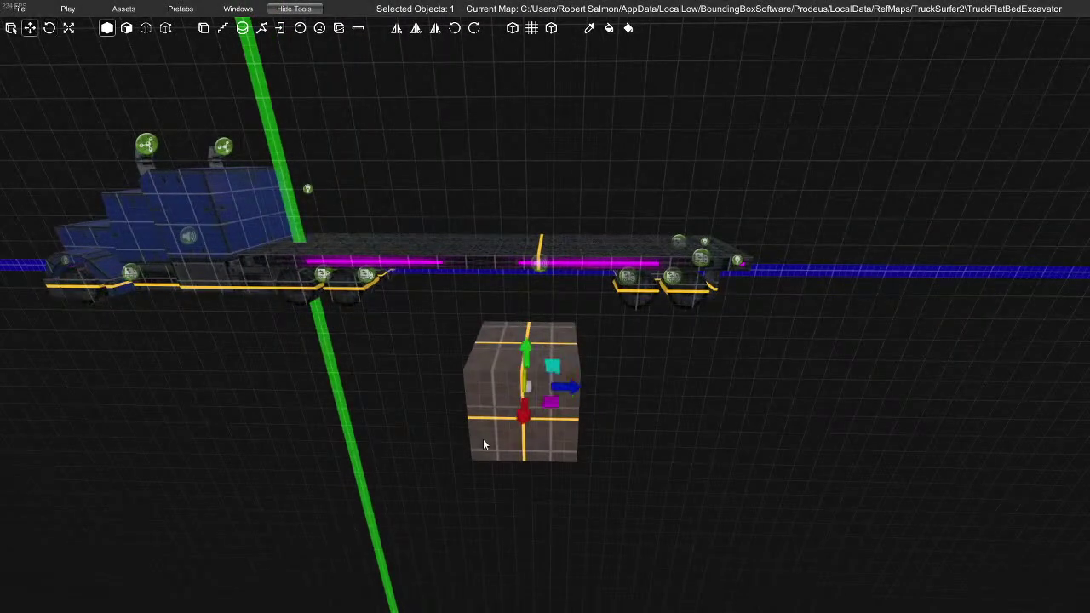
pyautogui.press('d')
pyautogui.moveTo(423, 459); pyautogui.dragTo(465, 466, button='right')
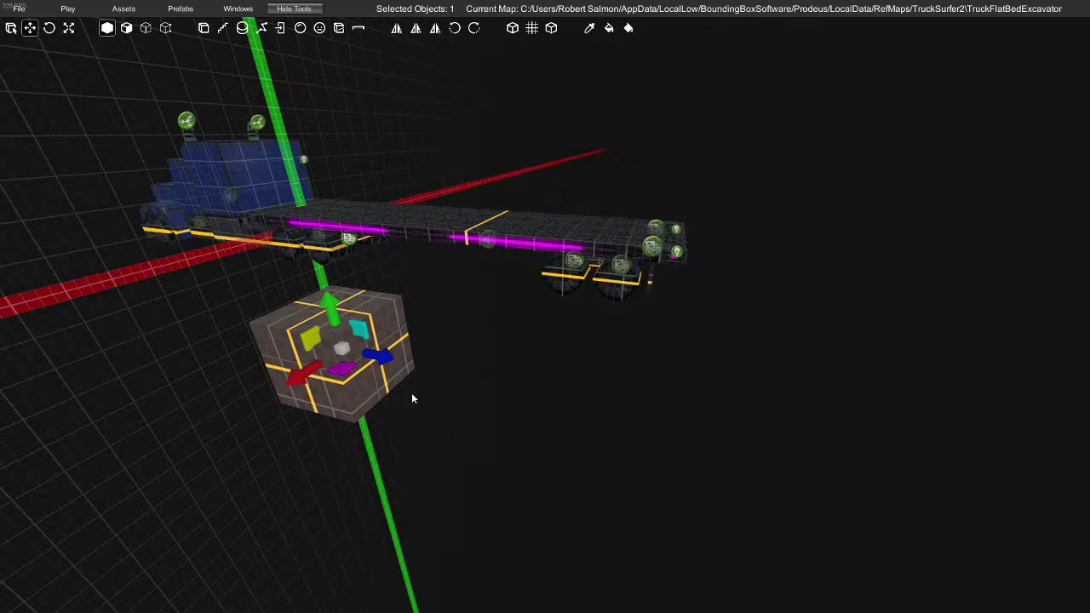
pyautogui.press('d')
pyautogui.moveTo(408, 393); pyautogui.dragTo(407, 353, button='right')
pyautogui.moveTo(401, 348); pyautogui.dragTo(596, 339)
pyautogui.press('d')
pyautogui.moveTo(612, 343); pyautogui.dragTo(643, 337, button='right')
pyautogui.press('w')
pyautogui.press('e')
pyautogui.press('w')
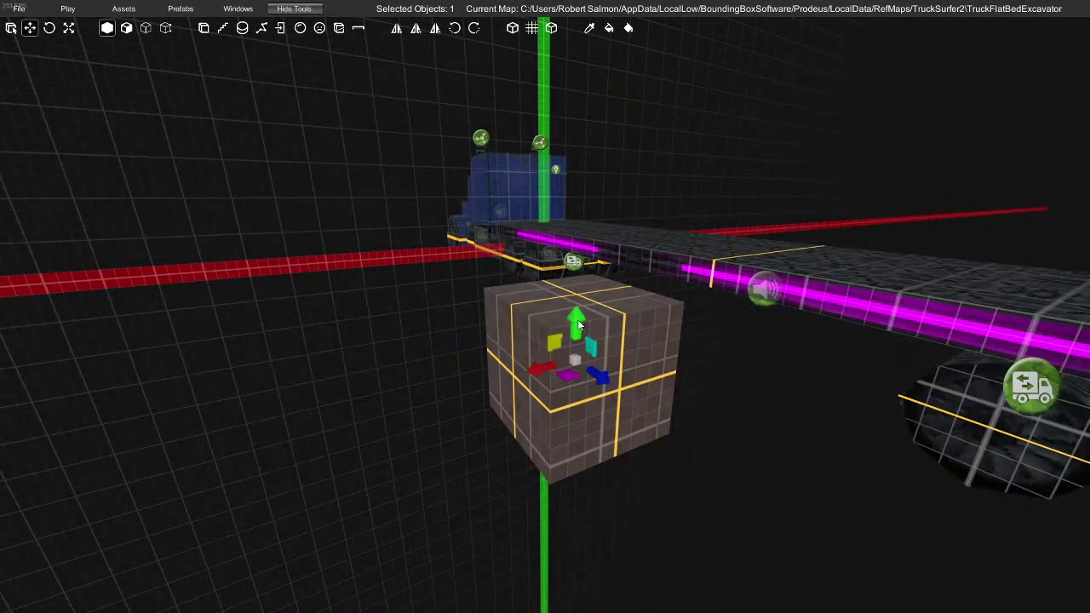
pyautogui.press('r')
pyautogui.moveTo(579, 331); pyautogui.dragTo(580, 346)
pyautogui.moveTo(601, 328); pyautogui.dragTo(616, 255, button='right')
pyautogui.press('q')
pyautogui.press('d')
pyautogui.moveTo(644, 260); pyautogui.dragTo(590, 263)
pyautogui.hotkey('ctrl', 'z')
# Scale the brush into a long, low box running parallel to the trailer under its rear half
pyautogui.moveTo(394, 407)
pyautogui.mouseDown(button='right')
pyautogui.moveTo(449, 408)
pyautogui.moveTo(375, 416)
pyautogui.mouseUp(button='right')
pyautogui.press('a')
pyautogui.press('d')
pyautogui.press('e')
pyautogui.press('q')
pyautogui.moveTo(579, 280); pyautogui.dragTo(552, 282)
pyautogui.press('s')
pyautogui.moveTo(446, 369); pyautogui.dragTo(640, 413, button='right')
pyautogui.press('w')
pyautogui.press('q')
pyautogui.press('a')
pyautogui.press('q')
pyautogui.press('e')
pyautogui.press('a')
pyautogui.moveTo(506, 397); pyautogui.dragTo(545, 404, button='right')
pyautogui.moveTo(545, 273); pyautogui.dragTo(935, 275)
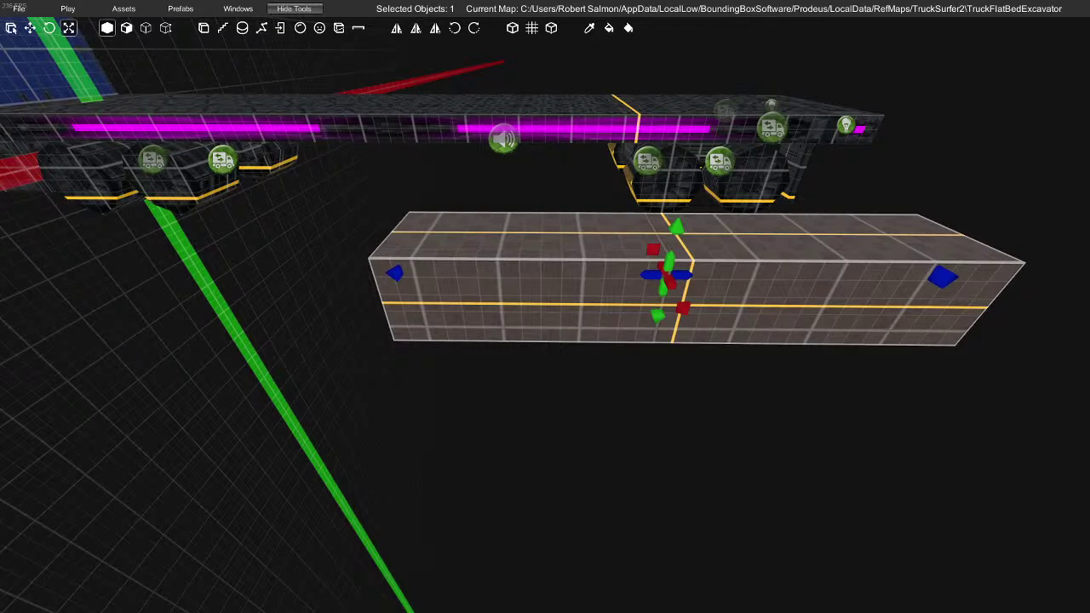
# Move the long box up and sideways so it sits along one side edge of the flatbed trailer
pyautogui.moveTo(1088, 22); pyautogui.dragTo(0, 119)
pyautogui.moveTo(722, 392); pyautogui.dragTo(530, 425, button='right')
pyautogui.press('w')
pyautogui.moveTo(577, 423); pyautogui.dragTo(691, 245)
pyautogui.moveTo(691, 245); pyautogui.dragTo(591, 165, button='right')
pyautogui.moveTo(462, 290); pyautogui.dragTo(489, 308)
pyautogui.moveTo(489, 308); pyautogui.dragTo(464, 116, button='right')
pyautogui.moveTo(533, 256); pyautogui.dragTo(562, 301, button='right')
# Adjust the box's scale and duplicate it across to the opposite side edge of the trailer
pyautogui.press('r')
pyautogui.moveTo(456, 281); pyautogui.dragTo(466, 279)
pyautogui.moveTo(566, 313); pyautogui.dragTo(589, 339, button='right')
pyautogui.press('w')
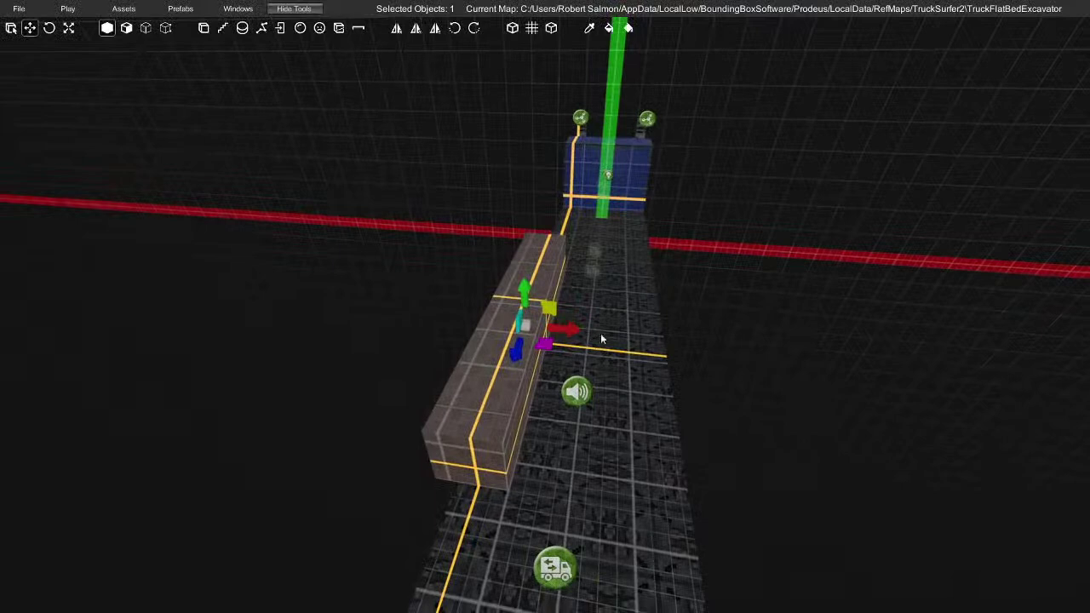
pyautogui.keyDown('shift'); pyautogui.moveTo(575, 331); pyautogui.dragTo(721, 345); pyautogui.keyUp('shift')
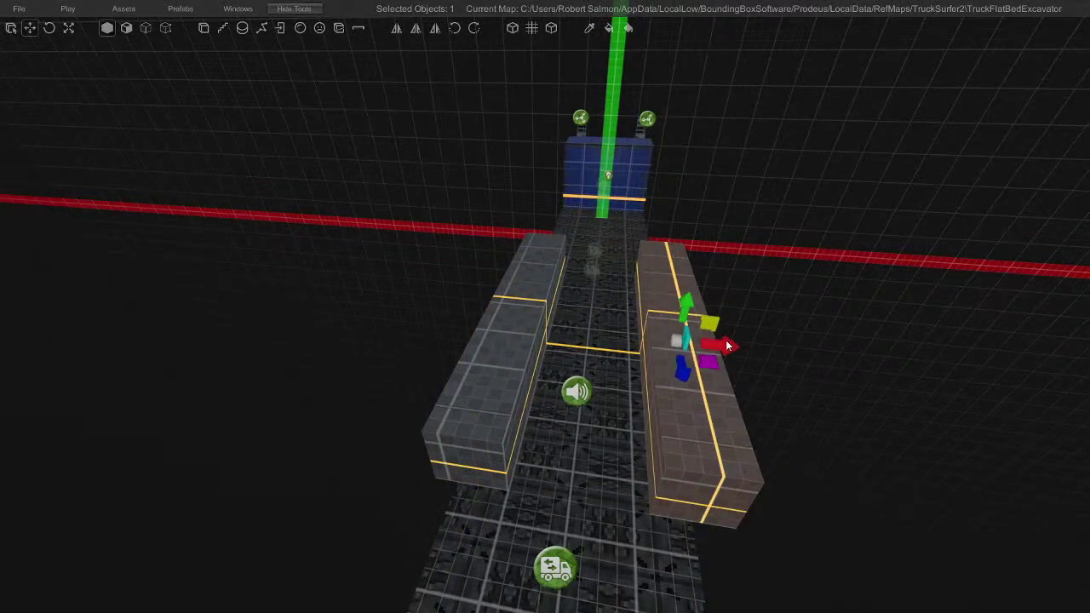
pyautogui.moveTo(723, 340); pyautogui.dragTo(810, 377, button='right')
pyautogui.press('e')
# Playtest the map and walk between the two boxes on the trailer to judge their size
pyautogui.click(67, 8)
pyautogui.click(109, 43)
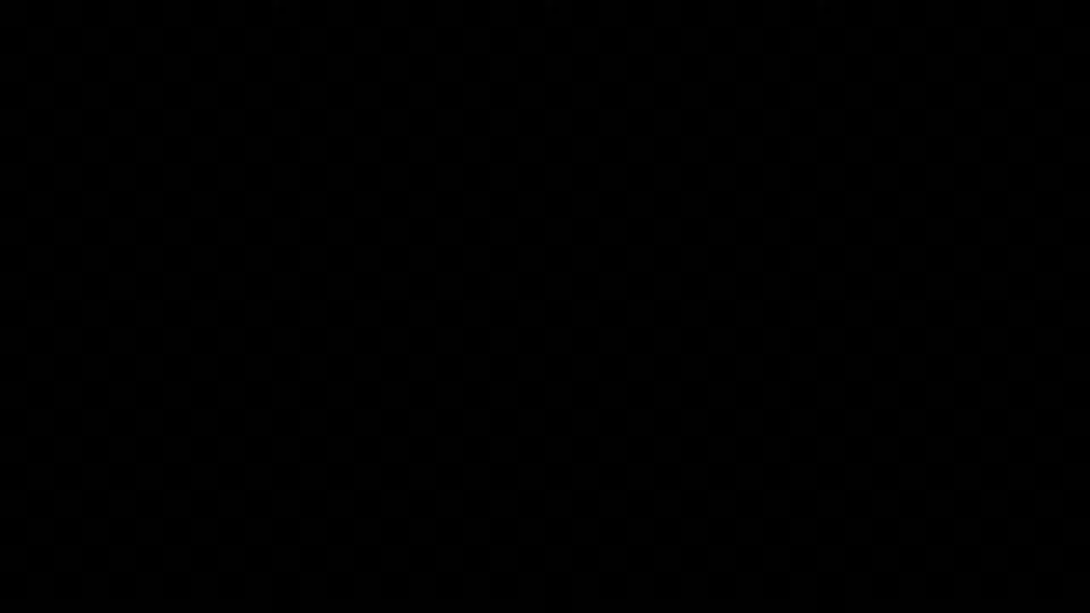
pyautogui.press('a')
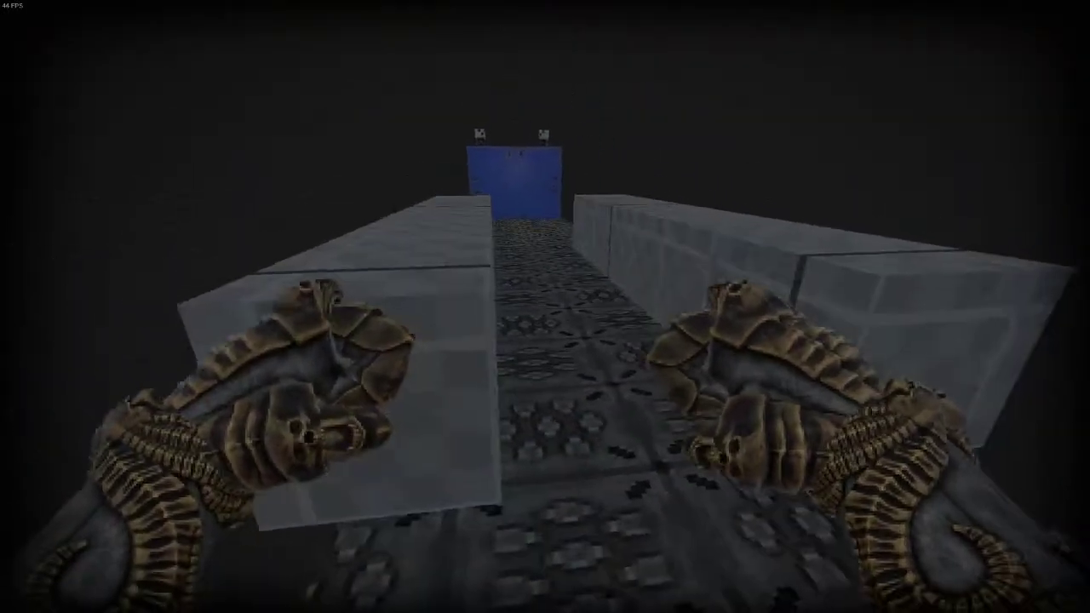
pyautogui.press('w')
pyautogui.press('d')
pyautogui.press('w')
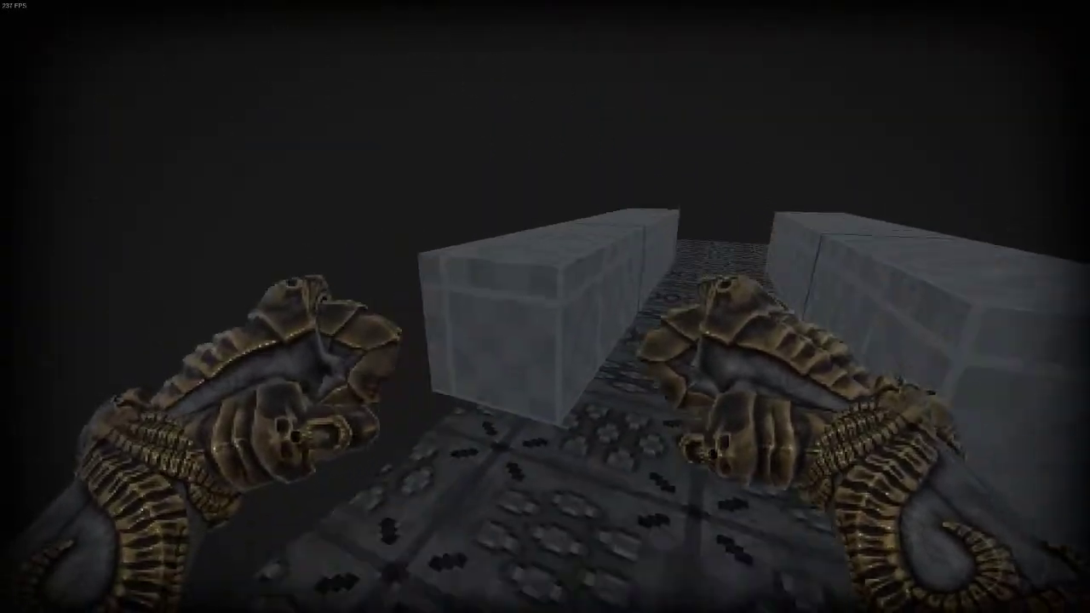
pyautogui.press('space')
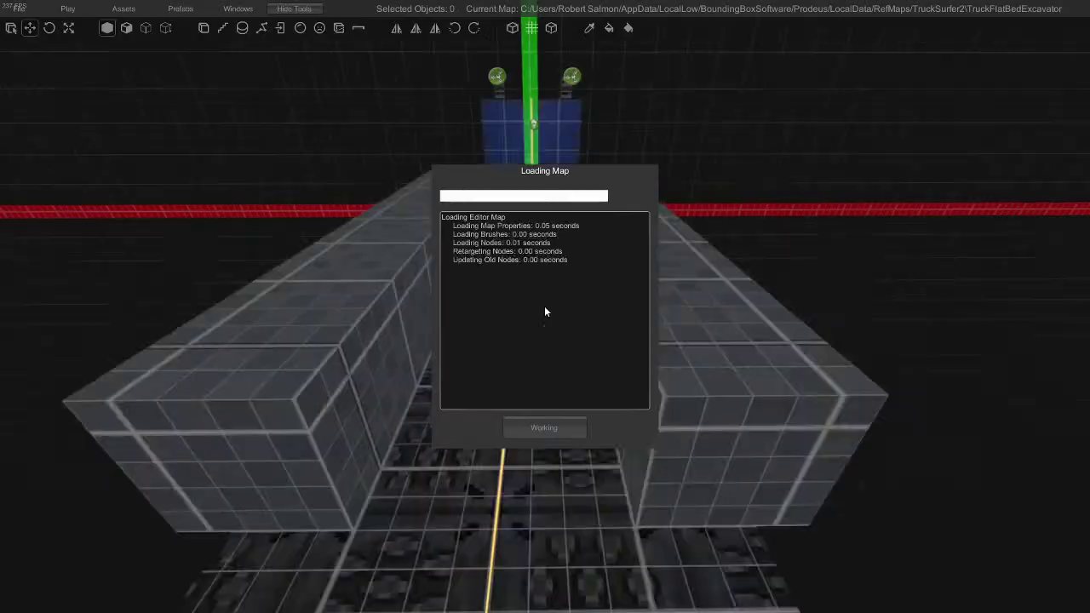
# Move one of the two boxes sideways until it stands clear of the trailer
pyautogui.moveTo(544, 308); pyautogui.dragTo(627, 377, button='right')
pyautogui.click(628, 376)
pyautogui.moveTo(628, 376); pyautogui.dragTo(224, 407)
pyautogui.moveTo(224, 407); pyautogui.dragTo(389, 374, button='right')
pyautogui.press('q')
pyautogui.press('e')
pyautogui.press('q')
# Cut two horizontal edges across the rear end of the separated box, one near its top and one near its bottom
pyautogui.press('2')
pyautogui.click(397, 303)
pyautogui.keyDown('shift'); pyautogui.click(549, 288); pyautogui.keyUp('shift')
pyautogui.press('c')
pyautogui.moveTo(475, 315); pyautogui.dragTo(470, 247)
pyautogui.click(409, 398)
pyautogui.keyDown('shift'); pyautogui.click(551, 344); pyautogui.keyUp('shift')
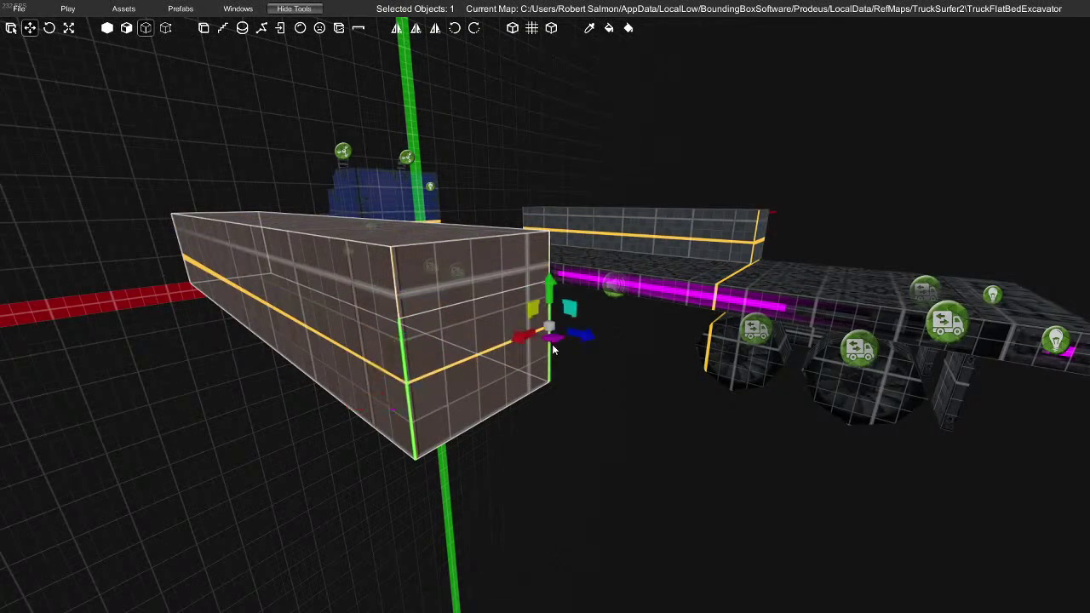
pyautogui.press('c')
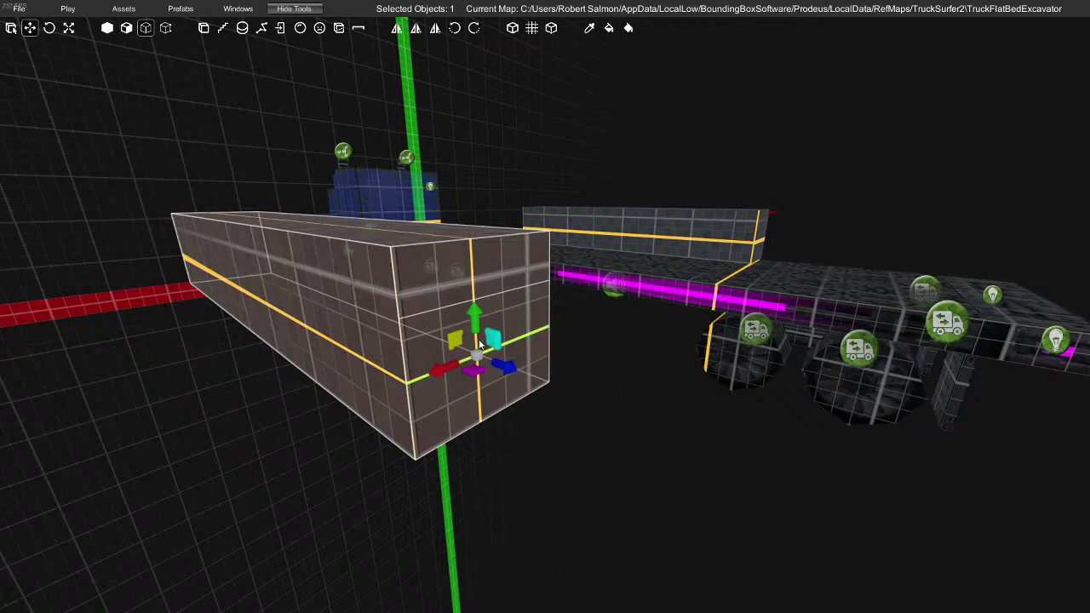
pyautogui.moveTo(474, 313); pyautogui.dragTo(477, 344)
# Pull the middle face of the box's rear end outward to bevel it, and preview the shape without the grid
pyautogui.click(443, 305)
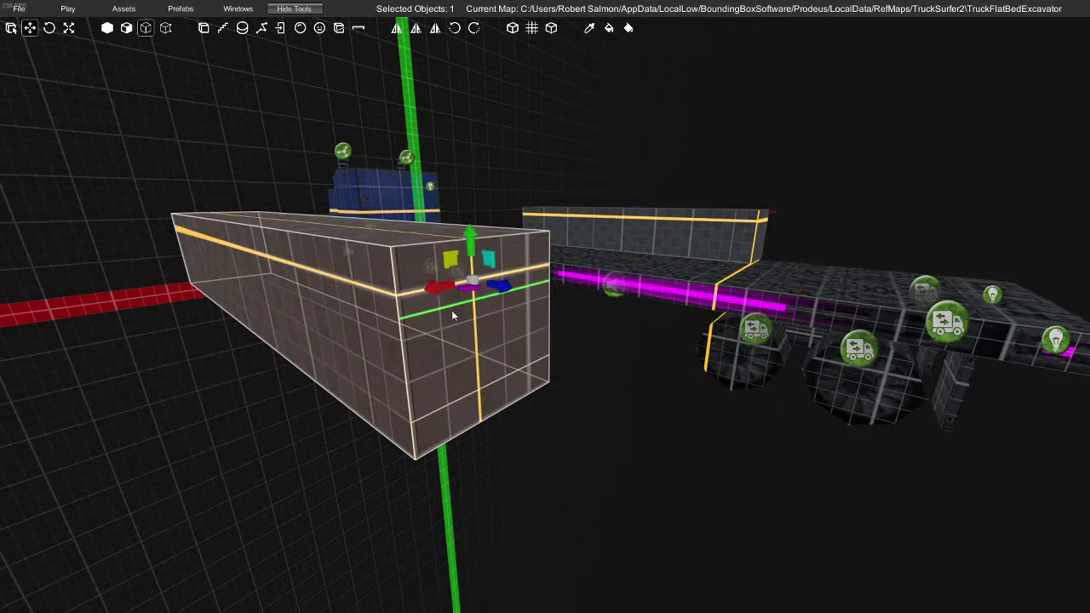
pyautogui.press('2')
pyautogui.click(466, 359)
pyautogui.moveTo(514, 366); pyautogui.dragTo(552, 375)
pyautogui.moveTo(552, 380); pyautogui.dragTo(297, 411, button='right')
pyautogui.hotkey('ctrl', 's')
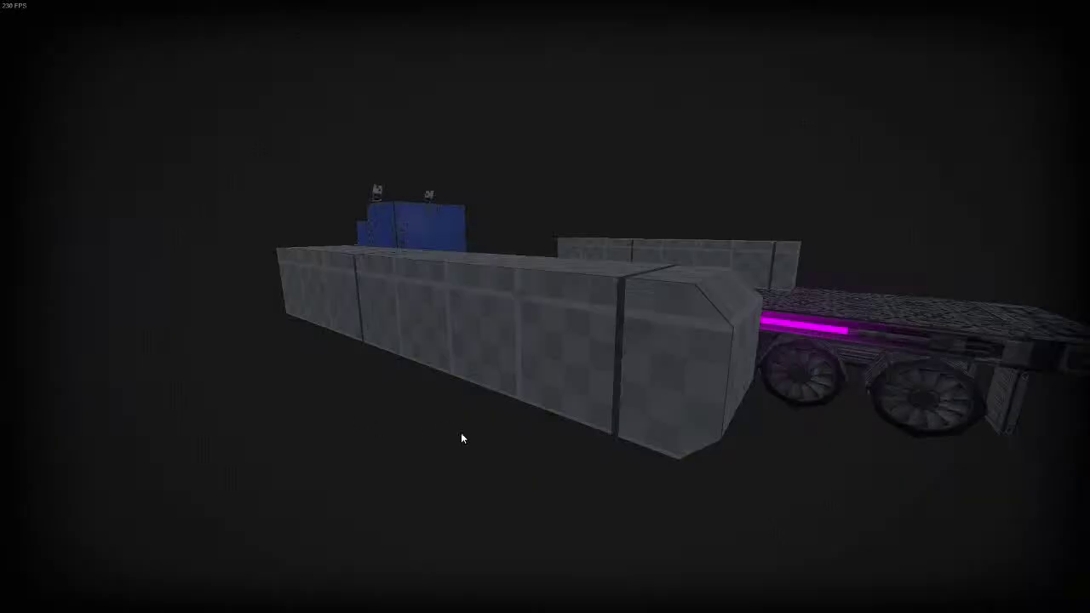
pyautogui.moveTo(502, 438); pyautogui.dragTo(560, 401, button='right')
pyautogui.hotkey('ctrl', 's')
# Cut a horizontal edge across the box's front end and move it up near the top
pyautogui.click(711, 324)
pyautogui.press('3')
pyautogui.click(752, 320)
pyautogui.keyDown('shift'); pyautogui.click(620, 288); pyautogui.keyUp('shift')
pyautogui.press('c')
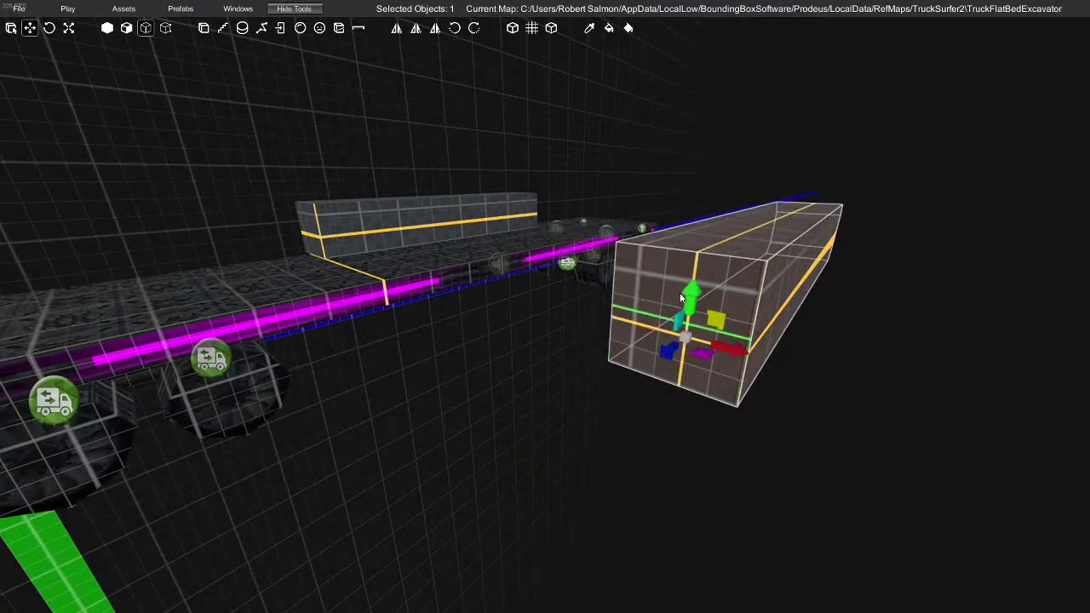
pyautogui.moveTo(688, 312); pyautogui.dragTo(689, 279)
# Cut a second horizontal edge across the box's front end and move it down near the bottom
pyautogui.moveTo(825, 352); pyautogui.dragTo(766, 333, button='right')
pyautogui.press('d')
pyautogui.press('a')
pyautogui.click(528, 295)
pyautogui.keyDown('shift'); pyautogui.click(440, 289); pyautogui.keyUp('shift')
pyautogui.press('c')
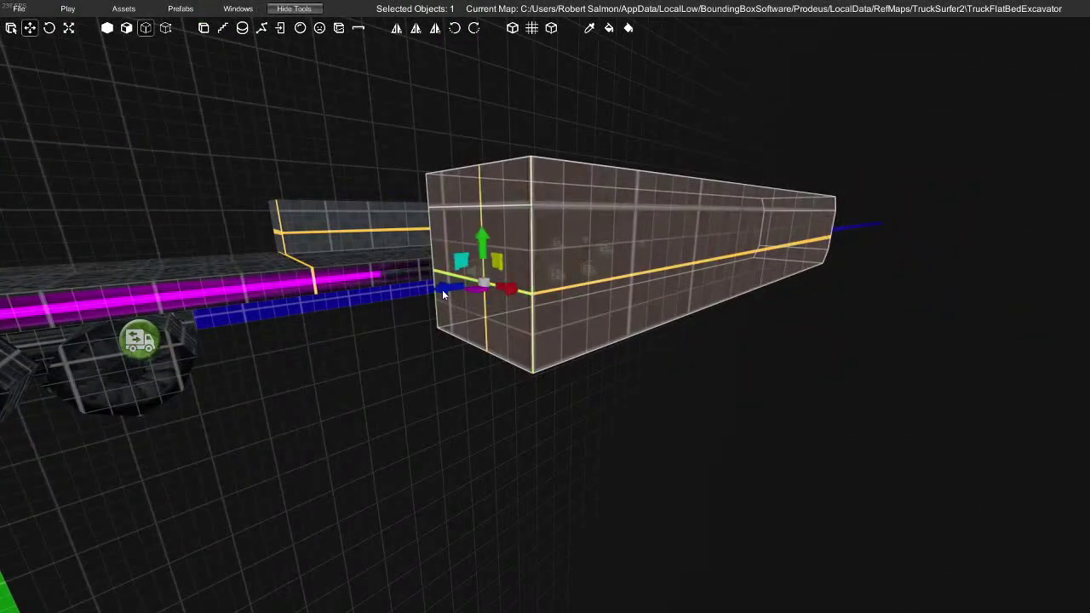
pyautogui.moveTo(482, 246); pyautogui.dragTo(482, 279)
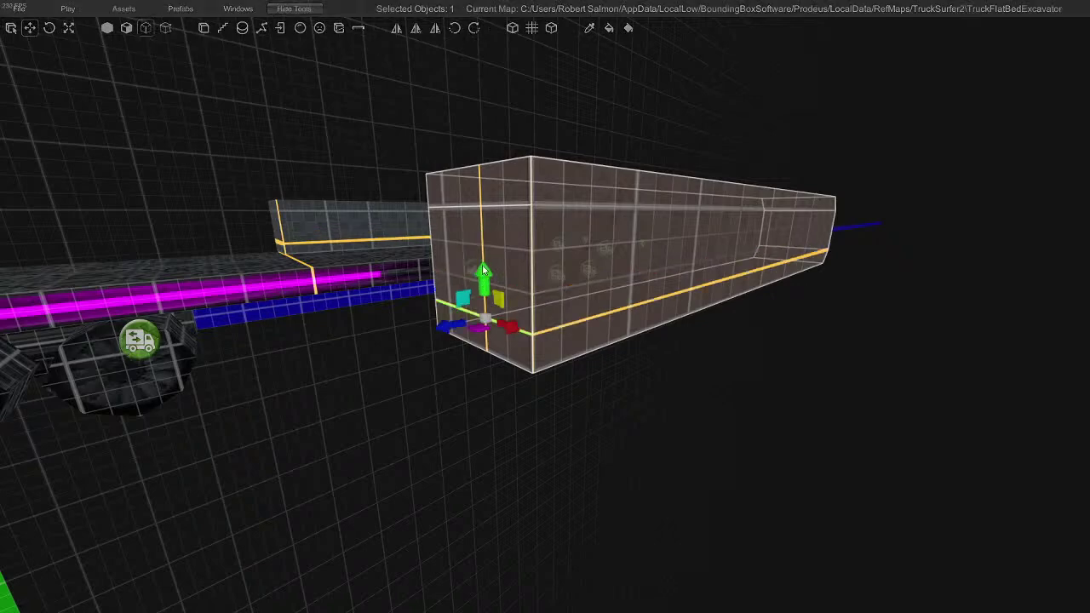
# Pull the middle face of the box's front end outward to bevel it, and preview the shape without the grid
pyautogui.press('2')
pyautogui.click(499, 252)
pyautogui.moveTo(444, 285); pyautogui.dragTo(426, 356, button='right')
pyautogui.press('F5')
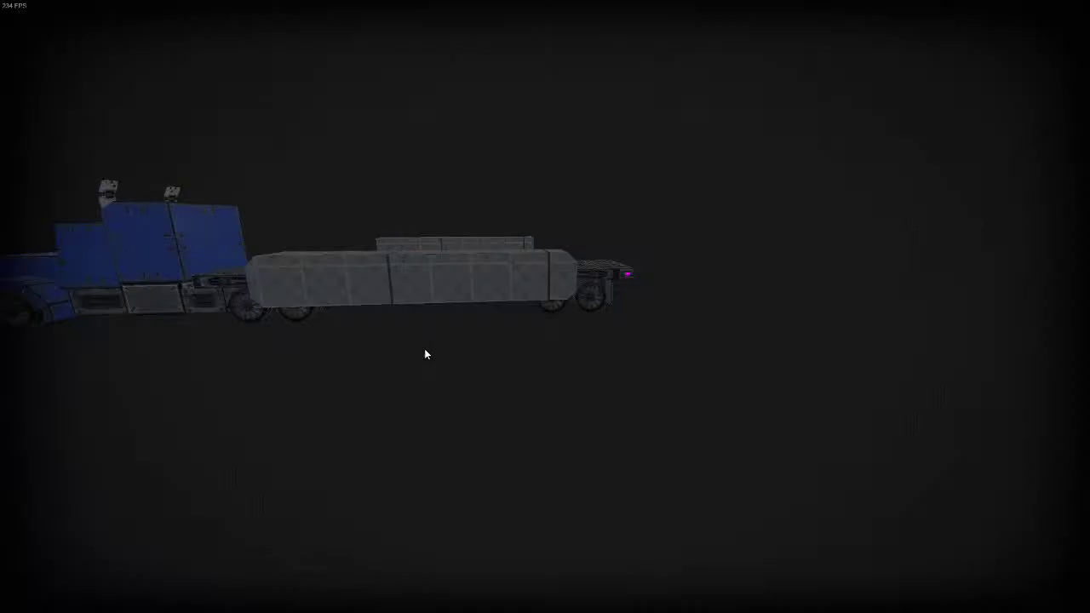
pyautogui.press('F5')
pyautogui.moveTo(525, 356); pyautogui.dragTo(519, 369, button='right')
pyautogui.press('F5')
# Open the Property Inspector with the bevelled box in view
pyautogui.press('Tab')
pyautogui.click(522, 304)
pyautogui.moveTo(522, 304)
pyautogui.mouseDown(button='right')
pyautogui.moveTo(526, 322)
pyautogui.moveTo(434, 288)
pyautogui.moveTo(449, 310)
pyautogui.moveTo(318, 332)
pyautogui.moveTo(360, 352)
pyautogui.moveTo(725, 272)
pyautogui.moveTo(528, 341)
pyautogui.moveTo(569, 343)
pyautogui.mouseUp(button='right')
pyautogui.press('Tab')
pyautogui.press('Tab')
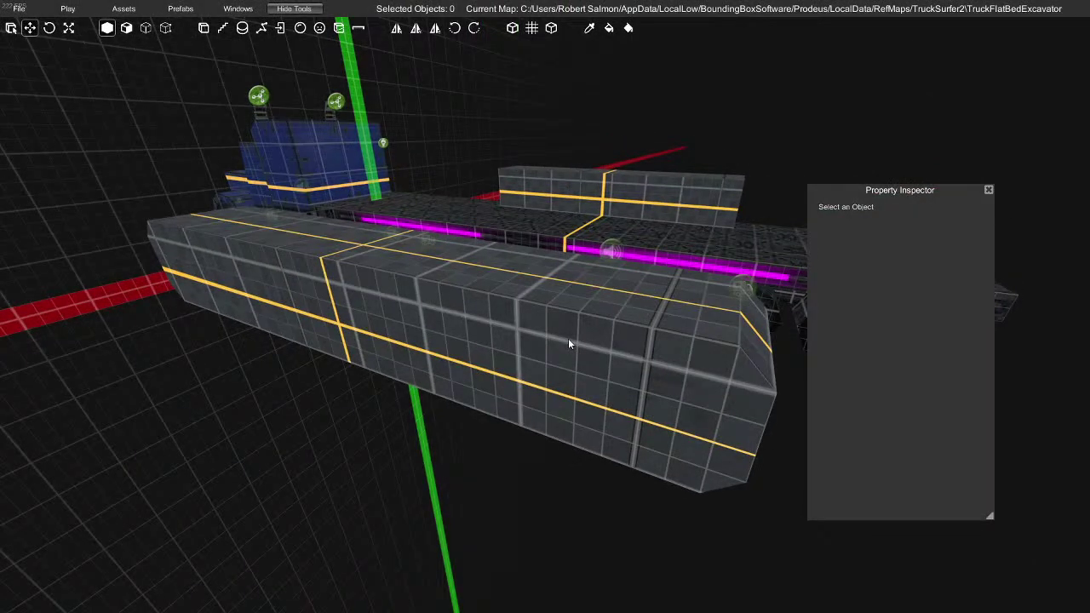
pyautogui.moveTo(568, 339); pyautogui.dragTo(535, 340, button='right')
pyautogui.moveTo(583, 336); pyautogui.dragTo(636, 343, button='right')
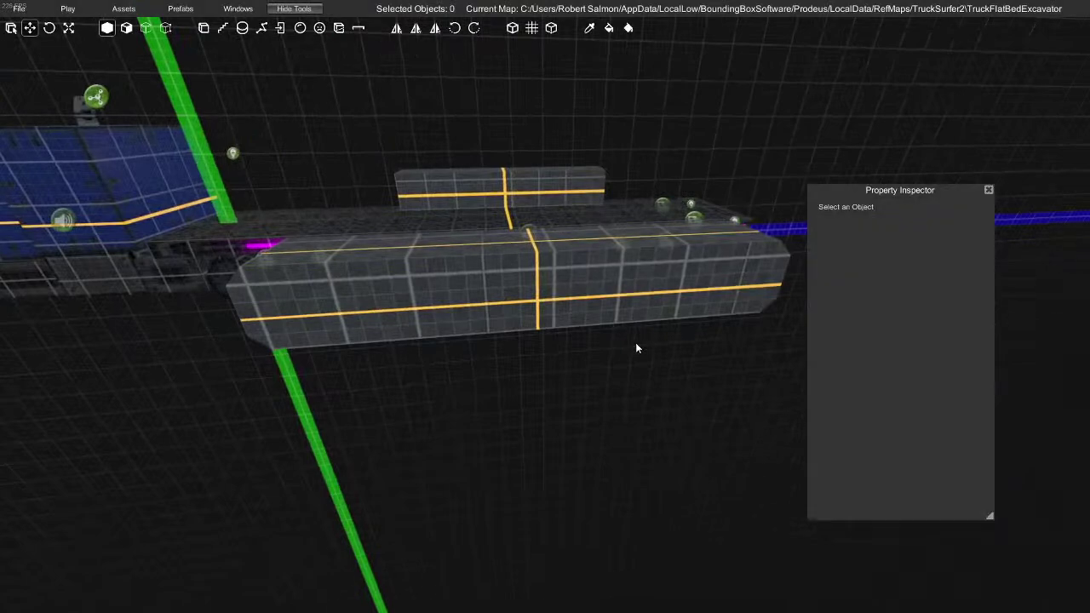
# Cut a vertical edge between the bottom and top corner points at the front of the bevelled box's outer side
pyautogui.press('w')
pyautogui.press('a')
pyautogui.moveTo(444, 344)
pyautogui.mouseDown(button='right')
pyautogui.moveTo(443, 333)
pyautogui.moveTo(415, 341)
pyautogui.moveTo(428, 338)
pyautogui.mouseUp(button='right')
pyautogui.press('d')
pyautogui.click(416, 340)
pyautogui.press('w')
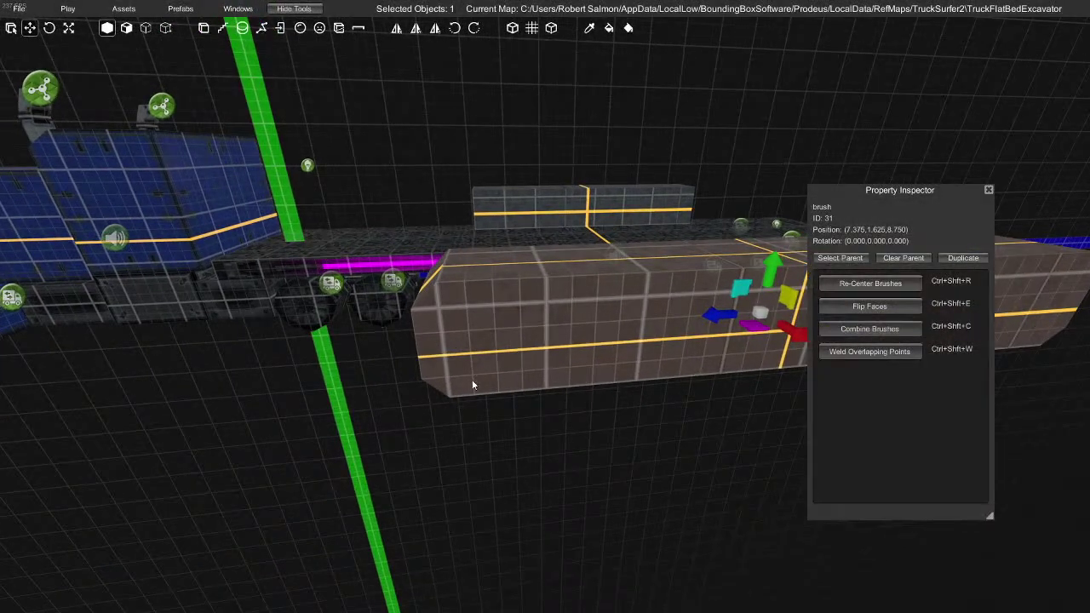
pyautogui.press('c')
pyautogui.click(452, 395)
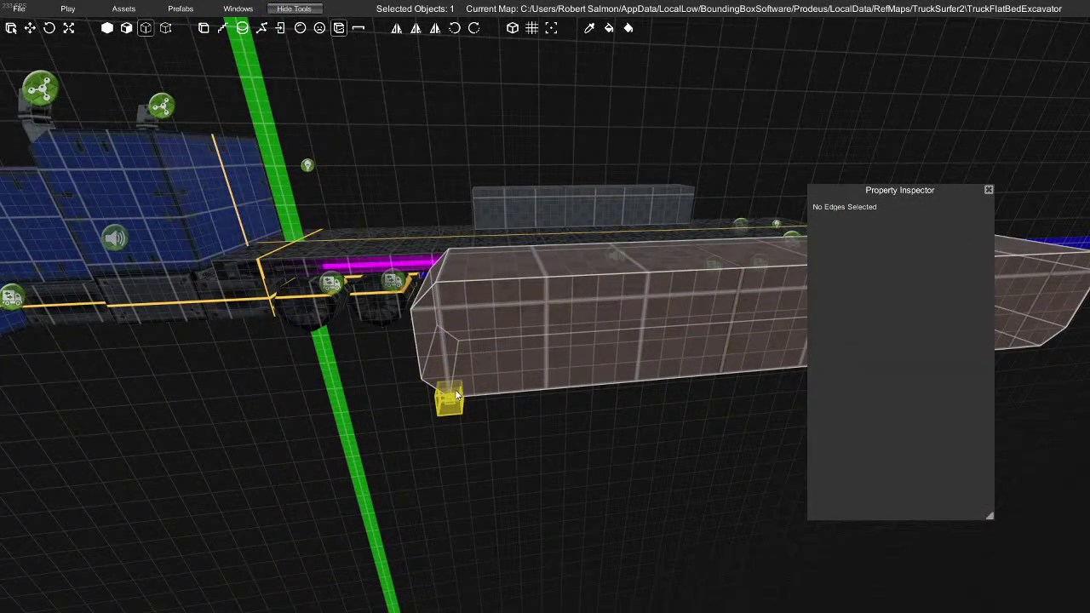
pyautogui.click(440, 282)
pyautogui.press('Escape')
# Select the points of the box's rear end and move them inward to shorten the box
pyautogui.moveTo(532, 355)
pyautogui.mouseDown(button='right')
pyautogui.moveTo(565, 382)
pyautogui.moveTo(517, 374)
pyautogui.moveTo(567, 384)
pyautogui.moveTo(556, 382)
pyautogui.mouseUp(button='right')
pyautogui.press('g')
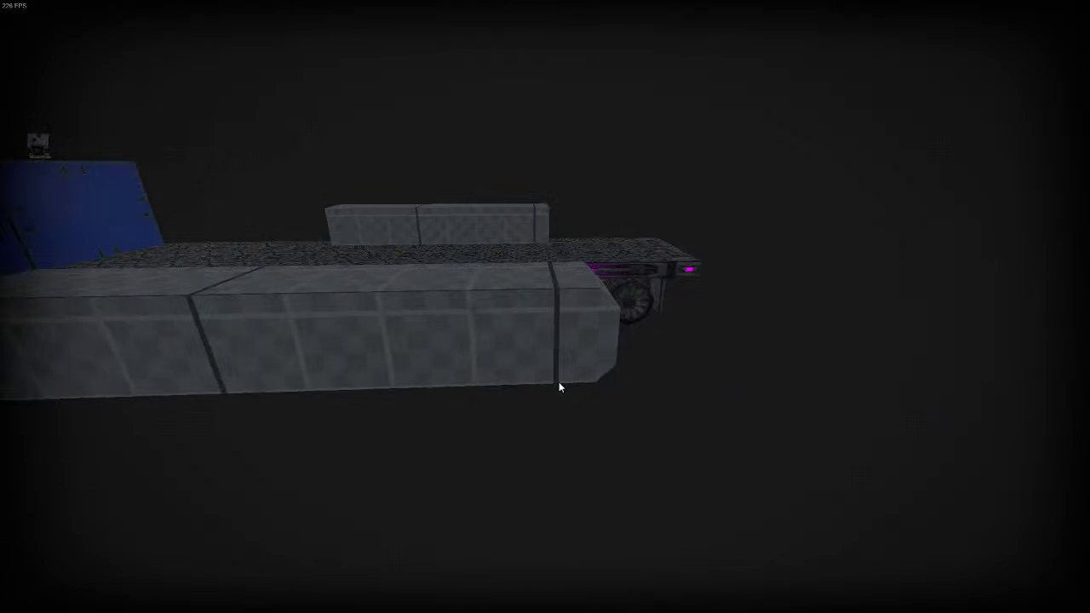
pyautogui.press('q')
pyautogui.press('d')
pyautogui.moveTo(560, 383); pyautogui.dragTo(490, 451, button='right')
pyautogui.press('e')
pyautogui.press('g')
pyautogui.press('e')
pyautogui.click(491, 454)
pyautogui.press('4')
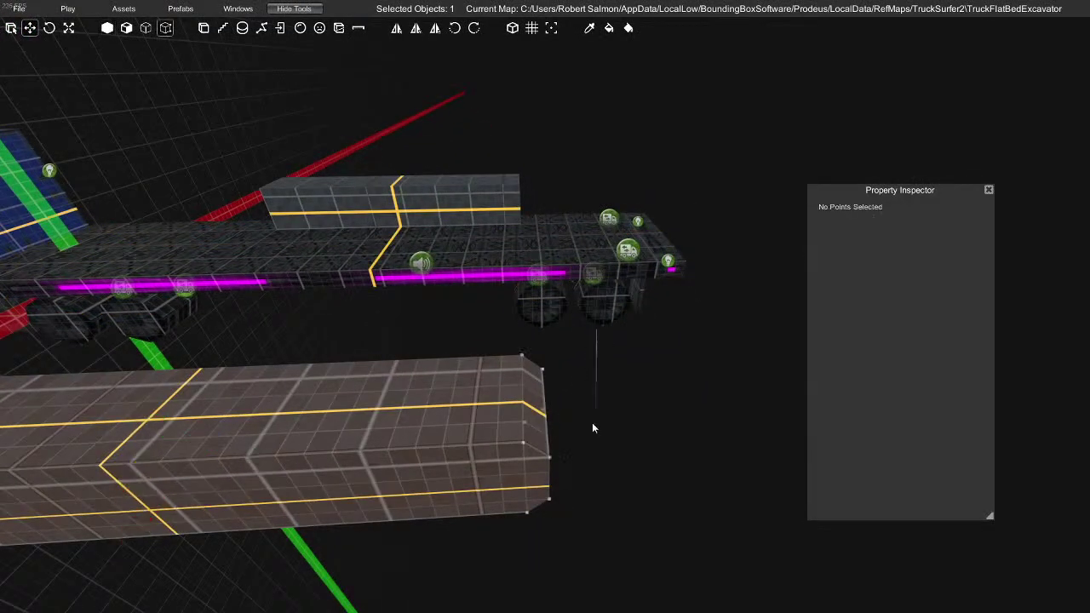
pyautogui.moveTo(596, 330); pyautogui.dragTo(500, 583)
pyautogui.moveTo(565, 441); pyautogui.dragTo(533, 443)
pyautogui.press('g')
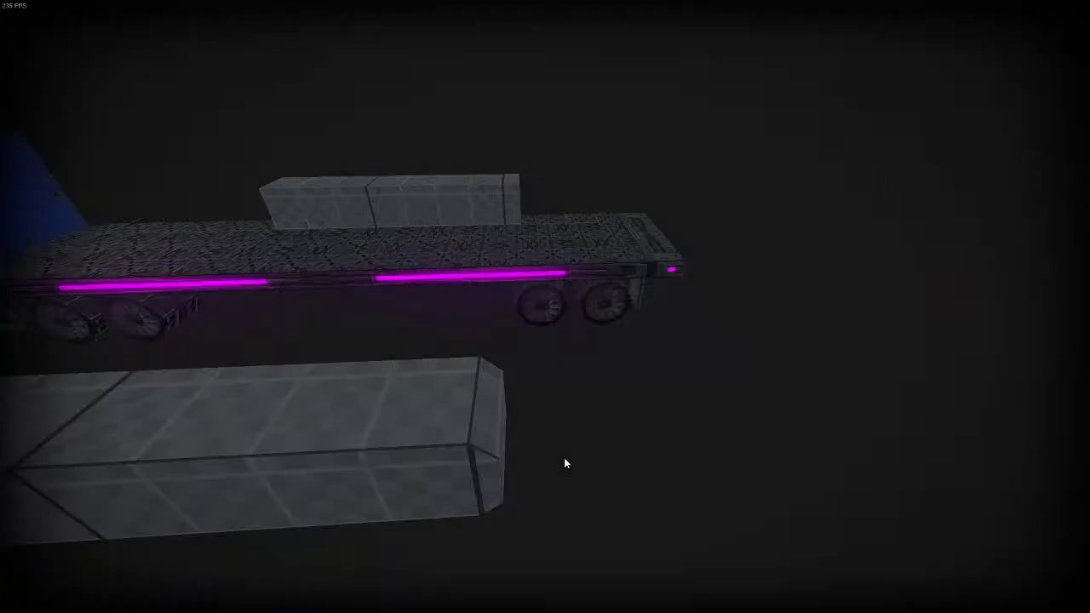
# Examine the proportions of the bevelled box beside the truck with the grid hidden
pyautogui.moveTo(564, 462); pyautogui.dragTo(556, 415, button='right')
pyautogui.press('q')
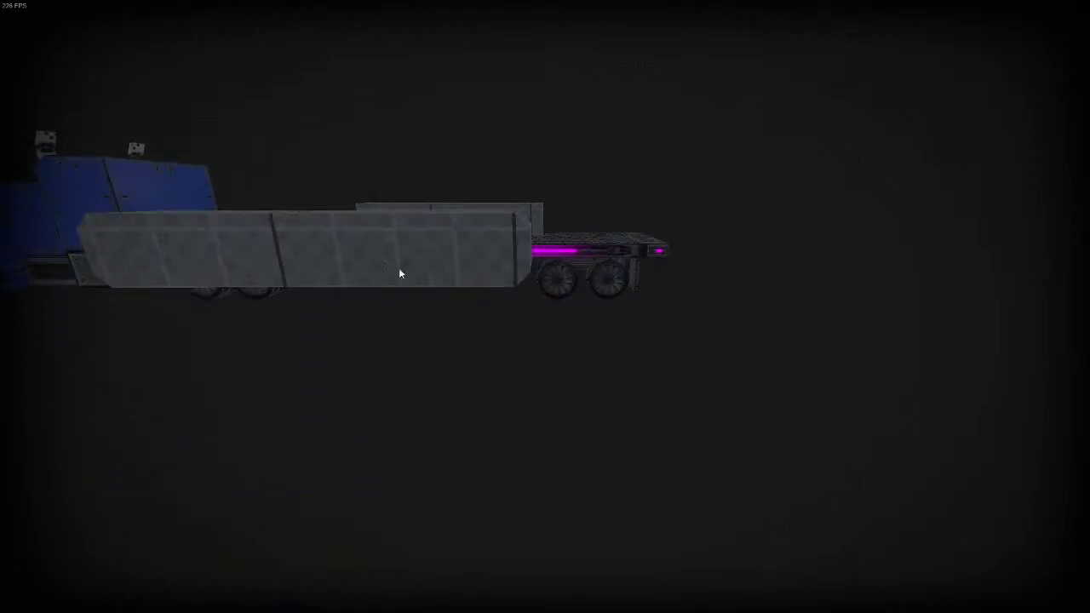
pyautogui.press('a')
pyautogui.moveTo(263, 307)
pyautogui.mouseDown(button='right')
pyautogui.moveTo(315, 304)
pyautogui.moveTo(248, 296)
pyautogui.mouseUp(button='right')
pyautogui.press('w')
pyautogui.press('s')
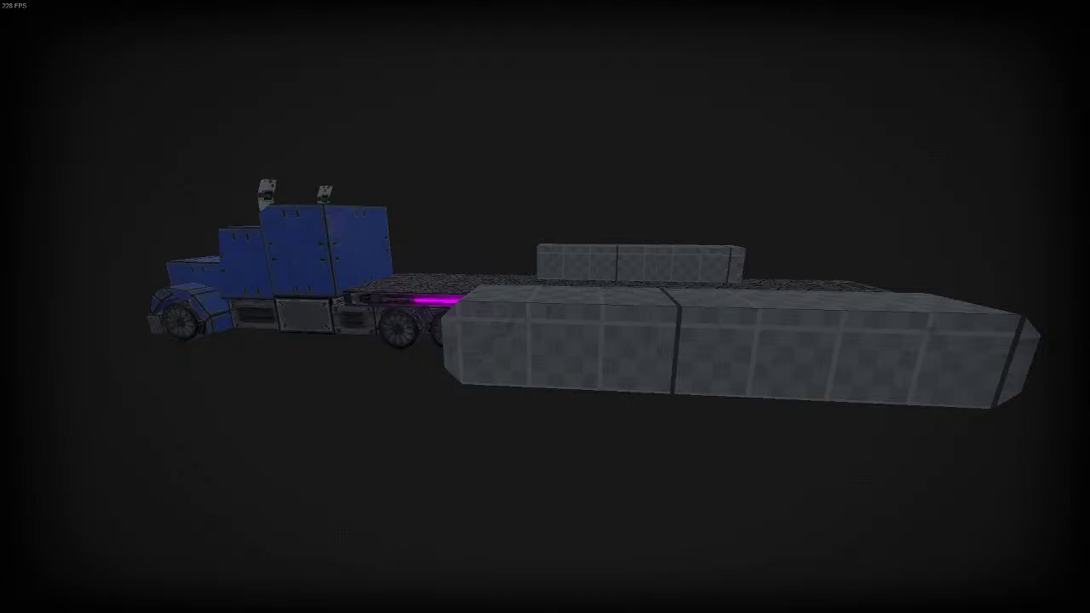
pyautogui.moveTo(517, 455); pyautogui.dragTo(407, 373, button='right')
pyautogui.press('g')
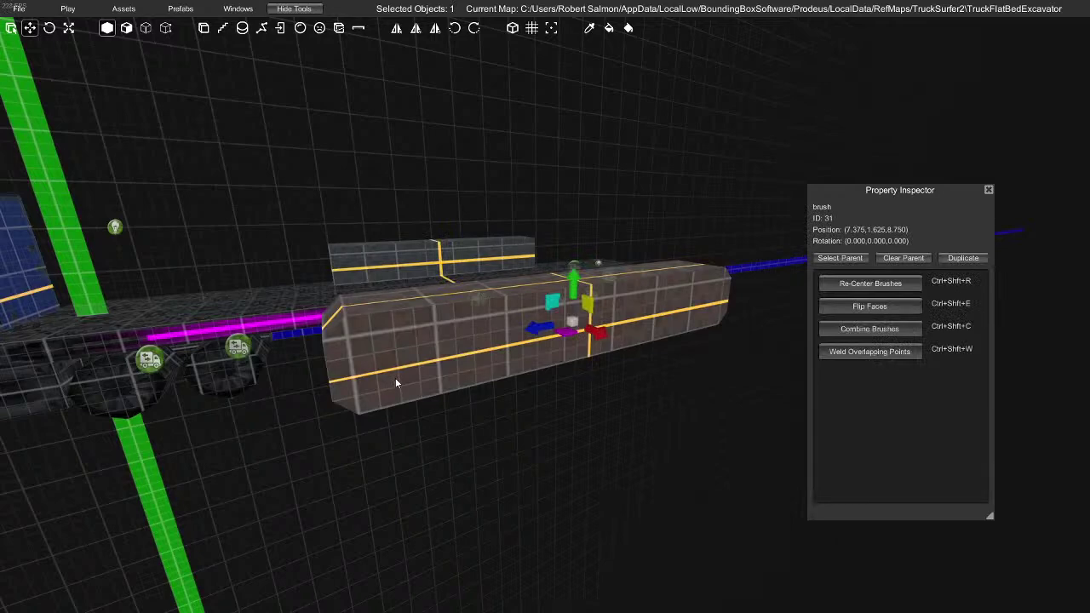
# Cut two vertical edges into the box's outer side at the first two major grid lines behind its front end
pyautogui.press('3')
pyautogui.click(407, 364)
pyautogui.moveTo(450, 412); pyautogui.dragTo(401, 414, button='right')
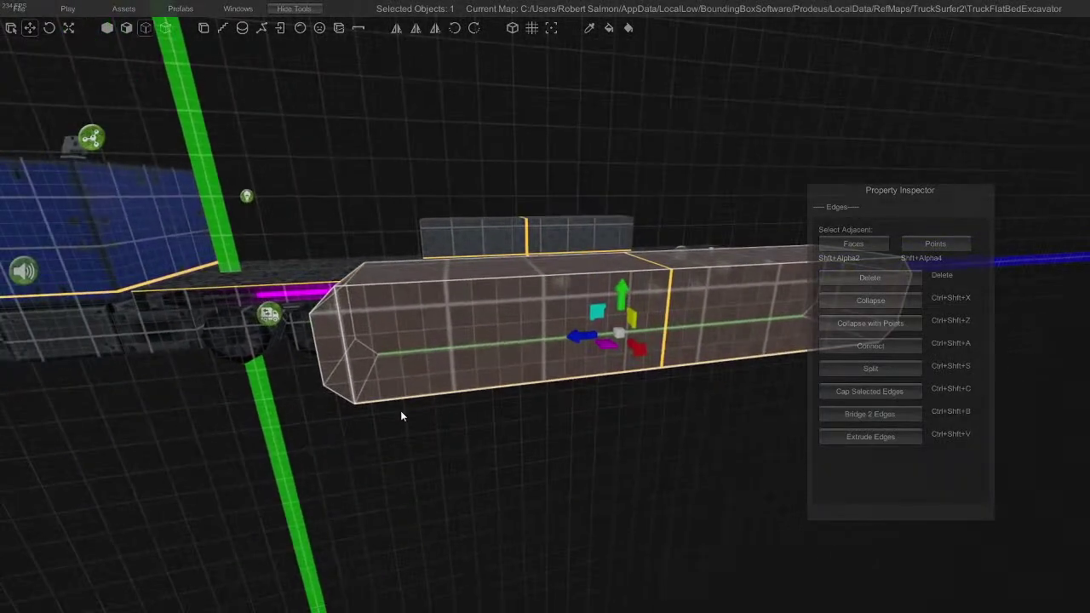
pyautogui.press('c')
pyautogui.click(454, 394)
pyautogui.click(457, 309)
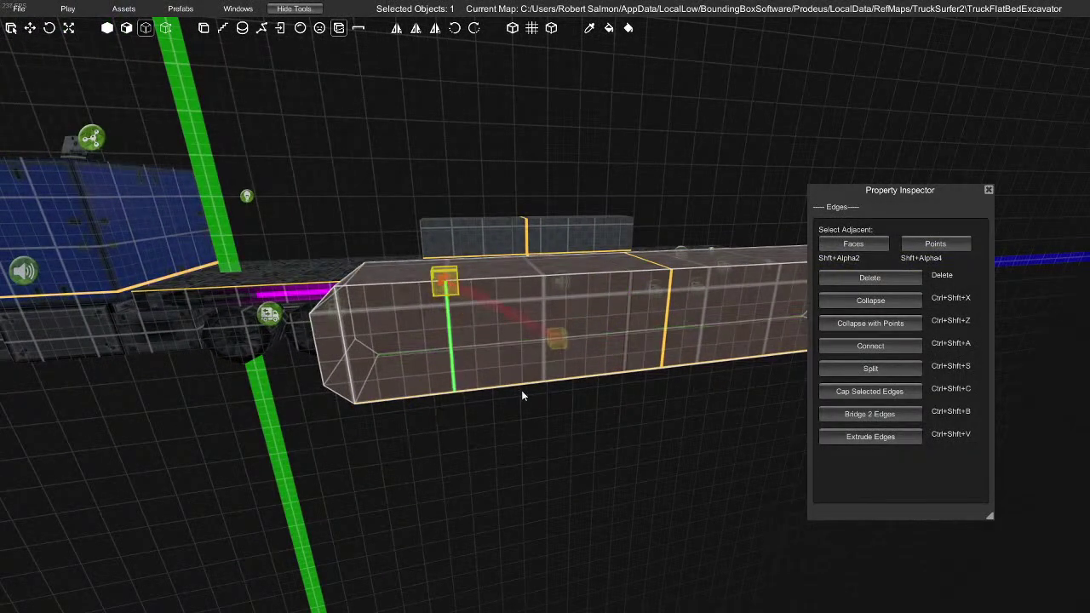
pyautogui.press('Escape')
pyautogui.press('c')
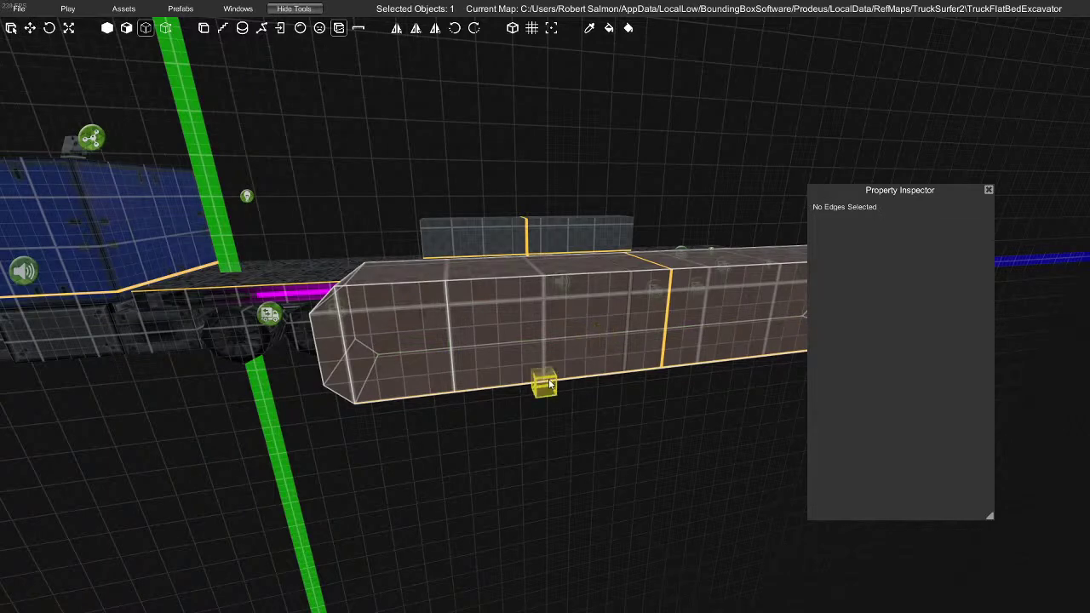
pyautogui.click(542, 382)
pyautogui.click(543, 277)
pyautogui.press('Escape')
# Select the front square face on the box's outer side and apply the Greeble01_Tile material to it
pyautogui.moveTo(598, 378); pyautogui.dragTo(547, 410, button='right')
pyautogui.press('2')
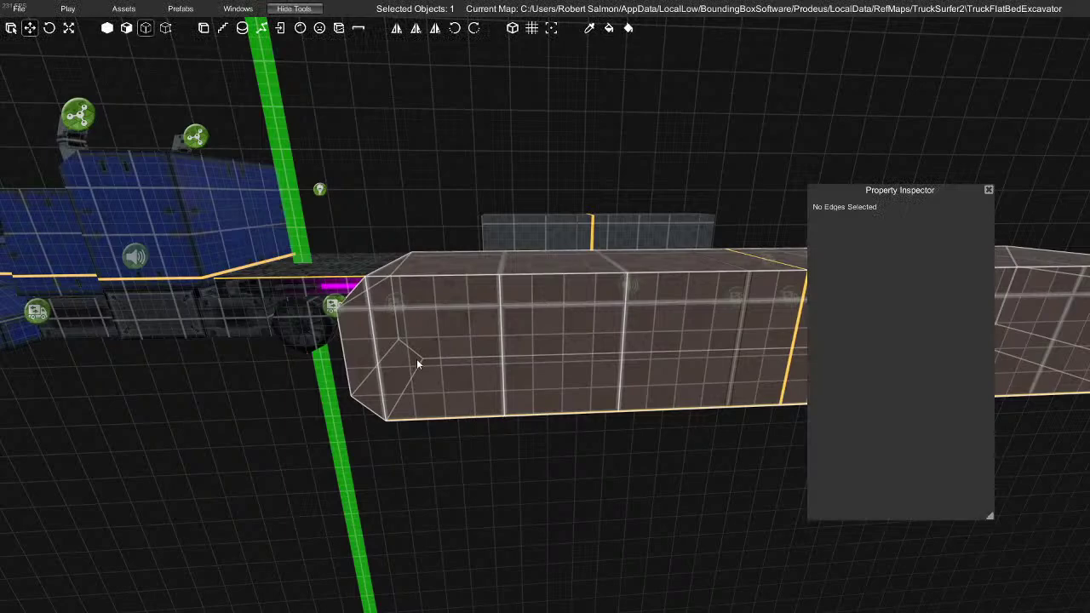
pyautogui.click(415, 360)
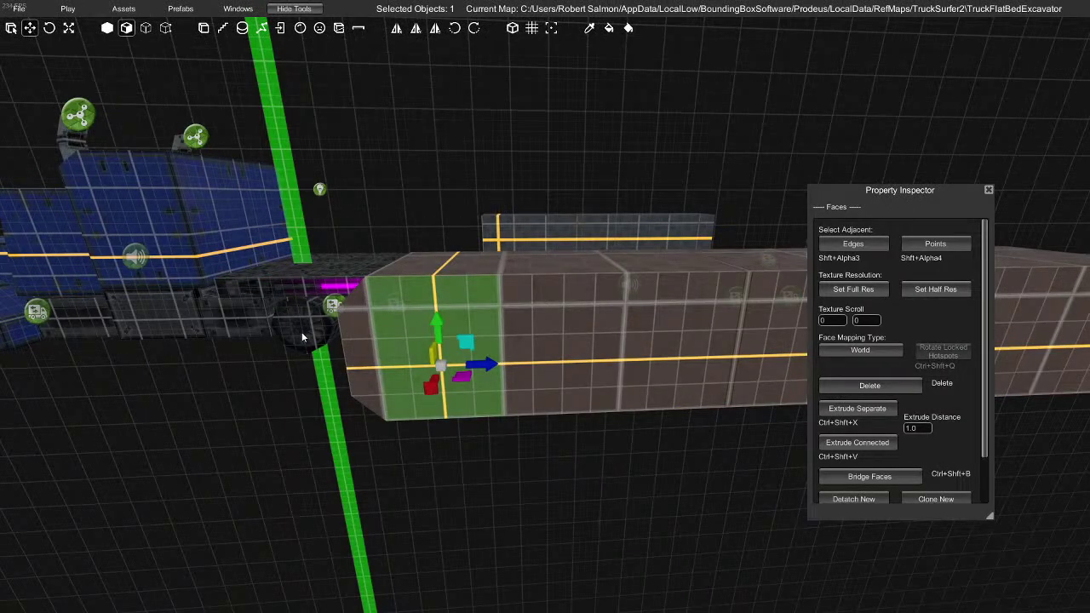
pyautogui.click(122, 8)
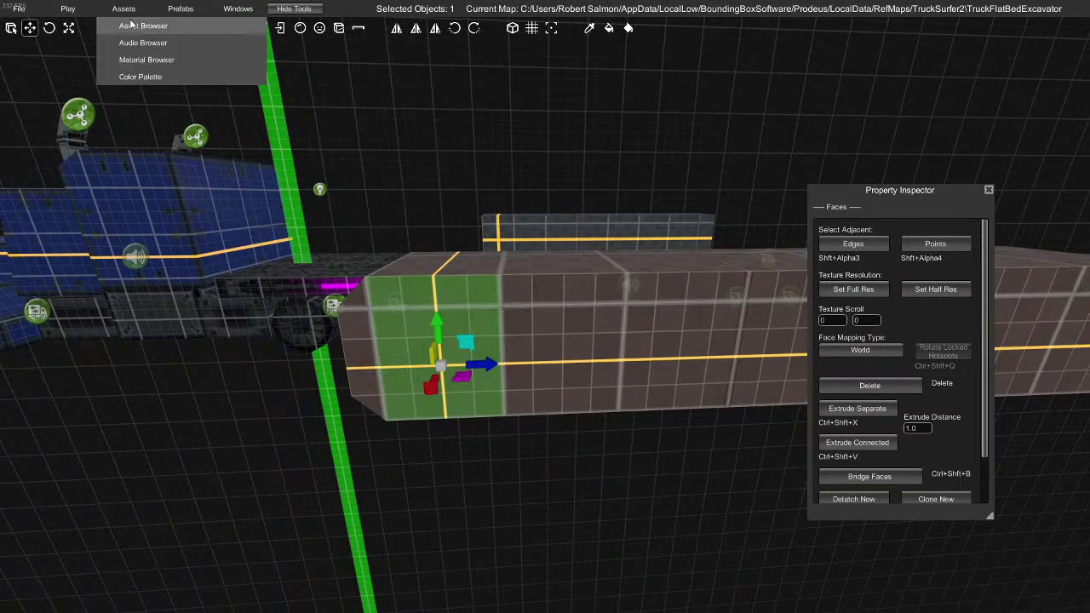
pyautogui.click(148, 62)
pyautogui.scroll(-3, 117, 465)
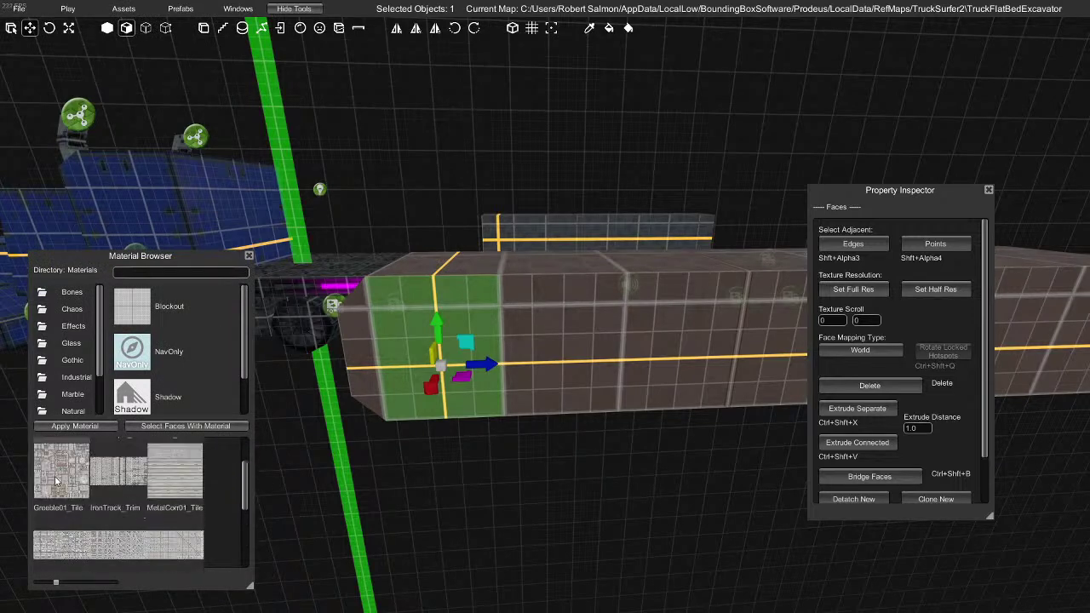
pyautogui.moveTo(499, 311); pyautogui.dragTo(430, 311)
pyautogui.hotkey('ctrl', 'z')
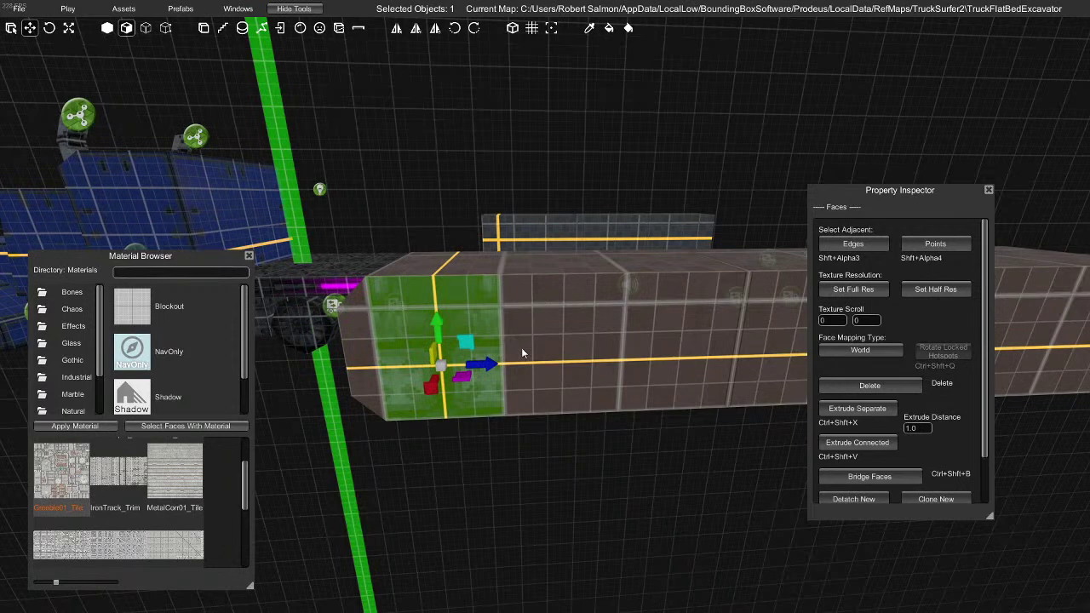
# Replace the material on the front square side face with a round wheel texture
pyautogui.click(399, 344)
pyautogui.click(464, 308)
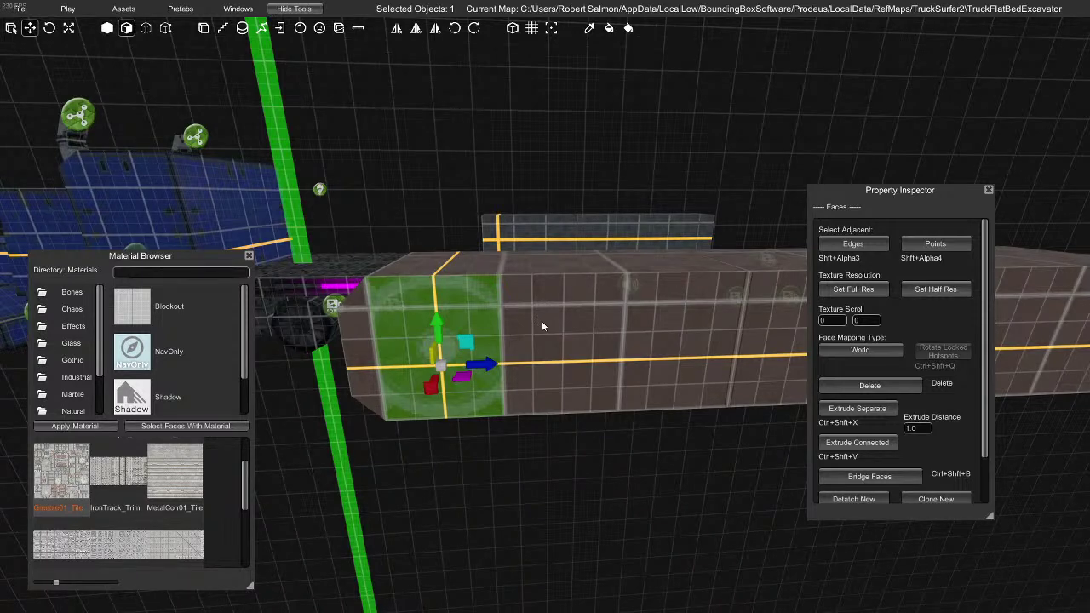
pyautogui.press('s')
pyautogui.moveTo(490, 441); pyautogui.dragTo(490, 441, button='right')
pyautogui.press('w')
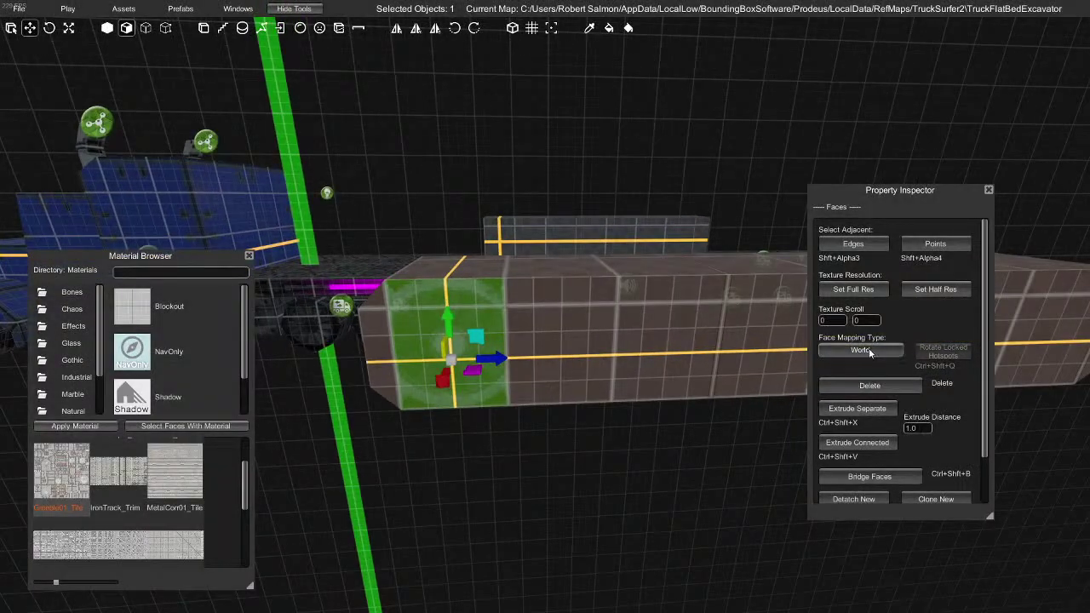
# Set the mapping type of the front square side face to Locked
pyautogui.click(869, 352)
pyautogui.click(860, 434)
pyautogui.scroll(-2, 824, 472)
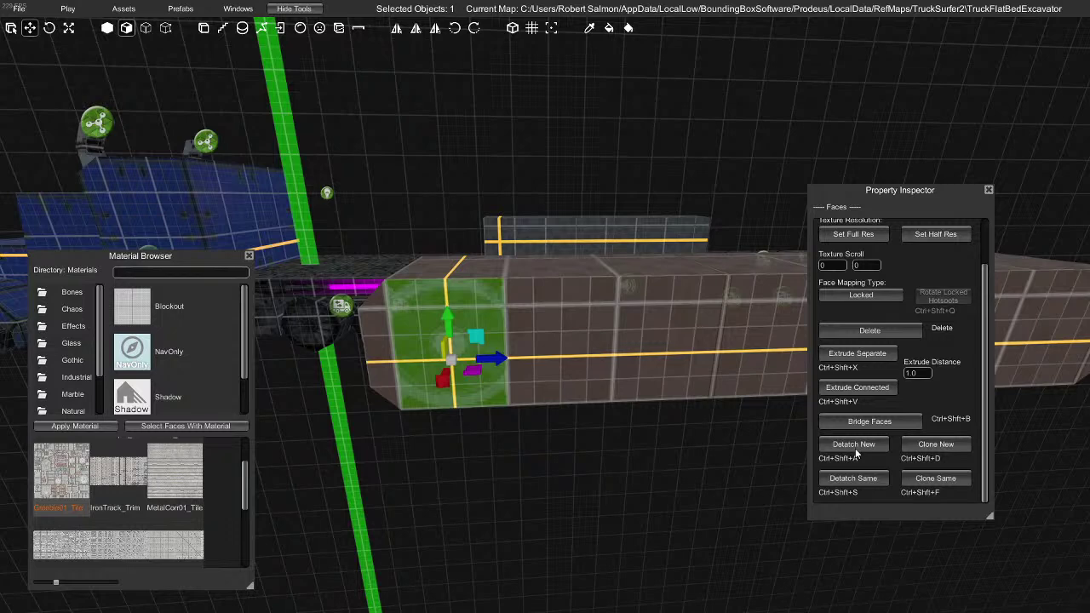
# Detach the wheel-textured side face as a new brush and pull it outward and away from the box
pyautogui.moveTo(410, 402); pyautogui.dragTo(404, 369, button='right')
pyautogui.moveTo(412, 356); pyautogui.dragTo(355, 395)
pyautogui.hotkey('ctrl', 'z')
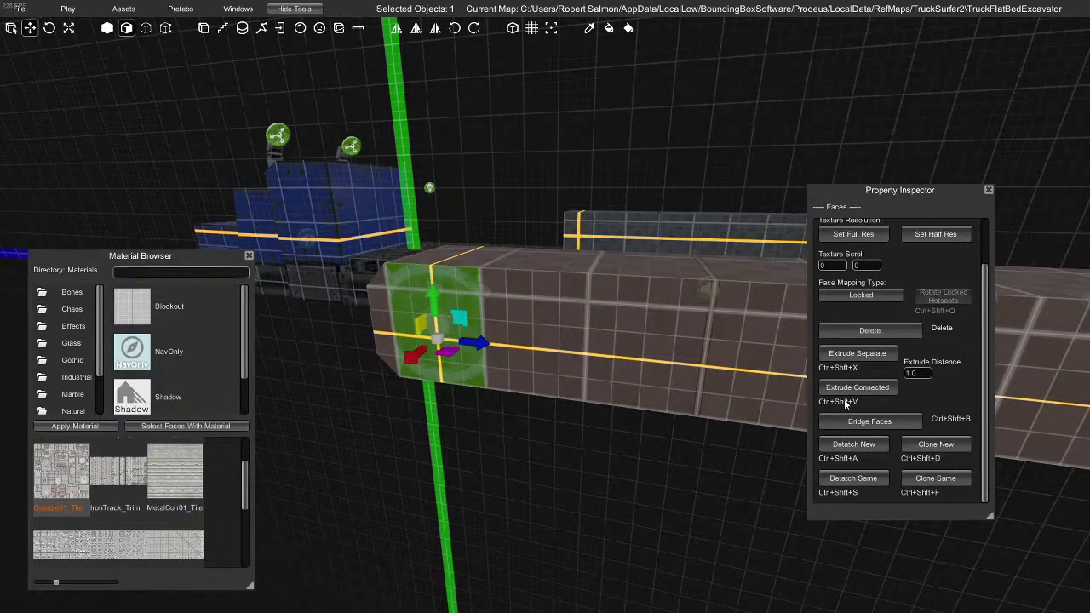
pyautogui.click(853, 443)
pyautogui.moveTo(408, 357); pyautogui.dragTo(378, 386)
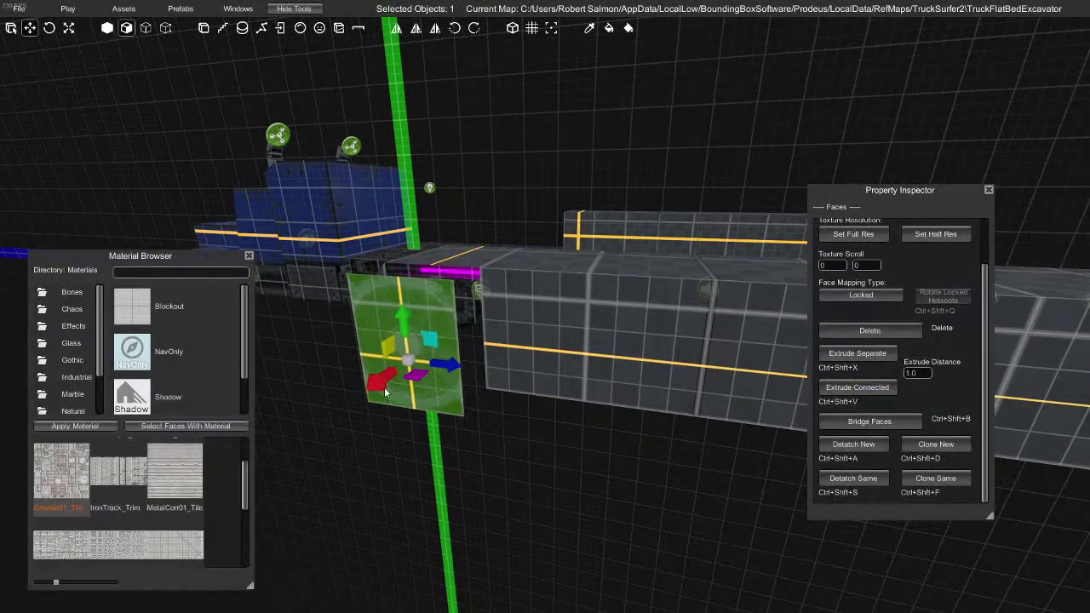
# Try to widen the detached wheel panel by moving its rear vertical edge backward
pyautogui.press('3')
pyautogui.click(466, 341)
pyautogui.moveTo(482, 352); pyautogui.dragTo(509, 354)
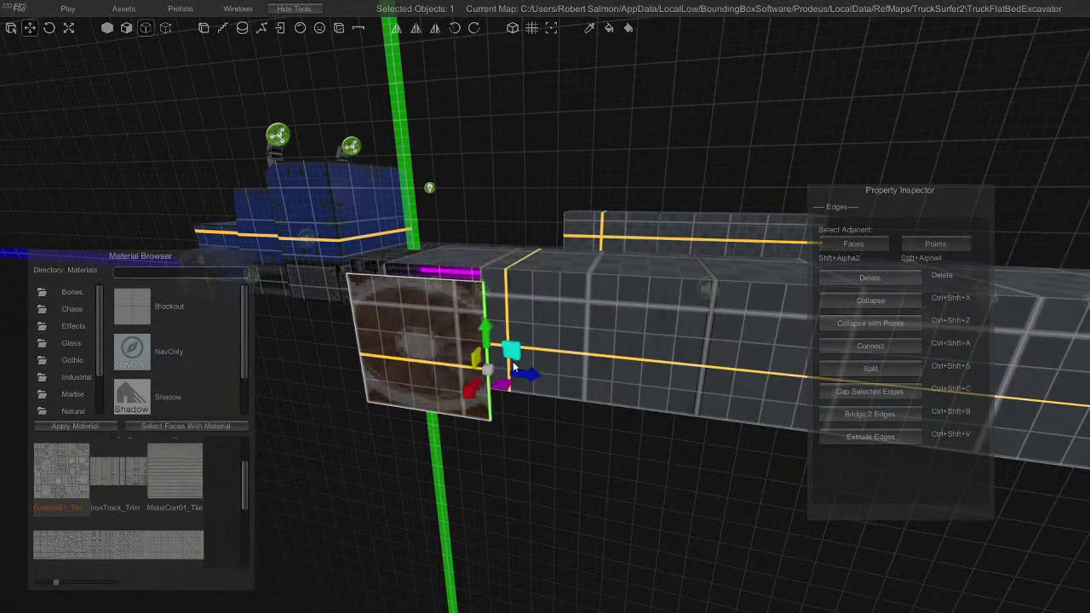
pyautogui.hotkey('ctrl', 'z')
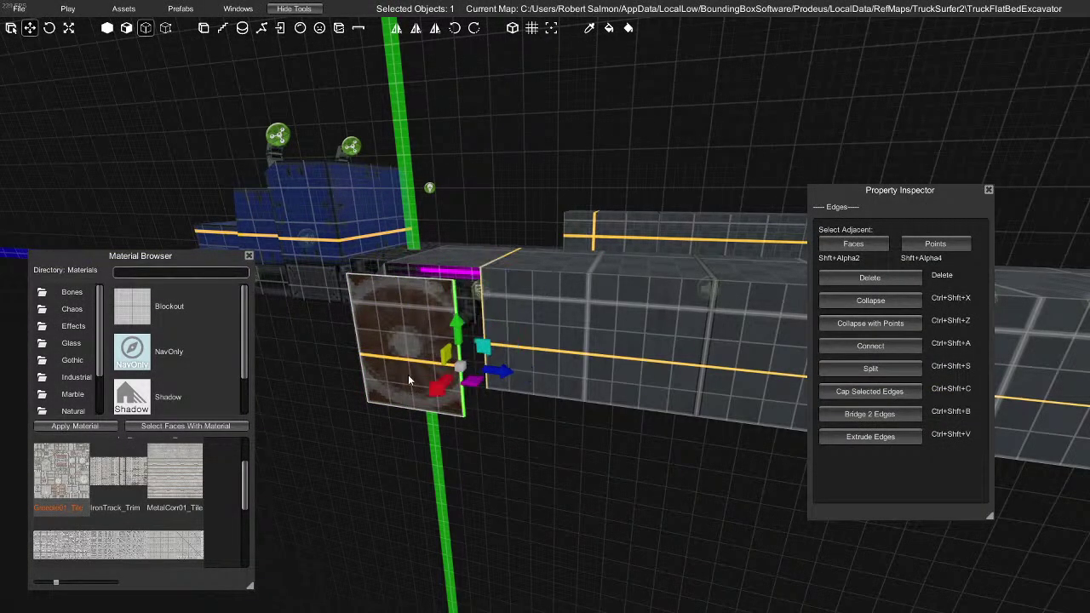
# Set the detached wheel panel's face mapping type to World
pyautogui.press('2')
pyautogui.click(398, 343)
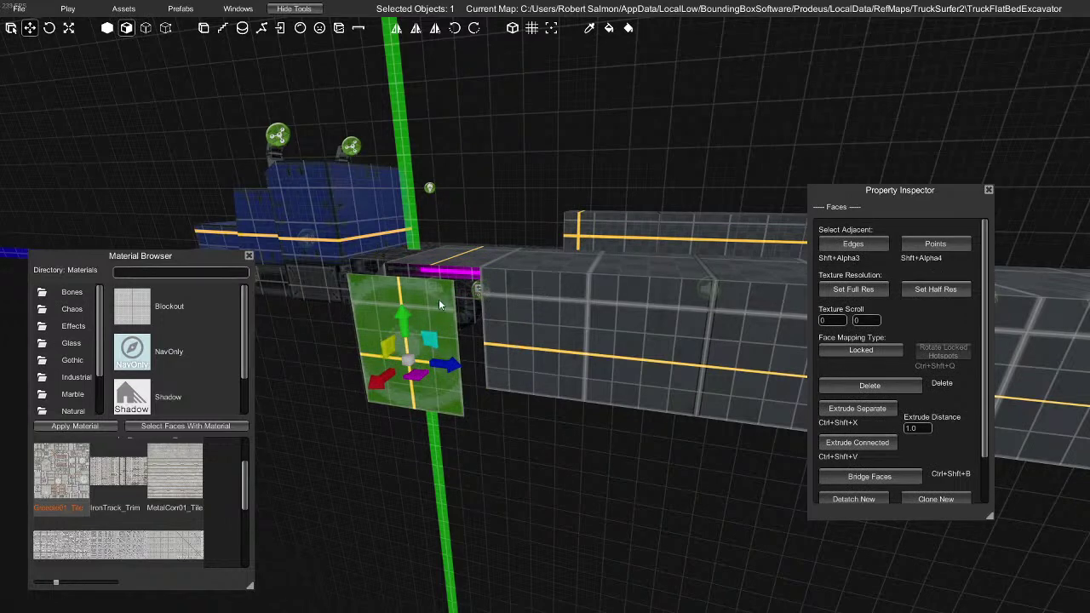
pyautogui.click(870, 349)
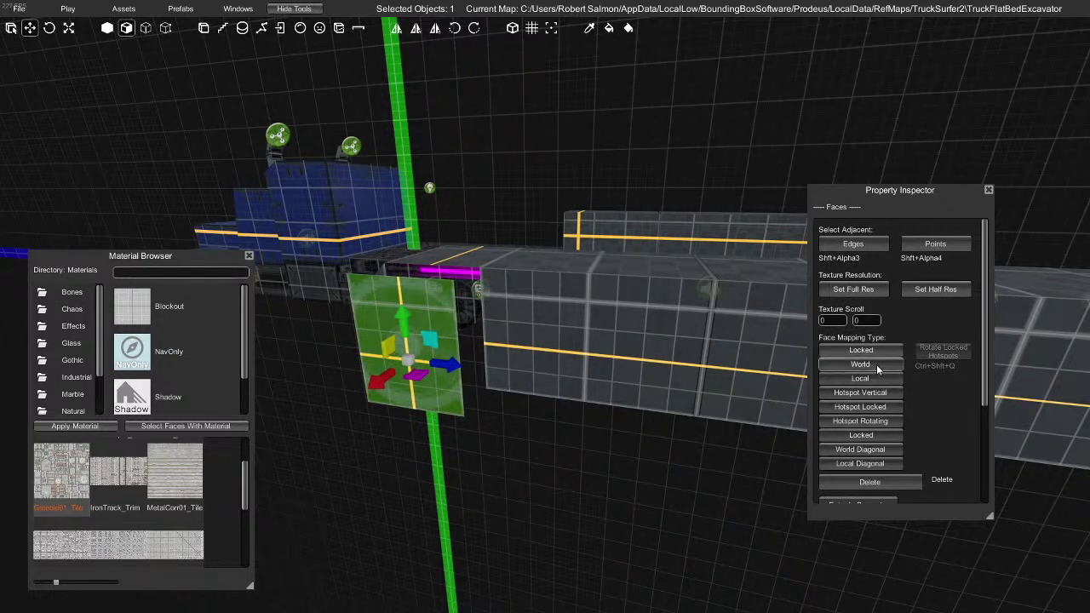
pyautogui.click(876, 364)
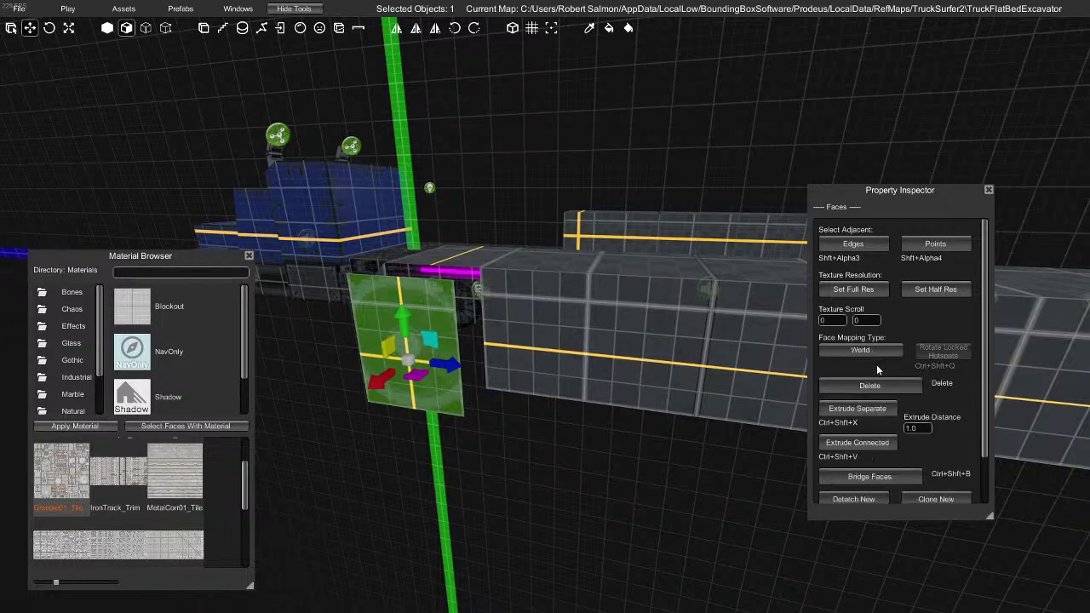
# Widen the wheel panel by moving its rear and front vertical edges outward by one small grid square each
pyautogui.press('3')
pyautogui.click(460, 335)
pyautogui.moveTo(499, 372); pyautogui.dragTo(526, 378)
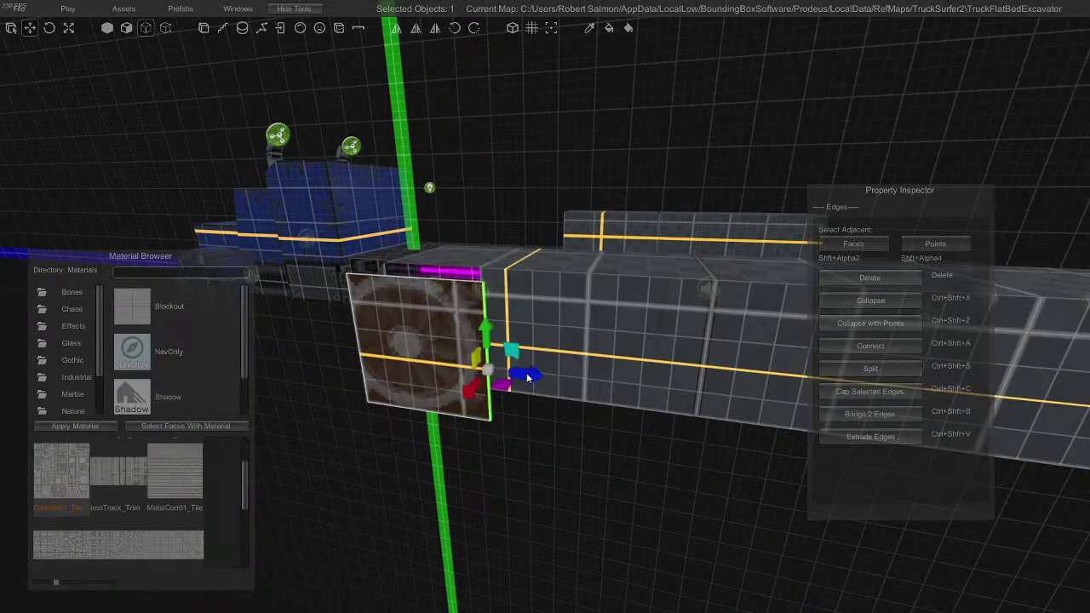
pyautogui.click(358, 355)
pyautogui.moveTo(342, 365); pyautogui.dragTo(322, 376)
pyautogui.hotkey('ctrl', 'z')
pyautogui.moveTo(397, 364); pyautogui.dragTo(431, 412)
pyautogui.moveTo(504, 430); pyautogui.dragTo(511, 445, button='right')
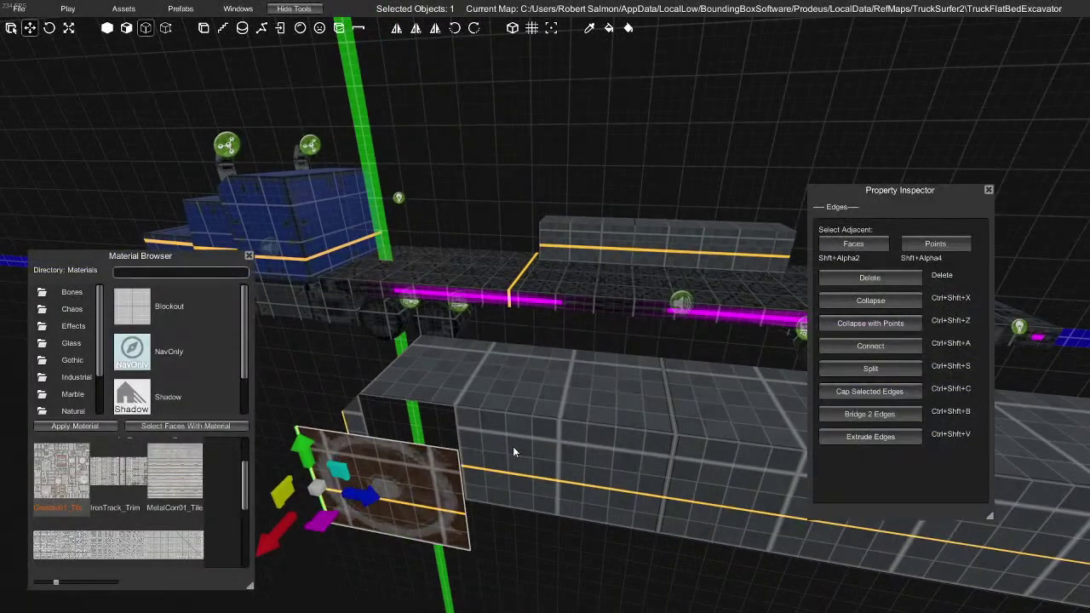
# Delete the long outer side face of the track box that extends to its rear end
pyautogui.hotkey('shift', '2')
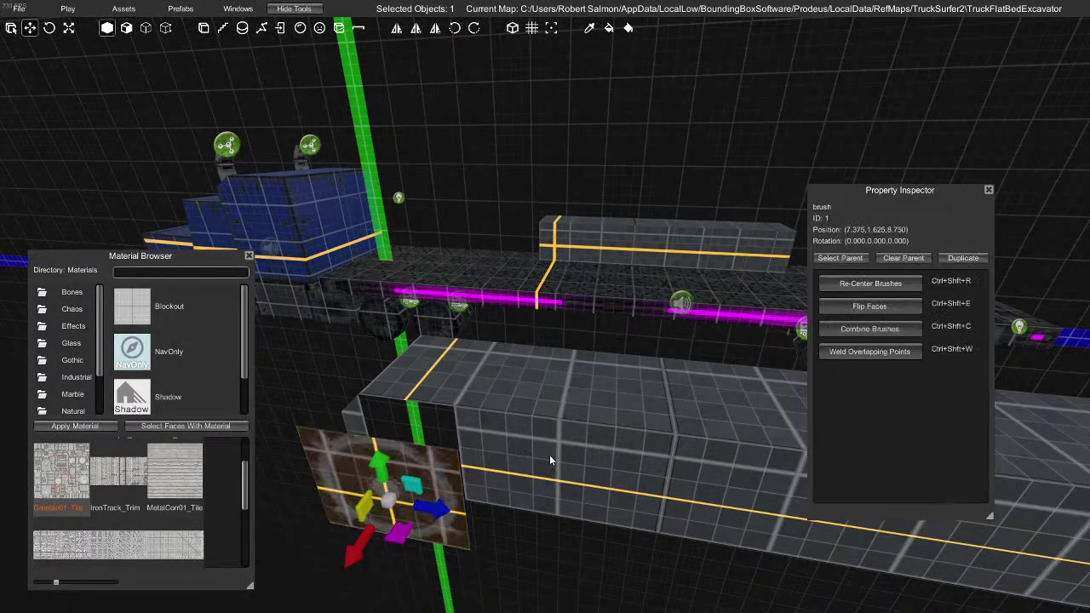
pyautogui.click(536, 459)
pyautogui.moveTo(535, 459); pyautogui.dragTo(563, 470, button='right')
pyautogui.keyDown('shift'); pyautogui.click(662, 439); pyautogui.keyUp('shift')
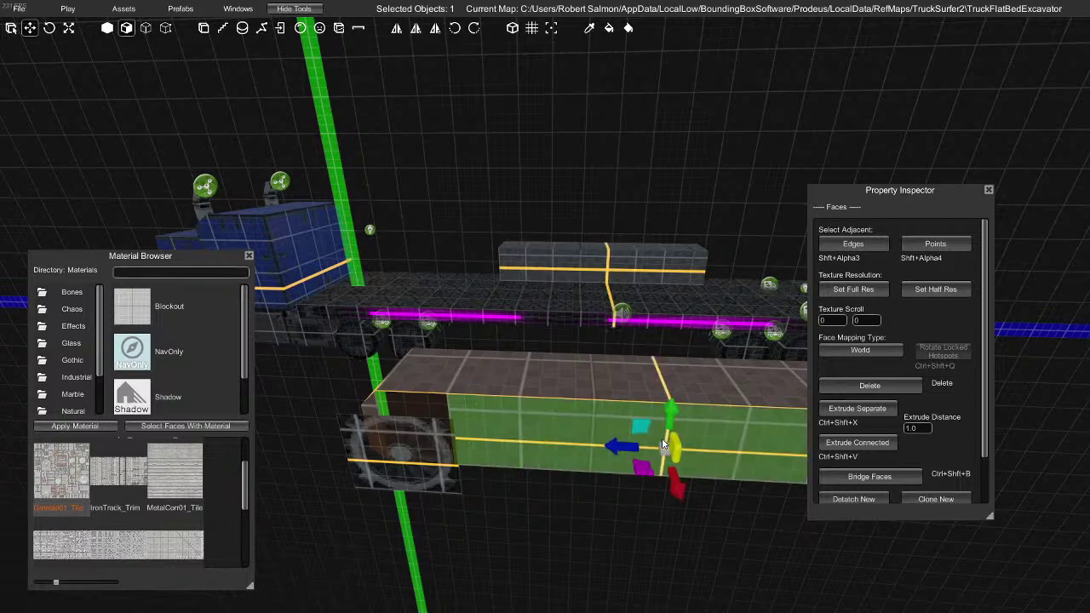
pyautogui.press('Delete')
pyautogui.press('d')
pyautogui.moveTo(661, 440); pyautogui.dragTo(642, 416, button='right')
pyautogui.click(666, 438)
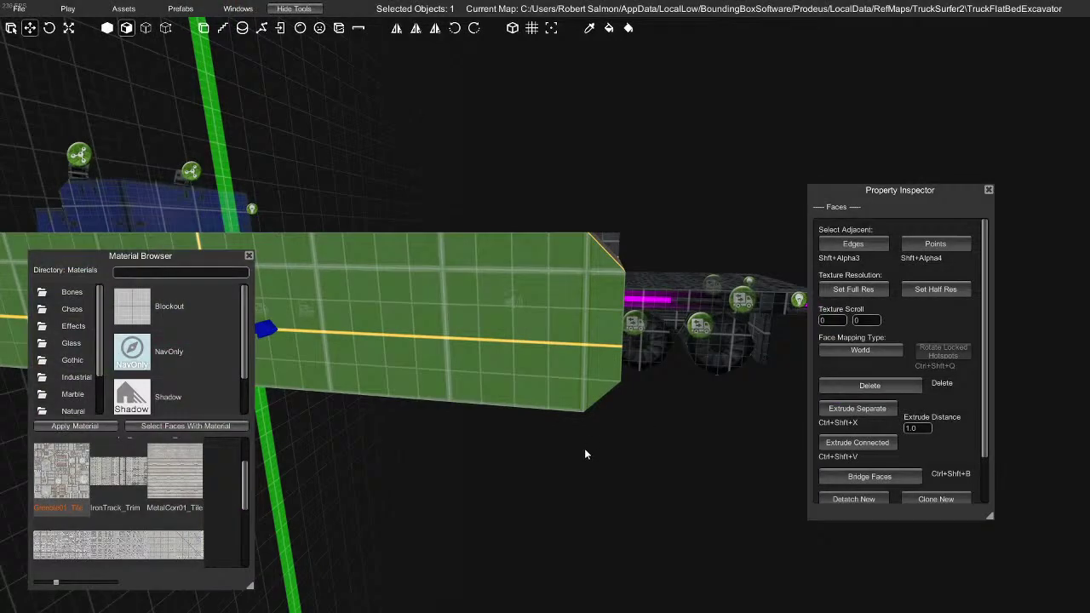
pyautogui.press('Delete')
pyautogui.moveTo(552, 425)
pyautogui.mouseDown(button='right')
pyautogui.moveTo(535, 441)
pyautogui.moveTo(565, 444)
pyautogui.moveTo(521, 417)
pyautogui.mouseUp(button='right')
pyautogui.press('Escape')
# Move the wheel panel to position (6.875, 1.625, 9.500) over the box's open side
pyautogui.click(483, 383)
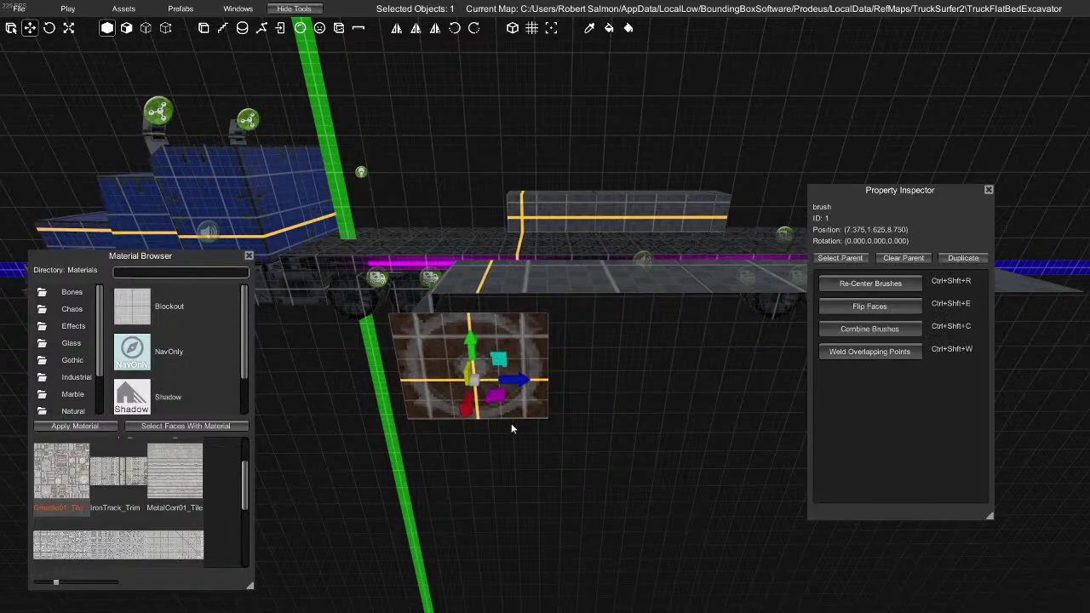
pyautogui.moveTo(466, 392)
pyautogui.mouseDown()
pyautogui.moveTo(489, 389)
pyautogui.moveTo(480, 425)
pyautogui.mouseUp()
pyautogui.moveTo(519, 476); pyautogui.dragTo(528, 468, button='right')
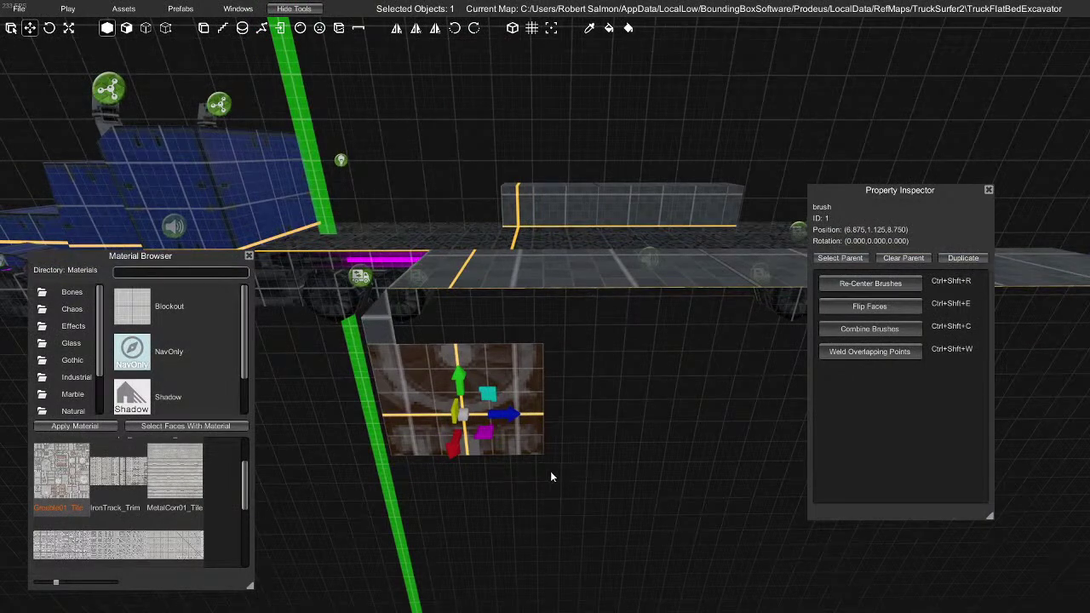
pyautogui.moveTo(463, 376); pyautogui.dragTo(458, 325)
pyautogui.moveTo(499, 371); pyautogui.dragTo(605, 367)
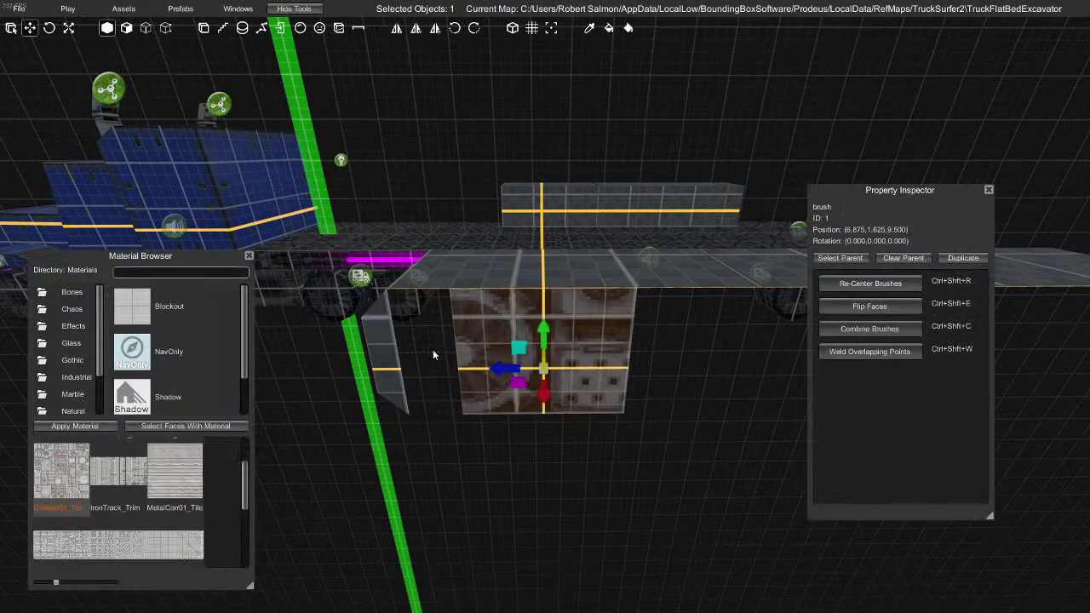
# Try to delete the narrow trapezoid side face at the front end of the track box
pyautogui.click(381, 354)
pyautogui.press('2')
pyautogui.click(382, 354)
pyautogui.press('Delete')
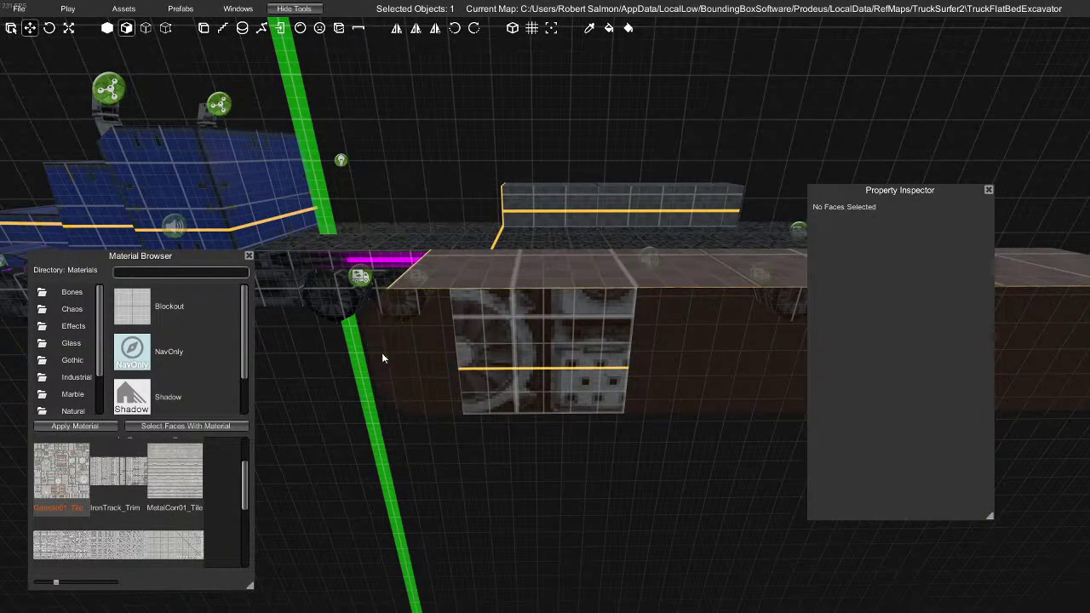
pyautogui.hotkey('ctrl', 'z')
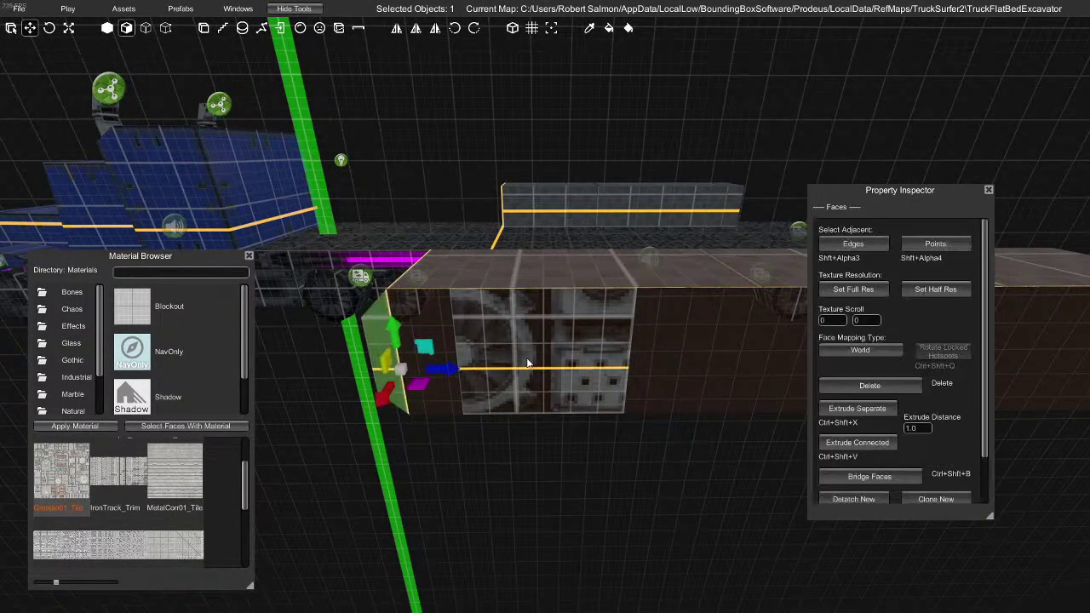
# Move the wheel panel forward to position (6.875, 1.625, 8.750) at the box's front end
pyautogui.press('1')
pyautogui.click(529, 363)
pyautogui.moveTo(512, 370); pyautogui.dragTo(414, 371)
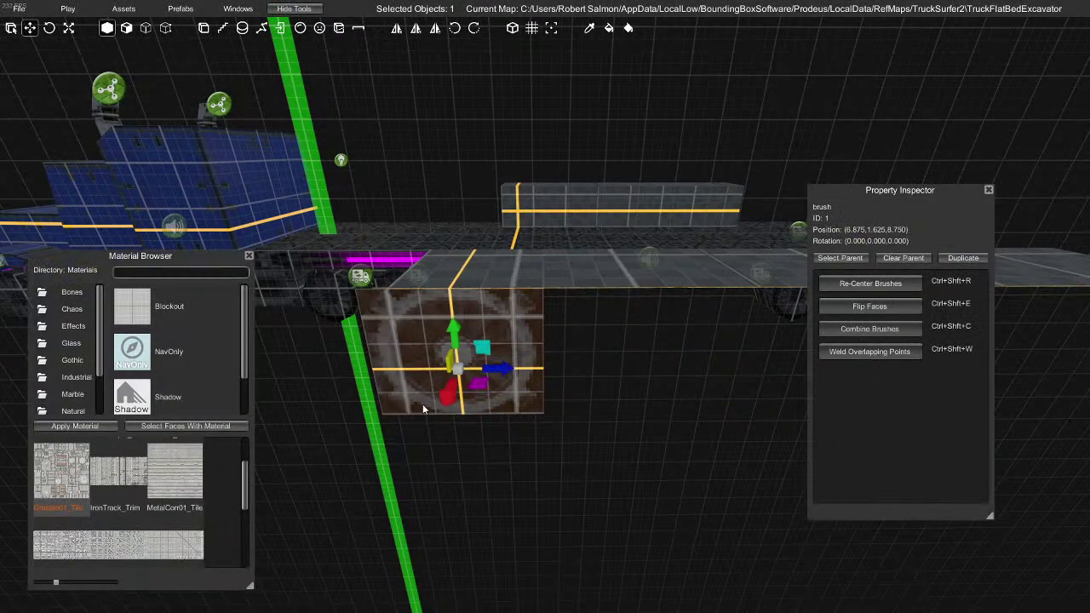
# Set the wheel panel face's mapping type to Locked and return to object selection
pyautogui.press('2')
pyautogui.click(515, 332)
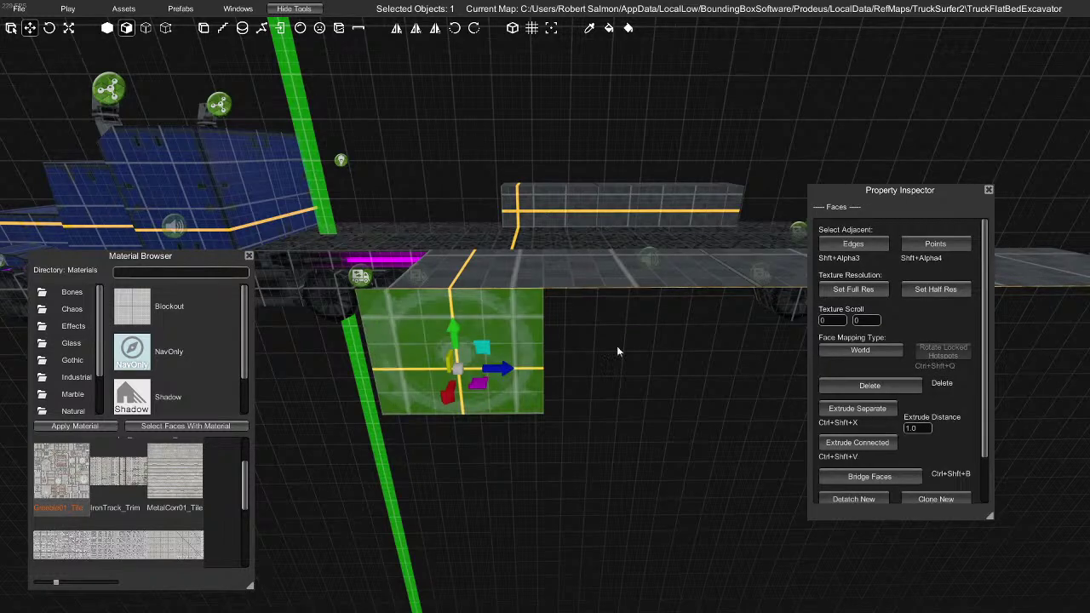
pyautogui.click(855, 351)
pyautogui.click(870, 434)
pyautogui.press('1')
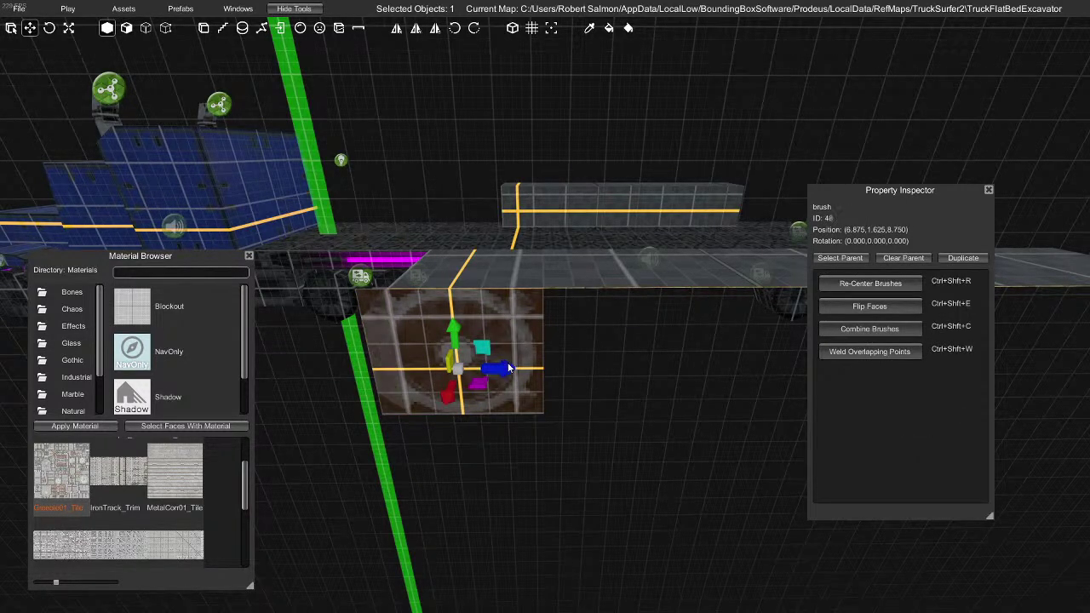
# Duplicate the wheel panel end to end along the box's open side, placing the last copy at (6.875, 1.625, 14.750)
pyautogui.keyDown('shift'); pyautogui.moveTo(508, 364); pyautogui.dragTo(677, 368); pyautogui.keyUp('shift')
pyautogui.moveTo(594, 447); pyautogui.dragTo(521, 422, button='right')
pyautogui.press('d')
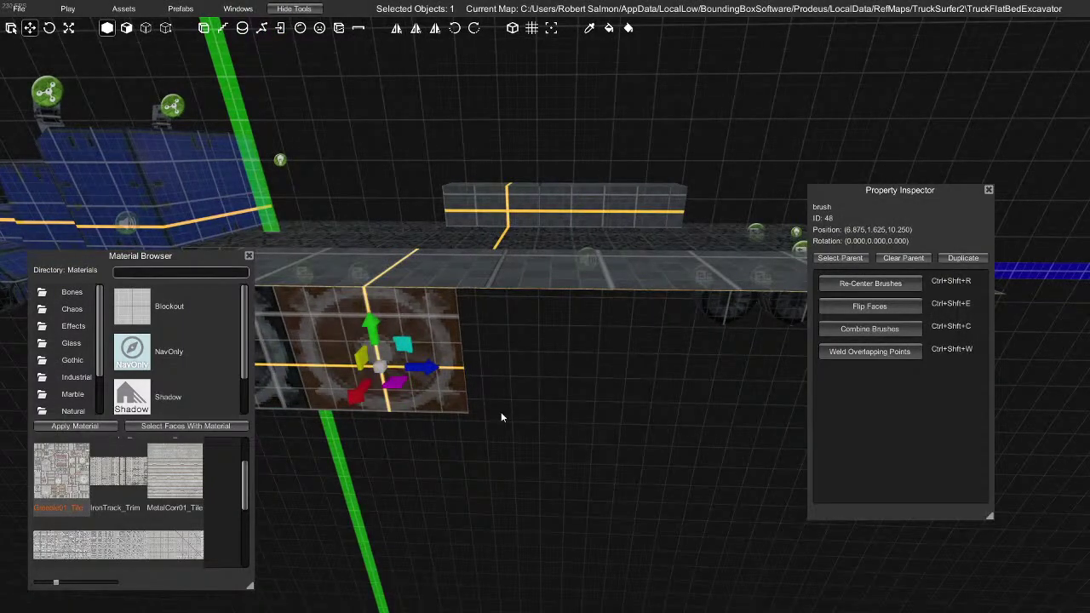
pyautogui.moveTo(426, 367)
pyautogui.keyDown('shift'); pyautogui.mouseDown()
pyautogui.moveTo(739, 366)
pyautogui.moveTo(726, 366)
pyautogui.mouseUp(); pyautogui.keyUp('shift')
pyautogui.moveTo(725, 366); pyautogui.dragTo(558, 448, button='right')
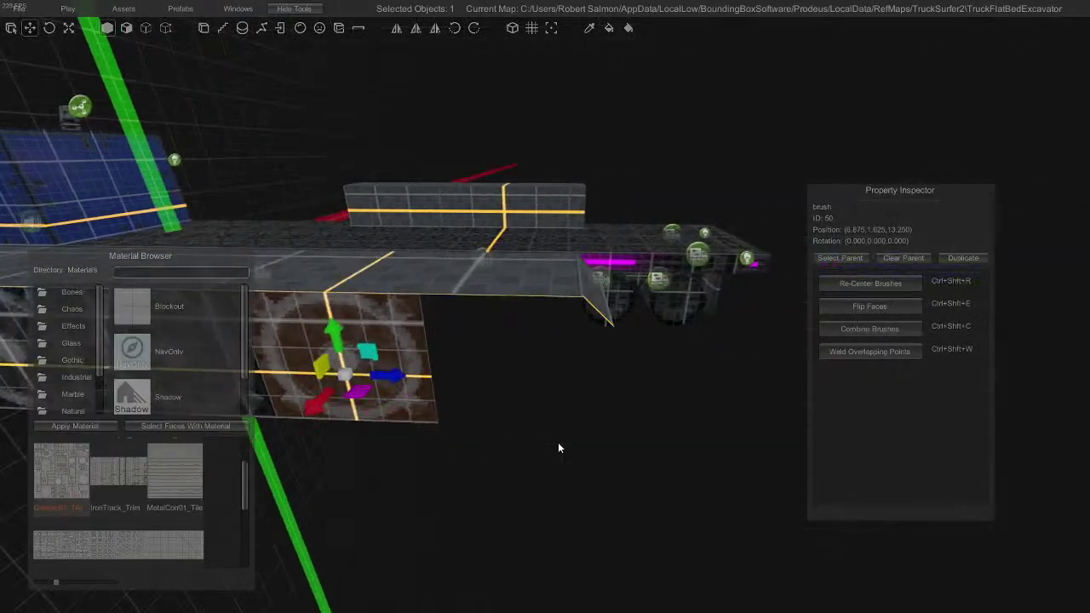
pyautogui.keyDown('shift'); pyautogui.moveTo(404, 375); pyautogui.dragTo(566, 382); pyautogui.keyUp('shift')
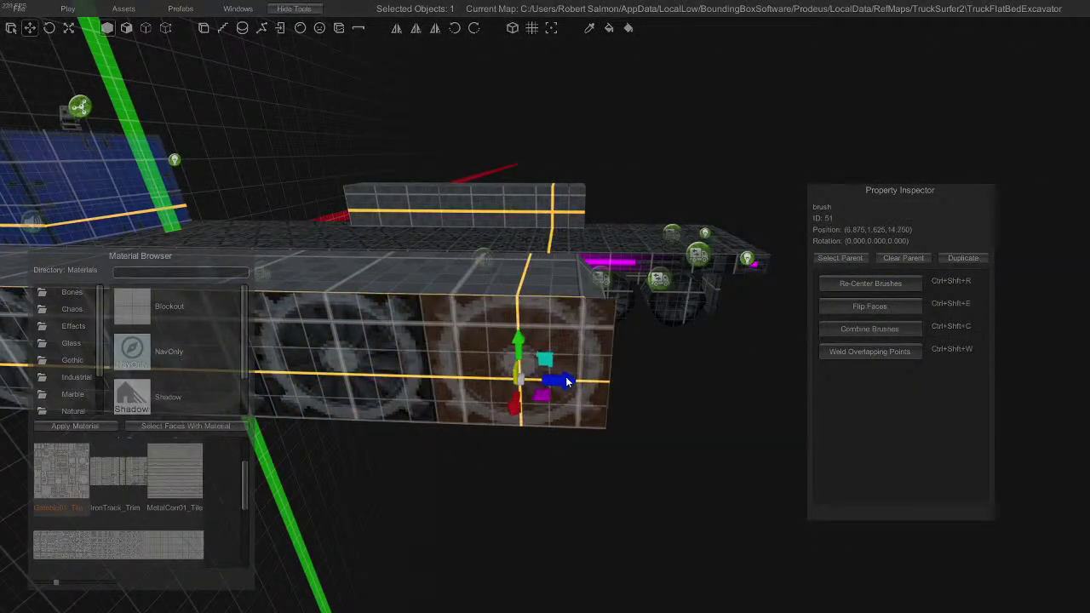
pyautogui.moveTo(567, 377)
pyautogui.mouseDown(button='right')
pyautogui.moveTo(623, 393)
pyautogui.moveTo(594, 383)
pyautogui.mouseUp(button='right')
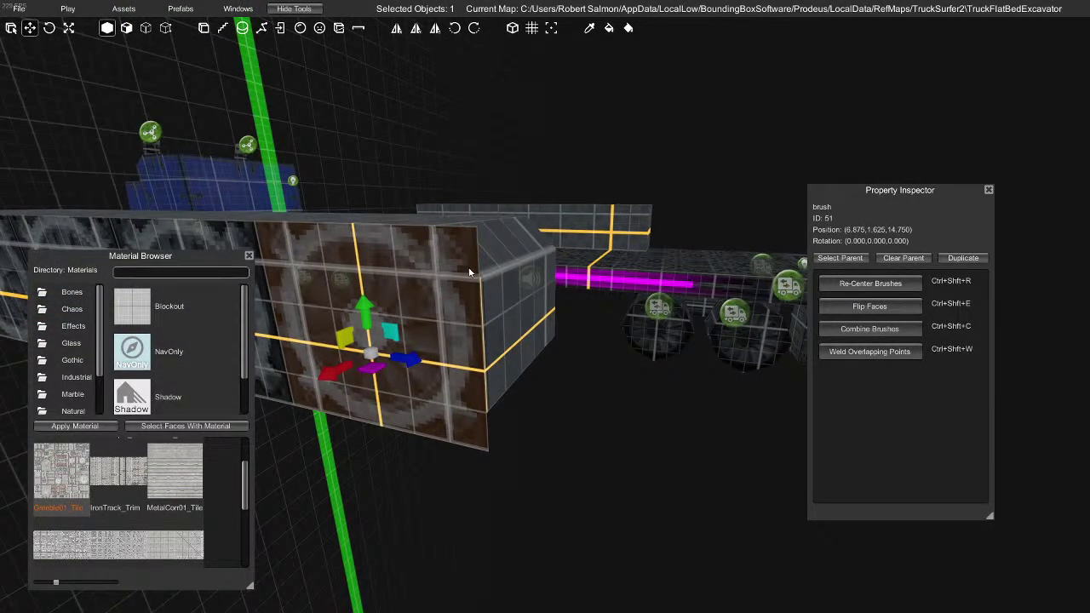
# Try to reposition the upper rear corner point of the last wheel panel
pyautogui.press('4')
pyautogui.click(478, 229)
pyautogui.moveTo(476, 183); pyautogui.dragTo(486, 222)
pyautogui.hotkey('ctrl', 'z')
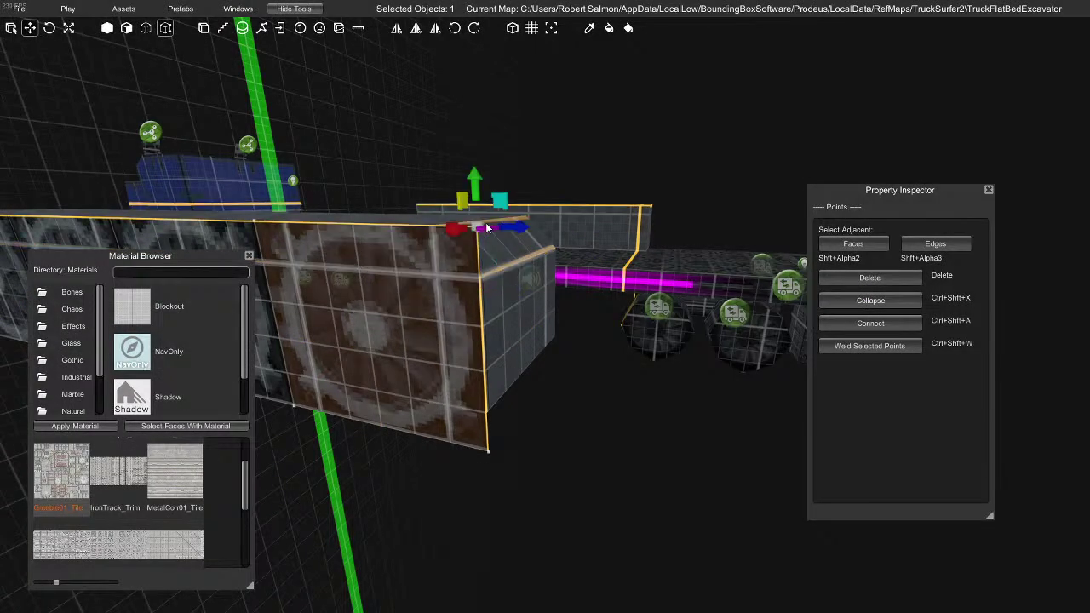
pyautogui.moveTo(517, 330); pyautogui.dragTo(555, 319, button='right')
pyautogui.press('3')
pyautogui.press('4')
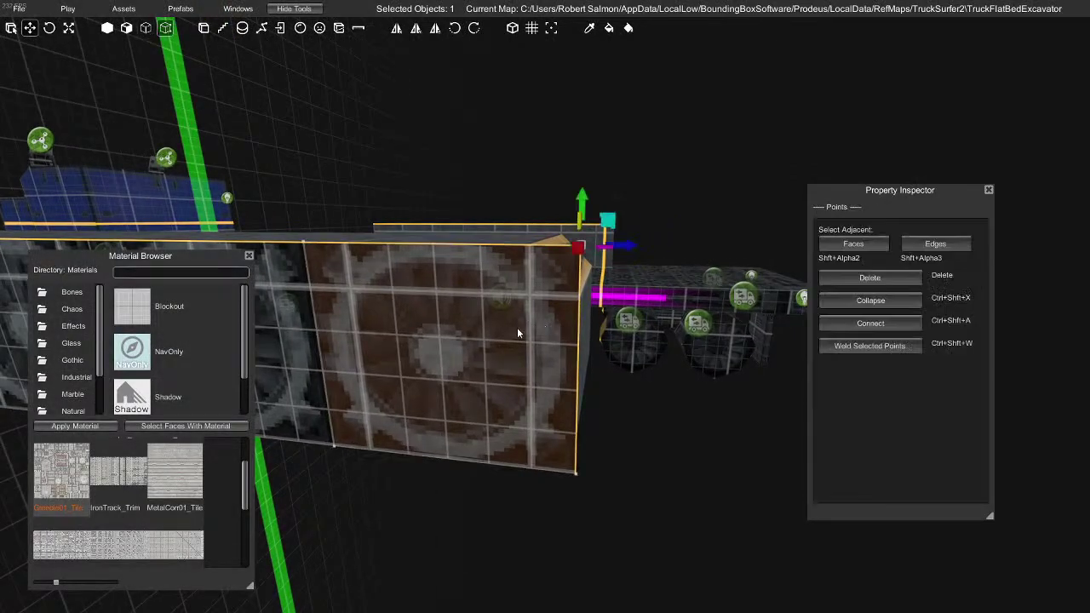
# Try to move the points of the last wheel panel's rear edge upward
pyautogui.moveTo(553, 359); pyautogui.dragTo(523, 335, button='right')
pyautogui.press('g')
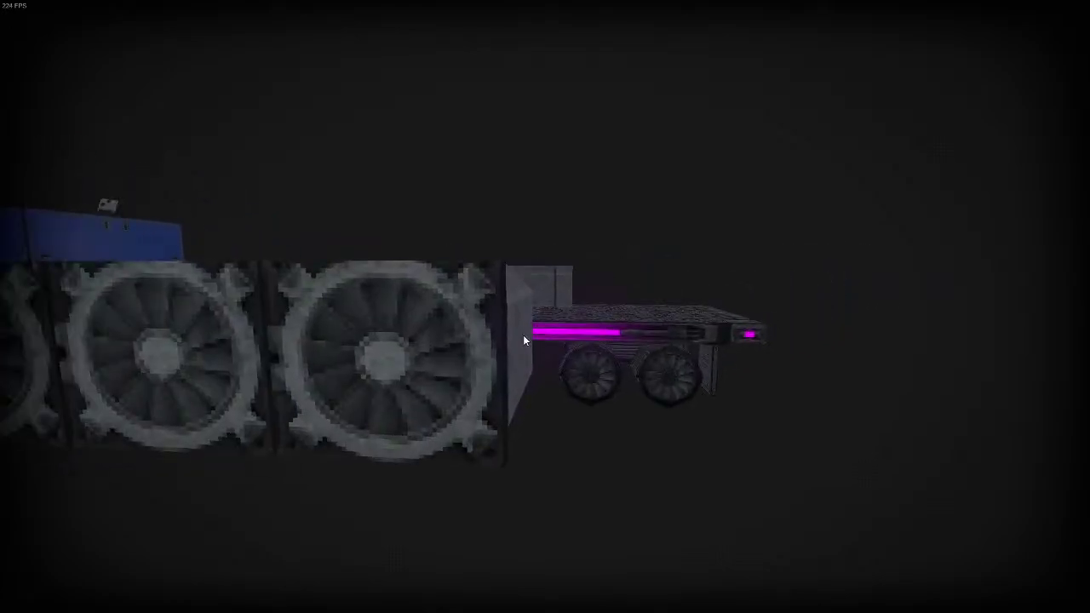
pyautogui.press('g')
pyautogui.click(443, 345)
pyautogui.press('3')
pyautogui.click(498, 304)
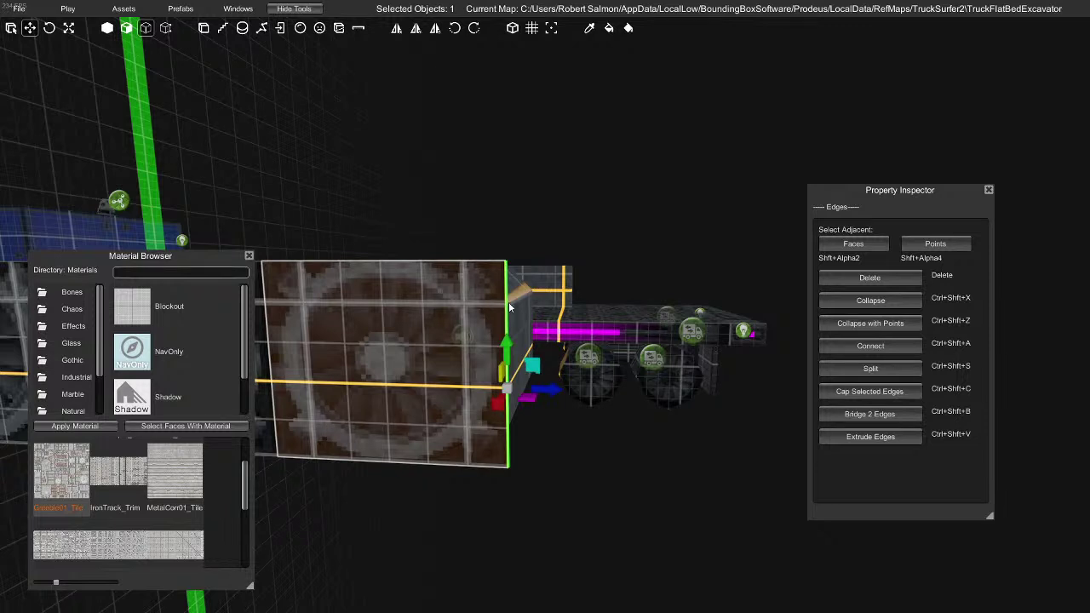
pyautogui.press('4')
pyautogui.click(513, 362)
pyautogui.moveTo(513, 362); pyautogui.dragTo(515, 316)
pyautogui.hotkey('ctrl', 'z')
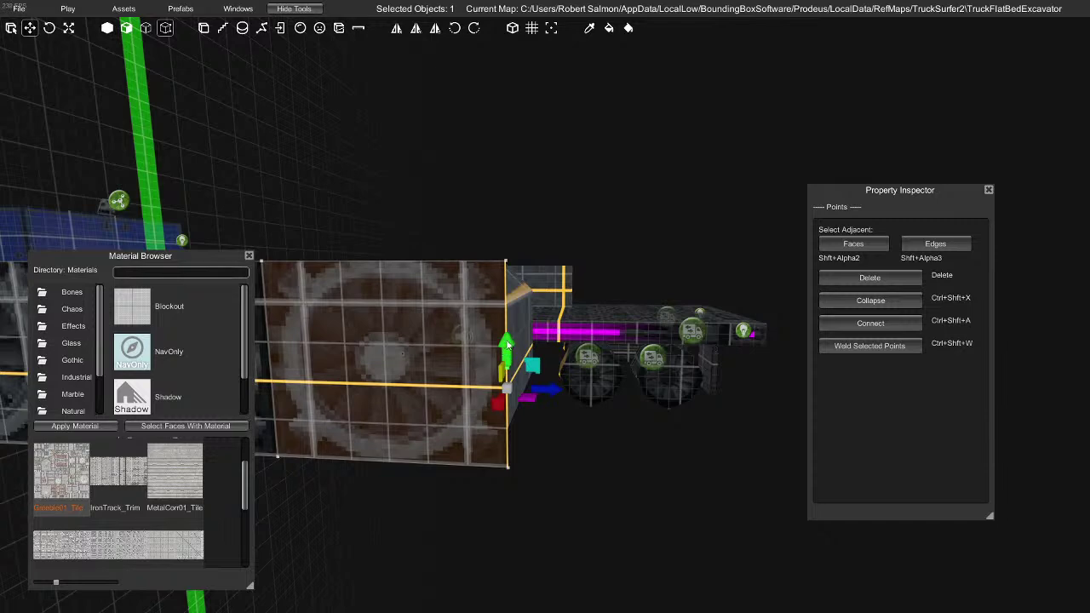
pyautogui.moveTo(509, 346); pyautogui.dragTo(506, 256)
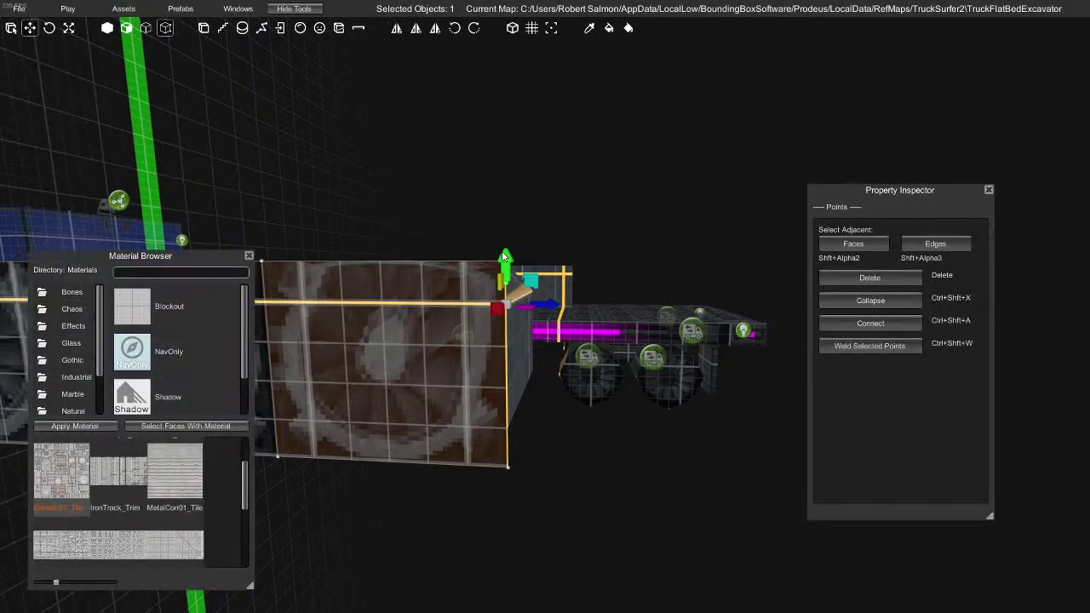
pyautogui.hotkey('ctrl', 'z')
# Combine the track box and wheel panels into one brush and extend its end points outward past the end wheels
pyautogui.keyDown('alt'); pyautogui.moveTo(598, 417); pyautogui.dragTo(526, 420); pyautogui.keyUp('alt')
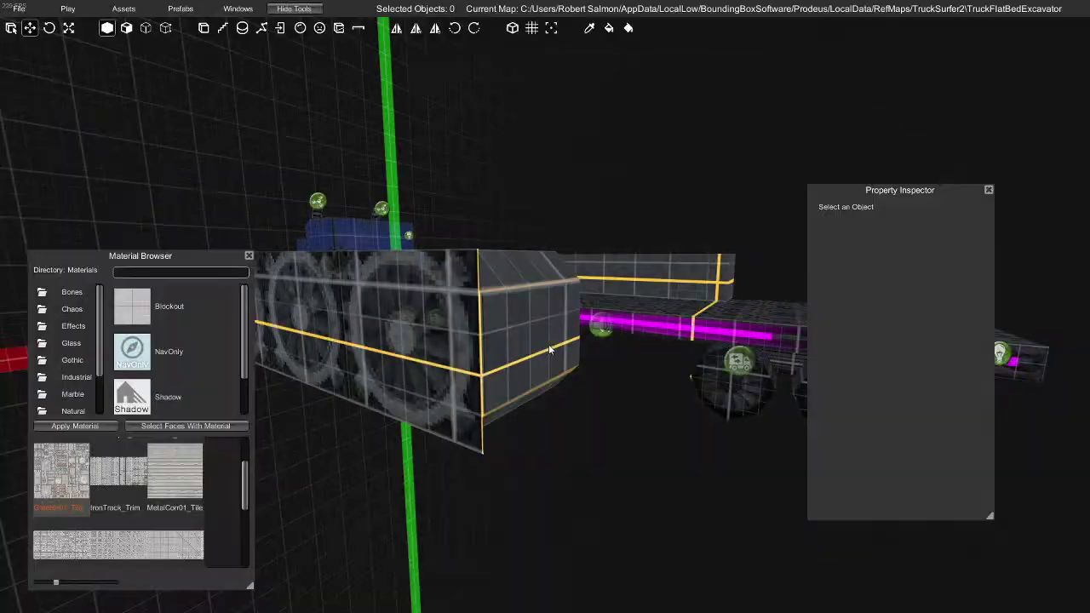
pyautogui.keyDown('alt'); pyautogui.moveTo(548, 344); pyautogui.dragTo(501, 361); pyautogui.keyUp('alt')
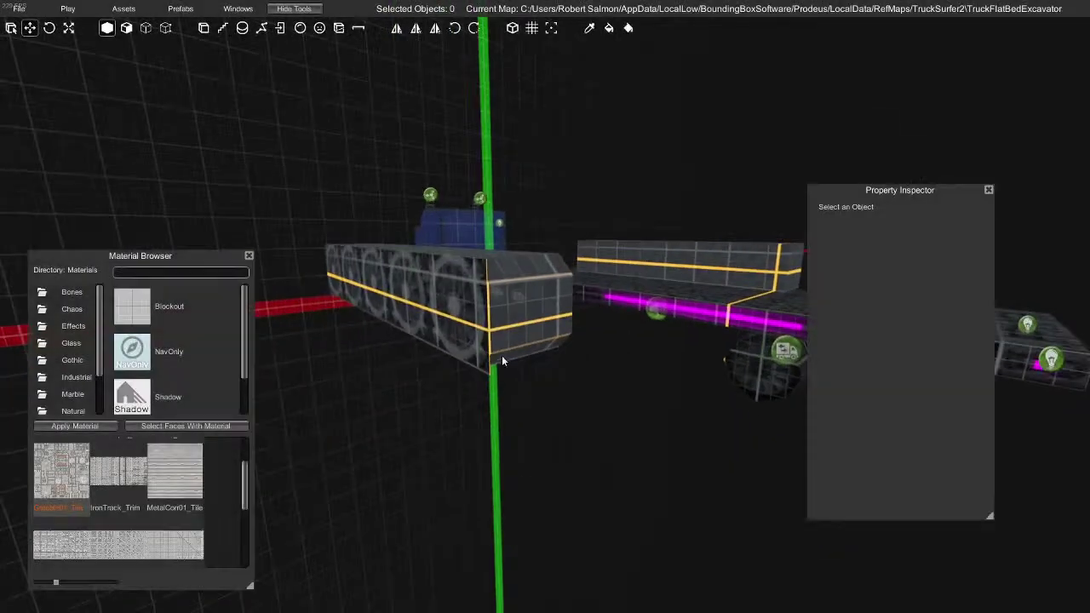
pyautogui.click(533, 317)
pyautogui.press('1')
pyautogui.moveTo(427, 224); pyautogui.dragTo(696, 426)
pyautogui.moveTo(454, 202); pyautogui.dragTo(581, 495)
pyautogui.moveTo(495, 342); pyautogui.dragTo(475, 358)
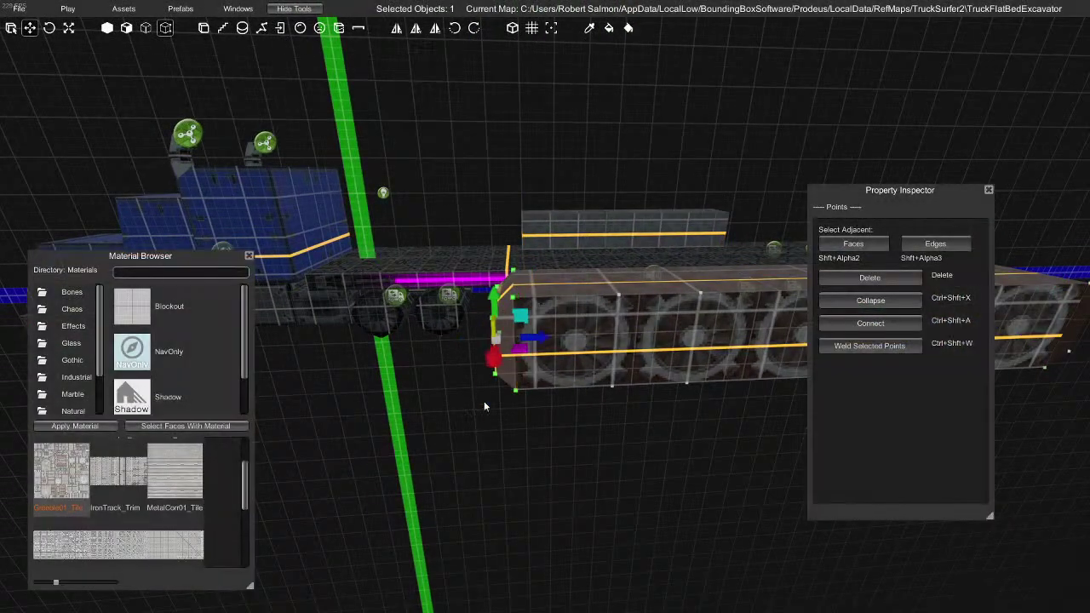
# Examine how the wheel panels meet the bevelled front and rear ends of the track, toggling the editor overlays
pyautogui.press('g')
pyautogui.press('w')
pyautogui.moveTo(536, 426); pyautogui.dragTo(465, 421, button='right')
pyautogui.press('d')
pyautogui.press('g')
pyautogui.click(478, 424)
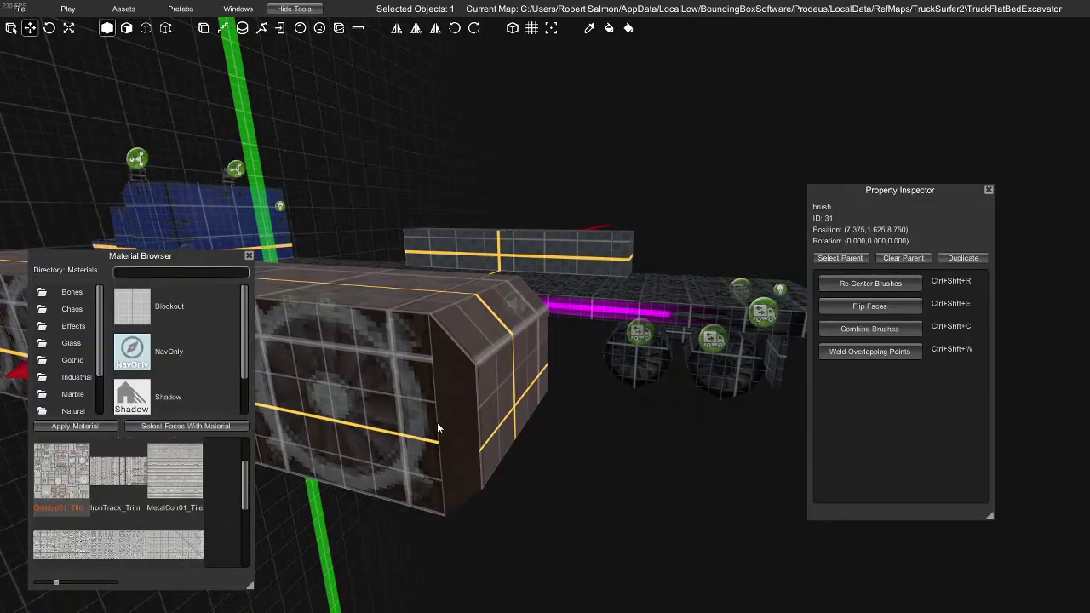
pyautogui.press('f')
pyautogui.press('g')
pyautogui.press('g')
# Clone the side face of the track's bevelled front end into a new brush and move it toward the rear end
pyautogui.press('2')
pyautogui.click(466, 384)
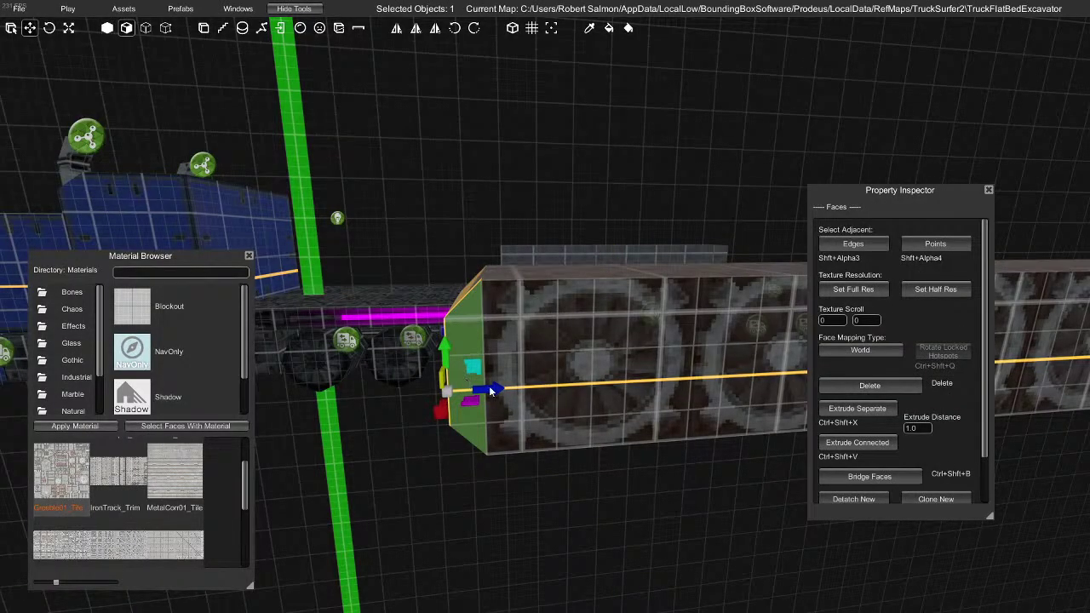
pyautogui.click(935, 498)
pyautogui.moveTo(509, 388)
pyautogui.mouseDown()
pyautogui.moveTo(706, 400)
pyautogui.moveTo(418, 412)
pyautogui.moveTo(758, 451)
pyautogui.moveTo(481, 432)
pyautogui.mouseUp()
pyautogui.moveTo(373, 361); pyautogui.dragTo(635, 390)
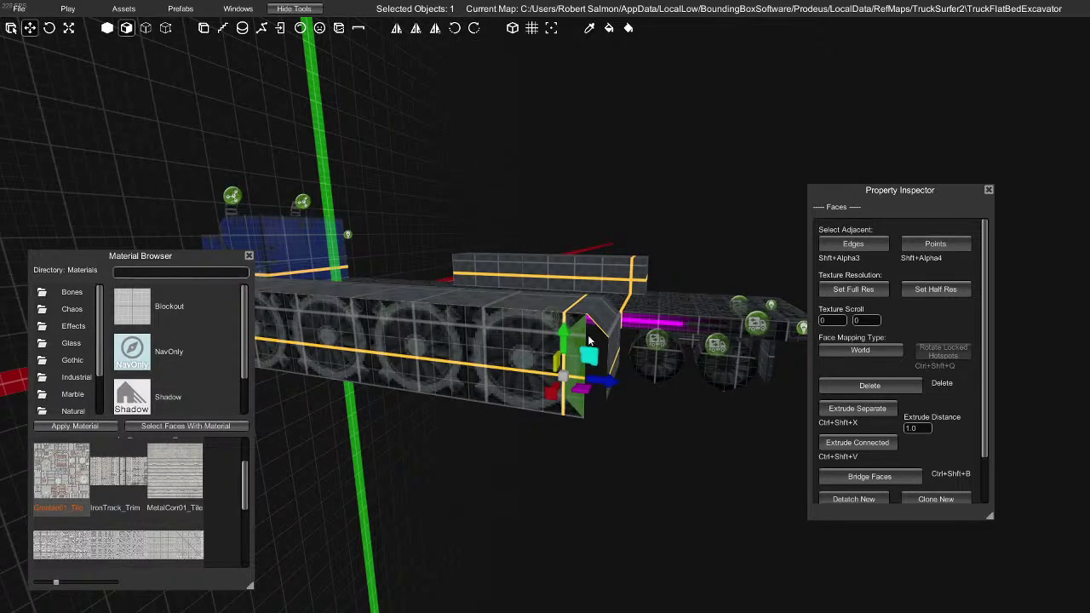
# Mirror the cloned end piece and fit it into the open side of the track's bevelled rear end
pyautogui.press('1')
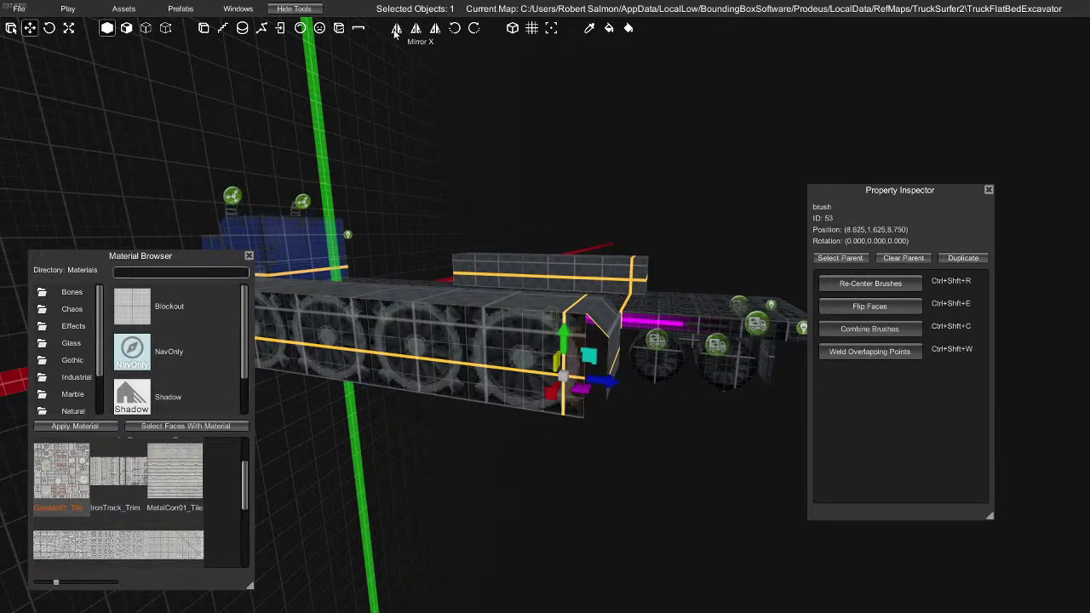
pyautogui.click(416, 30)
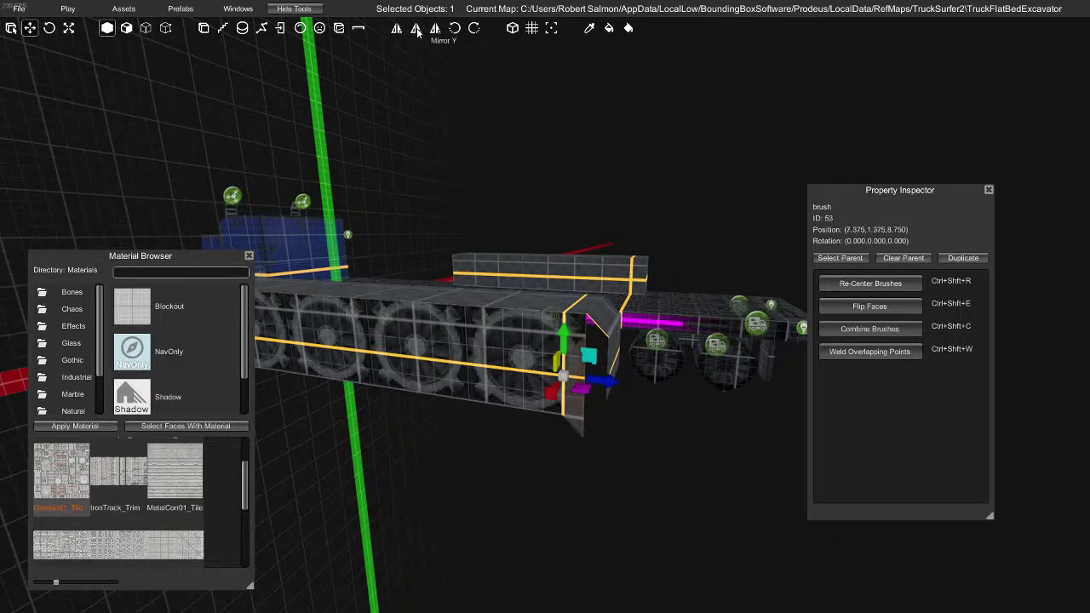
pyautogui.moveTo(605, 382); pyautogui.dragTo(645, 389)
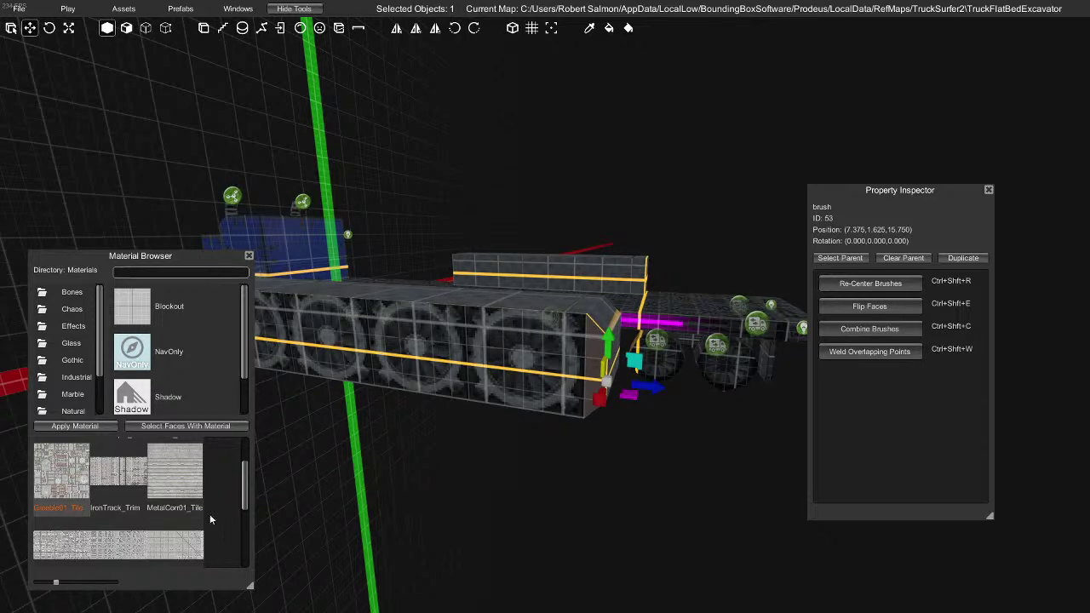
# Apply the MetalCorr01_Tile material to the outer side faces of the track's bevelled rear and front ends
pyautogui.moveTo(568, 449); pyautogui.dragTo(508, 413, button='right')
pyautogui.click(546, 351)
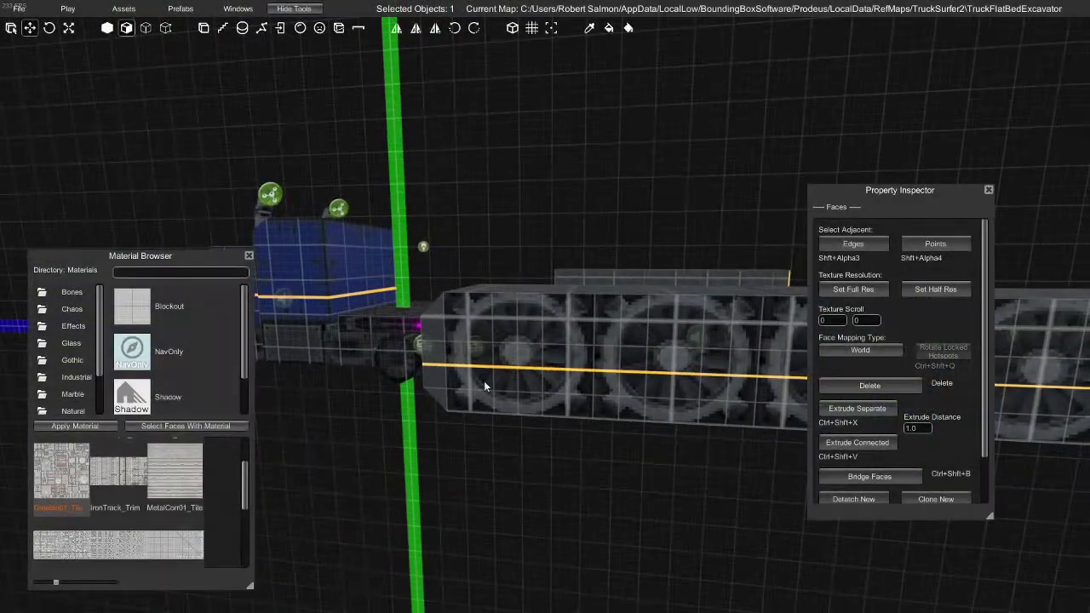
pyautogui.moveTo(435, 349); pyautogui.dragTo(567, 471, button='right')
pyautogui.click(162, 464)
pyautogui.click(108, 428)
pyautogui.moveTo(423, 362); pyautogui.dragTo(414, 264, button='right')
pyautogui.click(415, 263)
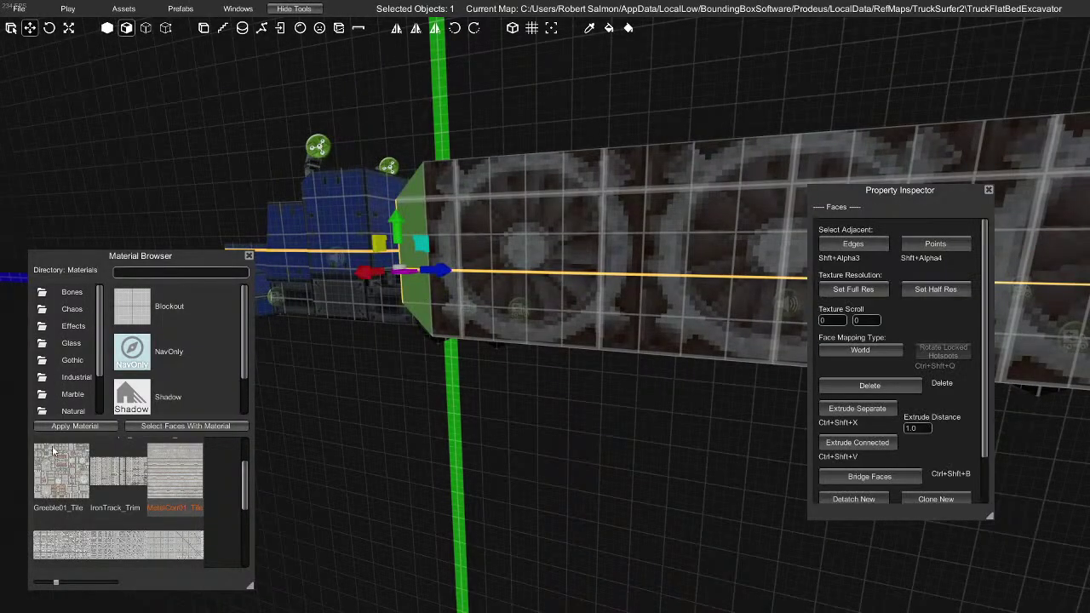
pyautogui.click(57, 426)
# Apply the MetalCorr01_Tile material to the entire track body brush and preview it without the editor overlays
pyautogui.moveTo(365, 441); pyautogui.dragTo(558, 395, button='right')
pyautogui.click(561, 401)
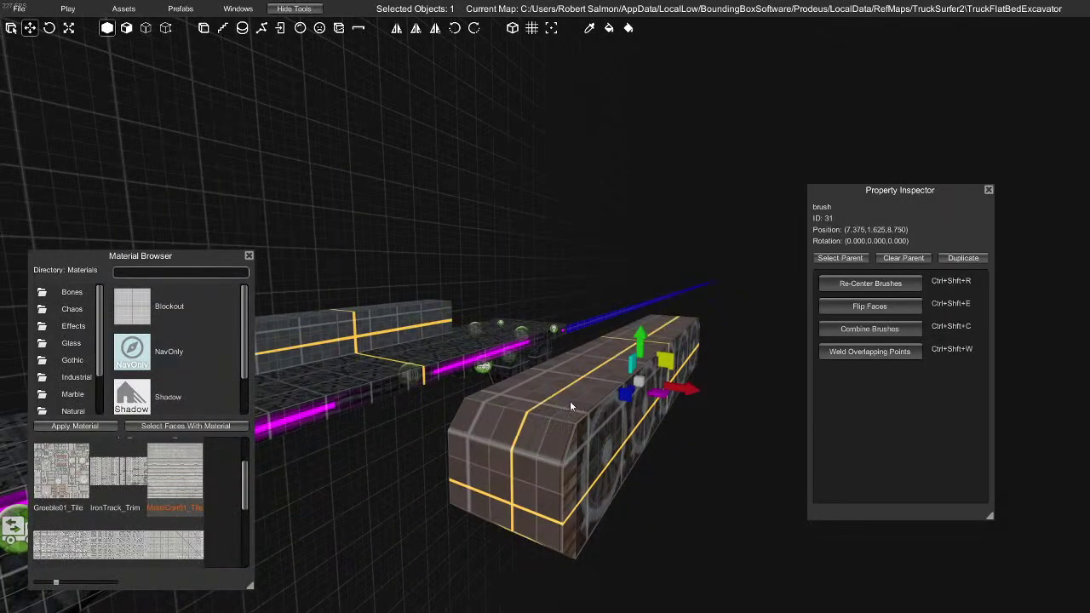
pyautogui.click(85, 429)
pyautogui.press('g')
pyautogui.moveTo(637, 503); pyautogui.dragTo(452, 501, button='right')
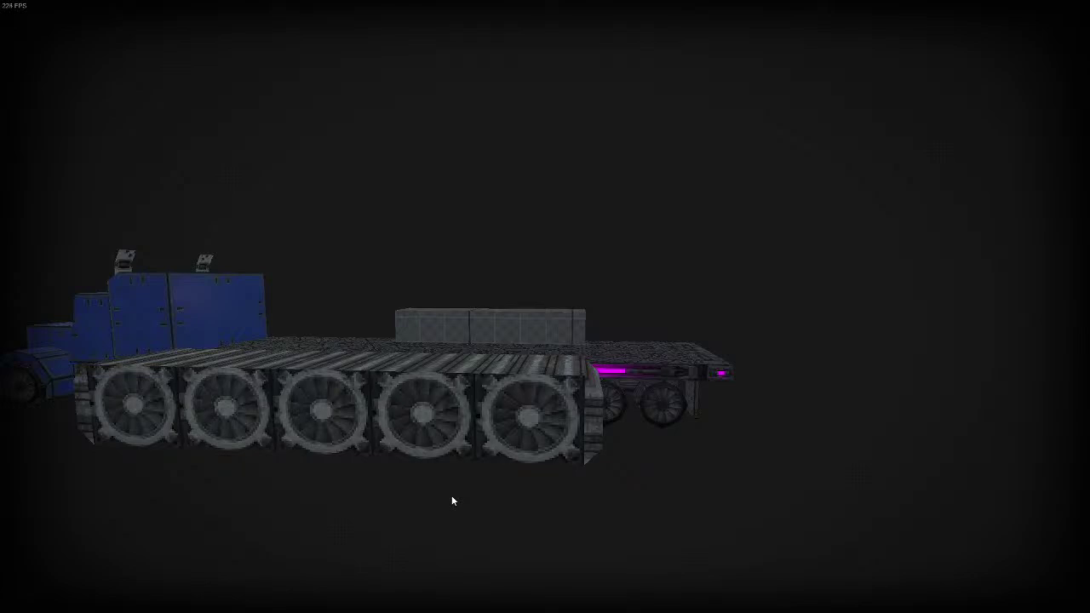
pyautogui.moveTo(452, 498); pyautogui.dragTo(488, 359, button='right')
pyautogui.press('w')
pyautogui.press('g')
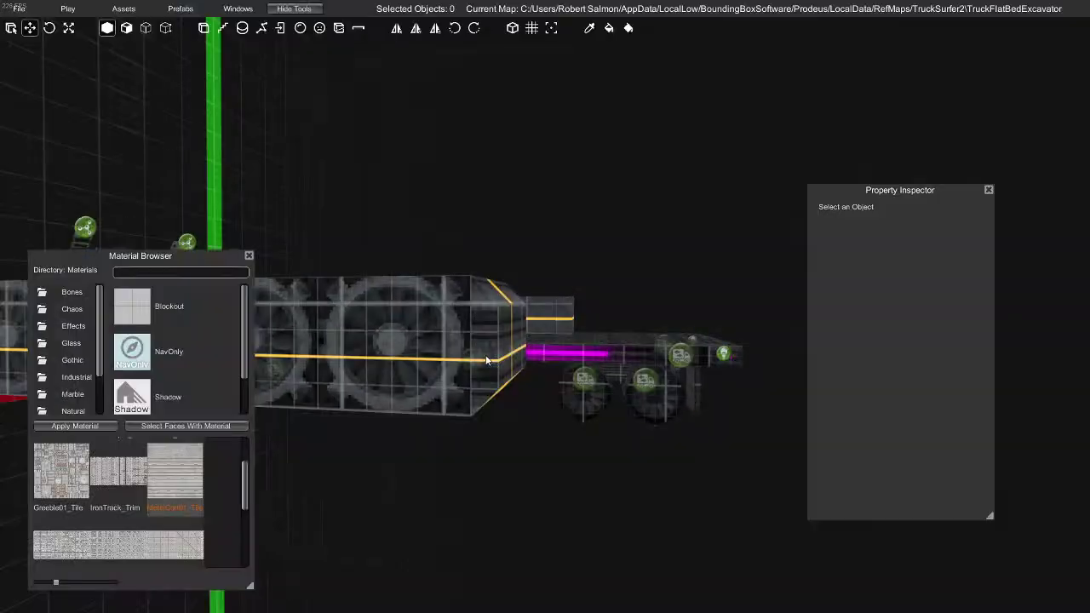
# Apply the IronTrack_Trim material to the outer side faces of the track's bevelled ends
pyautogui.click(487, 345)
pyautogui.press('2')
pyautogui.click(490, 340)
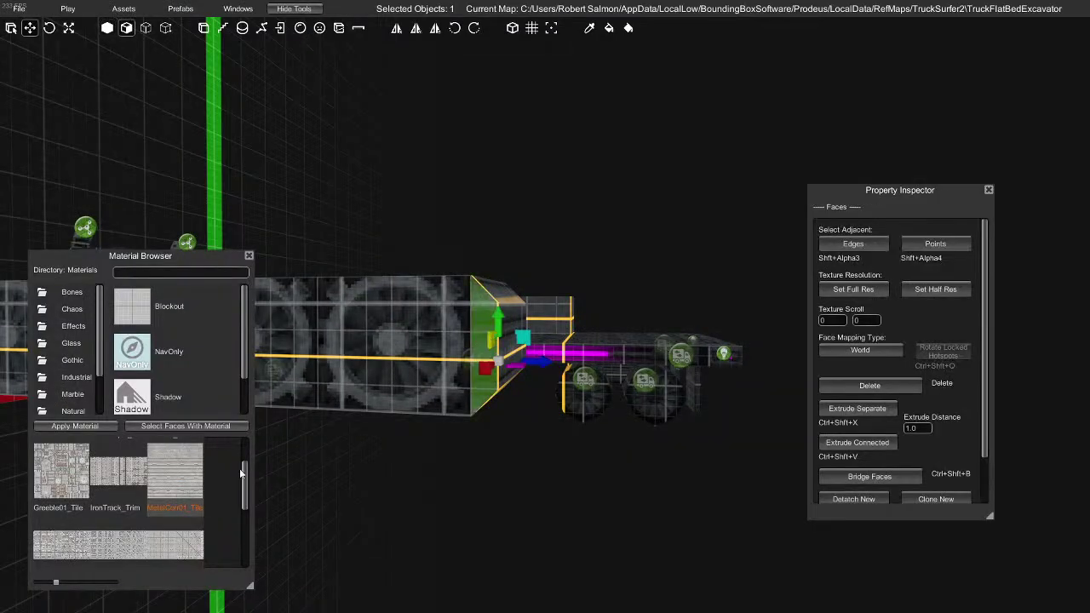
pyautogui.click(107, 484)
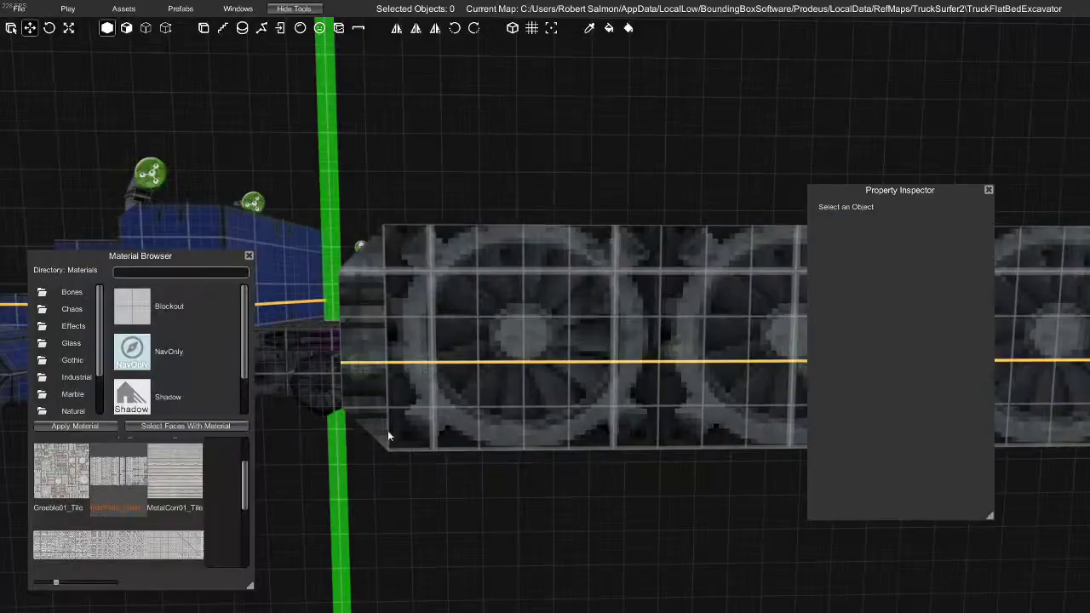
pyautogui.click(373, 326)
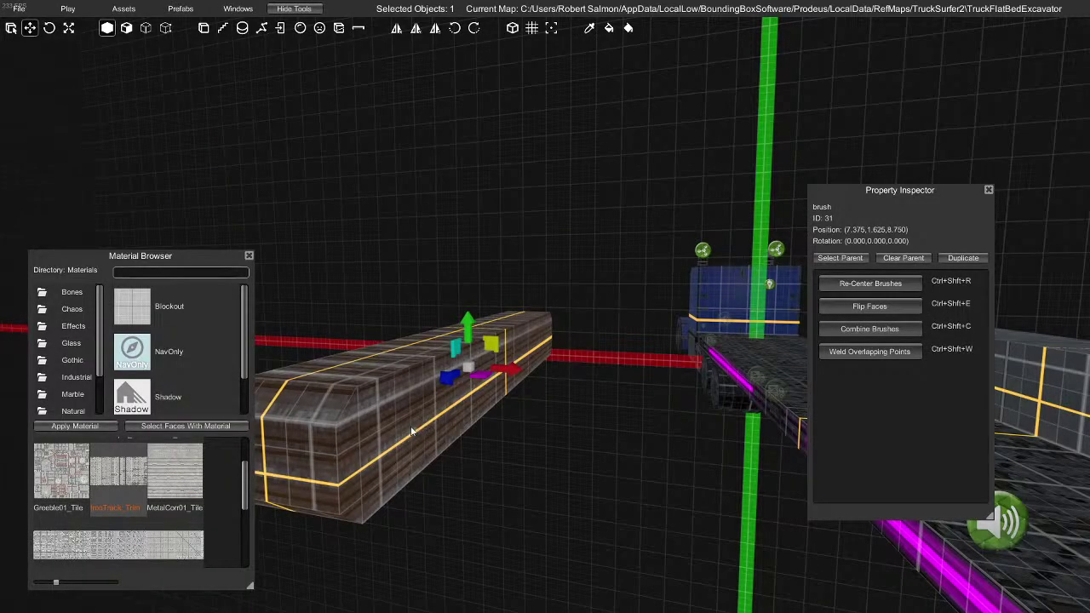
# Apply the Greeble01_Tile material to the long inner side face of the track
pyautogui.scroll(-2, 69, 496)
pyautogui.scroll(2, 69, 496)
pyautogui.press('2')
pyautogui.click(75, 426)
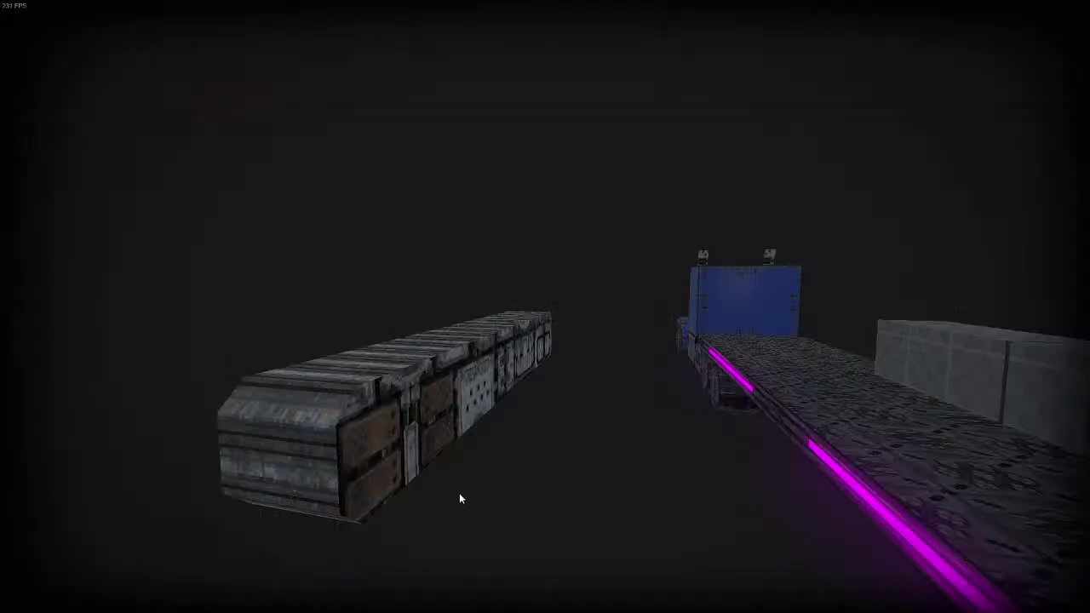
# Delete the long inner side face of the track body
pyautogui.press('g')
pyautogui.click(411, 429)
pyautogui.press('2')
pyautogui.click(410, 429)
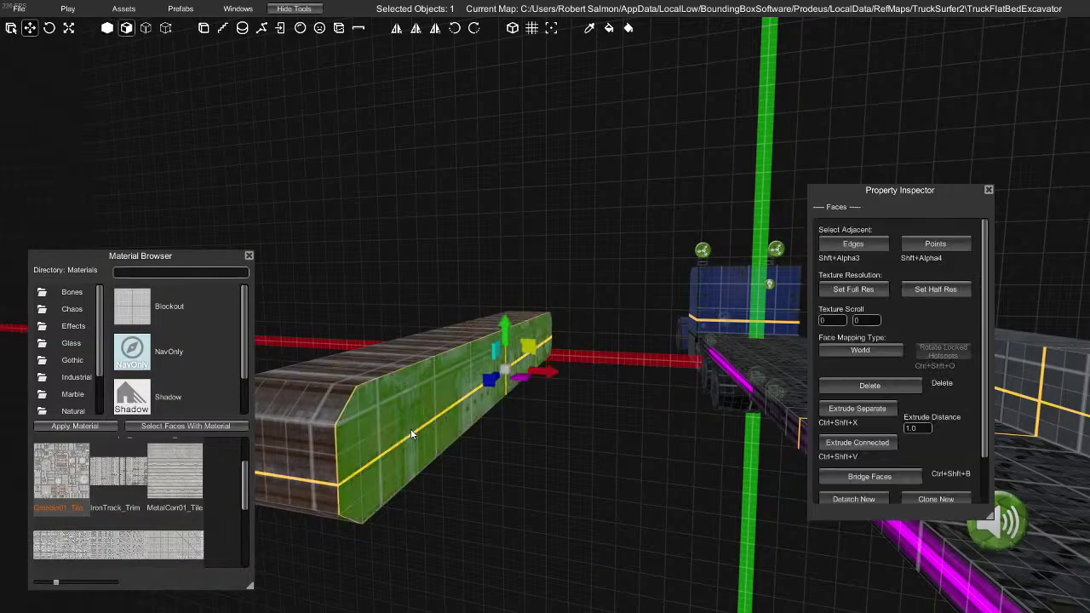
pyautogui.press('Delete')
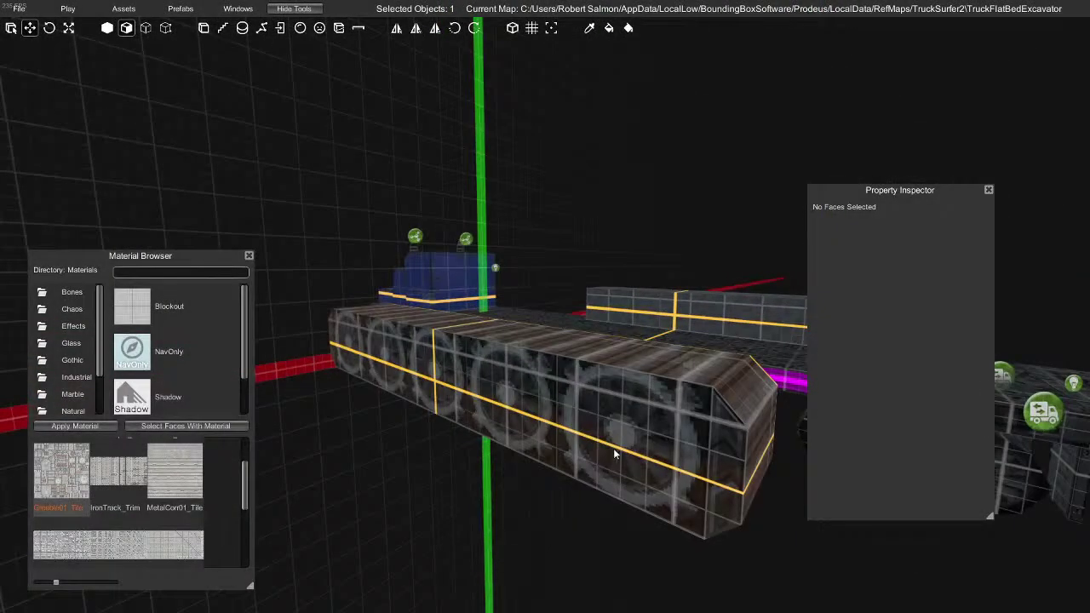
# Select the five wheel panels on the track's outer side and move a copy of them across toward the flatbed
pyautogui.press('1')
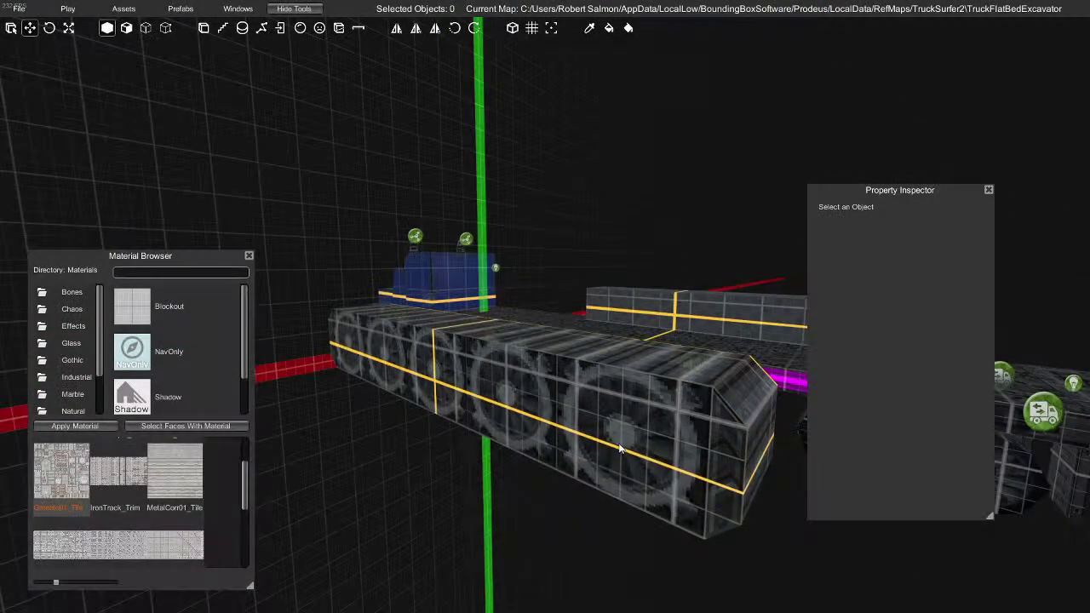
pyautogui.click(526, 418)
pyautogui.keyDown('shift'); pyautogui.click(503, 407); pyautogui.keyUp('shift')
pyautogui.keyDown('shift'); pyautogui.click(431, 392); pyautogui.keyUp('shift')
pyautogui.keyDown('shift'); pyautogui.click(370, 370); pyautogui.keyUp('shift')
pyautogui.keyDown('shift'); pyautogui.click(350, 355); pyautogui.keyUp('shift')
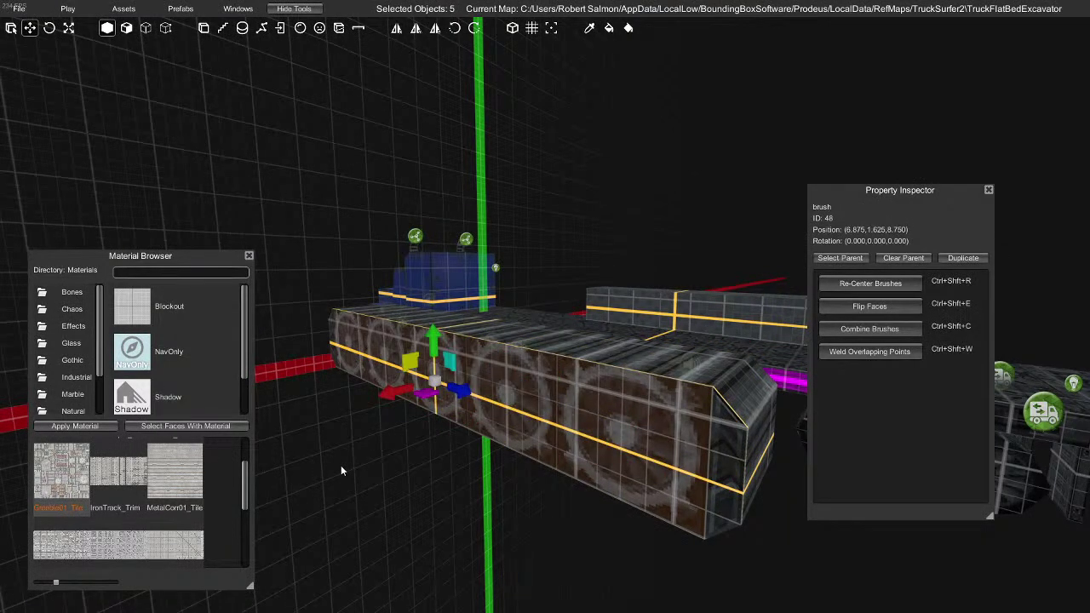
pyautogui.moveTo(521, 489); pyautogui.dragTo(521, 520, button='right')
pyautogui.moveTo(415, 453); pyautogui.dragTo(529, 411, button='right')
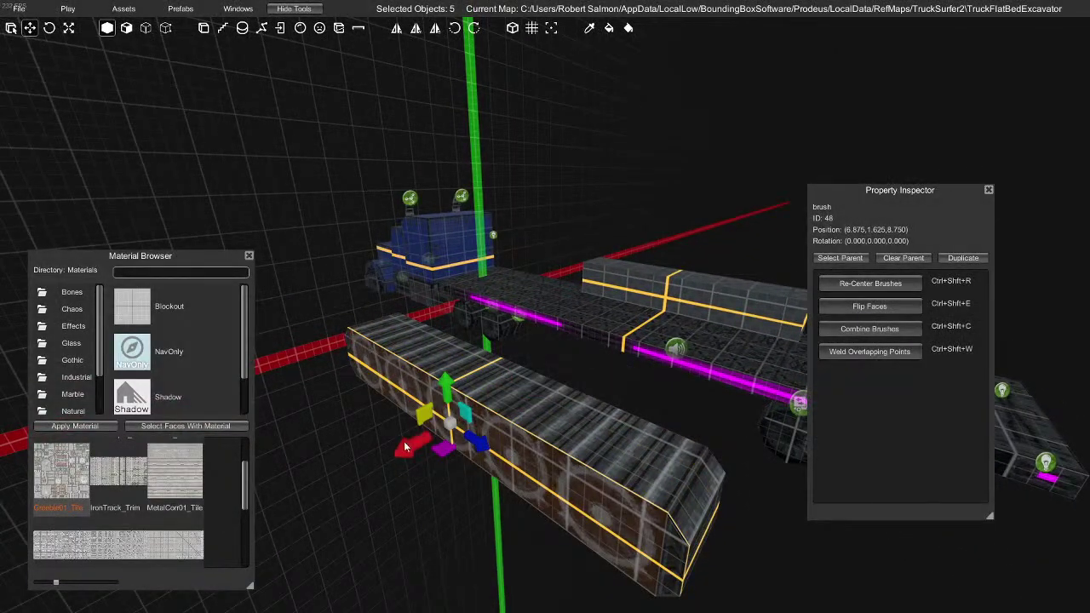
pyautogui.moveTo(406, 443); pyautogui.dragTo(514, 409)
# Mirror the copied wheel panels across X and fit them against the track's open inner side
pyautogui.moveTo(562, 456)
pyautogui.mouseDown(button='right')
pyautogui.moveTo(579, 461)
pyautogui.moveTo(573, 403)
pyautogui.mouseUp(button='right')
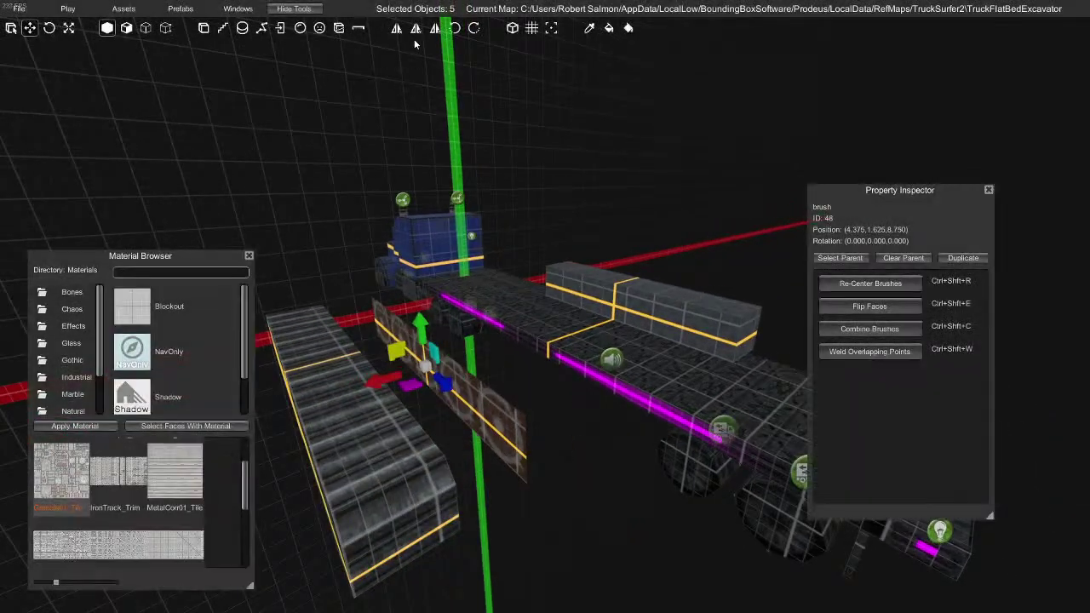
pyautogui.click(398, 31)
pyautogui.moveTo(540, 307); pyautogui.dragTo(354, 318, button='right')
pyautogui.moveTo(665, 333); pyautogui.dragTo(606, 316)
pyautogui.moveTo(622, 368)
pyautogui.mouseDown(button='right')
pyautogui.moveTo(714, 418)
pyautogui.moveTo(649, 399)
pyautogui.mouseUp(button='right')
pyautogui.press('Escape')
pyautogui.press('Tab')
pyautogui.press('Tab')
# Examine the small side pieces that close the track's bevelled rear and front ends
pyautogui.press('2')
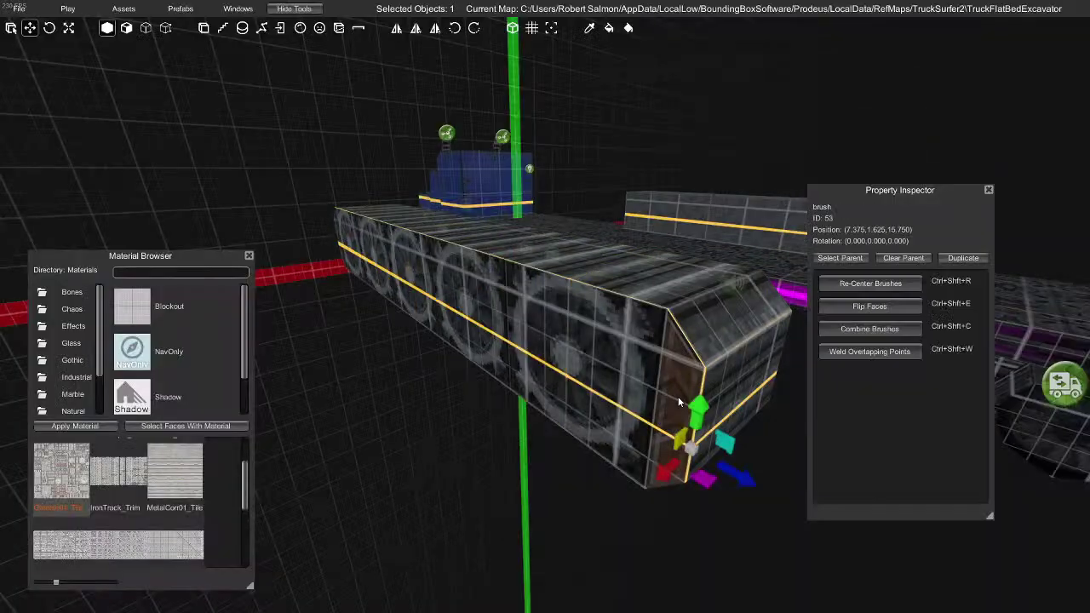
pyautogui.click(679, 397)
pyautogui.moveTo(544, 404); pyautogui.dragTo(591, 384, button='right')
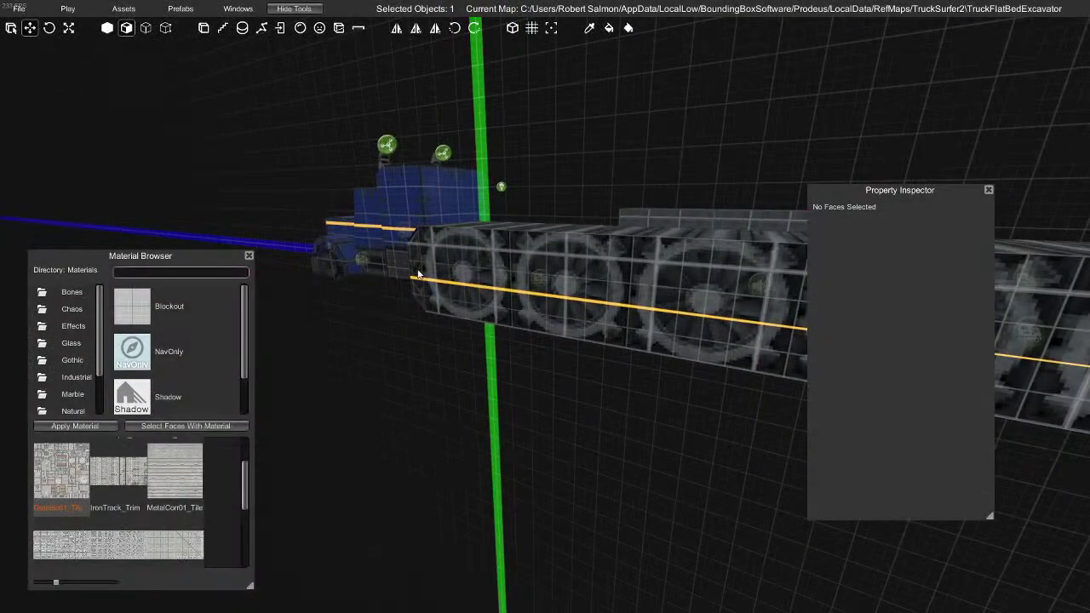
pyautogui.moveTo(435, 304); pyautogui.dragTo(534, 310, button='right')
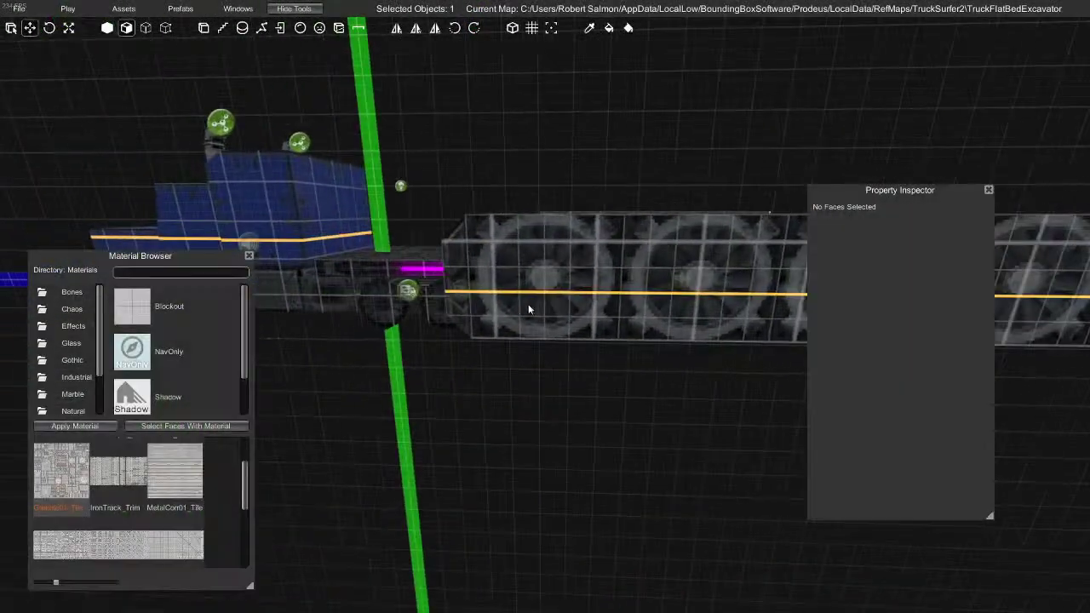
pyautogui.moveTo(460, 265); pyautogui.dragTo(464, 390, button='right')
pyautogui.click(708, 376)
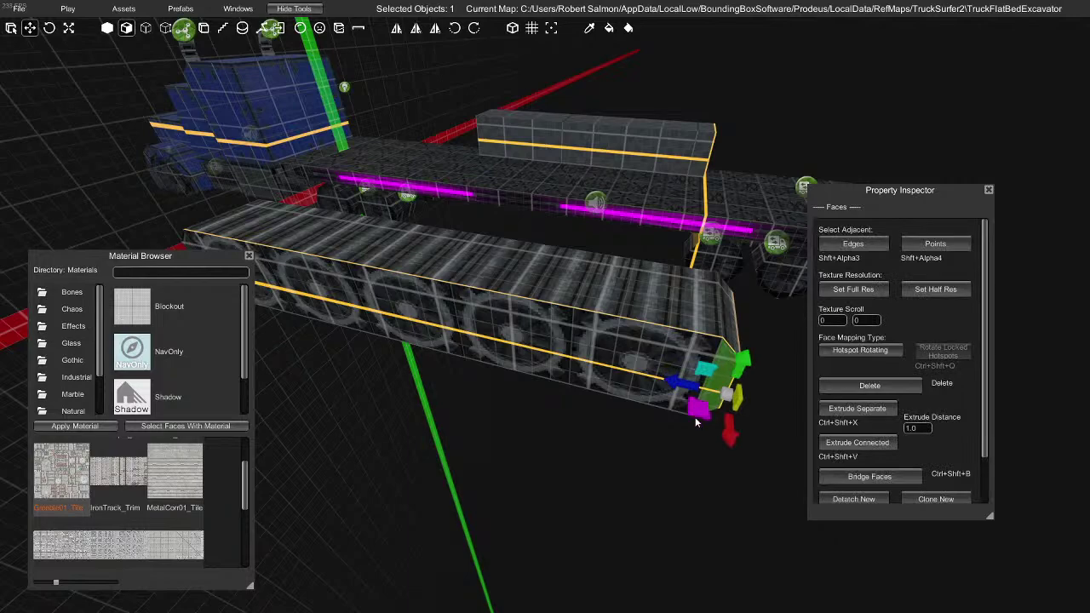
pyautogui.press('1')
pyautogui.moveTo(579, 379)
pyautogui.mouseDown(button='right')
pyautogui.moveTo(486, 317)
pyautogui.moveTo(591, 324)
pyautogui.moveTo(499, 305)
pyautogui.mouseUp(button='right')
# Copy the rear end side piece to the track's inner side, mirror it across X and align it with the bevel
pyautogui.keyDown('shift'); pyautogui.click(421, 273); pyautogui.keyUp('shift')
pyautogui.click(499, 311)
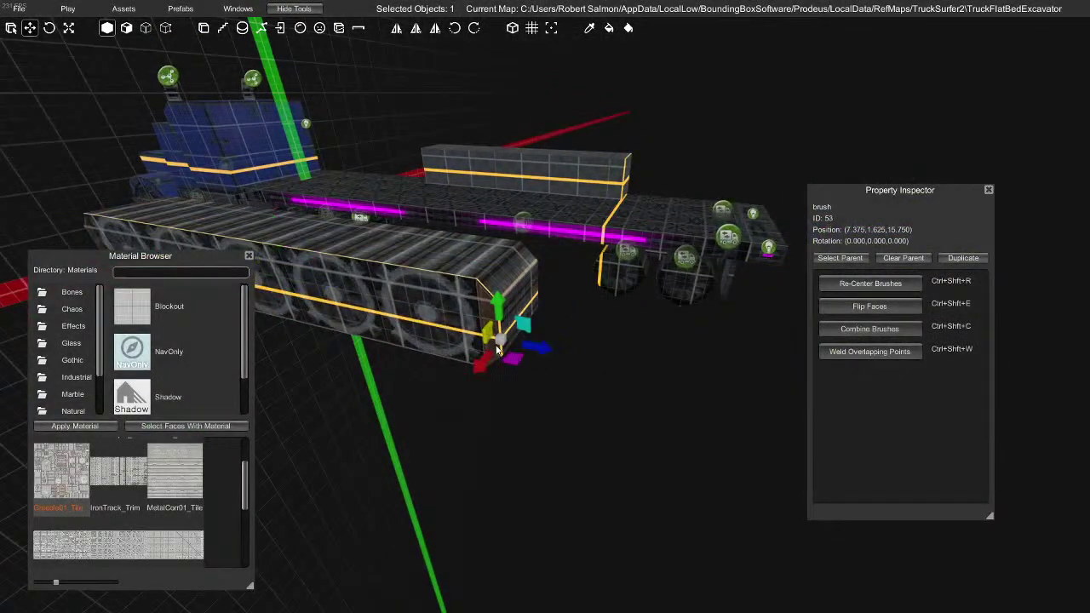
pyautogui.moveTo(477, 366); pyautogui.dragTo(518, 310)
pyautogui.moveTo(517, 310)
pyautogui.mouseDown(button='right')
pyautogui.moveTo(410, 331)
pyautogui.moveTo(245, 306)
pyautogui.mouseUp(button='right')
pyautogui.click(397, 28)
pyautogui.moveTo(508, 230); pyautogui.dragTo(482, 266, button='right')
pyautogui.moveTo(536, 353); pyautogui.dragTo(576, 384)
# Copy the inner end piece to the track's front end, mirror it along the track's length and check the fit
pyautogui.moveTo(471, 340)
pyautogui.mouseDown()
pyautogui.moveTo(460, 349)
pyautogui.moveTo(621, 326)
pyautogui.moveTo(869, 240)
pyautogui.mouseUp()
pyautogui.press('w')
pyautogui.moveTo(672, 264); pyautogui.dragTo(655, 310, button='right')
pyautogui.moveTo(554, 314); pyautogui.dragTo(467, 308)
pyautogui.click(423, 32)
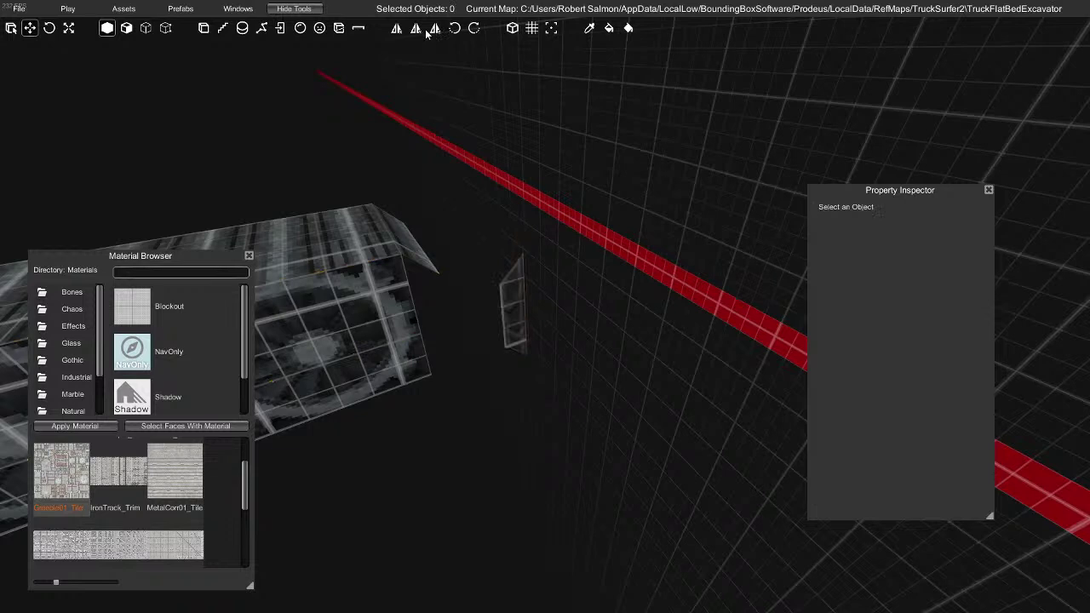
pyautogui.click(421, 32)
pyautogui.click(433, 30)
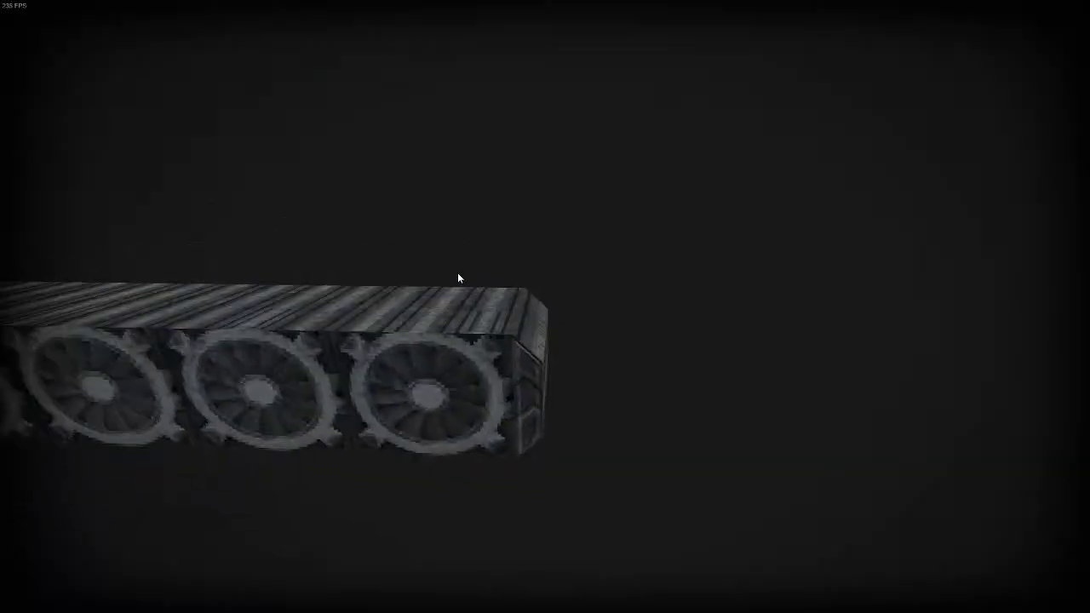
pyautogui.moveTo(390, 237); pyautogui.dragTo(533, 250, button='middle')
pyautogui.moveTo(457, 288); pyautogui.dragTo(441, 349, button='middle')
pyautogui.scroll(-5, 452, 292)
pyautogui.scroll(4, 495, 339)
# Select the track body with all its wheel panels and end pieces and combine them into a single brush
pyautogui.press('Escape')
pyautogui.moveTo(282, 102); pyautogui.dragTo(492, 463)
pyautogui.moveTo(557, 438)
pyautogui.mouseDown(button='middle')
pyautogui.moveTo(637, 428)
pyautogui.moveTo(573, 404)
pyautogui.moveTo(490, 416)
pyautogui.mouseUp(button='middle')
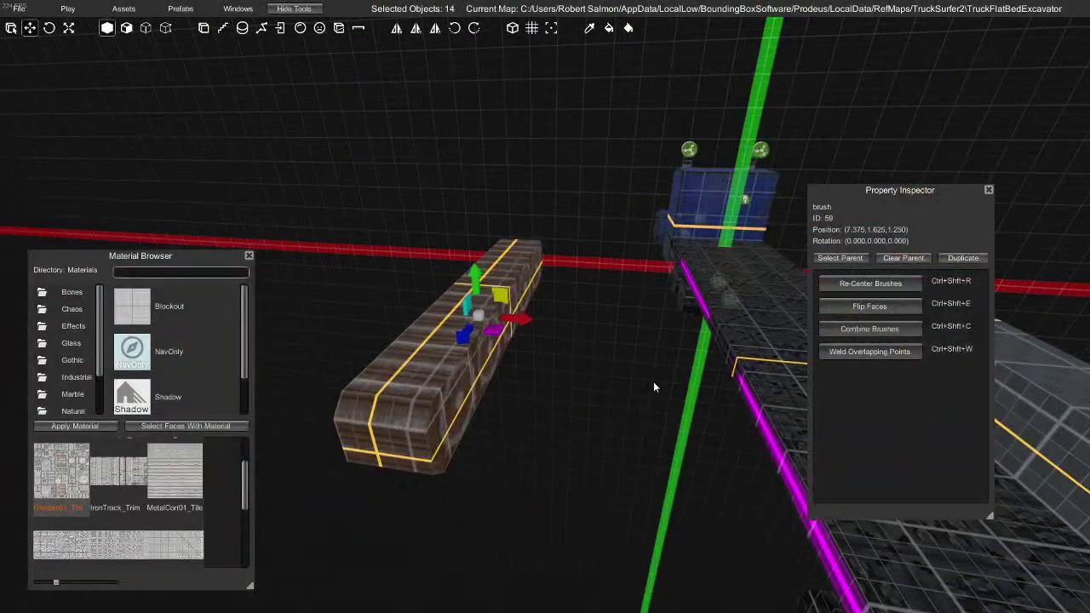
pyautogui.click(867, 330)
# Move the combined track onto the flatbed's side and delete the grey placeholder box
pyautogui.moveTo(562, 468)
pyautogui.mouseDown(button='middle')
pyautogui.moveTo(554, 412)
pyautogui.moveTo(678, 424)
pyautogui.mouseUp(button='middle')
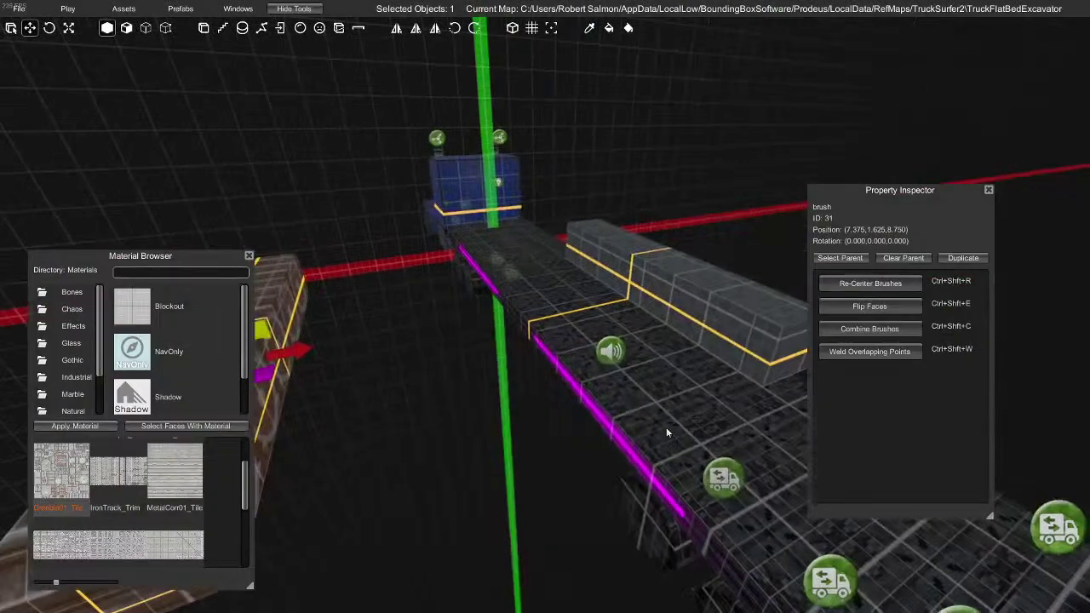
pyautogui.moveTo(323, 344); pyautogui.dragTo(615, 338, button='middle')
pyautogui.moveTo(614, 334); pyautogui.dragTo(578, 344)
pyautogui.moveTo(709, 354); pyautogui.dragTo(654, 344, button='middle')
pyautogui.click(655, 351)
pyautogui.press('Delete')
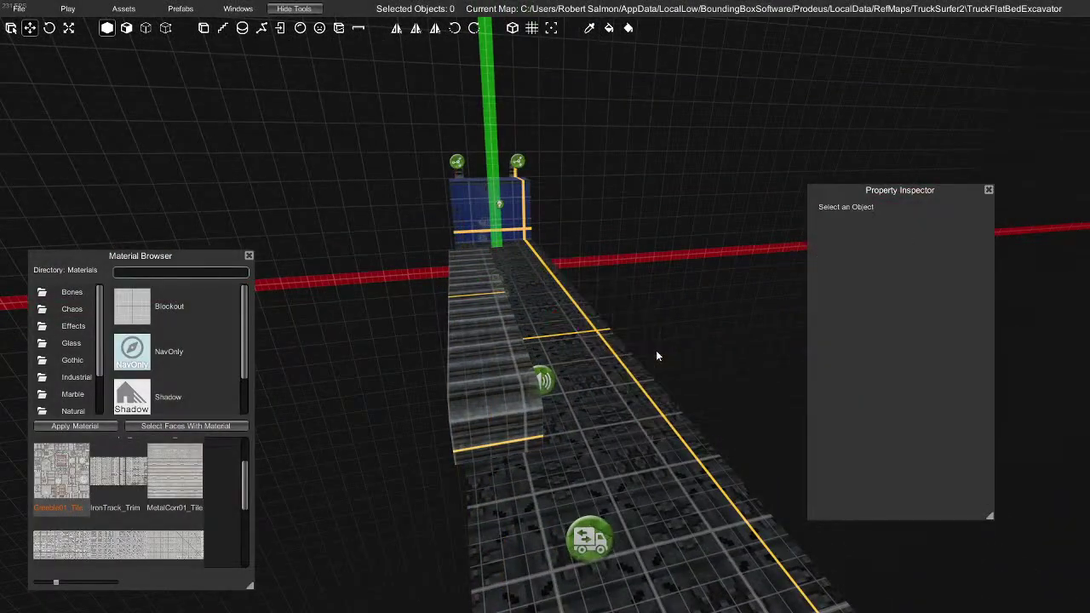
# Duplicate the track and place the copy parallel to it along the opposite side of the flatbed
pyautogui.click(461, 344)
pyautogui.keyDown('shift'); pyautogui.moveTo(462, 344); pyautogui.dragTo(524, 344); pyautogui.keyUp('shift')
pyautogui.click(479, 322)
pyautogui.moveTo(439, 326); pyautogui.dragTo(429, 328)
# Examine the spacing of the two tracks on the flatbed with the editor overlays hidden
pyautogui.press('g')
pyautogui.moveTo(681, 414)
pyautogui.mouseDown(button='middle')
pyautogui.moveTo(547, 386)
pyautogui.moveTo(613, 394)
pyautogui.moveTo(452, 383)
pyautogui.moveTo(555, 388)
pyautogui.mouseUp(button='middle')
pyautogui.press('d')
pyautogui.press('q')
pyautogui.press('e')
pyautogui.moveTo(553, 382); pyautogui.dragTo(490, 349, button='right')
pyautogui.press('w')
pyautogui.press('g')
# Select all the tread faces of one track, covering the top, underside, ends and bevels but not the wheel-textured sides
pyautogui.click(489, 347)
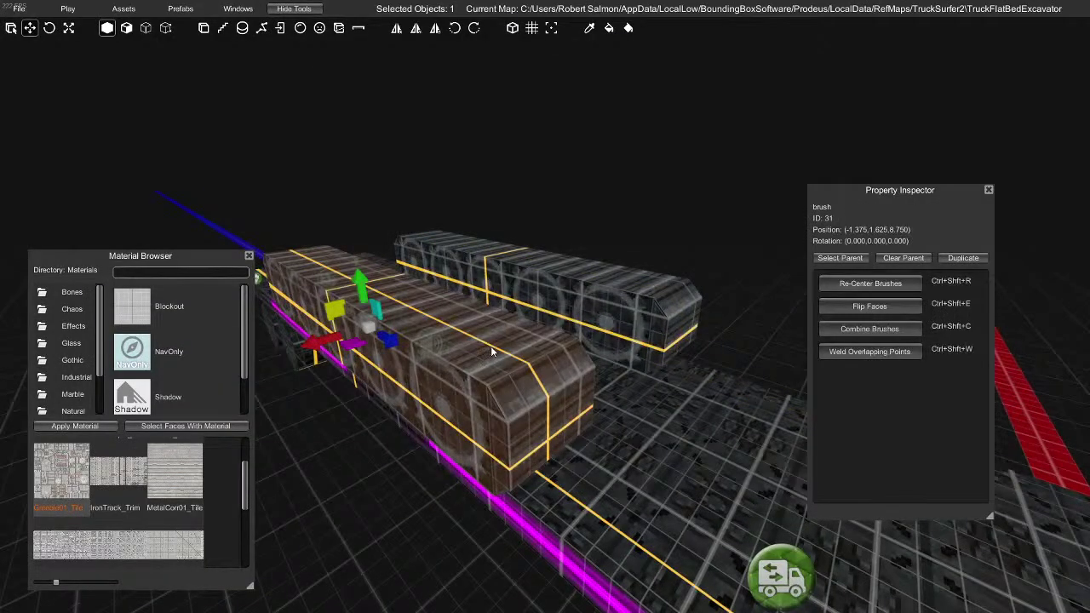
pyautogui.press('2')
pyautogui.click(477, 349)
pyautogui.press('f')
pyautogui.press('a')
pyautogui.moveTo(537, 406); pyautogui.dragTo(502, 423, button='right')
pyautogui.press('s')
pyautogui.keyDown('shift'); pyautogui.click(461, 434); pyautogui.keyUp('shift')
pyautogui.press('q')
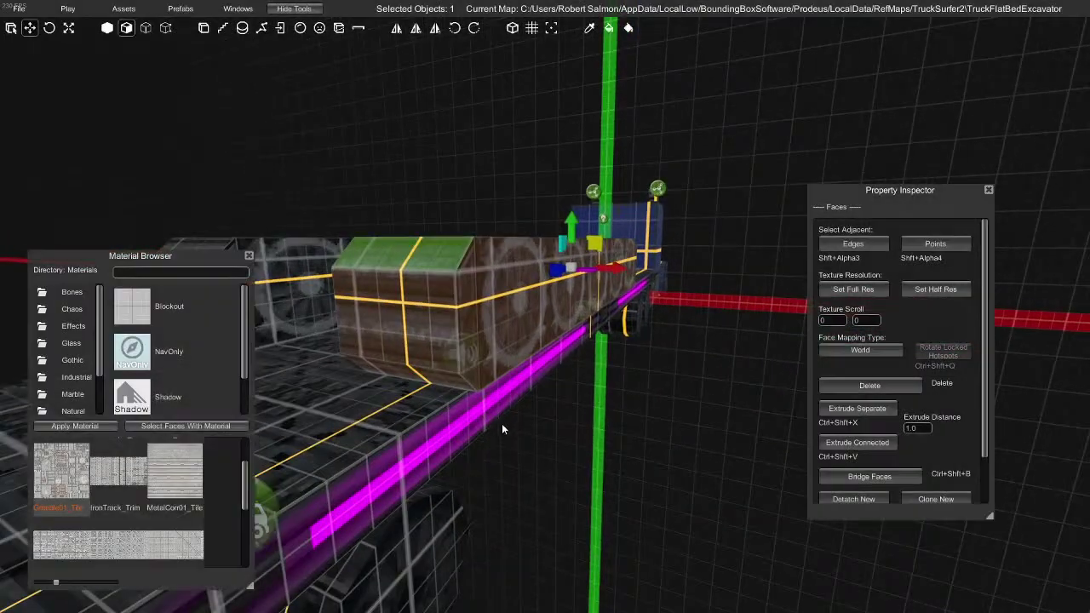
pyautogui.keyDown('shift'); pyautogui.click(435, 332); pyautogui.keyUp('shift')
pyautogui.moveTo(442, 378); pyautogui.dragTo(460, 448, button='right')
pyautogui.keyDown('shift'); pyautogui.click(507, 255); pyautogui.keyUp('shift')
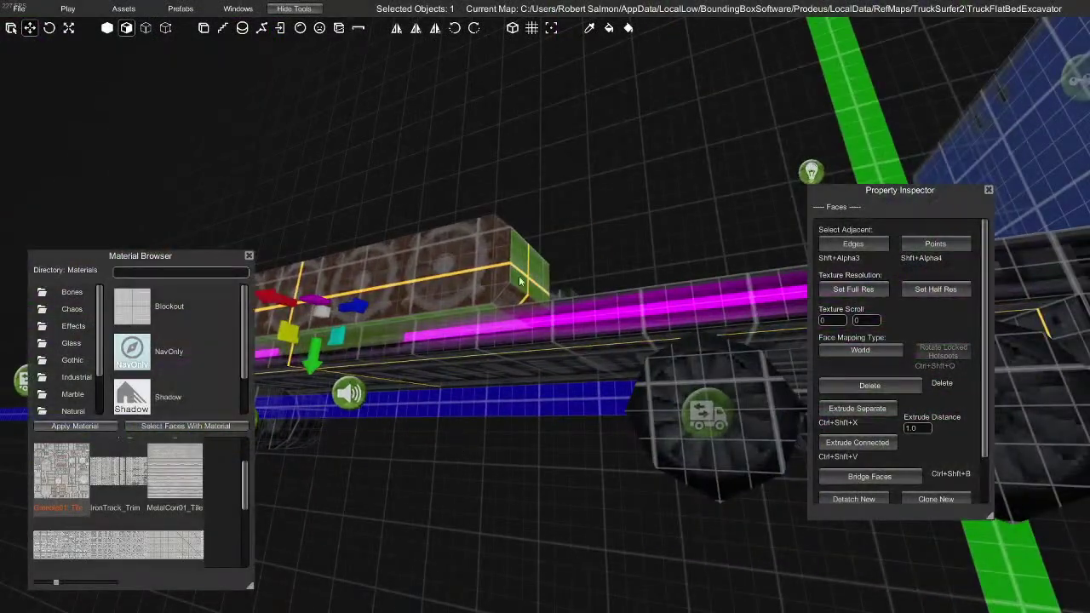
pyautogui.moveTo(497, 338); pyautogui.dragTo(210, 346, button='right')
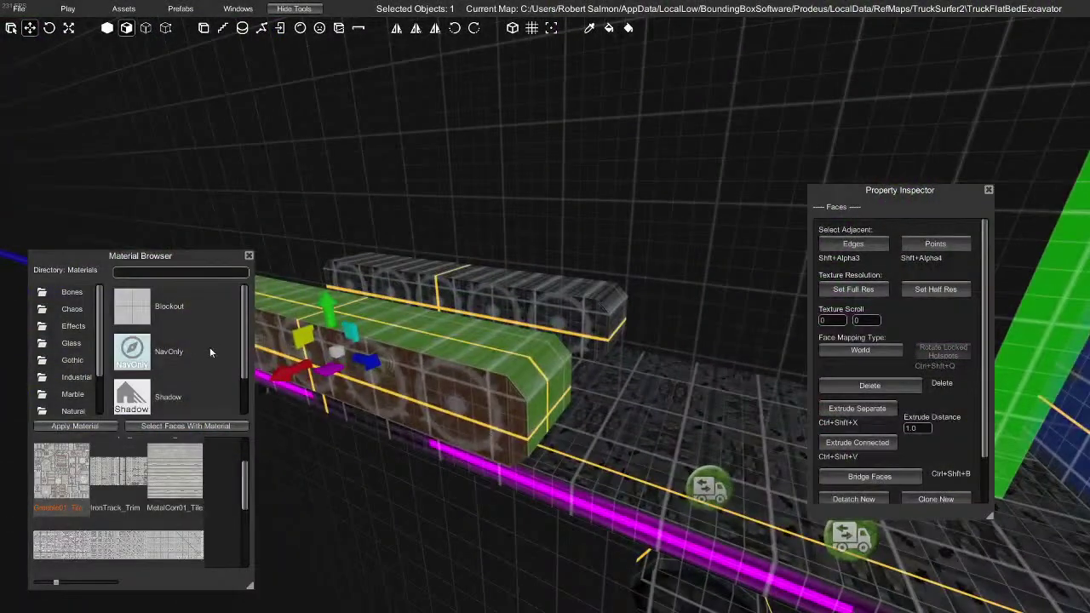
# Apply the black palette color to the selected tread faces
pyautogui.click(189, 9)
pyautogui.click(238, 8)
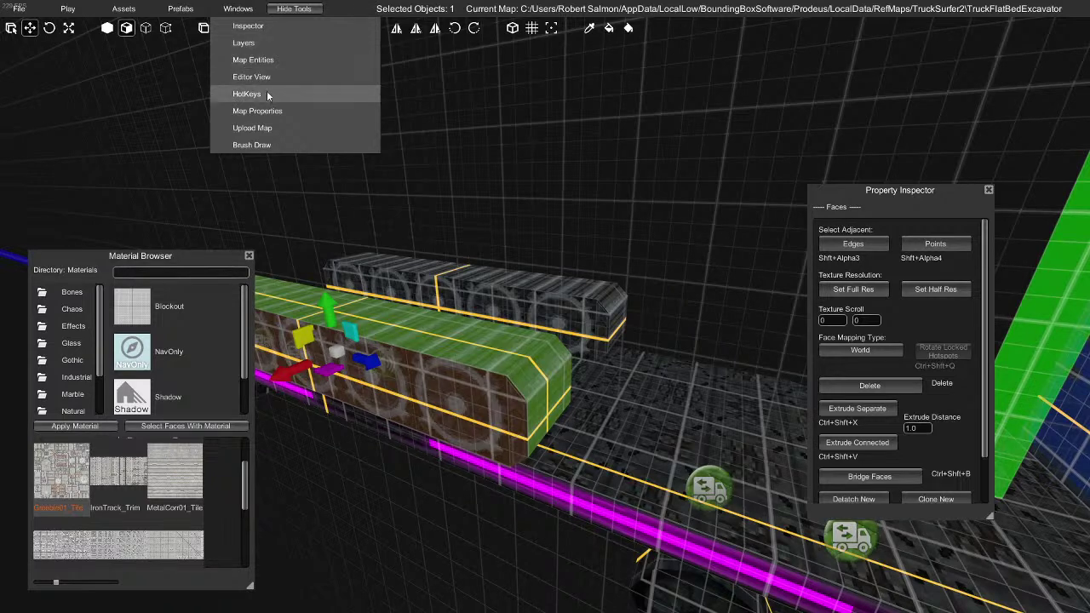
pyautogui.click(123, 9)
pyautogui.click(138, 77)
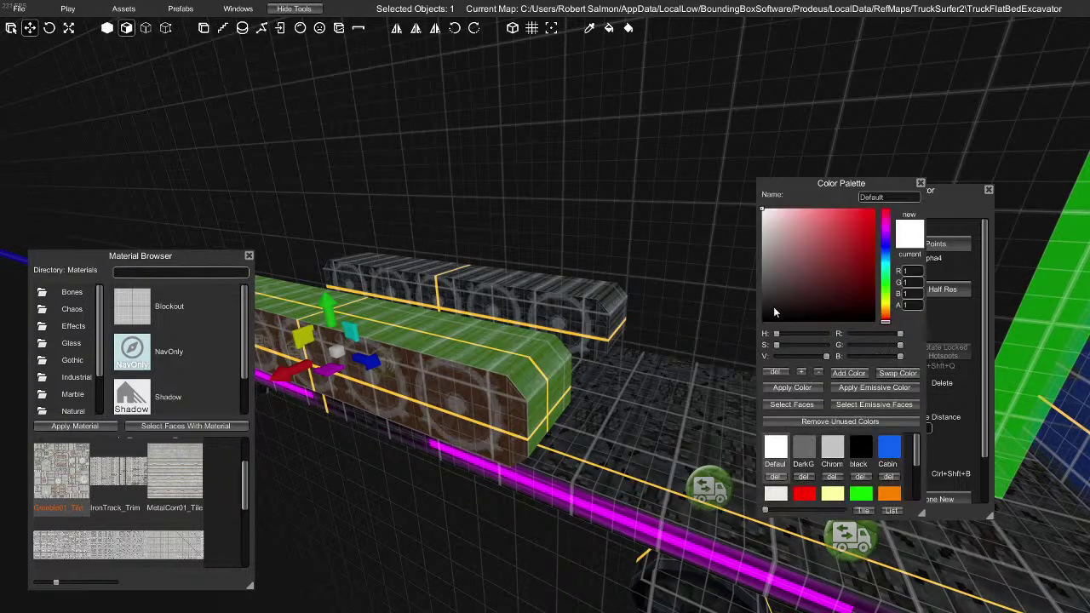
pyautogui.click(862, 450)
pyautogui.click(805, 389)
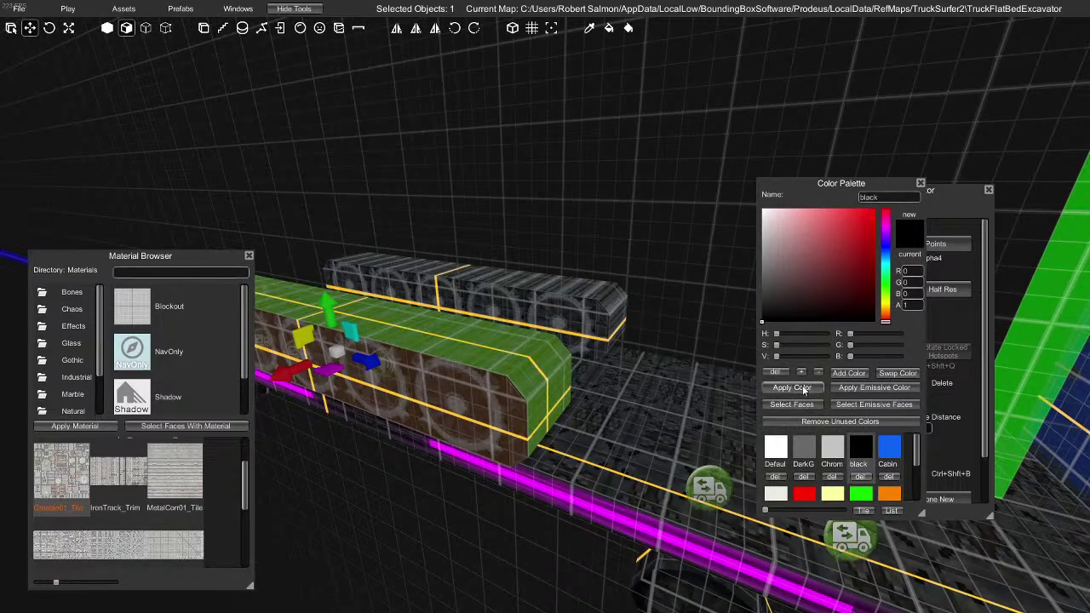
pyautogui.press('g')
pyautogui.press('g')
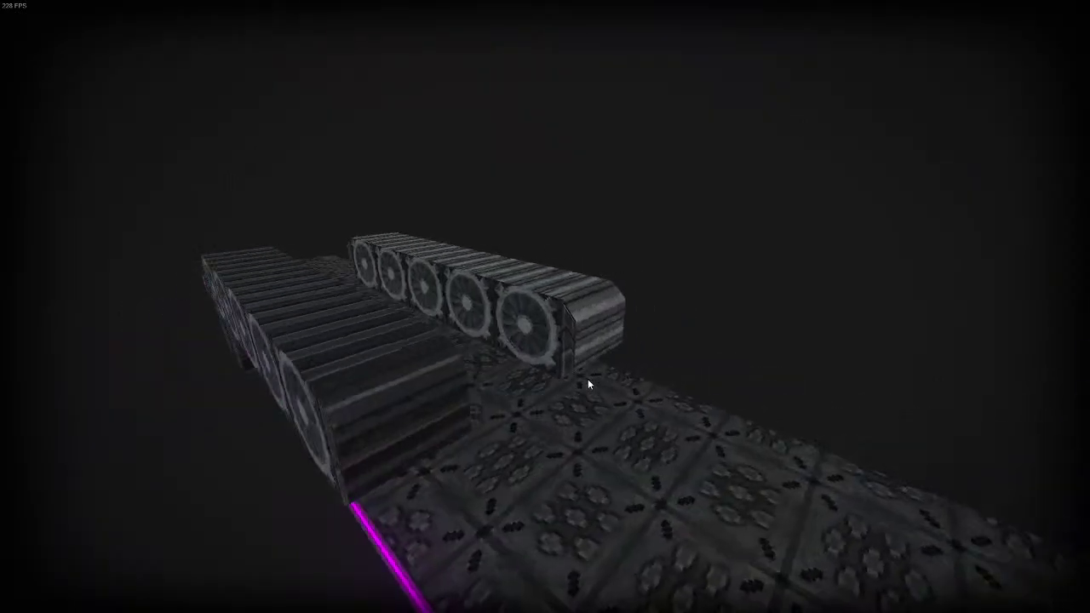
# Delete the uncolored track and replace it with a copy of the black-tread track on the opposite side of the flatbed
pyautogui.click(567, 320)
pyautogui.press('Delete')
pyautogui.click(361, 406)
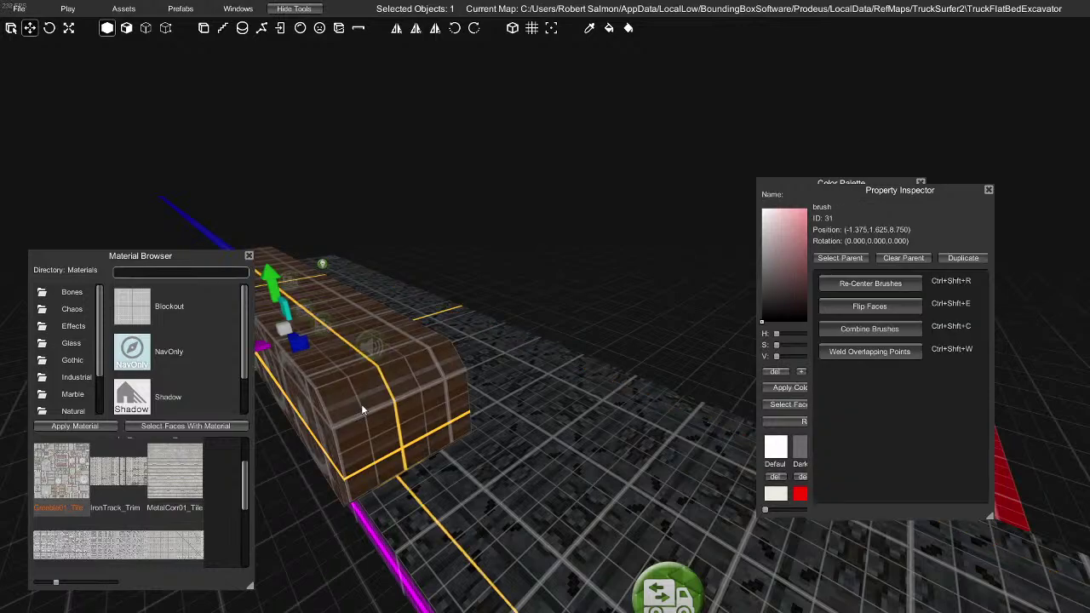
pyautogui.moveTo(327, 293)
pyautogui.mouseDown(button='right')
pyautogui.moveTo(346, 351)
pyautogui.moveTo(382, 322)
pyautogui.moveTo(474, 303)
pyautogui.moveTo(522, 348)
pyautogui.mouseUp(button='right')
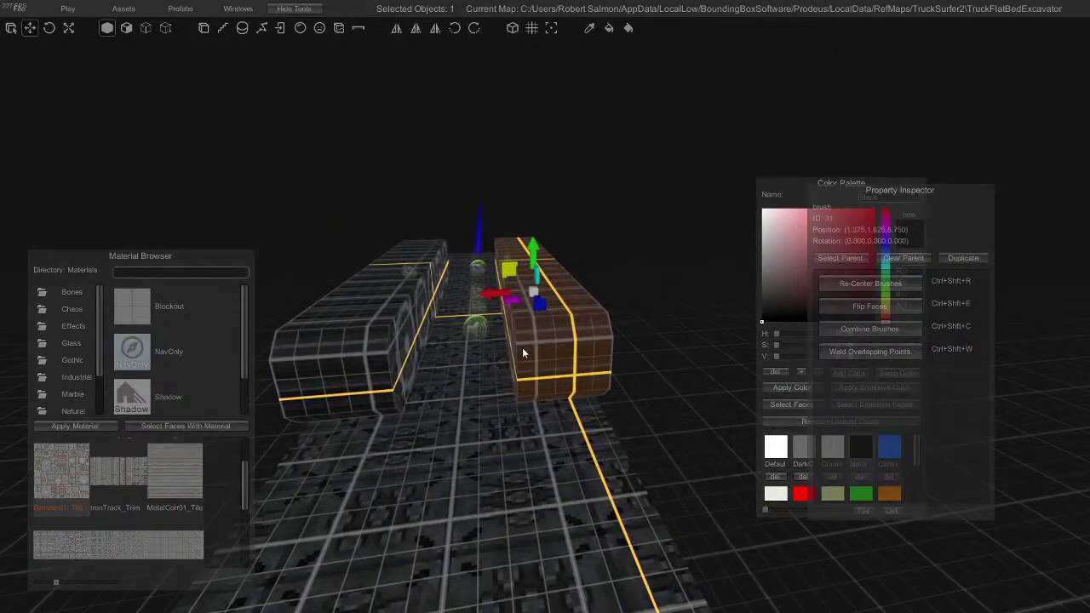
pyautogui.click(394, 320)
pyautogui.moveTo(394, 319); pyautogui.dragTo(412, 371)
pyautogui.moveTo(418, 381); pyautogui.dragTo(484, 418, button='right')
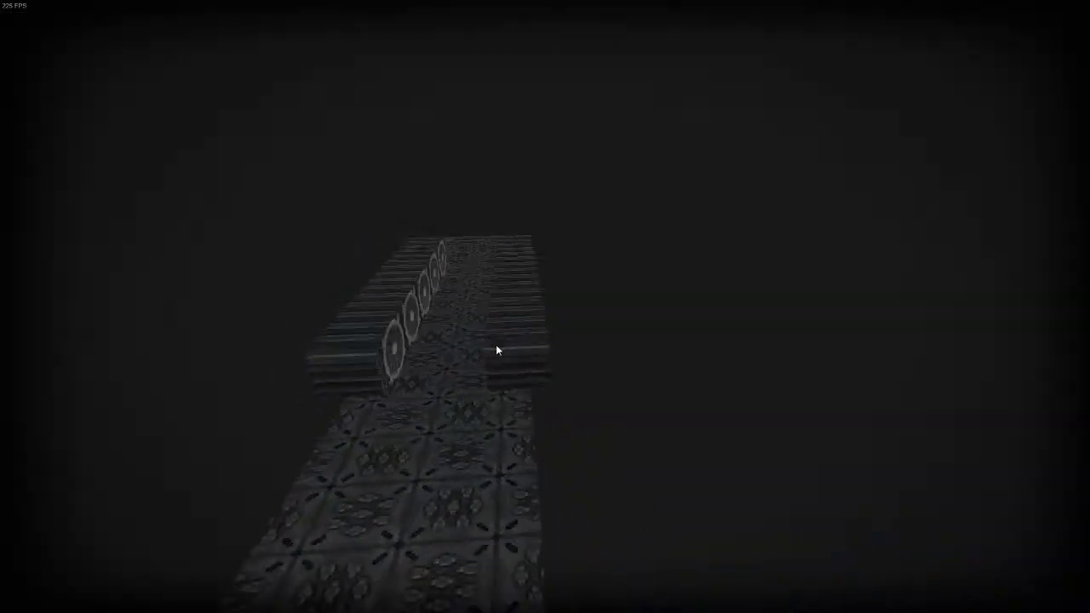
pyautogui.moveTo(497, 350); pyautogui.dragTo(450, 360, button='right')
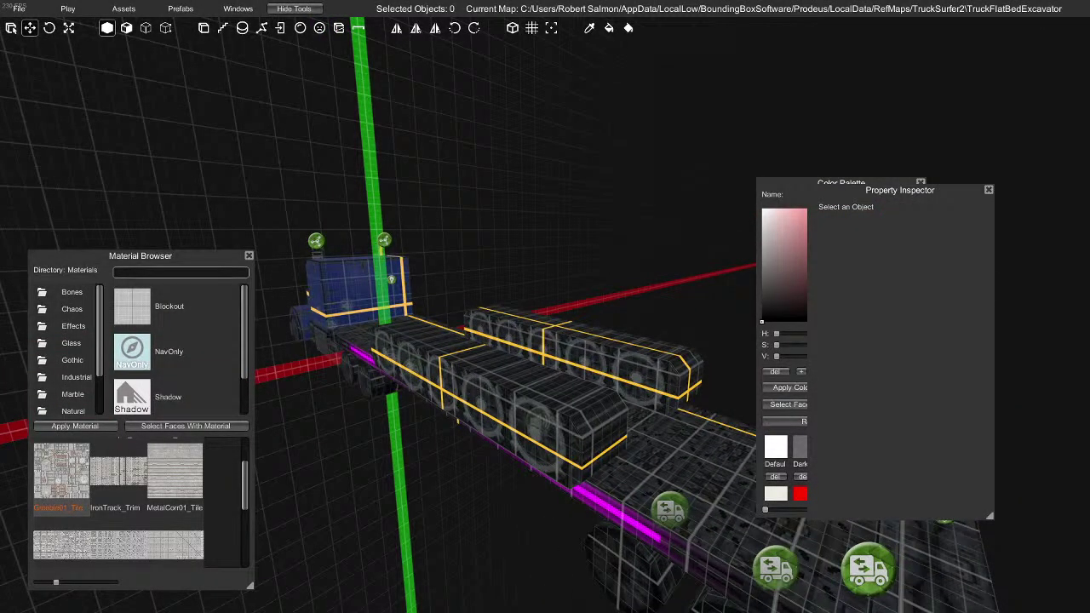
# Draw a box brush on the flatbed between the two tracks and delete its top face
pyautogui.moveTo(496, 409); pyautogui.dragTo(522, 448, button='right')
pyautogui.press('b')
pyautogui.moveTo(542, 406); pyautogui.dragTo(547, 311)
pyautogui.press('2')
pyautogui.click(550, 277)
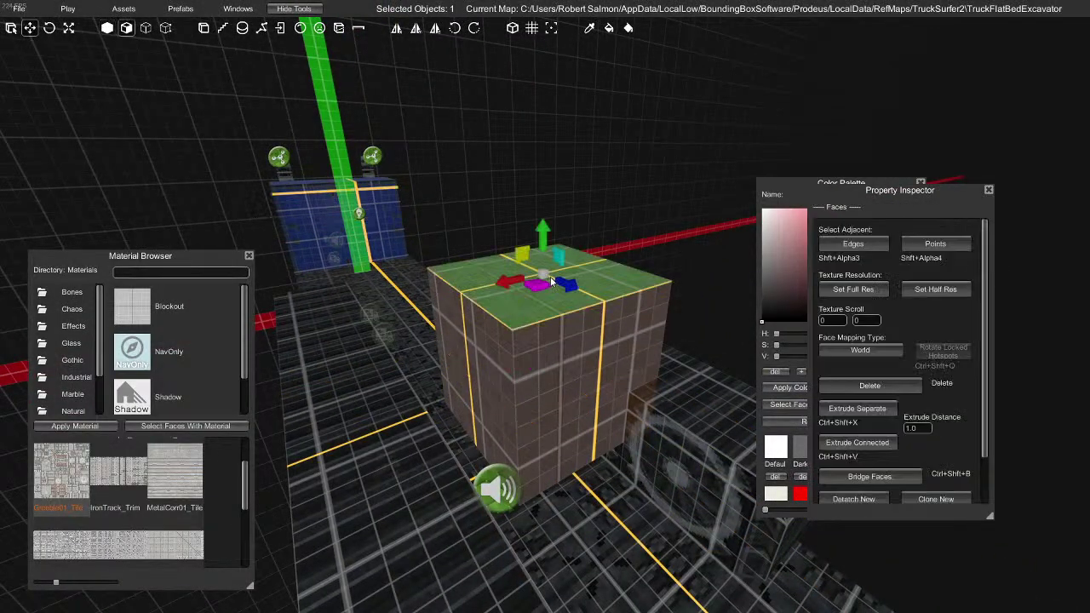
pyautogui.press('Delete')
# Scale the open box into a low, elongated frame that fits between the tracks
pyautogui.moveTo(557, 333)
pyautogui.mouseDown(button='right')
pyautogui.moveTo(553, 216)
pyautogui.moveTo(515, 349)
pyautogui.moveTo(535, 359)
pyautogui.moveTo(544, 350)
pyautogui.moveTo(511, 358)
pyautogui.moveTo(465, 344)
pyautogui.moveTo(611, 250)
pyautogui.moveTo(603, 248)
pyautogui.moveTo(662, 359)
pyautogui.moveTo(757, 359)
pyautogui.moveTo(549, 307)
pyautogui.mouseUp(button='right')
pyautogui.click(514, 349)
pyautogui.press('1')
pyautogui.press('r')
pyautogui.moveTo(533, 286); pyautogui.dragTo(349, 288)
pyautogui.moveTo(509, 219); pyautogui.dragTo(511, 256)
pyautogui.moveTo(614, 298); pyautogui.dragTo(543, 295, button='right')
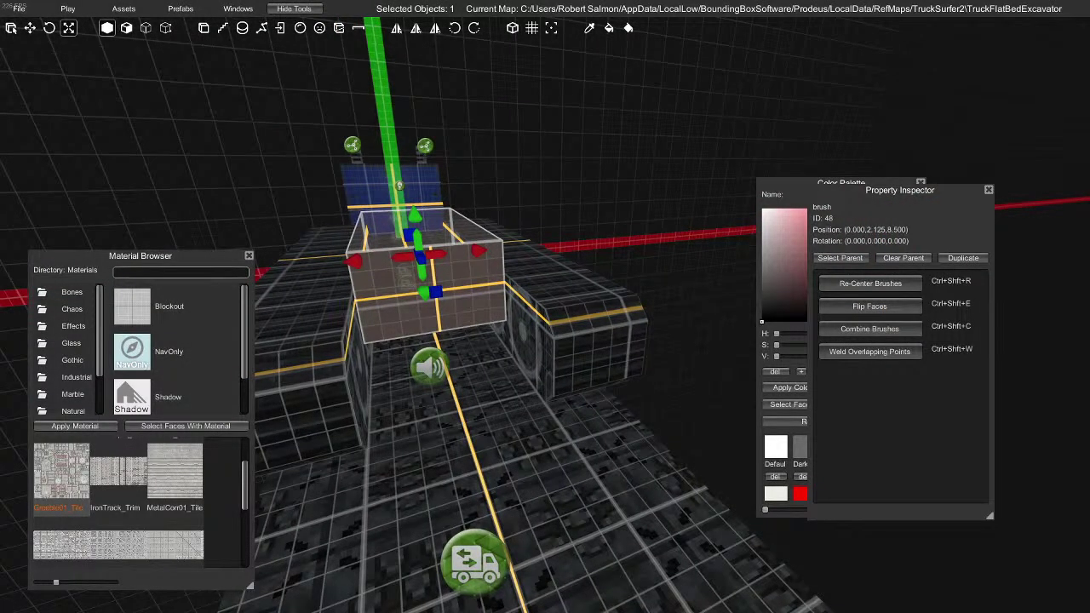
# Apply the IronTrack_Trim material to the open box between the tracks
pyautogui.moveTo(498, 428); pyautogui.dragTo(493, 356, button='right')
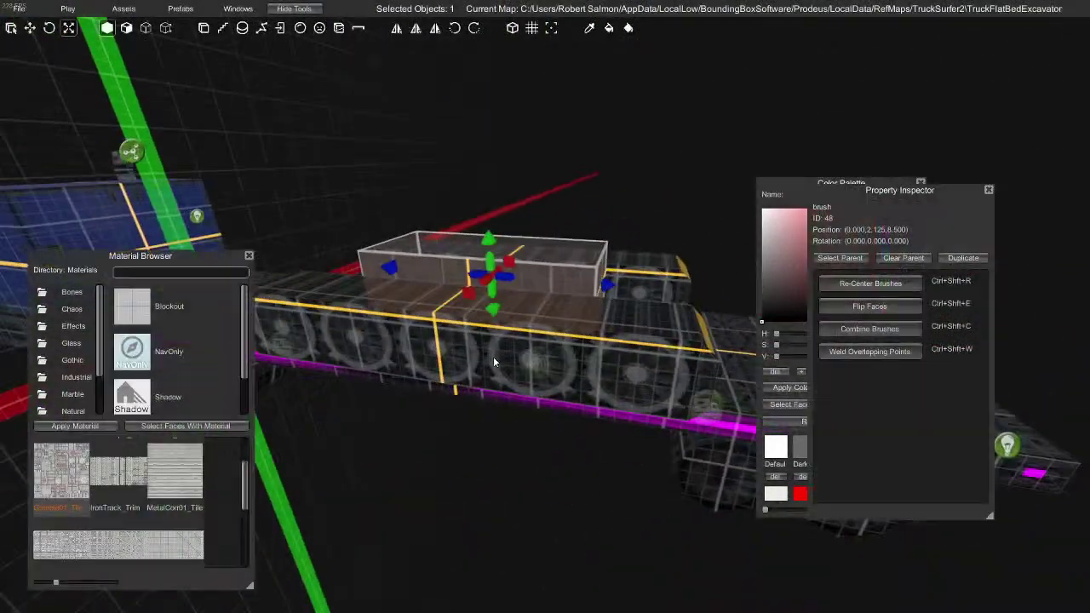
pyautogui.press('2')
pyautogui.click(558, 277)
pyautogui.press('1')
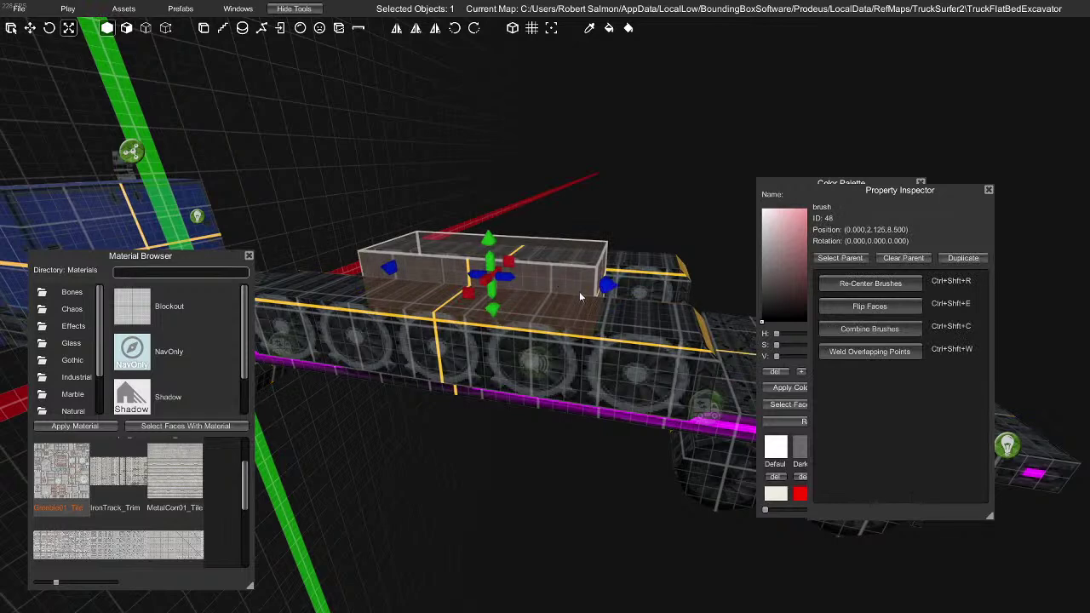
pyautogui.press('w')
pyautogui.moveTo(589, 324); pyautogui.dragTo(545, 341, button='right')
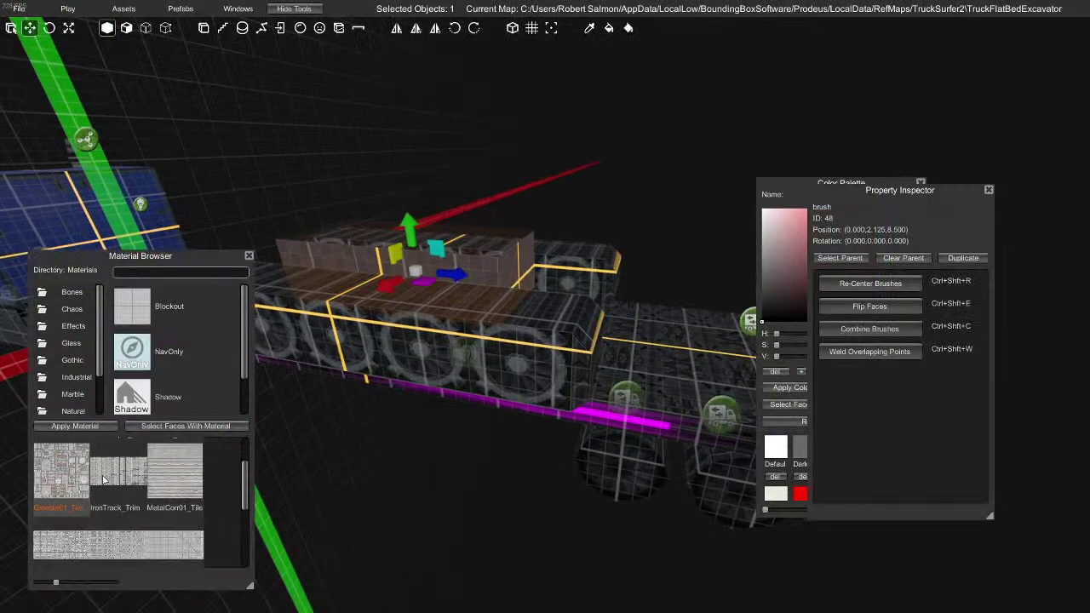
pyautogui.click(115, 477)
pyautogui.click(94, 426)
pyautogui.press('Tab')
pyautogui.moveTo(494, 375)
pyautogui.mouseDown(button='right')
pyautogui.moveTo(551, 388)
pyautogui.moveTo(370, 377)
pyautogui.moveTo(535, 338)
pyautogui.moveTo(377, 348)
pyautogui.moveTo(522, 330)
pyautogui.moveTo(442, 347)
pyautogui.mouseUp(button='right')
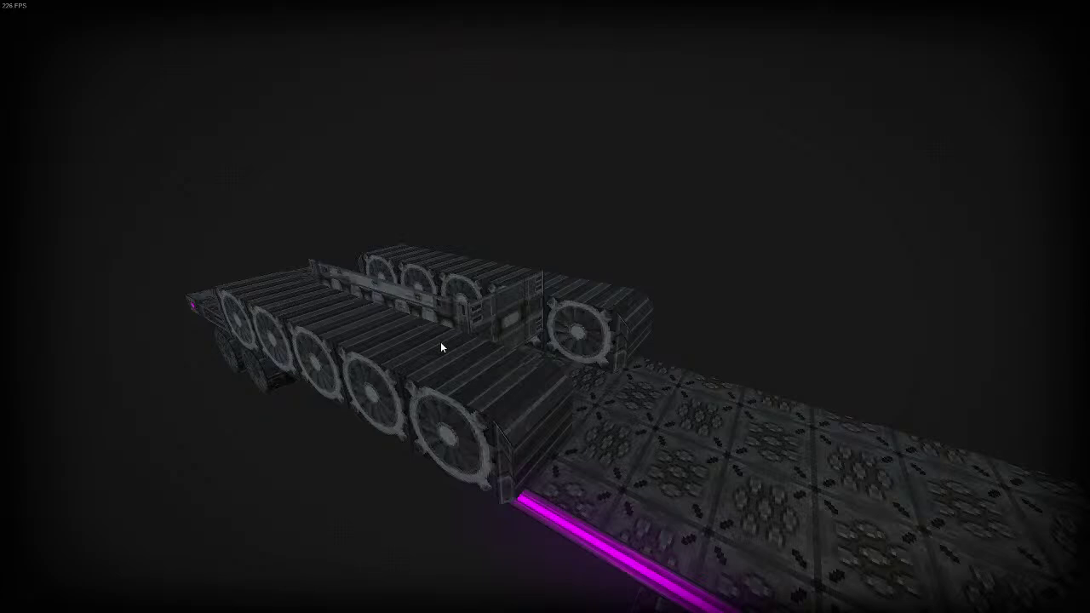
pyautogui.moveTo(440, 341); pyautogui.dragTo(452, 375, button='middle')
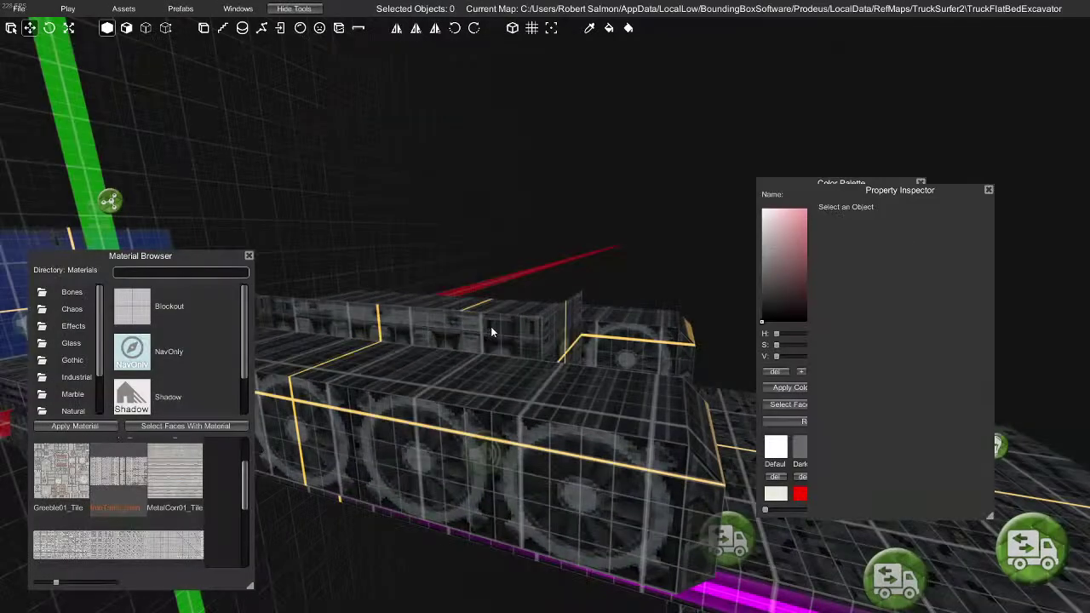
# Give the open box between the tracks the Chrom palette color and check it from several sides
pyautogui.click(491, 331)
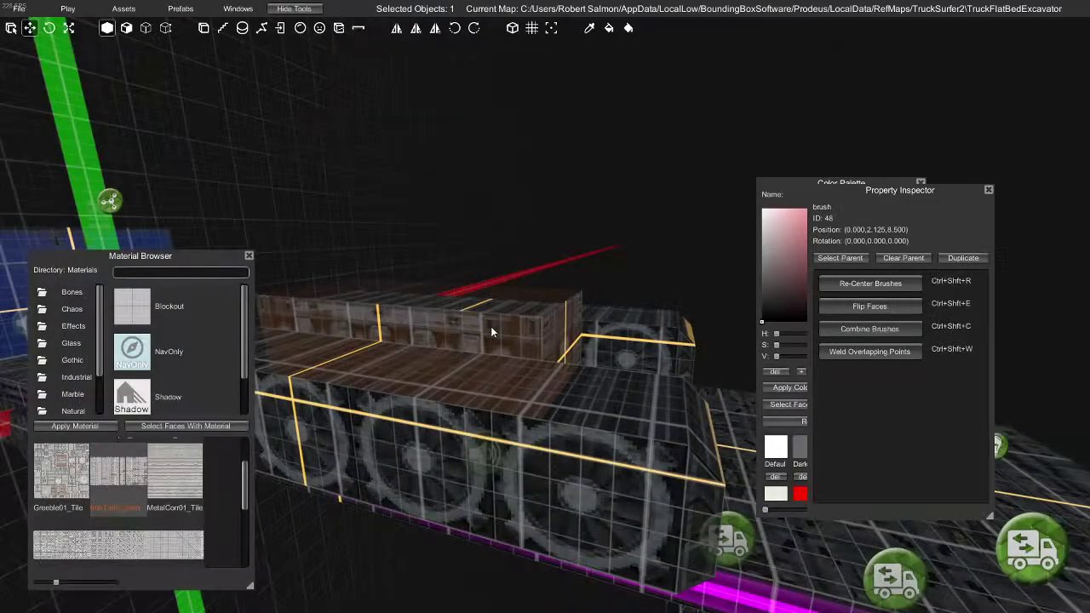
pyautogui.click(805, 251)
pyautogui.click(831, 449)
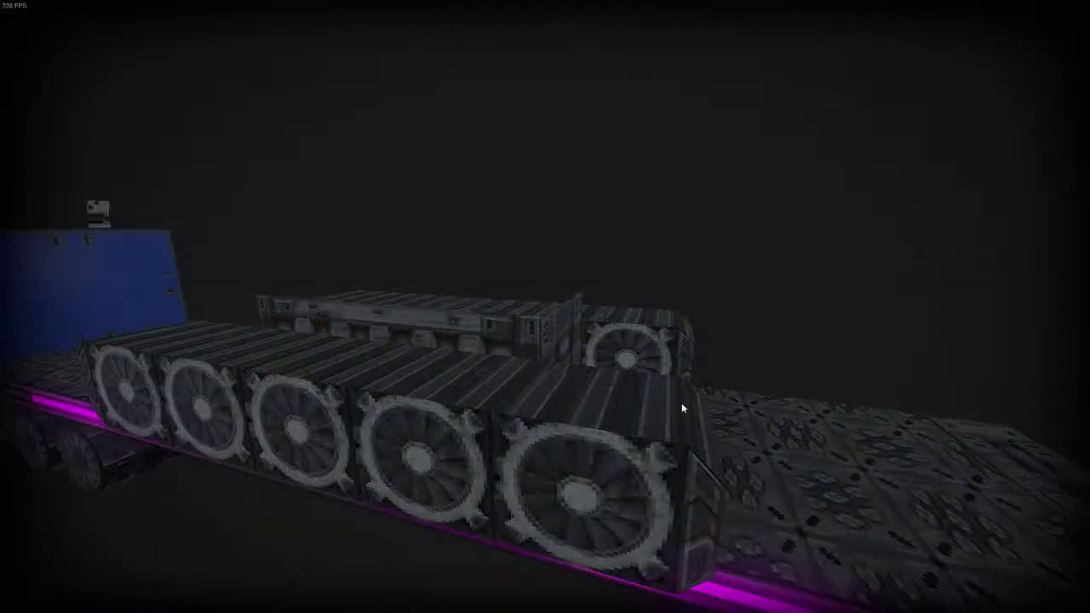
pyautogui.moveTo(688, 406); pyautogui.dragTo(618, 443, button='middle')
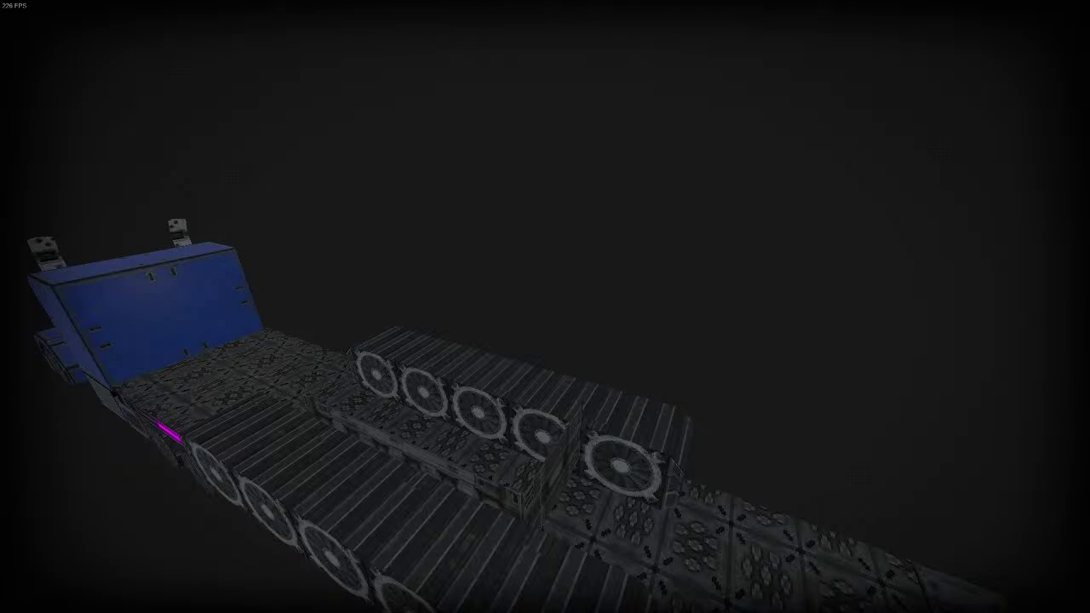
pyautogui.moveTo(428, 404); pyautogui.dragTo(535, 416, button='middle')
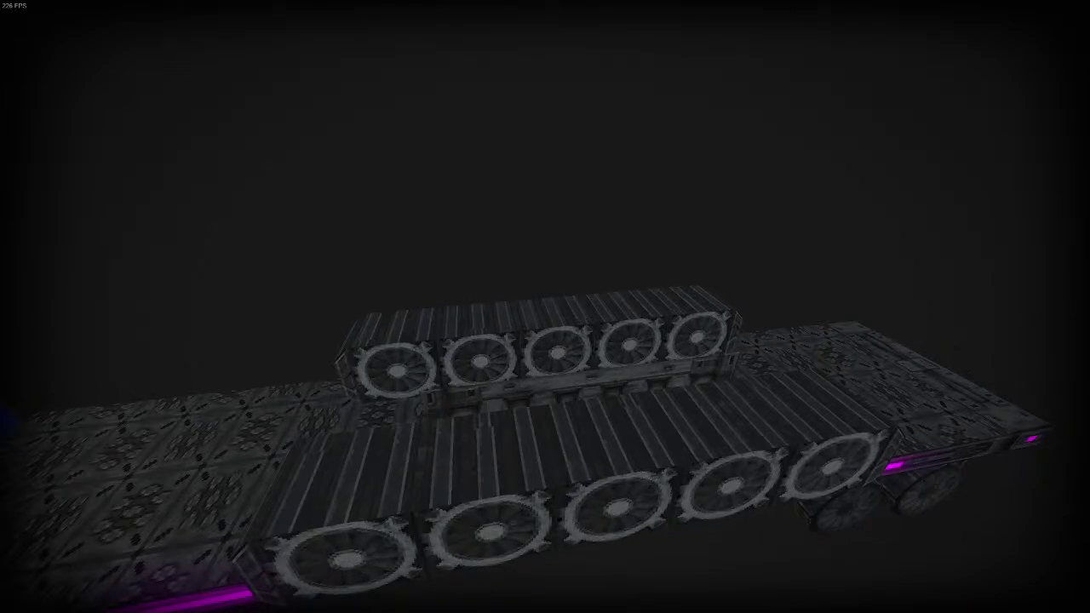
pyautogui.moveTo(584, 475); pyautogui.dragTo(591, 415, button='middle')
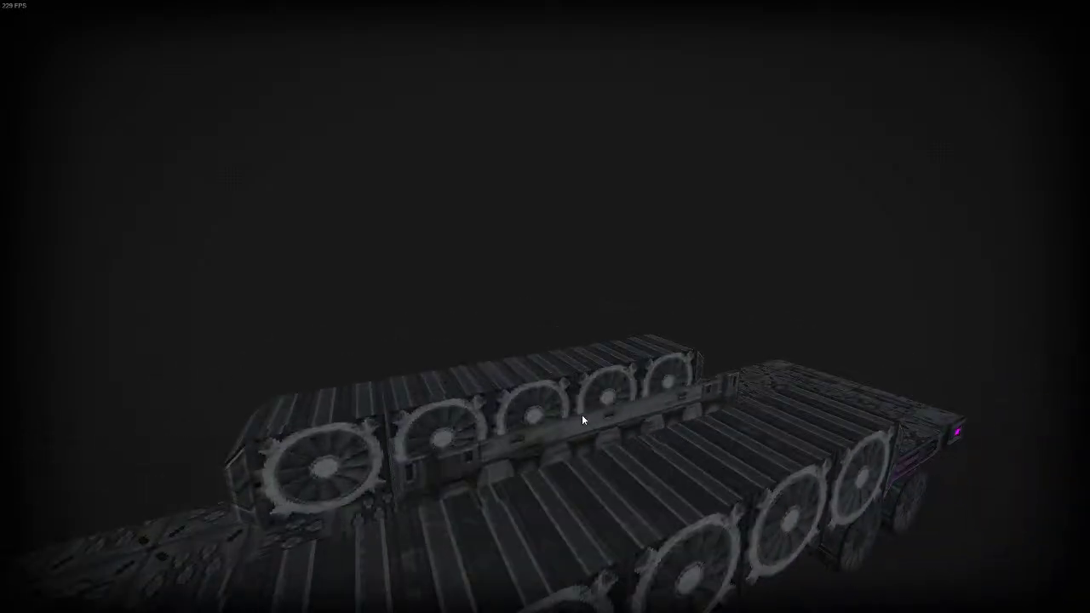
# Create a new box brush and place it above the frame between the tracks, at position (0, 3.75, 8.25)
pyautogui.press('Tab')
pyautogui.click(545, 419)
pyautogui.moveTo(551, 376); pyautogui.dragTo(552, 292)
pyautogui.moveTo(568, 349); pyautogui.dragTo(588, 348)
pyautogui.moveTo(564, 307); pyautogui.dragTo(565, 256)
pyautogui.moveTo(528, 299)
pyautogui.mouseDown()
pyautogui.moveTo(504, 307)
pyautogui.moveTo(569, 305)
pyautogui.mouseUp()
pyautogui.moveTo(570, 319); pyautogui.dragTo(658, 403, button='middle')
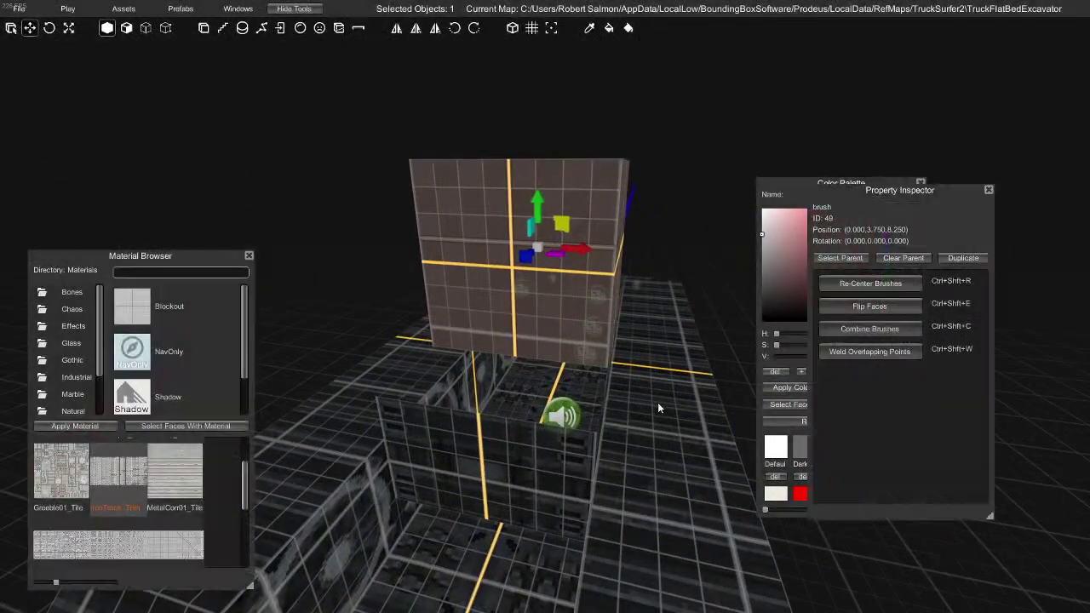
# Flatten the new box and stretch it sideways so that it spans both tracks
pyautogui.moveTo(659, 403); pyautogui.dragTo(652, 402, button='right')
pyautogui.press('r')
pyautogui.moveTo(497, 159); pyautogui.dragTo(501, 241)
pyautogui.moveTo(474, 309); pyautogui.dragTo(365, 460)
pyautogui.moveTo(364, 460)
pyautogui.mouseDown(button='middle')
pyautogui.moveTo(409, 401)
pyautogui.moveTo(553, 425)
pyautogui.moveTo(526, 374)
pyautogui.mouseUp(button='middle')
pyautogui.press('w')
pyautogui.moveTo(522, 298); pyautogui.dragTo(639, 300)
pyautogui.press('r')
pyautogui.moveTo(526, 377); pyautogui.dragTo(638, 346, button='middle')
pyautogui.moveTo(645, 308); pyautogui.dragTo(749, 330)
pyautogui.moveTo(520, 348)
pyautogui.mouseDown(button='middle')
pyautogui.moveTo(568, 374)
pyautogui.moveTo(607, 273)
pyautogui.moveTo(535, 262)
pyautogui.moveTo(506, 319)
pyautogui.moveTo(532, 328)
pyautogui.moveTo(453, 366)
pyautogui.moveTo(450, 382)
pyautogui.moveTo(445, 302)
pyautogui.moveTo(474, 255)
pyautogui.moveTo(518, 331)
pyautogui.mouseUp(button='middle')
pyautogui.moveTo(518, 325)
pyautogui.mouseDown(button='right')
pyautogui.moveTo(579, 364)
pyautogui.moveTo(381, 308)
pyautogui.moveTo(349, 312)
pyautogui.mouseUp(button='right')
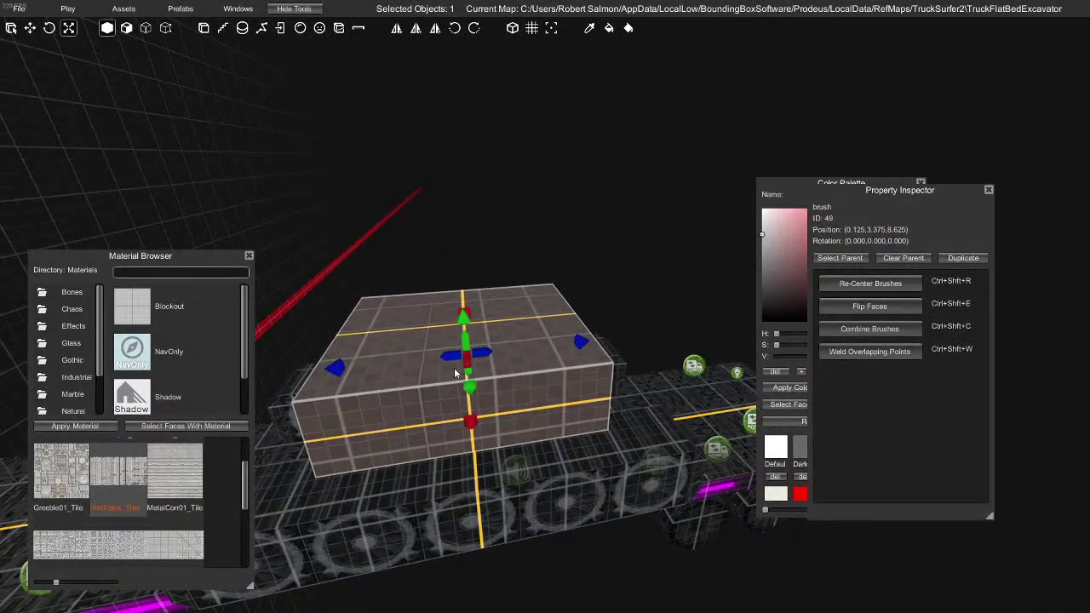
# Make the slab above the tracks thinner by lowering its top
pyautogui.moveTo(464, 316); pyautogui.dragTo(465, 325)
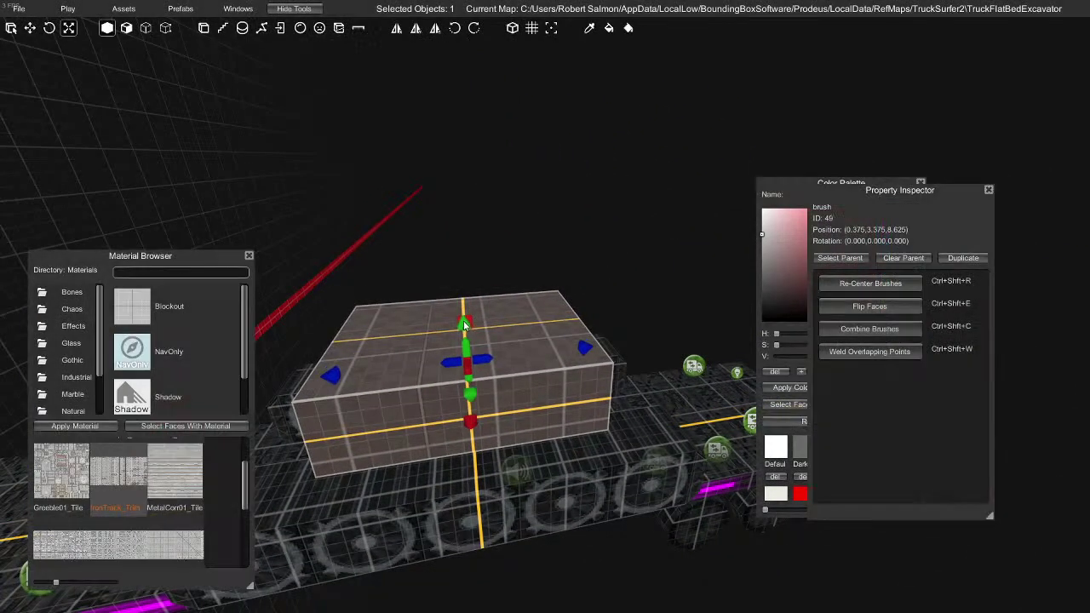
pyautogui.moveTo(374, 378); pyautogui.dragTo(524, 309, button='right')
pyautogui.moveTo(526, 312); pyautogui.dragTo(528, 325)
# Lengthen the slab along the tracks, bringing its centre to (0.125, 3.125, 9.375)
pyautogui.moveTo(707, 388); pyautogui.dragTo(581, 407, button='right')
pyautogui.press('d')
pyautogui.press('e')
pyautogui.press('a')
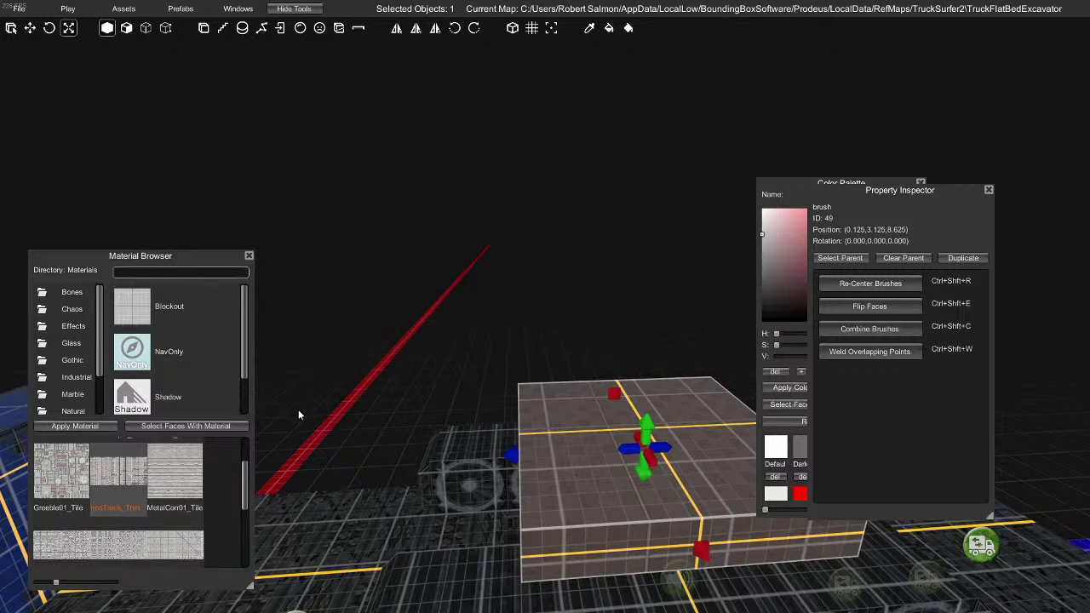
pyautogui.press('w')
pyautogui.moveTo(473, 461); pyautogui.dragTo(430, 302, button='right')
pyautogui.press('w')
pyautogui.moveTo(506, 425)
pyautogui.mouseDown(button='right')
pyautogui.moveTo(334, 401)
pyautogui.moveTo(330, 416)
pyautogui.moveTo(262, 409)
pyautogui.mouseUp(button='right')
pyautogui.press('r')
pyautogui.moveTo(534, 328); pyautogui.dragTo(665, 364)
pyautogui.moveTo(433, 427); pyautogui.dragTo(530, 424, button='right')
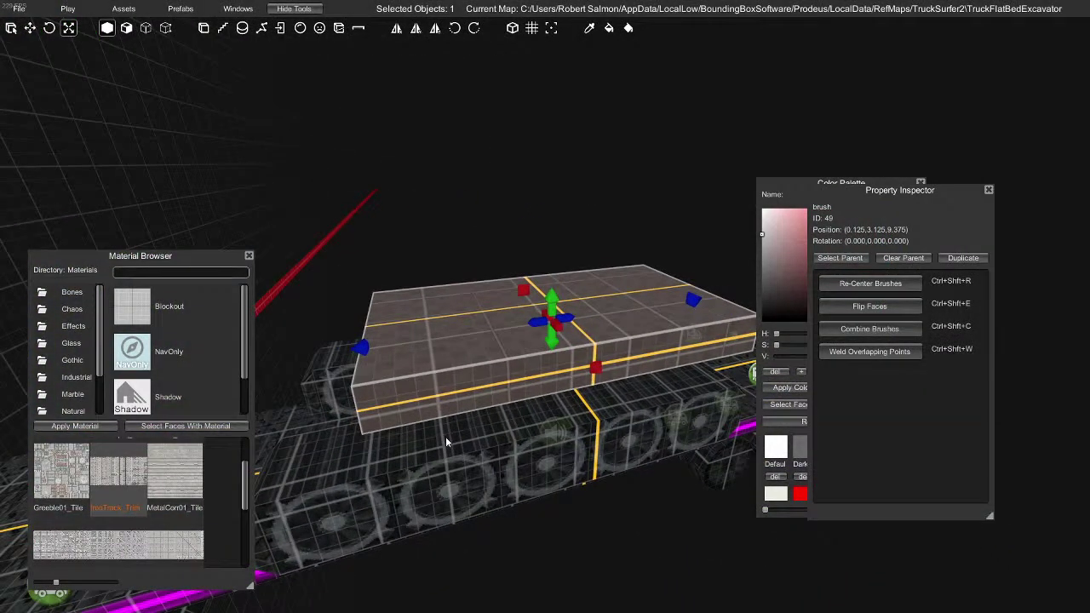
# Examine the slab's size and height over the tracks with the editor overlays hidden
pyautogui.press('Tab')
pyautogui.moveTo(542, 468)
pyautogui.mouseDown(button='right')
pyautogui.moveTo(528, 447)
pyautogui.moveTo(462, 466)
pyautogui.moveTo(393, 466)
pyautogui.moveTo(354, 348)
pyautogui.moveTo(378, 398)
pyautogui.moveTo(461, 474)
pyautogui.moveTo(519, 482)
pyautogui.mouseUp(button='right')
pyautogui.press('w')
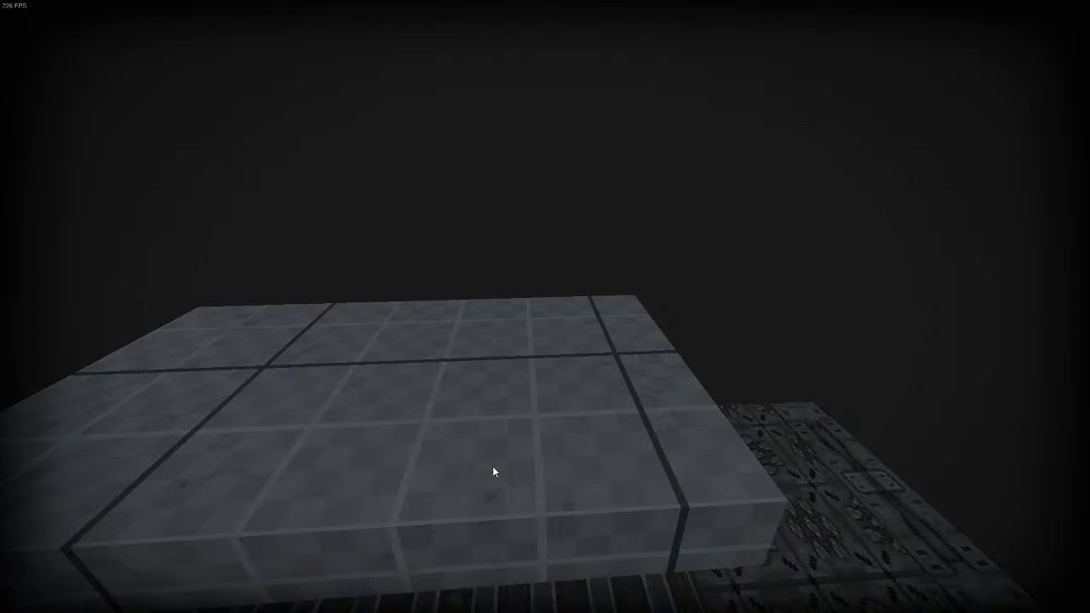
pyautogui.press('s')
pyautogui.moveTo(406, 402); pyautogui.dragTo(460, 320, button='right')
pyautogui.press('d')
pyautogui.press('q')
pyautogui.press('d')
pyautogui.press('Tab')
# Select the narrow side face at the end of the track and apply the DiamondPlate02 material to it
pyautogui.click(443, 371)
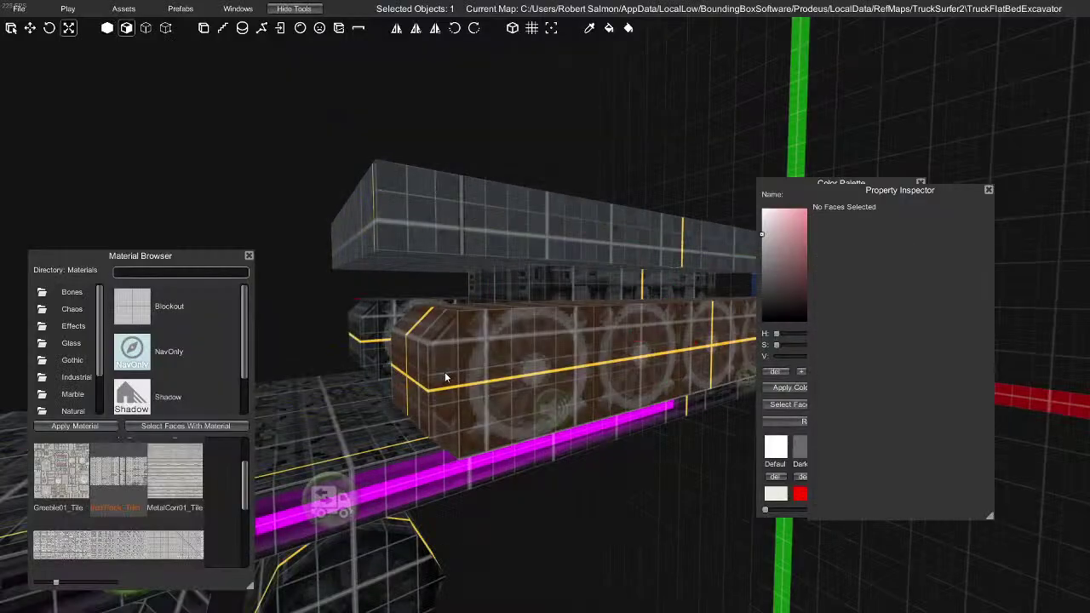
pyautogui.click(444, 373)
pyautogui.scroll(-1, 141, 471)
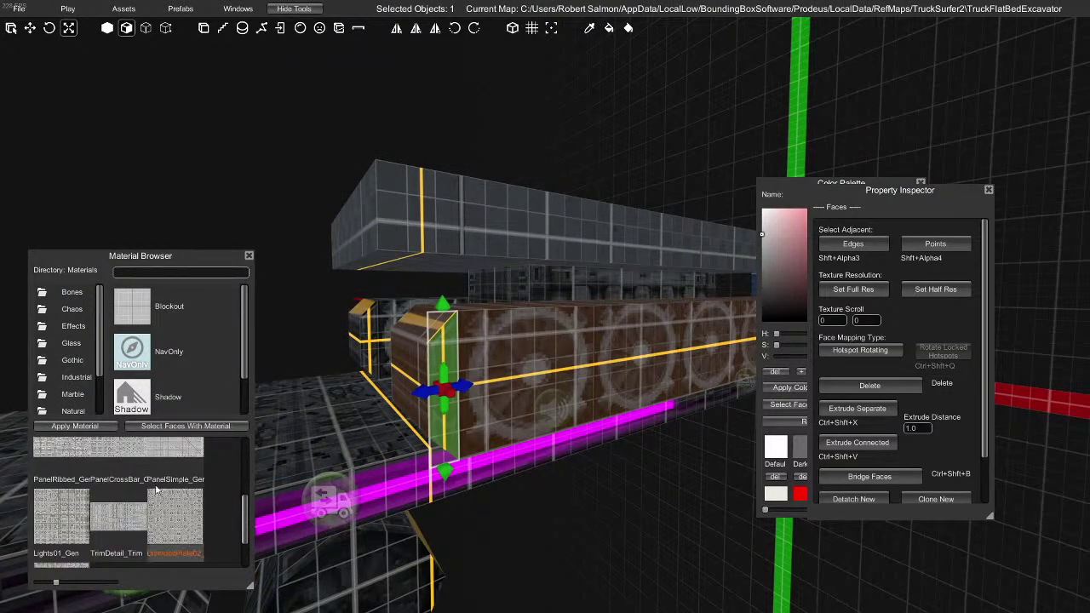
pyautogui.click(75, 426)
pyautogui.press('Tab')
pyautogui.press('Tab')
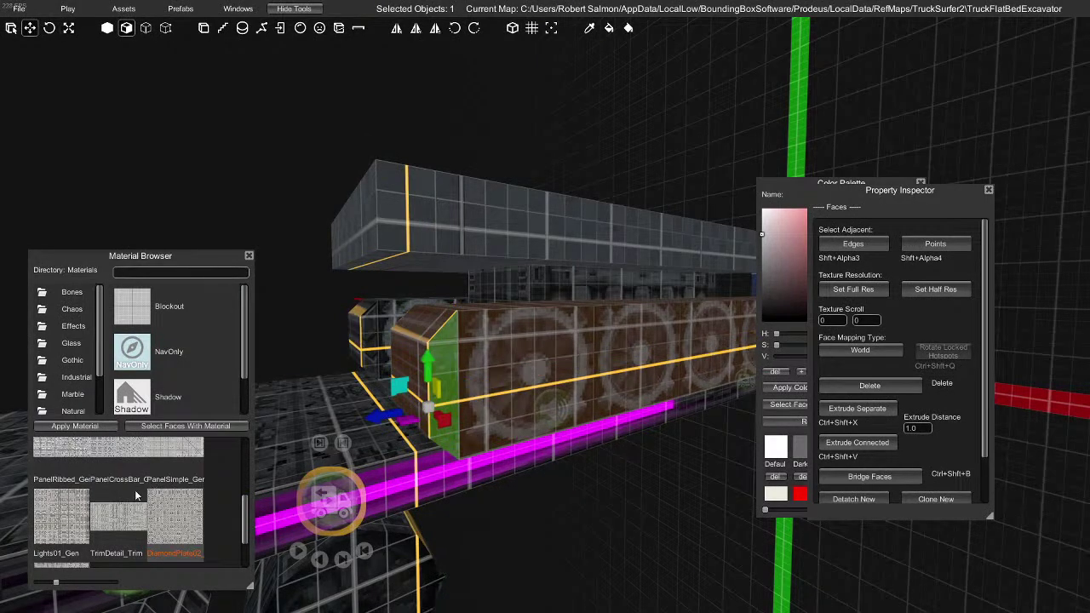
# Apply the TrimDetail_Trim material to the selected side face at the track's end and preview it
pyautogui.click(118, 515)
pyautogui.click(75, 426)
pyautogui.press('Tab')
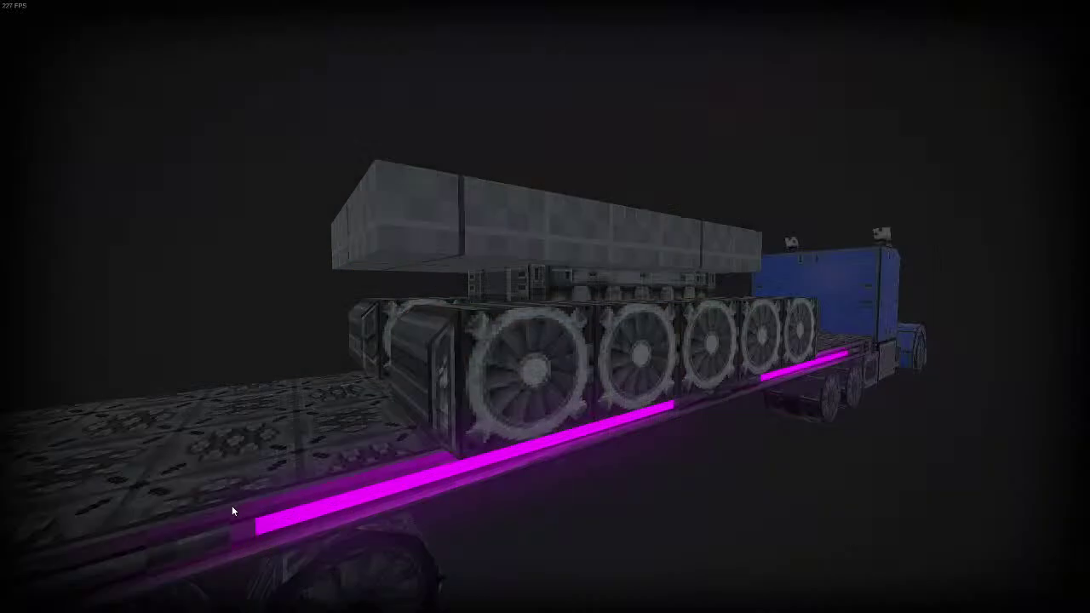
pyautogui.press('Tab')
pyautogui.moveTo(315, 461); pyautogui.dragTo(280, 523, button='right')
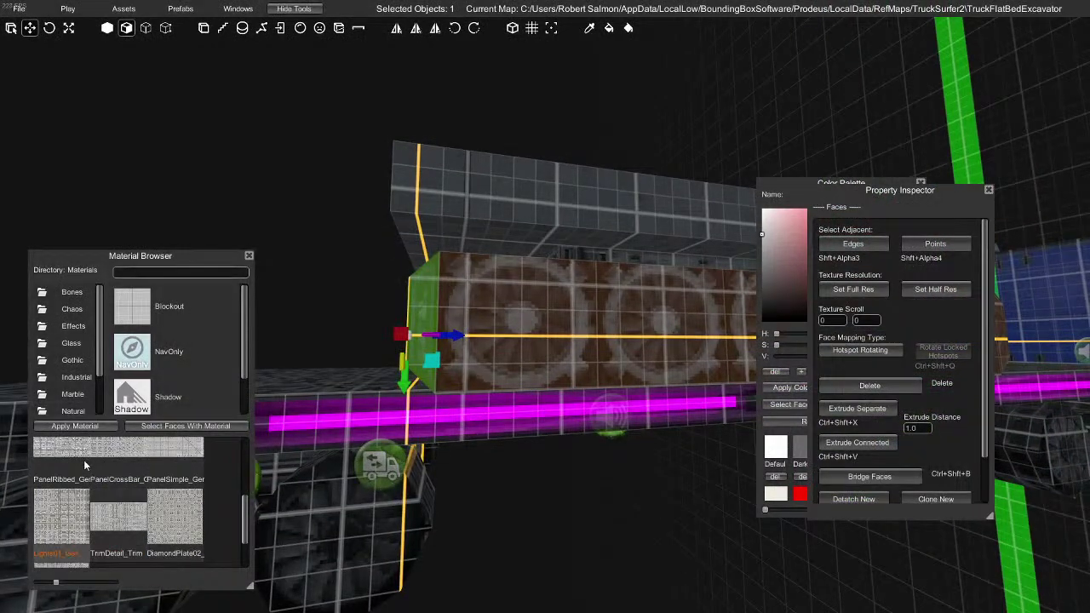
# Try the PanelCrossBar, PanelSimple and square-patterned materials on the track's narrow end face and preview the look
pyautogui.scroll(1, 108, 465)
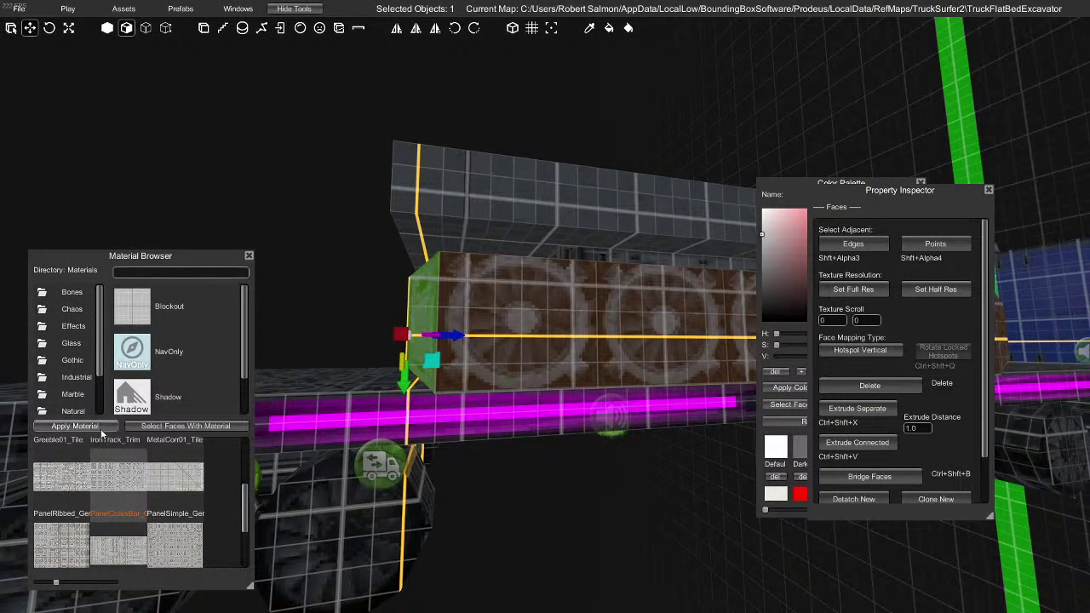
pyautogui.click(102, 426)
pyautogui.press('Tab')
pyautogui.press('Tab')
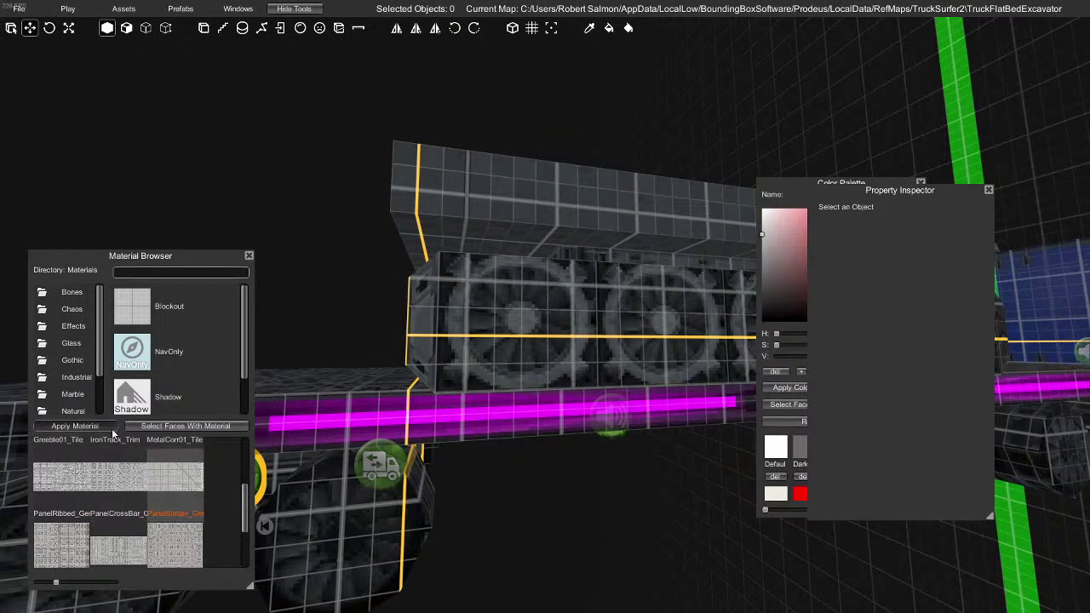
pyautogui.click(423, 321)
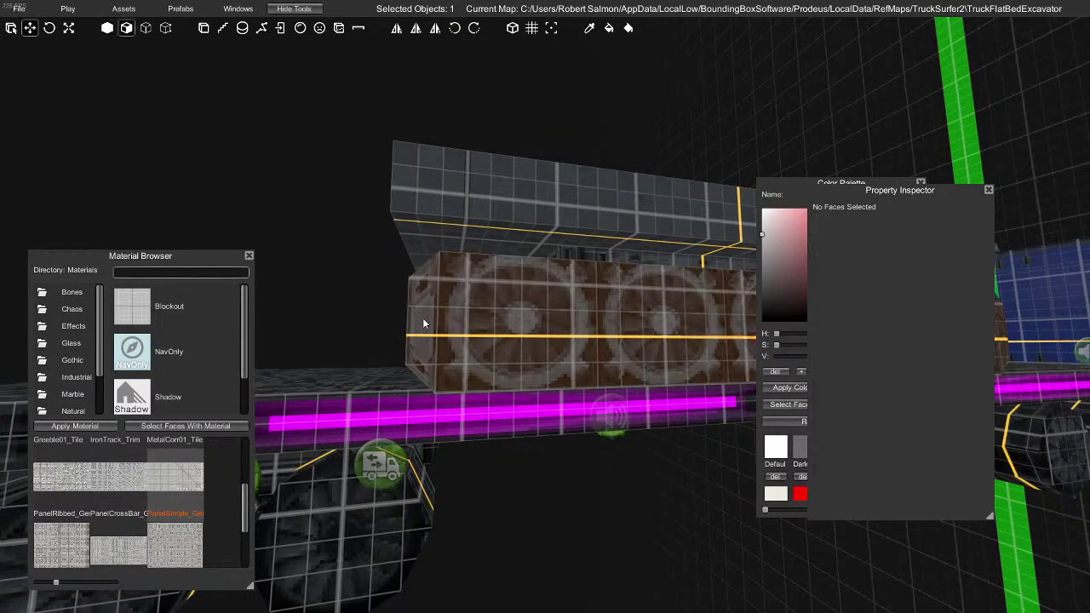
pyautogui.scroll(-3, 96, 511)
pyautogui.click(78, 428)
pyautogui.press('Tab')
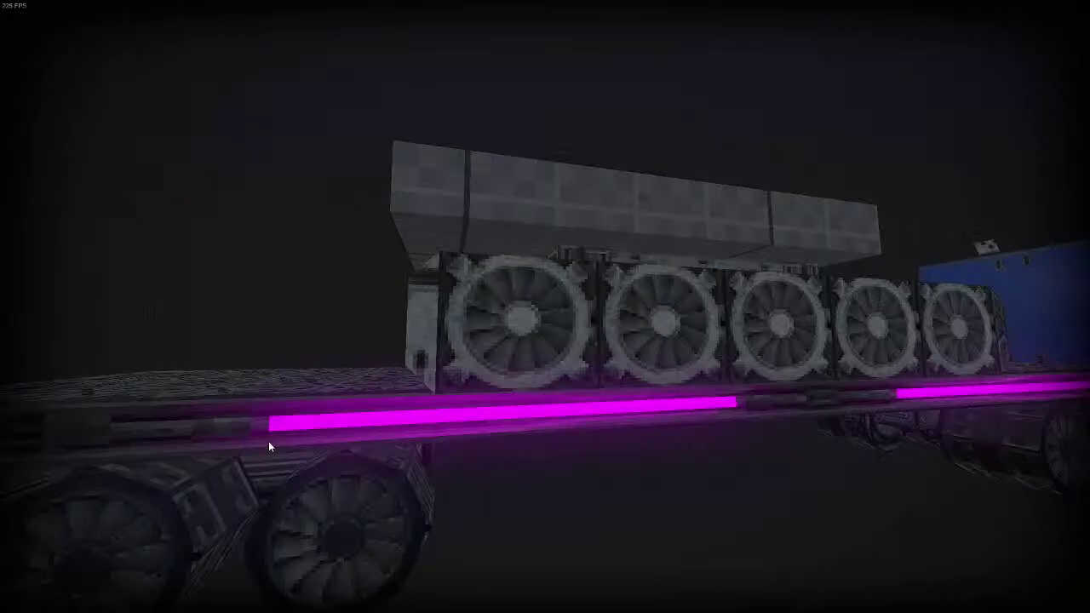
# Apply the IronTrack_Trim material to the narrow face at the track's end and preview it
pyautogui.press('Tab')
pyautogui.click(421, 302)
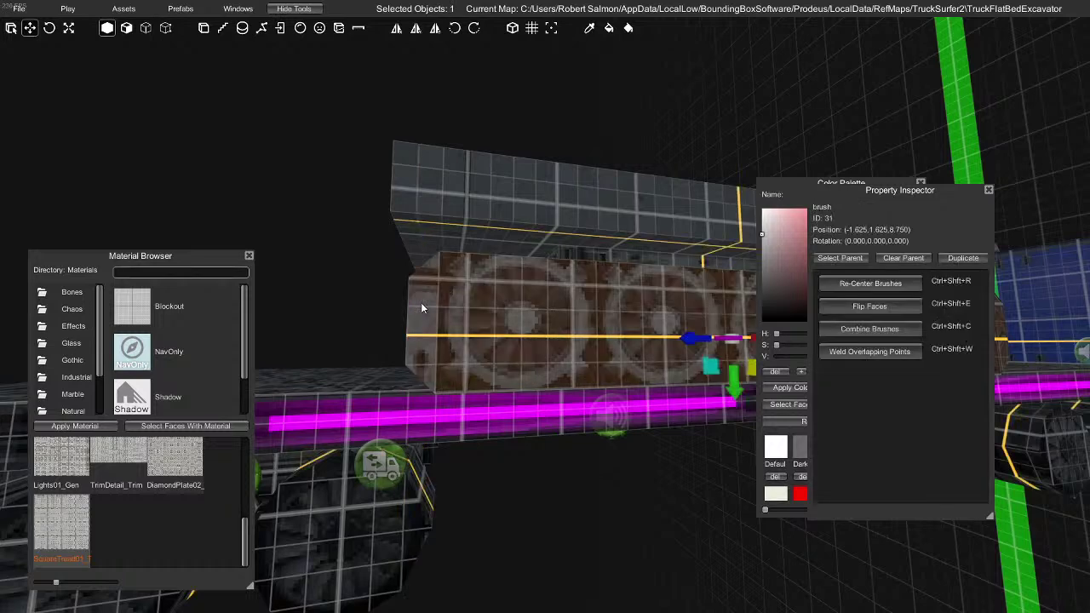
pyautogui.scroll(5, 128, 470)
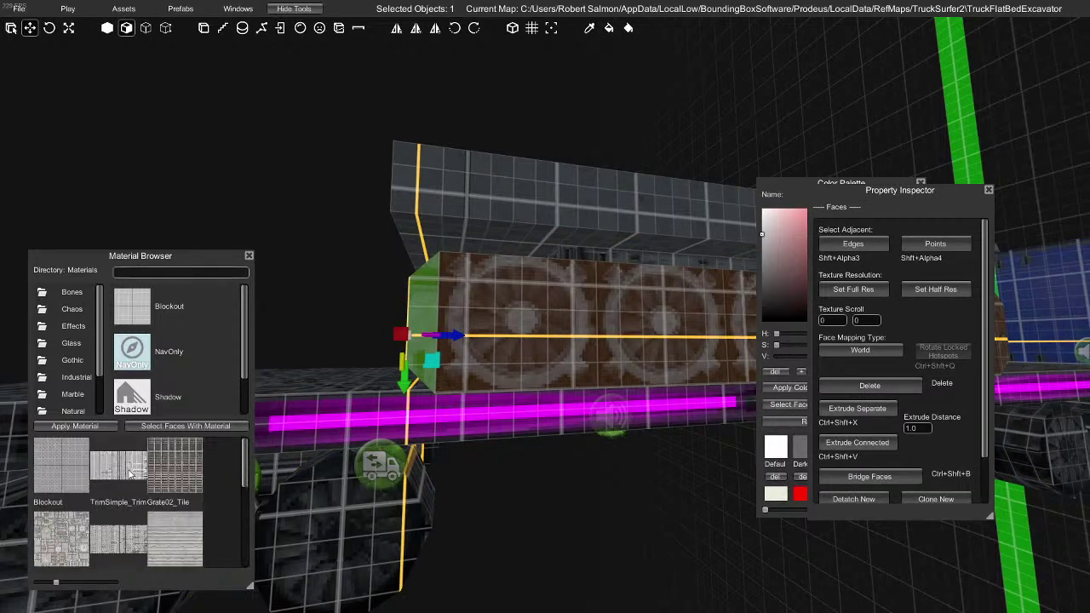
pyautogui.click(120, 444)
pyautogui.click(91, 427)
pyautogui.press('Tab')
pyautogui.moveTo(357, 477); pyautogui.dragTo(538, 513, button='right')
pyautogui.press('a')
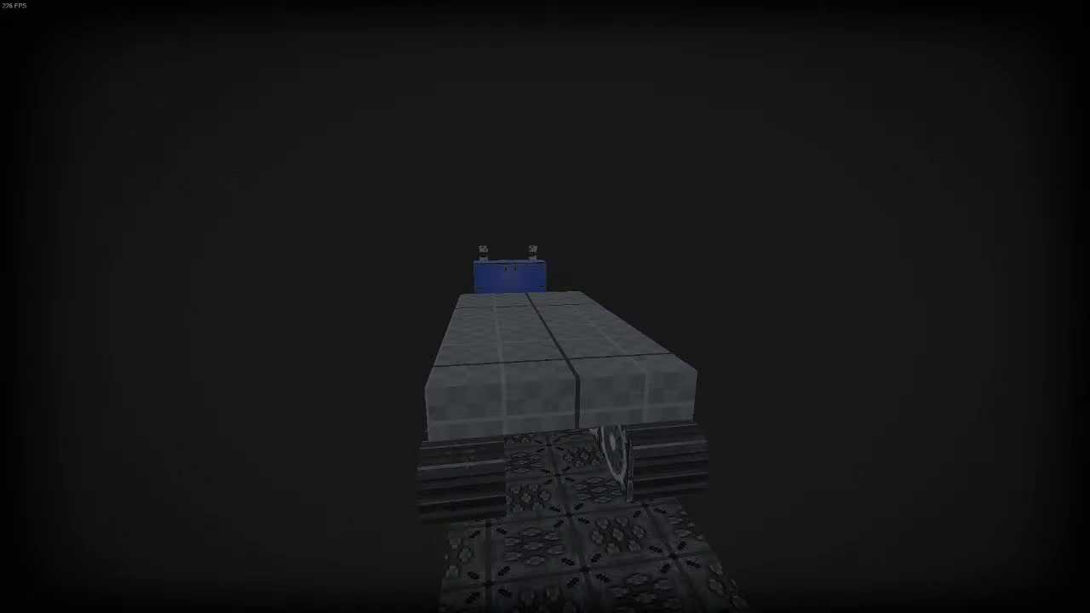
# Add a cube brush over the rear part of the slab and raise it to (-0.5, 5.5, 11)
pyautogui.moveTo(383, 405); pyautogui.dragTo(389, 361, button='right')
pyautogui.scroll(3, 700, 449)
pyautogui.scroll(-4, 693, 447)
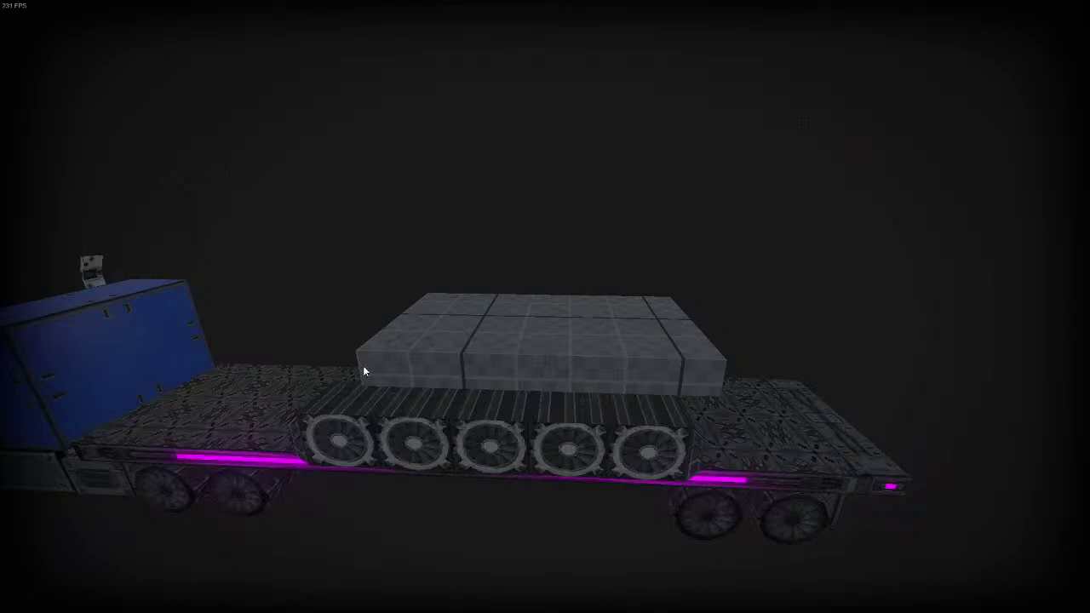
pyautogui.moveTo(458, 379); pyautogui.dragTo(522, 397, button='right')
pyautogui.scroll(4, 528, 394)
pyautogui.scroll(-3, 528, 394)
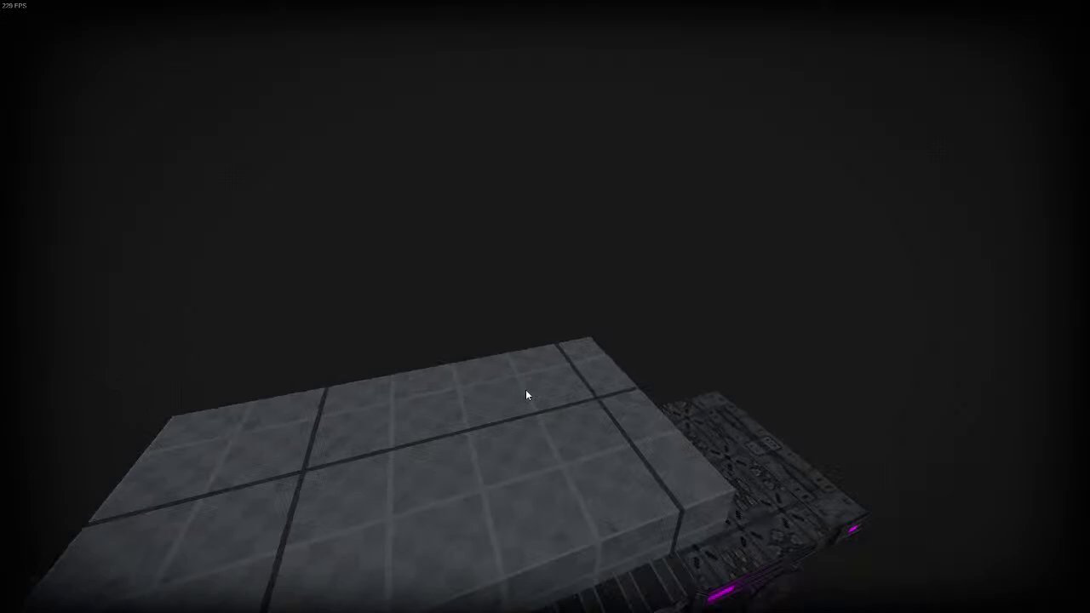
pyautogui.press('g')
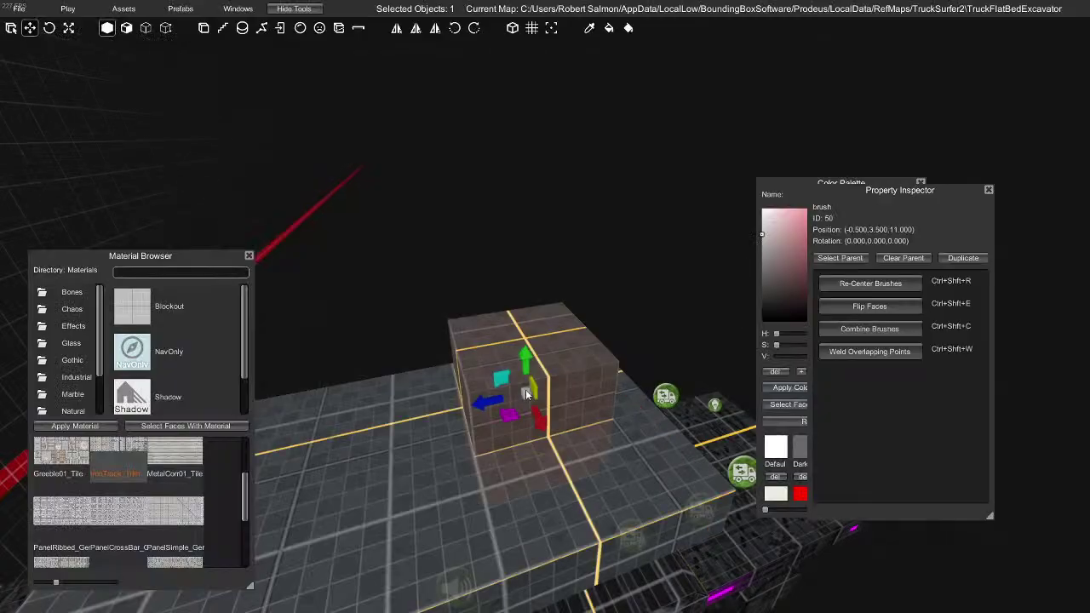
pyautogui.moveTo(526, 395); pyautogui.dragTo(508, 385, button='right')
pyautogui.moveTo(523, 371); pyautogui.dragTo(521, 251)
pyautogui.moveTo(520, 251); pyautogui.dragTo(508, 231, button='right')
pyautogui.press('g')
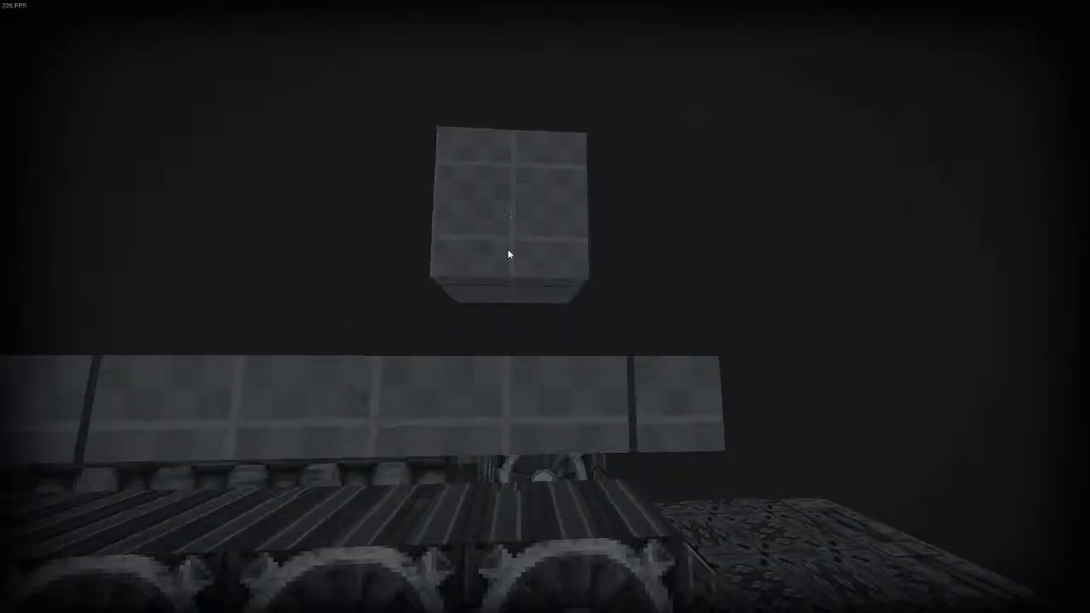
# Delete the cube's underside face and lower the cube onto the slab at (-0.5, 4.5, 11)
pyautogui.press('g')
pyautogui.click(512, 287)
pyautogui.click(513, 290)
pyautogui.press('2')
pyautogui.click(512, 288)
pyautogui.press('Delete')
pyautogui.moveTo(512, 287); pyautogui.dragTo(508, 323, button='right')
pyautogui.press('g')
pyautogui.press('g')
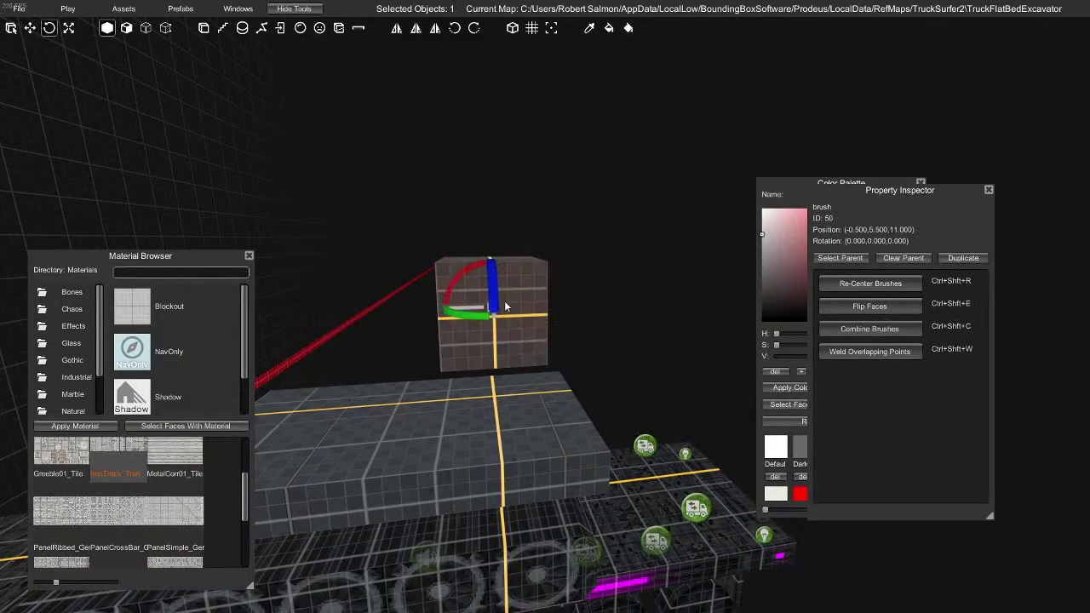
pyautogui.moveTo(551, 296); pyautogui.dragTo(404, 261, button='right')
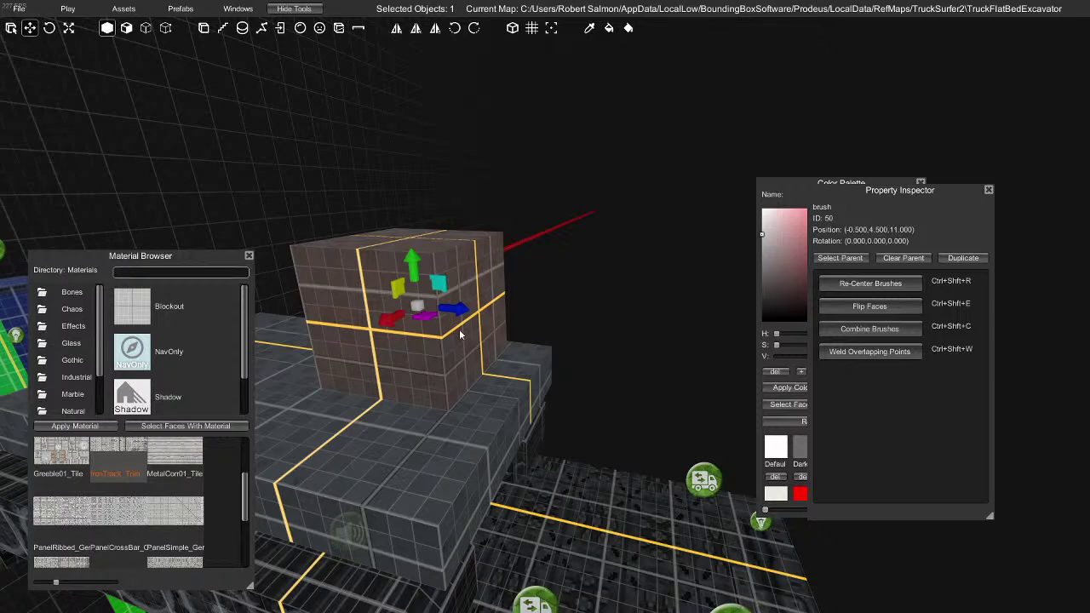
# Widen and lengthen the cube into the rear body block, bringing its centre to (0.25, 4.5, 10.625)
pyautogui.press('r')
pyautogui.moveTo(504, 315); pyautogui.dragTo(534, 316)
pyautogui.moveTo(393, 339)
pyautogui.mouseDown(button='middle')
pyautogui.moveTo(341, 438)
pyautogui.moveTo(469, 459)
pyautogui.moveTo(444, 433)
pyautogui.moveTo(493, 456)
pyautogui.mouseUp(button='middle')
pyautogui.moveTo(486, 450); pyautogui.dragTo(484, 454, button='right')
pyautogui.moveTo(500, 311); pyautogui.dragTo(437, 340)
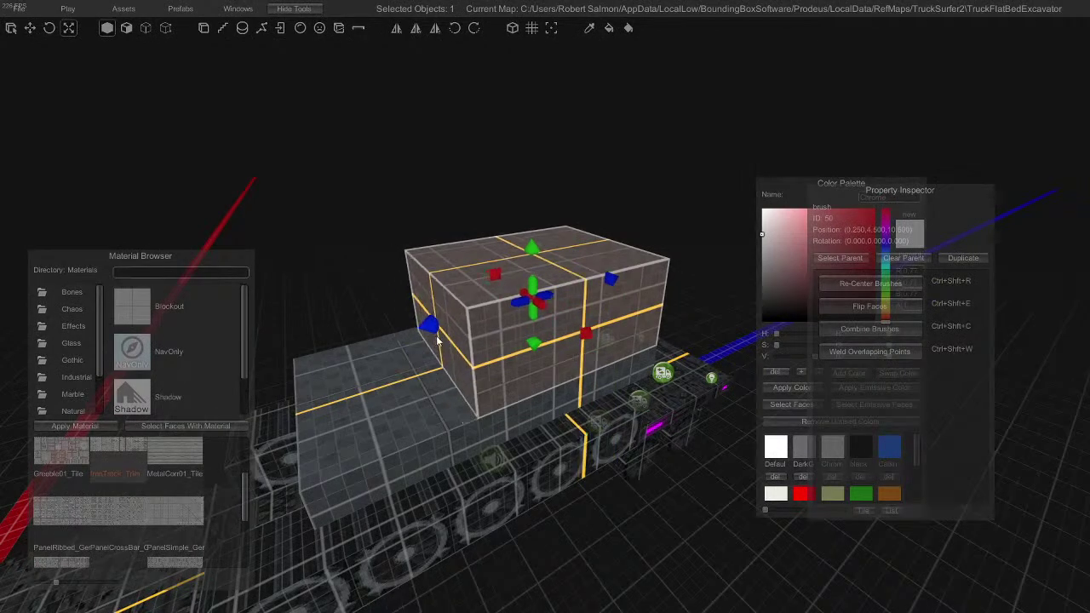
pyautogui.moveTo(414, 405); pyautogui.dragTo(426, 407, button='right')
pyautogui.moveTo(523, 334); pyautogui.dragTo(514, 329)
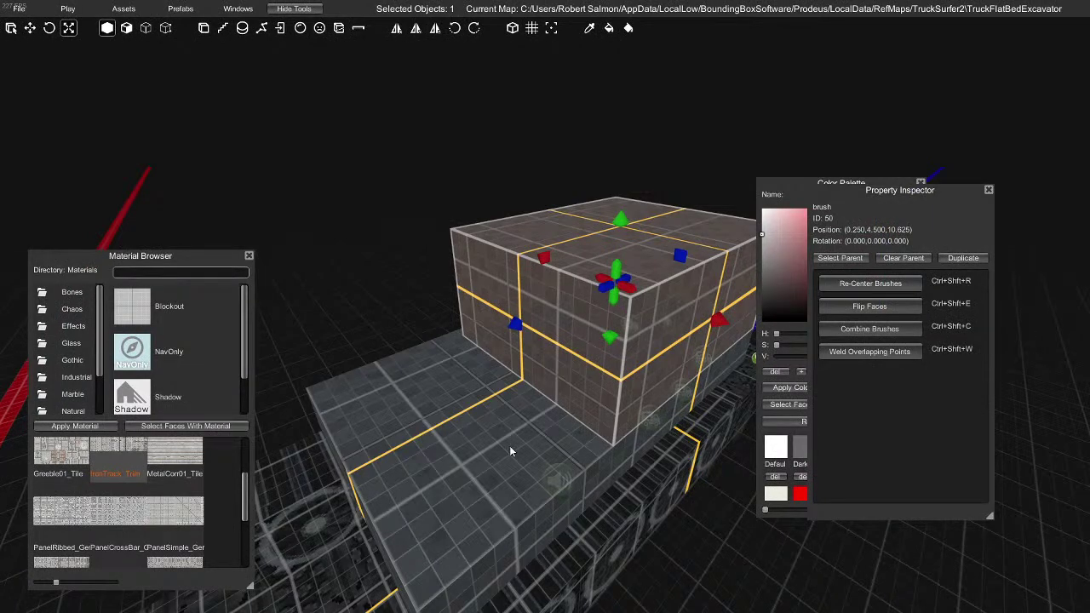
# Add a second cube brush ahead of the rear block and raise it to (1, 5.75, 6.5)
pyautogui.moveTo(496, 437)
pyautogui.mouseDown(button='right')
pyautogui.moveTo(423, 410)
pyautogui.moveTo(516, 453)
pyautogui.mouseUp(button='right')
pyautogui.moveTo(524, 388); pyautogui.dragTo(515, 216)
pyautogui.hotkey('ctrl', 'z')
pyautogui.press('w')
pyautogui.moveTo(513, 425); pyautogui.dragTo(507, 237)
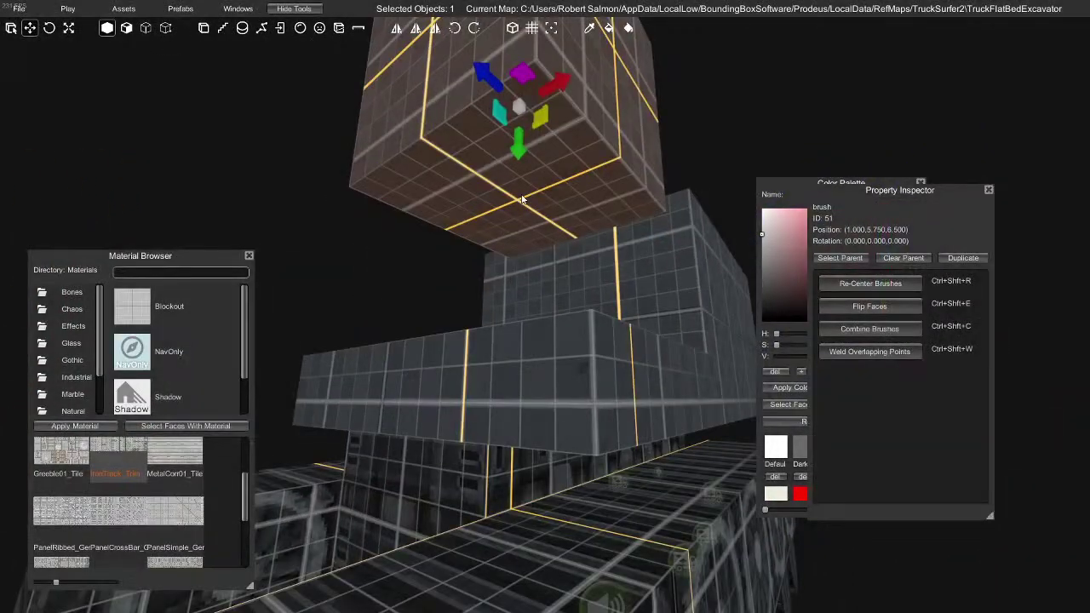
# Seat the second block on the slab and extend it to meet the rear block, centred at (1, 4.5, 7.25)
pyautogui.press('2')
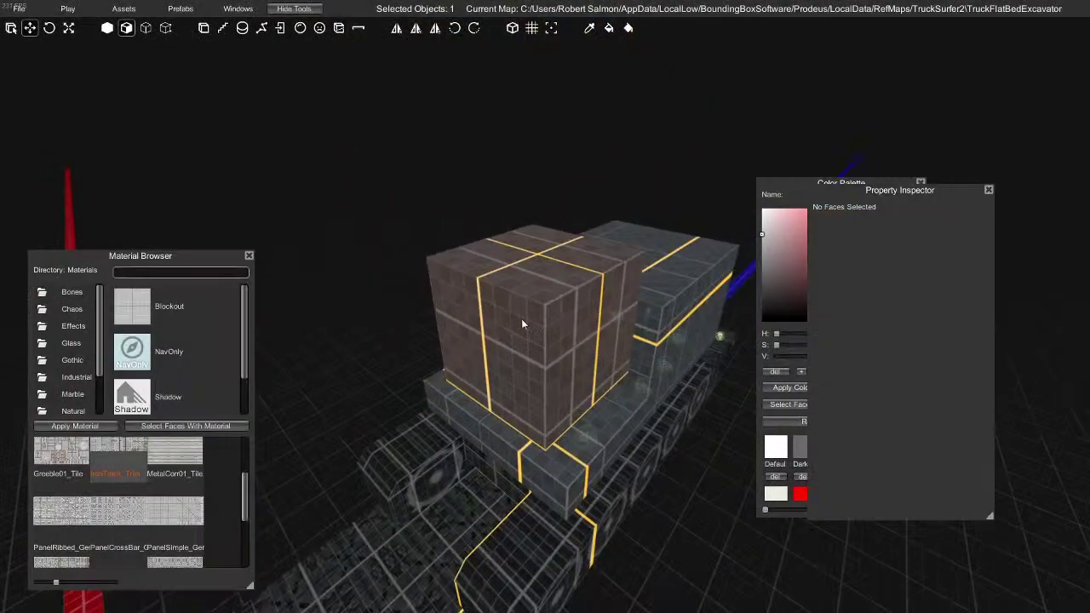
pyautogui.click(519, 385)
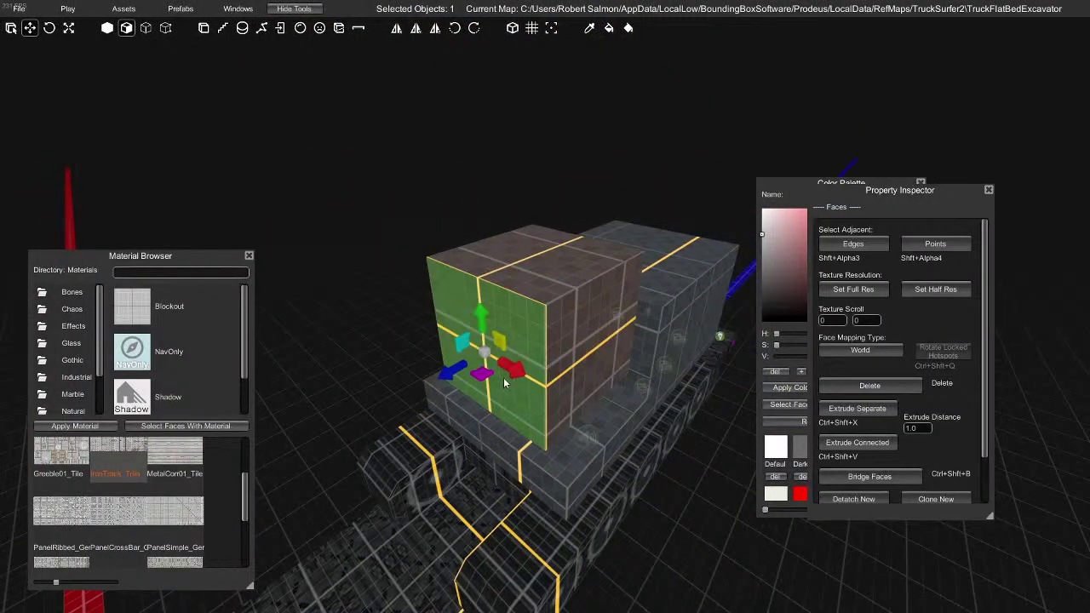
pyautogui.press('1')
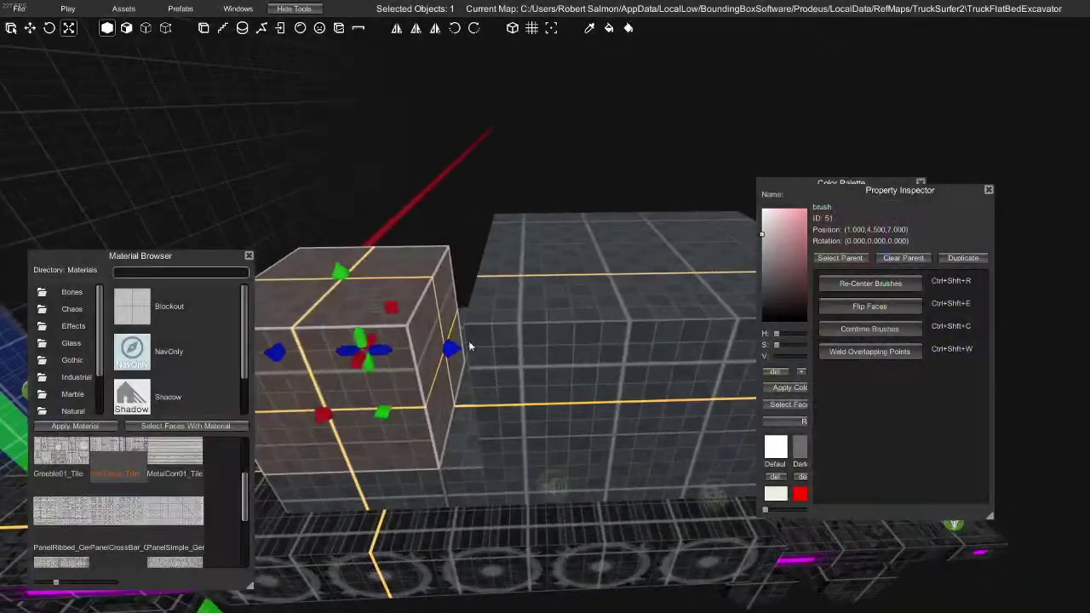
pyautogui.moveTo(473, 372); pyautogui.dragTo(449, 379, button='right')
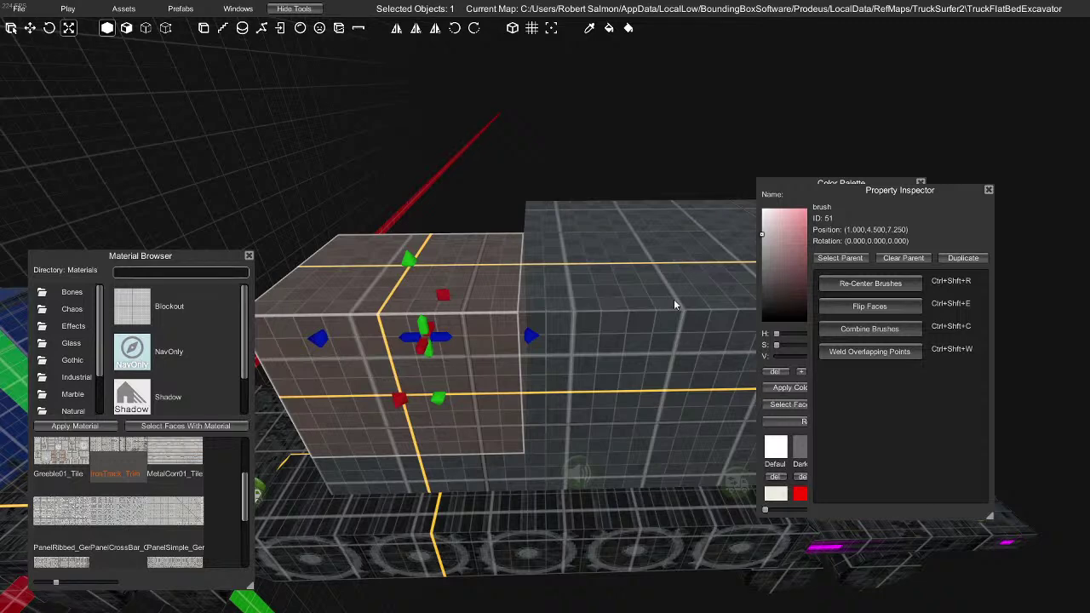
# Raise the top of the front block to form a tall cab, bringing its centre height to 5.25
pyautogui.moveTo(408, 260); pyautogui.dragTo(393, 156)
pyautogui.moveTo(392, 156)
pyautogui.mouseDown(button='right')
pyautogui.moveTo(516, 281)
pyautogui.moveTo(550, 288)
pyautogui.moveTo(499, 367)
pyautogui.moveTo(566, 349)
pyautogui.moveTo(455, 327)
pyautogui.moveTo(439, 358)
pyautogui.moveTo(475, 345)
pyautogui.moveTo(583, 347)
pyautogui.moveTo(477, 354)
pyautogui.mouseUp(button='right')
pyautogui.press('g')
pyautogui.press('g')
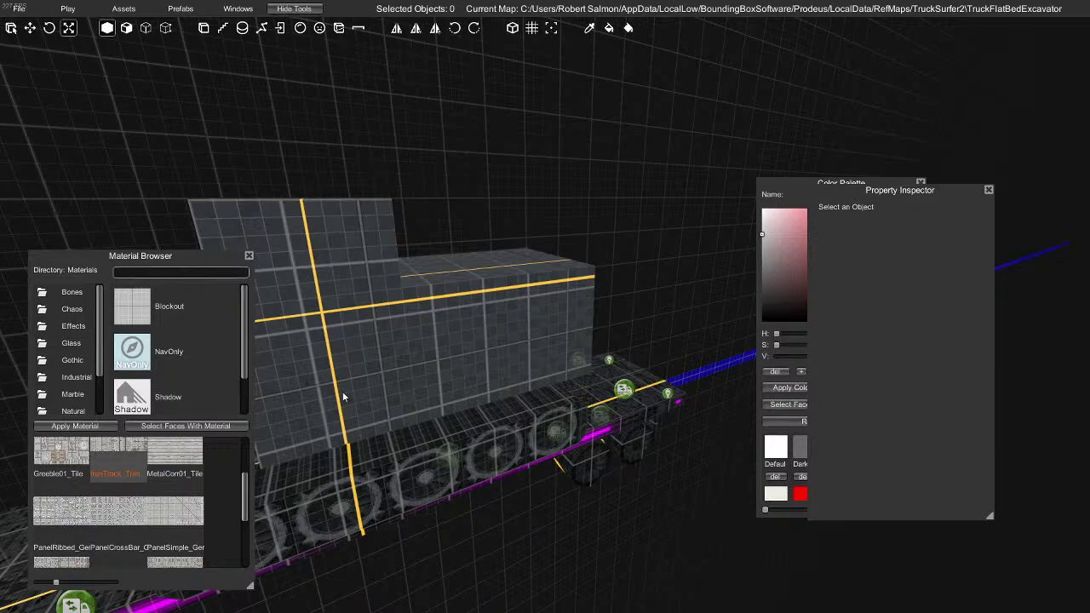
# Cut an edge across the rear block's end face and pull its top edge inward to slope the upper rear
pyautogui.moveTo(448, 393); pyautogui.dragTo(492, 390, button='right')
pyautogui.click(489, 392)
pyautogui.press('3')
pyautogui.click(450, 384)
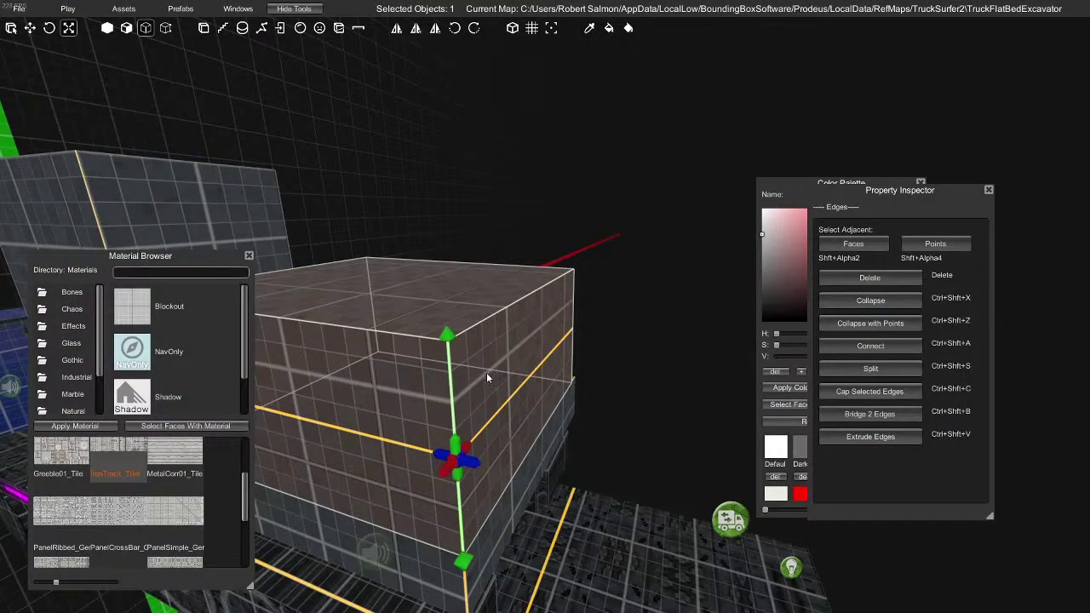
pyautogui.moveTo(456, 391); pyautogui.dragTo(572, 305)
pyautogui.press('2')
pyautogui.press('Escape')
pyautogui.click(511, 303)
pyautogui.press('3')
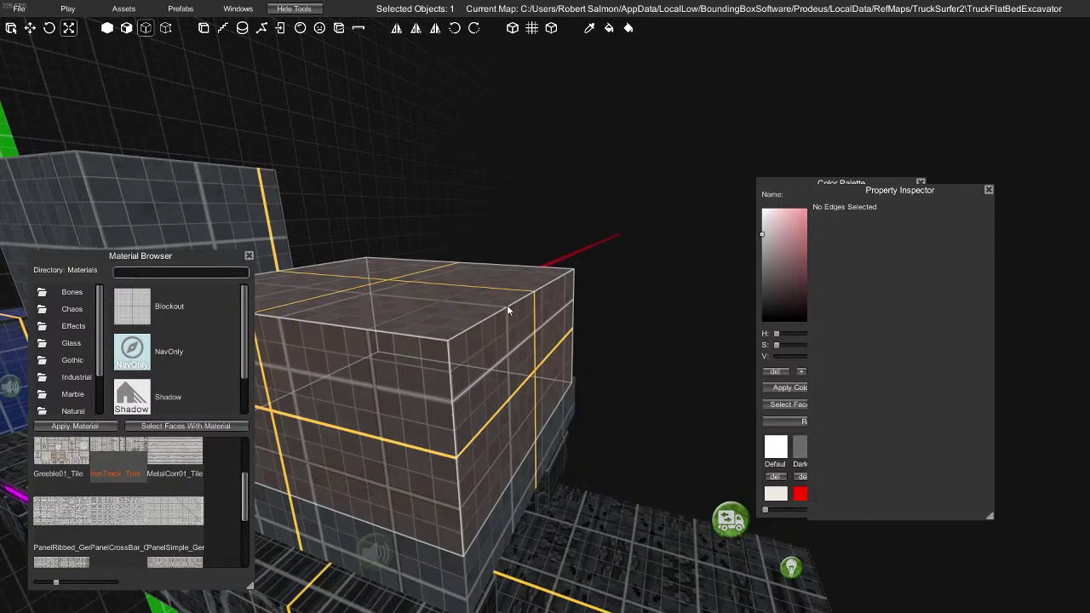
pyautogui.click(507, 306)
pyautogui.moveTo(579, 296); pyautogui.dragTo(540, 283)
# Examine the proportions of the tall cab and the sloped rear block with the editor overlays hidden
pyautogui.moveTo(540, 282); pyautogui.dragTo(530, 366, button='right')
pyautogui.press('s')
pyautogui.press('w')
pyautogui.press('g')
pyautogui.press('a')
pyautogui.press('a')
pyautogui.press('w')
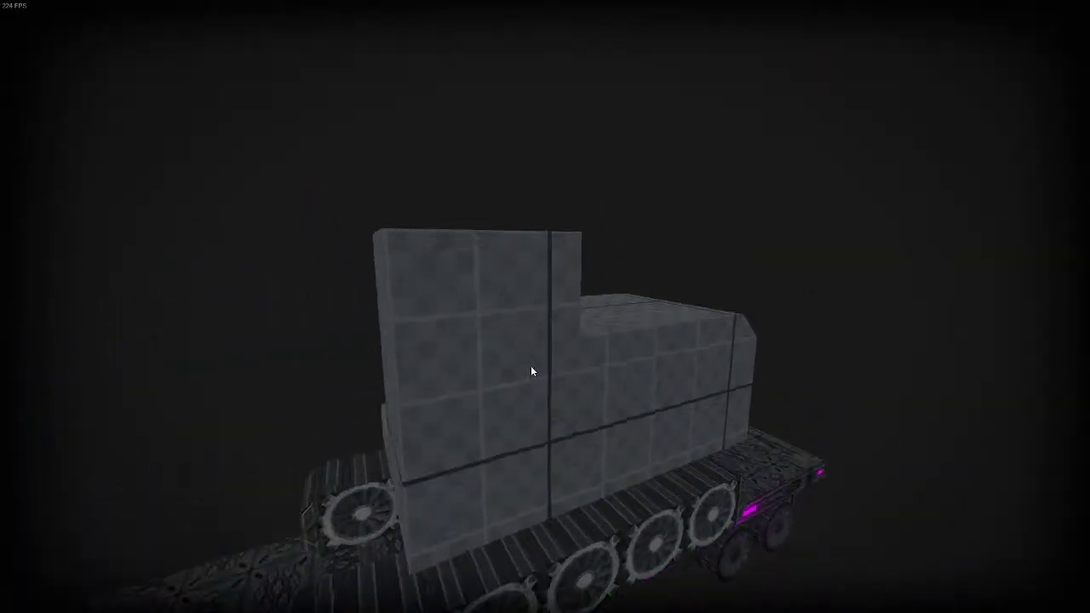
pyautogui.moveTo(458, 323); pyautogui.dragTo(504, 358, button='right')
pyautogui.press('a')
pyautogui.press('g')
# Cut a horizontal edge across the tall cab block's front face near its top
pyautogui.click(503, 353)
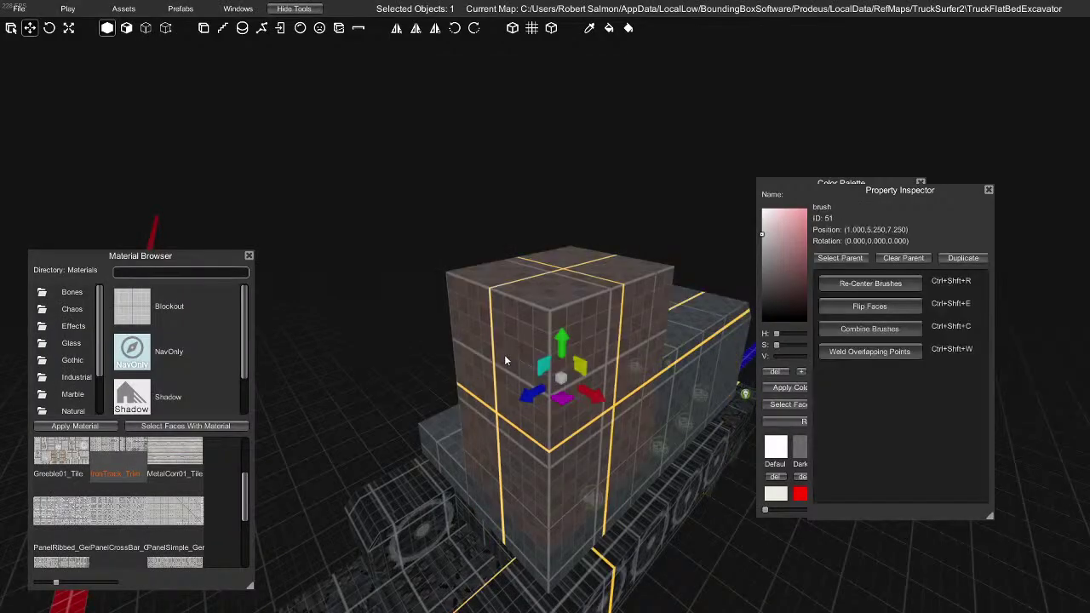
pyautogui.press('3')
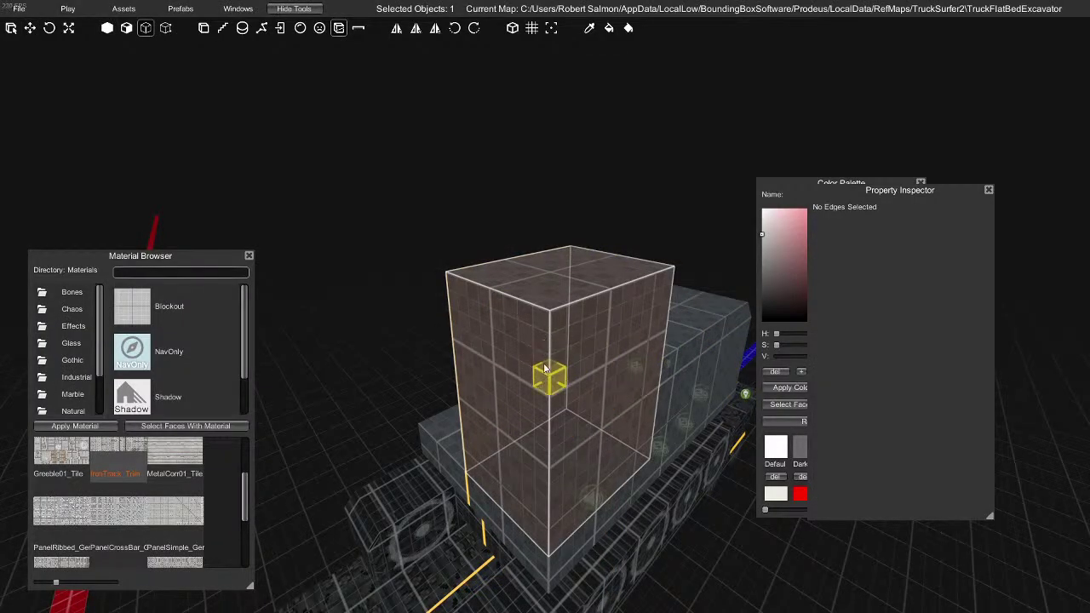
pyautogui.click(476, 338)
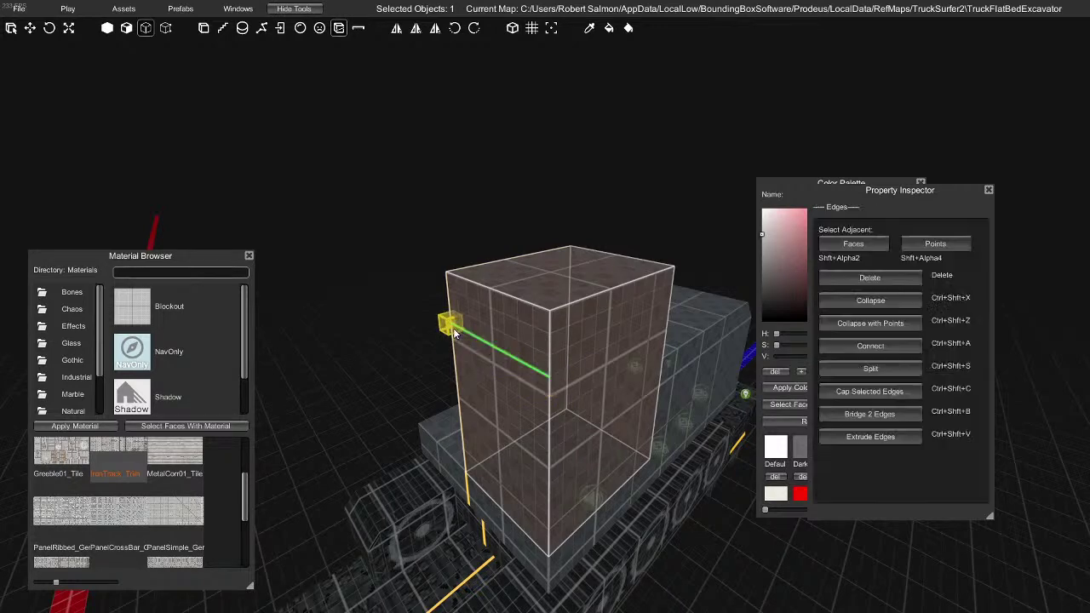
pyautogui.press('Escape')
# Move the cab block's top front edge back to slope its upper front face
pyautogui.click(550, 340)
pyautogui.click(510, 296)
pyautogui.moveTo(451, 298); pyautogui.dragTo(493, 284)
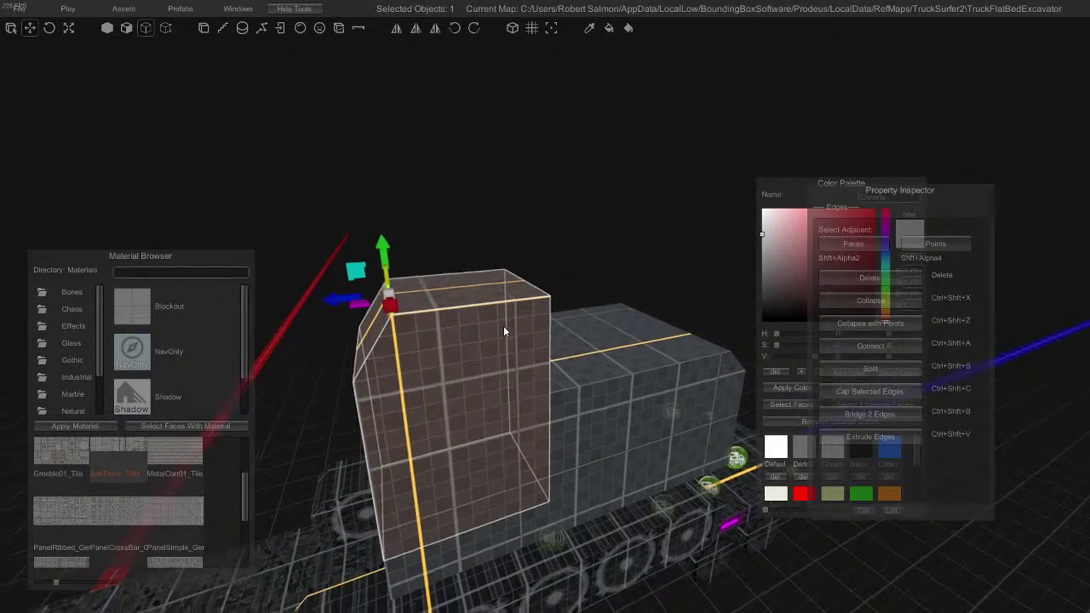
pyautogui.moveTo(503, 325)
pyautogui.mouseDown(button='right')
pyautogui.moveTo(472, 324)
pyautogui.moveTo(505, 322)
pyautogui.mouseUp(button='right')
pyautogui.click(505, 322)
pyautogui.moveTo(466, 325); pyautogui.dragTo(482, 322)
pyautogui.click(559, 259)
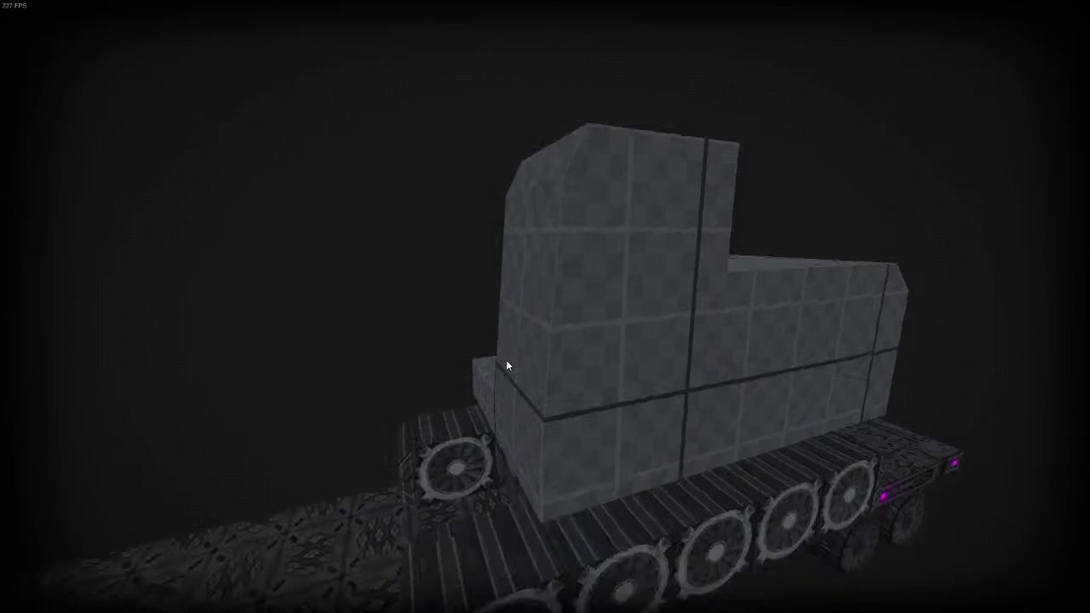
# Widen the rear block until its side is flush with the slab's edge and preview the body
pyautogui.moveTo(506, 360); pyautogui.dragTo(510, 258, button='middle')
pyautogui.scroll(-2, 483, 349)
pyautogui.scroll(-2, 519, 384)
pyautogui.scroll(3, 505, 394)
pyautogui.scroll(-3, 480, 416)
pyautogui.press('Tab')
pyautogui.click(474, 262)
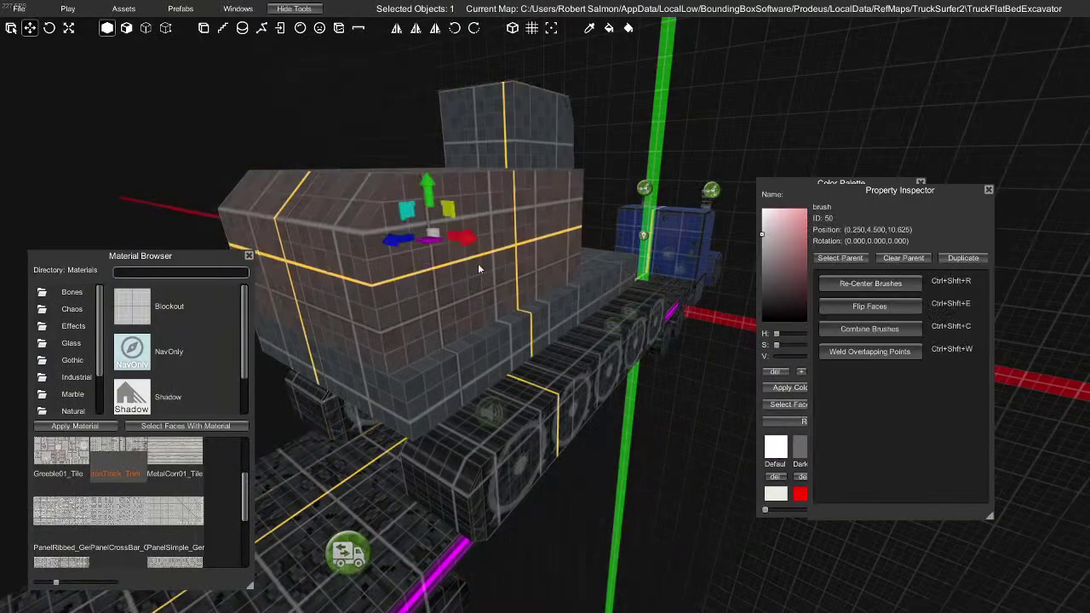
pyautogui.press('r')
pyautogui.moveTo(499, 245); pyautogui.dragTo(530, 249)
pyautogui.press('Tab')
pyautogui.moveTo(592, 300); pyautogui.dragTo(531, 267, button='middle')
pyautogui.press('e')
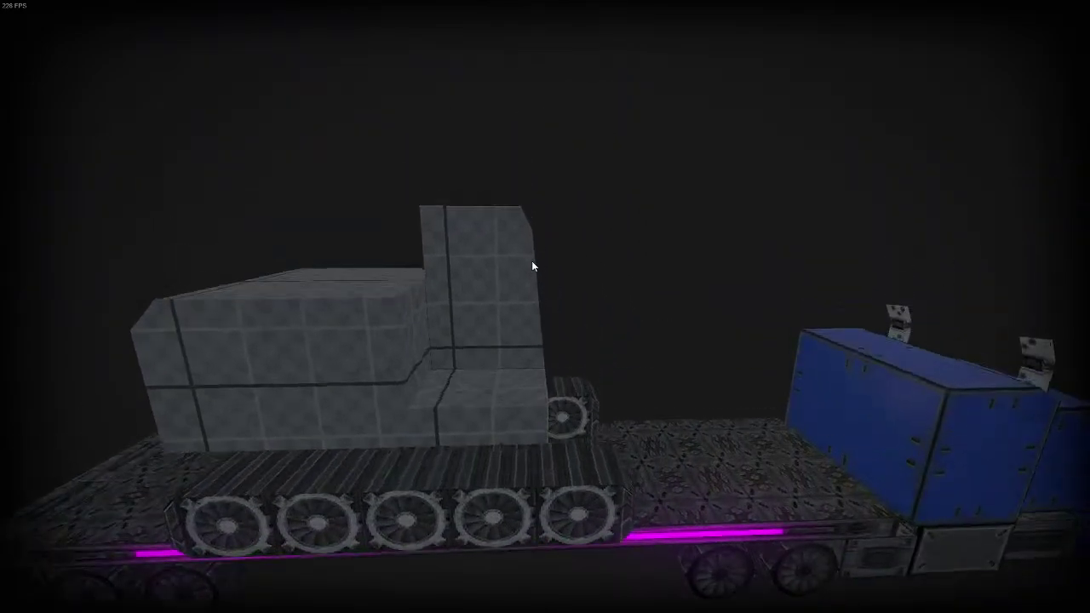
# Add a cube brush ahead of the cab block and lower it to (0, 3.5, 5.5)
pyautogui.press('w')
pyautogui.press('Tab')
pyautogui.press('b')
pyautogui.press('w')
pyautogui.moveTo(554, 334); pyautogui.dragTo(553, 431)
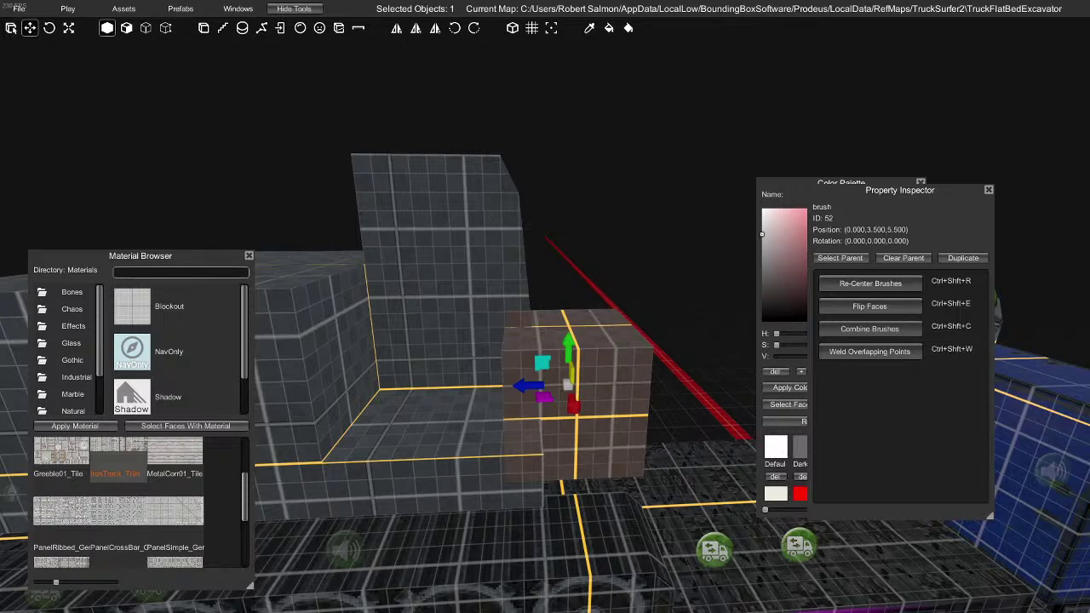
# Reposition and adjust the new cube at the front end of the slab
pyautogui.moveTo(566, 349)
pyautogui.mouseDown()
pyautogui.moveTo(564, 255)
pyautogui.moveTo(518, 277)
pyautogui.moveTo(525, 334)
pyautogui.mouseUp()
pyautogui.moveTo(521, 392)
pyautogui.mouseDown()
pyautogui.moveTo(527, 340)
pyautogui.moveTo(421, 384)
pyautogui.mouseUp()
pyautogui.moveTo(529, 306); pyautogui.dragTo(486, 368)
pyautogui.press('w')
pyautogui.moveTo(540, 399)
pyautogui.keyDown('alt'); pyautogui.mouseDown()
pyautogui.moveTo(515, 331)
pyautogui.moveTo(445, 331)
pyautogui.moveTo(451, 424)
pyautogui.moveTo(684, 378)
pyautogui.mouseUp(); pyautogui.keyUp('alt')
pyautogui.press('r')
pyautogui.press('e')
pyautogui.moveTo(622, 355)
pyautogui.mouseDown()
pyautogui.moveTo(557, 342)
pyautogui.moveTo(545, 360)
pyautogui.moveTo(564, 363)
pyautogui.moveTo(579, 346)
pyautogui.moveTo(551, 319)
pyautogui.moveTo(506, 370)
pyautogui.moveTo(502, 324)
pyautogui.moveTo(445, 322)
pyautogui.moveTo(553, 315)
pyautogui.mouseUp()
pyautogui.press('w')
# Place an eight-sided cylinder of 1.5 × 1.25 × 1.25 on top of the rear block
pyautogui.moveTo(465, 448); pyautogui.dragTo(460, 520, button='right')
pyautogui.click(243, 28)
pyautogui.moveTo(477, 387)
pyautogui.mouseDown()
pyautogui.moveTo(515, 425)
pyautogui.moveTo(571, 421)
pyautogui.moveTo(571, 359)
pyautogui.mouseUp()
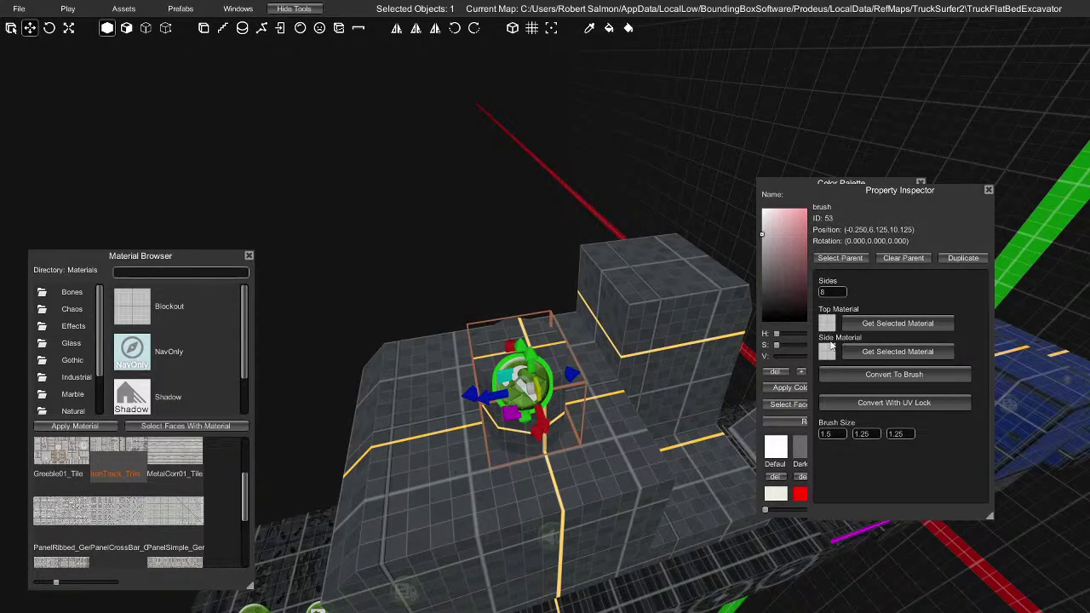
# Assign the IronTrack_Trim material to the cylinder and convert it to a brush
pyautogui.click(891, 358)
pyautogui.click(885, 330)
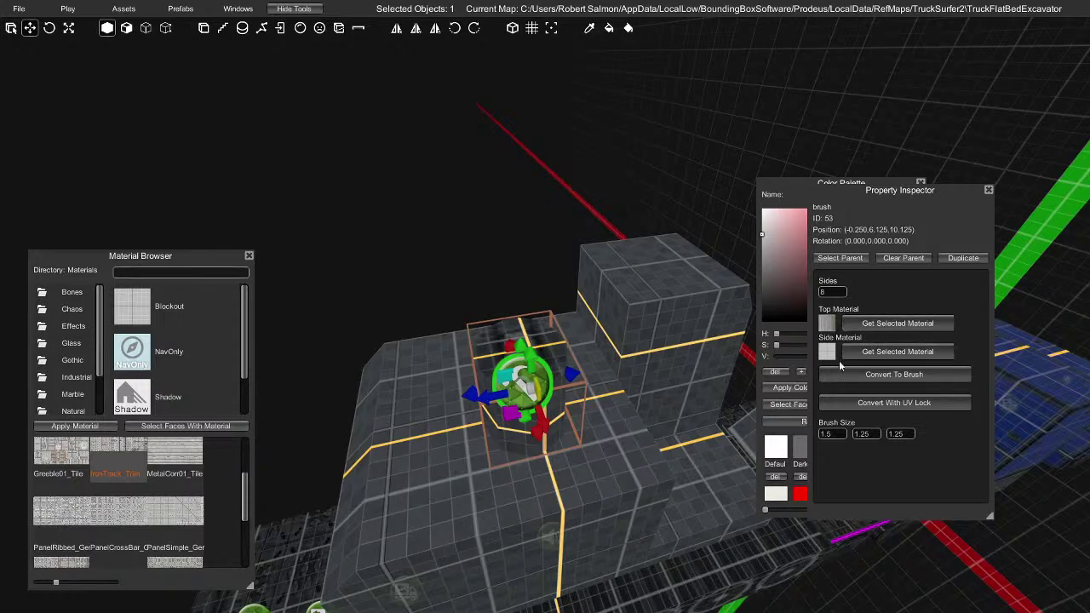
pyautogui.click(885, 374)
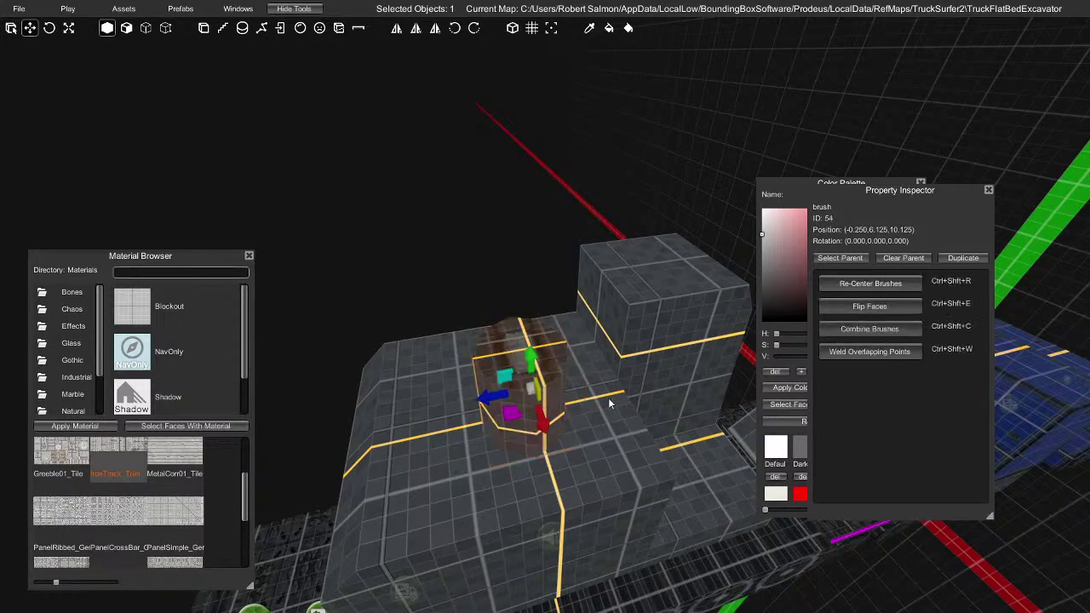
# Delete the converted cylinder brush from the top of the rear block
pyautogui.press('e')
pyautogui.moveTo(576, 394); pyautogui.dragTo(581, 485, button='right')
pyautogui.hotkey('ctrl', 'z')
pyautogui.press('Delete')
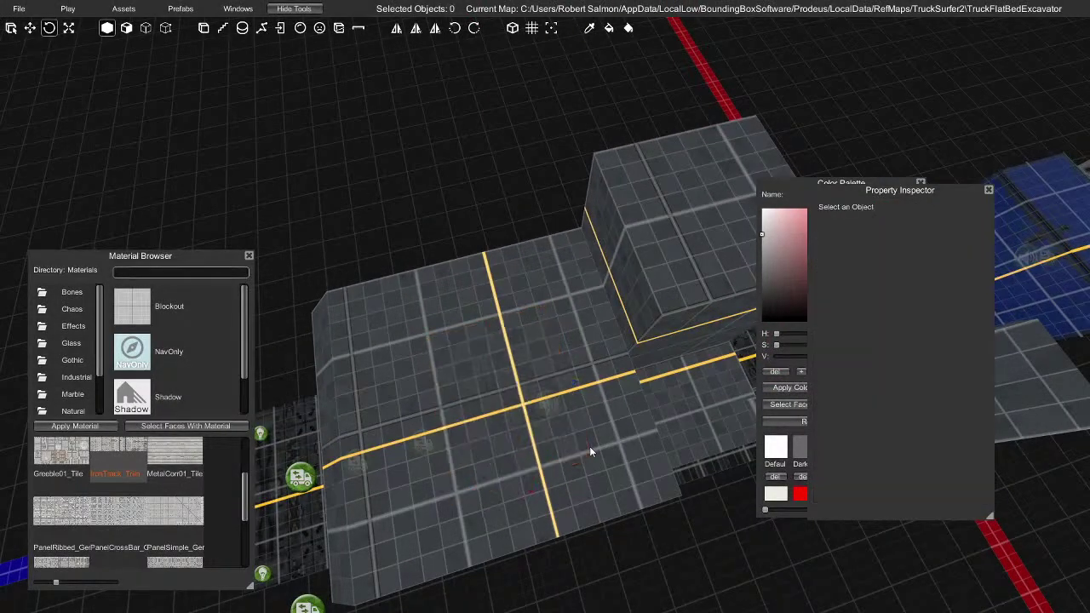
# Place an eight-sided 1.5 × 1.5 × 1.5 cylinder on top of the rear block and rotate it 90° about Z
pyautogui.click(242, 28)
pyautogui.moveTo(464, 340); pyautogui.dragTo(600, 425)
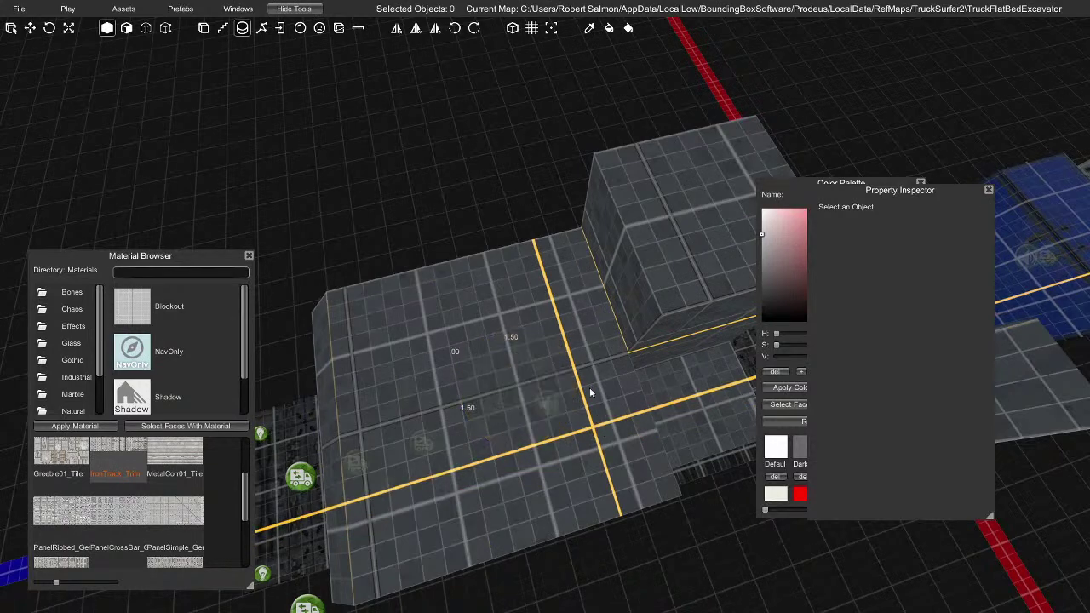
pyautogui.scroll(-4, 578, 477)
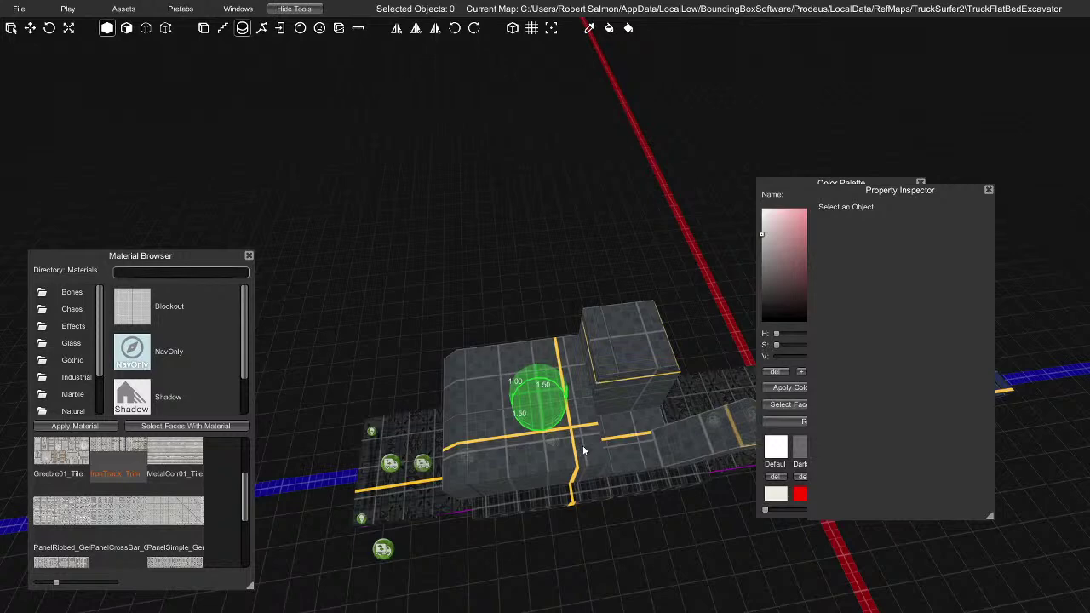
pyautogui.click(584, 447)
pyautogui.keyDown('alt'); pyautogui.moveTo(591, 436); pyautogui.dragTo(589, 374); pyautogui.keyUp('alt')
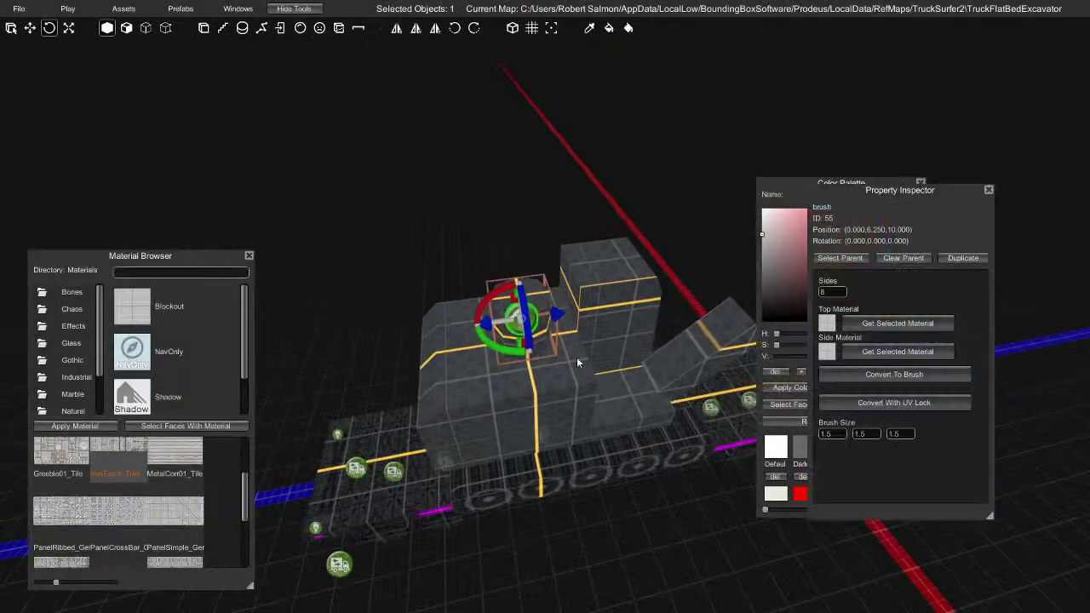
pyautogui.moveTo(526, 305); pyautogui.dragTo(530, 336)
pyautogui.press('w')
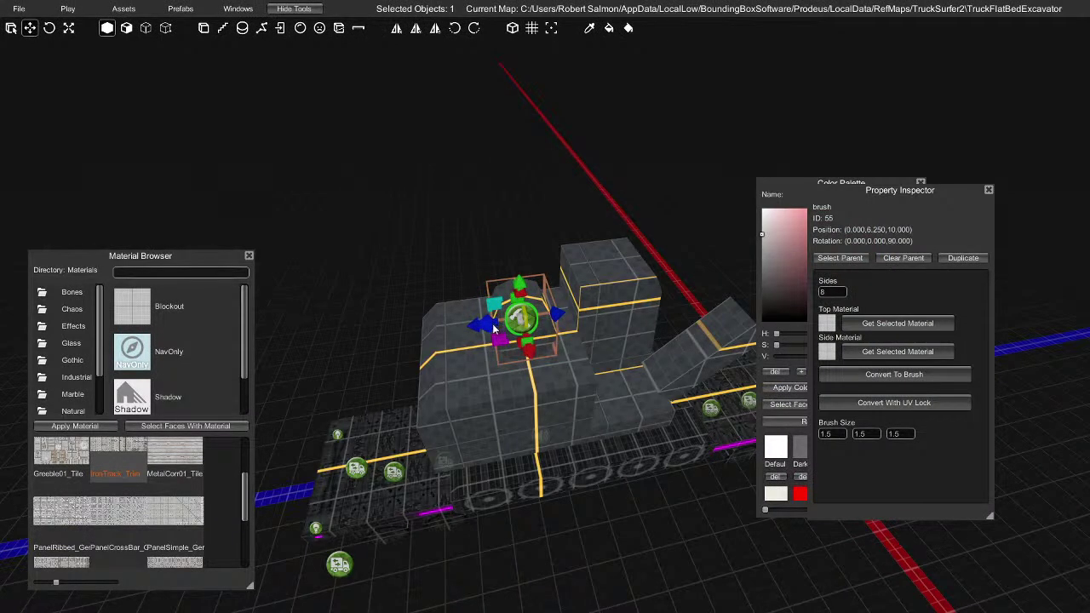
# Convert the cylinder to a brush and move it to (-0.75, 4, 7.25) at the base of the slanted arm
pyautogui.click(894, 374)
pyautogui.moveTo(499, 326); pyautogui.dragTo(590, 318)
pyautogui.moveTo(524, 344)
pyautogui.mouseDown(button='right')
pyautogui.moveTo(509, 336)
pyautogui.moveTo(545, 338)
pyautogui.moveTo(564, 300)
pyautogui.moveTo(553, 284)
pyautogui.moveTo(504, 311)
pyautogui.moveTo(527, 311)
pyautogui.moveTo(531, 388)
pyautogui.mouseUp(button='right')
pyautogui.moveTo(531, 388); pyautogui.dragTo(530, 403)
pyautogui.moveTo(540, 423); pyautogui.dragTo(537, 425, button='right')
pyautogui.moveTo(541, 469); pyautogui.dragTo(568, 503)
pyautogui.moveTo(539, 415)
pyautogui.mouseDown()
pyautogui.moveTo(539, 367)
pyautogui.moveTo(538, 395)
pyautogui.mouseUp()
pyautogui.moveTo(538, 396)
pyautogui.mouseDown(button='right')
pyautogui.moveTo(593, 402)
pyautogui.moveTo(541, 286)
pyautogui.mouseUp(button='right')
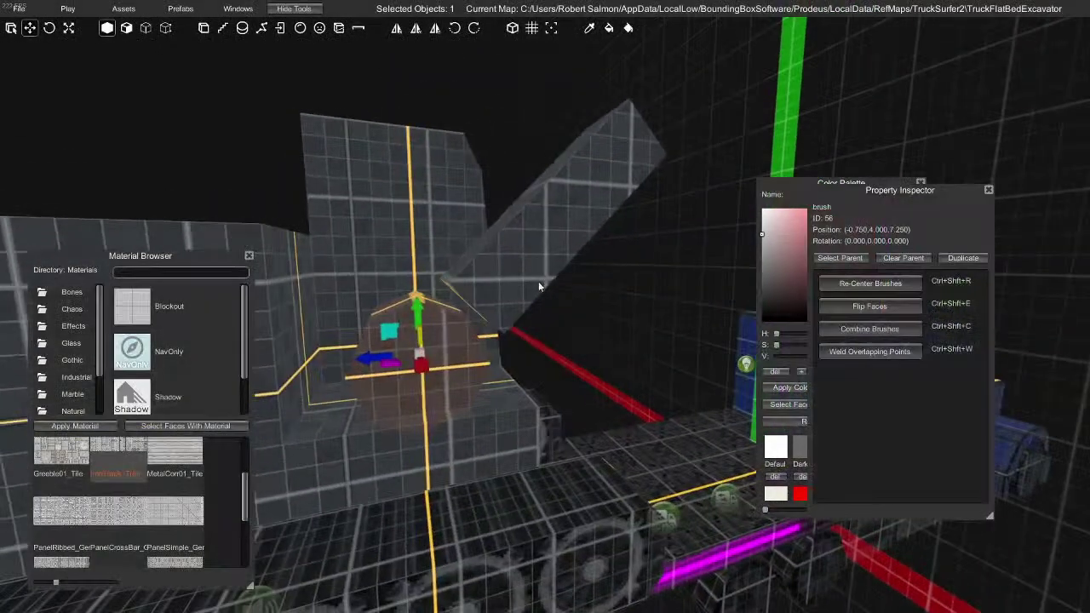
# Lower the slanted arm block and shift it sideways to (-0.75, 5.427, 6), in line with the cylinder
pyautogui.click(536, 309)
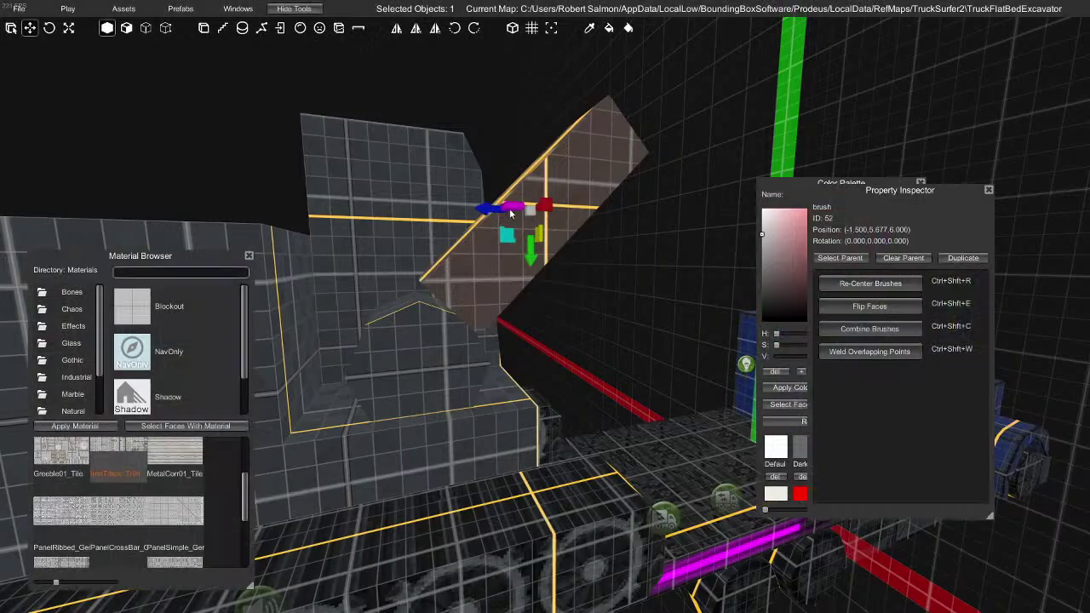
pyautogui.moveTo(550, 255); pyautogui.dragTo(530, 299)
pyautogui.moveTo(531, 299)
pyautogui.mouseDown(button='right')
pyautogui.moveTo(525, 393)
pyautogui.moveTo(651, 419)
pyautogui.moveTo(654, 410)
pyautogui.mouseUp(button='right')
pyautogui.moveTo(612, 203); pyautogui.dragTo(563, 192)
pyautogui.moveTo(543, 182); pyautogui.dragTo(477, 358, button='right')
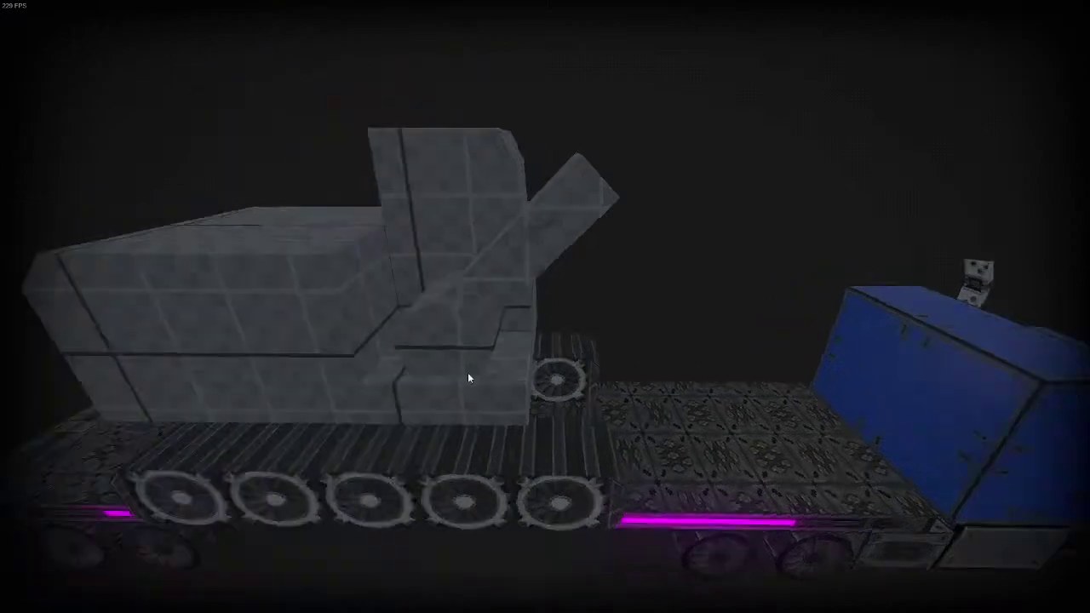
# Examine the excavator load and the truck from several angles, both in preview and in the editor view
pyautogui.moveTo(467, 373); pyautogui.dragTo(400, 370, button='right')
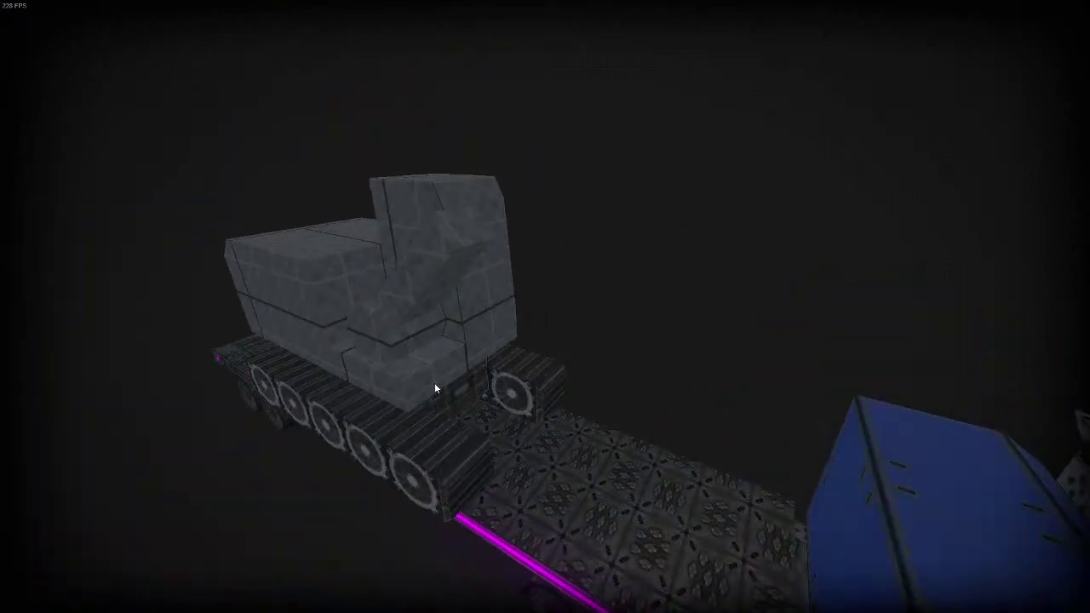
pyautogui.moveTo(466, 371); pyautogui.dragTo(555, 347, button='right')
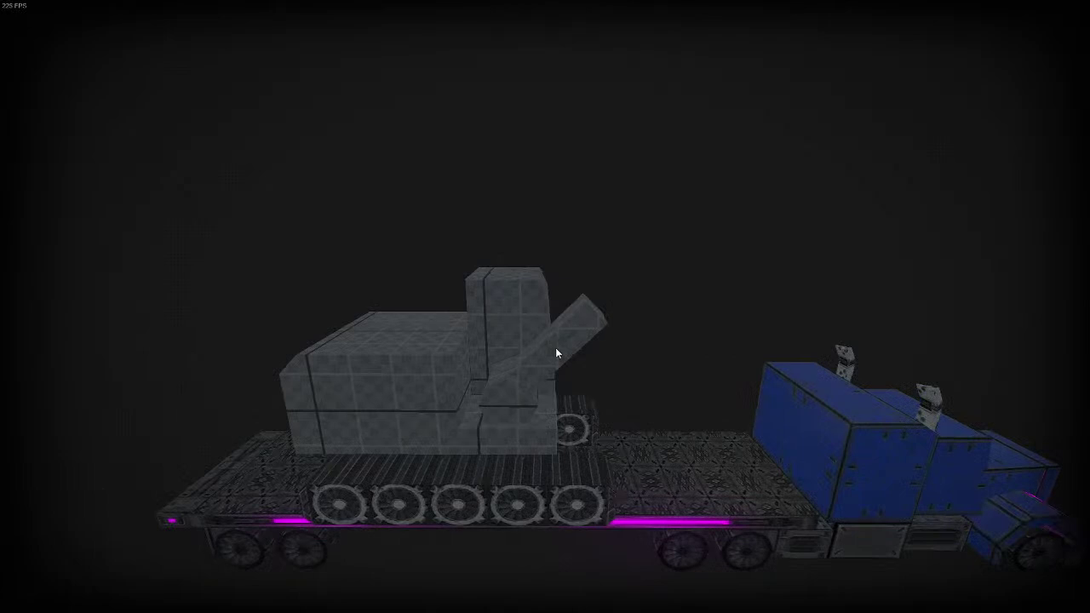
pyautogui.press('Escape')
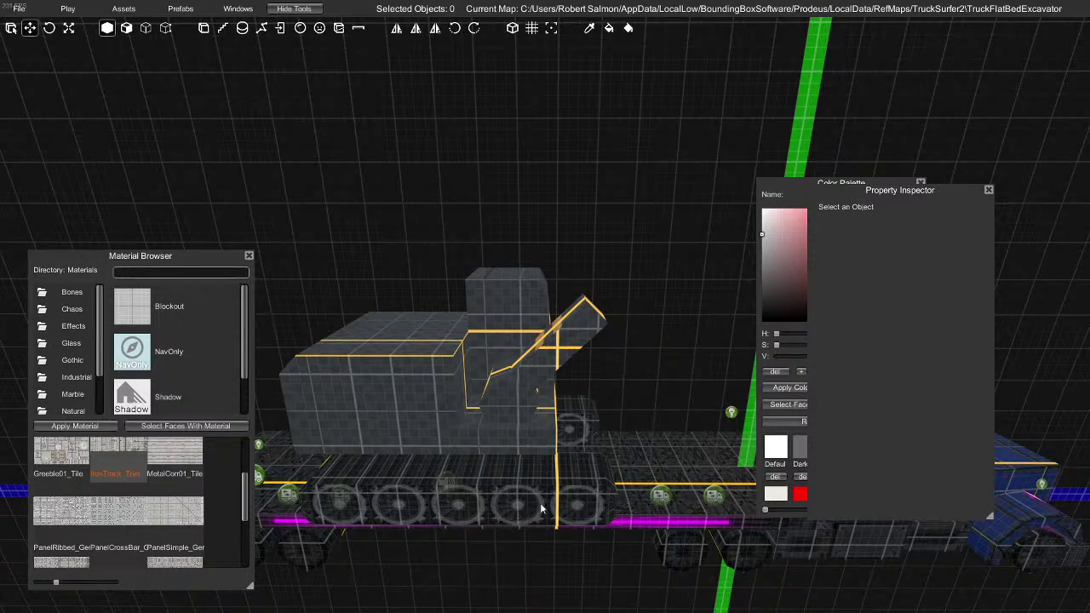
pyautogui.moveTo(536, 517); pyautogui.dragTo(608, 515, button='right')
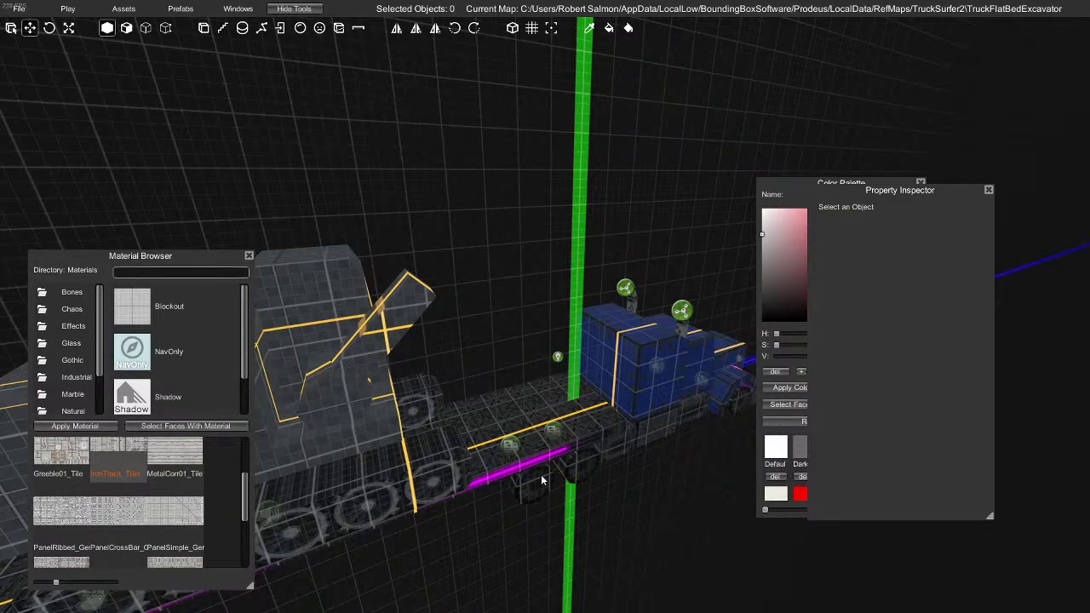
pyautogui.moveTo(542, 481); pyautogui.dragTo(390, 445, button='right')
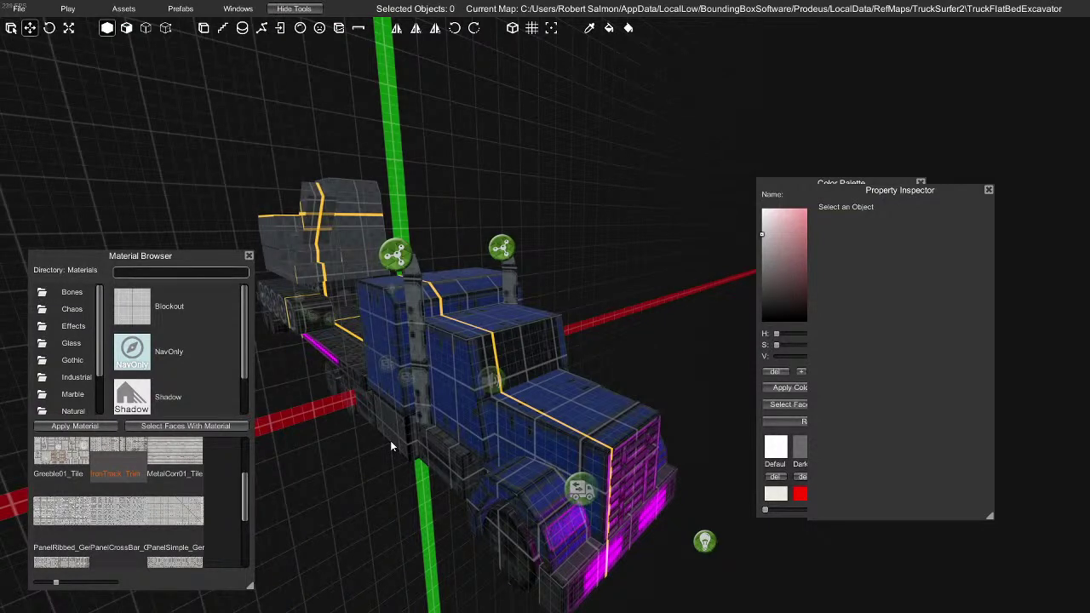
pyautogui.moveTo(387, 439); pyautogui.dragTo(418, 418, button='right')
# Shorten the body by moving the rear block's back and sloped end faces forward, along with the slab's rear face
pyautogui.click(417, 418)
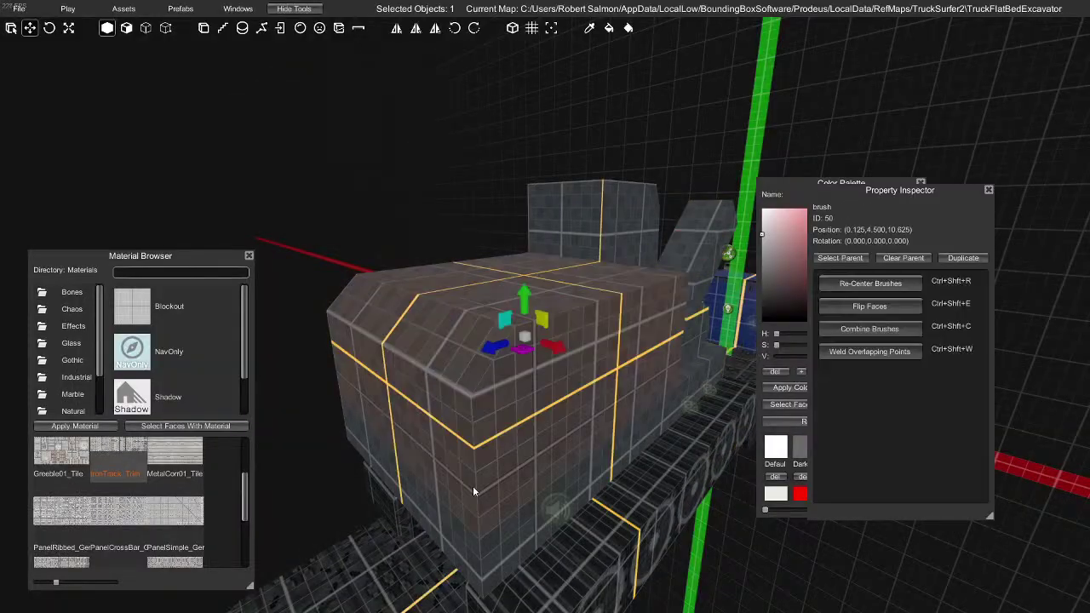
pyautogui.moveTo(493, 521); pyautogui.dragTo(533, 384, button='right')
pyautogui.hotkey('shift', '2')
pyautogui.click(414, 266)
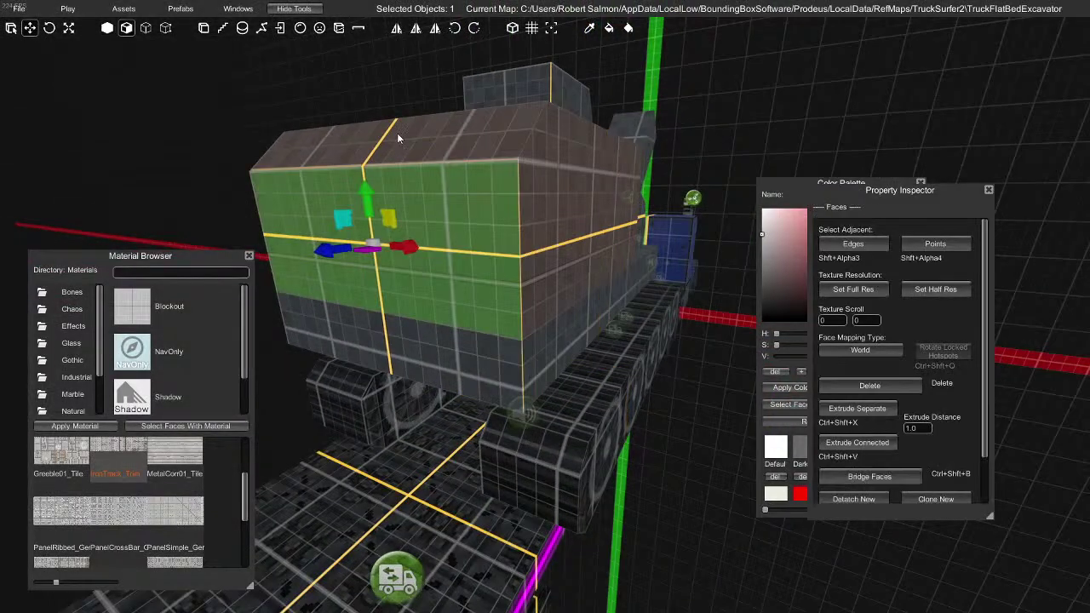
pyautogui.moveTo(345, 220); pyautogui.dragTo(386, 216, button='right')
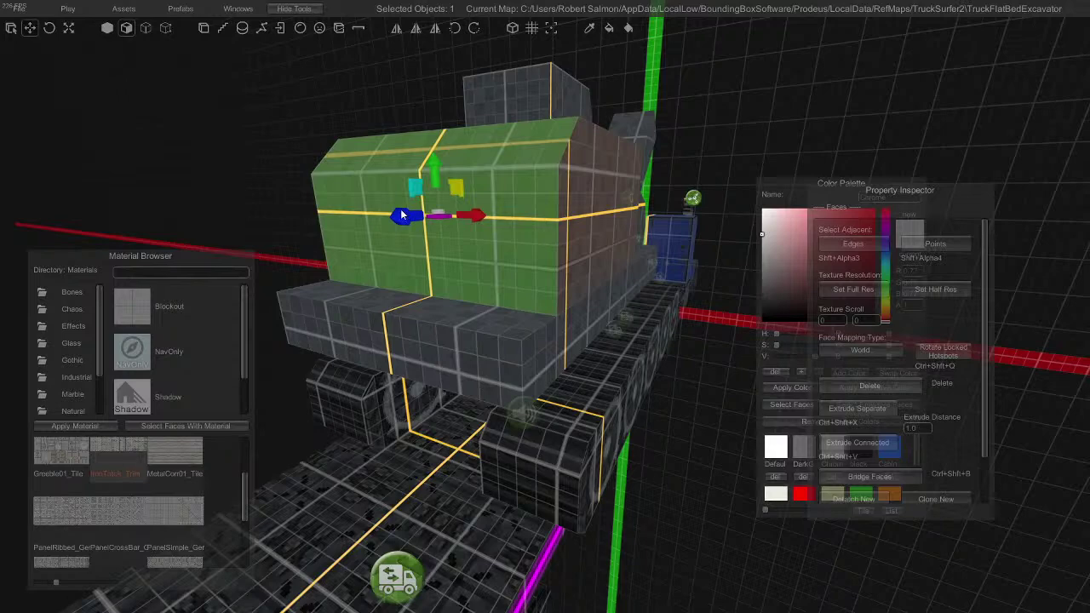
pyautogui.click(389, 345)
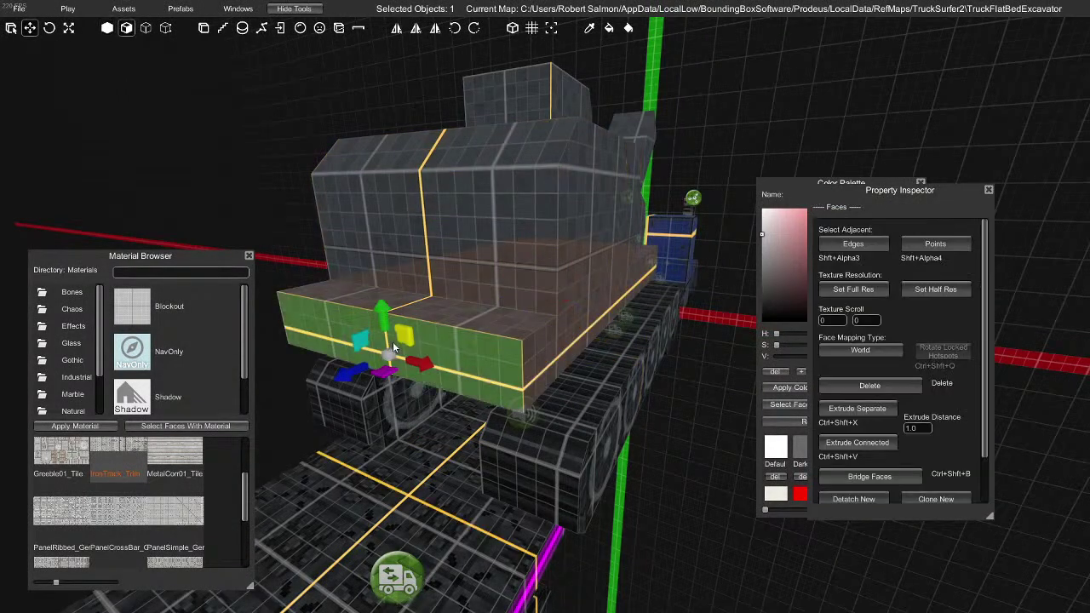
pyautogui.moveTo(358, 365); pyautogui.dragTo(622, 358)
# Play-test the map, walking and jumping around the flatbed and truck to check the excavator's scale and shape
pyautogui.click(105, 39)
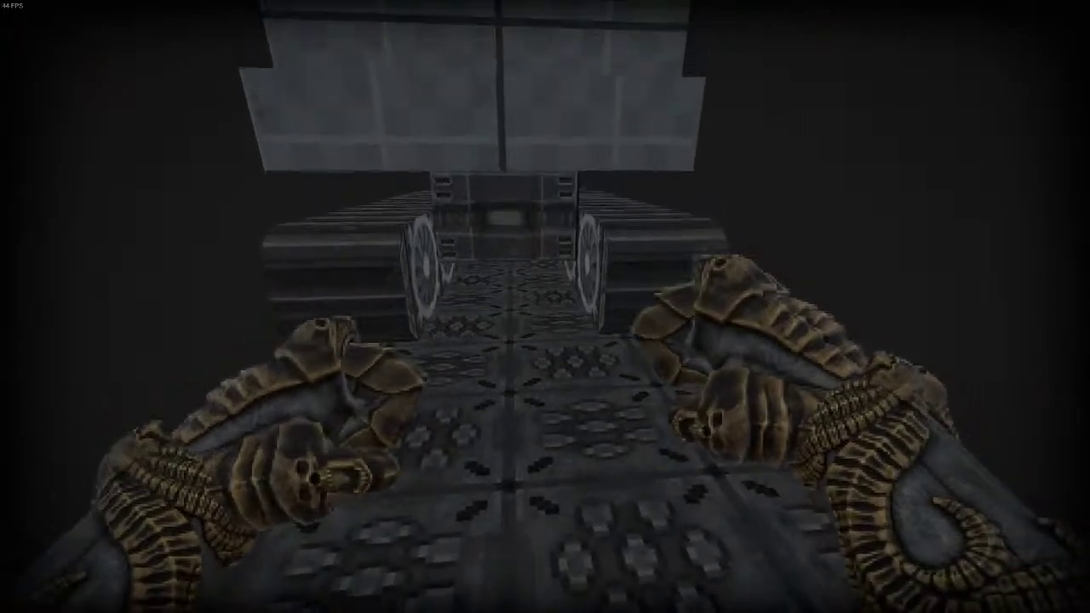
pyautogui.press('w')
pyautogui.press('w')
pyautogui.press('space')
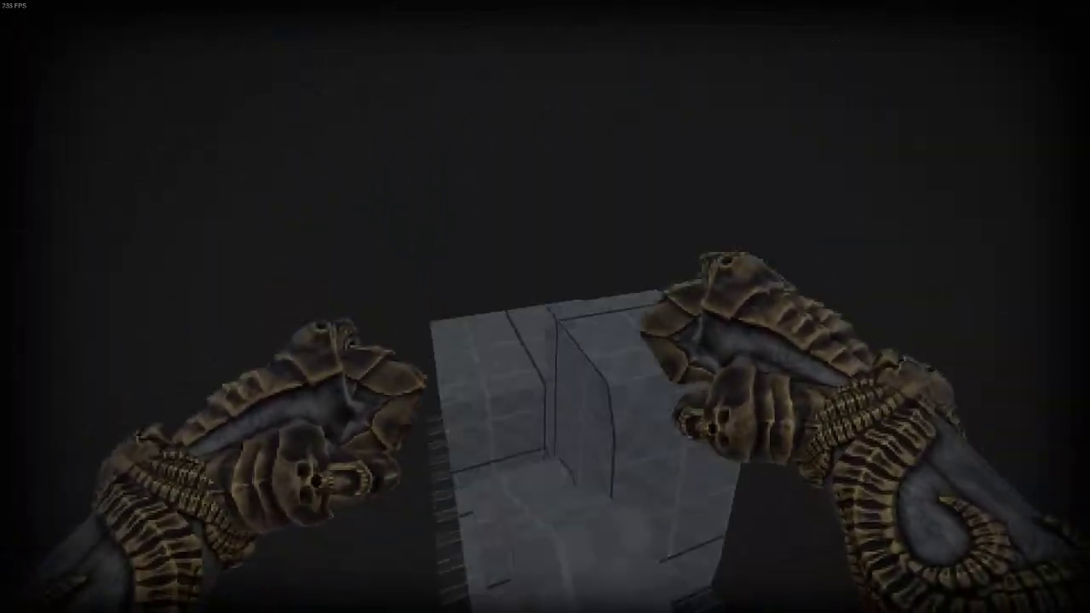
pyautogui.press('w')
pyautogui.press('w')
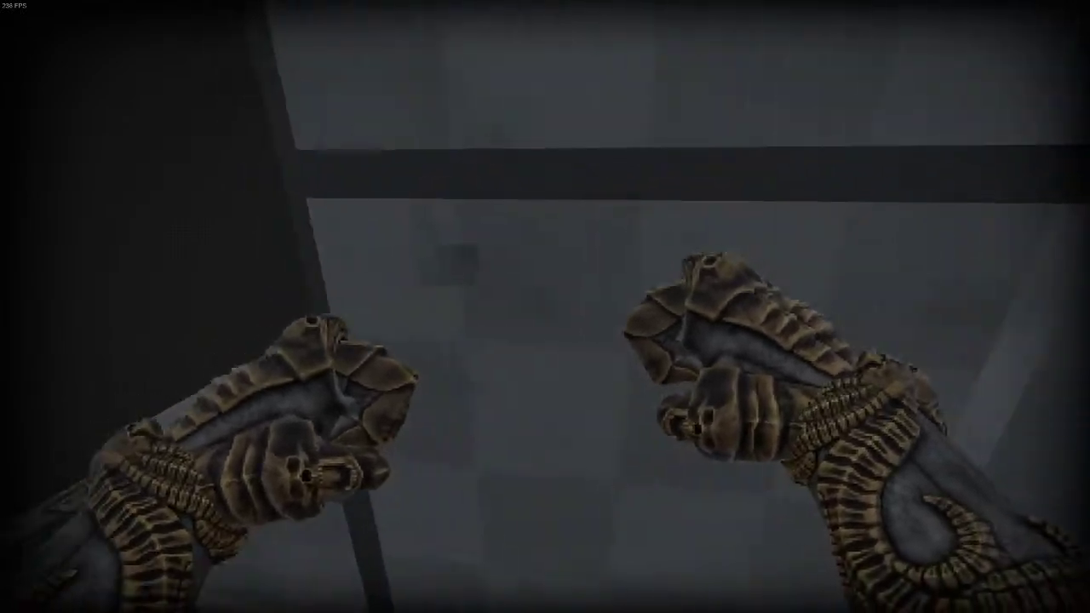
pyautogui.press('w')
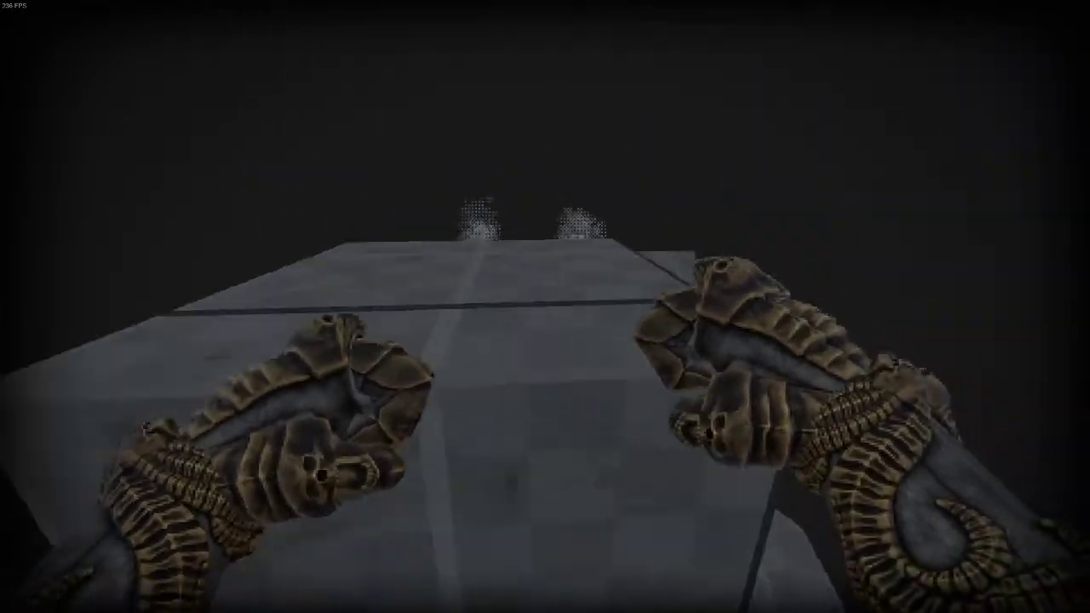
pyautogui.press('w')
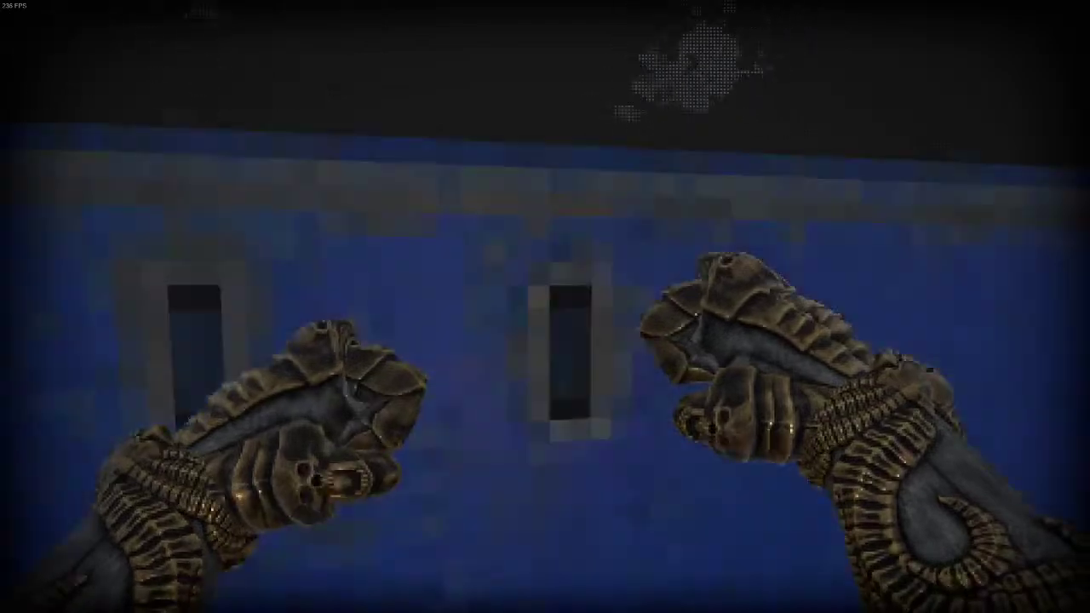
pyautogui.press('w')
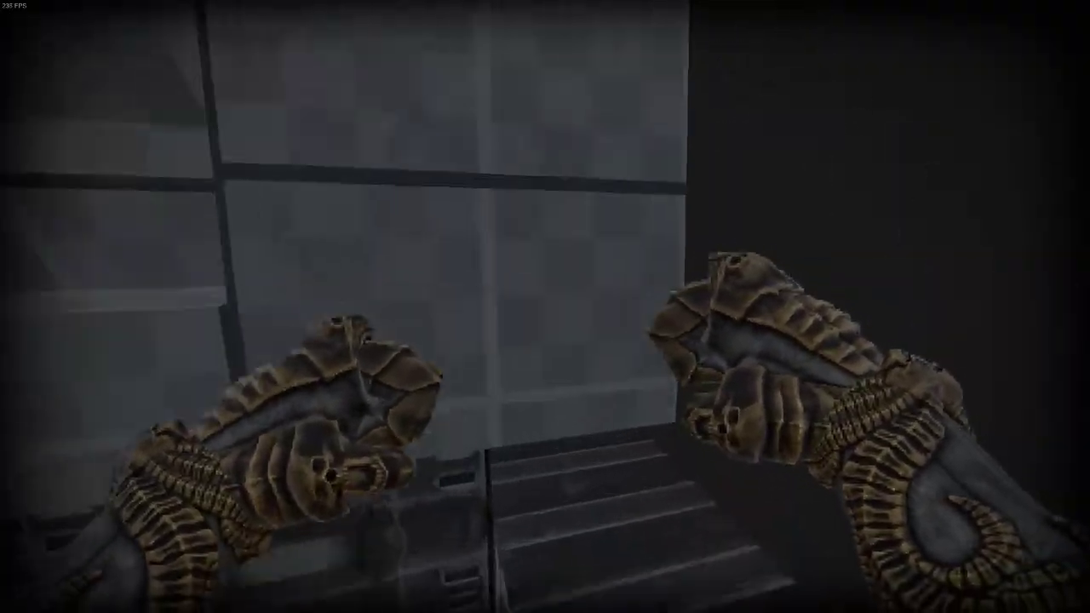
pyautogui.press('w')
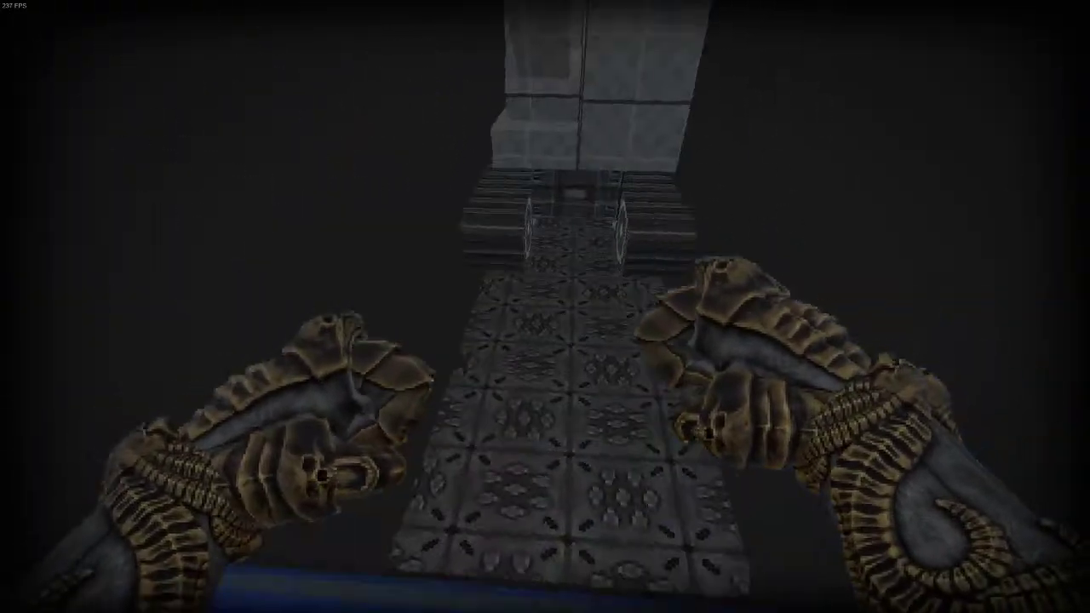
pyautogui.press('w')
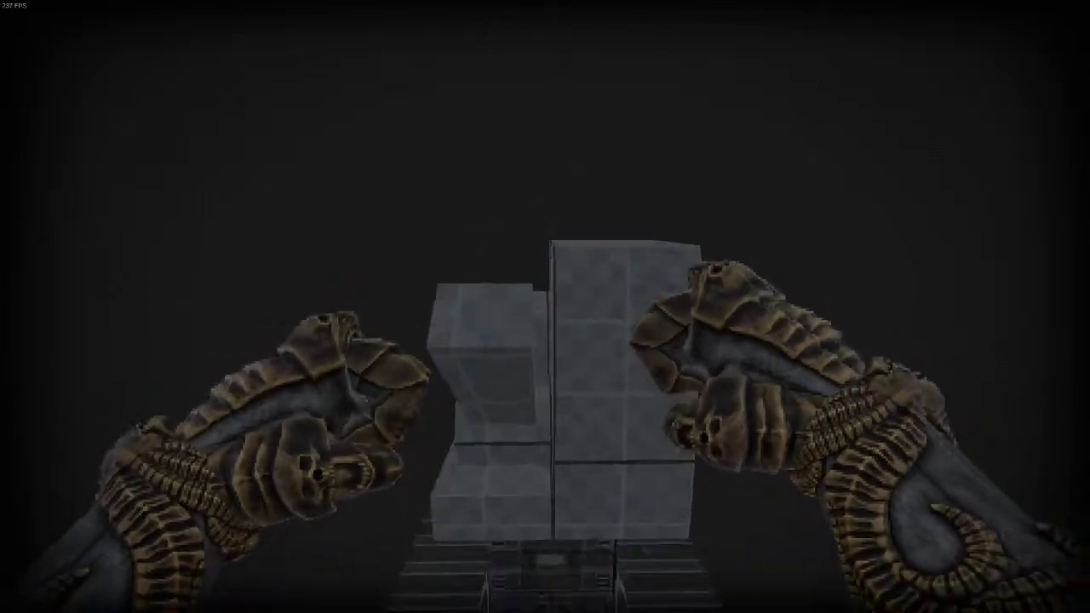
pyautogui.press('w')
pyautogui.press('Escape')
# Select the slanted arm block beside the cab and rotate it level
pyautogui.press('s')
pyautogui.moveTo(545, 306); pyautogui.dragTo(541, 382, button='right')
pyautogui.press('w')
pyautogui.press('s')
pyautogui.press('g')
pyautogui.press('g')
pyautogui.press('g')
pyautogui.press('g')
pyautogui.click(518, 395)
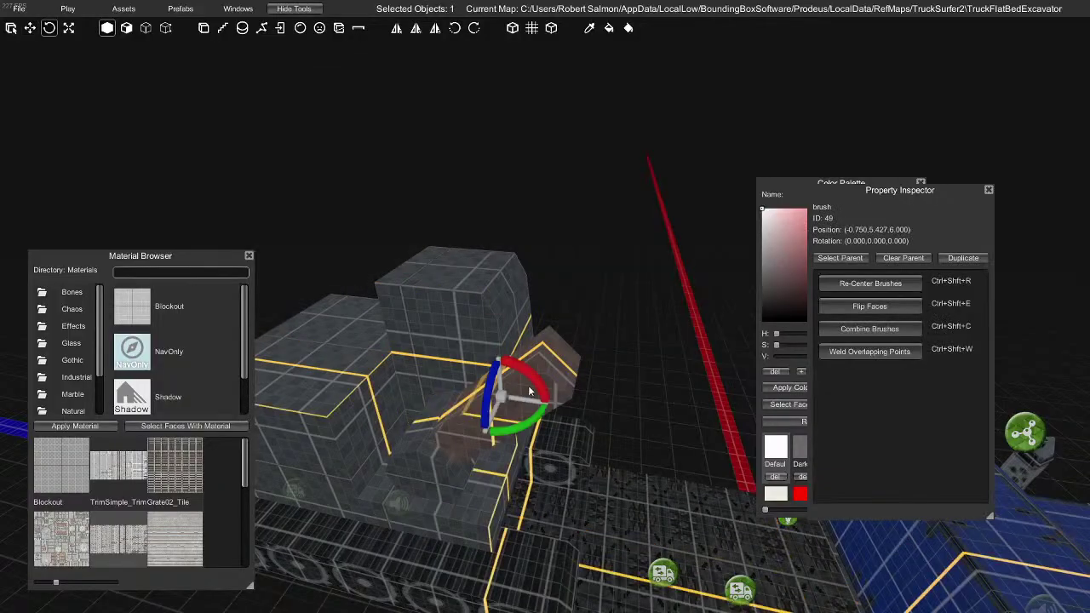
pyautogui.press('e')
pyautogui.moveTo(553, 424); pyautogui.dragTo(581, 425)
pyautogui.moveTo(580, 425); pyautogui.dragTo(505, 411, button='right')
pyautogui.press('d')
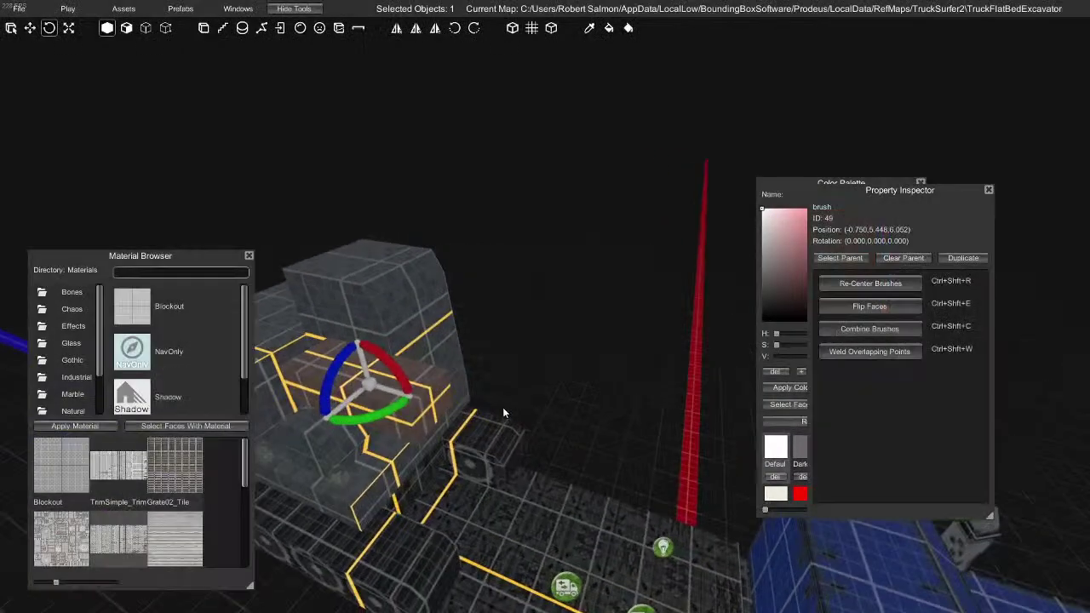
# Lengthen the level arm block by moving its end face forward over the flatbed
pyautogui.moveTo(470, 422); pyautogui.dragTo(646, 473)
pyautogui.moveTo(432, 441); pyautogui.dragTo(496, 399, button='right')
pyautogui.press('a')
pyautogui.press('e')
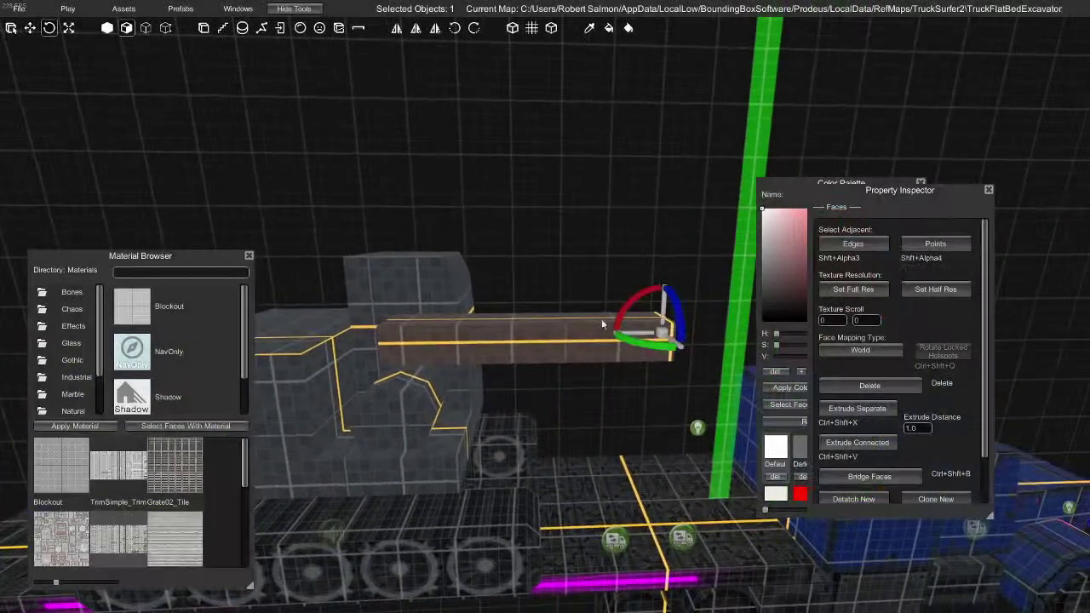
# Tilt the lengthened arm upward toward the front and seat it beside the cab at (-0.75, 5.043, 6.134)
pyautogui.moveTo(561, 310); pyautogui.dragTo(537, 291)
pyautogui.moveTo(555, 364); pyautogui.dragTo(523, 357, button='right')
pyautogui.press('d')
pyautogui.moveTo(456, 330); pyautogui.dragTo(389, 272)
pyautogui.press('w')
pyautogui.press('s')
pyautogui.moveTo(470, 340)
pyautogui.mouseDown(button='right')
pyautogui.moveTo(513, 345)
pyautogui.moveTo(469, 339)
pyautogui.mouseUp(button='right')
pyautogui.press('w')
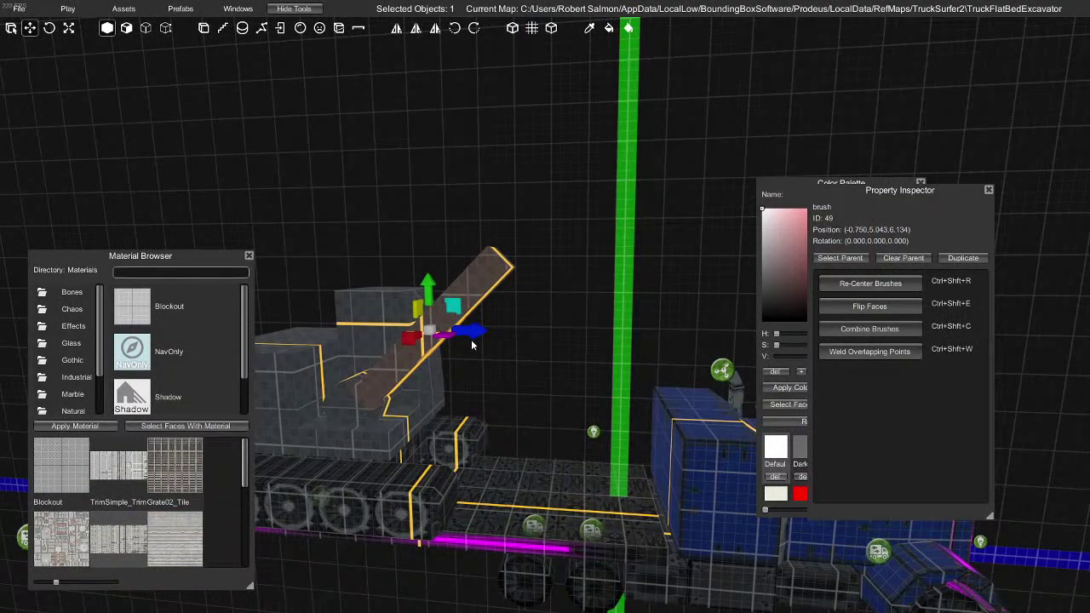
# Create a copy of the arm above the cab, rotate it level and shorten it
pyautogui.press('e')
pyautogui.click(459, 226)
pyautogui.moveTo(467, 266); pyautogui.dragTo(448, 286)
pyautogui.press('w')
pyautogui.moveTo(564, 255); pyautogui.dragTo(510, 299, button='right')
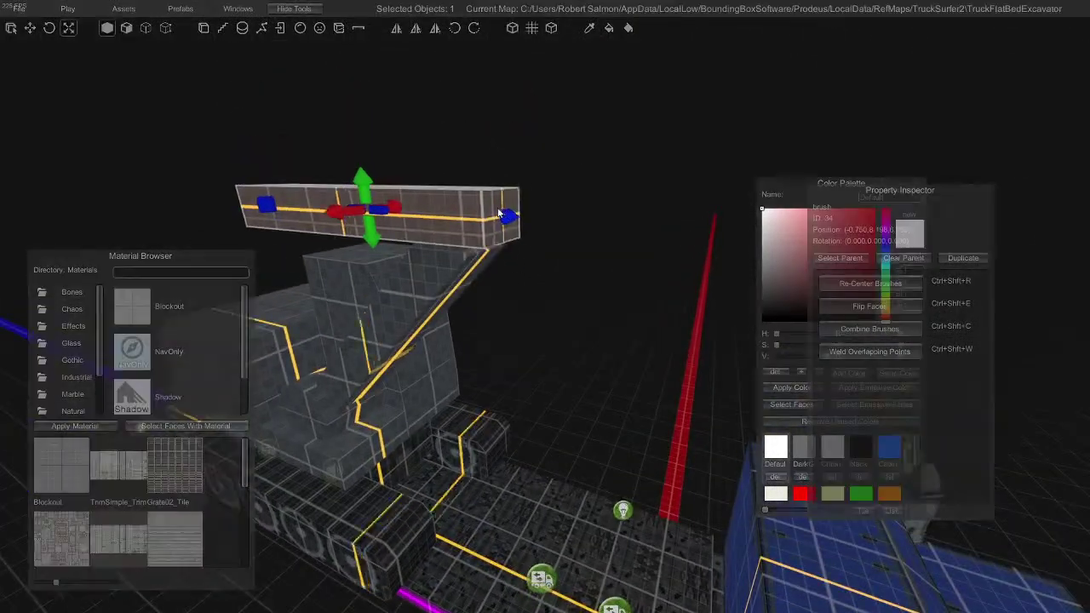
pyautogui.press('e')
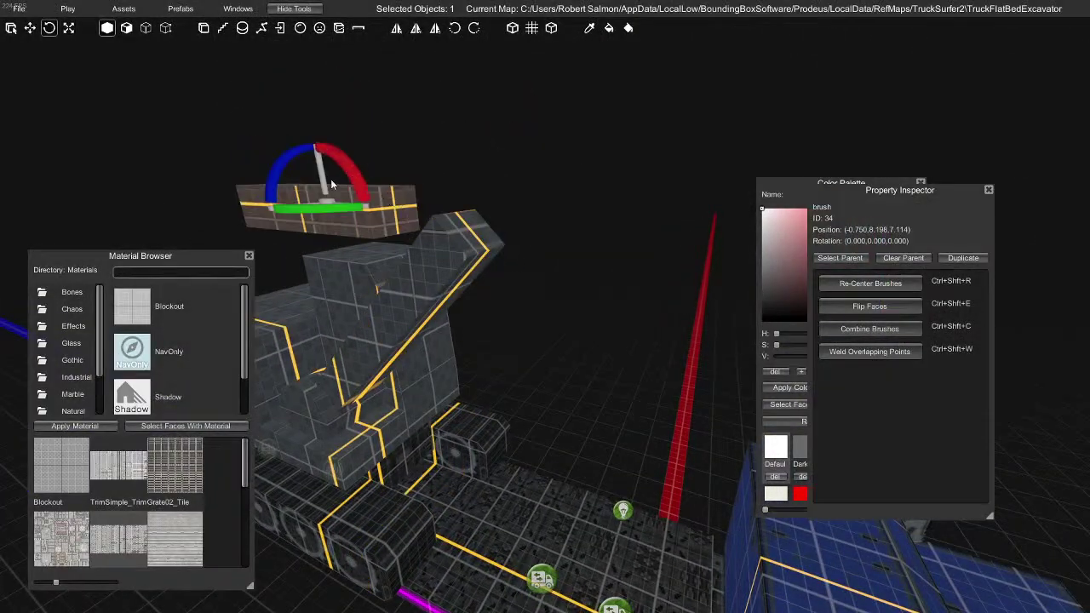
# Move the copied arm segment forward, tilt it downward and join it to the tip of the first arm
pyautogui.moveTo(349, 200); pyautogui.dragTo(595, 270)
pyautogui.moveTo(613, 286)
pyautogui.mouseDown(button='right')
pyautogui.moveTo(574, 286)
pyautogui.moveTo(575, 195)
pyautogui.mouseUp(button='right')
pyautogui.press('e')
pyautogui.moveTo(565, 140); pyautogui.dragTo(515, 175)
pyautogui.press('w')
pyautogui.moveTo(503, 249)
pyautogui.mouseDown(button='right')
pyautogui.moveTo(428, 319)
pyautogui.moveTo(534, 349)
pyautogui.mouseUp(button='right')
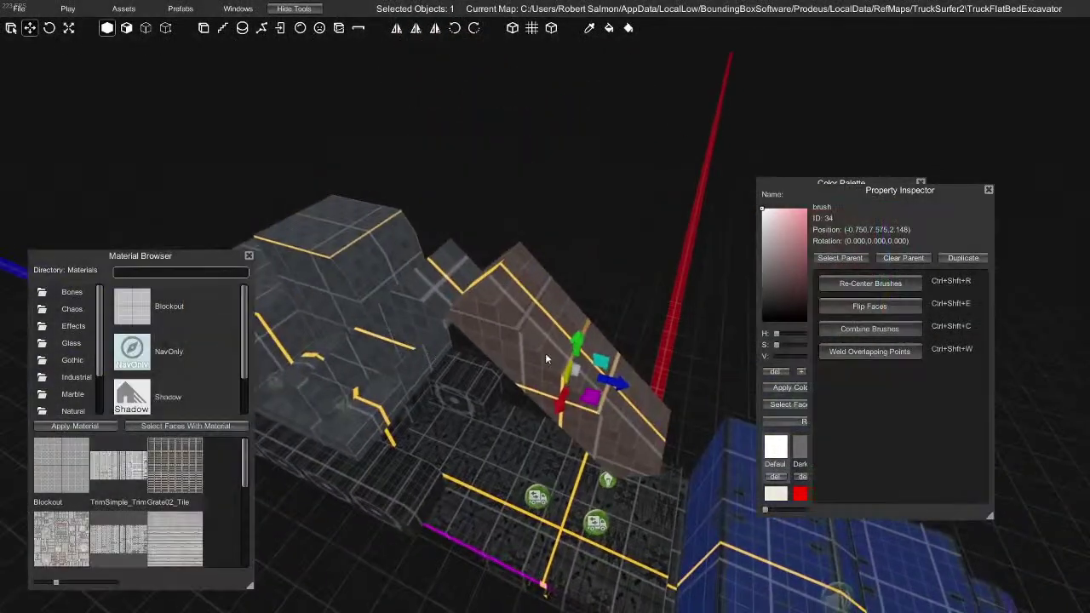
pyautogui.moveTo(573, 349); pyautogui.dragTo(572, 327)
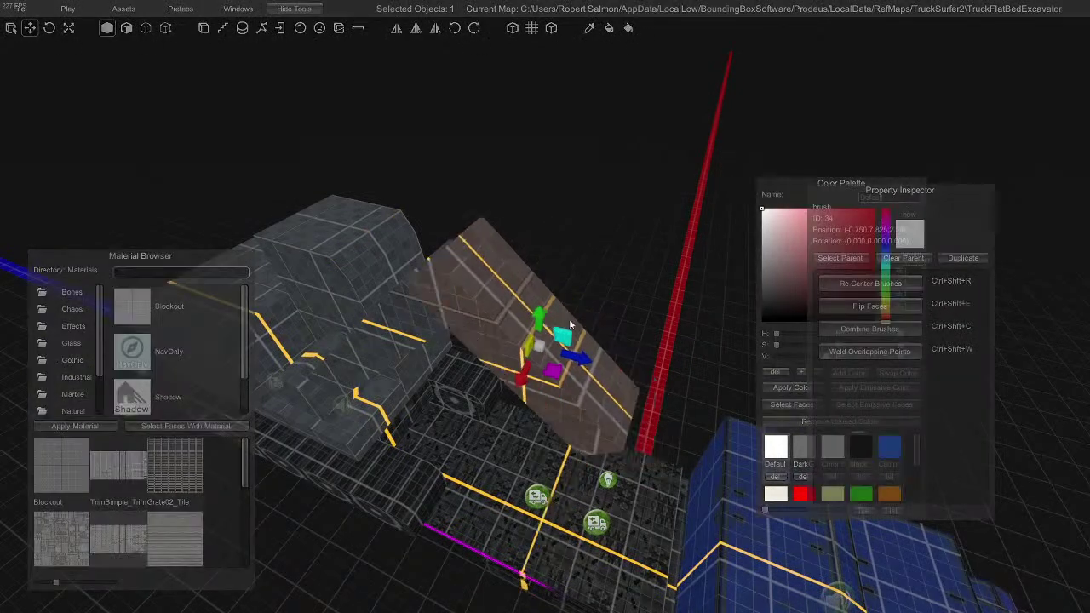
# Check the alignment of the two-part arm from another angle and in preview
pyautogui.moveTo(564, 325); pyautogui.dragTo(700, 332, button='right')
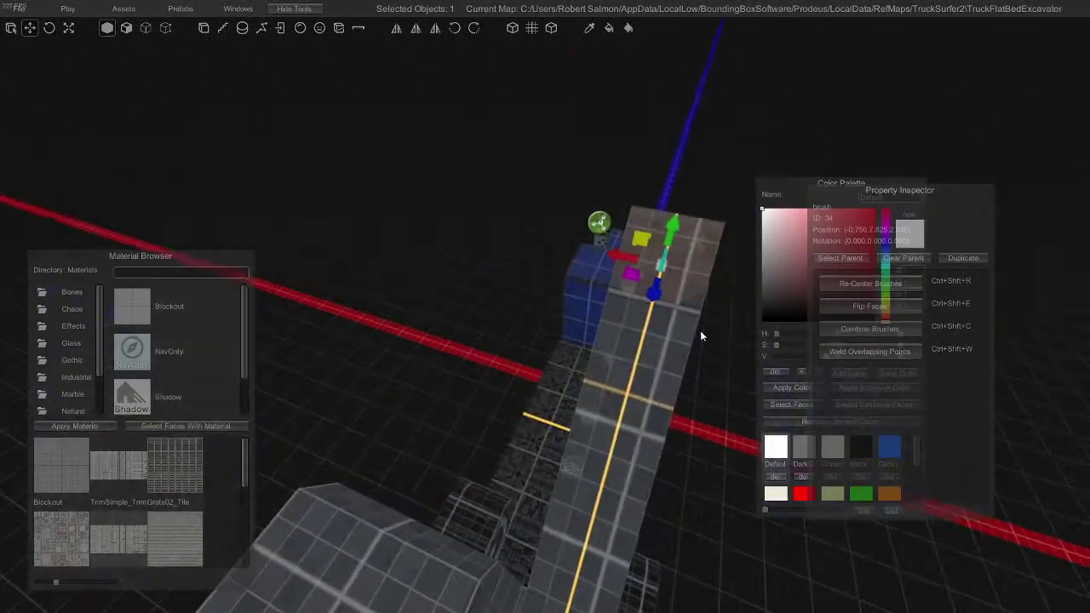
pyautogui.hotkey('ctrl', 'p')
pyautogui.press('d')
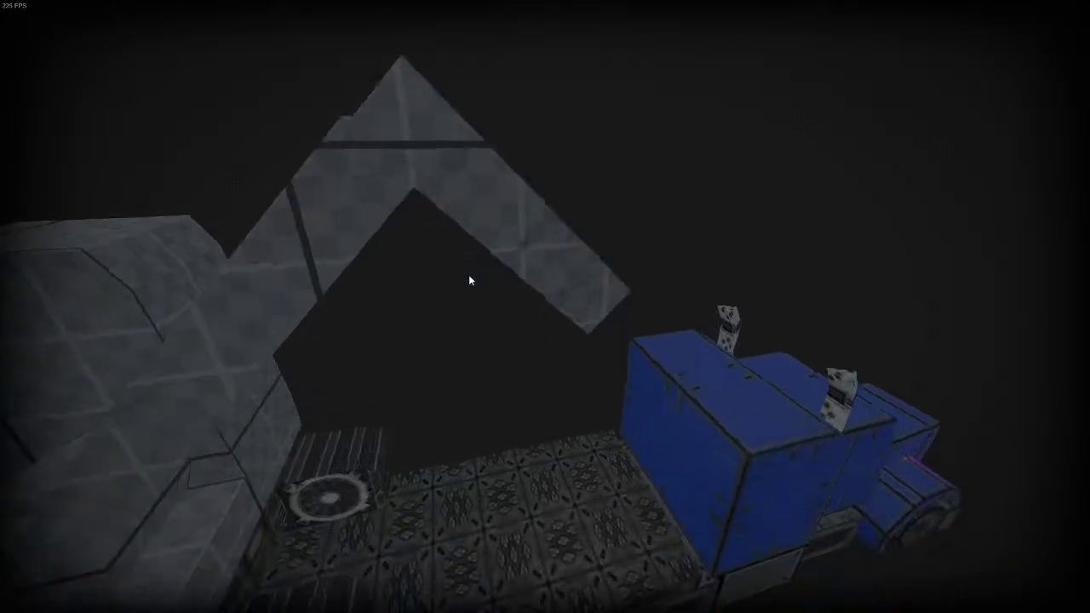
# Examine the joined two-segment arm and its proportions against the cab and truck from several sides in preview
pyautogui.press('q')
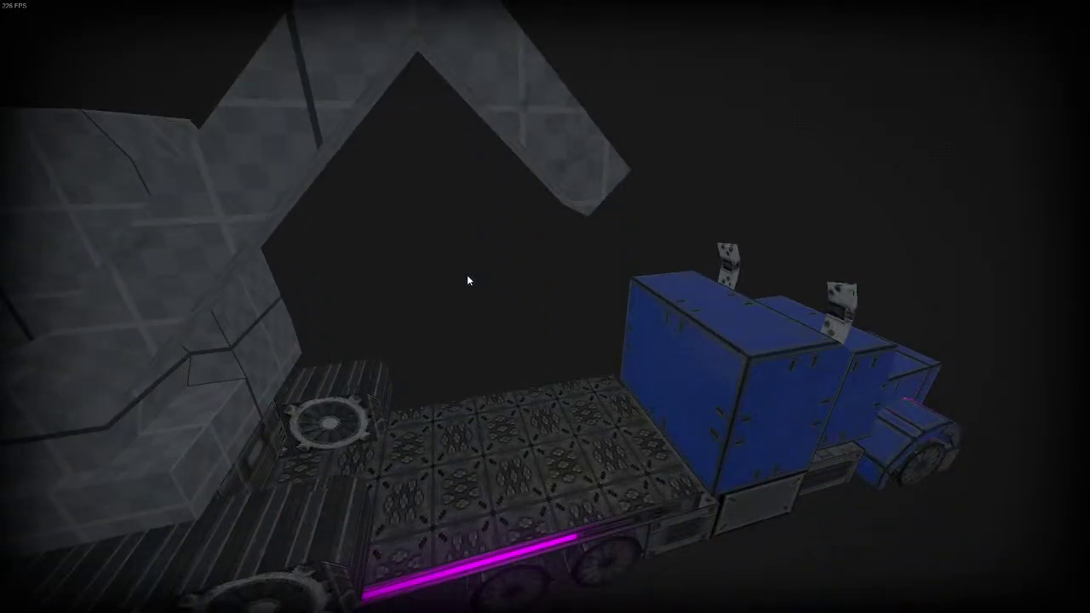
pyautogui.press('Escape')
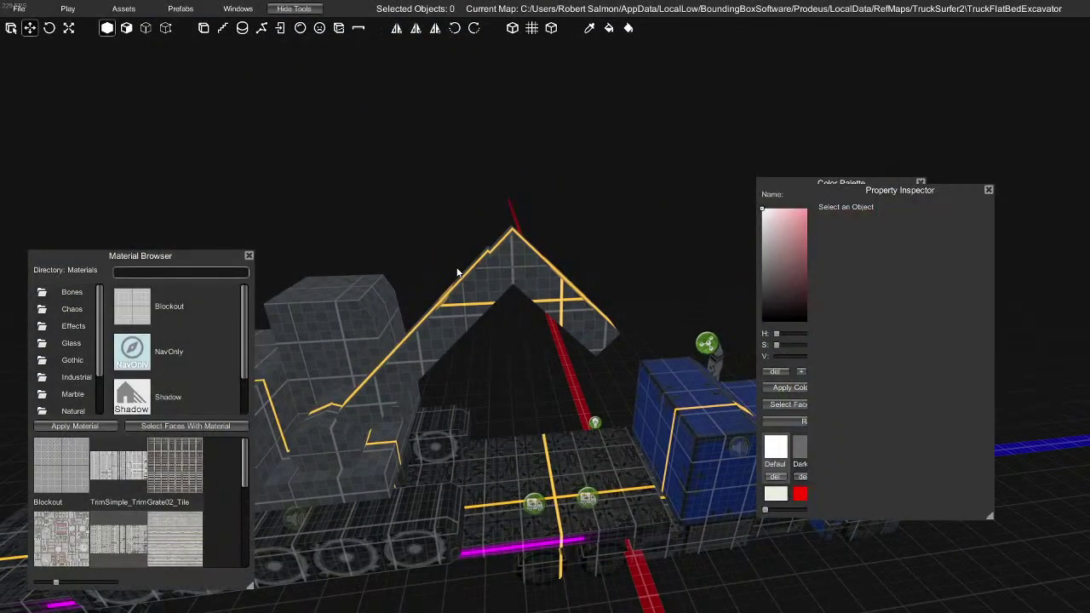
pyautogui.moveTo(512, 295)
pyautogui.mouseDown(button='right')
pyautogui.moveTo(511, 282)
pyautogui.moveTo(508, 299)
pyautogui.mouseUp(button='right')
pyautogui.press('w')
pyautogui.press('Tab')
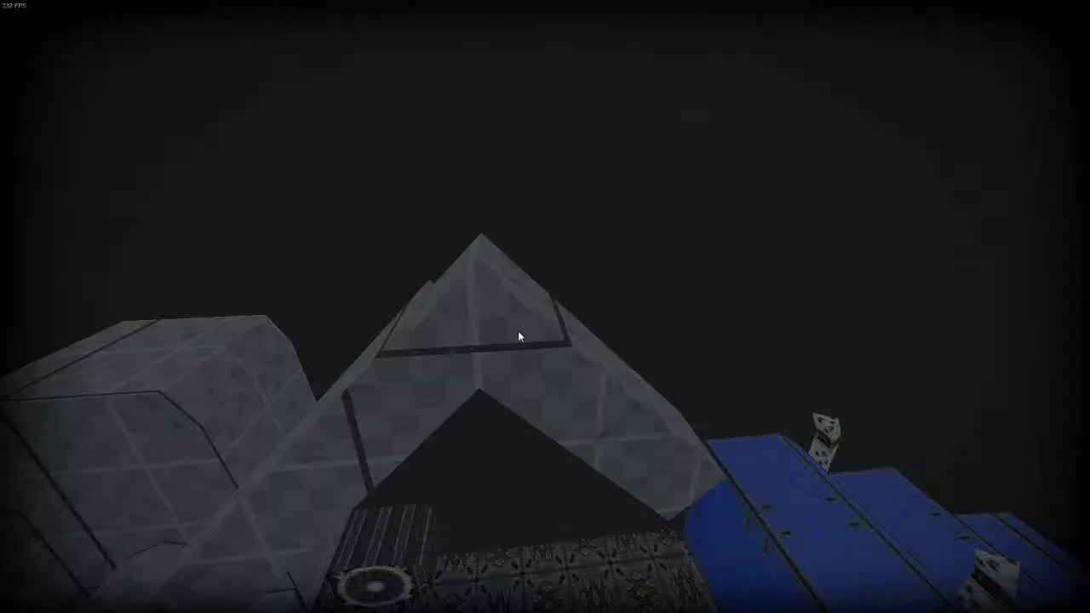
pyautogui.press('Escape')
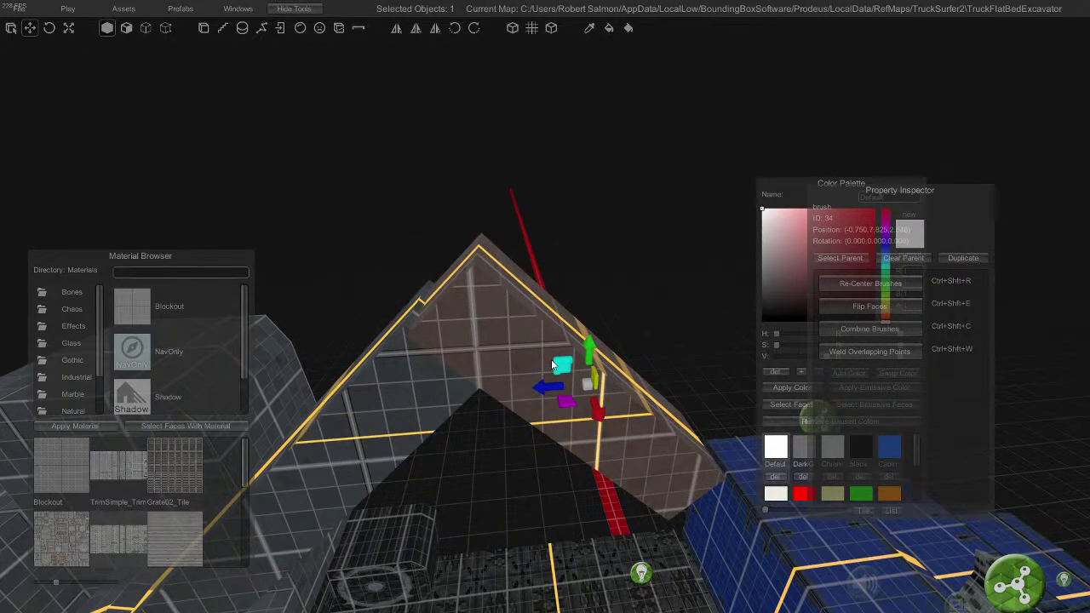
pyautogui.press('Tab')
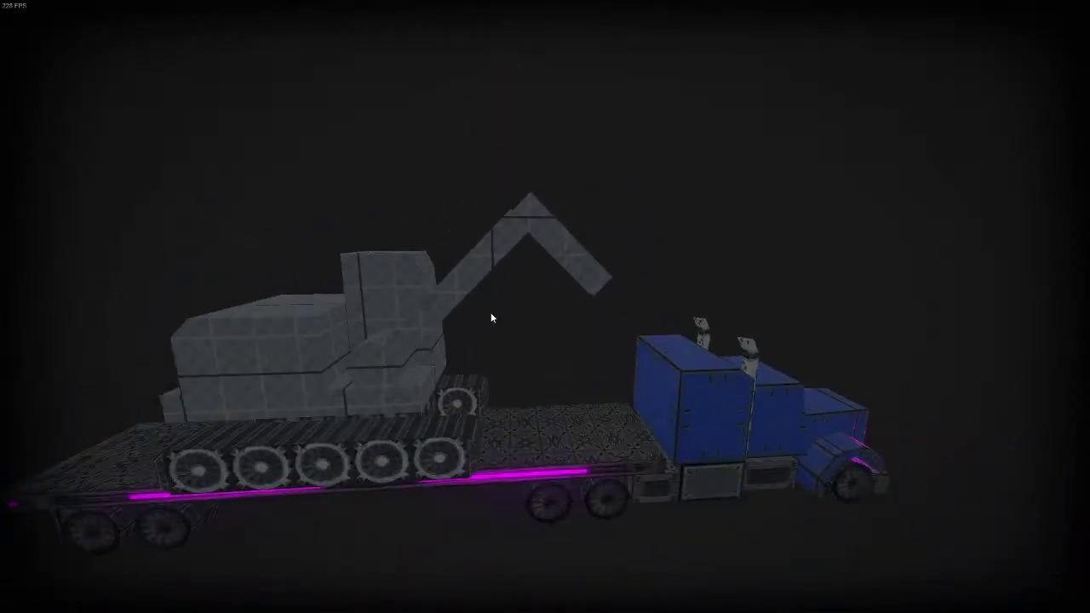
pyautogui.moveTo(466, 314); pyautogui.dragTo(231, 293, button='middle')
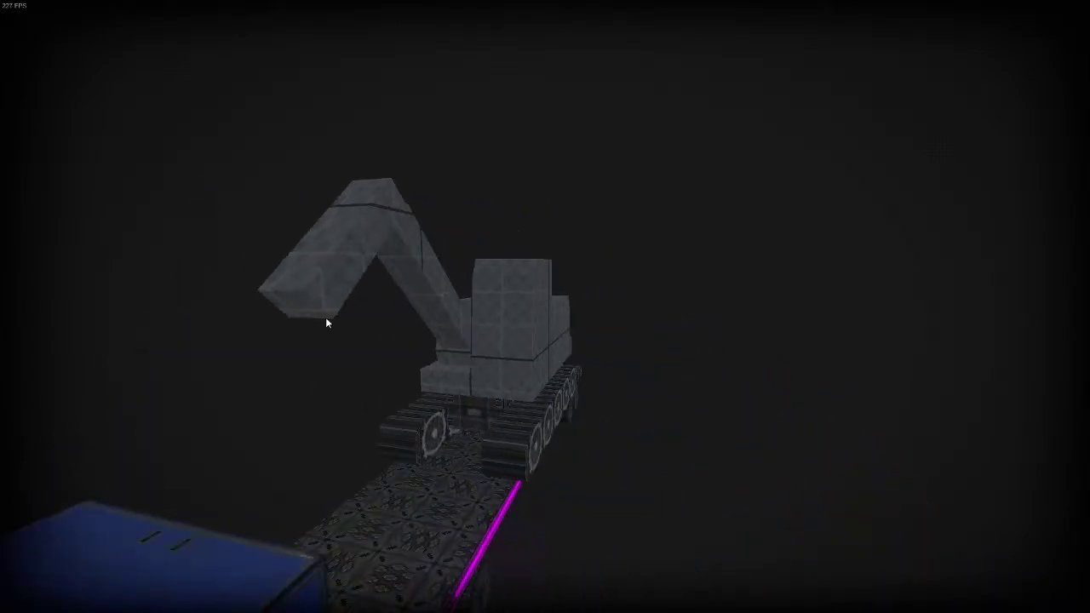
pyautogui.moveTo(327, 319); pyautogui.dragTo(192, 319, button='middle')
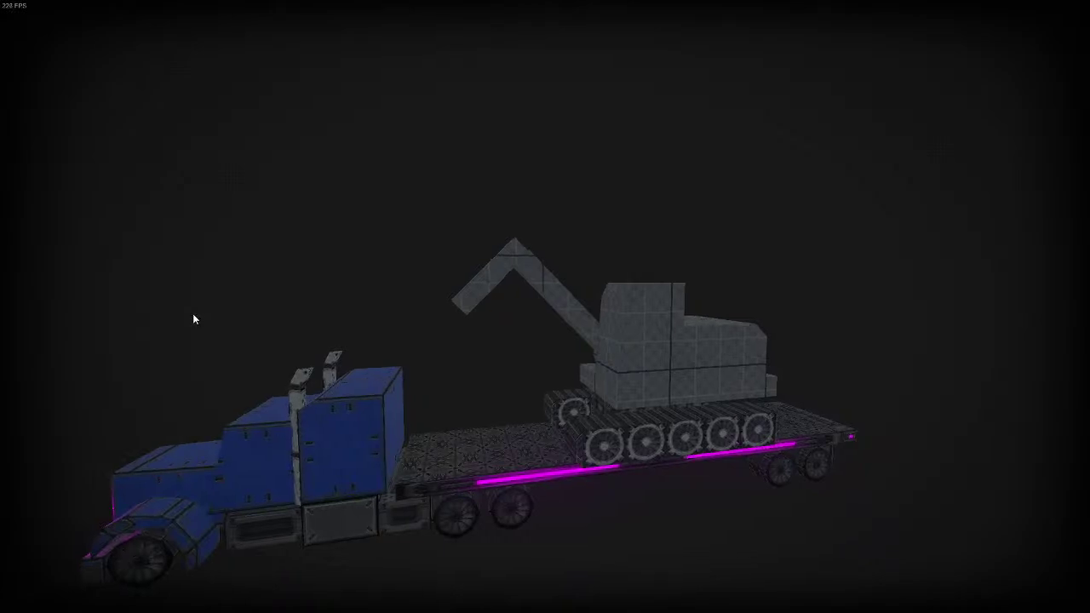
pyautogui.moveTo(428, 341); pyautogui.dragTo(460, 332, button='middle')
pyautogui.moveTo(460, 332); pyautogui.dragTo(491, 264, button='right')
# Rotate the outer arm segment to a shallower downward slope and keep it joined to the first segment's tip
pyautogui.press('Tab')
pyautogui.press('e')
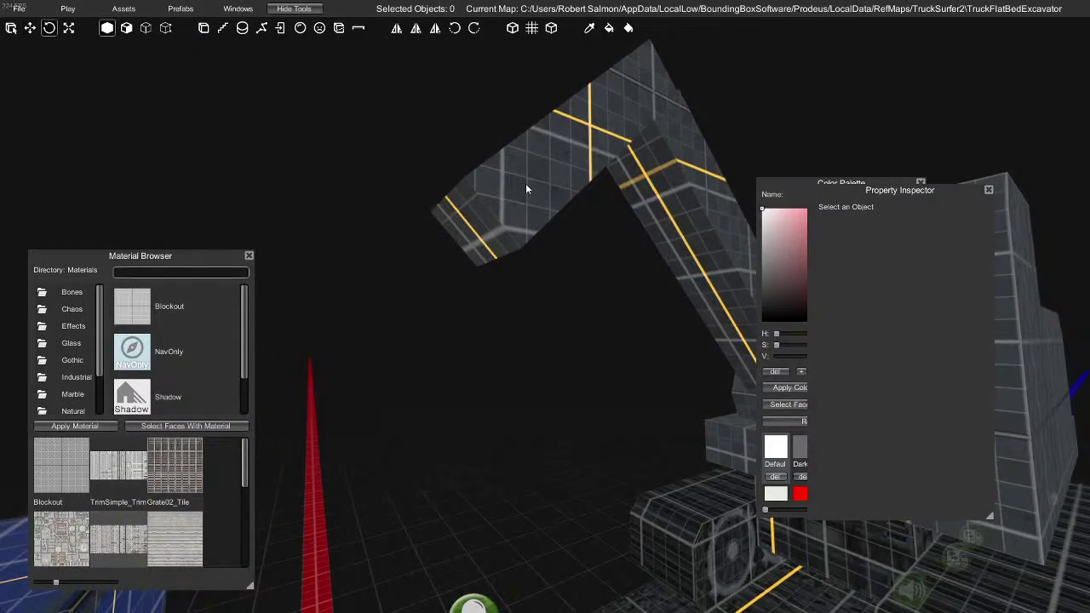
pyautogui.click(525, 186)
pyautogui.moveTo(528, 173)
pyautogui.mouseDown()
pyautogui.moveTo(314, 82)
pyautogui.moveTo(248, 67)
pyautogui.mouseUp()
pyautogui.press('r')
pyautogui.moveTo(307, 145); pyautogui.dragTo(444, 234, button='right')
pyautogui.press('e')
pyautogui.moveTo(455, 200); pyautogui.dragTo(474, 232)
pyautogui.moveTo(479, 243); pyautogui.dragTo(638, 309, button='right')
pyautogui.press('g')
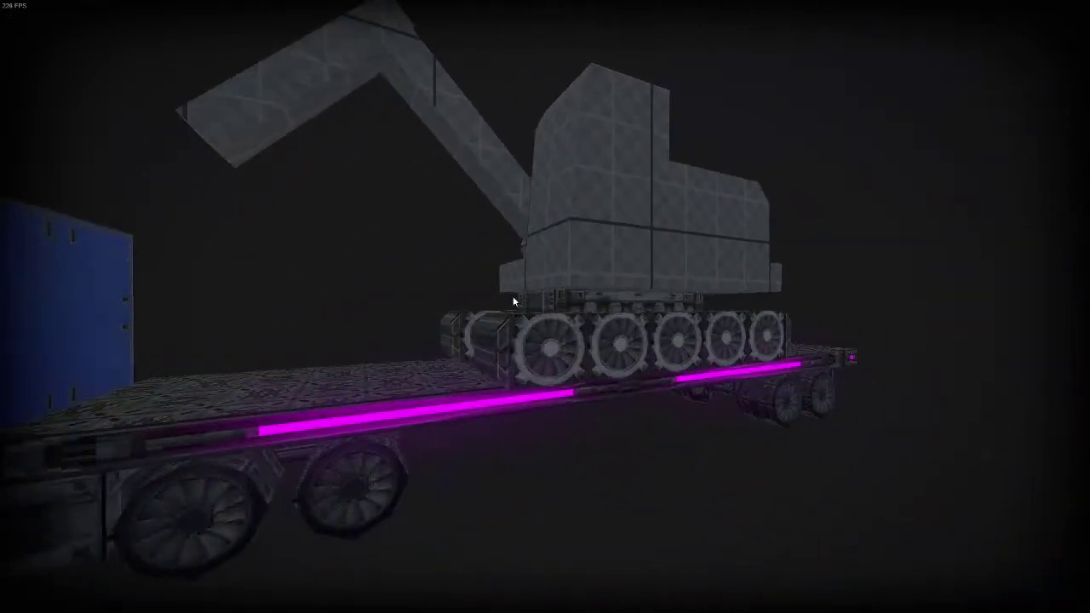
# Tilt the lower arm segment beside the cab more steeply upward so it meets the outer segment
pyautogui.moveTo(513, 296); pyautogui.dragTo(540, 353, button='right')
pyautogui.press('Escape')
pyautogui.click(524, 324)
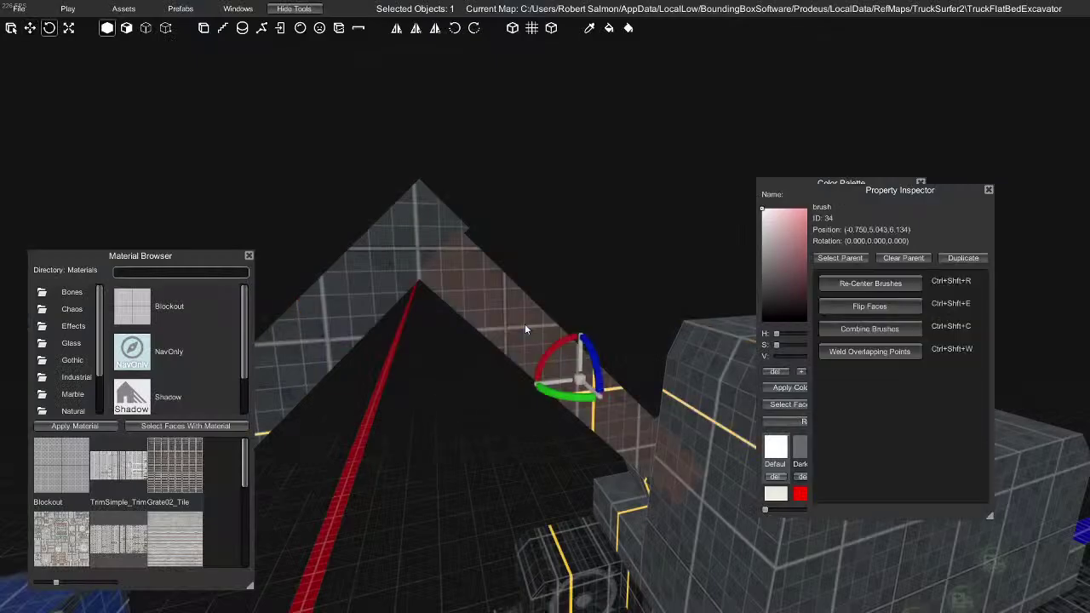
pyautogui.press('w')
pyautogui.moveTo(560, 363); pyautogui.dragTo(522, 264, button='right')
pyautogui.press('e')
pyautogui.moveTo(515, 271); pyautogui.dragTo(514, 280)
pyautogui.press('w')
pyautogui.moveTo(536, 304); pyautogui.dragTo(442, 282, button='right')
# Examine the re-posed arm in preview and the free flatbed area between the tracks and the truck cab
pyautogui.press('Tab')
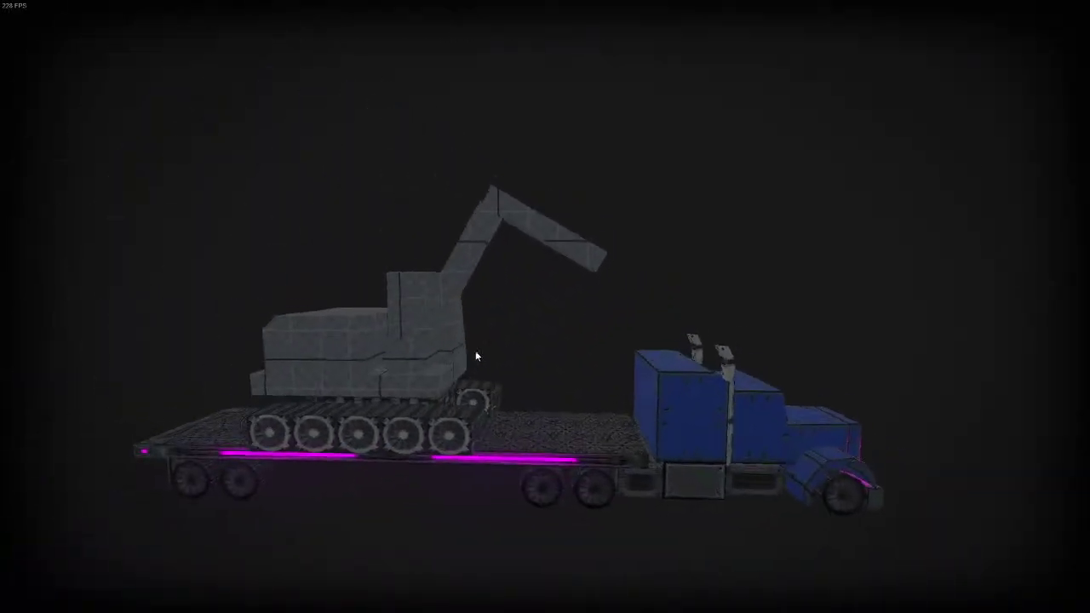
pyautogui.scroll(3, 466, 355)
pyautogui.moveTo(475, 356)
pyautogui.mouseDown(button='right')
pyautogui.moveTo(457, 354)
pyautogui.moveTo(474, 345)
pyautogui.mouseUp(button='right')
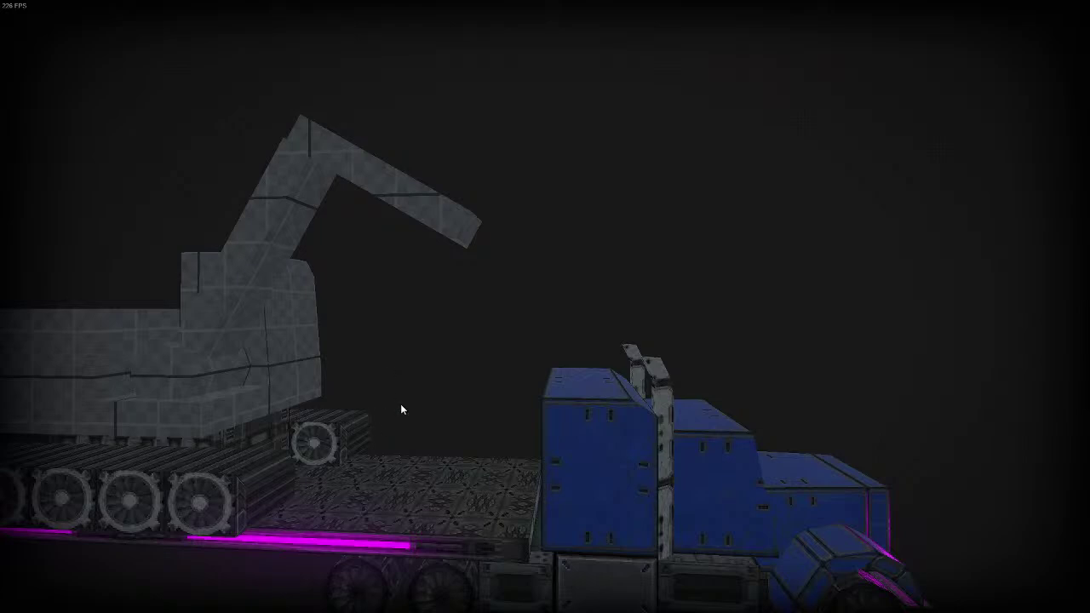
pyautogui.scroll(3, 400, 404)
pyautogui.moveTo(400, 404); pyautogui.dragTo(431, 557, button='right')
pyautogui.scroll(5, 514, 422)
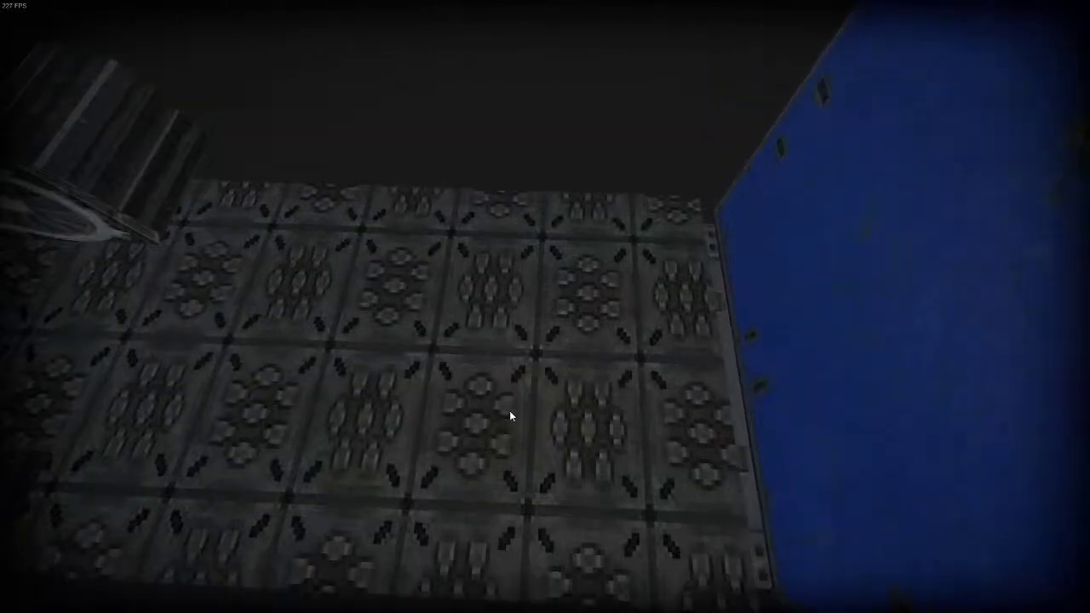
pyautogui.moveTo(509, 410); pyautogui.dragTo(496, 381, button='middle')
pyautogui.scroll(-3, 497, 442)
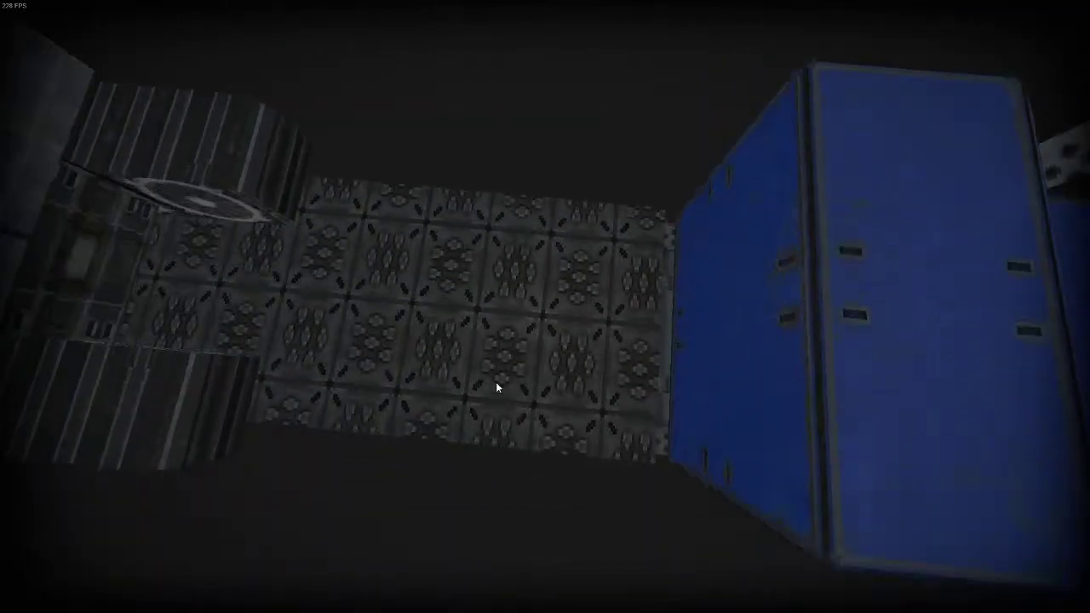
# Draw an 8-sided cylinder sized 2.5 × 2.25 × 2.25 on the flatbed in front of the tracks
pyautogui.press('g')
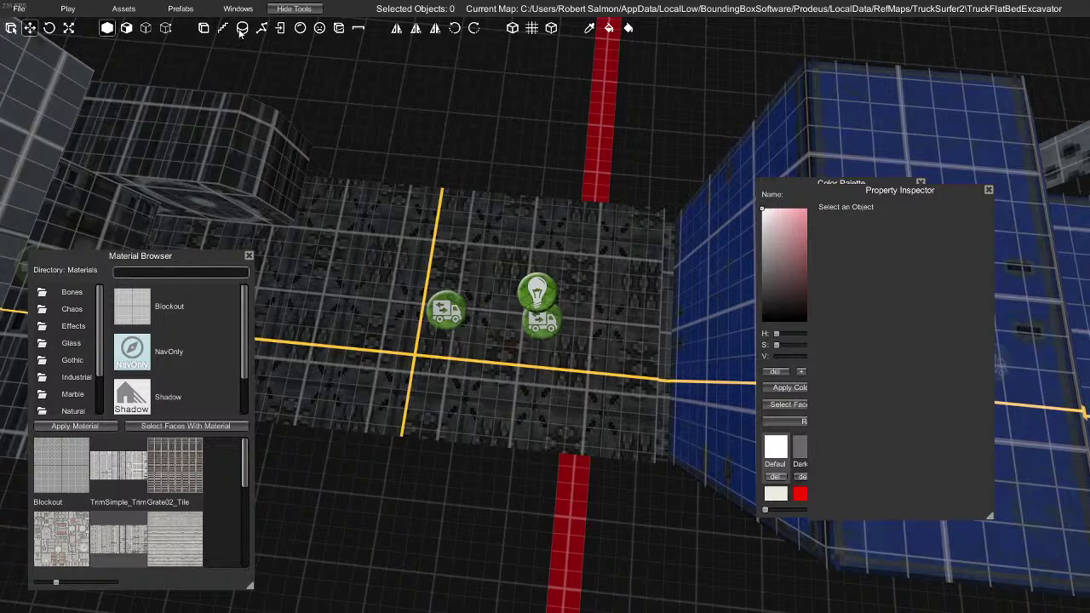
pyautogui.click(242, 28)
pyautogui.moveTo(455, 325); pyautogui.dragTo(526, 417)
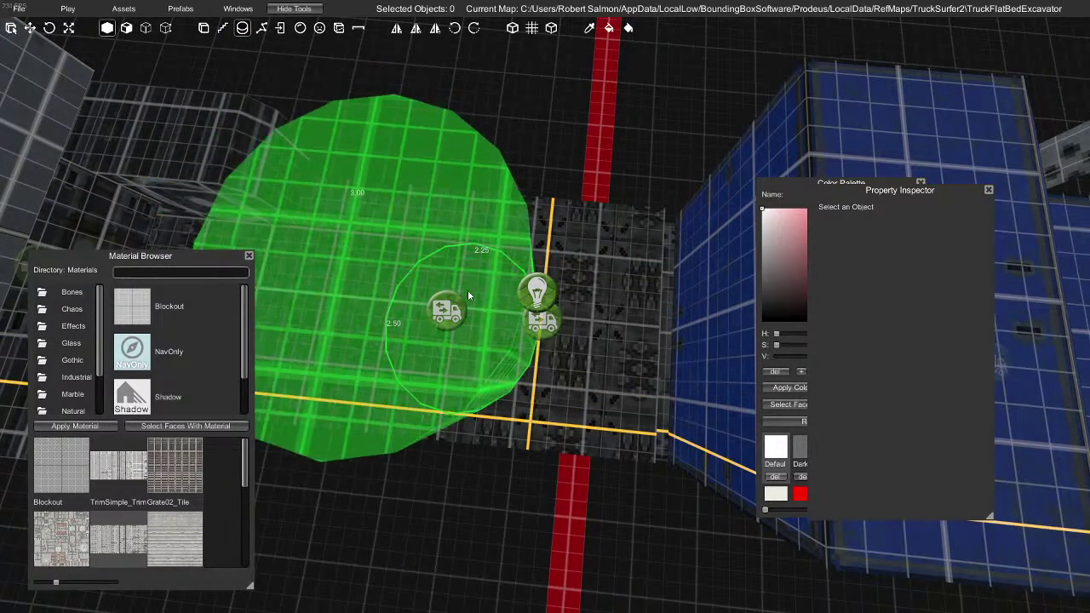
pyautogui.click(503, 407)
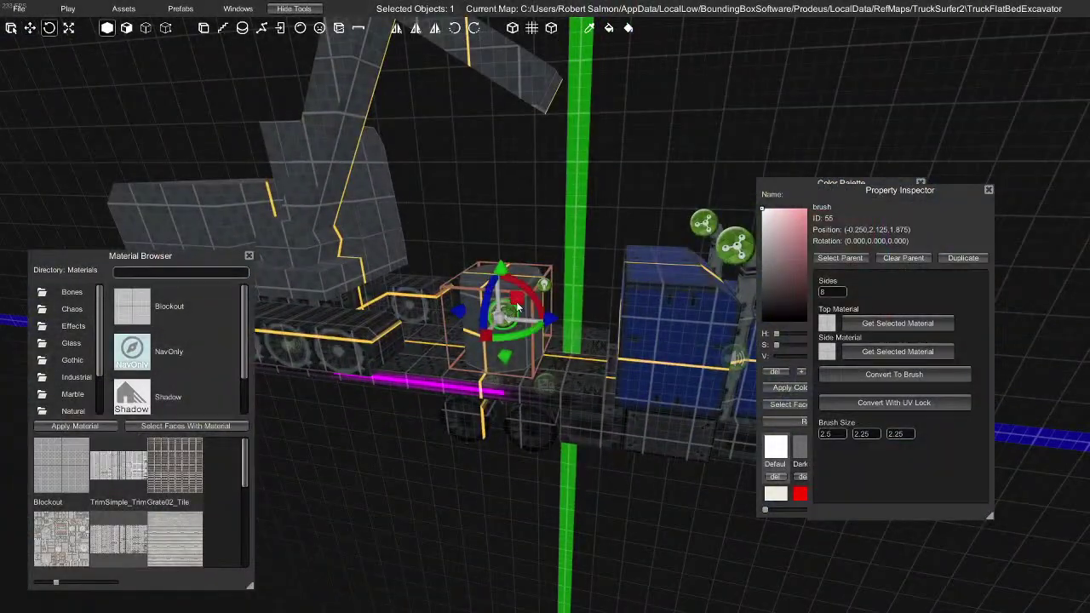
# Undo the cylinder's creation and redo it
pyautogui.hotkey('ctrl', 'z')
pyautogui.hotkey('ctrl', 'z')
pyautogui.hotkey('ctrl', 'z')
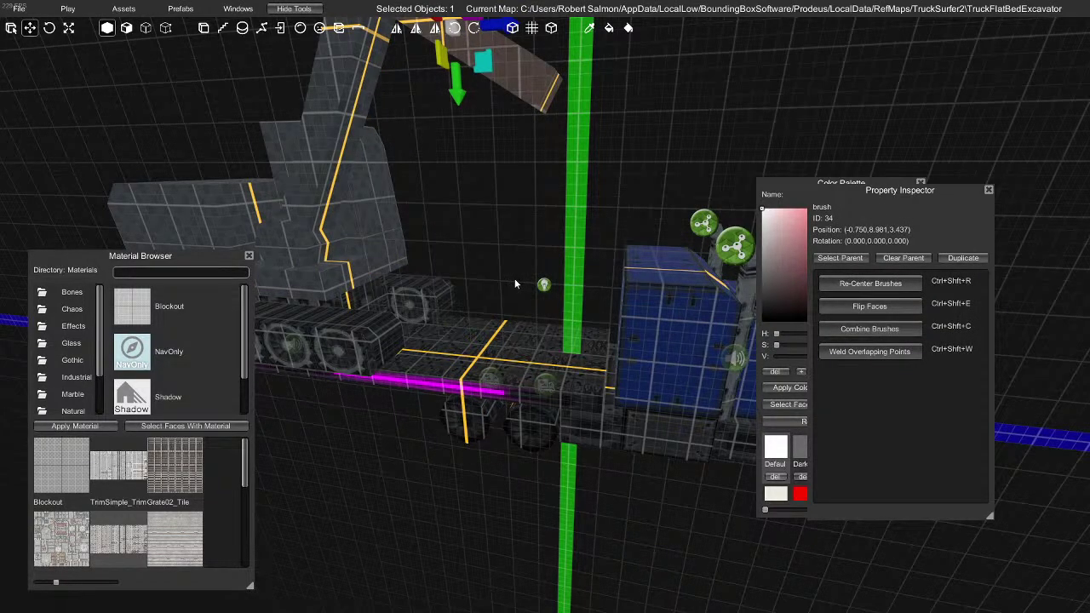
pyautogui.hotkey('ctrl', 'y')
# Turn the cylinder on its side, resize it to 2.5 × 1 × 2.25 and place it near the arm's tip at (-0.75, 6.5, -0.625)
pyautogui.moveTo(503, 256)
pyautogui.mouseDown()
pyautogui.moveTo(503, 136)
pyautogui.moveTo(519, 252)
pyautogui.moveTo(592, 244)
pyautogui.moveTo(600, 285)
pyautogui.moveTo(583, 170)
pyautogui.moveTo(596, 126)
pyautogui.moveTo(578, 183)
pyautogui.moveTo(554, 198)
pyautogui.mouseUp()
pyautogui.press('r')
pyautogui.moveTo(590, 138); pyautogui.dragTo(589, 164)
pyautogui.moveTo(579, 162); pyautogui.dragTo(413, 236, button='right')
pyautogui.moveTo(521, 307); pyautogui.dragTo(462, 320)
pyautogui.moveTo(400, 352); pyautogui.dragTo(436, 345)
pyautogui.moveTo(609, 304)
pyautogui.mouseDown()
pyautogui.moveTo(562, 303)
pyautogui.moveTo(573, 305)
pyautogui.mouseUp()
pyautogui.moveTo(663, 275)
pyautogui.mouseDown(button='right')
pyautogui.moveTo(472, 225)
pyautogui.moveTo(385, 189)
pyautogui.moveTo(417, 218)
pyautogui.moveTo(479, 218)
pyautogui.mouseUp(button='right')
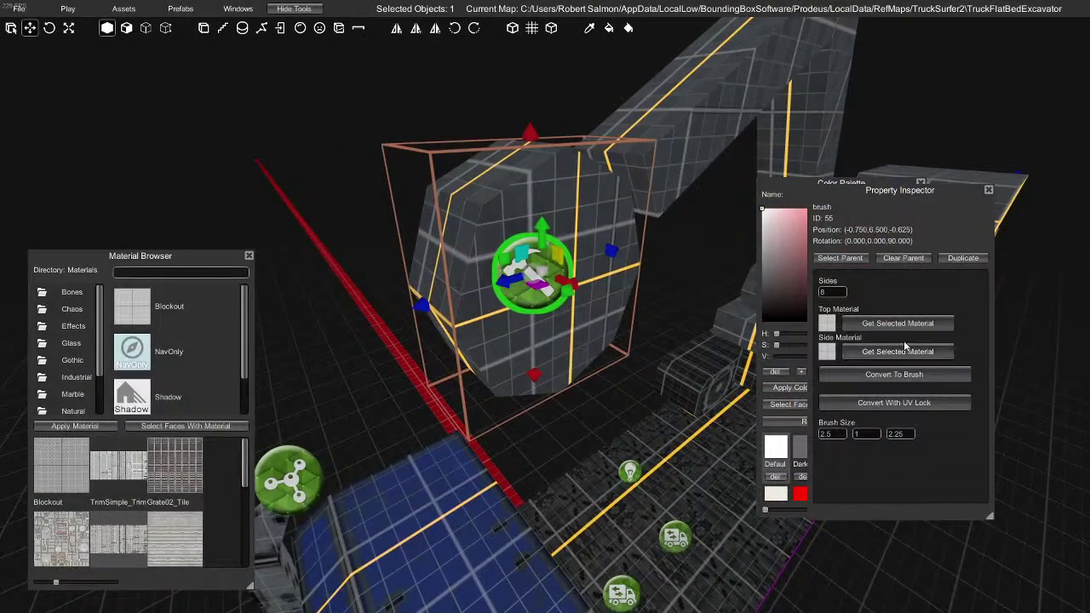
# Convert the cylinder to an editable brush and delete three adjacent rim faces to open the bucket
pyautogui.click(894, 375)
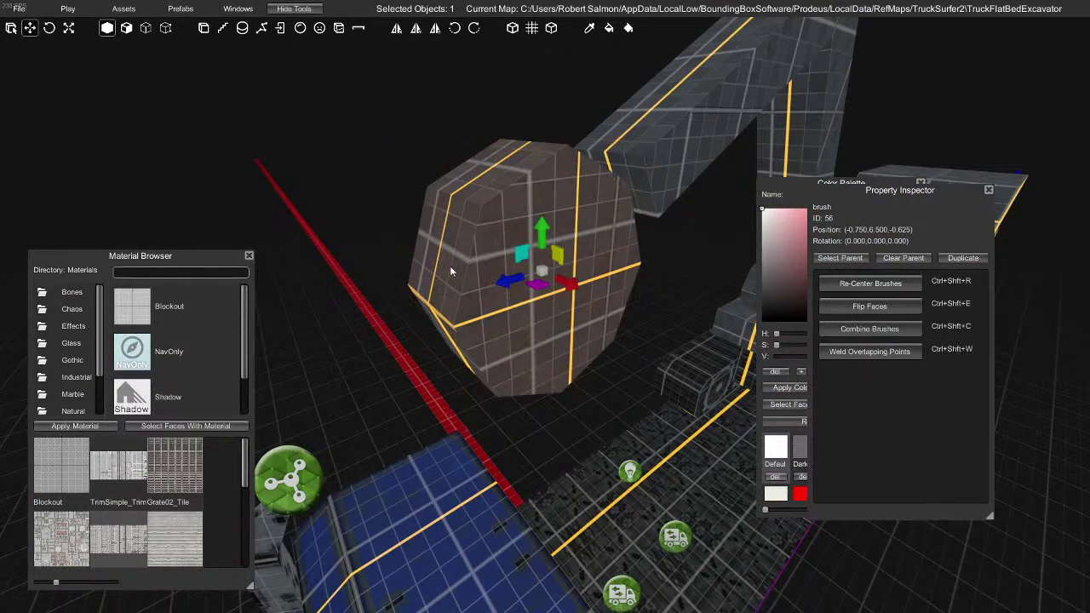
pyautogui.moveTo(452, 254)
pyautogui.mouseDown(button='right')
pyautogui.moveTo(512, 260)
pyautogui.moveTo(469, 267)
pyautogui.mouseUp(button='right')
pyautogui.click(469, 261)
pyautogui.click(466, 257)
pyautogui.press('2')
pyautogui.click(466, 256)
pyautogui.moveTo(542, 280); pyautogui.dragTo(513, 285, button='right')
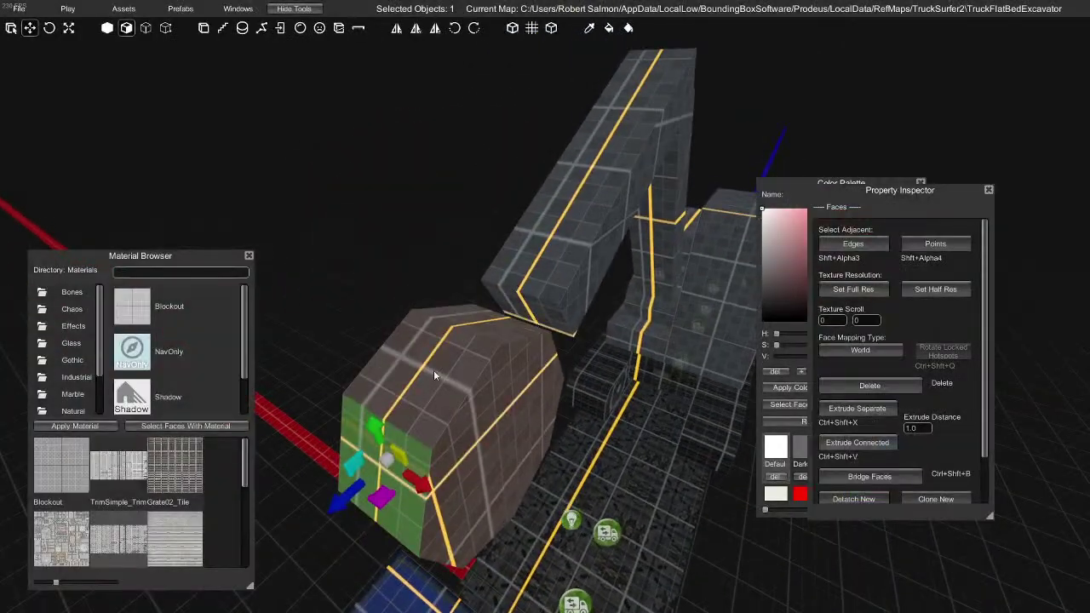
pyautogui.keyDown('shift'); pyautogui.click(437, 369); pyautogui.keyUp('shift')
pyautogui.keyDown('shift'); pyautogui.click(506, 332); pyautogui.keyUp('shift')
pyautogui.moveTo(875, 200)
pyautogui.mouseDown()
pyautogui.moveTo(984, 255)
pyautogui.moveTo(766, 213)
pyautogui.mouseUp()
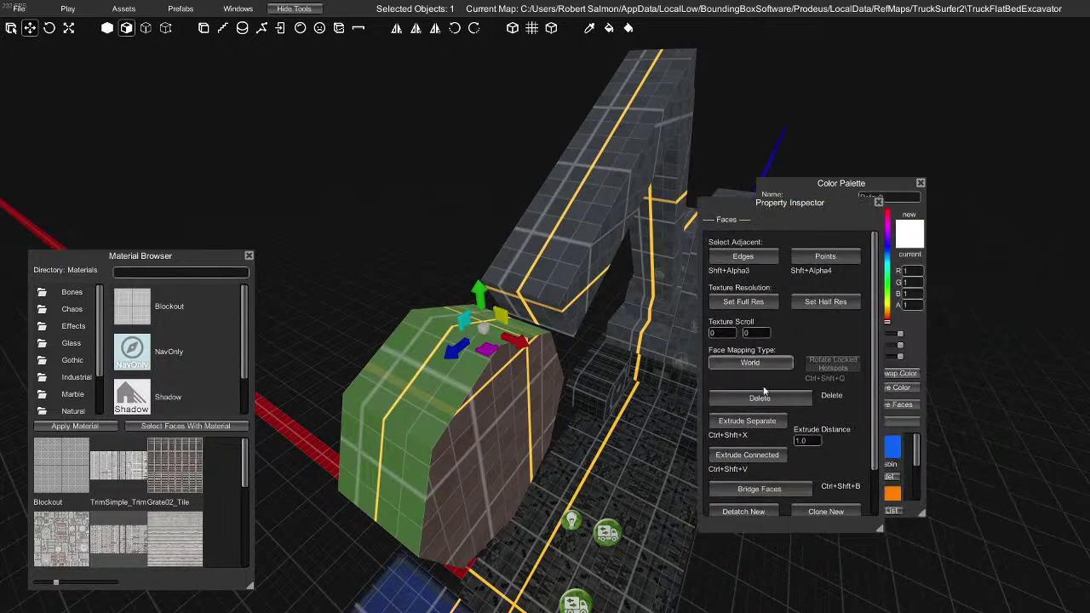
pyautogui.moveTo(694, 491)
pyautogui.mouseDown(button='right')
pyautogui.moveTo(472, 365)
pyautogui.moveTo(466, 400)
pyautogui.moveTo(510, 379)
pyautogui.moveTo(490, 369)
pyautogui.moveTo(505, 368)
pyautogui.moveTo(489, 319)
pyautogui.moveTo(500, 337)
pyautogui.moveTo(556, 355)
pyautogui.moveTo(733, 360)
pyautogui.moveTo(616, 346)
pyautogui.moveTo(735, 349)
pyautogui.moveTo(695, 343)
pyautogui.mouseUp(button='right')
pyautogui.press('Delete')
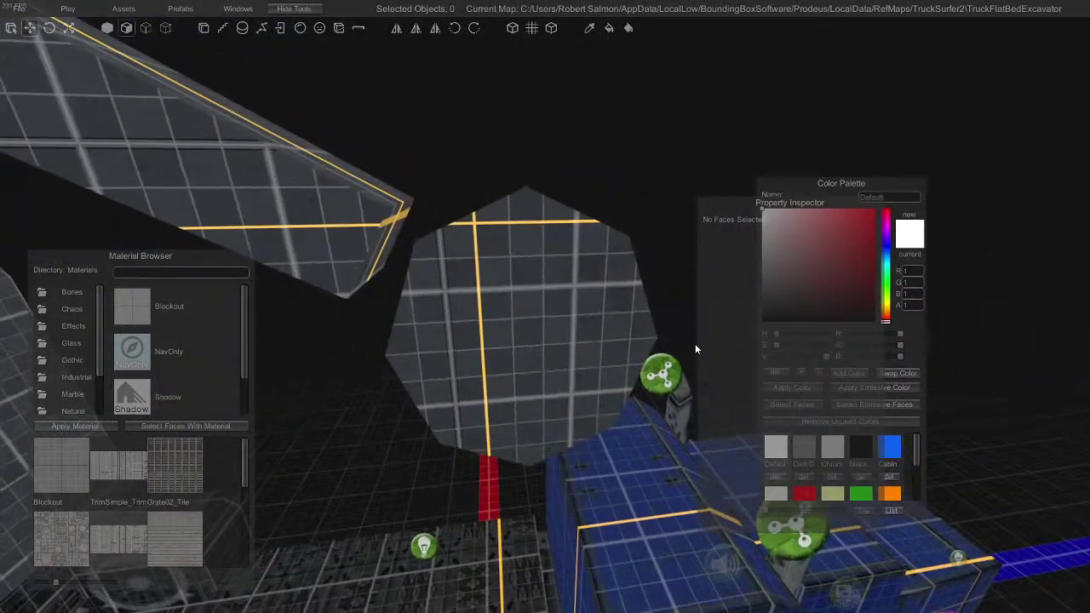
# Cut the bucket's octagonal side face diagonally from rim to rim and delete the part above the cut
pyautogui.moveTo(545, 360); pyautogui.dragTo(560, 362, button='right')
pyautogui.press('1')
pyautogui.click(497, 310)
pyautogui.press('c')
pyautogui.click(428, 270)
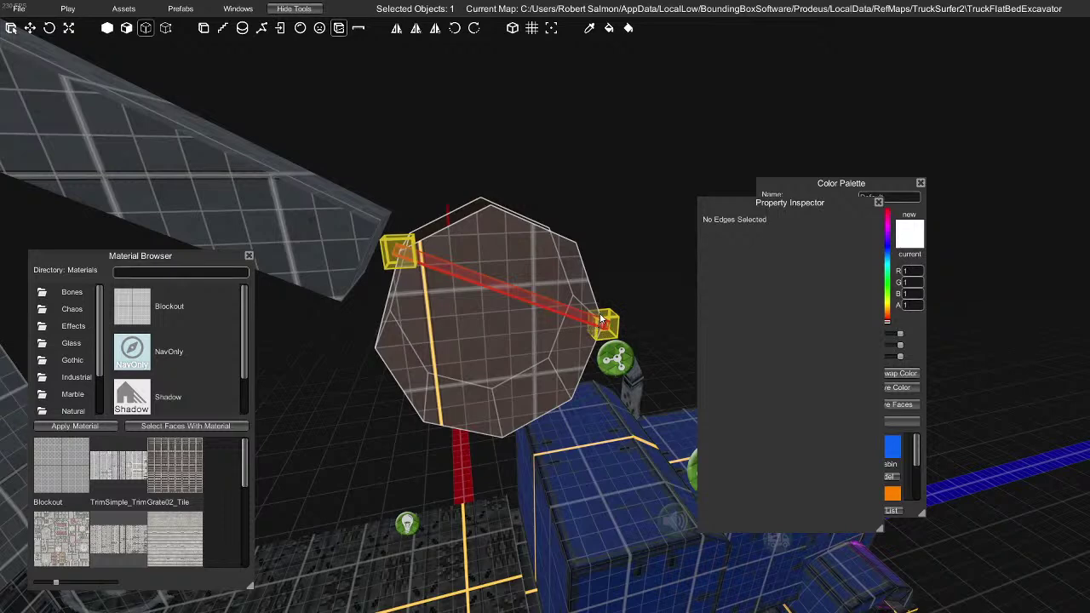
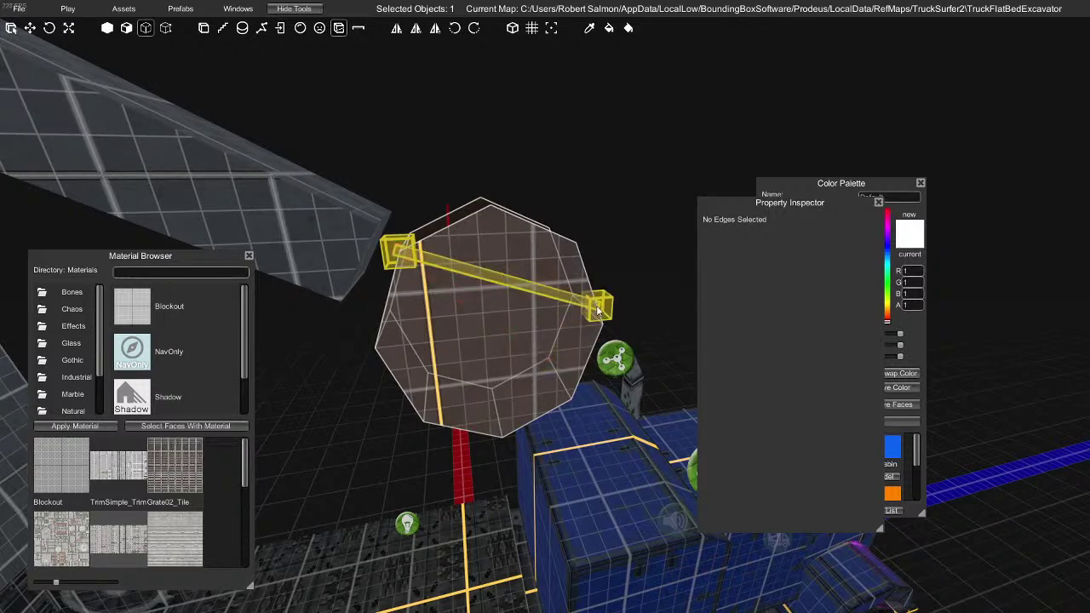
pyautogui.click(600, 314)
pyautogui.click(572, 379)
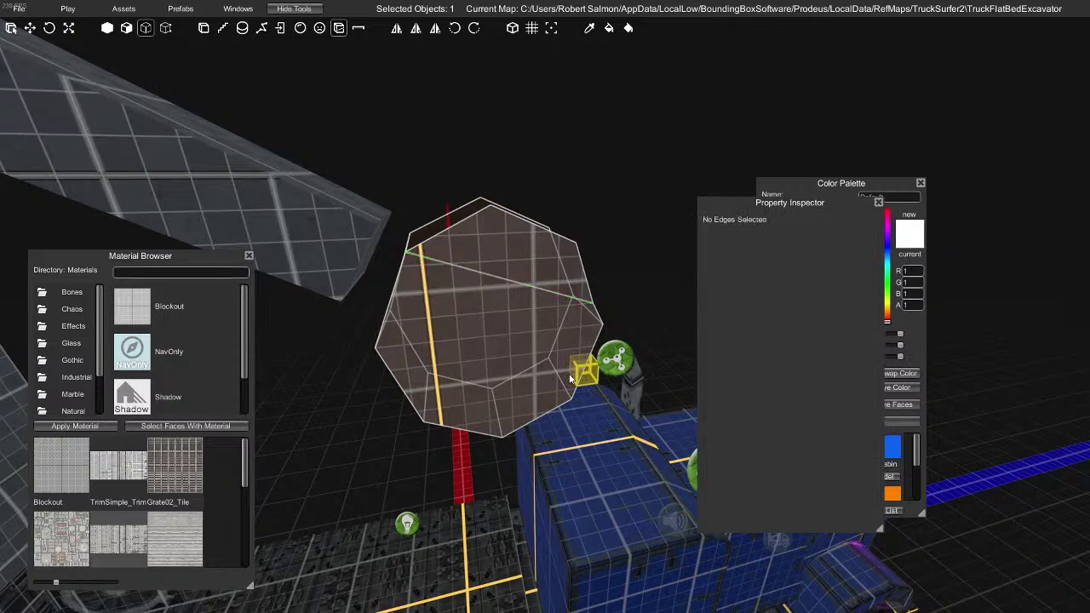
pyautogui.press('2')
pyautogui.click(509, 265)
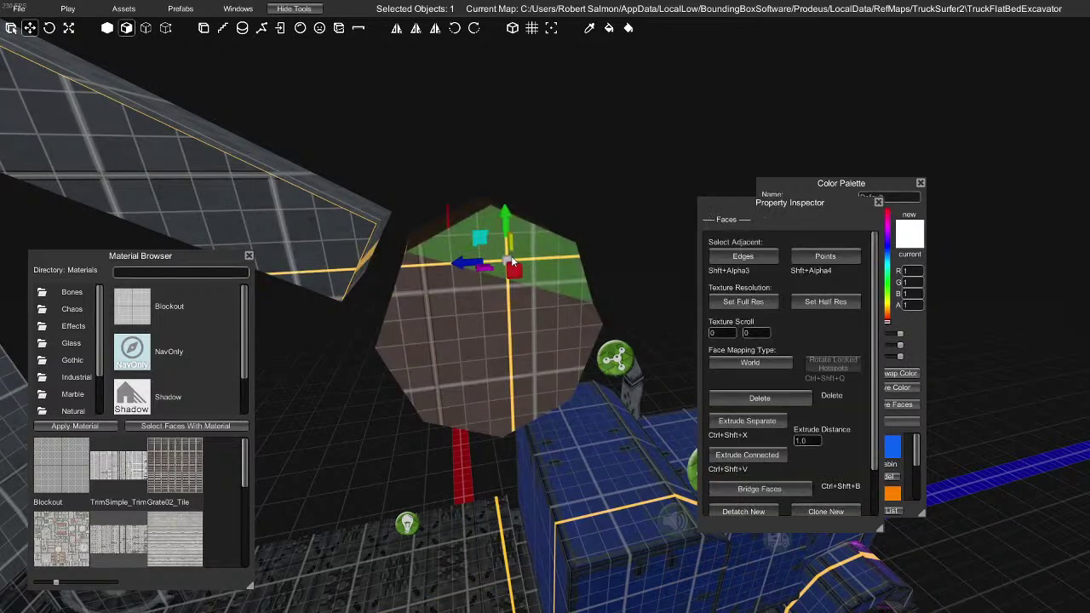
pyautogui.press('Delete')
pyautogui.moveTo(511, 259); pyautogui.dragTo(451, 284, button='right')
# Move the cut edge of the bucket's trimmed side face downward and check the opened bucket in preview
pyautogui.click(432, 294)
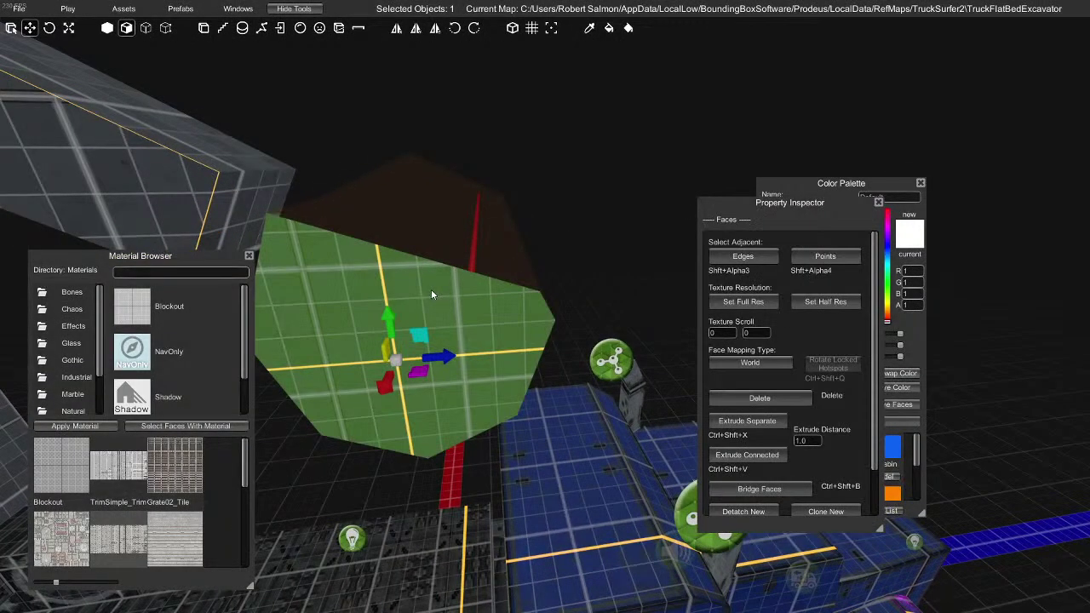
pyautogui.press('3')
pyautogui.click(423, 259)
pyautogui.moveTo(417, 230); pyautogui.dragTo(397, 283)
pyautogui.moveTo(422, 285); pyautogui.dragTo(466, 315, button='right')
pyautogui.press('Tab')
pyautogui.press('Tab')
pyautogui.press('Tab')
pyautogui.moveTo(528, 342); pyautogui.dragTo(246, 329, button='right')
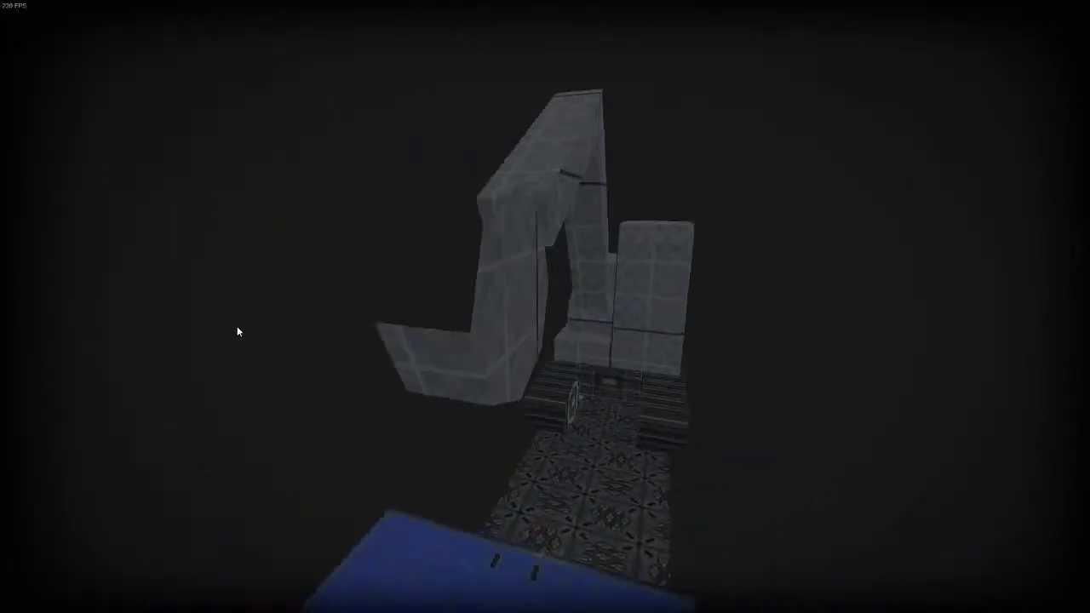
# Delete the bucket's untrimmed opposite side face
pyautogui.press('Tab')
pyautogui.click(428, 297)
pyautogui.press('Delete')
pyautogui.moveTo(430, 300); pyautogui.dragTo(585, 317, button='right')
pyautogui.press('Tab')
pyautogui.press('Tab')
pyautogui.press('Escape')
# Clone the trimmed bucket side face as a separate brush and mirror the clone for the opposite side
pyautogui.press('2')
pyautogui.click(565, 313)
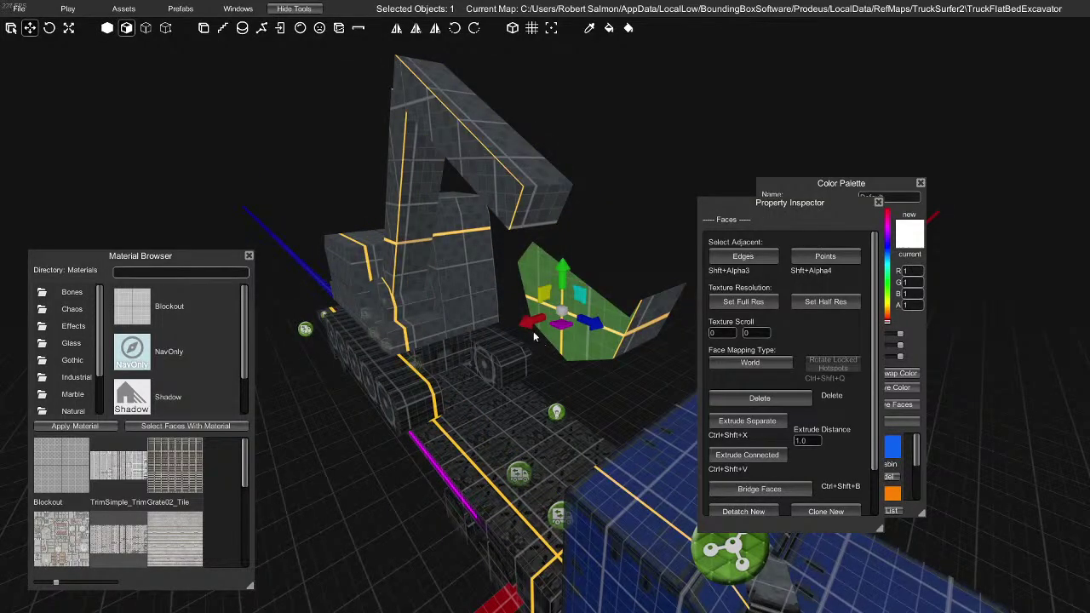
pyautogui.click(850, 515)
pyautogui.moveTo(534, 325); pyautogui.dragTo(373, 356, button='right')
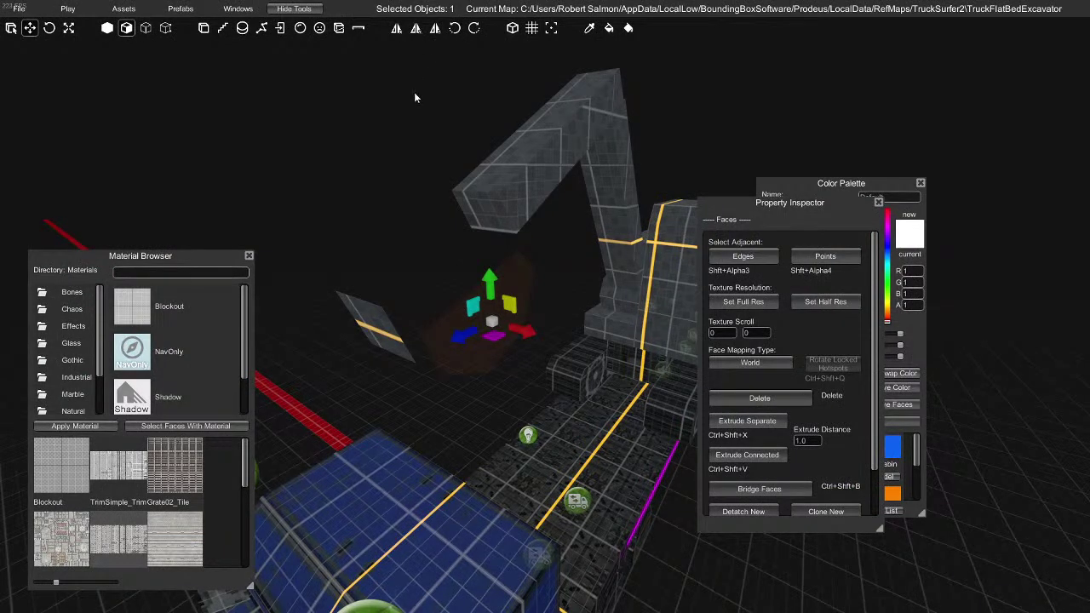
pyautogui.press('1')
pyautogui.moveTo(480, 241)
pyautogui.mouseDown(button='right')
pyautogui.moveTo(436, 337)
pyautogui.moveTo(604, 367)
pyautogui.moveTo(598, 311)
pyautogui.mouseUp(button='right')
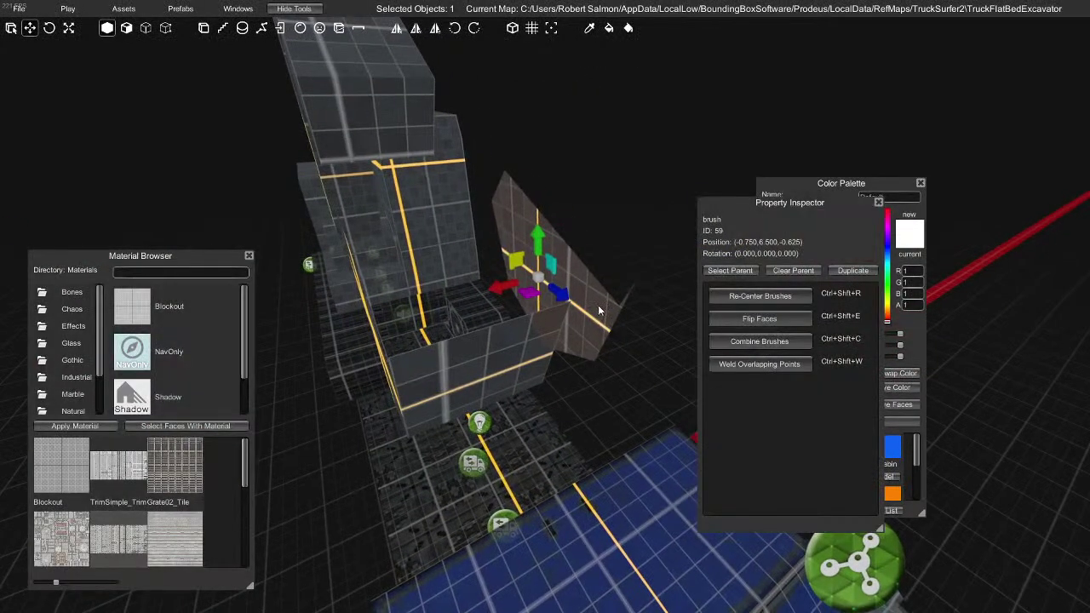
pyautogui.click(415, 28)
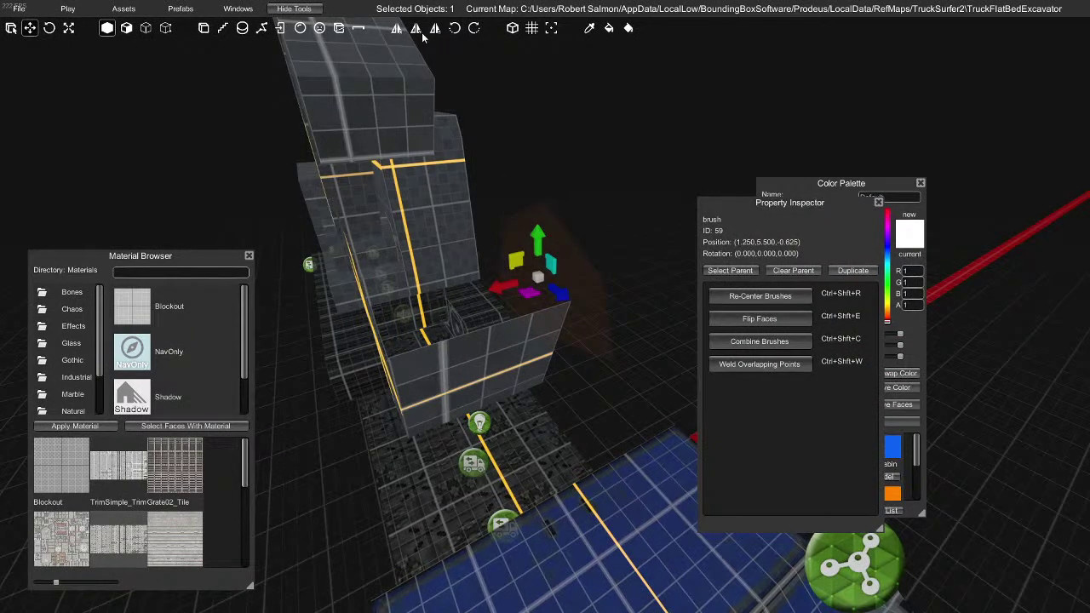
pyautogui.click(408, 29)
# Check the mirrored bucket side against the rest of the bucket from several angles and in preview
pyautogui.moveTo(409, 33); pyautogui.dragTo(253, 111, button='right')
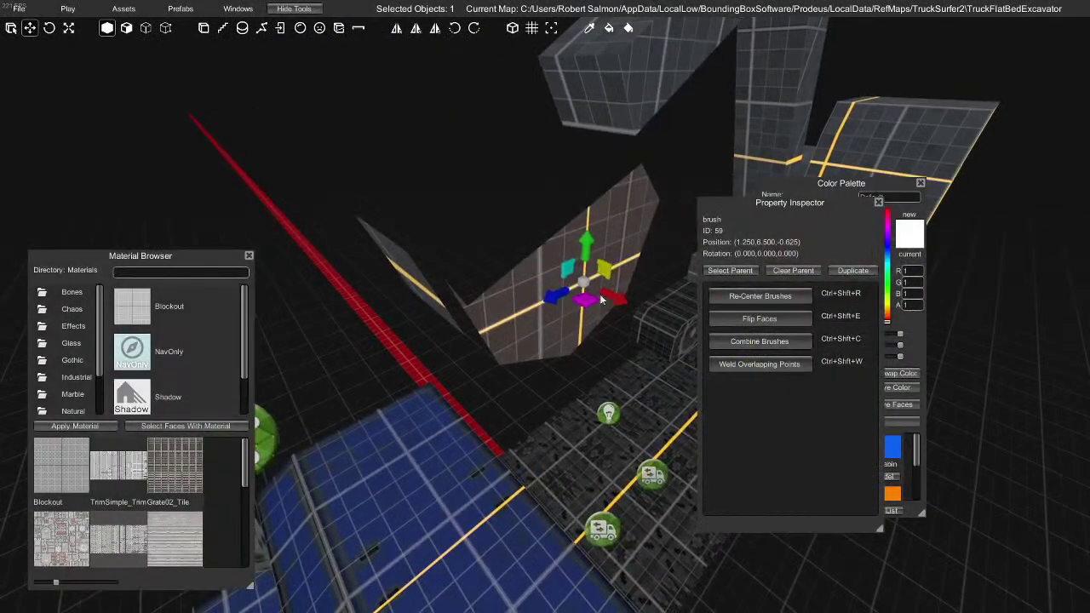
pyautogui.moveTo(567, 281)
pyautogui.mouseDown(button='right')
pyautogui.moveTo(433, 257)
pyautogui.moveTo(510, 291)
pyautogui.moveTo(641, 287)
pyautogui.moveTo(384, 258)
pyautogui.moveTo(304, 266)
pyautogui.moveTo(429, 256)
pyautogui.moveTo(400, 265)
pyautogui.moveTo(423, 226)
pyautogui.moveTo(438, 146)
pyautogui.moveTo(460, 159)
pyautogui.moveTo(474, 218)
pyautogui.moveTo(547, 251)
pyautogui.moveTo(713, 250)
pyautogui.moveTo(696, 286)
pyautogui.moveTo(577, 297)
pyautogui.moveTo(494, 333)
pyautogui.moveTo(284, 329)
pyautogui.moveTo(338, 295)
pyautogui.moveTo(445, 301)
pyautogui.moveTo(379, 293)
pyautogui.moveTo(538, 276)
pyautogui.moveTo(731, 298)
pyautogui.mouseUp(button='right')
pyautogui.press('e')
pyautogui.moveTo(591, 217); pyautogui.dragTo(586, 223, button='right')
pyautogui.moveTo(573, 179)
pyautogui.mouseDown(button='right')
pyautogui.moveTo(528, 192)
pyautogui.moveTo(360, 173)
pyautogui.moveTo(313, 194)
pyautogui.moveTo(328, 211)
pyautogui.mouseUp(button='right')
pyautogui.press('Tab')
pyautogui.press('Tab')
pyautogui.moveTo(572, 293); pyautogui.dragTo(343, 266, button='right')
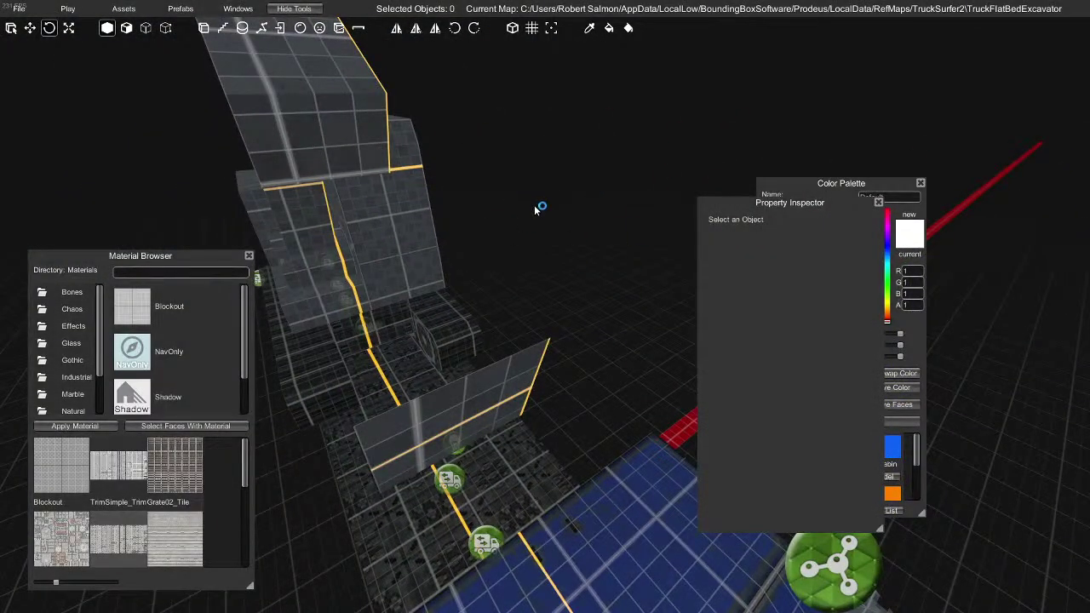
# Examine the bucket's mirrored side and open shell from several angles, in object and face selection and in preview
pyautogui.click(195, 12)
pyautogui.click(198, 25)
pyautogui.moveTo(447, 230); pyautogui.dragTo(299, 293, button='right')
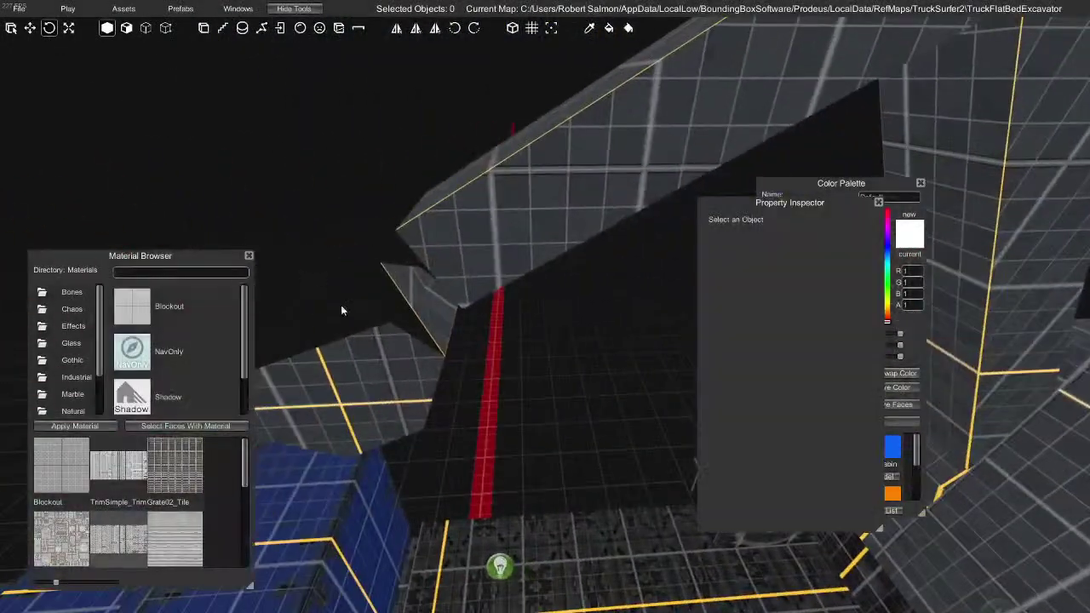
pyautogui.click(429, 314)
pyautogui.press('2')
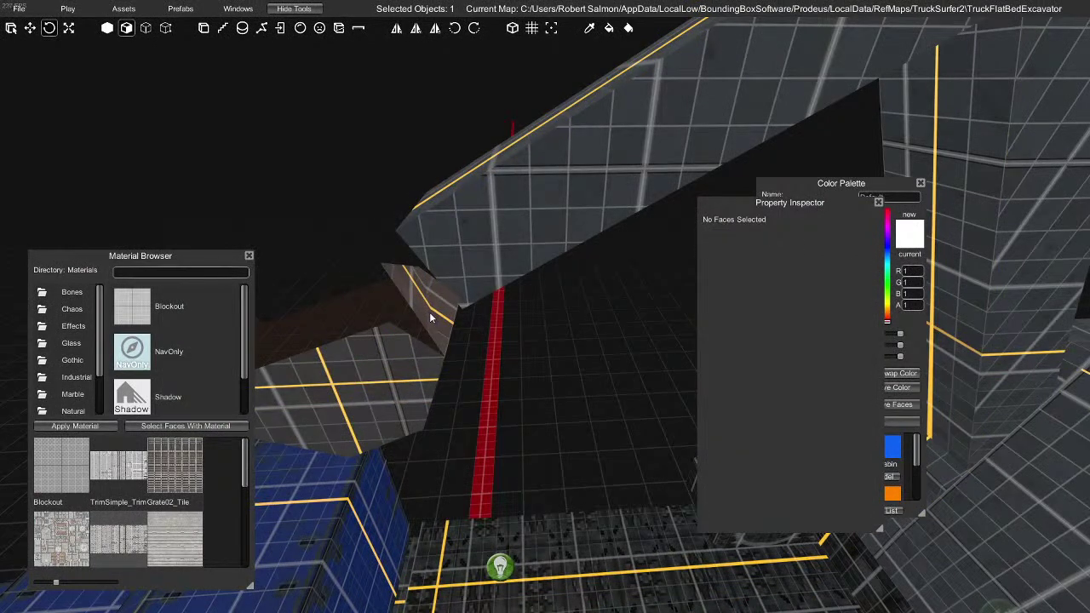
pyautogui.press('1')
pyautogui.press('2')
pyautogui.press('1')
pyautogui.press('2')
pyautogui.moveTo(427, 309)
pyautogui.mouseDown(button='right')
pyautogui.moveTo(405, 299)
pyautogui.moveTo(431, 302)
pyautogui.mouseUp(button='right')
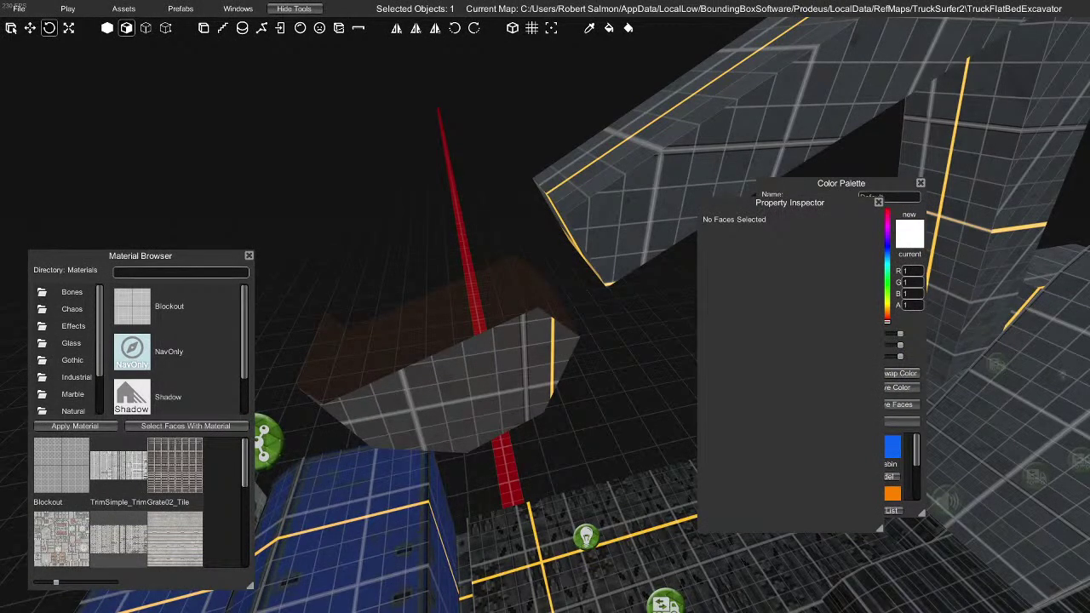
pyautogui.moveTo(299, 573); pyautogui.dragTo(539, 414, button='right')
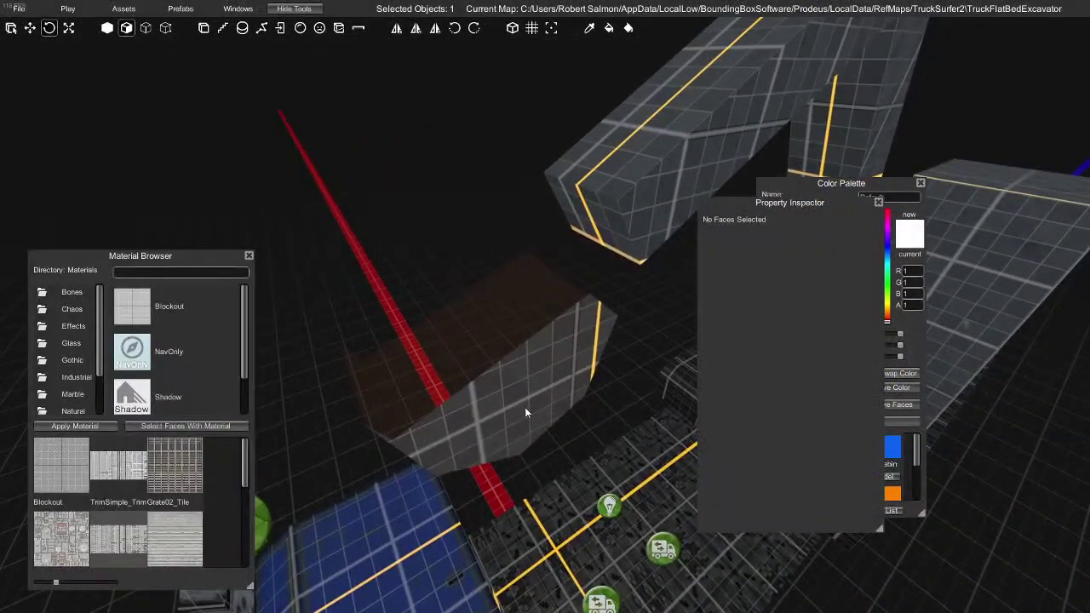
pyautogui.moveTo(784, 219); pyautogui.dragTo(832, 238)
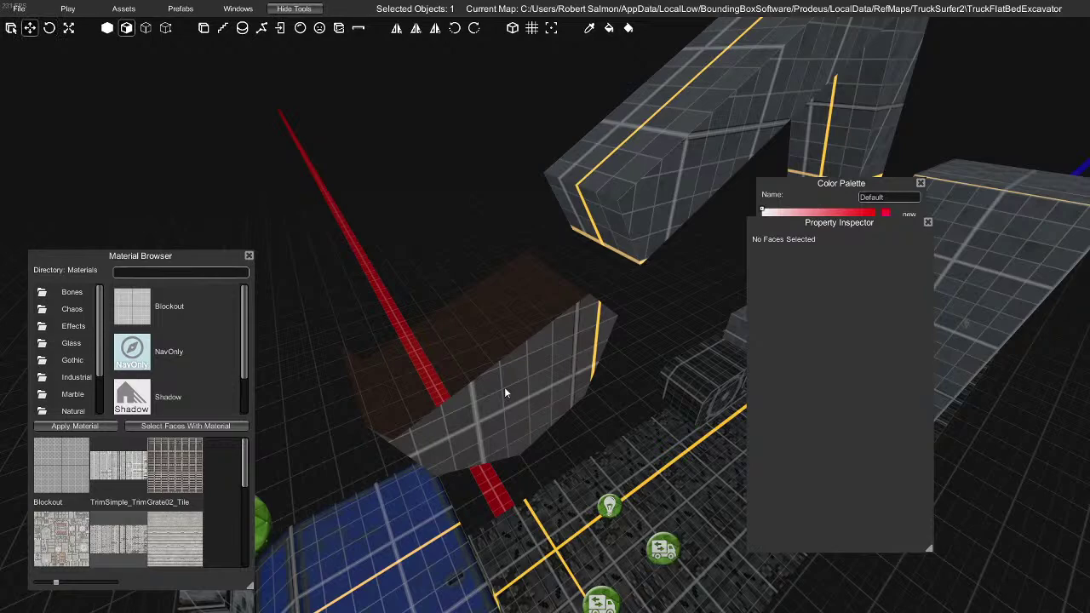
pyautogui.press('Tab')
pyautogui.press('Tab')
# Try pulling the bucket's side brush away along the X axis, and return it to its place against the bucket
pyautogui.click(512, 394)
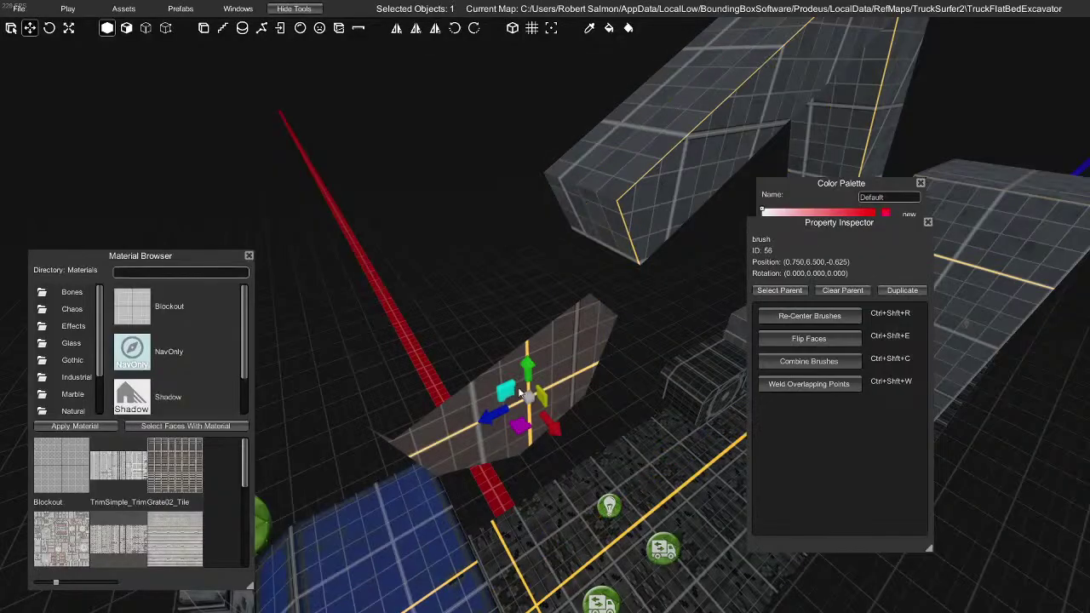
pyautogui.moveTo(528, 371); pyautogui.dragTo(701, 354, button='right')
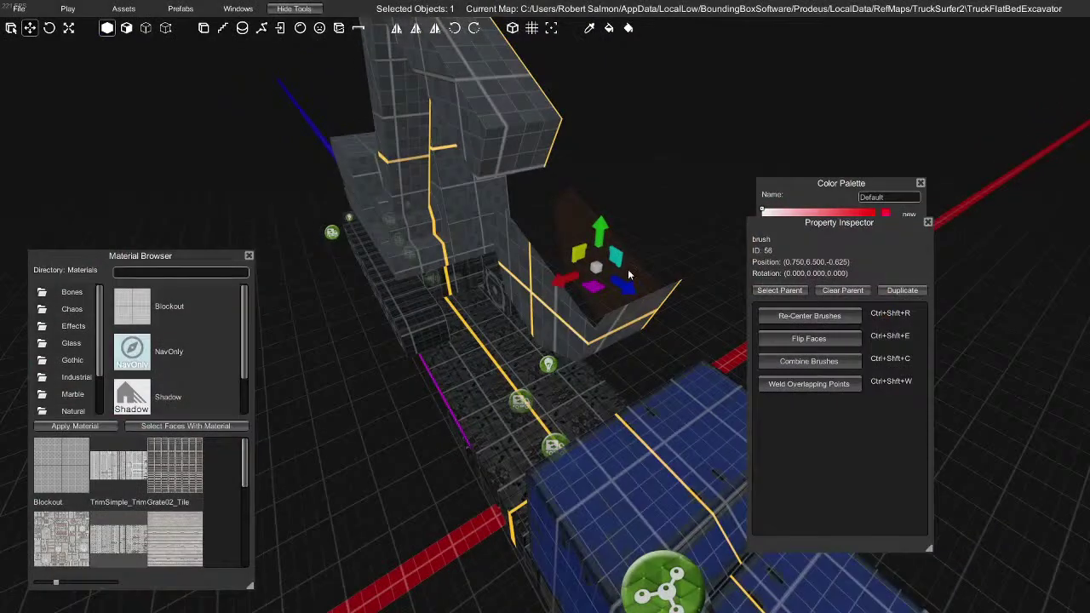
pyautogui.moveTo(603, 229); pyautogui.dragTo(613, 181)
pyautogui.moveTo(616, 155)
pyautogui.mouseDown(button='right')
pyautogui.moveTo(579, 186)
pyautogui.moveTo(493, 204)
pyautogui.mouseUp(button='right')
pyautogui.press('Escape')
pyautogui.click(324, 153)
pyautogui.moveTo(324, 153); pyautogui.dragTo(471, 181, button='right')
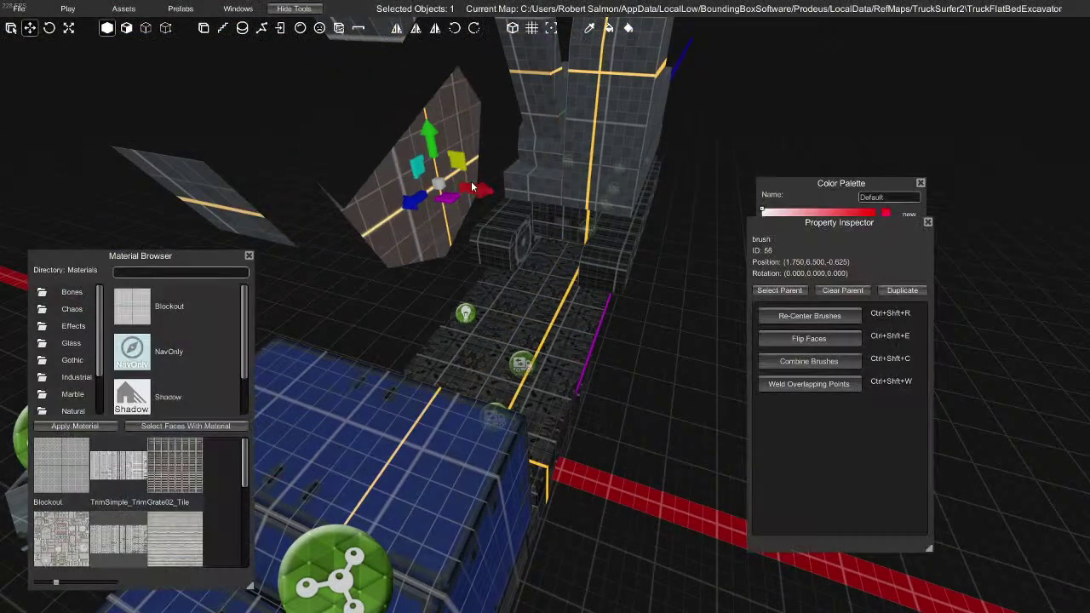
pyautogui.moveTo(471, 183); pyautogui.dragTo(373, 173)
# Combine the mirrored side with the rest of the bucket into a single brush
pyautogui.moveTo(373, 174); pyautogui.dragTo(412, 260, button='right')
pyautogui.keyDown('shift'); pyautogui.click(455, 228); pyautogui.keyUp('shift')
pyautogui.click(825, 366)
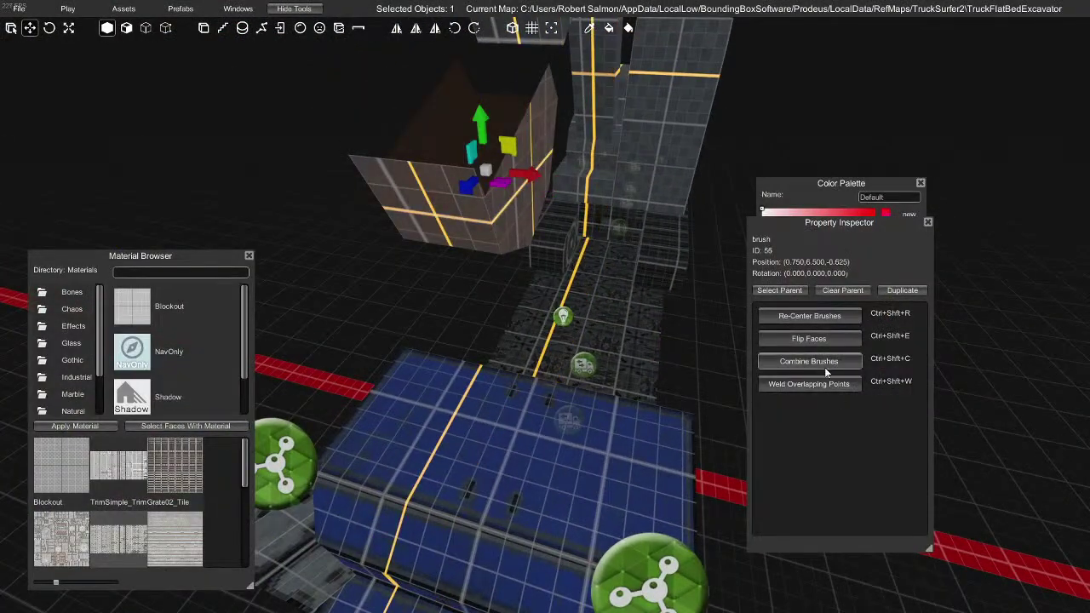
# Duplicate the combined bucket shell in place and flip the duplicate's faces to form the bucket's interior
pyautogui.moveTo(542, 347); pyautogui.dragTo(539, 364, button='right')
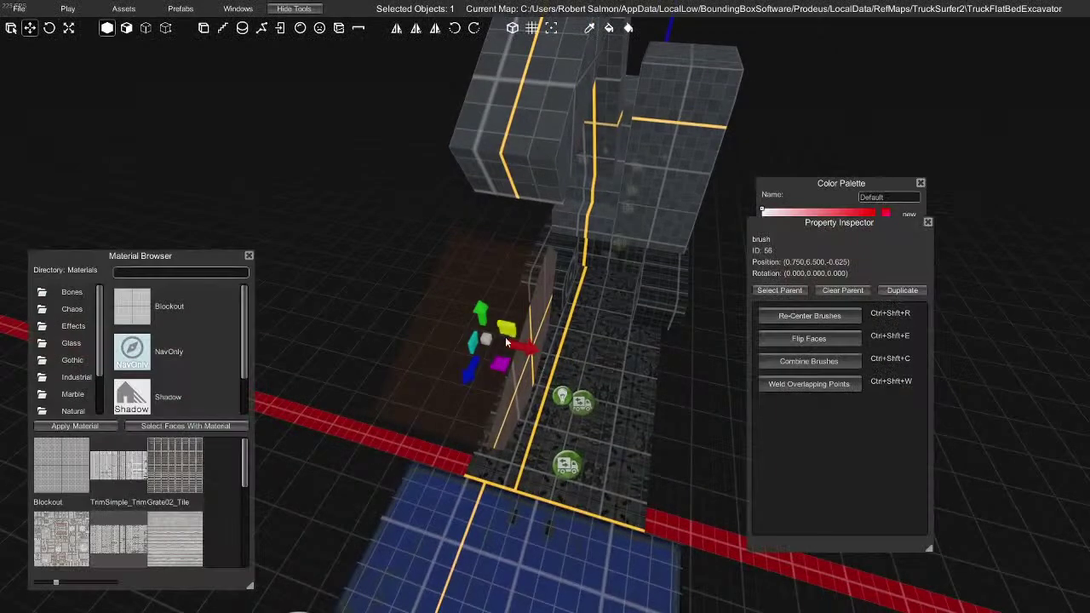
pyautogui.moveTo(474, 310)
pyautogui.mouseDown()
pyautogui.moveTo(438, 214)
pyautogui.moveTo(453, 294)
pyautogui.mouseUp()
pyautogui.moveTo(425, 298)
pyautogui.mouseDown(button='right')
pyautogui.moveTo(445, 304)
pyautogui.moveTo(467, 289)
pyautogui.moveTo(520, 103)
pyautogui.moveTo(641, 163)
pyautogui.moveTo(670, 284)
pyautogui.mouseUp(button='right')
pyautogui.moveTo(580, 279); pyautogui.dragTo(307, 285, button='right')
pyautogui.moveTo(459, 361)
pyautogui.mouseDown(button='right')
pyautogui.moveTo(639, 400)
pyautogui.moveTo(623, 406)
pyautogui.mouseUp(button='right')
pyautogui.moveTo(550, 348); pyautogui.dragTo(451, 341)
pyautogui.hotkey('ctrl', 'z')
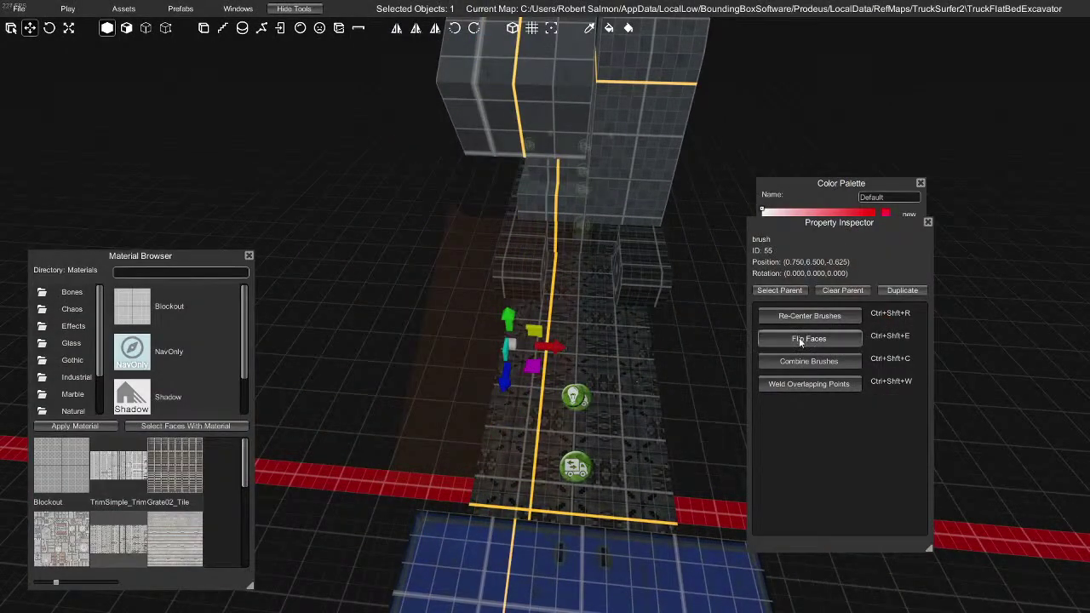
pyautogui.click(790, 341)
pyautogui.moveTo(785, 342)
pyautogui.mouseDown(button='right')
pyautogui.moveTo(424, 355)
pyautogui.moveTo(510, 381)
pyautogui.mouseUp(button='right')
pyautogui.hotkey('ctrl', 's')
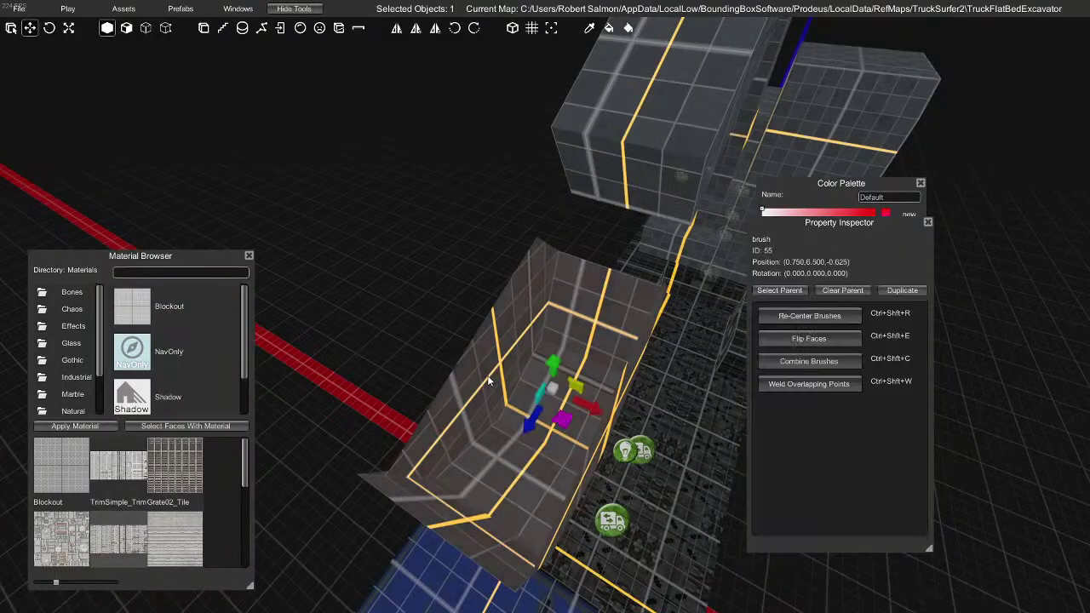
# Move both side faces of the inner bucket shell inward to give the side walls thickness
pyautogui.press('2')
pyautogui.click(488, 375)
pyautogui.moveTo(530, 379); pyautogui.dragTo(552, 388)
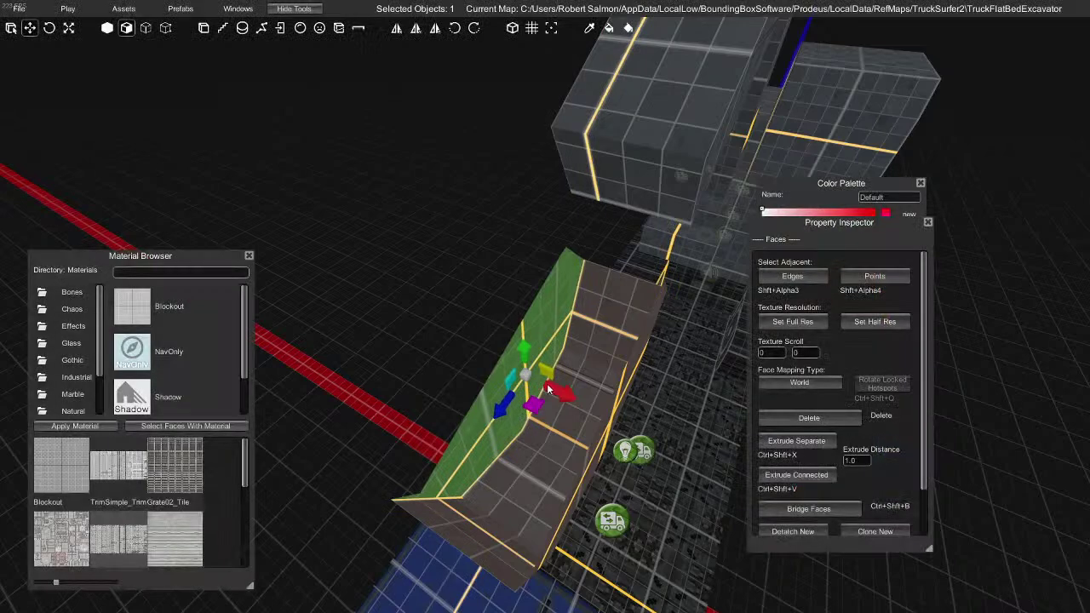
pyautogui.hotkey('ctrl', 'z')
pyautogui.moveTo(530, 396); pyautogui.dragTo(533, 386, button='right')
pyautogui.moveTo(532, 411); pyautogui.dragTo(559, 417)
pyautogui.moveTo(500, 443); pyautogui.dragTo(643, 447, button='right')
pyautogui.click(595, 429)
pyautogui.moveTo(527, 396); pyautogui.dragTo(507, 401)
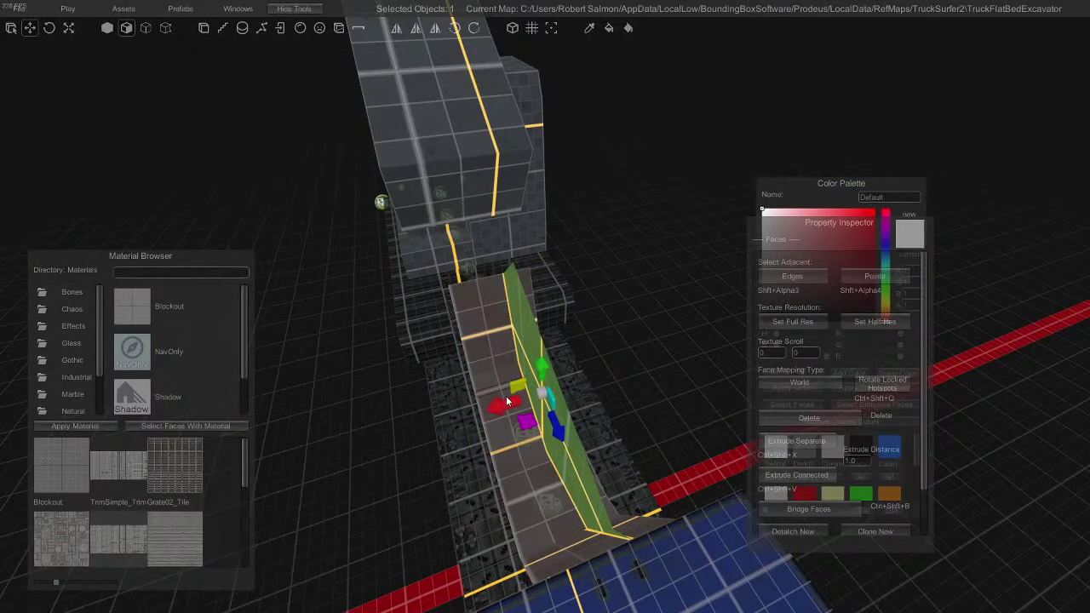
pyautogui.moveTo(506, 395); pyautogui.dragTo(294, 347, button='right')
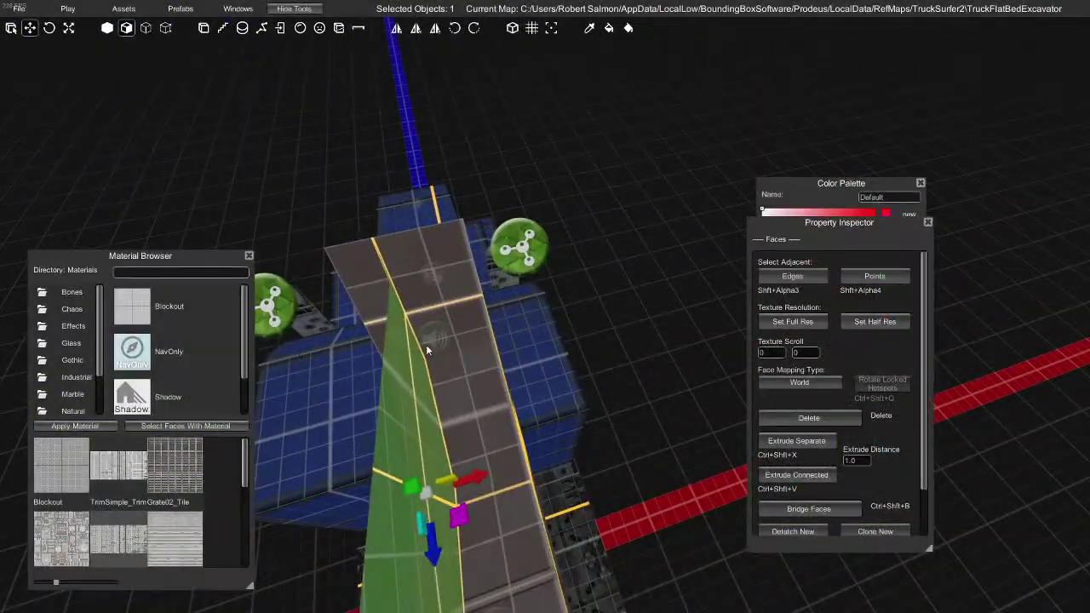
pyautogui.moveTo(453, 344); pyautogui.dragTo(633, 303, button='right')
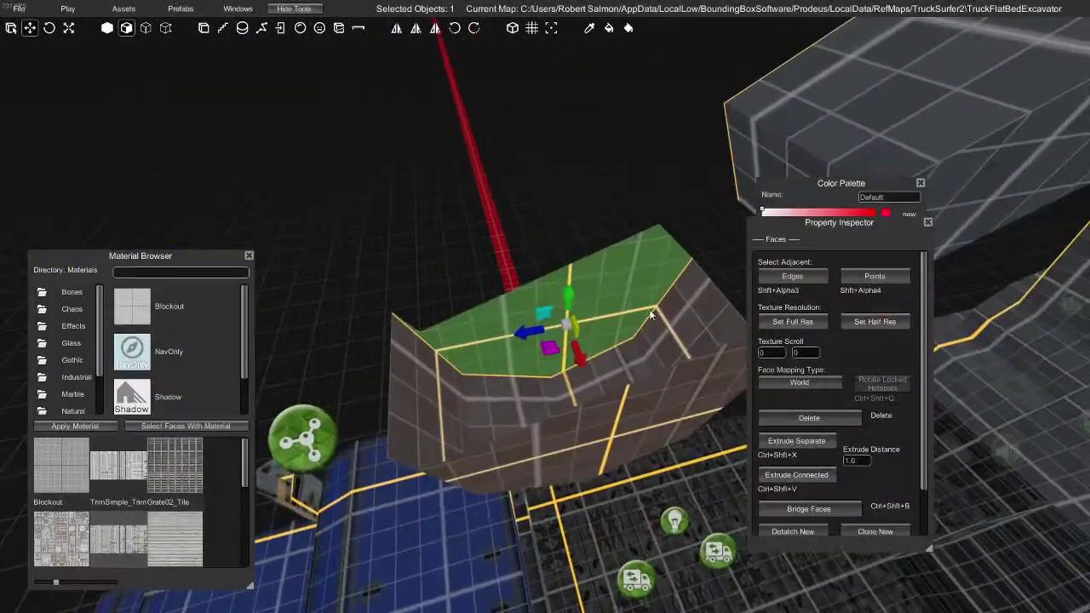
# Move the inner shell's end edge nearest the digging arm inward, away from the outer shell
pyautogui.moveTo(585, 357); pyautogui.dragTo(526, 307, button='right')
pyautogui.press('1')
pyautogui.click(474, 281)
pyautogui.press('2')
pyautogui.click(460, 277)
pyautogui.moveTo(528, 335); pyautogui.dragTo(637, 312, button='right')
pyautogui.moveTo(402, 268); pyautogui.dragTo(465, 338, button='right')
pyautogui.click(408, 326)
pyautogui.press('3')
pyautogui.click(349, 290)
pyautogui.moveTo(532, 295); pyautogui.dragTo(550, 294, button='right')
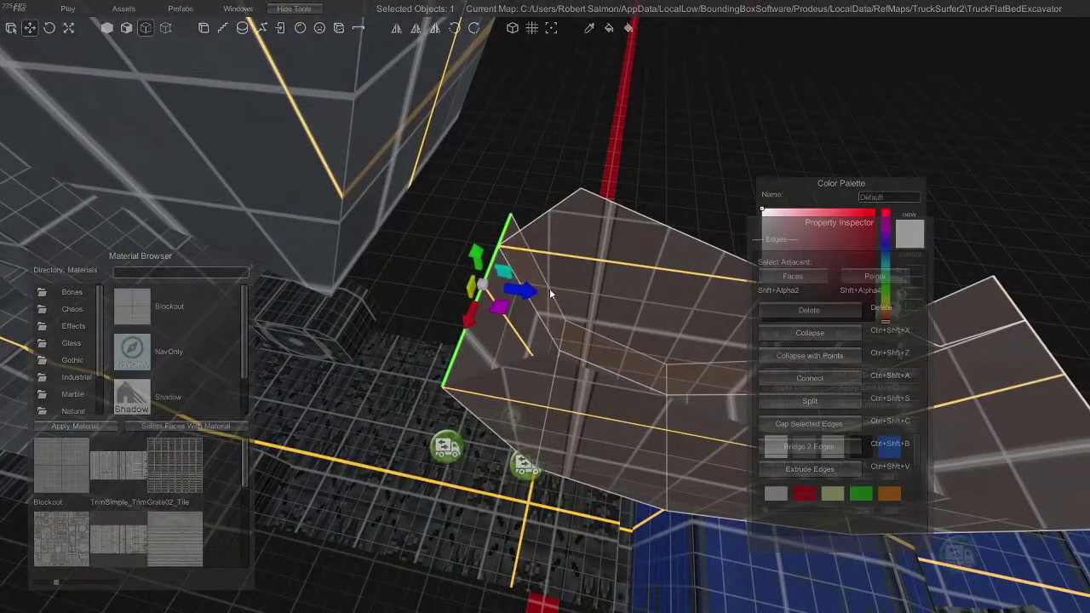
pyautogui.moveTo(525, 290); pyautogui.dragTo(575, 330)
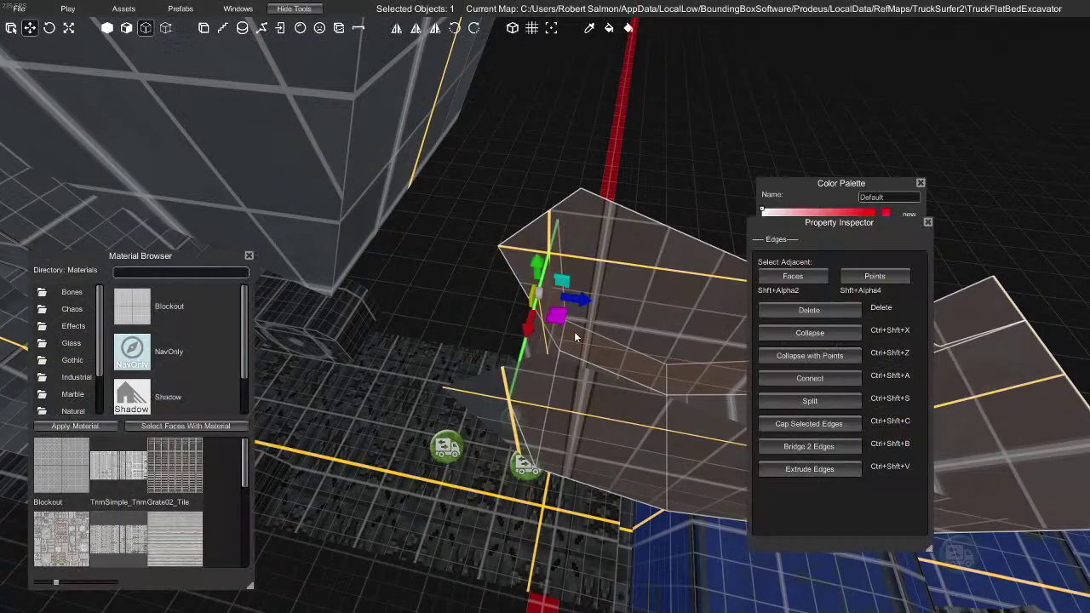
# Combine the inner and outer bucket shells into one brush
pyautogui.moveTo(571, 336); pyautogui.dragTo(681, 345, button='right')
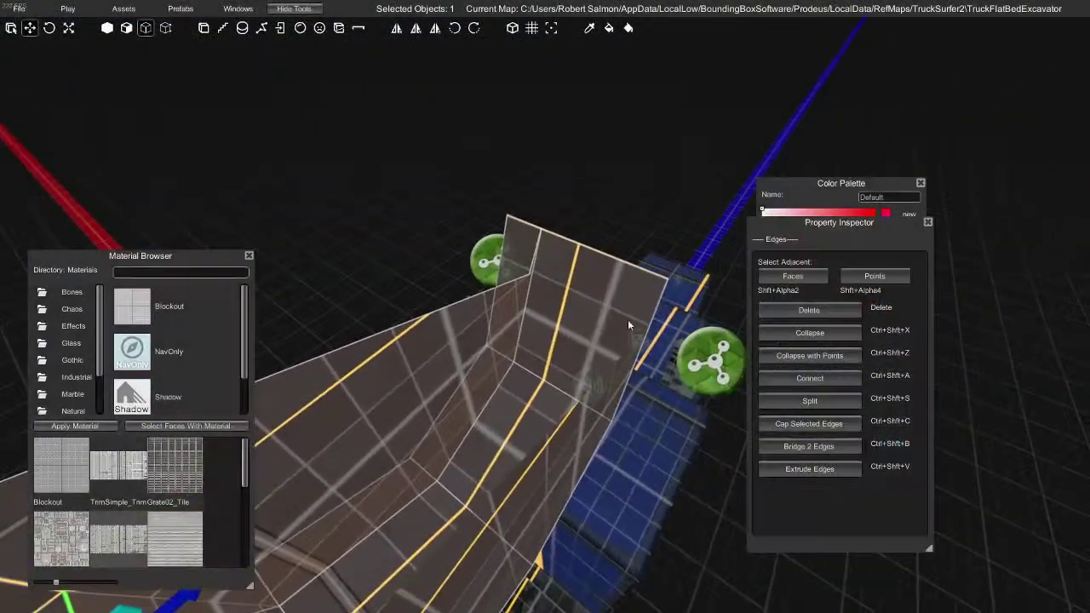
pyautogui.click(594, 271)
pyautogui.moveTo(591, 274); pyautogui.dragTo(533, 287, button='right')
pyautogui.moveTo(562, 364)
pyautogui.mouseDown(button='right')
pyautogui.moveTo(362, 342)
pyautogui.moveTo(378, 343)
pyautogui.mouseUp(button='right')
pyautogui.click(475, 294)
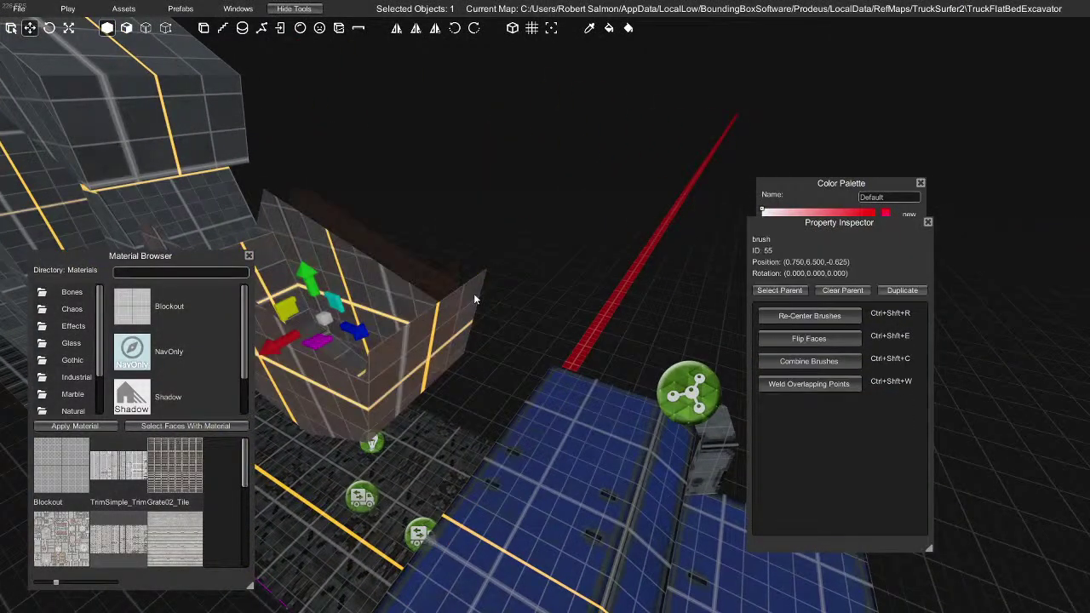
pyautogui.keyDown('shift'); pyautogui.click(384, 282); pyautogui.keyUp('shift')
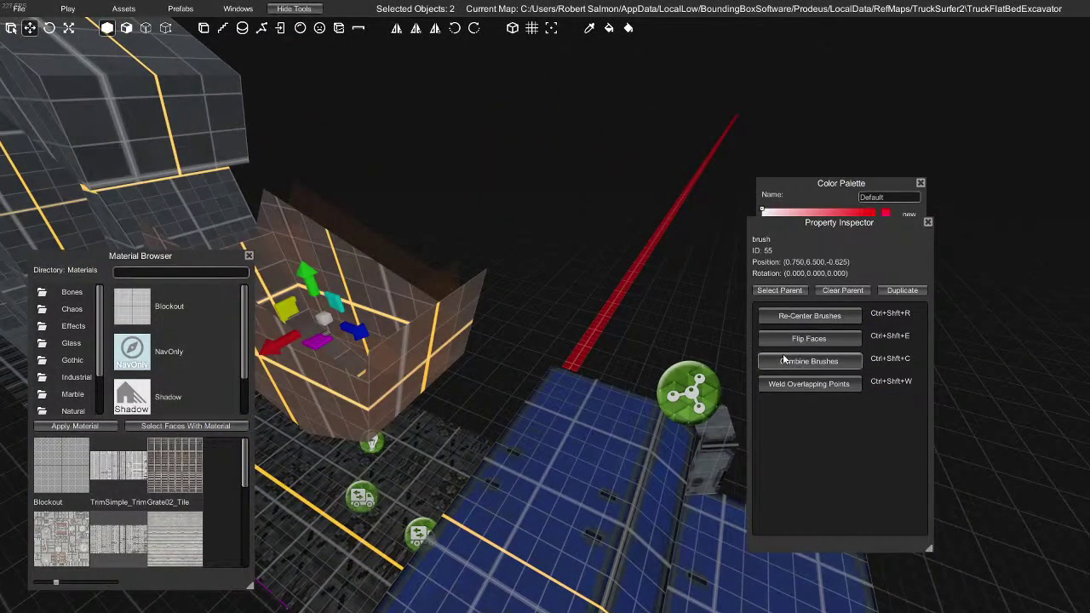
pyautogui.moveTo(782, 363); pyautogui.dragTo(497, 385, button='right')
# Bridge the inner and outer rim edges of the bucket at the lip nearest the truck cab and along one long side
pyautogui.press('3')
pyautogui.click(496, 383)
pyautogui.keyDown('shift'); pyautogui.click(534, 364); pyautogui.keyUp('shift')
pyautogui.hotkey('ctrl', 'shift', 'b')
pyautogui.click(493, 388)
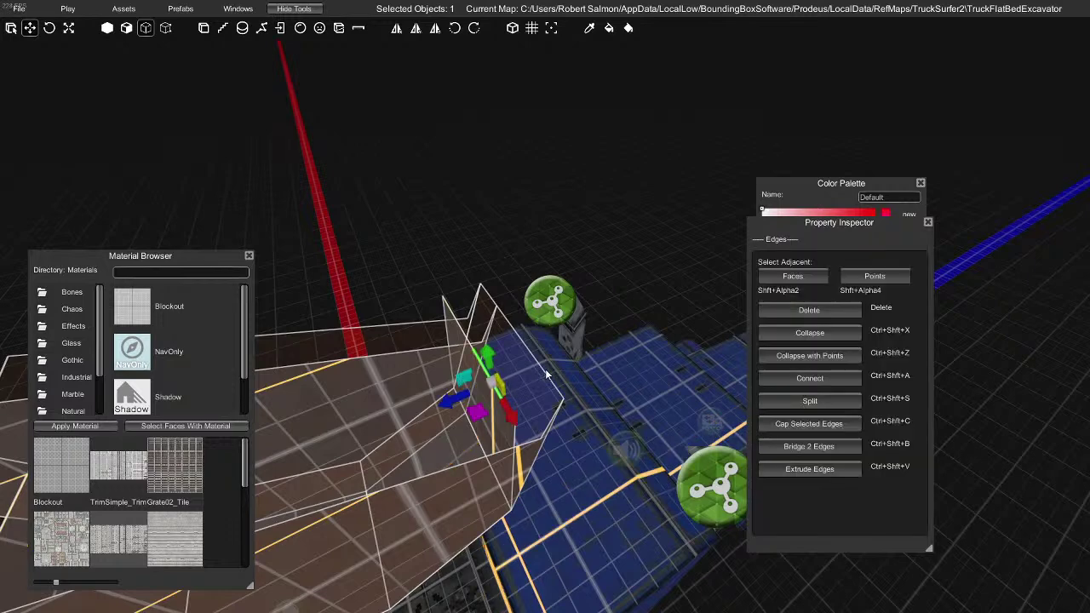
pyautogui.keyDown('shift'); pyautogui.click(546, 375); pyautogui.keyUp('shift')
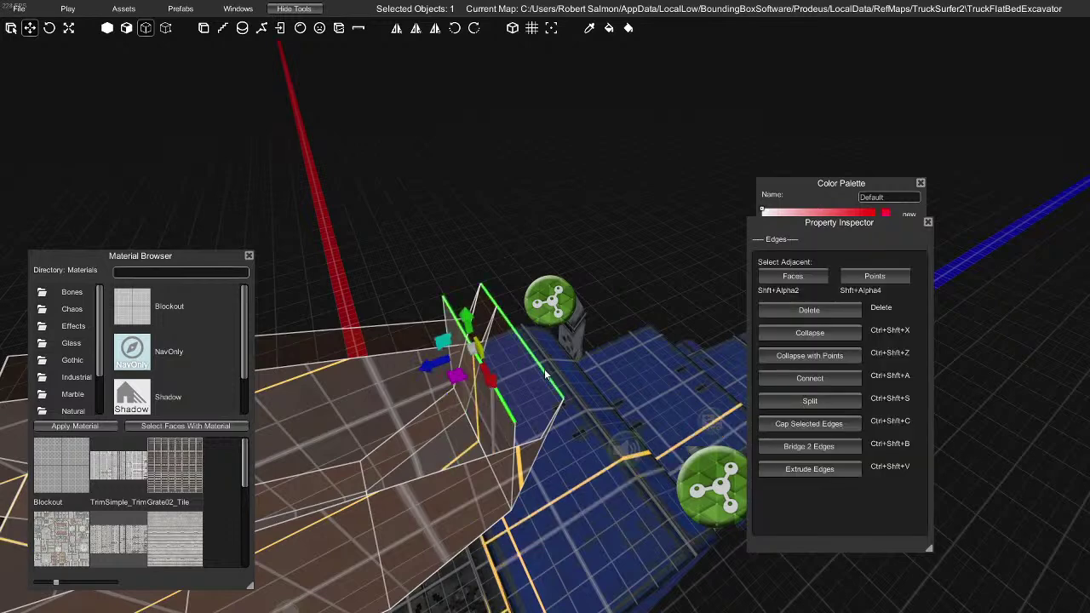
pyautogui.click(804, 449)
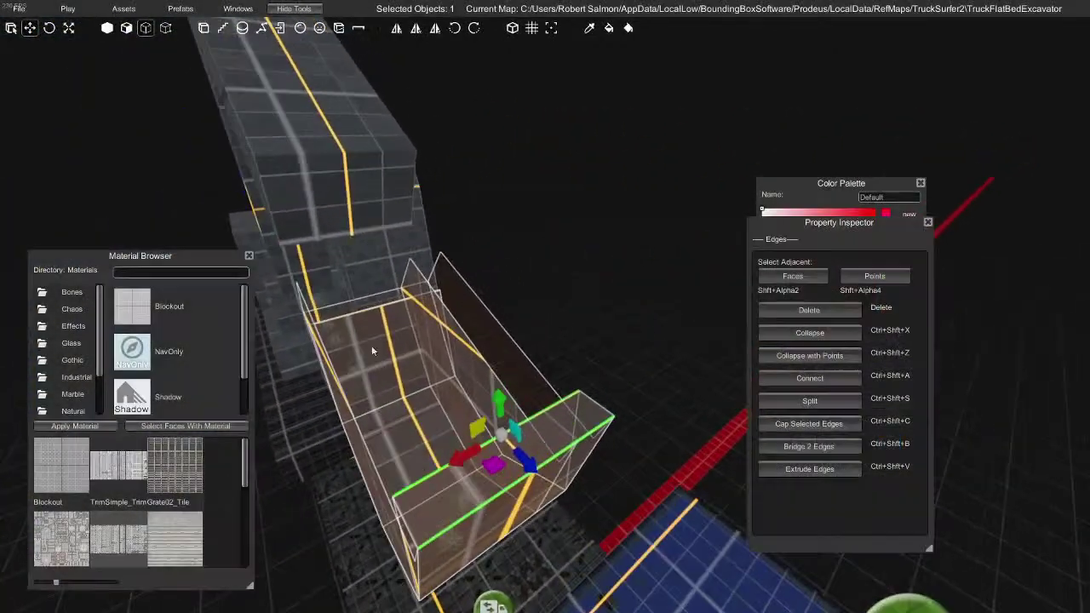
pyautogui.click(472, 334)
pyautogui.click(811, 446)
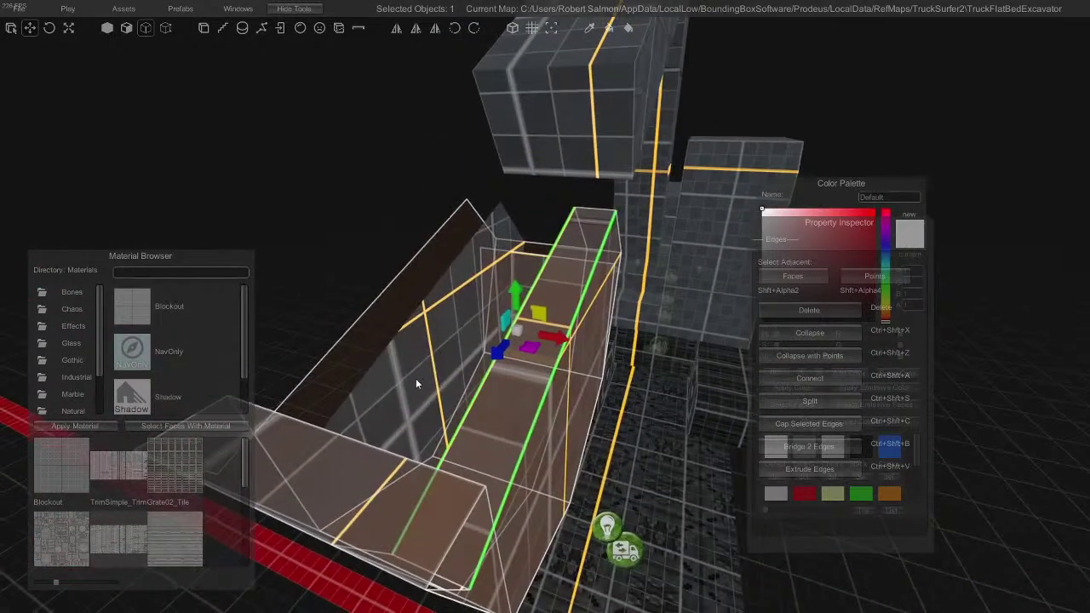
# Combine the separate inner side face on the unbridged side with the main bucket brush
pyautogui.click(402, 330)
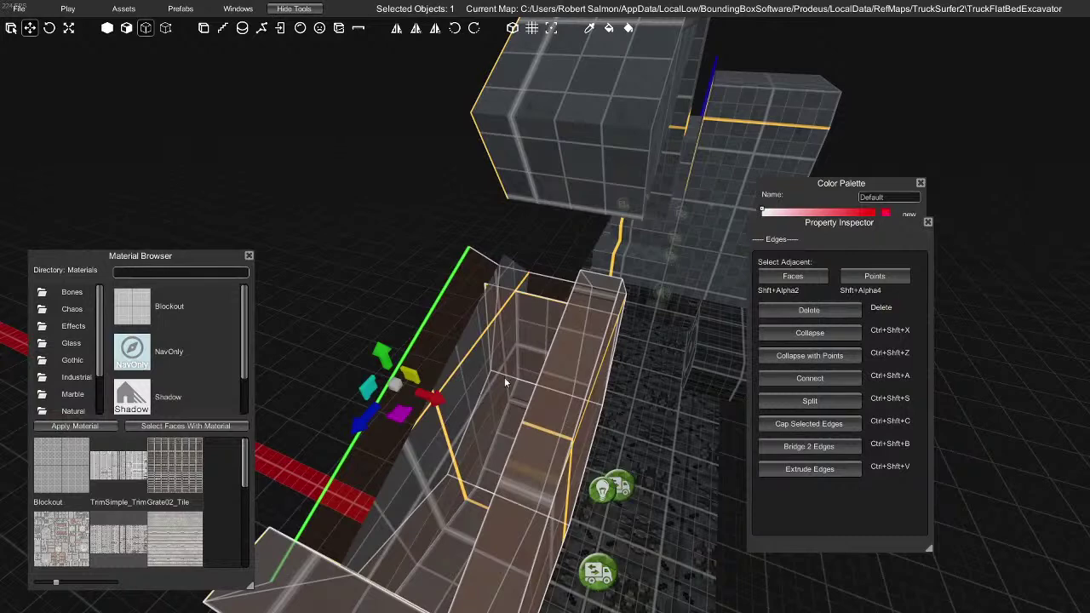
pyautogui.hotkey('ctrl', 'z')
pyautogui.click(472, 402)
pyautogui.press('2')
pyautogui.click(473, 409)
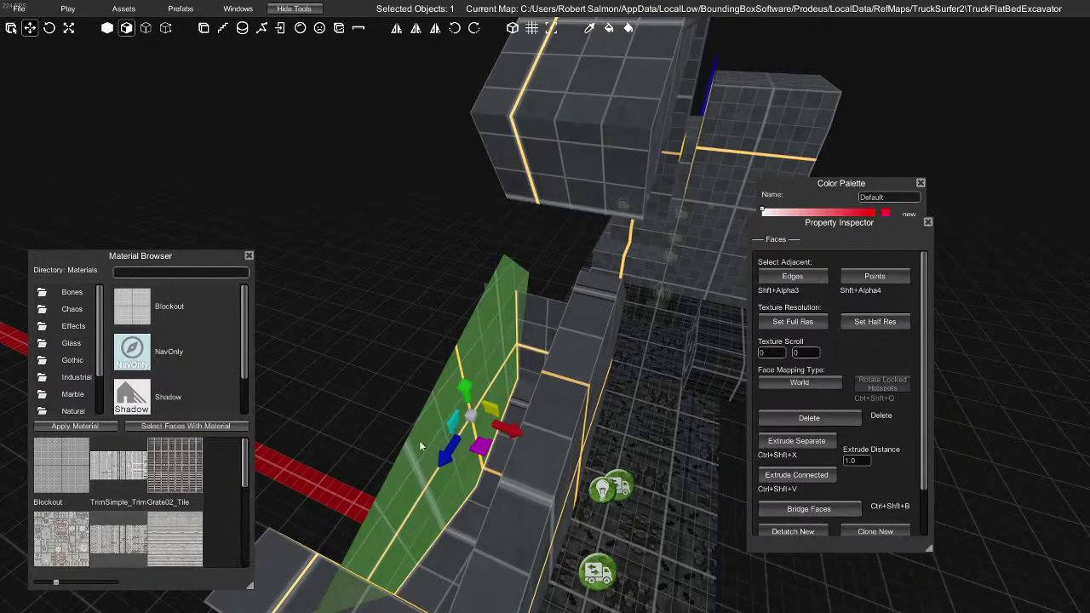
pyautogui.press('3')
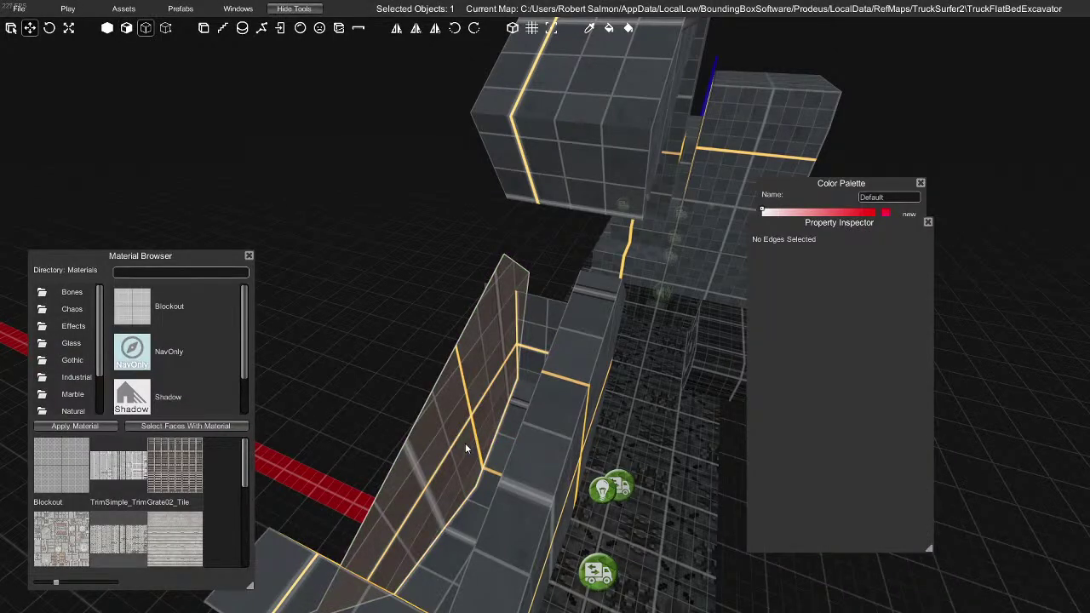
pyautogui.click(494, 468)
pyautogui.press('1')
pyautogui.keyDown('shift'); pyautogui.click(480, 496); pyautogui.keyUp('shift')
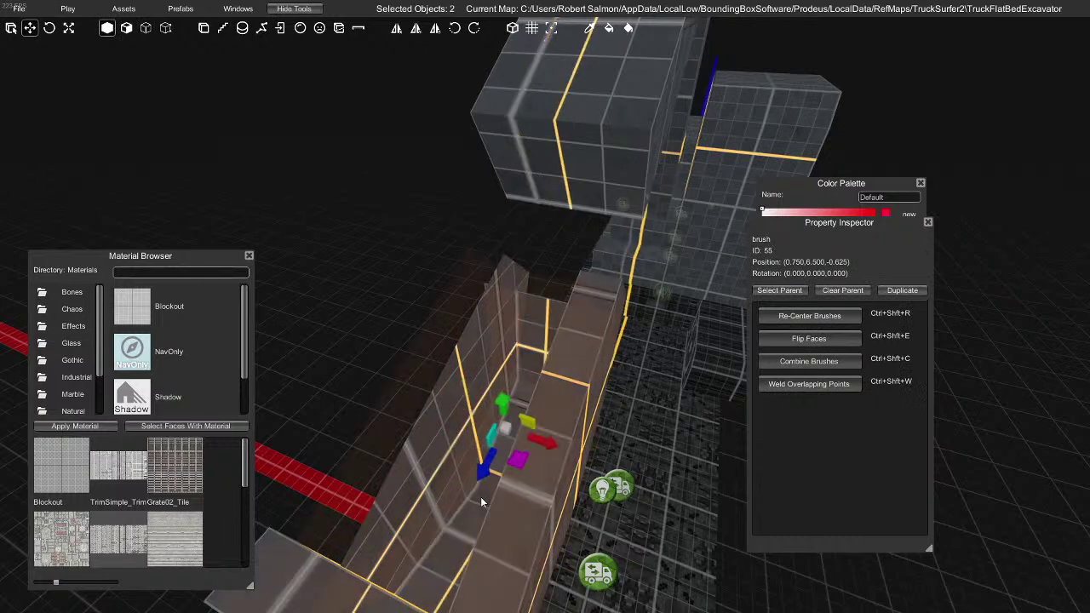
pyautogui.click(453, 419)
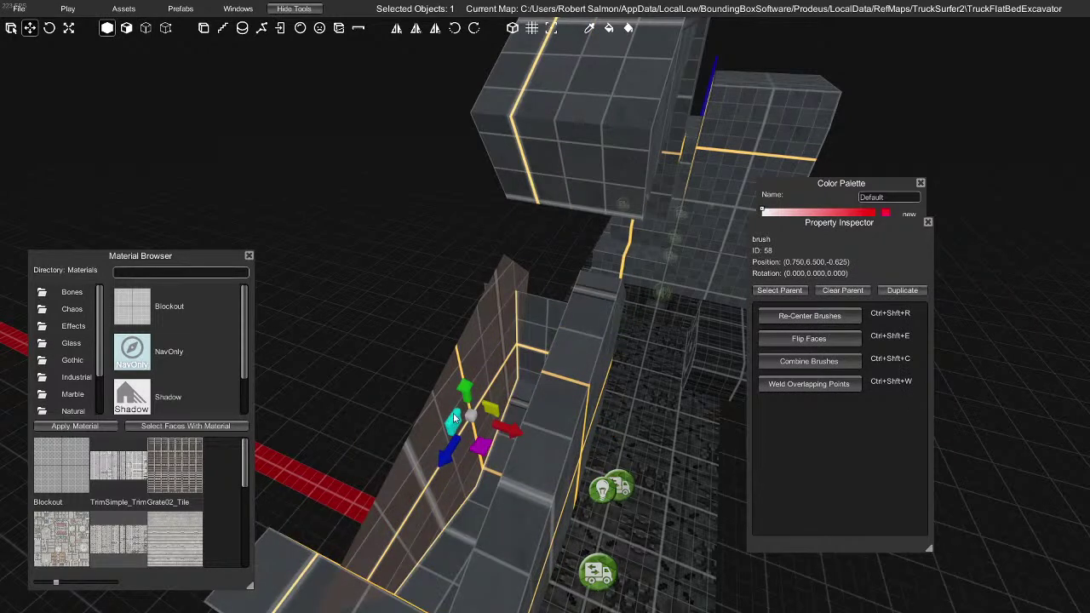
pyautogui.press('3')
pyautogui.press('1')
pyautogui.click(470, 509)
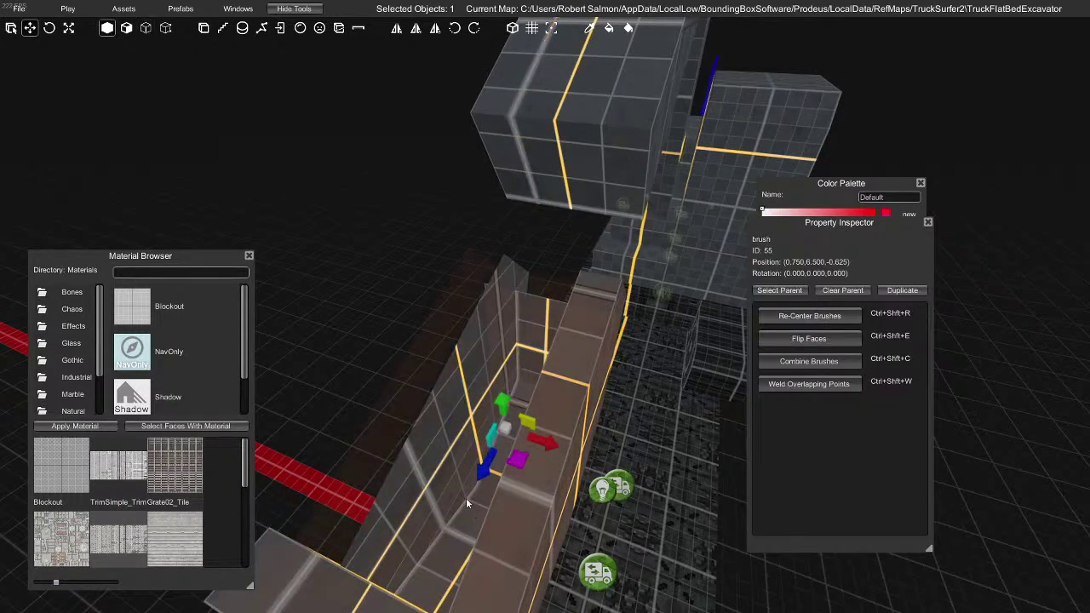
pyautogui.click(808, 361)
# Bridge the inner and outer rim edges along the bucket's remaining long side
pyautogui.press('3')
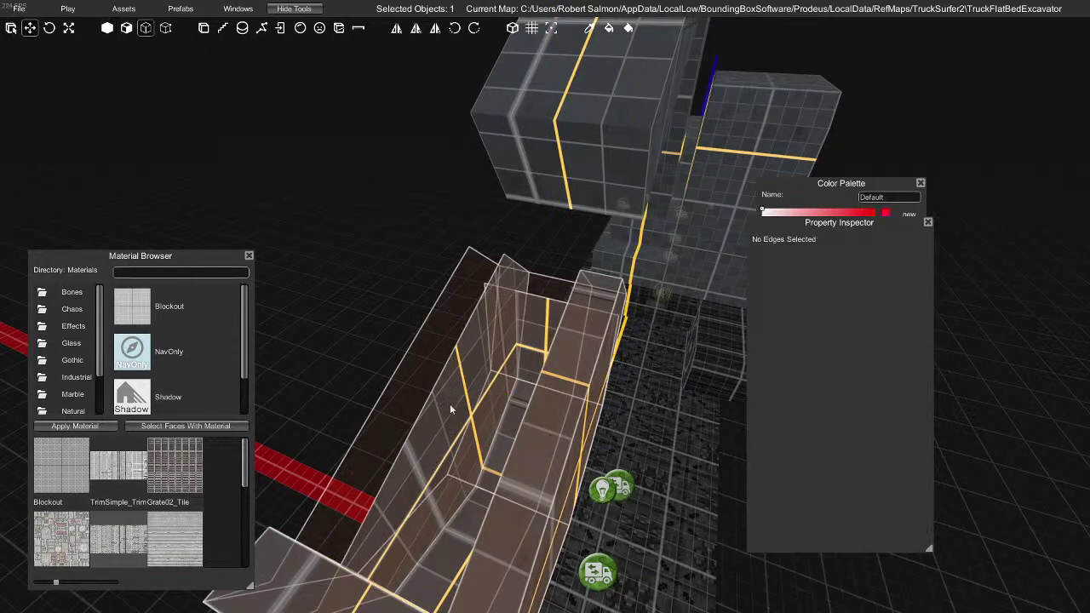
pyautogui.click(406, 376)
pyautogui.click(792, 453)
# Check the thick-walled bucket and its bridged rims in preview and in the editor from several angles
pyautogui.press('Tab')
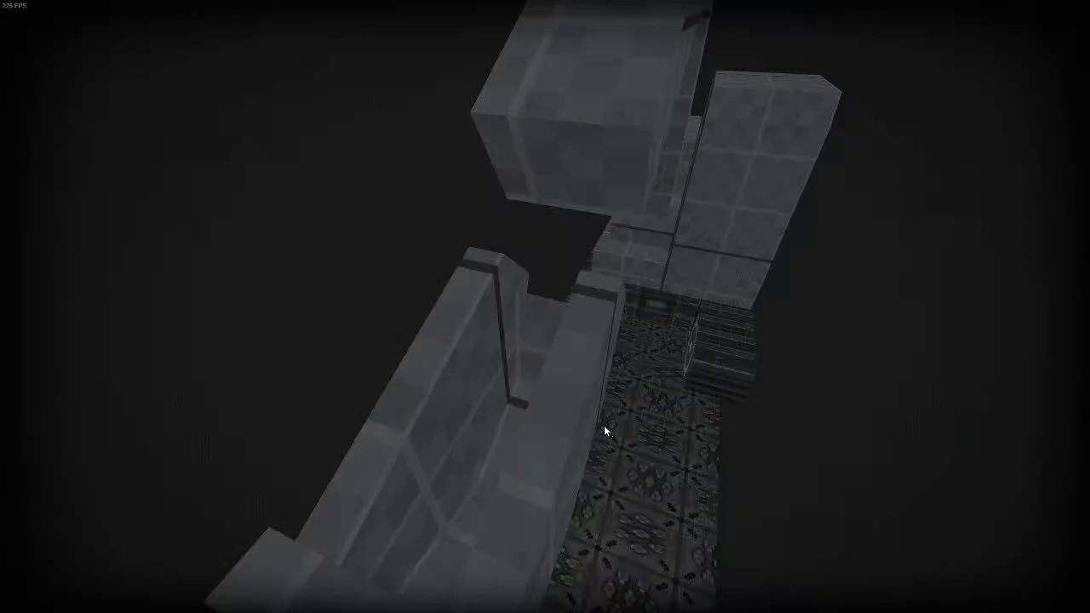
pyautogui.scroll(-5, 596, 424)
pyautogui.keyDown('alt'); pyautogui.moveTo(555, 418); pyautogui.dragTo(817, 434); pyautogui.keyUp('alt')
pyautogui.moveTo(598, 399)
pyautogui.keyDown('alt'); pyautogui.mouseDown()
pyautogui.moveTo(649, 321)
pyautogui.moveTo(741, 312)
pyautogui.moveTo(679, 345)
pyautogui.moveTo(550, 372)
pyautogui.moveTo(497, 396)
pyautogui.mouseUp(); pyautogui.keyUp('alt')
pyautogui.press('Tab')
pyautogui.moveTo(502, 396)
pyautogui.mouseDown(button='right')
pyautogui.moveTo(523, 473)
pyautogui.moveTo(529, 451)
pyautogui.mouseUp(button='right')
pyautogui.press('Tab')
pyautogui.press('Tab')
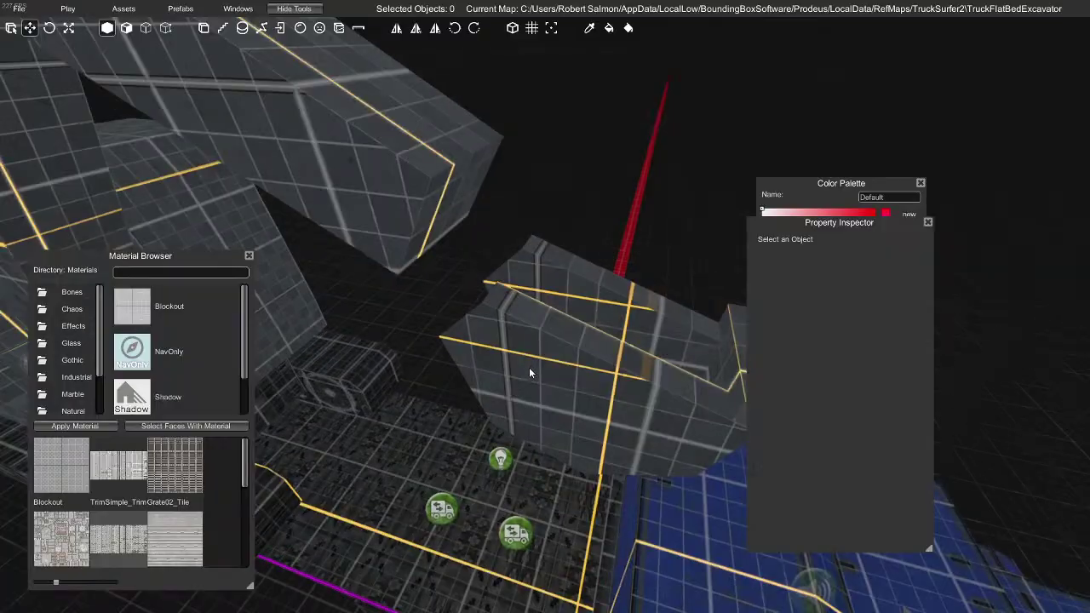
pyautogui.click(545, 363)
pyautogui.moveTo(543, 362)
pyautogui.mouseDown(button='right')
pyautogui.moveTo(526, 369)
pyautogui.moveTo(538, 377)
pyautogui.moveTo(477, 326)
pyautogui.moveTo(482, 285)
pyautogui.moveTo(608, 418)
pyautogui.moveTo(513, 337)
pyautogui.moveTo(492, 348)
pyautogui.moveTo(501, 390)
pyautogui.moveTo(487, 395)
pyautogui.mouseUp(button='right')
pyautogui.hotkey('ctrl', 'p')
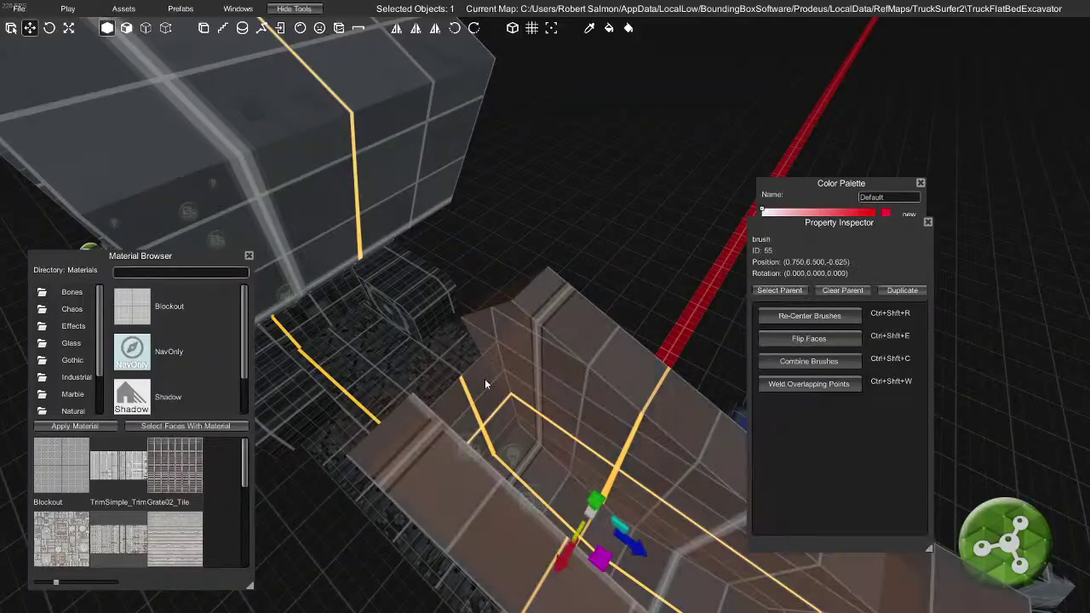
# Bridge the inner and outer rim edges at the bucket end nearest the excavator and check the closed rim in preview
pyautogui.press('3')
pyautogui.click(427, 351)
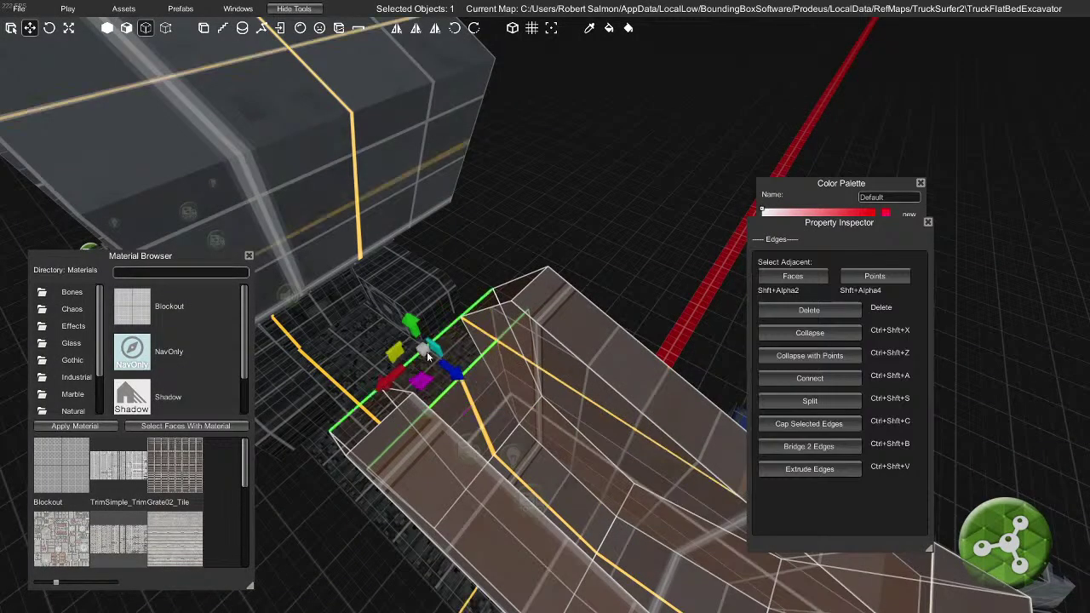
pyautogui.click(808, 447)
pyautogui.hotkey('ctrl', 'p')
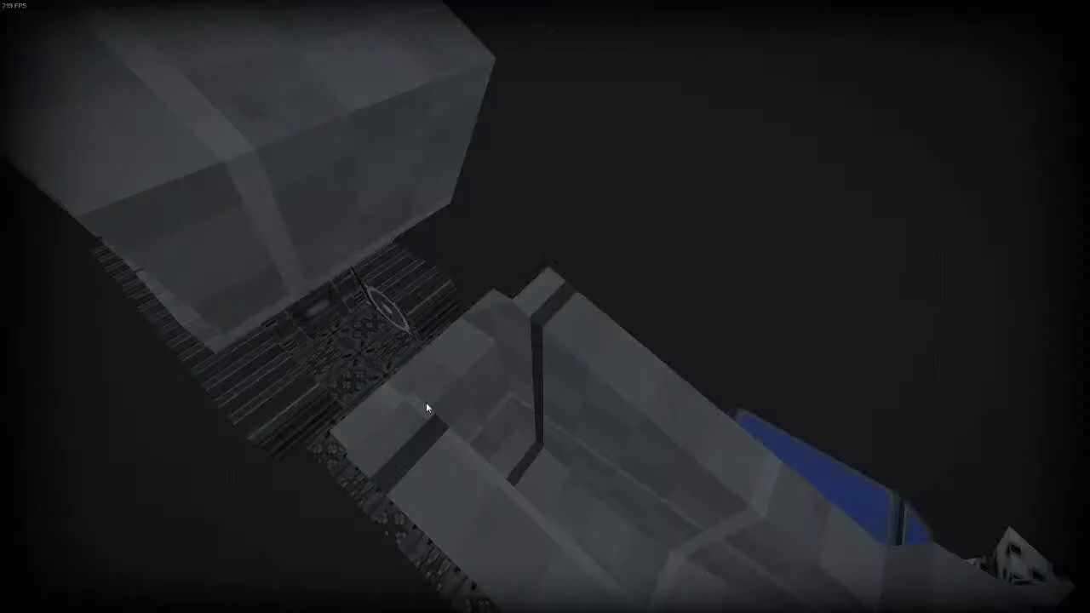
pyautogui.press('Escape')
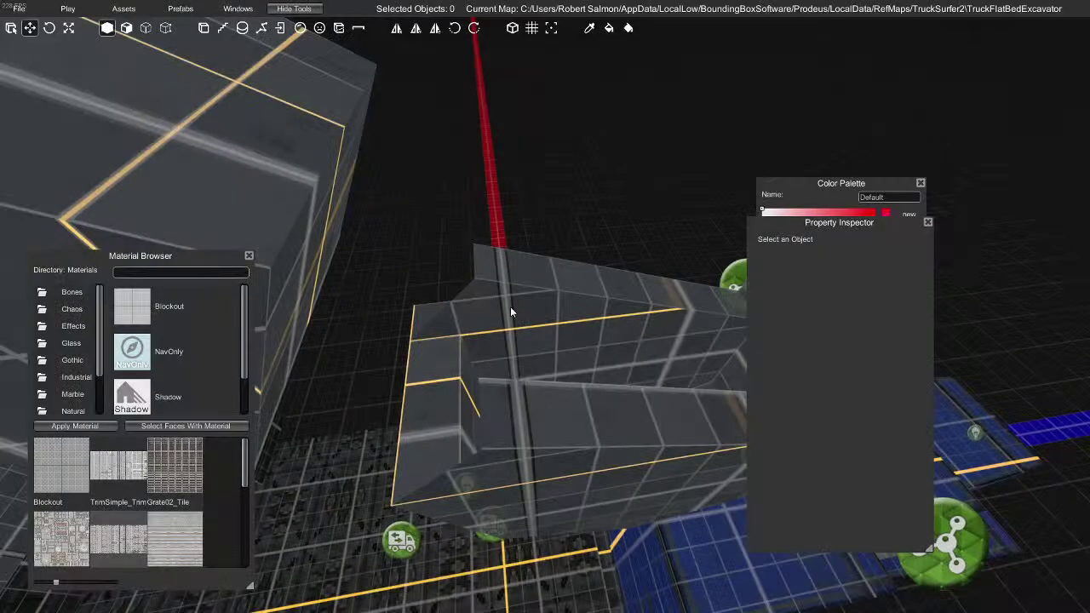
# Bridge the edges around the two open rim corners at the bucket's excavator end
pyautogui.click(473, 313)
pyautogui.press('3')
pyautogui.click(446, 270)
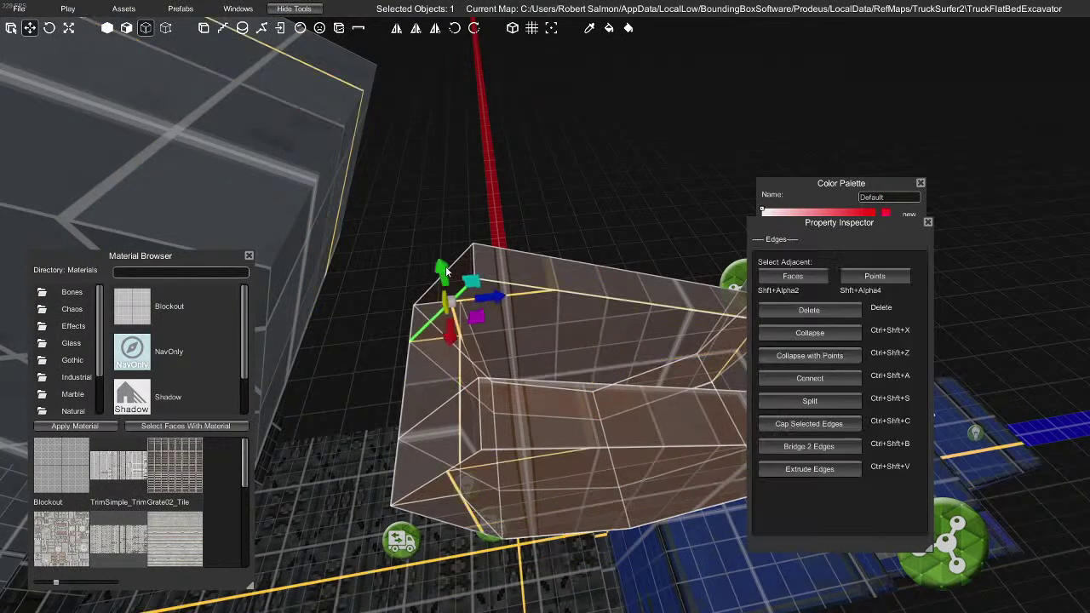
pyautogui.click(451, 438)
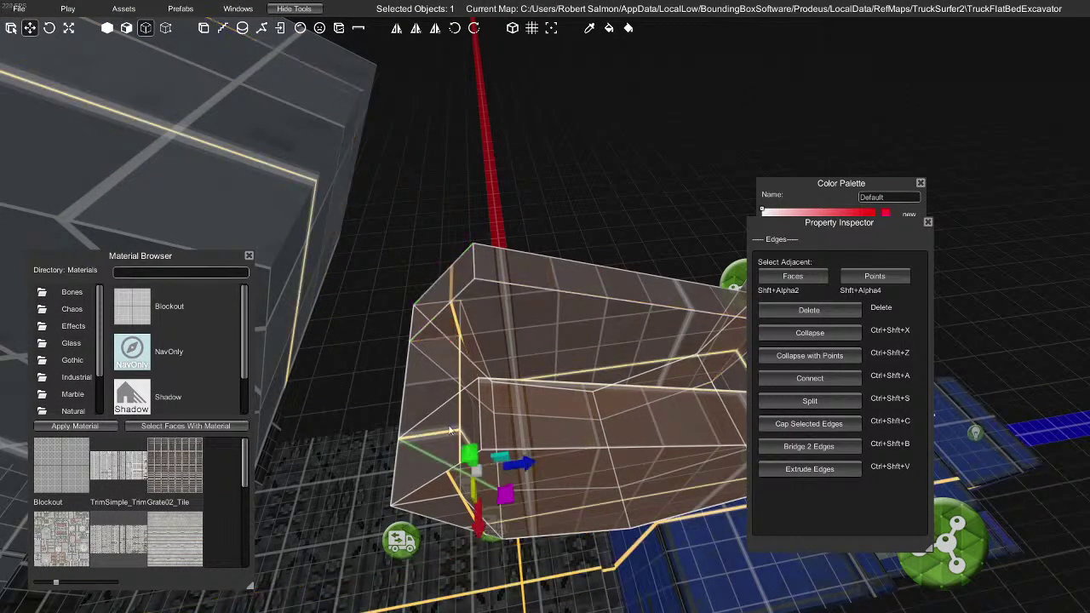
pyautogui.click(429, 479)
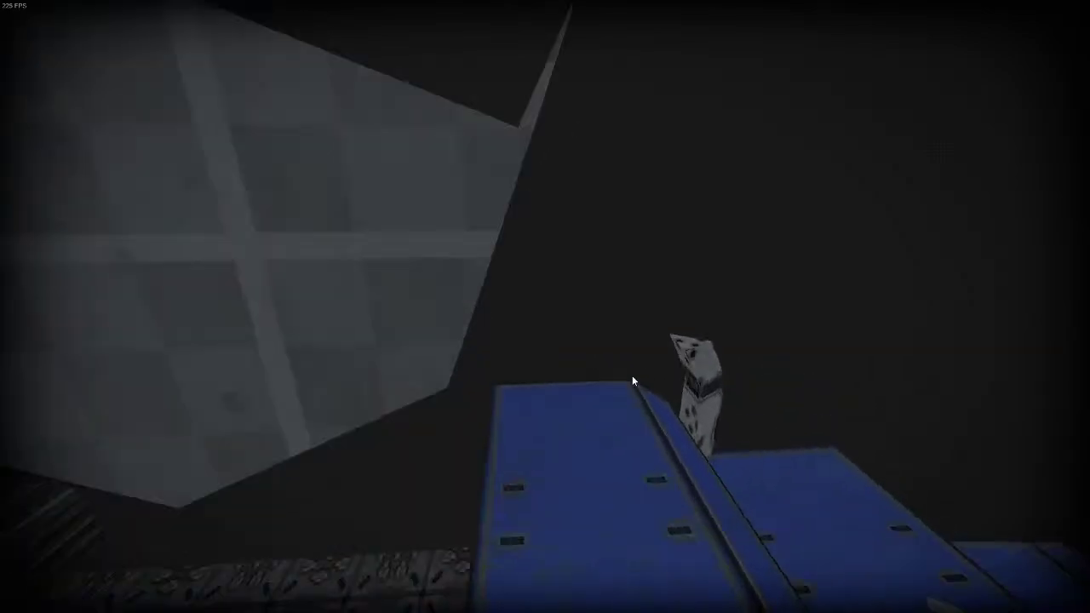
# Try to bridge the lip edges across the open corner at the bucket's truck end and inspect the corner in preview
pyautogui.press('Escape')
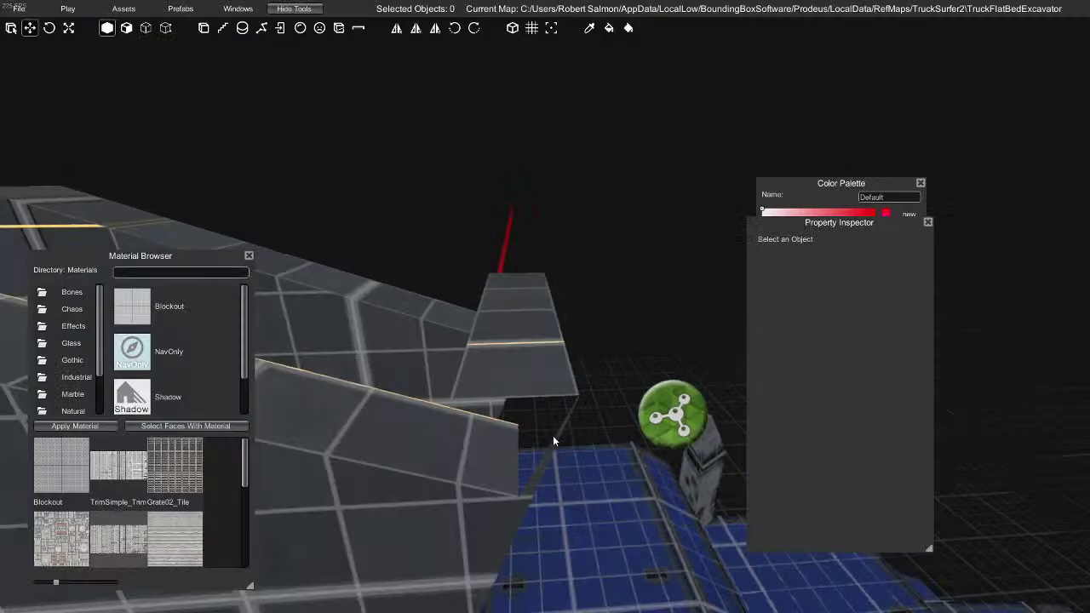
pyautogui.click(524, 394)
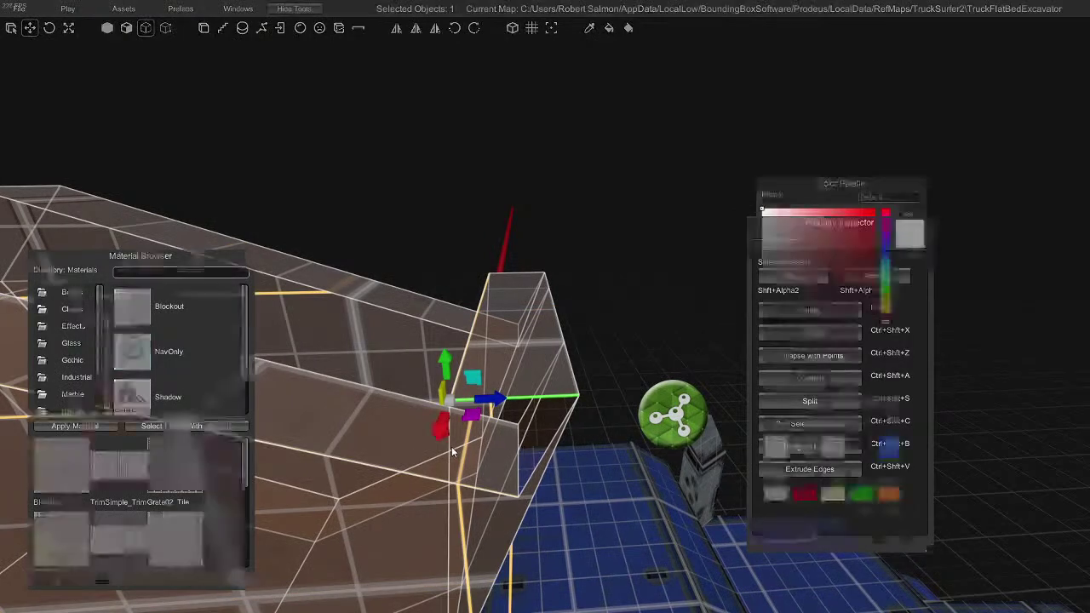
pyautogui.moveTo(465, 452); pyautogui.dragTo(533, 457, button='right')
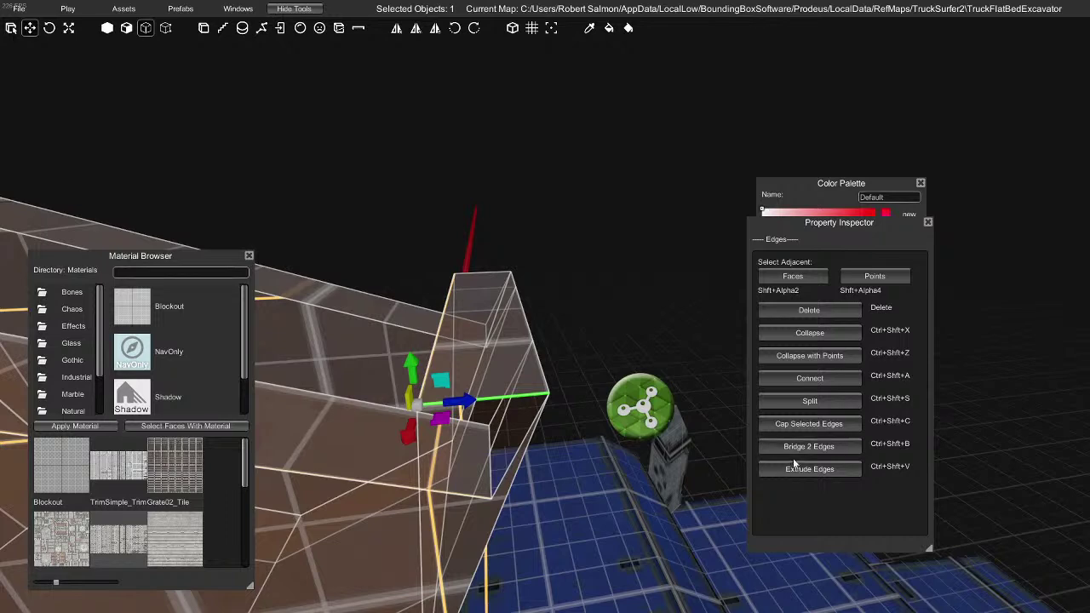
pyautogui.moveTo(416, 412); pyautogui.dragTo(420, 507)
pyautogui.moveTo(584, 505); pyautogui.dragTo(601, 457, button='right')
pyautogui.press('g')
pyautogui.press('g')
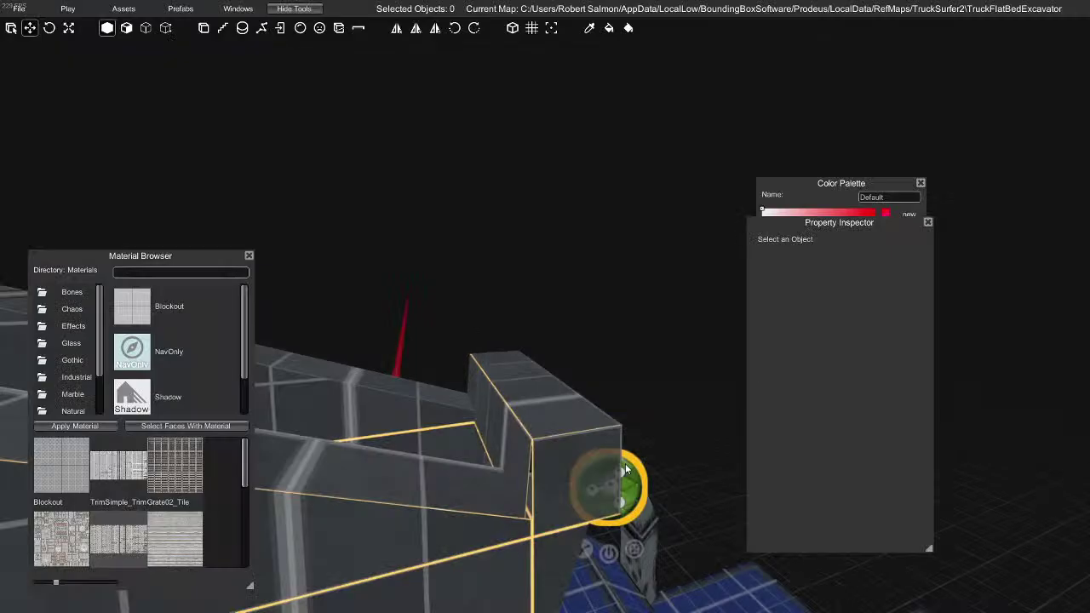
pyautogui.moveTo(621, 482)
pyautogui.mouseDown(button='right')
pyautogui.moveTo(614, 476)
pyautogui.moveTo(642, 489)
pyautogui.mouseUp(button='right')
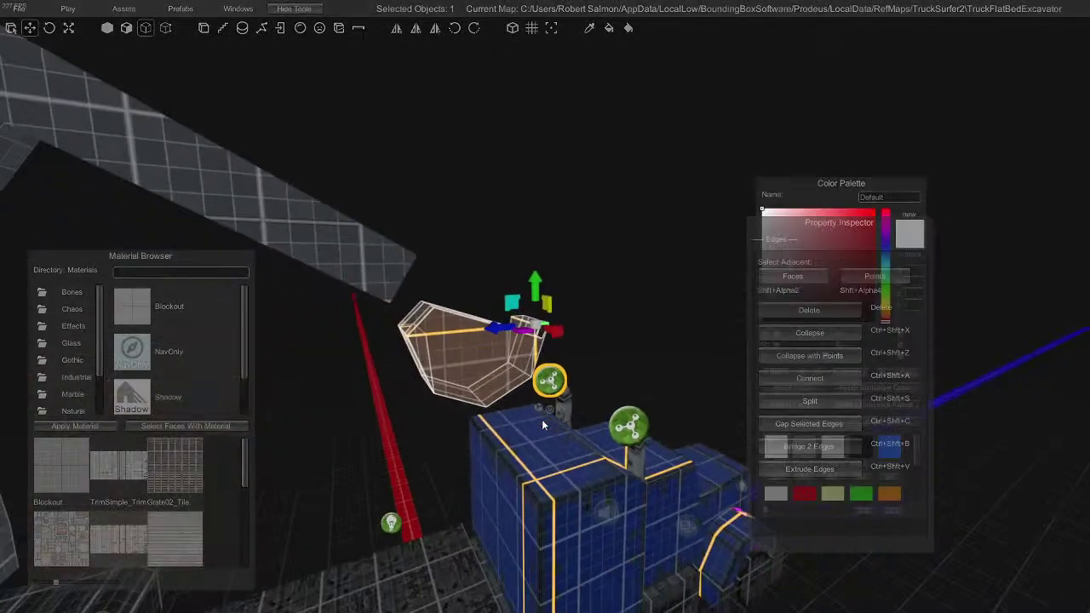
pyautogui.moveTo(541, 421); pyautogui.dragTo(542, 421, button='right')
pyautogui.press('g')
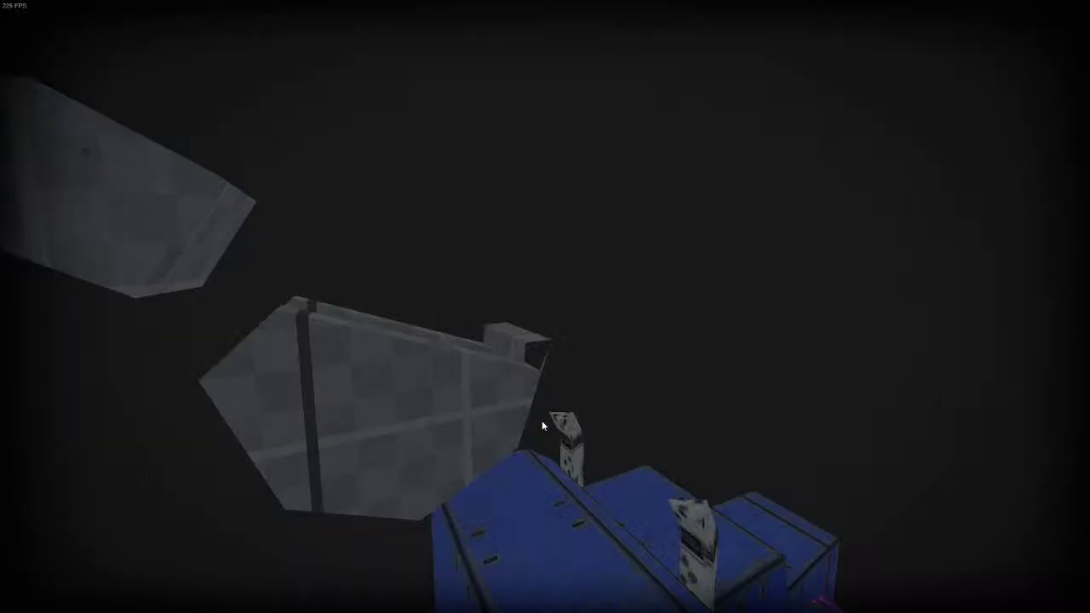
pyautogui.moveTo(416, 407); pyautogui.dragTo(439, 414, button='right')
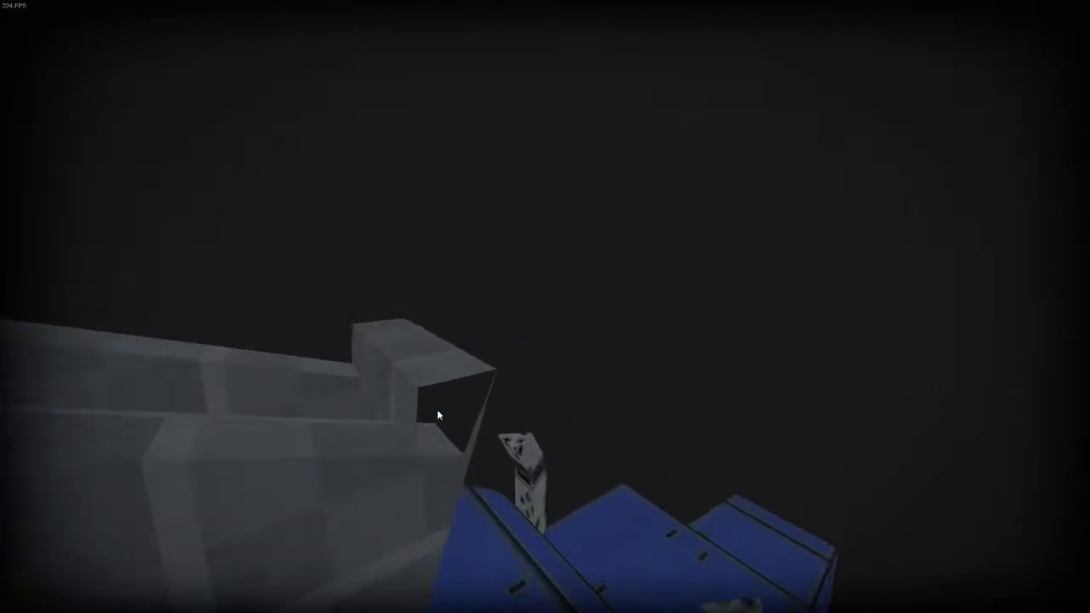
# Lower the inner edge of the bucket's truck-end lip to the side rims so the lip top slopes inward
pyautogui.press('g')
pyautogui.press('2')
pyautogui.click(421, 363)
pyautogui.moveTo(373, 316); pyautogui.dragTo(372, 372)
pyautogui.press('3')
pyautogui.click(391, 364)
pyautogui.hotkey('ctrl', 's')
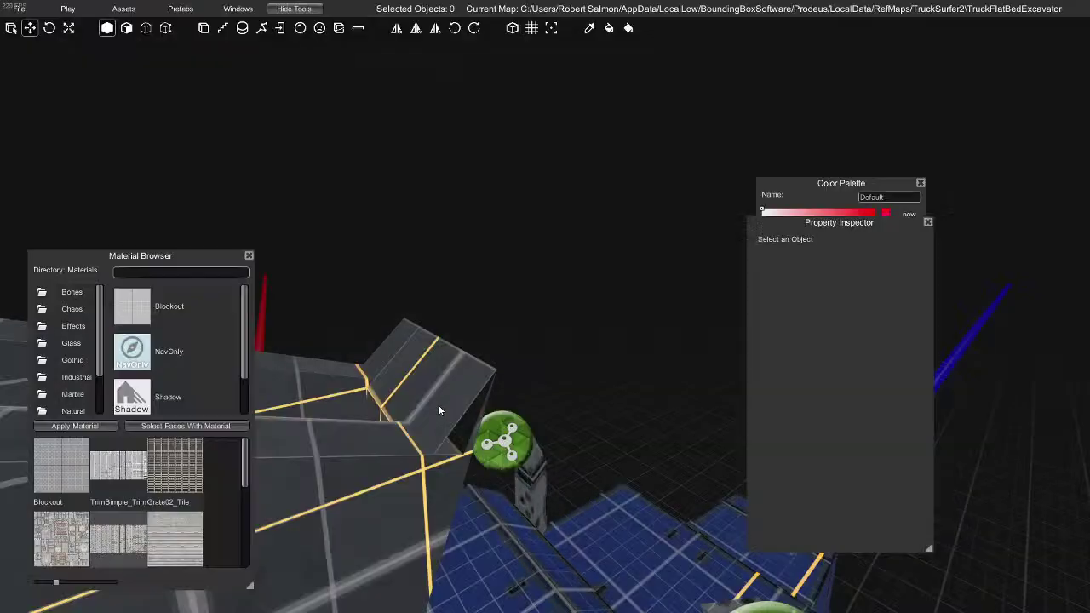
# Bridge the two edges around the triangular corner gap at the bucket's truck-end lip and check it in preview
pyautogui.click(443, 410)
pyautogui.press('3')
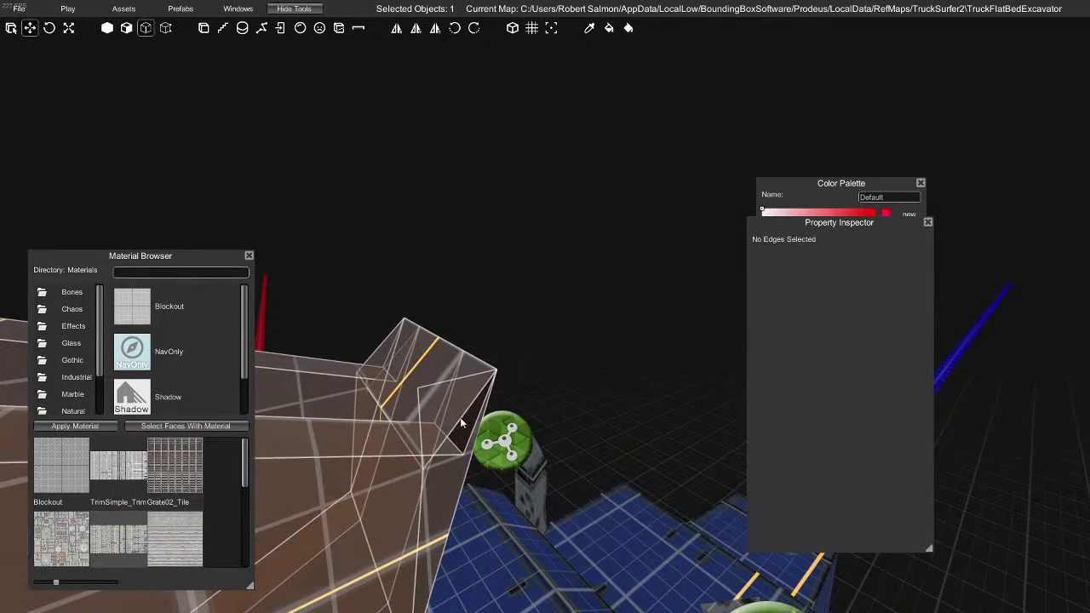
pyautogui.click(460, 417)
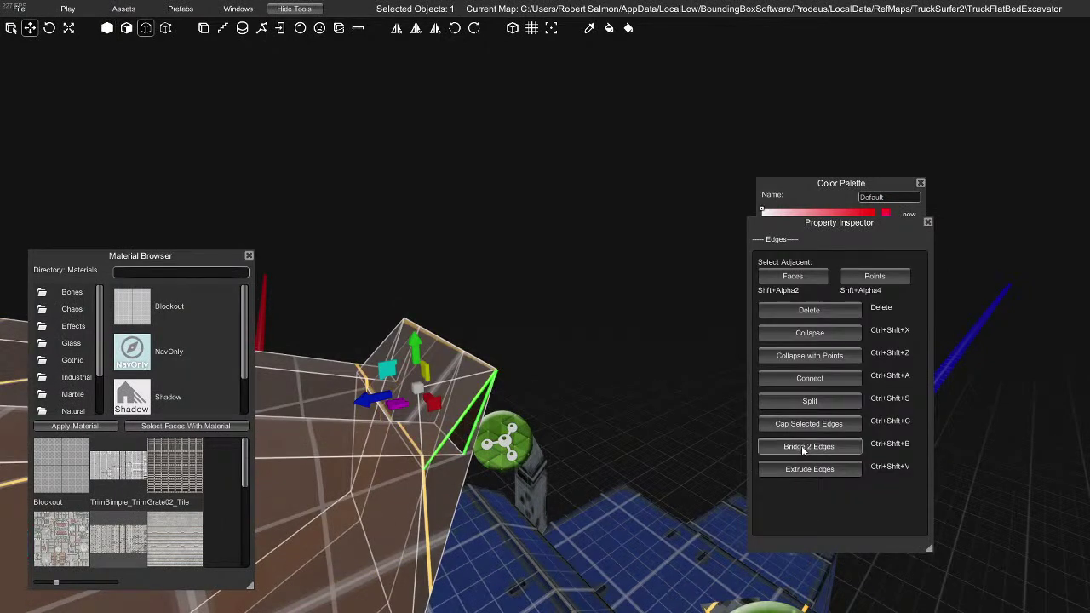
pyautogui.click(480, 437)
pyautogui.press('Escape')
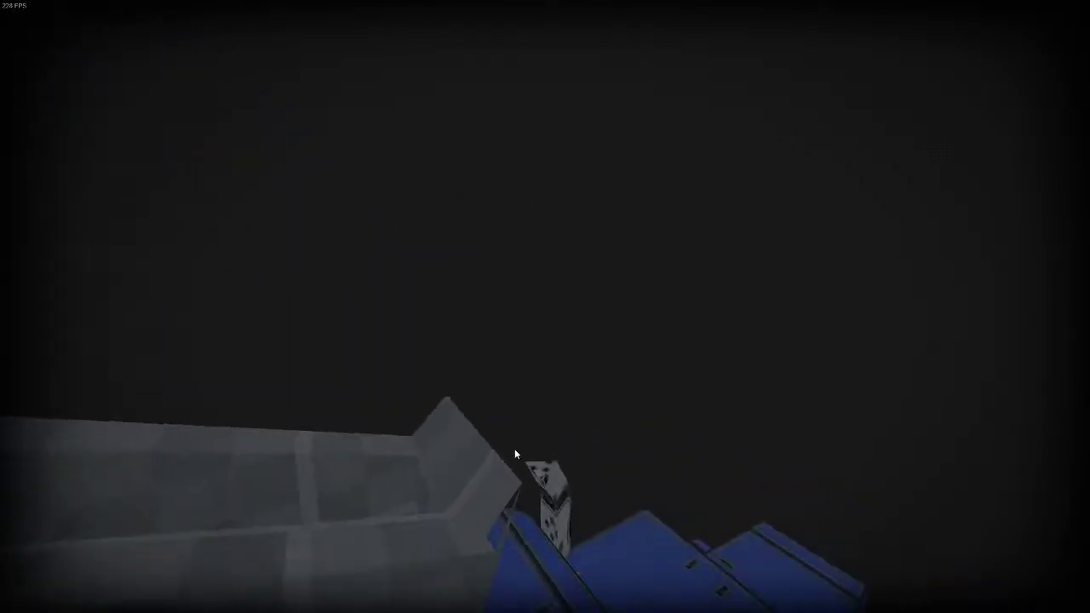
pyautogui.press('Escape')
pyautogui.click(180, 10)
pyautogui.click(194, 32)
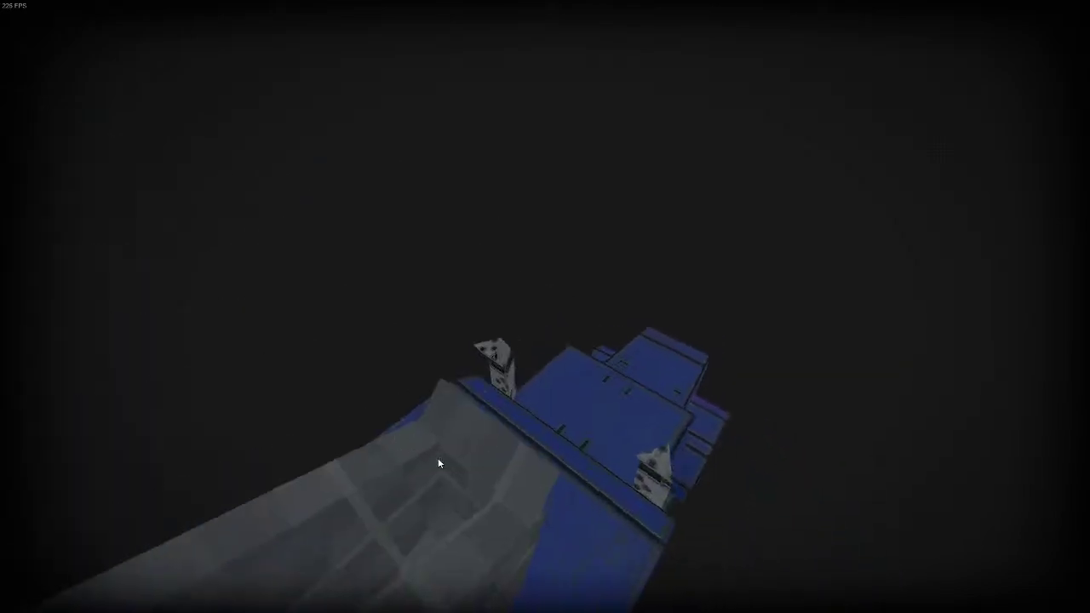
# Raise the outer rim corner point at the bucket's truck end on one long side toward the lip's height
pyautogui.press('Escape')
pyautogui.click(475, 468)
pyautogui.moveTo(478, 468); pyautogui.dragTo(443, 501)
pyautogui.moveTo(443, 501); pyautogui.dragTo(419, 404, button='right')
pyautogui.keyDown('shift'); pyautogui.click(537, 486); pyautogui.keyUp('shift')
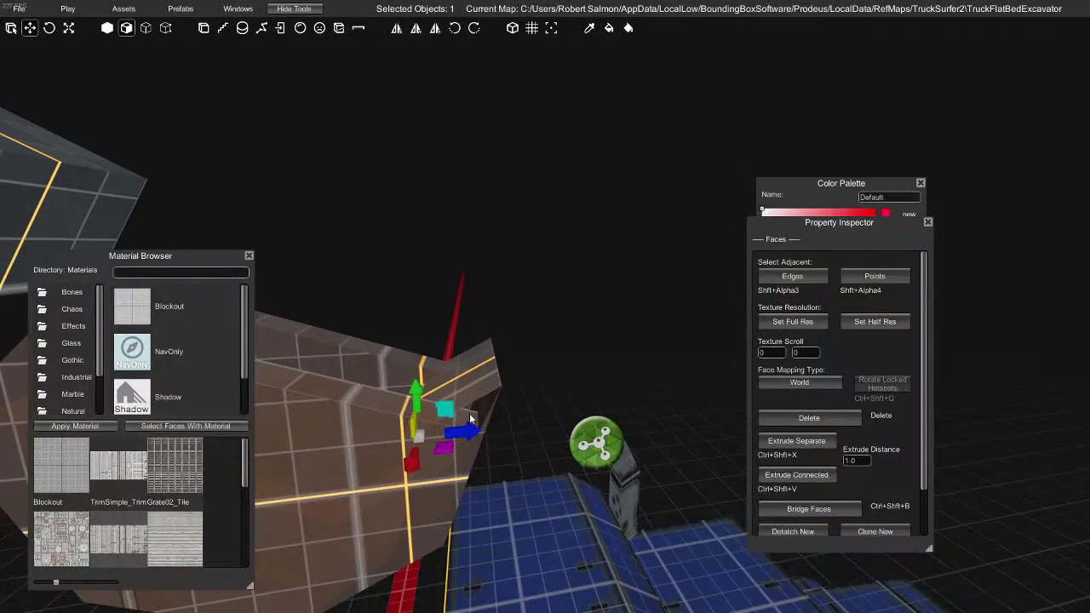
pyautogui.moveTo(506, 457); pyautogui.dragTo(487, 397, button='right')
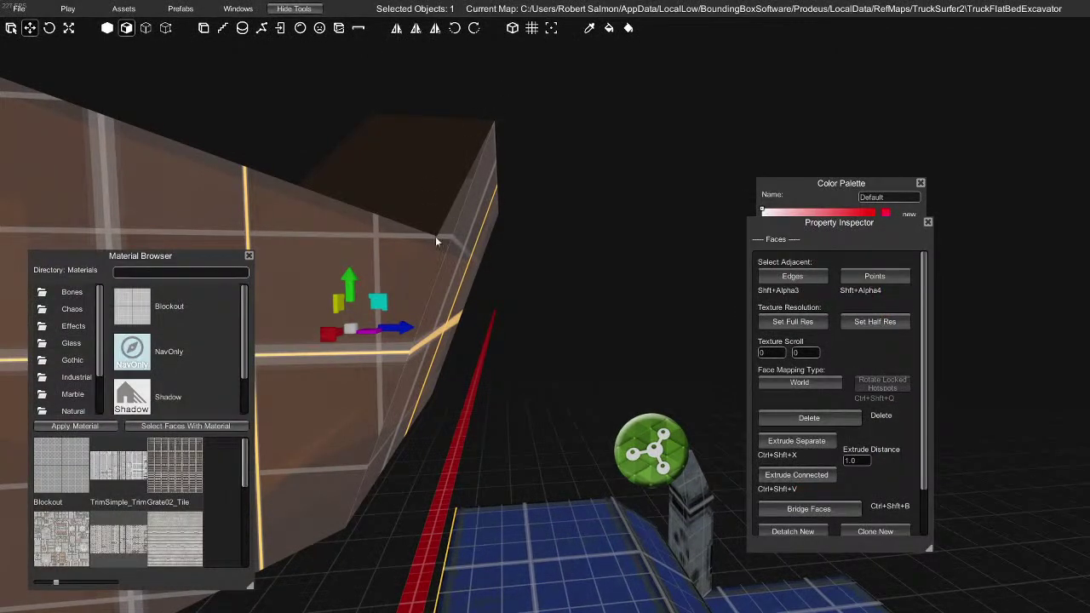
pyautogui.press('Tab')
pyautogui.press('Tab')
pyautogui.click(382, 250)
pyautogui.press('4')
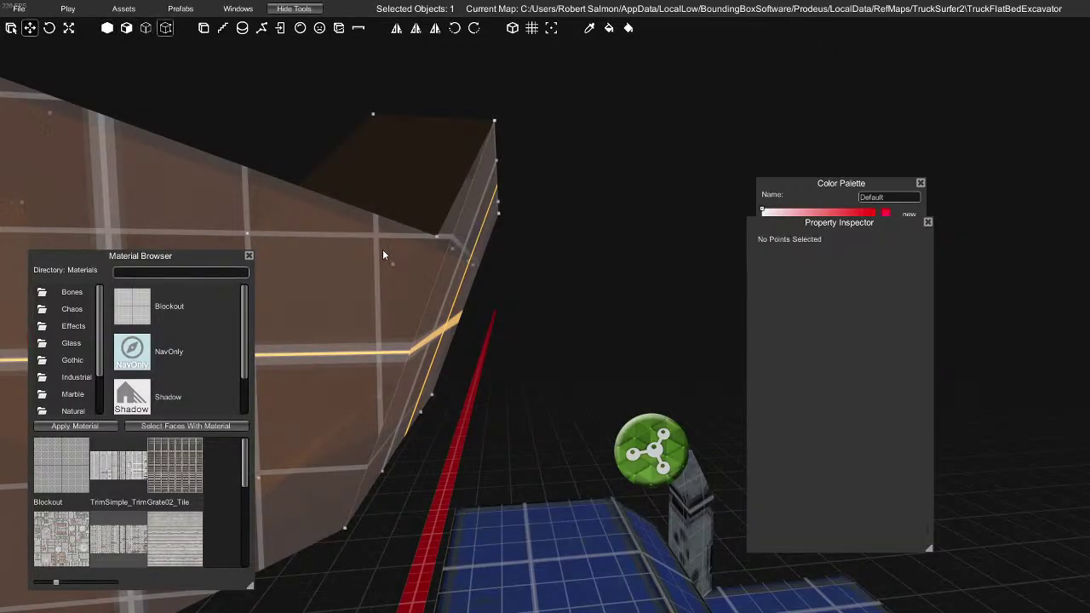
pyautogui.click(437, 233)
pyautogui.moveTo(378, 278); pyautogui.dragTo(356, 202)
pyautogui.moveTo(356, 201); pyautogui.dragTo(198, 303, button='right')
# Raise the matching rim corner point on the bucket's opposite long side level with the lip and check the shape in preview
pyautogui.press('Tab')
pyautogui.press('Tab')
pyautogui.press('Tab')
pyautogui.press('Tab')
pyautogui.click(482, 277)
pyautogui.press('3')
pyautogui.moveTo(510, 299); pyautogui.dragTo(459, 275, button='right')
pyautogui.press('4')
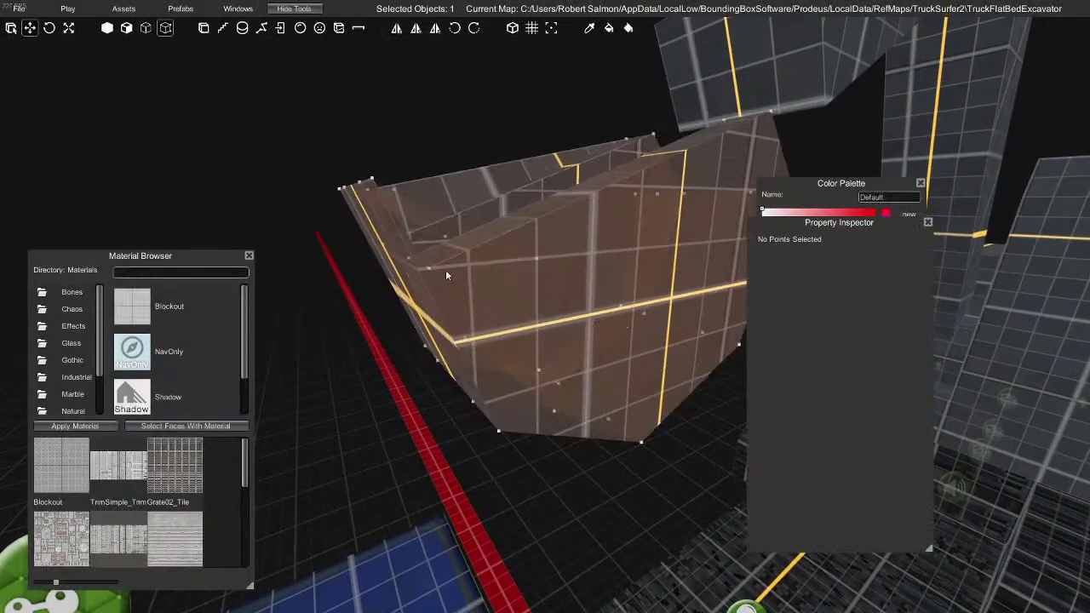
pyautogui.click(431, 266)
pyautogui.moveTo(466, 225); pyautogui.dragTo(494, 162)
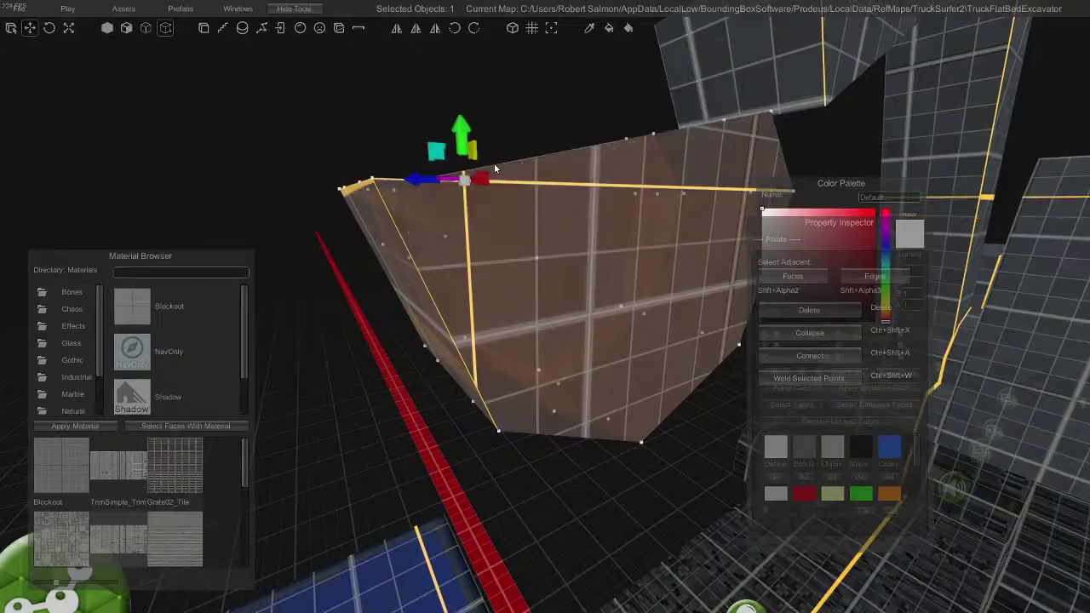
pyautogui.press('Tab')
pyautogui.press('a')
pyautogui.moveTo(495, 304); pyautogui.dragTo(452, 329, button='right')
pyautogui.moveTo(499, 405); pyautogui.dragTo(629, 362, button='right')
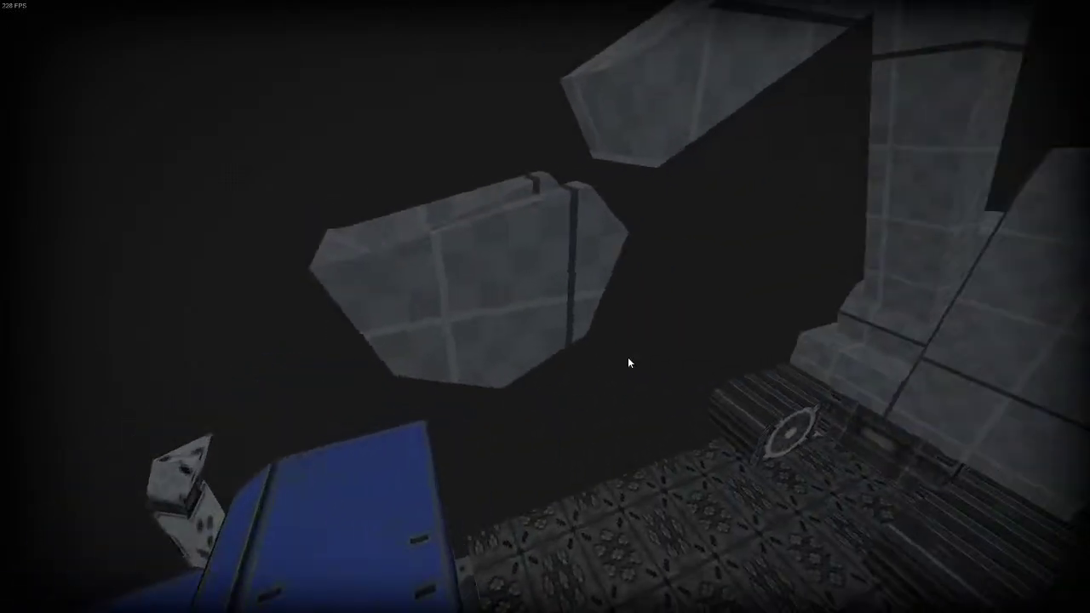
# Apply the dark trim material between Greeble01_Tile and MetalCorr01_Tile to the whole bucket and preview it
pyautogui.press('Escape')
pyautogui.click(501, 292)
pyautogui.scroll(-1, 113, 483)
pyautogui.click(85, 427)
pyautogui.press('Tab')
pyautogui.moveTo(216, 437); pyautogui.dragTo(326, 430, button='right')
pyautogui.press('Tab')
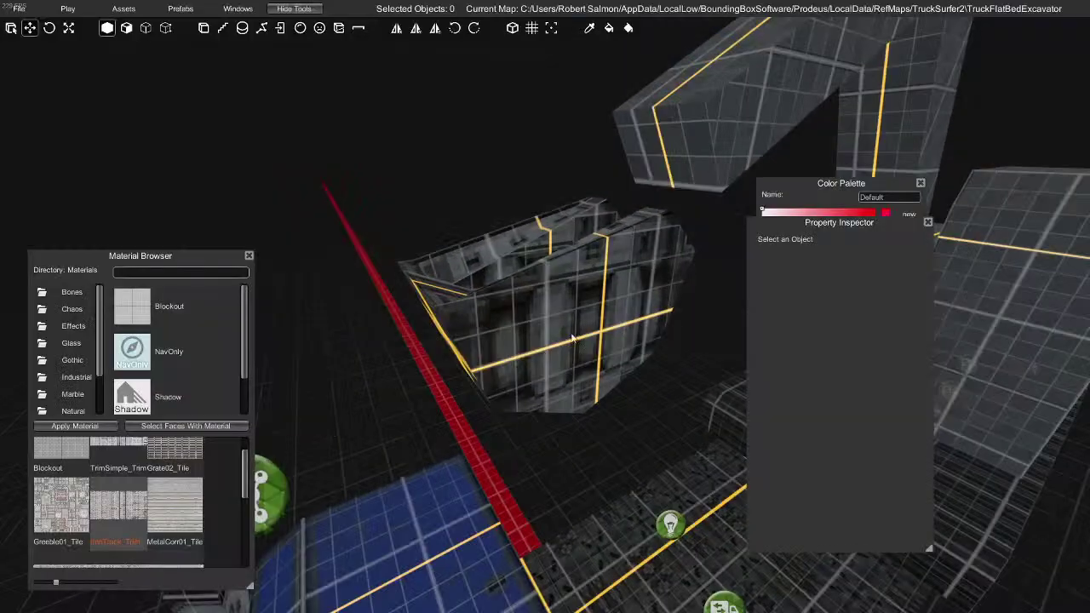
# Apply the TrimDetail_Trim material to the bucket's outer long side faces and check it in preview
pyautogui.click(568, 343)
pyautogui.press('2')
pyautogui.click(571, 354)
pyautogui.moveTo(571, 354)
pyautogui.mouseDown(button='right')
pyautogui.moveTo(560, 383)
pyautogui.moveTo(340, 423)
pyautogui.mouseUp(button='right')
pyautogui.scroll(2, 106, 478)
pyautogui.scroll(-3, 129, 467)
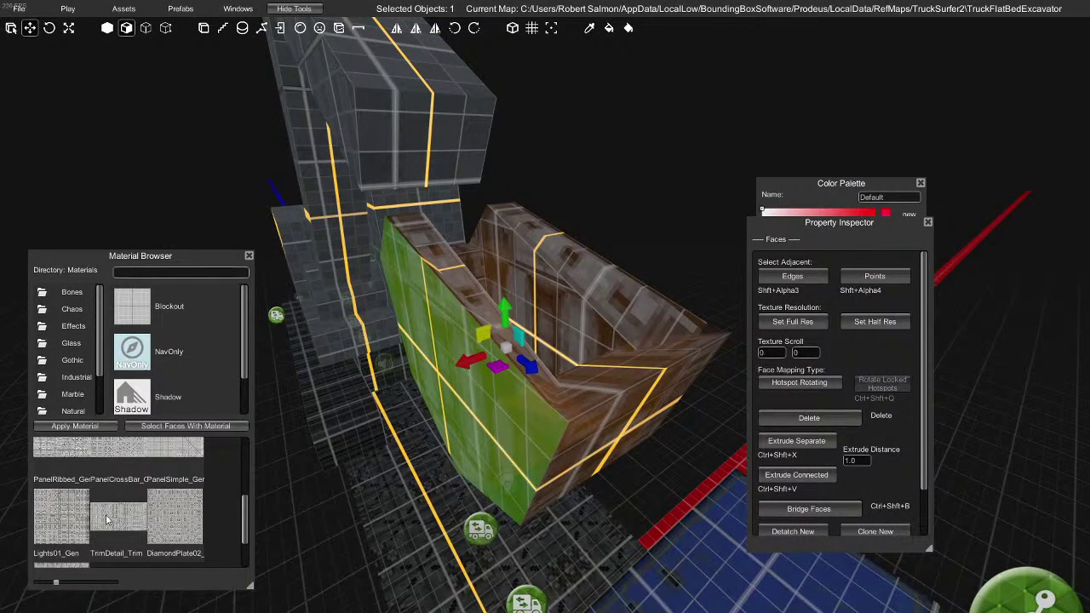
pyautogui.click(110, 515)
pyautogui.click(87, 428)
pyautogui.press('Tab')
pyautogui.moveTo(294, 493); pyautogui.dragTo(316, 482, button='right')
pyautogui.press('s')
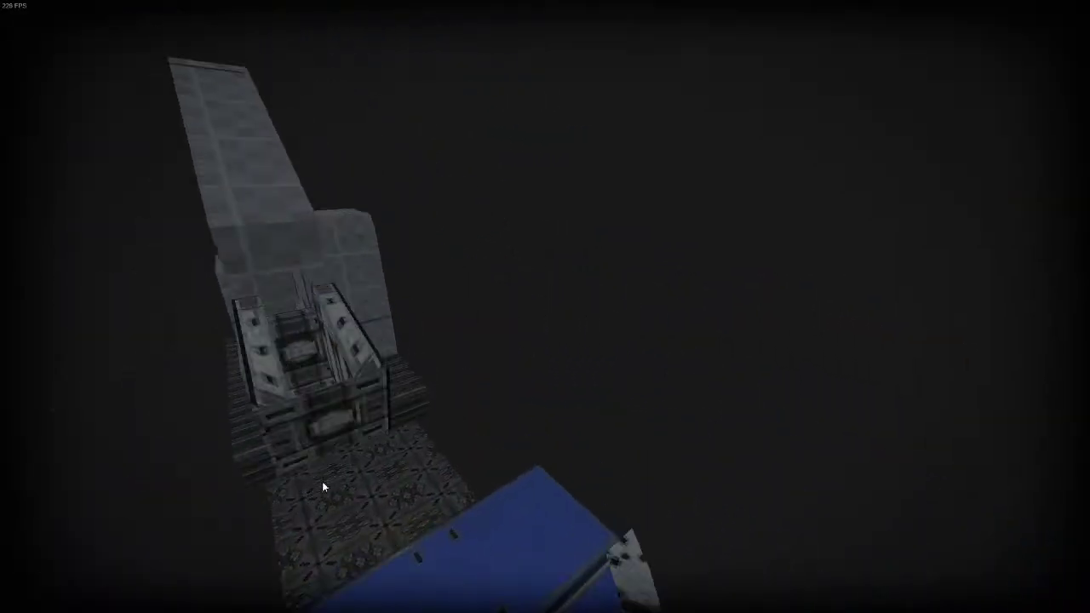
# Apply the Chrome palette colour to the whole bucket and inspect it in preview from both sides
pyautogui.press('Tab')
pyautogui.click(348, 408)
pyautogui.press('w')
pyautogui.moveTo(348, 408)
pyautogui.mouseDown(button='right')
pyautogui.moveTo(550, 431)
pyautogui.moveTo(520, 451)
pyautogui.mouseUp(button='right')
pyautogui.click(870, 183)
pyautogui.click(833, 447)
pyautogui.click(794, 387)
pyautogui.press('Tab')
pyautogui.press('s')
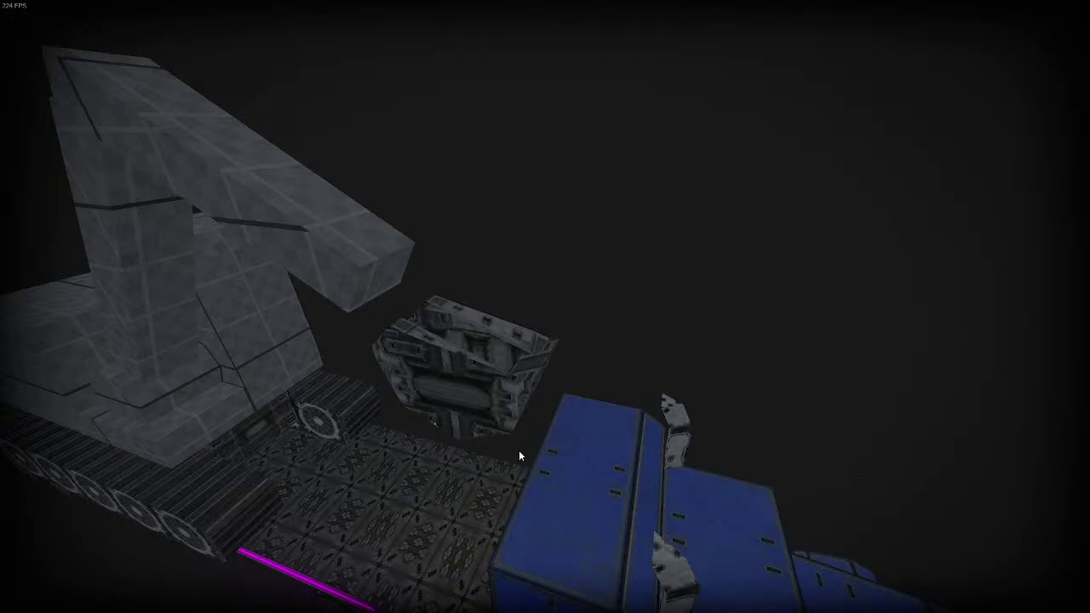
pyautogui.moveTo(555, 427); pyautogui.dragTo(345, 429, button='right')
pyautogui.press('w')
pyautogui.press('q')
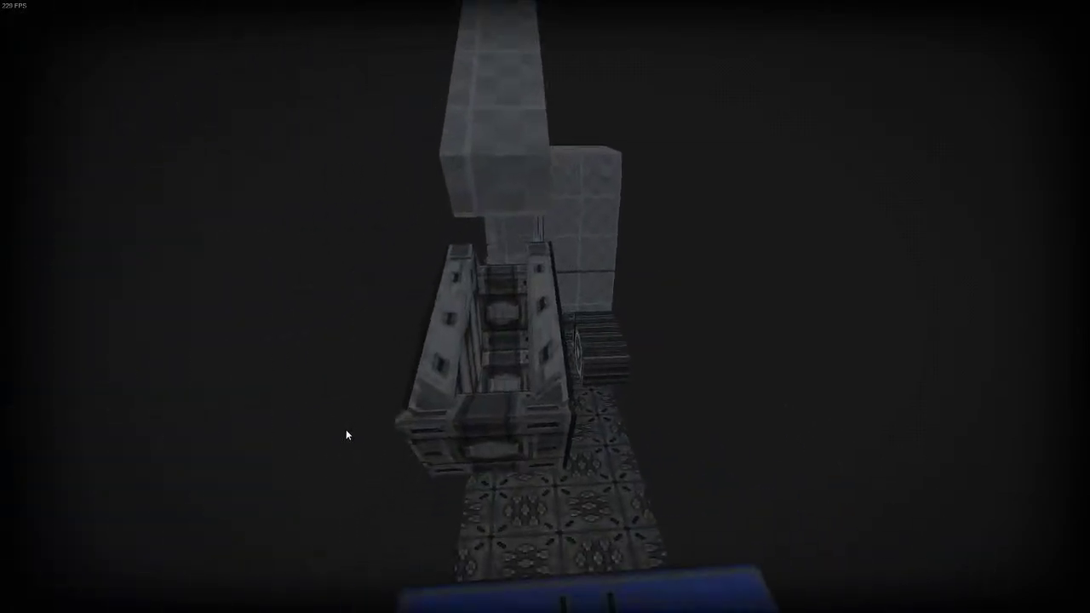
pyautogui.moveTo(584, 391); pyautogui.dragTo(383, 360, button='right')
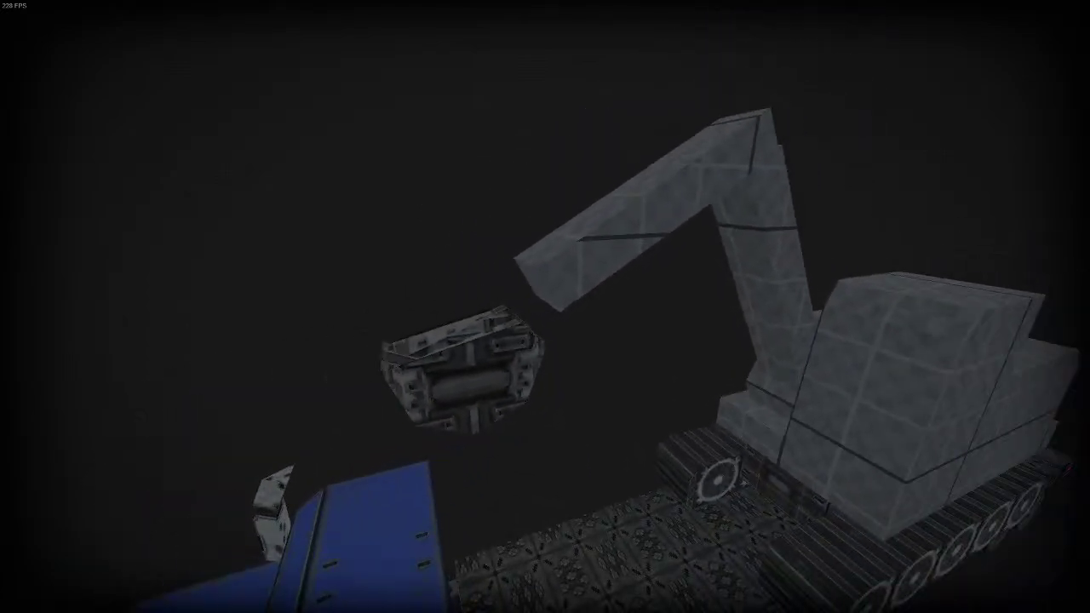
# Try Local face mapping on all of the bucket's faces and return them to Hotspot Rotating
pyautogui.press('Tab')
pyautogui.click(485, 380)
pyautogui.moveTo(455, 397)
pyautogui.mouseDown()
pyautogui.moveTo(524, 347)
pyautogui.moveTo(516, 336)
pyautogui.moveTo(454, 342)
pyautogui.moveTo(509, 321)
pyautogui.moveTo(542, 343)
pyautogui.moveTo(546, 361)
pyautogui.mouseUp()
pyautogui.press('w')
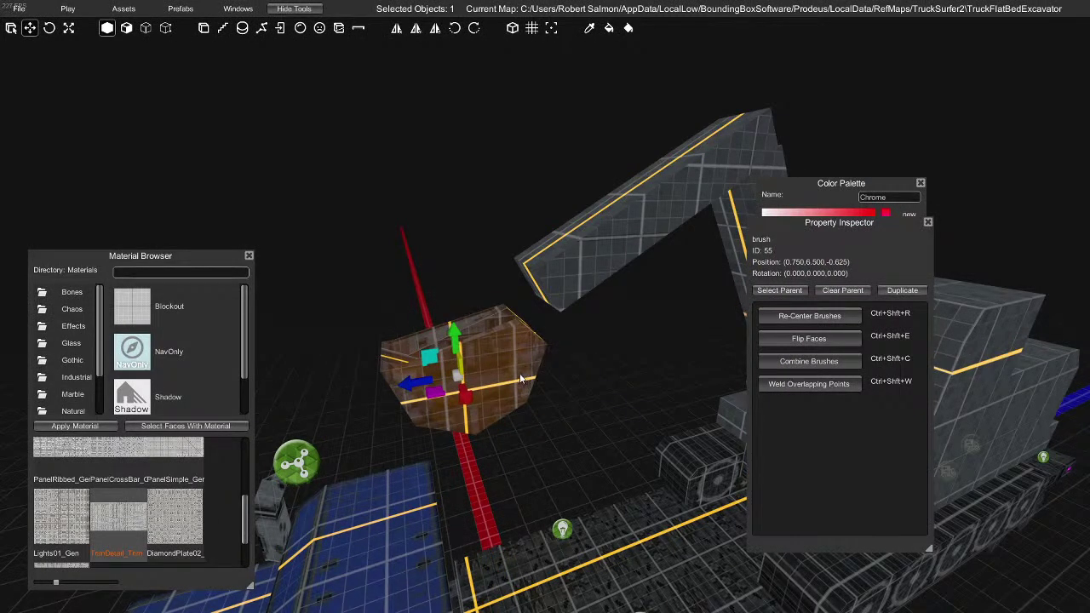
pyautogui.press('2')
pyautogui.moveTo(316, 218); pyautogui.dragTo(536, 452)
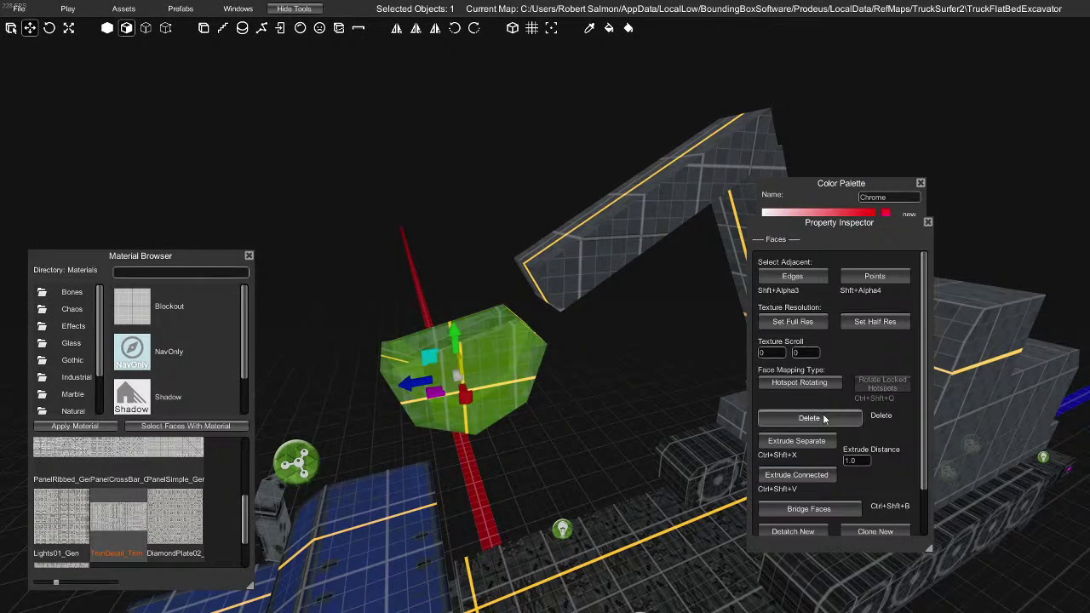
pyautogui.click(799, 382)
pyautogui.click(798, 418)
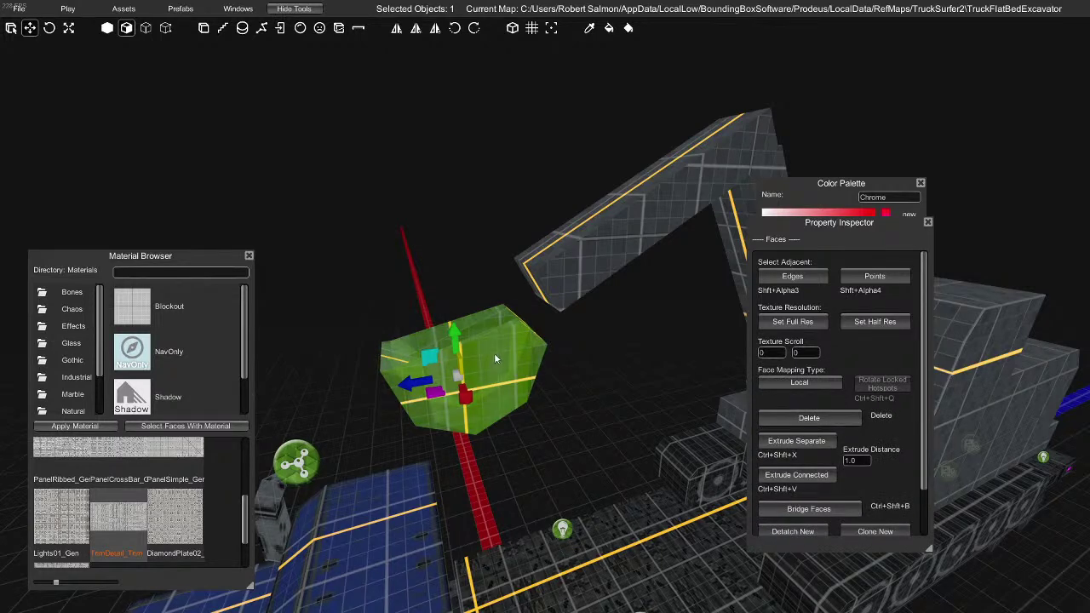
pyautogui.click(818, 382)
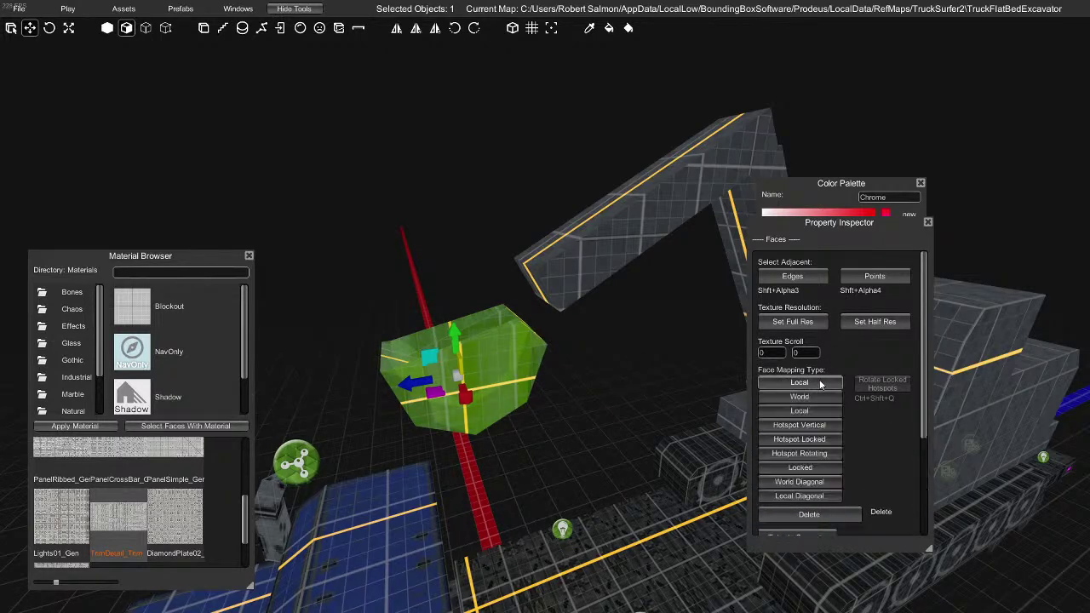
pyautogui.click(821, 451)
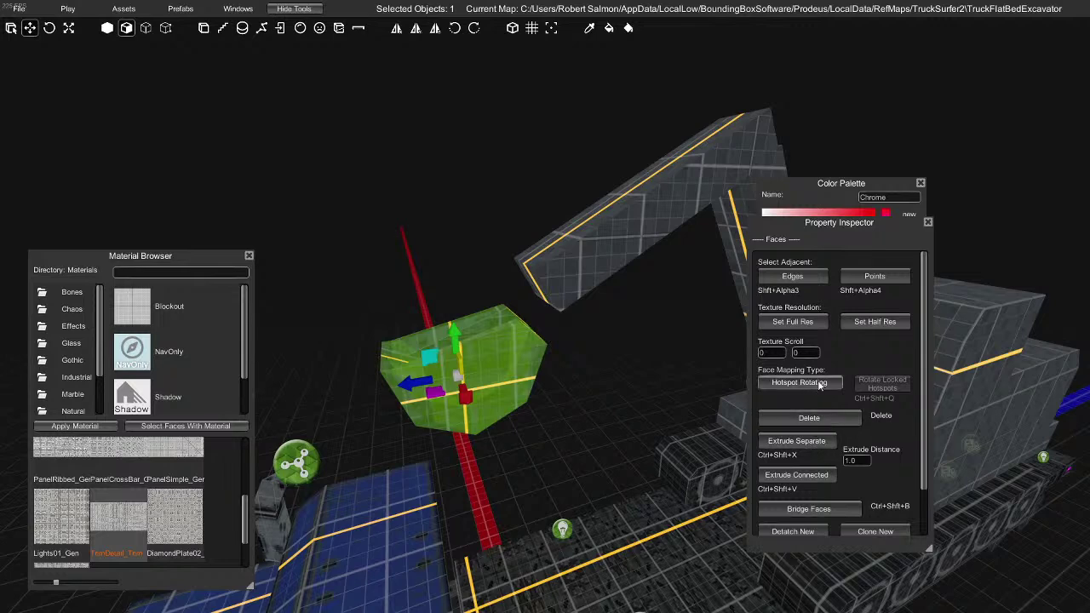
# Choose the face mapping type for the bucket's faces and rotate the bucket so its flat open side faces the excavator body
pyautogui.click(818, 385)
pyautogui.click(808, 468)
pyautogui.press('e')
pyautogui.moveTo(492, 357); pyautogui.dragTo(491, 333)
pyautogui.moveTo(511, 349); pyautogui.dragTo(554, 397, button='right')
pyautogui.moveTo(424, 372); pyautogui.dragTo(575, 293)
pyautogui.moveTo(576, 292); pyautogui.dragTo(451, 431, button='right')
pyautogui.press('w')
pyautogui.scroll(2, 464, 357)
# Preview the loaded truck and inspect the rotated bucket at the arm's tip from several angles and distances
pyautogui.press('Tab')
pyautogui.moveTo(441, 377); pyautogui.dragTo(465, 366, button='right')
pyautogui.moveTo(52, 426); pyautogui.dragTo(907, 438, button='right')
pyautogui.scroll(5, 458, 437)
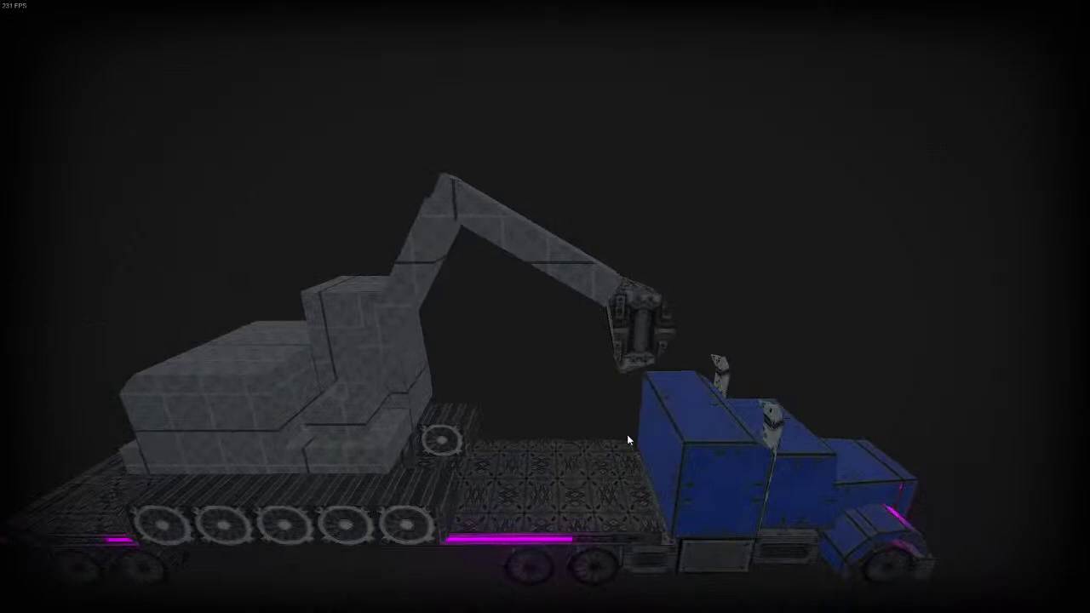
pyautogui.scroll(5, 596, 433)
pyautogui.moveTo(544, 421); pyautogui.dragTo(678, 391, button='right')
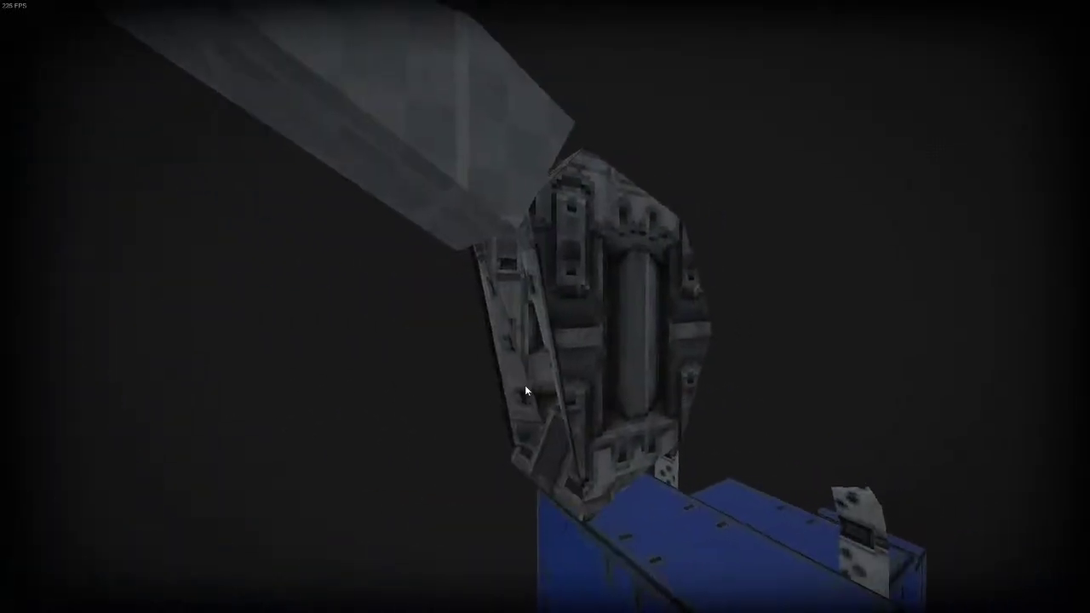
pyautogui.moveTo(525, 385); pyautogui.dragTo(457, 377, button='right')
pyautogui.scroll(-5, 444, 334)
pyautogui.scroll(3, 441, 350)
pyautogui.scroll(-4, 360, 386)
pyautogui.scroll(5, 443, 381)
# Scale the whole bucket up, extending it downward and toward the truck cab
pyautogui.press('g')
pyautogui.click(442, 302)
pyautogui.press('r')
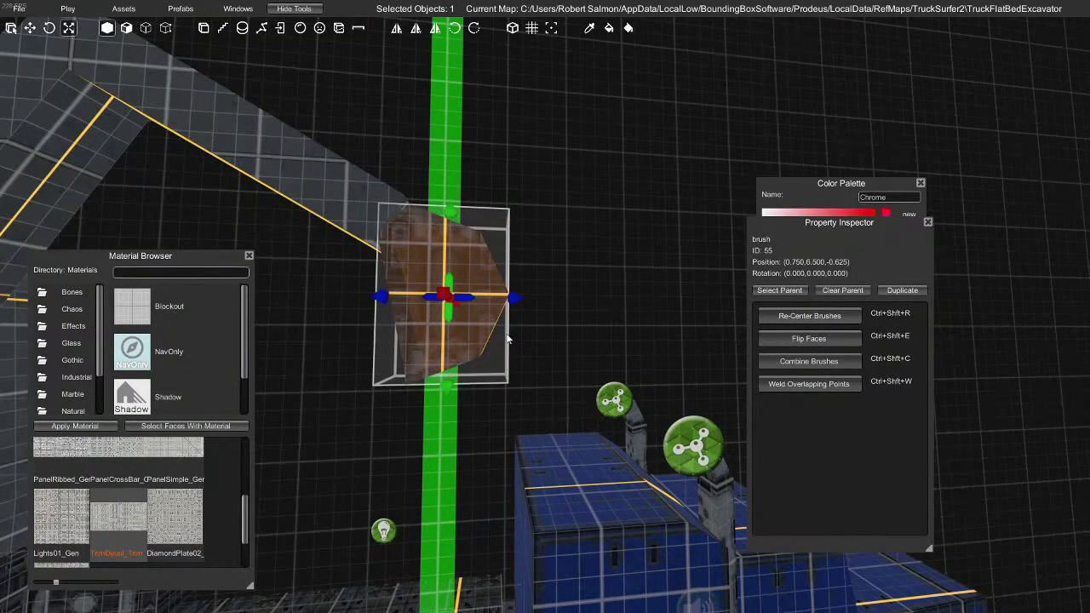
pyautogui.moveTo(466, 387); pyautogui.dragTo(465, 417)
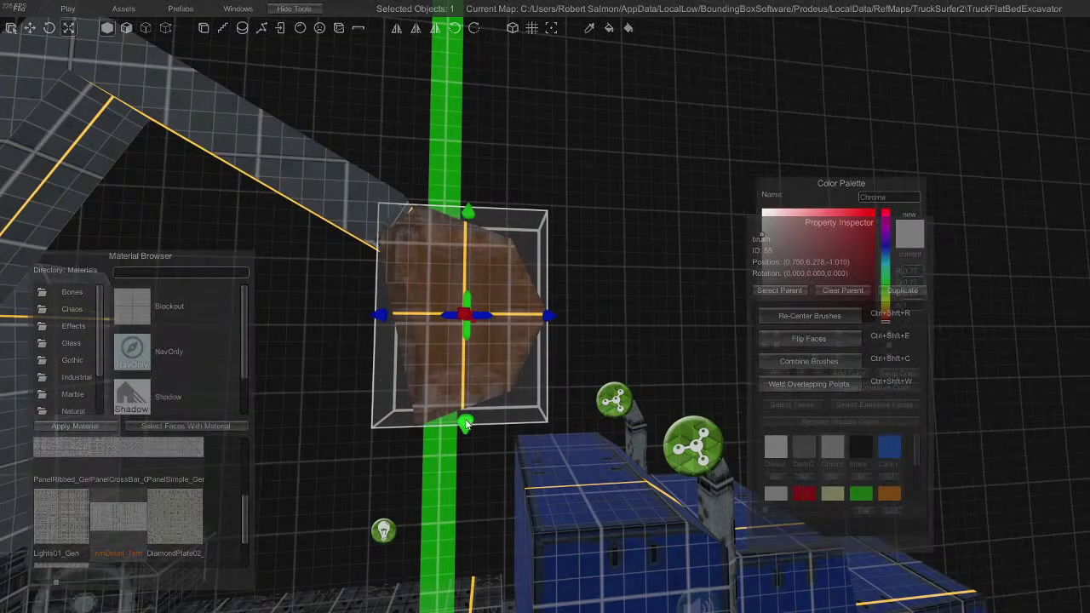
pyautogui.press('g')
pyautogui.moveTo(465, 416); pyautogui.dragTo(693, 412, button='right')
pyautogui.moveTo(528, 411); pyautogui.dragTo(426, 338, button='right')
# Apply the PanelSimple_Gen material to the six excavator body, cab, pivot and arm brushes and check the arm in preview
pyautogui.press('g')
pyautogui.click(426, 338)
pyautogui.press('w')
pyautogui.moveTo(455, 405)
pyautogui.mouseDown(button='right')
pyautogui.moveTo(434, 423)
pyautogui.moveTo(430, 413)
pyautogui.moveTo(441, 460)
pyautogui.moveTo(414, 422)
pyautogui.mouseUp(button='right')
pyautogui.keyDown('shift'); pyautogui.click(422, 400); pyautogui.keyUp('shift')
pyautogui.keyDown('shift'); pyautogui.click(425, 413); pyautogui.keyUp('shift')
pyautogui.keyDown('shift'); pyautogui.click(403, 411); pyautogui.keyUp('shift')
pyautogui.keyDown('shift'); pyautogui.click(468, 474); pyautogui.keyUp('shift')
pyautogui.keyDown('shift'); pyautogui.click(474, 489); pyautogui.keyUp('shift')
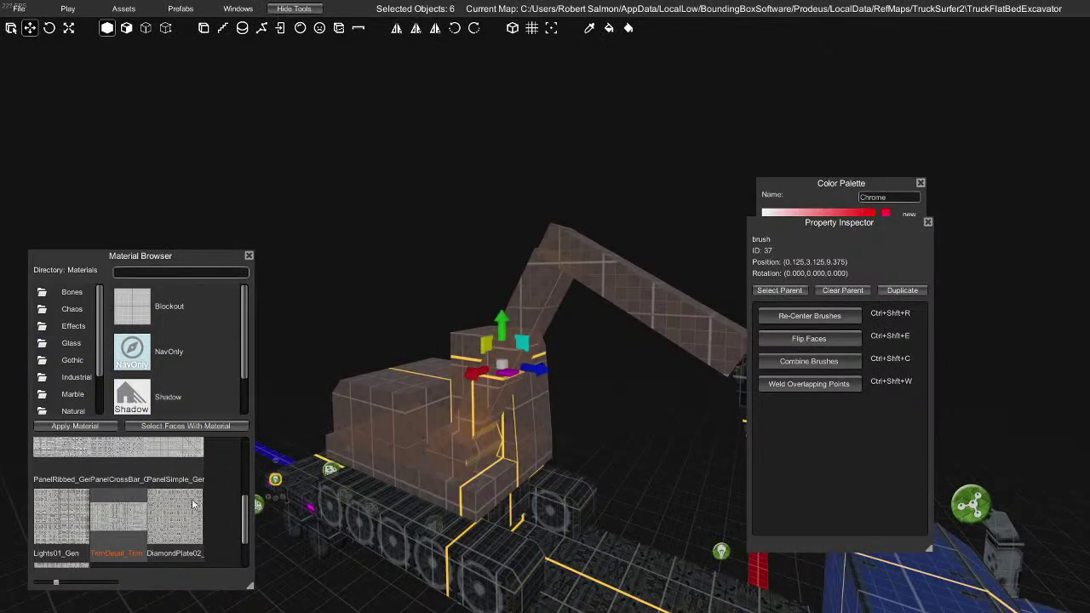
pyautogui.scroll(-2, 94, 523)
pyautogui.scroll(2, 95, 523)
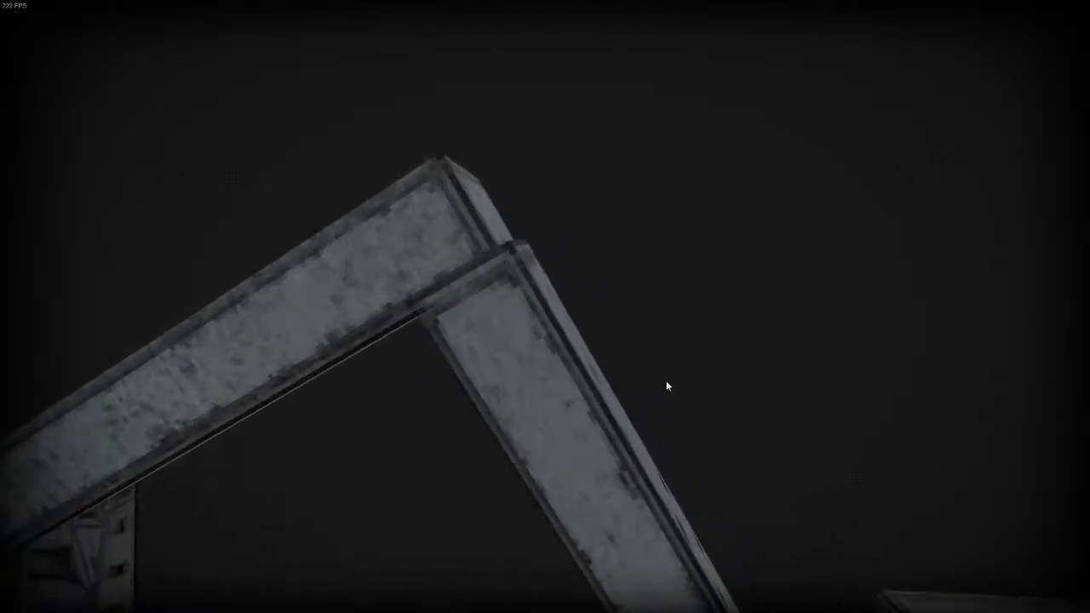
pyautogui.press('Tab')
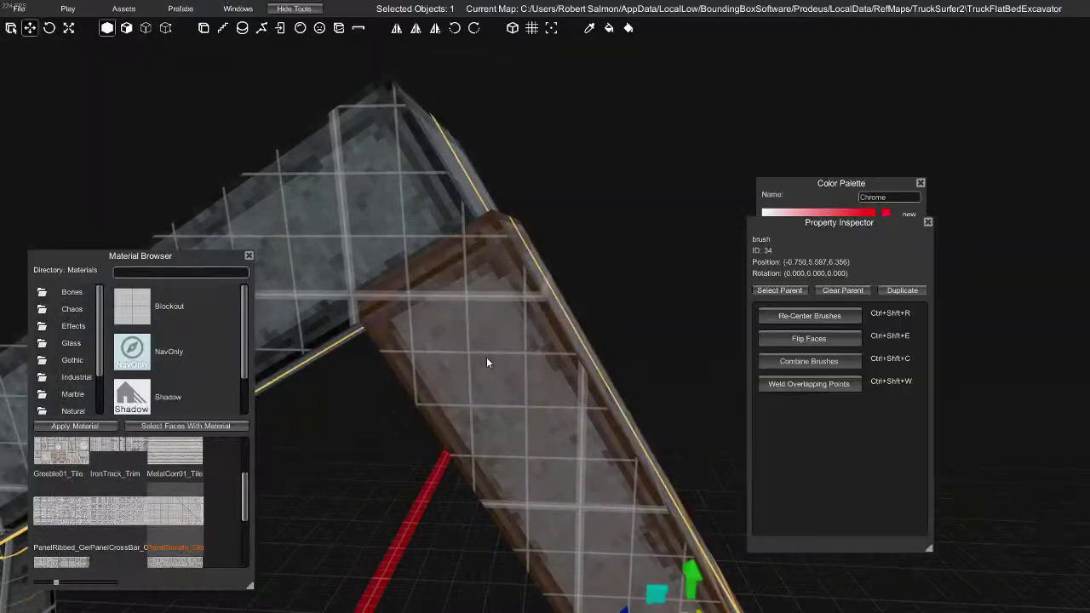
pyautogui.press('Tab')
pyautogui.moveTo(500, 358); pyautogui.dragTo(506, 360, button='right')
pyautogui.press('a')
pyautogui.press('3')
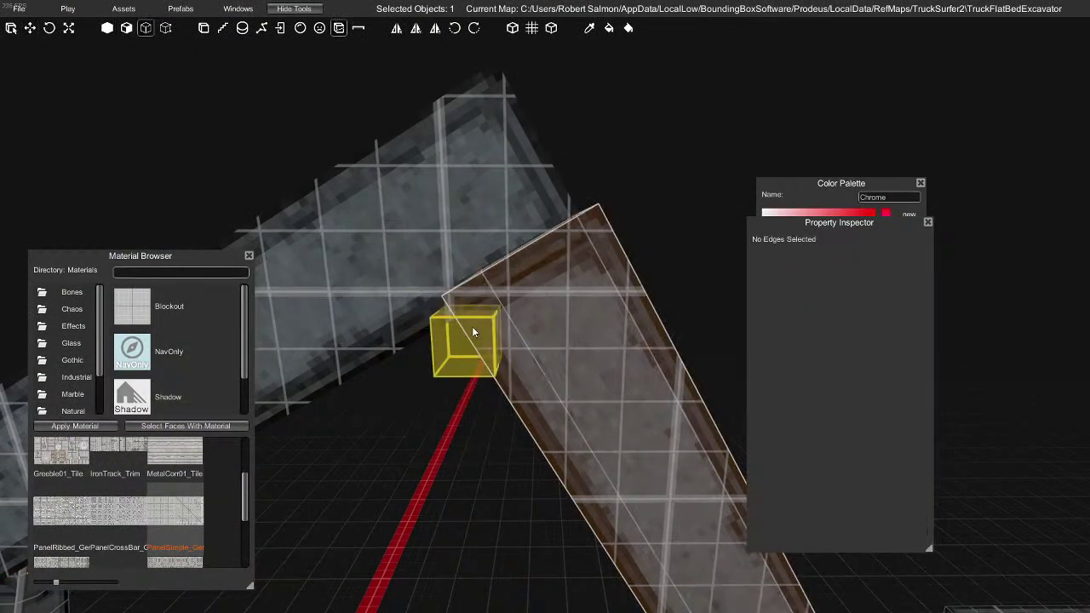
pyautogui.click(614, 235)
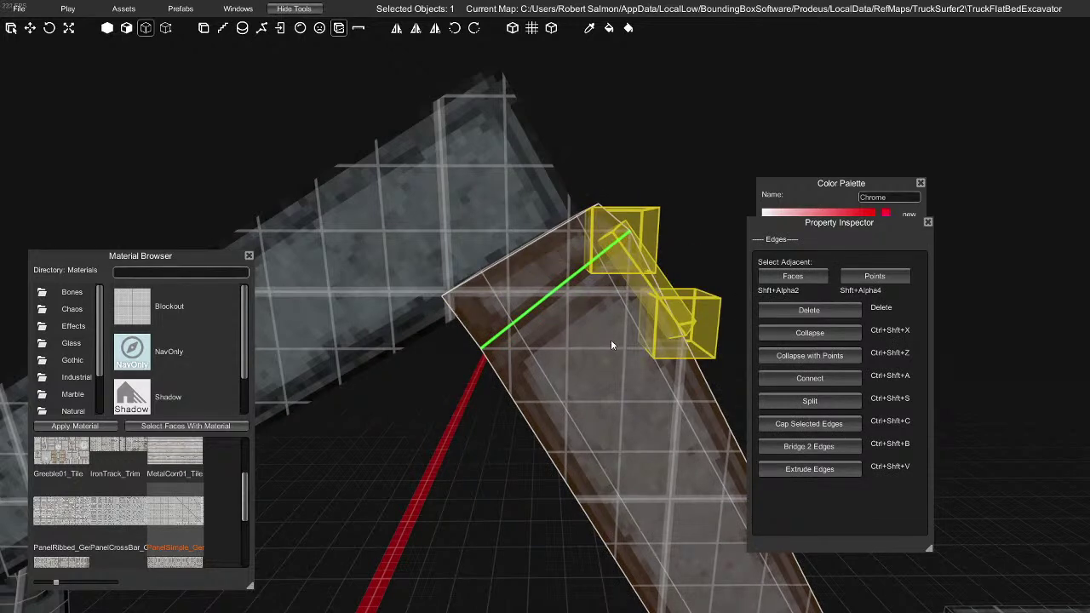
pyautogui.press('1')
# Move the upper arm segment so its rear end overhangs the top of the lower arm segment
pyautogui.moveTo(476, 364)
pyautogui.mouseDown(button='right')
pyautogui.moveTo(486, 399)
pyautogui.moveTo(450, 406)
pyautogui.moveTo(430, 298)
pyautogui.mouseUp(button='right')
pyautogui.click(430, 277)
pyautogui.moveTo(430, 277)
pyautogui.mouseDown()
pyautogui.moveTo(457, 263)
pyautogui.moveTo(465, 275)
pyautogui.mouseUp()
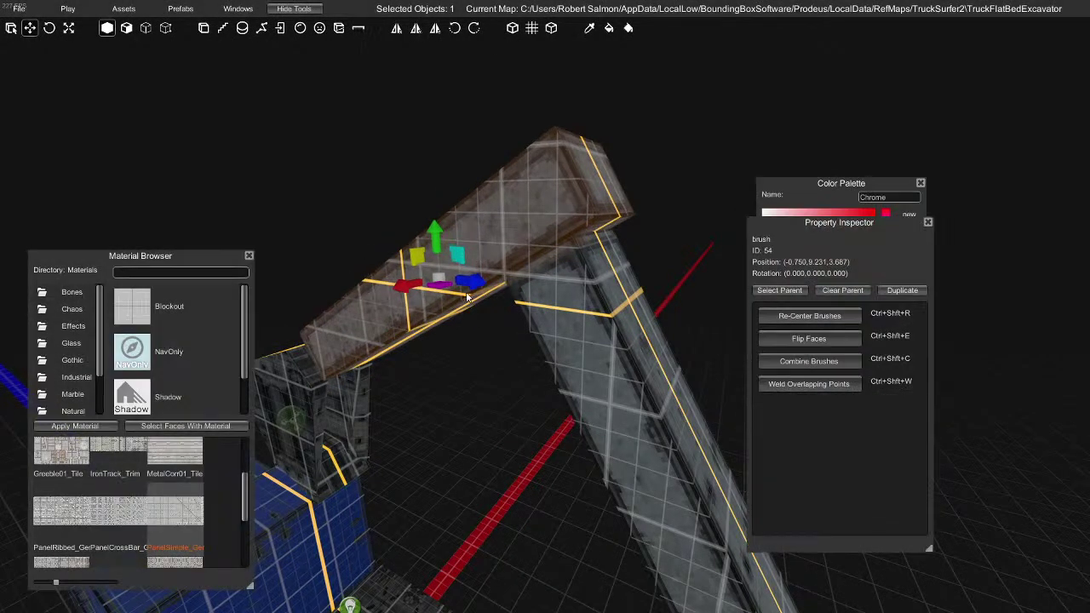
pyautogui.press('g')
pyautogui.moveTo(502, 338); pyautogui.dragTo(552, 300, button='right')
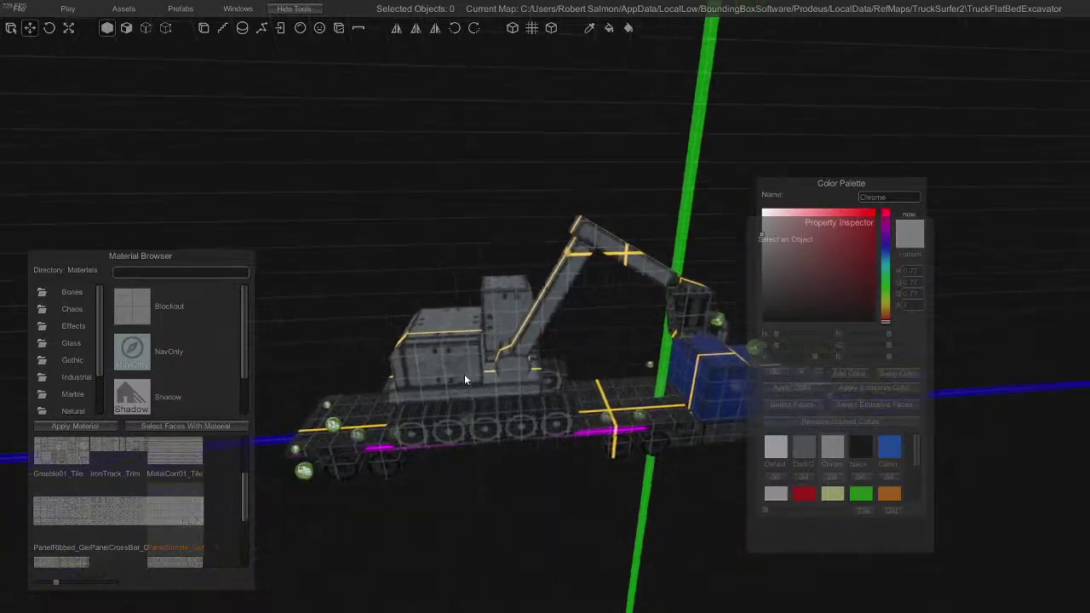
# Select both digging arm segments and inspect the joint between them up close
pyautogui.moveTo(286, 134); pyautogui.dragTo(659, 537)
pyautogui.click(331, 165)
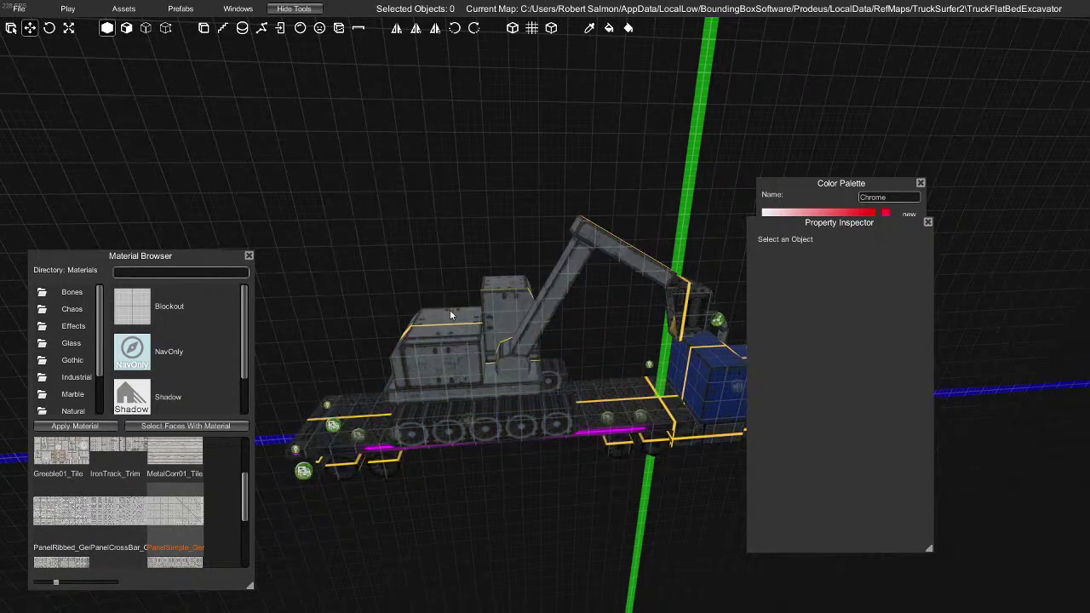
pyautogui.click(570, 273)
pyautogui.keyDown('shift'); pyautogui.click(597, 241); pyautogui.keyUp('shift')
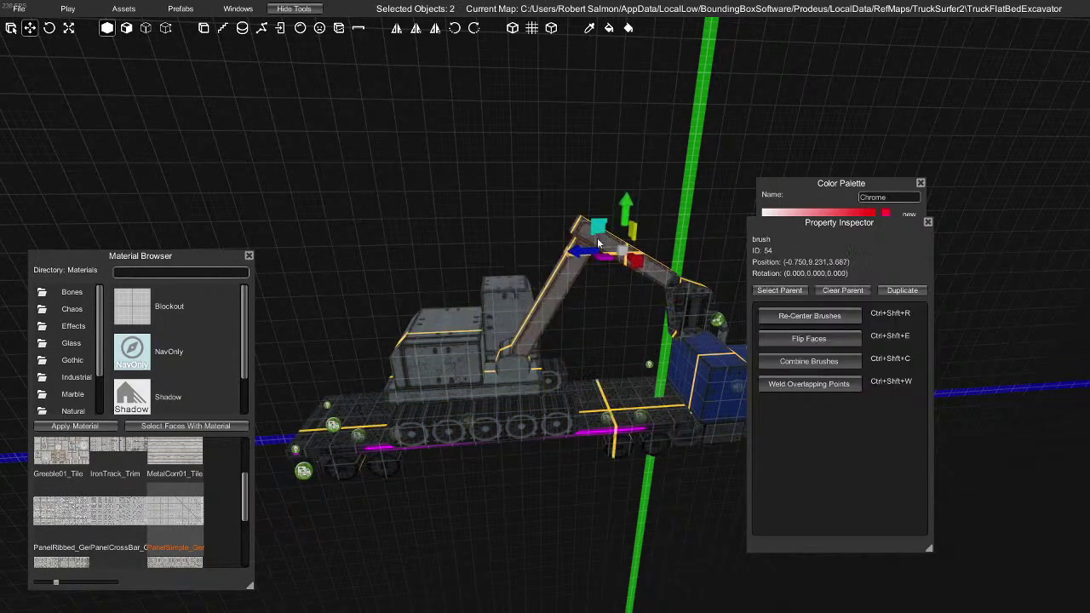
pyautogui.moveTo(526, 364)
pyautogui.mouseDown(button='right')
pyautogui.moveTo(613, 349)
pyautogui.moveTo(667, 357)
pyautogui.moveTo(465, 324)
pyautogui.moveTo(455, 238)
pyautogui.mouseUp(button='right')
pyautogui.press('w')
pyautogui.press('Tab')
pyautogui.press('Tab')
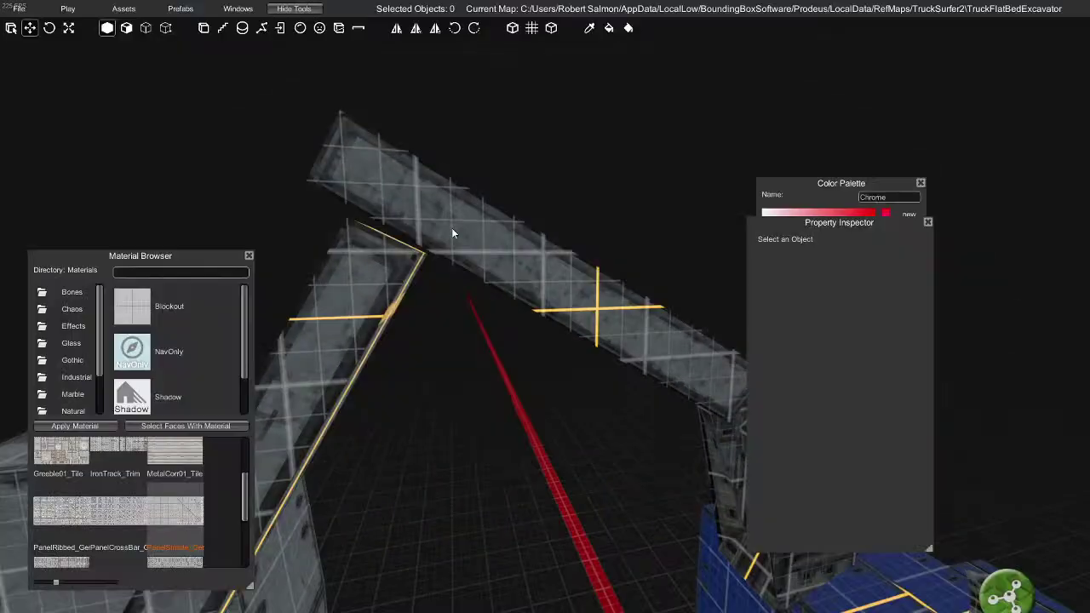
# Try rotating the upper arm segment slightly at the joint and undo the attempt
pyautogui.click(453, 227)
pyautogui.press('e')
pyautogui.moveTo(543, 265); pyautogui.dragTo(545, 264)
pyautogui.hotkey('ctrl', 'z')
pyautogui.hotkey('ctrl', 'z')
pyautogui.hotkey('ctrl', 'z')
# Move the bucket closer to the upper arm segment's tip and check the whole excavator in preview
pyautogui.press('Tab')
pyautogui.moveTo(518, 316)
pyautogui.mouseDown(button='right')
pyautogui.moveTo(492, 340)
pyautogui.moveTo(418, 357)
pyautogui.moveTo(479, 318)
pyautogui.moveTo(459, 333)
pyautogui.mouseUp(button='right')
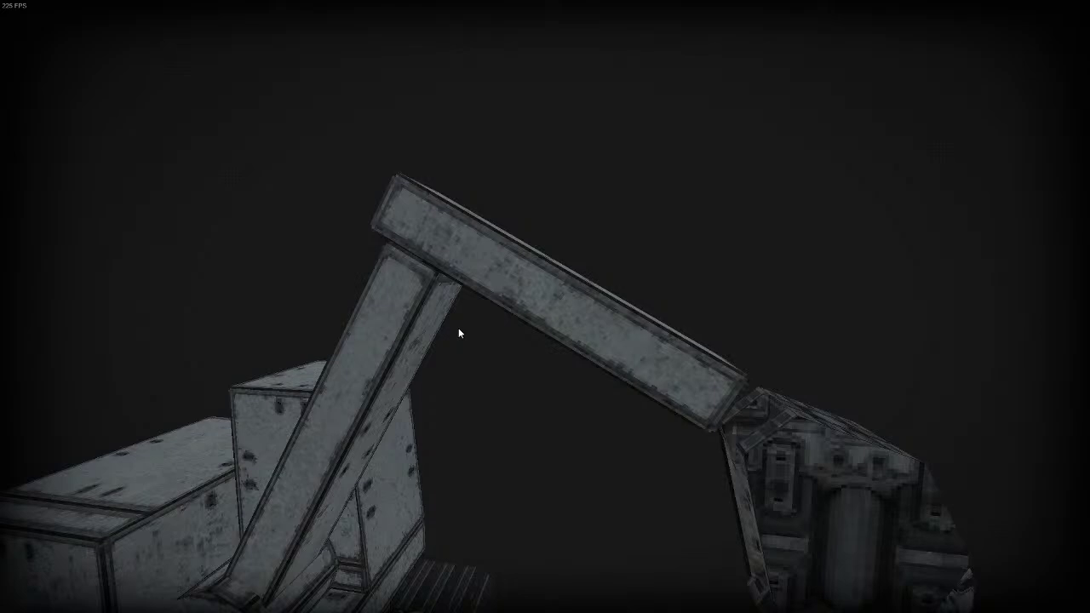
pyautogui.moveTo(502, 333); pyautogui.dragTo(384, 280, button='right')
pyautogui.press('q')
pyautogui.press('s')
pyautogui.moveTo(561, 303)
pyautogui.mouseDown(button='right')
pyautogui.moveTo(645, 325)
pyautogui.moveTo(510, 336)
pyautogui.moveTo(711, 379)
pyautogui.mouseUp(button='right')
pyautogui.click(651, 321)
pyautogui.moveTo(607, 300)
pyautogui.mouseDown()
pyautogui.moveTo(596, 281)
pyautogui.moveTo(588, 300)
pyautogui.moveTo(603, 287)
pyautogui.mouseUp()
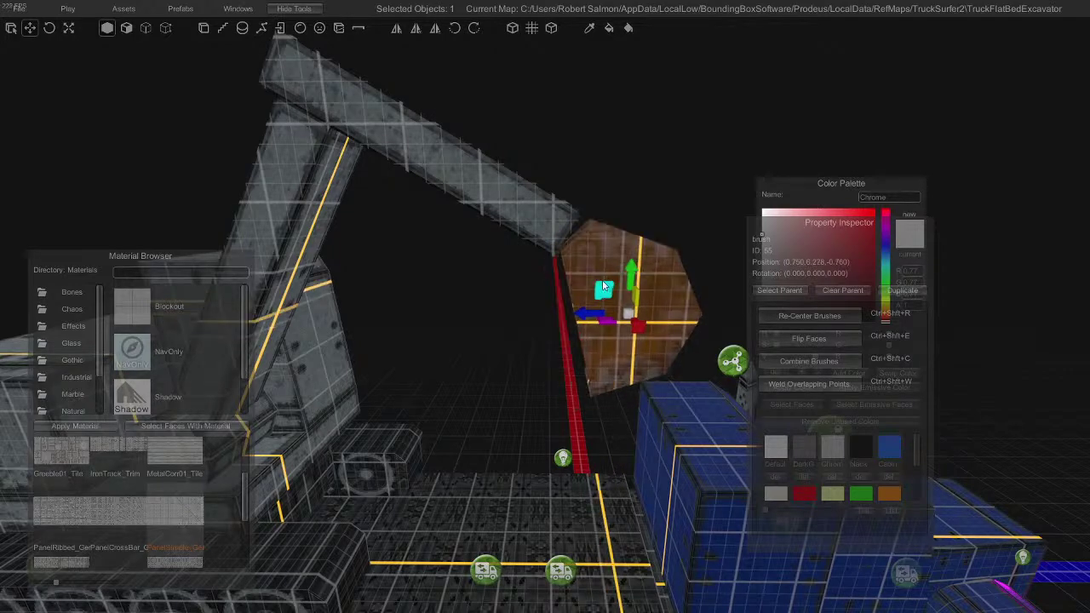
pyautogui.moveTo(603, 290); pyautogui.dragTo(557, 314, button='right')
pyautogui.moveTo(696, 302); pyautogui.dragTo(601, 290, button='right')
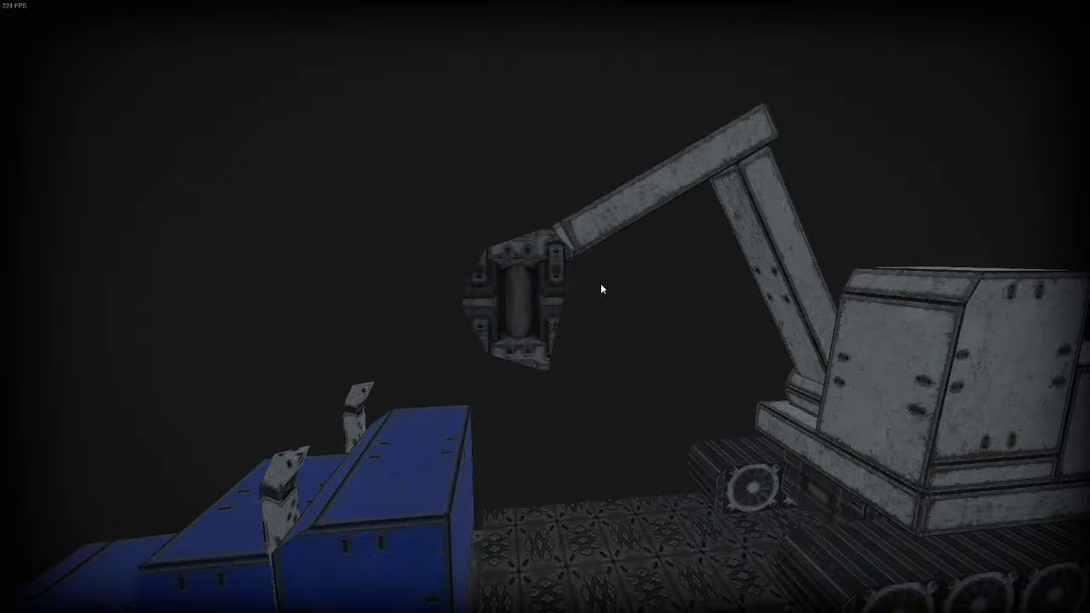
pyautogui.moveTo(601, 289); pyautogui.dragTo(585, 428, button='right')
# Select the sloped upper rear face of the excavator body and pick the PanelDetail_Gen material for it by searching for "panel"
pyautogui.press('Tab')
pyautogui.click(563, 365)
pyautogui.press('2')
pyautogui.click(569, 375)
pyautogui.scroll(-2, 205, 497)
pyautogui.scroll(5, 204, 502)
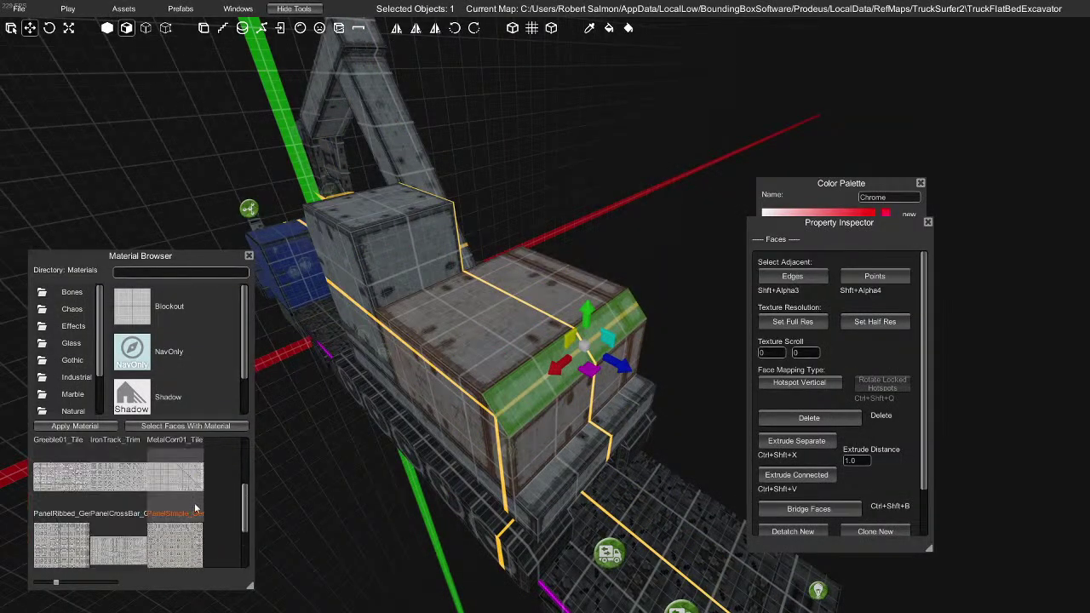
pyautogui.scroll(2, 197, 502)
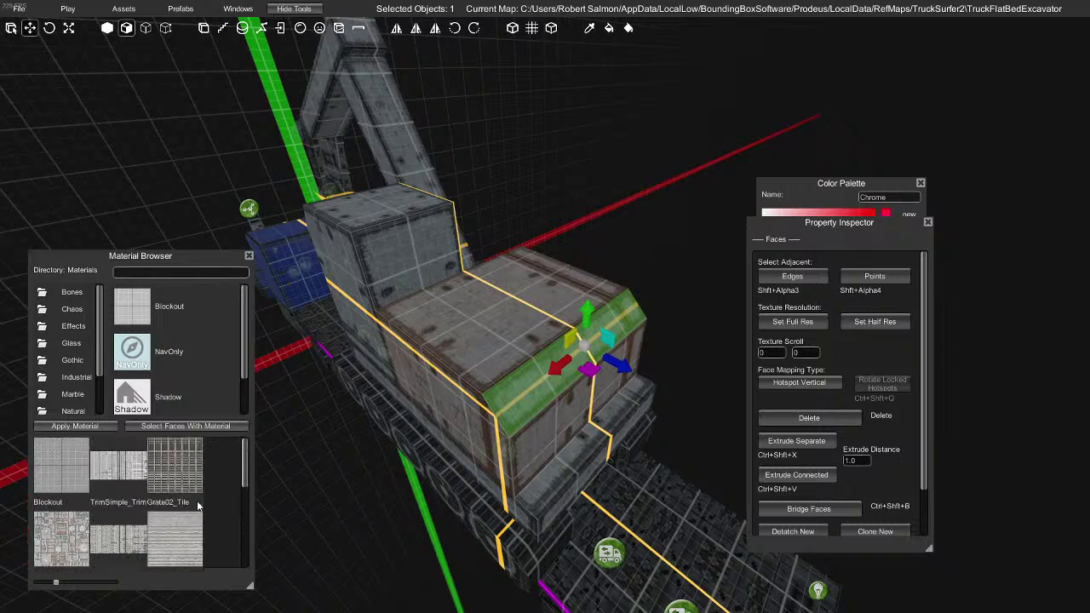
pyautogui.click(166, 273)
pyautogui.write('panel')
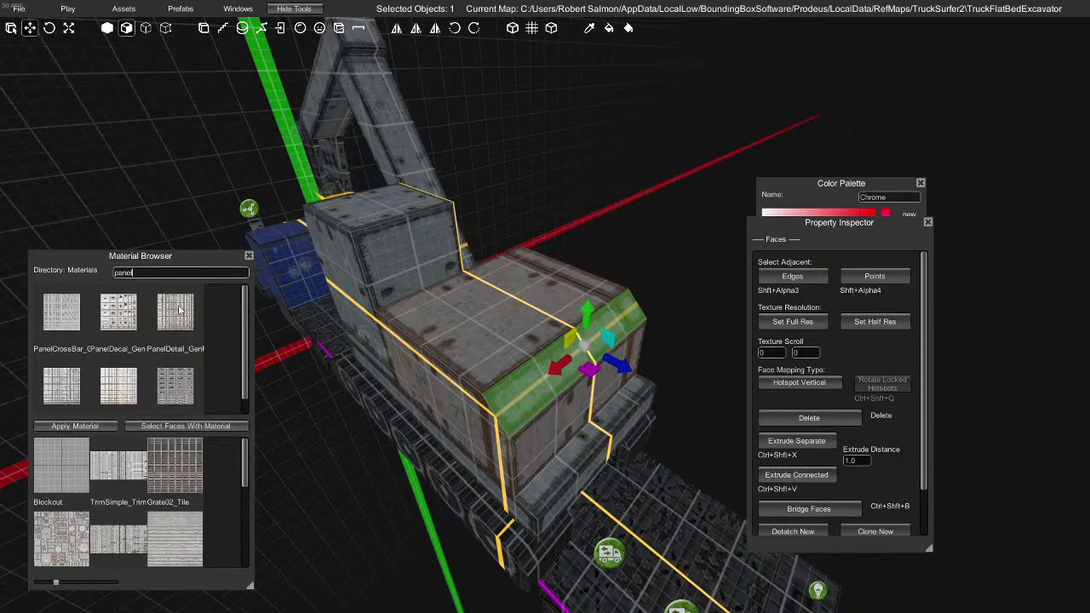
pyautogui.scroll(-5, 181, 540)
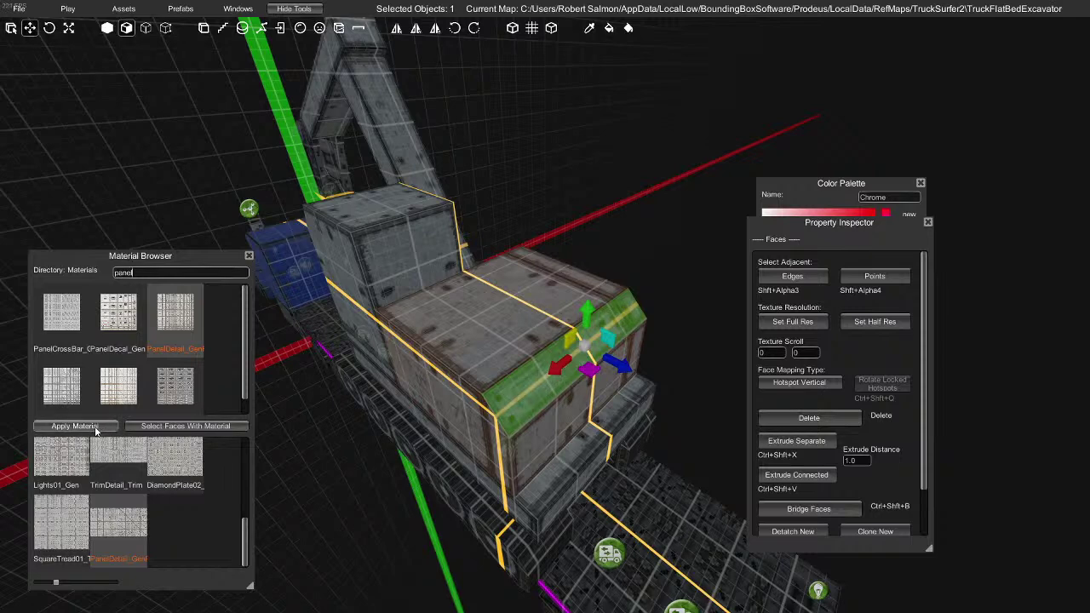
# Apply the PanelDecal_Gen material to the sloped rear face of the excavator body and preview the result
pyautogui.write('o')
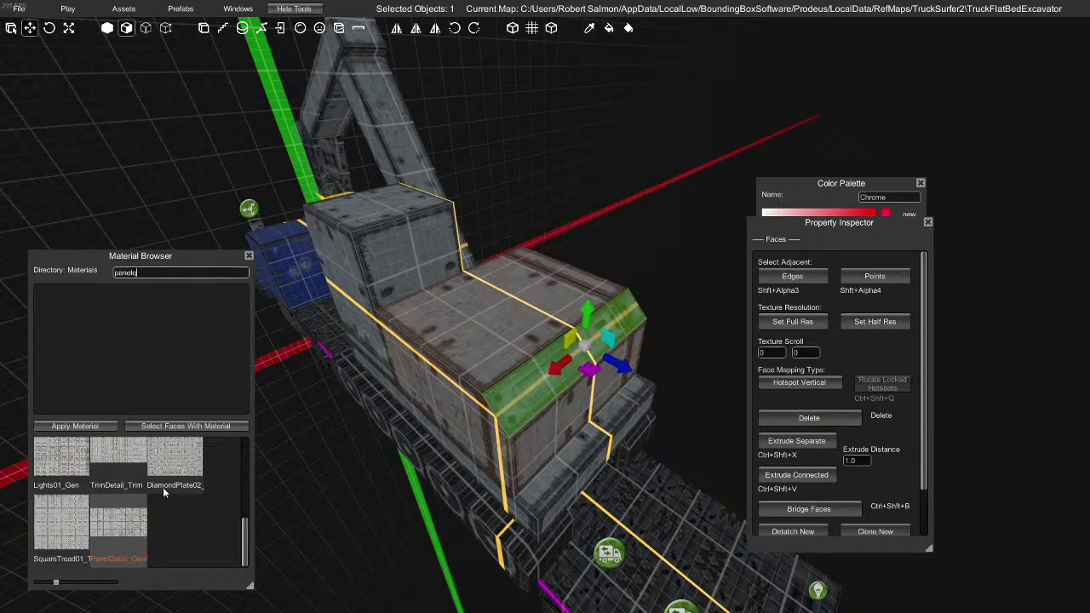
pyautogui.scroll(2, 119, 502)
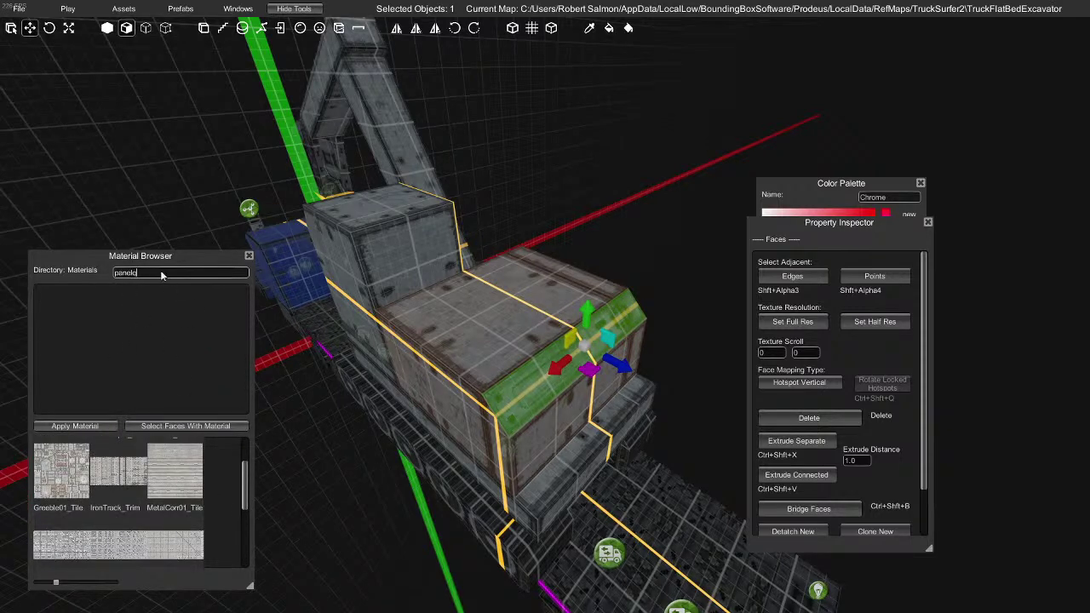
pyautogui.press('BackSpace')
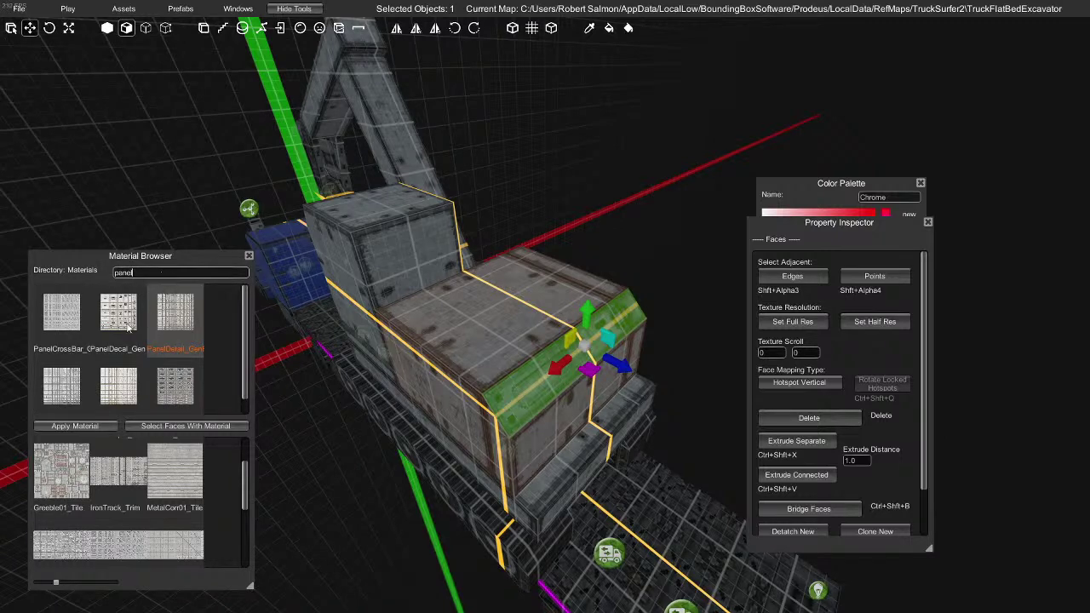
pyautogui.scroll(-3, 167, 535)
pyautogui.click(101, 425)
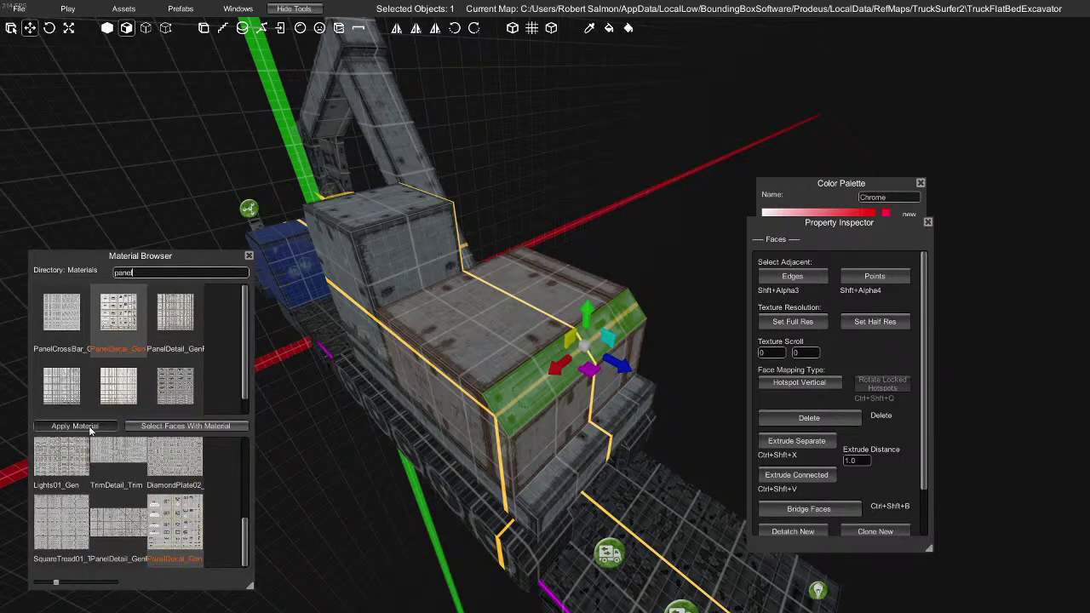
pyautogui.click(520, 435)
pyautogui.moveTo(521, 438); pyautogui.dragTo(364, 449, button='right')
pyautogui.click(82, 425)
pyautogui.press('Tab')
pyautogui.moveTo(608, 469); pyautogui.dragTo(336, 391, button='right')
pyautogui.press('d')
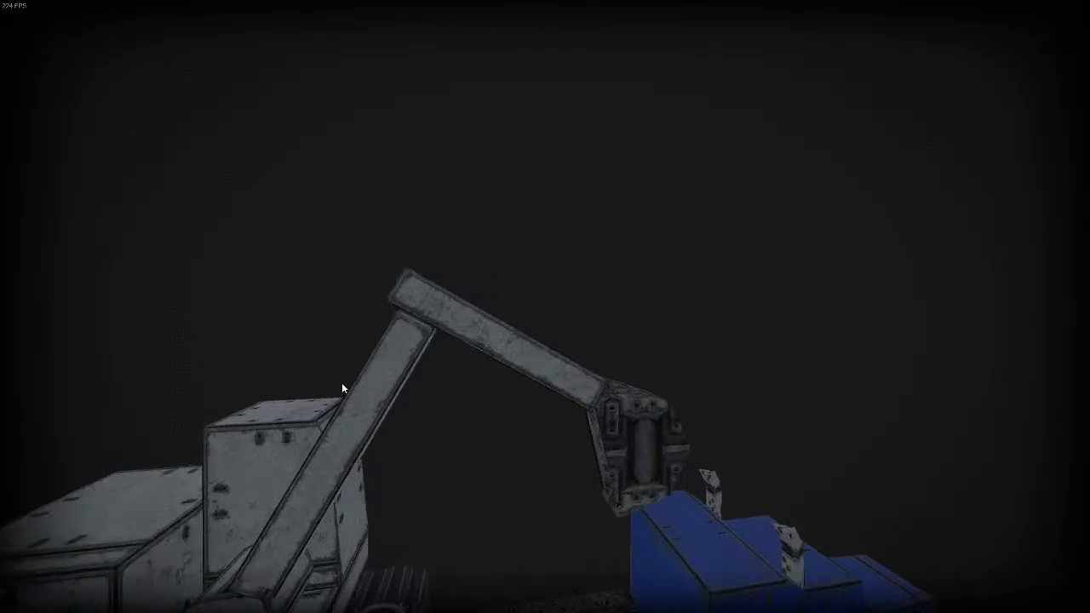
# Apply the PanelDecal_Gen material to the whole upper arm brush of the excavator and preview it from several sides
pyautogui.press('Tab')
pyautogui.click(487, 338)
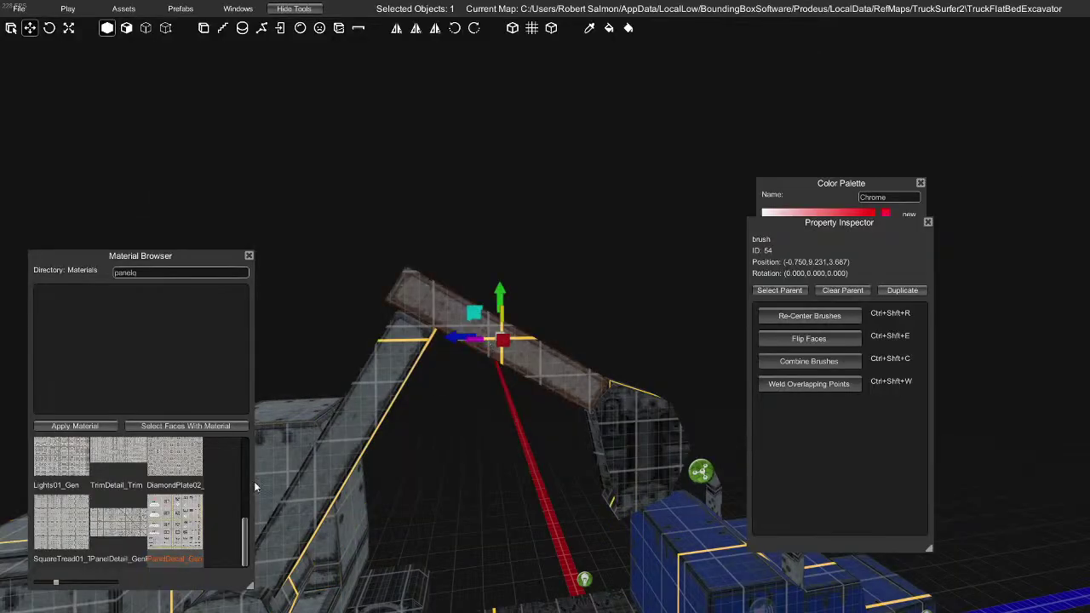
pyautogui.click(75, 426)
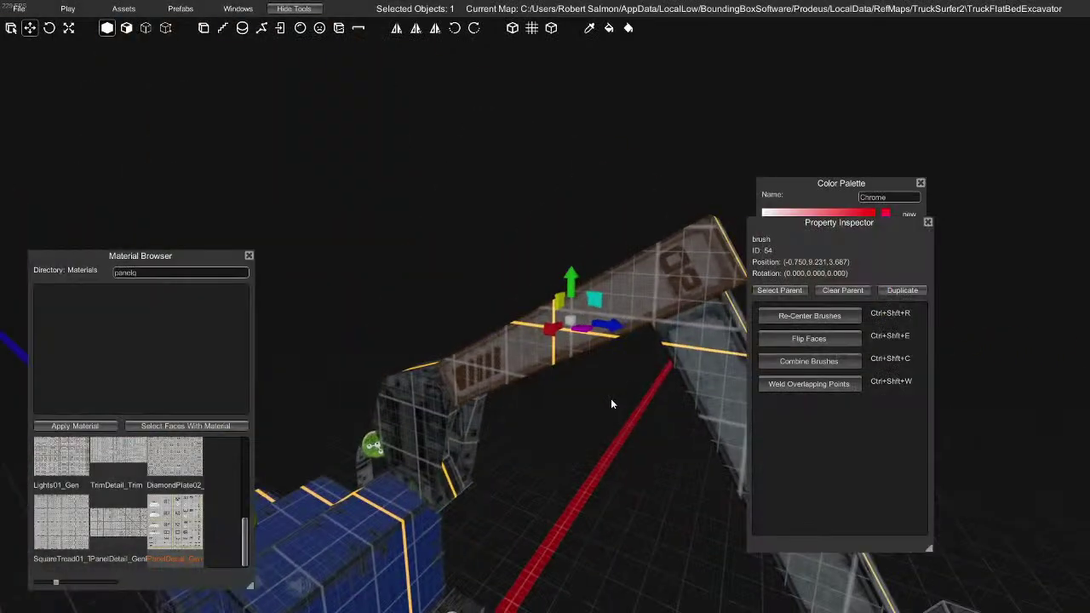
pyautogui.press('Tab')
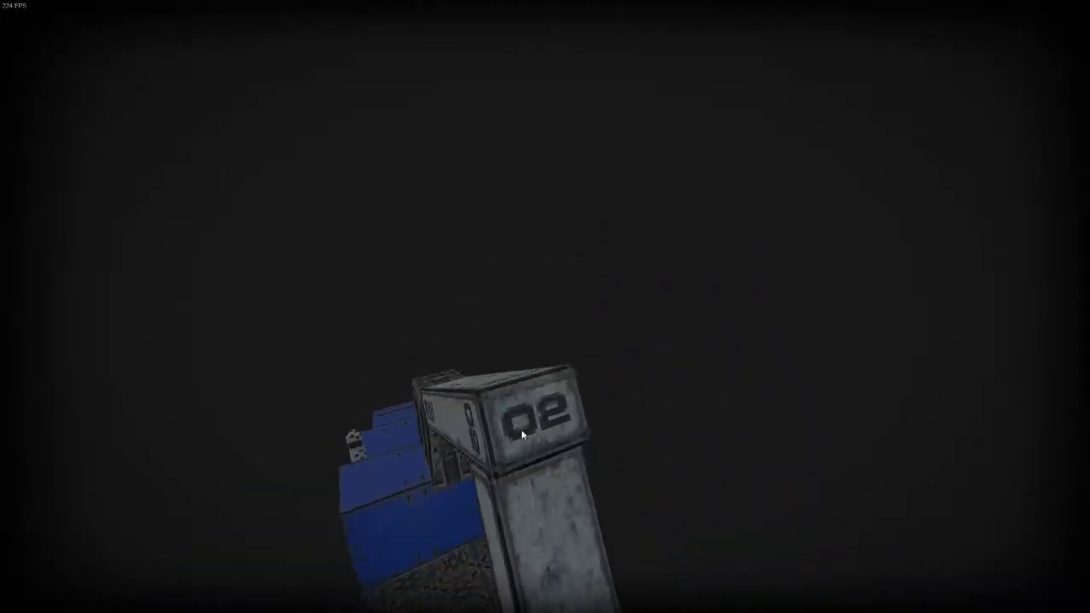
pyautogui.press('Tab')
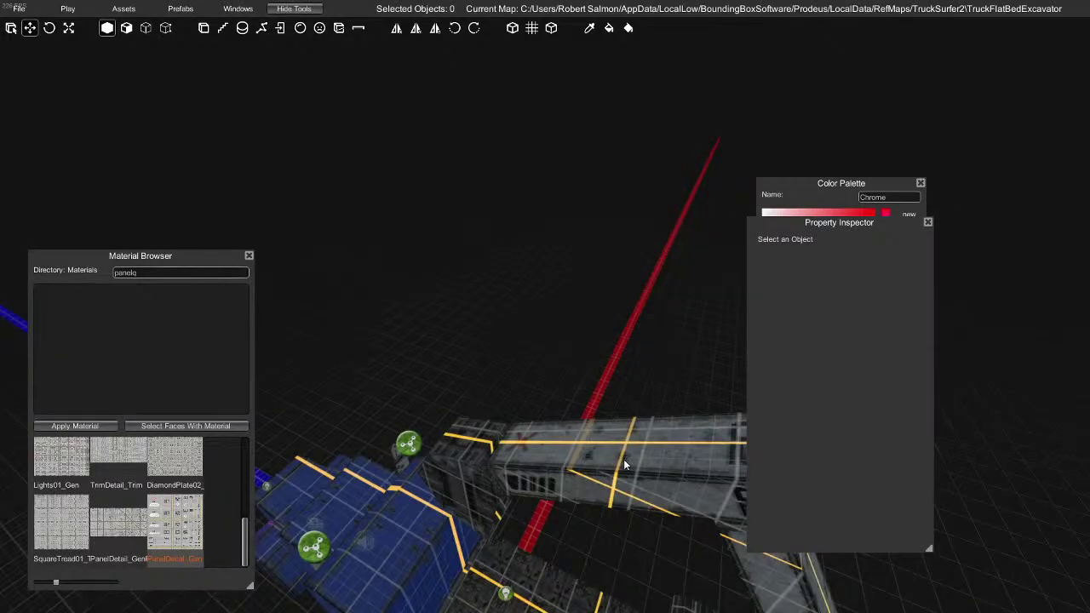
pyautogui.click(550, 457)
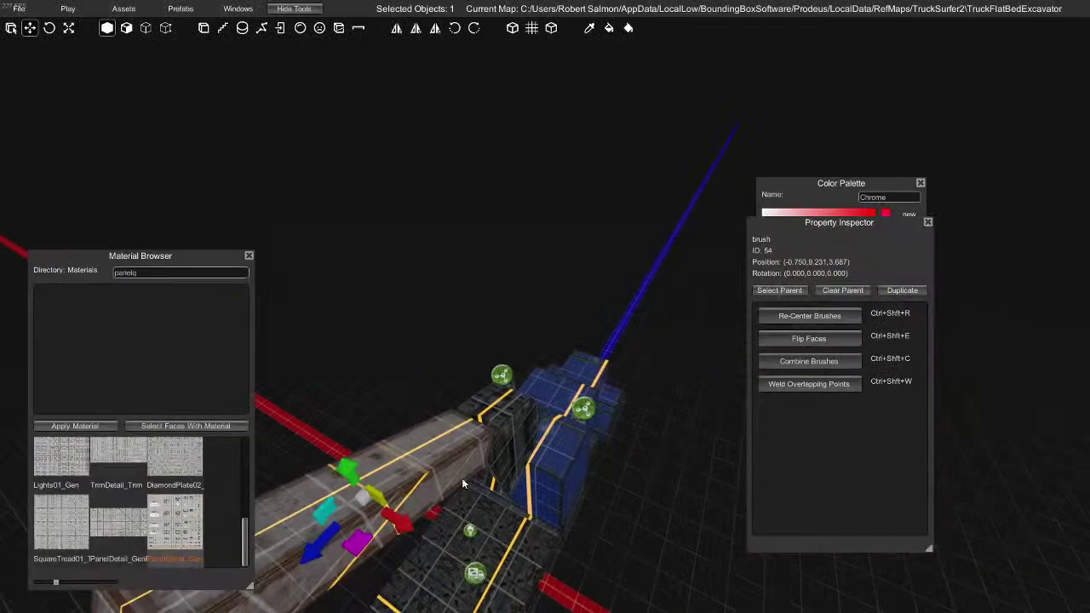
# Select the large front face of the excavator's cab, just below its sloped upper face
pyautogui.press('2')
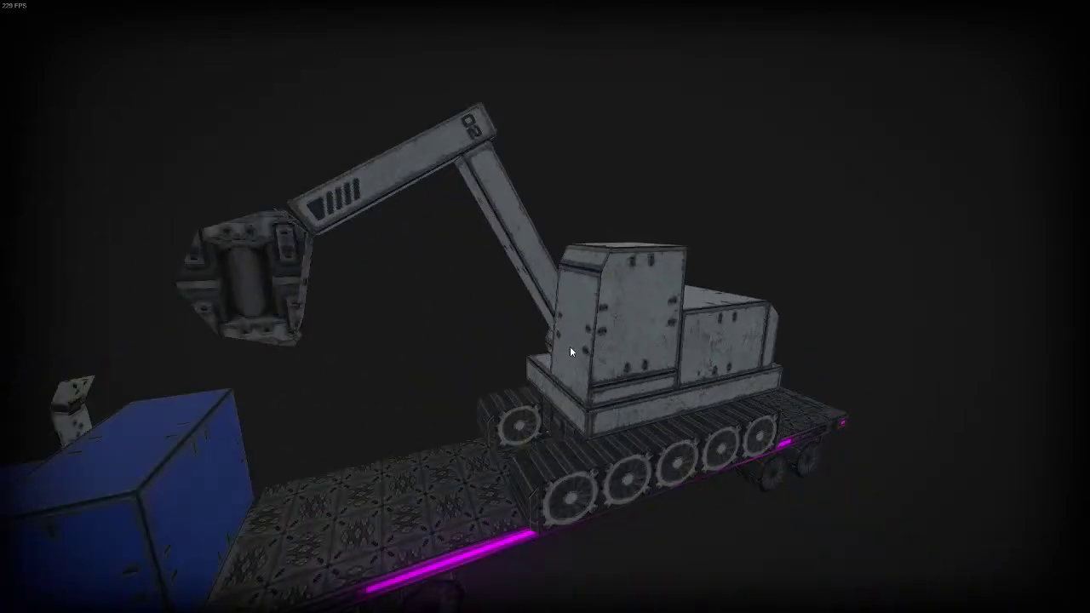
pyautogui.moveTo(503, 368); pyautogui.dragTo(631, 360, button='middle')
pyautogui.press('g')
pyautogui.click(524, 350)
pyautogui.press('2')
pyautogui.click(491, 387)
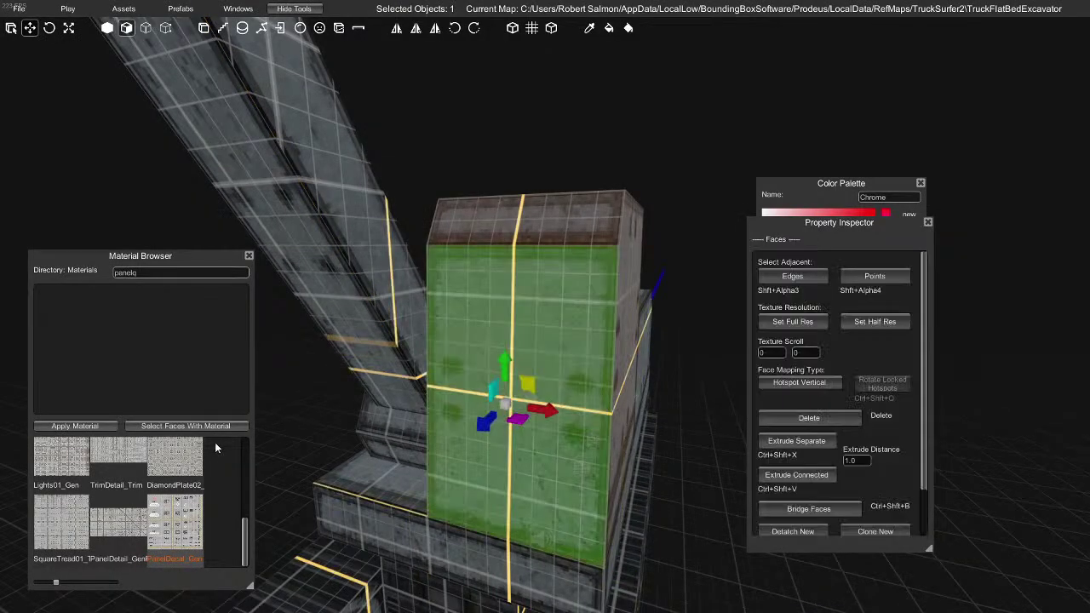
# Apply the recently used DiamondPlate02 material to the cab's front face
pyautogui.scroll(2, 153, 510)
pyautogui.click(170, 507)
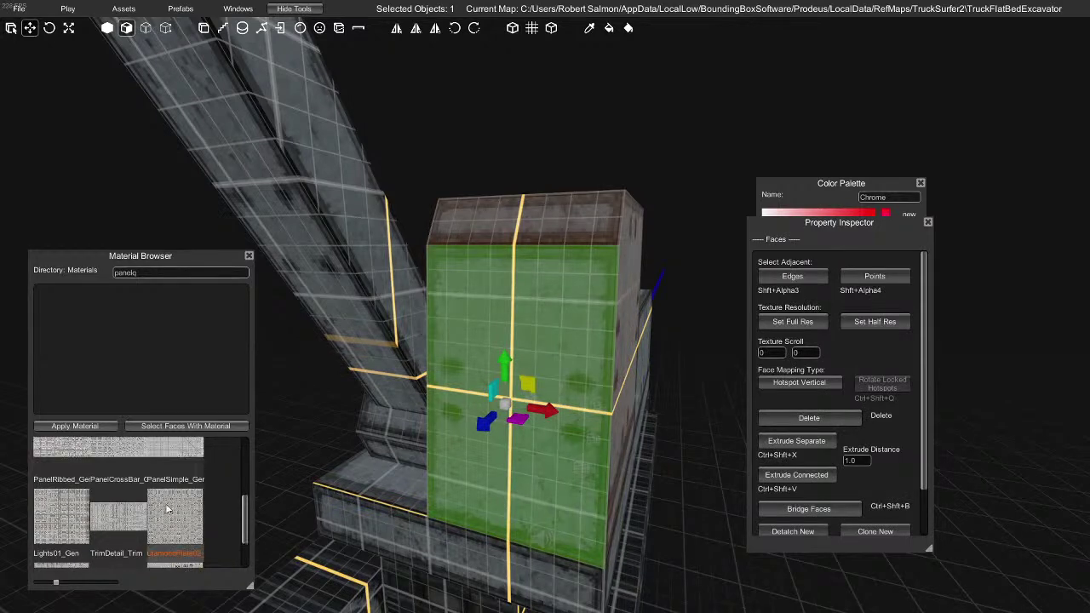
pyautogui.click(82, 426)
# Look through the recently used materials for an alternative for the cab's front face
pyautogui.scroll(2, 100, 441)
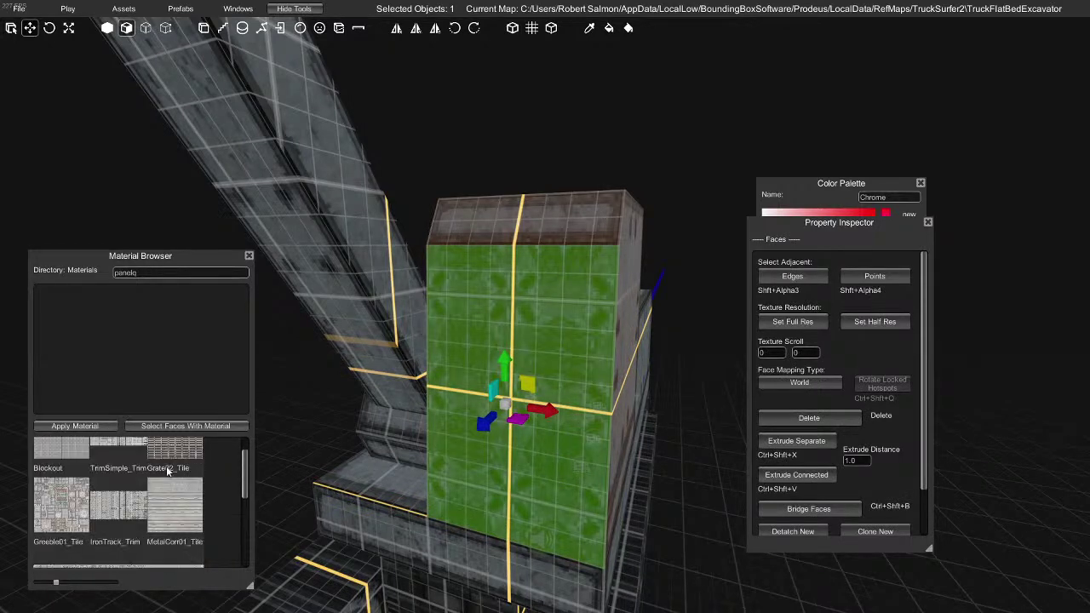
pyautogui.scroll(2, 171, 470)
pyautogui.scroll(-3, 172, 471)
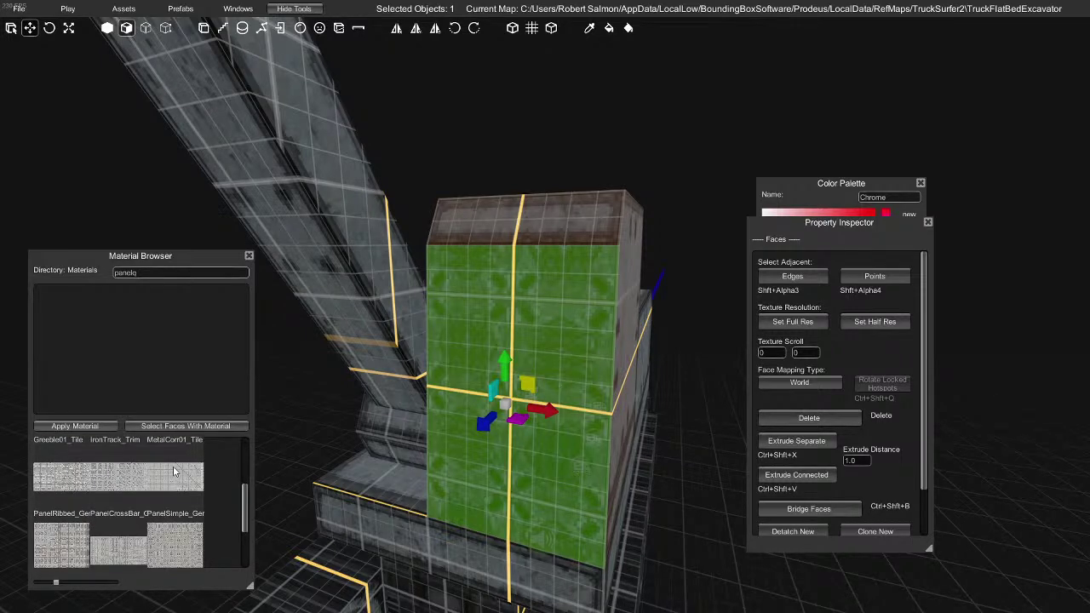
pyautogui.scroll(-3, 173, 471)
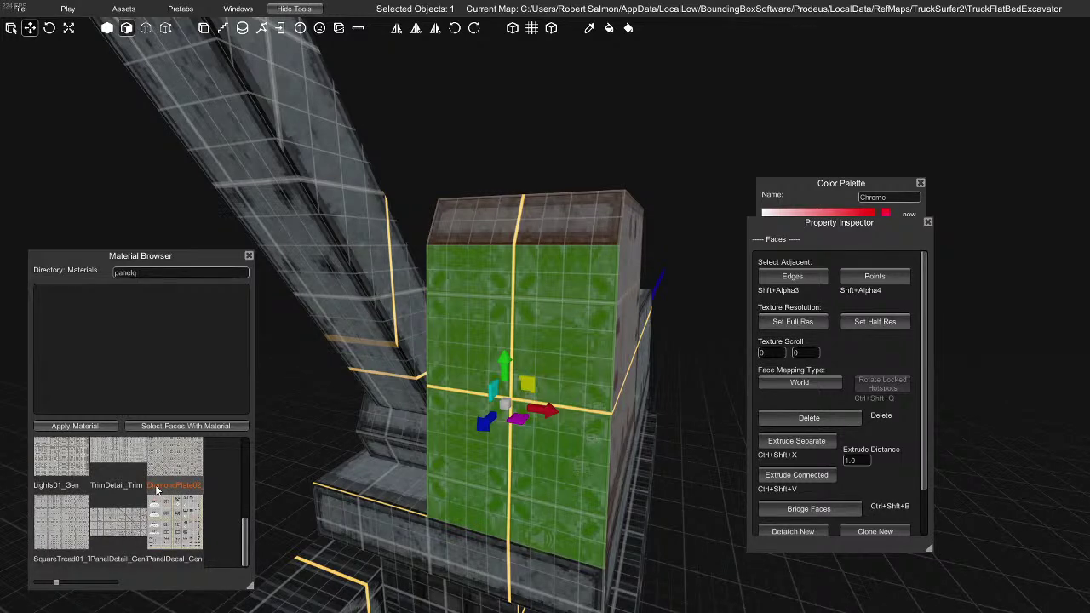
pyautogui.scroll(2, 124, 477)
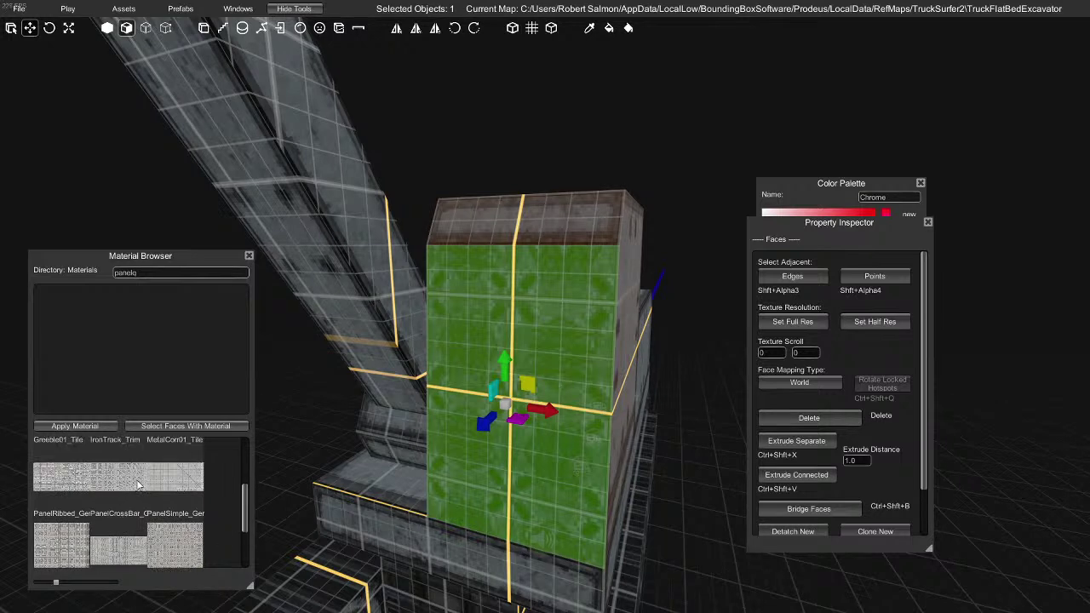
pyautogui.scroll(-2, 136, 479)
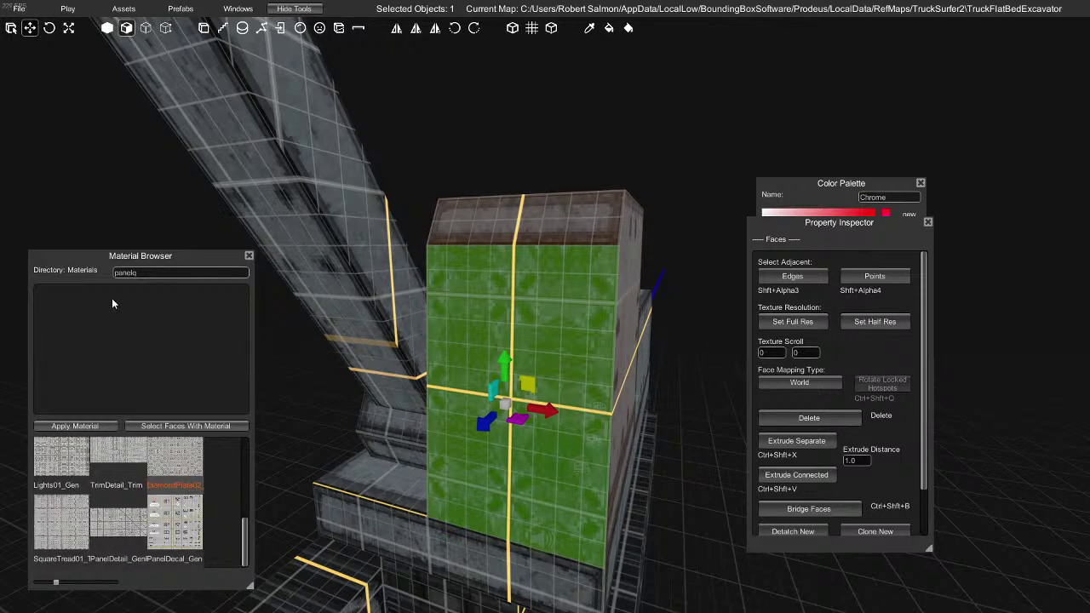
# Clear the material search filter, check the Marble folder and return to the main materials directory
pyautogui.press('BackSpace')
pyautogui.press('BackSpace')
pyautogui.press('BackSpace')
pyautogui.press('BackSpace')
pyautogui.press('BackSpace')
pyautogui.press('BackSpace')
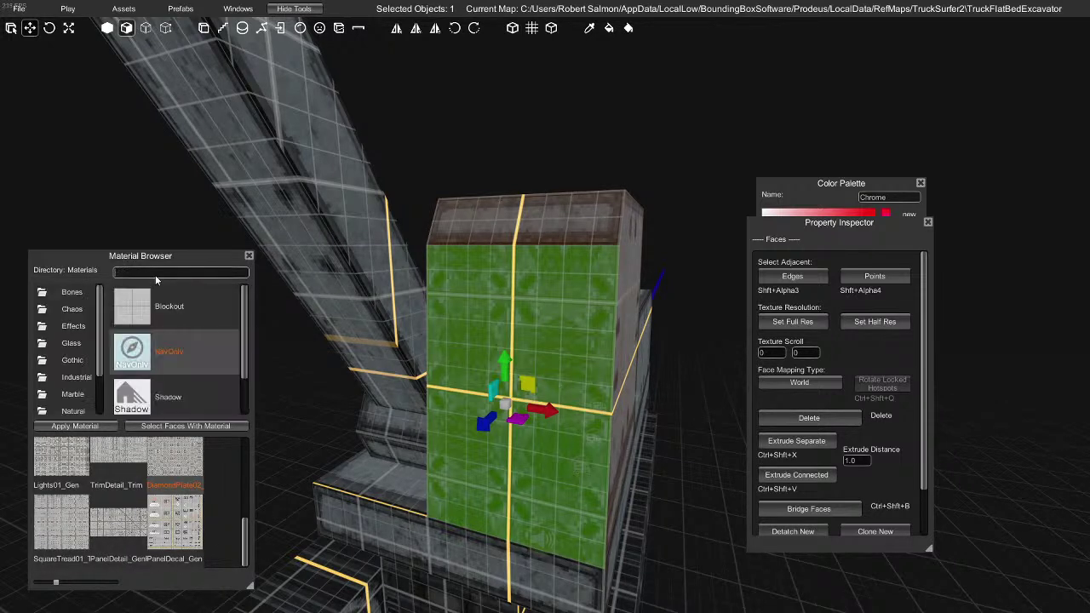
pyautogui.doubleClick(77, 395)
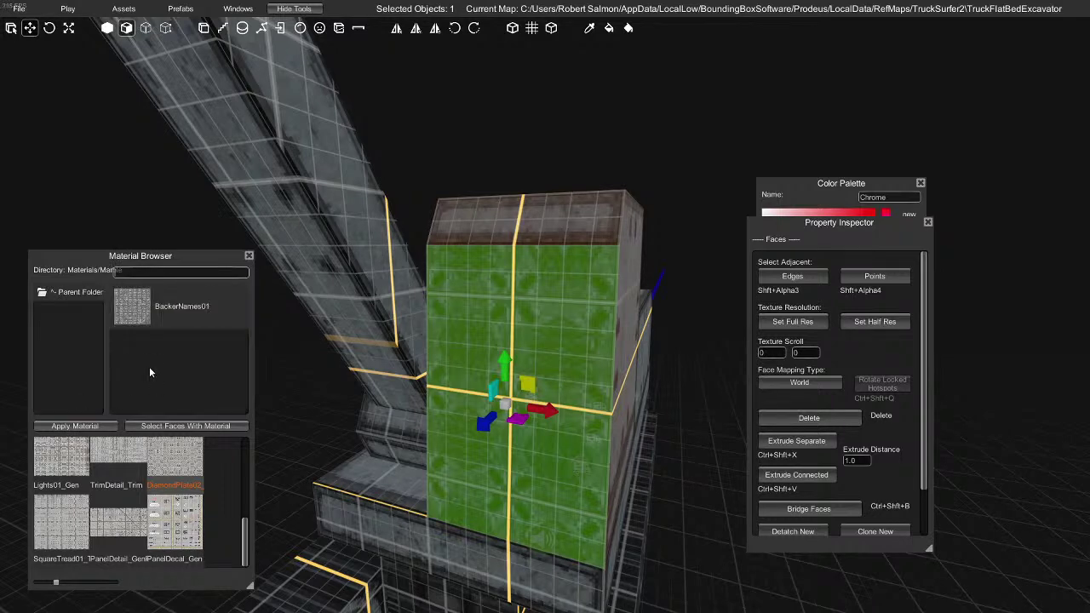
pyautogui.doubleClick(89, 295)
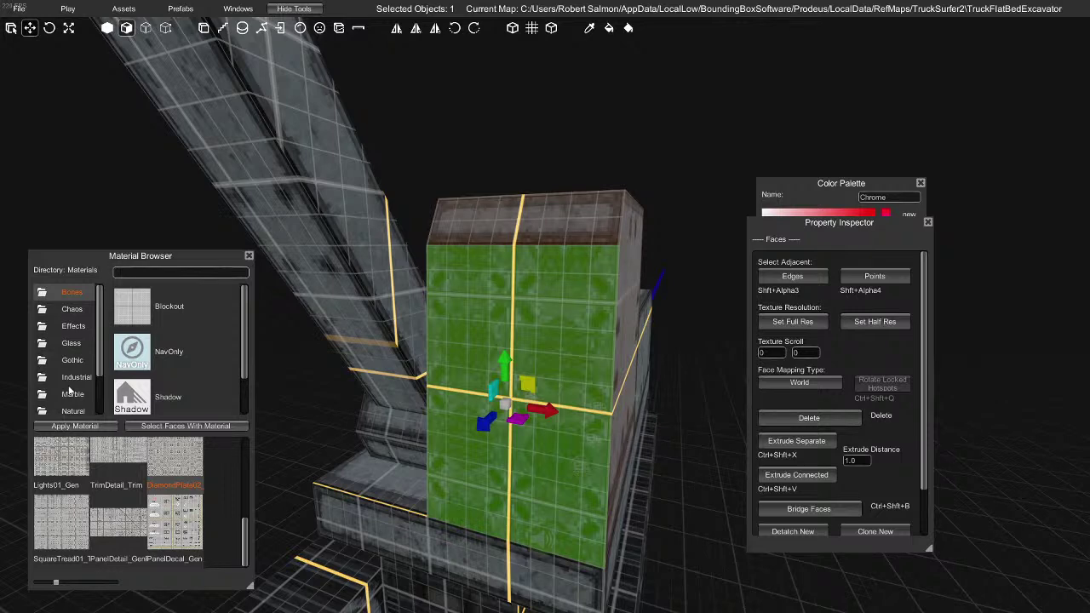
pyautogui.scroll(-1, 73, 390)
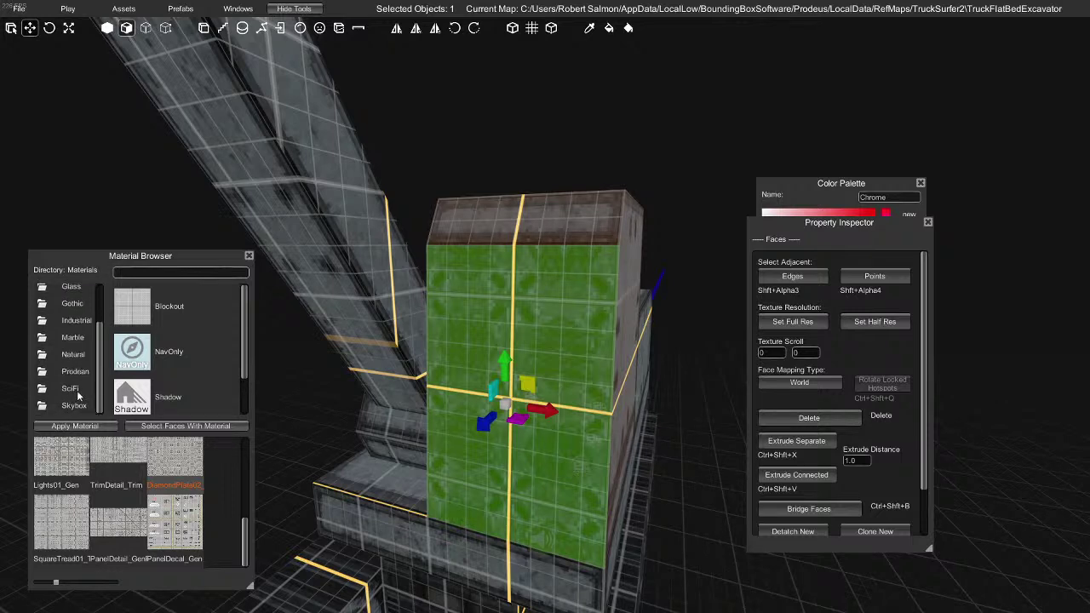
pyautogui.scroll(-1, 195, 370)
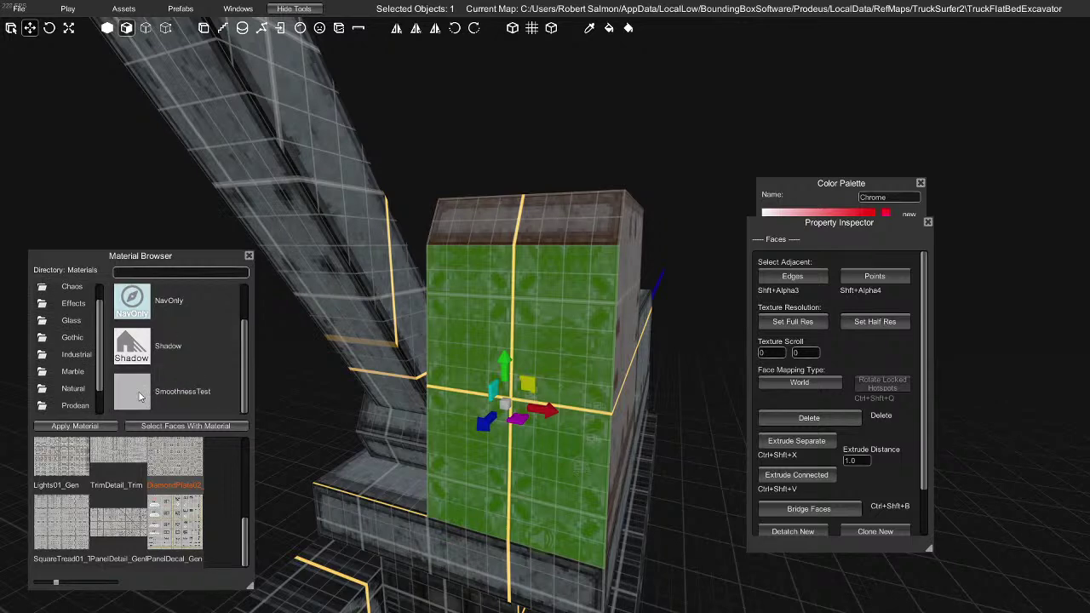
# Examine the Industrial folder's materials for one that suits the cab's front face
pyautogui.doubleClick(78, 355)
pyautogui.scroll(-4, 190, 368)
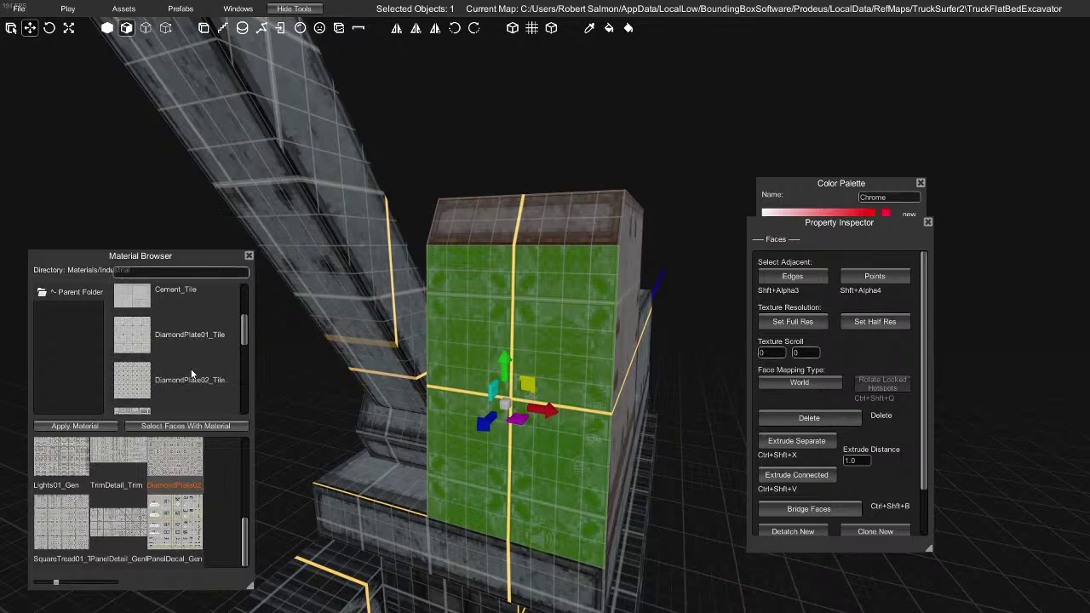
pyautogui.scroll(-5, 194, 365)
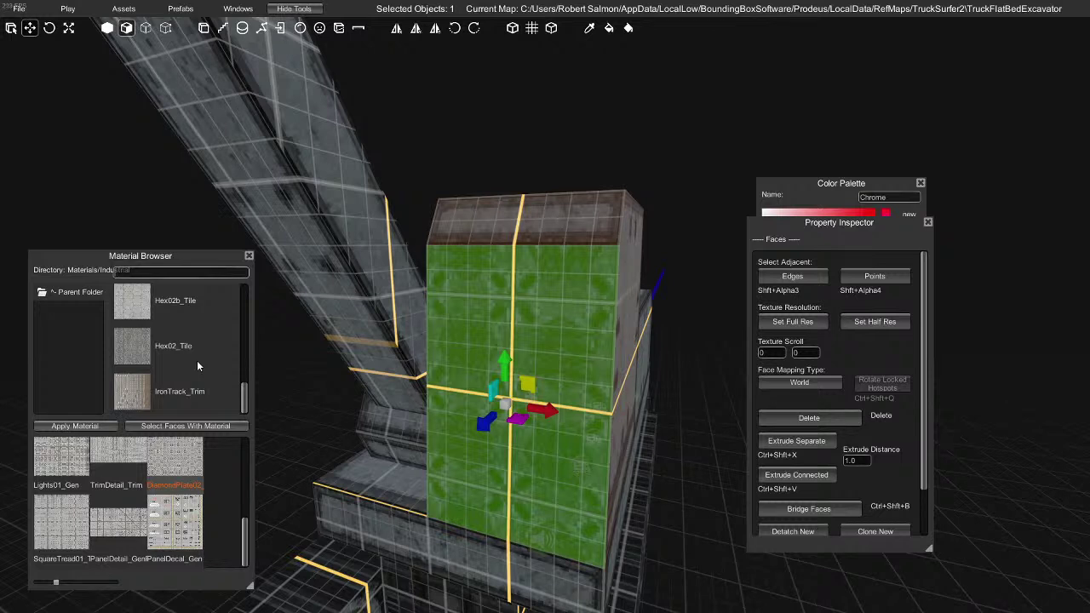
pyautogui.scroll(5, 196, 361)
pyautogui.scroll(6, 199, 354)
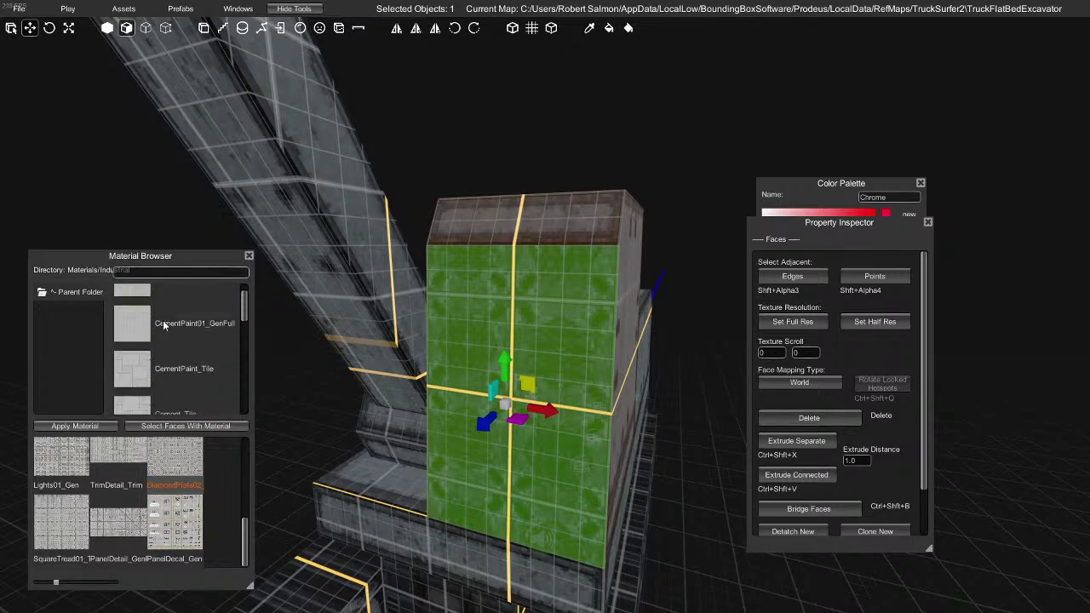
pyautogui.click(83, 293)
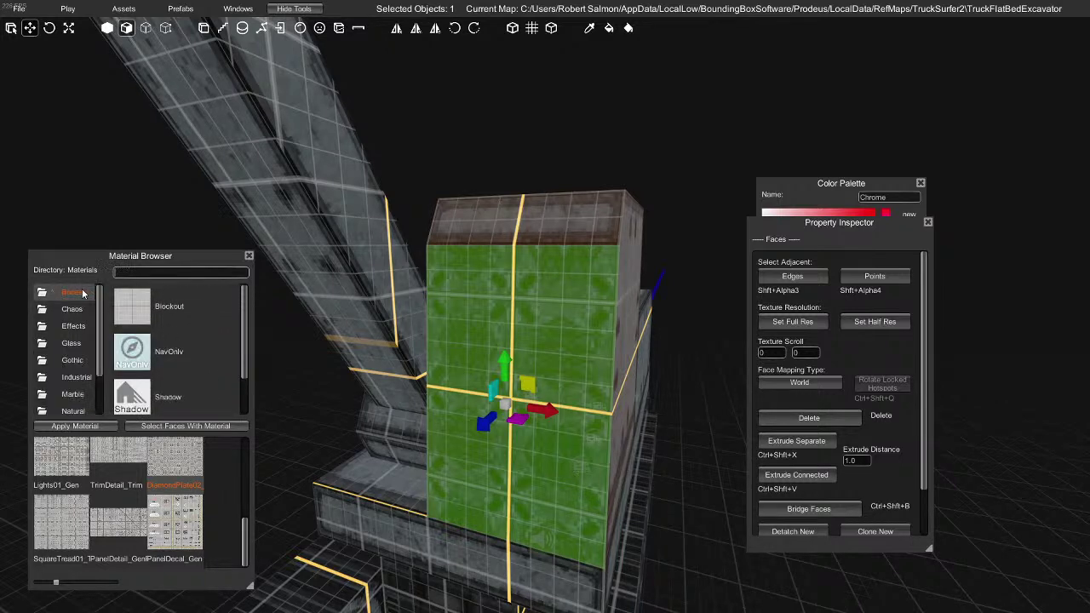
pyautogui.scroll(-2, 86, 338)
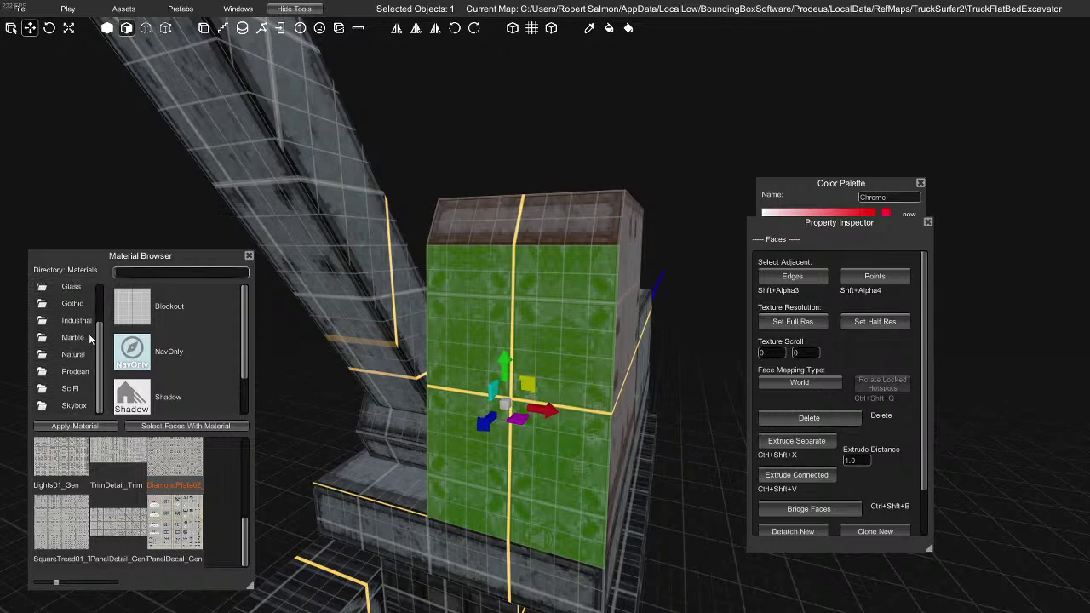
pyautogui.scroll(2, 70, 385)
pyautogui.doubleClick(68, 379)
pyautogui.scroll(-3, 179, 370)
pyautogui.scroll(-3, 173, 372)
pyautogui.doubleClick(77, 292)
# Apply the SquareTread01_Tile material from the SciFi folder to the cab's front face
pyautogui.scroll(-2, 75, 395)
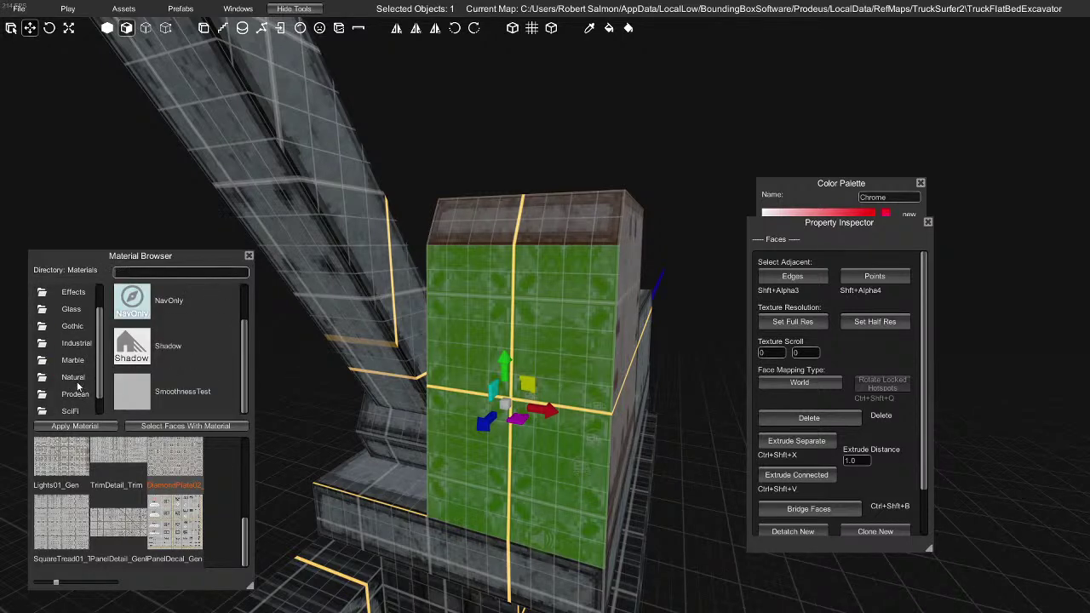
pyautogui.click(77, 393)
pyautogui.scroll(-1, 75, 379)
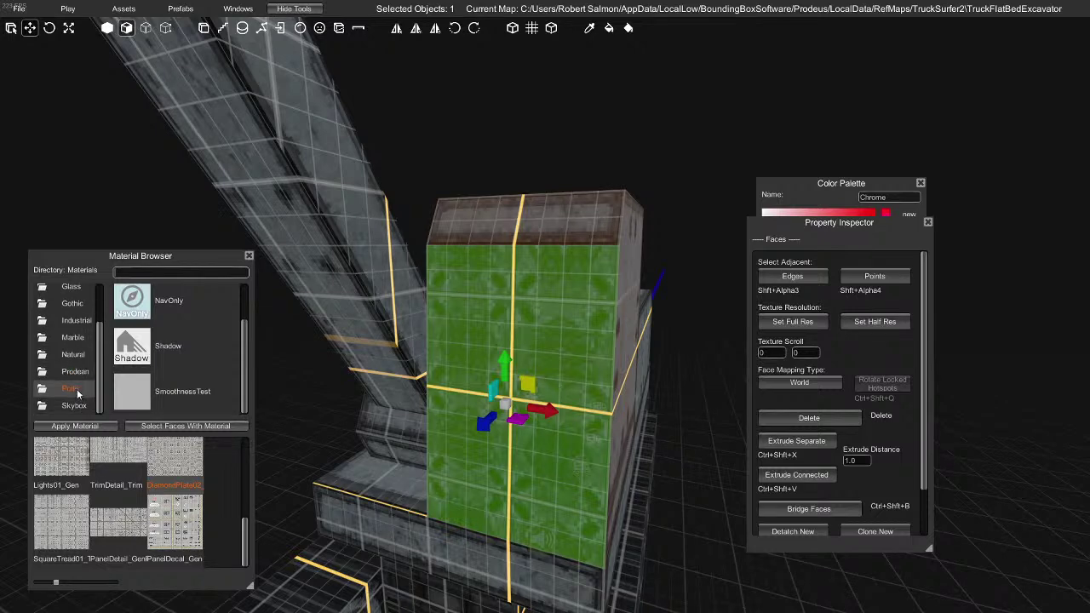
pyautogui.doubleClick(75, 390)
pyautogui.scroll(-5, 170, 372)
pyautogui.scroll(-8, 166, 381)
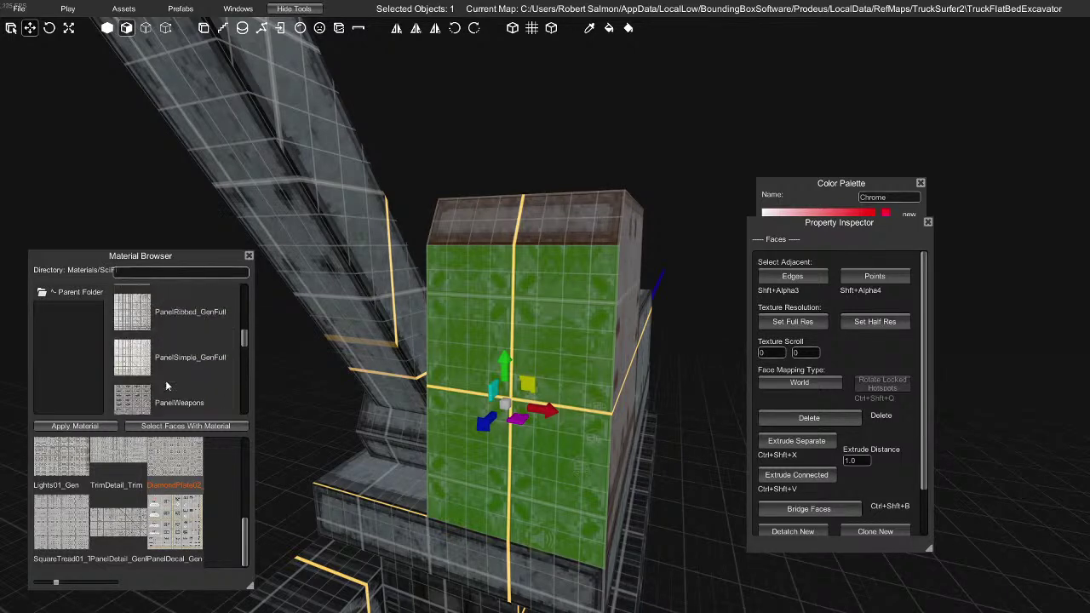
pyautogui.scroll(-3, 166, 378)
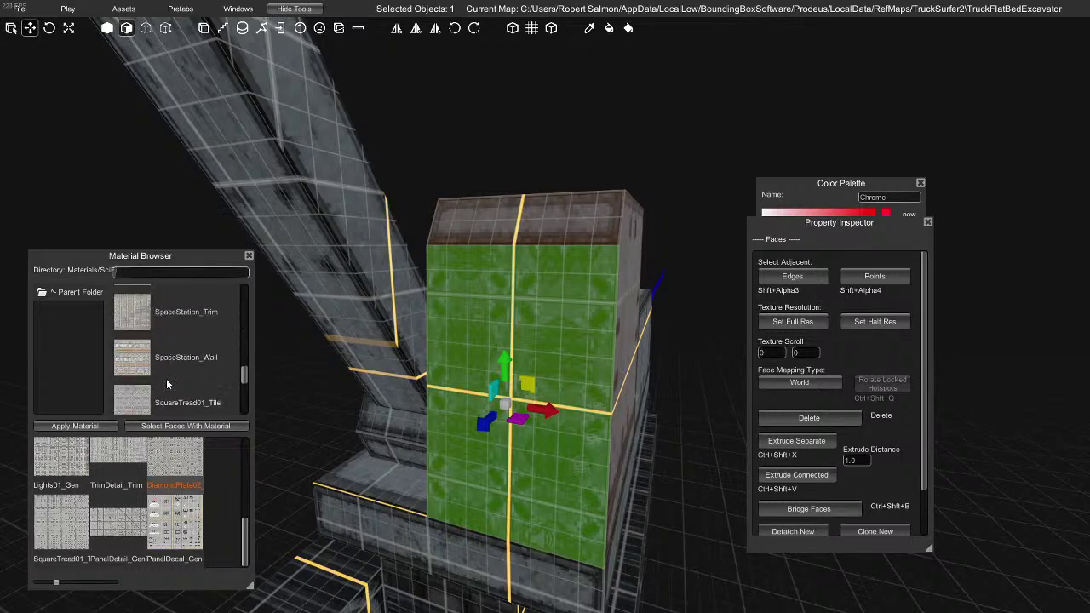
pyautogui.click(152, 337)
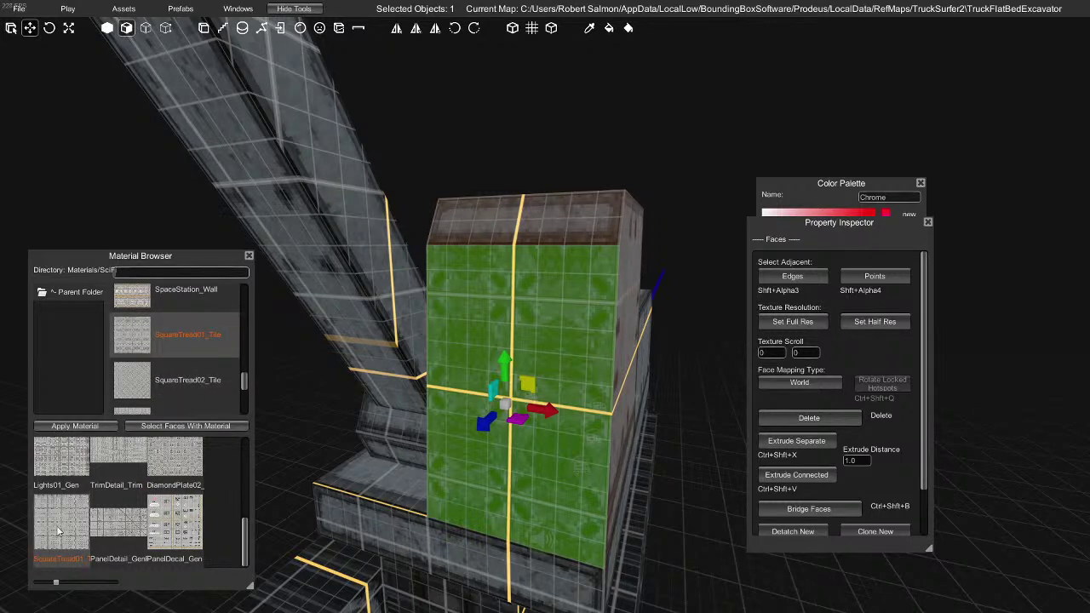
pyautogui.click(97, 430)
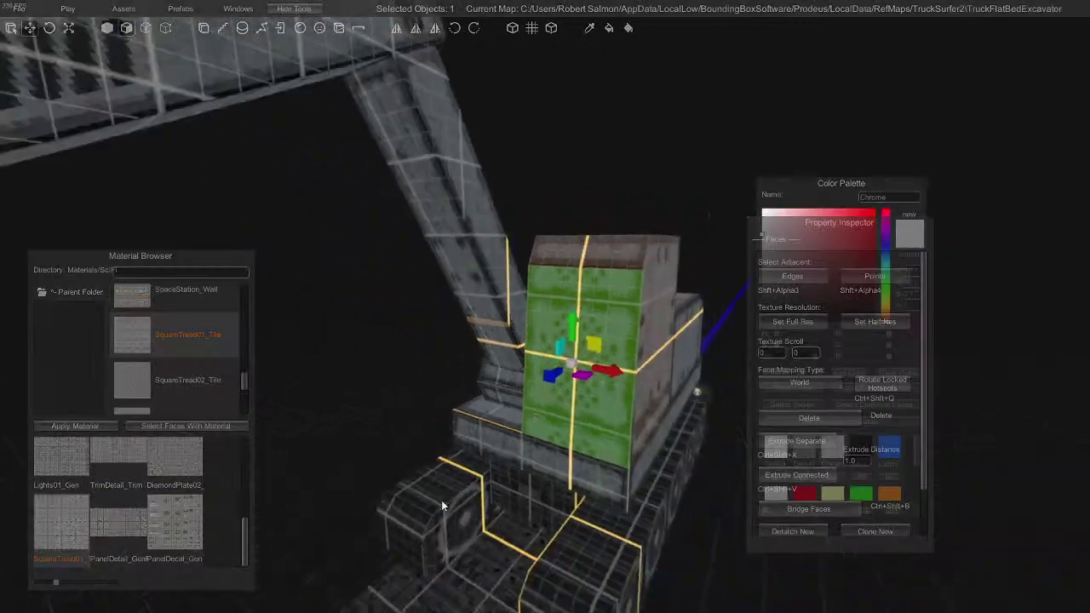
pyautogui.press('f')
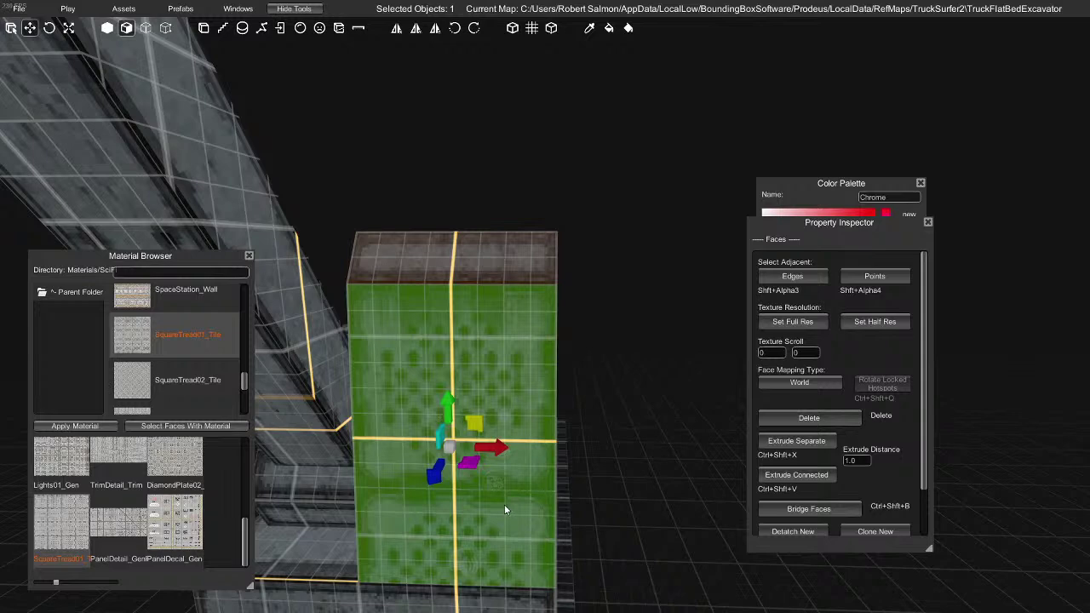
# Cut across the cab's front face near its base and apply the PanelDecal_Gen material to the lower section
pyautogui.press('3')
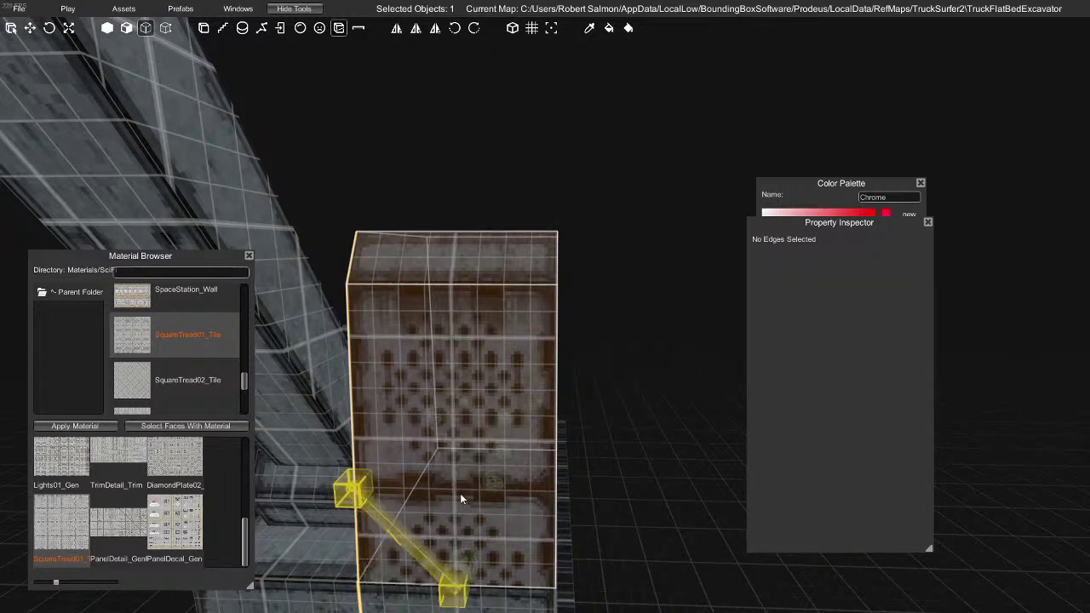
pyautogui.click(536, 487)
pyautogui.click(622, 516)
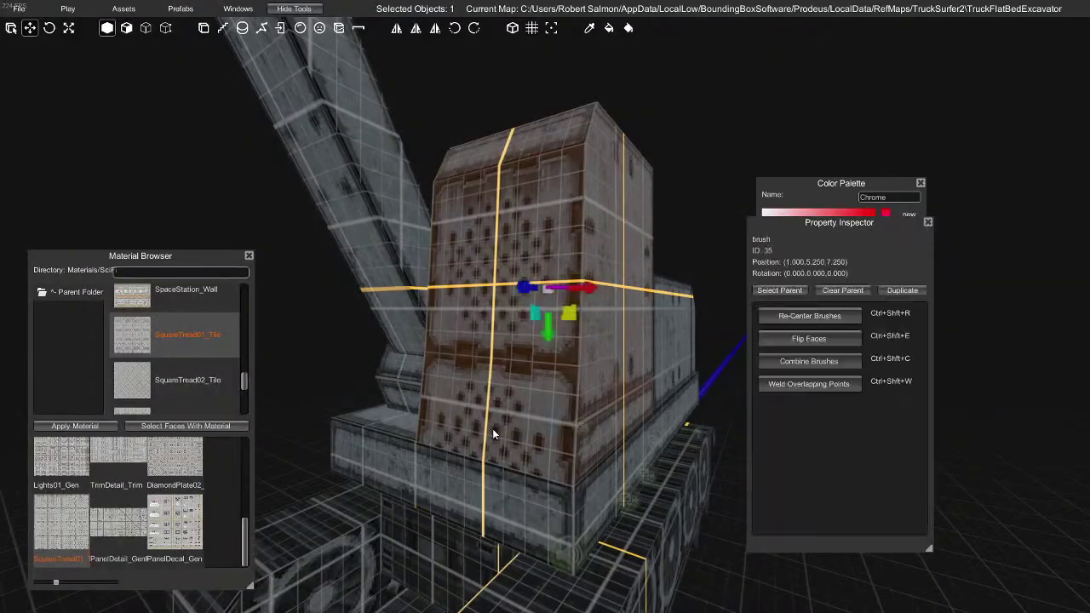
pyautogui.click(173, 521)
pyautogui.click(74, 425)
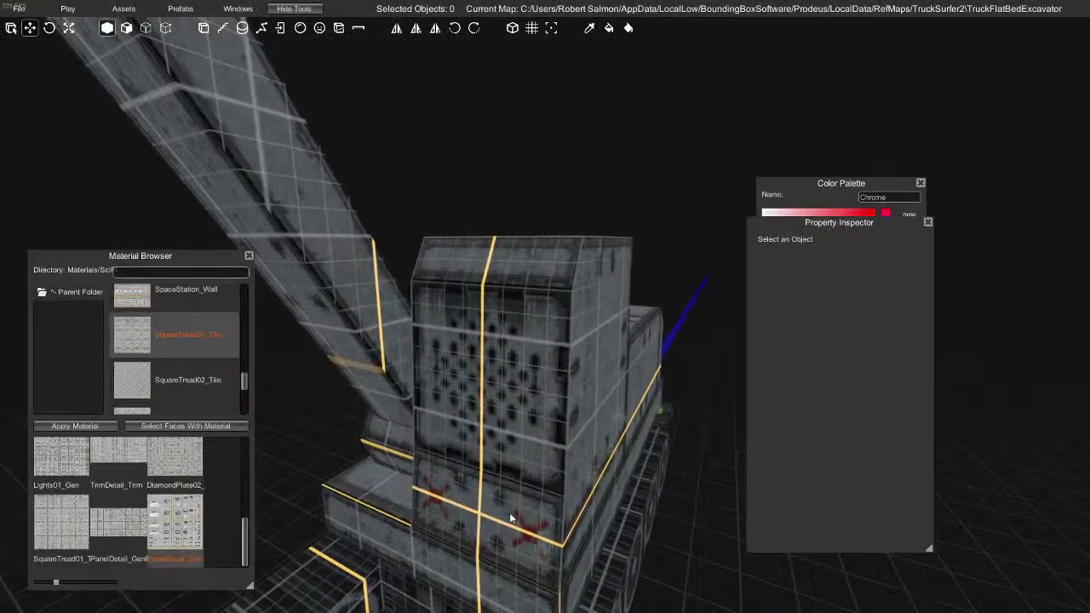
# Find the Lights01_Gen material and apply it to the lower section of the cab's front
pyautogui.click(504, 515)
pyautogui.scroll(3, 161, 511)
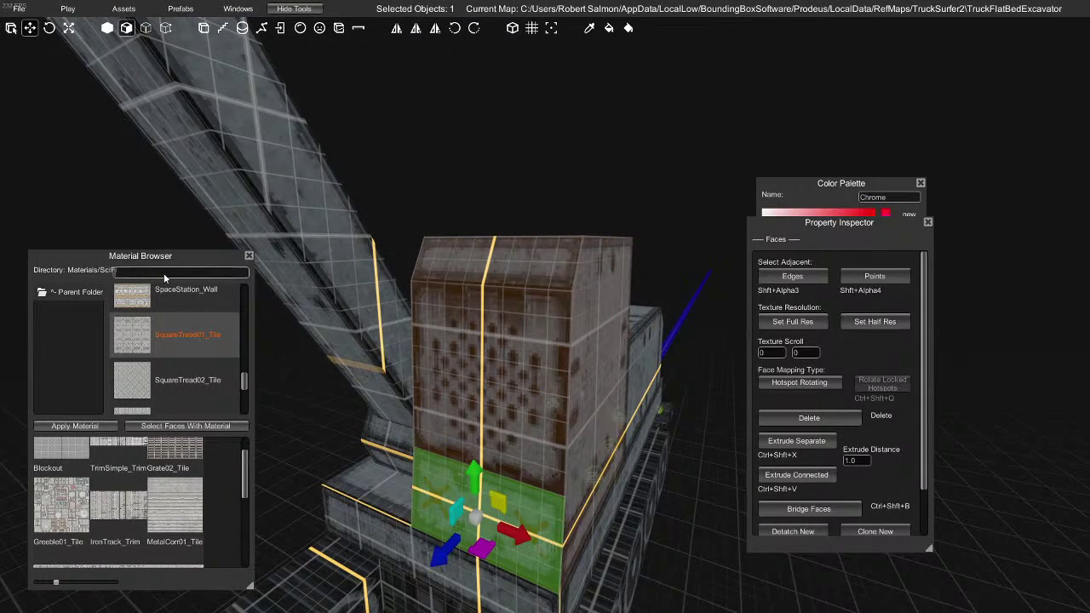
pyautogui.write('ligh')
pyautogui.click(117, 317)
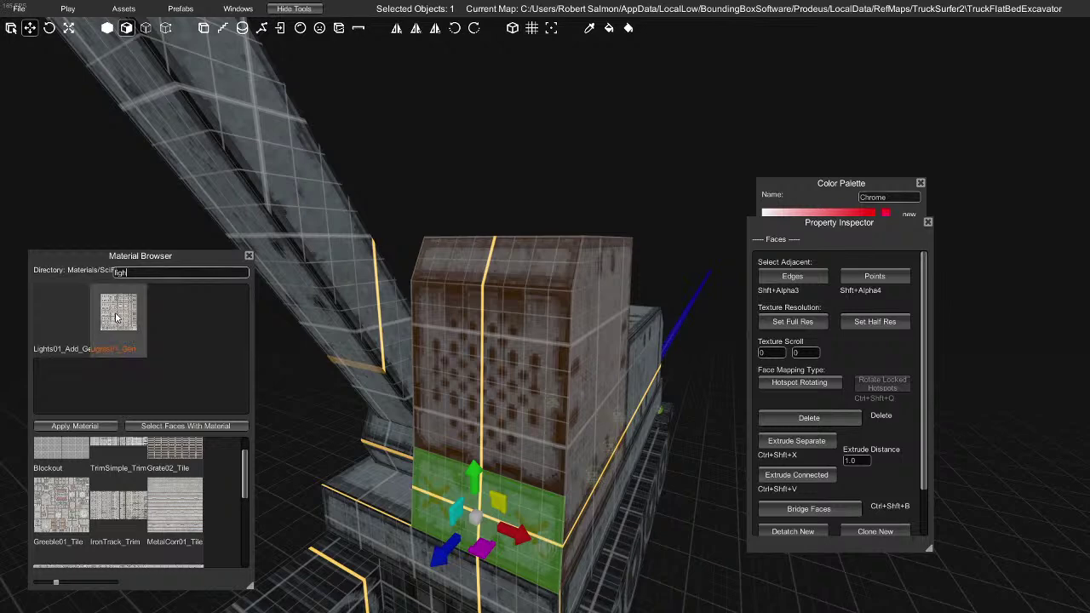
pyautogui.scroll(-3, 180, 530)
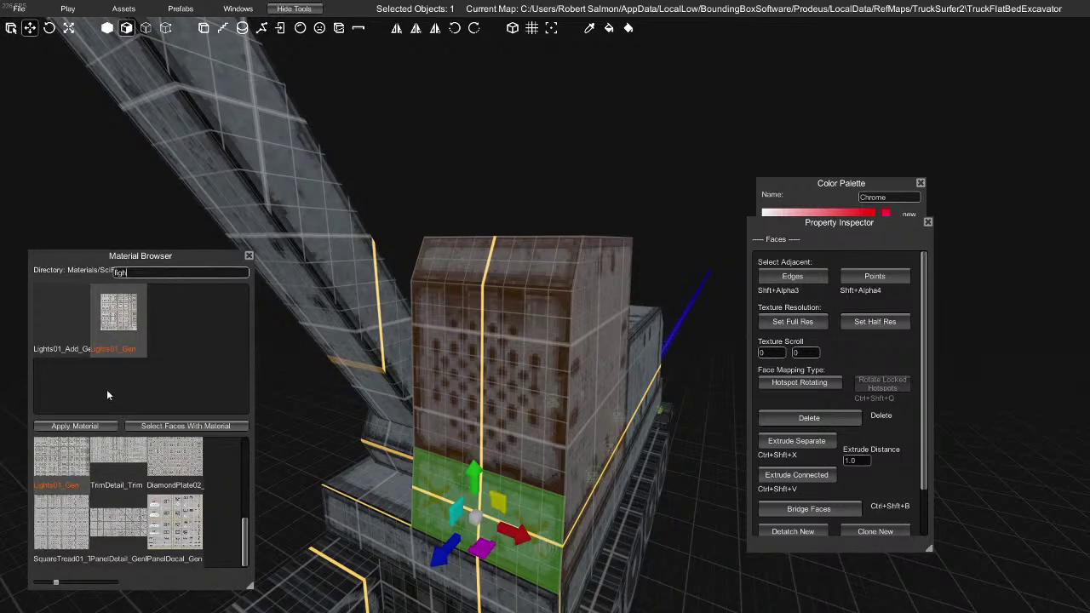
pyautogui.click(74, 426)
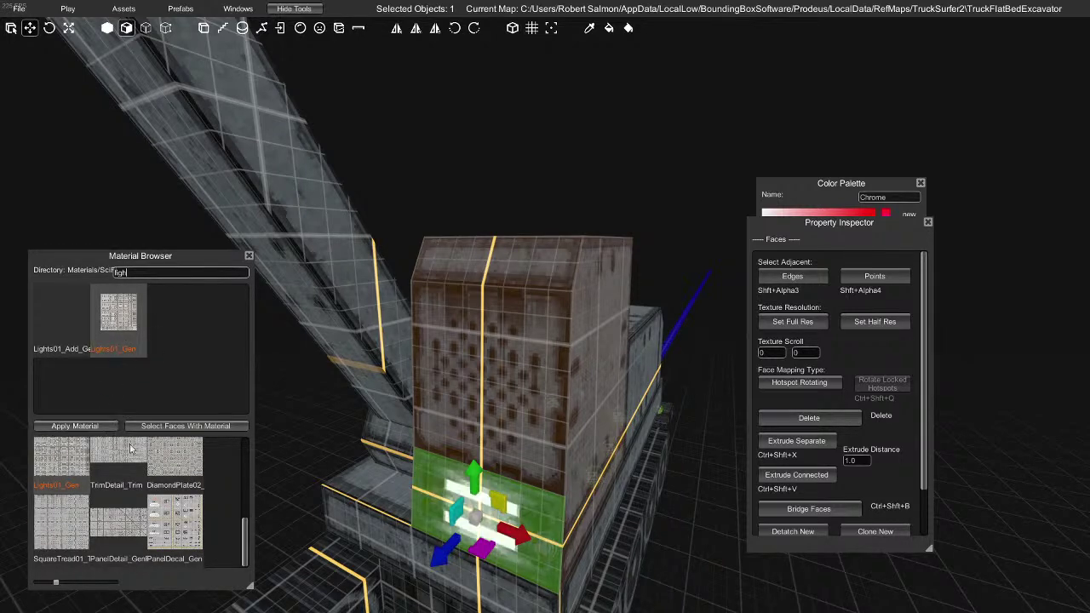
pyautogui.write('q')
# Examine the textured excavator from the rear and side, with the editor overlays temporarily hidden
pyautogui.click(601, 459)
pyautogui.moveTo(601, 453); pyautogui.dragTo(427, 456, button='right')
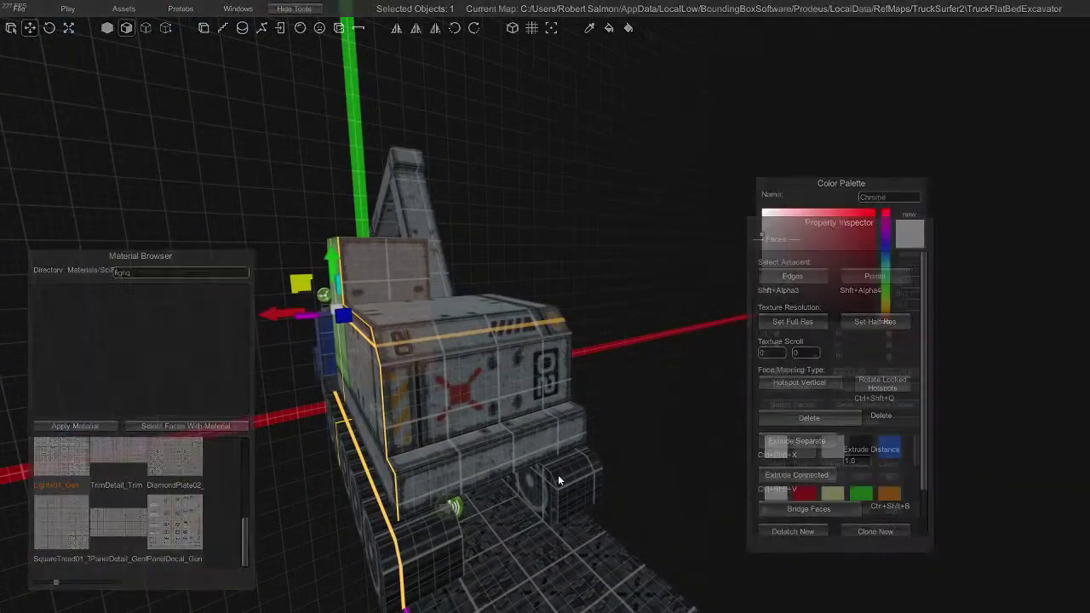
pyautogui.moveTo(559, 474); pyautogui.dragTo(538, 474, button='right')
pyautogui.press('Tab')
pyautogui.moveTo(441, 446)
pyautogui.mouseDown(button='right')
pyautogui.moveTo(478, 420)
pyautogui.moveTo(540, 416)
pyautogui.moveTo(478, 414)
pyautogui.moveTo(580, 413)
pyautogui.moveTo(488, 401)
pyautogui.mouseUp(button='right')
pyautogui.press('Tab')
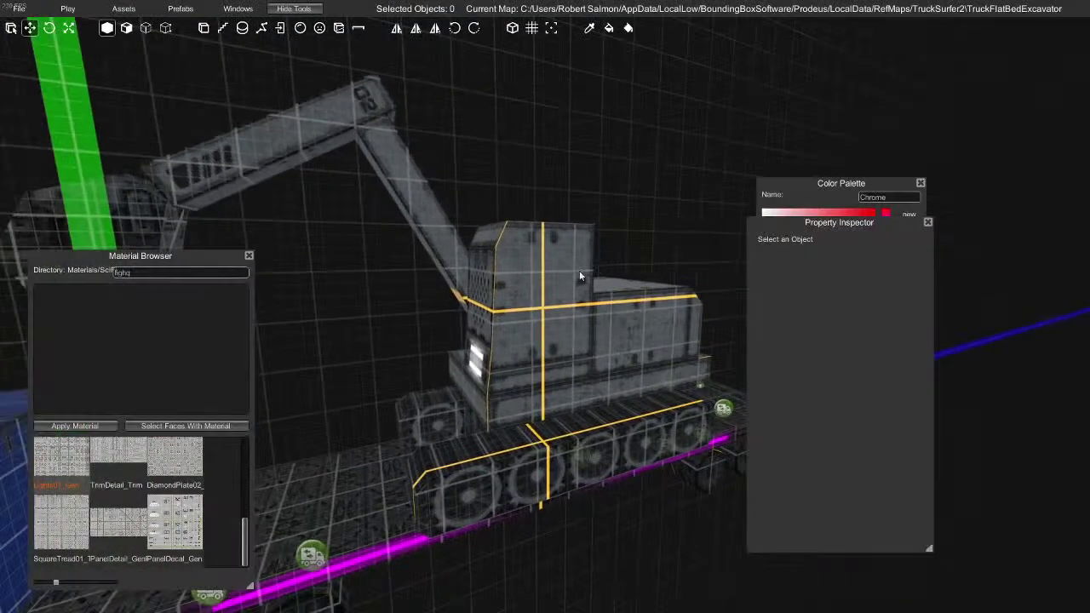
pyautogui.press('Tab')
pyautogui.press('Tab')
# Select the excavator's cab, rear body, base platform and both arm sections together
pyautogui.click(577, 317)
pyautogui.keyDown('shift'); pyautogui.click(607, 360); pyautogui.keyUp('shift')
pyautogui.keyDown('shift'); pyautogui.click(551, 388); pyautogui.keyUp('shift')
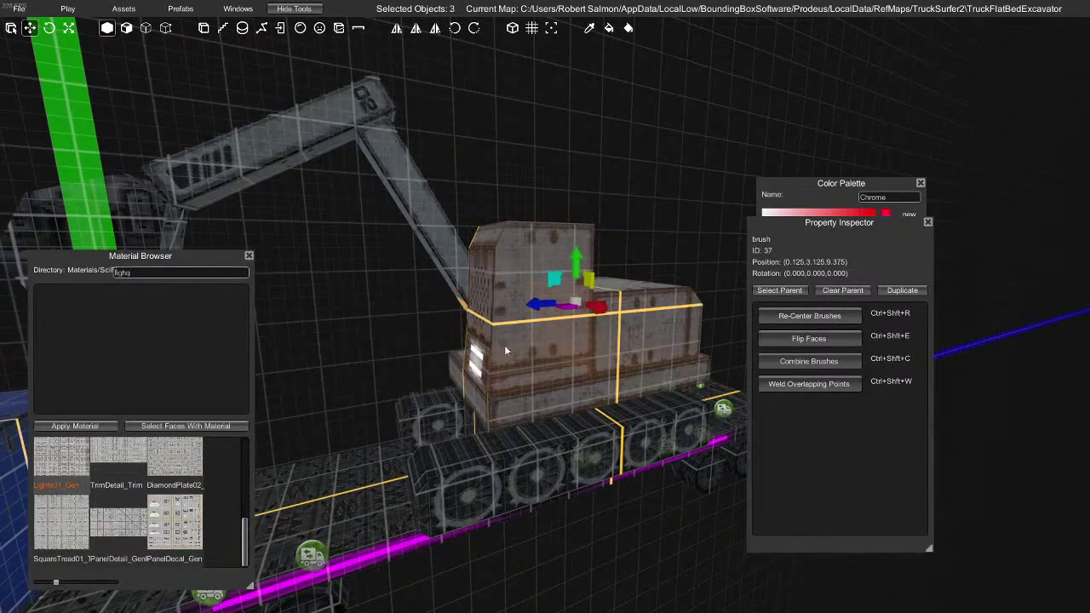
pyautogui.keyDown('shift'); pyautogui.click(415, 198); pyautogui.keyUp('shift')
pyautogui.keyDown('shift'); pyautogui.click(323, 134); pyautogui.keyUp('shift')
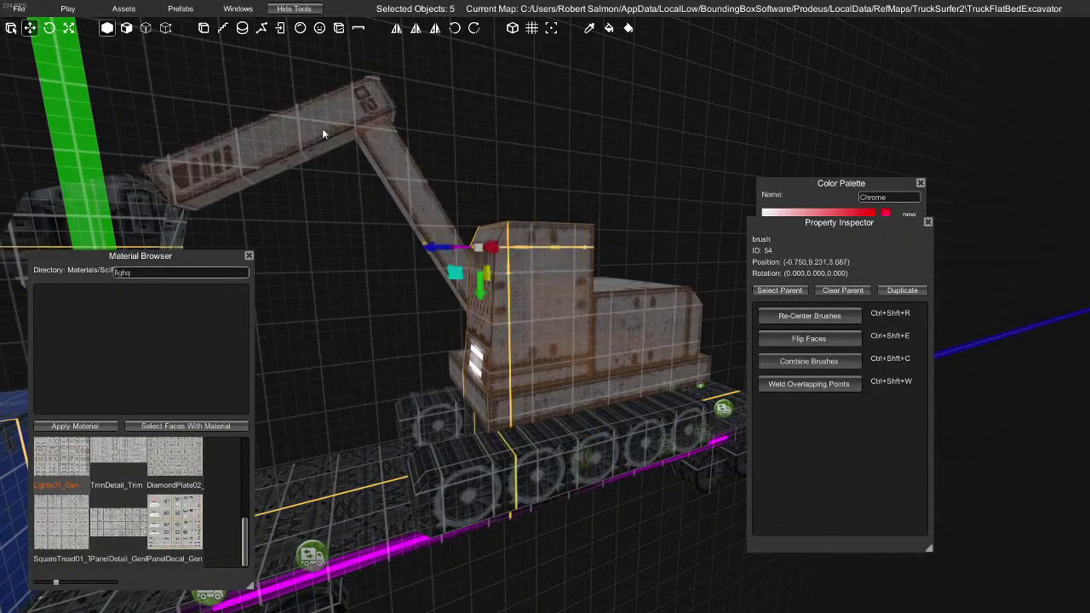
# Try the orange Wire2 palette colour on the selected excavator parts and shift its hue toward yellow
pyautogui.click(877, 196)
pyautogui.click(888, 494)
pyautogui.scroll(-1, 886, 477)
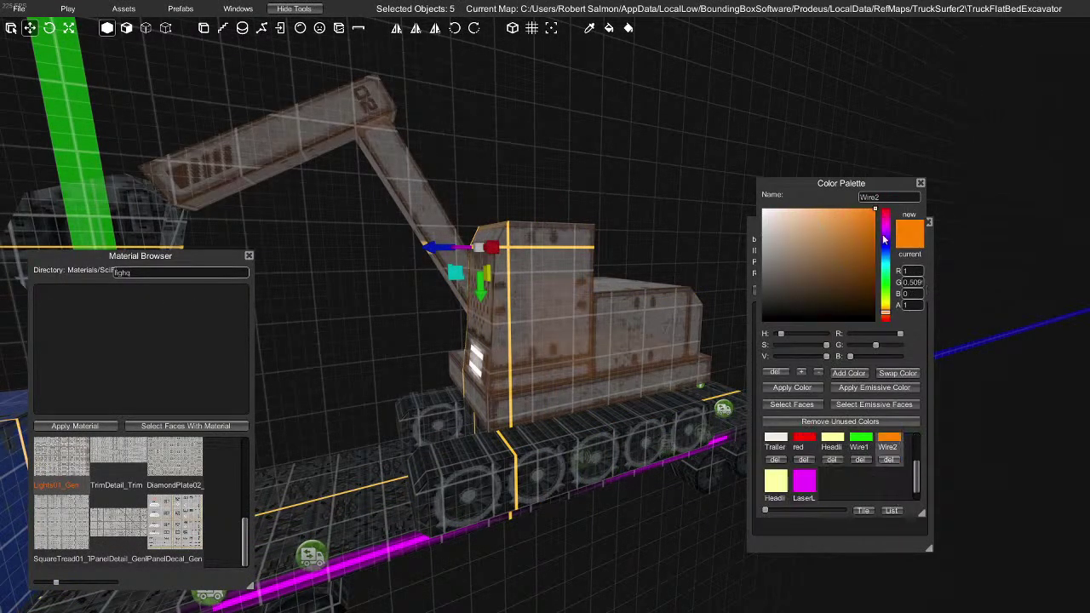
pyautogui.moveTo(892, 326); pyautogui.dragTo(886, 312)
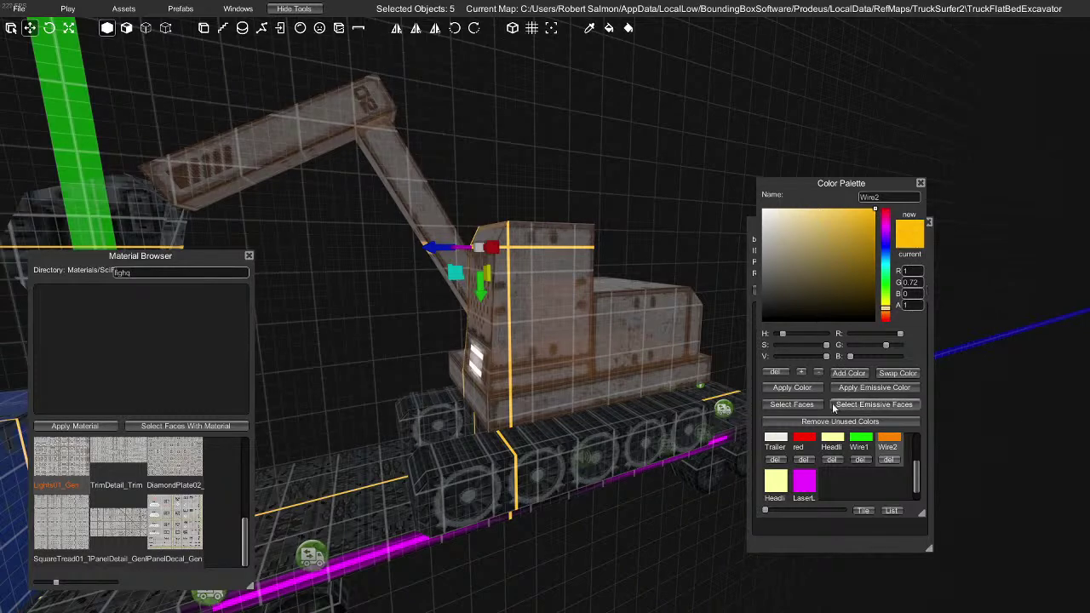
pyautogui.click(807, 387)
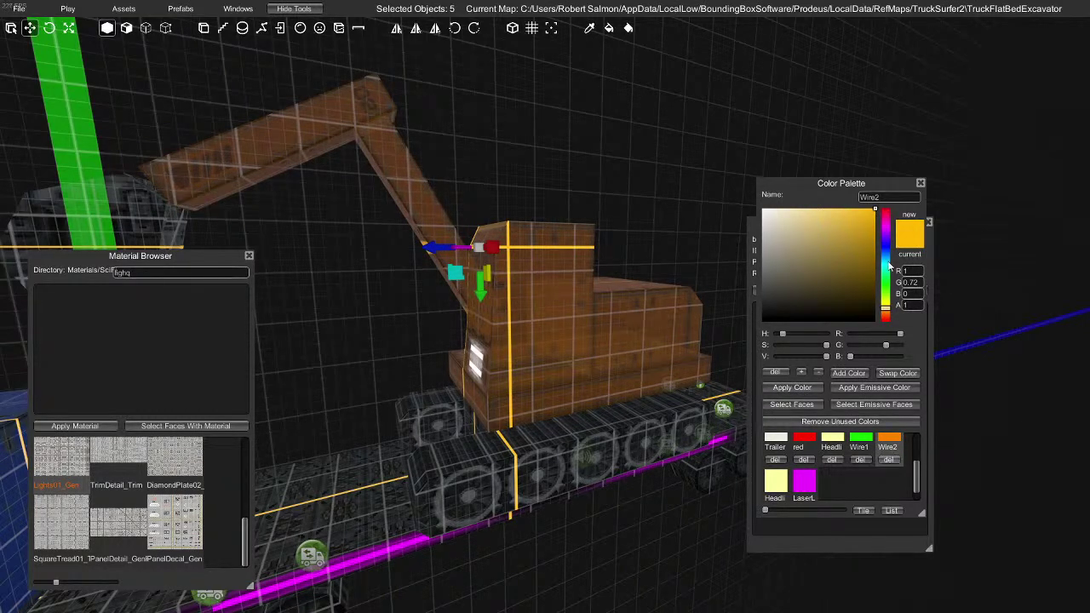
pyautogui.moveTo(886, 311); pyautogui.dragTo(886, 310)
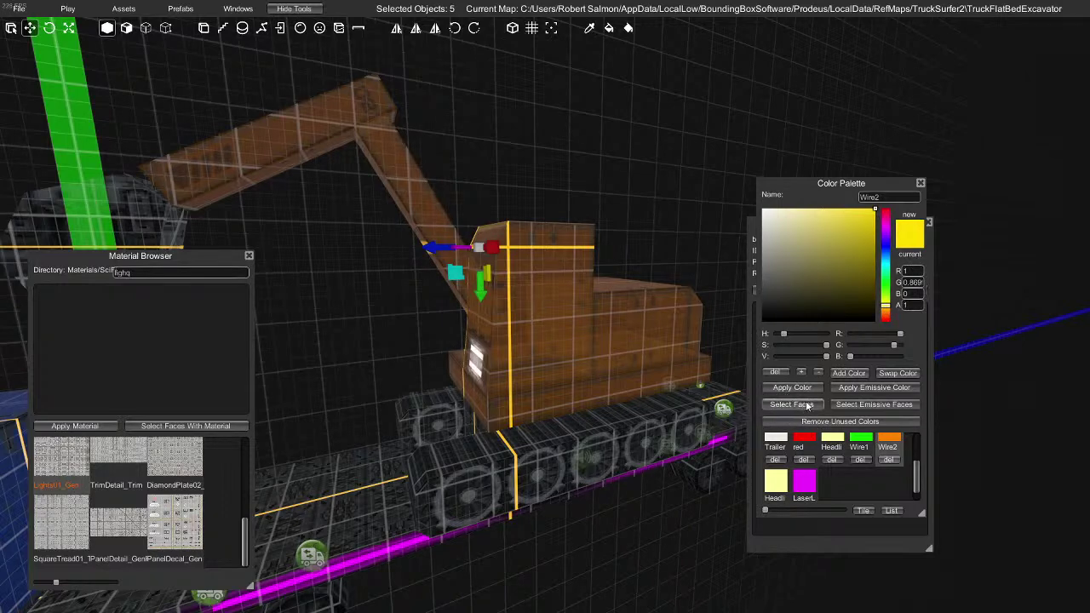
# Add a yellow palette colour named Excavate, based on Wire2 with R 1, G 0.899, B 0, and apply it to the selected excavator parts
pyautogui.click(888, 439)
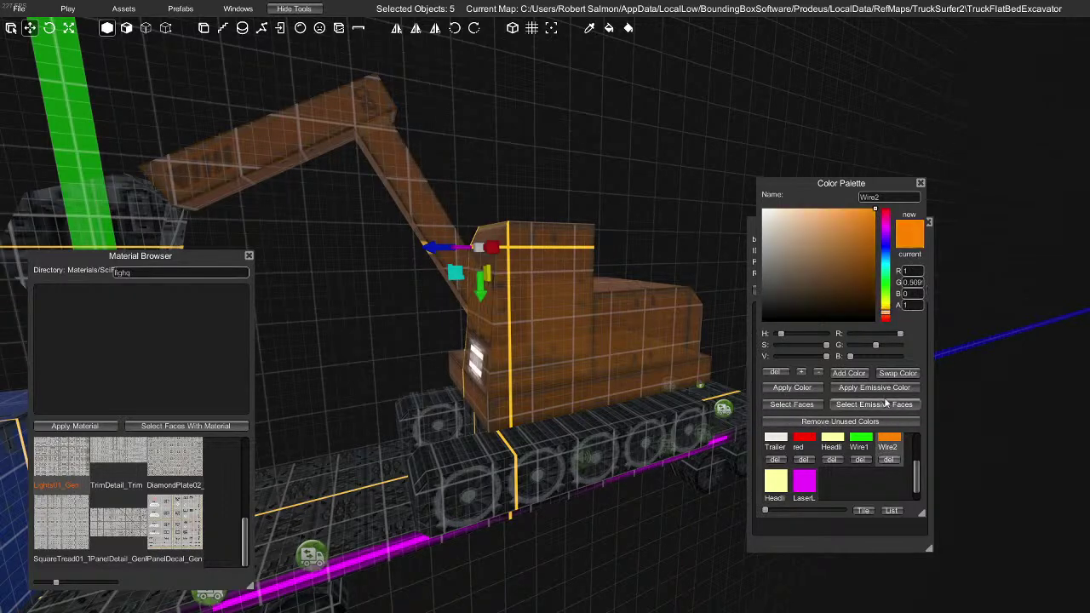
pyautogui.scroll(1, 838, 478)
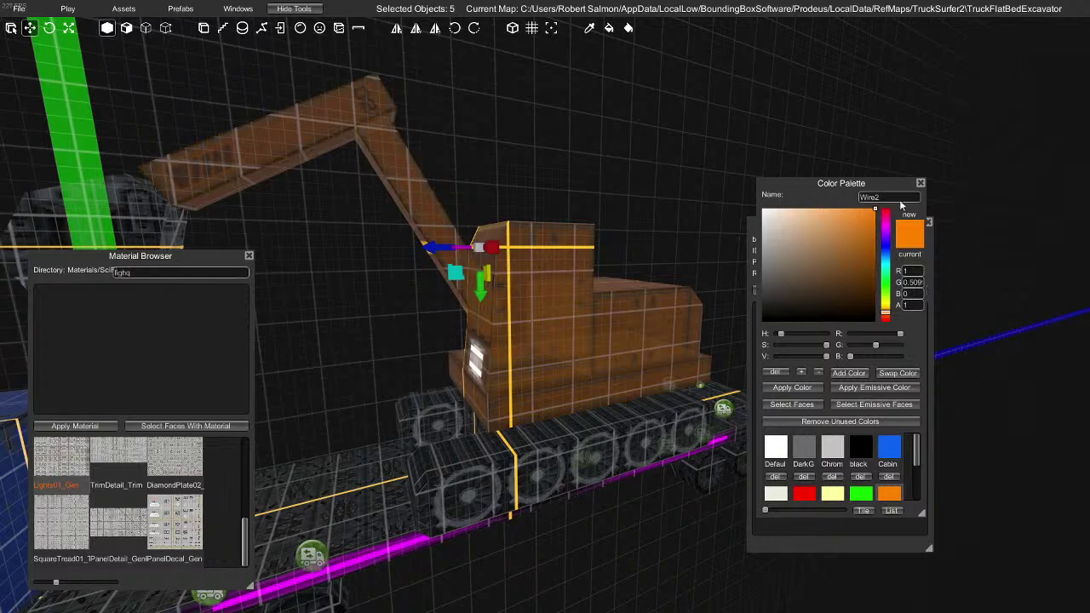
pyautogui.moveTo(885, 198); pyautogui.dragTo(838, 203)
pyautogui.write('E')
pyautogui.moveTo(891, 311); pyautogui.dragTo(887, 304)
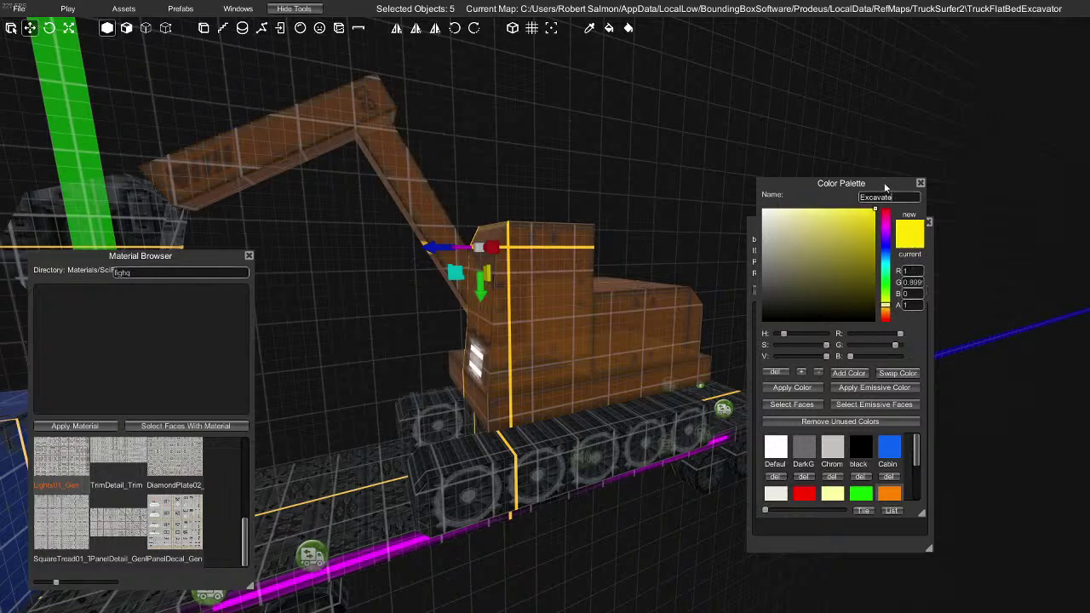
pyautogui.click(852, 373)
pyautogui.scroll(-2, 865, 473)
pyautogui.click(791, 387)
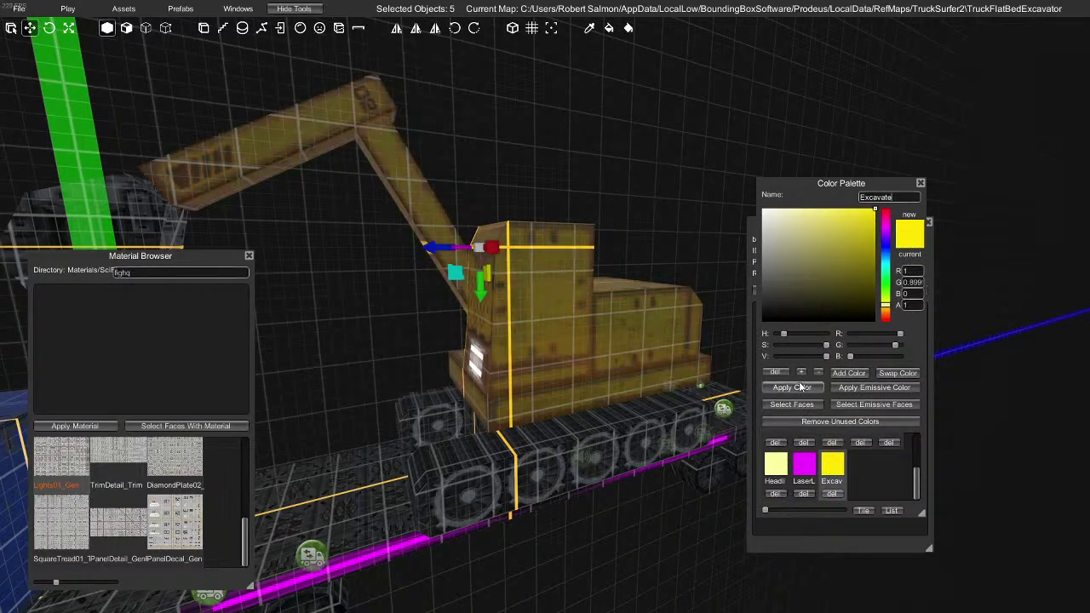
pyautogui.click(690, 278)
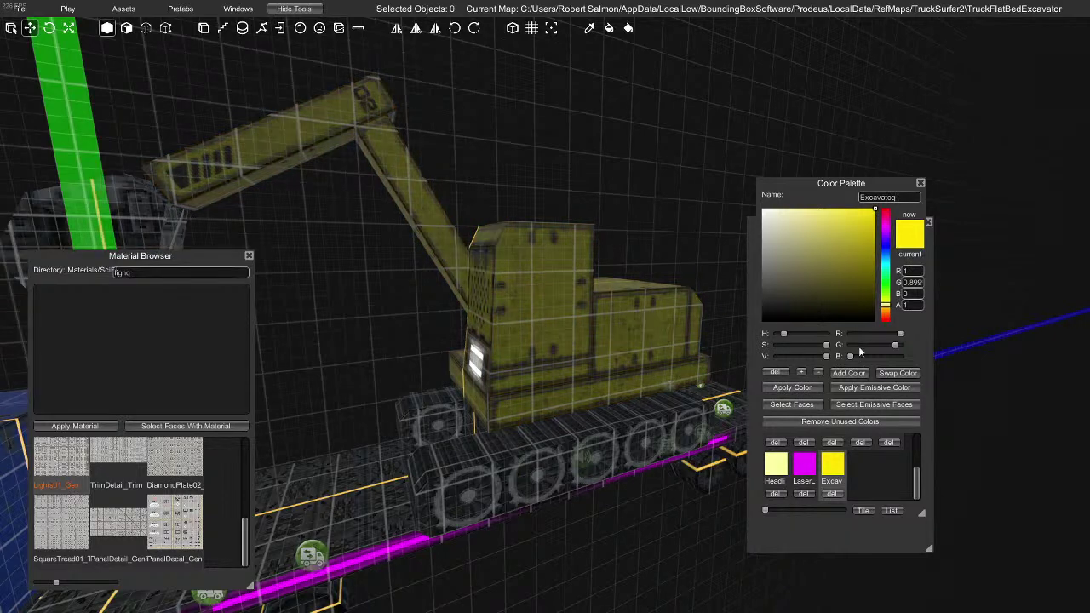
# Swap the Excavate palette colour to a warmer yellow with G about 0.81 and check the excavator without overlays
pyautogui.click(887, 311)
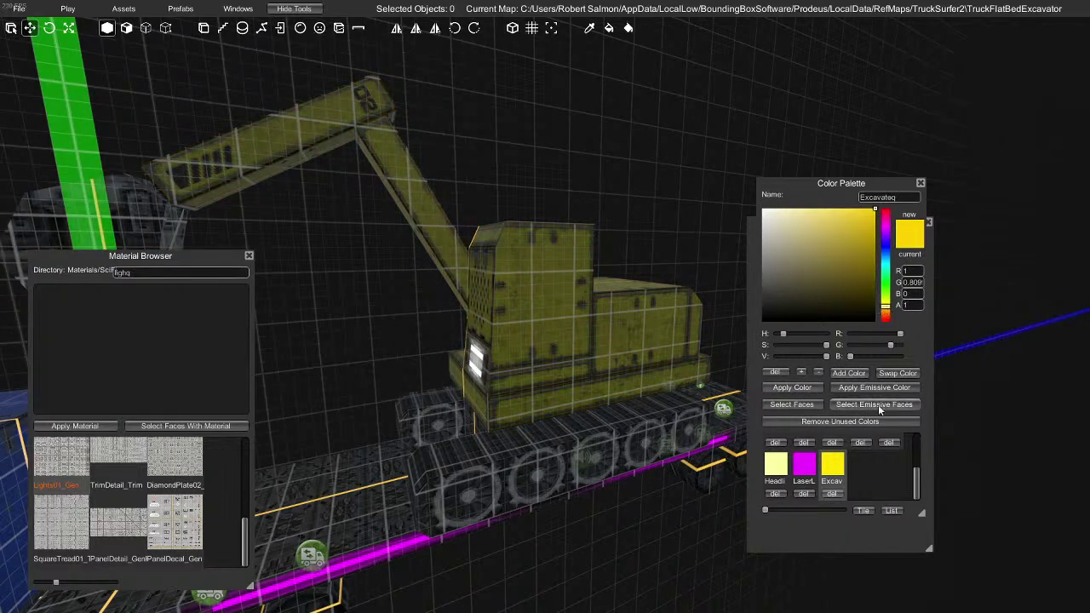
pyautogui.click(888, 373)
pyautogui.press('Tab')
pyautogui.keyDown('alt'); pyautogui.moveTo(810, 341); pyautogui.dragTo(446, 329); pyautogui.keyUp('alt')
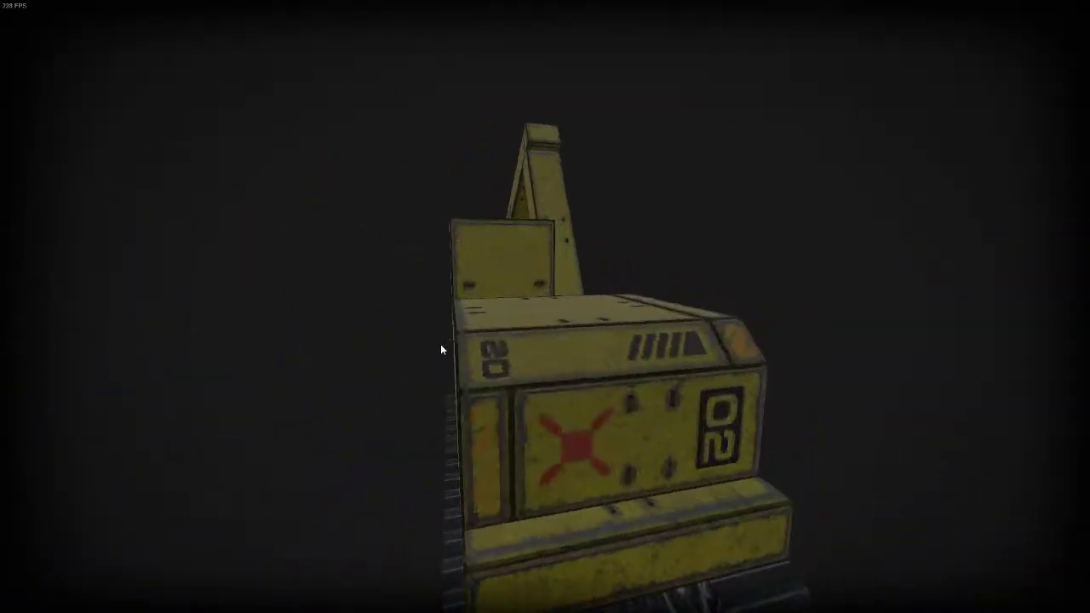
pyautogui.keyDown('alt'); pyautogui.moveTo(576, 350); pyautogui.dragTo(480, 350); pyautogui.keyUp('alt')
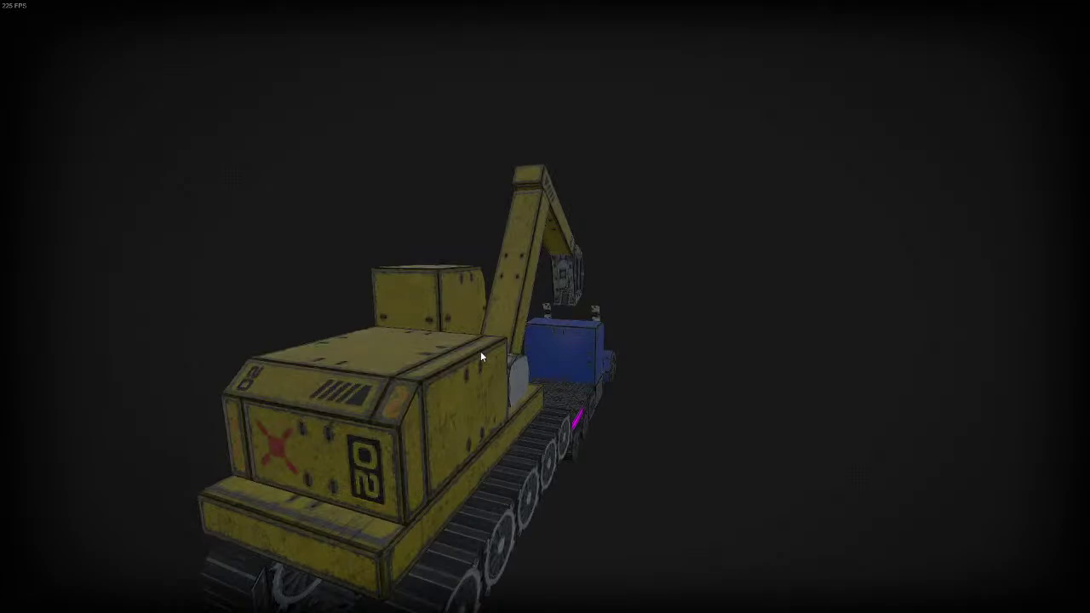
pyautogui.scroll(10, 576, 291)
pyautogui.press('Tab')
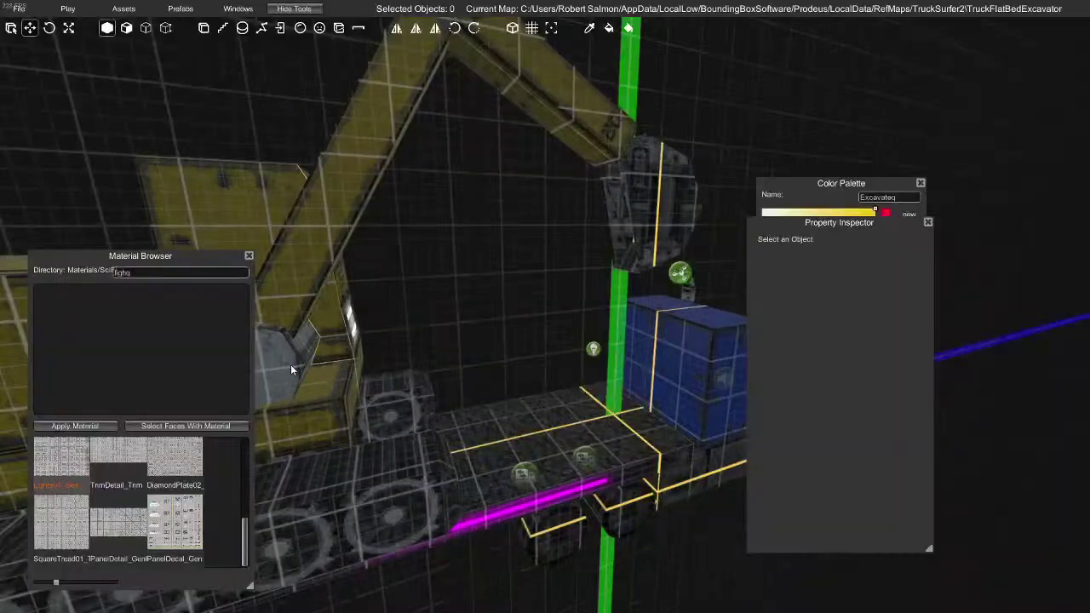
# Apply the yellow Excavate colour to the grey mounting block at the arm's foot and select its outer side face
pyautogui.click(276, 356)
pyautogui.click(829, 181)
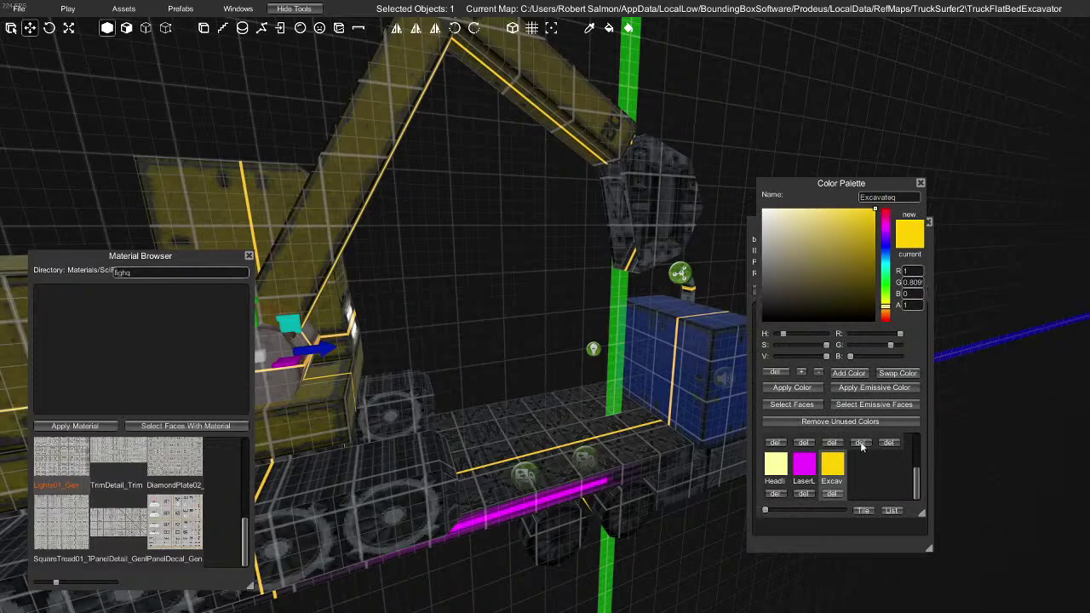
pyautogui.click(801, 389)
pyautogui.press('Tab')
pyautogui.moveTo(721, 383)
pyautogui.mouseDown(button='right')
pyautogui.moveTo(514, 374)
pyautogui.moveTo(591, 384)
pyautogui.moveTo(457, 384)
pyautogui.moveTo(387, 376)
pyautogui.moveTo(477, 378)
pyautogui.moveTo(346, 367)
pyautogui.moveTo(567, 365)
pyautogui.mouseUp(button='right')
pyautogui.press('w')
pyautogui.press('Tab')
pyautogui.click(583, 349)
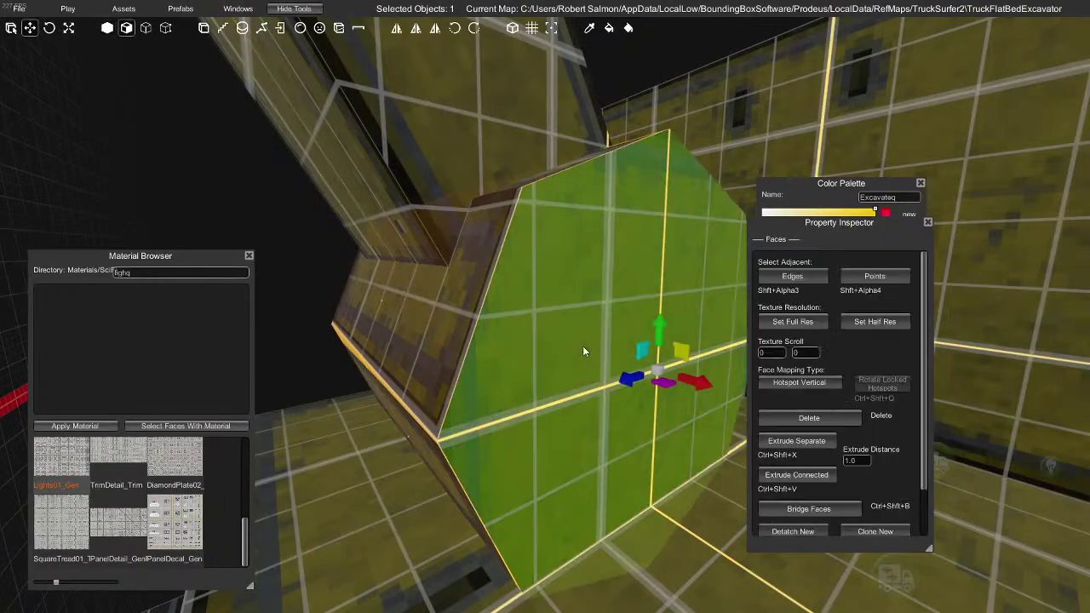
pyautogui.click(817, 441)
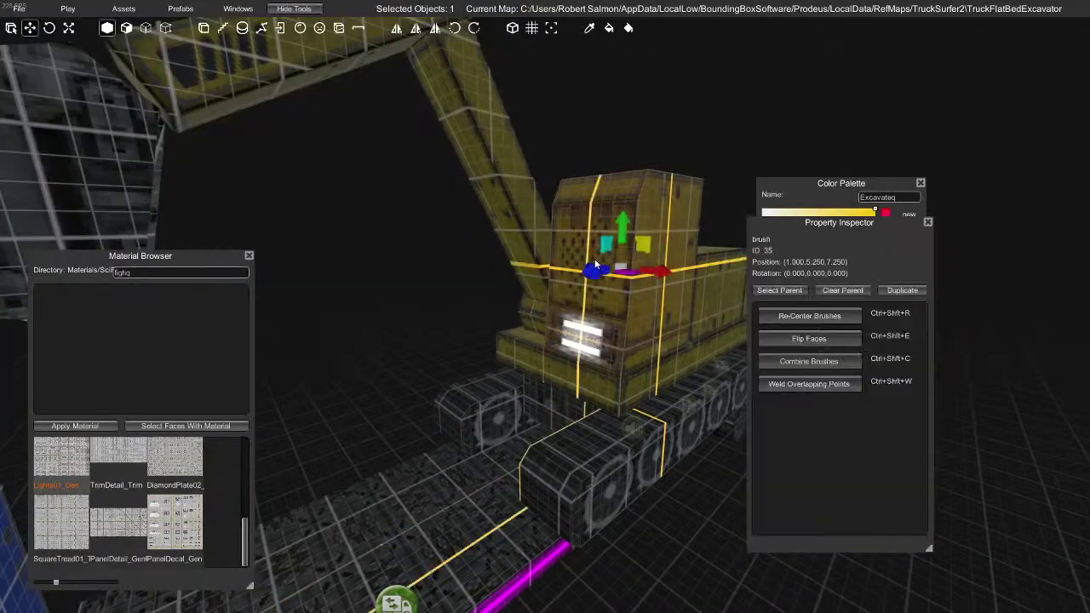
# Apply the black palette colour to the grille face on the upper front of the cab
pyautogui.press('2')
pyautogui.click(596, 263)
pyautogui.scroll(-1, 803, 524)
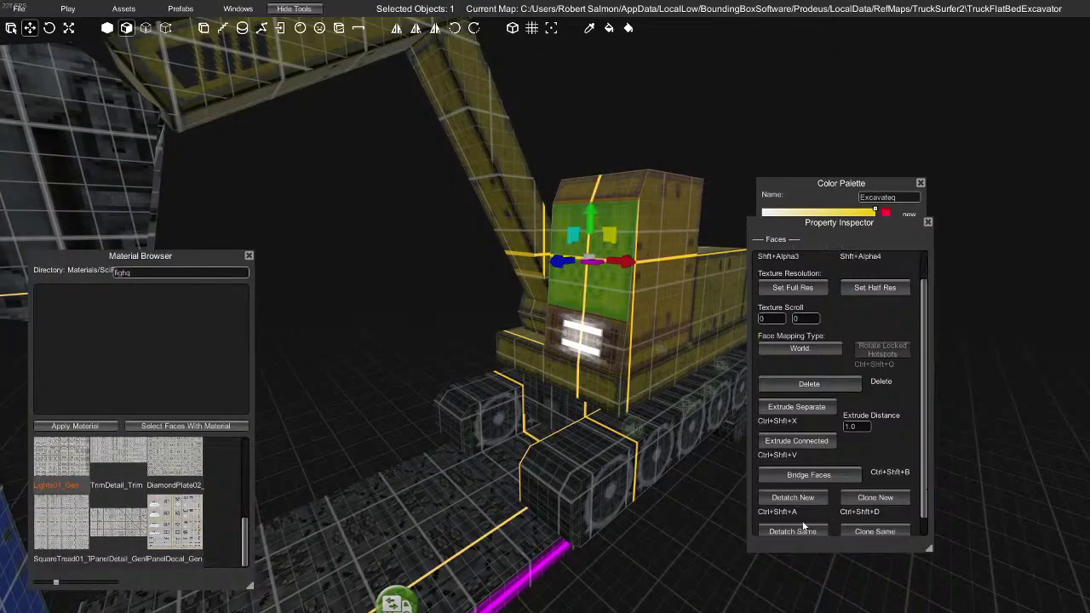
pyautogui.click(839, 215)
pyautogui.scroll(3, 800, 437)
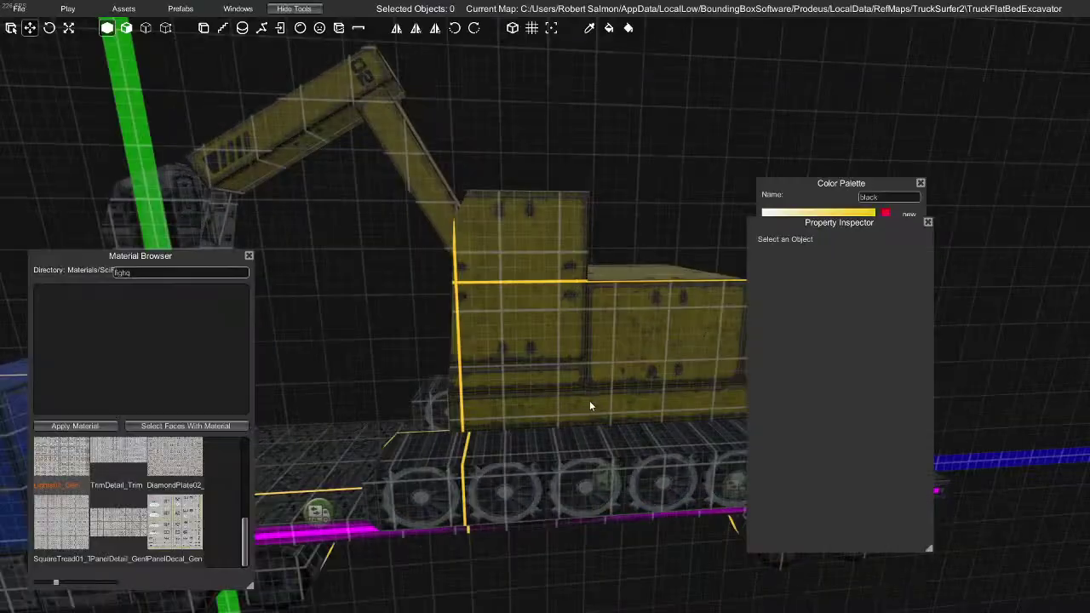
# Apply the PanelDecal_Gen material to the long side face of the excavator's base platform
pyautogui.click(587, 405)
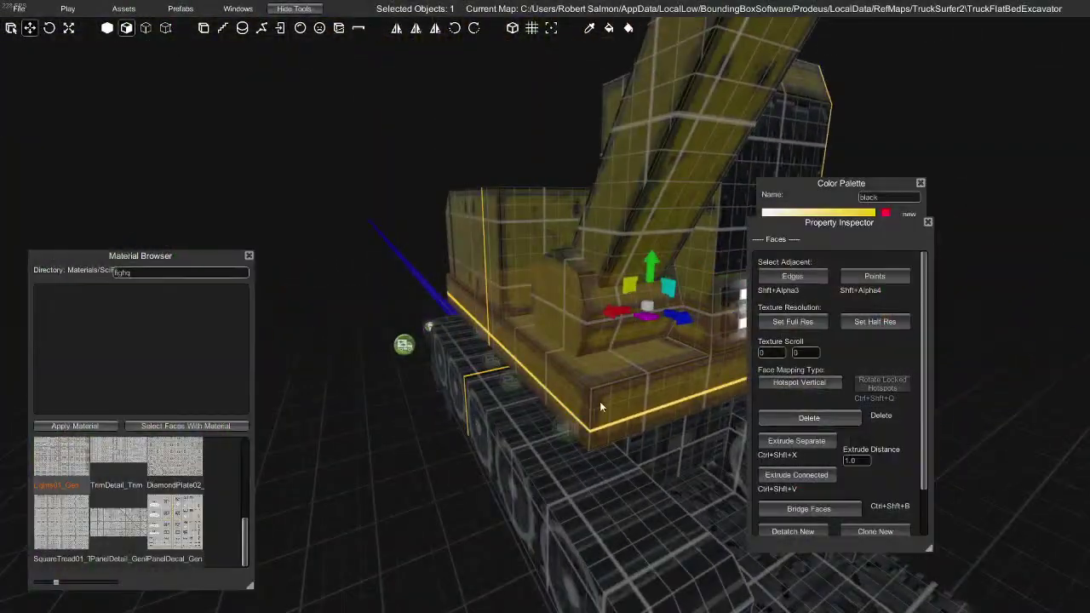
pyautogui.click(550, 381)
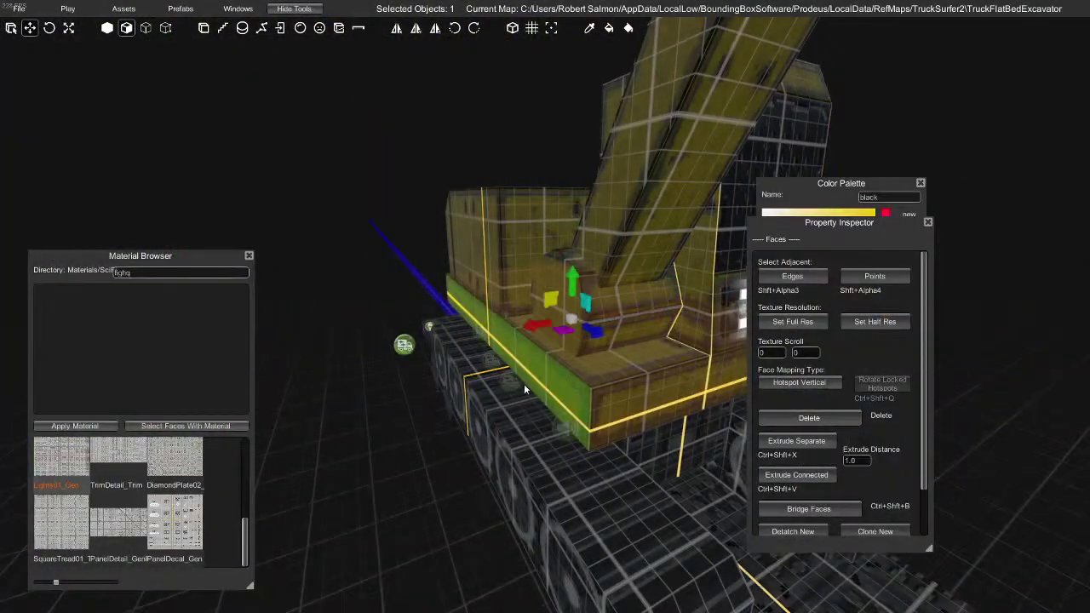
pyautogui.click(75, 426)
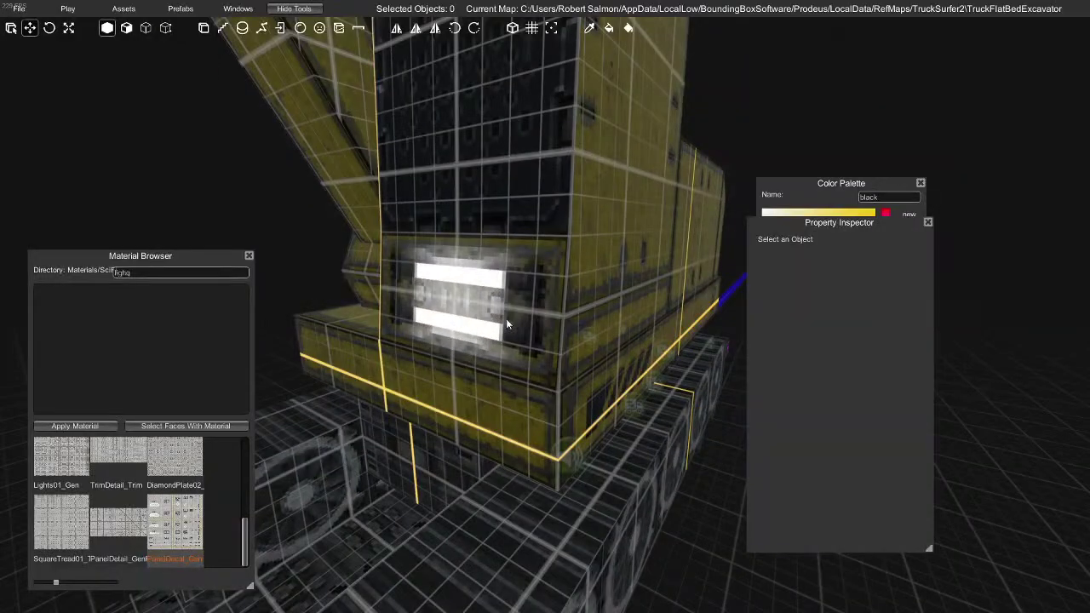
# Apply the LaserLights palette colour as the emissive colour of the light panel on the cab's front
pyautogui.click(506, 318)
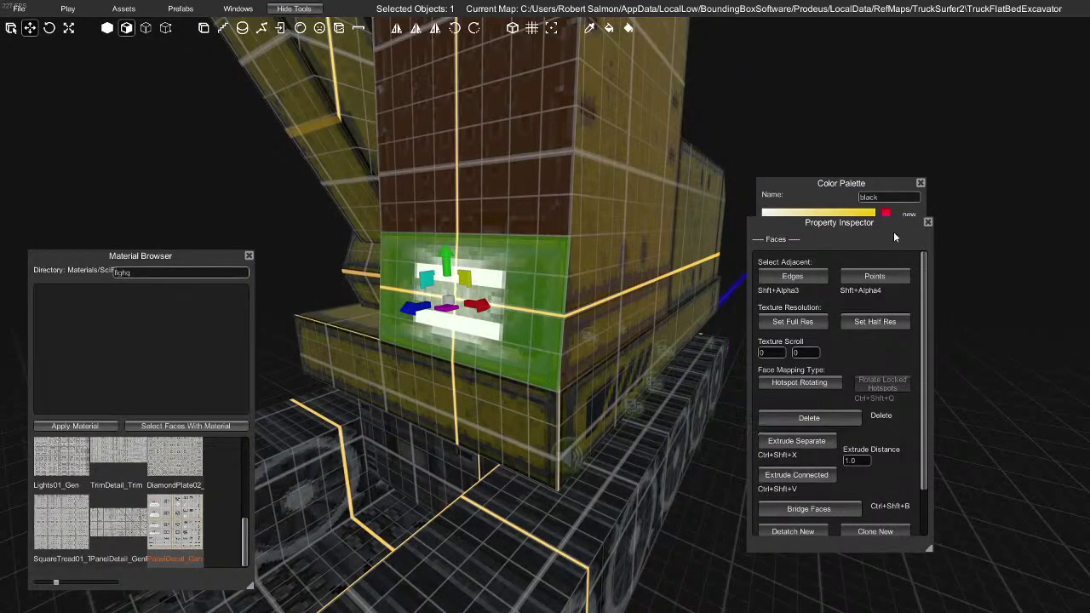
pyautogui.click(854, 185)
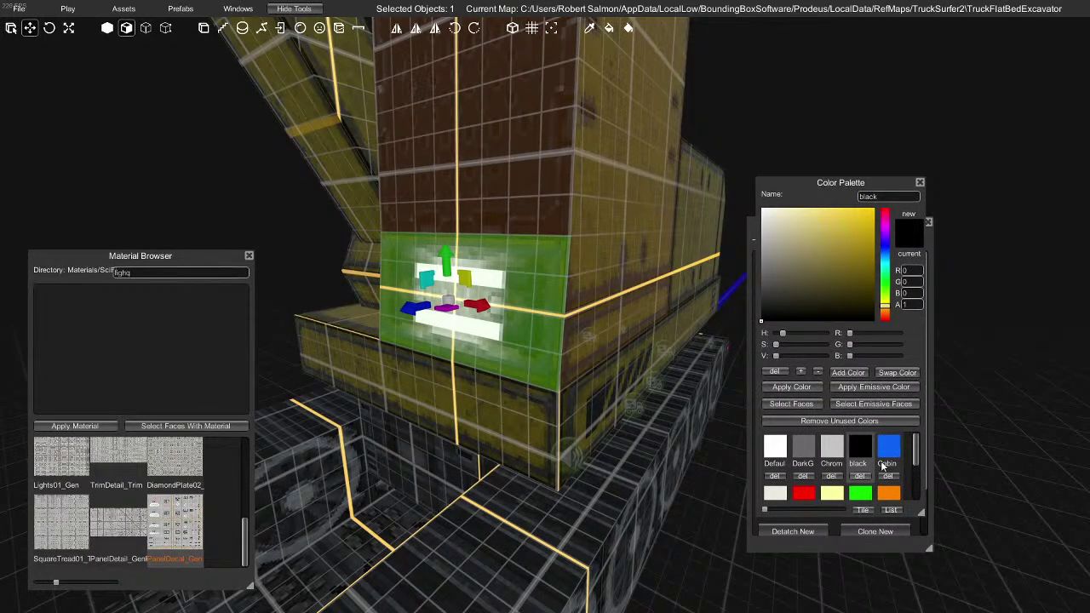
pyautogui.scroll(-3, 881, 461)
pyautogui.click(804, 463)
pyautogui.click(889, 387)
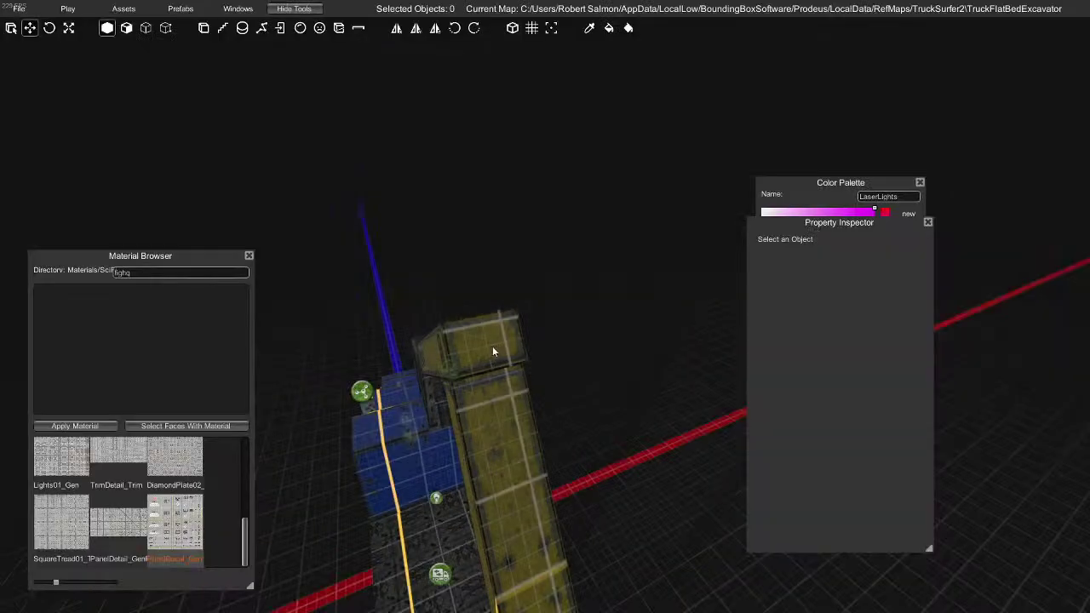
# Apply the Lights01_Gen material to the end face at the elbow of the excavator's arm
pyautogui.click(492, 345)
pyautogui.scroll(-2, 862, 514)
pyautogui.scroll(-1, 863, 513)
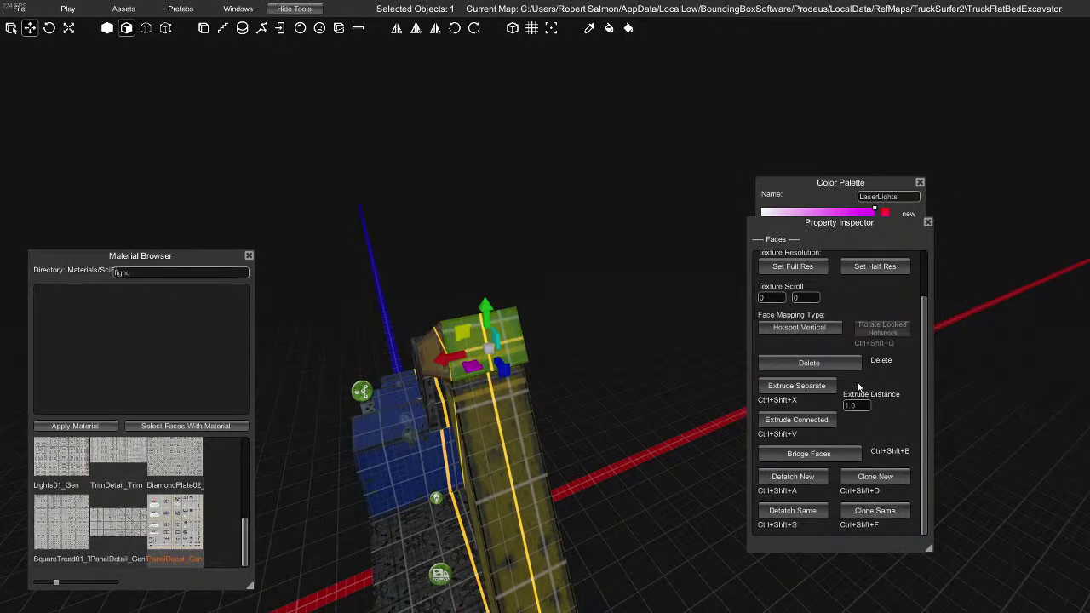
pyautogui.scroll(1, 174, 517)
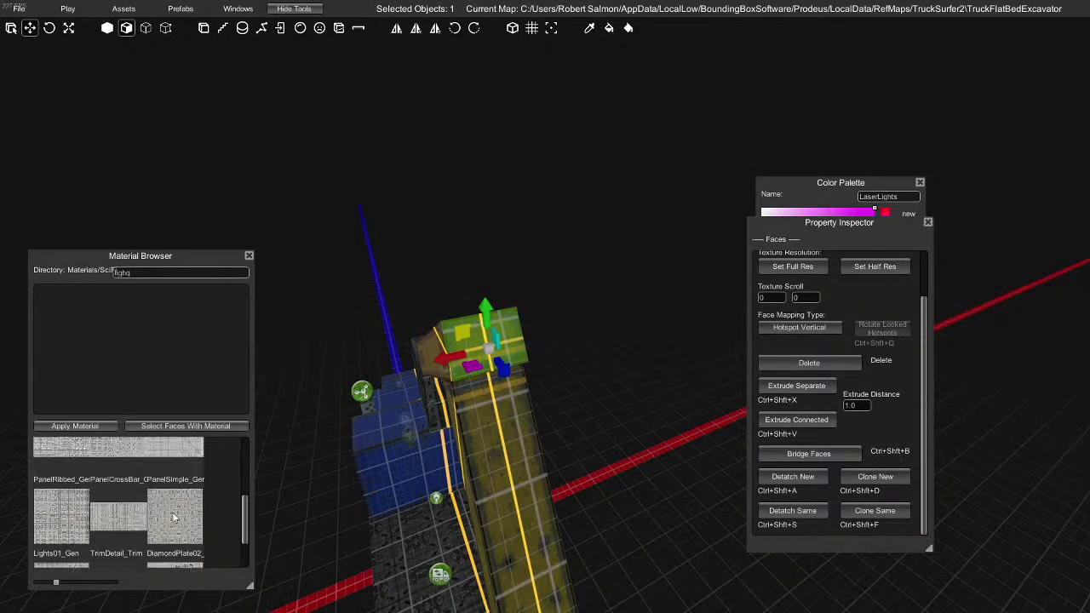
pyautogui.scroll(5, 94, 494)
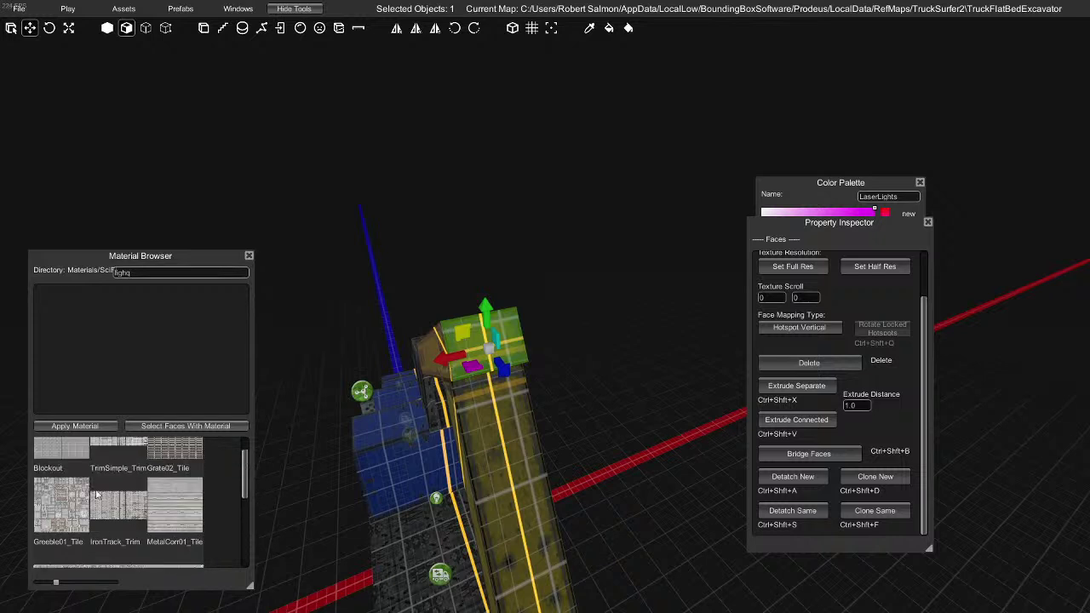
pyautogui.scroll(-5, 99, 491)
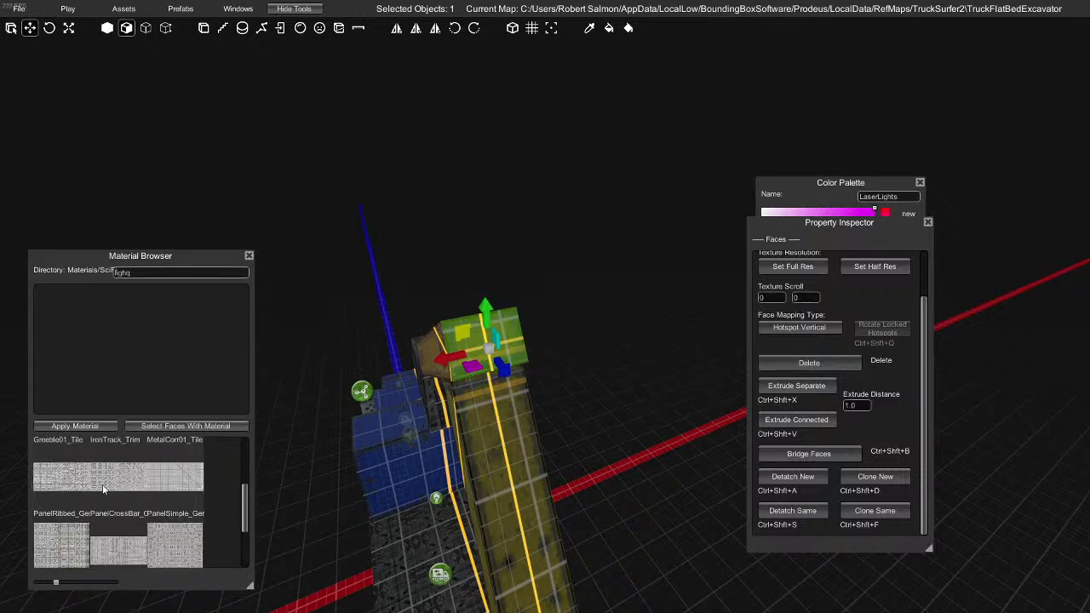
pyautogui.click(64, 464)
pyautogui.click(75, 426)
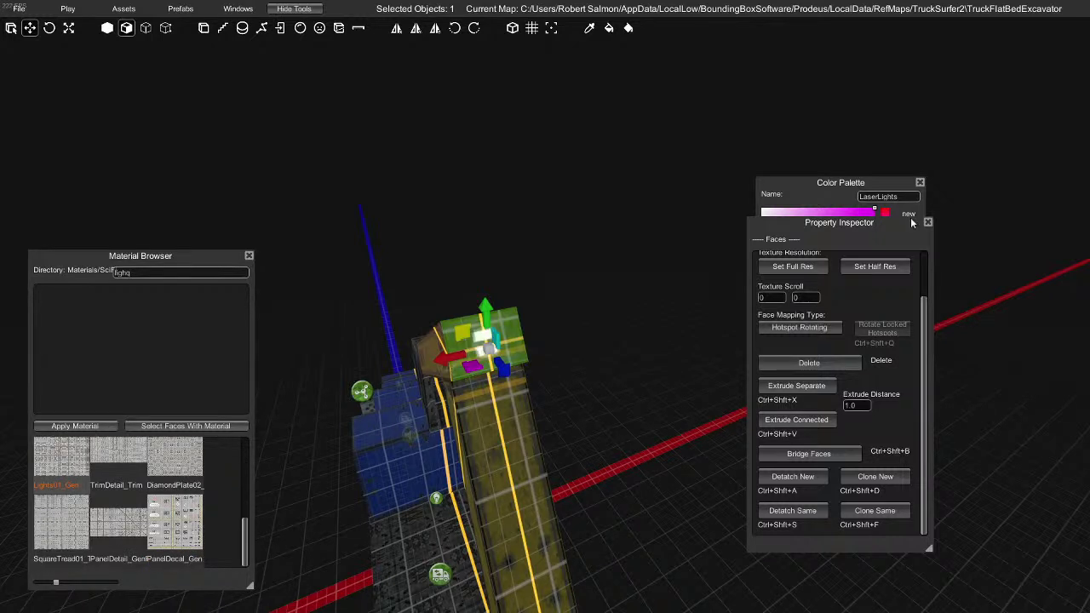
# Apply the LaserLights palette colour as the emissive colour of the light face on the arm's elbow
pyautogui.click(847, 197)
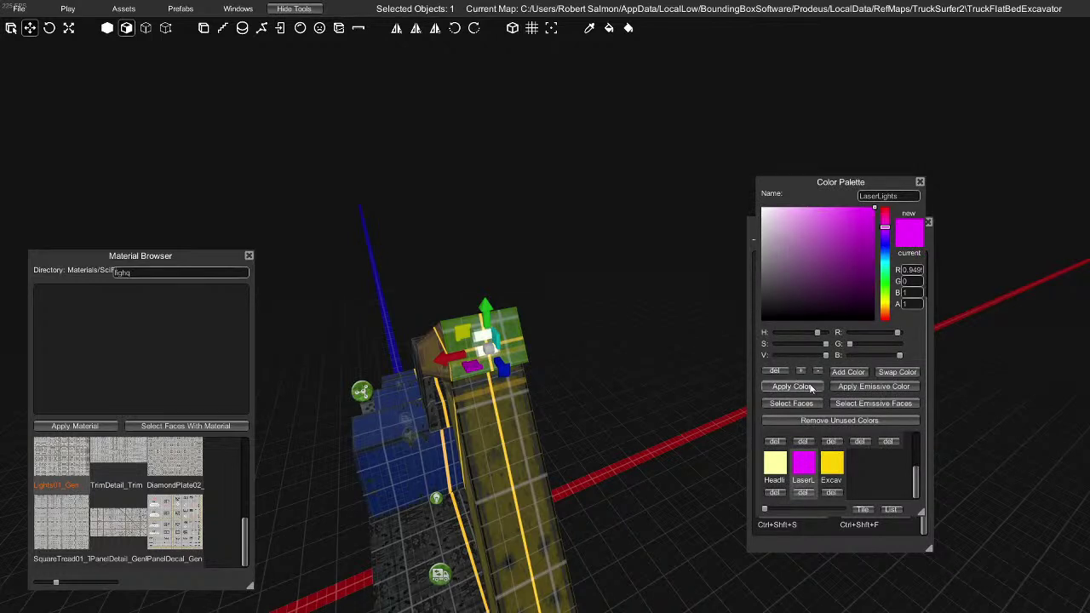
pyautogui.click(838, 464)
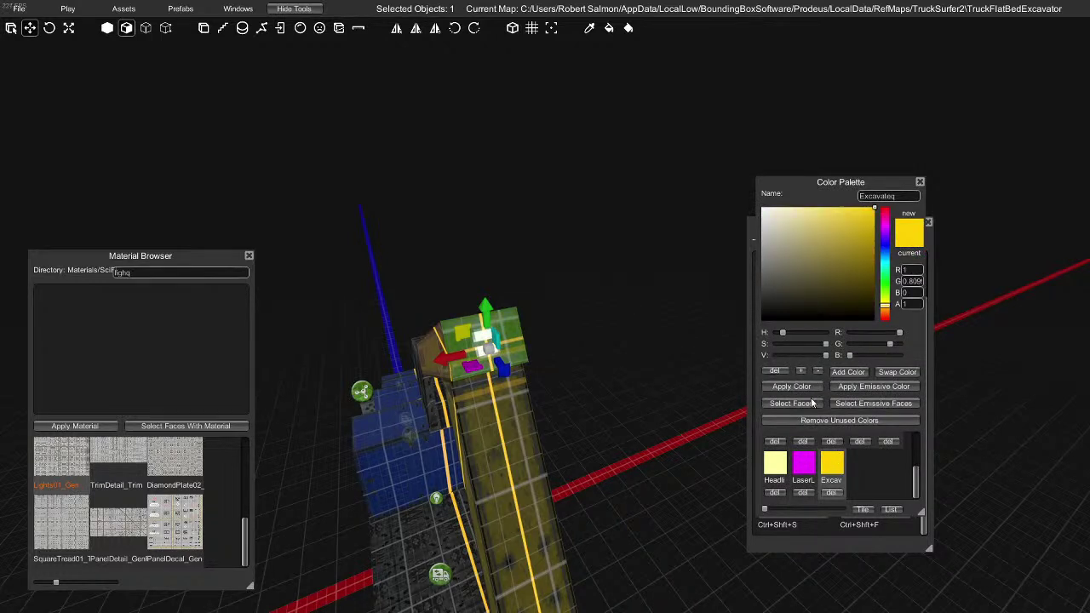
pyautogui.click(813, 463)
pyautogui.click(873, 384)
# Move the grey turntable block between the excavator's base platform and the tracks slightly downward
pyautogui.press('Tab')
pyautogui.keyDown('alt'); pyautogui.moveTo(691, 382); pyautogui.dragTo(426, 334); pyautogui.keyUp('alt')
pyautogui.scroll(-4, 426, 334)
pyautogui.keyDown('alt'); pyautogui.moveTo(757, 345); pyautogui.dragTo(603, 332); pyautogui.keyUp('alt')
pyautogui.scroll(4, 712, 349)
pyautogui.scroll(3, 603, 333)
pyautogui.press('Tab')
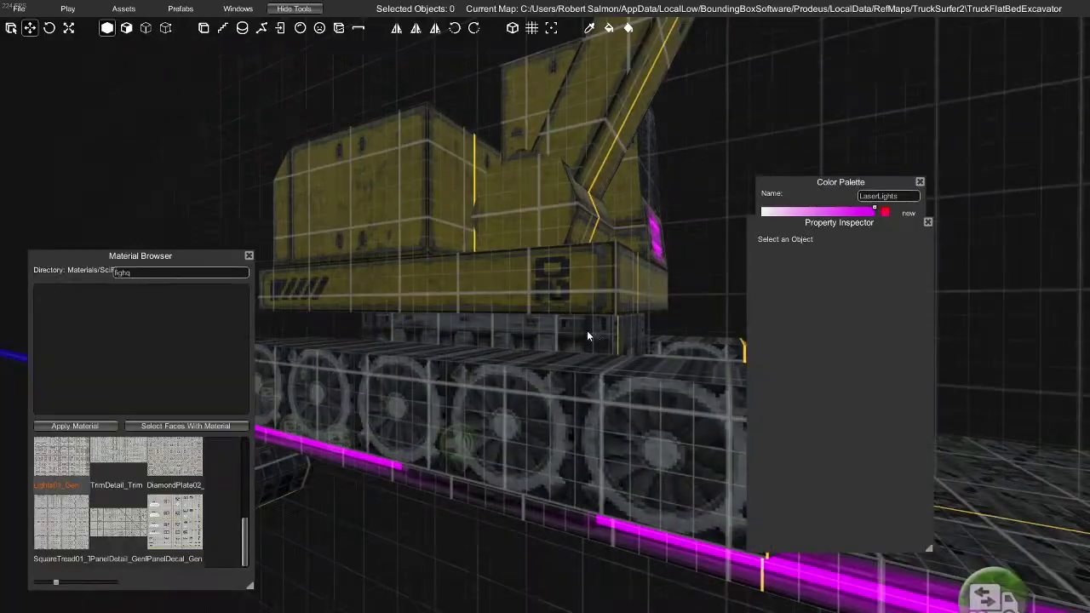
pyautogui.click(594, 331)
pyautogui.press('r')
pyautogui.moveTo(505, 311); pyautogui.dragTo(505, 316)
# Examine the textured excavator and truck from the side, front and rear without the editor overlay
pyautogui.moveTo(579, 344); pyautogui.dragTo(662, 359, button='right')
pyautogui.press('s')
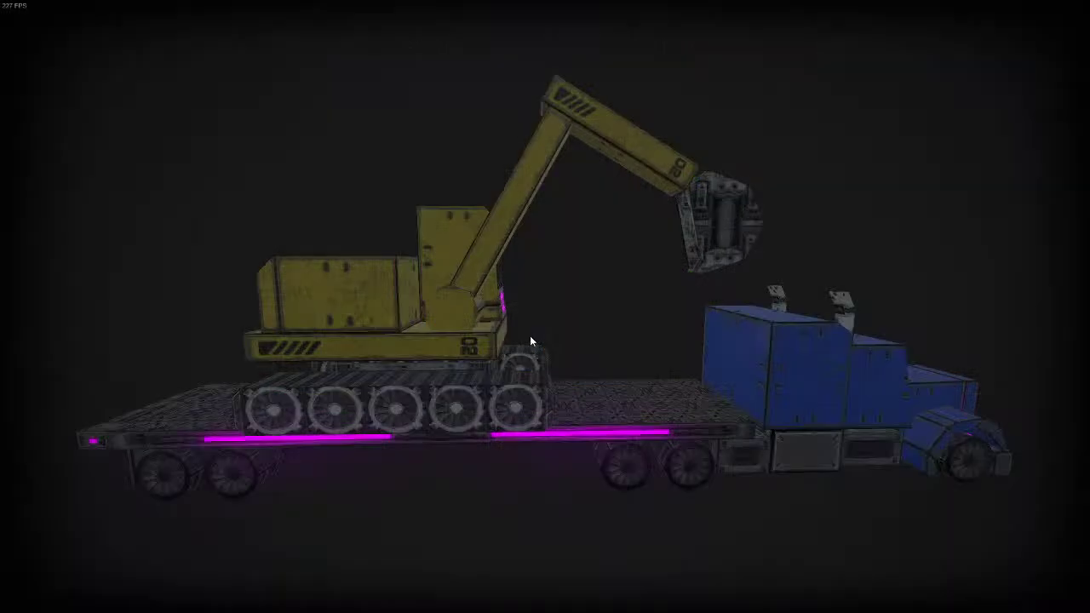
pyautogui.moveTo(233, 55); pyautogui.dragTo(581, 353)
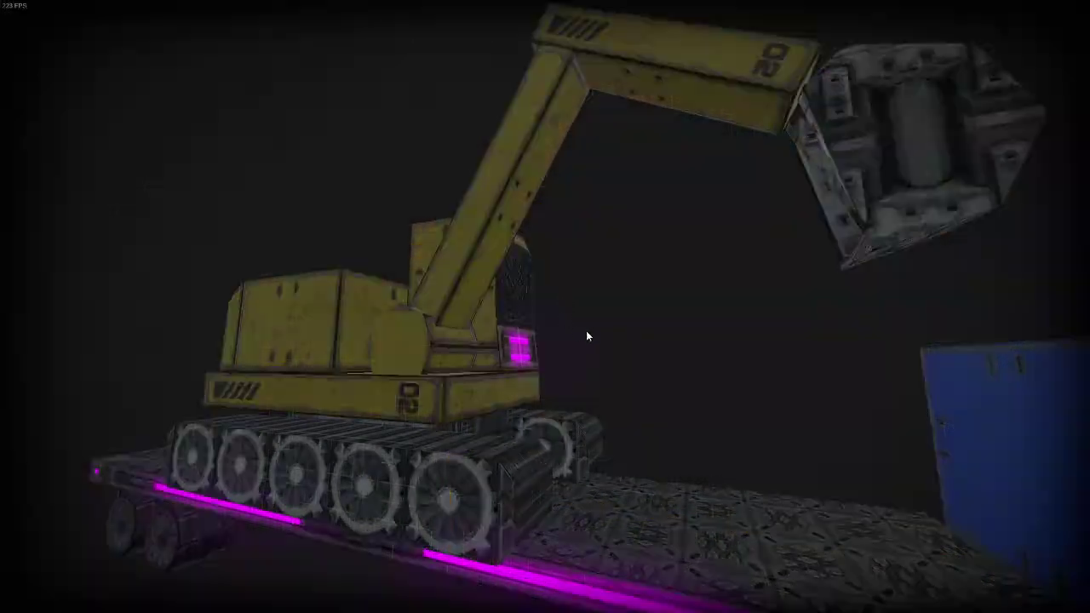
pyautogui.moveTo(586, 336); pyautogui.dragTo(441, 348, button='middle')
pyautogui.moveTo(513, 332); pyautogui.dragTo(418, 351, button='right')
pyautogui.press('w')
pyautogui.press('s')
pyautogui.press('w')
pyautogui.press('s')
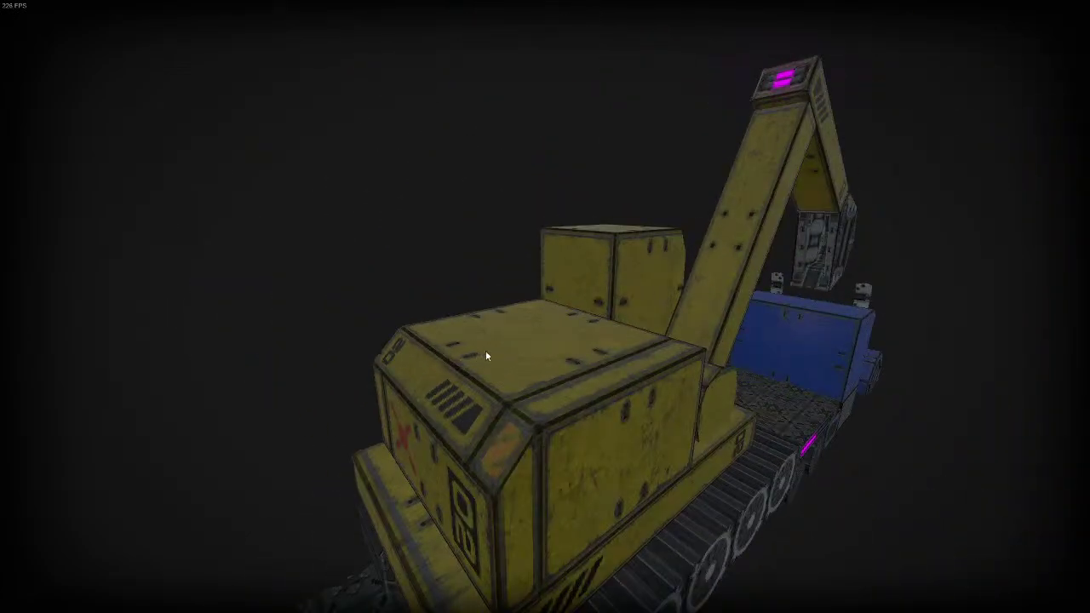
pyautogui.press('d')
pyautogui.moveTo(626, 359)
pyautogui.mouseDown(button='right')
pyautogui.moveTo(559, 363)
pyautogui.moveTo(583, 346)
pyautogui.moveTo(641, 343)
pyautogui.moveTo(634, 366)
pyautogui.mouseUp(button='right')
# Duplicate the truck's exhaust pipe and move the copy onto the excavator beside the arm and engine housing, at about (-0.408, 5.5, 8.092)
pyautogui.press('Tab')
pyautogui.press('w')
pyautogui.click(634, 368)
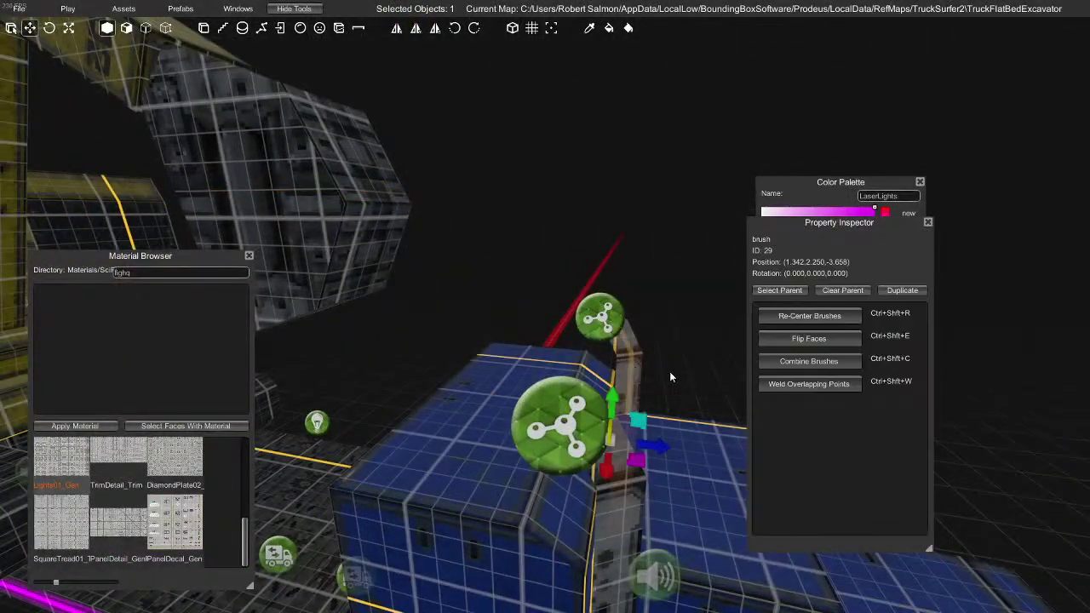
pyautogui.moveTo(613, 399); pyautogui.dragTo(601, 190)
pyautogui.press('s')
pyautogui.moveTo(601, 190)
pyautogui.mouseDown(button='right')
pyautogui.moveTo(574, 200)
pyautogui.moveTo(615, 223)
pyautogui.mouseUp(button='right')
pyautogui.moveTo(620, 233); pyautogui.dragTo(188, 186)
pyautogui.press('w')
pyautogui.moveTo(189, 189)
pyautogui.mouseDown(button='right')
pyautogui.moveTo(376, 250)
pyautogui.moveTo(398, 274)
pyautogui.moveTo(410, 267)
pyautogui.mouseUp(button='right')
pyautogui.moveTo(486, 210); pyautogui.dragTo(489, 371)
pyautogui.press('s')
pyautogui.moveTo(489, 373); pyautogui.dragTo(477, 320, button='right')
pyautogui.moveTo(447, 325)
pyautogui.mouseDown()
pyautogui.moveTo(497, 414)
pyautogui.moveTo(497, 439)
pyautogui.moveTo(530, 344)
pyautogui.moveTo(516, 331)
pyautogui.mouseUp()
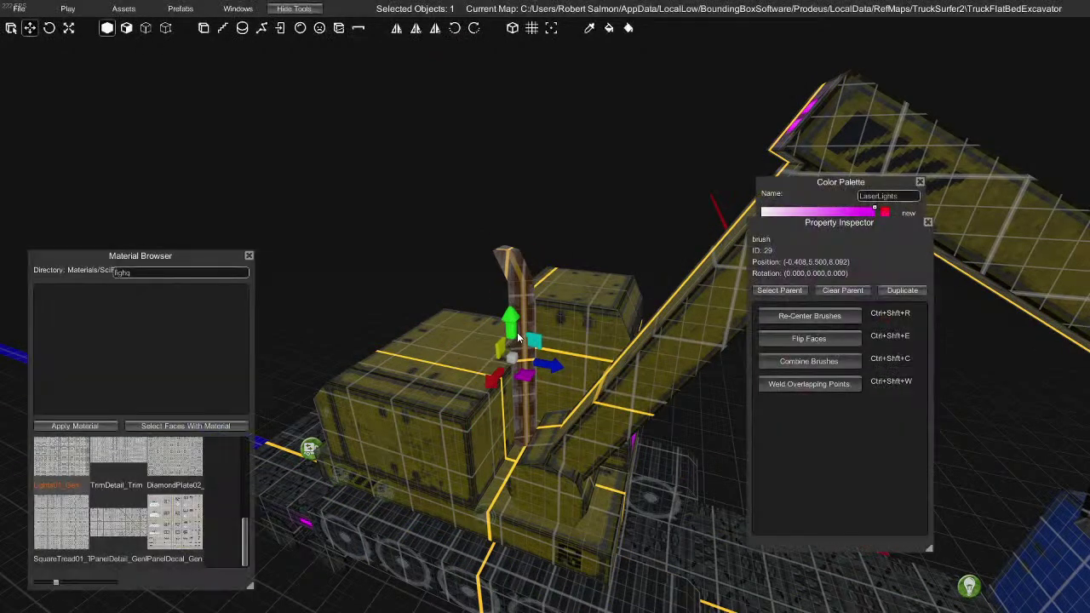
# Lower the copied exhaust pipe into the excavator's body and shift it sideways beside the cab
pyautogui.press('Tab')
pyautogui.press('q')
pyautogui.moveTo(448, 333)
pyautogui.mouseDown(button='right')
pyautogui.moveTo(442, 317)
pyautogui.moveTo(516, 294)
pyautogui.mouseUp(button='right')
pyautogui.press('w')
pyautogui.press('s')
pyautogui.press('d')
pyautogui.press('Tab')
pyautogui.click(485, 213)
pyautogui.moveTo(460, 141); pyautogui.dragTo(468, 189)
pyautogui.moveTo(508, 153); pyautogui.dragTo(485, 156)
# Nudge the excavator's exhaust pipe slightly along the horizontal axis to fine-tune its placement
pyautogui.press('Tab')
pyautogui.press('d')
pyautogui.moveTo(491, 168)
pyautogui.mouseDown(button='right')
pyautogui.moveTo(470, 248)
pyautogui.moveTo(406, 277)
pyautogui.moveTo(445, 360)
pyautogui.mouseUp(button='right')
pyautogui.press('e')
pyautogui.press('Tab')
pyautogui.click(463, 360)
pyautogui.moveTo(506, 398); pyautogui.dragTo(522, 396)
# Apply the DarkG palette colour to the excavator's bucket
pyautogui.press('Tab')
pyautogui.press('d')
pyautogui.moveTo(648, 382)
pyautogui.mouseDown(button='right')
pyautogui.moveTo(661, 382)
pyautogui.moveTo(415, 326)
pyautogui.moveTo(559, 344)
pyautogui.moveTo(629, 338)
pyautogui.mouseUp(button='right')
pyautogui.press('w')
pyautogui.press('a')
pyautogui.press('a')
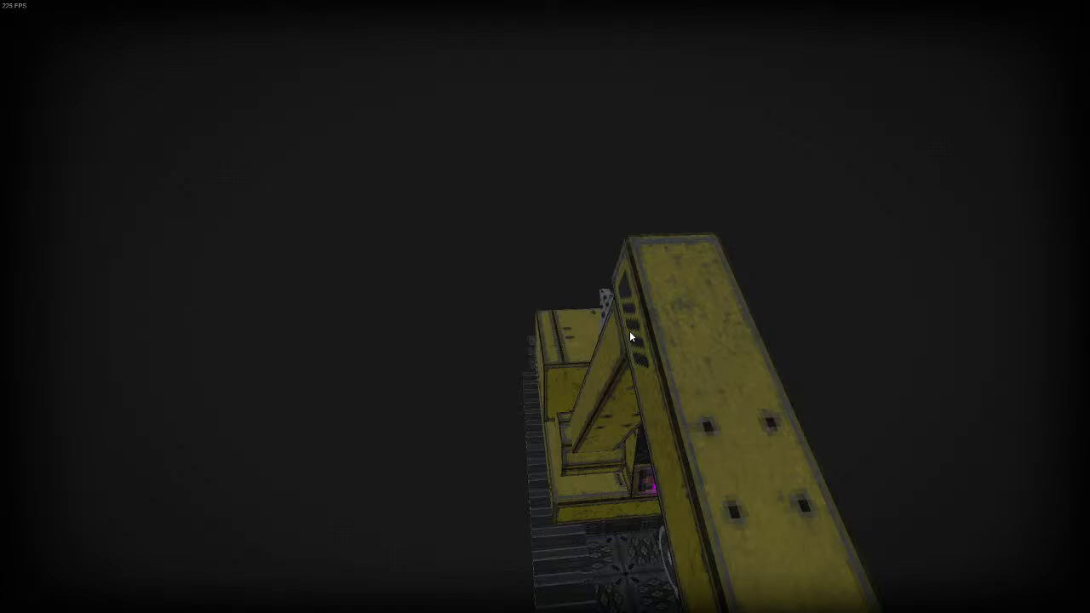
pyautogui.moveTo(670, 354); pyautogui.dragTo(639, 291, button='middle')
pyautogui.moveTo(640, 291); pyautogui.dragTo(510, 341, button='right')
pyautogui.press('Tab')
pyautogui.click(510, 342)
pyautogui.moveTo(863, 196)
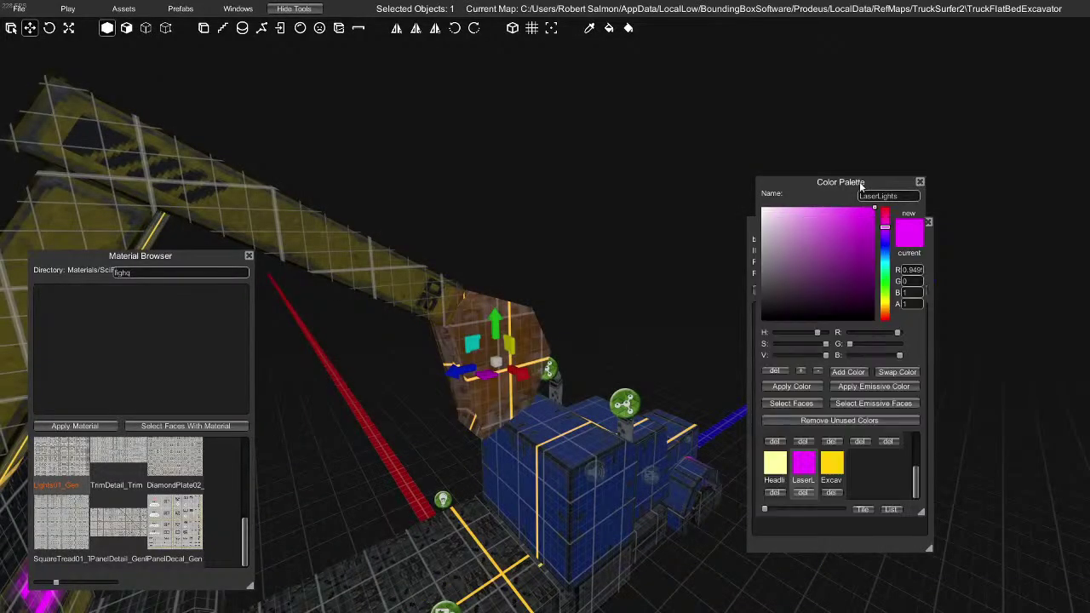
pyautogui.click(803, 447)
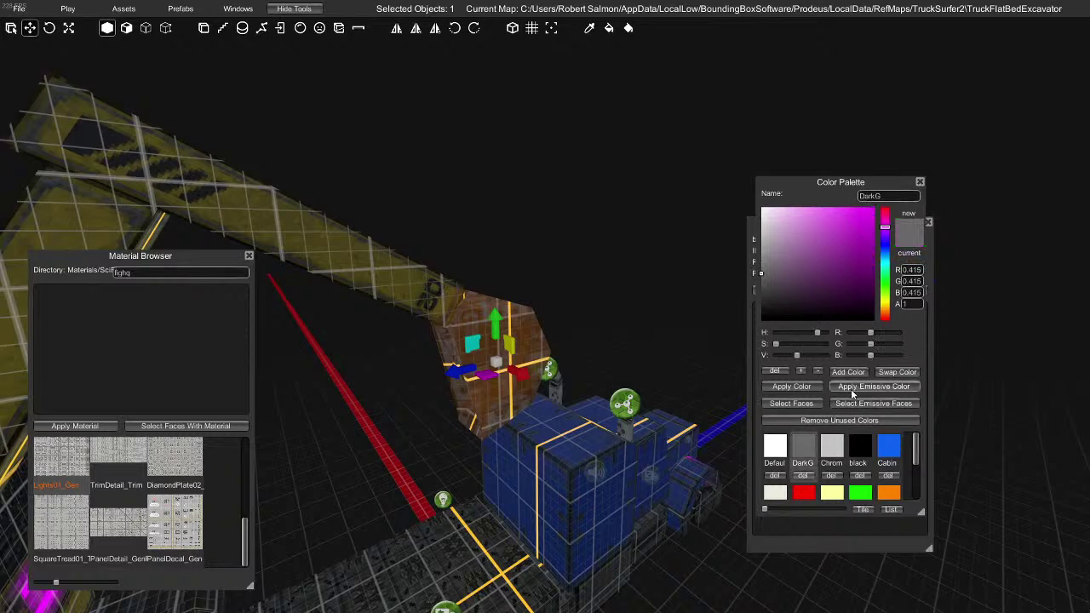
# Apply the PanelDecal_Gen material to the cab-side long face of the excavator's engine housing
pyautogui.press('Tab')
pyautogui.moveTo(818, 394)
pyautogui.mouseDown(button='right')
pyautogui.moveTo(639, 406)
pyautogui.moveTo(513, 384)
pyautogui.moveTo(340, 397)
pyautogui.moveTo(584, 389)
pyautogui.moveTo(452, 384)
pyautogui.moveTo(409, 396)
pyautogui.moveTo(539, 409)
pyautogui.moveTo(497, 405)
pyautogui.moveTo(533, 367)
pyautogui.mouseUp(button='right')
pyautogui.press('w')
pyautogui.press('d')
pyautogui.press('w')
pyautogui.press('Tab')
pyautogui.click(534, 367)
pyautogui.press('2')
pyautogui.click(487, 368)
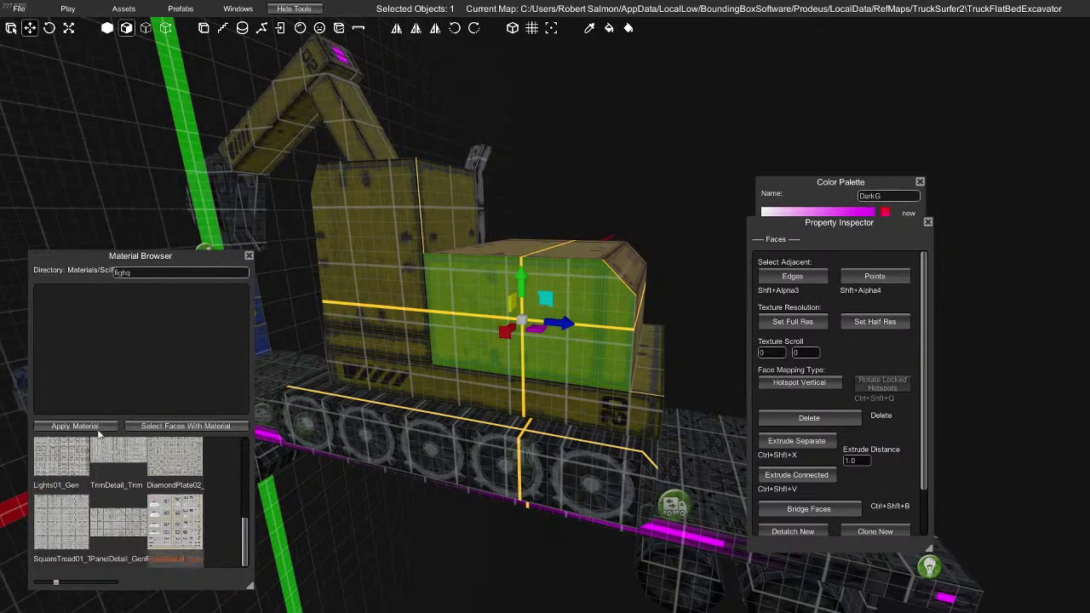
pyautogui.press('Tab')
pyautogui.press('Tab')
pyautogui.click(512, 327)
pyautogui.press('2')
pyautogui.click(512, 327)
pyautogui.press('Tab')
# Apply the Lights01_Gen material to the rear face of the excavator's base platform
pyautogui.moveTo(93, 432); pyautogui.dragTo(471, 365, button='right')
pyautogui.press('Tab')
pyautogui.click(450, 359)
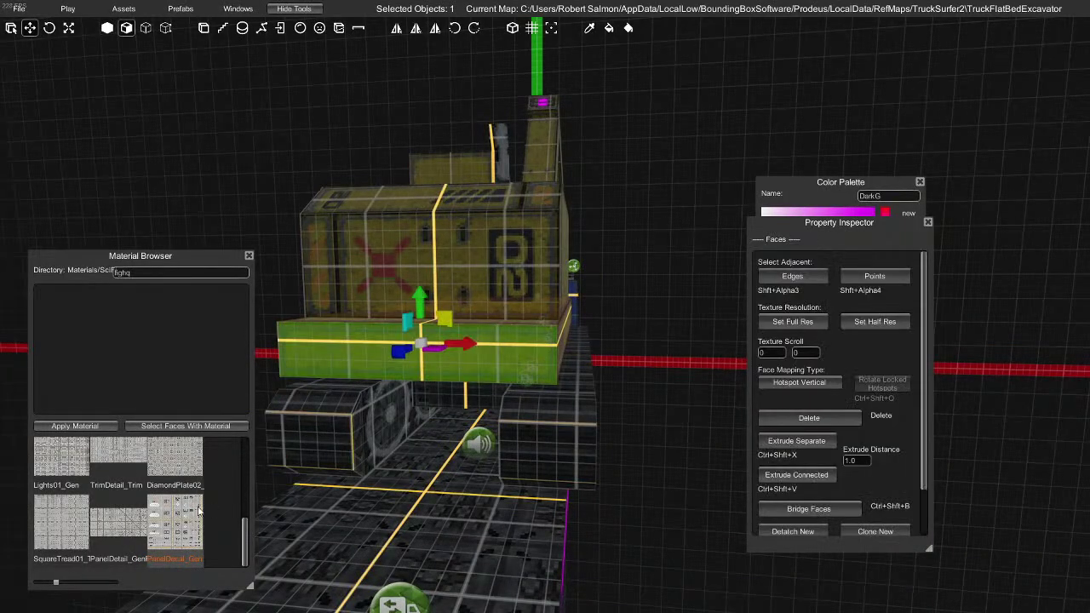
pyautogui.scroll(1, 112, 498)
pyautogui.scroll(1, 109, 490)
pyautogui.click(77, 503)
pyautogui.click(73, 425)
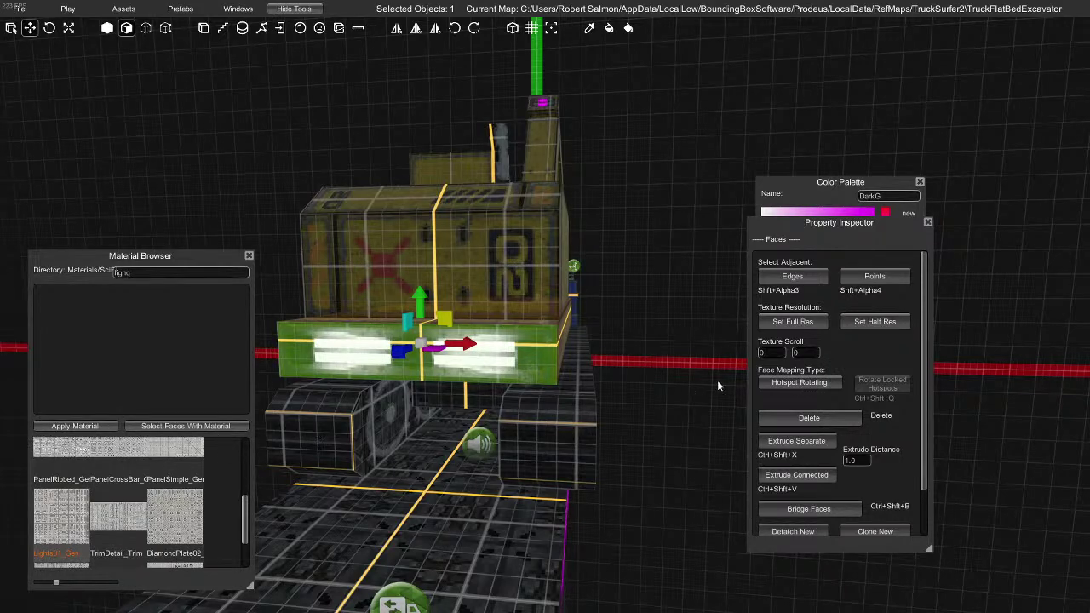
# Apply the LaserLights palette colour as the emissive colour of the base platform's rear lights
pyautogui.click(826, 211)
pyautogui.scroll(-3, 809, 464)
pyautogui.click(813, 468)
pyautogui.click(854, 388)
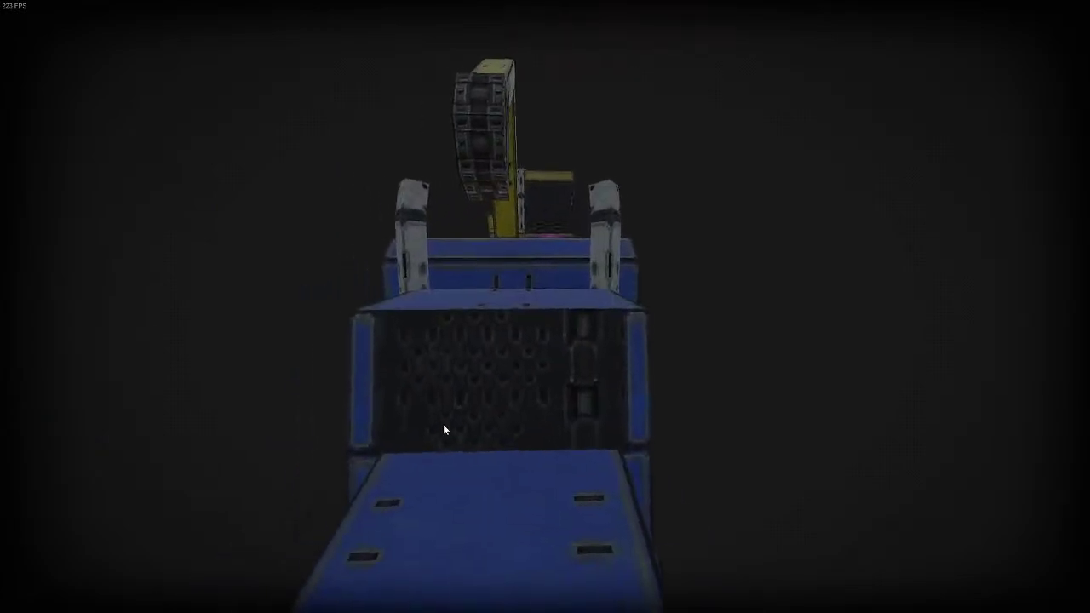
# Select the truck cab's windshield face and check its texture placement
pyautogui.press('t')
pyautogui.click(466, 377)
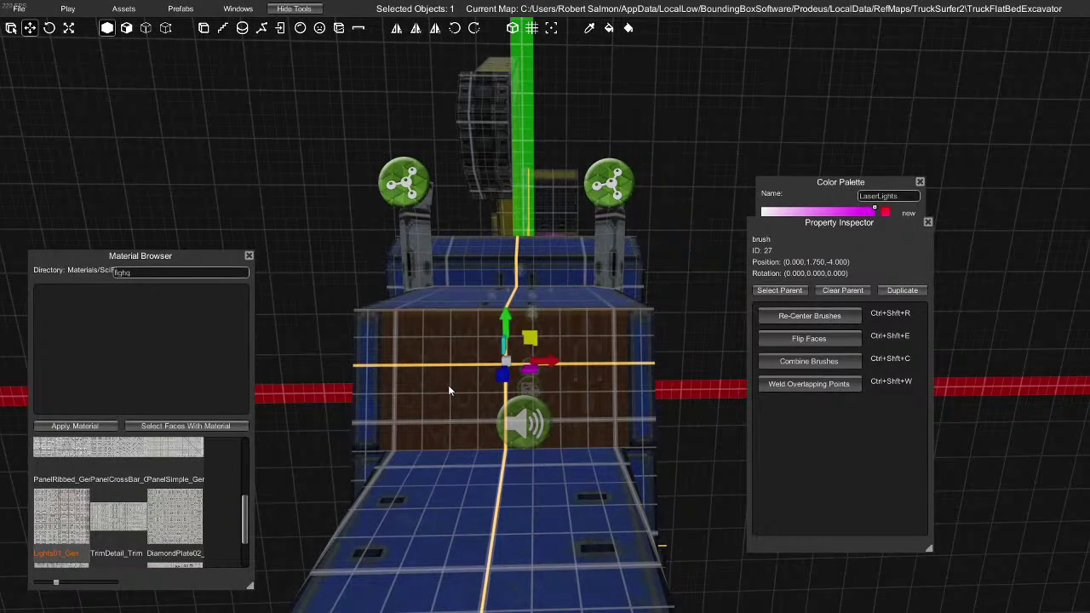
pyautogui.press('2')
pyautogui.click(441, 385)
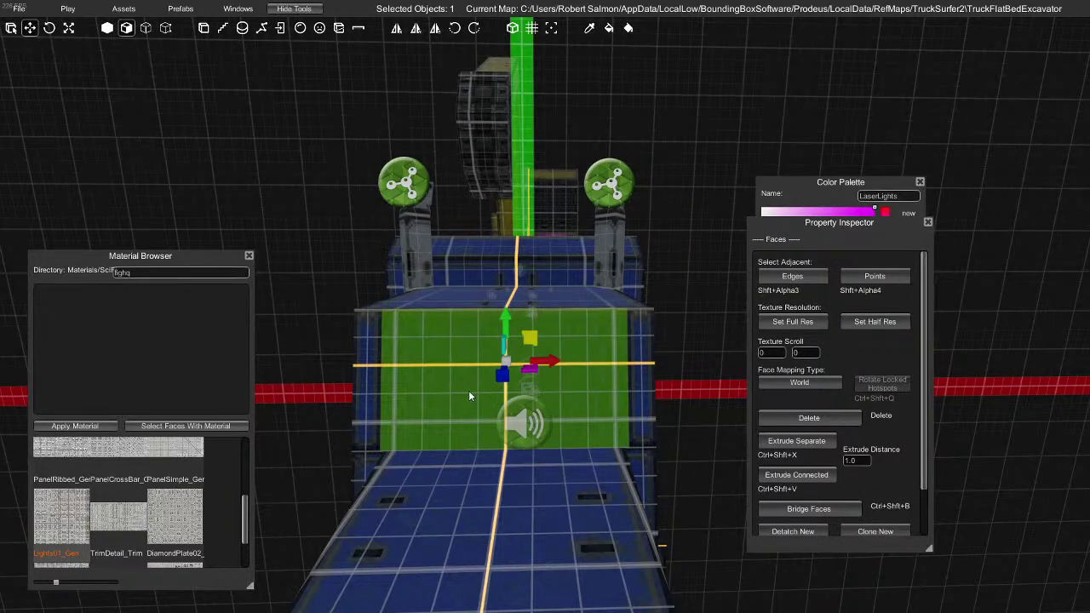
pyautogui.press('t')
pyautogui.press('t')
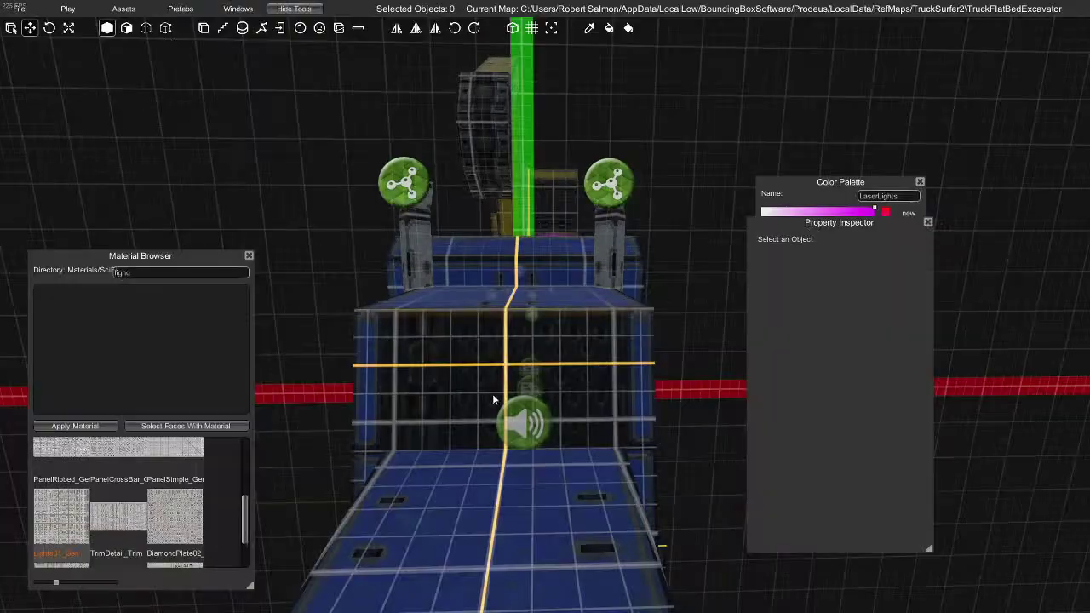
pyautogui.press('1')
pyautogui.press('2')
pyautogui.click(587, 389)
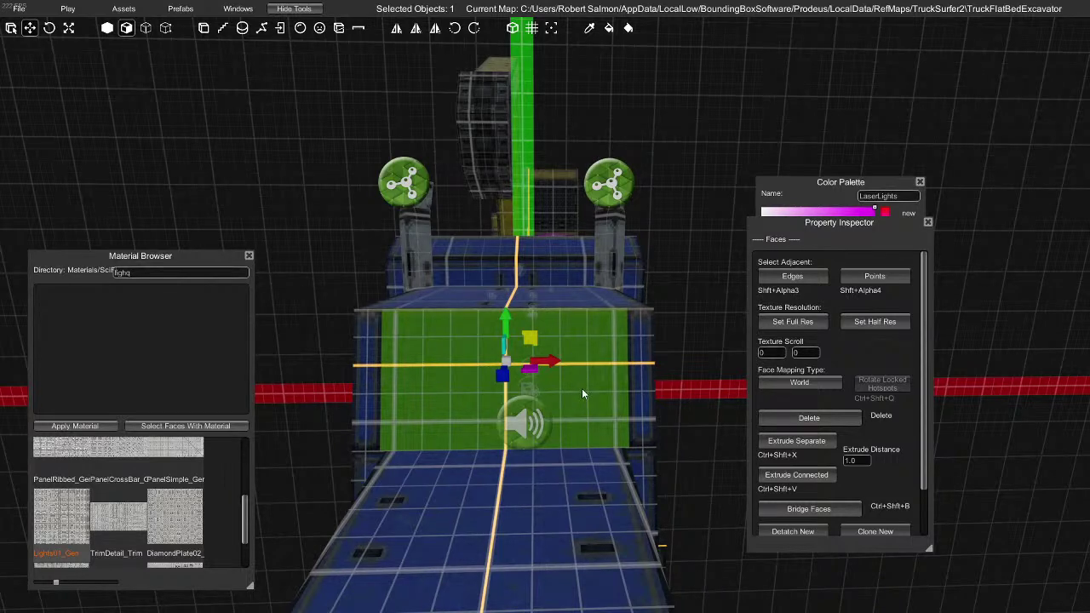
pyautogui.press('t')
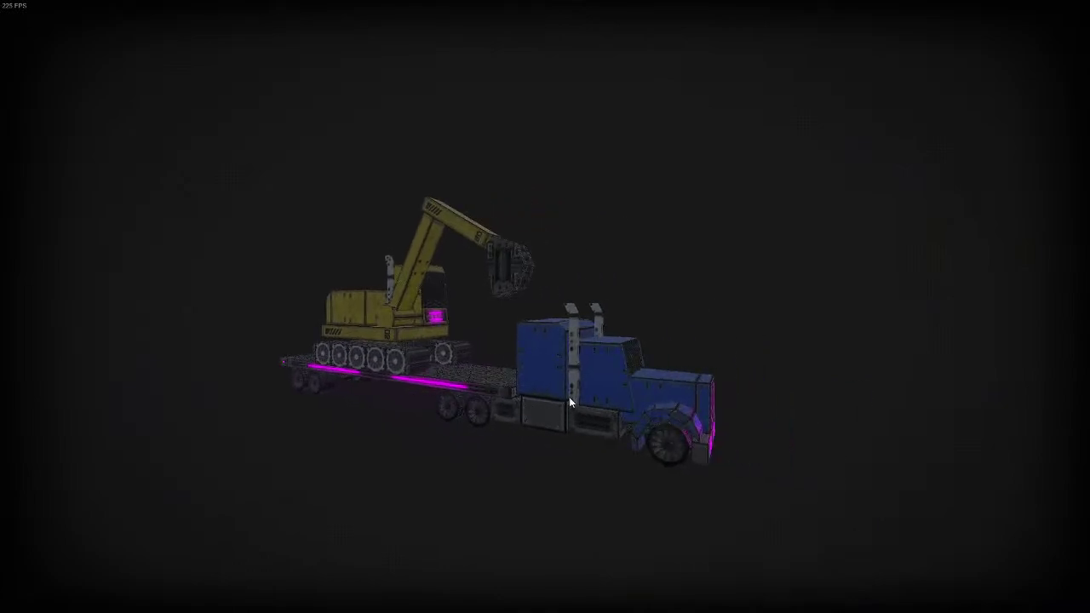
# Save the TruckFlatBedExcavator map
pyautogui.press('Escape')
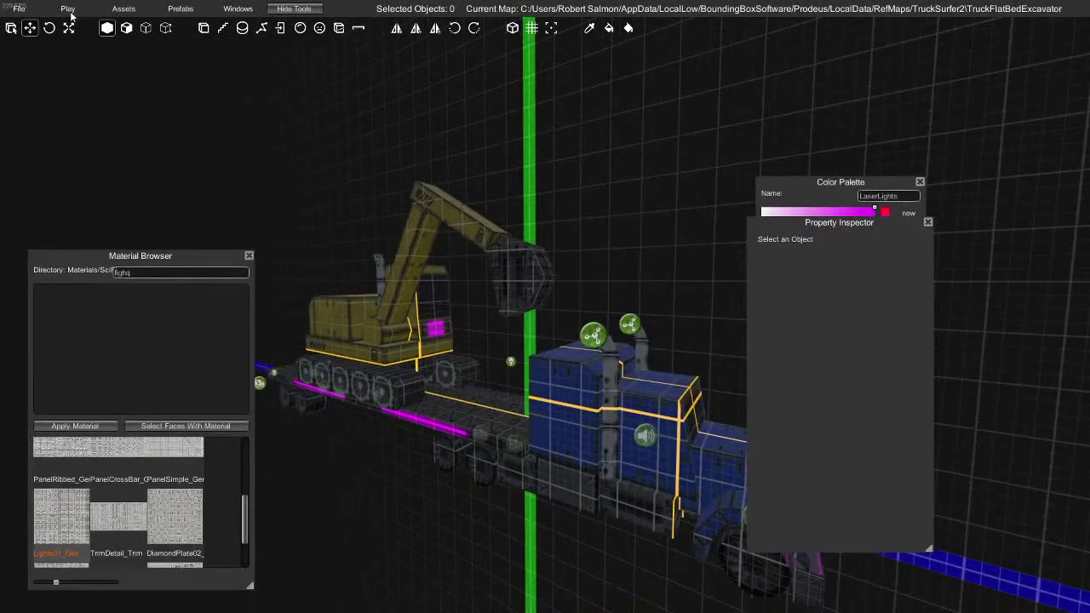
pyautogui.click(68, 8)
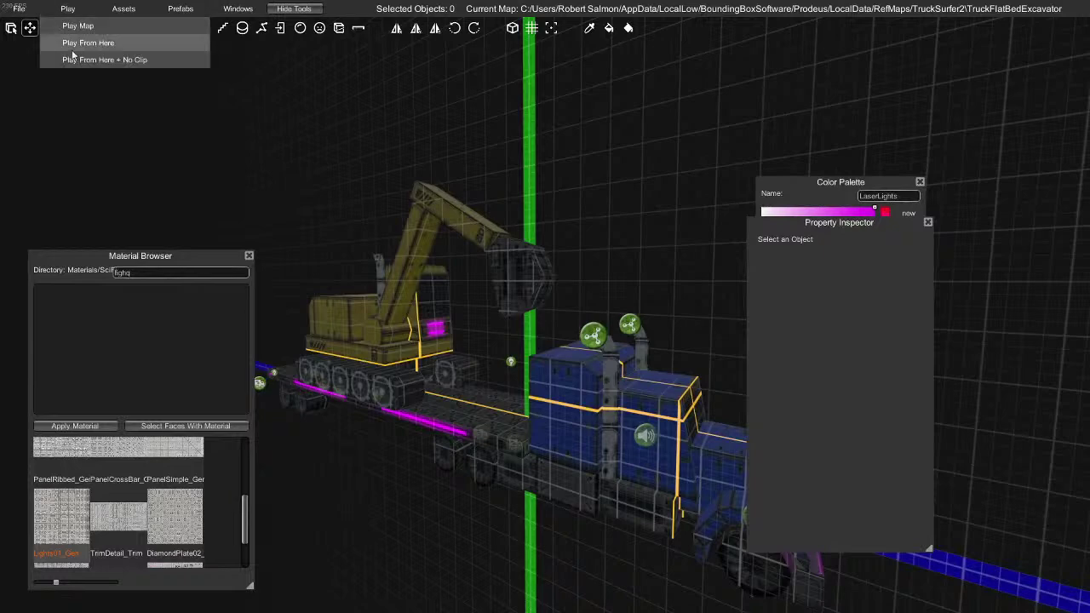
pyautogui.click(15, 7)
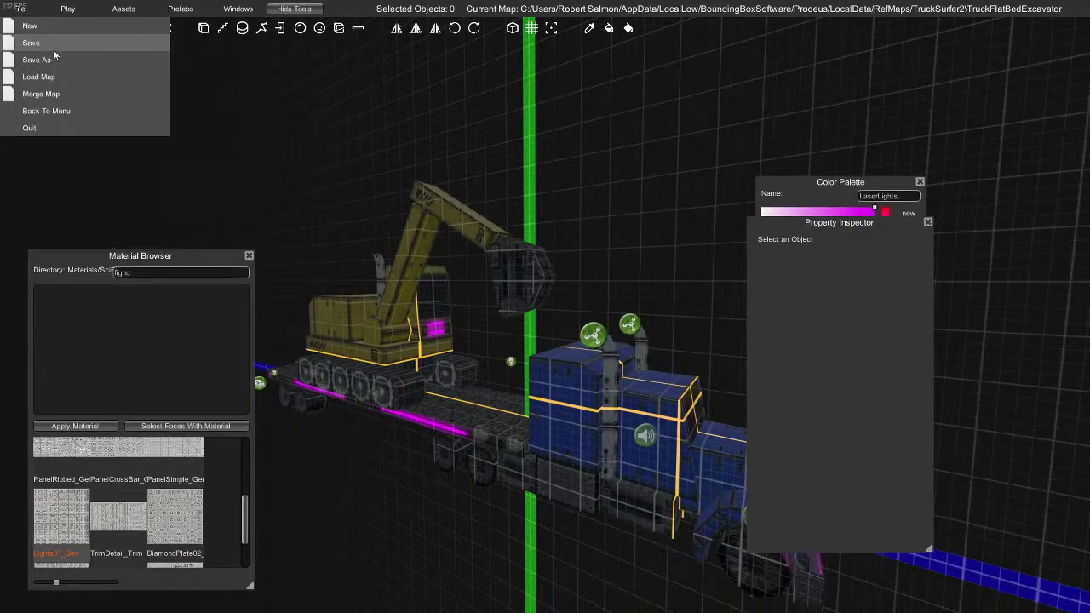
pyautogui.click(53, 50)
pyautogui.click(544, 428)
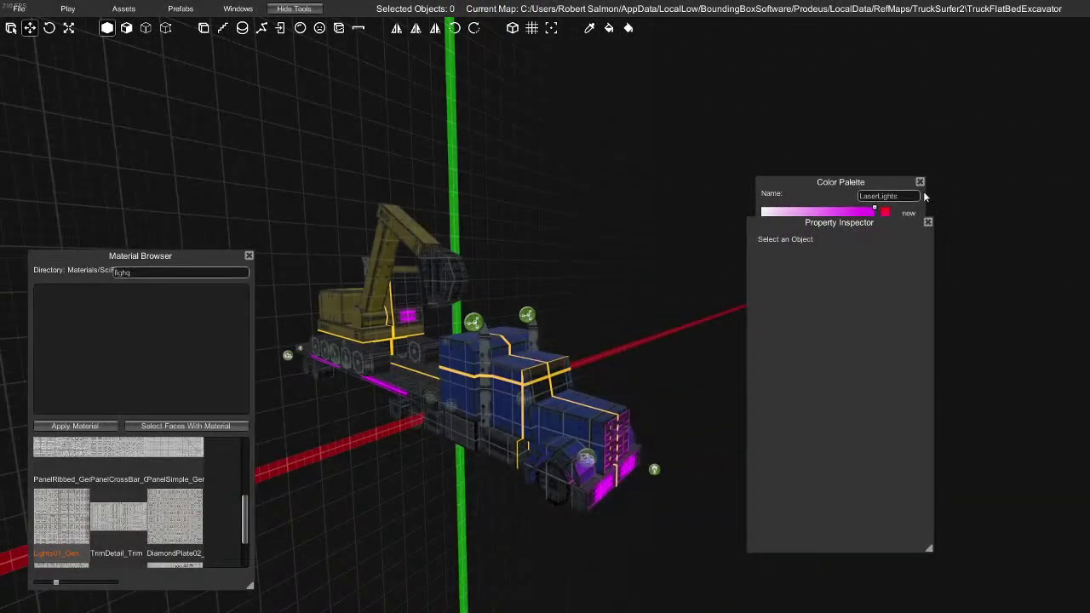
# Close the Property Inspector and Color Palette windows for a clear view of the truck
pyautogui.click(927, 222)
pyautogui.click(919, 182)
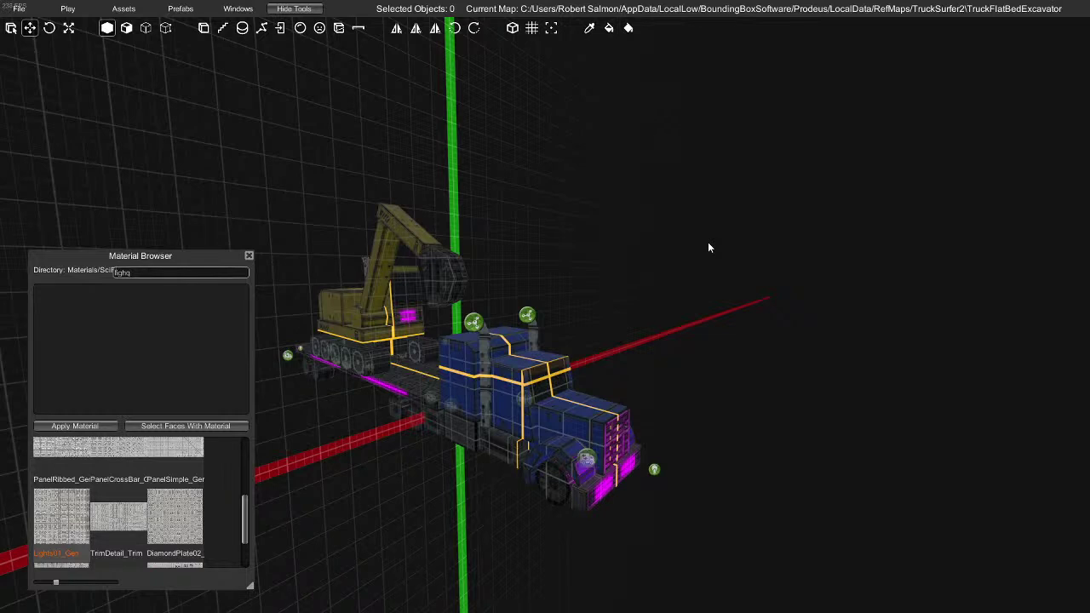
pyautogui.keyDown('alt'); pyautogui.moveTo(746, 381); pyautogui.dragTo(630, 401); pyautogui.keyUp('alt')
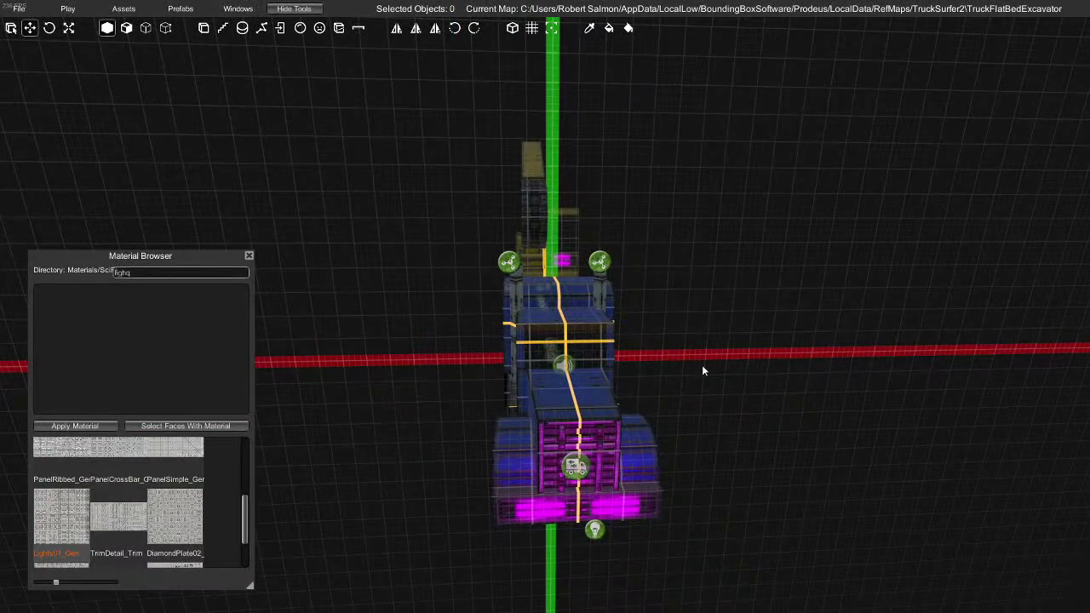
pyautogui.keyDown('alt'); pyautogui.moveTo(762, 420); pyautogui.dragTo(553, 423); pyautogui.keyUp('alt')
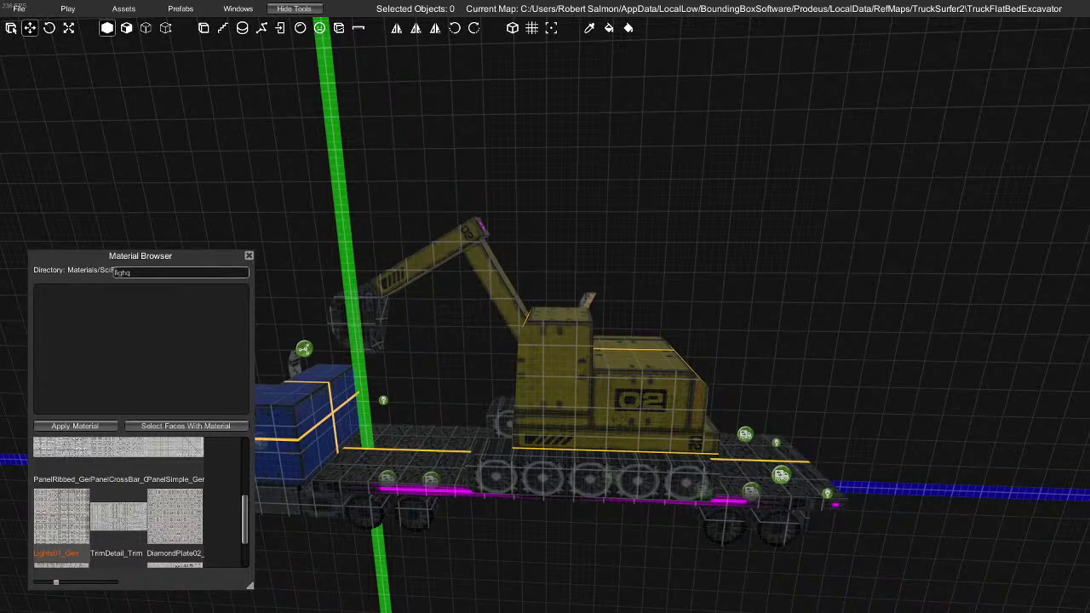
# Load the Truck_Surfer map from the Maps directory
pyautogui.click(18, 9)
pyautogui.click(64, 71)
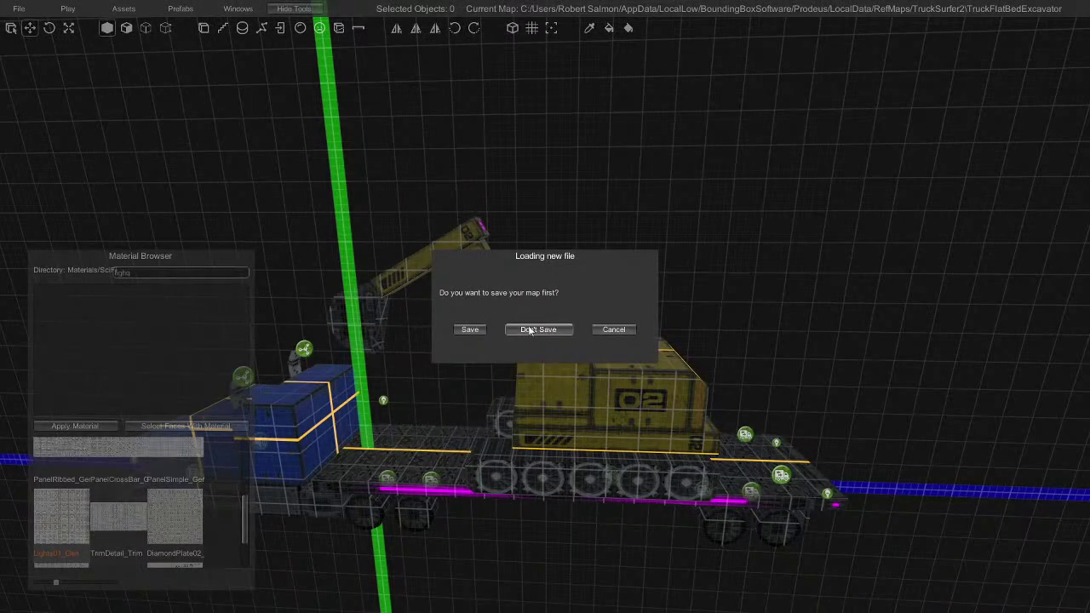
pyautogui.click(479, 330)
pyautogui.scroll(-6, 264, 149)
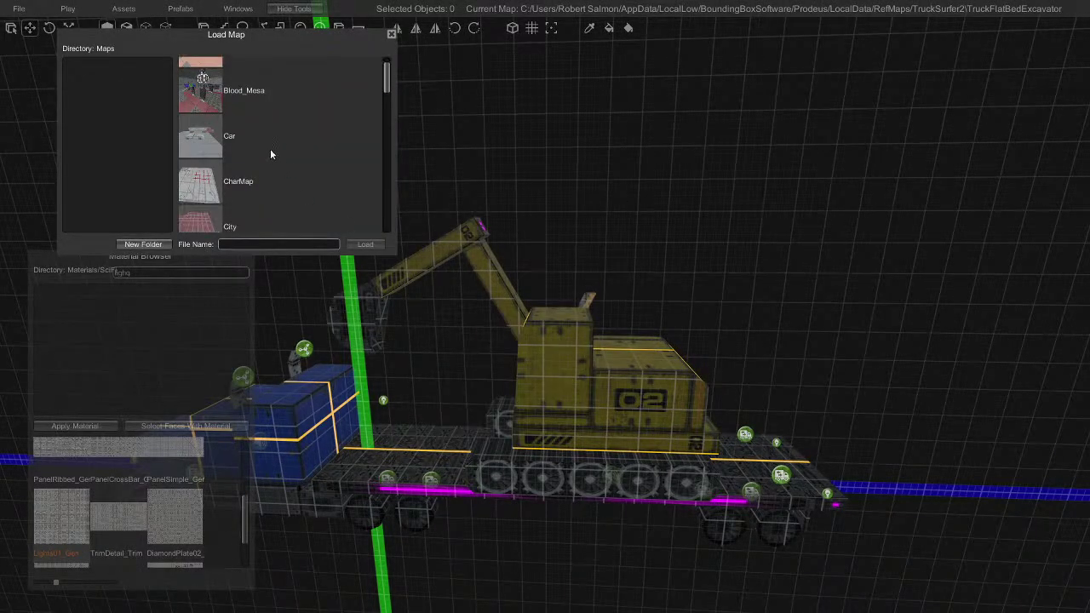
pyautogui.scroll(-5, 294, 179)
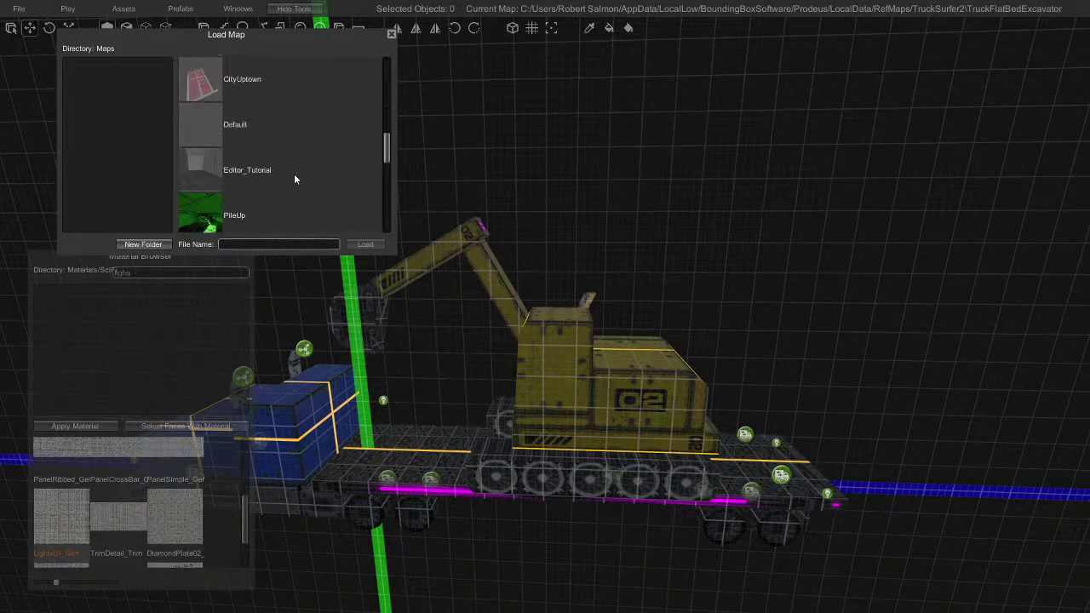
pyautogui.scroll(-5, 292, 180)
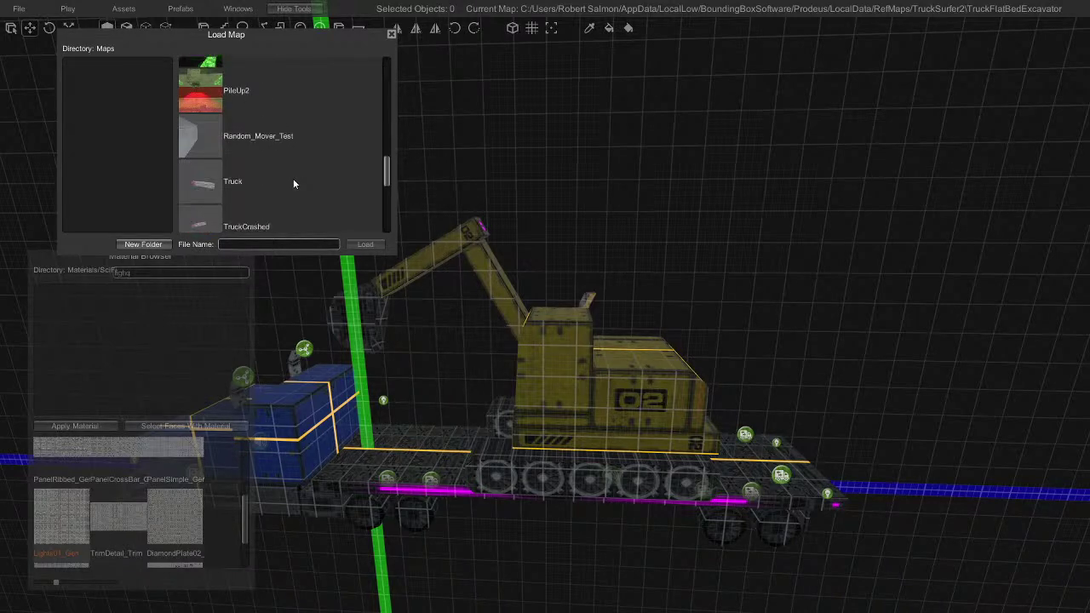
pyautogui.scroll(-2, 286, 183)
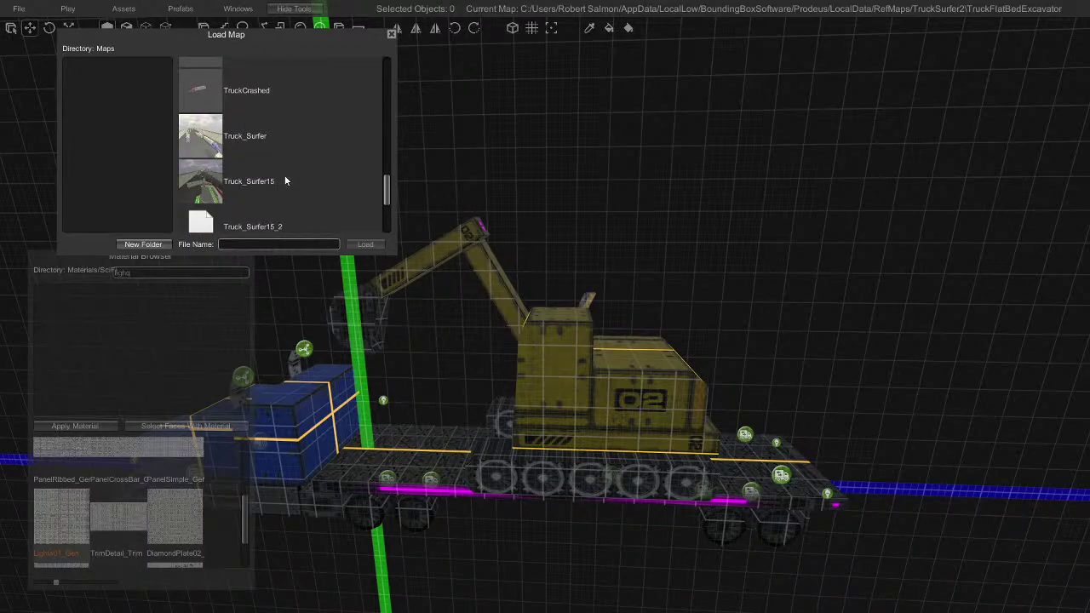
pyautogui.click(258, 149)
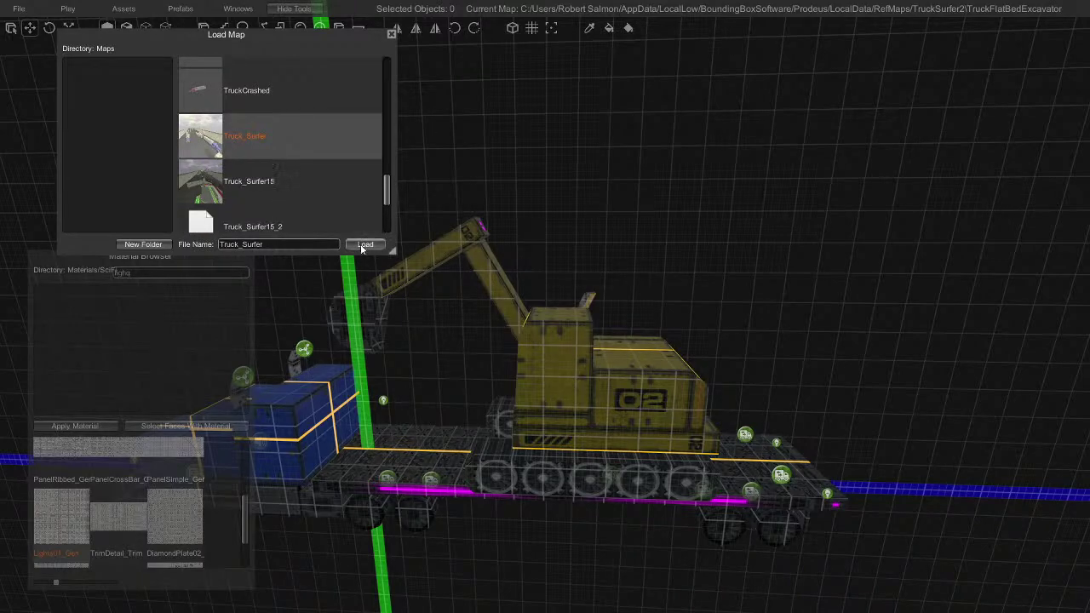
pyautogui.click(363, 244)
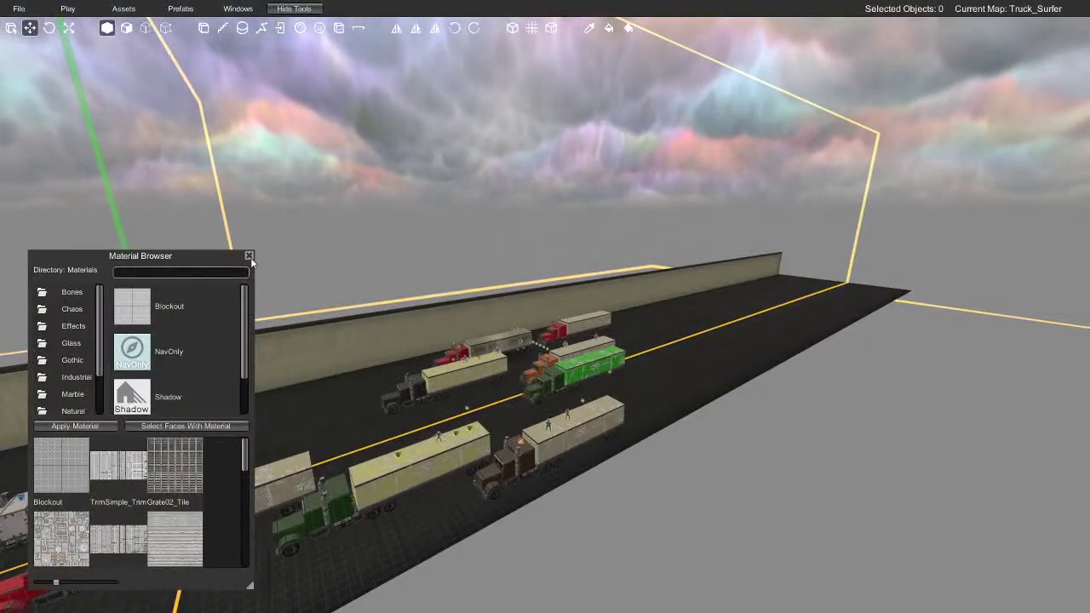
# Close the Material Browser and check the texture settings of a concrete wall face beside the road
pyautogui.click(249, 256)
pyautogui.moveTo(663, 353)
pyautogui.mouseDown(button='right')
pyautogui.moveTo(744, 359)
pyautogui.moveTo(284, 363)
pyautogui.moveTo(554, 362)
pyautogui.moveTo(514, 360)
pyautogui.moveTo(528, 337)
pyautogui.mouseUp(button='right')
pyautogui.press('w')
pyautogui.click(528, 337)
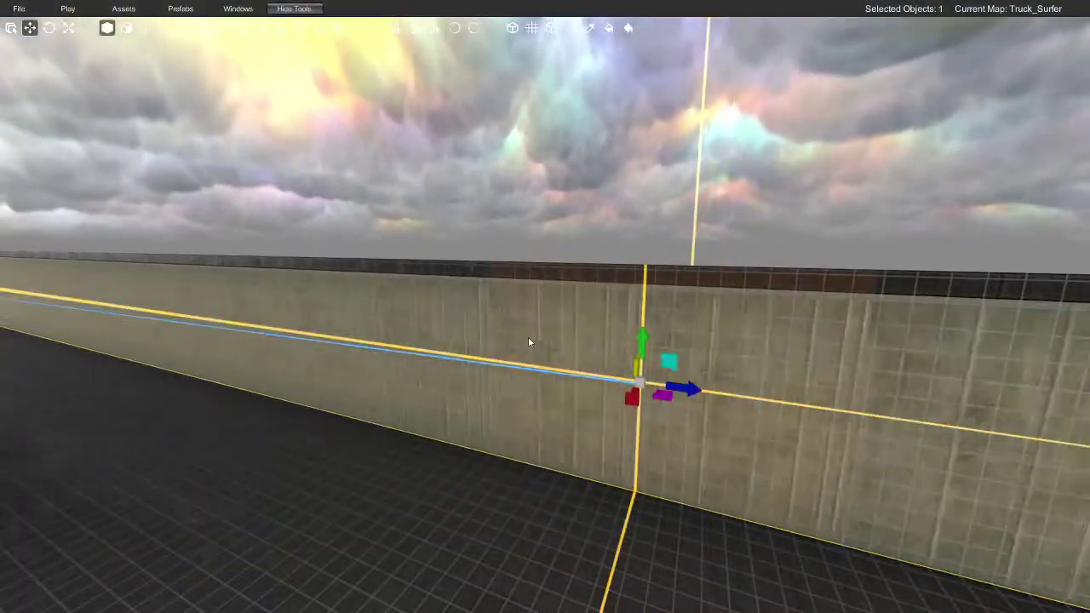
pyautogui.hotkey('alt', 'Return')
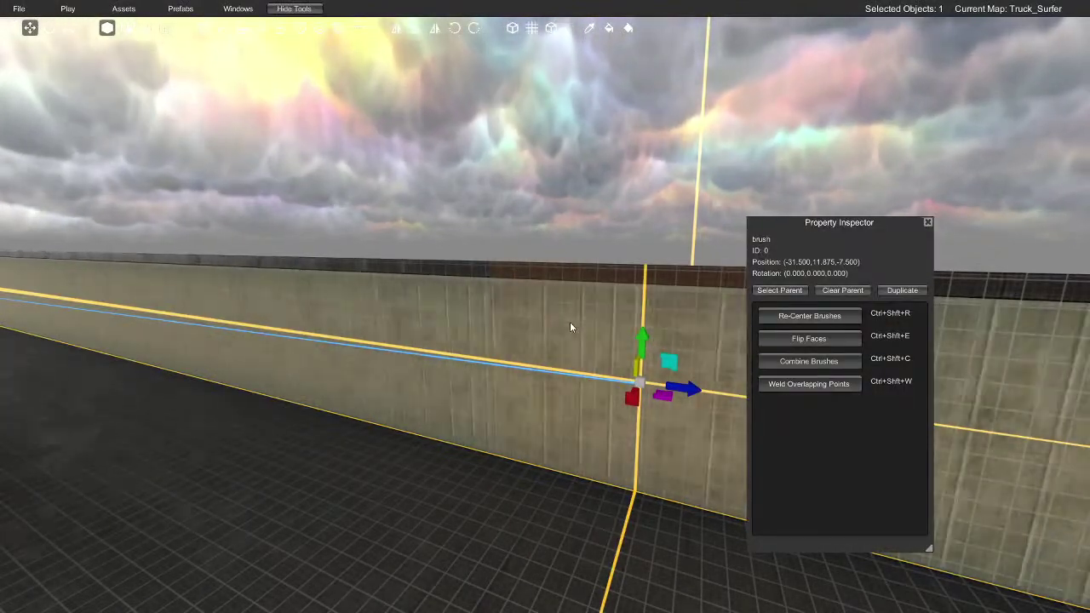
pyautogui.click(570, 322)
pyautogui.scroll(-1, 852, 439)
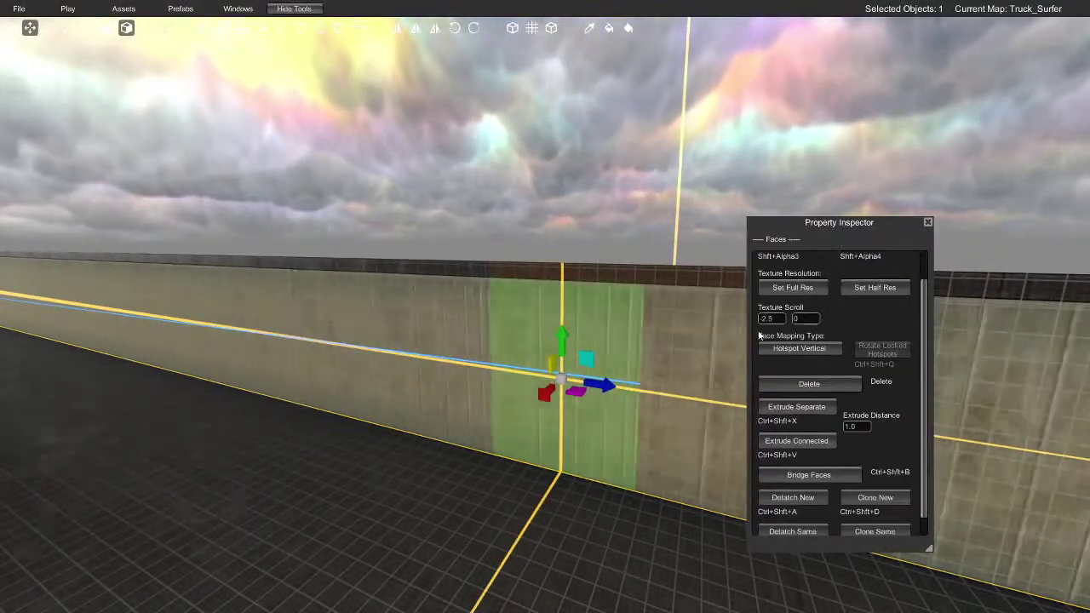
pyautogui.click(927, 223)
# Play-test the Truck_Surfer map around the green display sign at the end of the road, and return to the editor
pyautogui.press('F5')
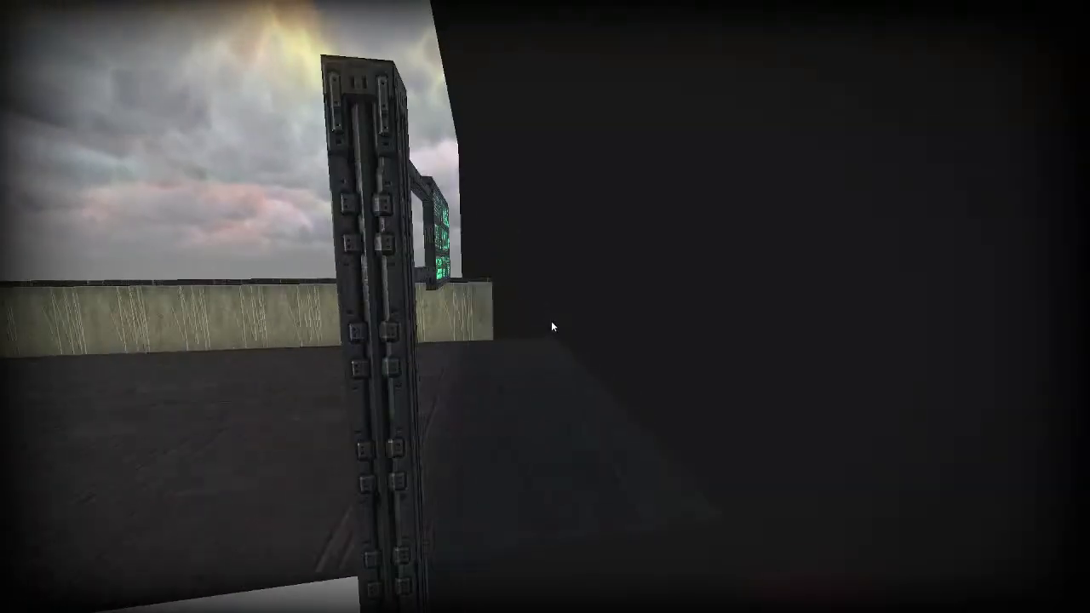
pyautogui.press('a')
pyautogui.moveTo(551, 322); pyautogui.dragTo(619, 314, button='right')
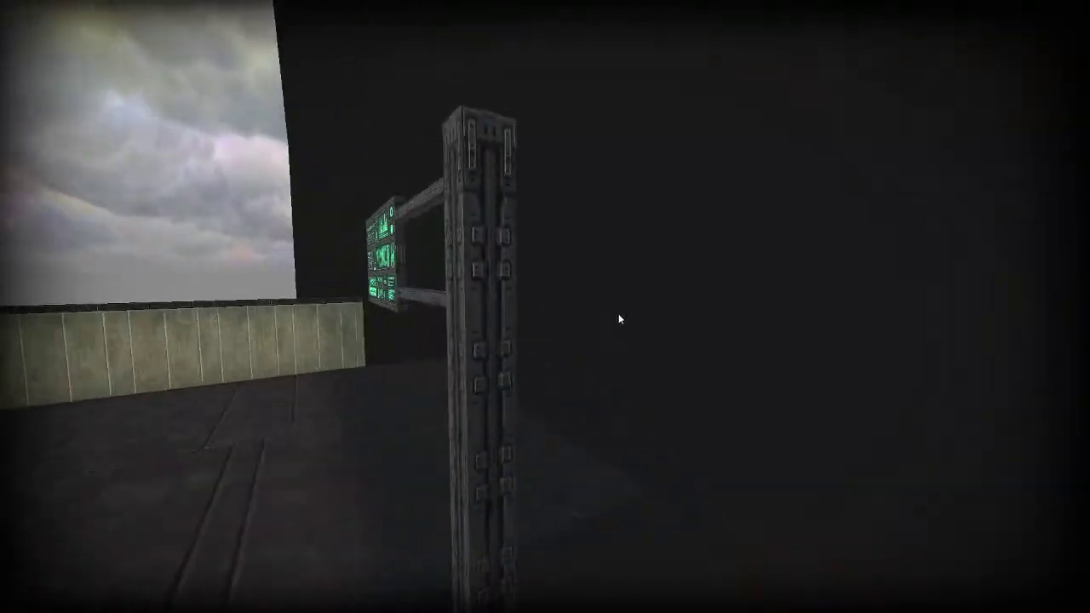
pyautogui.press('Escape')
# Play-test the map from a viewpoint overlooking the sign gantry and mover nodes to watch the scrolling scenery
pyautogui.press('s')
pyautogui.moveTo(536, 306); pyautogui.dragTo(853, 395, button='right')
pyautogui.press('e')
pyautogui.press('s')
pyautogui.moveTo(531, 395); pyautogui.dragTo(503, 357, button='right')
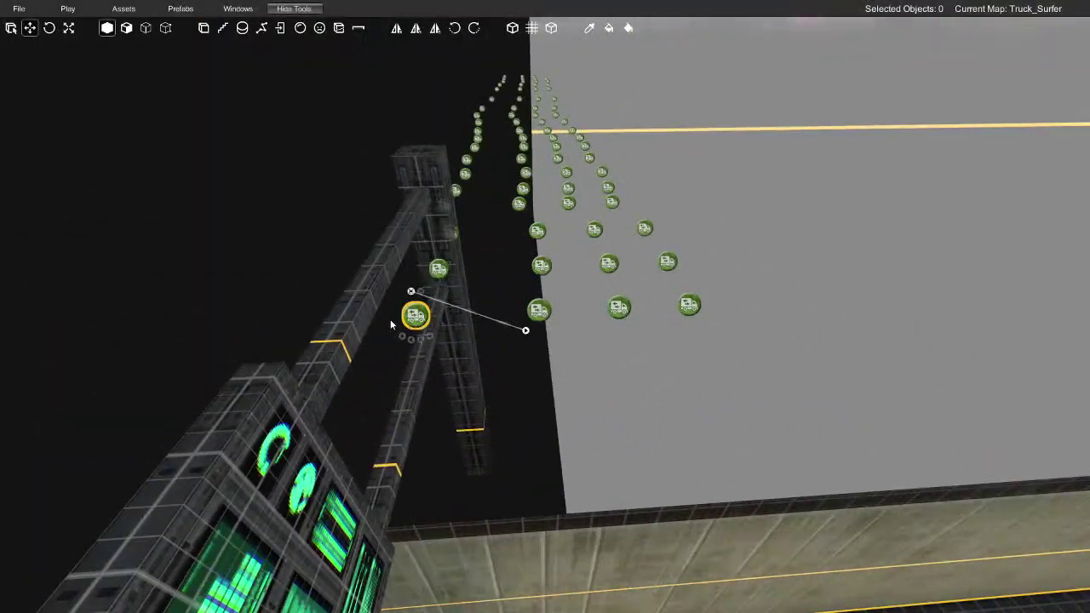
pyautogui.moveTo(315, 312); pyautogui.dragTo(418, 291, button='right')
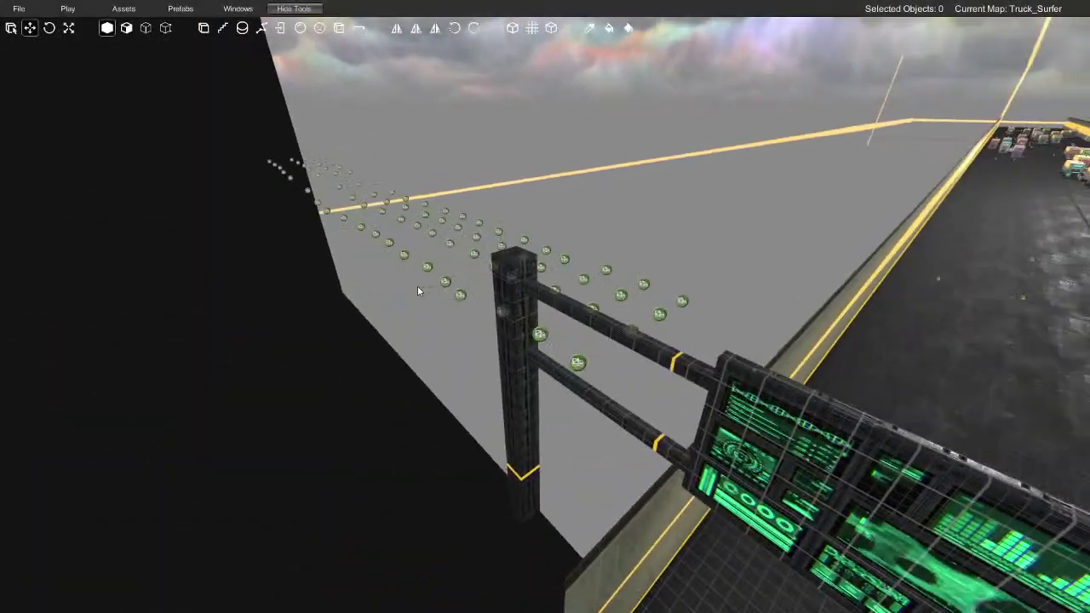
pyautogui.click(68, 8)
pyautogui.click(109, 56)
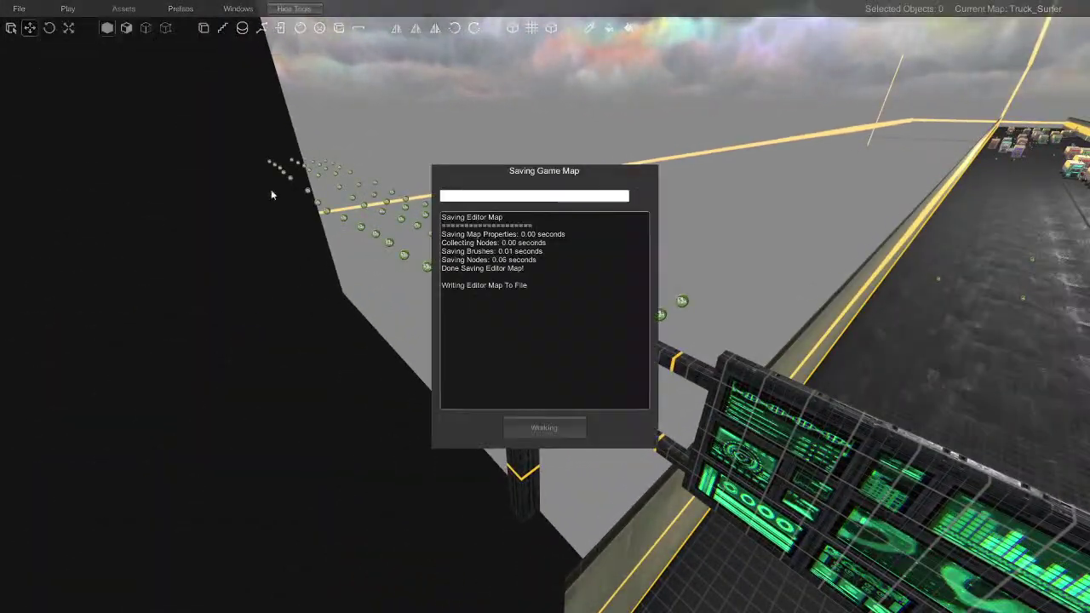
pyautogui.click(562, 428)
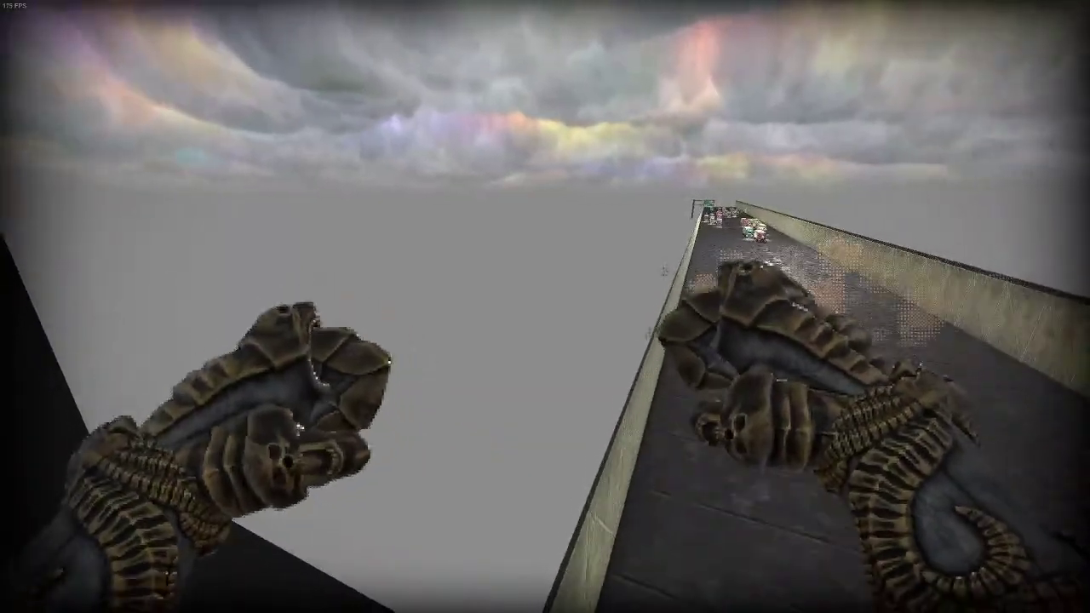
pyautogui.press('a')
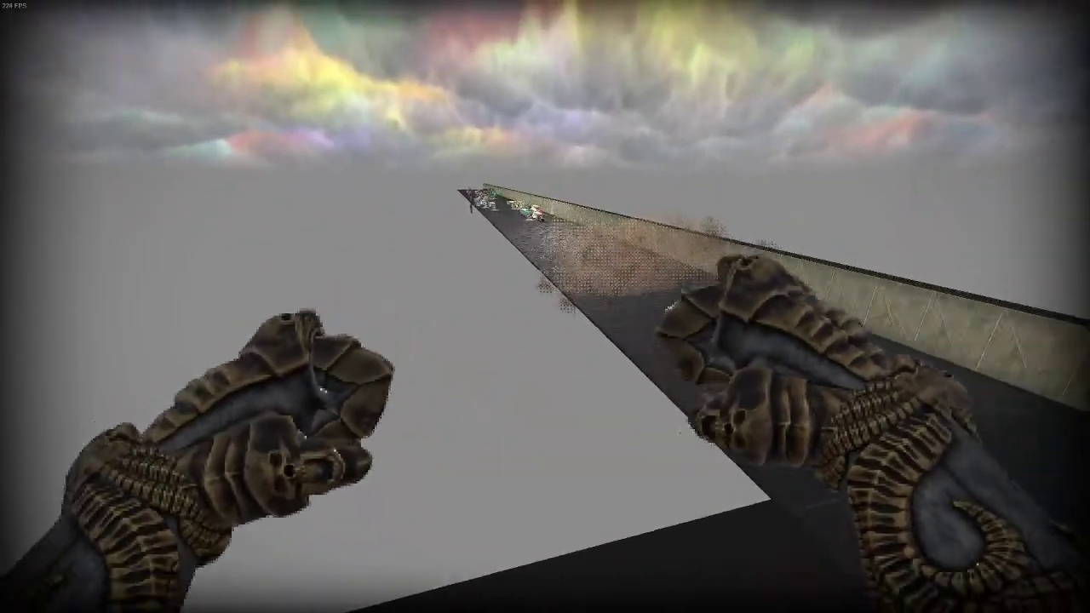
pyautogui.press('Escape')
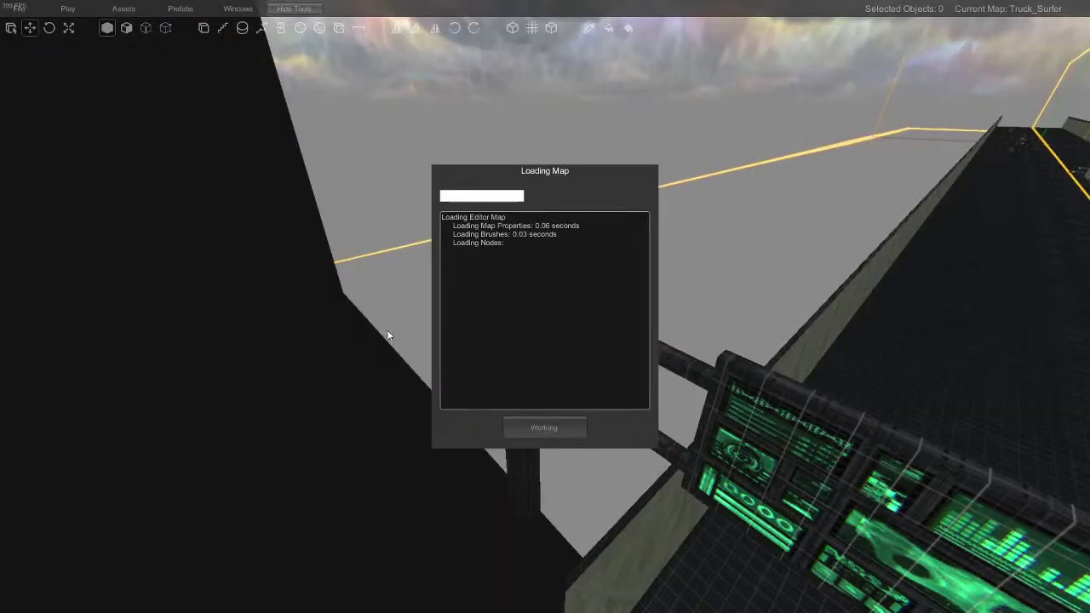
# Select the mover attached to the sign gantry and examine its motion properties
pyautogui.press('w')
pyautogui.moveTo(562, 351); pyautogui.dragTo(713, 314, button='right')
pyautogui.press('s')
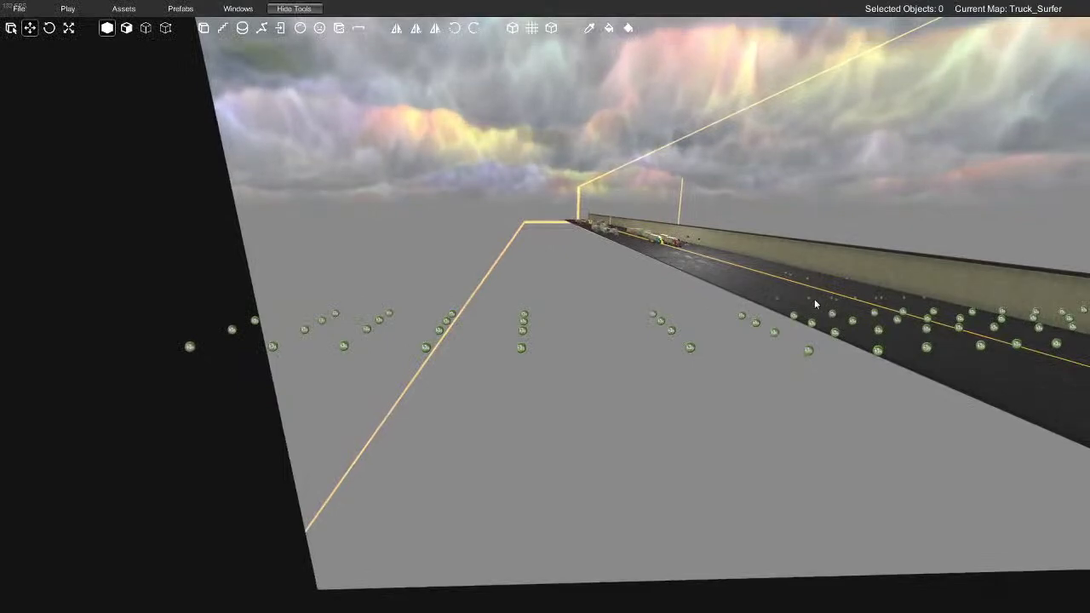
pyautogui.press('a')
pyautogui.moveTo(493, 377); pyautogui.dragTo(516, 379, button='right')
pyautogui.press('w')
pyautogui.click(504, 355)
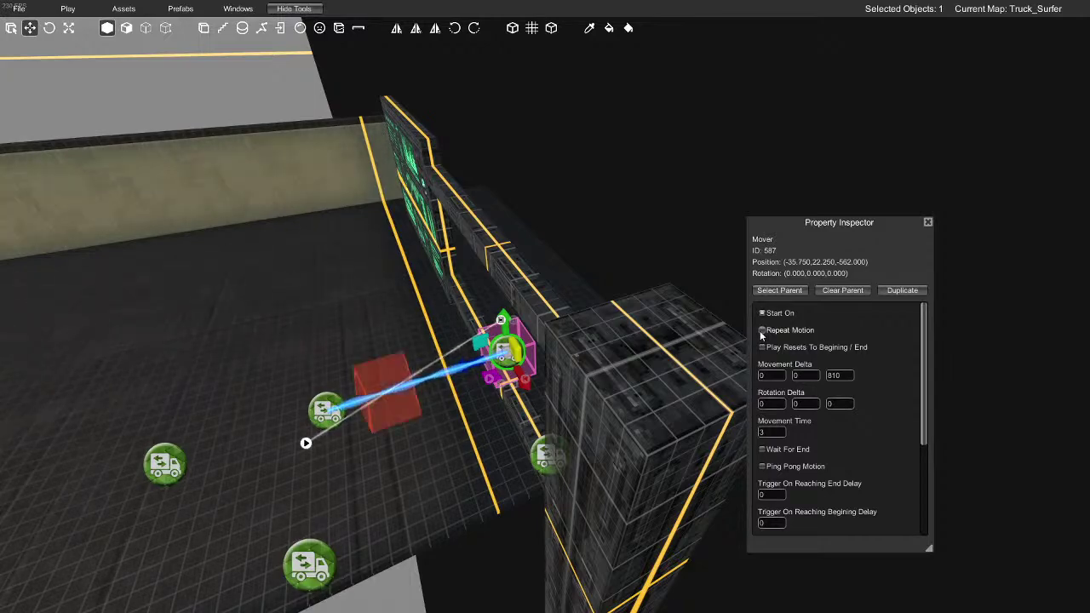
pyautogui.click(928, 222)
# Load the Truck_Surfer_vivi map from the Maps directory
pyautogui.moveTo(891, 262); pyautogui.dragTo(445, 335, button='right')
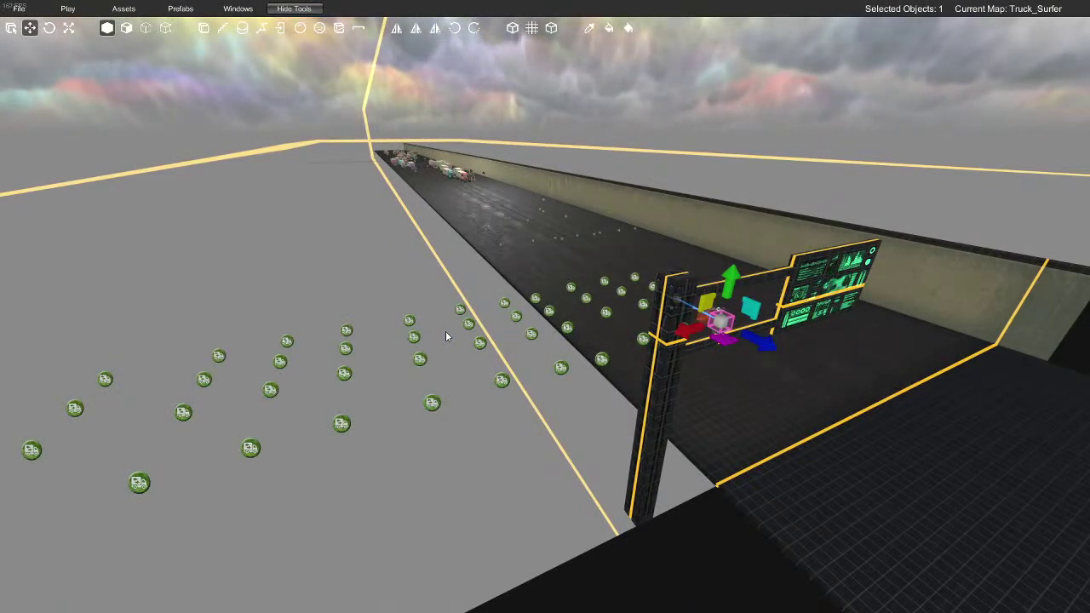
pyautogui.moveTo(494, 338); pyautogui.dragTo(282, 217, button='right')
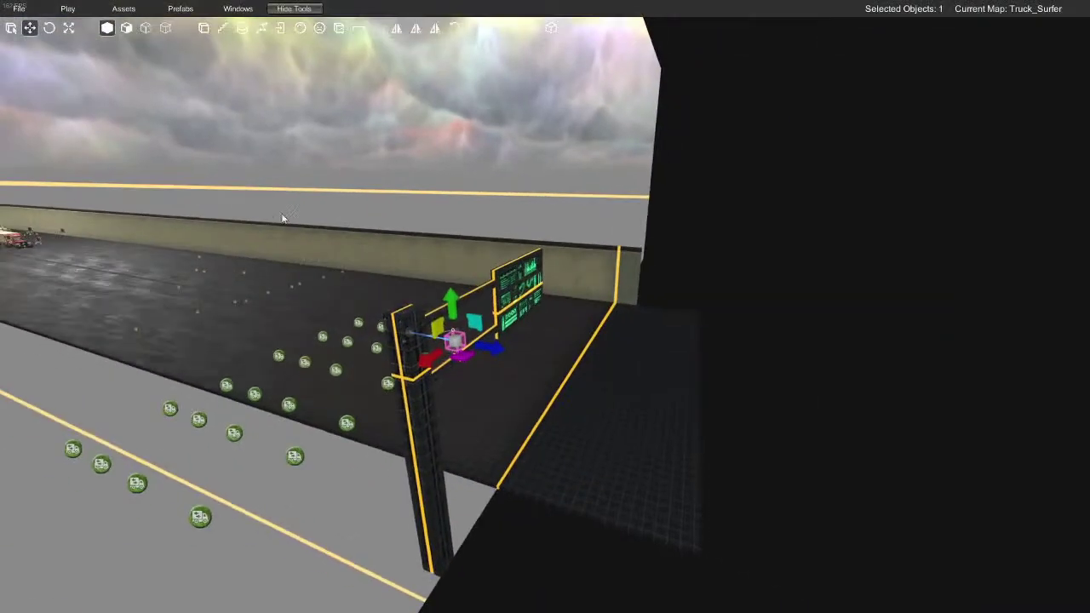
pyautogui.click(17, 7)
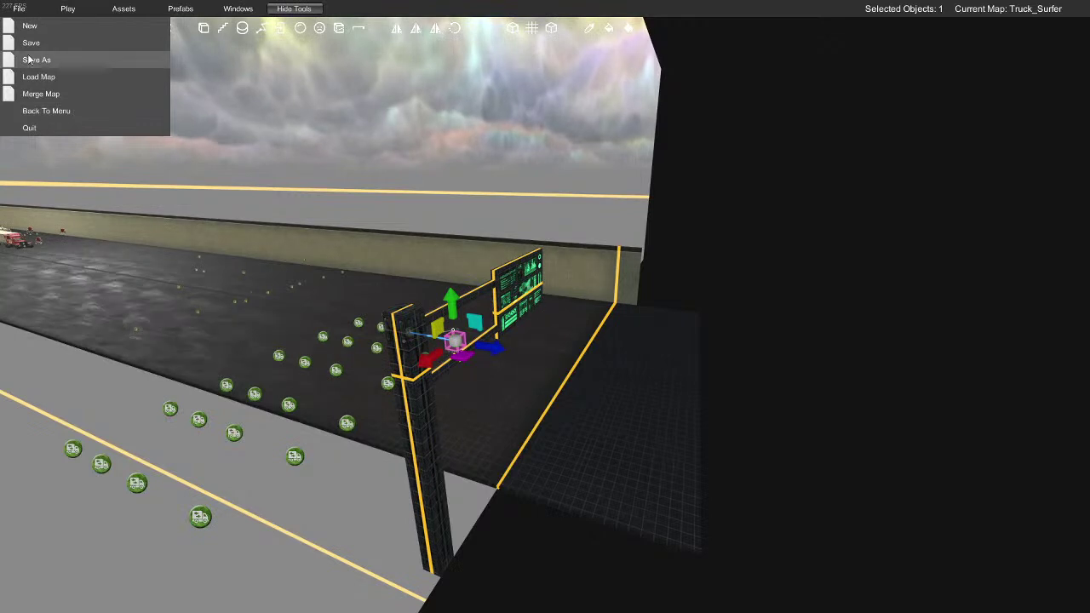
pyautogui.click(58, 77)
pyautogui.click(555, 333)
pyautogui.scroll(-6, 303, 182)
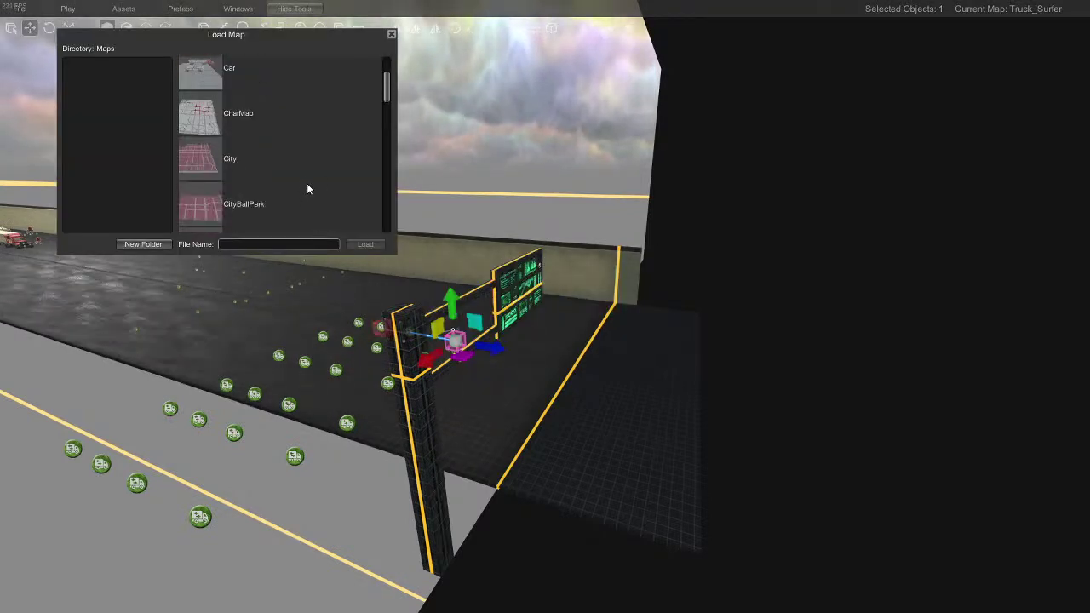
pyautogui.scroll(-10, 301, 181)
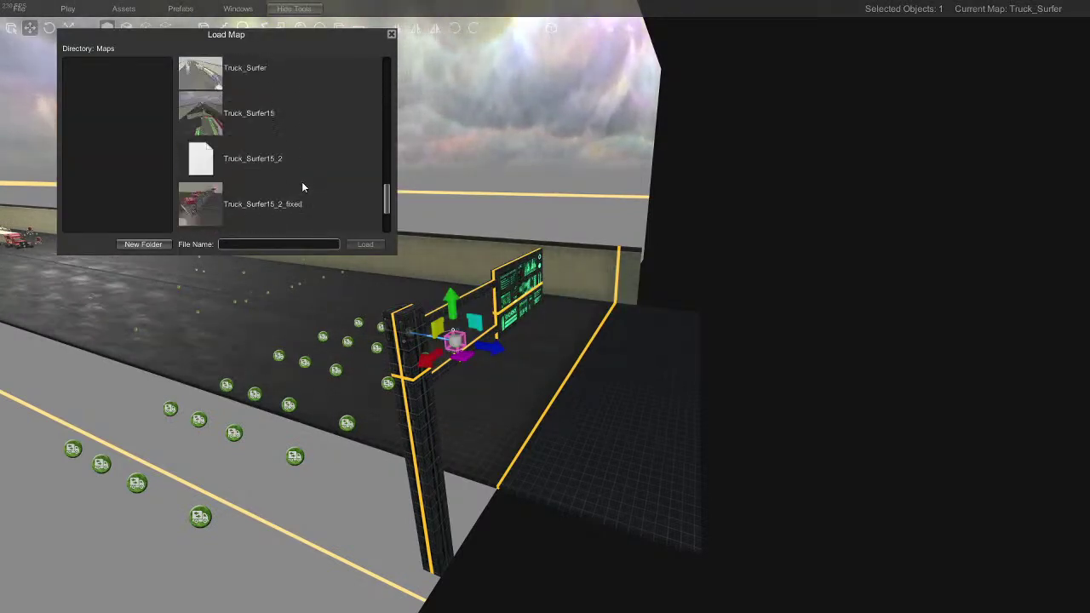
pyautogui.scroll(2, 281, 93)
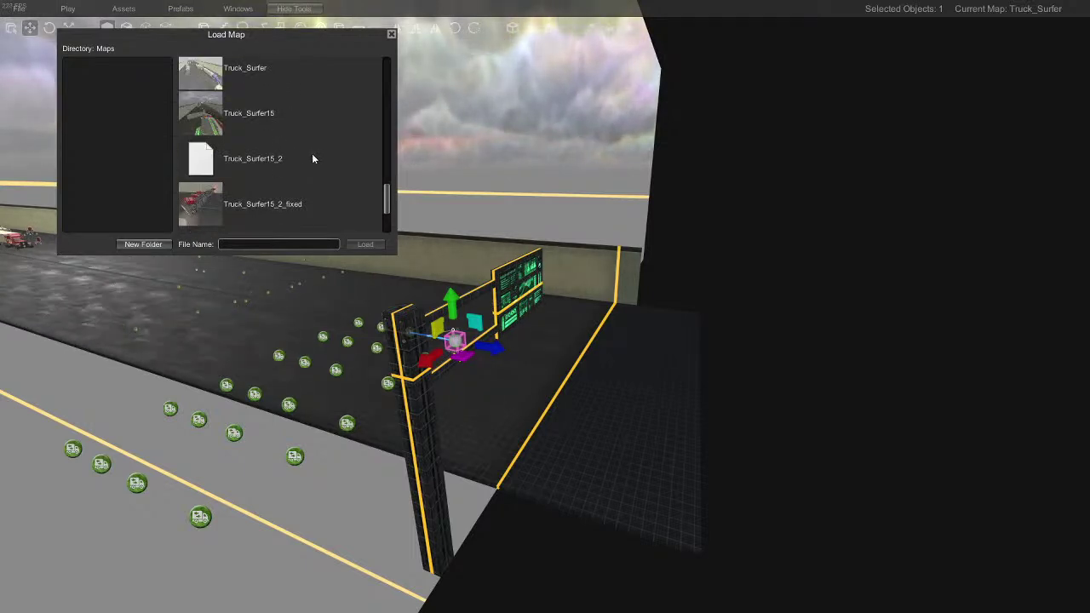
pyautogui.scroll(-1, 307, 155)
pyautogui.scroll(-2, 297, 155)
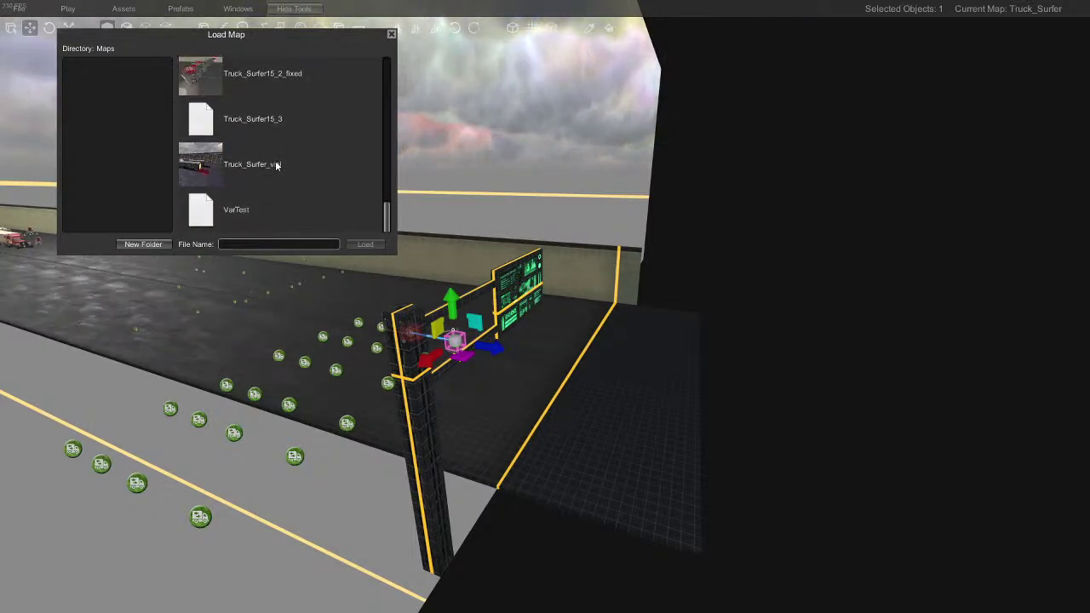
pyautogui.click(277, 166)
pyautogui.click(364, 243)
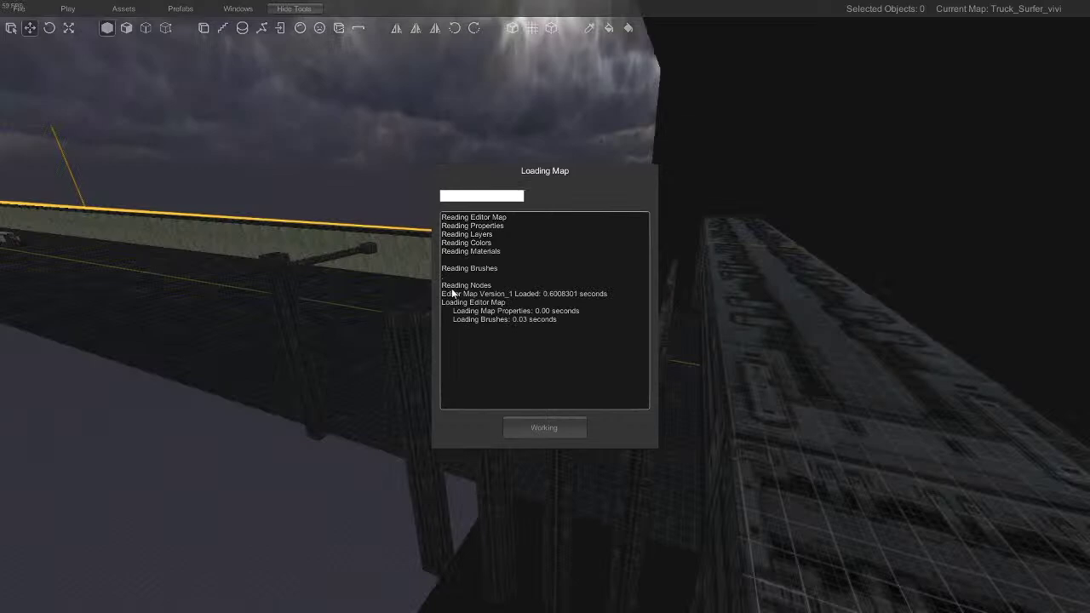
# Select the mover on the front sign post and examine its node links and motion properties
pyautogui.moveTo(591, 426); pyautogui.dragTo(535, 513, button='right')
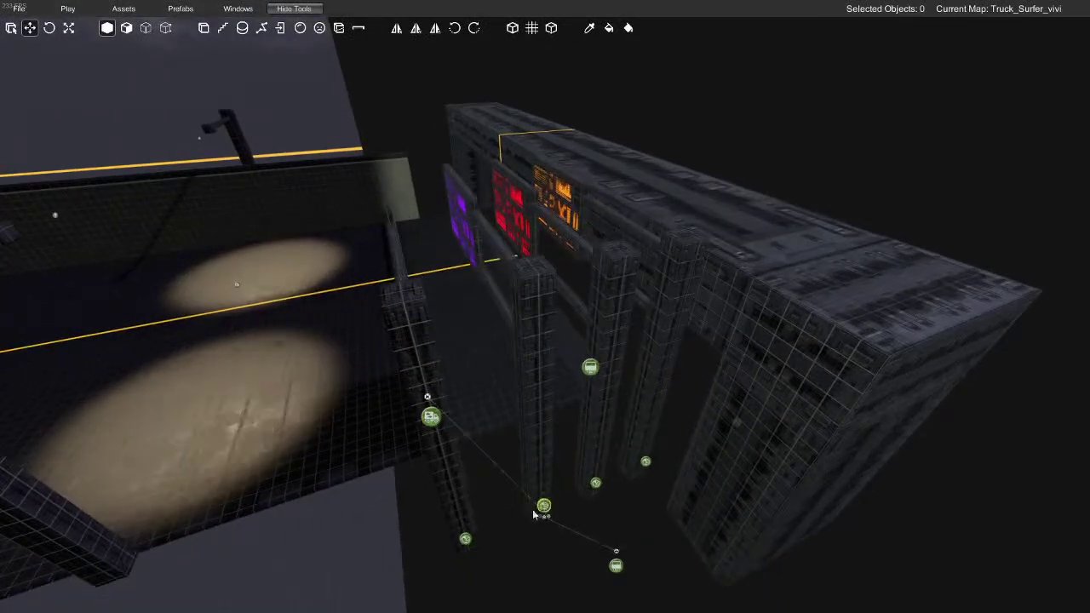
pyautogui.click(432, 419)
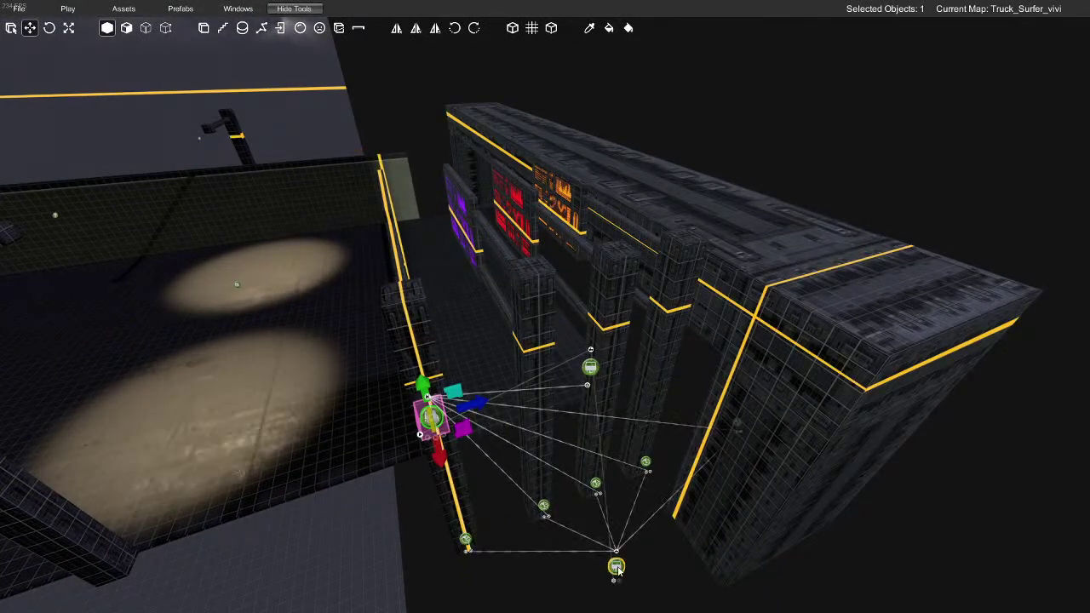
pyautogui.moveTo(617, 568); pyautogui.dragTo(496, 368, button='right')
pyautogui.moveTo(576, 351); pyautogui.dragTo(577, 345, button='right')
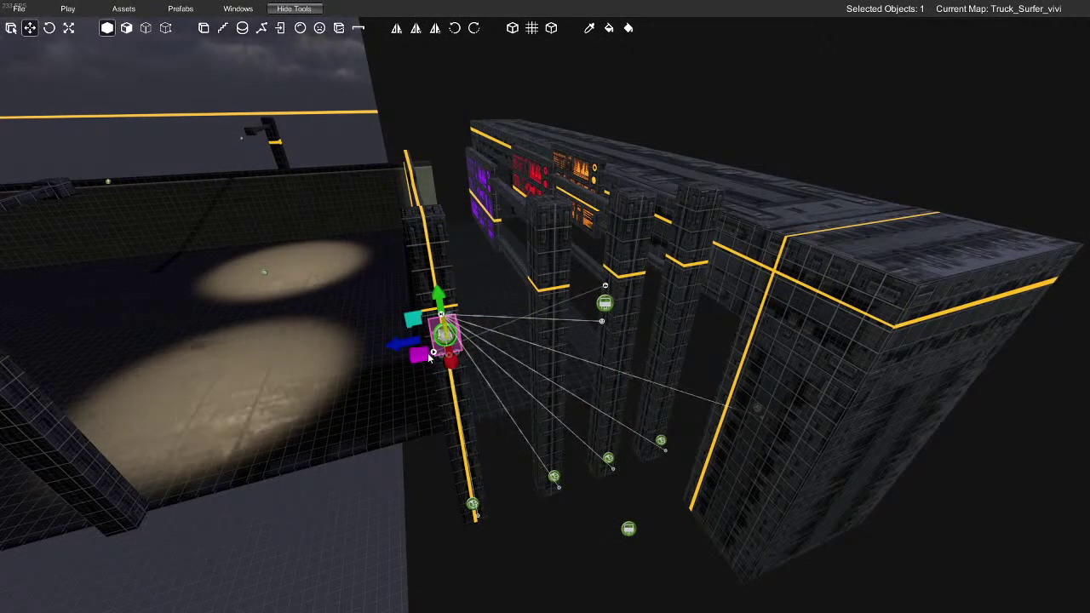
pyautogui.moveTo(513, 354); pyautogui.dragTo(479, 350, button='right')
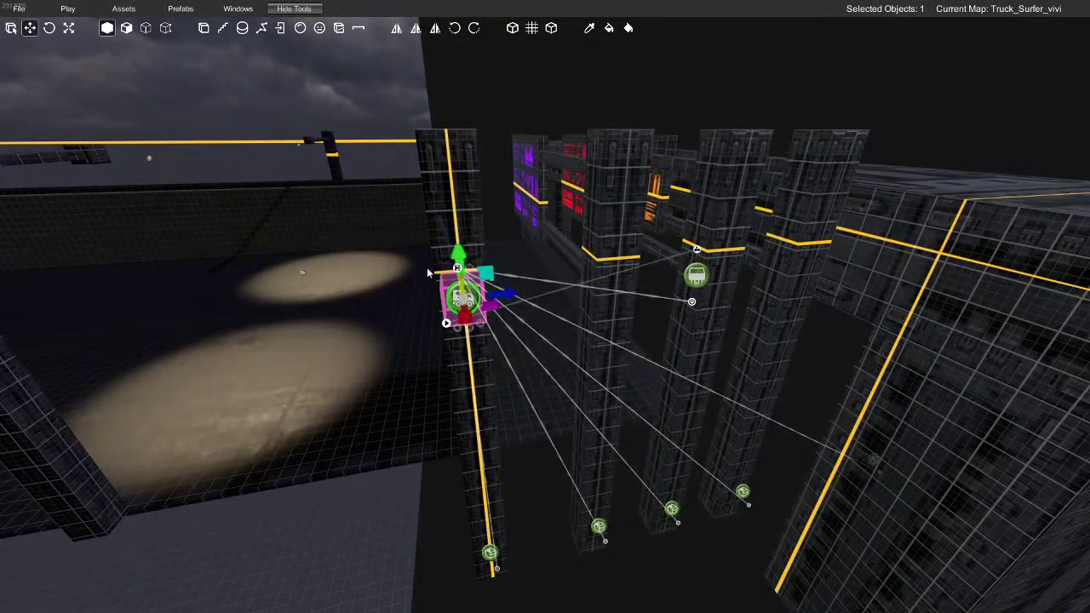
pyautogui.doubleClick(481, 293)
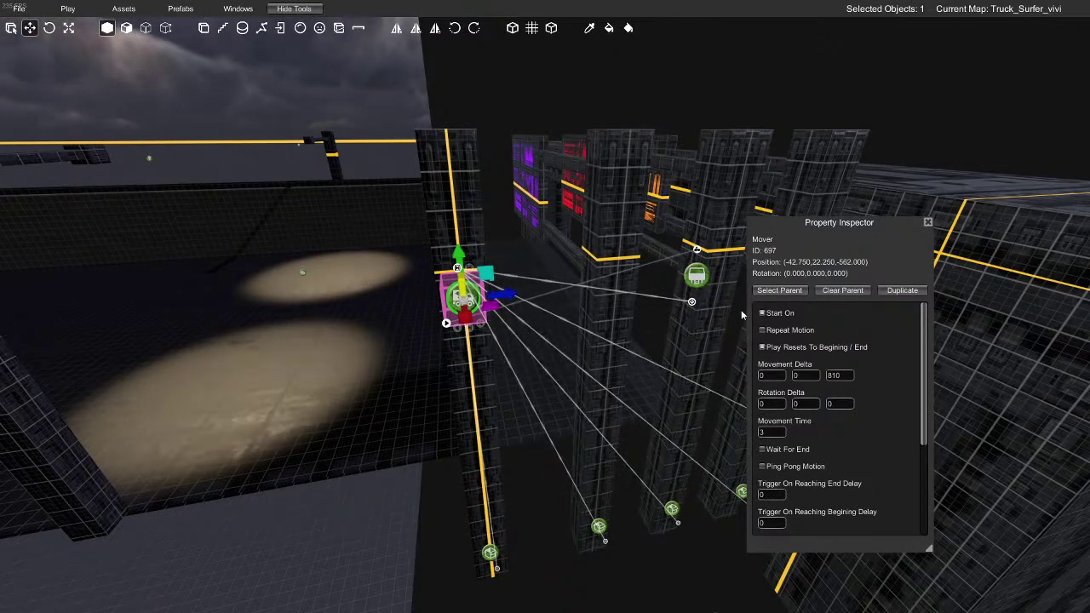
pyautogui.click(927, 222)
# Open the properties of the mover above the lit patch of road and check its Repeat Motion setting
pyautogui.moveTo(927, 222); pyautogui.dragTo(579, 281, button='right')
pyautogui.press('f')
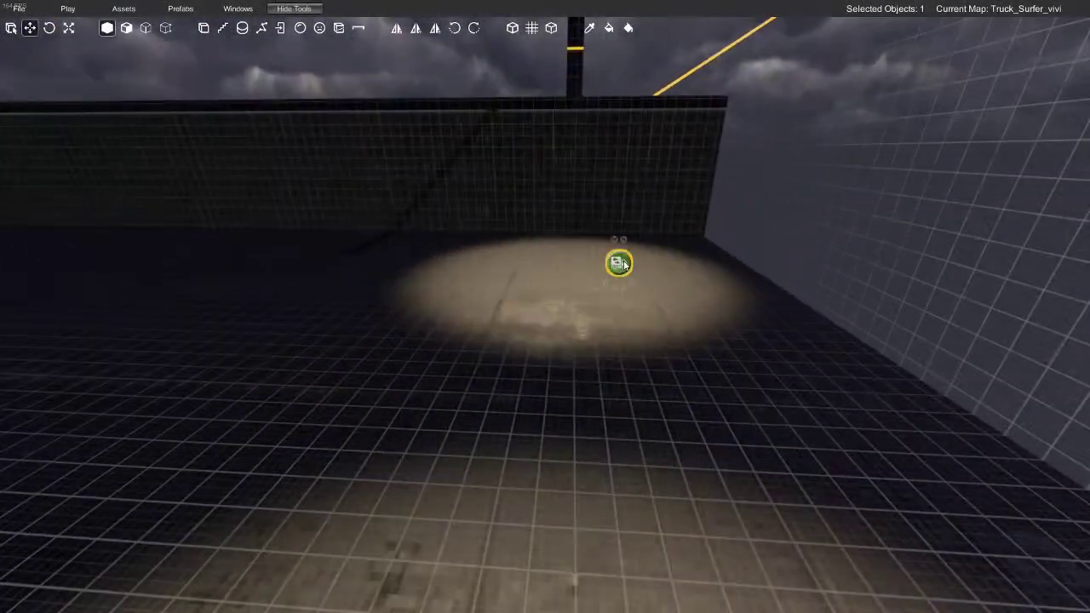
pyautogui.click(630, 256)
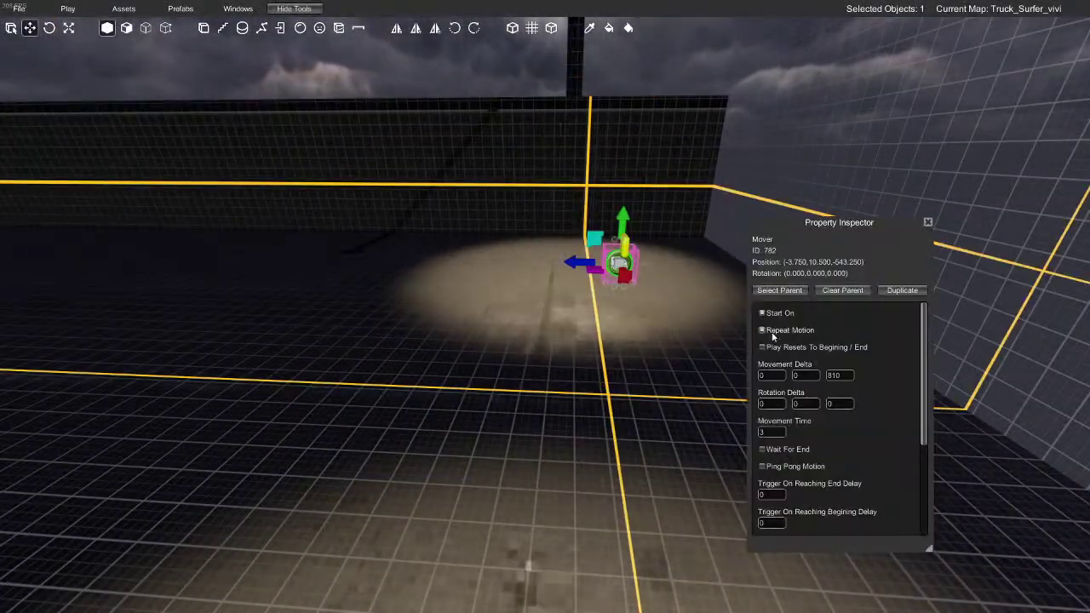
# Close the mover's properties and select the road and wall sections at the far end of the truck road, five objects in all
pyautogui.click(927, 223)
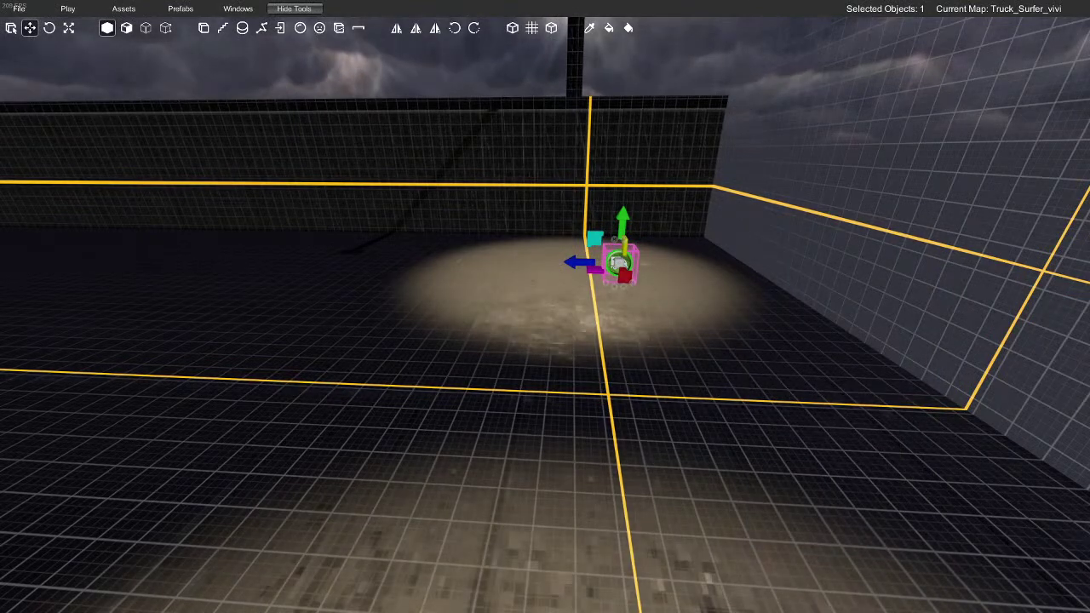
pyautogui.press('s')
pyautogui.moveTo(373, 414); pyautogui.dragTo(405, 414, button='right')
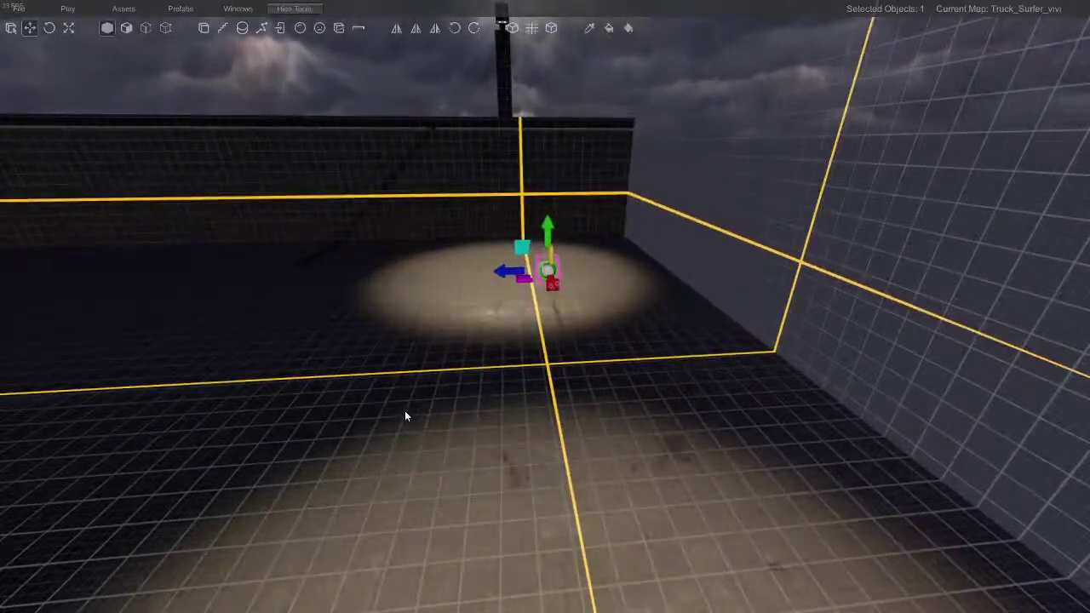
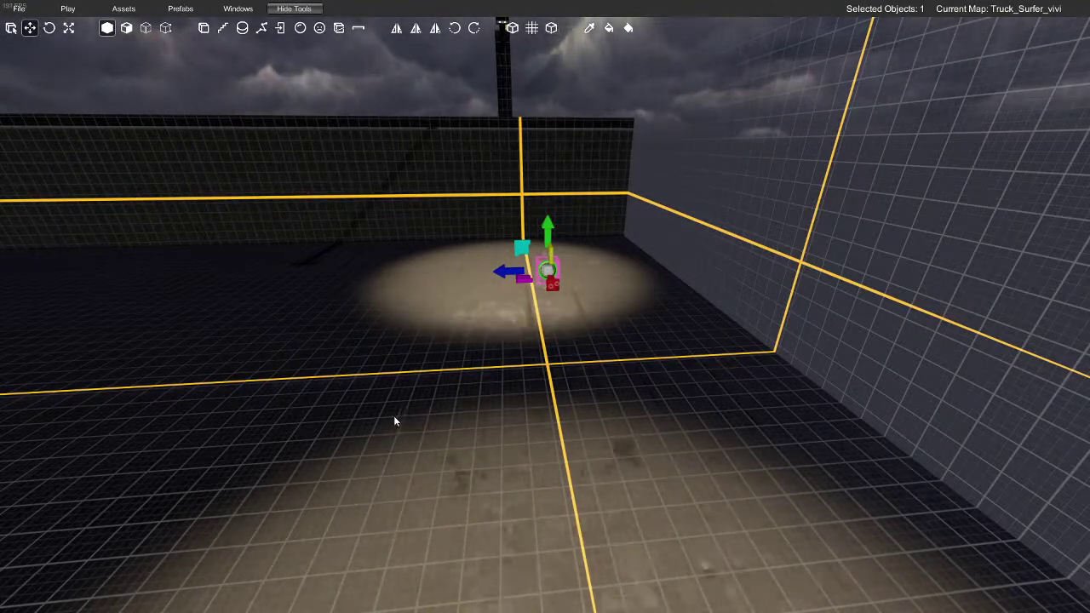
pyautogui.press('s')
pyautogui.moveTo(371, 441); pyautogui.dragTo(469, 423, button='right')
pyautogui.press('w')
pyautogui.click(469, 423)
pyautogui.keyDown('shift'); pyautogui.click(471, 292); pyautogui.keyUp('shift')
pyautogui.keyDown('shift'); pyautogui.click(535, 304); pyautogui.keyUp('shift')
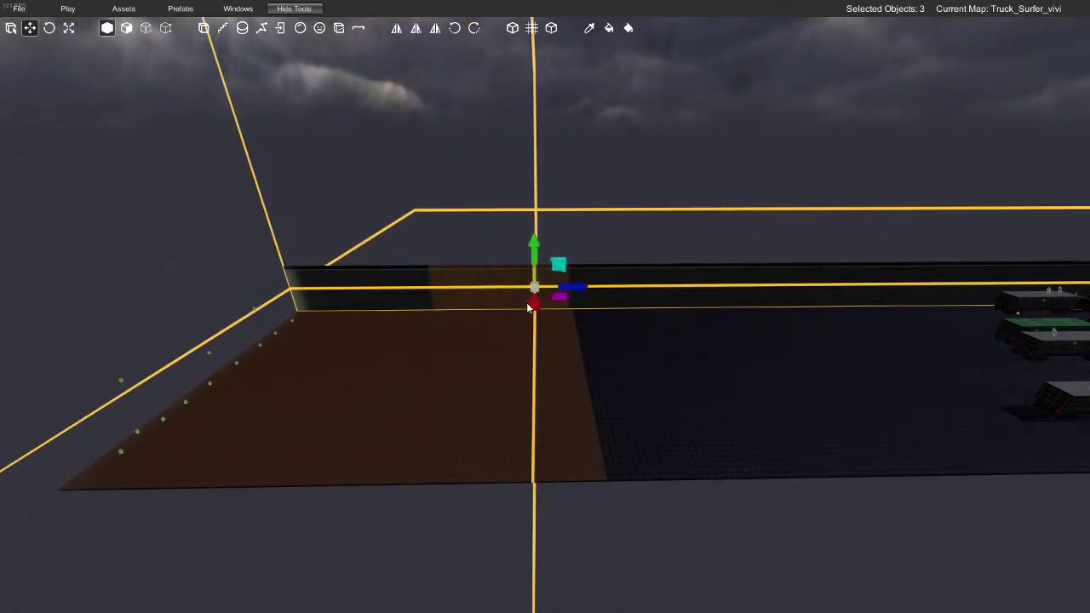
pyautogui.keyDown('shift'); pyautogui.click(383, 293); pyautogui.keyUp('shift')
pyautogui.keyDown('shift'); pyautogui.click(337, 294); pyautogui.keyUp('shift')
# Add four sections along the opposite wall to the selection and examine where they meet the rest of the wall
pyautogui.moveTo(561, 358); pyautogui.dragTo(538, 367, button='right')
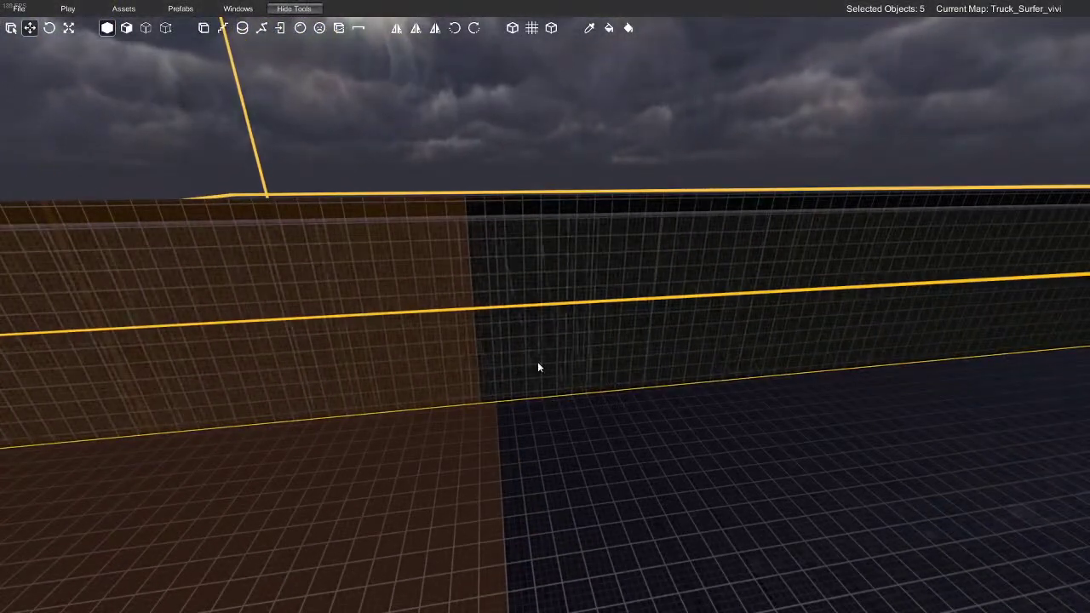
pyautogui.moveTo(637, 378); pyautogui.dragTo(421, 309, button='right')
pyautogui.keyDown('ctrl'); pyautogui.click(421, 308); pyautogui.keyUp('ctrl')
pyautogui.keyDown('ctrl'); pyautogui.click(601, 292); pyautogui.keyUp('ctrl')
pyautogui.keyDown('ctrl'); pyautogui.click(787, 269); pyautogui.keyUp('ctrl')
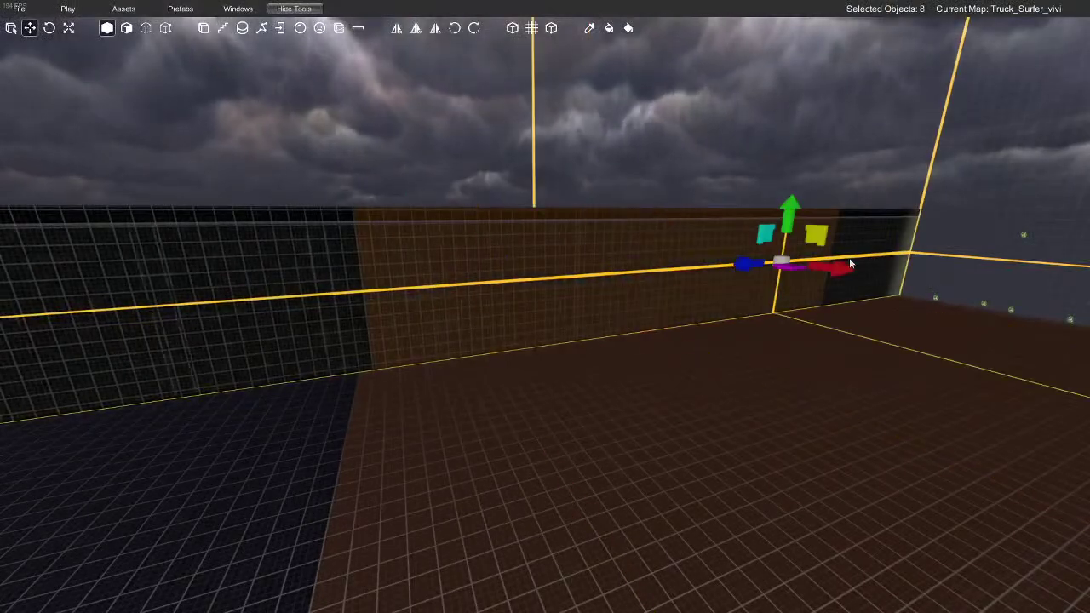
pyautogui.keyDown('ctrl'); pyautogui.click(860, 268); pyautogui.keyUp('ctrl')
pyautogui.moveTo(878, 273); pyautogui.dragTo(574, 321, button='right')
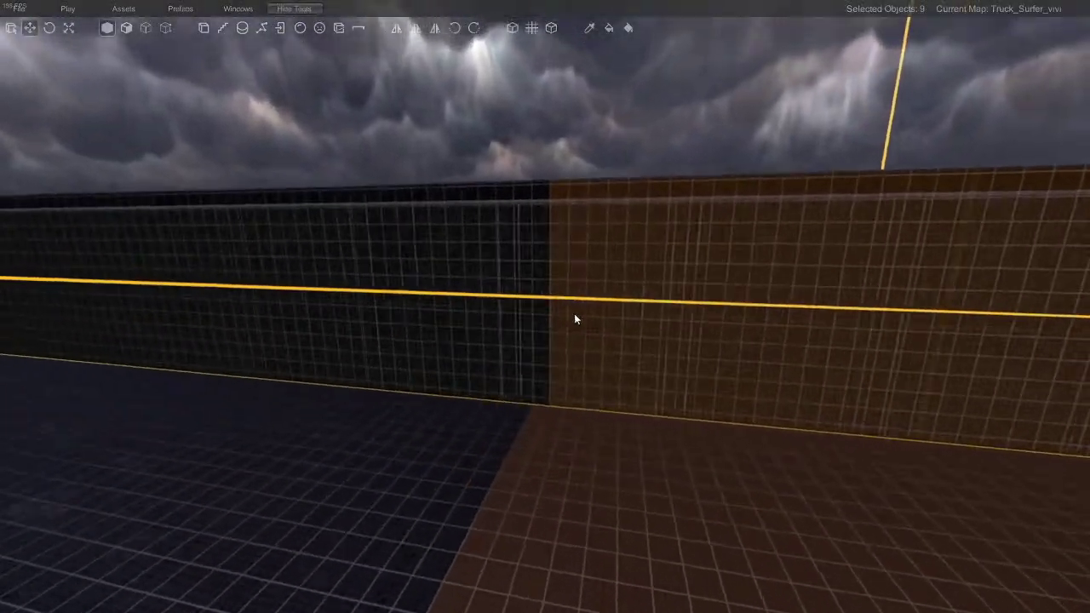
pyautogui.scroll(2, 574, 320)
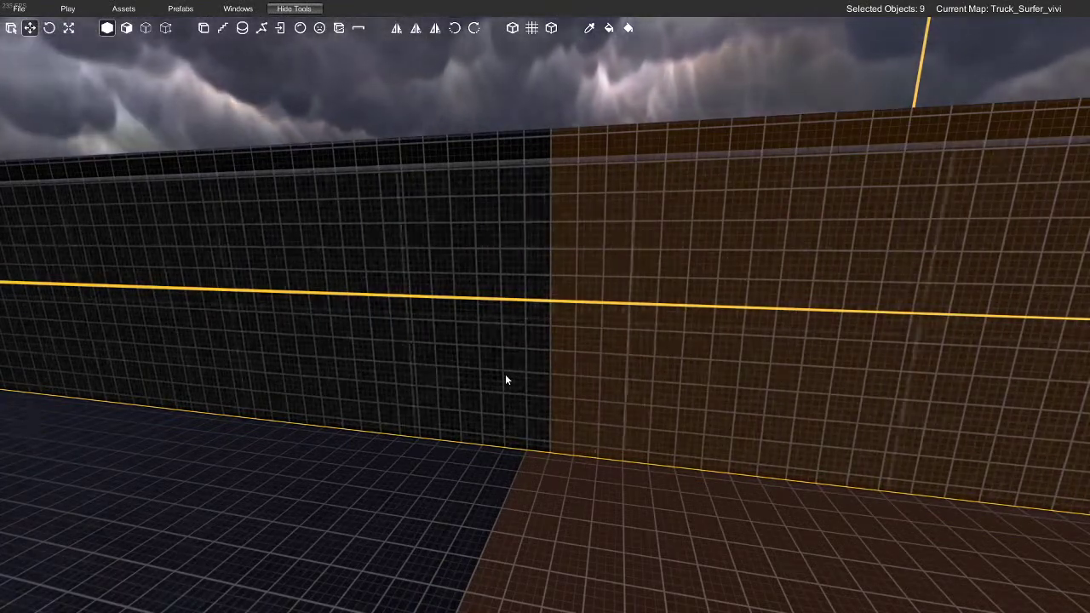
# Examine the selected end sections against the full length of the road and its truck convoy, through to the lamp-lit end
pyautogui.moveTo(503, 375); pyautogui.dragTo(539, 443, button='right')
pyautogui.press('s')
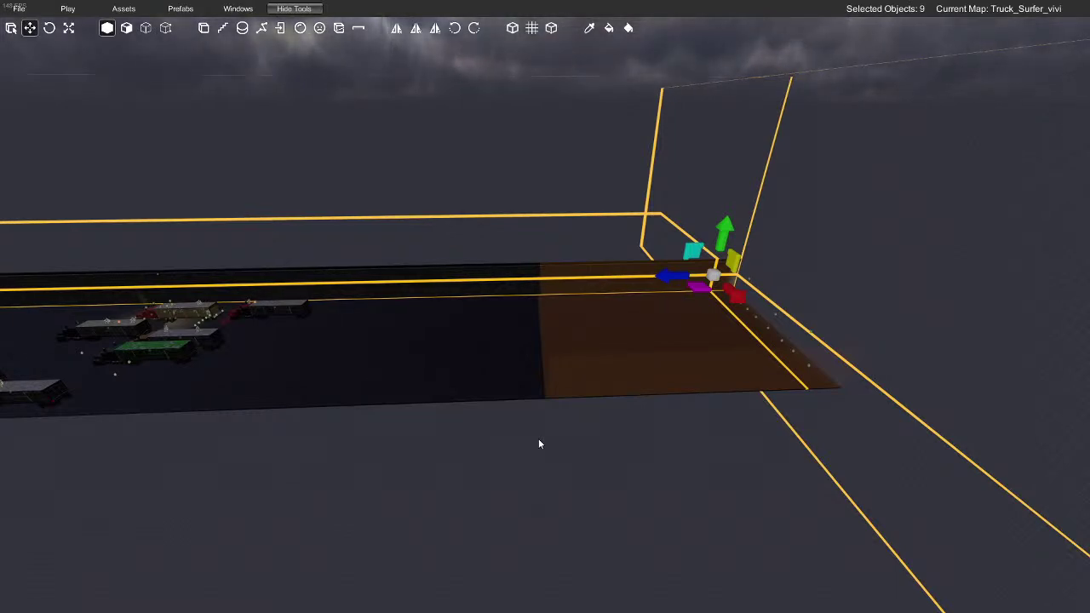
pyautogui.press('s')
pyautogui.moveTo(527, 437); pyautogui.dragTo(461, 439, button='right')
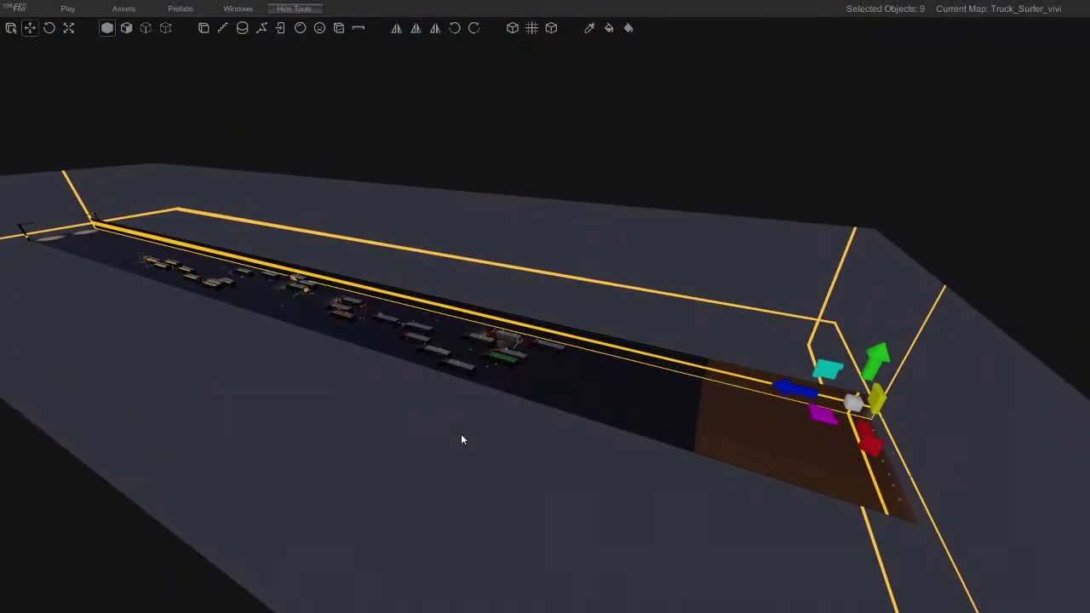
pyautogui.scroll(3, 517, 429)
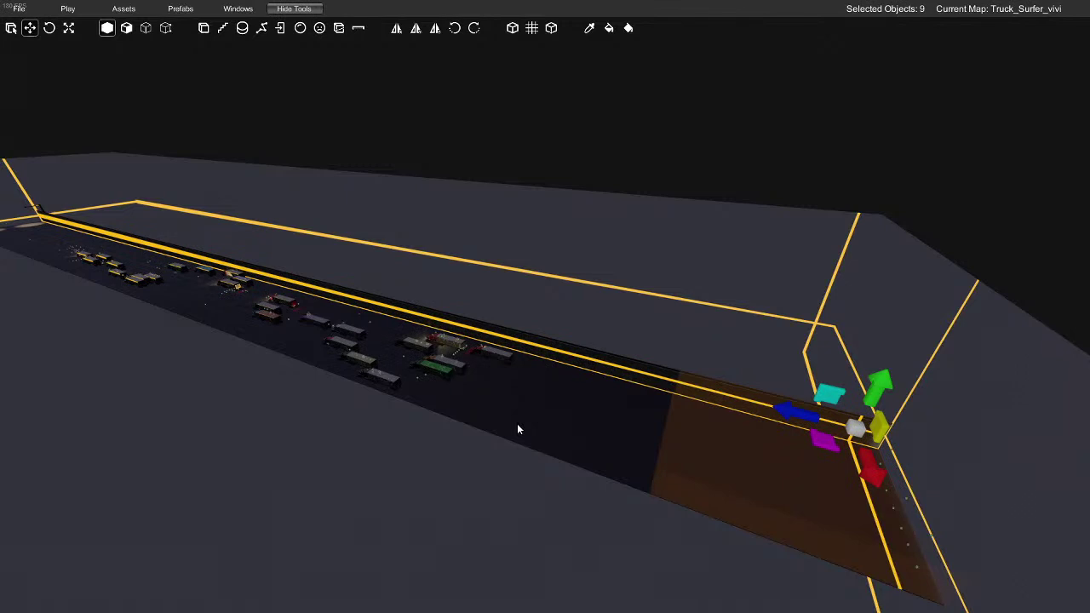
pyautogui.press('w')
pyautogui.moveTo(517, 423); pyautogui.dragTo(378, 417, button='right')
pyautogui.press('w')
pyautogui.press('d')
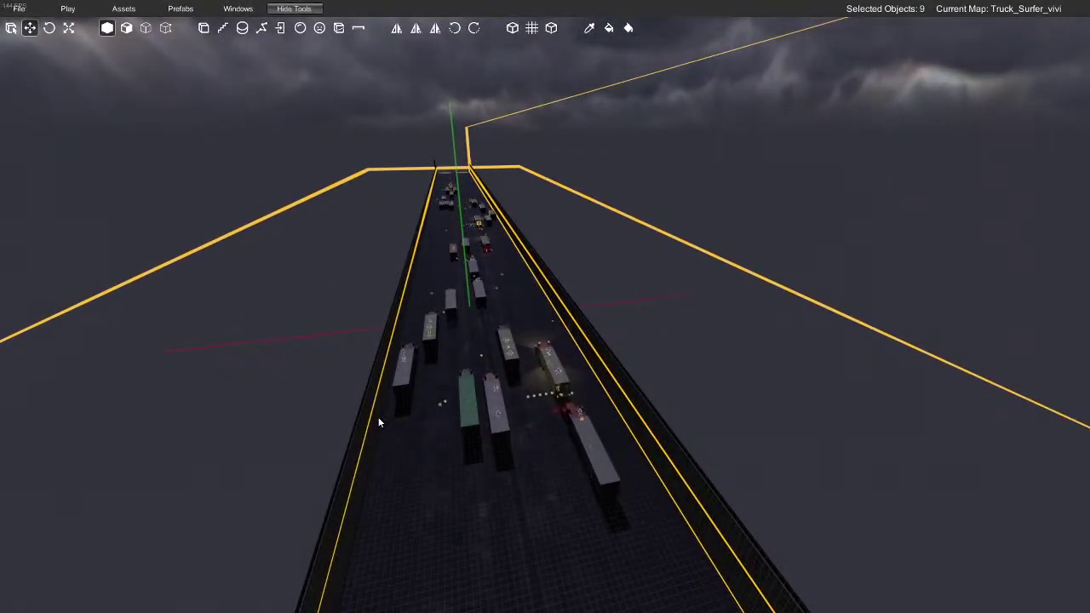
pyautogui.press('w')
pyautogui.moveTo(378, 417); pyautogui.dragTo(412, 366, button='right')
pyautogui.press('w')
pyautogui.press('a')
pyautogui.press('w')
pyautogui.moveTo(594, 379); pyautogui.dragTo(457, 387, button='right')
pyautogui.press('w')
pyautogui.press('w')
pyautogui.press('w')
pyautogui.press('d')
# Select the road and wall pieces at the lamp-lit end individually to examine how the scenery is divided into sections
pyautogui.click(455, 387)
pyautogui.click(403, 313)
pyautogui.click(505, 442)
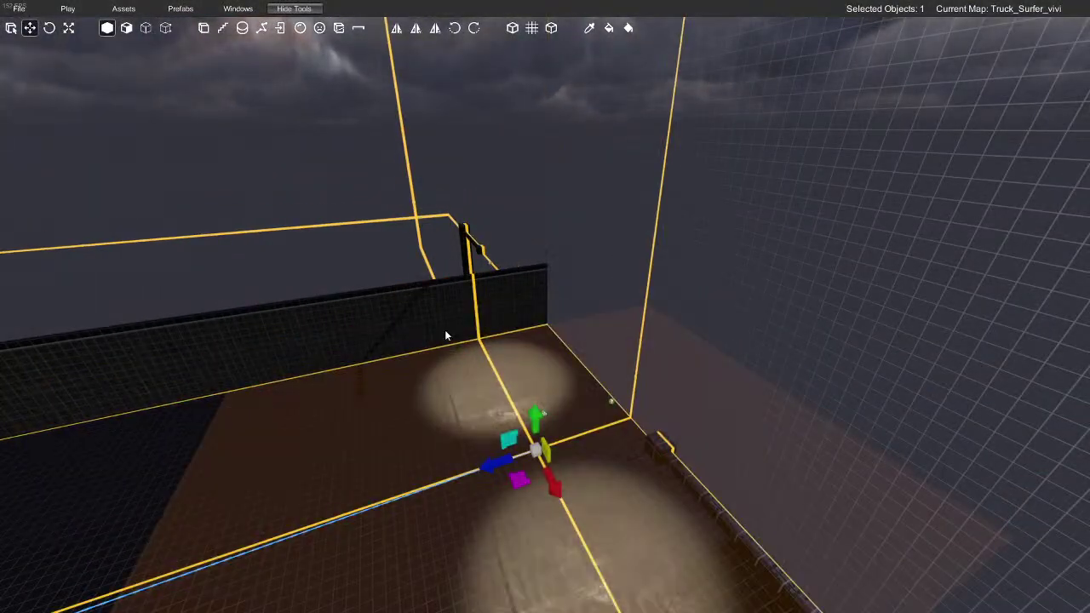
pyautogui.click(357, 340)
pyautogui.click(466, 330)
pyautogui.click(531, 283)
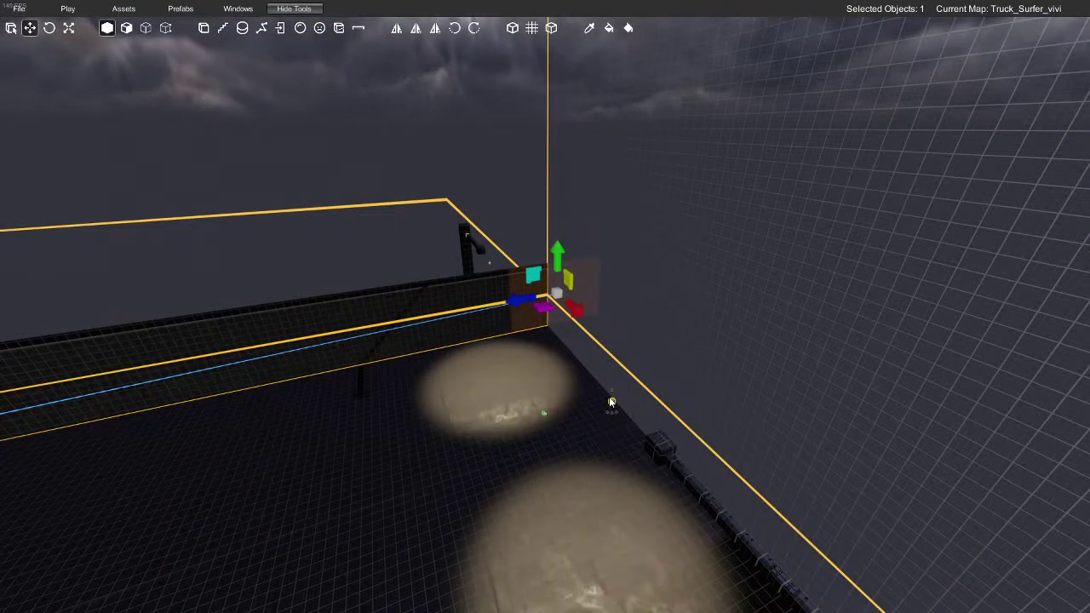
pyautogui.click(419, 333)
pyautogui.click(344, 336)
# Toggle the editor overlays off and on to examine the road, walls and lamp posts as they appear in the game
pyautogui.moveTo(465, 407); pyautogui.dragTo(488, 446, button='right')
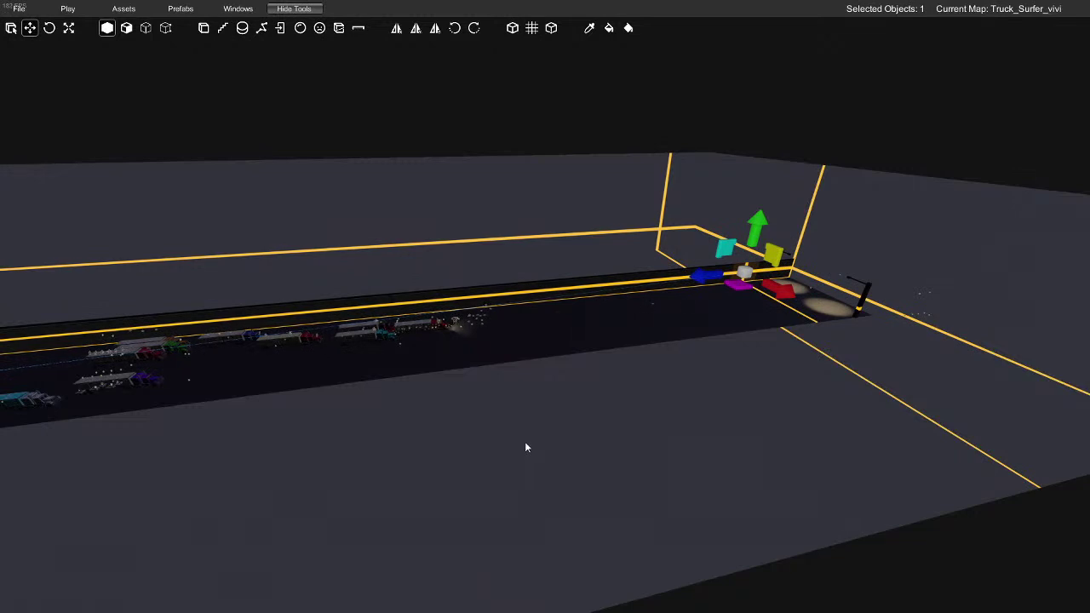
pyautogui.keyDown('alt'); pyautogui.moveTo(525, 444); pyautogui.dragTo(460, 443); pyautogui.keyUp('alt')
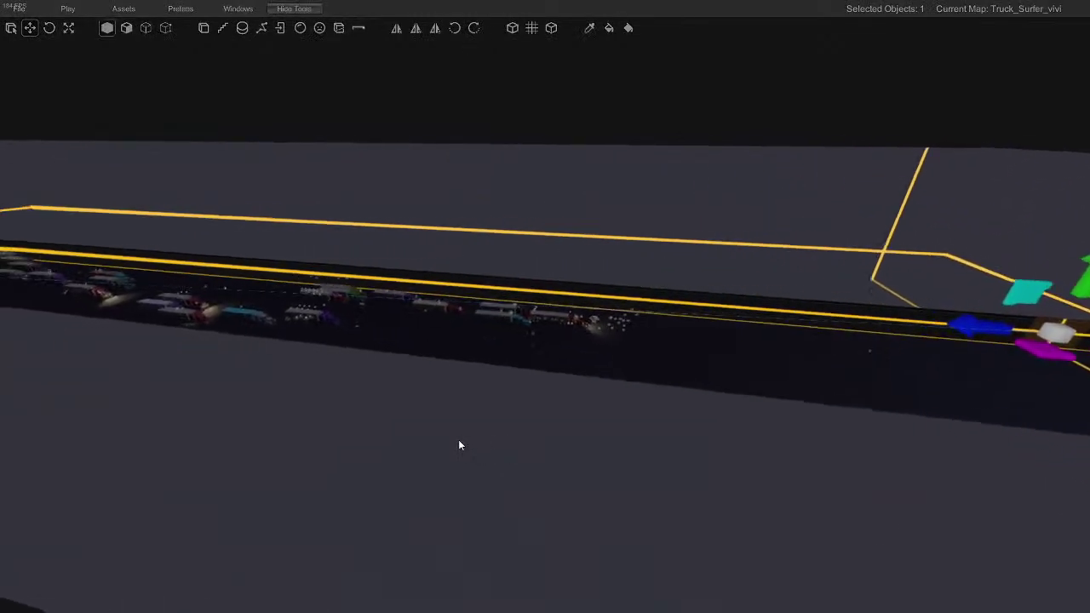
pyautogui.scroll(3, 460, 443)
pyautogui.press('w')
pyautogui.moveTo(563, 412); pyautogui.dragTo(768, 452, button='right')
pyautogui.press('g')
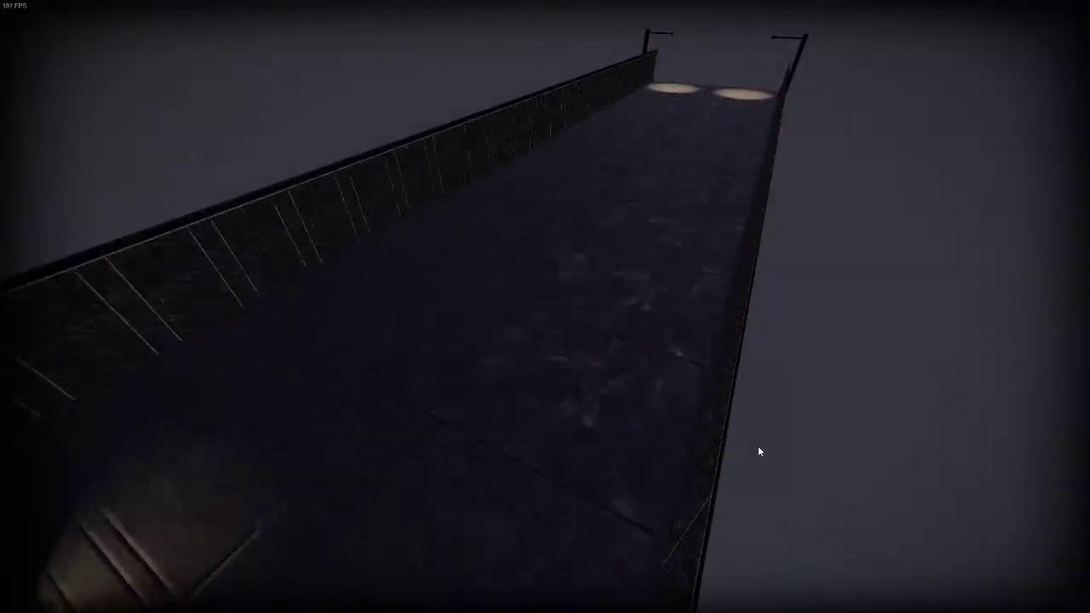
pyautogui.press('g')
pyautogui.press('w')
pyautogui.moveTo(538, 389); pyautogui.dragTo(586, 391, button='right')
pyautogui.press('w')
pyautogui.press('g')
pyautogui.press('g')
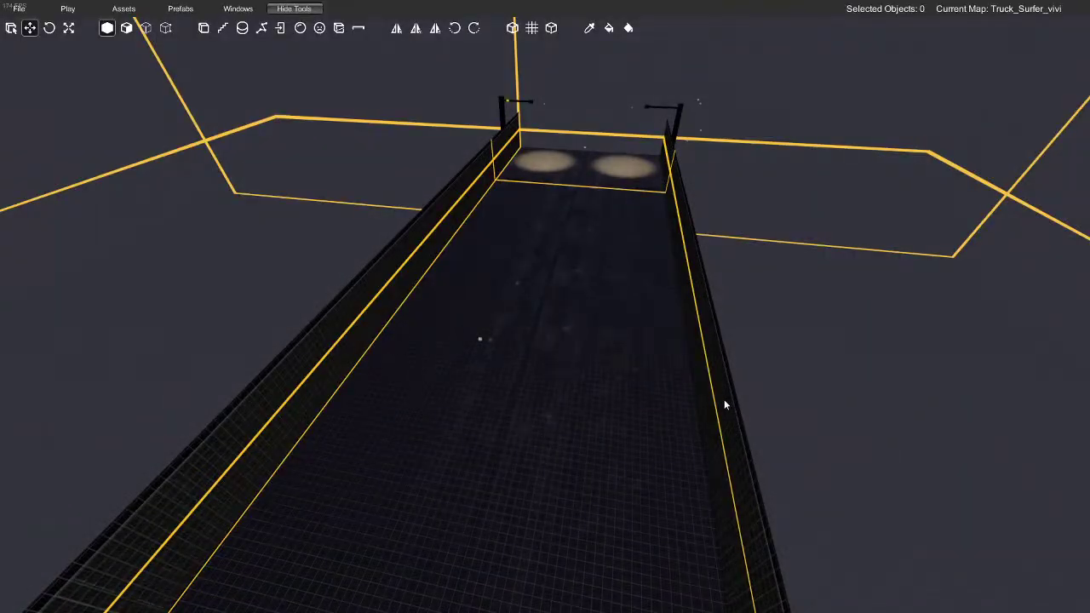
pyautogui.moveTo(761, 397); pyautogui.dragTo(654, 372, button='right')
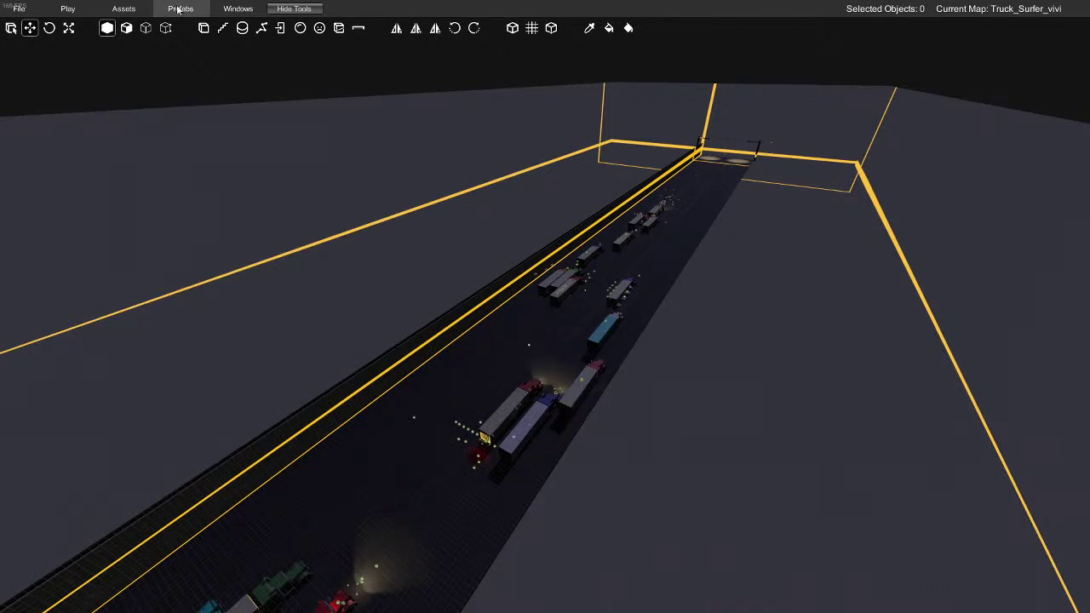
# Save a copy of the map under the name TruckSurfer2 in the Maps directory
pyautogui.click(32, 11)
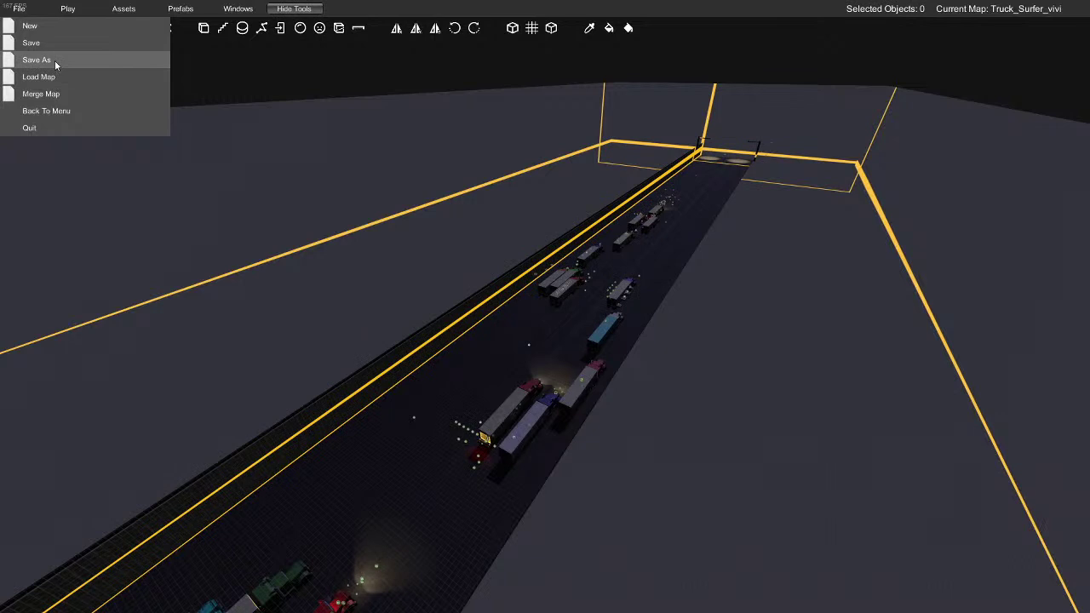
pyautogui.click(54, 61)
pyautogui.write('TruckSurfer2')
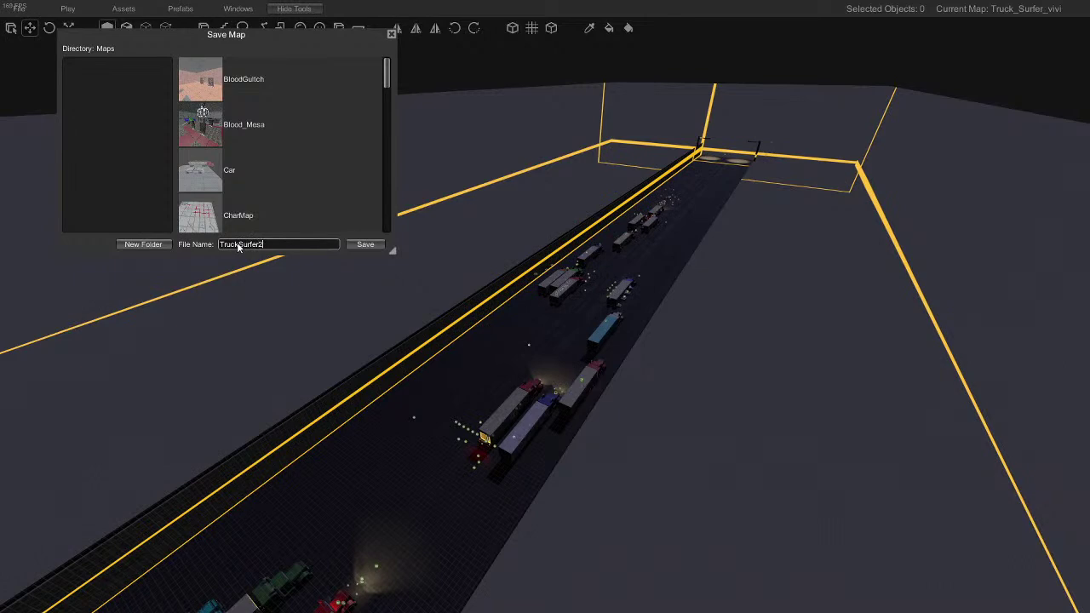
pyautogui.click(365, 244)
pyautogui.moveTo(497, 500); pyautogui.dragTo(695, 368, button='right')
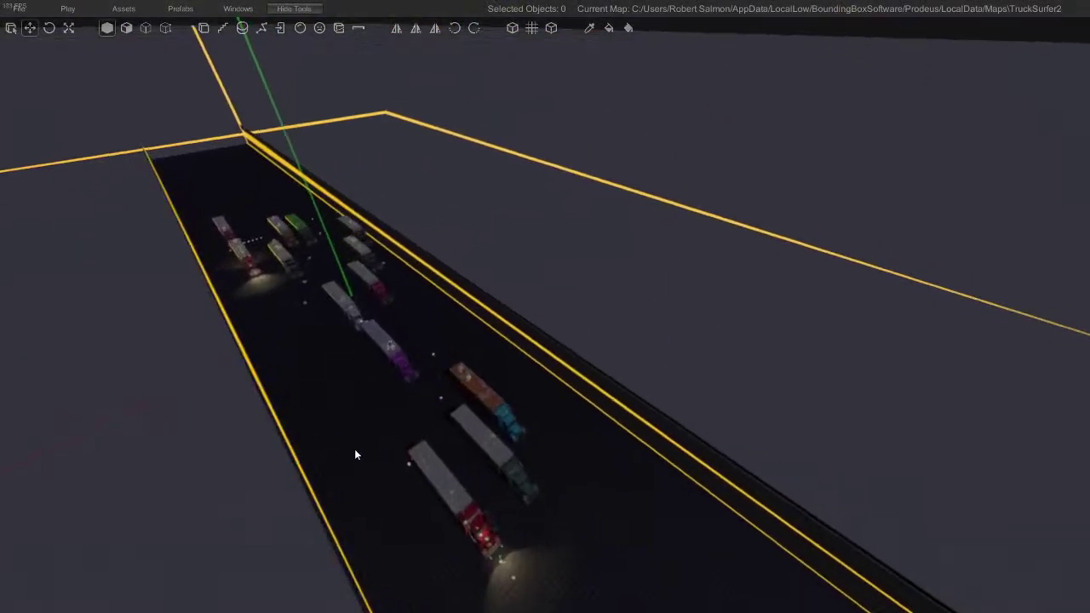
pyautogui.moveTo(354, 449); pyautogui.dragTo(324, 380, button='right')
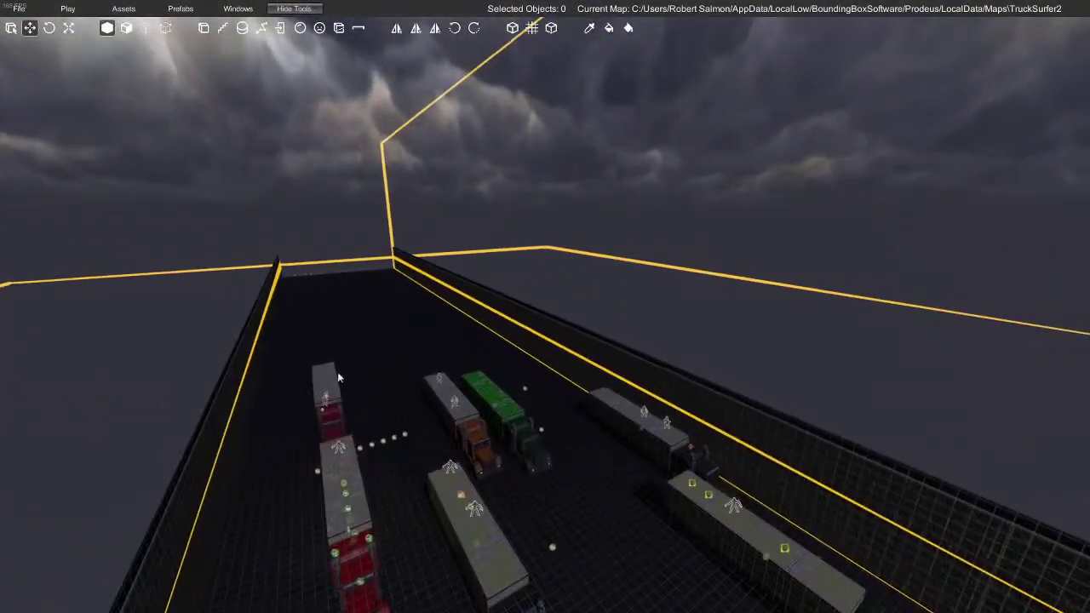
pyautogui.click(180, 8)
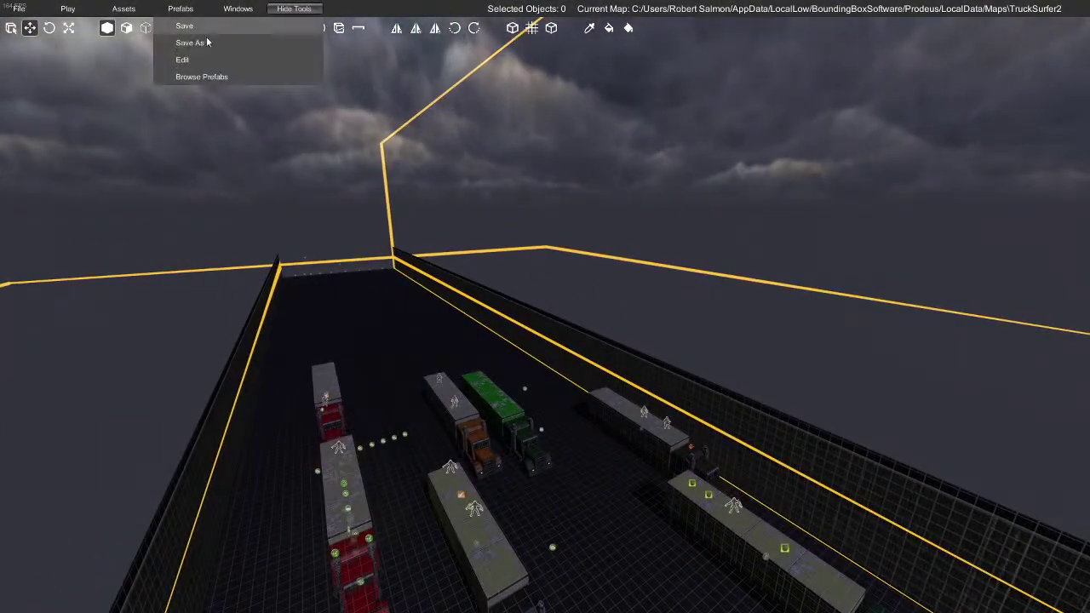
pyautogui.click(237, 9)
pyautogui.click(281, 112)
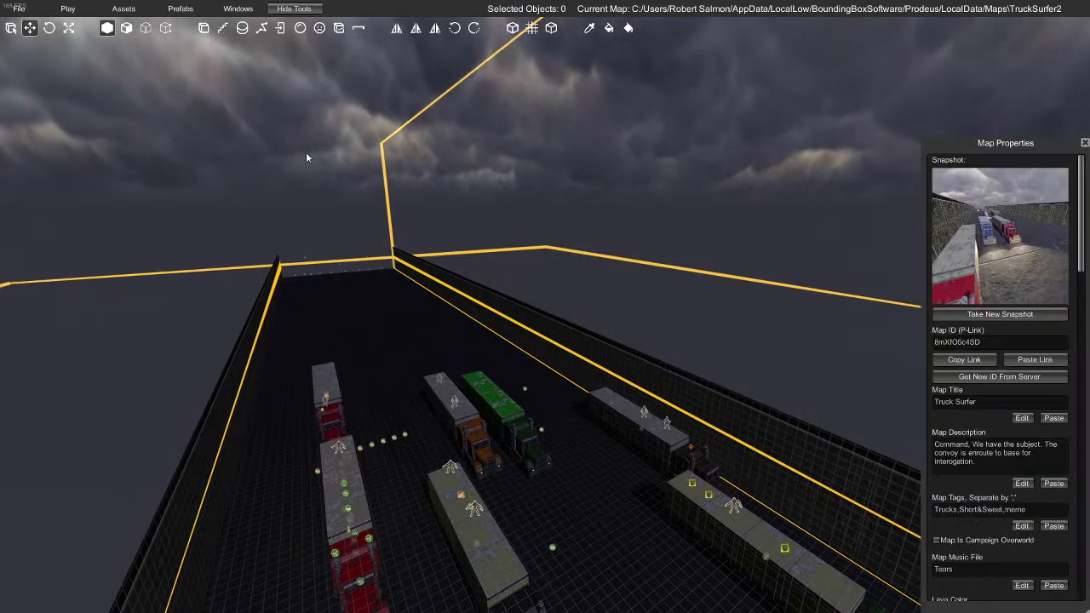
pyautogui.click(1084, 143)
# Open the Map Entities list, show the Trigger entities and select all of them to look through the list
pyautogui.click(239, 9)
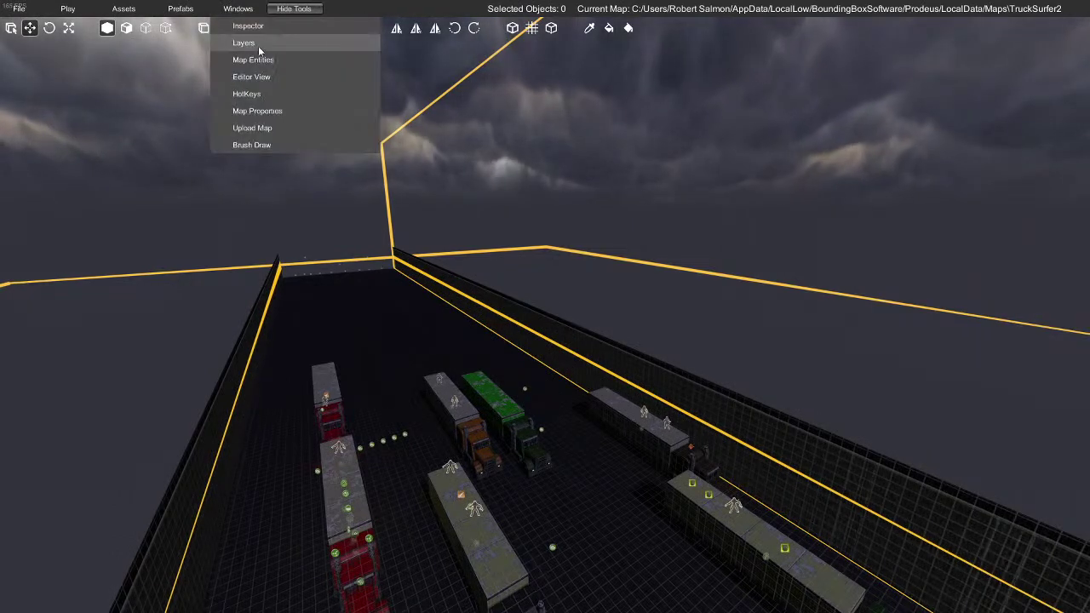
pyautogui.click(253, 59)
pyautogui.moveTo(955, 199); pyautogui.dragTo(577, 190)
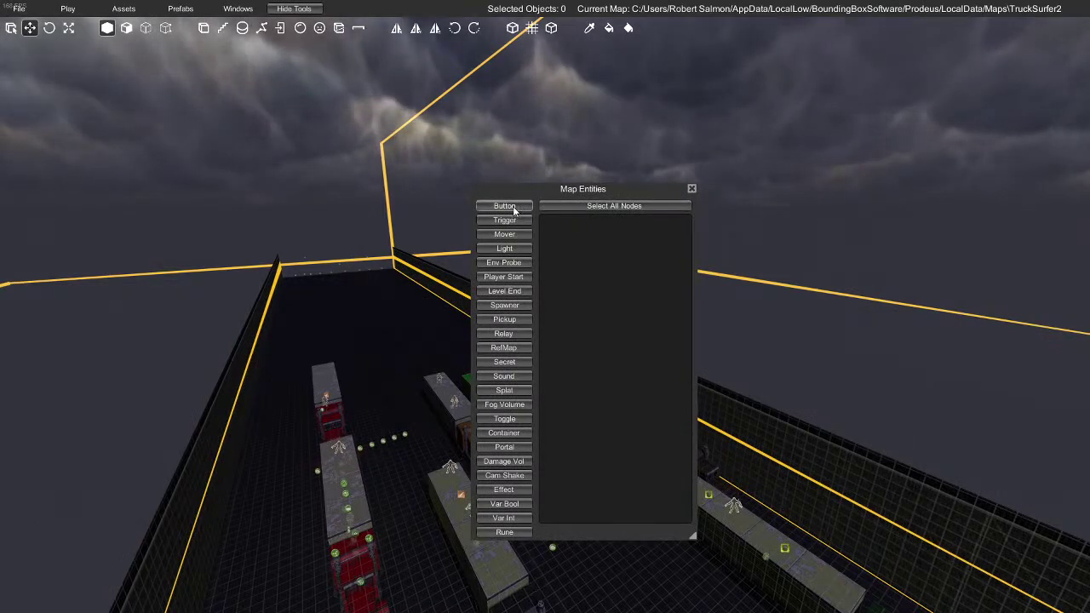
pyautogui.click(515, 219)
pyautogui.click(578, 207)
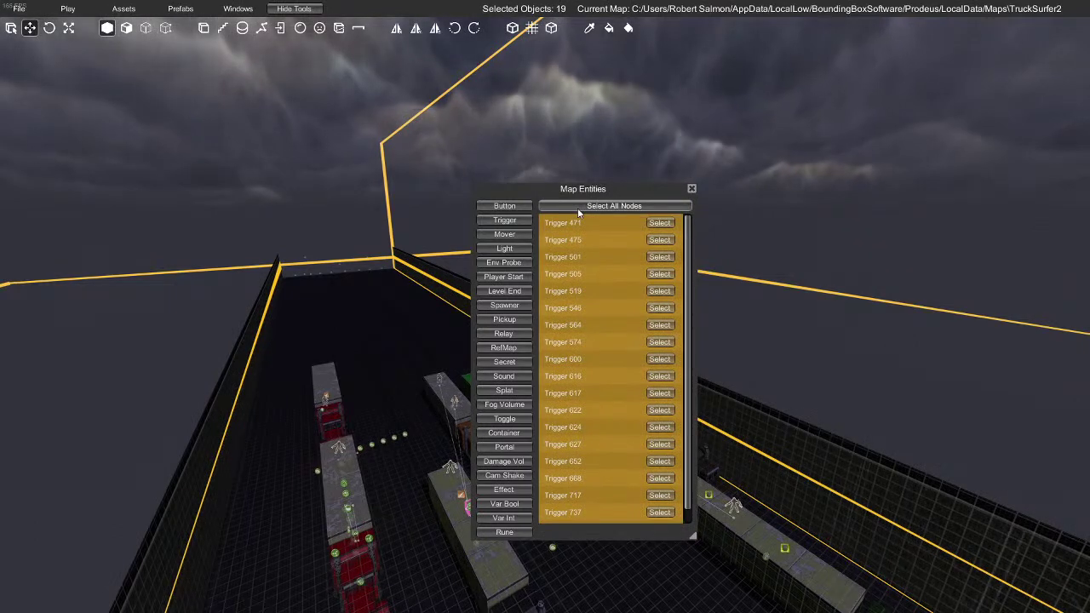
pyautogui.scroll(-1, 620, 354)
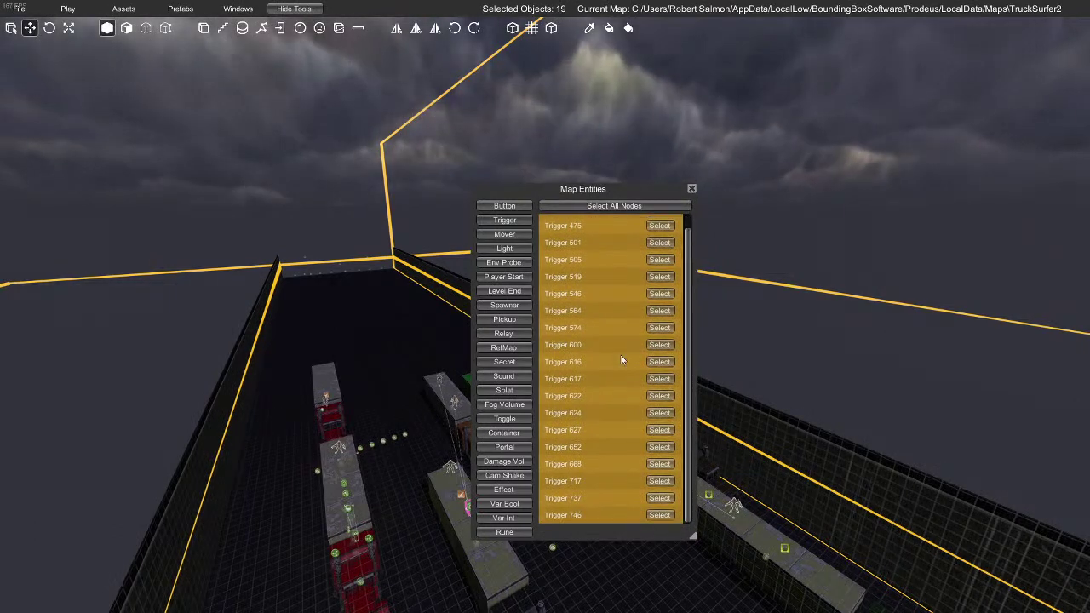
pyautogui.scroll(1, 620, 354)
# Select Trigger 471 and Trigger 475 individually from the Map Entities list and examine where each one sits on the trucks
pyautogui.click(660, 223)
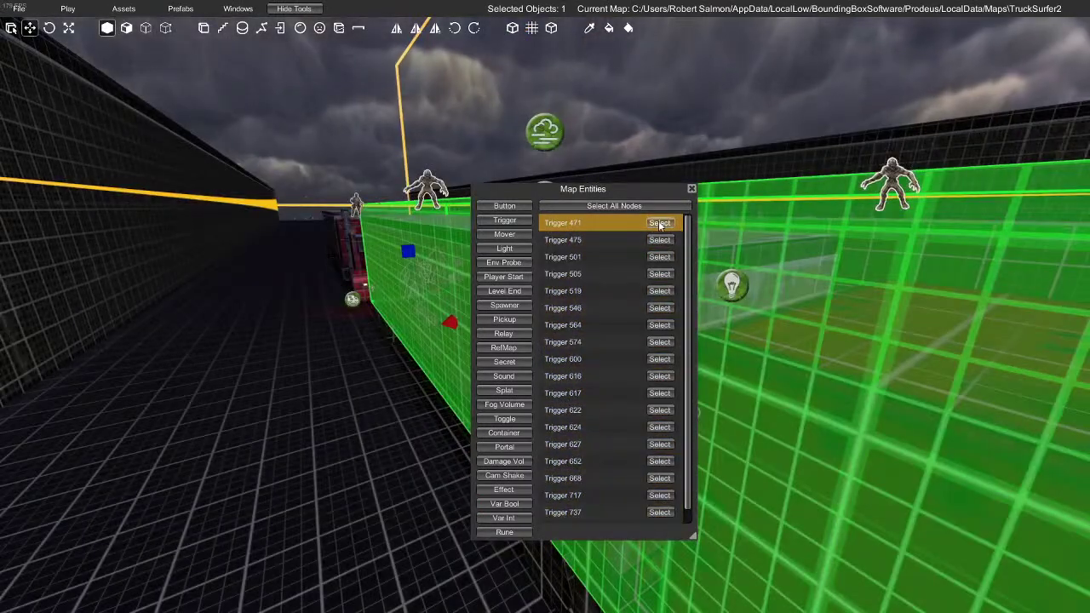
pyautogui.moveTo(456, 275); pyautogui.dragTo(455, 275, button='right')
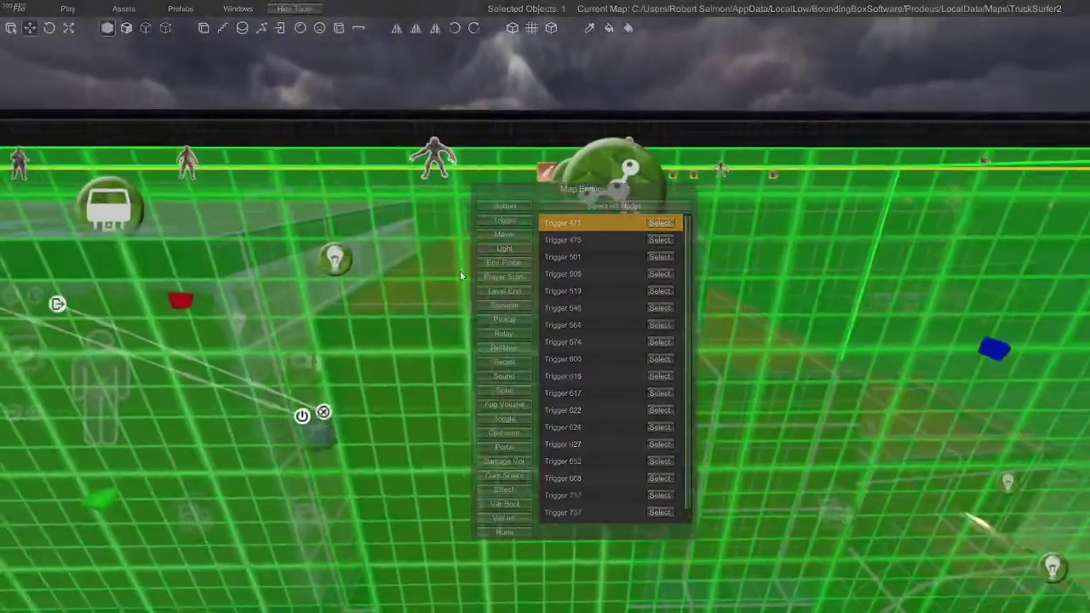
pyautogui.click(660, 223)
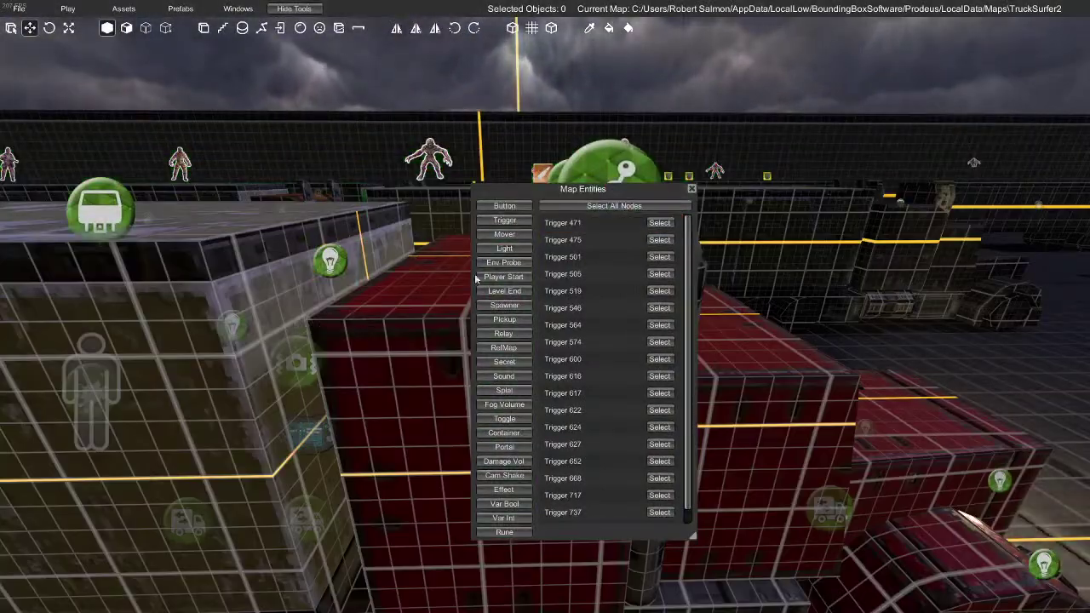
pyautogui.click(655, 224)
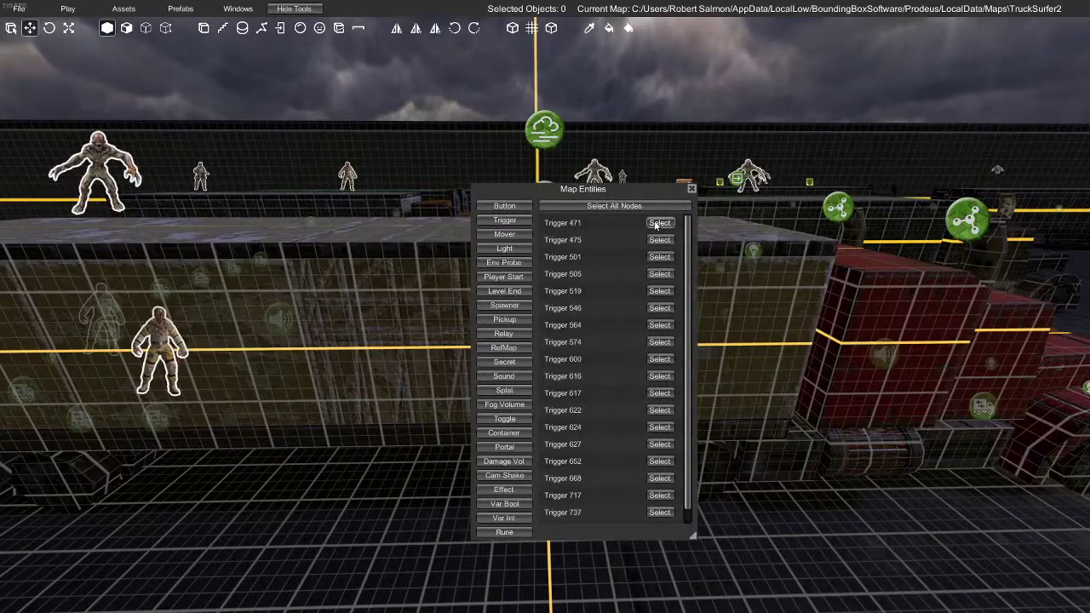
pyautogui.moveTo(600, 188); pyautogui.dragTo(384, 239)
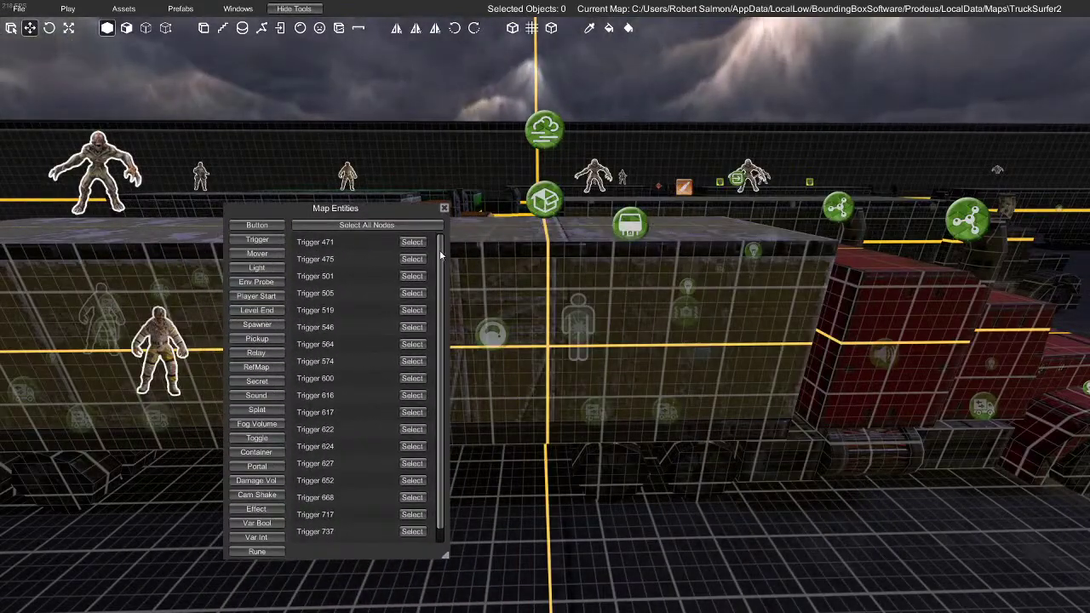
pyautogui.click(375, 225)
pyautogui.click(418, 258)
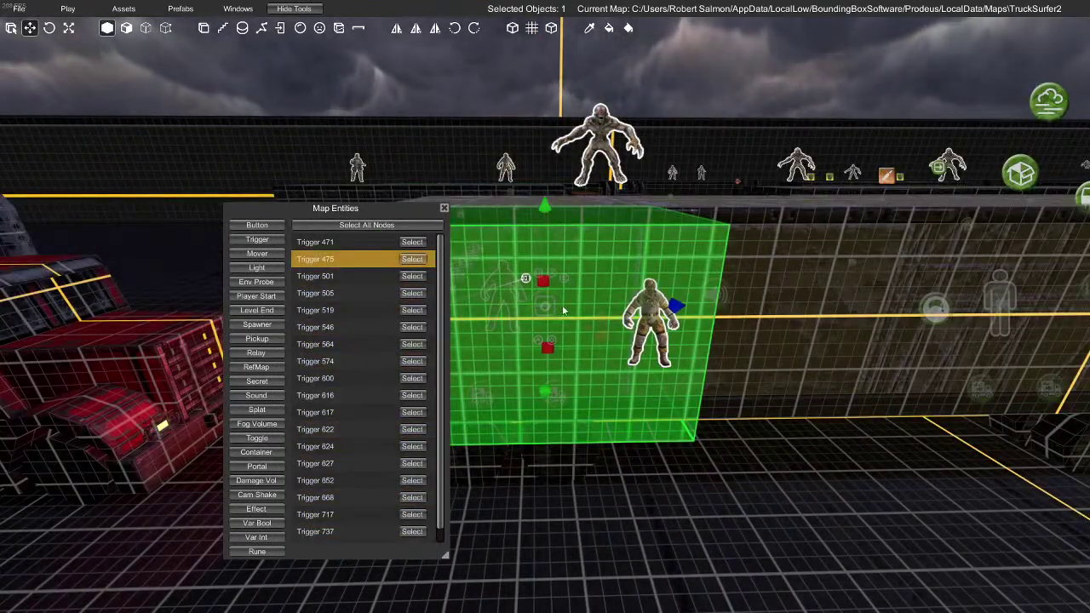
# Clear the selection, list the Player Start entities in the Map Entities window and select PlayerStart 459
pyautogui.moveTo(547, 311)
pyautogui.press('Escape')
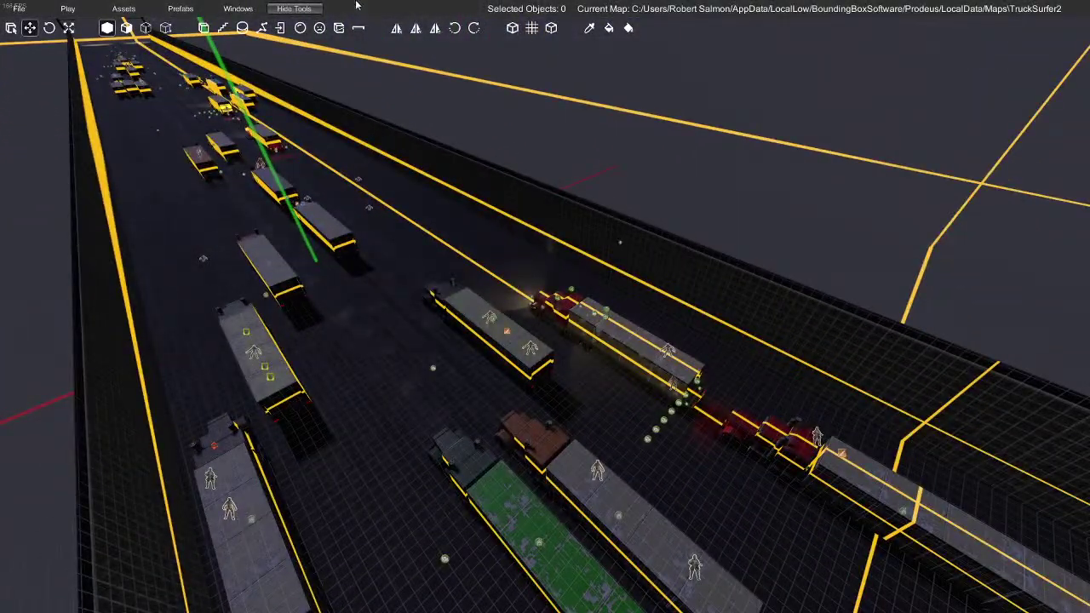
pyautogui.click(248, 9)
pyautogui.click(253, 59)
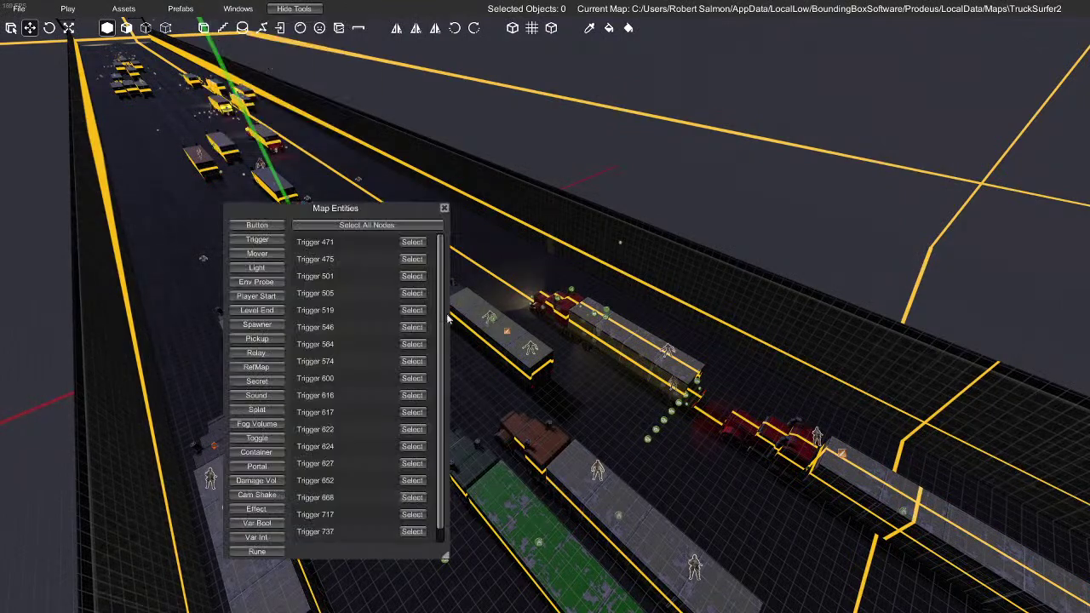
pyautogui.click(273, 298)
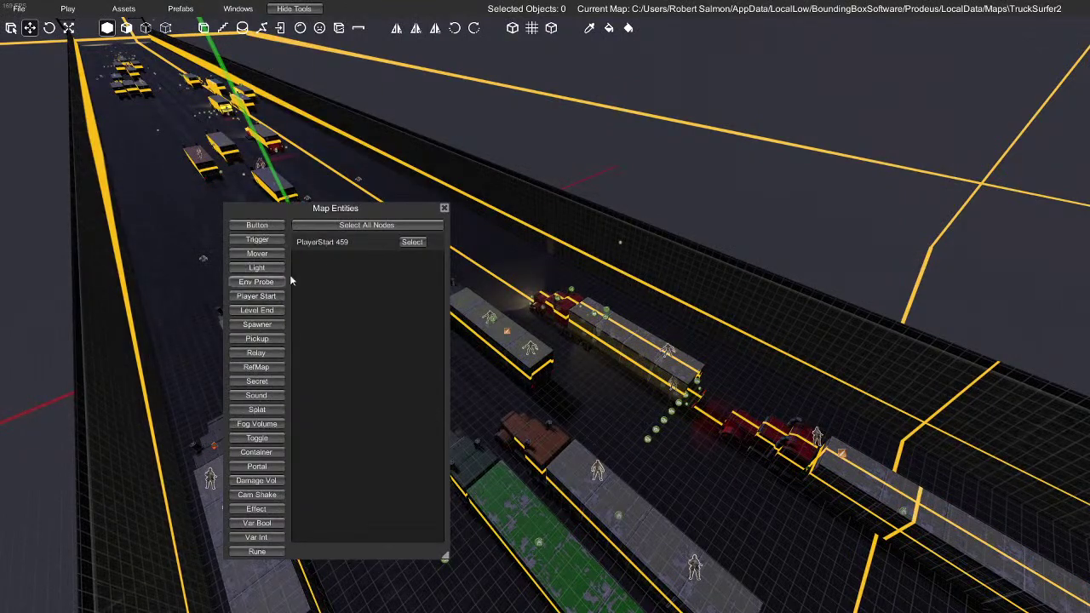
pyautogui.click(342, 225)
pyautogui.click(415, 242)
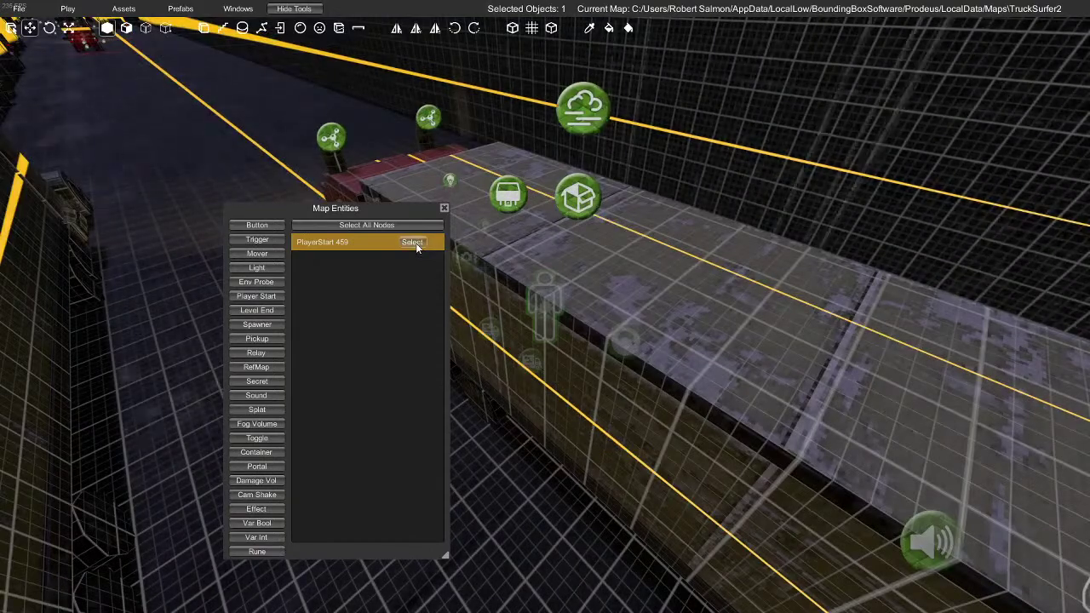
# Examine the nodes inside the trailer around the player start and the surrounding group of trucks
pyautogui.click(561, 294)
pyautogui.press('w')
pyautogui.moveTo(560, 295); pyautogui.dragTo(478, 243, button='right')
pyautogui.click(478, 243)
pyautogui.doubleClick(480, 243)
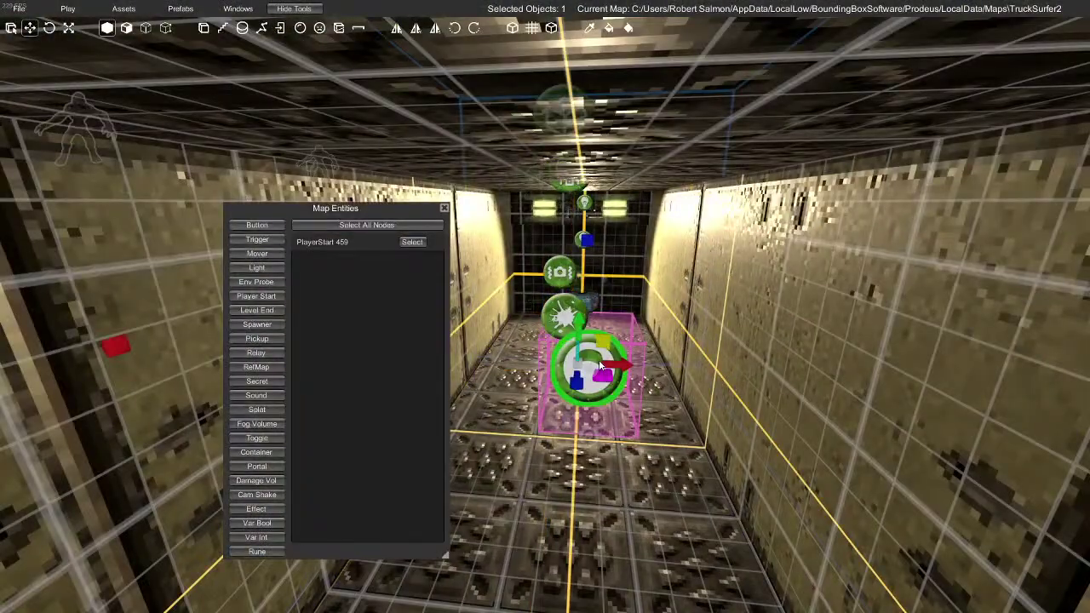
pyautogui.moveTo(664, 337); pyautogui.dragTo(609, 406, button='right')
pyautogui.press('s')
pyautogui.press('d')
pyautogui.press('w')
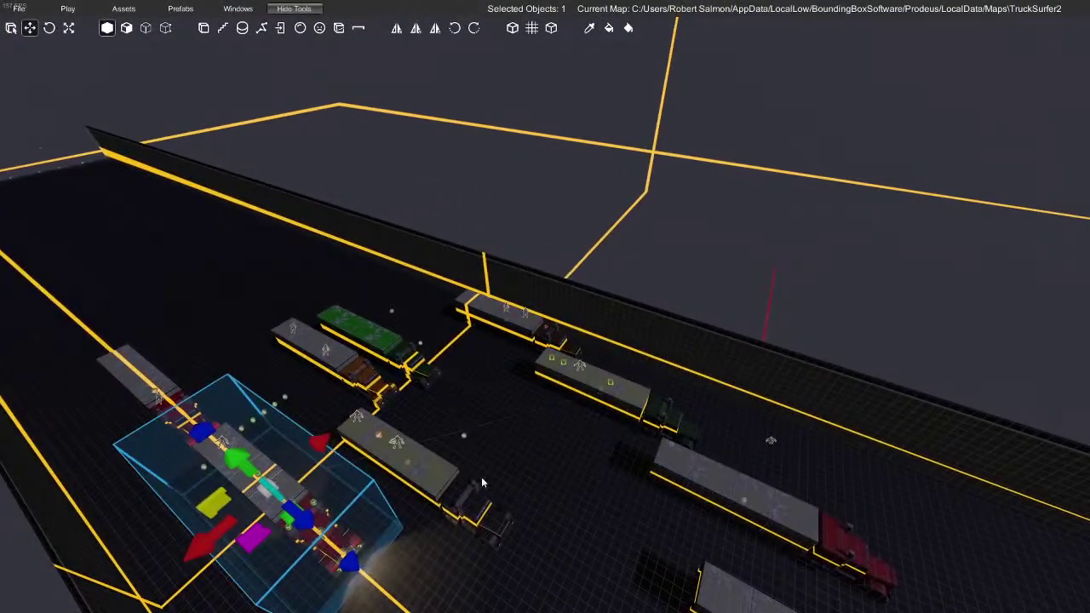
# Delete the five trucks standing in the lanes beside the player-start truck
pyautogui.click(440, 478)
pyautogui.press('Delete')
pyautogui.click(332, 353)
pyautogui.press('Delete')
pyautogui.click(366, 334)
pyautogui.press('Delete')
pyautogui.click(507, 315)
pyautogui.click(510, 310)
pyautogui.press('Delete')
pyautogui.click(588, 375)
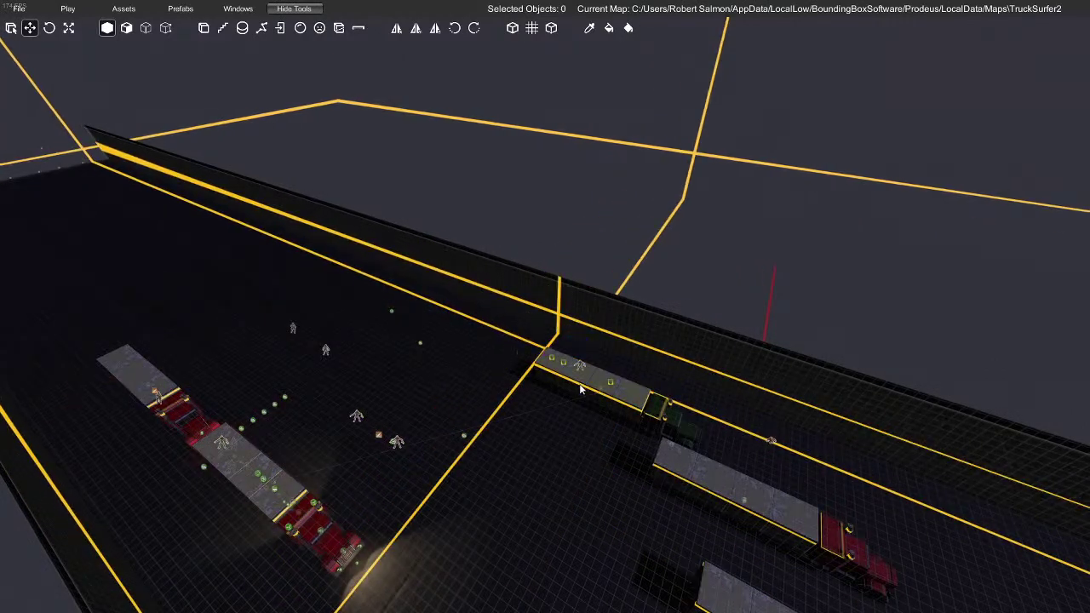
pyautogui.press('Delete')
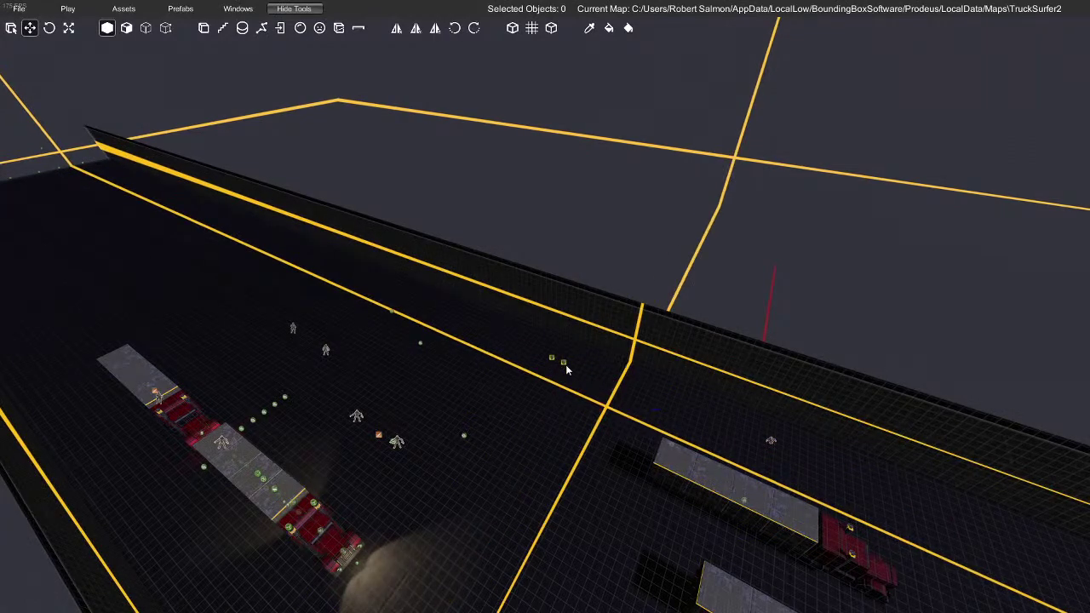
# Delete the enemies, pickups and loose nodes left floating where the deleted trucks stood
pyautogui.click(553, 361)
pyautogui.click(422, 344)
pyautogui.press('Delete')
pyautogui.click(464, 437)
pyautogui.press('Delete')
pyautogui.click(396, 440)
pyautogui.press('Delete')
pyautogui.click(379, 435)
pyautogui.press('Delete')
pyautogui.click(356, 416)
pyautogui.press('Delete')
pyautogui.click(325, 350)
pyautogui.press('Delete')
pyautogui.click(293, 330)
pyautogui.press('Delete')
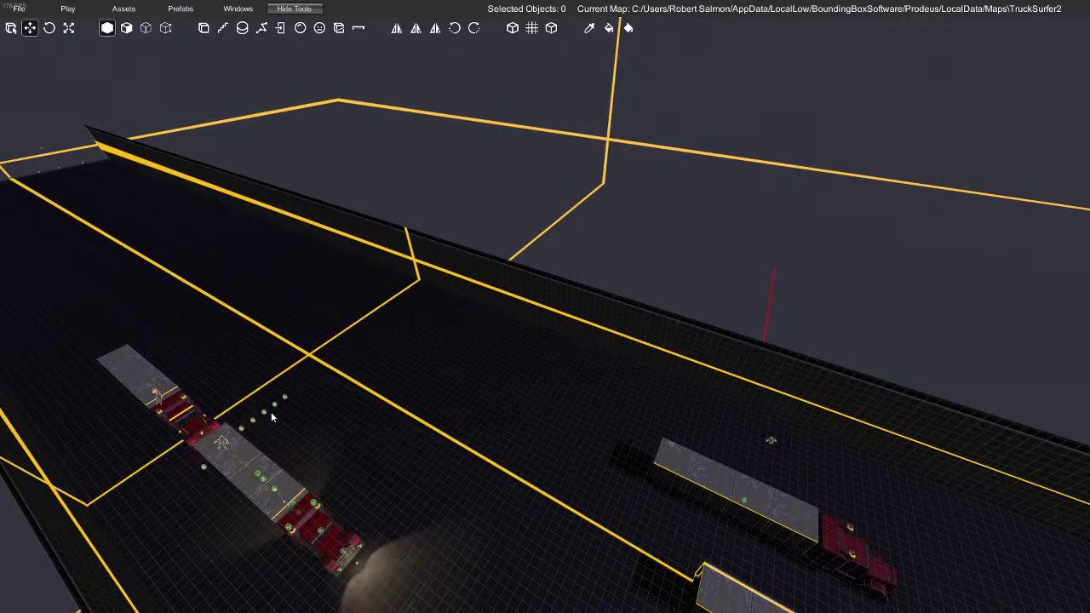
# Delete the row of small nodes beside the player-start truck and the shell of its trailer
pyautogui.click(277, 400)
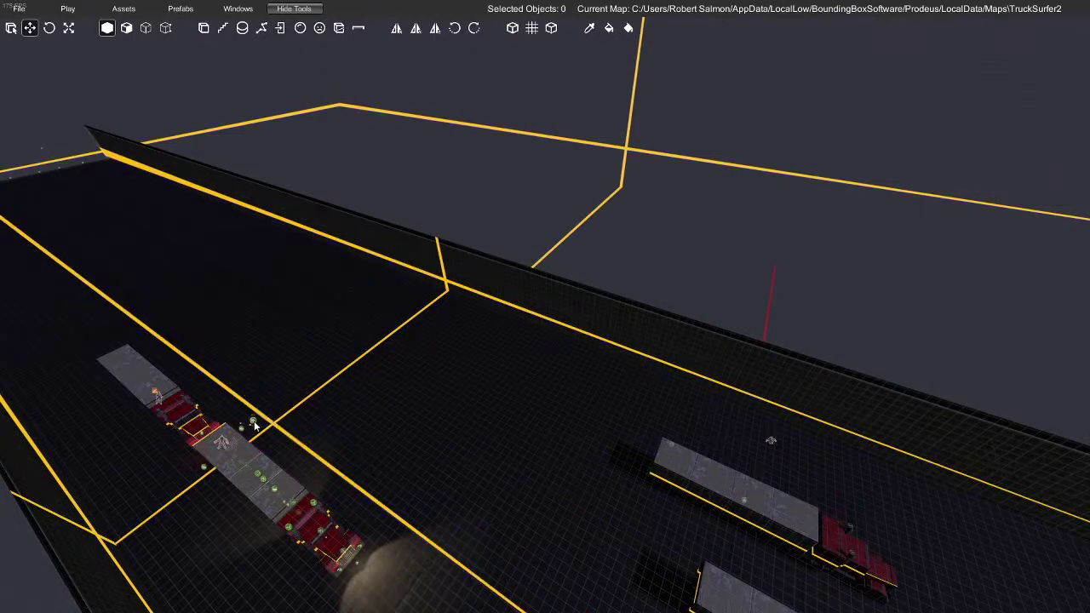
pyautogui.click(262, 484)
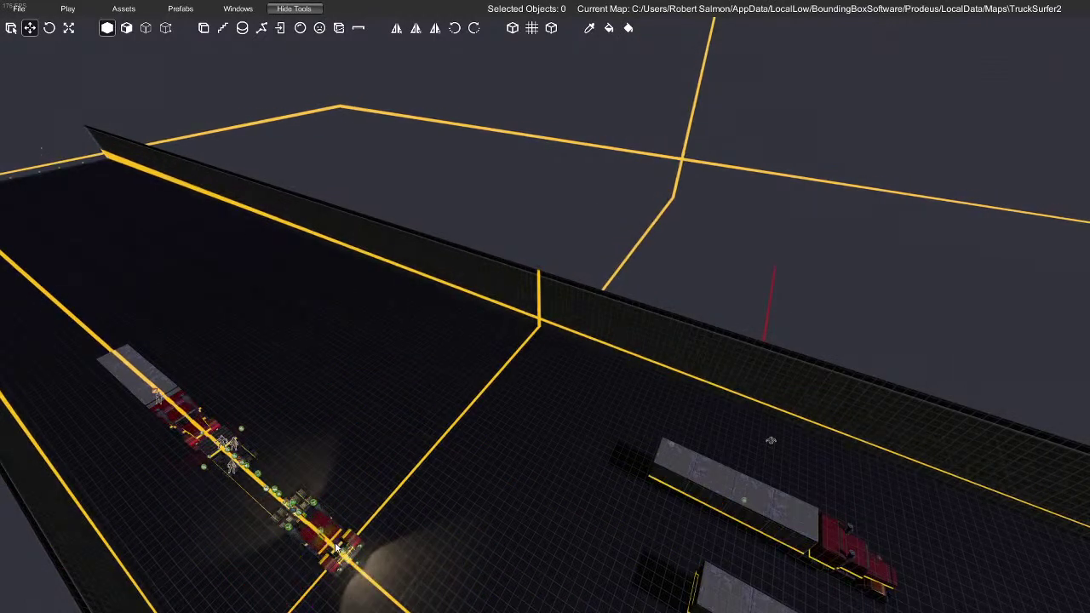
pyautogui.moveTo(469, 504); pyautogui.dragTo(551, 467, button='right')
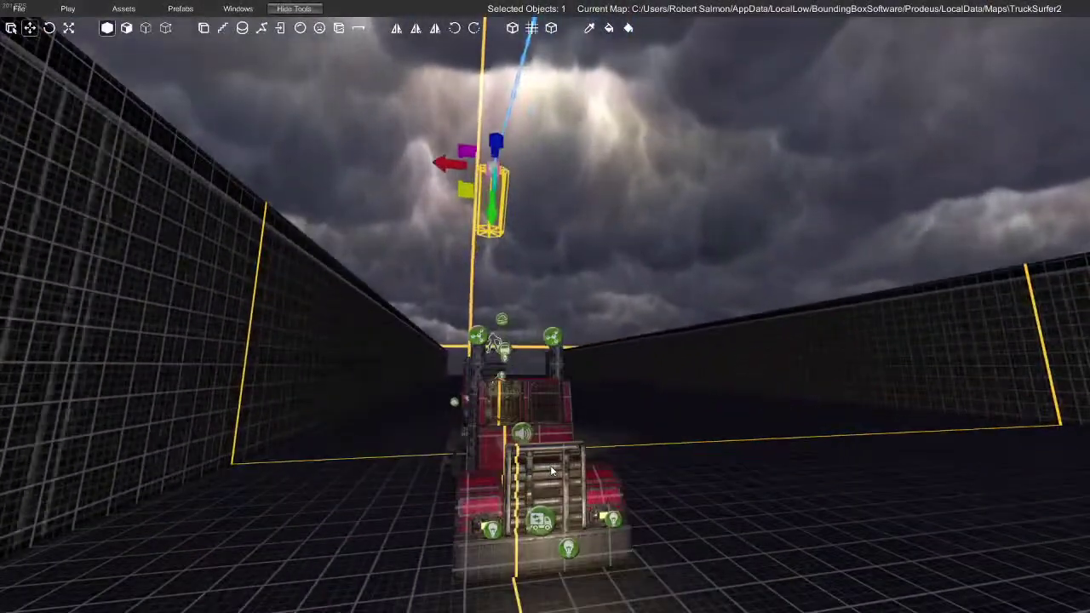
# Try to box-select all remaining parts of the red player-start truck
pyautogui.click(551, 470)
pyautogui.moveTo(639, 451); pyautogui.dragTo(521, 428, button='right')
pyautogui.moveTo(522, 428); pyautogui.dragTo(464, 532)
pyautogui.moveTo(554, 511); pyautogui.dragTo(304, 244, button='right')
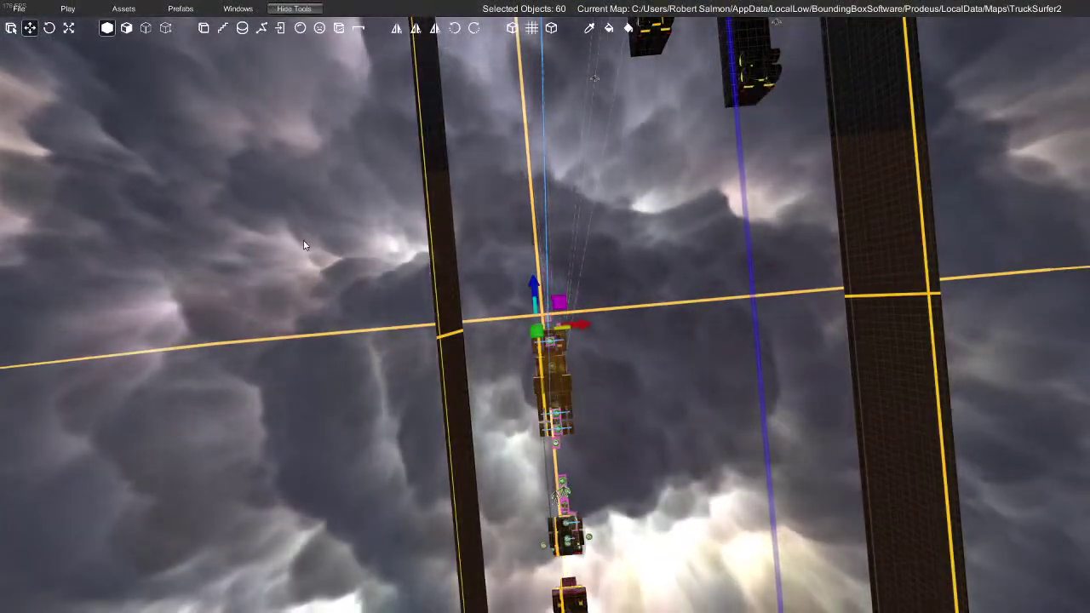
pyautogui.click(455, 165)
pyautogui.moveTo(454, 165); pyautogui.dragTo(581, 450, button='right')
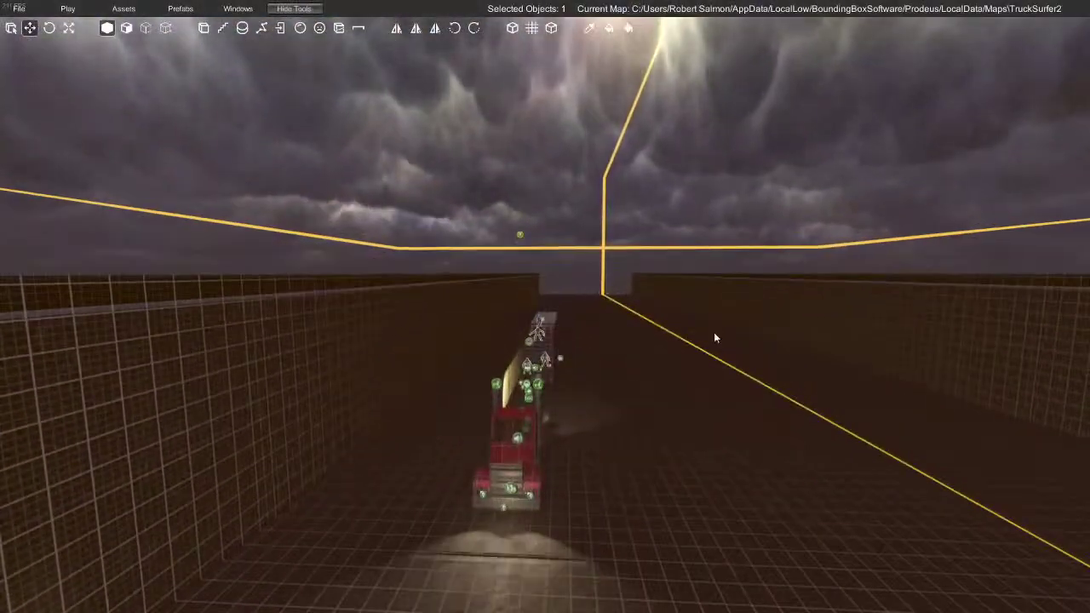
# Delete the sound node in the cab of the red player-start truck
pyautogui.click(519, 439)
pyautogui.press('Delete')
pyautogui.hotkey('ctrl', 'z')
pyautogui.moveTo(587, 467); pyautogui.dragTo(487, 466, button='right')
pyautogui.press('w')
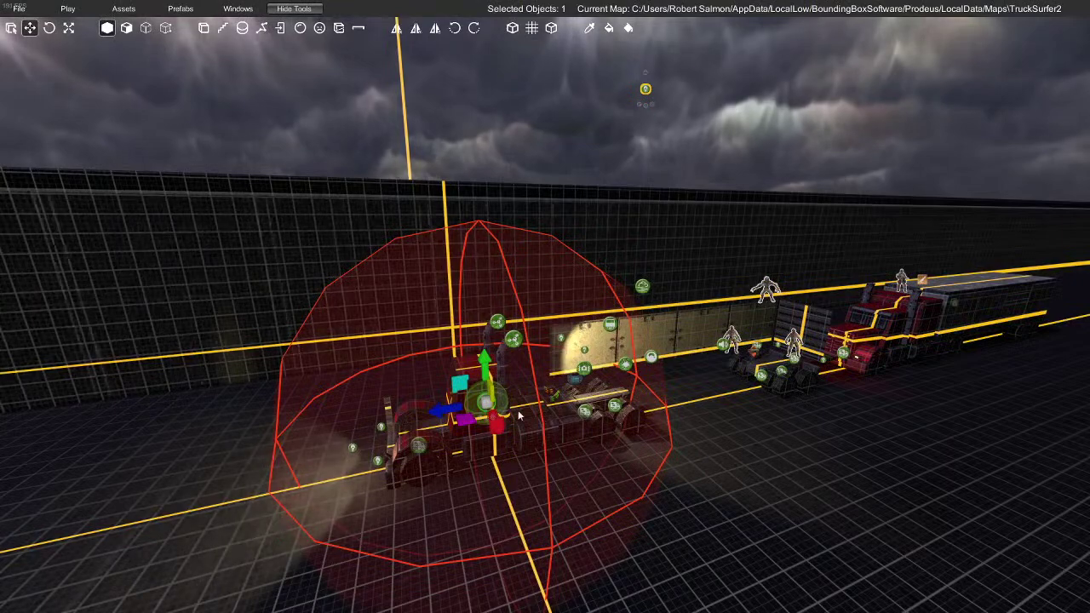
pyautogui.press('Delete')
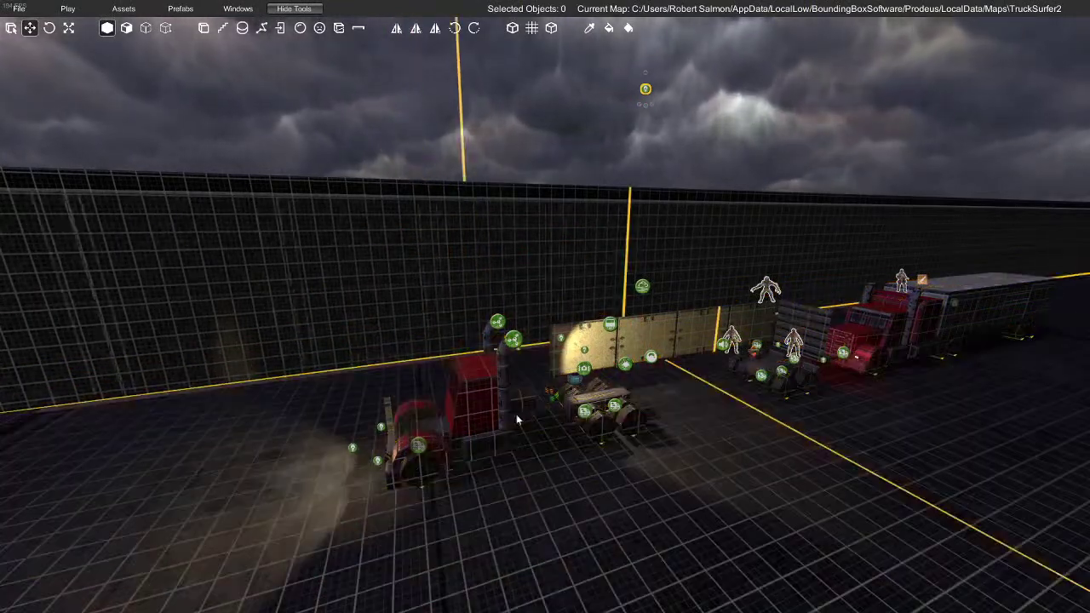
# Delete the red cab body and adjoining front panels of the player-start truck
pyautogui.click(598, 498)
pyautogui.moveTo(597, 498); pyautogui.dragTo(278, 461, button='right')
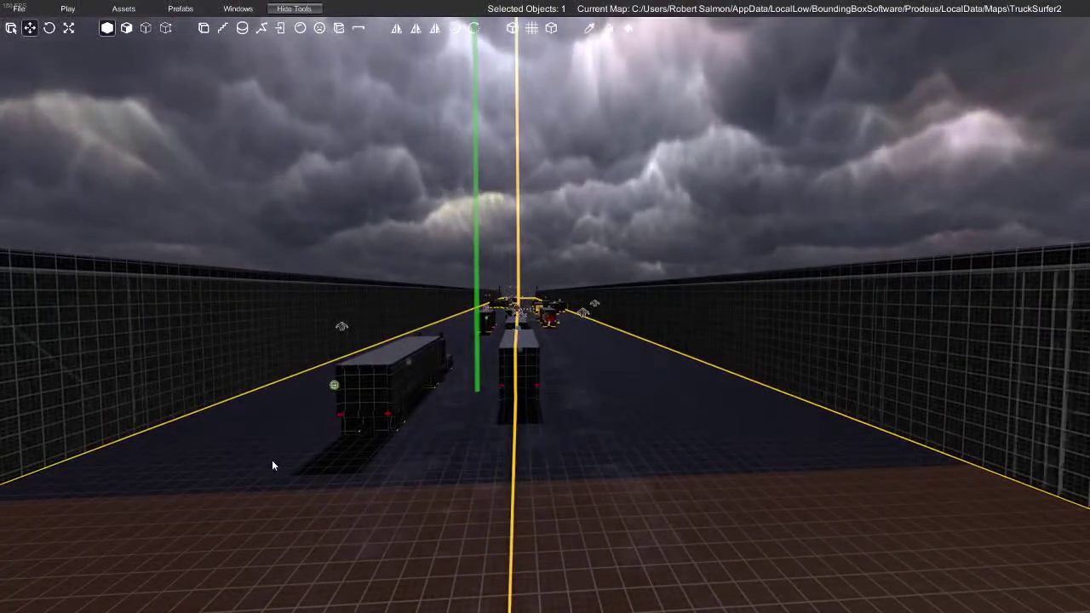
pyautogui.moveTo(345, 399); pyautogui.dragTo(519, 443, button='right')
pyautogui.click(546, 431)
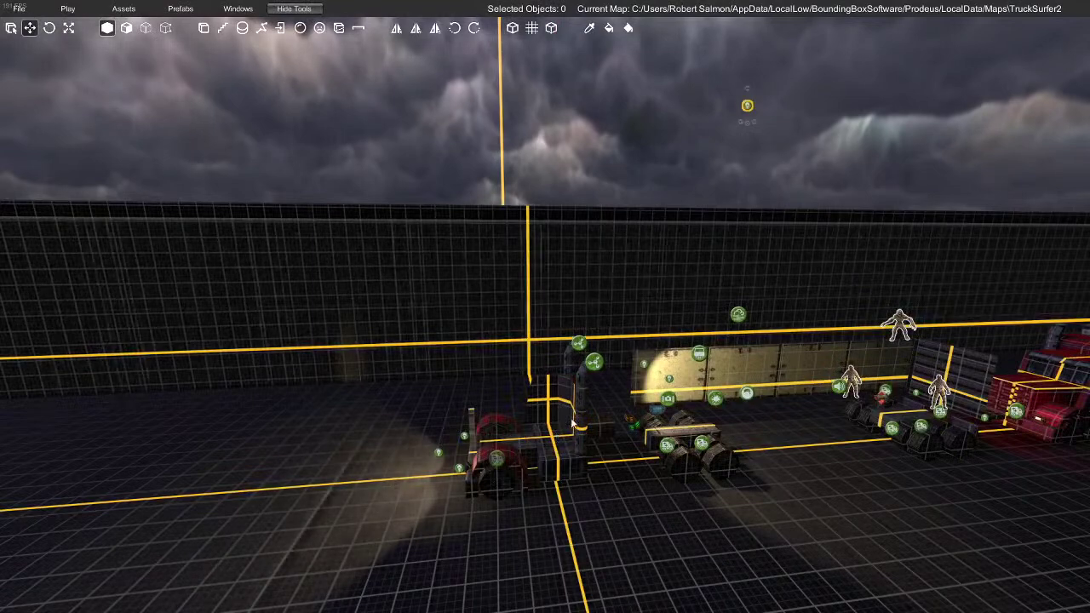
pyautogui.moveTo(523, 457); pyautogui.dragTo(475, 473)
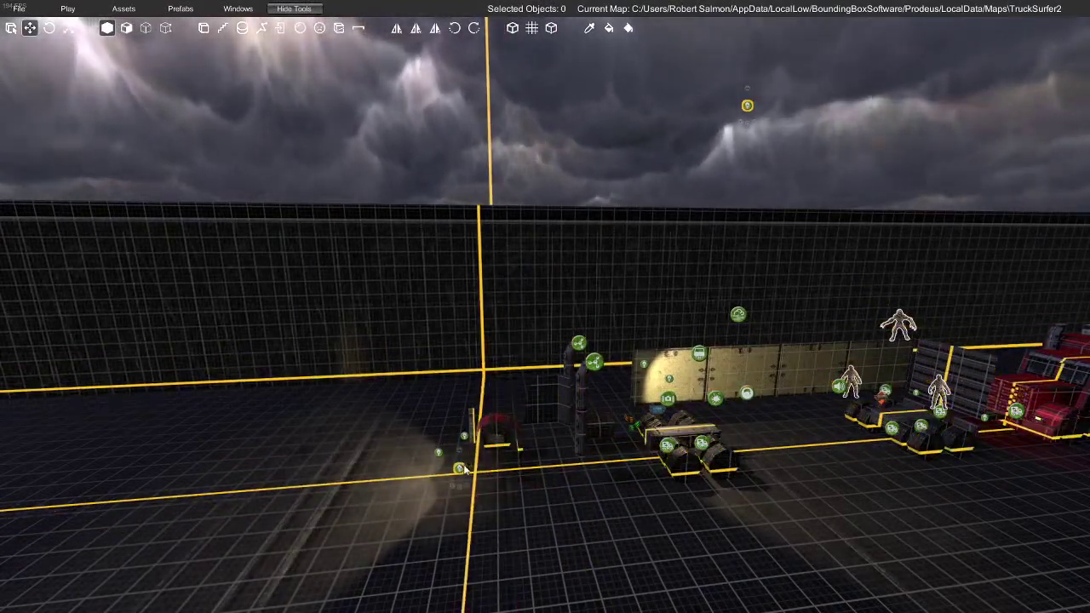
# Delete the headlight nodes and the grille at the front of the player-start truck
pyautogui.click(467, 468)
pyautogui.click(438, 453)
pyautogui.press('Delete')
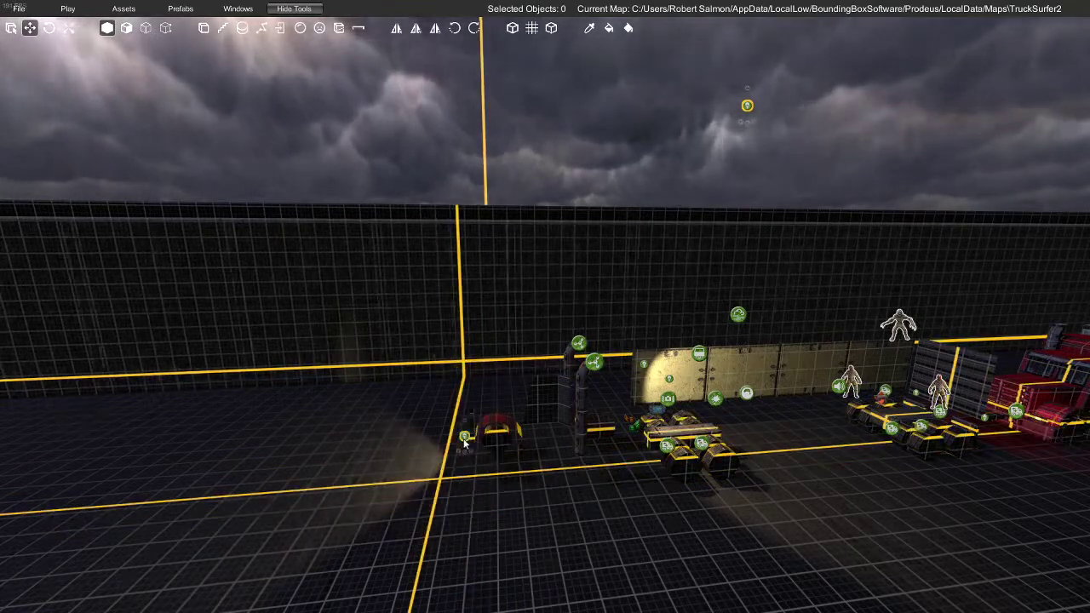
pyautogui.click(464, 436)
pyautogui.press('Delete')
pyautogui.click(475, 434)
pyautogui.press('Delete')
pyautogui.click(491, 442)
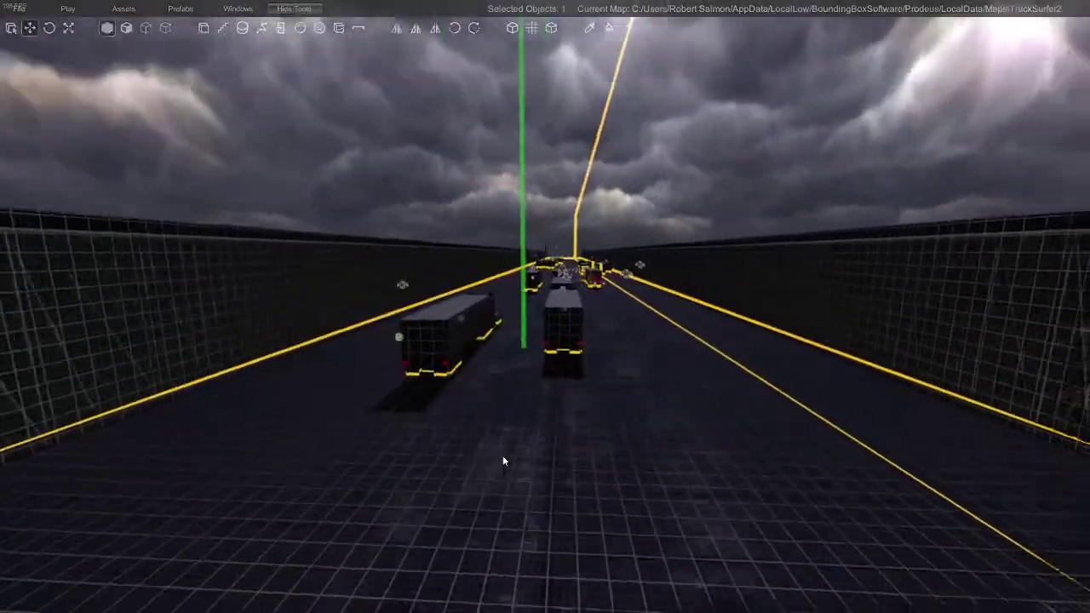
# Toggle the editor overlays off and on to examine the stripped road and walls as they appear in the game
pyautogui.moveTo(503, 461); pyautogui.dragTo(555, 452, button='right')
pyautogui.press('Tab')
pyautogui.press('Tab')
pyautogui.press('Tab')
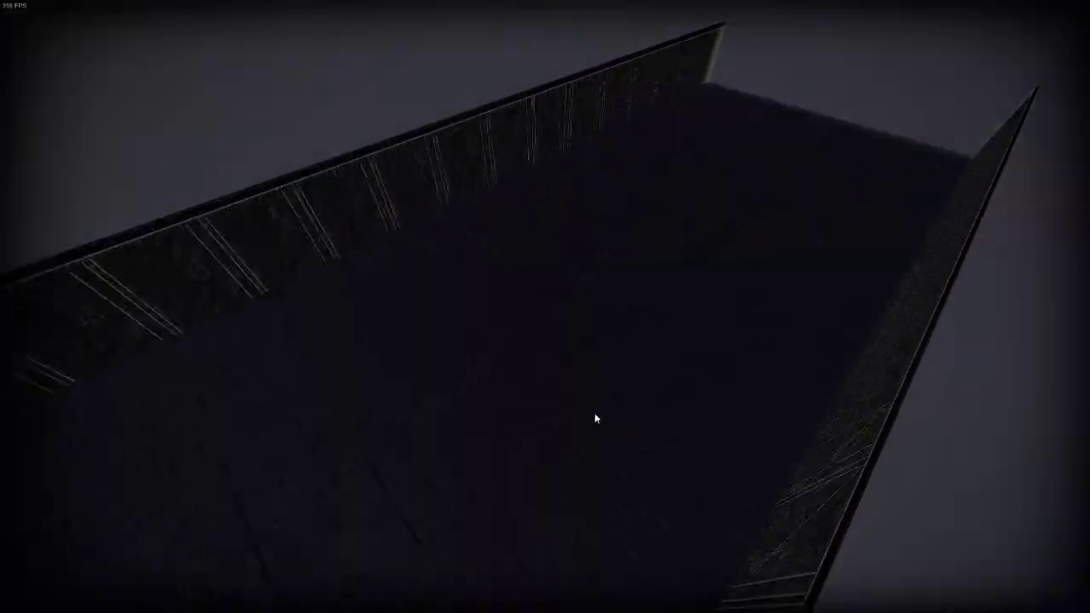
pyautogui.press('Tab')
# Select one section of the road together with the wall pieces along its sides
pyautogui.click(575, 399)
pyautogui.moveTo(574, 399); pyautogui.dragTo(537, 441, button='right')
pyautogui.click(559, 416)
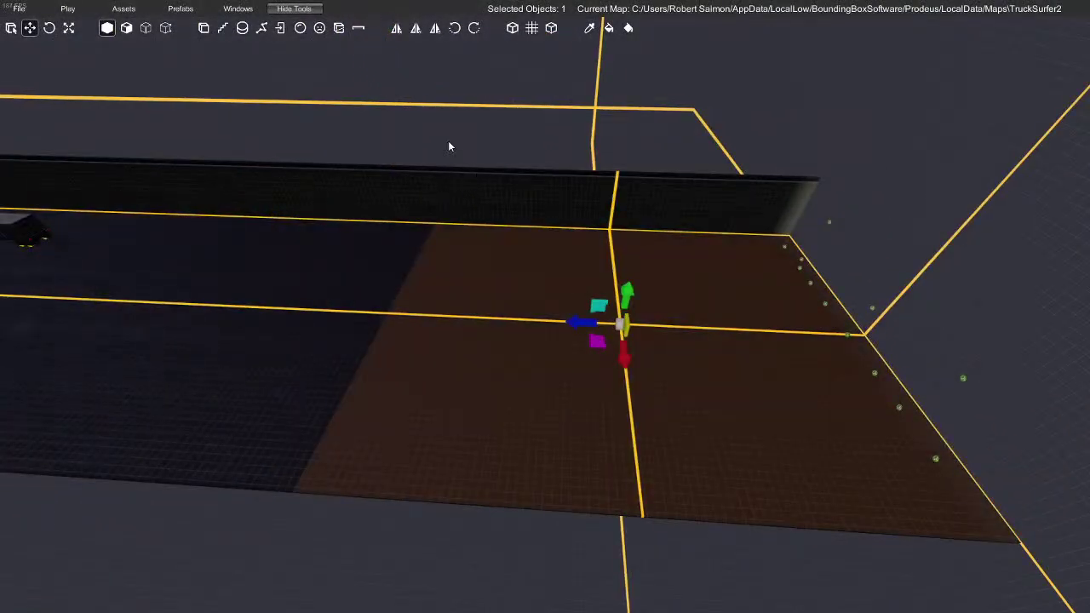
pyautogui.moveTo(429, 105); pyautogui.dragTo(943, 577)
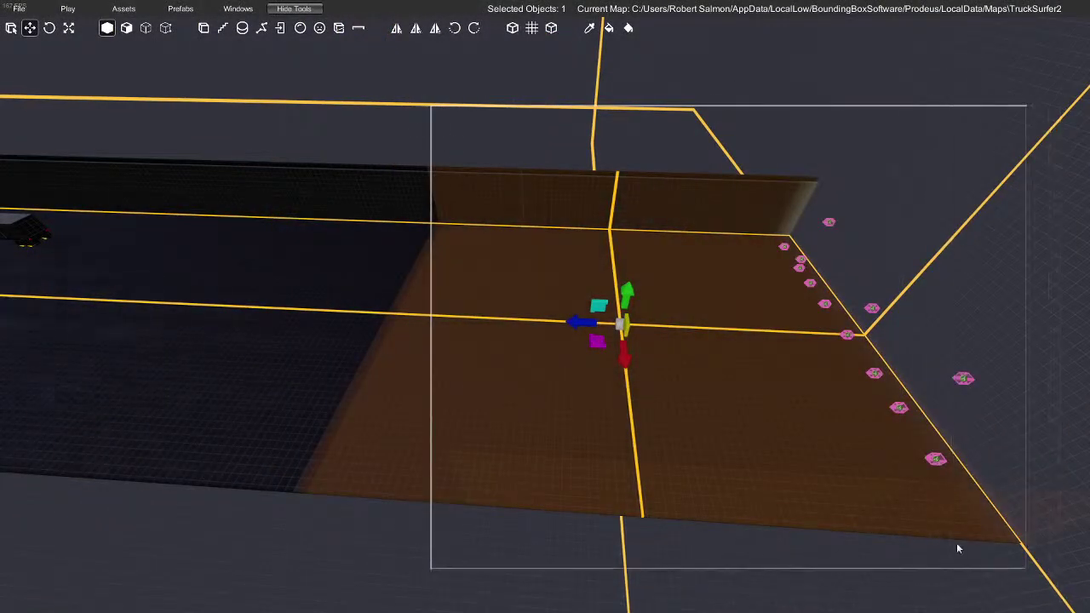
pyautogui.moveTo(764, 501); pyautogui.dragTo(721, 481, button='right')
pyautogui.click(487, 360)
pyautogui.moveTo(487, 360); pyautogui.dragTo(652, 362, button='right')
pyautogui.moveTo(690, 142); pyautogui.dragTo(409, 521)
pyautogui.moveTo(409, 522); pyautogui.dragTo(298, 362, button='right')
pyautogui.keyDown('shift'); pyautogui.click(479, 373); pyautogui.keyUp('shift')
pyautogui.moveTo(556, 410); pyautogui.dragTo(373, 394, button='right')
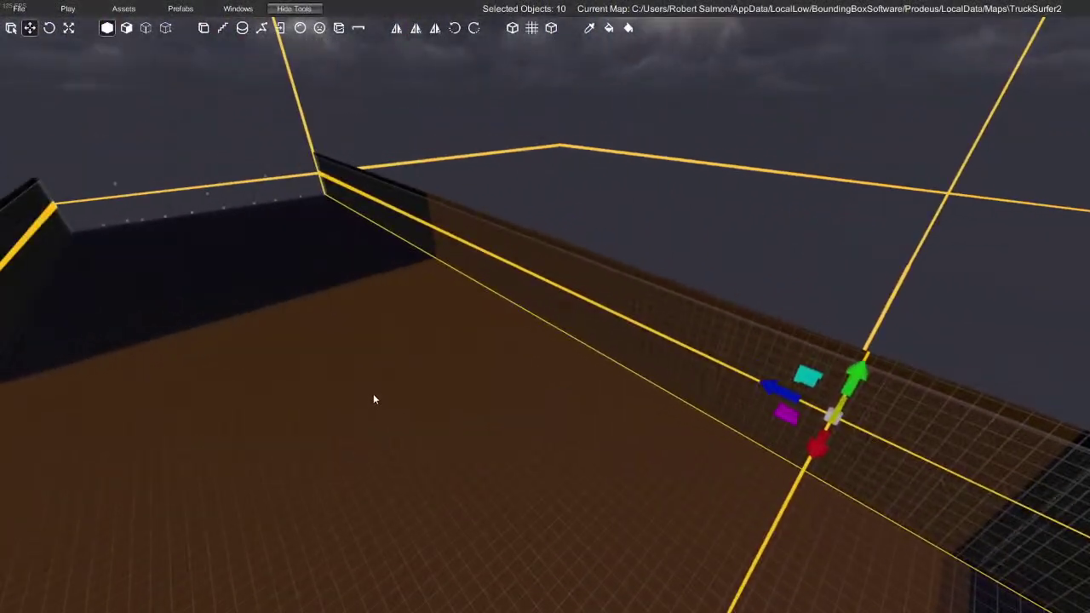
# Delete everything else in the map, keeping only the selected road section and its walls
pyautogui.click(19, 8)
pyautogui.moveTo(377, 137); pyautogui.dragTo(703, 168, button='right')
pyautogui.moveTo(914, 102); pyautogui.dragTo(121, 541)
pyautogui.press('Delete')
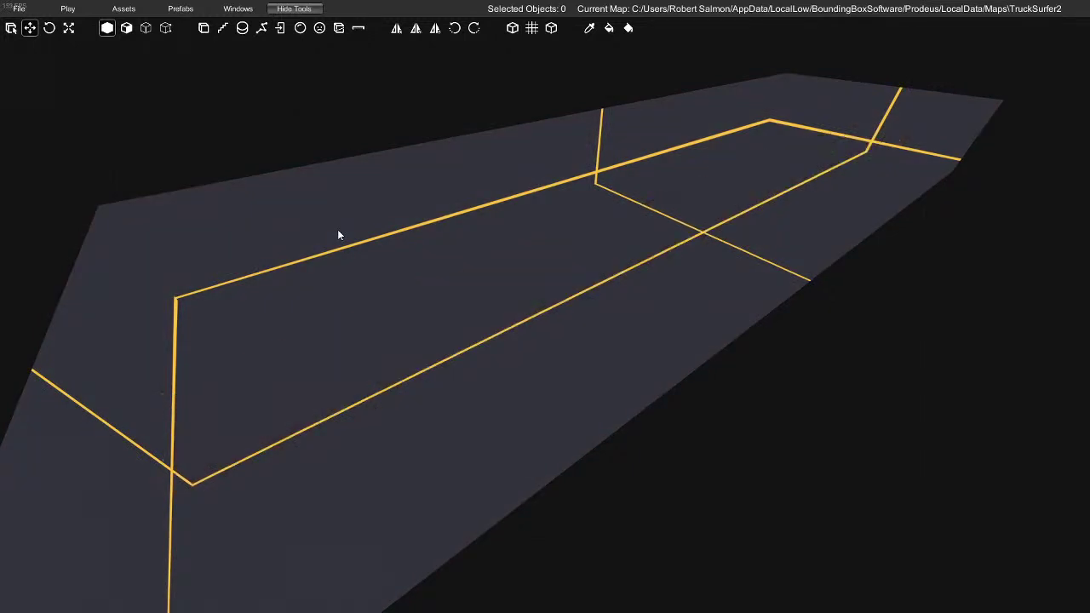
pyautogui.hotkey('ctrl', 'z')
# Move the remaining road section with its walls along the direction of the road
pyautogui.moveTo(416, 298)
pyautogui.mouseDown(button='right')
pyautogui.moveTo(420, 285)
pyautogui.moveTo(367, 269)
pyautogui.moveTo(418, 293)
pyautogui.mouseUp(button='right')
pyautogui.moveTo(807, 217); pyautogui.dragTo(402, 306, button='right')
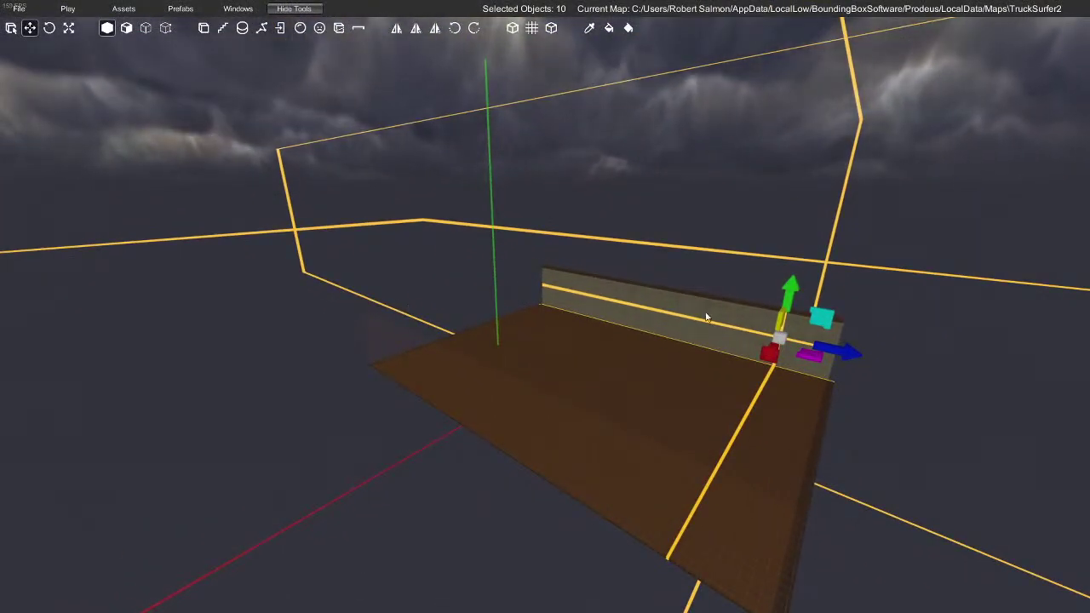
pyautogui.moveTo(904, 350); pyautogui.dragTo(600, 296, button='right')
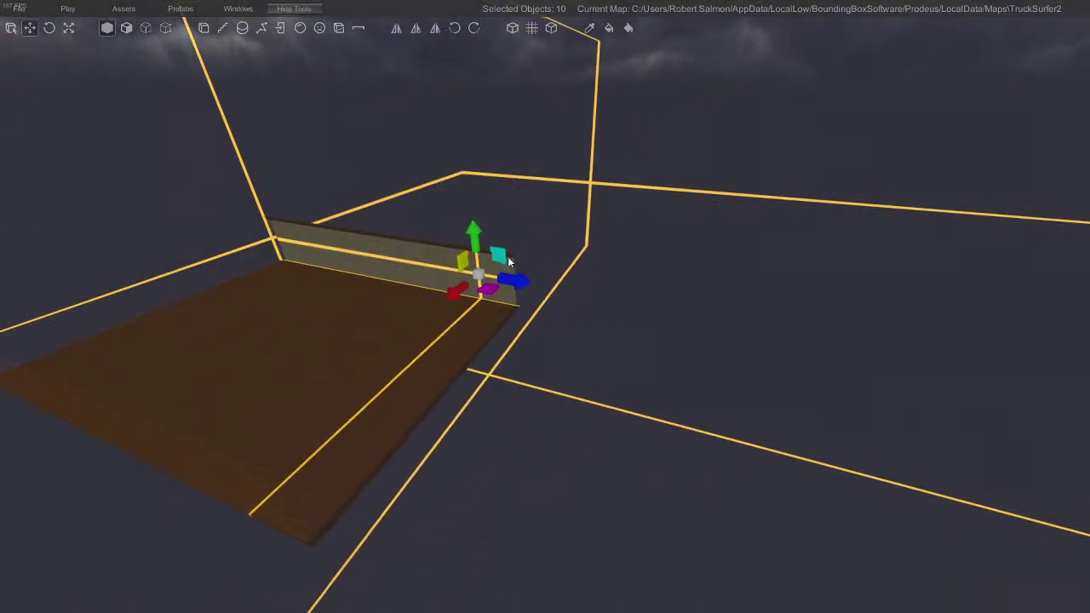
pyautogui.moveTo(586, 271); pyautogui.dragTo(827, 312)
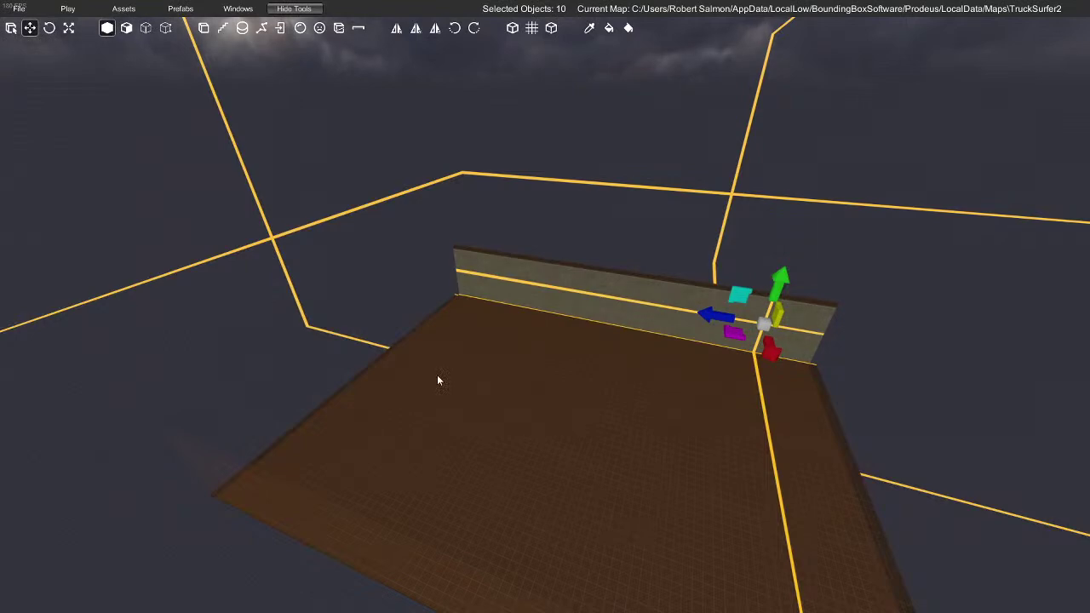
# Select the road and wall pieces of the remaining section in turn to examine how it is built
pyautogui.click(565, 295)
pyautogui.keyDown('shift'); pyautogui.click(662, 304); pyautogui.keyUp('shift')
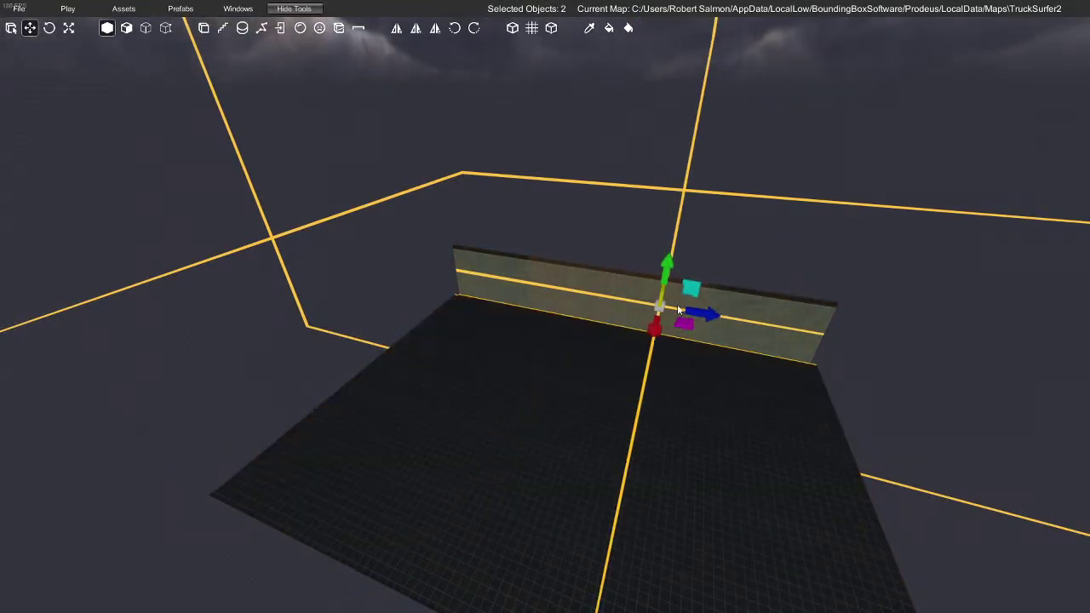
pyautogui.keyDown('shift'); pyautogui.click(519, 314); pyautogui.keyUp('shift')
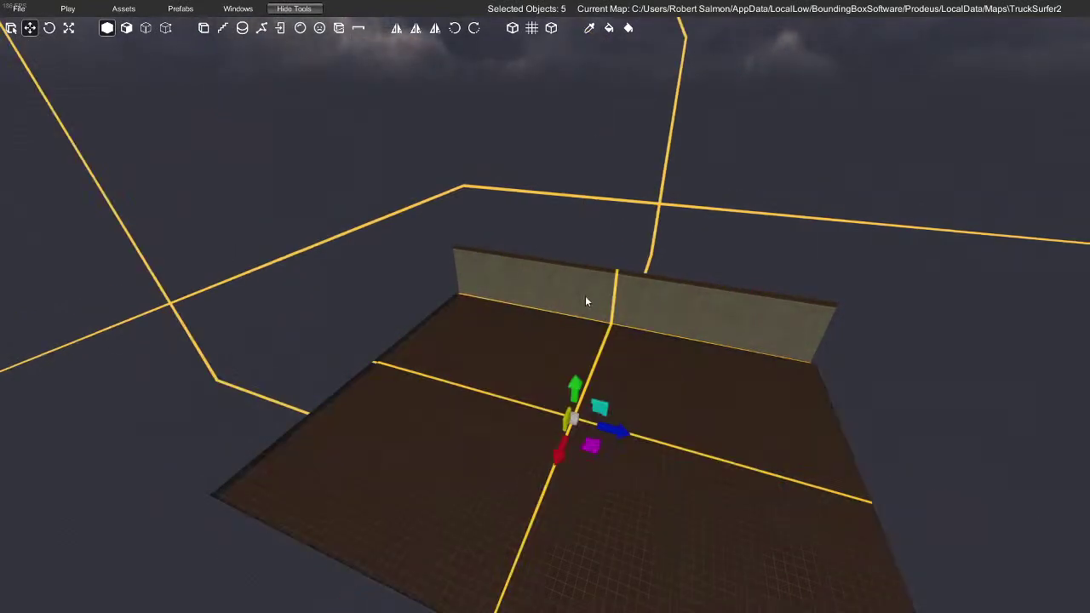
pyautogui.moveTo(658, 383); pyautogui.dragTo(374, 345, button='right')
pyautogui.keyDown('shift'); pyautogui.click(530, 305); pyautogui.keyUp('shift')
pyautogui.keyDown('shift'); pyautogui.click(452, 353); pyautogui.keyUp('shift')
pyautogui.keyDown('shift'); pyautogui.click(287, 428); pyautogui.keyUp('shift')
pyautogui.moveTo(287, 428); pyautogui.dragTo(476, 386, button='right')
# Switch to face selection and select faces of the remaining section to examine their Texture Scroll values
pyautogui.click(476, 391)
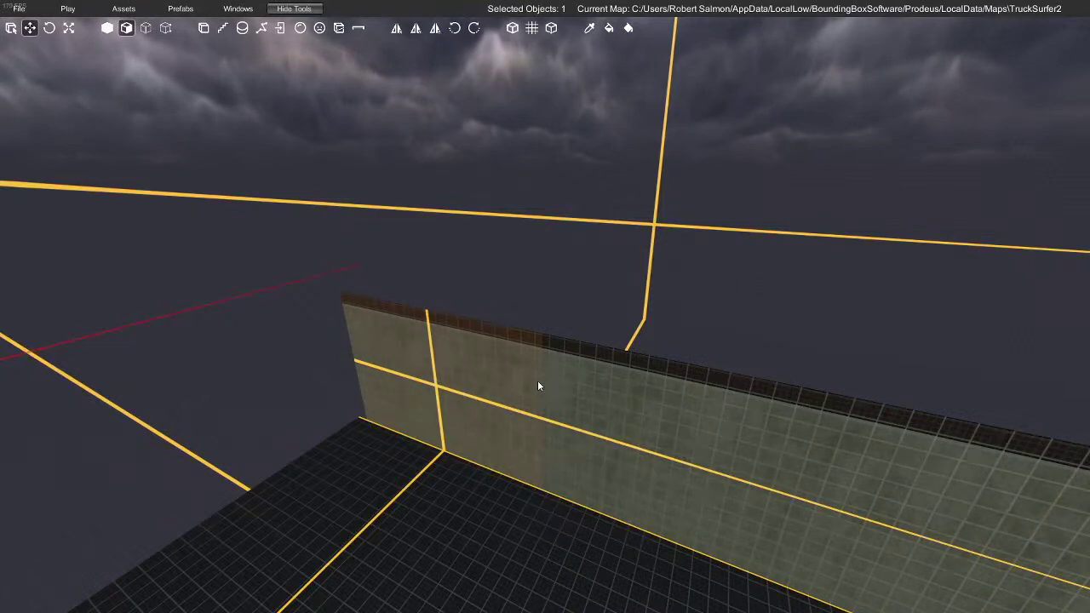
pyautogui.click(538, 385)
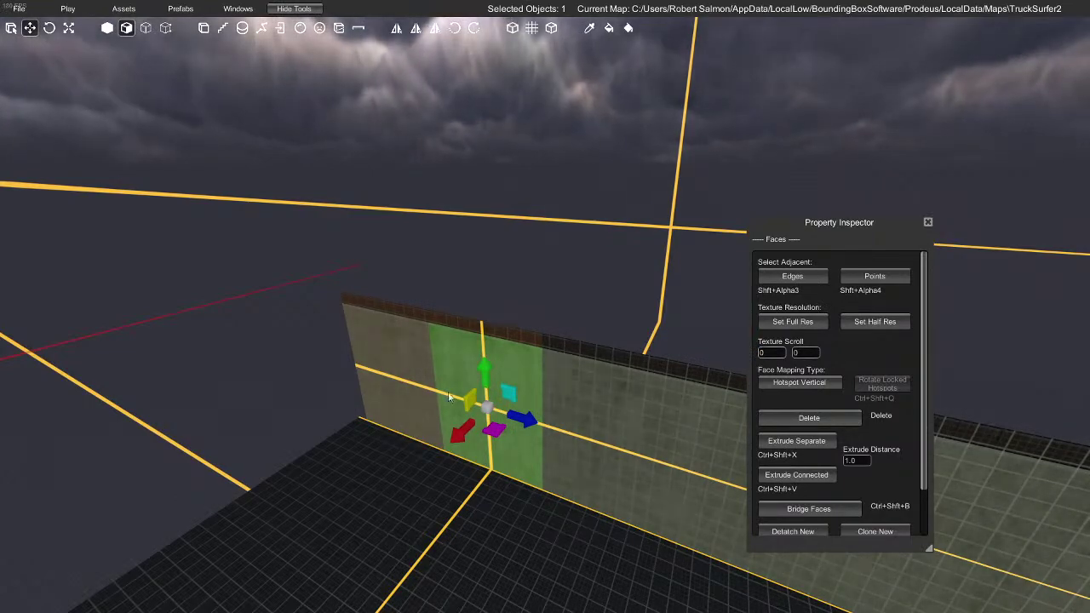
pyautogui.click(398, 371)
pyautogui.moveTo(380, 387); pyautogui.dragTo(682, 409, button='right')
pyautogui.press('s')
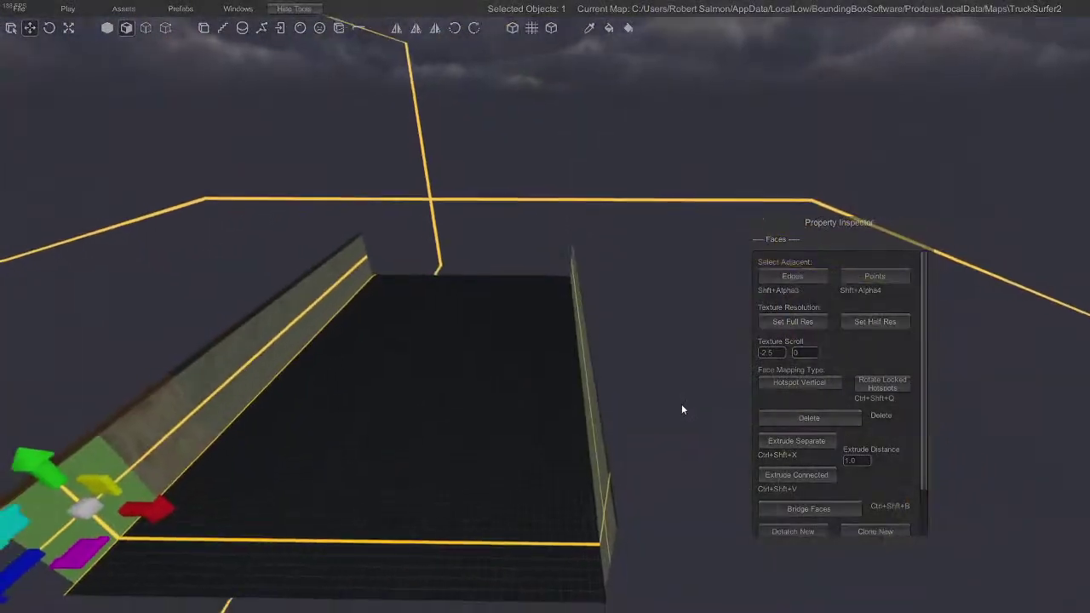
pyautogui.press('s')
pyautogui.moveTo(146, 190); pyautogui.dragTo(737, 551)
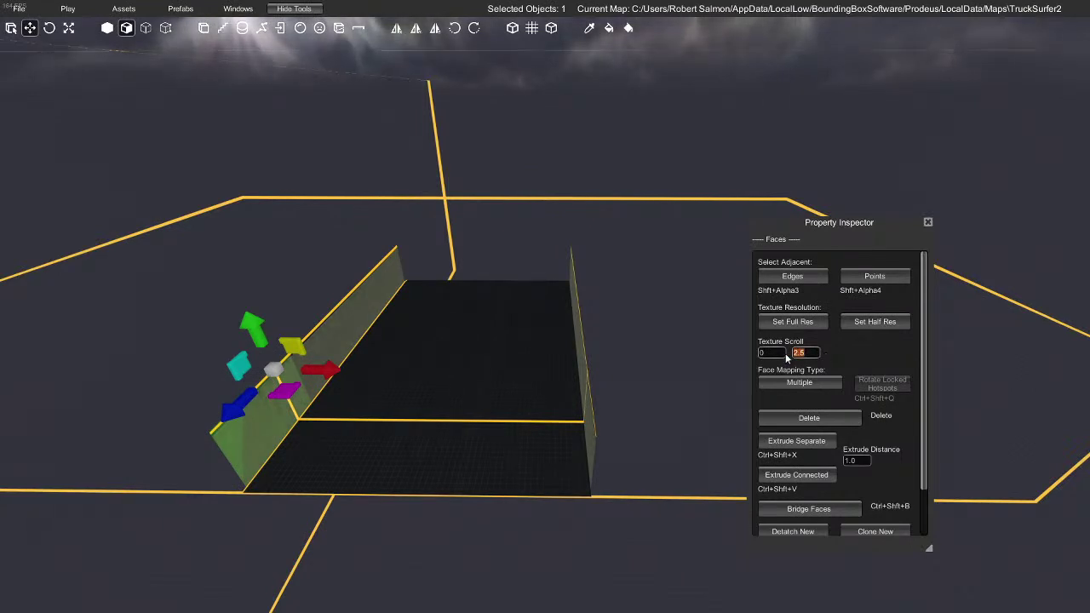
# Set the selected wall face's Texture Scroll to 0, 0 and select all road and wall faces to edit their Texture Scroll
pyautogui.moveTo(497, 432); pyautogui.dragTo(488, 433, button='right')
pyautogui.press('w')
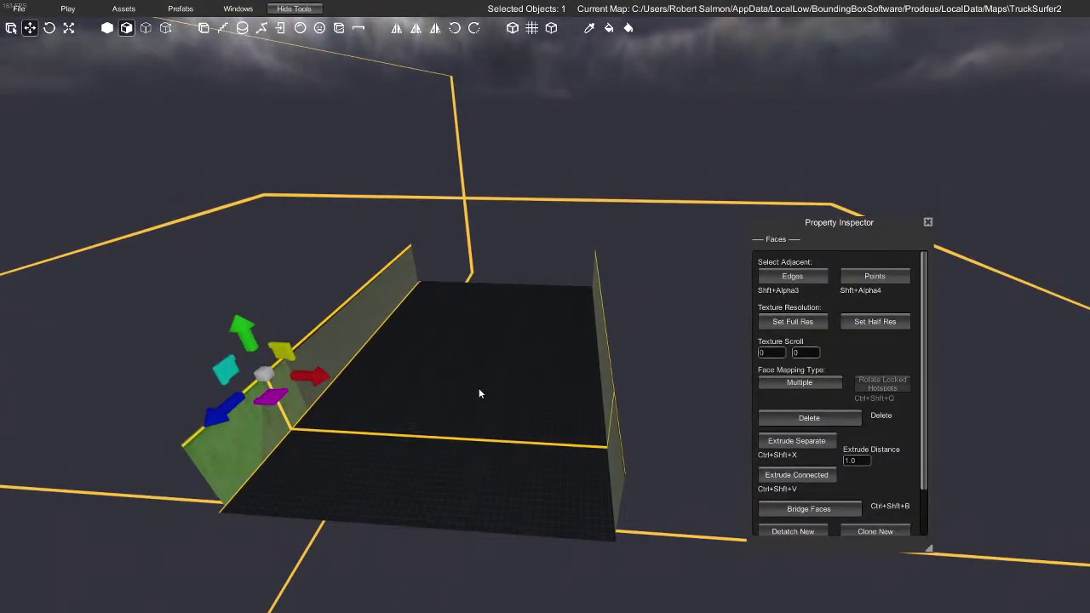
pyautogui.press('1')
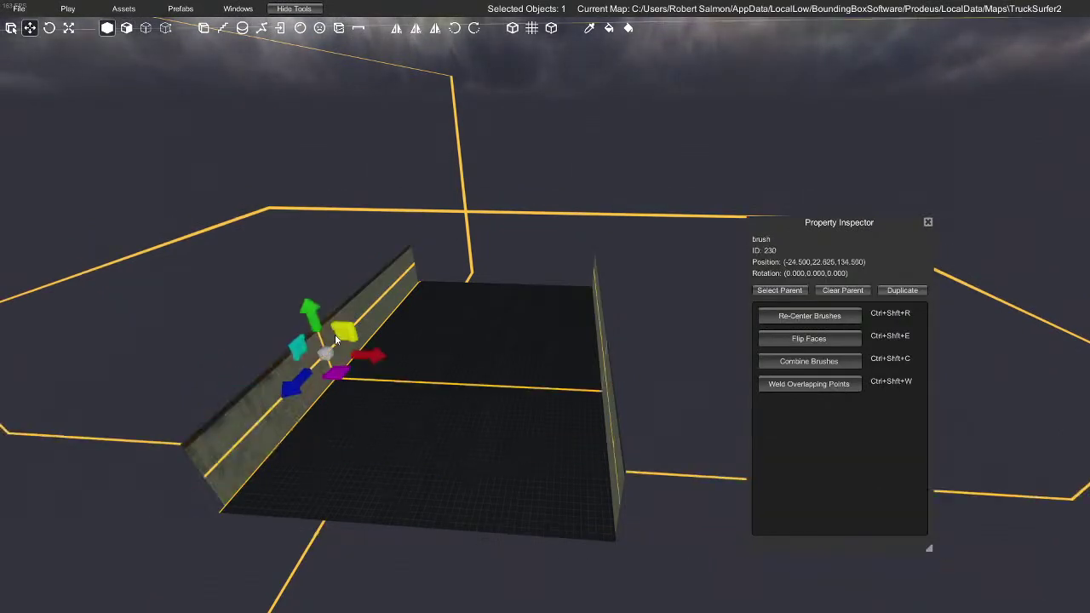
pyautogui.press('2')
pyautogui.press('1')
pyautogui.moveTo(116, 193); pyautogui.dragTo(730, 610)
pyautogui.press('2')
pyautogui.moveTo(728, 179); pyautogui.dragTo(170, 611)
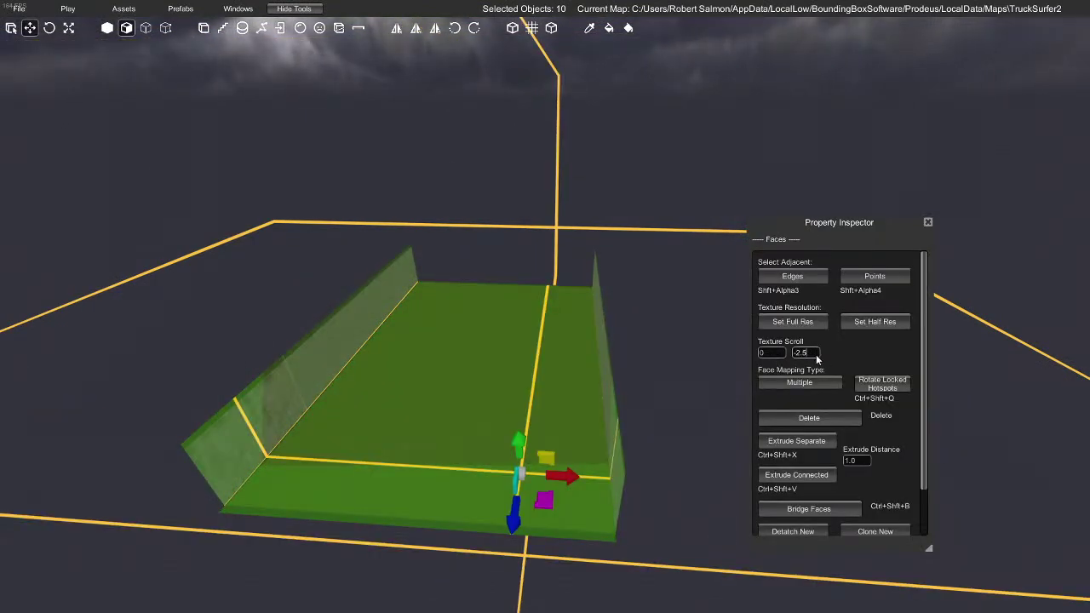
pyautogui.press('g')
pyautogui.moveTo(822, 355); pyautogui.dragTo(459, 427, button='right')
pyautogui.press('Escape')
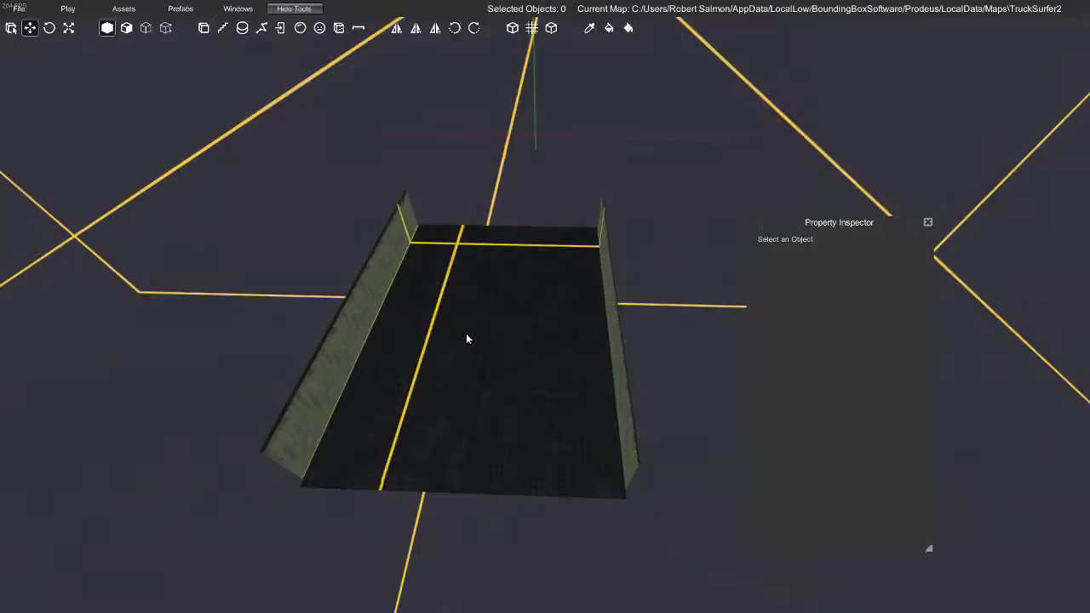
# Pick the extra narrow brush overlapping the middle of the road floor, lower it out of the surface and delete it
pyautogui.moveTo(693, 594); pyautogui.dragTo(696, 590)
pyautogui.moveTo(508, 380)
pyautogui.mouseDown()
pyautogui.moveTo(481, 384)
pyautogui.moveTo(494, 355)
pyautogui.mouseUp()
pyautogui.moveTo(590, 466)
pyautogui.mouseDown(button='right')
pyautogui.moveTo(584, 415)
pyautogui.moveTo(593, 477)
pyautogui.moveTo(574, 457)
pyautogui.moveTo(570, 416)
pyautogui.moveTo(518, 355)
pyautogui.moveTo(522, 258)
pyautogui.moveTo(536, 346)
pyautogui.mouseUp(button='right')
pyautogui.press('w')
pyautogui.press('s')
pyautogui.hotkey('ctrl', 'shift', 'c')
pyautogui.press('w')
pyautogui.press('e')
pyautogui.moveTo(536, 347); pyautogui.dragTo(538, 402)
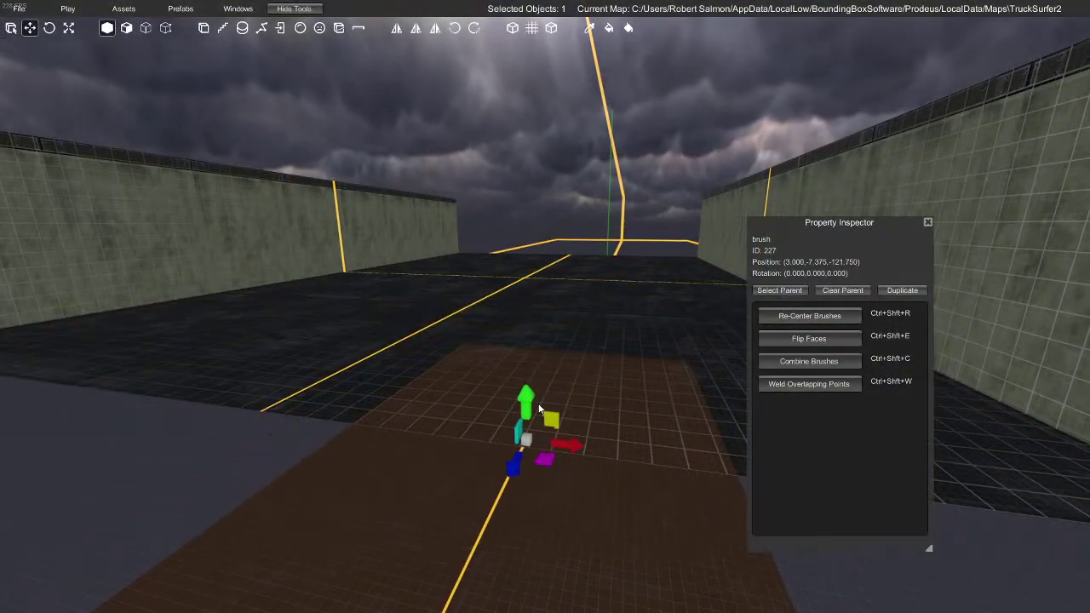
pyautogui.press('Delete')
# Preview the remaining road section without editor overlays and look at it from several sides
pyautogui.press('Tab')
pyautogui.moveTo(538, 403)
pyautogui.mouseDown(button='right')
pyautogui.moveTo(539, 345)
pyautogui.moveTo(535, 387)
pyautogui.moveTo(479, 409)
pyautogui.moveTo(569, 416)
pyautogui.moveTo(562, 409)
pyautogui.moveTo(615, 433)
pyautogui.mouseUp(button='right')
pyautogui.press('q')
pyautogui.press('e')
pyautogui.press('s')
pyautogui.press('e')
pyautogui.press('d')
pyautogui.press('q')
pyautogui.press('e')
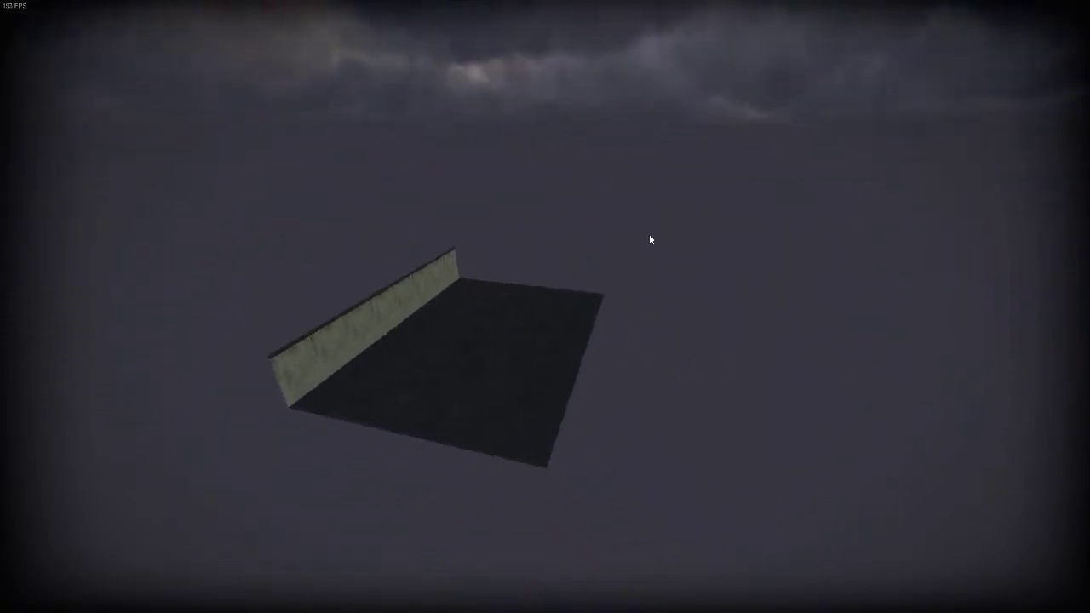
pyautogui.press('w')
pyautogui.moveTo(516, 371)
pyautogui.mouseDown(button='right')
pyautogui.moveTo(475, 368)
pyautogui.moveTo(585, 380)
pyautogui.moveTo(482, 382)
pyautogui.moveTo(469, 363)
pyautogui.moveTo(494, 397)
pyautogui.moveTo(404, 393)
pyautogui.moveTo(428, 372)
pyautogui.mouseUp(button='right')
pyautogui.press('a')
pyautogui.press('s')
pyautogui.press('Escape')
# Duplicate the whole road section with its walls and place the copy almost end to end with the original along the road
pyautogui.click(447, 360)
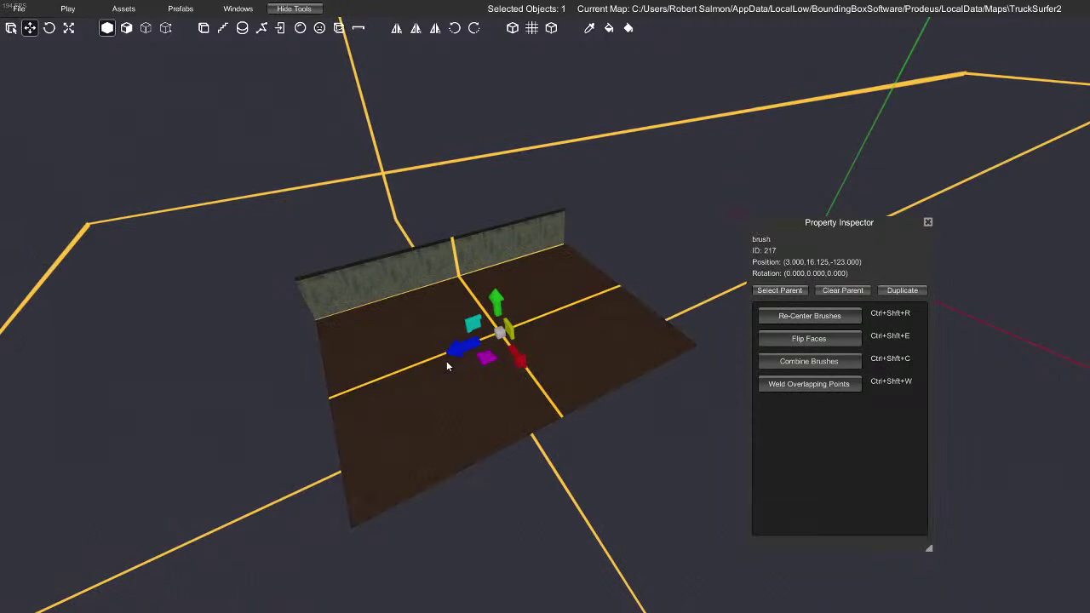
pyautogui.moveTo(204, 194); pyautogui.dragTo(785, 551)
pyautogui.hotkey('ctrl', 'd')
pyautogui.moveTo(464, 348); pyautogui.dragTo(218, 422)
pyautogui.moveTo(417, 367); pyautogui.dragTo(514, 349, button='right')
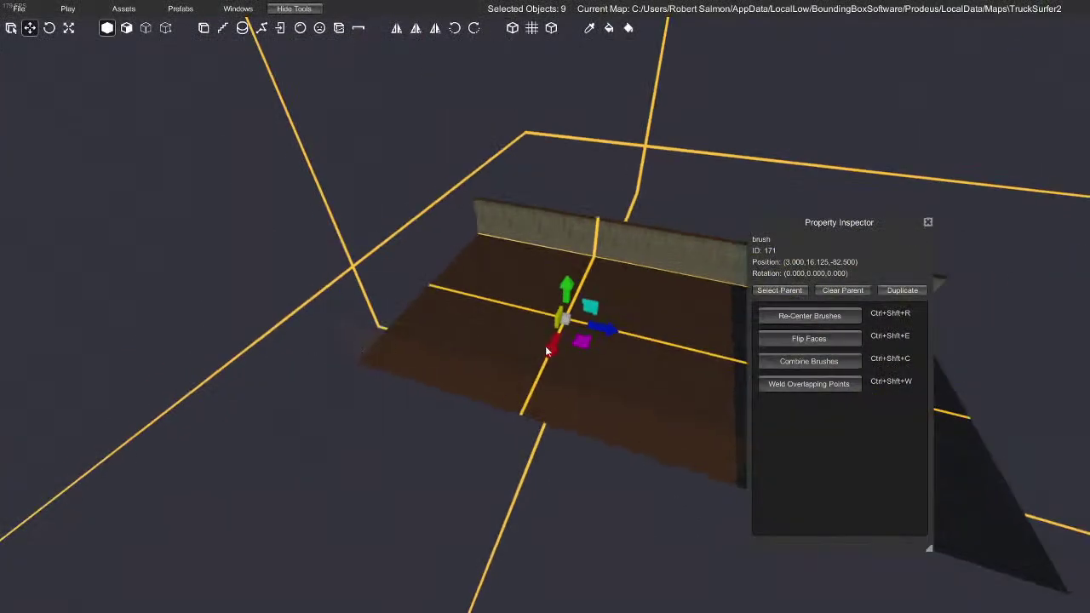
pyautogui.moveTo(611, 323)
pyautogui.mouseDown()
pyautogui.moveTo(451, 292)
pyautogui.moveTo(477, 299)
pyautogui.mouseUp()
pyautogui.moveTo(557, 337); pyautogui.dragTo(589, 338, button='right')
pyautogui.press('w')
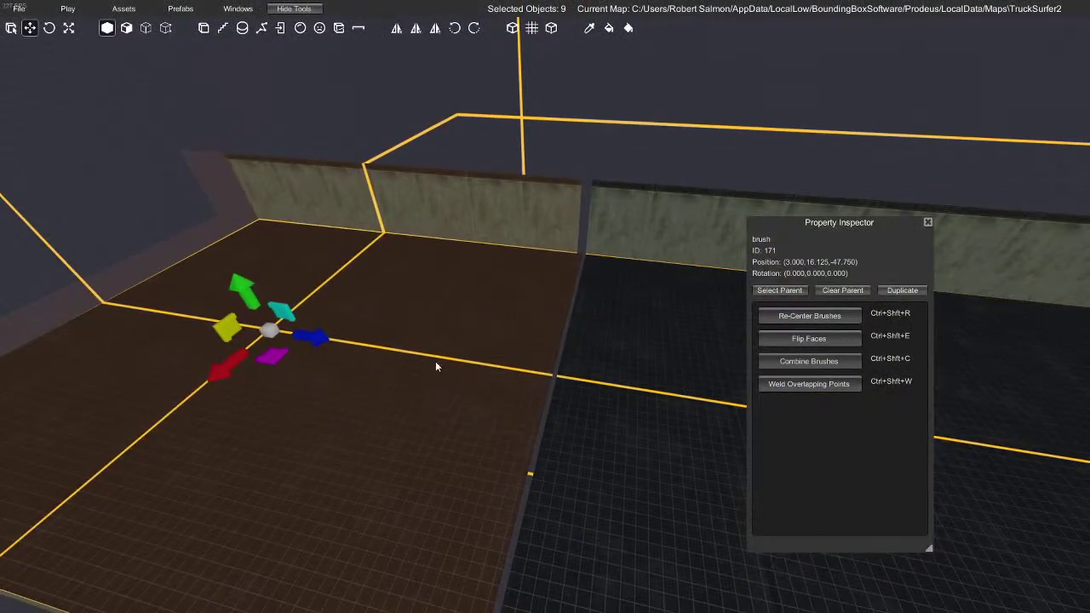
pyautogui.moveTo(312, 340)
pyautogui.mouseDown(button='right')
pyautogui.moveTo(543, 440)
pyautogui.moveTo(556, 427)
pyautogui.moveTo(544, 424)
pyautogui.mouseUp(button='right')
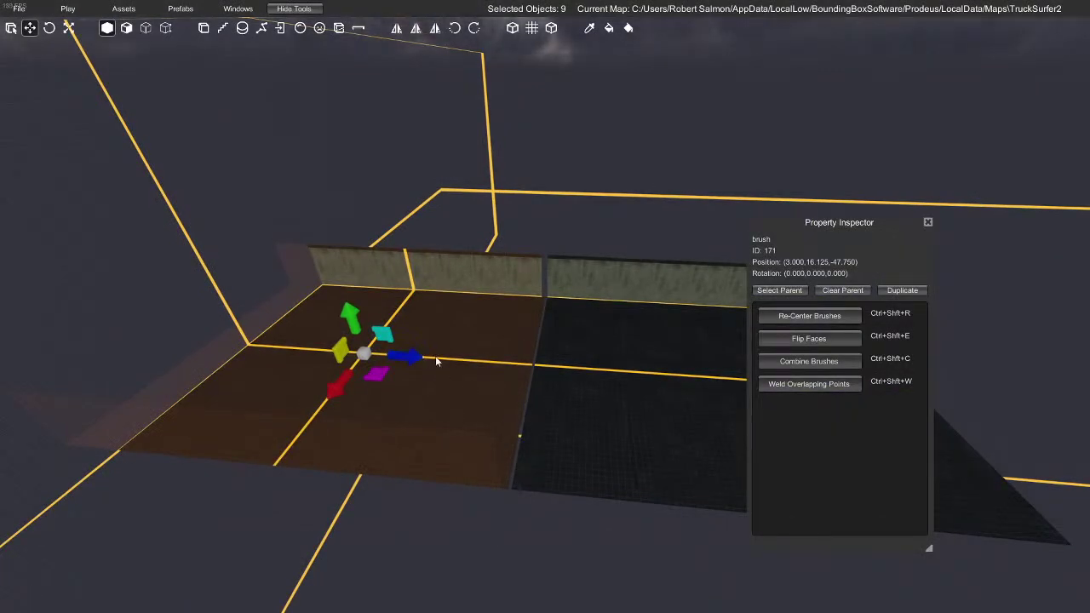
# Extend the copied section's first side wall by moving its end edge across the gap to the neighbouring wall
pyautogui.moveTo(337, 555)
pyautogui.mouseDown(button='right')
pyautogui.moveTo(486, 509)
pyautogui.moveTo(494, 539)
pyautogui.moveTo(450, 525)
pyautogui.moveTo(130, 278)
pyautogui.moveTo(267, 321)
pyautogui.moveTo(333, 272)
pyautogui.moveTo(306, 288)
pyautogui.mouseUp(button='right')
pyautogui.click(431, 304)
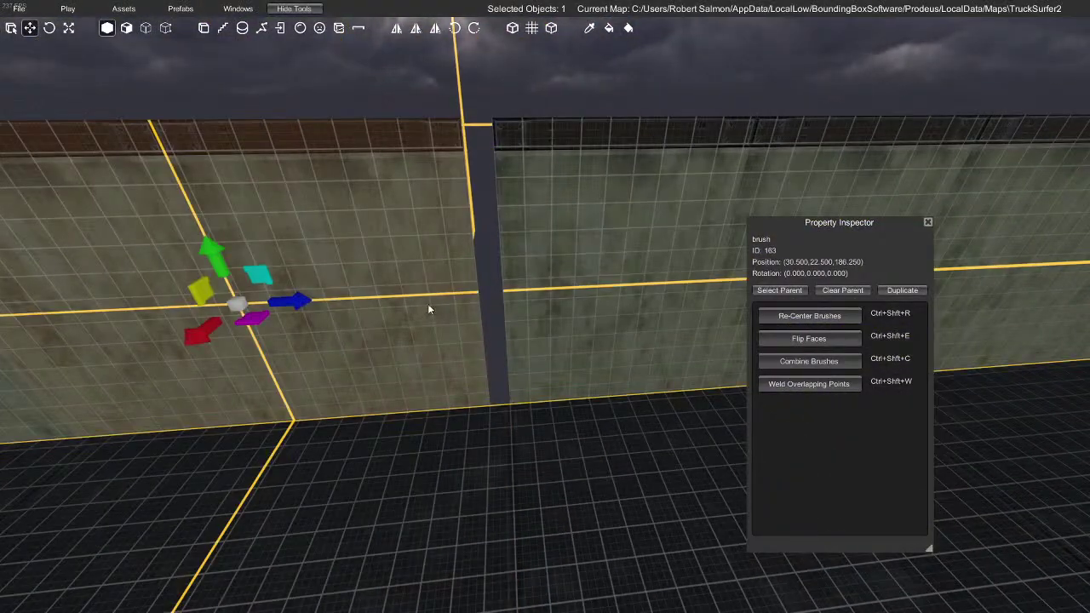
pyautogui.press('3')
pyautogui.click(474, 264)
pyautogui.moveTo(490, 304)
pyautogui.mouseDown()
pyautogui.moveTo(488, 134)
pyautogui.moveTo(540, 136)
pyautogui.mouseUp()
pyautogui.click(329, 288)
# Extend the opposite side wall of the copied section by moving its end edge up to the neighbouring wall
pyautogui.moveTo(542, 287)
pyautogui.mouseDown(button='right')
pyautogui.moveTo(329, 289)
pyautogui.moveTo(416, 213)
pyautogui.moveTo(470, 243)
pyautogui.moveTo(478, 264)
pyautogui.moveTo(469, 267)
pyautogui.moveTo(429, 184)
pyautogui.mouseUp(button='right')
pyautogui.press('w')
pyautogui.press('Tab')
pyautogui.press('Tab')
pyautogui.press('1')
pyautogui.press('s')
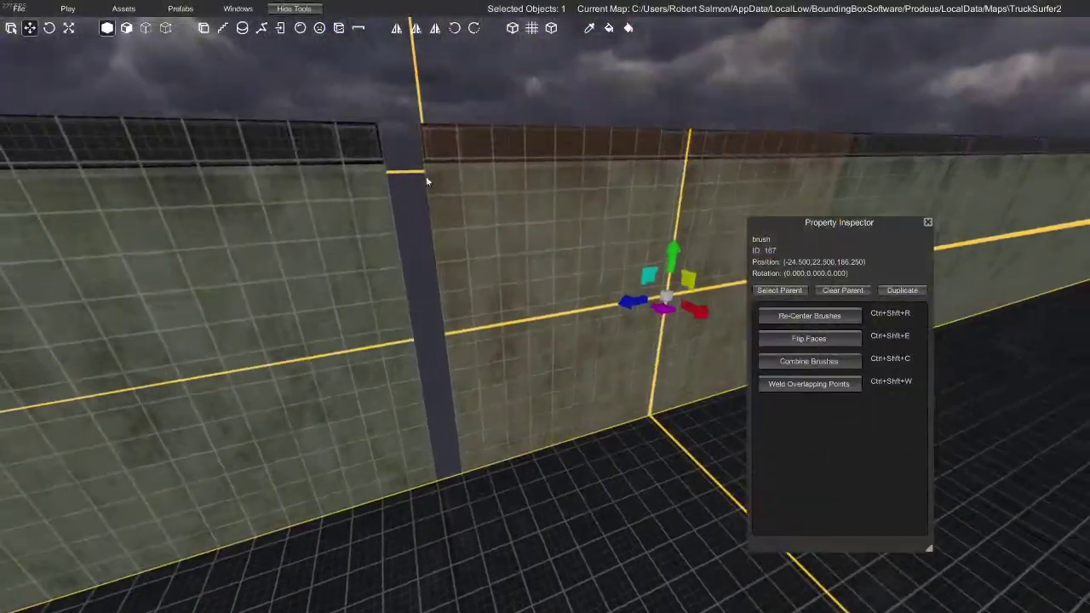
pyautogui.press('3')
pyautogui.click(420, 141)
pyautogui.keyDown('shift'); pyautogui.click(435, 219); pyautogui.keyUp('shift')
pyautogui.moveTo(399, 355); pyautogui.dragTo(369, 360)
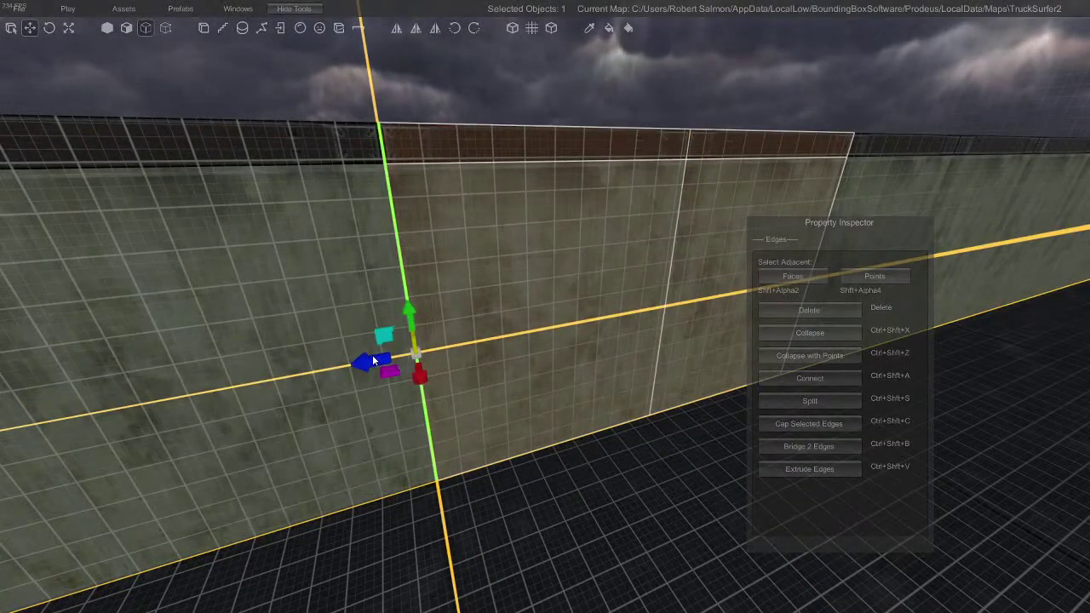
# Preview the joined road sections without overlays and select the surrounding room and a wall piece to examine the layout
pyautogui.press('Tab')
pyautogui.press('s')
pyautogui.moveTo(521, 387); pyautogui.dragTo(376, 356, button='right')
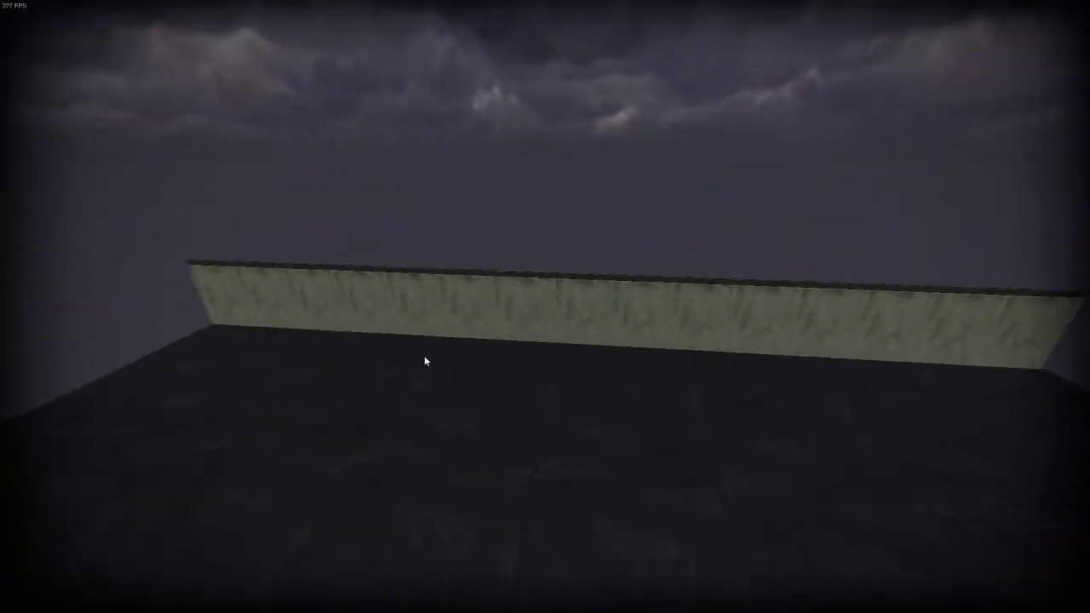
pyautogui.moveTo(493, 361)
pyautogui.mouseDown(button='right')
pyautogui.moveTo(477, 360)
pyautogui.moveTo(593, 314)
pyautogui.moveTo(459, 343)
pyautogui.moveTo(427, 364)
pyautogui.moveTo(464, 359)
pyautogui.moveTo(495, 383)
pyautogui.mouseUp(button='right')
pyautogui.press('g')
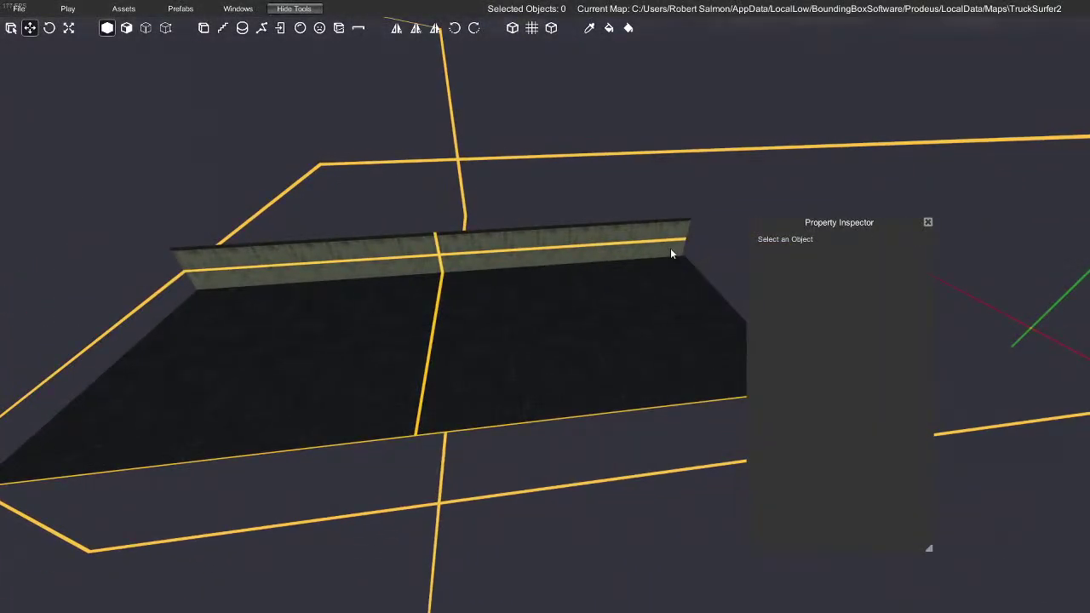
pyautogui.click(662, 308)
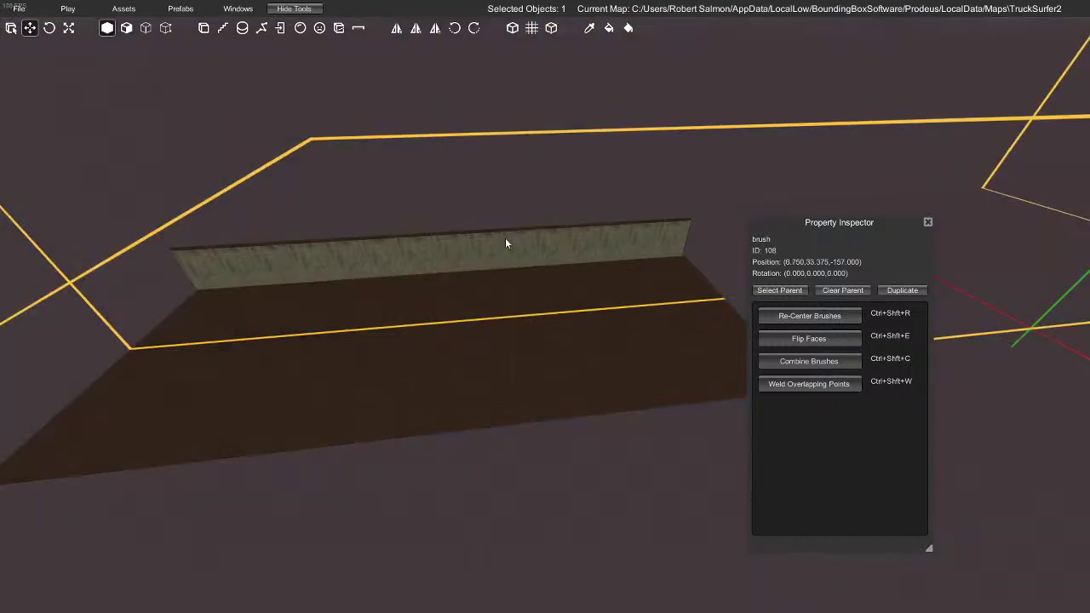
pyautogui.click(505, 243)
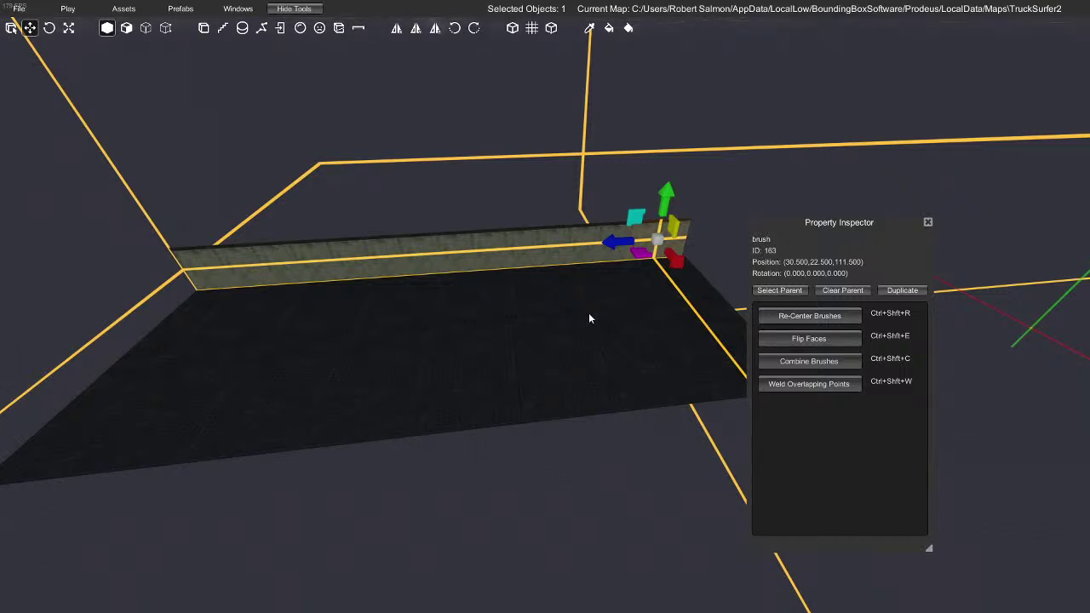
pyautogui.moveTo(589, 319); pyautogui.dragTo(566, 333, button='right')
pyautogui.press('s')
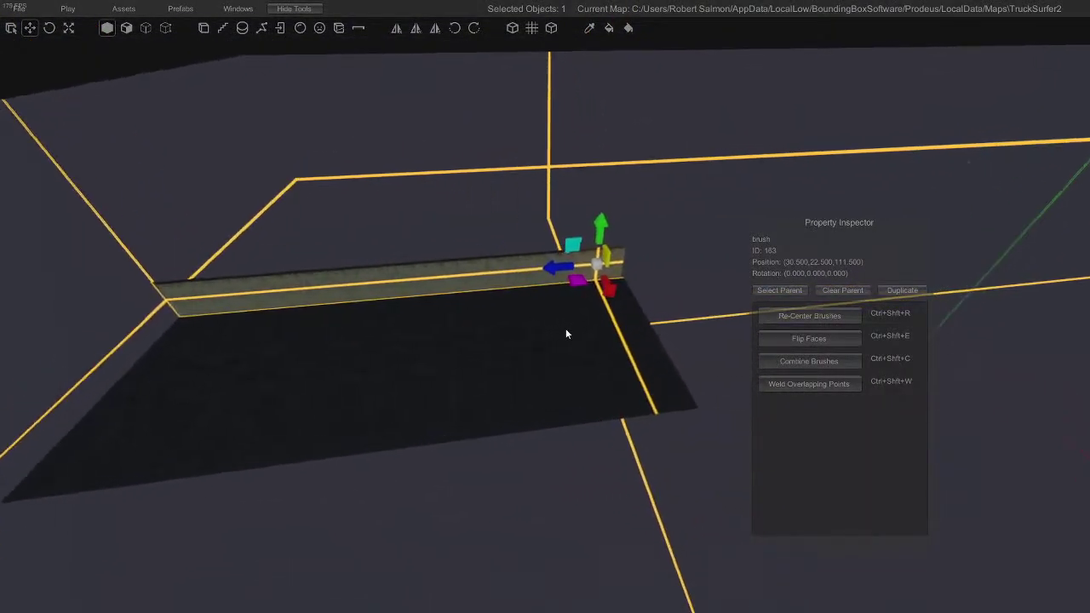
# Duplicate the nine road and wall pieces and move the copy along the road away from the original
pyautogui.moveTo(714, 153); pyautogui.dragTo(380, 531)
pyautogui.hotkey('ctrl', 'd')
pyautogui.moveTo(483, 350); pyautogui.dragTo(943, 256)
pyautogui.moveTo(690, 262); pyautogui.dragTo(739, 257, button='right')
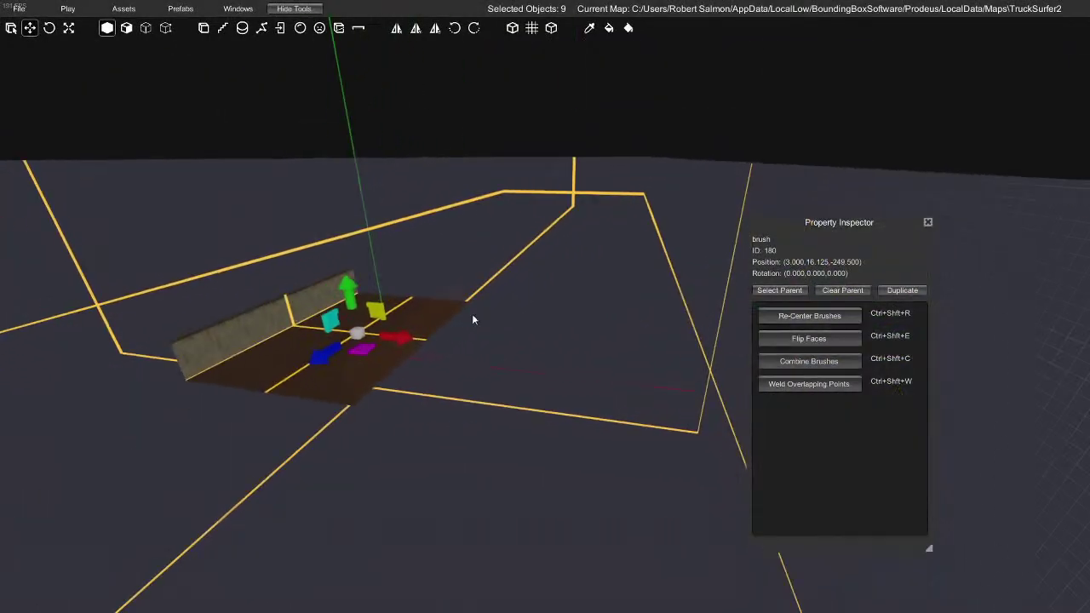
# Move the copied road section further along the road direction to the far end of the surrounding room
pyautogui.moveTo(321, 360); pyautogui.dragTo(590, 238)
pyautogui.moveTo(591, 238); pyautogui.dragTo(522, 255, button='right')
pyautogui.press('w')
pyautogui.press('d')
pyautogui.press('w')
pyautogui.moveTo(329, 392); pyautogui.dragTo(661, 181)
pyautogui.moveTo(662, 181); pyautogui.dragTo(615, 167, button='right')
pyautogui.press('w')
pyautogui.moveTo(298, 363); pyautogui.dragTo(573, 259)
pyautogui.moveTo(572, 259)
pyautogui.mouseDown(button='right')
pyautogui.moveTo(602, 205)
pyautogui.moveTo(613, 258)
pyautogui.moveTo(456, 271)
pyautogui.mouseUp(button='right')
pyautogui.press('w')
pyautogui.moveTo(456, 270); pyautogui.dragTo(530, 223)
pyautogui.moveTo(529, 224); pyautogui.dragTo(389, 294, button='right')
pyautogui.press('w')
pyautogui.moveTo(390, 294)
pyautogui.mouseDown()
pyautogui.moveTo(207, 335)
pyautogui.moveTo(219, 333)
pyautogui.mouseUp()
# Move the end edge of one side wall out to the end of the road floor and save the map
pyautogui.moveTo(501, 271)
pyautogui.mouseDown(button='right')
pyautogui.moveTo(508, 264)
pyautogui.moveTo(482, 247)
pyautogui.moveTo(736, 273)
pyautogui.moveTo(886, 223)
pyautogui.moveTo(850, 198)
pyautogui.moveTo(580, 204)
pyautogui.mouseUp(button='right')
pyautogui.press('w')
pyautogui.press('w')
pyautogui.moveTo(485, 308)
pyautogui.mouseDown(button='right')
pyautogui.moveTo(513, 293)
pyautogui.moveTo(469, 271)
pyautogui.mouseUp(button='right')
pyautogui.click(473, 250)
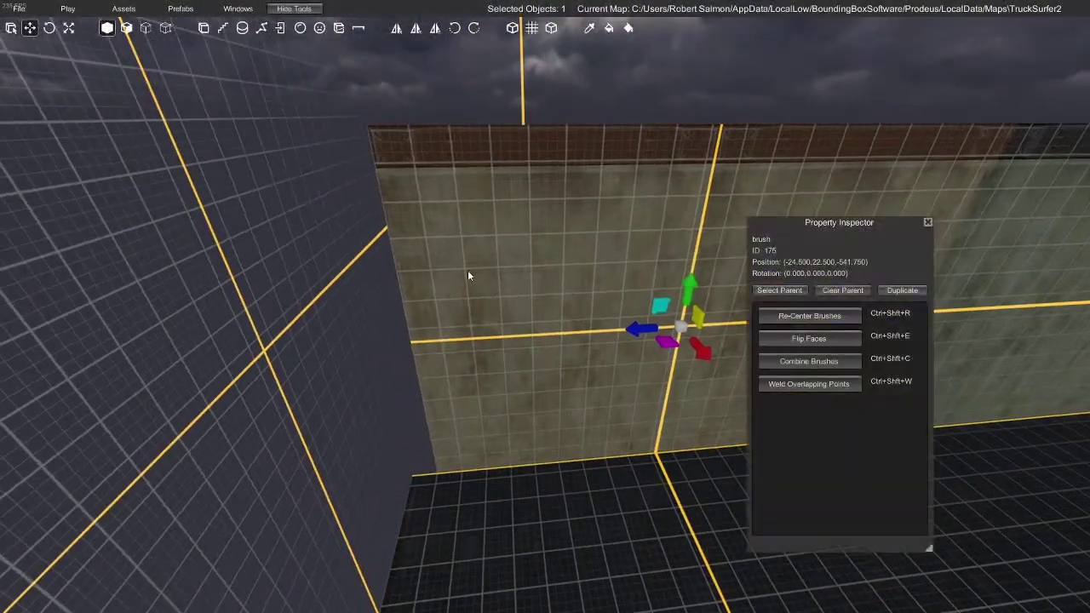
pyautogui.press('3')
pyautogui.click(392, 251)
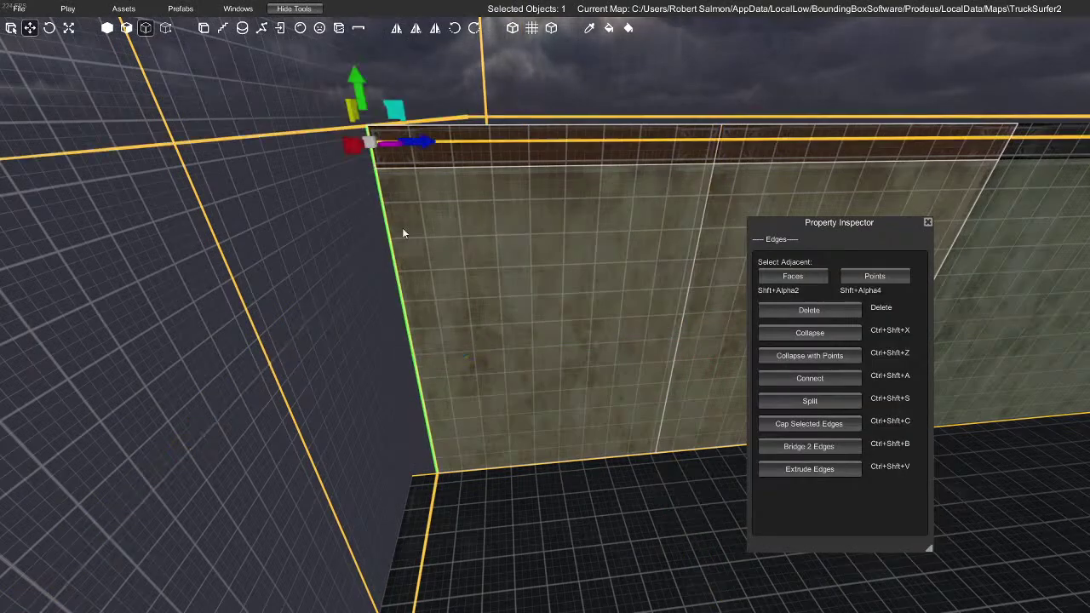
pyautogui.moveTo(427, 157); pyautogui.dragTo(388, 143)
pyautogui.moveTo(388, 143)
pyautogui.mouseDown(button='right')
pyautogui.moveTo(60, 253)
pyautogui.moveTo(86, 243)
pyautogui.moveTo(115, 266)
pyautogui.mouseUp(button='right')
pyautogui.hotkey('ctrl', 's')
pyautogui.press('1')
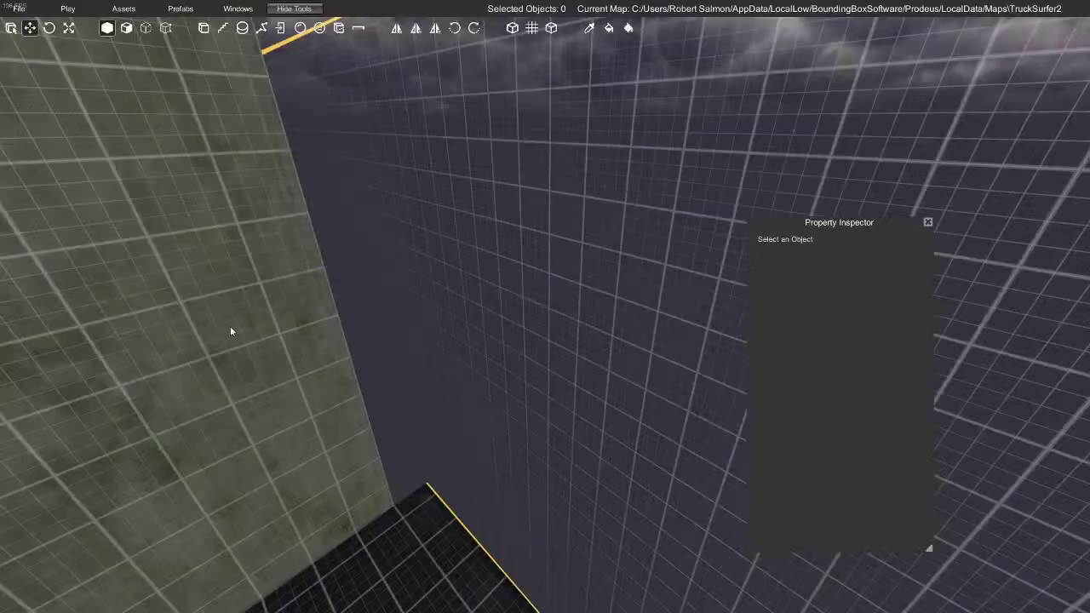
# Move the end edge of the opposite side wall to the end of the road floor and preview the section without overlays
pyautogui.press('2')
pyautogui.click(334, 301)
pyautogui.moveTo(335, 302); pyautogui.dragTo(379, 293, button='right')
pyautogui.press('3')
pyautogui.click(411, 276)
pyautogui.moveTo(488, 290); pyautogui.dragTo(459, 234, button='right')
pyautogui.keyDown('shift'); pyautogui.click(452, 164); pyautogui.keyUp('shift')
pyautogui.moveTo(405, 161); pyautogui.dragTo(438, 160)
pyautogui.press('Tab')
pyautogui.moveTo(617, 356); pyautogui.dragTo(561, 426, button='right')
pyautogui.press('s')
pyautogui.press('Tab')
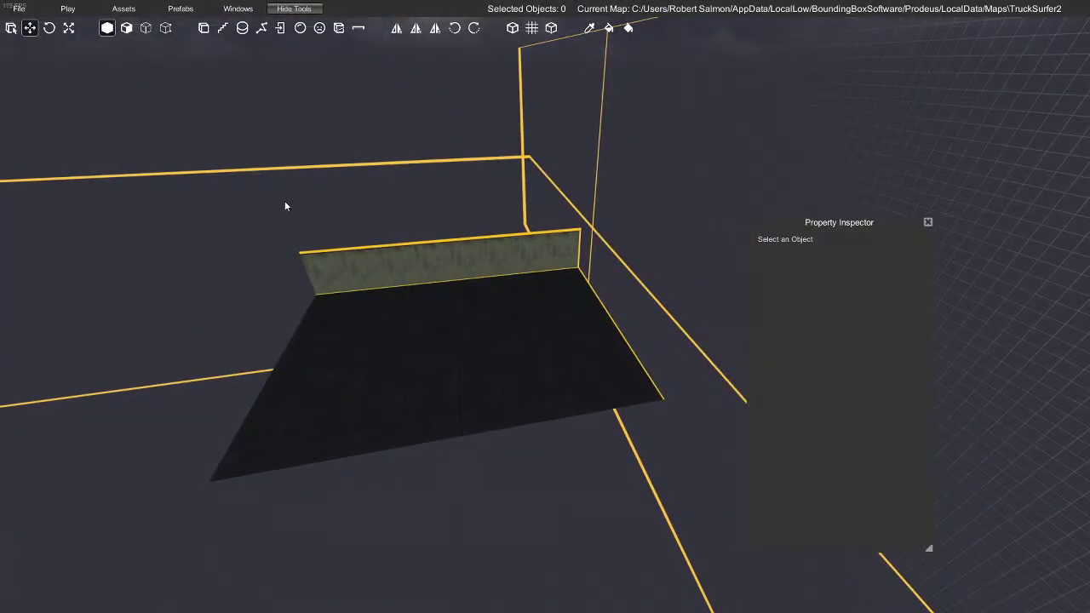
# Select all nine pieces of the section and shift them along the road, putting the end wall piece at Z -545.25
pyautogui.moveTo(284, 202); pyautogui.dragTo(286, 208, button='right')
pyautogui.moveTo(204, 218)
pyautogui.mouseDown()
pyautogui.moveTo(664, 523)
pyautogui.moveTo(683, 549)
pyautogui.mouseUp()
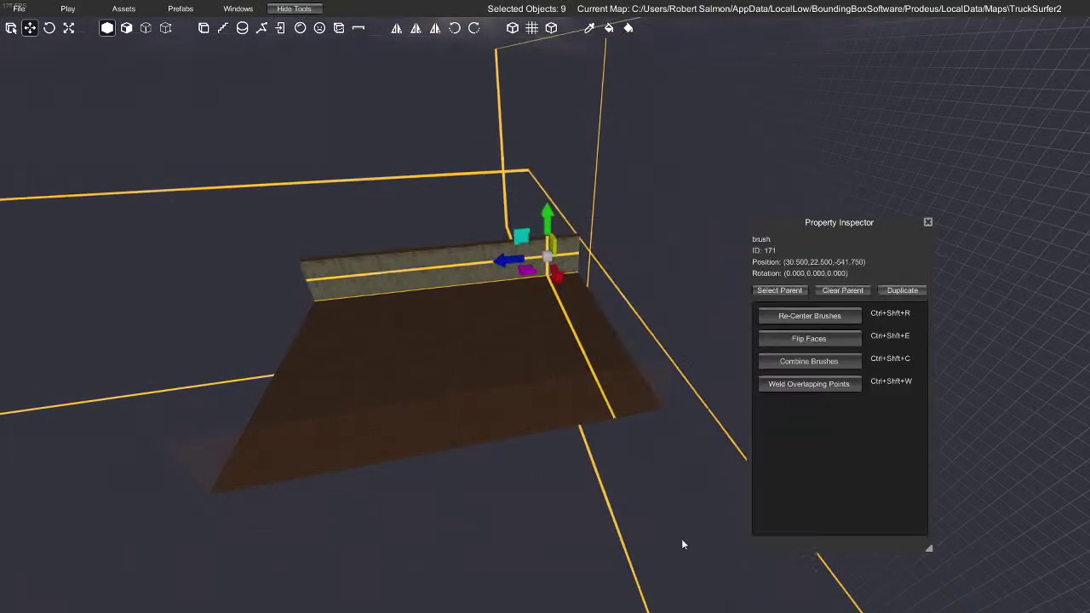
pyautogui.moveTo(501, 265)
pyautogui.mouseDown()
pyautogui.moveTo(418, 268)
pyautogui.moveTo(534, 274)
pyautogui.moveTo(511, 278)
pyautogui.mouseUp()
pyautogui.moveTo(521, 272); pyautogui.dragTo(521, 275, button='right')
pyautogui.press('w')
pyautogui.moveTo(389, 285)
pyautogui.mouseDown()
pyautogui.moveTo(423, 291)
pyautogui.moveTo(412, 294)
pyautogui.mouseUp()
pyautogui.moveTo(466, 298); pyautogui.dragTo(468, 301, button='right')
pyautogui.press('s')
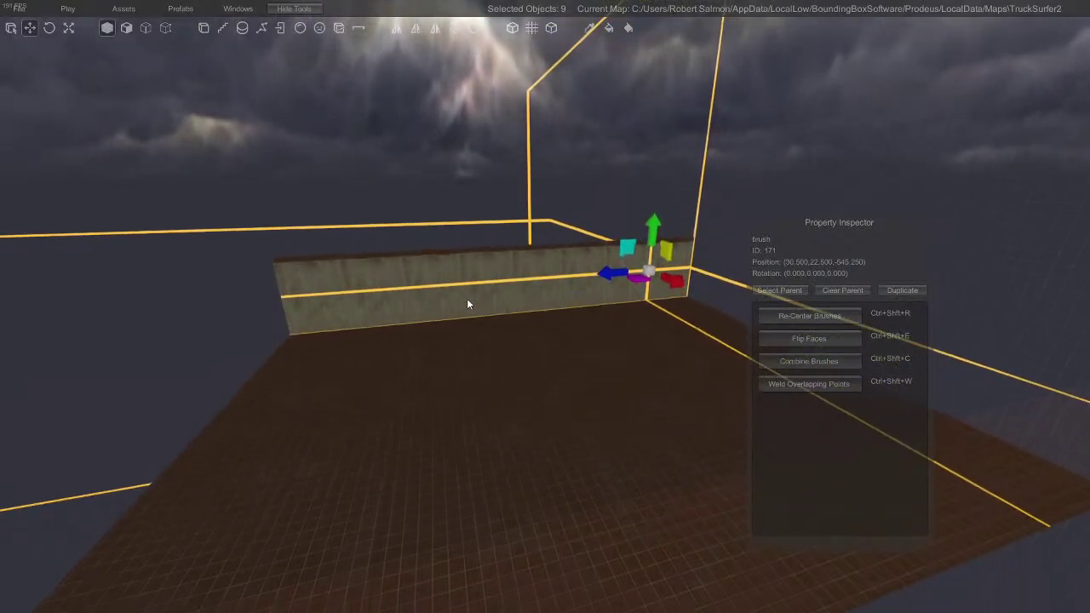
# Place a copy of the road section beyond the room's end wall, with its end wall piece at Z -620
pyautogui.moveTo(418, 332); pyautogui.dragTo(552, 398, button='right')
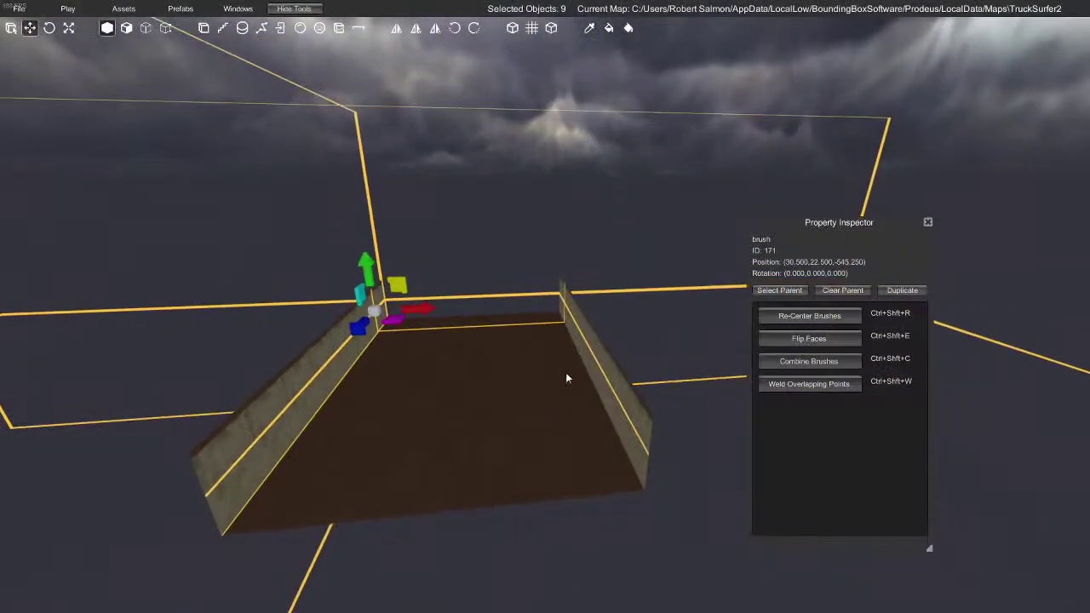
pyautogui.moveTo(430, 300); pyautogui.dragTo(438, 383, button='right')
pyautogui.moveTo(498, 256)
pyautogui.mouseDown()
pyautogui.moveTo(793, 247)
pyautogui.moveTo(771, 252)
pyautogui.mouseUp()
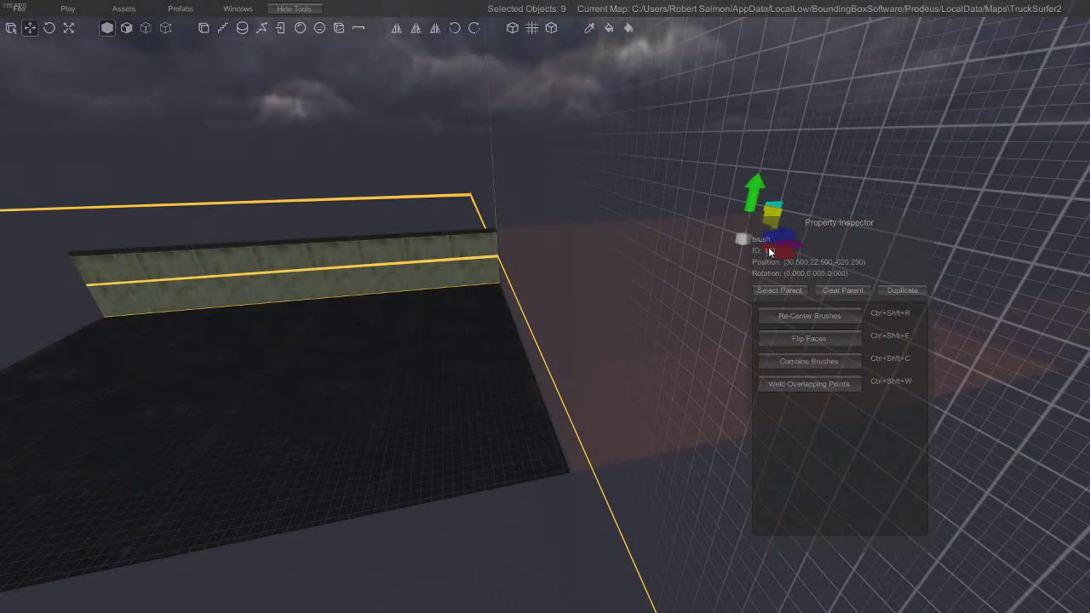
pyautogui.moveTo(769, 251); pyautogui.dragTo(769, 251)
pyautogui.moveTo(555, 349)
pyautogui.mouseDown(button='right')
pyautogui.moveTo(544, 348)
pyautogui.moveTo(586, 369)
pyautogui.mouseUp(button='right')
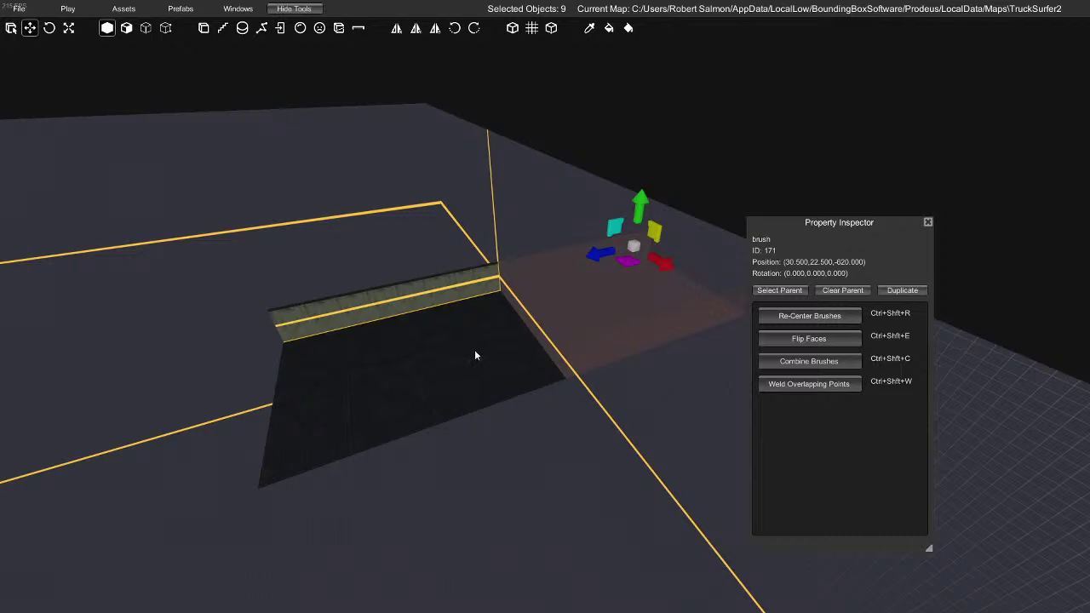
pyautogui.moveTo(586, 294); pyautogui.dragTo(449, 337, button='right')
pyautogui.moveTo(357, 206)
pyautogui.mouseDown(button='right')
pyautogui.moveTo(479, 301)
pyautogui.moveTo(661, 297)
pyautogui.moveTo(623, 316)
pyautogui.mouseUp(button='right')
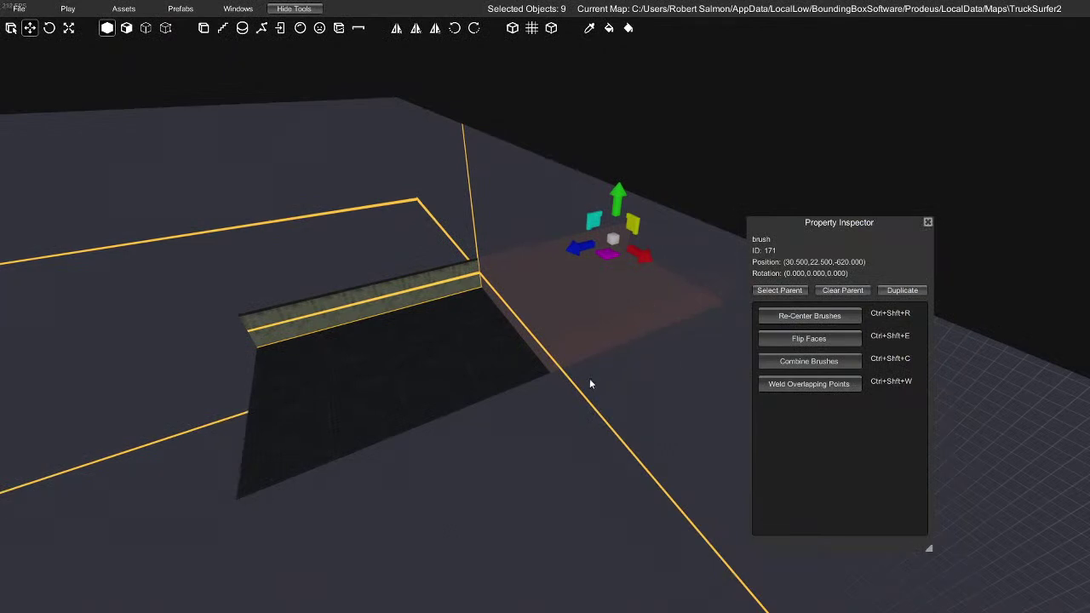
# Try deleting the road floor brush of the section inside the room and undo the deletion
pyautogui.click(467, 377)
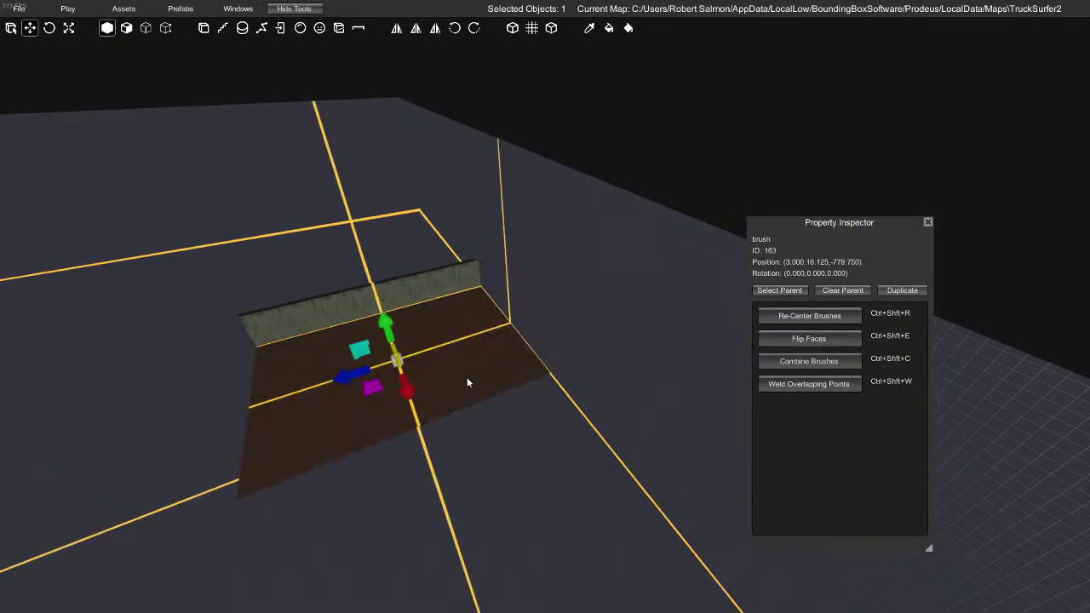
pyautogui.press('Delete')
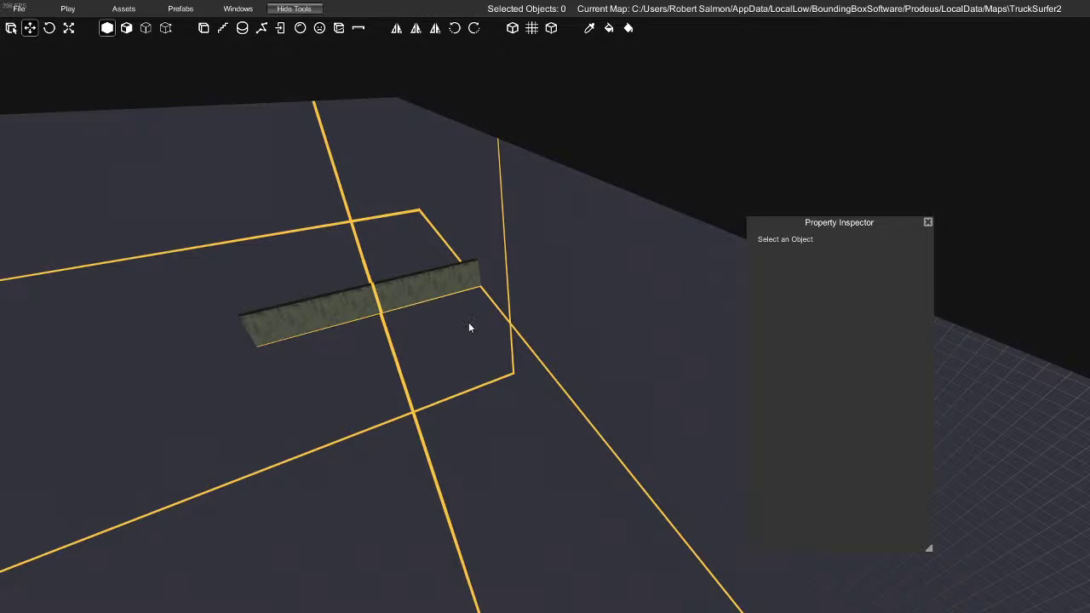
pyautogui.hotkey('ctrl', 'z')
pyautogui.moveTo(447, 296)
pyautogui.mouseDown(button='right')
pyautogui.moveTo(433, 302)
pyautogui.moveTo(500, 287)
pyautogui.moveTo(534, 302)
pyautogui.moveTo(530, 318)
pyautogui.mouseUp(button='right')
pyautogui.keyDown('shift'); pyautogui.click(429, 297); pyautogui.keyUp('shift')
pyautogui.moveTo(429, 297)
pyautogui.mouseDown(button='right')
pyautogui.moveTo(510, 377)
pyautogui.moveTo(537, 384)
pyautogui.moveTo(502, 323)
pyautogui.mouseUp(button='right')
pyautogui.keyDown('shift'); pyautogui.click(489, 312); pyautogui.keyUp('shift')
pyautogui.keyDown('shift'); pyautogui.click(388, 349); pyautogui.keyUp('shift')
pyautogui.keyDown('shift'); pyautogui.click(282, 389); pyautogui.keyUp('shift')
pyautogui.keyDown('shift'); pyautogui.click(364, 376); pyautogui.keyUp('shift')
pyautogui.keyDown('shift'); pyautogui.click(204, 440); pyautogui.keyUp('shift')
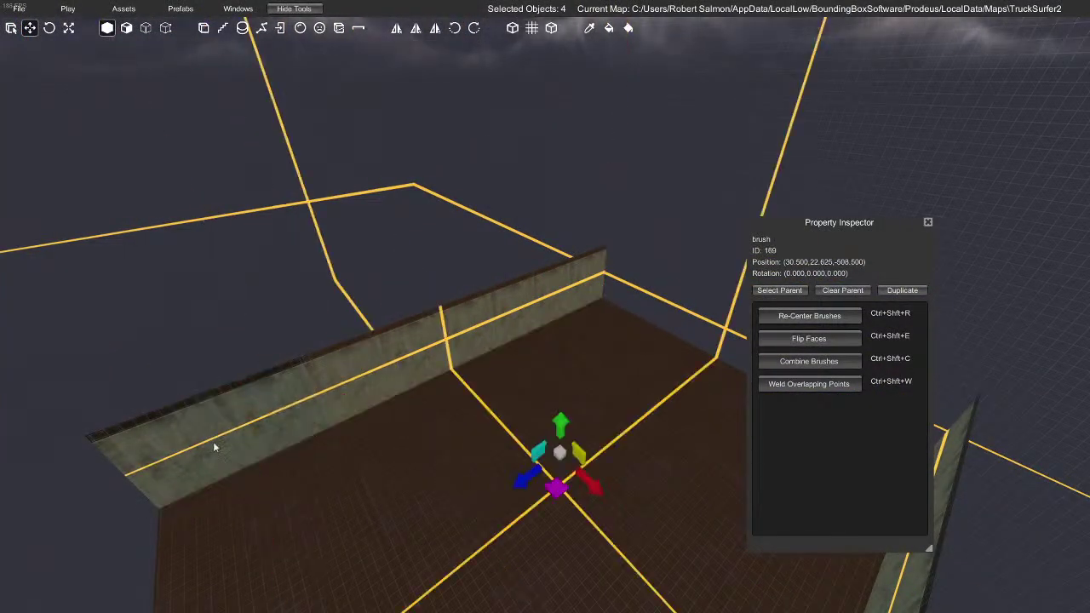
pyautogui.moveTo(242, 432); pyautogui.dragTo(596, 409, button='right')
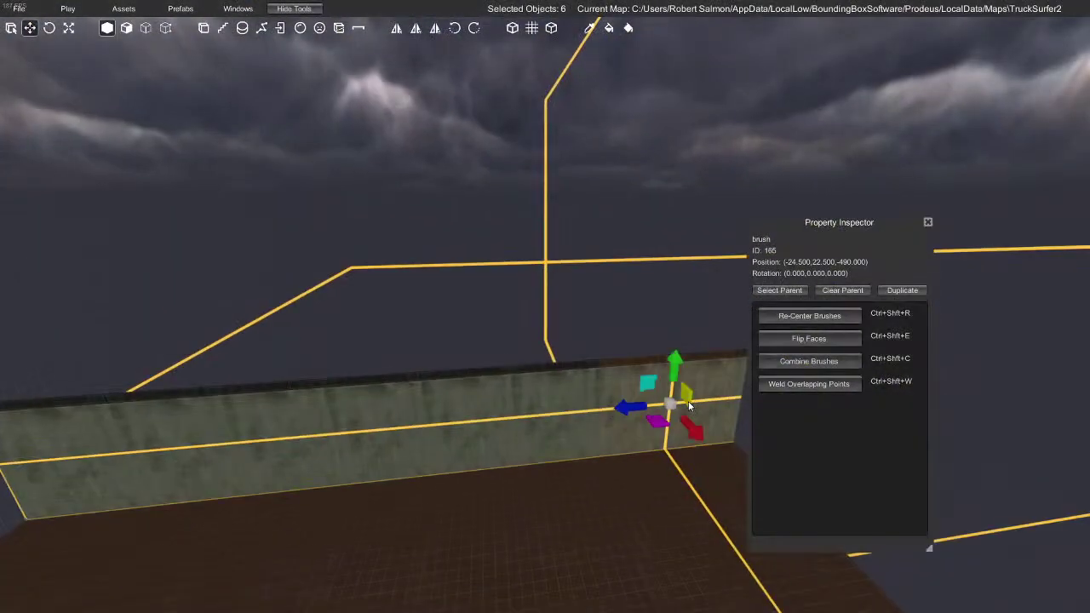
pyautogui.keyDown('shift'); pyautogui.click(690, 401); pyautogui.keyUp('shift')
pyautogui.keyDown('shift'); pyautogui.click(310, 425); pyautogui.keyUp('shift')
pyautogui.keyDown('shift'); pyautogui.click(165, 433); pyautogui.keyUp('shift')
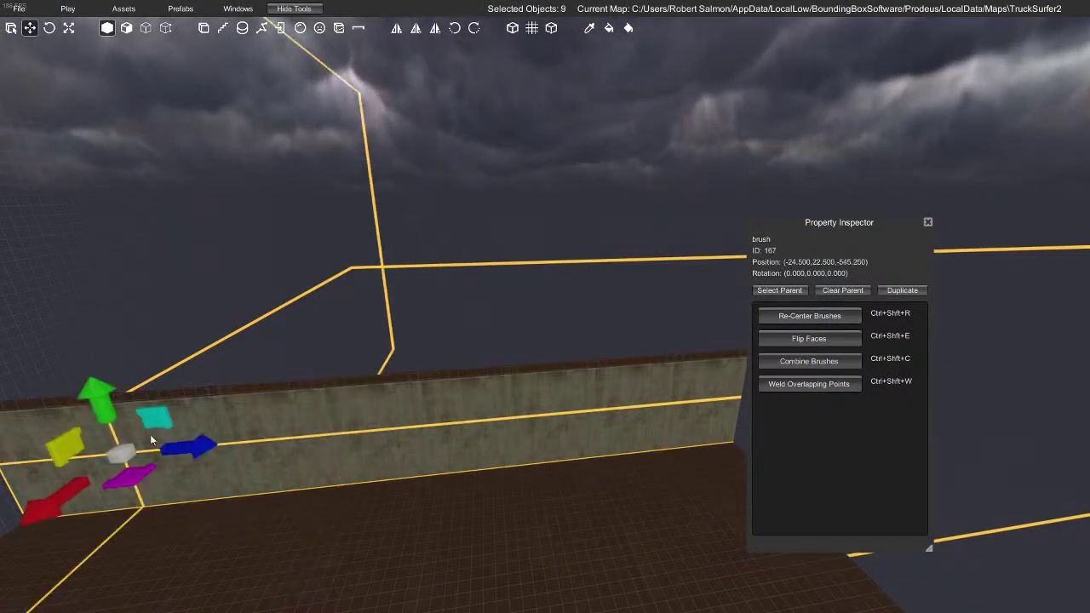
pyautogui.moveTo(341, 435)
pyautogui.mouseDown(button='right')
pyautogui.moveTo(313, 426)
pyautogui.moveTo(360, 478)
pyautogui.moveTo(306, 441)
pyautogui.moveTo(325, 441)
pyautogui.mouseUp(button='right')
# Select the inner end edges of the in-room section's end wall piece at Z -545.25 and preview the section without overlays
pyautogui.click(341, 423)
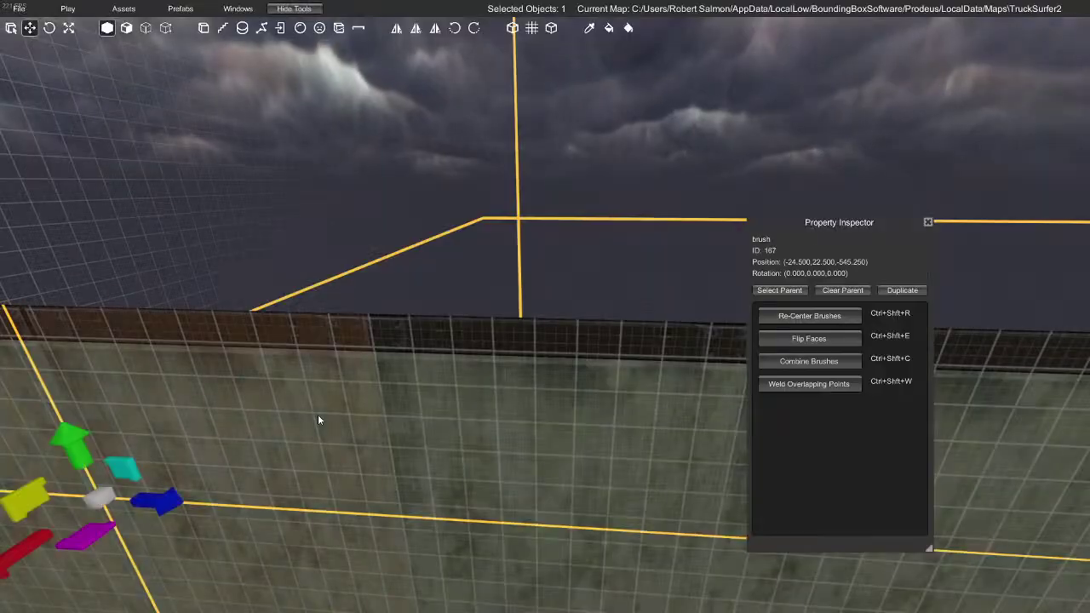
pyautogui.press('3')
pyautogui.click(378, 377)
pyautogui.keyDown('shift'); pyautogui.click(369, 325); pyautogui.keyUp('shift')
pyautogui.press('F5')
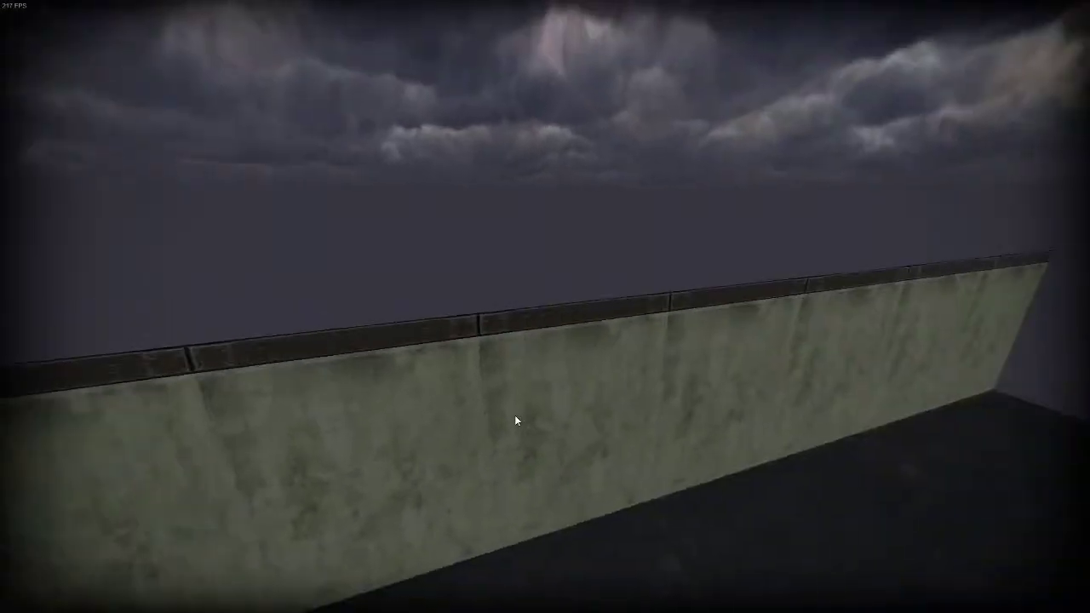
# Inspect the wall joints and road floor of the section and its copy from several sides in the preview
pyautogui.press('w')
pyautogui.press('d')
pyautogui.press('a')
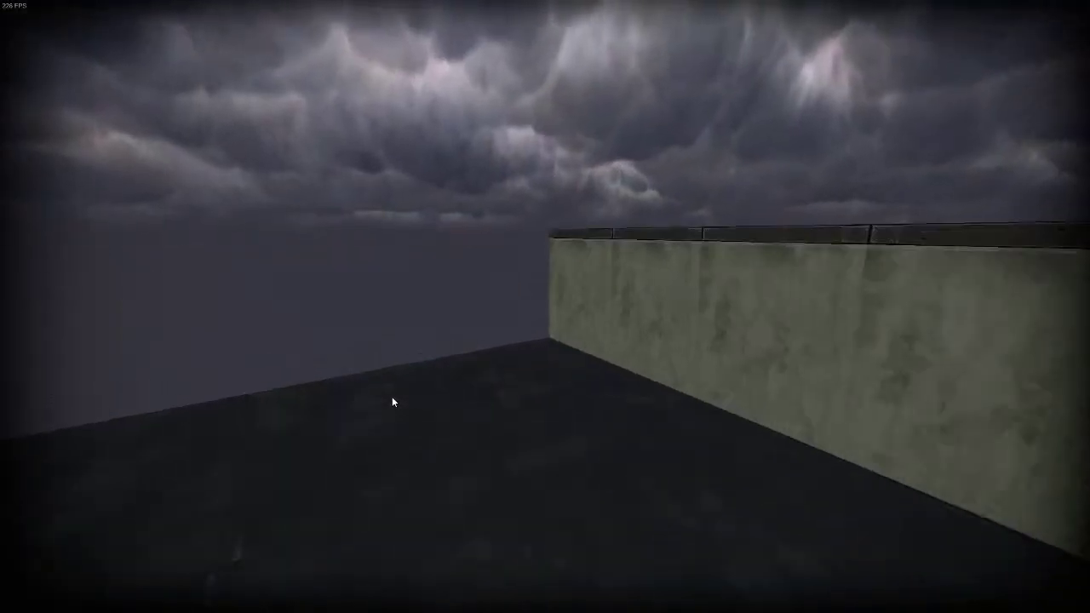
pyautogui.press('s')
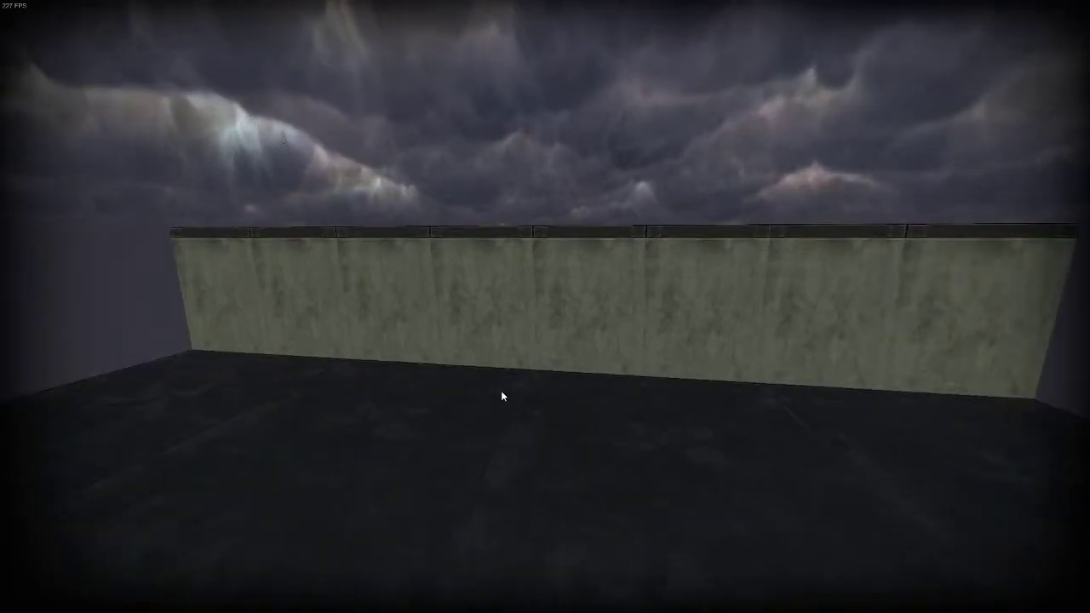
pyautogui.press('s')
pyautogui.press('space')
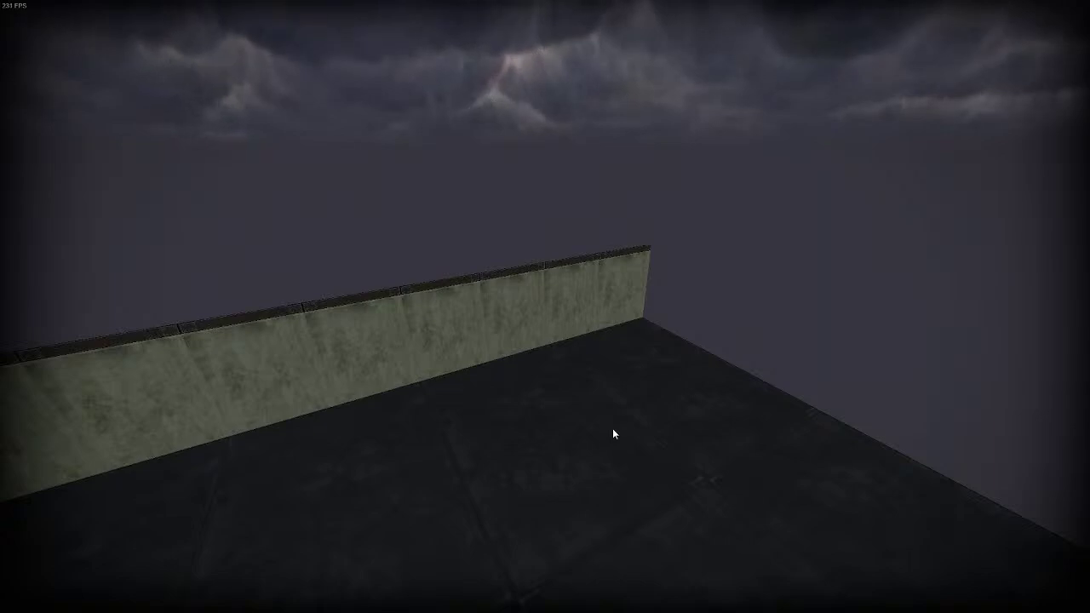
pyautogui.press('s')
pyautogui.press('s')
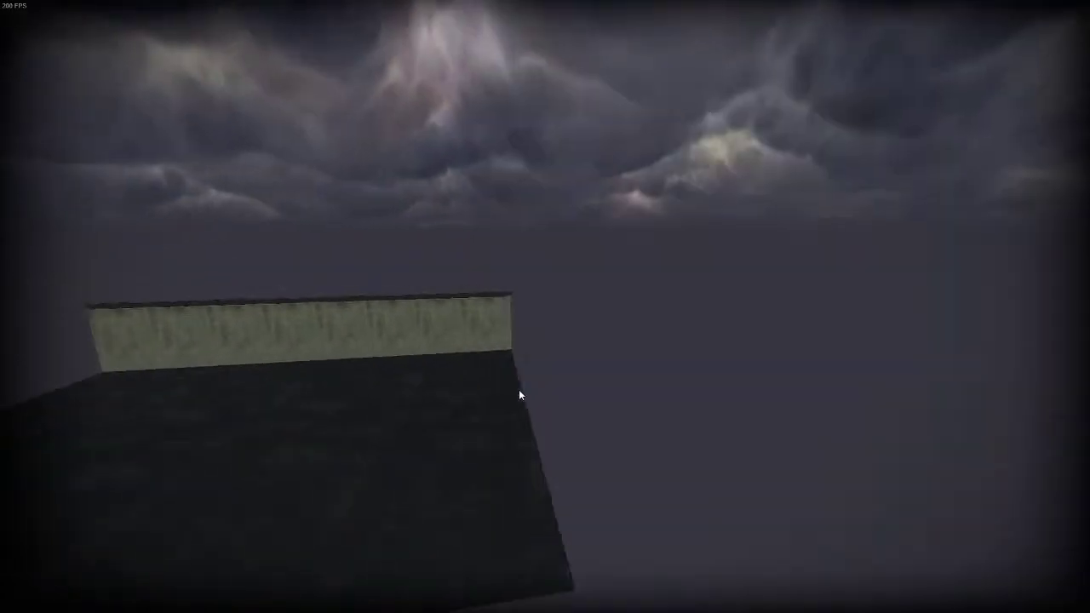
pyautogui.press('w')
pyautogui.press('w')
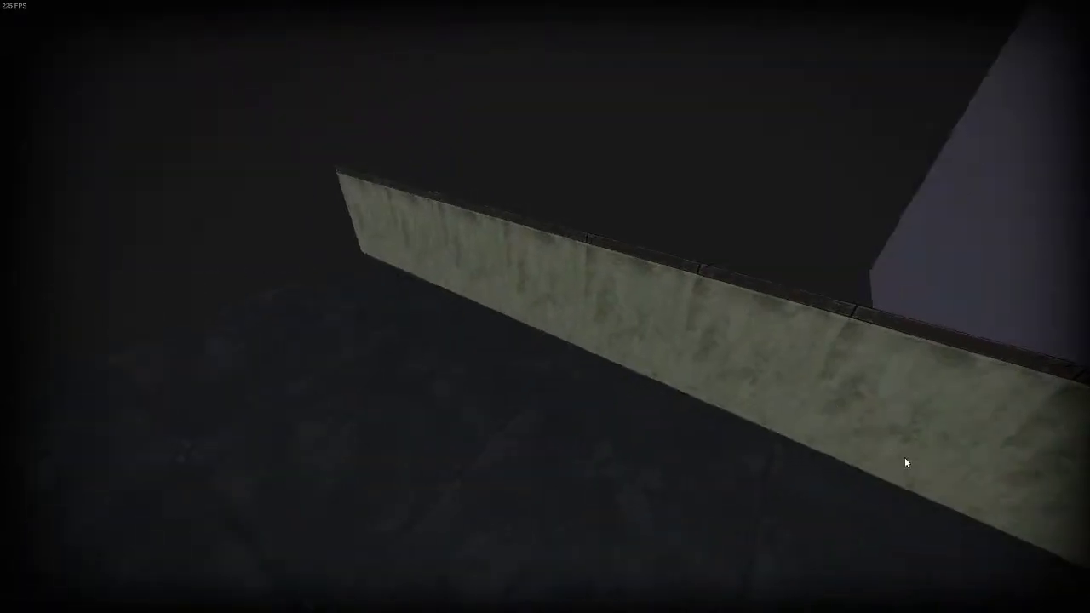
pyautogui.press('w')
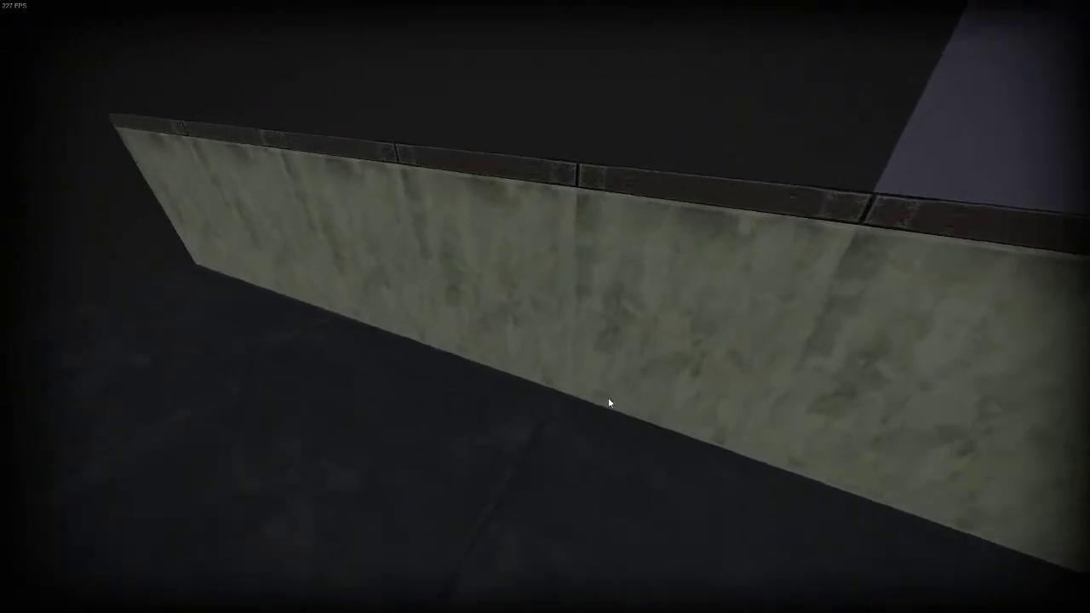
pyautogui.press('d')
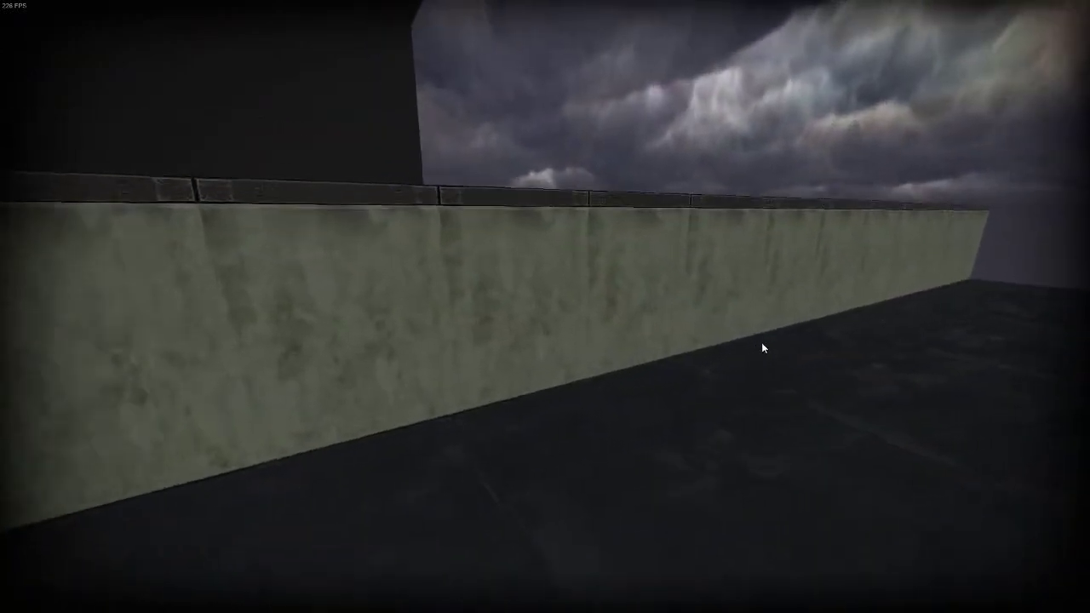
pyautogui.press('w')
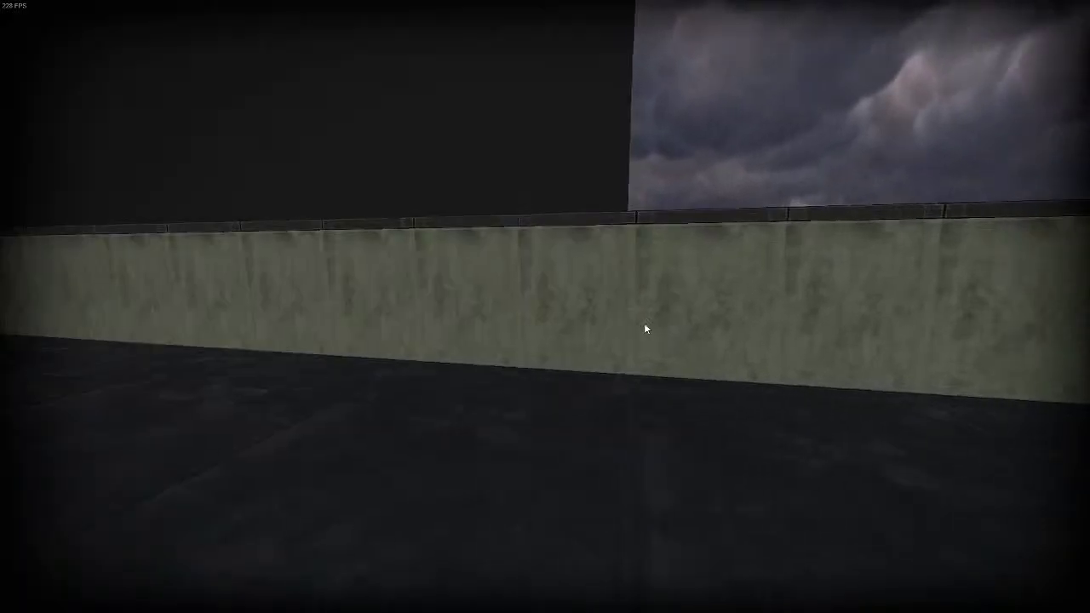
pyautogui.press('a')
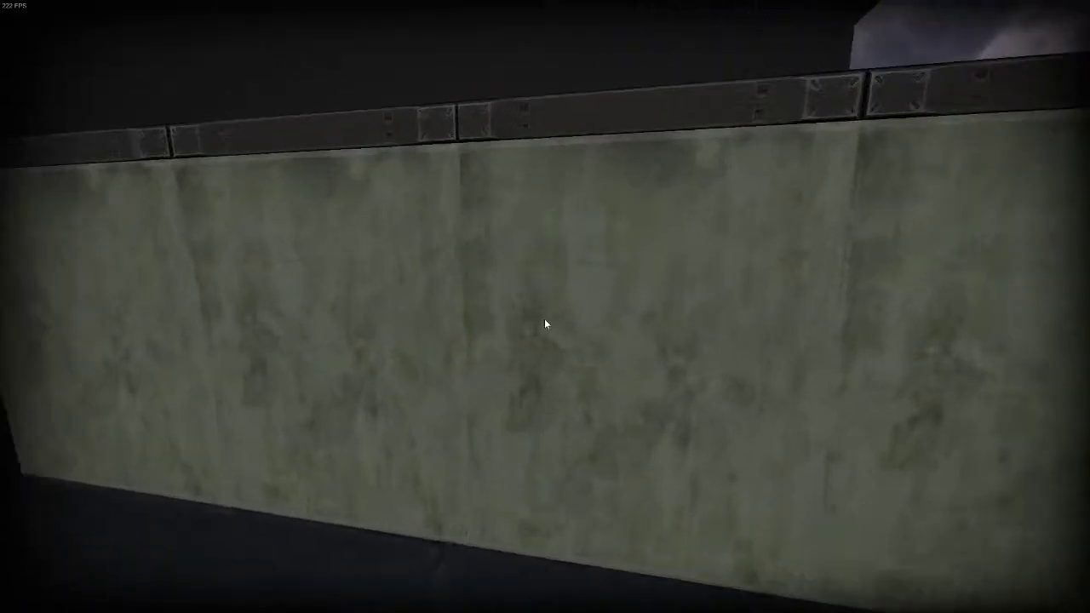
# Shift the inner end edge of the copy's wall piece at Z -620 slightly along the road and preview without overlays
pyautogui.press('Escape')
pyautogui.click(422, 262)
pyautogui.click(412, 265)
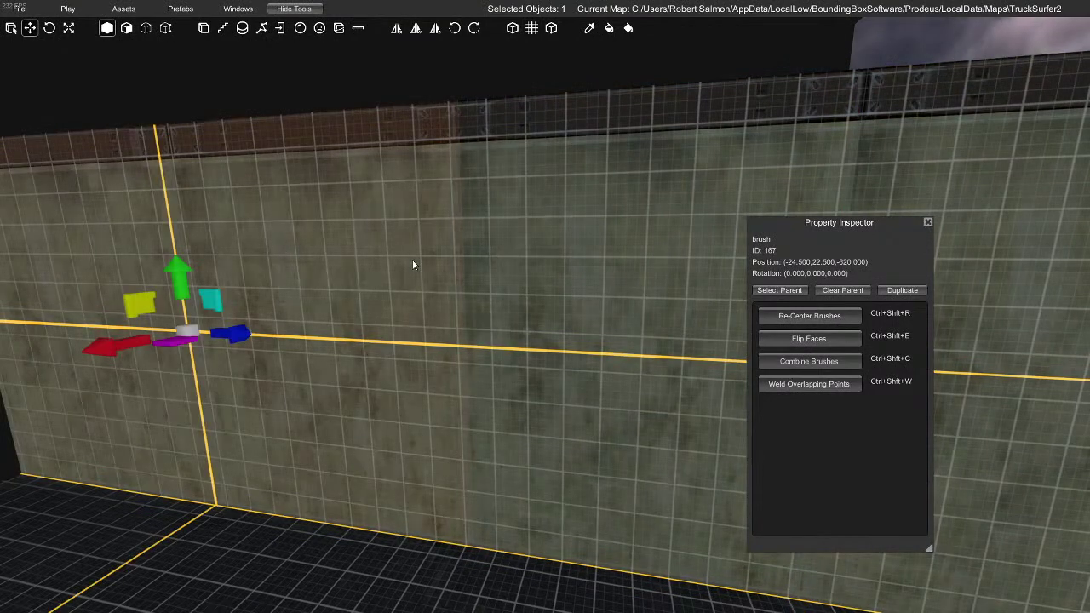
pyautogui.press('3')
pyautogui.click(462, 124)
pyautogui.keyDown('shift'); pyautogui.click(461, 123); pyautogui.keyUp('shift')
pyautogui.moveTo(514, 118); pyautogui.dragTo(504, 121)
pyautogui.press('Tab')
# Examine the full length of both road sections and where they cross the room's end wall in the preview
pyautogui.press('s')
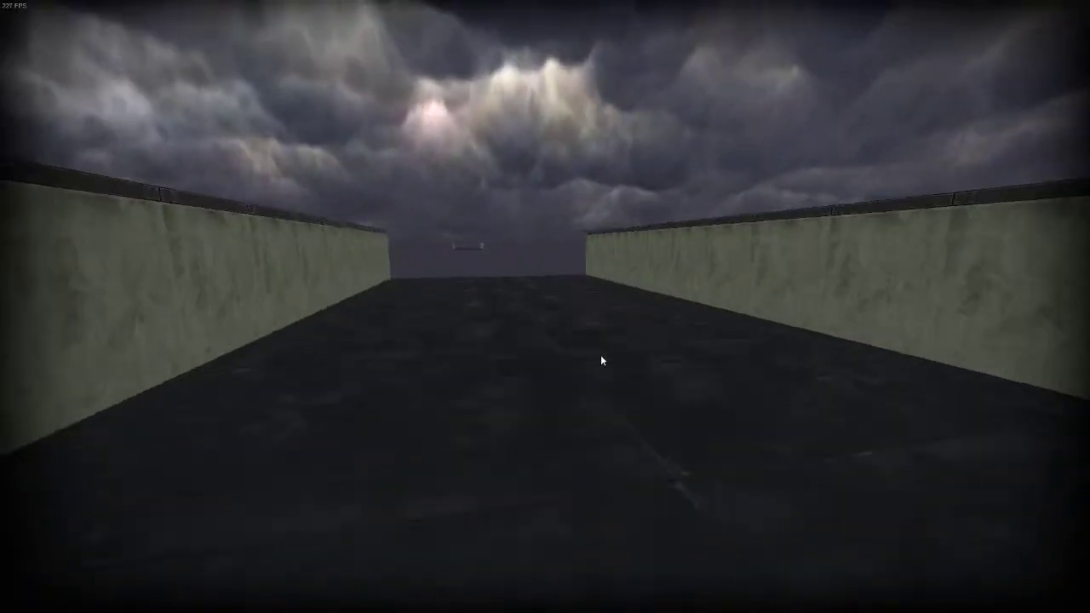
pyautogui.press('a')
pyautogui.press('space')
pyautogui.press('s')
pyautogui.press('w')
pyautogui.press('w')
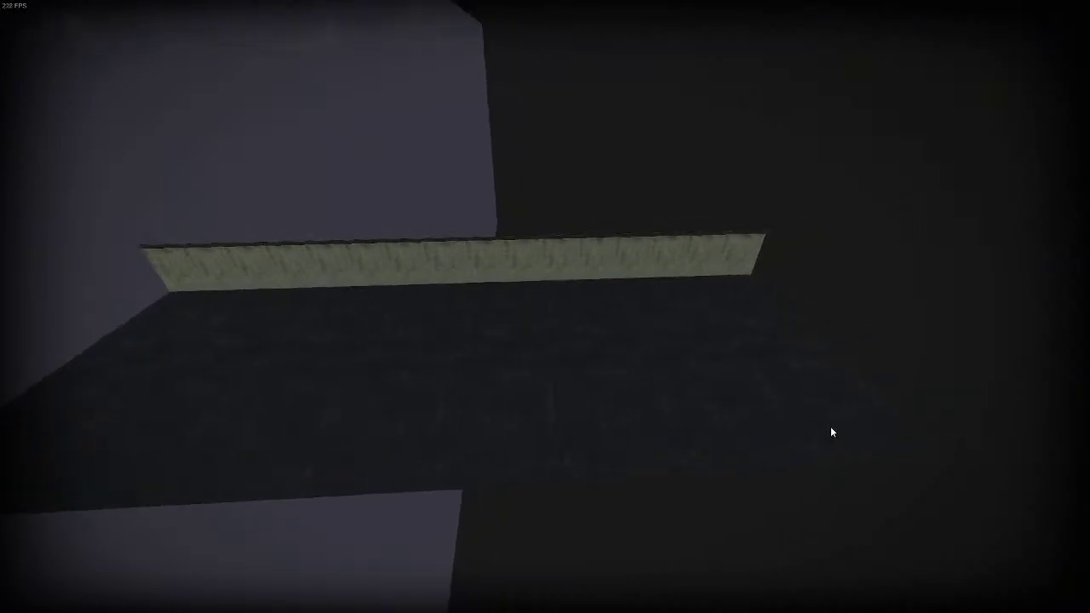
pyautogui.press('w')
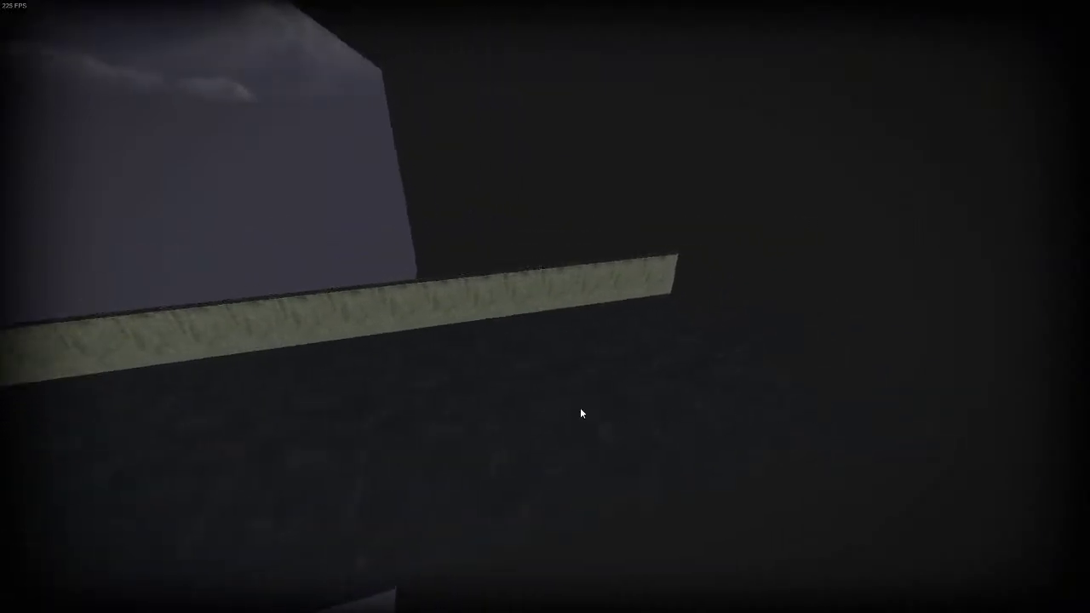
pyautogui.press('s')
pyautogui.moveTo(492, 404)
pyautogui.mouseDown(button='right')
pyautogui.moveTo(515, 425)
pyautogui.moveTo(492, 504)
pyautogui.mouseUp(button='right')
pyautogui.press('Tab')
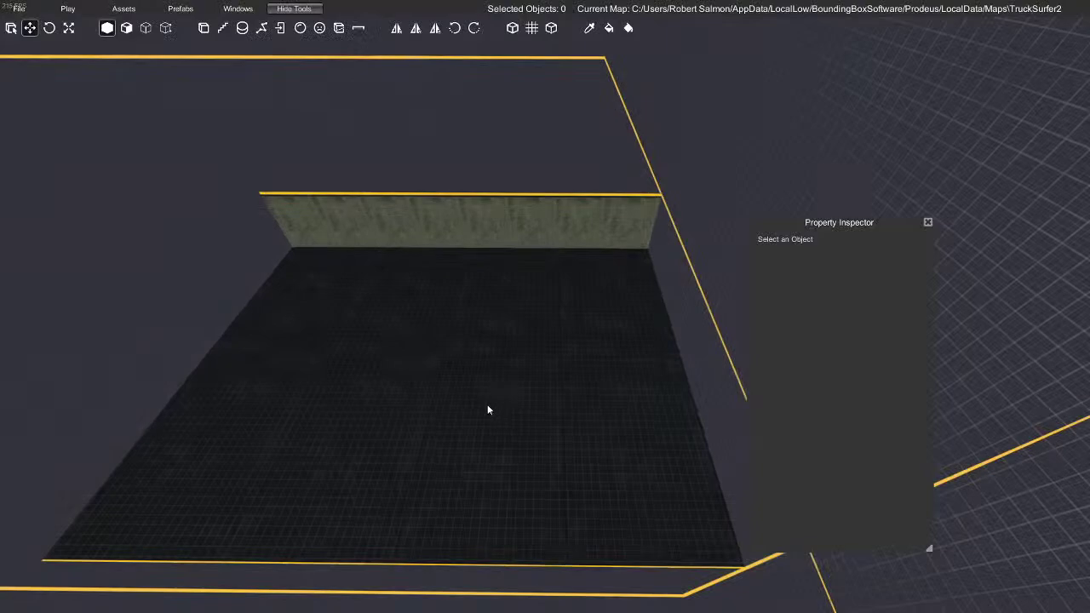
# Select all nine floor and wall pieces of the road section inside the room and combine them into one brush
pyautogui.click(509, 287)
pyautogui.press('d')
pyautogui.keyDown('shift'); pyautogui.click(540, 227); pyautogui.keyUp('shift')
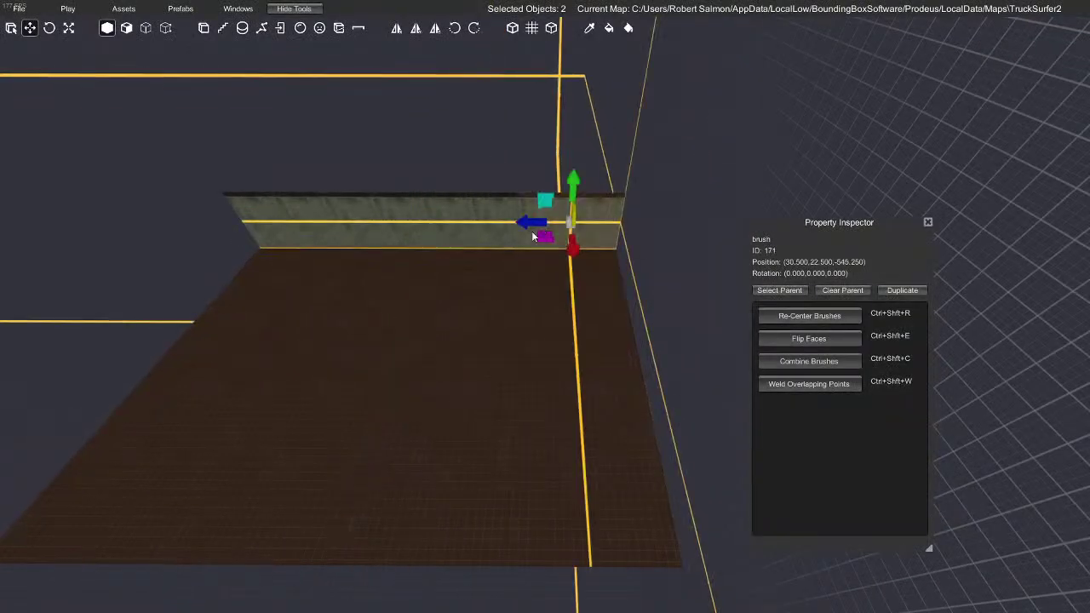
pyautogui.keyDown('shift'); pyautogui.click(458, 236); pyautogui.keyUp('shift')
pyautogui.keyDown('shift'); pyautogui.click(397, 223); pyautogui.keyUp('shift')
pyautogui.keyDown('shift'); pyautogui.click(300, 219); pyautogui.keyUp('shift')
pyautogui.press('d')
pyautogui.moveTo(438, 335)
pyautogui.mouseDown(button='right')
pyautogui.moveTo(350, 332)
pyautogui.moveTo(308, 311)
pyautogui.mouseUp(button='right')
pyautogui.keyDown('shift'); pyautogui.click(385, 324); pyautogui.keyUp('shift')
pyautogui.keyDown('shift'); pyautogui.click(390, 330); pyautogui.keyUp('shift')
pyautogui.press('d')
pyautogui.moveTo(492, 359); pyautogui.dragTo(400, 361, button='right')
pyautogui.keyDown('shift'); pyautogui.click(476, 340); pyautogui.keyUp('shift')
pyautogui.keyDown('shift'); pyautogui.click(247, 415); pyautogui.keyUp('shift')
pyautogui.press('a')
pyautogui.moveTo(511, 445)
pyautogui.mouseDown(button='right')
pyautogui.moveTo(630, 427)
pyautogui.moveTo(312, 422)
pyautogui.moveTo(401, 418)
pyautogui.moveTo(501, 285)
pyautogui.moveTo(411, 299)
pyautogui.moveTo(523, 306)
pyautogui.moveTo(473, 323)
pyautogui.moveTo(534, 340)
pyautogui.moveTo(494, 338)
pyautogui.mouseUp(button='right')
pyautogui.press('s')
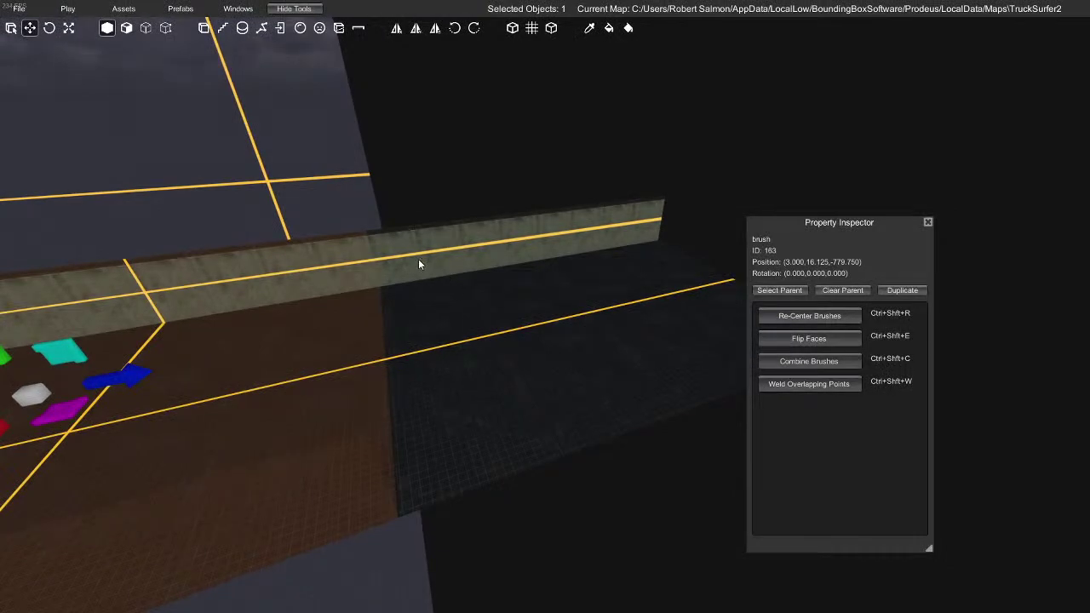
# Select all nine floor and wall pieces of the road copy beyond the room's end wall and combine them into one brush
pyautogui.click(416, 258)
pyautogui.keyDown('shift'); pyautogui.click(494, 245); pyautogui.keyUp('shift')
pyautogui.keyDown('shift'); pyautogui.click(591, 238); pyautogui.keyUp('shift')
pyautogui.keyDown('shift'); pyautogui.click(631, 233); pyautogui.keyUp('shift')
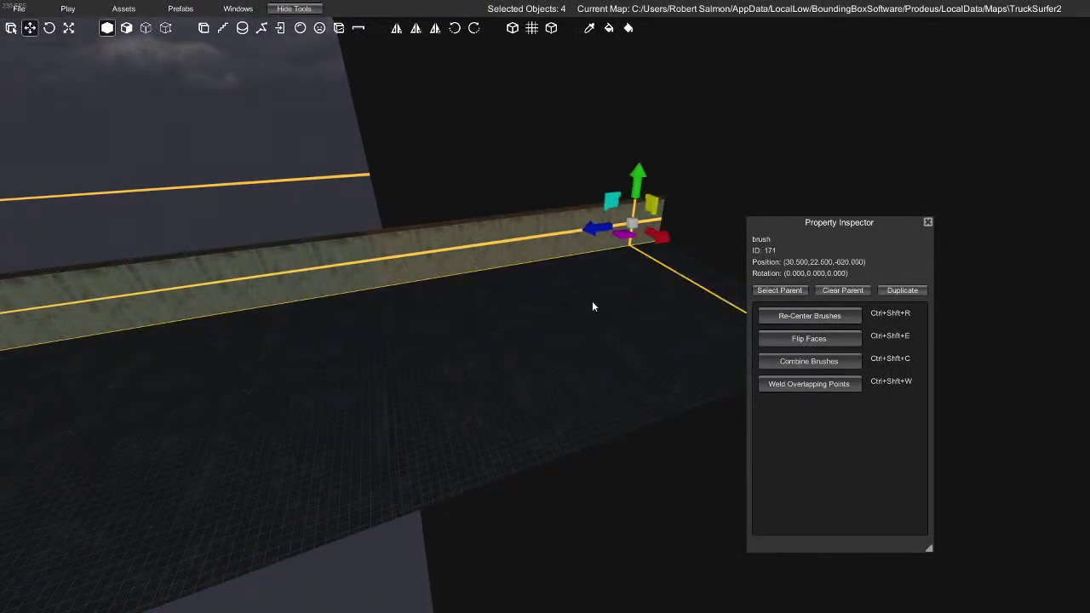
pyautogui.keyDown('shift'); pyautogui.click(606, 297); pyautogui.keyUp('shift')
pyautogui.moveTo(402, 338); pyautogui.dragTo(885, 334, button='right')
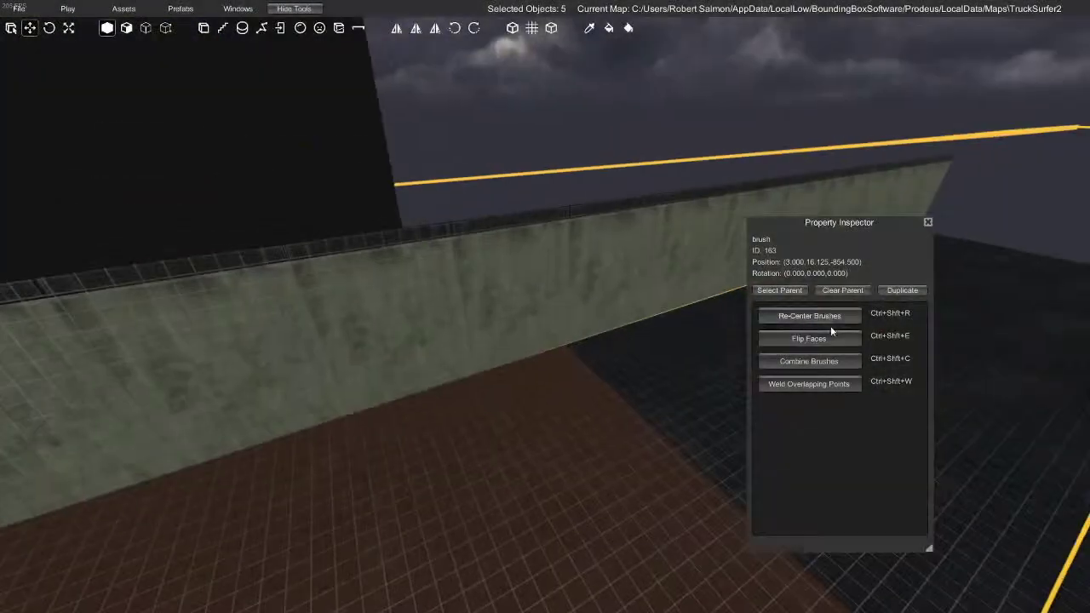
pyautogui.keyDown('shift'); pyautogui.click(441, 292); pyautogui.keyUp('shift')
pyautogui.moveTo(442, 292); pyautogui.dragTo(424, 305, button='right')
pyautogui.keyDown('shift'); pyautogui.click(423, 305); pyautogui.keyUp('shift')
pyautogui.keyDown('shift'); pyautogui.click(290, 272); pyautogui.keyUp('shift')
pyautogui.keyDown('shift'); pyautogui.click(178, 255); pyautogui.keyUp('shift')
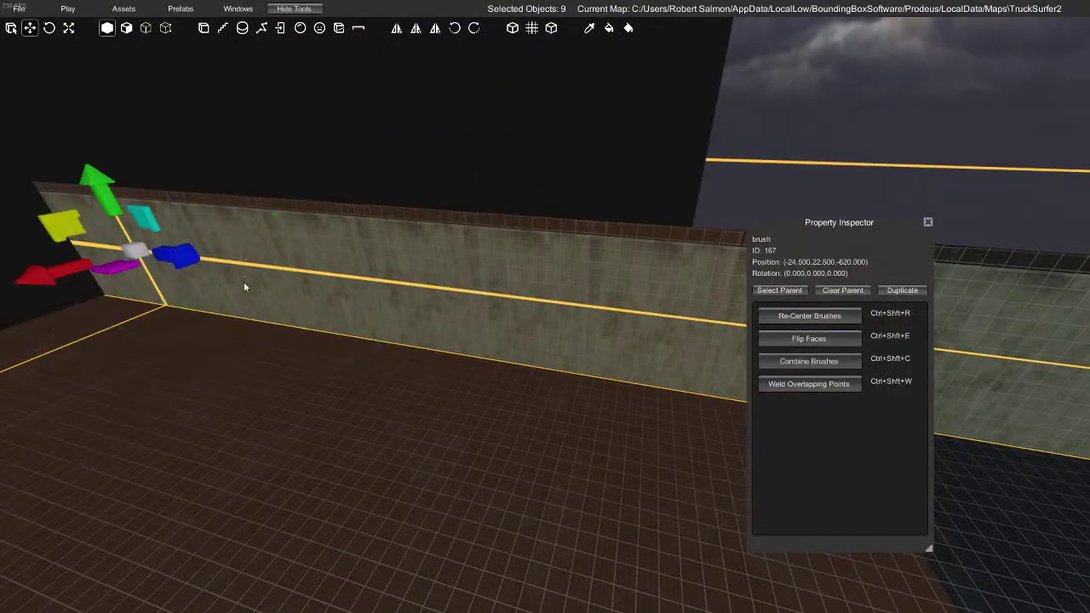
pyautogui.moveTo(491, 390); pyautogui.dragTo(277, 338, button='right')
pyautogui.moveTo(544, 321); pyautogui.dragTo(450, 323, button='right')
# Delete the separate group of road pieces elsewhere in the room, including the leftover wall piece
pyautogui.click(543, 333)
pyautogui.click(521, 317)
pyautogui.moveTo(521, 318)
pyautogui.mouseDown(button='right')
pyautogui.moveTo(424, 332)
pyautogui.moveTo(486, 315)
pyautogui.moveTo(567, 323)
pyautogui.moveTo(506, 343)
pyautogui.moveTo(390, 328)
pyautogui.moveTo(364, 316)
pyautogui.moveTo(361, 295)
pyautogui.moveTo(412, 269)
pyautogui.moveTo(560, 309)
pyautogui.moveTo(503, 309)
pyautogui.moveTo(536, 304)
pyautogui.moveTo(548, 325)
pyautogui.moveTo(534, 307)
pyautogui.moveTo(547, 305)
pyautogui.moveTo(618, 348)
pyautogui.moveTo(687, 275)
pyautogui.mouseUp(button='right')
pyautogui.click(692, 323)
pyautogui.click(928, 223)
pyautogui.moveTo(694, 255); pyautogui.dragTo(47, 528)
pyautogui.press('Delete')
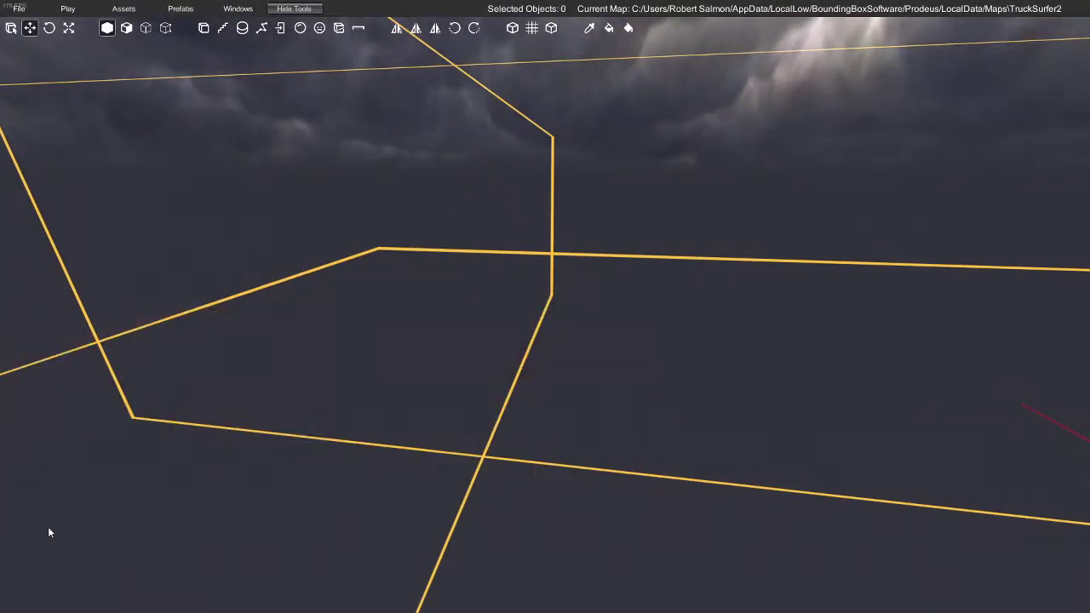
pyautogui.moveTo(82, 528); pyautogui.dragTo(144, 426, button='right')
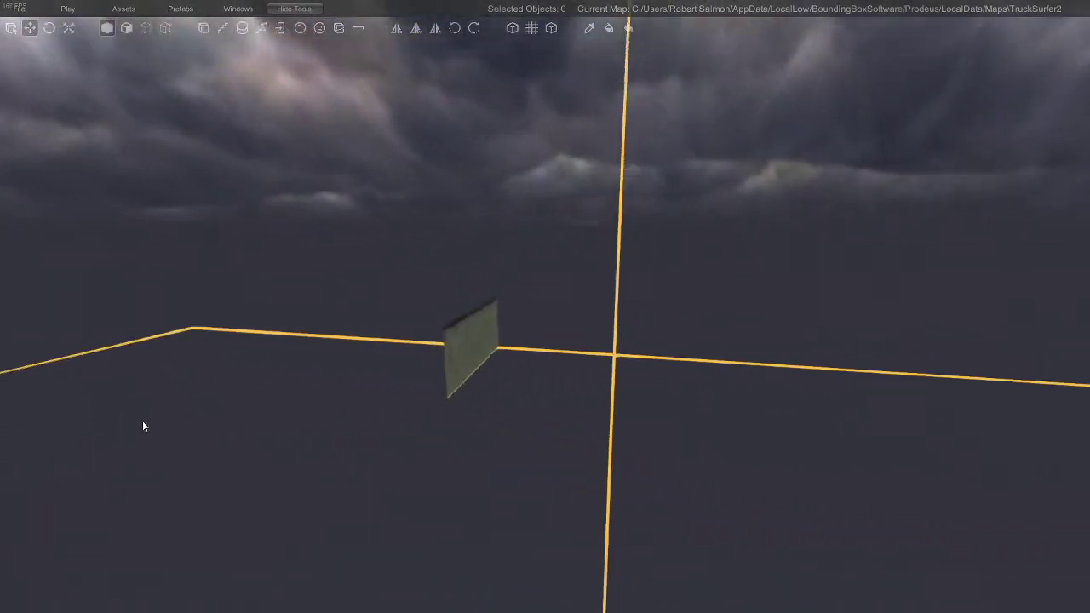
pyautogui.click(437, 359)
pyautogui.moveTo(436, 355); pyautogui.dragTo(190, 395, button='right')
pyautogui.press('Delete')
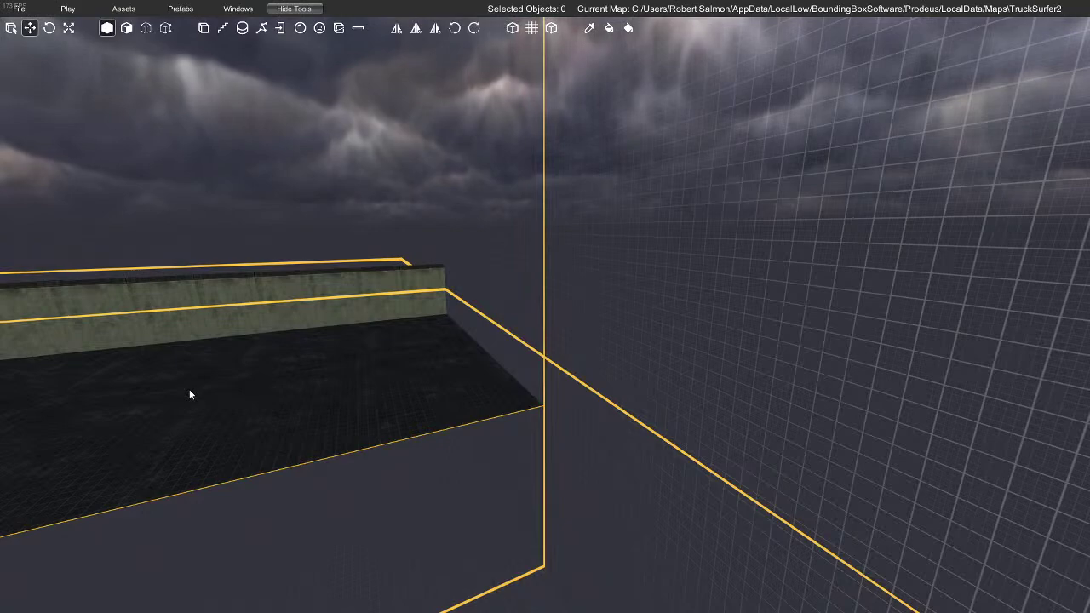
# Place a Mover from the asset library on the road copy outside the room and raise it to about (5, 26.5, -585)
pyautogui.moveTo(532, 380); pyautogui.dragTo(529, 322, button='right')
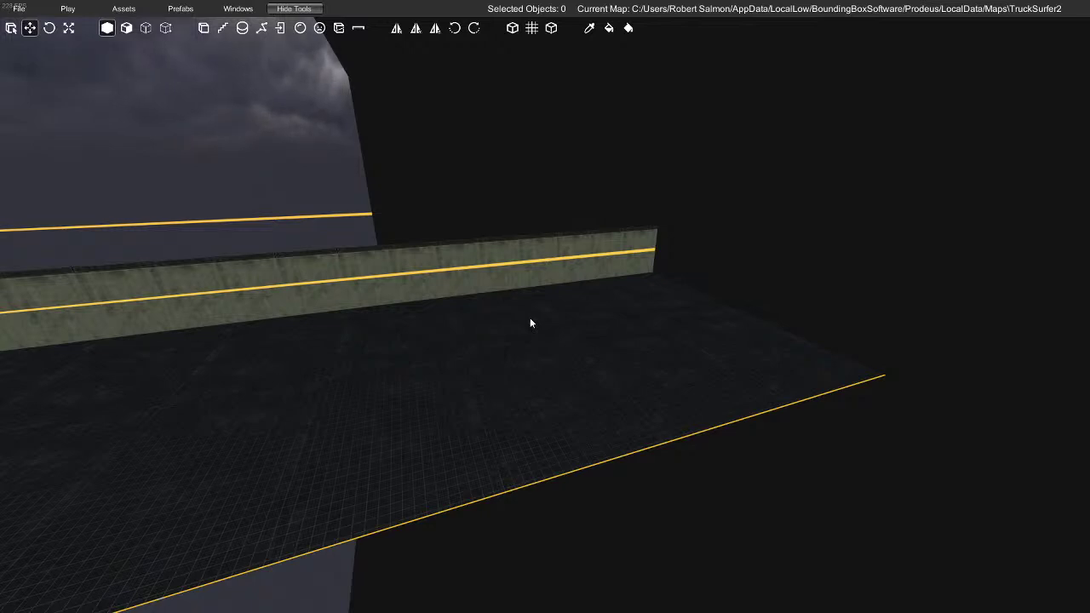
pyautogui.moveTo(529, 318); pyautogui.dragTo(567, 349, button='right')
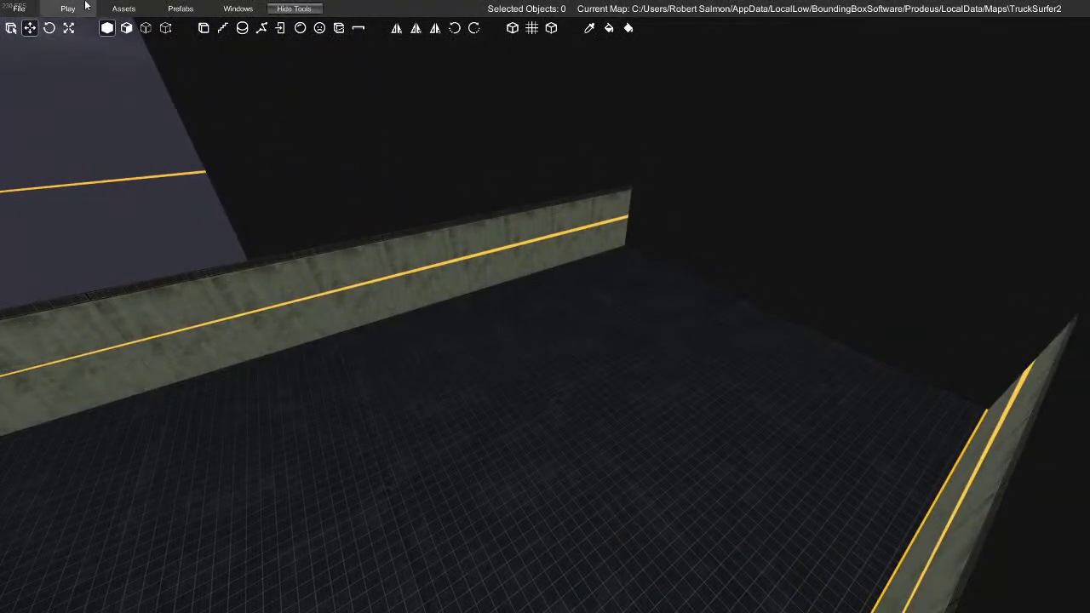
pyautogui.click(85, 9)
pyautogui.click(124, 9)
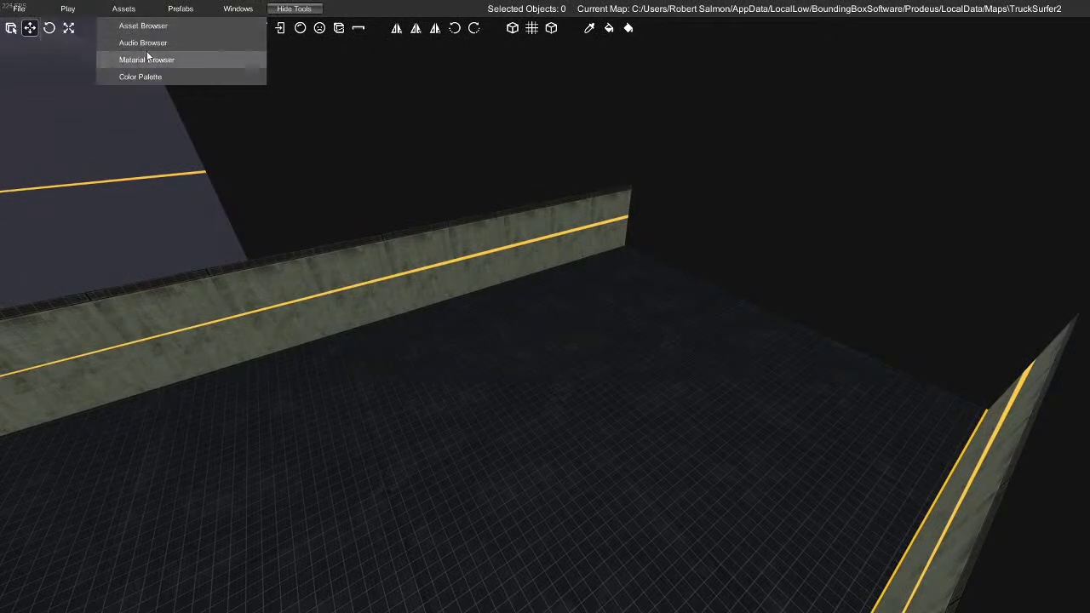
pyautogui.click(148, 26)
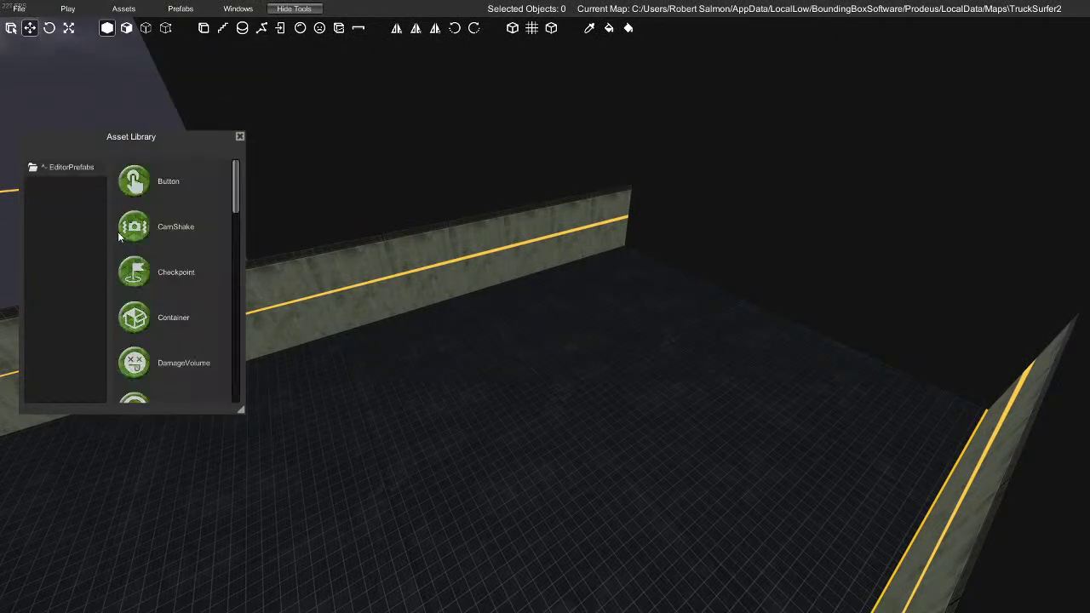
pyautogui.scroll(-5, 159, 294)
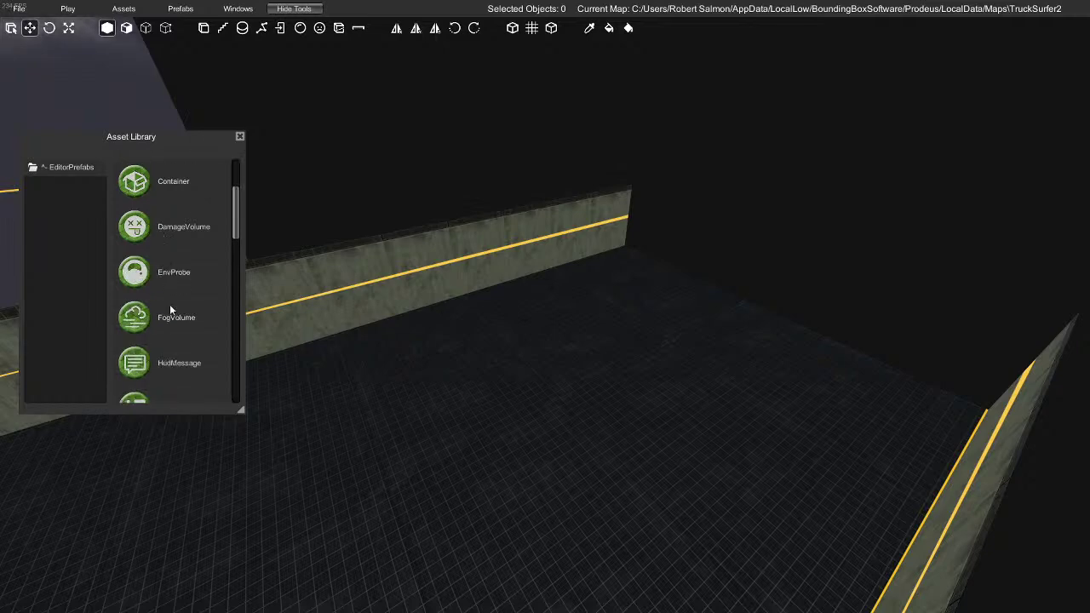
pyautogui.scroll(-3, 170, 307)
pyautogui.moveTo(161, 294); pyautogui.dragTo(514, 423)
pyautogui.moveTo(483, 387); pyautogui.dragTo(484, 313)
# Parent the combined road copy to the Mover and select the Mover
pyautogui.moveTo(550, 342); pyautogui.dragTo(456, 272, button='right')
pyautogui.press('n')
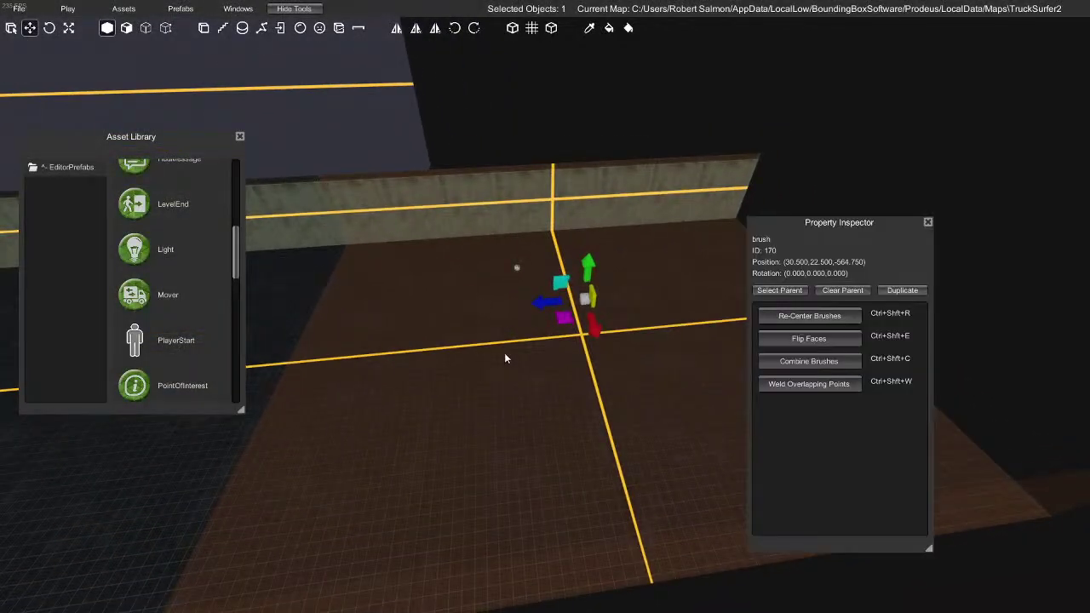
pyautogui.click(757, 291)
pyautogui.moveTo(730, 299); pyautogui.dragTo(564, 242, button='right')
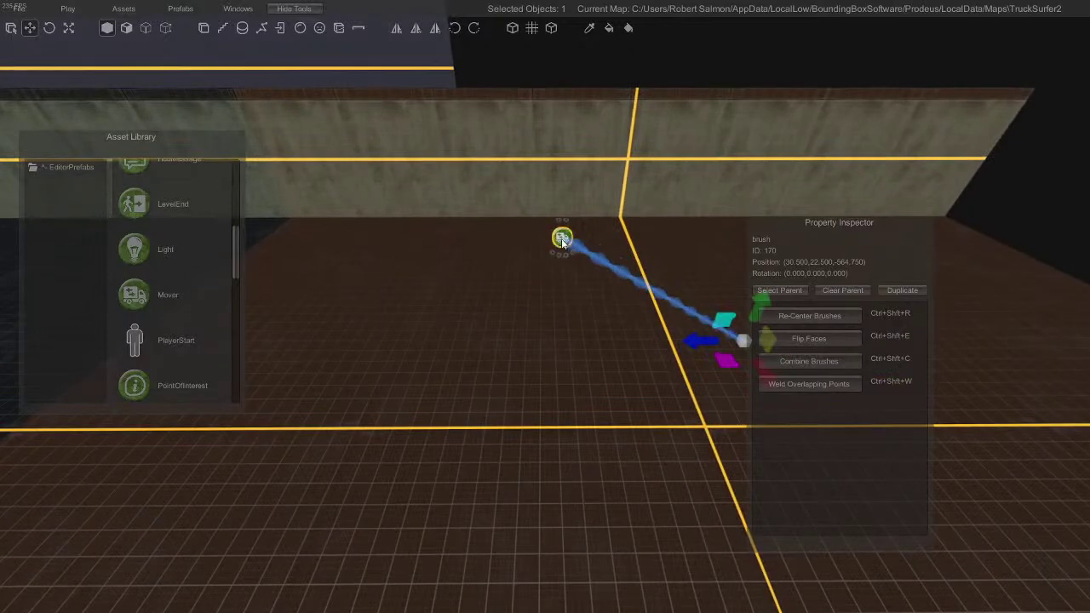
pyautogui.click(564, 239)
pyautogui.moveTo(524, 348); pyautogui.dragTo(517, 285, button='right')
pyautogui.click(511, 285)
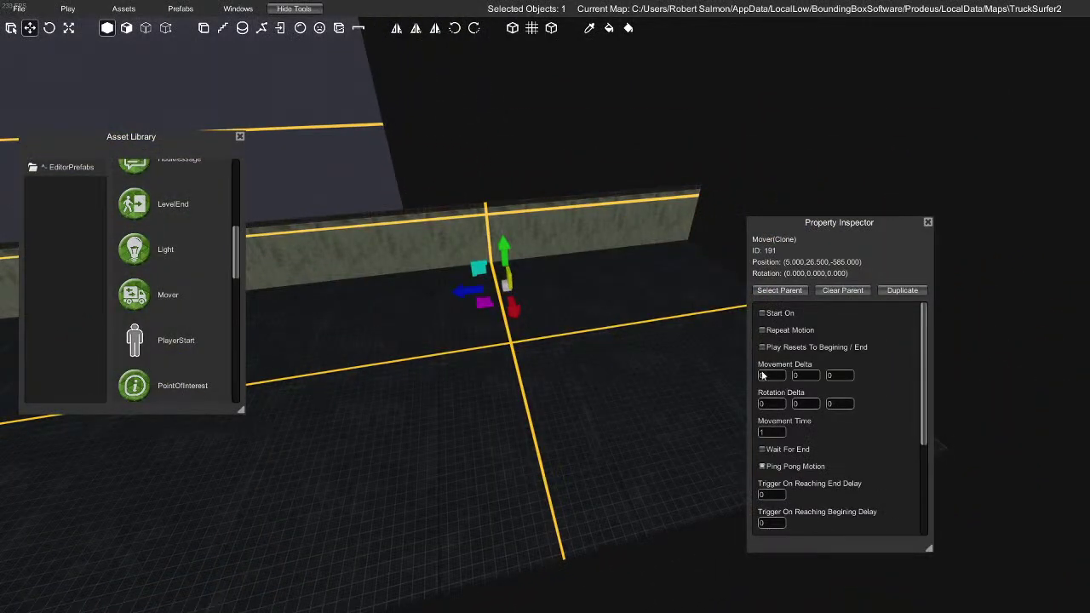
# Test the Mover's travel direction with movement deltas of 5 on X, 5 on Y and 6 on Z, resetting X and Y to 0
pyautogui.write('w')
pyautogui.moveTo(760, 378); pyautogui.dragTo(729, 369, button='right')
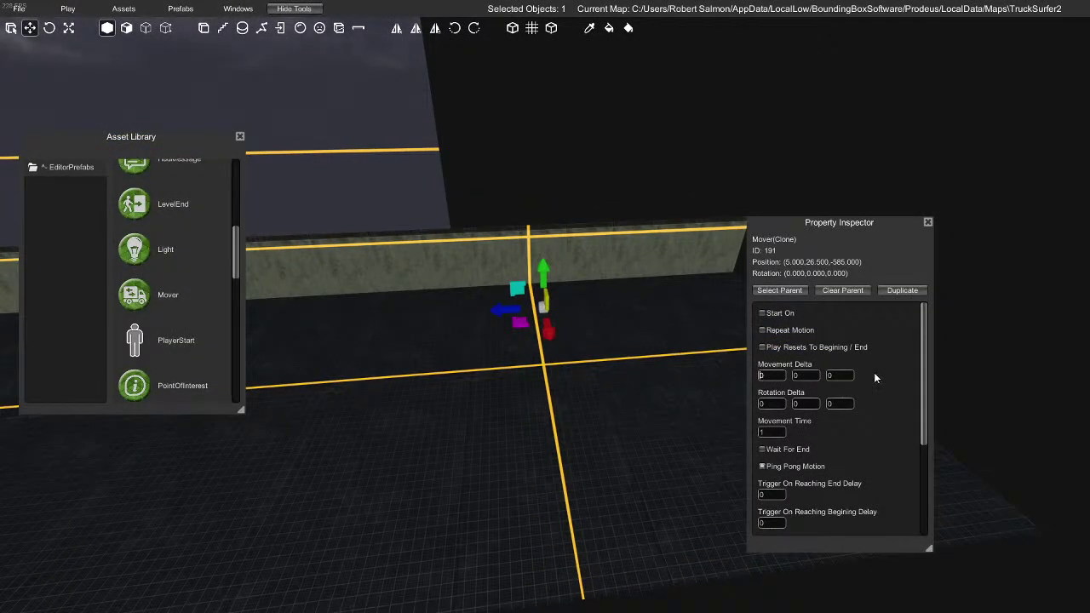
pyautogui.moveTo(712, 406); pyautogui.dragTo(599, 416, button='right')
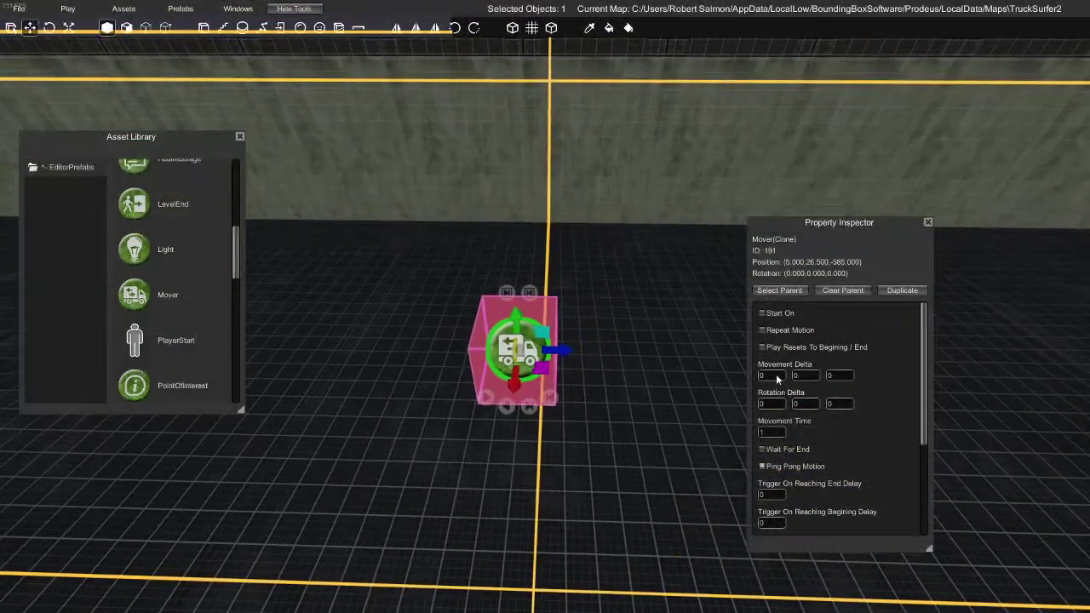
pyautogui.write('5')
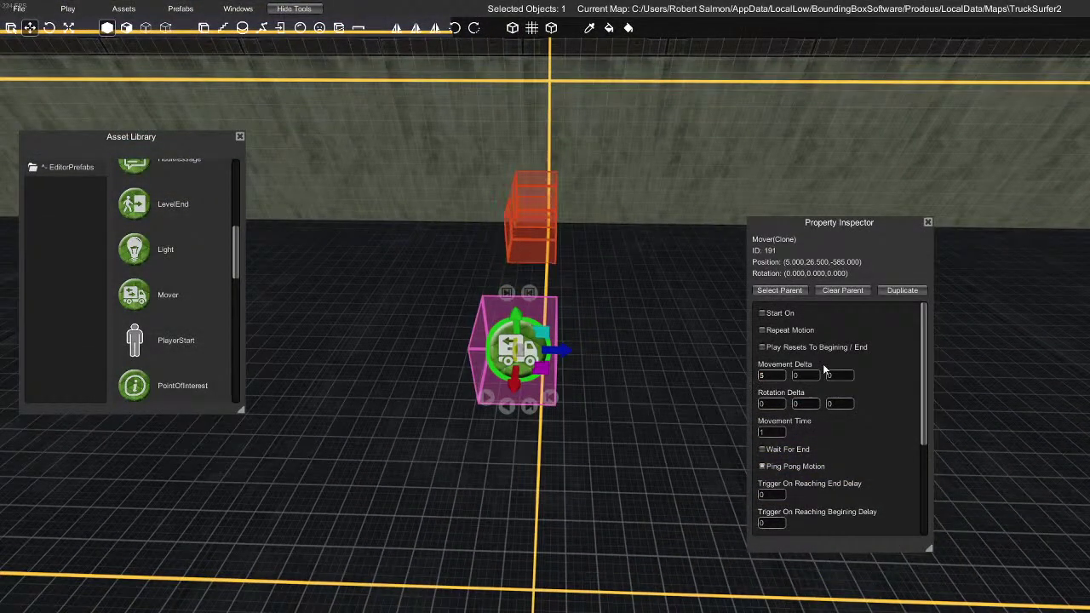
pyautogui.press('BackSpace')
pyautogui.write('0')
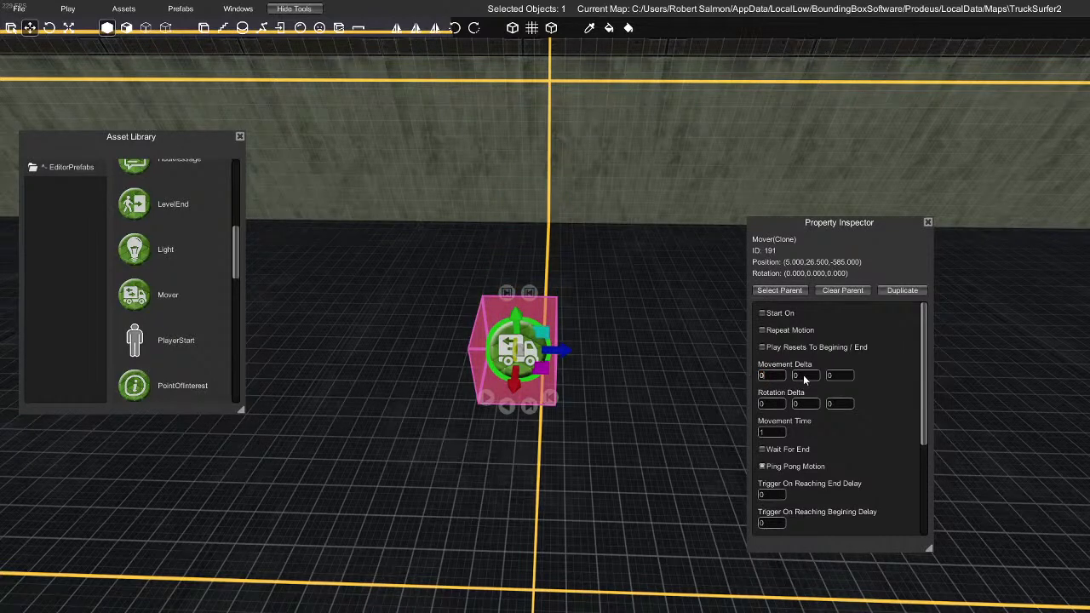
pyautogui.write('5')
pyautogui.moveTo(801, 374); pyautogui.dragTo(787, 374)
pyautogui.write('0')
pyautogui.write('6')
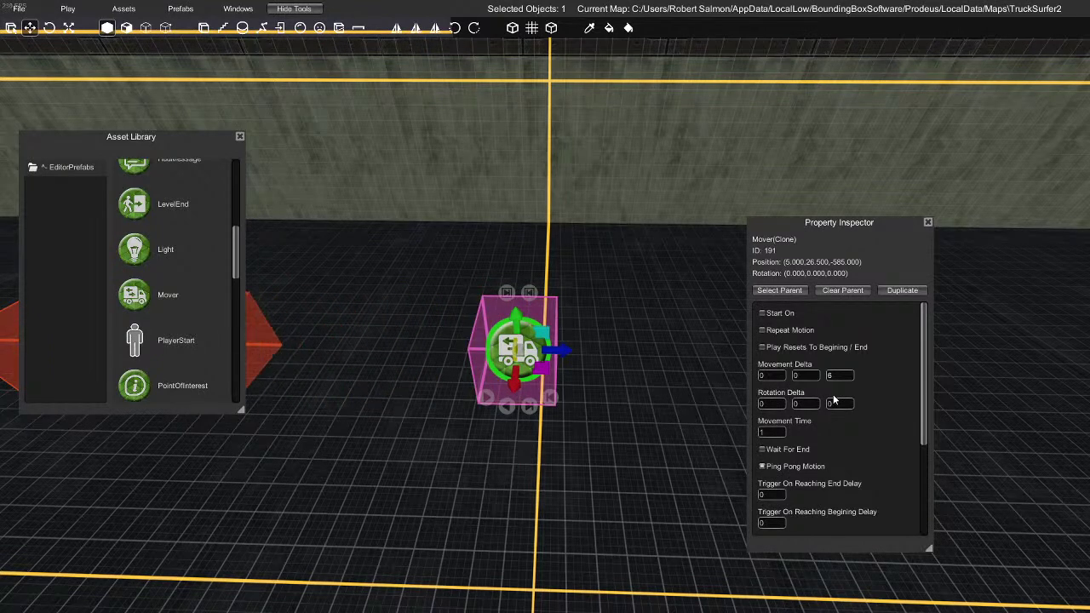
# Try Z movement deltas of 600 and 1000 on the Mover and compare its end marker with the far end of the room
pyautogui.press('BackSpace')
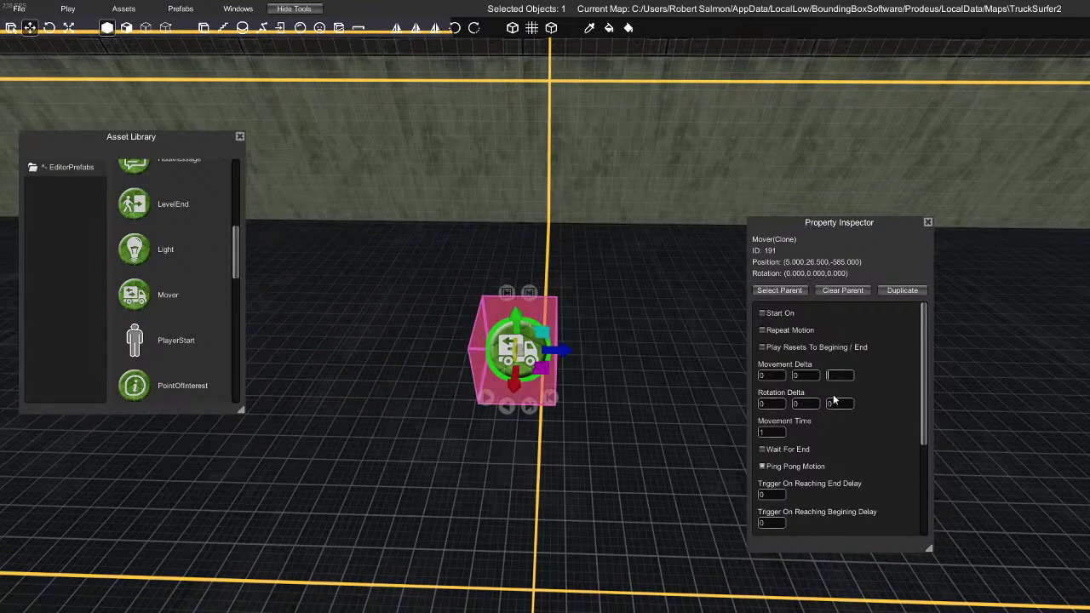
pyautogui.write('600')
pyautogui.moveTo(672, 429); pyautogui.dragTo(483, 383, button='right')
pyautogui.moveTo(485, 377); pyautogui.dragTo(596, 393, button='right')
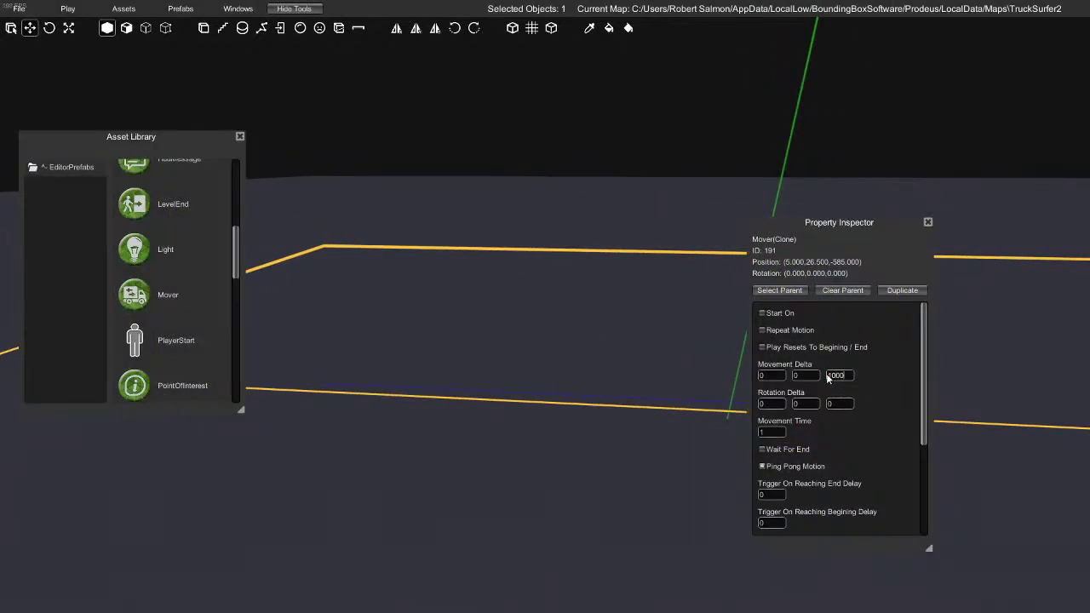
pyautogui.moveTo(732, 418); pyautogui.dragTo(893, 383, button='right')
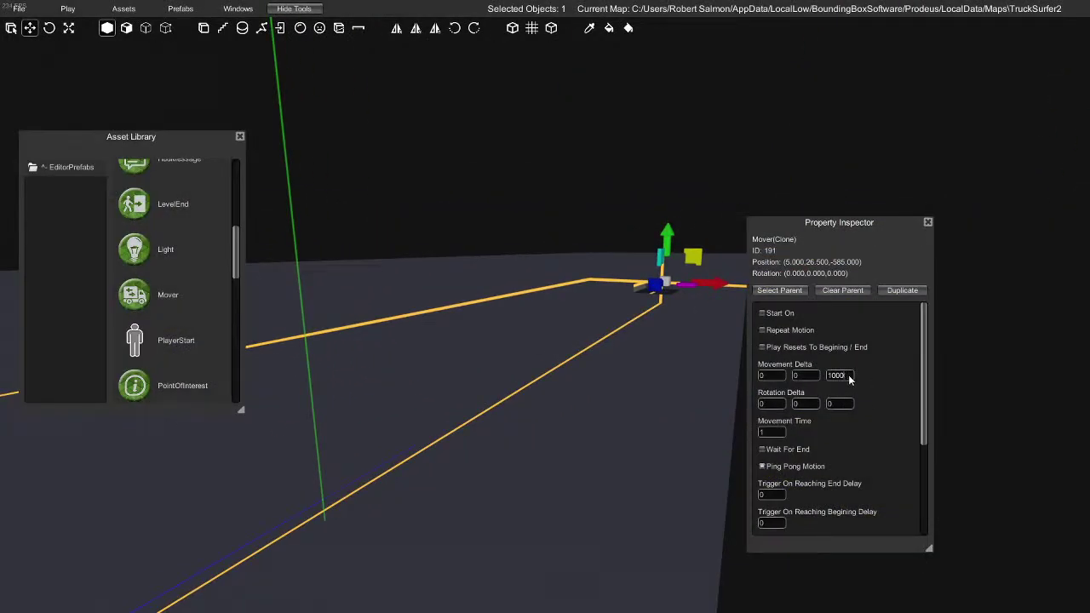
pyautogui.moveTo(614, 466); pyautogui.dragTo(872, 408, button='right')
# Try Z movement deltas of 800, 830 and 825 to bring the Mover's end marker near the room's far wall
pyautogui.write('800')
pyautogui.moveTo(664, 413)
pyautogui.mouseDown(button='right')
pyautogui.moveTo(644, 414)
pyautogui.moveTo(673, 409)
pyautogui.mouseUp(button='right')
pyautogui.moveTo(834, 375); pyautogui.dragTo(831, 374)
pyautogui.write('50')
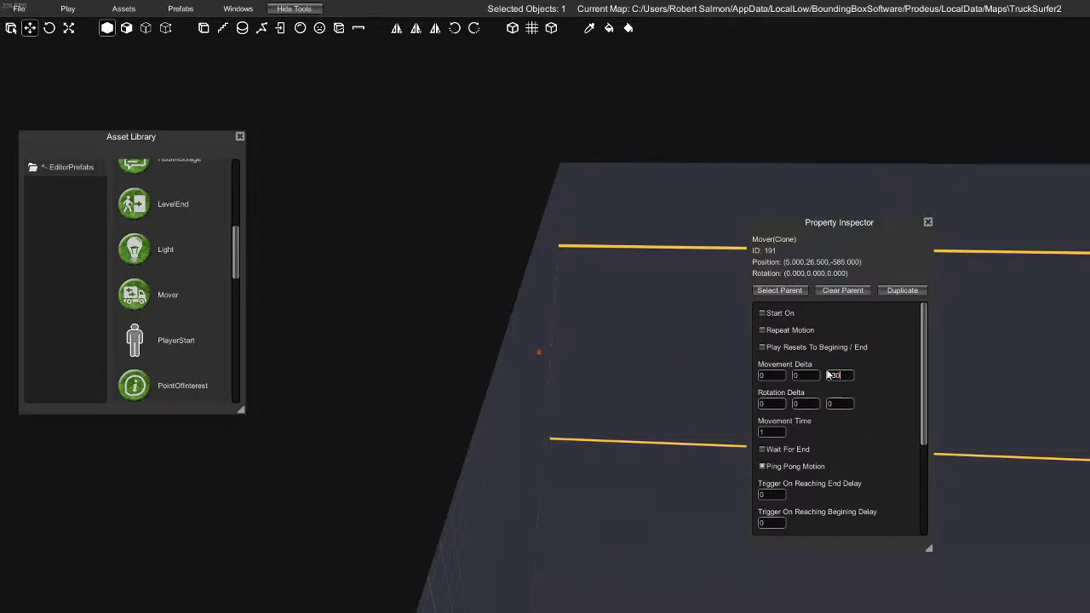
pyautogui.moveTo(558, 437); pyautogui.dragTo(586, 181, button='right')
pyautogui.click(833, 374)
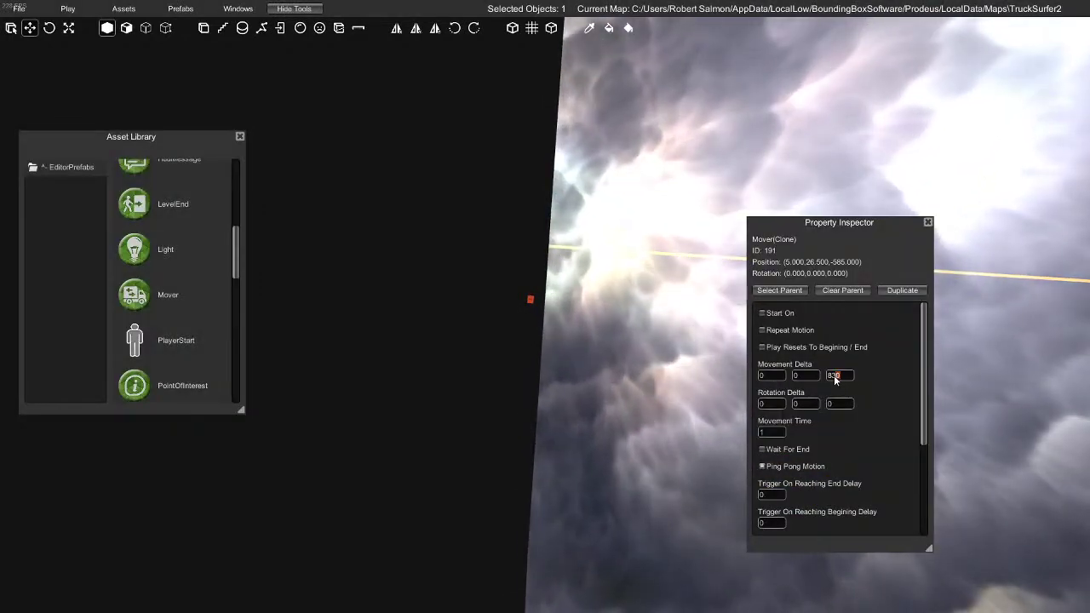
pyautogui.write('825')
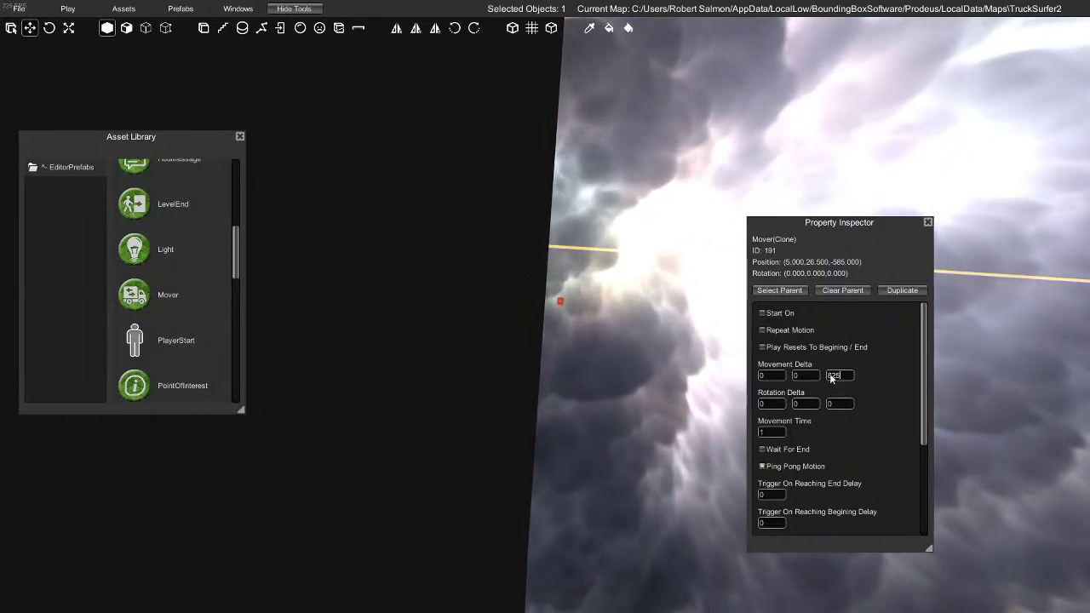
# Set the Mover's Z movement delta to 850, enable Start On and Repeat Motion, and disable Ping Pong Motion
pyautogui.moveTo(545, 417); pyautogui.dragTo(528, 511, button='right')
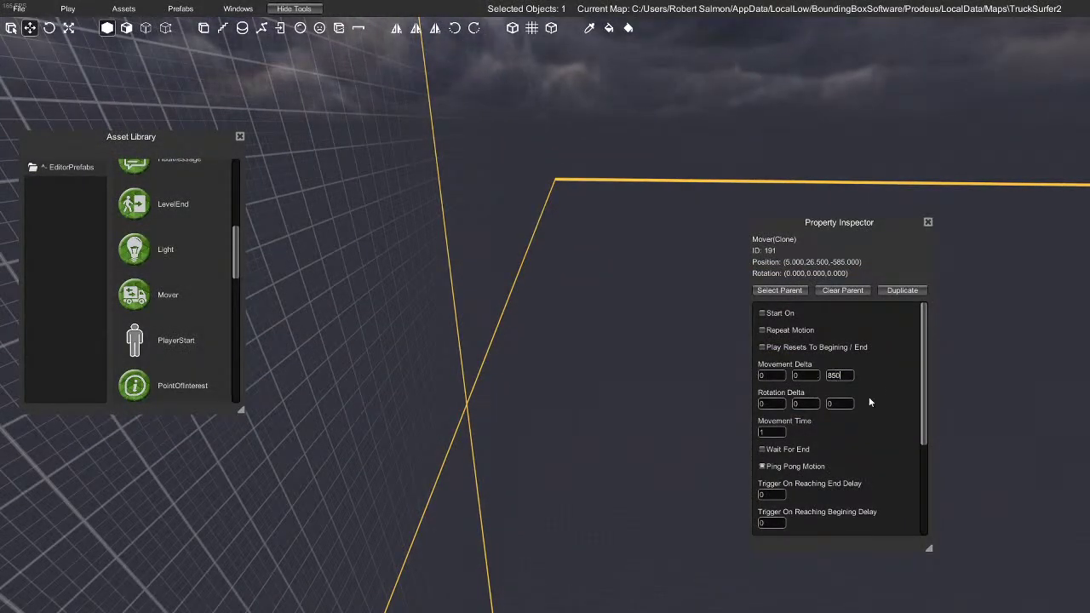
pyautogui.moveTo(539, 444); pyautogui.dragTo(535, 440, button='right')
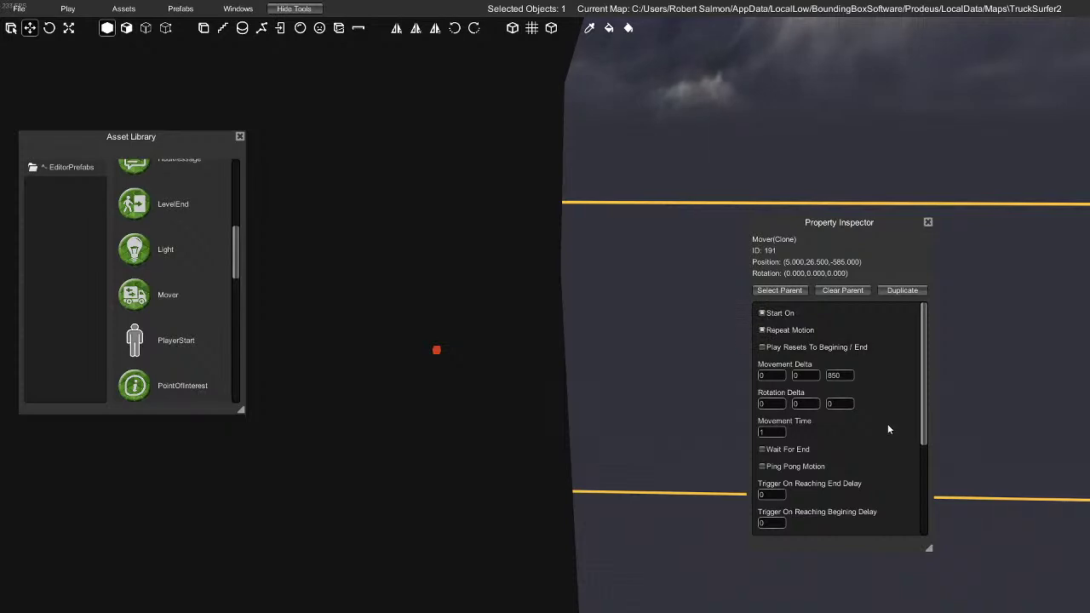
pyautogui.moveTo(477, 431)
pyautogui.mouseDown(button='right')
pyautogui.moveTo(554, 431)
pyautogui.moveTo(673, 366)
pyautogui.moveTo(664, 350)
pyautogui.moveTo(684, 357)
pyautogui.moveTo(645, 344)
pyautogui.moveTo(672, 365)
pyautogui.moveTo(605, 373)
pyautogui.moveTo(565, 397)
pyautogui.moveTo(544, 434)
pyautogui.moveTo(598, 366)
pyautogui.moveTo(394, 382)
pyautogui.moveTo(461, 453)
pyautogui.moveTo(481, 441)
pyautogui.mouseUp(button='right')
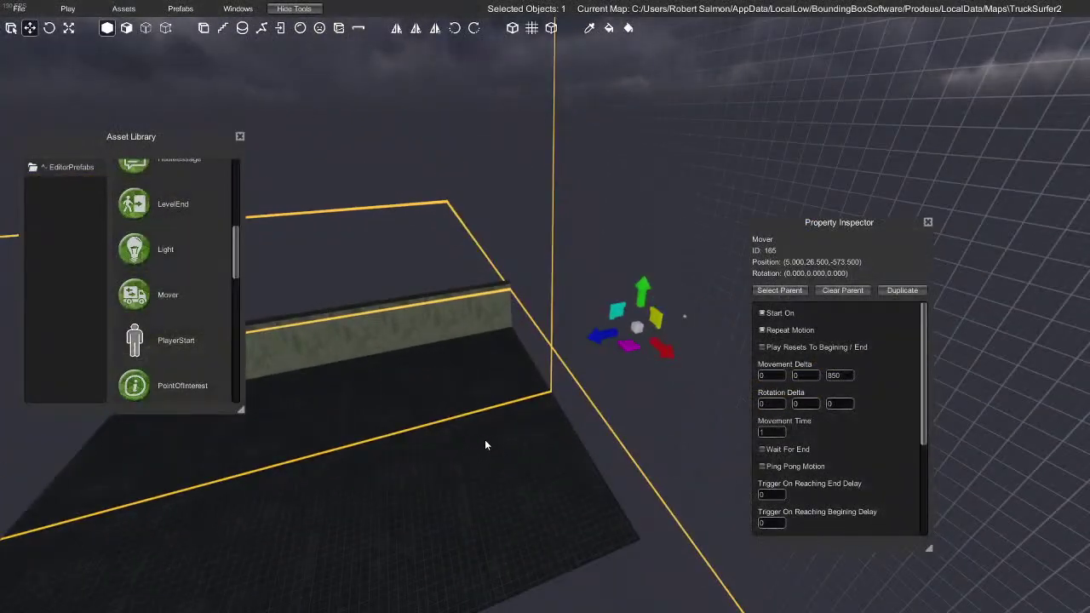
# Move the Mover along Z to -522.25 and select it together with its combined road brush
pyautogui.moveTo(593, 335); pyautogui.dragTo(279, 409)
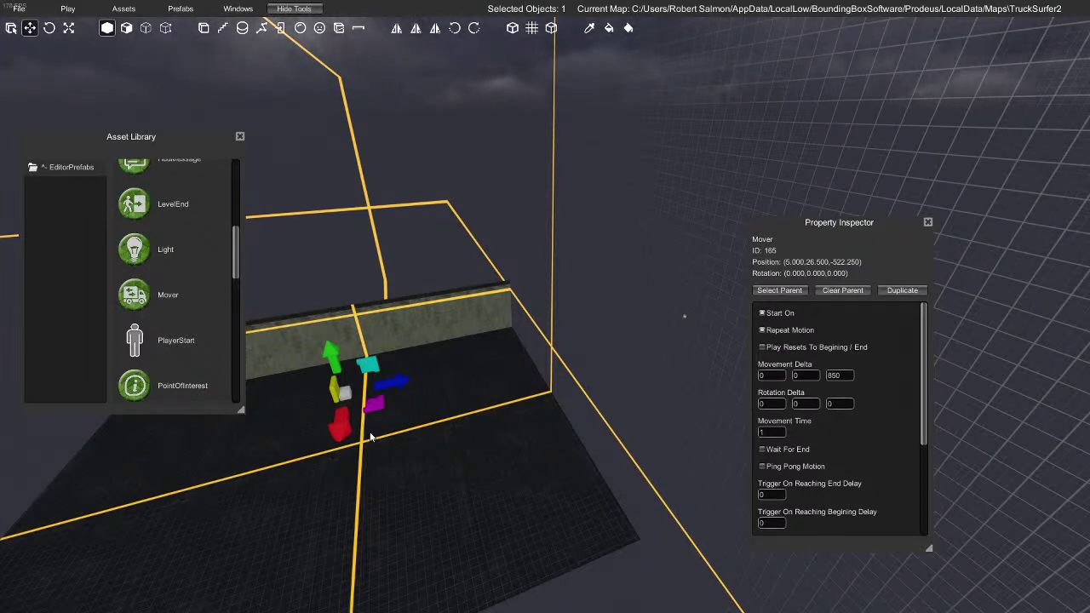
pyautogui.press('w')
pyautogui.moveTo(562, 409); pyautogui.dragTo(464, 446, button='right')
pyautogui.click(466, 389)
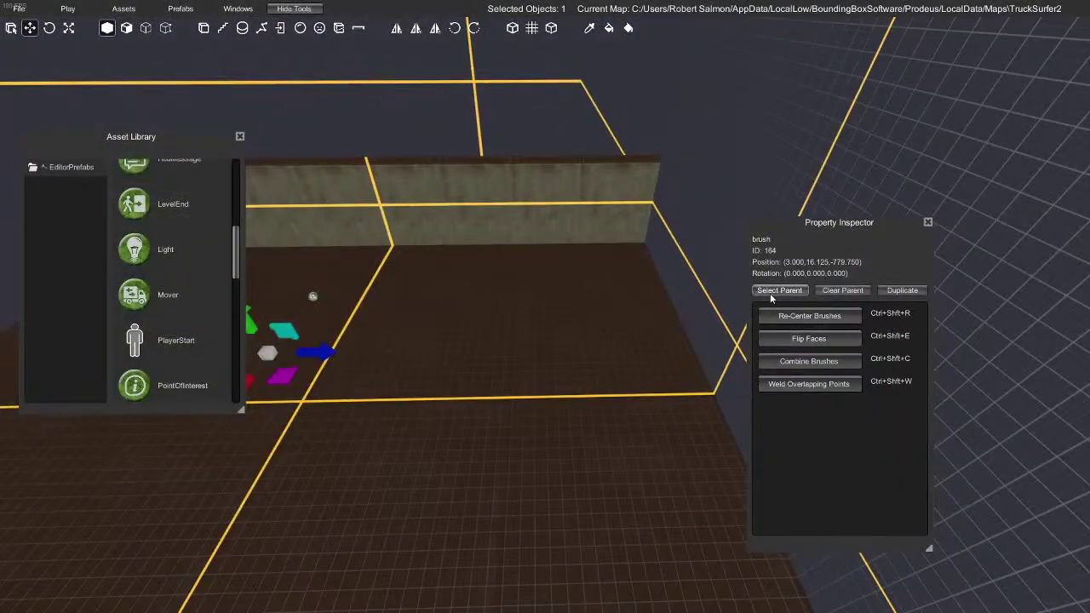
pyautogui.press('s')
pyautogui.moveTo(418, 396); pyautogui.dragTo(436, 394, button='right')
pyautogui.press('w')
pyautogui.moveTo(533, 333); pyautogui.dragTo(508, 335, button='right')
pyautogui.keyDown('shift'); pyautogui.click(450, 297); pyautogui.keyUp('shift')
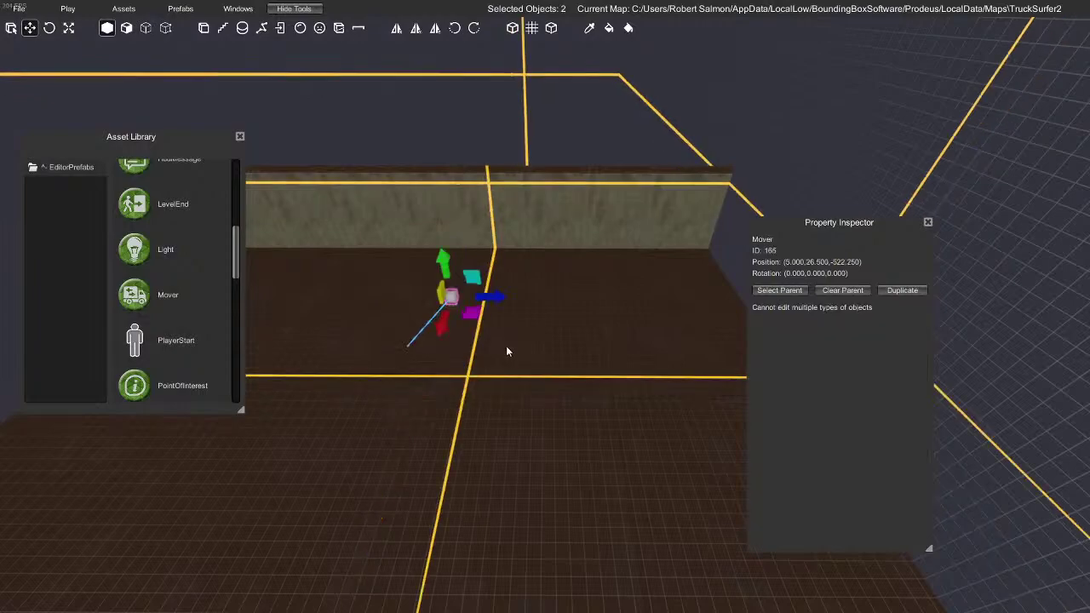
# Duplicate the road brush with its Mover and align the copy flush with the original's end, placing the Mover at Z -447.5
pyautogui.keyDown('shift'); pyautogui.moveTo(500, 301); pyautogui.dragTo(172, 294); pyautogui.keyUp('shift')
pyautogui.moveTo(387, 328); pyautogui.dragTo(377, 331, button='right')
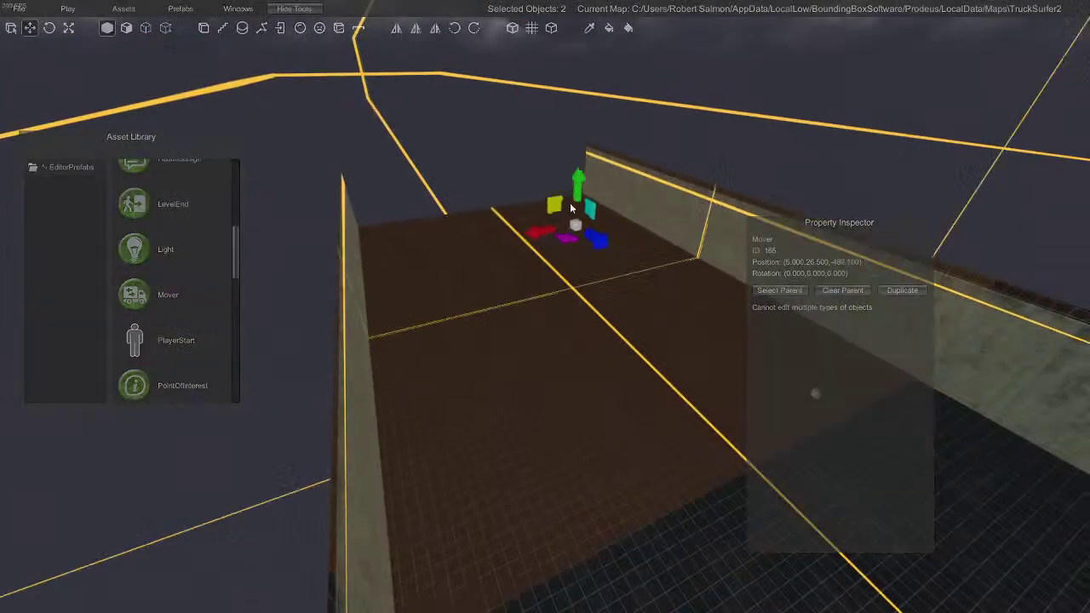
pyautogui.moveTo(622, 243); pyautogui.dragTo(500, 162)
pyautogui.press('a')
pyautogui.moveTo(511, 155); pyautogui.dragTo(630, 172, button='right')
pyautogui.moveTo(301, 176); pyautogui.dragTo(346, 189)
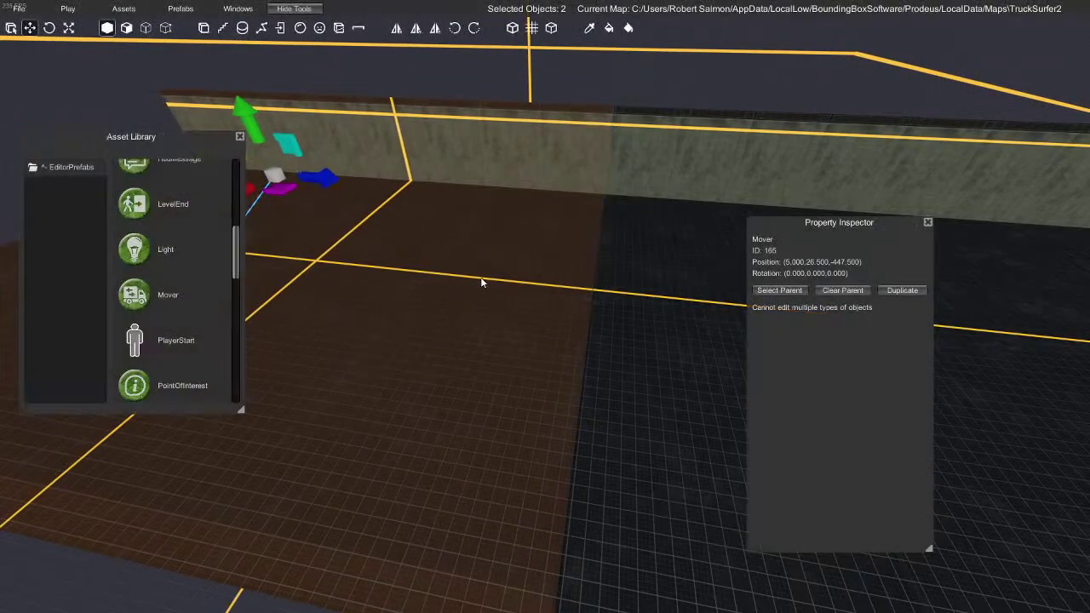
# Duplicate the road section and its Mover again and align the copy end to end, with the Mover at Z -372.75
pyautogui.moveTo(482, 279); pyautogui.dragTo(414, 236, button='right')
pyautogui.hotkey('ctrl', 'd')
pyautogui.moveTo(489, 258); pyautogui.dragTo(306, 186)
pyautogui.moveTo(306, 186); pyautogui.dragTo(473, 263, button='right')
pyautogui.moveTo(455, 261); pyautogui.dragTo(368, 220)
pyautogui.moveTo(504, 300); pyautogui.dragTo(460, 262, button='right')
pyautogui.press('w')
pyautogui.press('s')
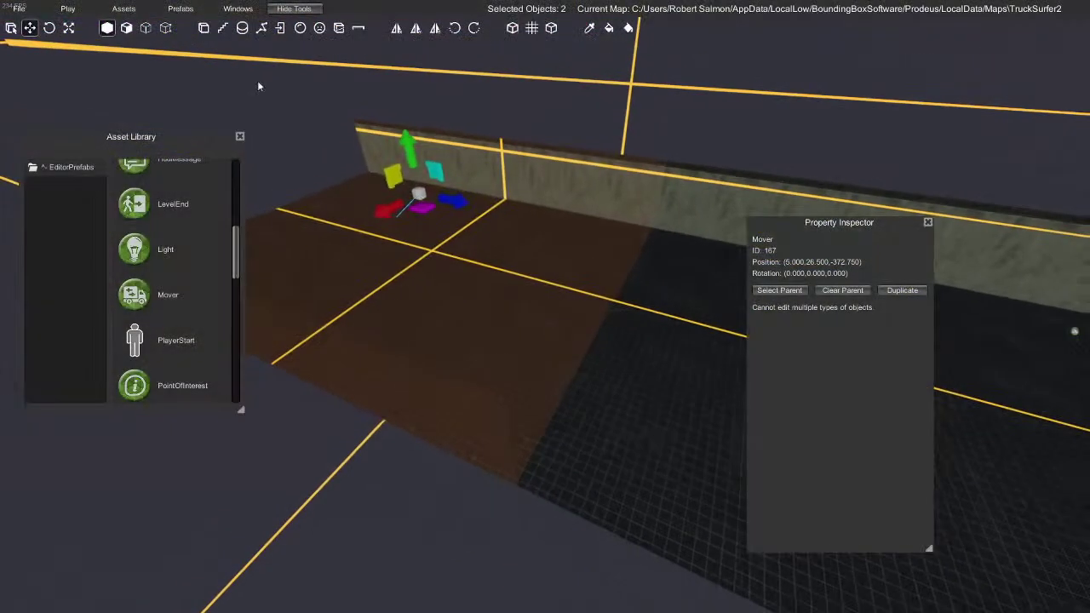
# Playtest the map with the first moving road sections and return to the editor
pyautogui.click(83, 12)
pyautogui.click(102, 60)
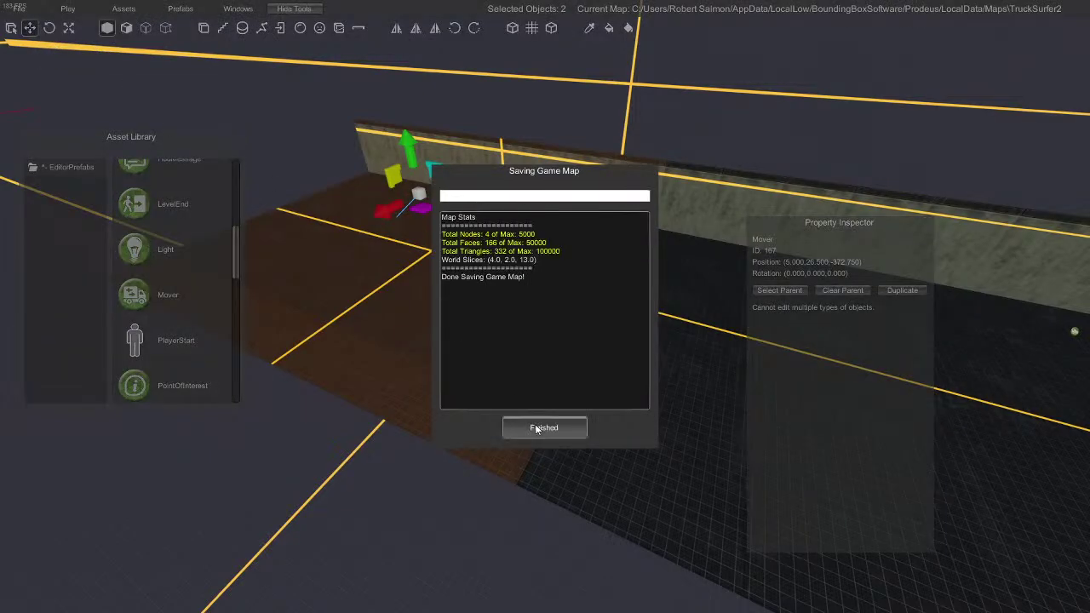
pyautogui.click(536, 429)
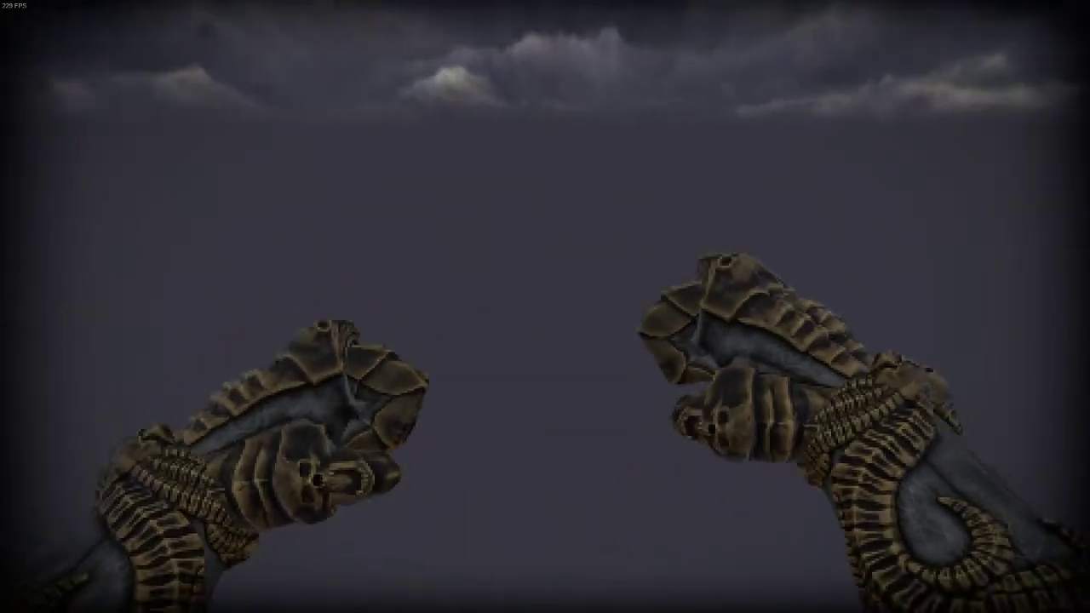
pyautogui.press('Escape')
# Select the last road section with its Mover and place a duplicate flush against its end, with the Mover at Z -298
pyautogui.press('w')
pyautogui.moveTo(540, 343)
pyautogui.mouseDown(button='right')
pyautogui.moveTo(545, 335)
pyautogui.moveTo(564, 372)
pyautogui.moveTo(512, 363)
pyautogui.mouseUp(button='right')
pyautogui.click(512, 364)
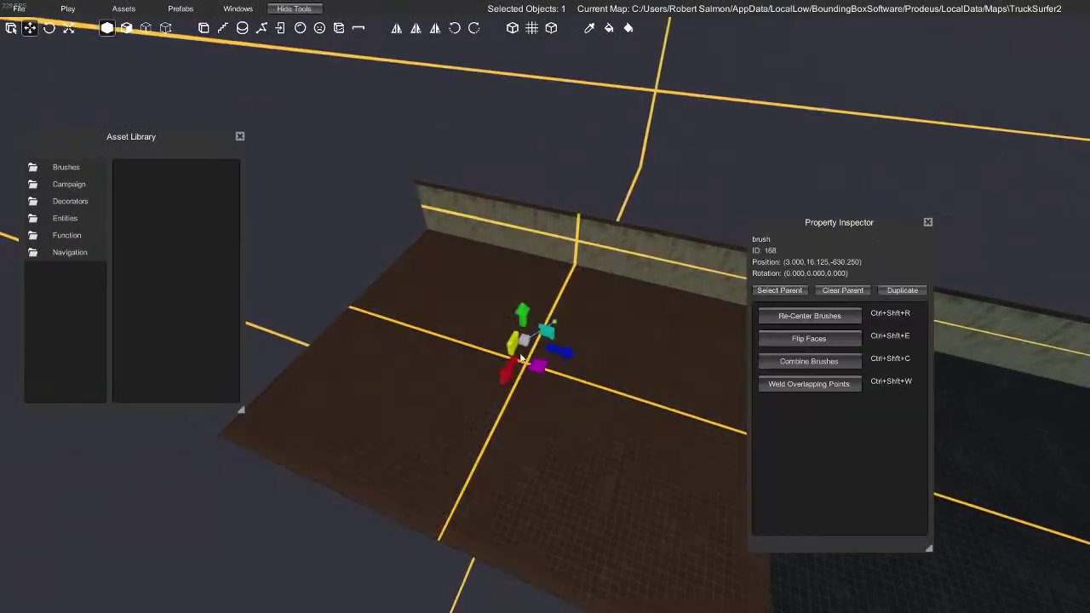
pyautogui.keyDown('shift'); pyautogui.click(562, 332); pyautogui.keyUp('shift')
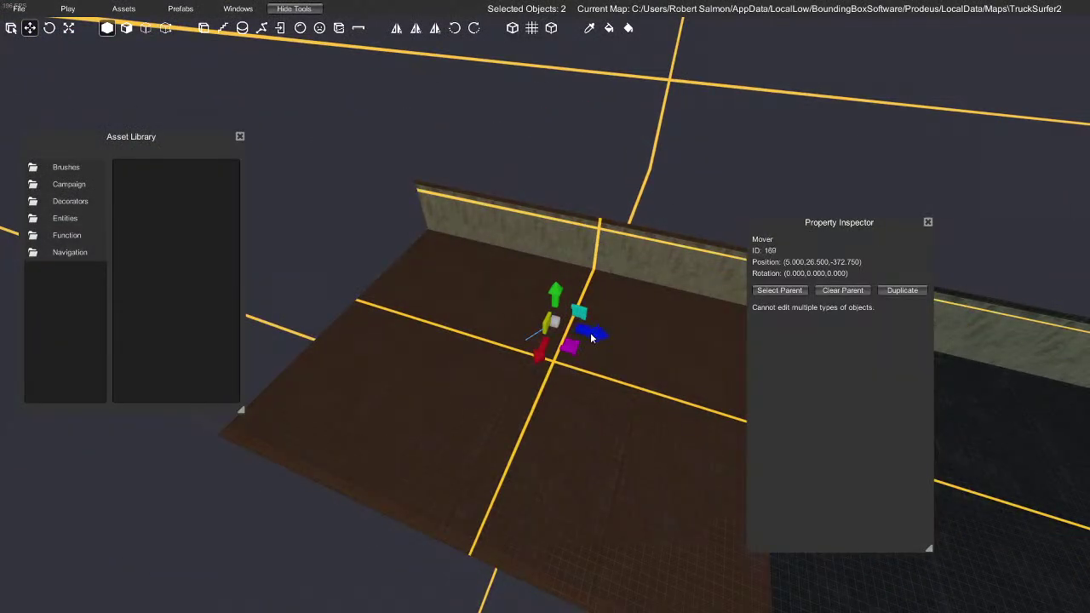
pyautogui.moveTo(588, 341); pyautogui.dragTo(269, 244, button='right')
pyautogui.moveTo(269, 244); pyautogui.dragTo(248, 236)
pyautogui.moveTo(249, 236); pyautogui.dragTo(416, 220, button='right')
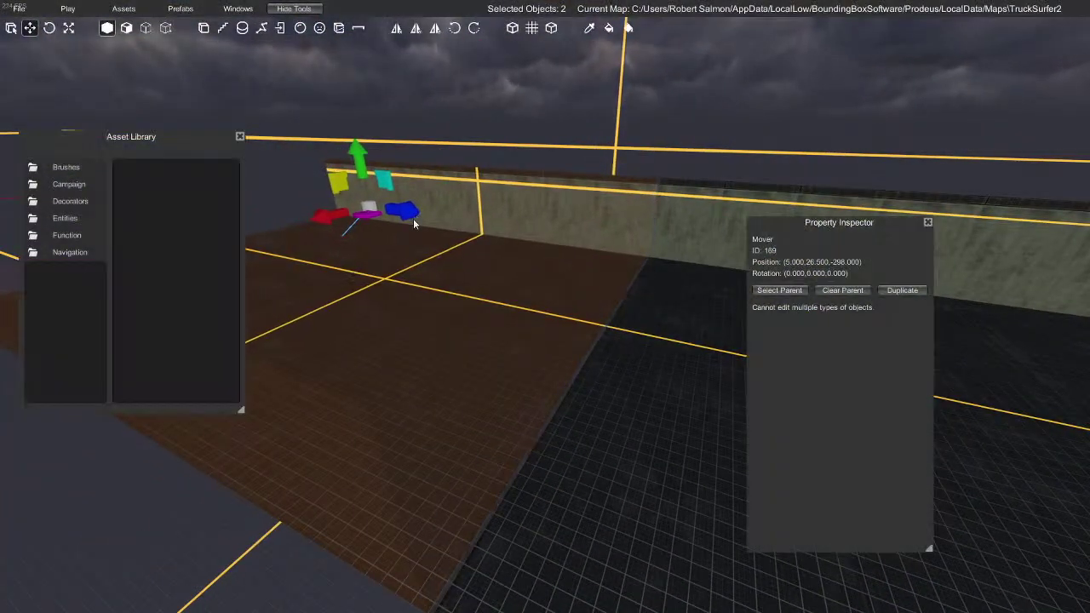
# Duplicate the selected road section with its Mover and fit the copy against the end of the road
pyautogui.keyDown('shift'); pyautogui.moveTo(409, 210); pyautogui.dragTo(218, 166); pyautogui.keyUp('shift')
pyautogui.moveTo(500, 264); pyautogui.dragTo(477, 300, button='right')
pyautogui.moveTo(467, 223); pyautogui.dragTo(290, 152, button='right')
pyautogui.moveTo(290, 151); pyautogui.dragTo(289, 152)
pyautogui.moveTo(357, 204); pyautogui.dragTo(562, 293, button='right')
# Extend the road with further end-to-end duplicates of the section and Mover, bringing the last Mover to about Z -67
pyautogui.hotkey('ctrl', 'd')
pyautogui.moveTo(570, 288); pyautogui.dragTo(219, 100)
pyautogui.moveTo(398, 204); pyautogui.dragTo(462, 247, button='right')
pyautogui.moveTo(446, 251); pyautogui.dragTo(231, 137)
pyautogui.hotkey('ctrl', 'd')
pyautogui.press('w')
pyautogui.moveTo(436, 259); pyautogui.dragTo(448, 283, button='right')
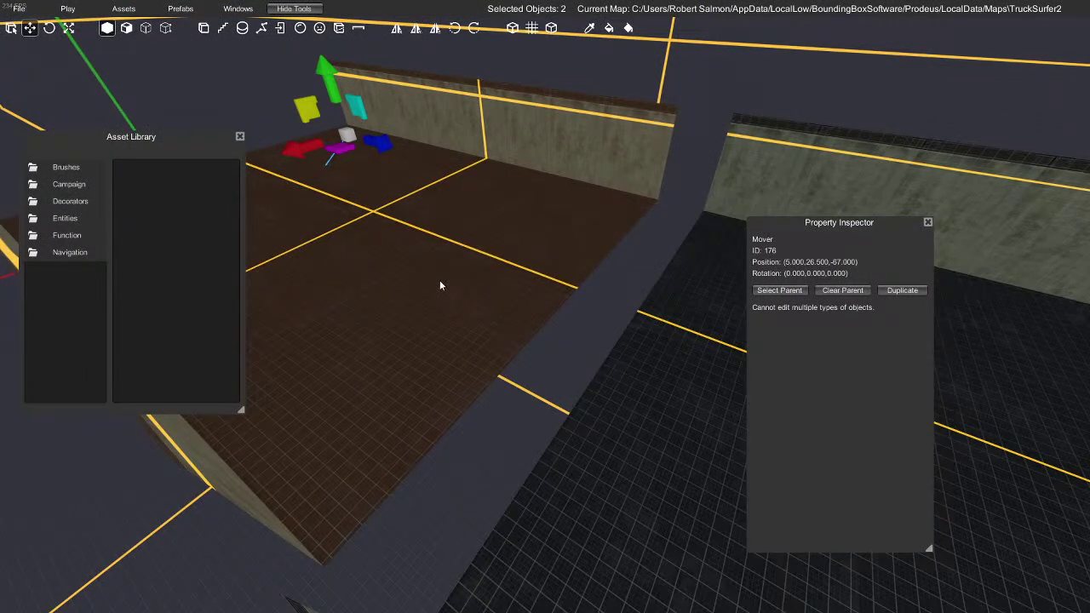
pyautogui.moveTo(383, 147); pyautogui.dragTo(402, 184)
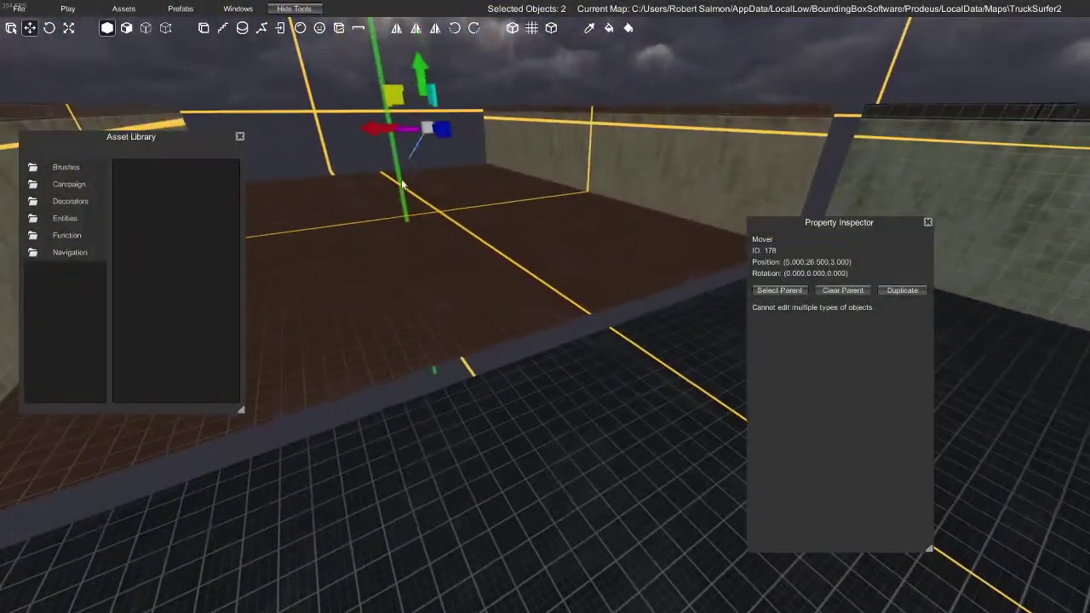
# Continue duplicating the road section with its Mover and aligning the copies until the last Mover sits at Z 225.25
pyautogui.moveTo(492, 238); pyautogui.dragTo(549, 291)
pyautogui.moveTo(549, 287); pyautogui.dragTo(546, 285, button='right')
pyautogui.moveTo(496, 244); pyautogui.dragTo(347, 188)
pyautogui.hotkey('ctrl', 'z')
pyautogui.moveTo(510, 253); pyautogui.dragTo(242, 183)
pyautogui.moveTo(242, 182); pyautogui.dragTo(333, 236, button='right')
pyautogui.moveTo(439, 285); pyautogui.dragTo(440, 181, button='right')
pyautogui.moveTo(552, 223); pyautogui.dragTo(403, 174, button='right')
pyautogui.moveTo(405, 171); pyautogui.dragTo(411, 173)
pyautogui.moveTo(480, 247); pyautogui.dragTo(550, 302, button='right')
pyautogui.moveTo(444, 281); pyautogui.dragTo(2, 5, button='right')
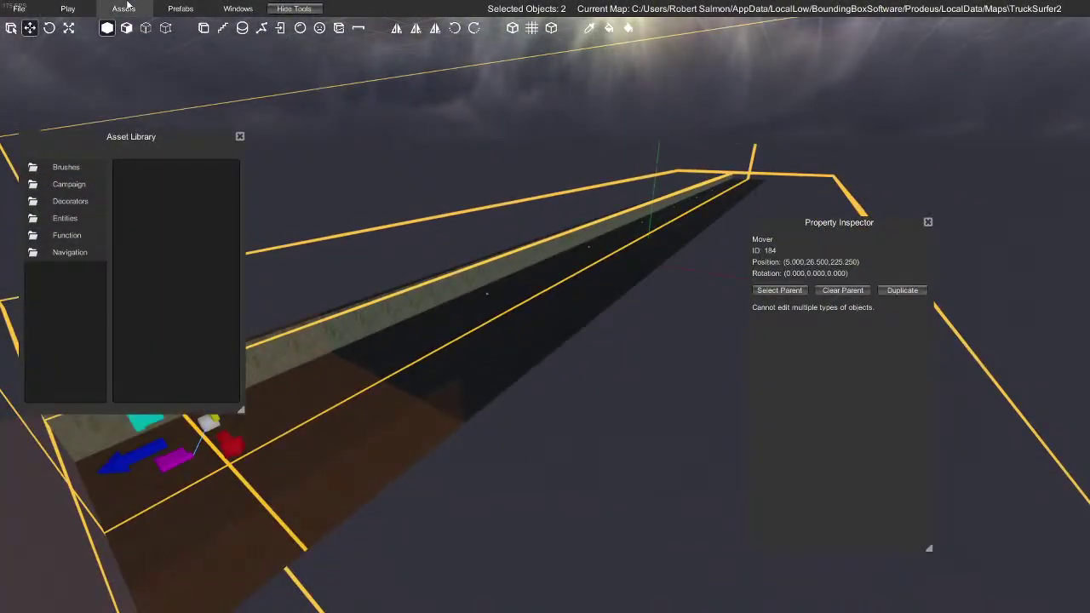
# Save the map and playtest the moving road twice, returning to the editor after each run
pyautogui.click(18, 7)
pyautogui.click(34, 41)
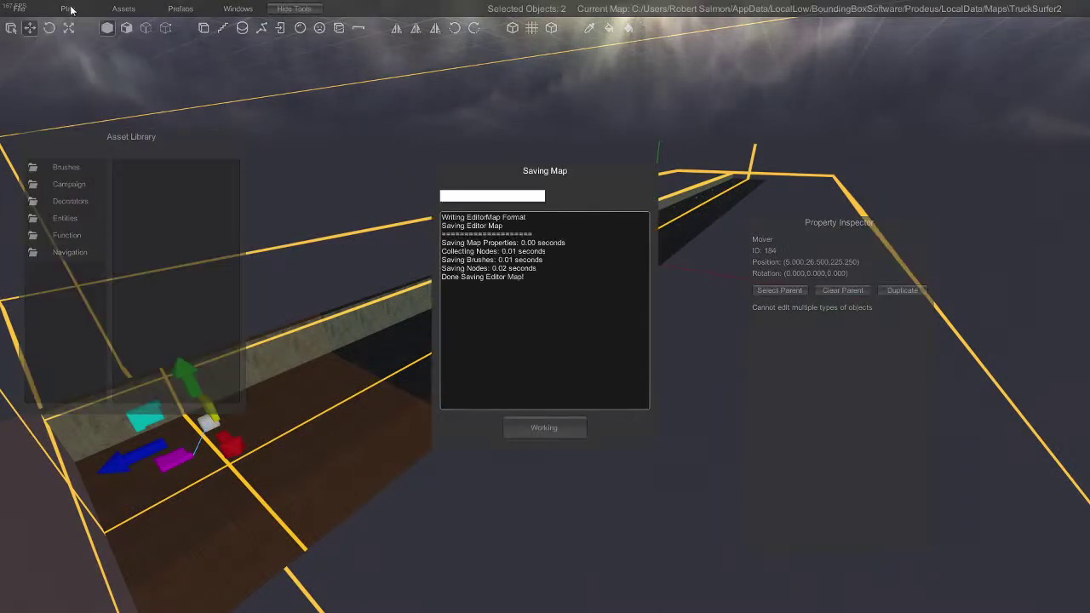
pyautogui.click(72, 9)
pyautogui.click(93, 46)
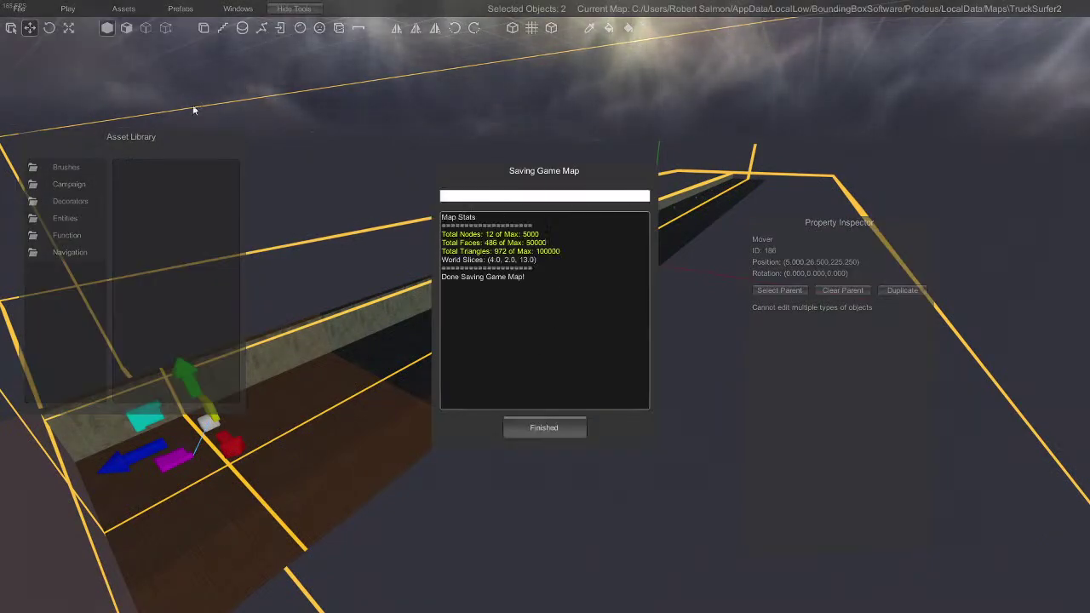
pyautogui.click(544, 428)
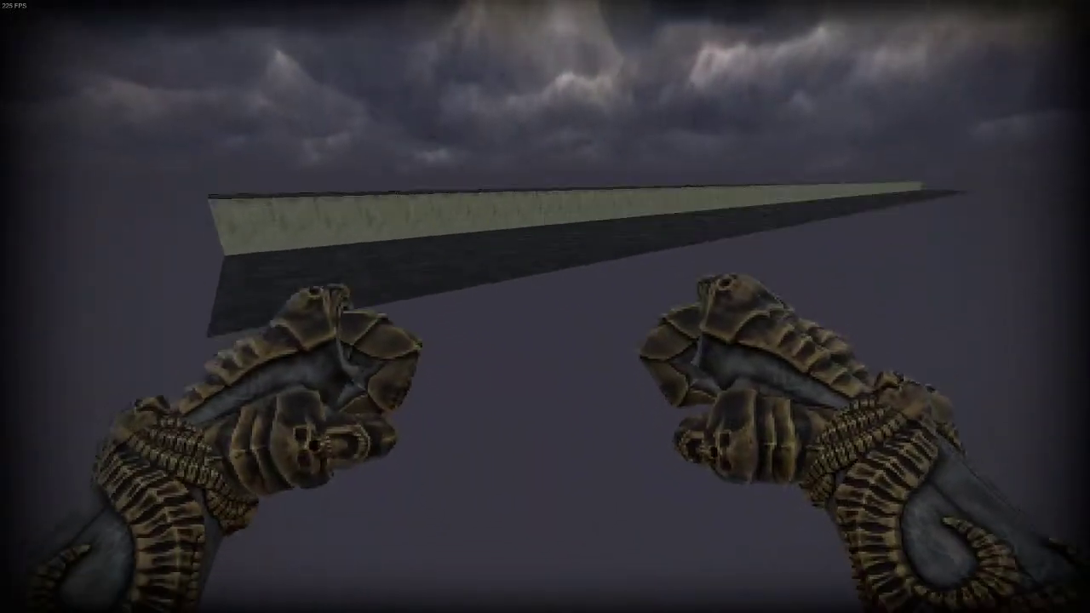
pyautogui.press('Escape')
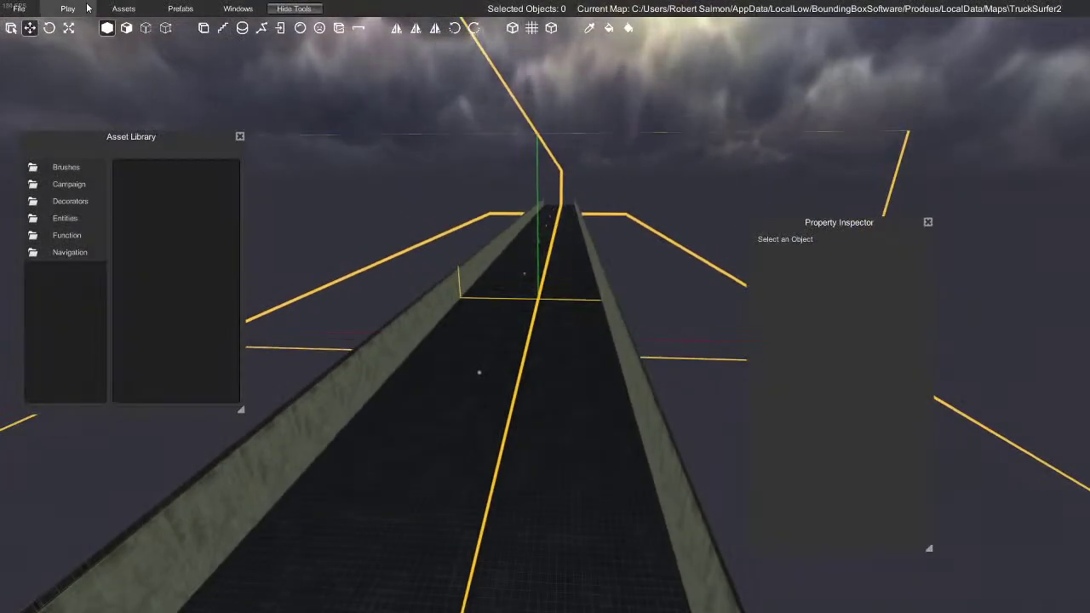
pyautogui.click(128, 61)
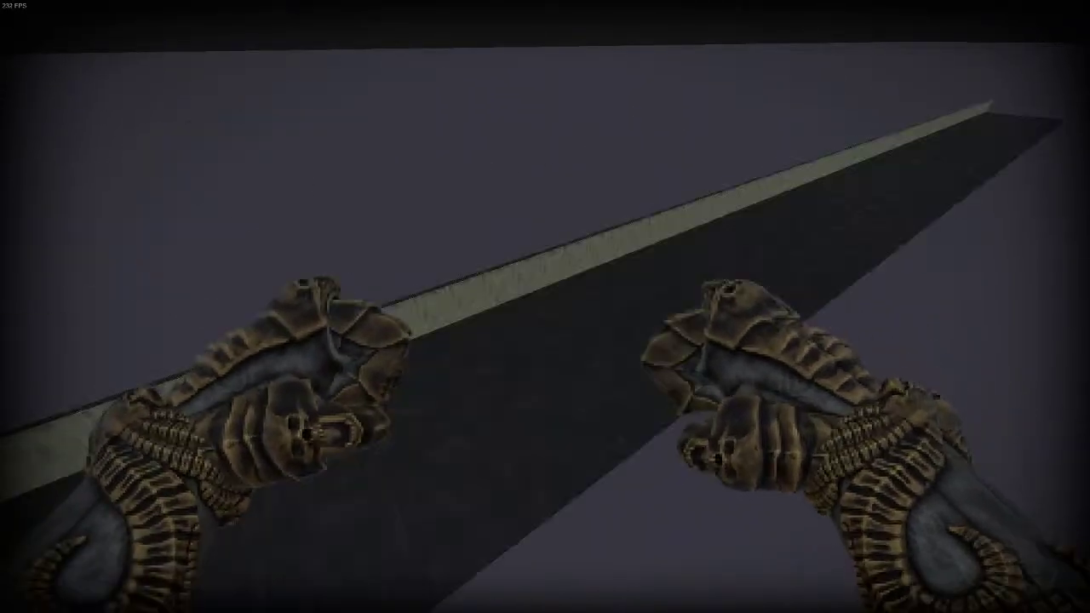
pyautogui.press('Escape')
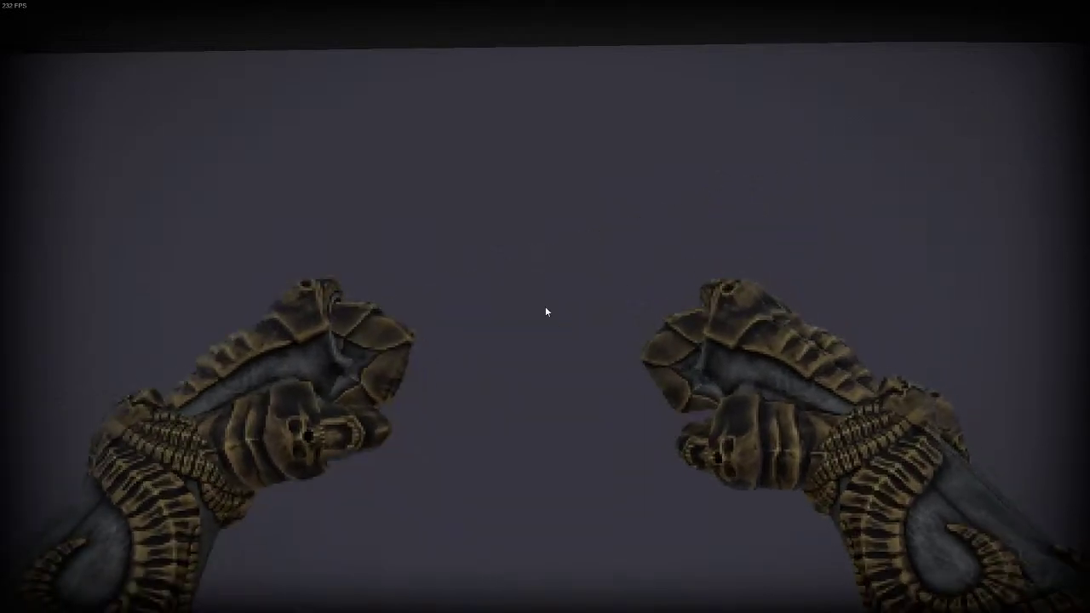
# Multi-select the Movers one after another along the whole length of the road
pyautogui.moveTo(545, 305); pyautogui.dragTo(416, 355, button='right')
pyautogui.press('w')
pyautogui.press('s')
pyautogui.press('w')
pyautogui.moveTo(537, 345); pyautogui.dragTo(733, 278, button='right')
pyautogui.press('a')
pyautogui.moveTo(627, 299); pyautogui.dragTo(439, 366, button='right')
pyautogui.press('d')
pyautogui.press('w')
pyautogui.press('w')
pyautogui.moveTo(313, 317); pyautogui.dragTo(554, 285, button='right')
pyautogui.keyDown('shift'); pyautogui.click(390, 538); pyautogui.keyUp('shift')
pyautogui.moveTo(535, 435); pyautogui.dragTo(573, 487, button='right')
pyautogui.press('w')
pyautogui.keyDown('shift'); pyautogui.click(438, 365); pyautogui.keyUp('shift')
pyautogui.moveTo(494, 307); pyautogui.dragTo(539, 256, button='right')
pyautogui.keyDown('shift'); pyautogui.click(436, 253); pyautogui.keyUp('shift')
pyautogui.keyDown('shift'); pyautogui.click(450, 302); pyautogui.keyUp('shift')
pyautogui.moveTo(452, 303); pyautogui.dragTo(497, 347, button='right')
pyautogui.keyDown('shift'); pyautogui.click(464, 312); pyautogui.keyUp('shift')
pyautogui.keyDown('shift'); pyautogui.click(468, 305); pyautogui.keyUp('shift')
pyautogui.keyDown('shift'); pyautogui.click(450, 445); pyautogui.keyUp('shift')
pyautogui.moveTo(451, 445); pyautogui.dragTo(455, 320, button='right')
pyautogui.keyDown('shift'); pyautogui.click(398, 433); pyautogui.keyUp('shift')
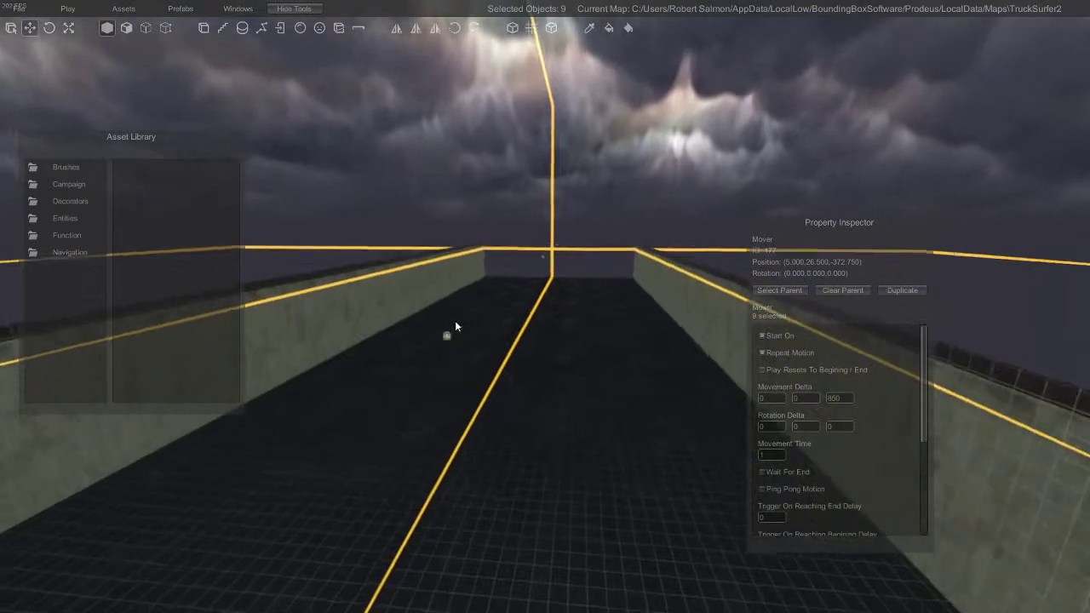
pyautogui.moveTo(526, 346); pyautogui.dragTo(524, 318, button='right')
pyautogui.keyDown('shift'); pyautogui.click(417, 324); pyautogui.keyUp('shift')
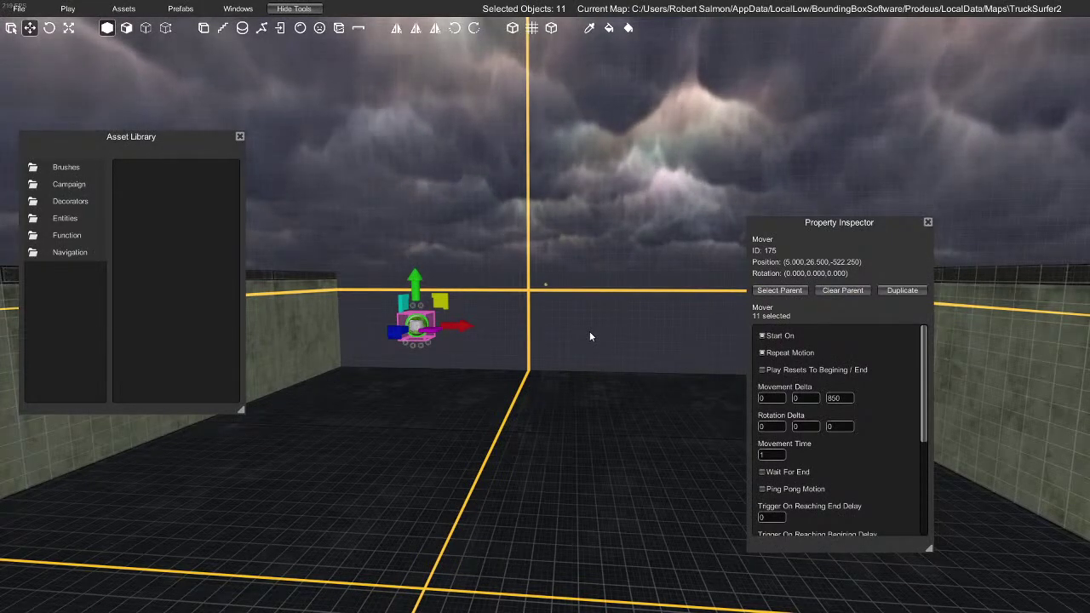
pyautogui.moveTo(590, 336); pyautogui.dragTo(373, 338, button='right')
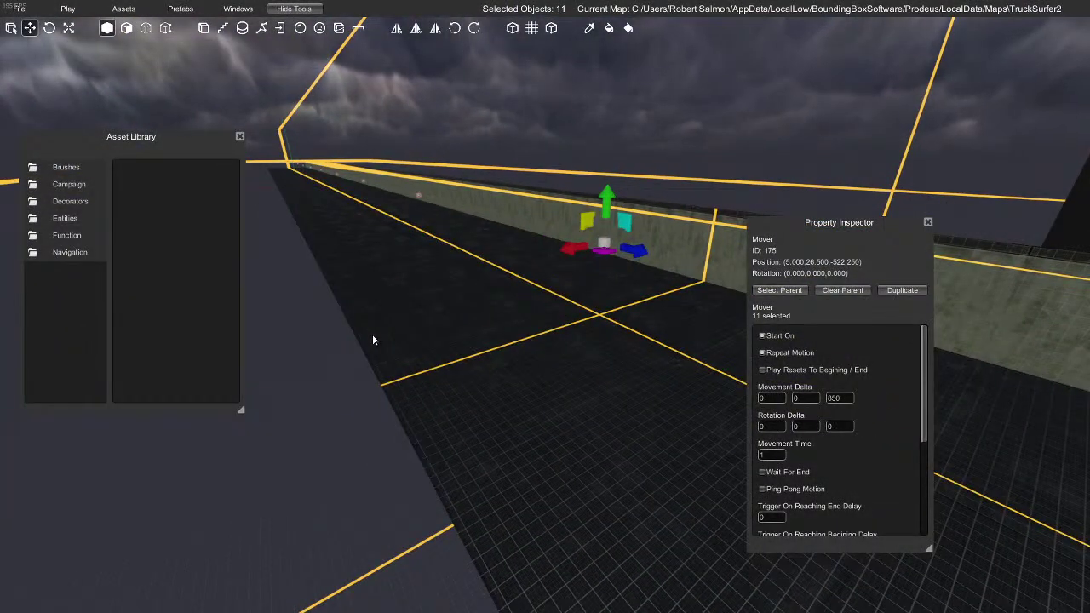
pyautogui.moveTo(373, 339); pyautogui.dragTo(458, 357, button='right')
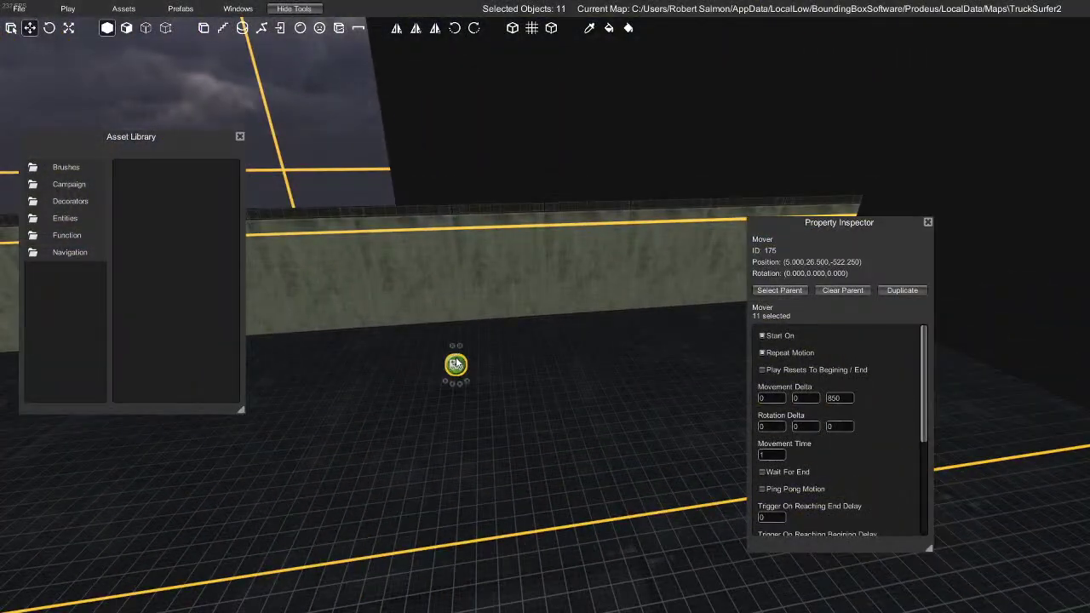
# Try to start a measurement on the floor beside the seam between two road sections
pyautogui.moveTo(537, 365)
pyautogui.mouseDown(button='right')
pyautogui.moveTo(399, 329)
pyautogui.moveTo(515, 322)
pyautogui.moveTo(535, 373)
pyautogui.moveTo(591, 372)
pyautogui.moveTo(538, 404)
pyautogui.moveTo(581, 414)
pyautogui.moveTo(536, 411)
pyautogui.moveTo(613, 417)
pyautogui.mouseUp(button='right')
pyautogui.click(611, 416)
pyautogui.click(452, 403)
pyautogui.moveTo(437, 387); pyautogui.dragTo(386, 323, button='right')
pyautogui.moveTo(386, 323); pyautogui.dragTo(407, 405)
pyautogui.moveTo(418, 399); pyautogui.dragTo(493, 342, button='right')
pyautogui.click(517, 345)
pyautogui.click(358, 30)
pyautogui.moveTo(436, 279)
pyautogui.mouseDown(button='right')
pyautogui.moveTo(491, 271)
pyautogui.moveTo(482, 273)
pyautogui.mouseUp(button='right')
pyautogui.moveTo(432, 214)
pyautogui.mouseDown(button='right')
pyautogui.moveTo(438, 120)
pyautogui.moveTo(427, 244)
pyautogui.moveTo(440, 287)
pyautogui.moveTo(452, 282)
pyautogui.mouseUp(button='right')
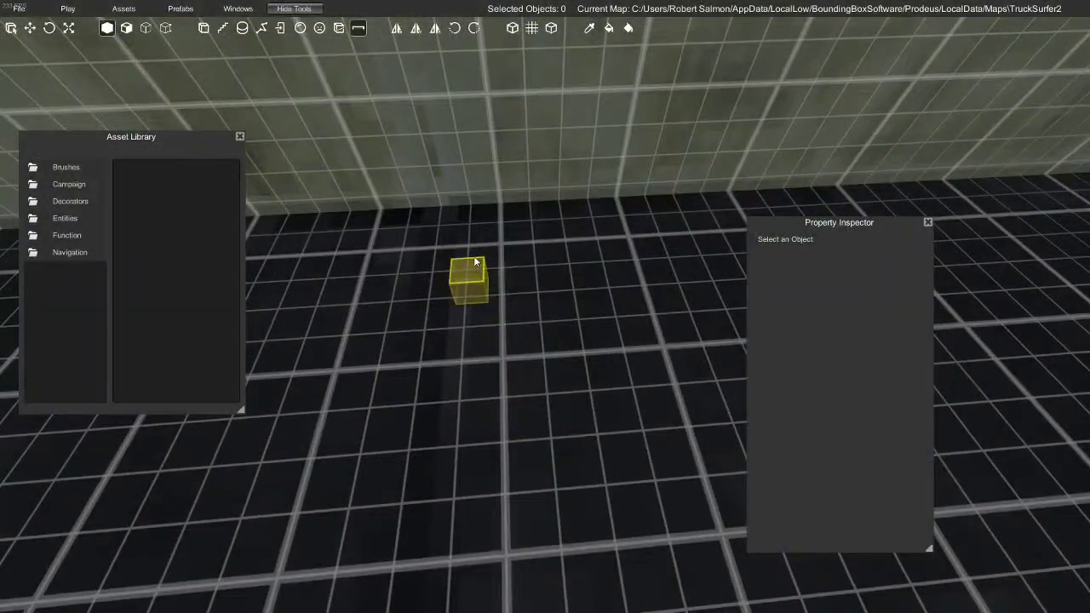
pyautogui.moveTo(492, 159)
pyautogui.mouseDown(button='right')
pyautogui.moveTo(488, 86)
pyautogui.moveTo(501, 26)
pyautogui.moveTo(499, 151)
pyautogui.moveTo(515, 193)
pyautogui.moveTo(499, 193)
pyautogui.mouseUp(button='right')
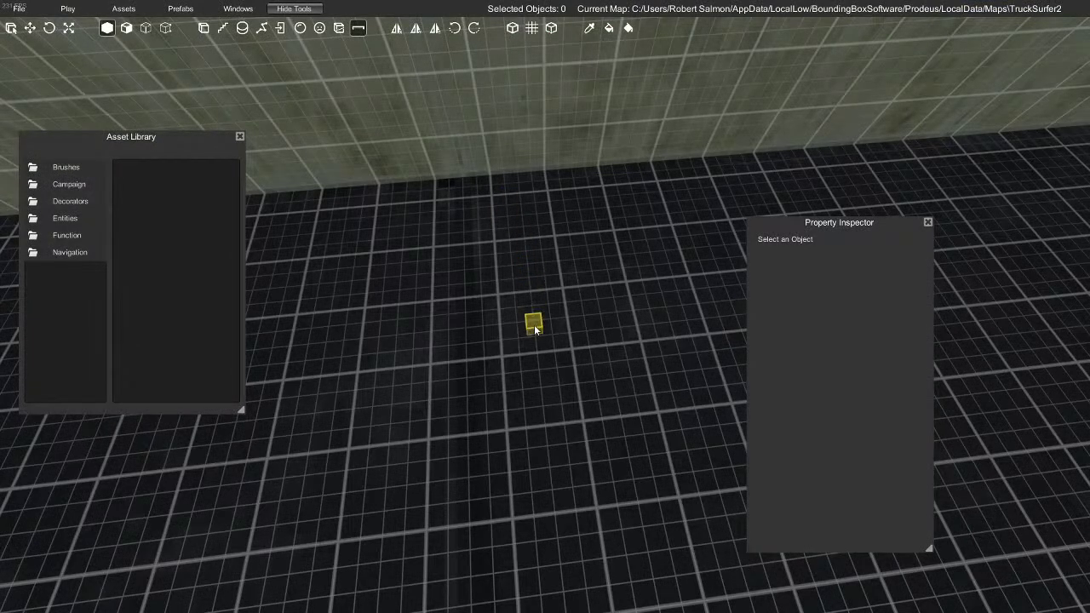
pyautogui.click(535, 328)
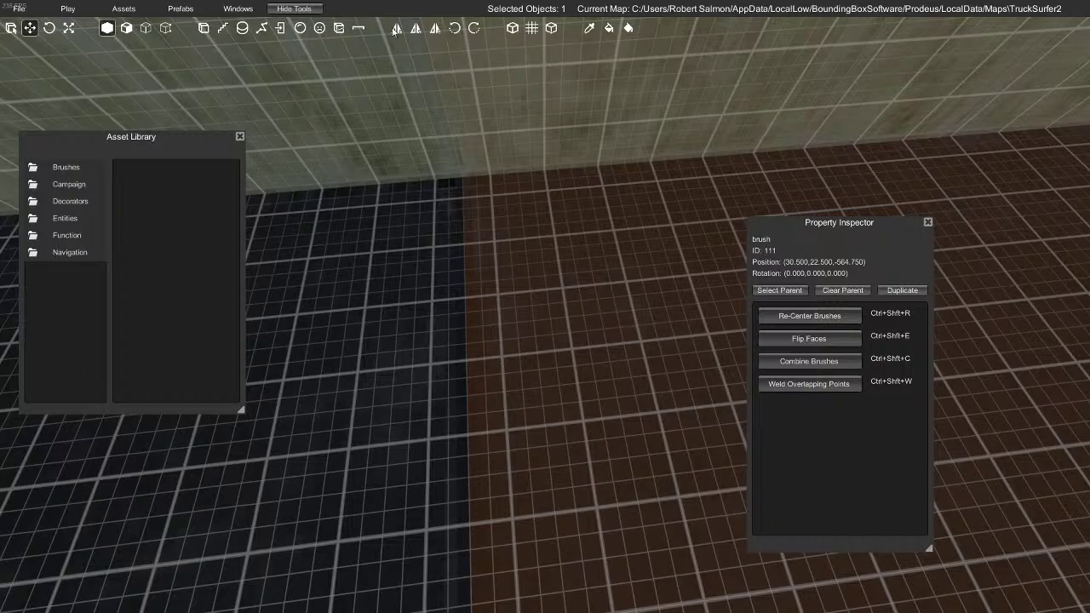
# Measure the length of the end road section along the base of its wall
pyautogui.click(361, 29)
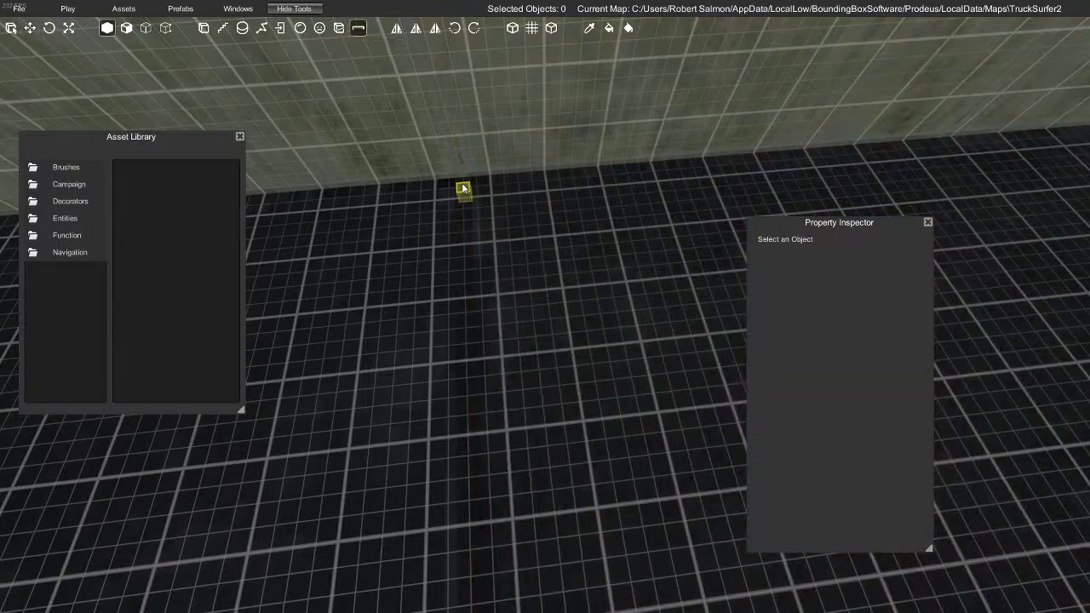
pyautogui.moveTo(548, 197); pyautogui.dragTo(524, 331, button='right')
pyautogui.moveTo(575, 390); pyautogui.dragTo(591, 388, button='right')
pyautogui.moveTo(417, 338); pyautogui.dragTo(435, 274, button='right')
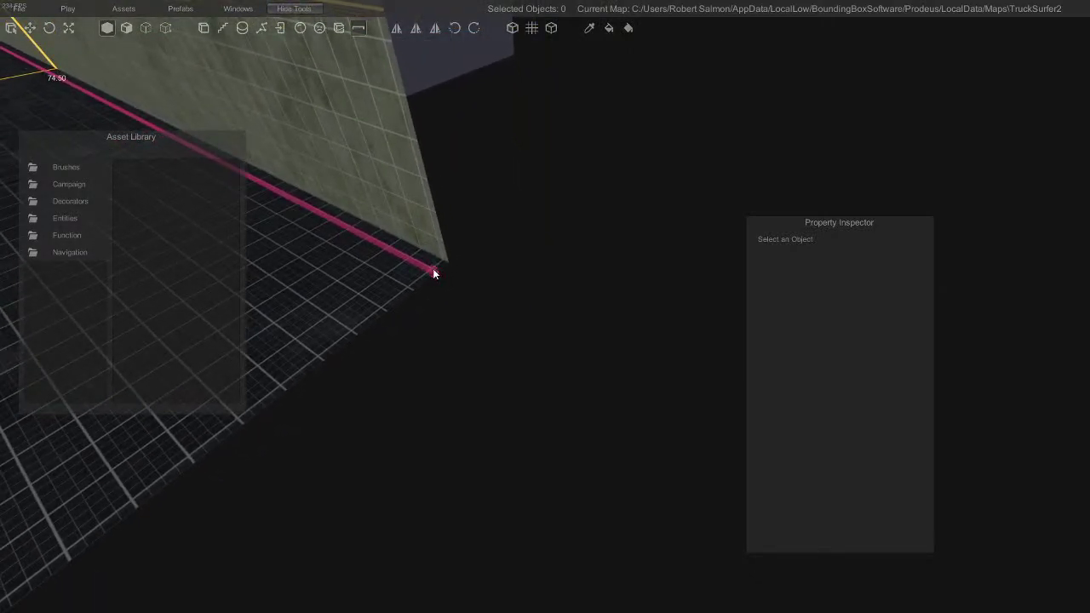
pyautogui.moveTo(433, 271); pyautogui.dragTo(505, 315, button='right')
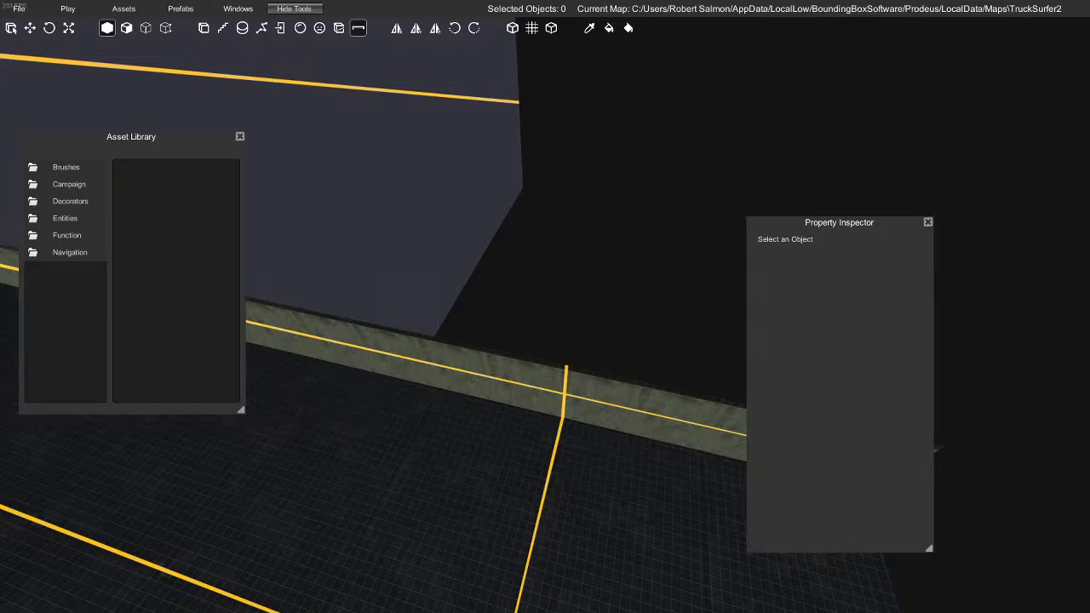
# Set the Z Movement Delta of the end section's Mover to 37.25 and playtest its motion from the current position
pyautogui.moveTo(543, 281); pyautogui.dragTo(481, 283, button='right')
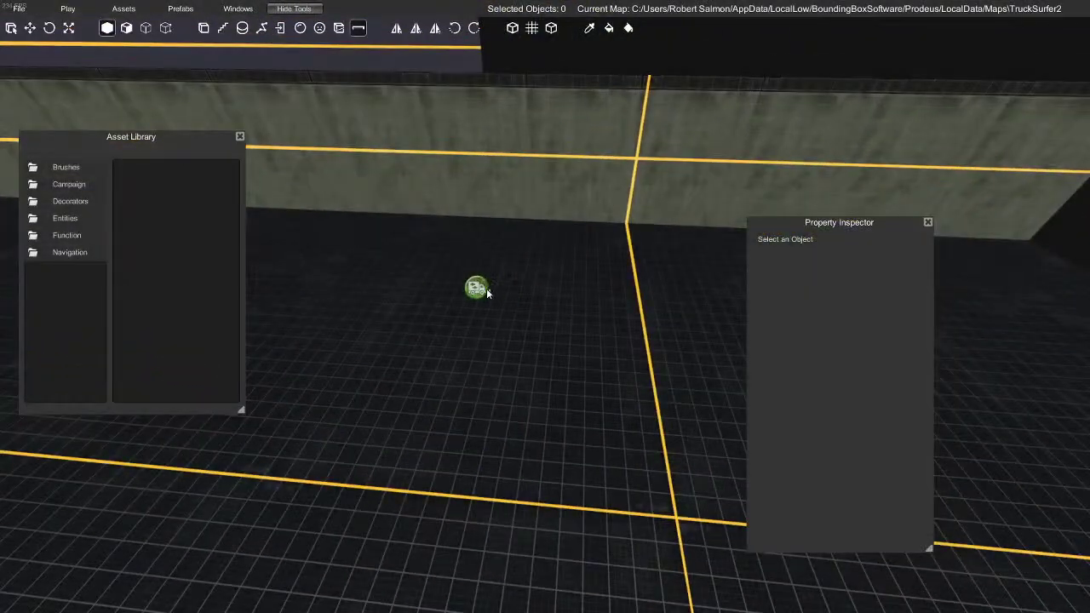
pyautogui.click(488, 287)
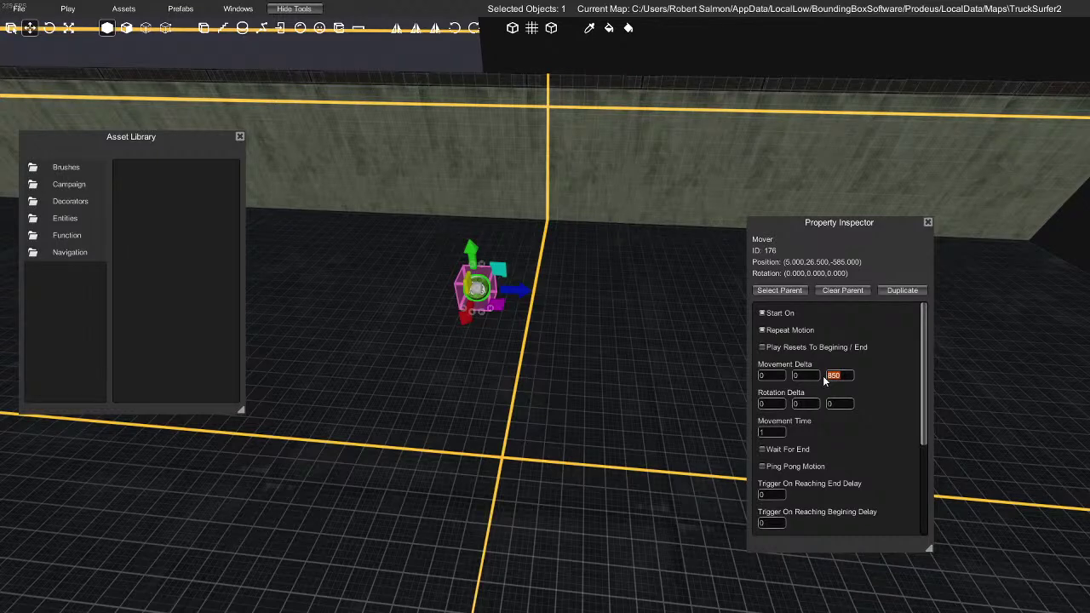
pyautogui.write('37.25')
pyautogui.click(888, 379)
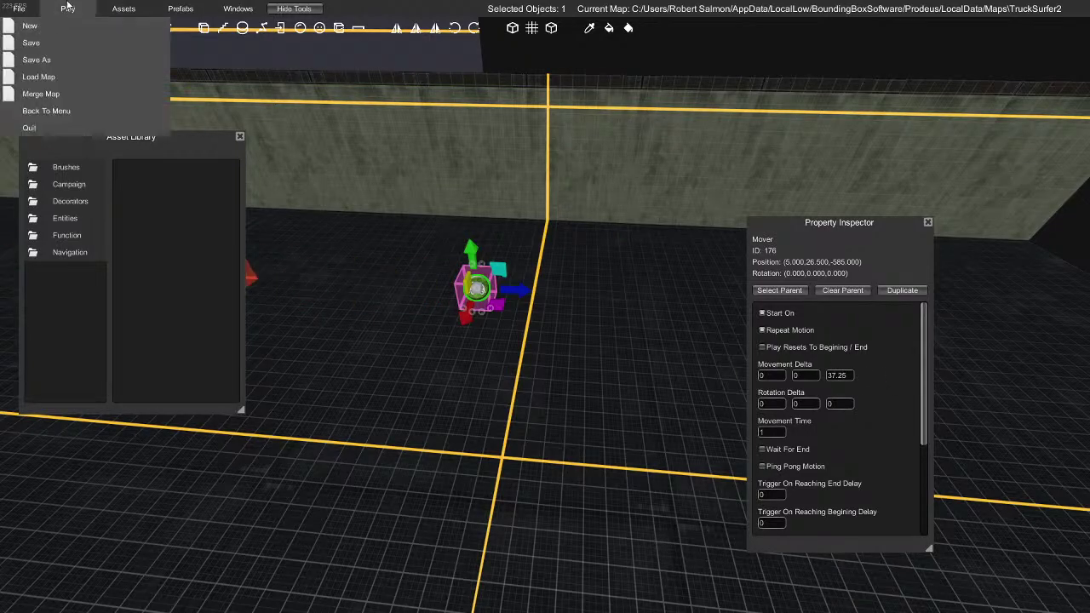
pyautogui.click(94, 53)
pyautogui.click(576, 427)
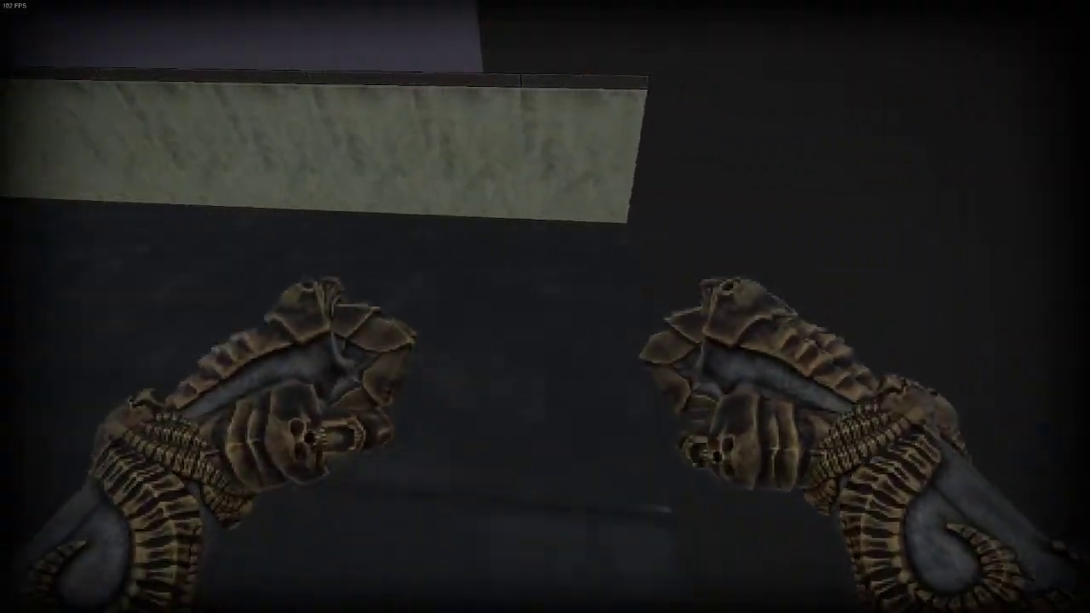
pyautogui.click(545, 307)
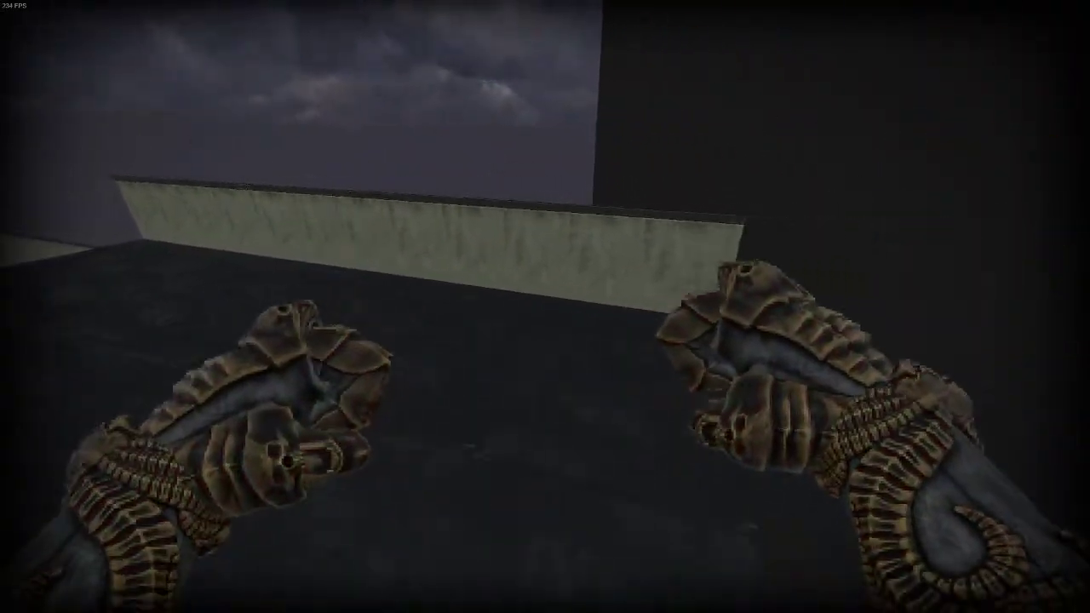
pyautogui.press('Escape')
# Turn off Repeat Motion on the end section's Mover and playtest it from the current position
pyautogui.click(476, 288)
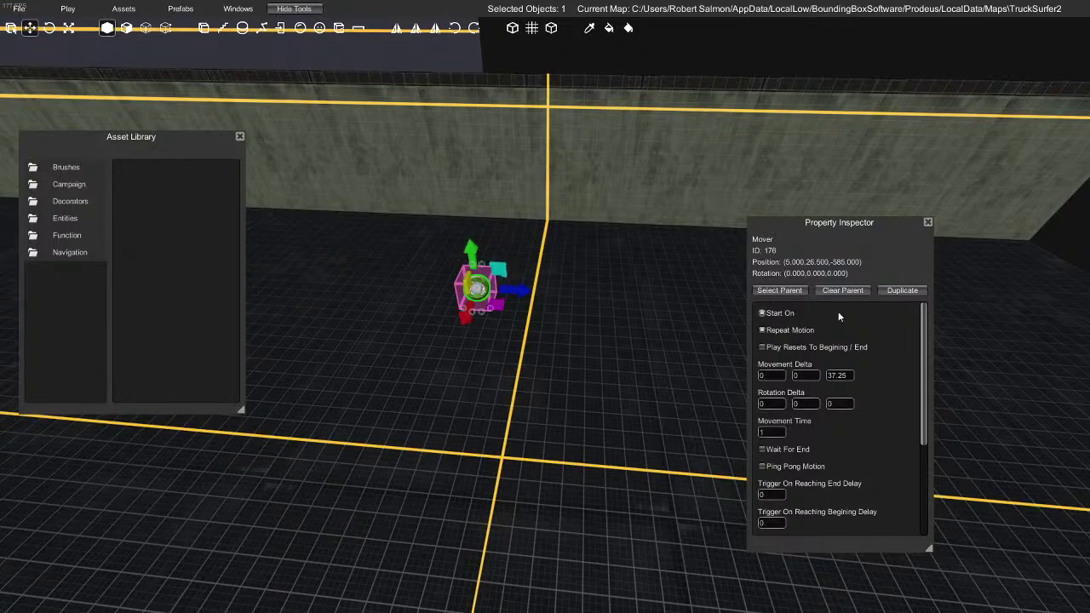
pyautogui.click(762, 330)
pyautogui.click(19, 7)
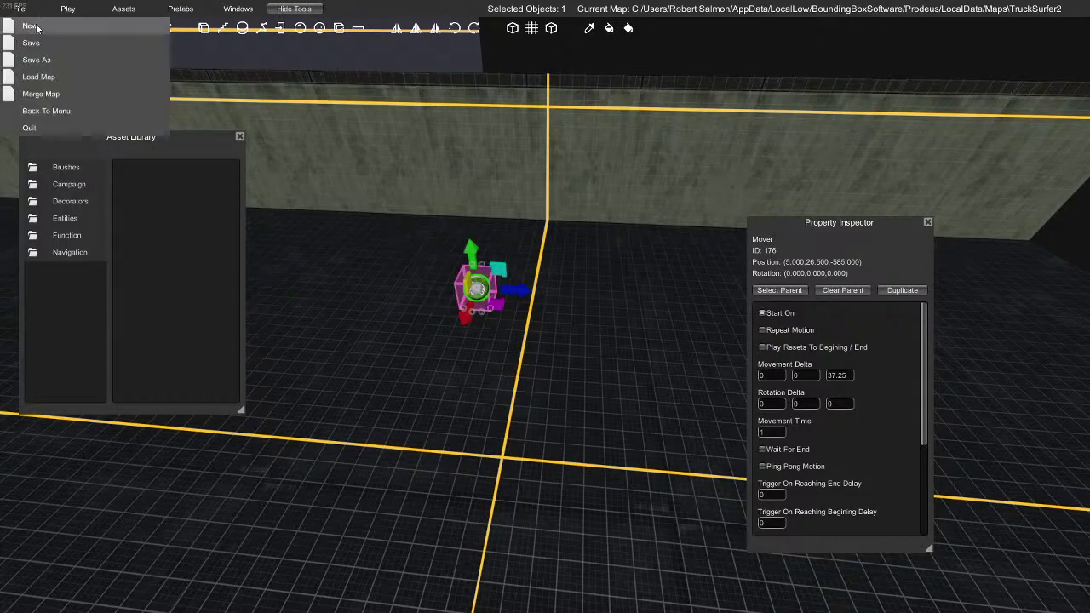
pyautogui.click(68, 9)
pyautogui.click(94, 42)
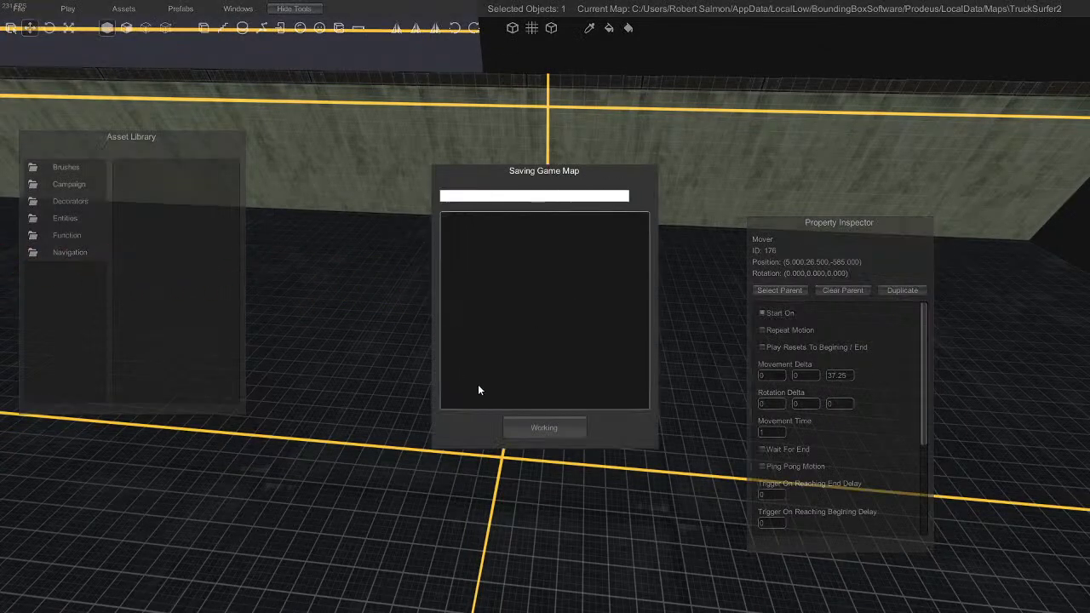
pyautogui.click(538, 428)
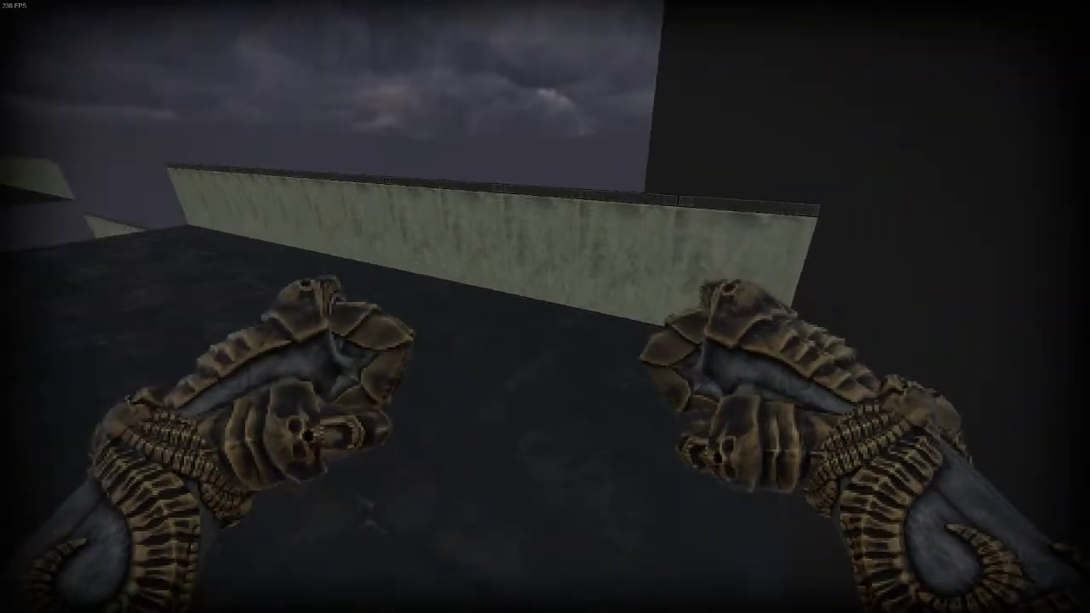
pyautogui.press('Escape')
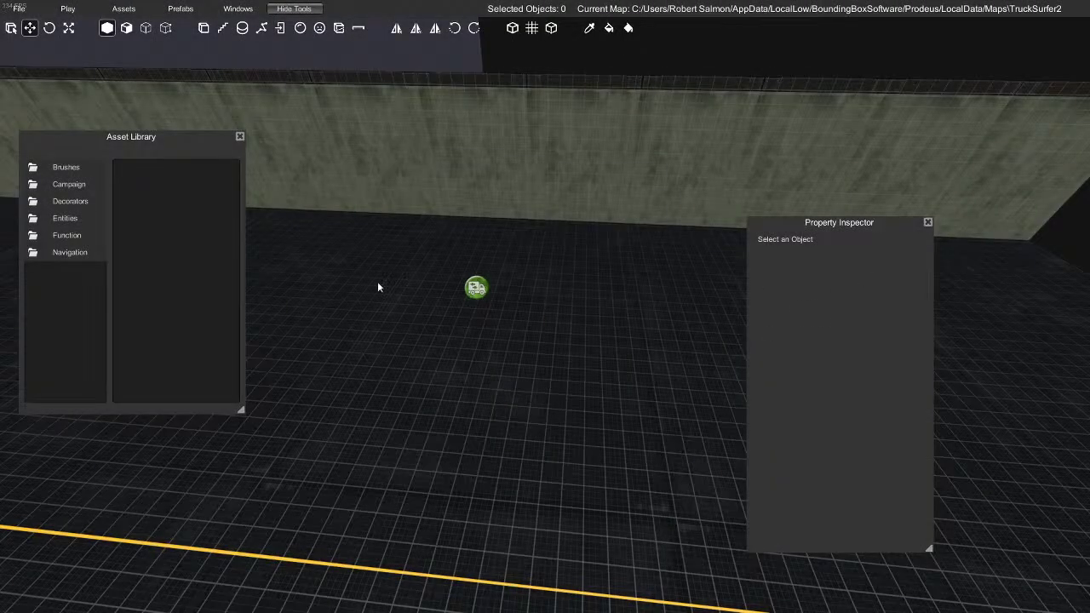
# Set the end Mover's Z Movement Delta to 74.5 and playtest, inspecting where the moved wall stops
pyautogui.click(474, 288)
pyautogui.write('74.25')
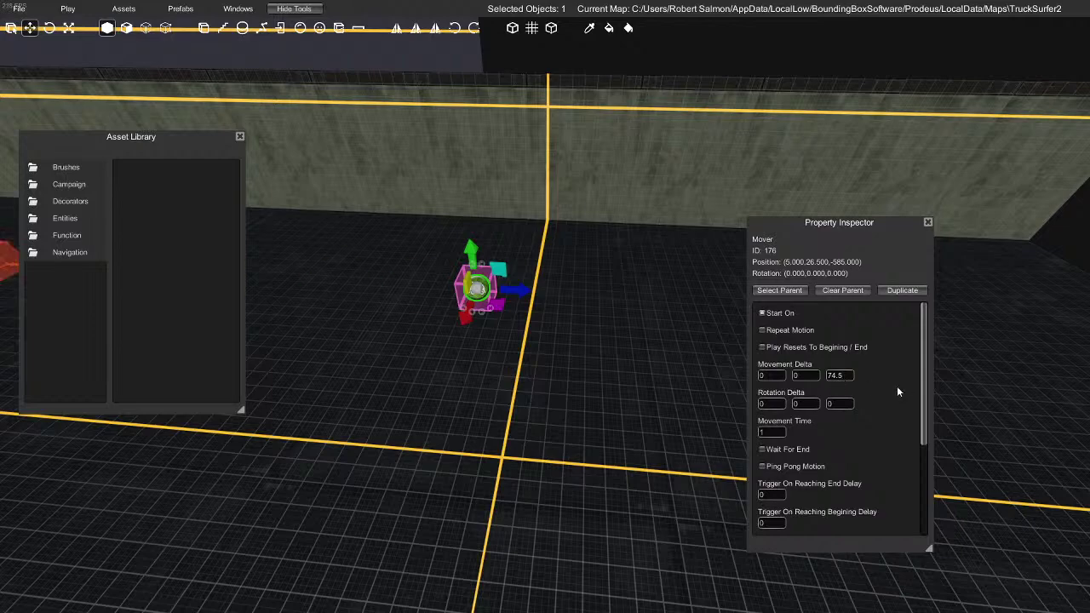
pyautogui.click(68, 8)
pyautogui.click(94, 59)
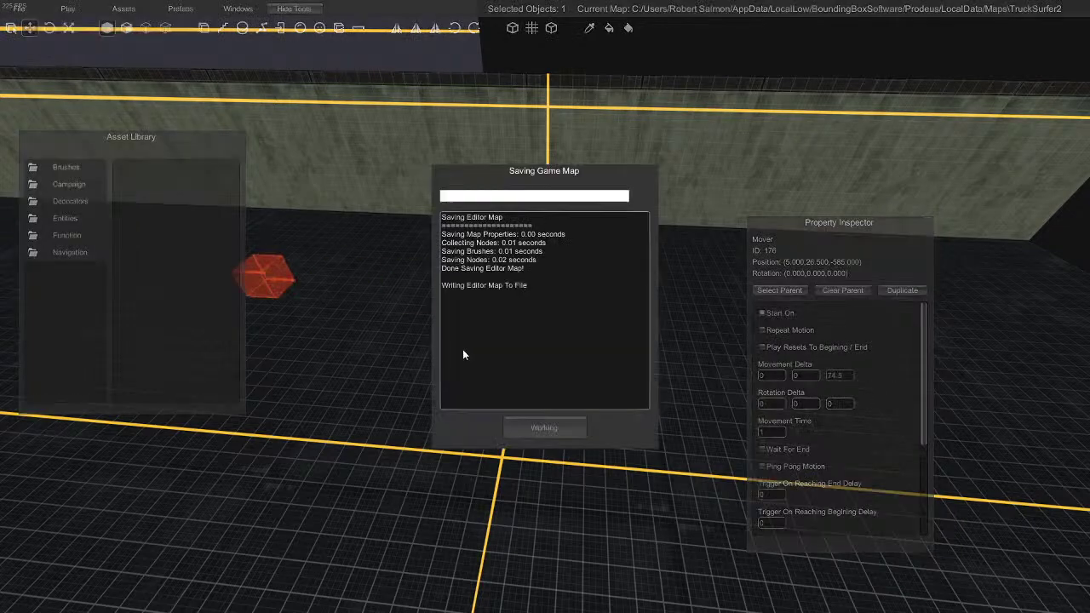
pyautogui.click(537, 429)
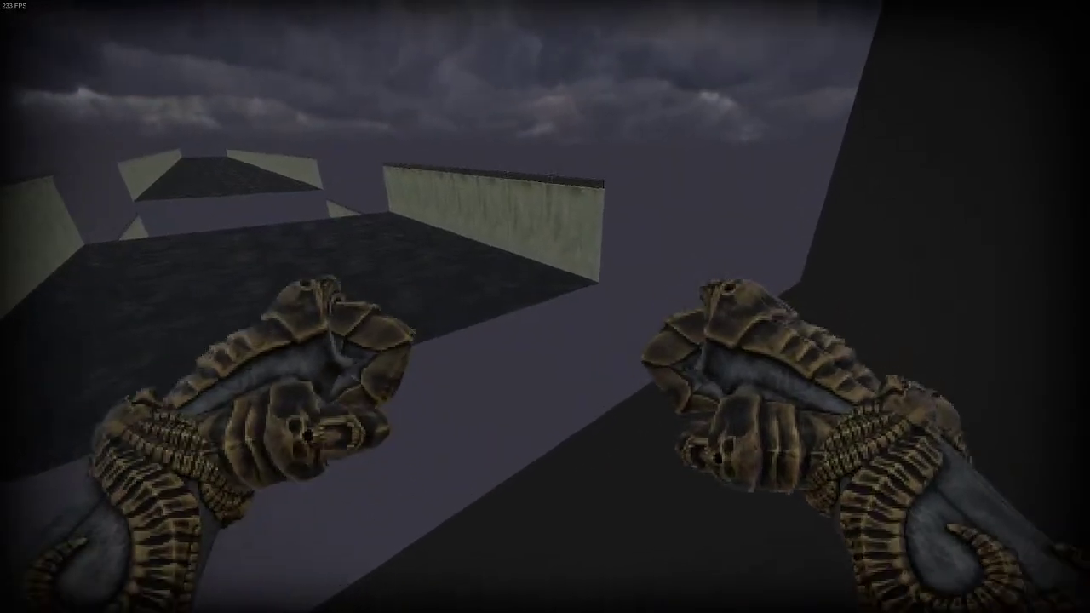
pyautogui.press('w')
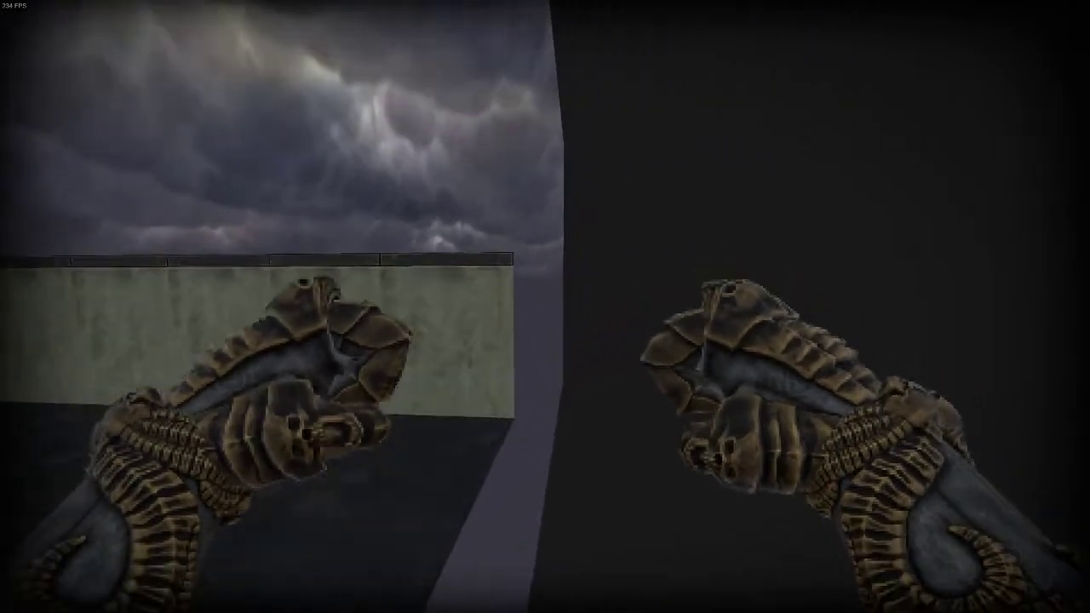
pyautogui.press('w')
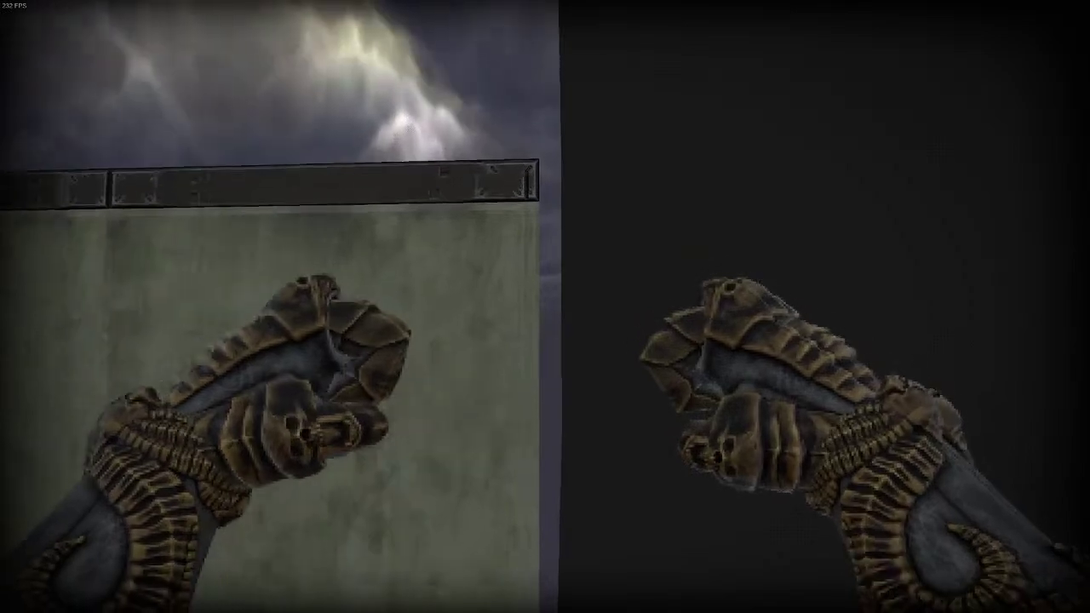
pyautogui.press('space')
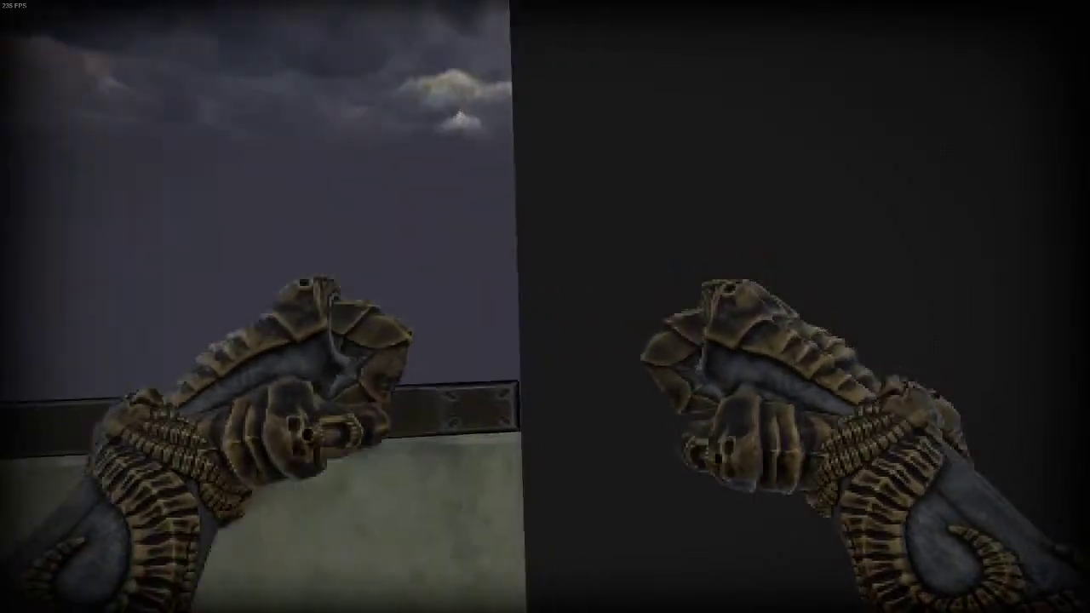
pyautogui.press('w')
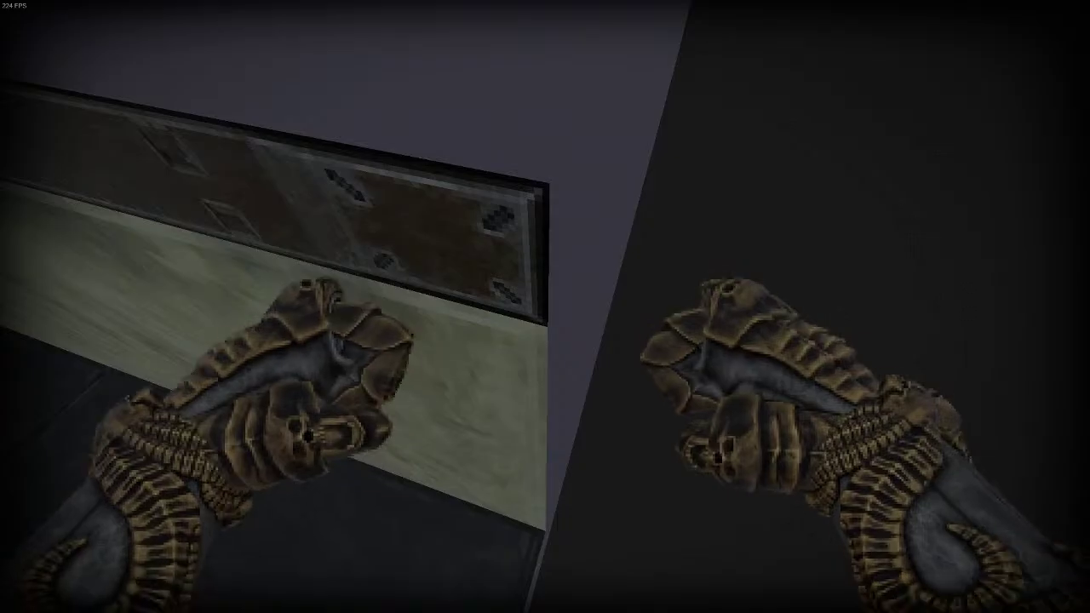
pyautogui.press('Escape')
# Set the Z Movement Delta of the end section's Mover to 74.25 and playtest from the current position with no clip
pyautogui.click(476, 287)
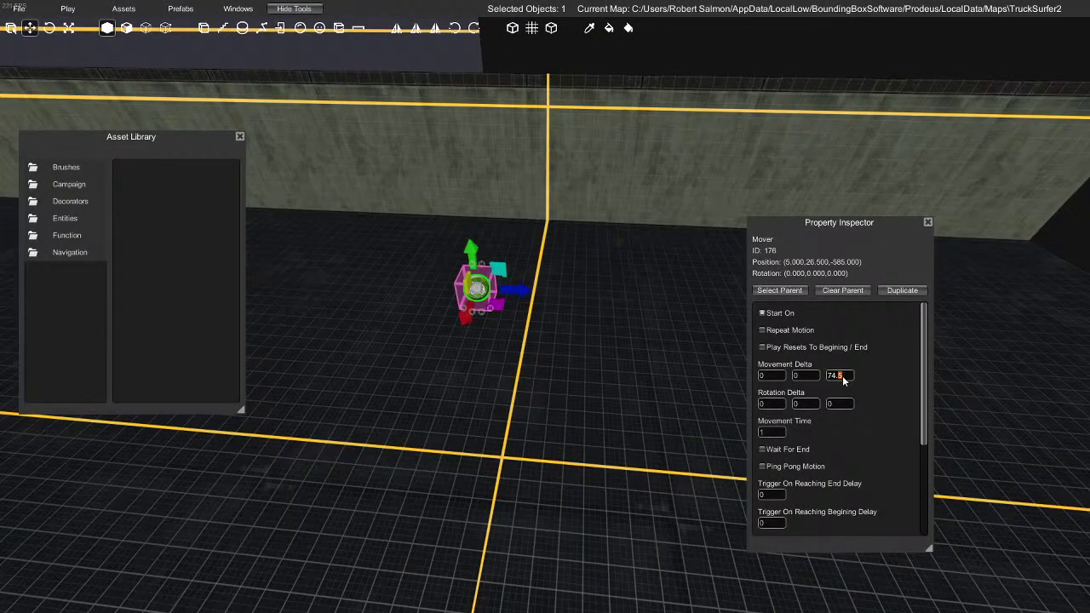
pyautogui.write('25')
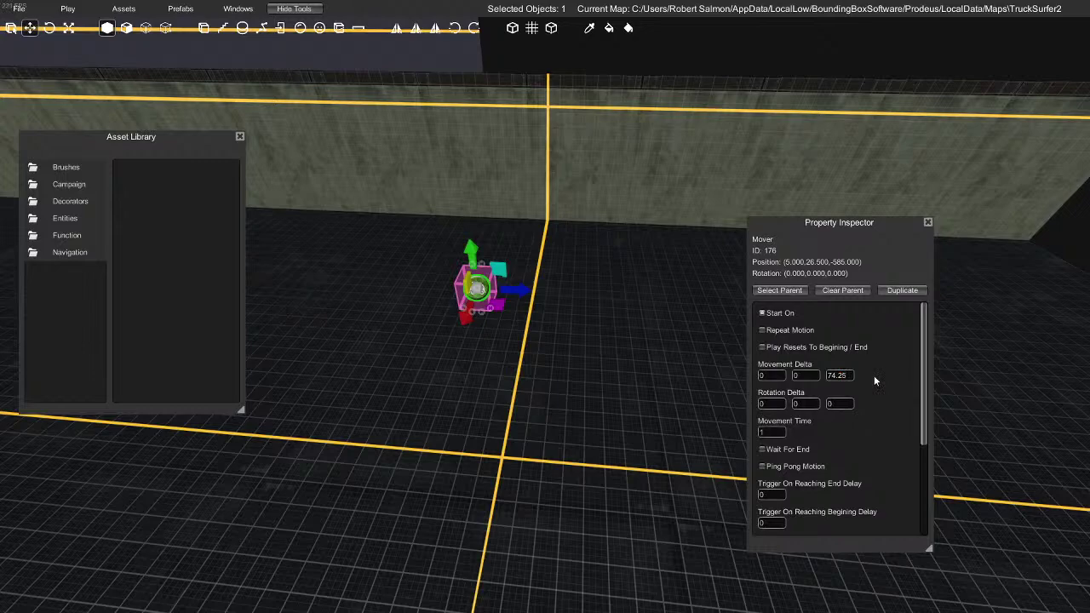
pyautogui.click(78, 8)
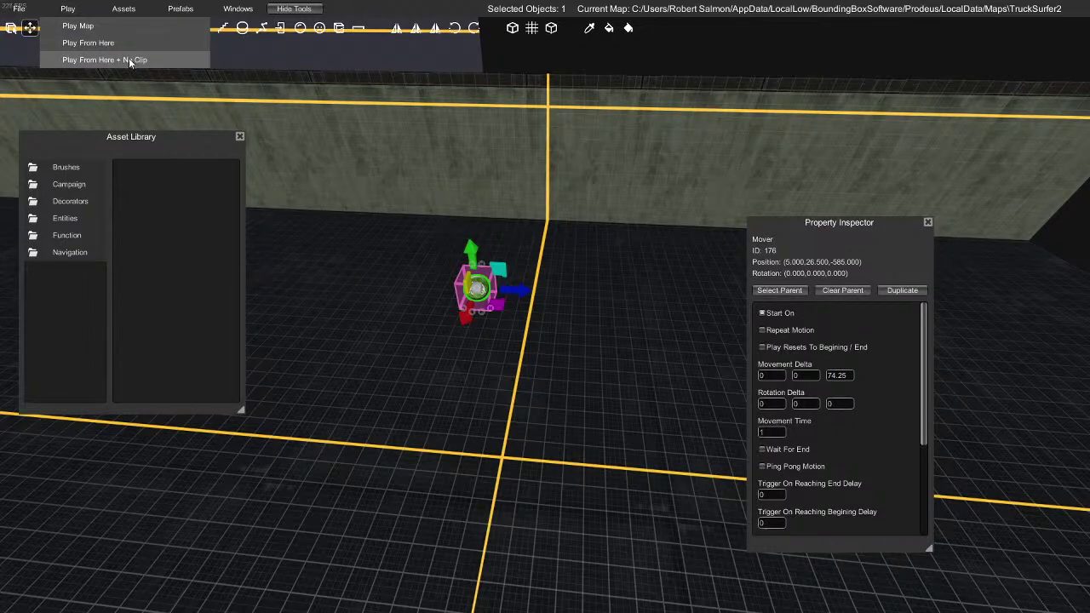
pyautogui.click(129, 58)
pyautogui.hotkey('alt', 'Tab')
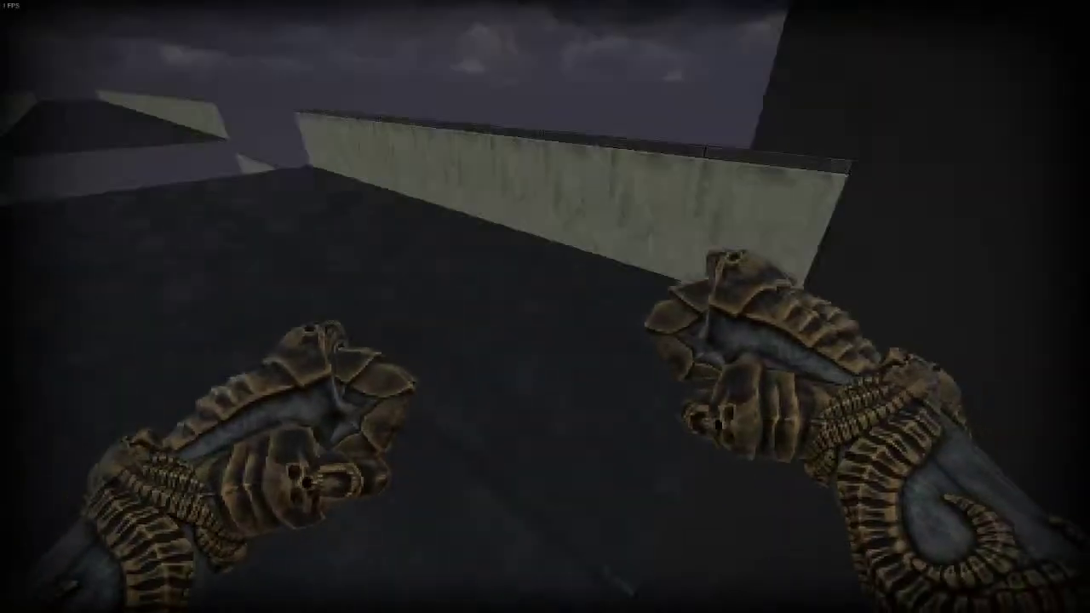
# Inspect both wall ends of the moved road section in the playtest and return to the editor
pyautogui.press('w')
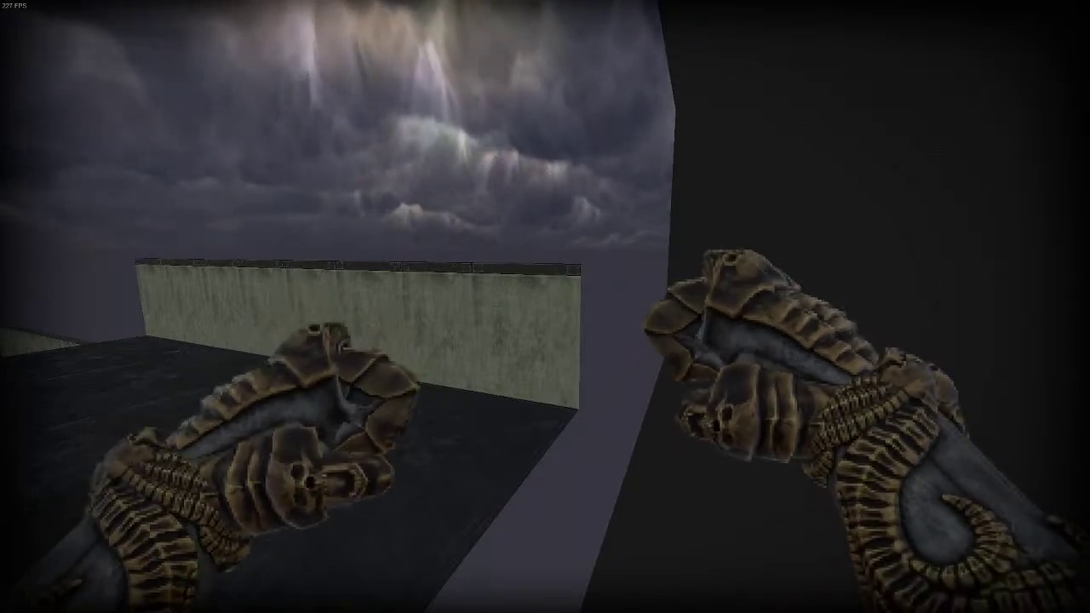
pyautogui.press('w')
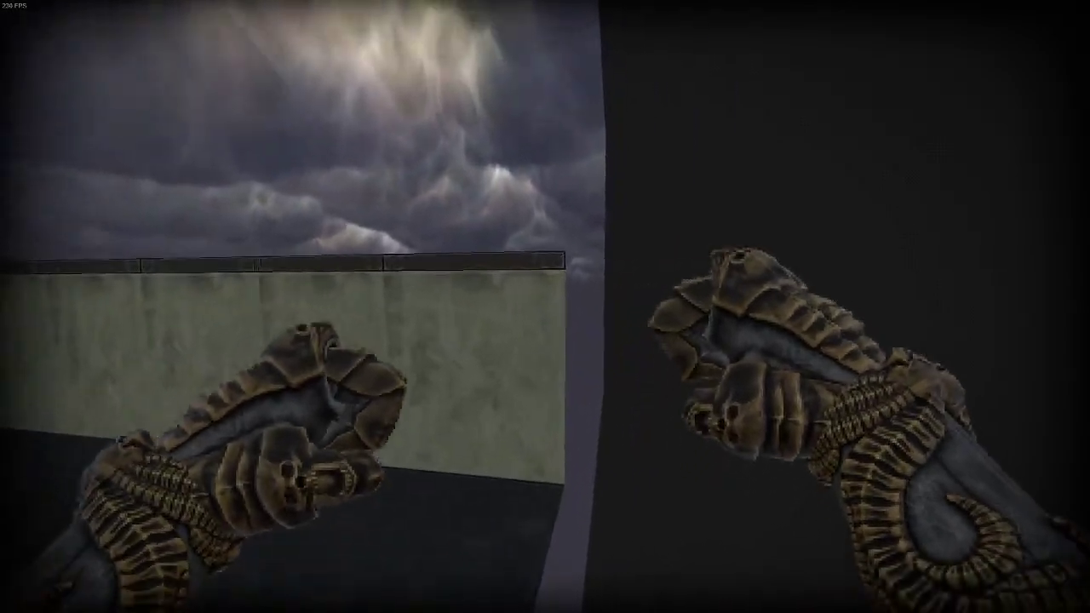
pyautogui.press('w')
pyautogui.press('w')
pyautogui.press('w')
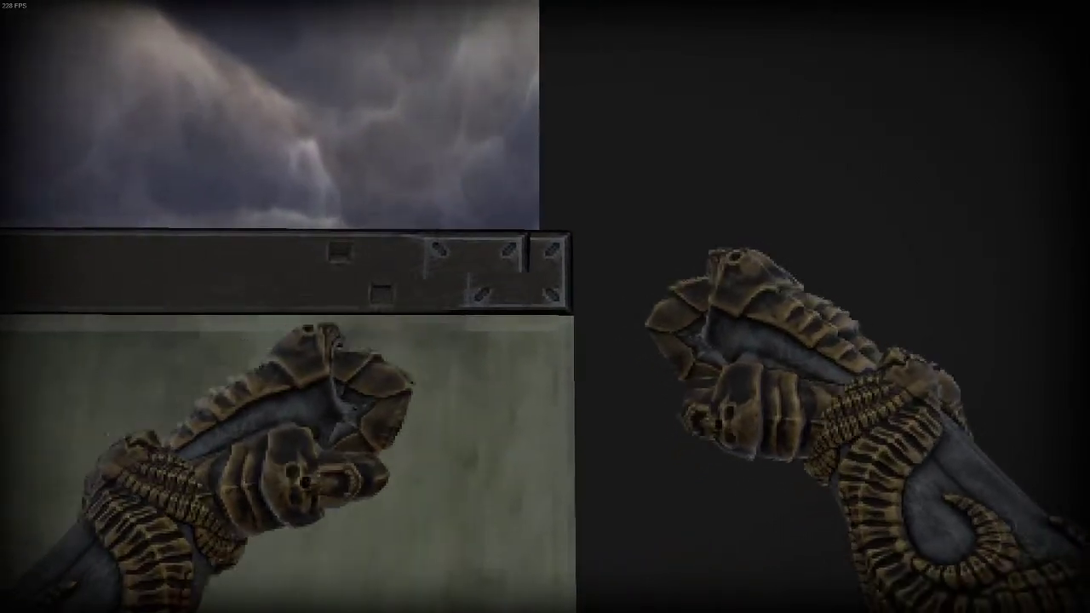
pyautogui.press('s')
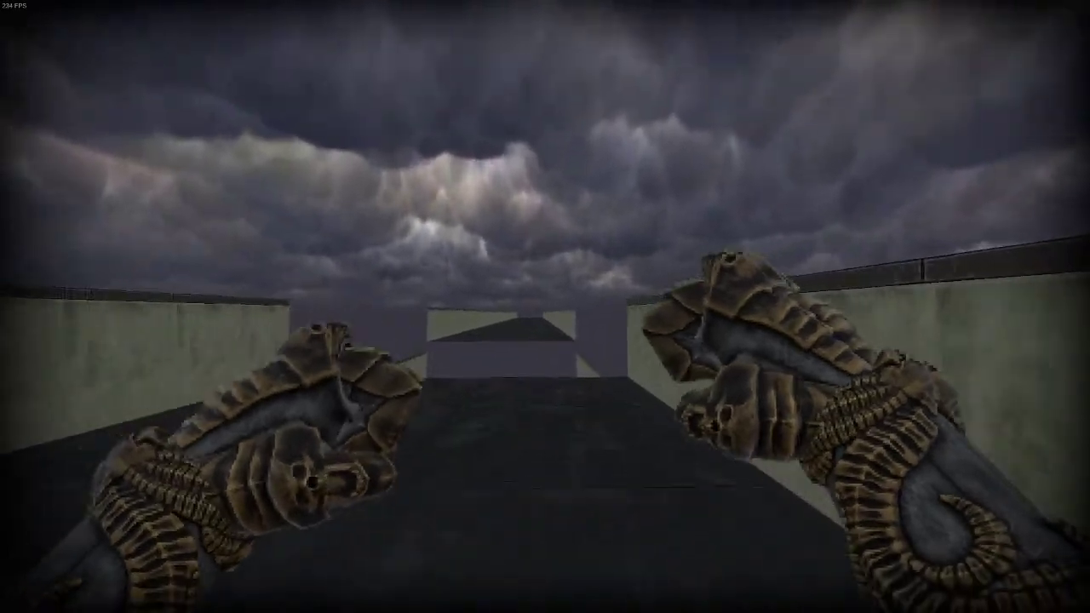
pyautogui.press('w')
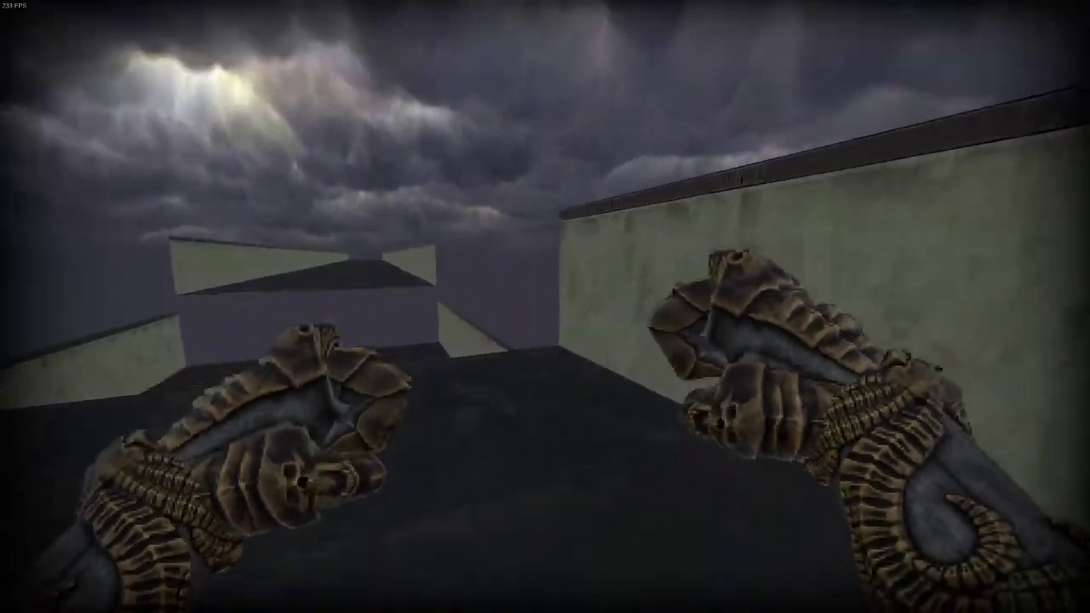
pyautogui.press('w')
pyautogui.press('w')
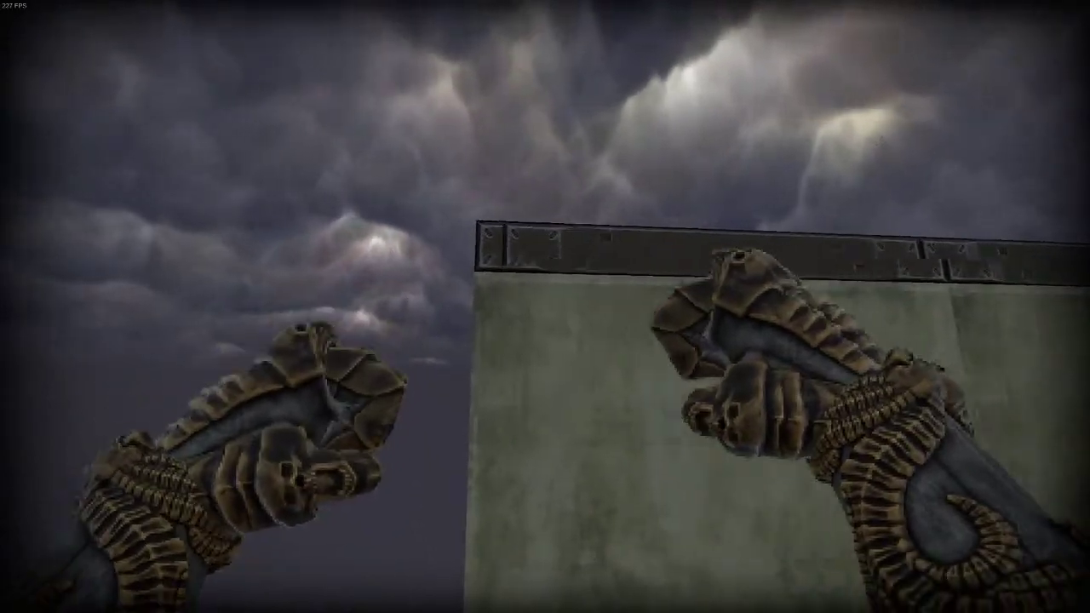
pyautogui.press('Escape')
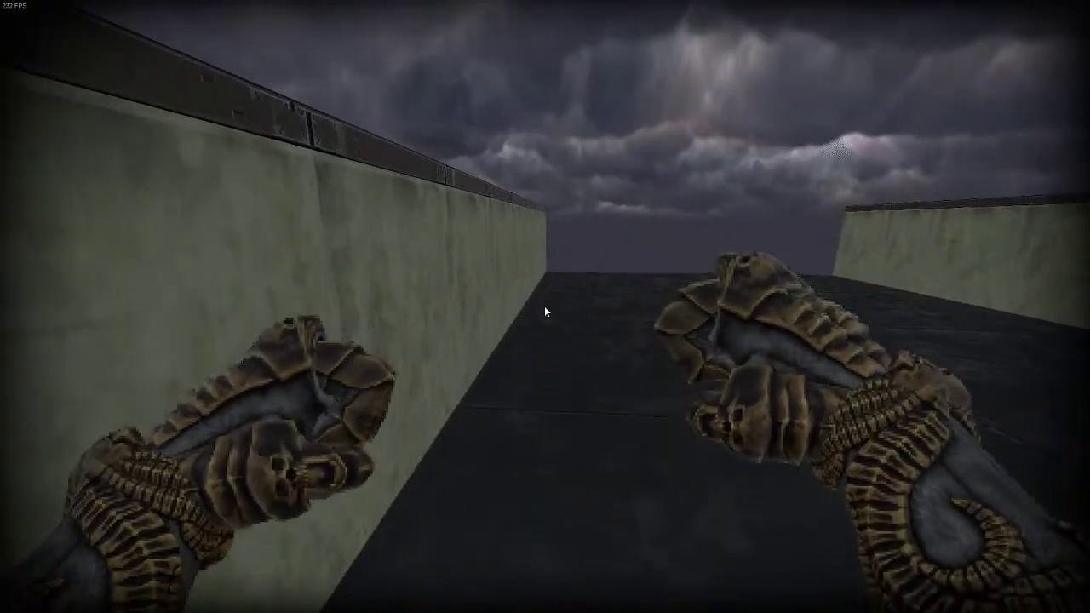
# Set the end Mover's Z Movement Delta to 74.37 and playtest from the current position with no clip
pyautogui.moveTo(482, 336); pyautogui.dragTo(431, 328, button='right')
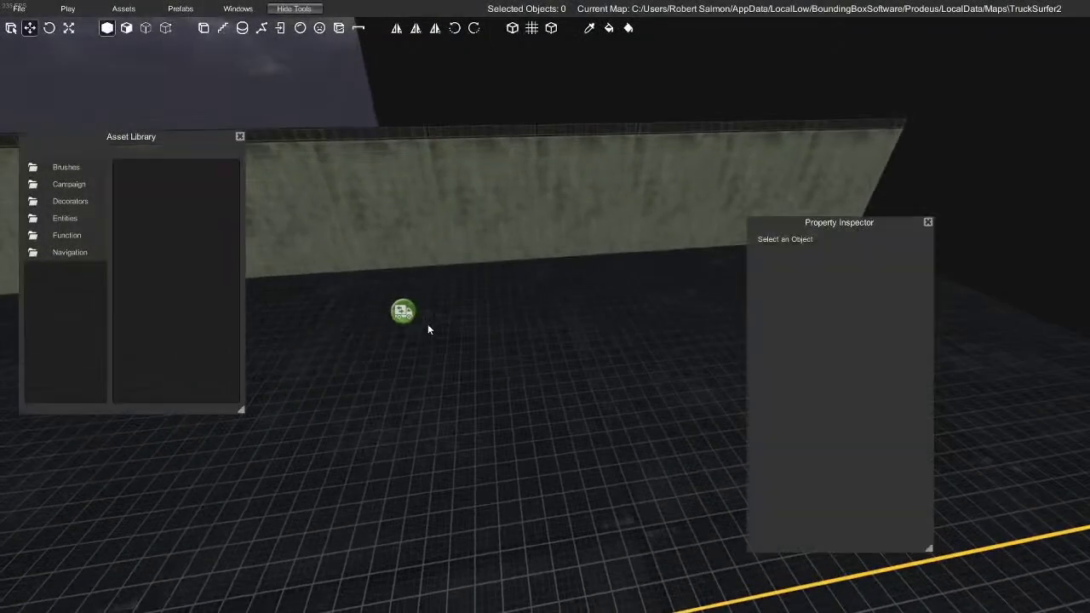
pyautogui.click(401, 310)
pyautogui.moveTo(842, 377); pyautogui.dragTo(840, 377)
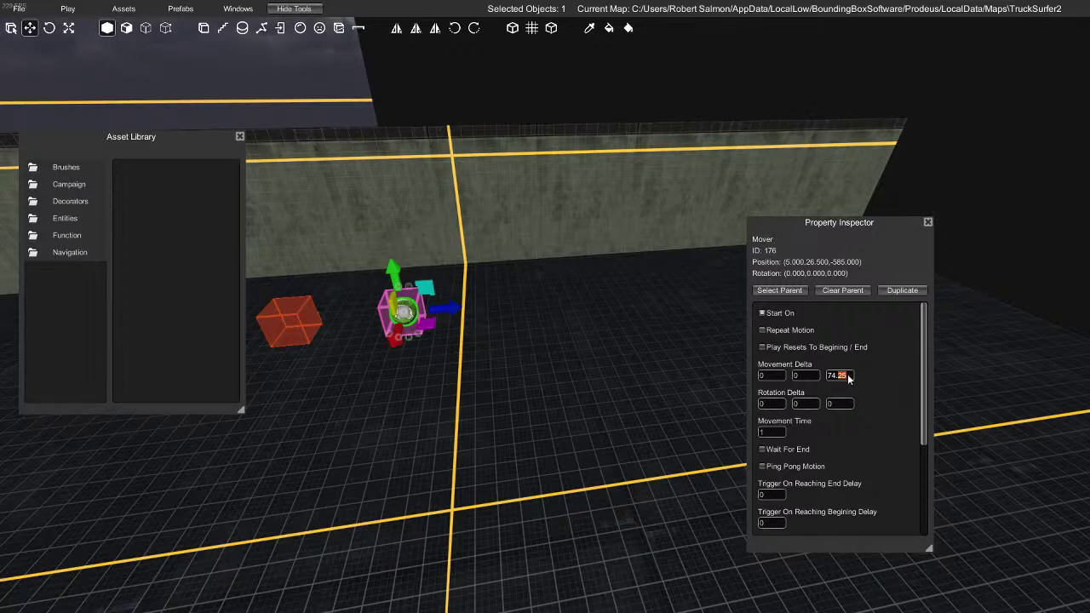
pyautogui.moveTo(849, 375); pyautogui.dragTo(836, 382)
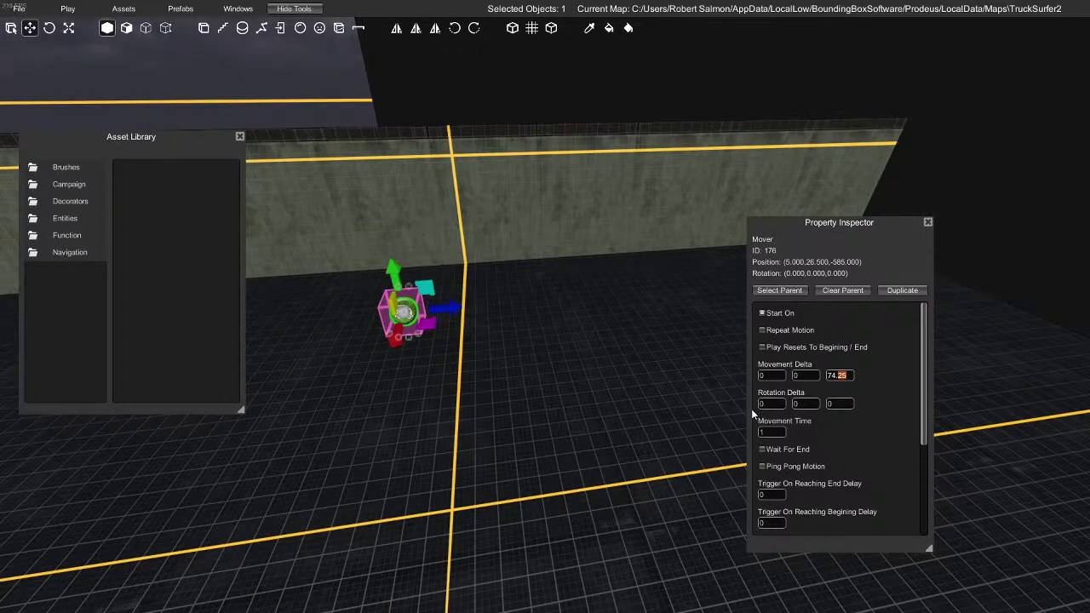
pyautogui.write('37')
pyautogui.click(18, 8)
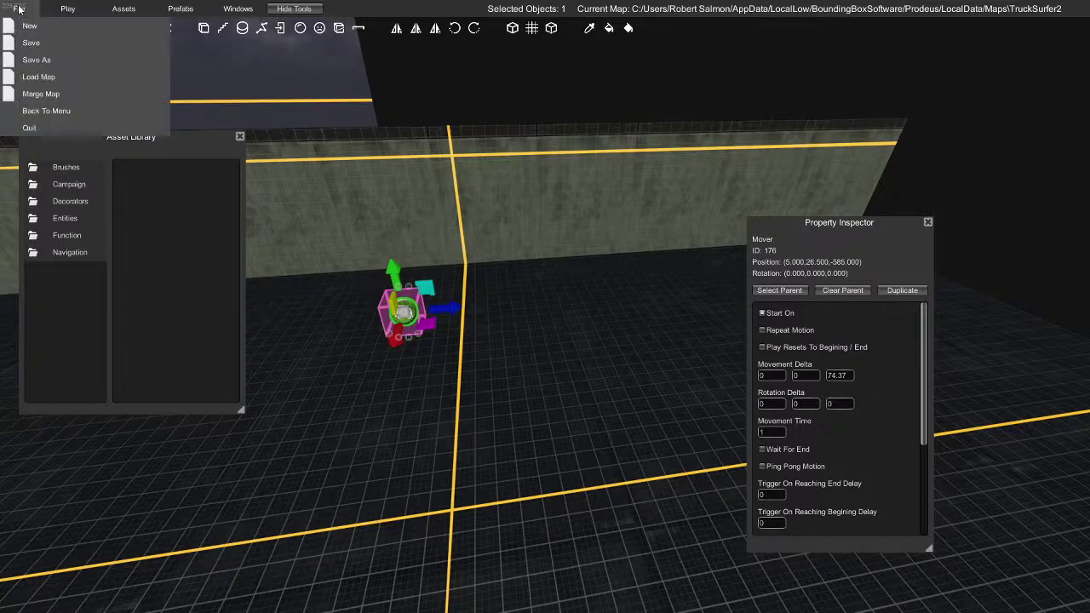
pyautogui.click(68, 10)
pyautogui.click(101, 62)
pyautogui.click(564, 428)
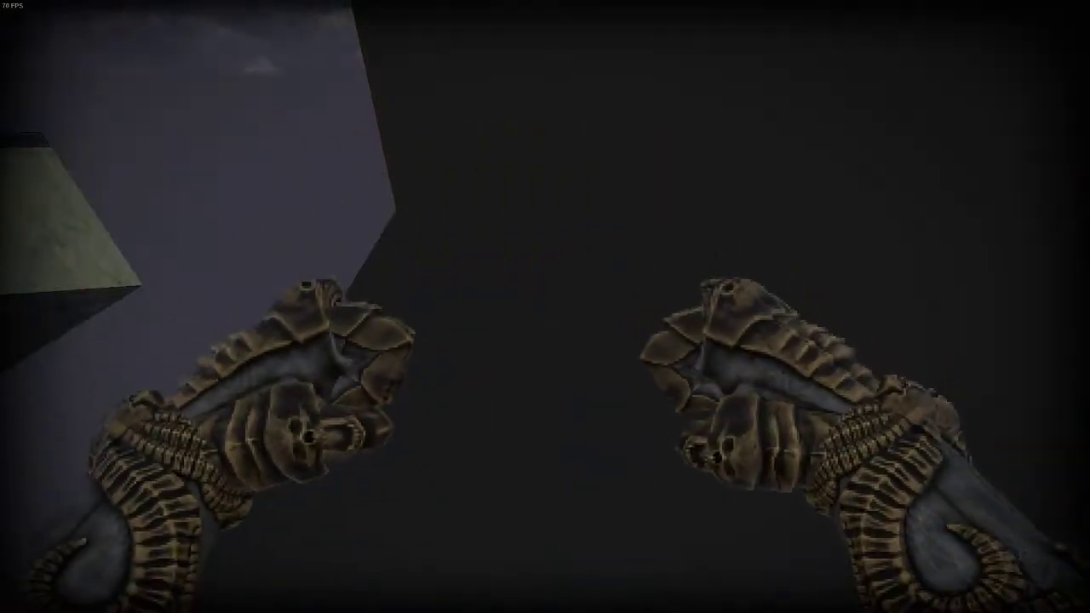
# Examine up close where the moved wall's end stops against the dark boundary, and end the playtest
pyautogui.press('w')
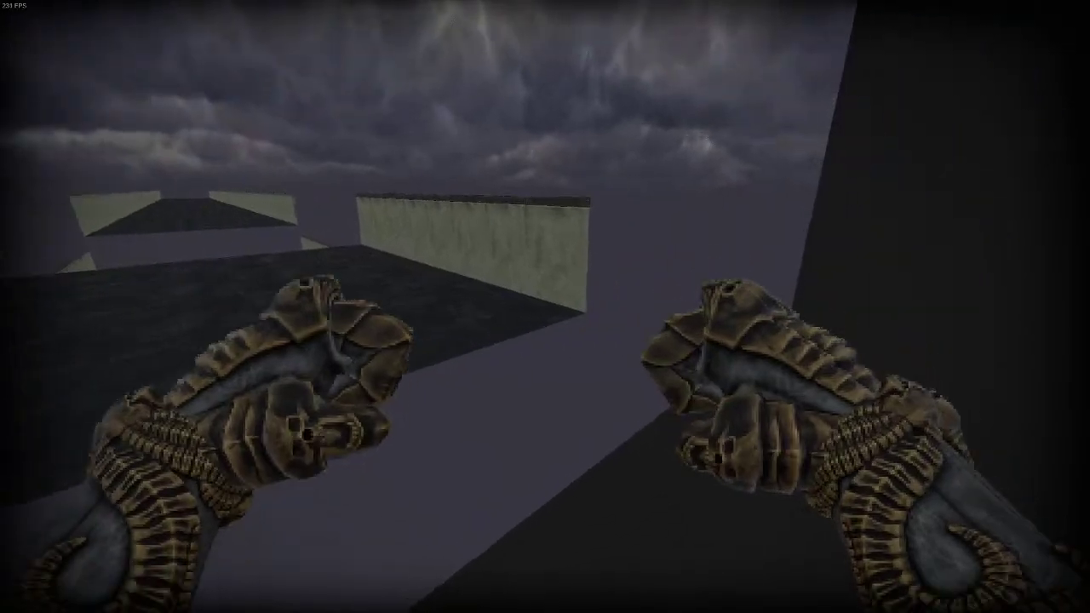
pyautogui.press('w')
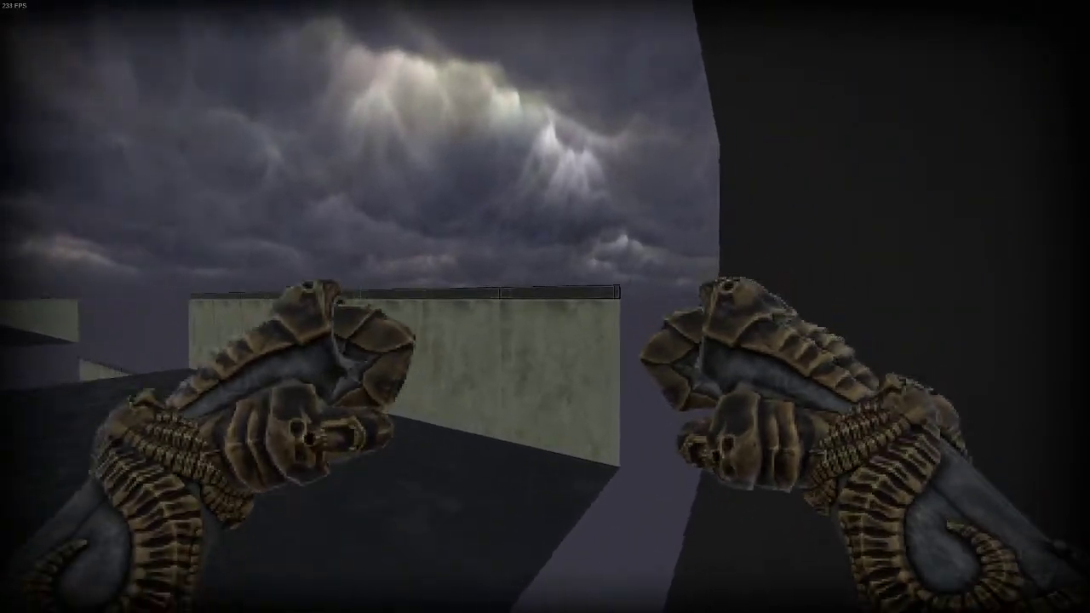
pyautogui.press('w')
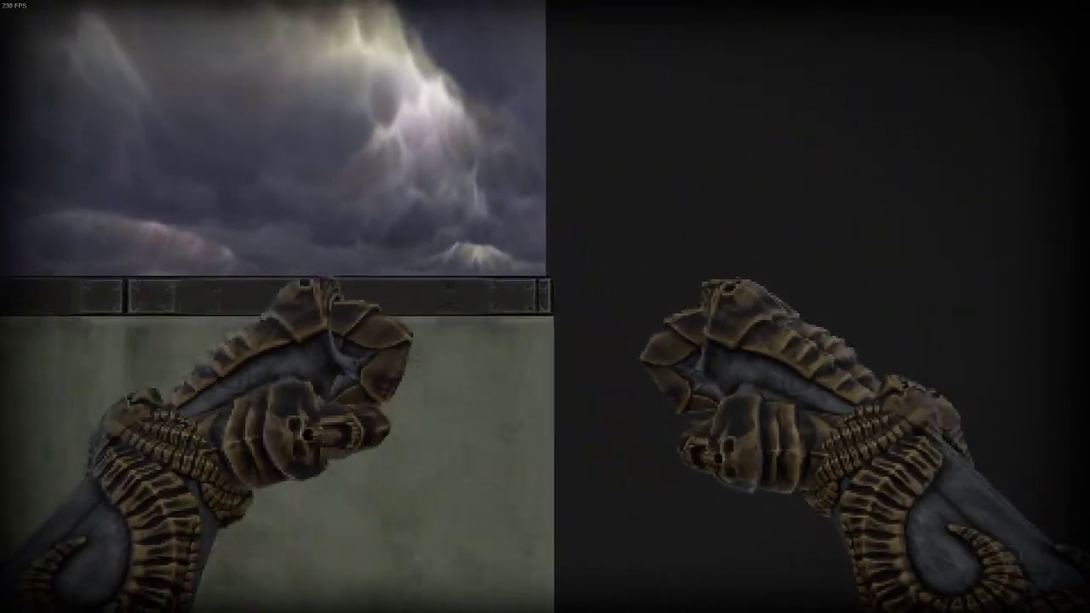
pyautogui.press('w')
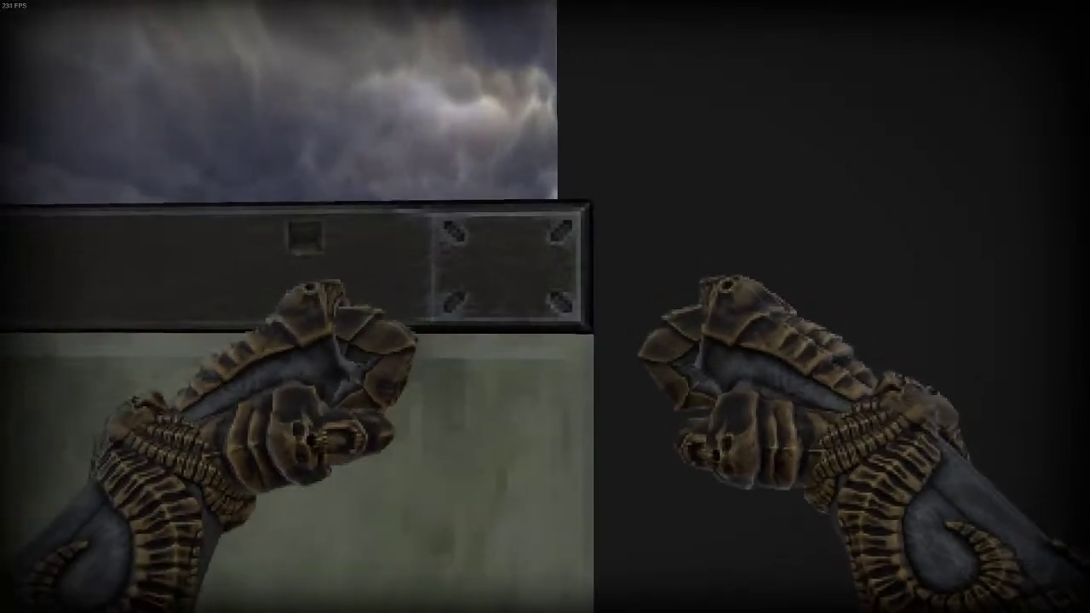
pyautogui.press('s')
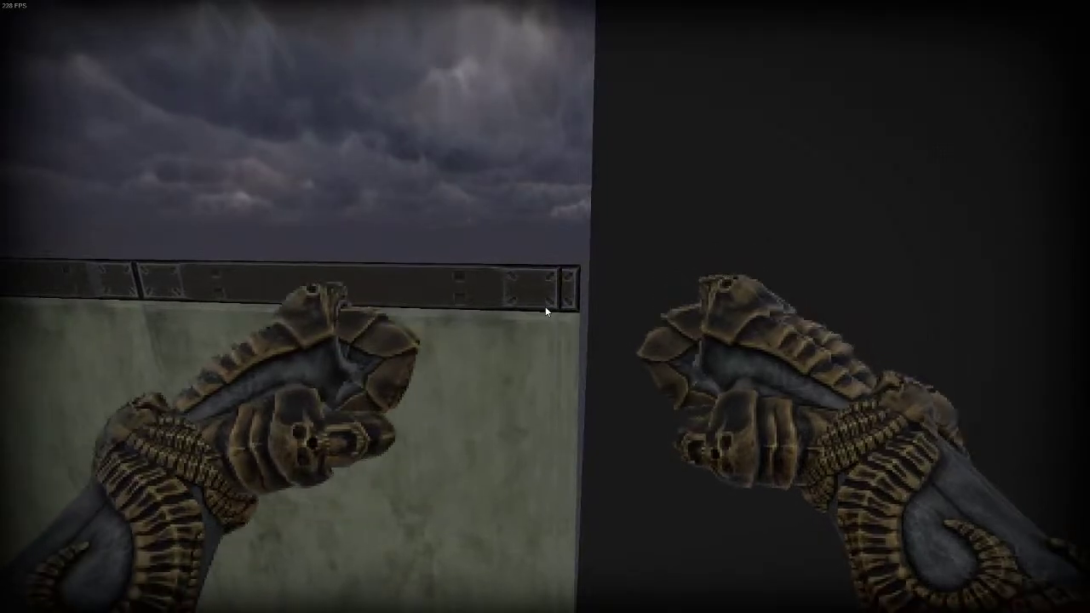
pyautogui.press('Escape')
# Set the Z Movement Delta of the end section's Mover to 74
pyautogui.moveTo(487, 321); pyautogui.dragTo(557, 341, button='right')
pyautogui.press('w')
pyautogui.press('s')
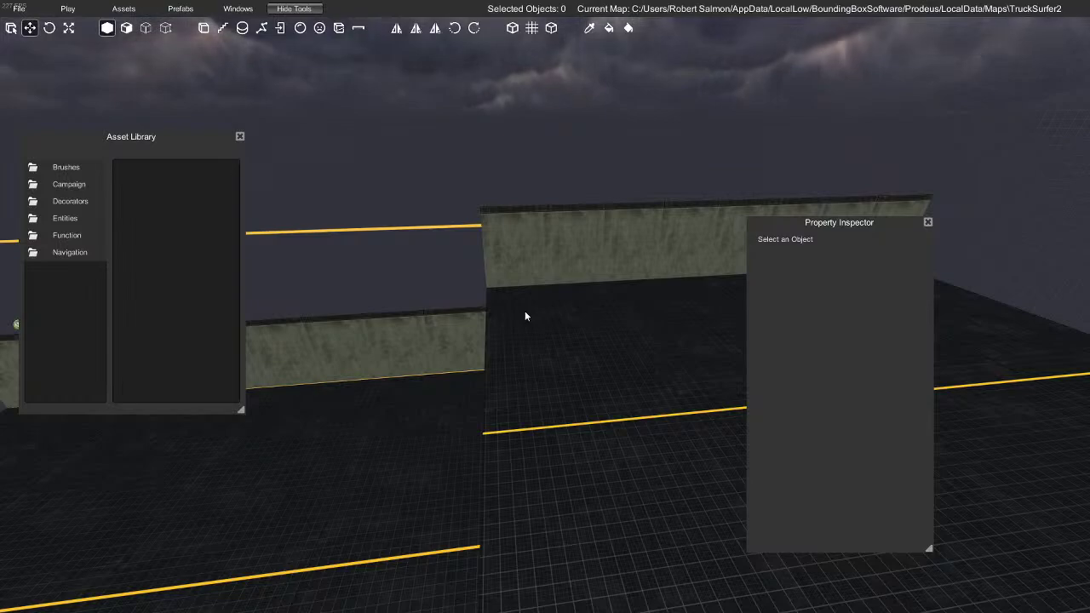
pyautogui.press('w')
pyautogui.moveTo(526, 316); pyautogui.dragTo(582, 273, button='right')
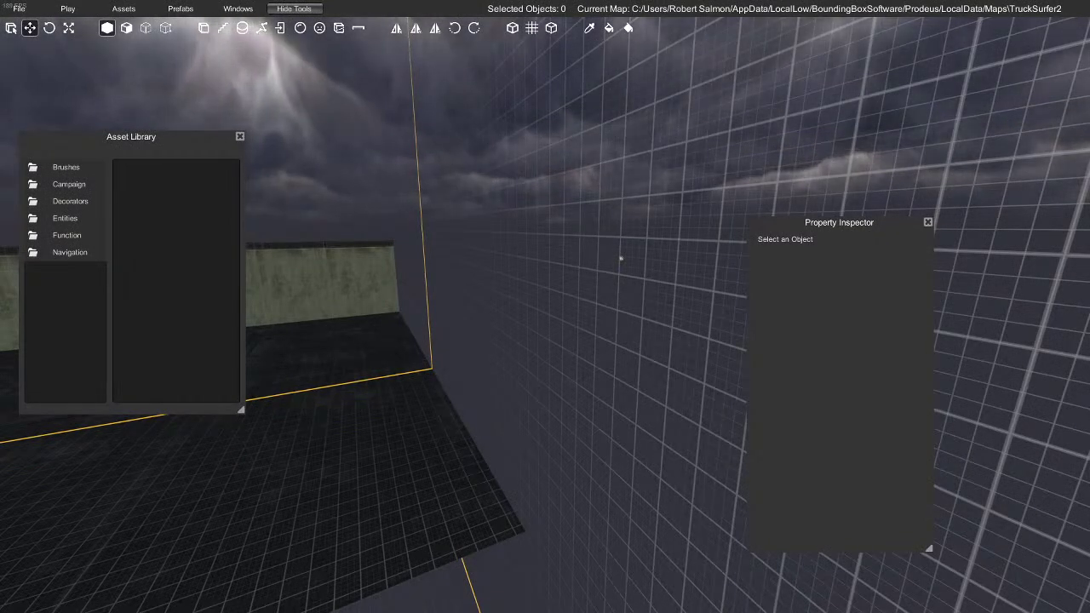
pyautogui.moveTo(810, 397); pyautogui.dragTo(551, 330, button='right')
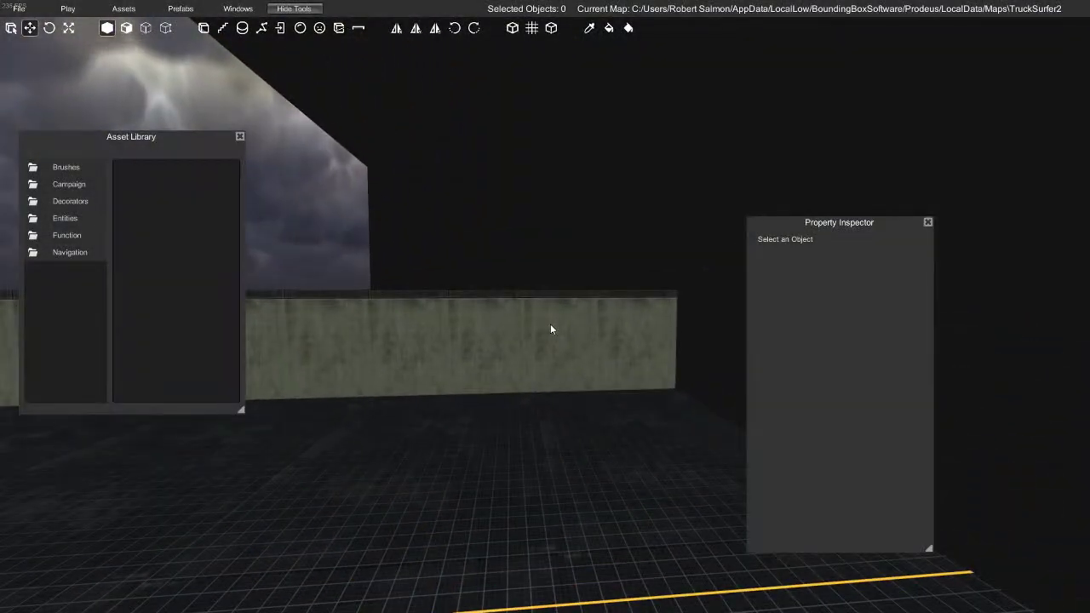
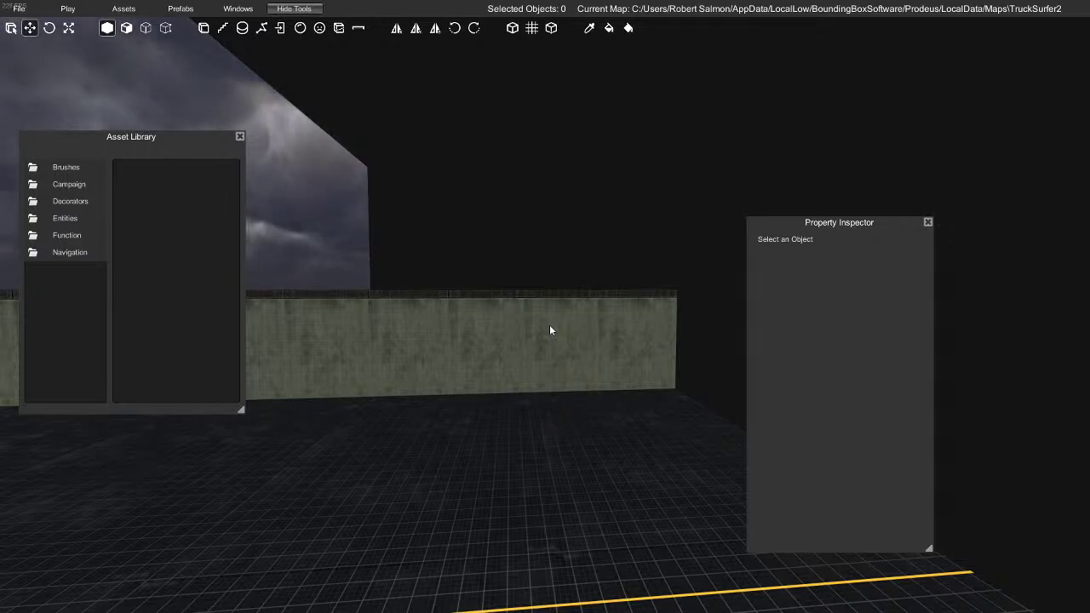
pyautogui.moveTo(549, 325); pyautogui.dragTo(433, 316, button='right')
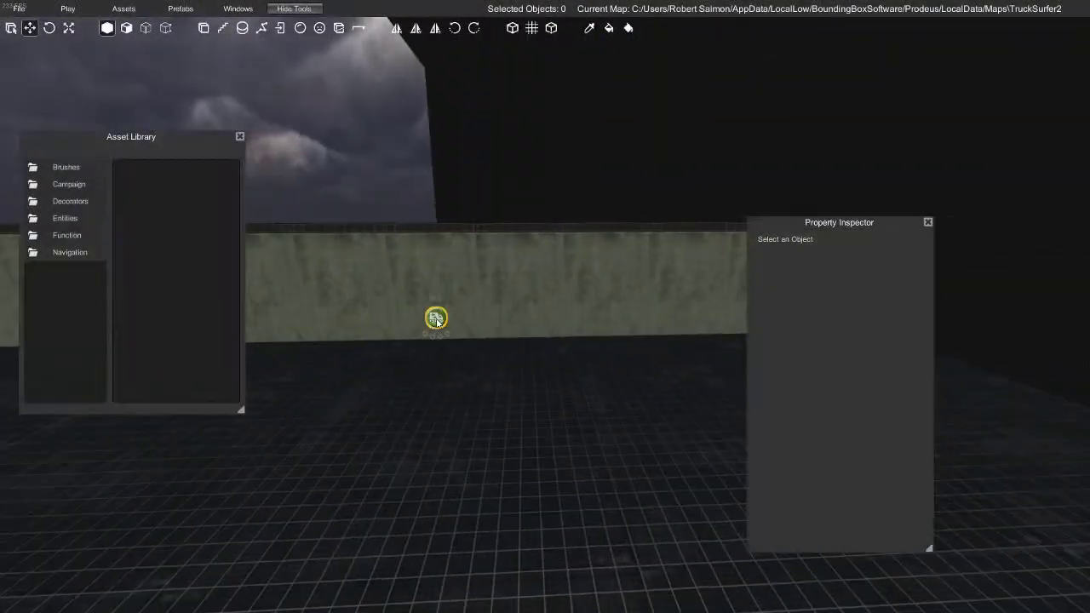
pyautogui.click(433, 316)
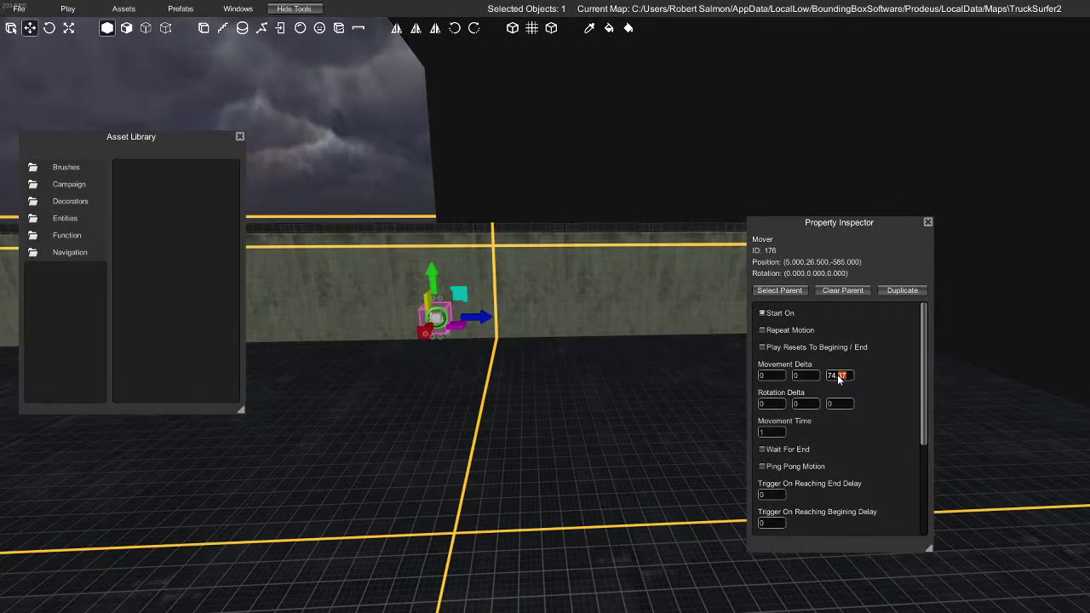
pyautogui.press('BackSpace')
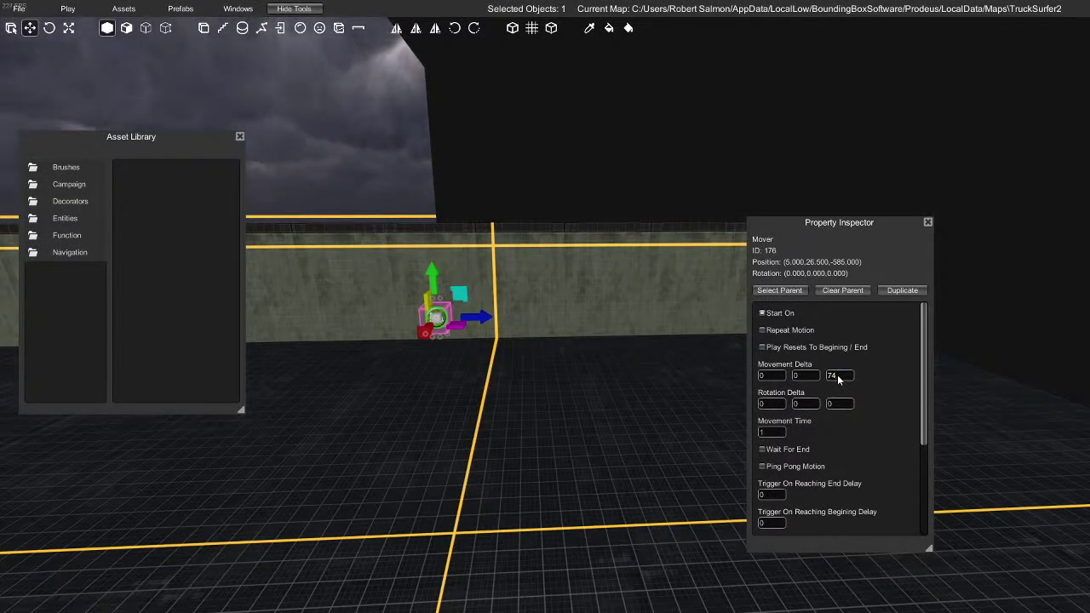
# Select the last face of the end section's concrete wall in face mode and bring up the asset and material browsing options
pyautogui.press('w')
pyautogui.moveTo(605, 330); pyautogui.dragTo(519, 298, button='right')
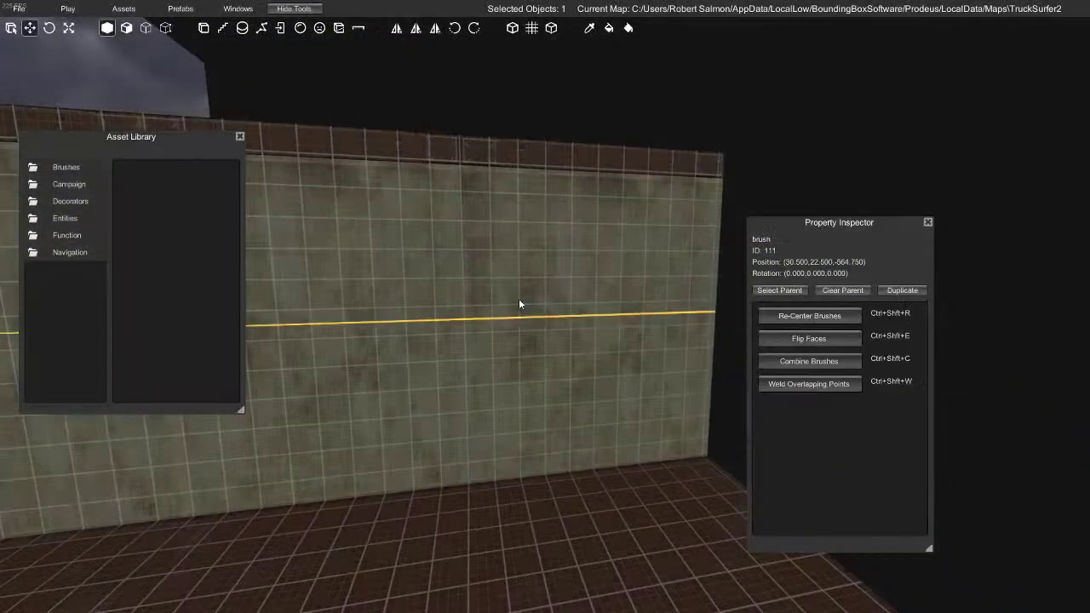
pyautogui.press('p')
pyautogui.press('Escape')
pyautogui.click(610, 304)
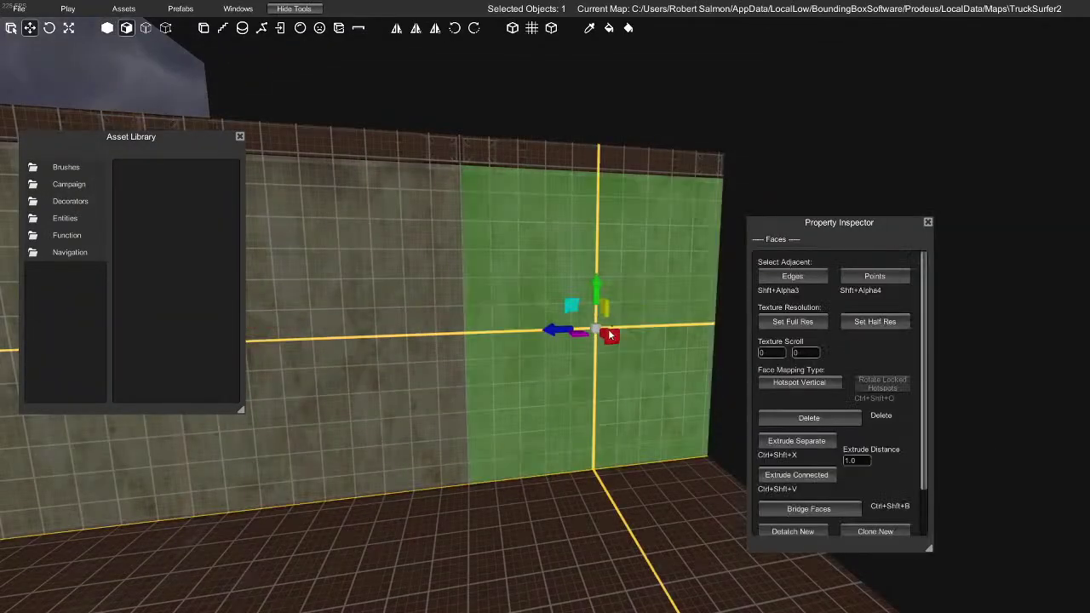
pyautogui.click(82, 10)
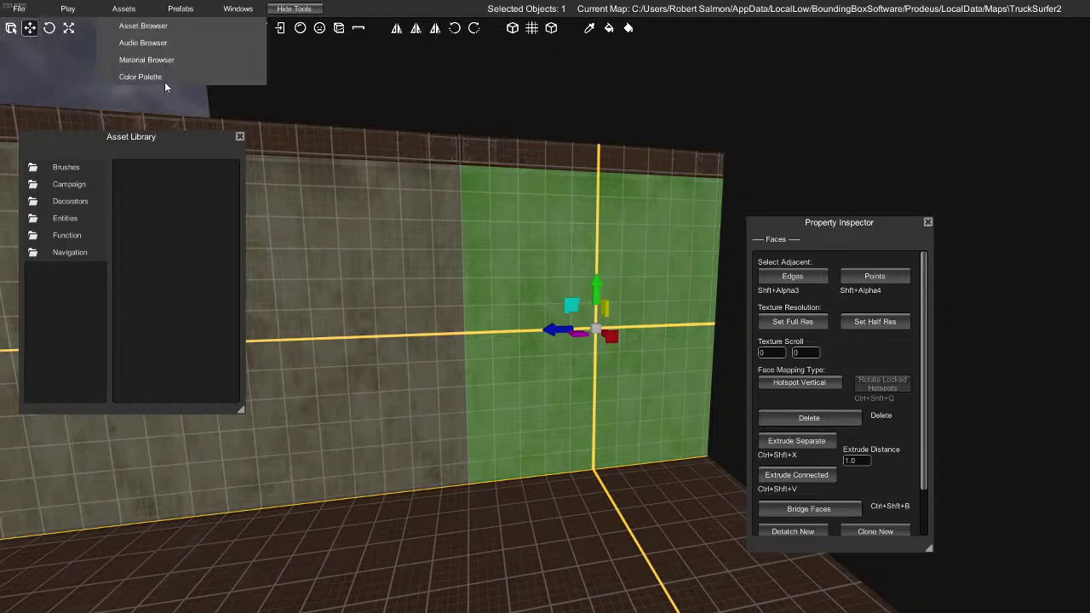
# Apply the green Wire1 palette colour to the selected wall face at the barrier's end
pyautogui.click(162, 79)
pyautogui.click(888, 493)
pyautogui.click(791, 385)
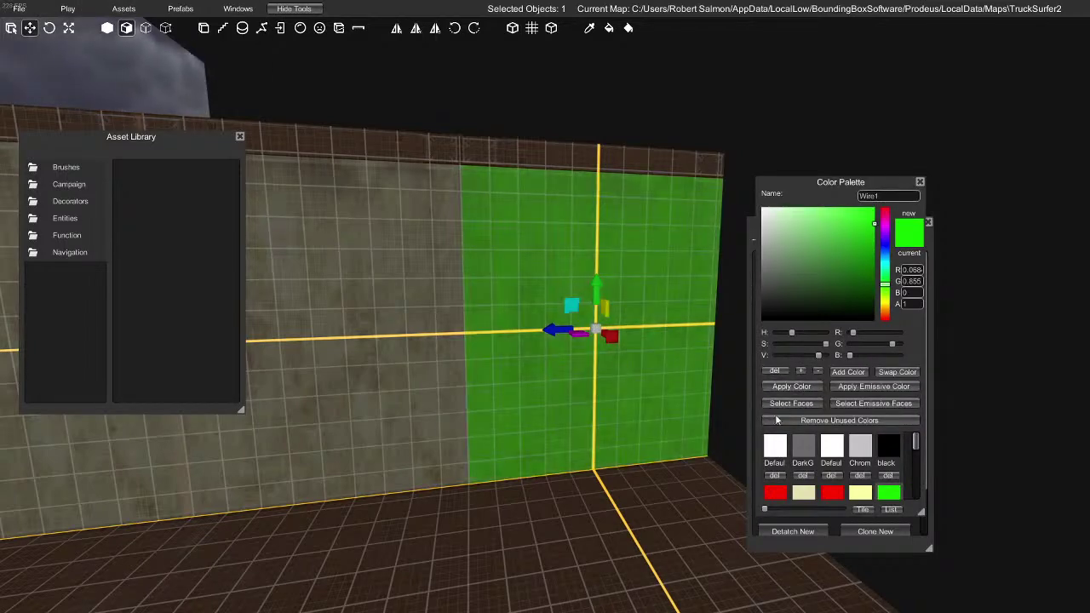
# Select the Mover on the road near the green wall section, dismiss the Color Palette, and set its Z movement delta to 74.5
pyautogui.moveTo(605, 420); pyautogui.dragTo(557, 424, button='right')
pyautogui.click(294, 279)
pyautogui.moveTo(398, 297); pyautogui.dragTo(581, 397, button='right')
pyautogui.click(419, 288)
pyautogui.click(505, 332)
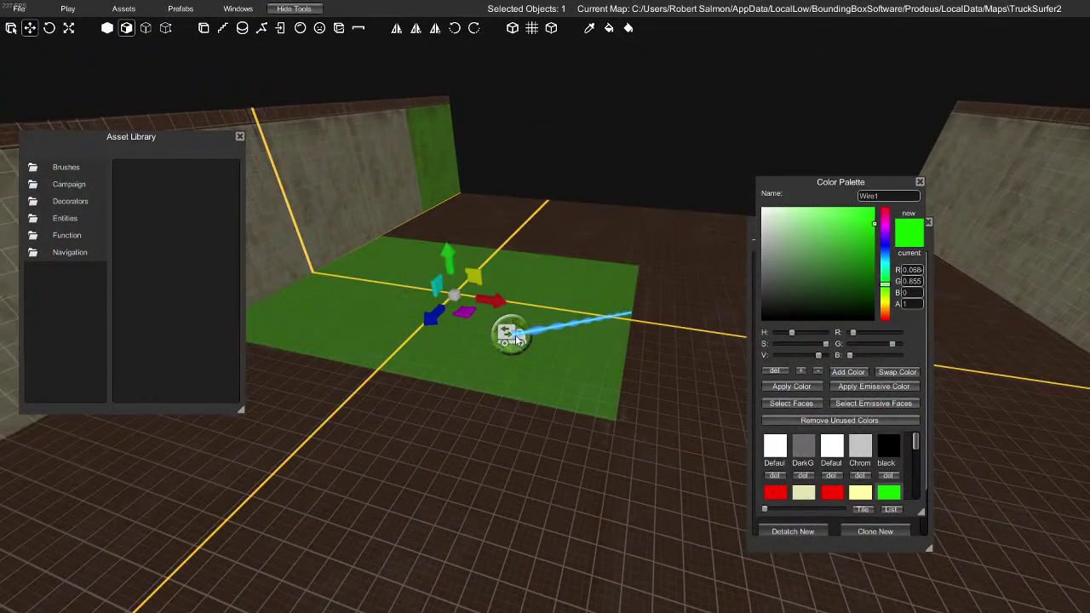
pyautogui.press('Escape')
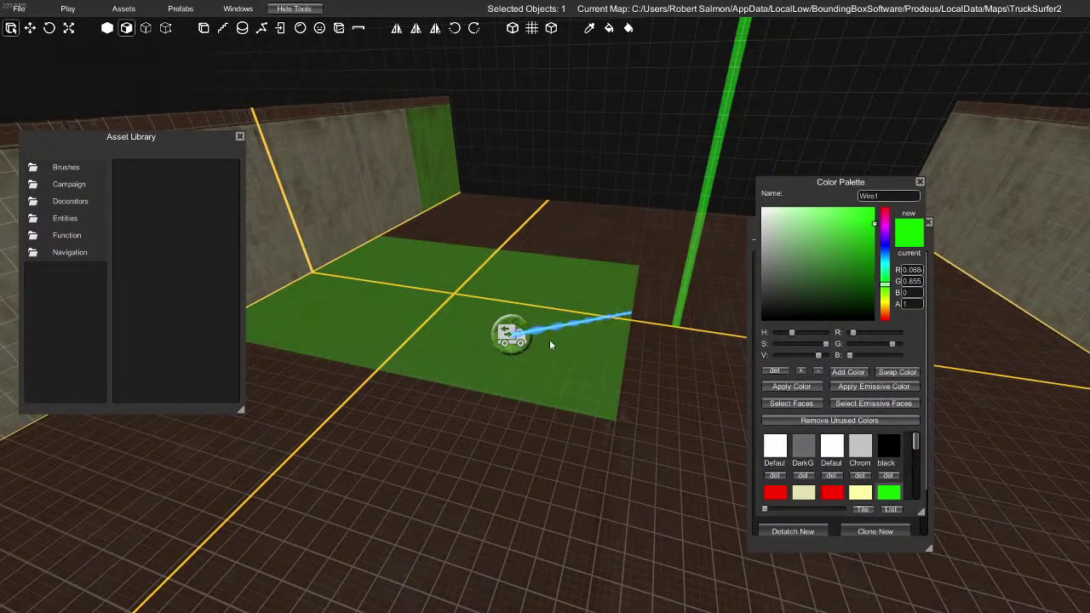
pyautogui.click(510, 334)
pyautogui.moveTo(515, 338); pyautogui.dragTo(433, 389, button='right')
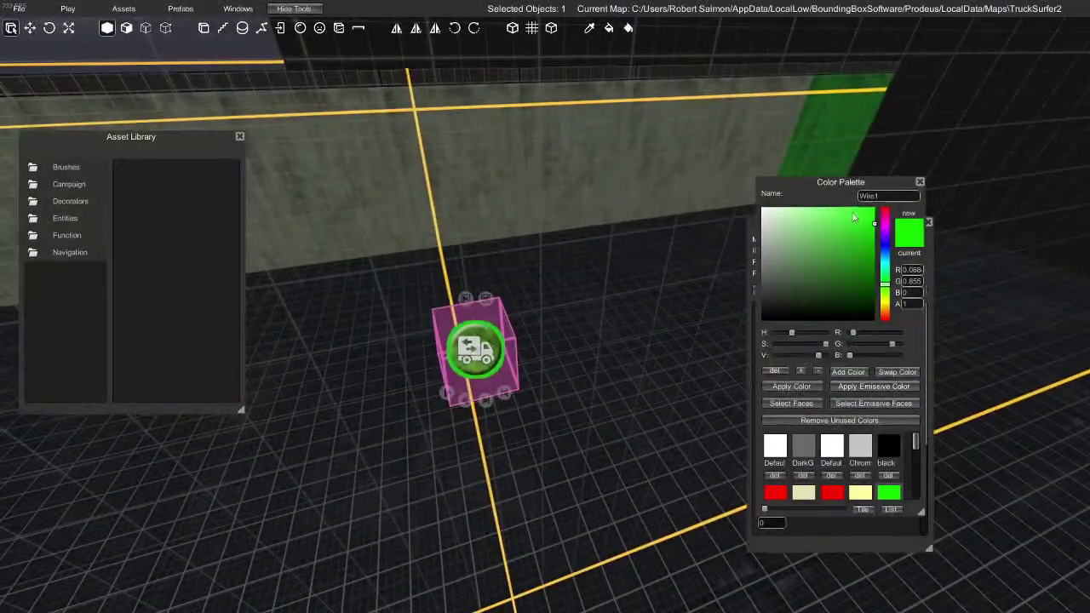
pyautogui.click(920, 182)
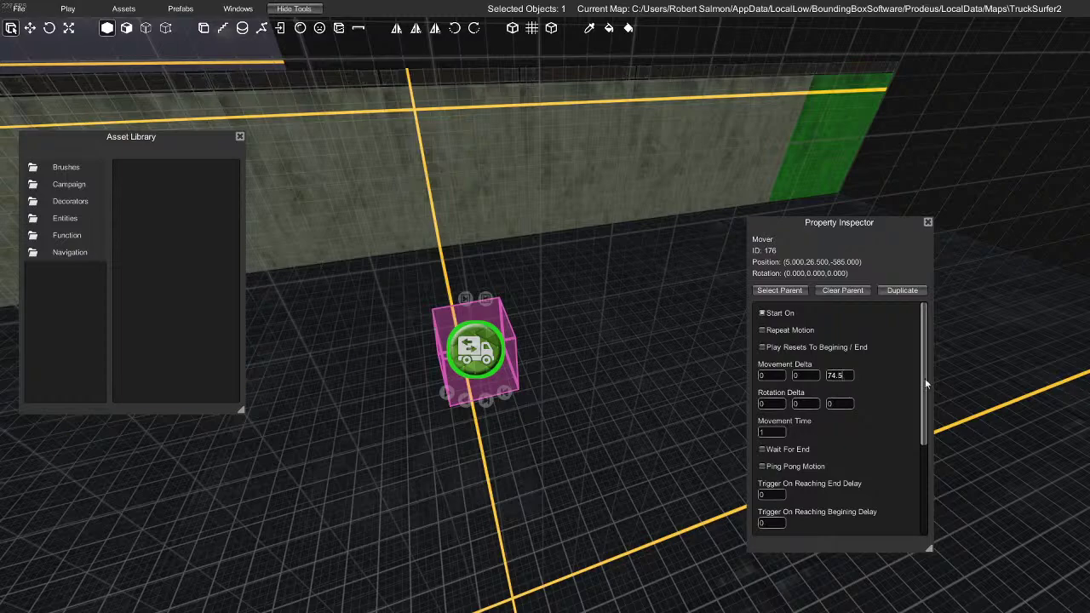
# Playtest the map from the current position with no clip and check the alignment of the moving green wall's end, then return to editing
pyautogui.click(72, 10)
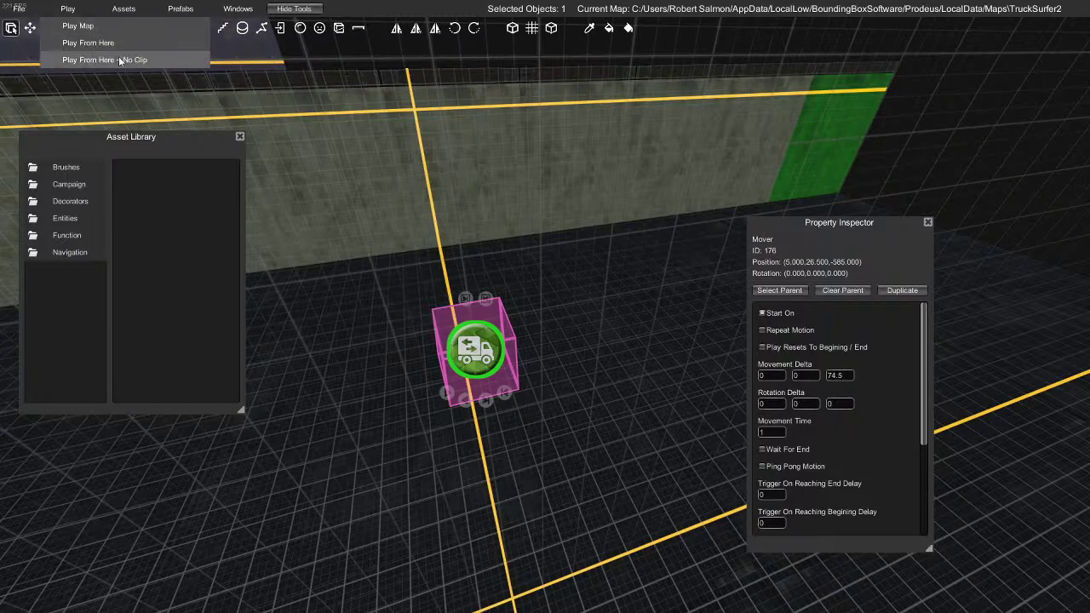
pyautogui.click(117, 58)
pyautogui.click(534, 426)
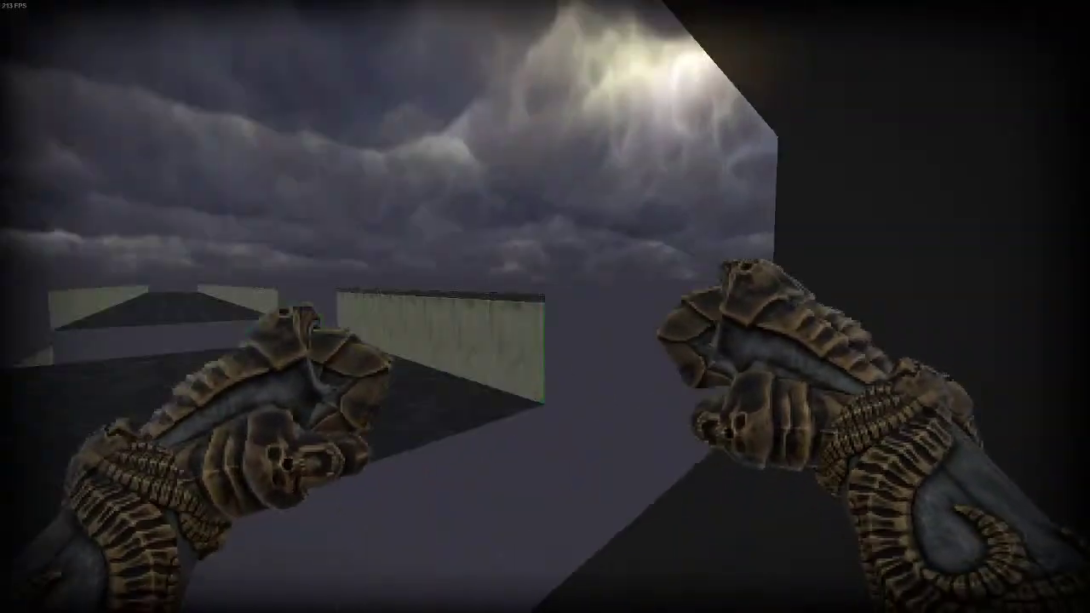
pyautogui.press('w')
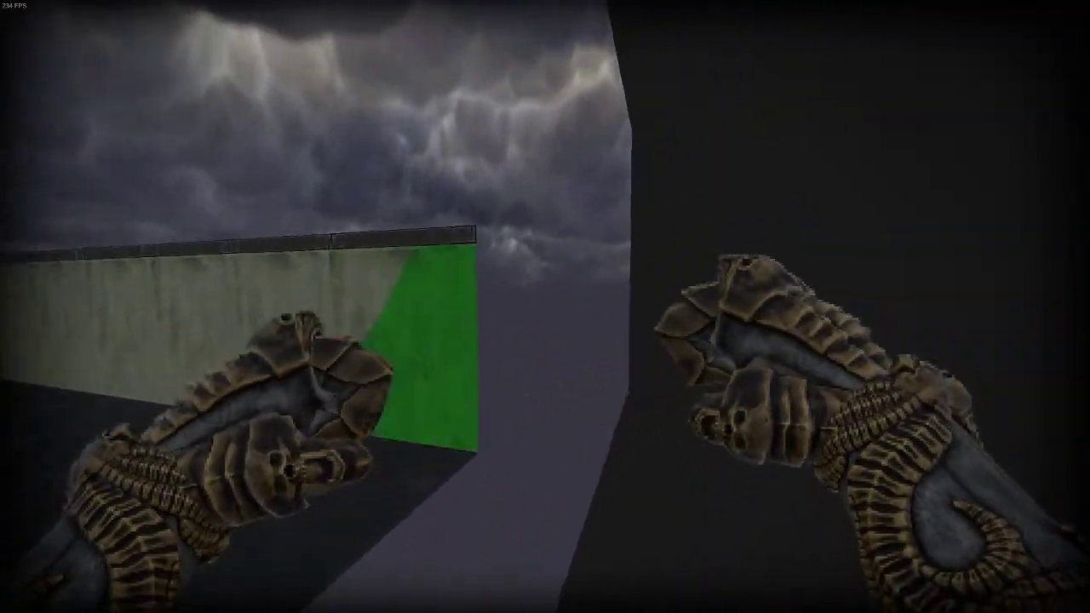
pyautogui.press('w')
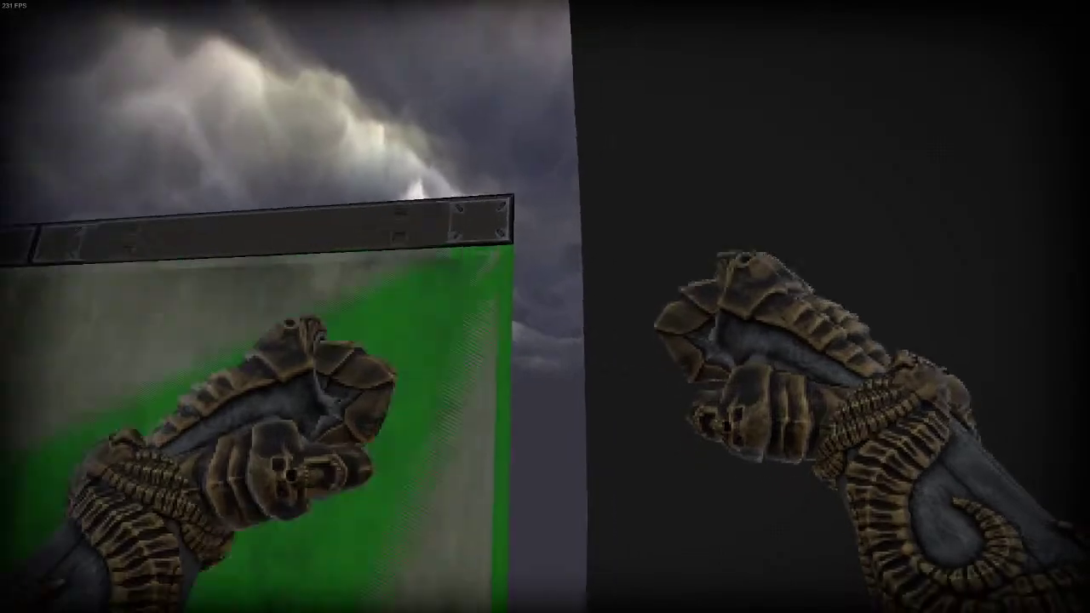
pyautogui.press('w')
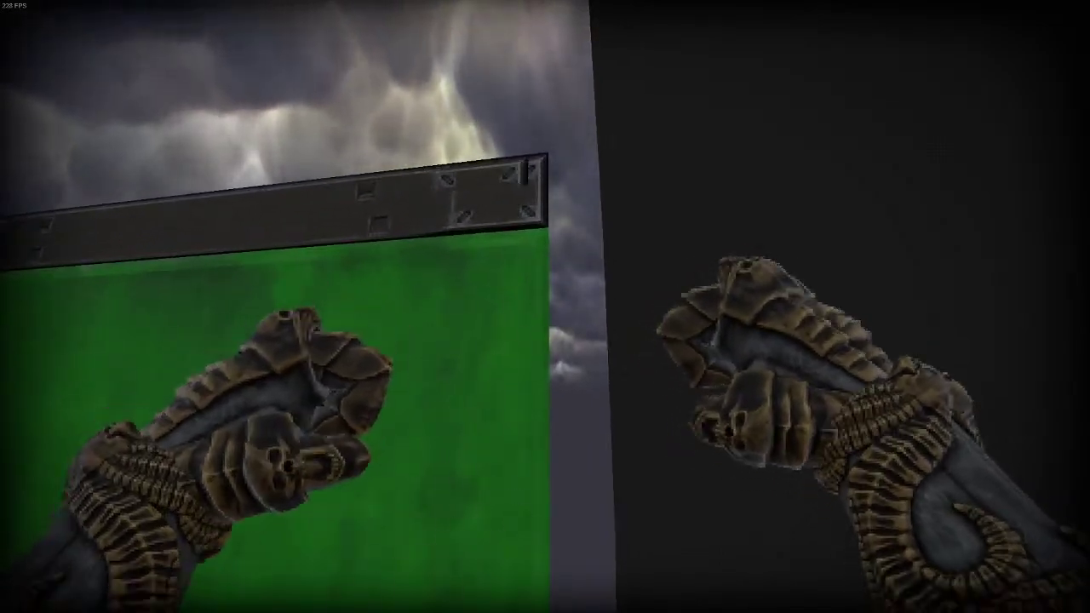
pyautogui.press('w')
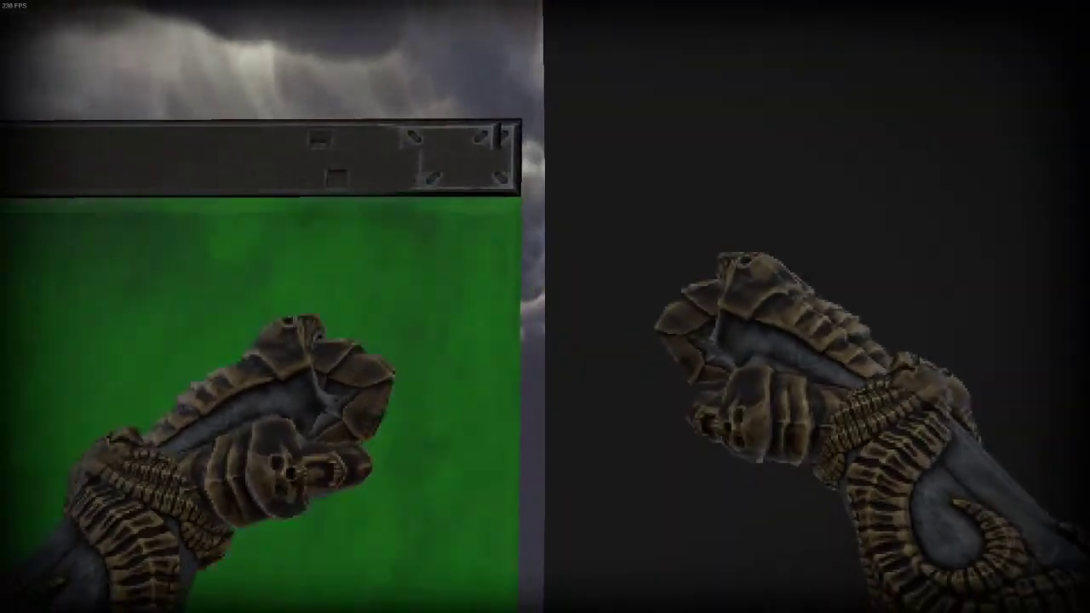
pyautogui.press('w')
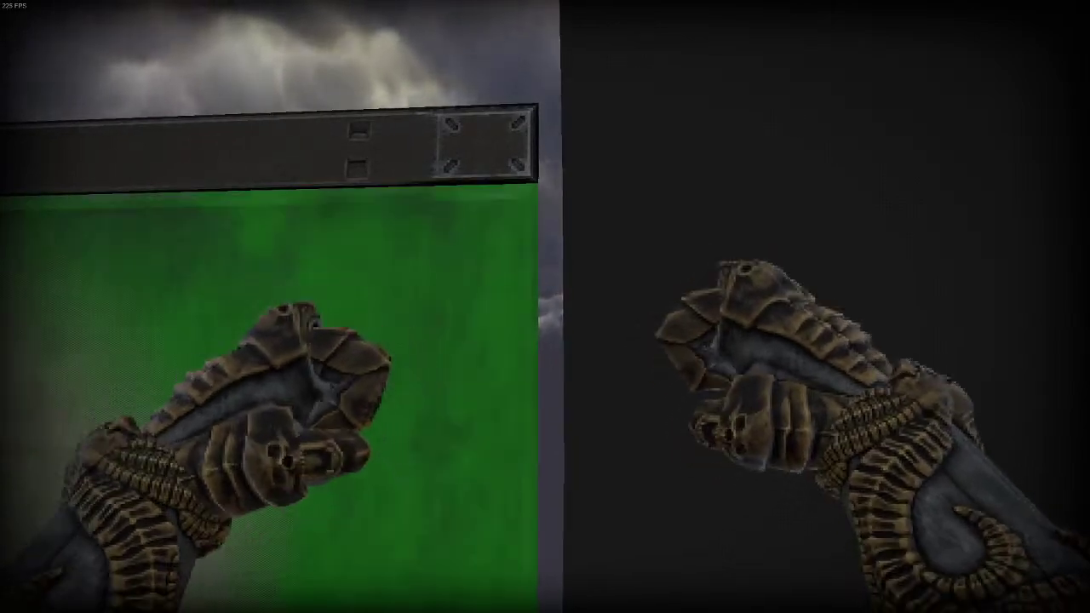
pyautogui.press('Escape')
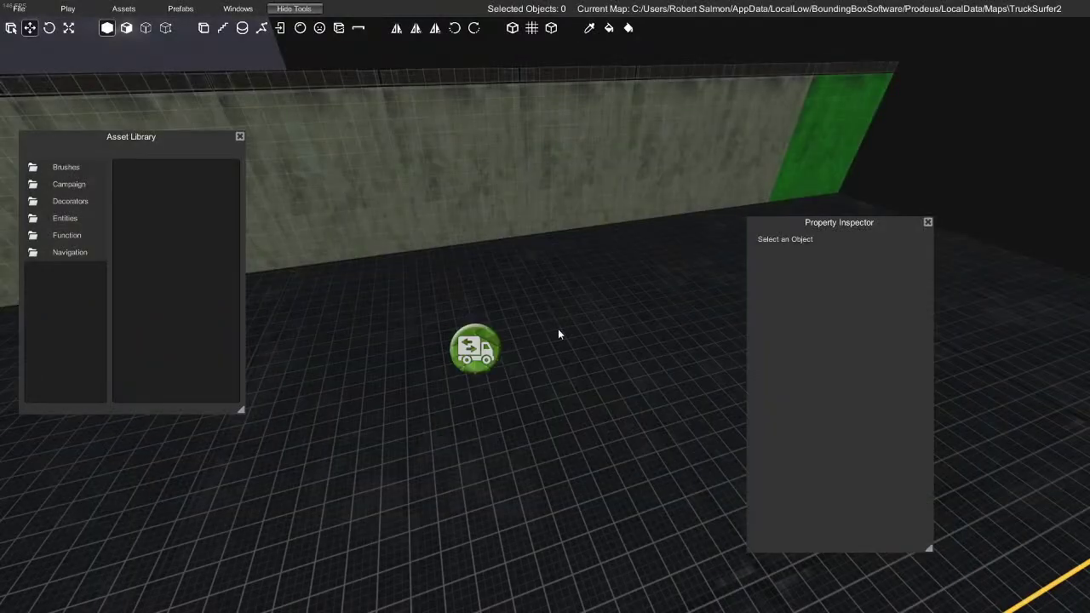
# Set the Mover's Z movement delta to 74.75 and playtest from here with no clip to check the wall's end alignment
pyautogui.click(478, 345)
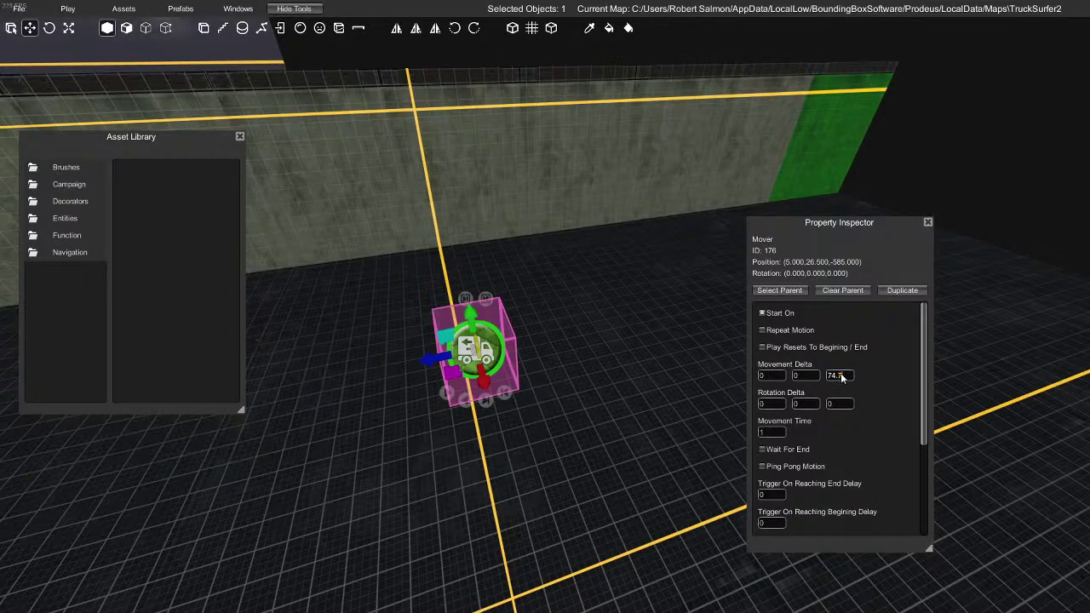
pyautogui.click(84, 7)
pyautogui.click(109, 55)
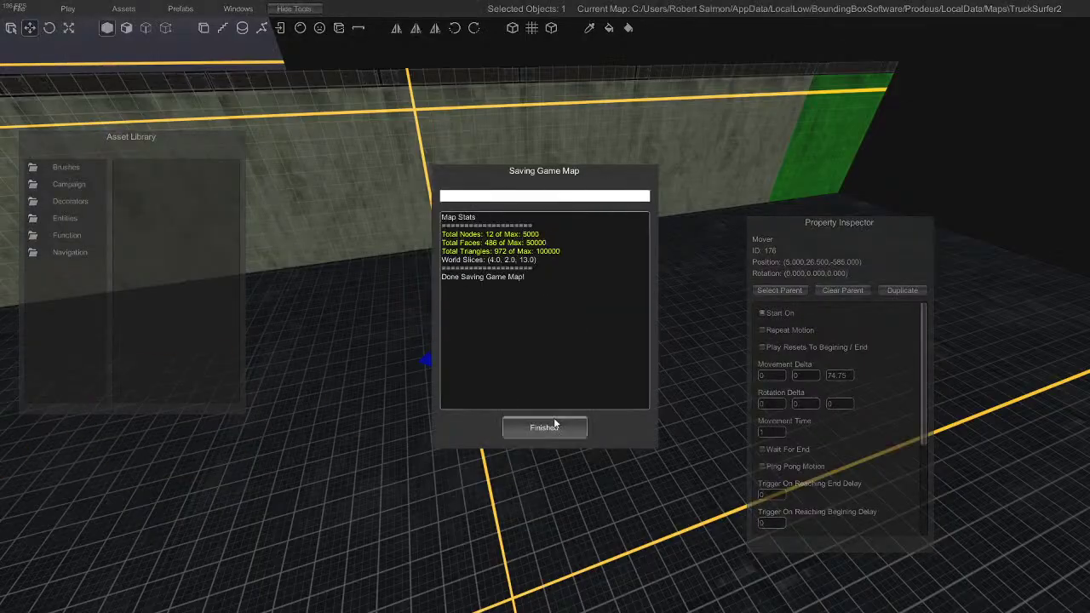
pyautogui.click(545, 426)
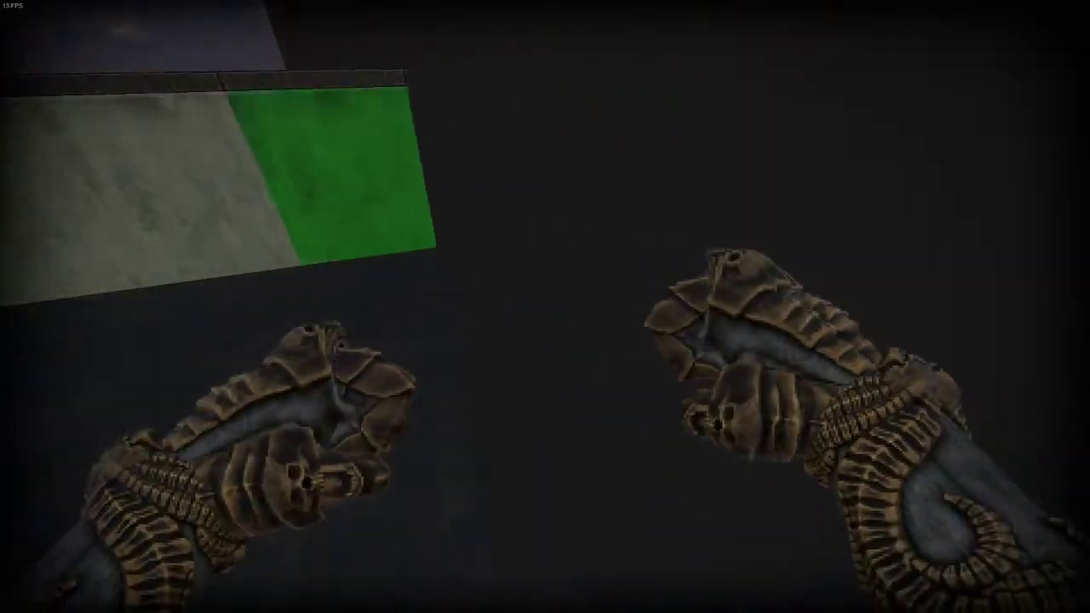
pyautogui.press('w')
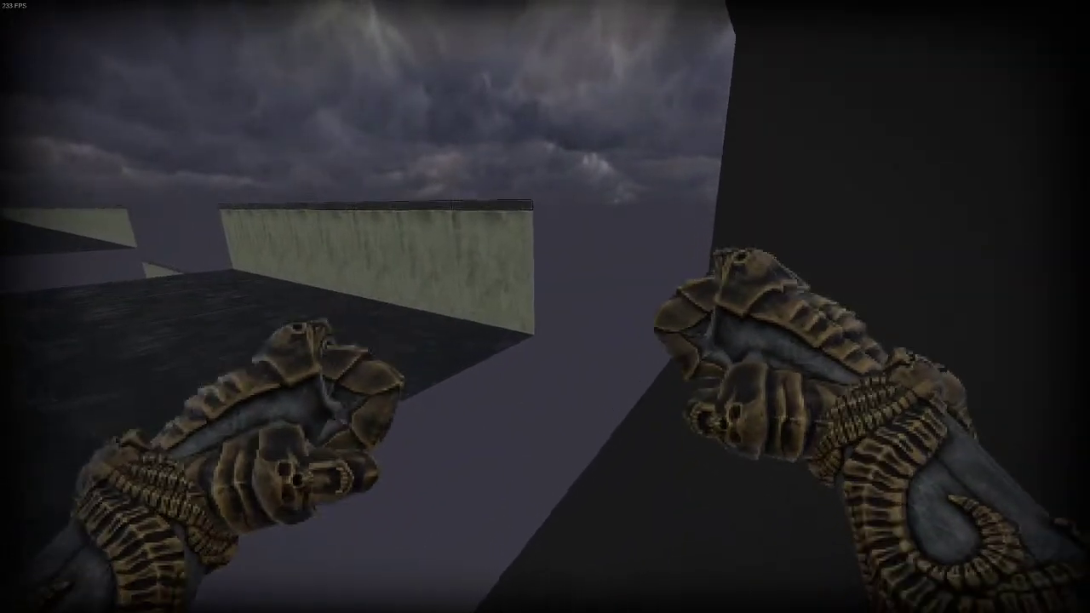
pyautogui.press('w')
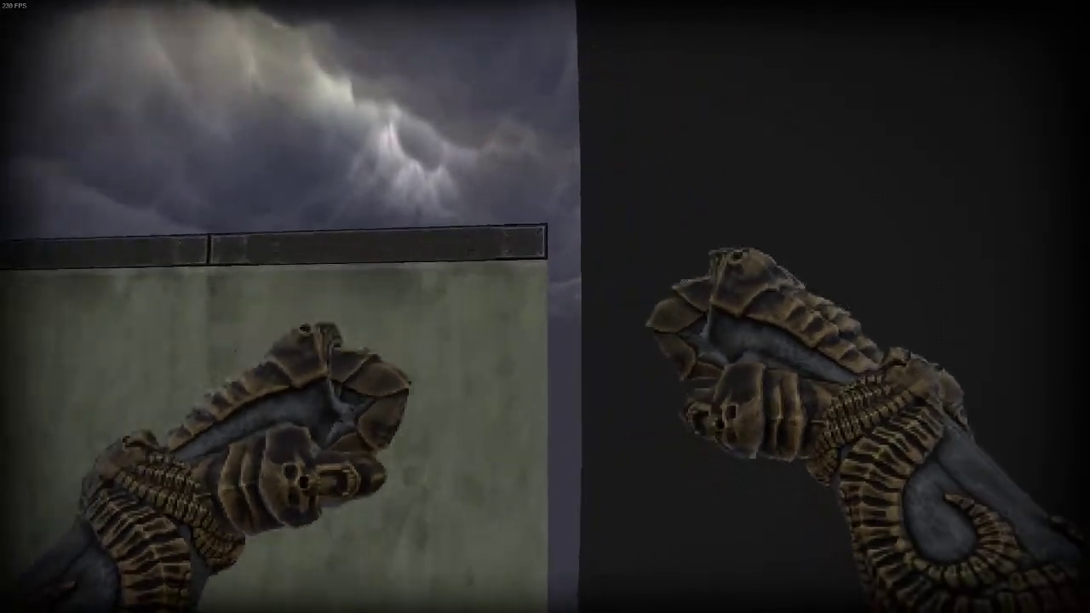
pyautogui.press('Escape')
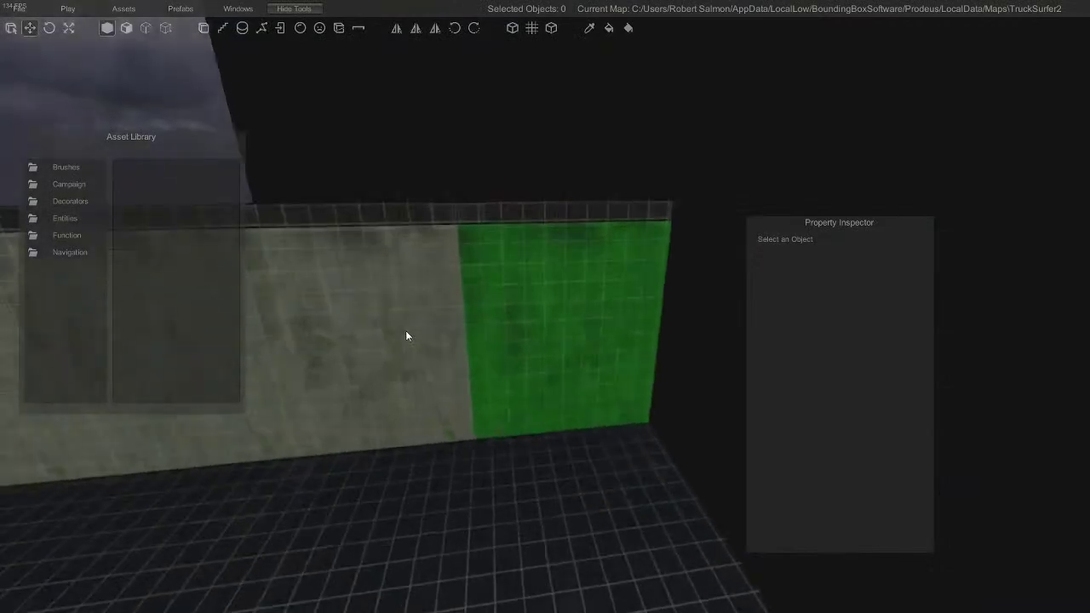
# Recolour the green wall end face with the Trailer palette colour
pyautogui.click(470, 326)
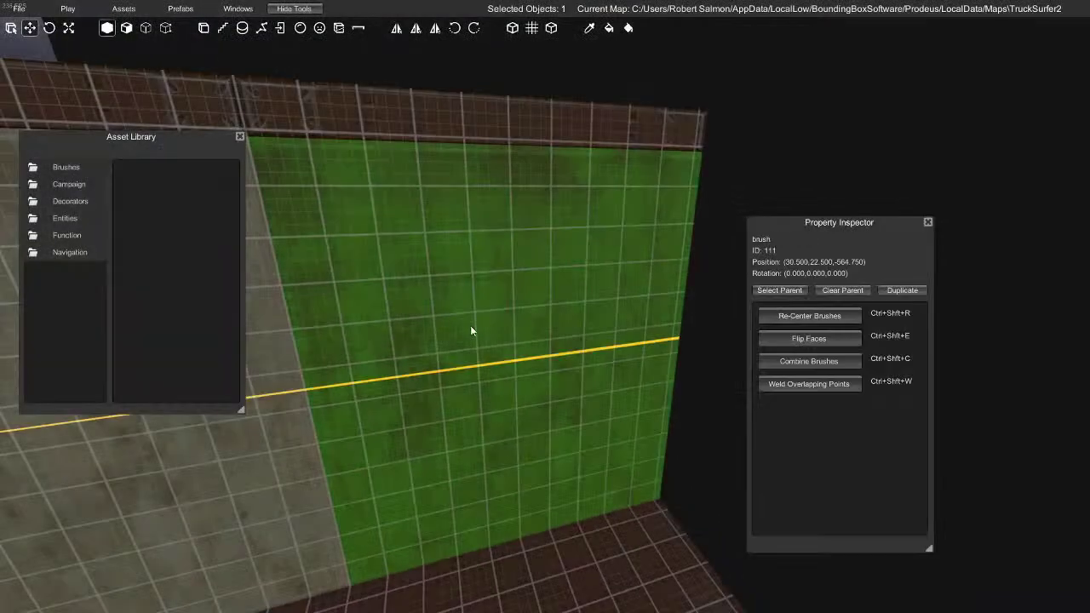
pyautogui.click(126, 12)
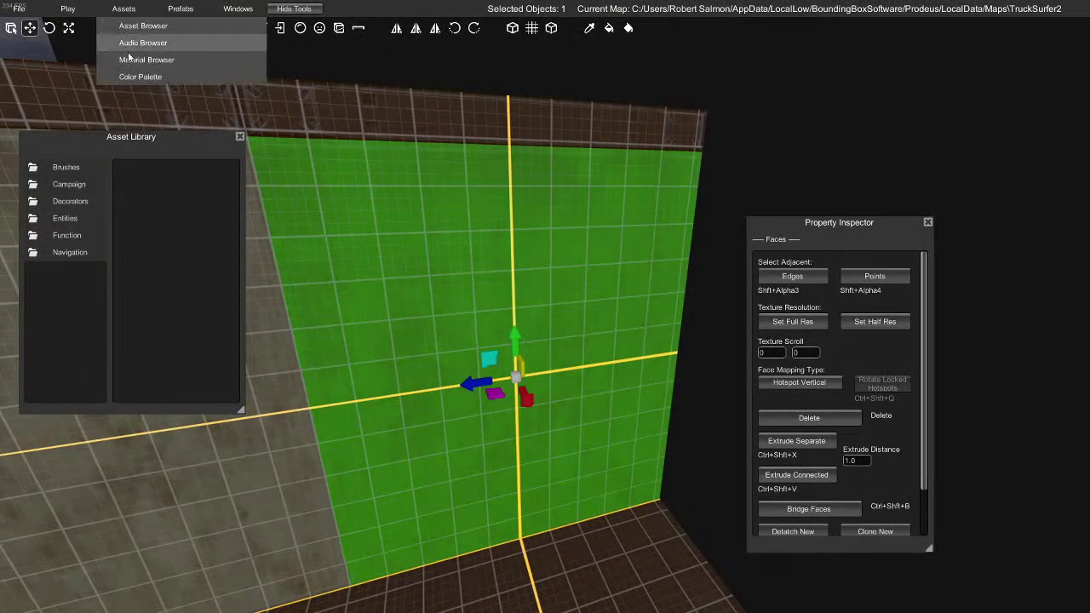
pyautogui.click(136, 75)
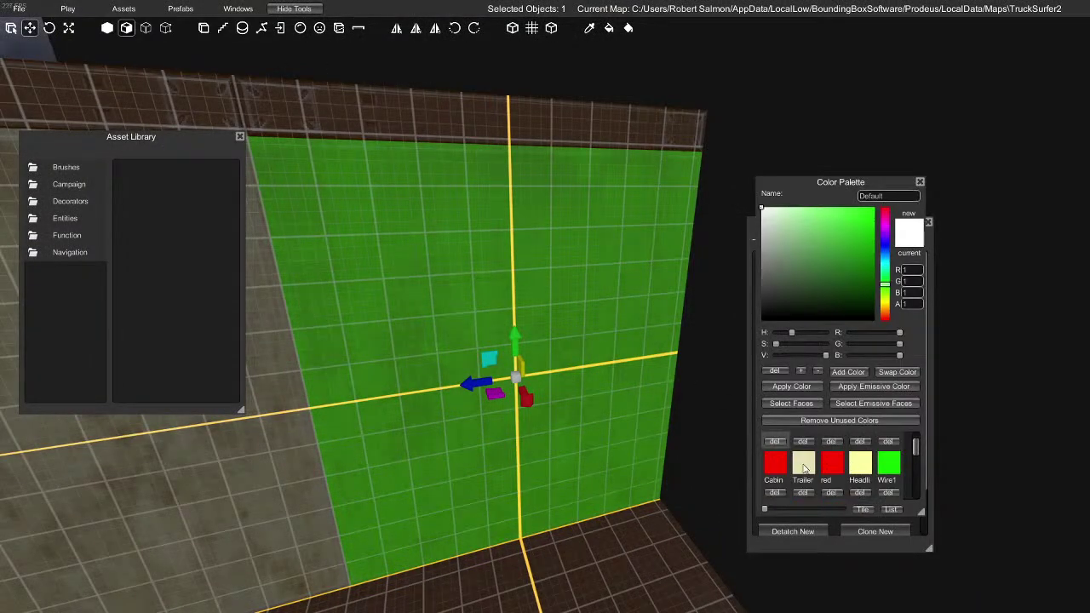
pyautogui.click(804, 463)
pyautogui.click(791, 386)
# Playtest the map to inspect the recoloured wall in motion, and return to the editor
pyautogui.press('F5')
pyautogui.moveTo(418, 379); pyautogui.dragTo(614, 446, button='right')
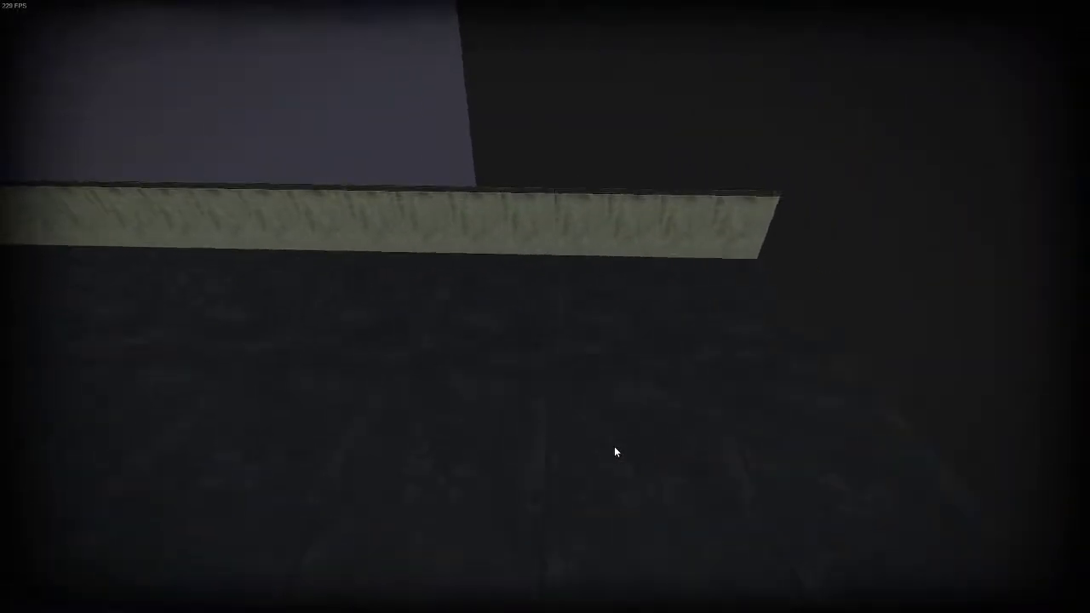
pyautogui.press('Escape')
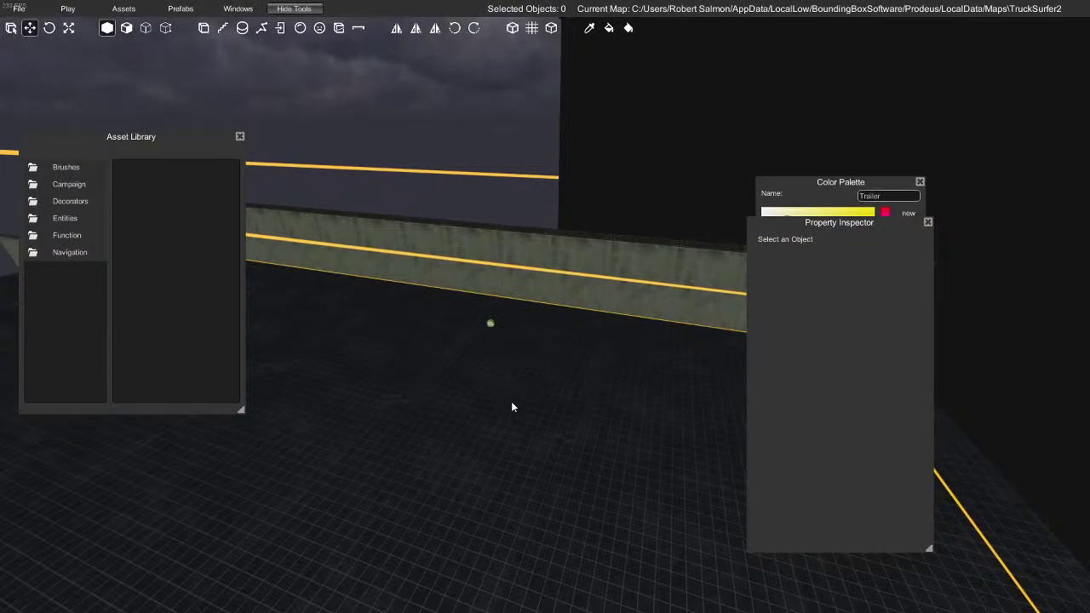
# Close the Asset Library and select the Start On Mover near the road's end to review its movement settings
pyautogui.click(240, 137)
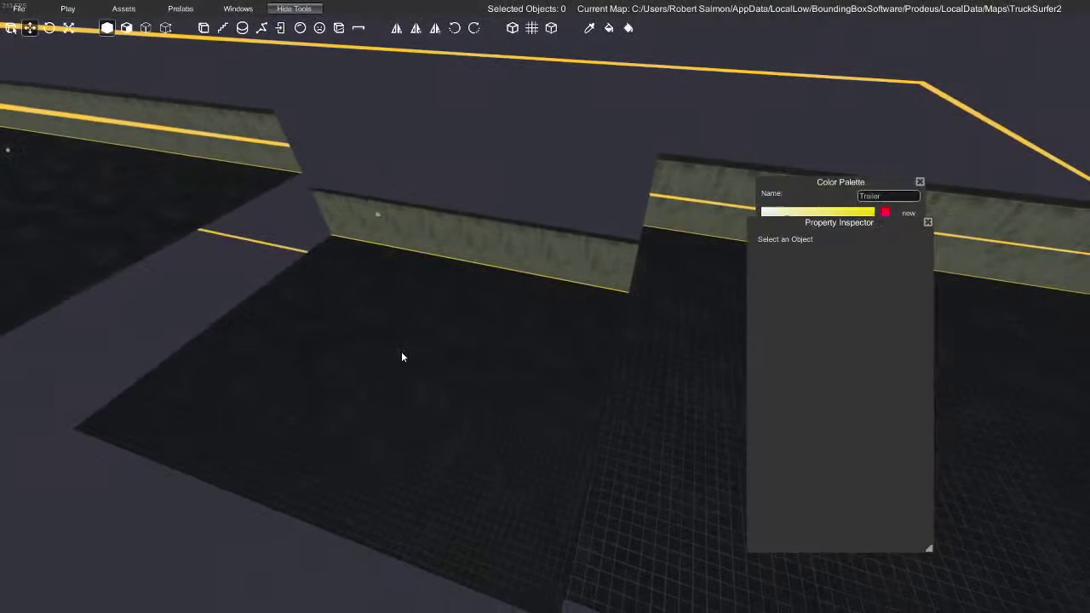
pyautogui.click(385, 223)
pyautogui.moveTo(375, 292); pyautogui.dragTo(333, 182)
pyautogui.moveTo(332, 183)
pyautogui.mouseDown(button='right')
pyautogui.moveTo(337, 121)
pyautogui.moveTo(316, 96)
pyautogui.mouseUp(button='right')
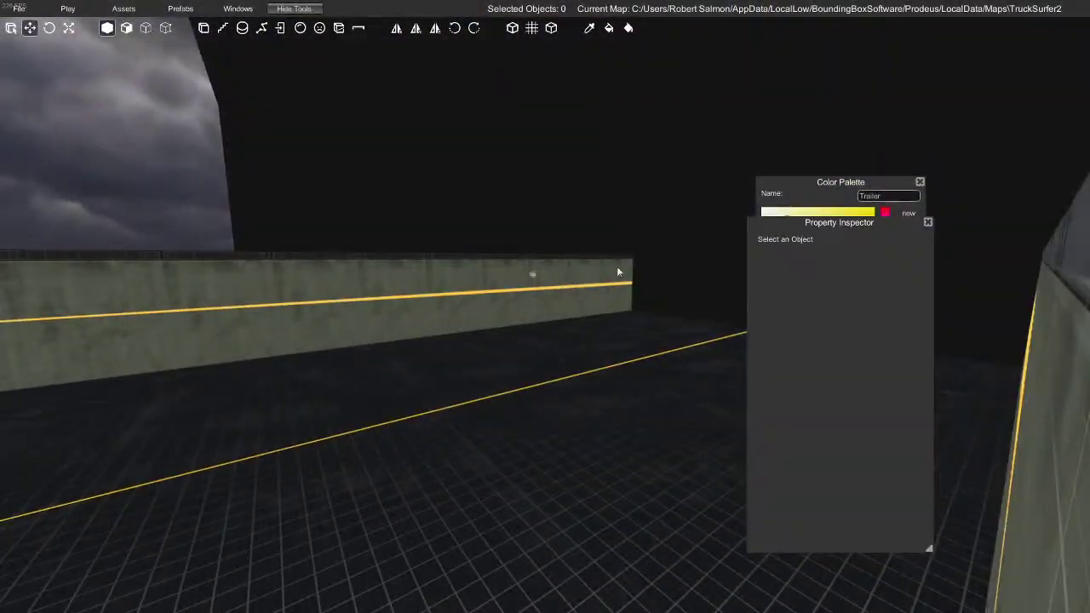
pyautogui.click(532, 273)
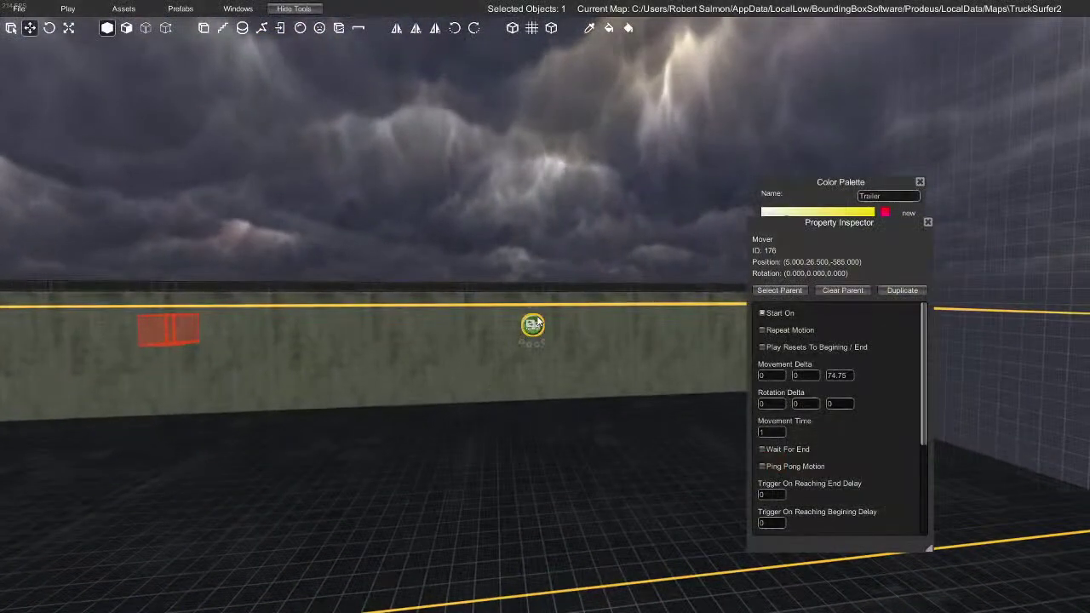
# Select all eleven repeating Movers along the road together and set their Z movement delta to 74.75
pyautogui.click(531, 321)
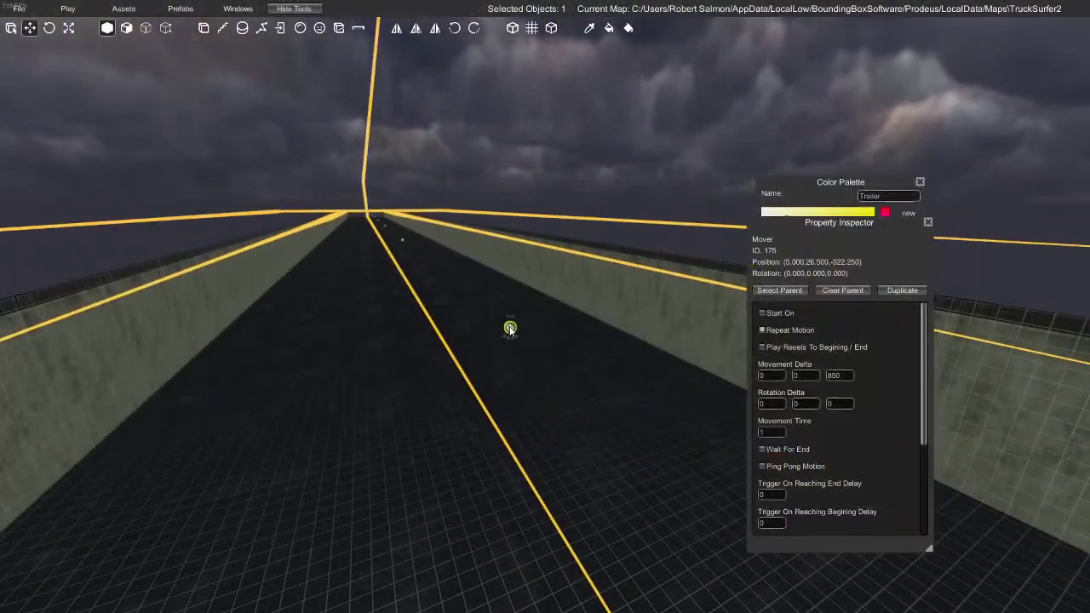
pyautogui.keyDown('shift'); pyautogui.click(509, 329); pyautogui.keyUp('shift')
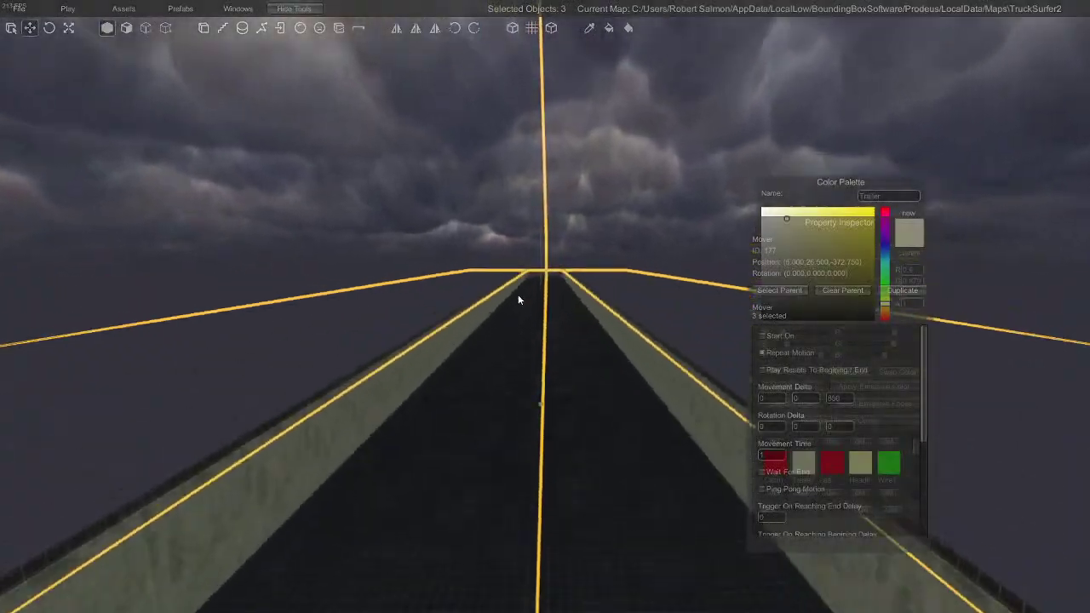
pyautogui.keyDown('shift'); pyautogui.click(505, 345); pyautogui.keyUp('shift')
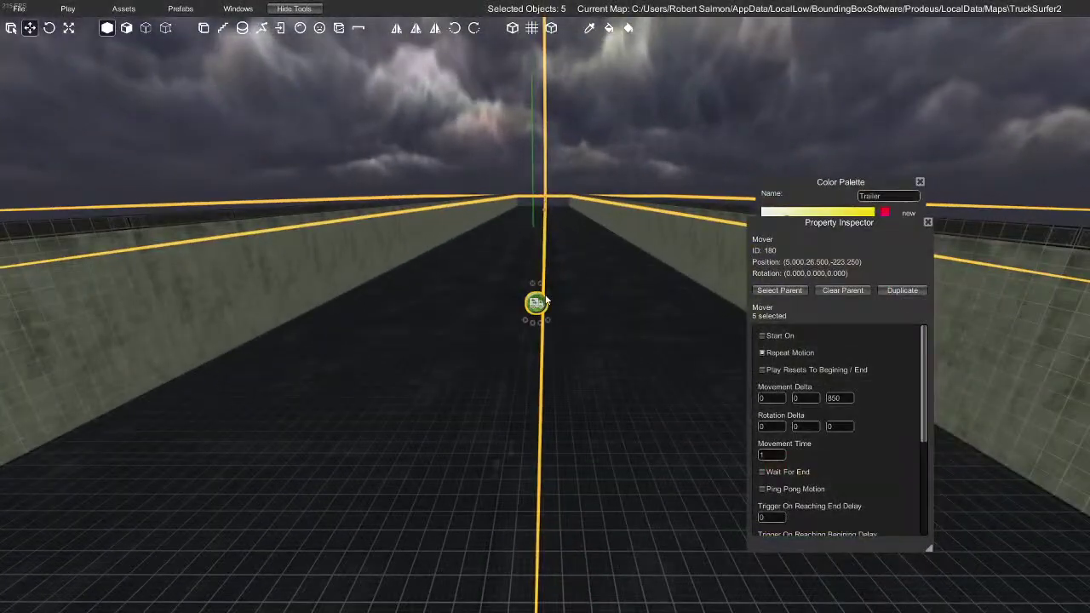
pyautogui.keyDown('shift'); pyautogui.click(545, 299); pyautogui.keyUp('shift')
pyautogui.press('w')
pyautogui.moveTo(572, 233); pyautogui.dragTo(521, 292, button='right')
pyautogui.keyDown('shift'); pyautogui.click(556, 322); pyautogui.keyUp('shift')
pyautogui.press('w')
pyautogui.keyDown('shift'); pyautogui.click(502, 311); pyautogui.keyUp('shift')
pyautogui.press('w')
pyautogui.keyDown('shift'); pyautogui.click(517, 298); pyautogui.keyUp('shift')
pyautogui.press('w')
pyautogui.moveTo(554, 249); pyautogui.dragTo(523, 294, button='right')
pyautogui.press('w')
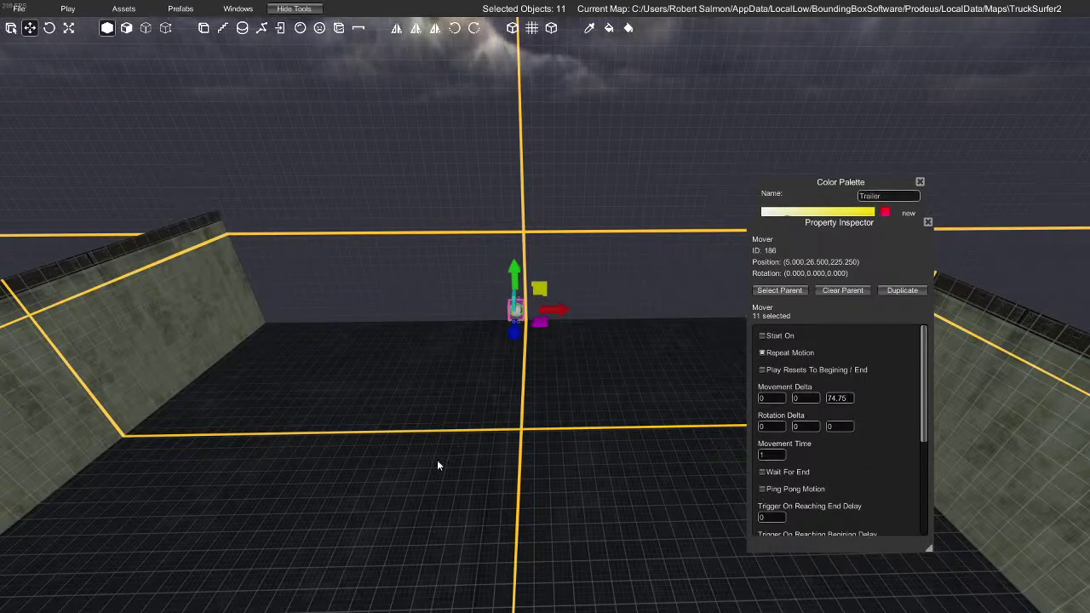
# Playtest the map from the current position to check the road segments' motion, and return to the editor
pyautogui.click(96, 46)
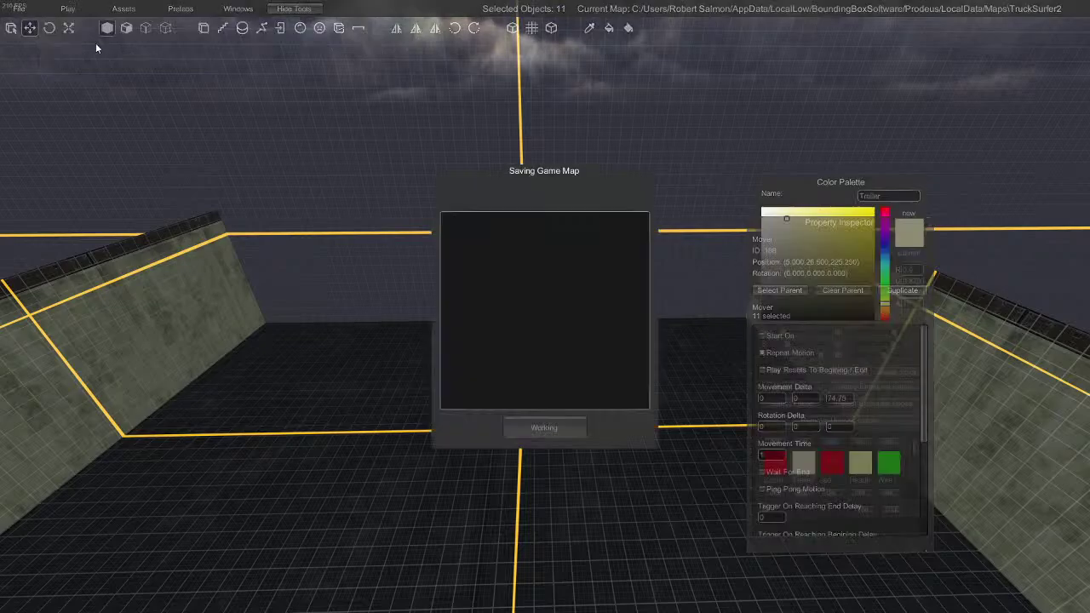
pyautogui.click(544, 427)
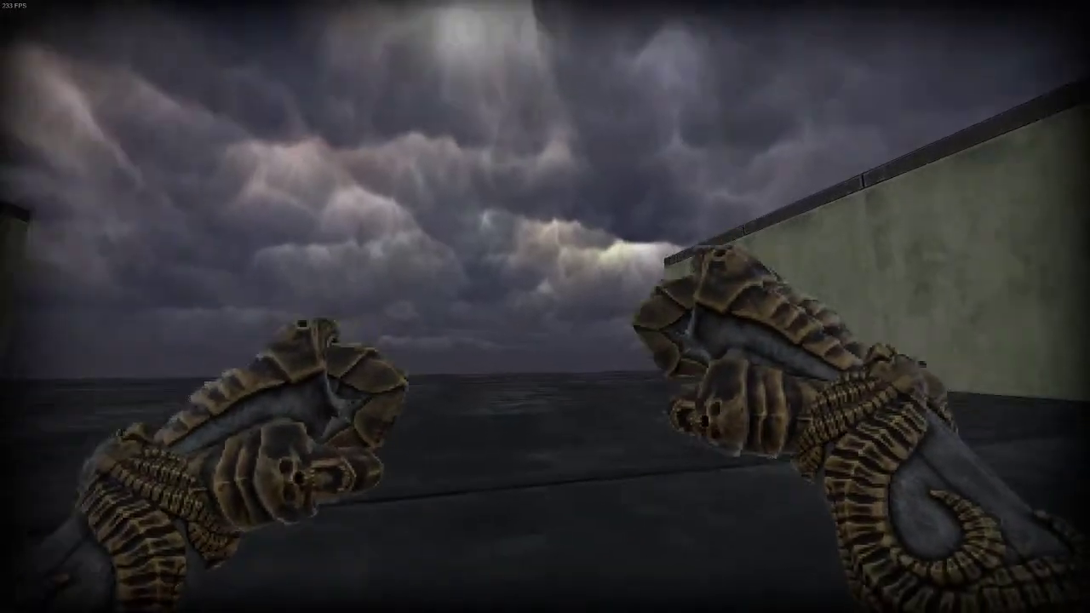
pyautogui.press('Escape')
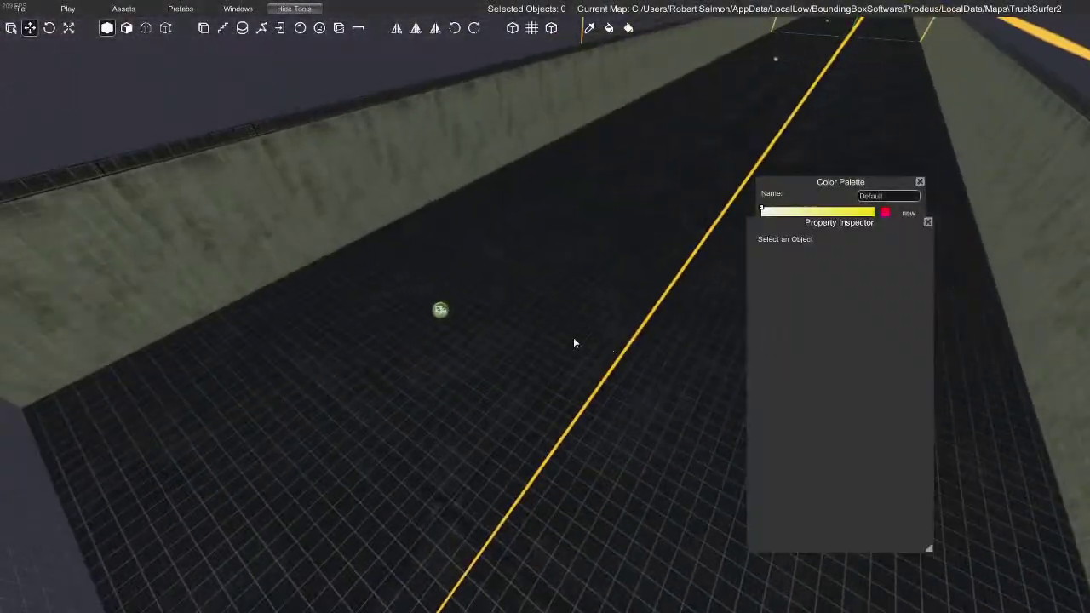
# Select all eleven repeating Movers along the road together and turn on Start On for them
pyautogui.click(440, 311)
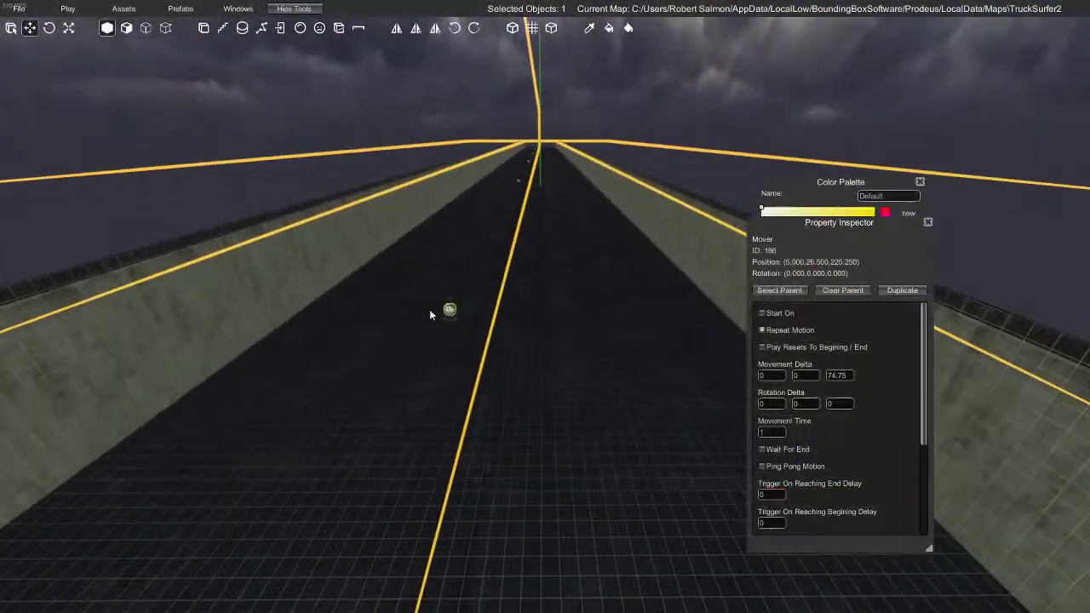
pyautogui.keyDown('shift'); pyautogui.click(441, 310); pyautogui.keyUp('shift')
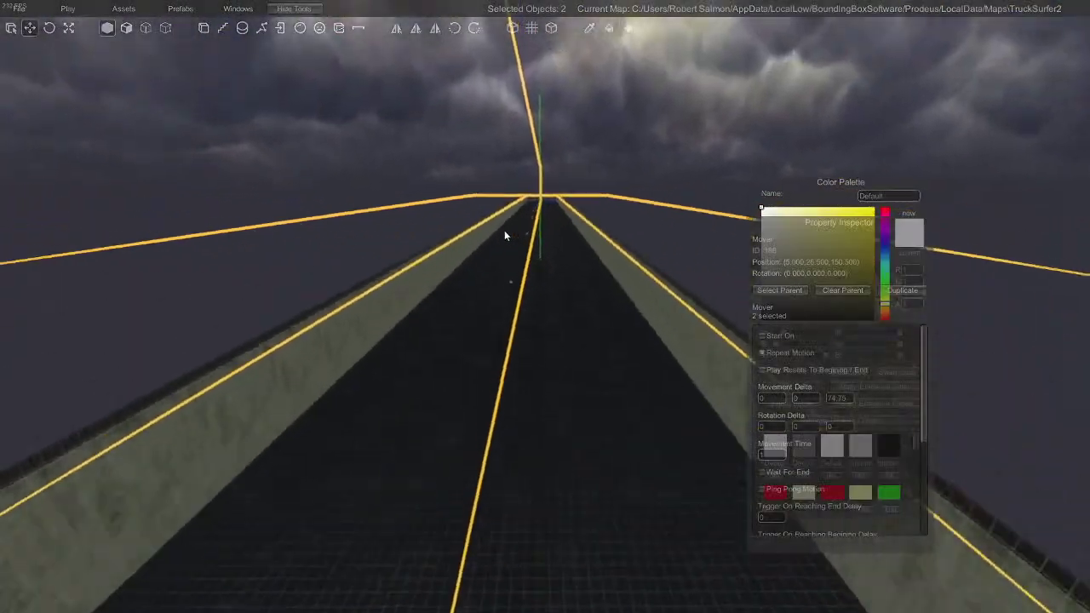
pyautogui.keyDown('shift'); pyautogui.click(466, 287); pyautogui.keyUp('shift')
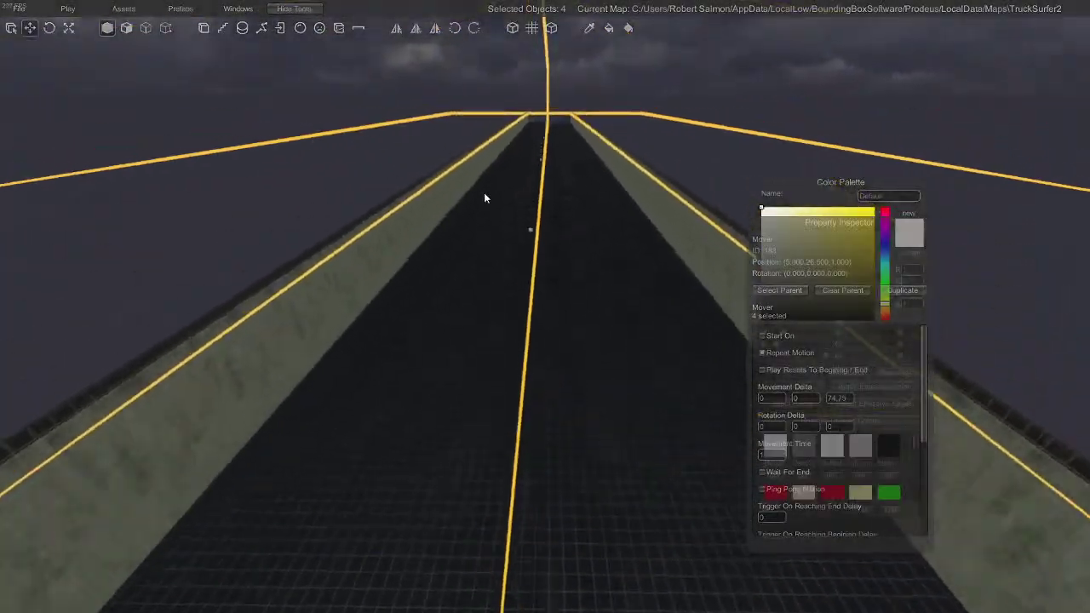
pyautogui.keyDown('shift'); pyautogui.click(476, 235); pyautogui.keyUp('shift')
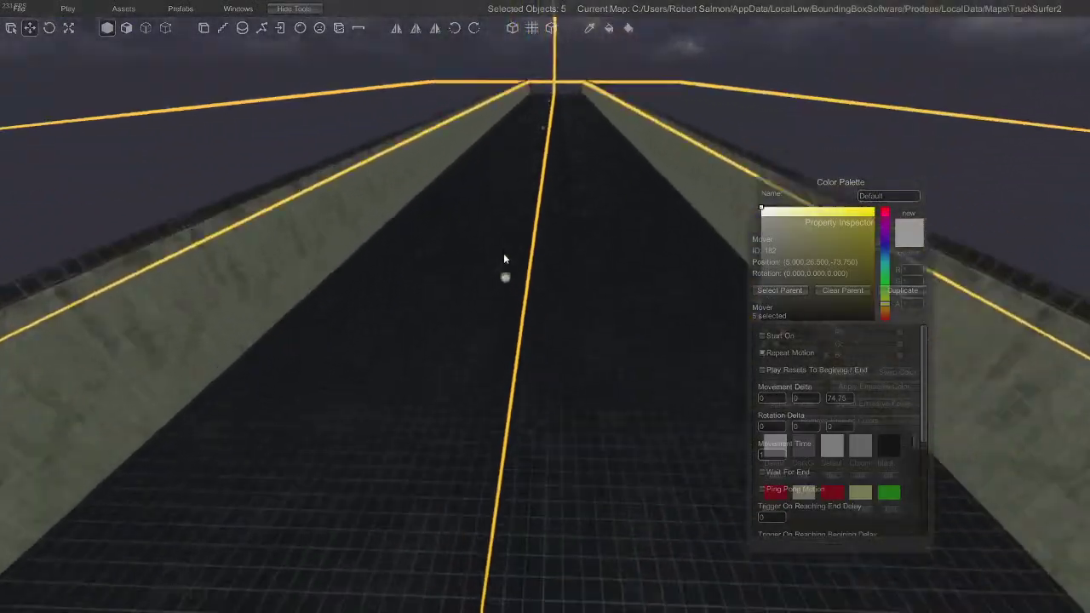
pyautogui.keyDown('shift'); pyautogui.click(477, 247); pyautogui.keyUp('shift')
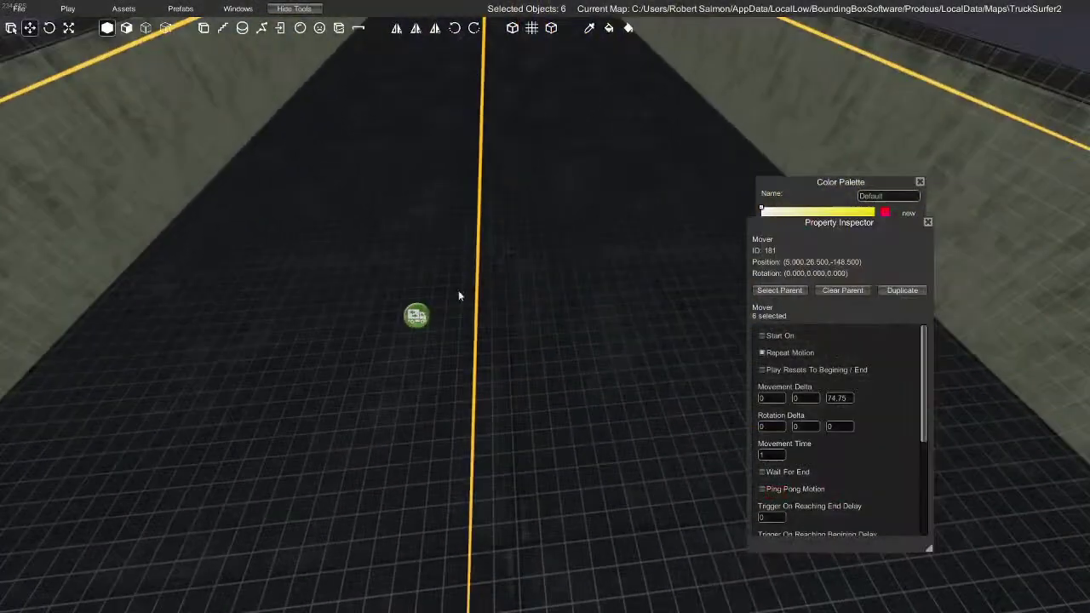
pyautogui.keyDown('shift'); pyautogui.click(415, 315); pyautogui.keyUp('shift')
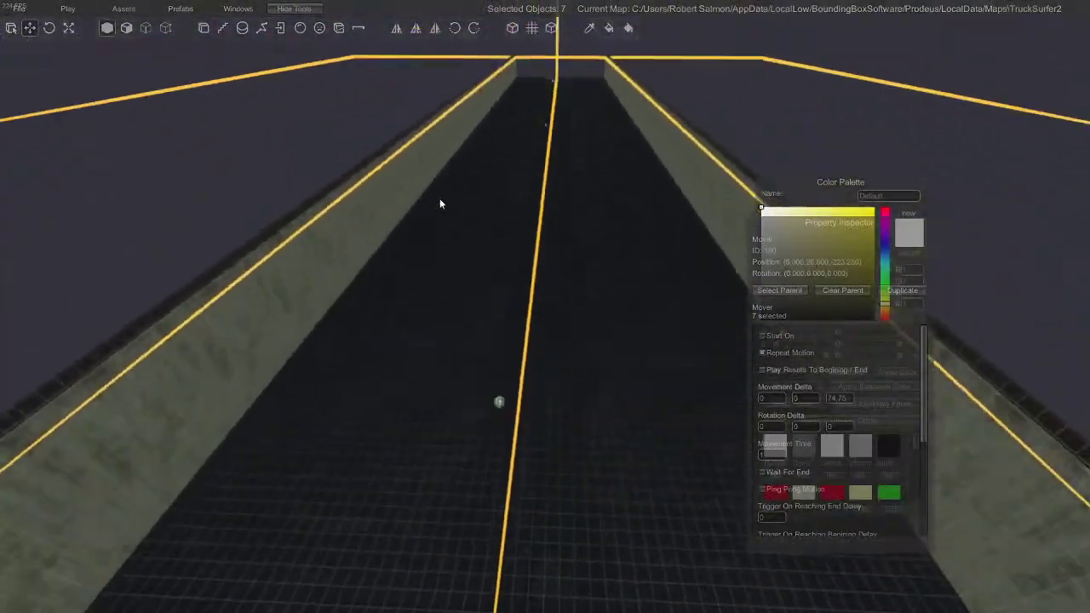
pyautogui.keyDown('shift'); pyautogui.click(488, 366); pyautogui.keyUp('shift')
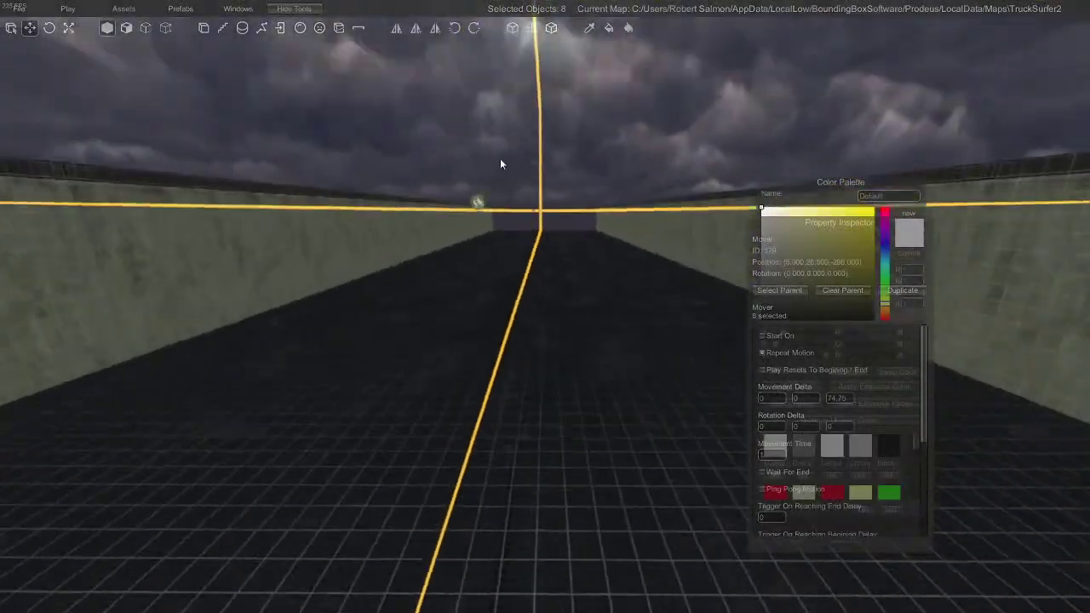
pyautogui.keyDown('shift'); pyautogui.click(473, 217); pyautogui.keyUp('shift')
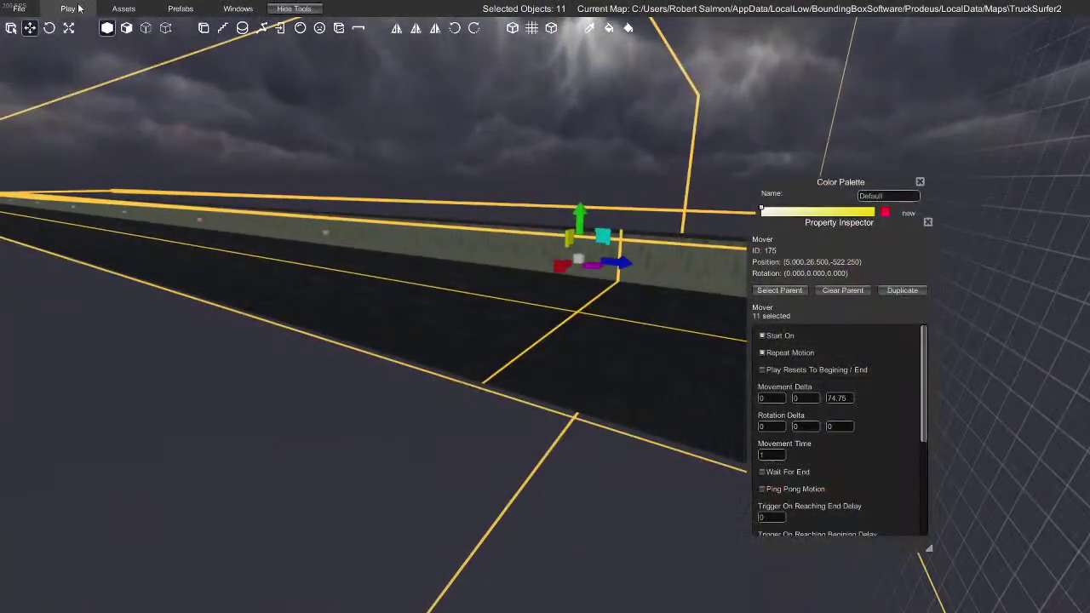
# Playtest the map without clipping from the current position to check that the road segments move, and return to the editor
pyautogui.click(137, 61)
pyautogui.click(560, 433)
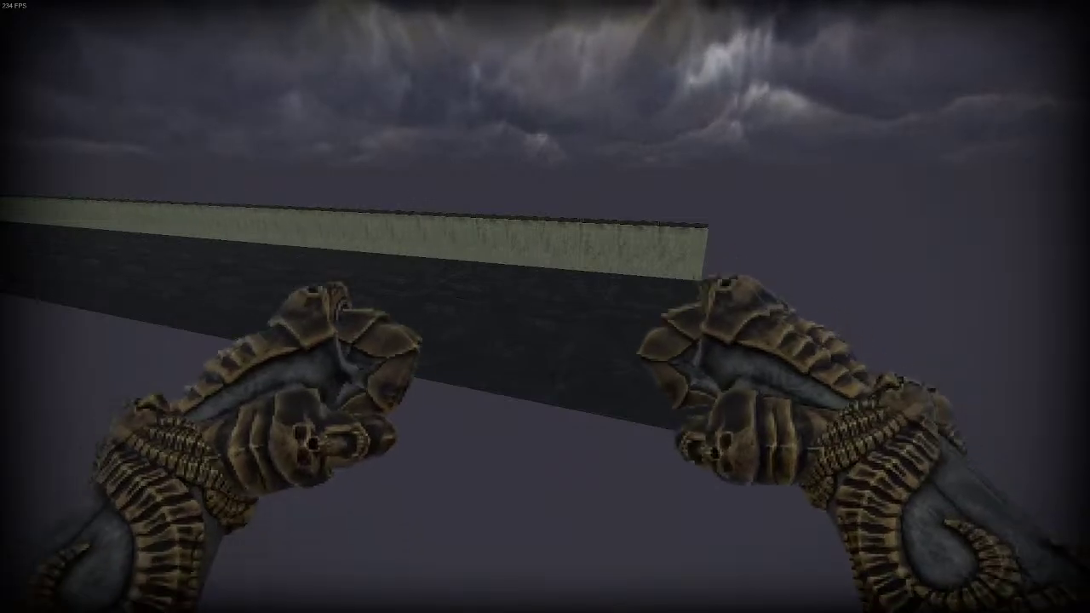
pyautogui.press('Escape')
# Inspect the Mover beside the end wall, playtest without clipping along the road between the barrier walls, and return to the editor
pyautogui.moveTo(530, 311); pyautogui.dragTo(635, 321, button='right')
pyautogui.click(510, 243)
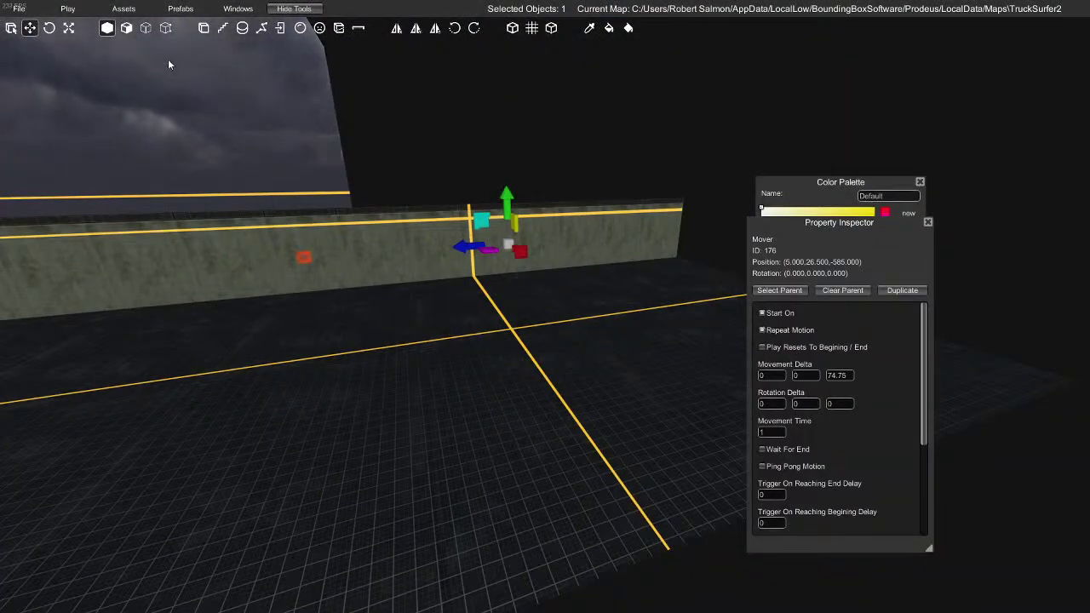
pyautogui.click(68, 8)
pyautogui.click(89, 59)
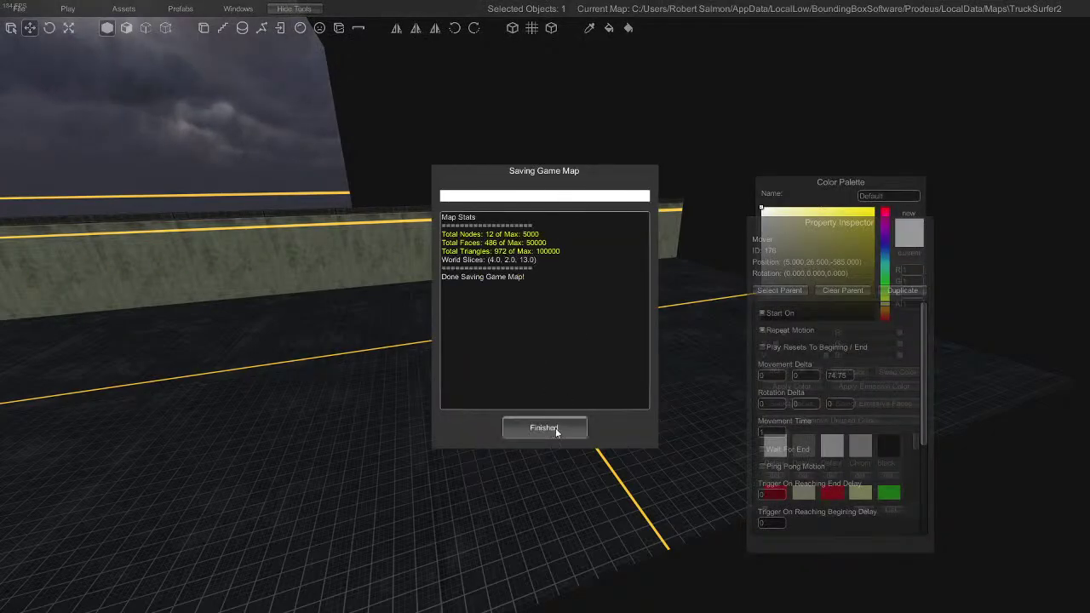
pyautogui.click(555, 428)
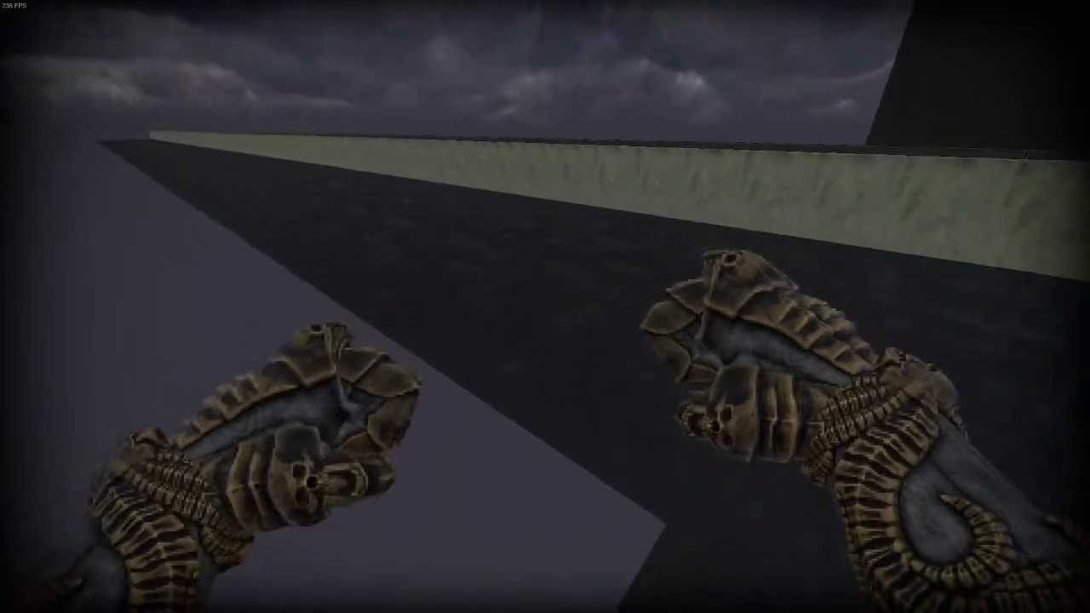
pyautogui.press('w')
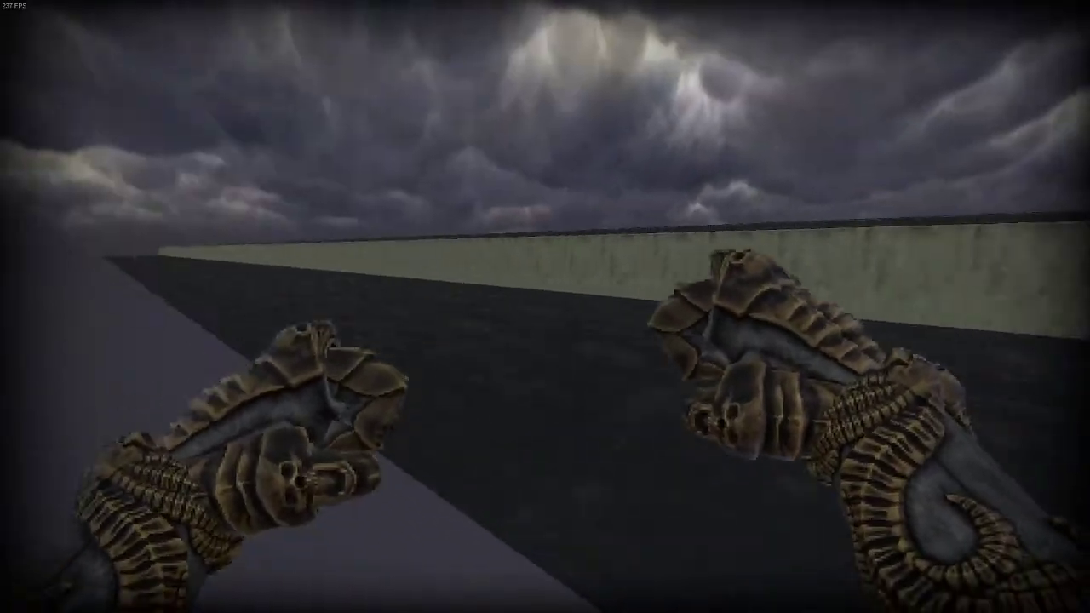
pyautogui.press('w')
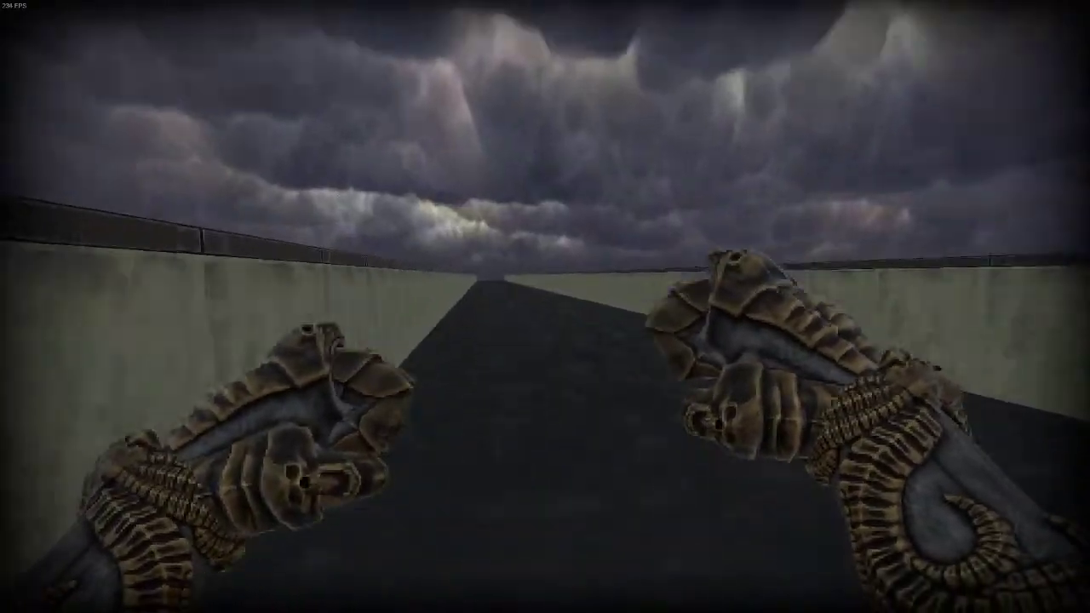
pyautogui.press('w')
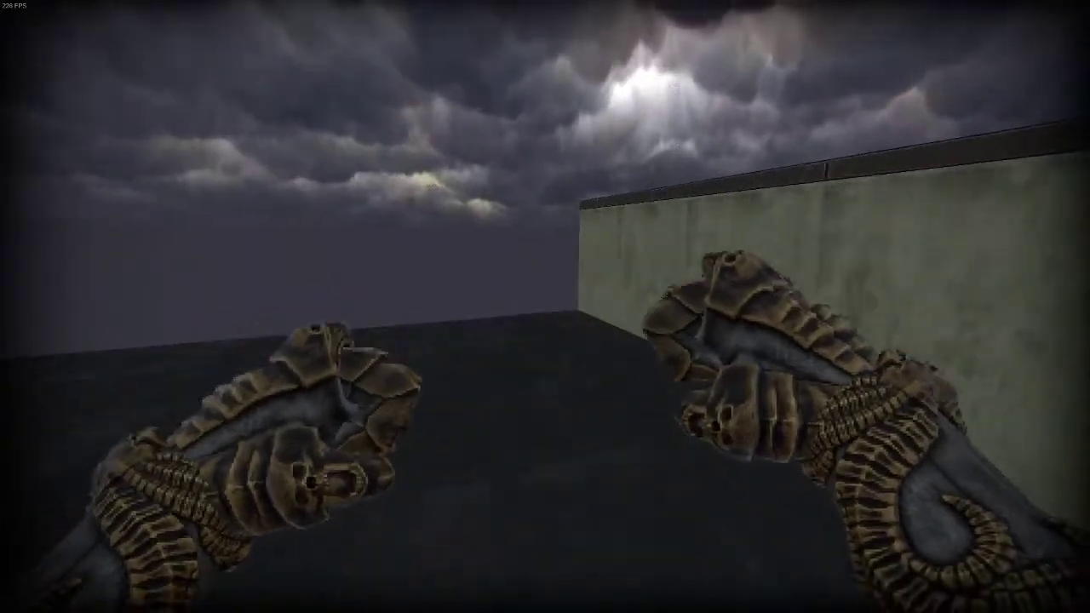
pyautogui.press('w')
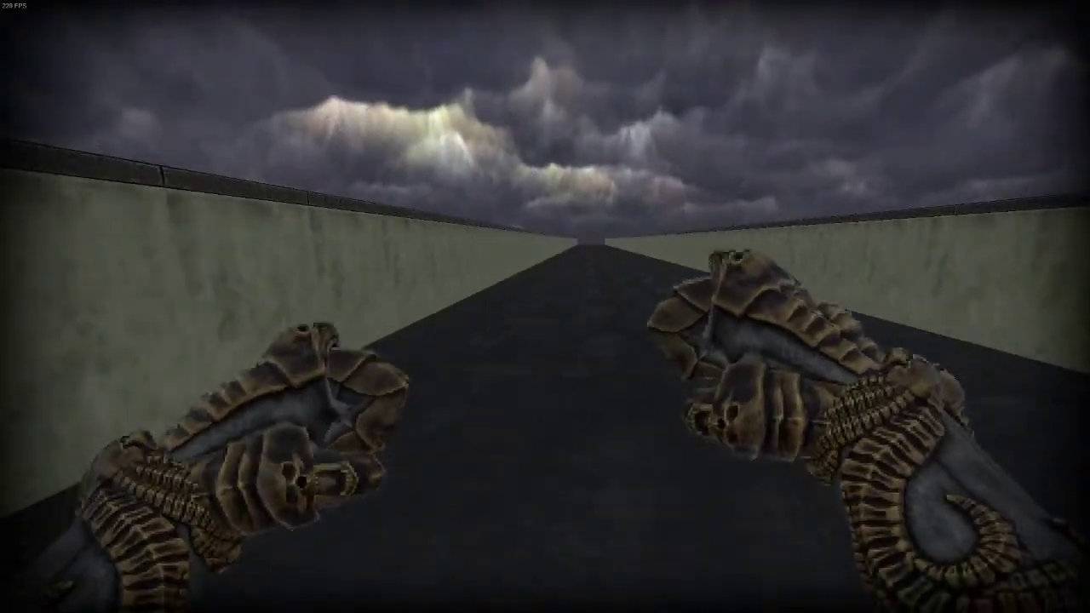
pyautogui.press('w')
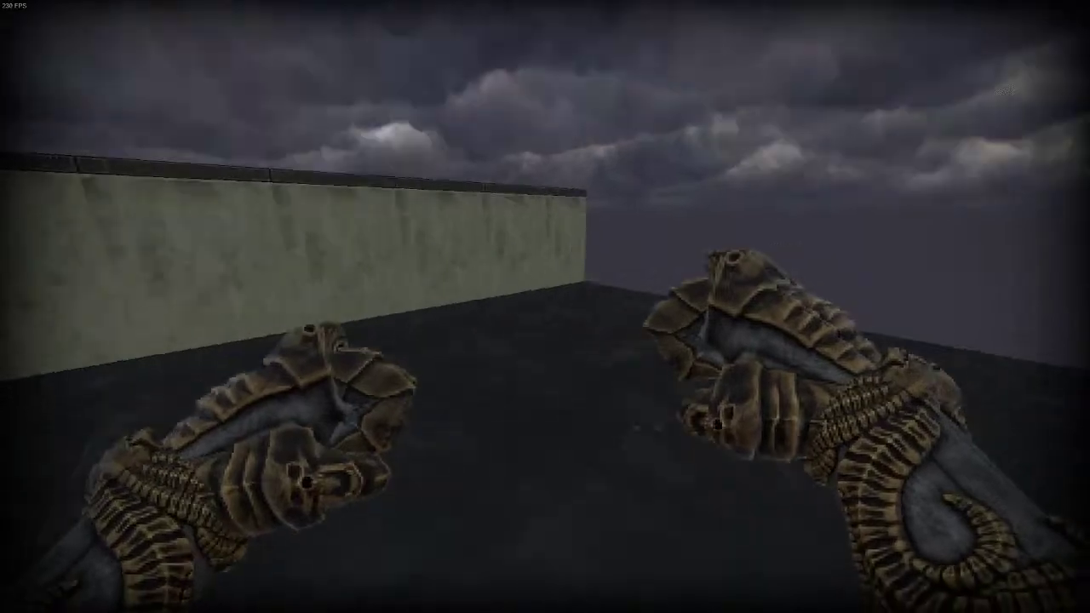
pyautogui.press('Escape')
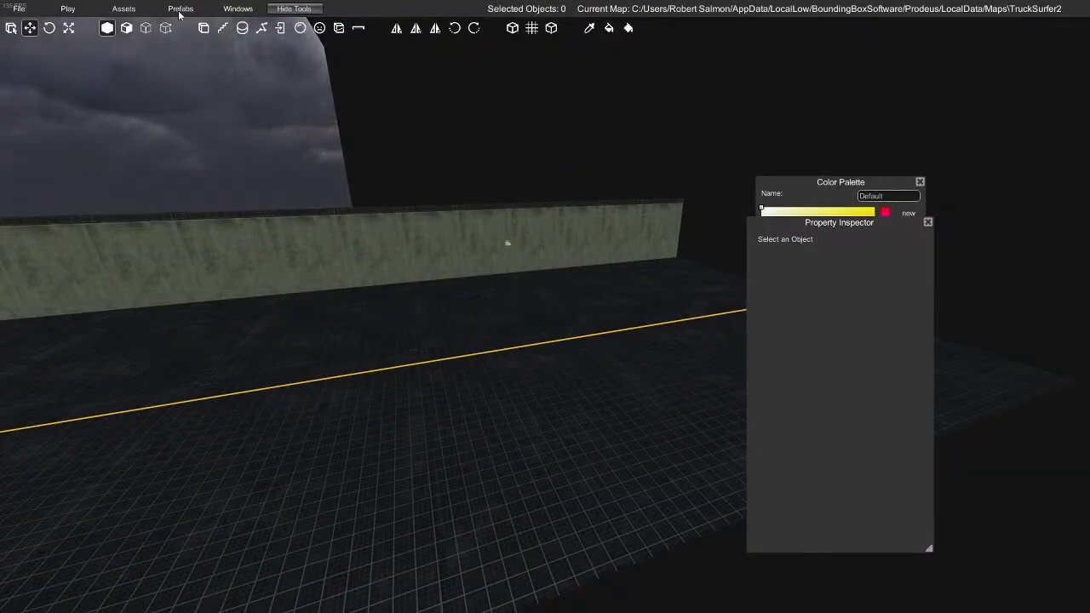
# Open the Material Browser and select the road brush at the end of the road
pyautogui.press('w')
pyautogui.moveTo(340, 273); pyautogui.dragTo(267, 233, button='right')
pyautogui.press('w')
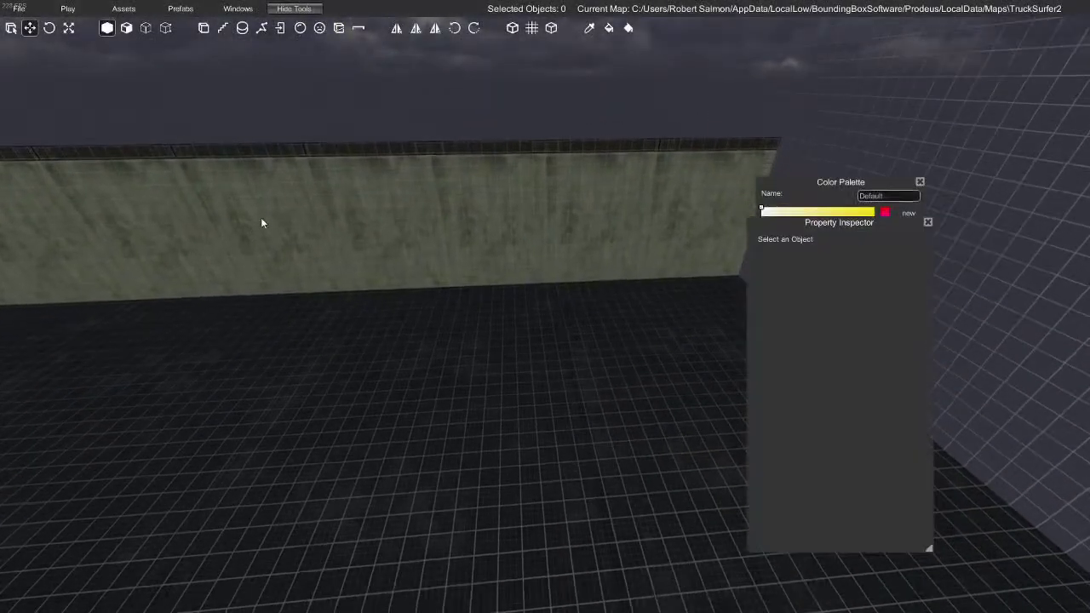
pyautogui.click(121, 8)
pyautogui.click(121, 55)
pyautogui.moveTo(560, 361)
pyautogui.mouseDown(button='right')
pyautogui.moveTo(526, 415)
pyautogui.moveTo(512, 382)
pyautogui.mouseUp(button='right')
pyautogui.click(512, 382)
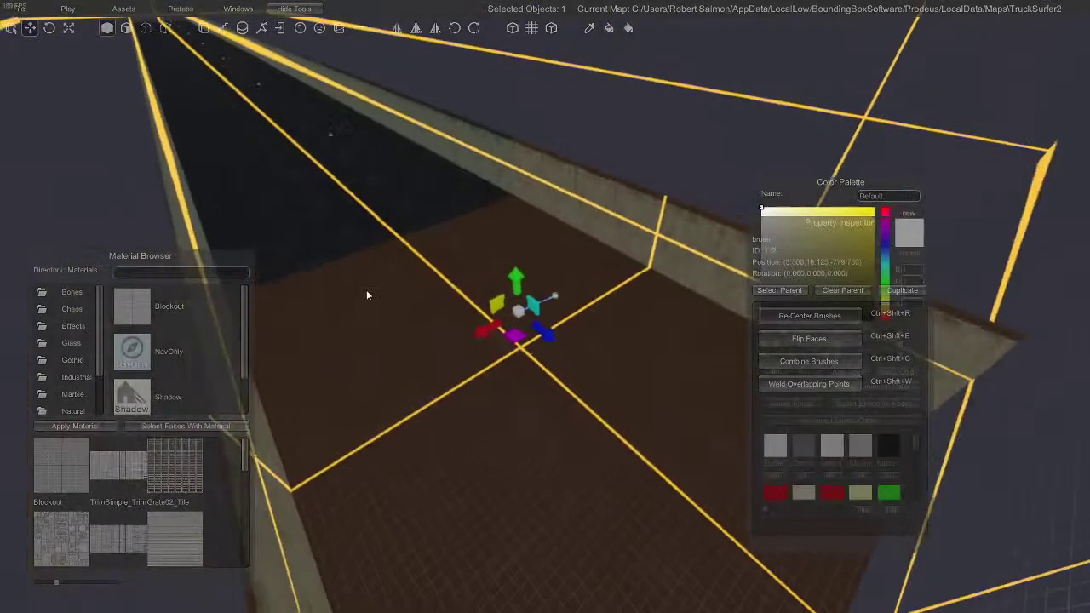
pyautogui.moveTo(366, 290); pyautogui.dragTo(522, 293, button='right')
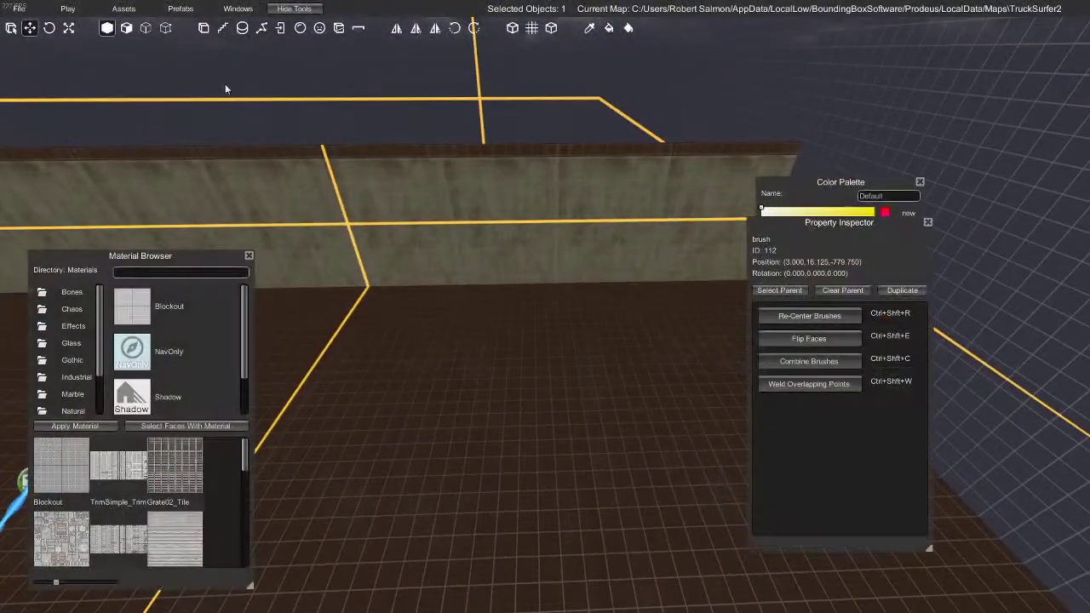
# Browse the Asset Library's Entities to Weapons and place a Weapon_Minigun and a Weapon_ArcRail on the road
pyautogui.click(124, 9)
pyautogui.click(146, 25)
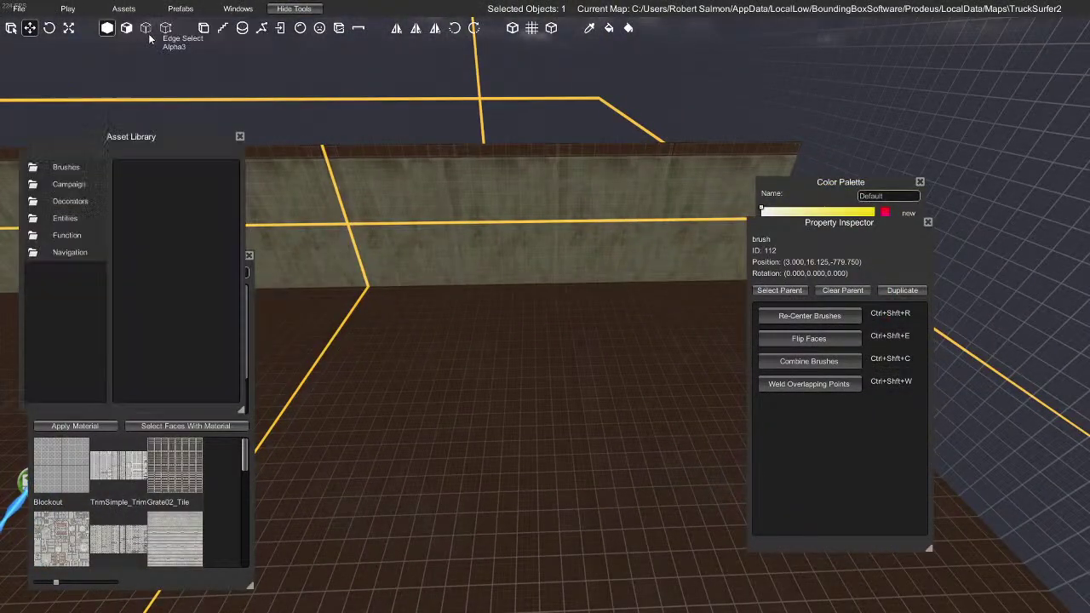
pyautogui.doubleClick(73, 233)
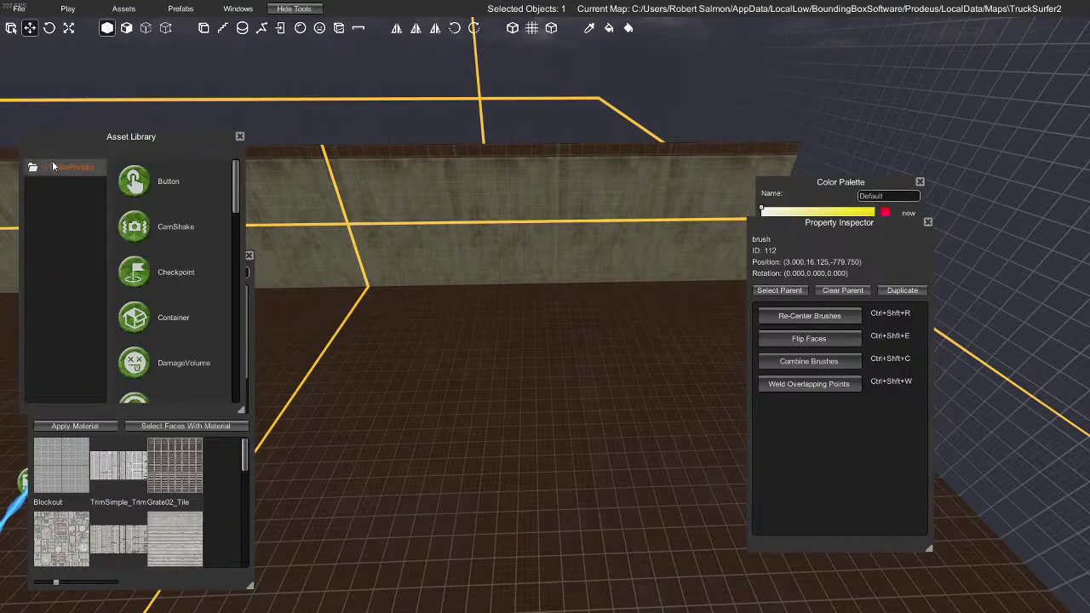
pyautogui.doubleClick(61, 168)
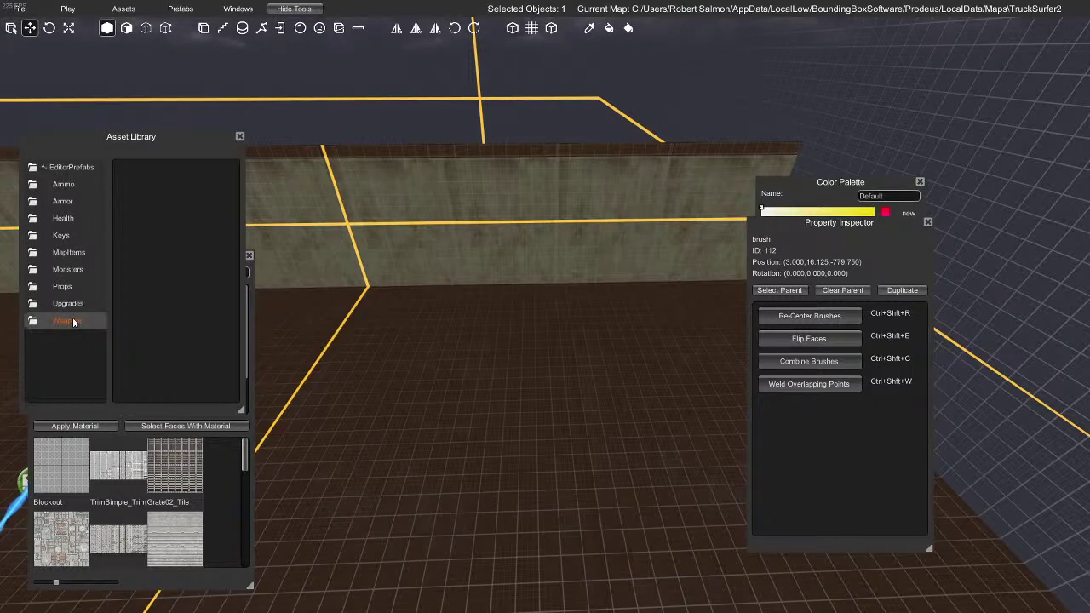
pyautogui.doubleClick(74, 321)
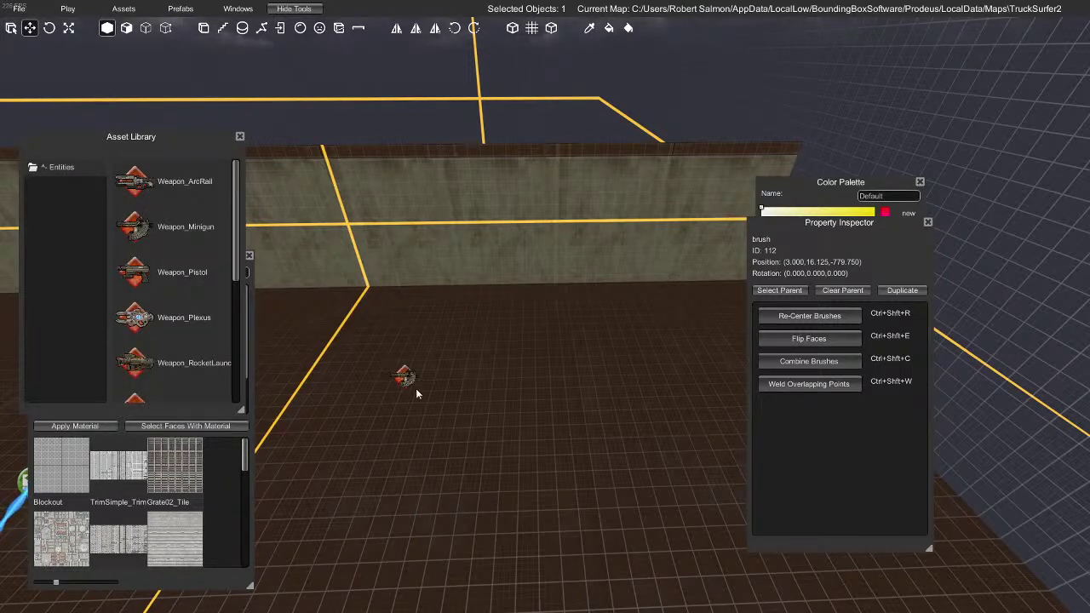
pyautogui.moveTo(398, 373); pyautogui.dragTo(452, 418)
pyautogui.moveTo(525, 462); pyautogui.dragTo(521, 460)
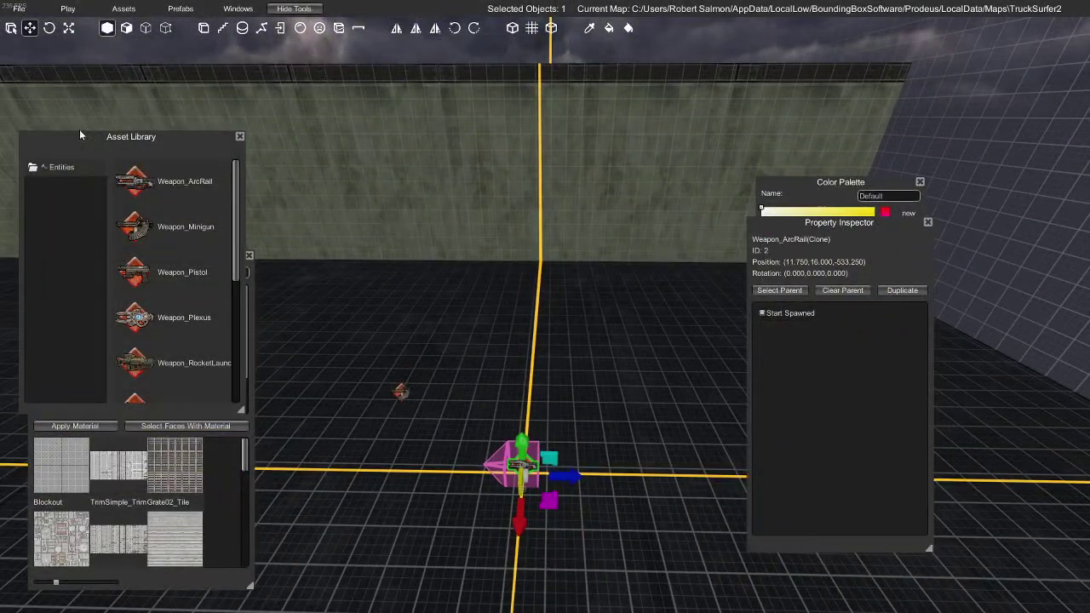
# Place a ZombieSoldier_Shotgun from the Zombie monsters on the road near the two weapons
pyautogui.click(43, 169)
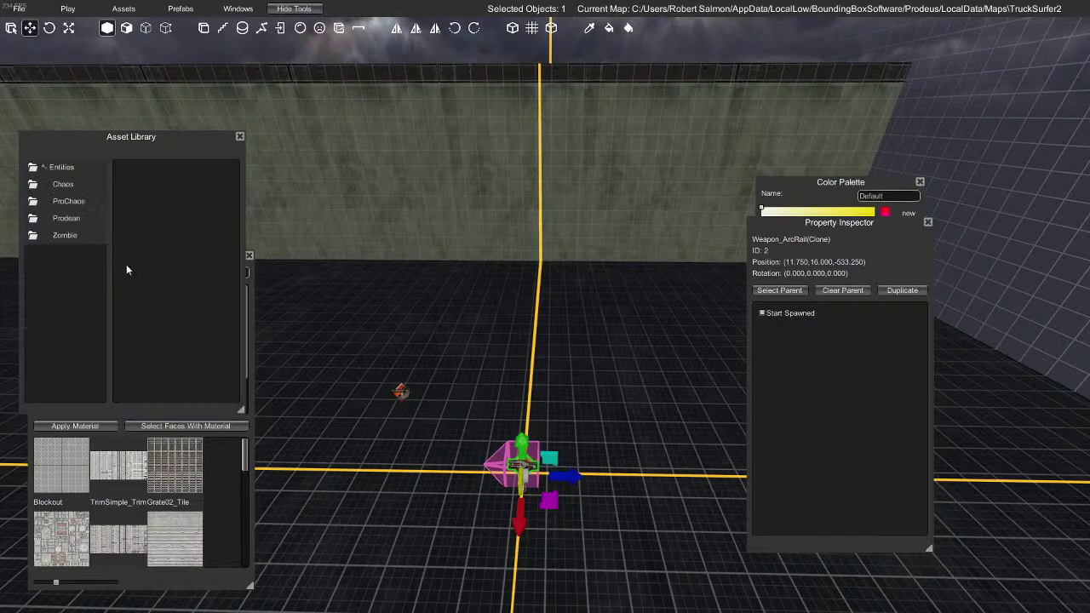
pyautogui.click(75, 237)
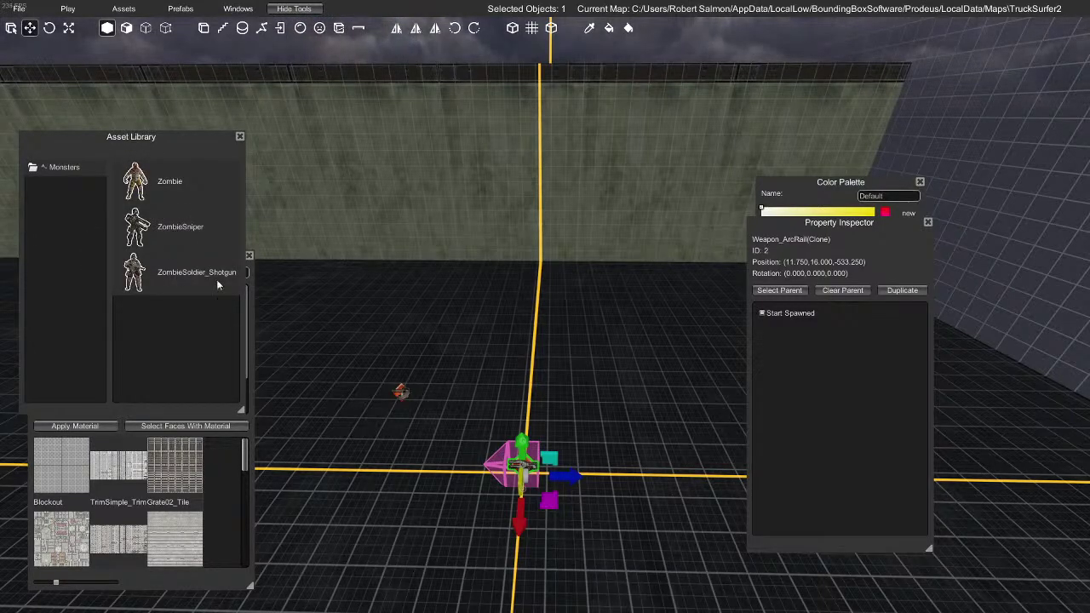
pyautogui.moveTo(176, 273); pyautogui.dragTo(480, 353)
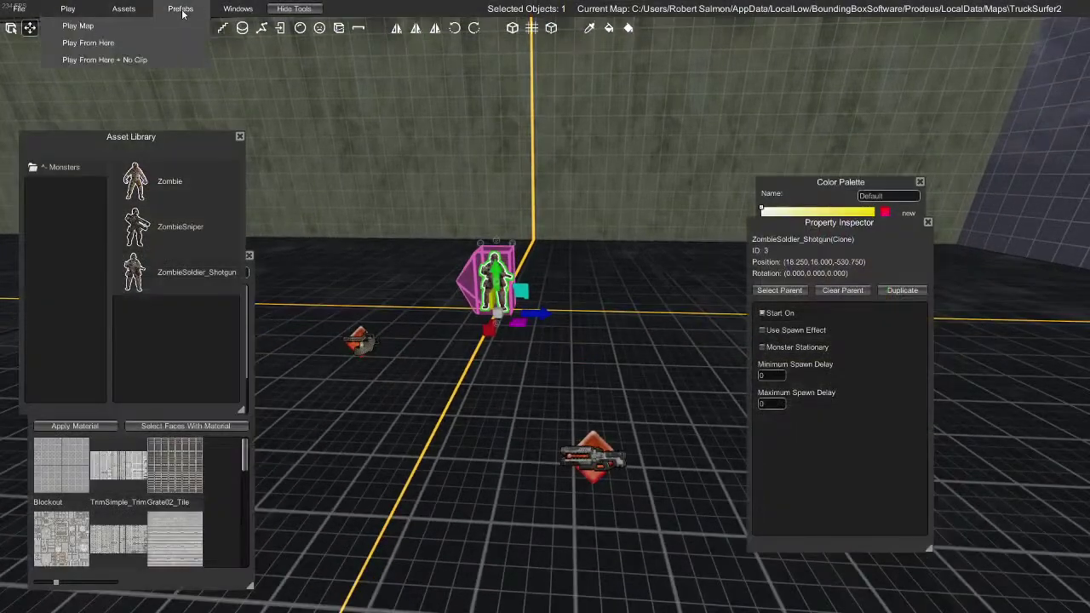
# Save the TruckSurfer2 map, keeping it open without starting a new map
pyautogui.click(30, 24)
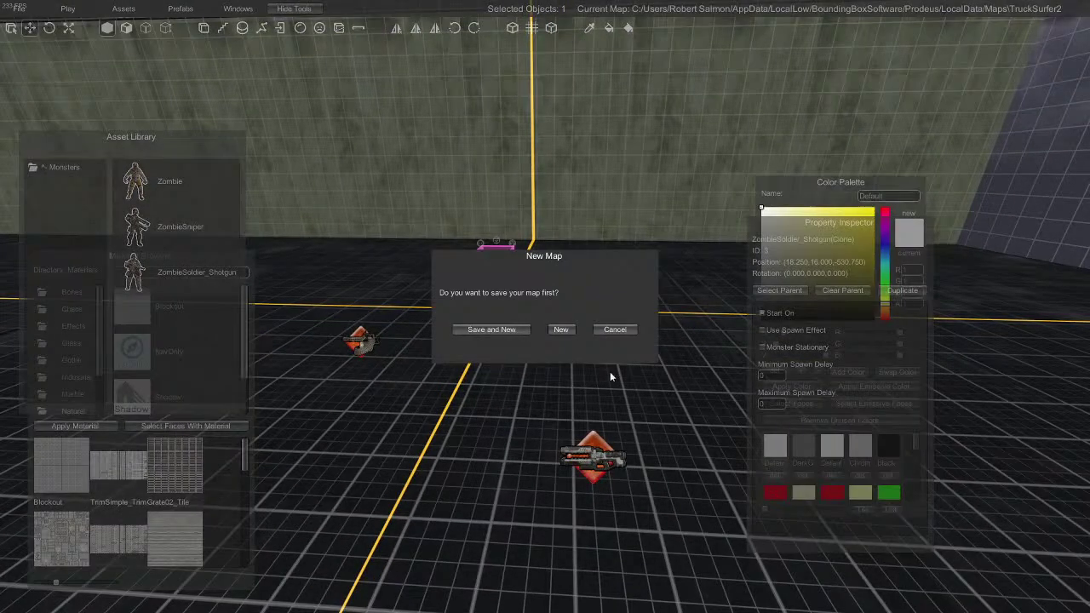
pyautogui.click(630, 332)
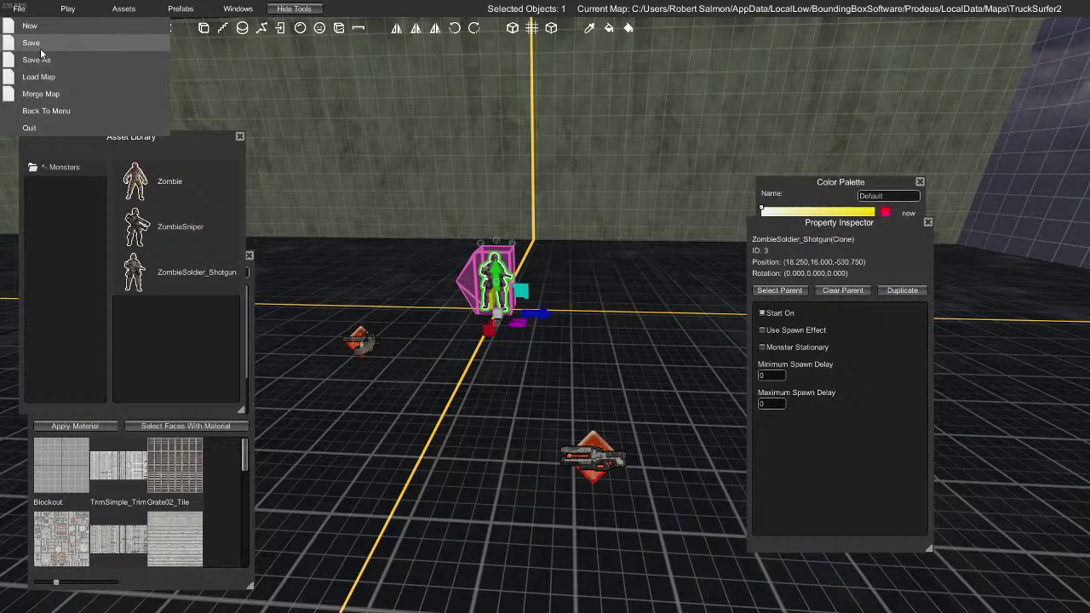
pyautogui.click(40, 47)
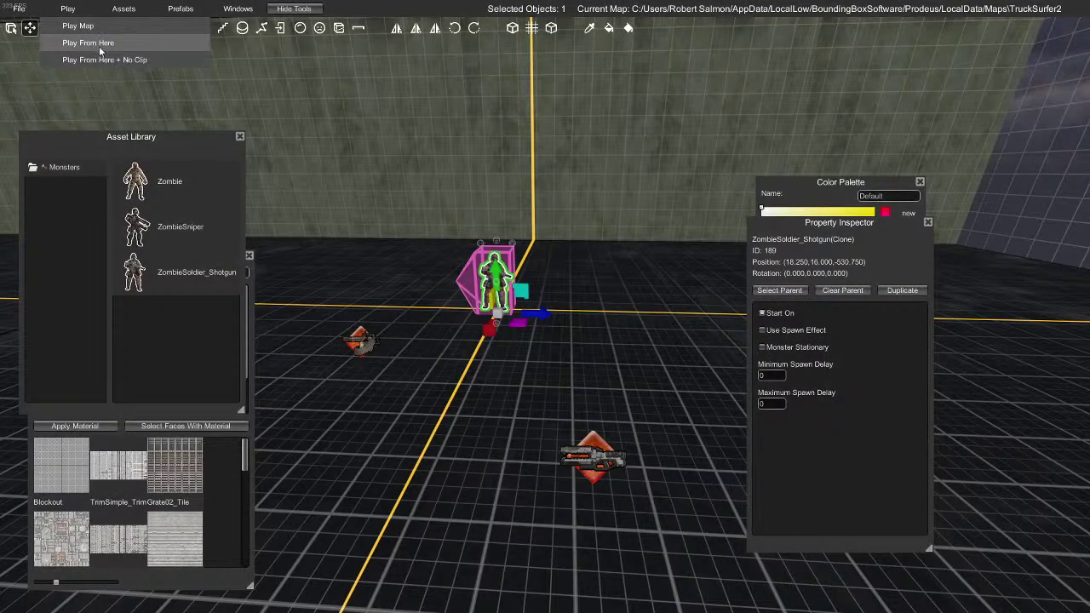
# Playtest the map from the current view and pick up the Arc Rail and the Minigun near the zombie soldier
pyautogui.click(94, 44)
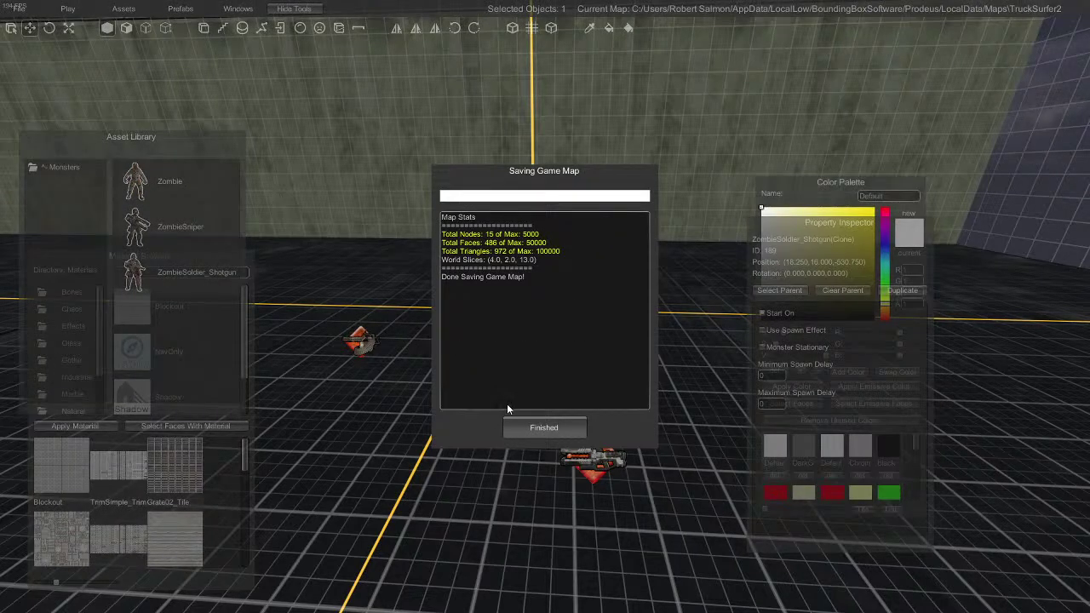
pyautogui.click(543, 427)
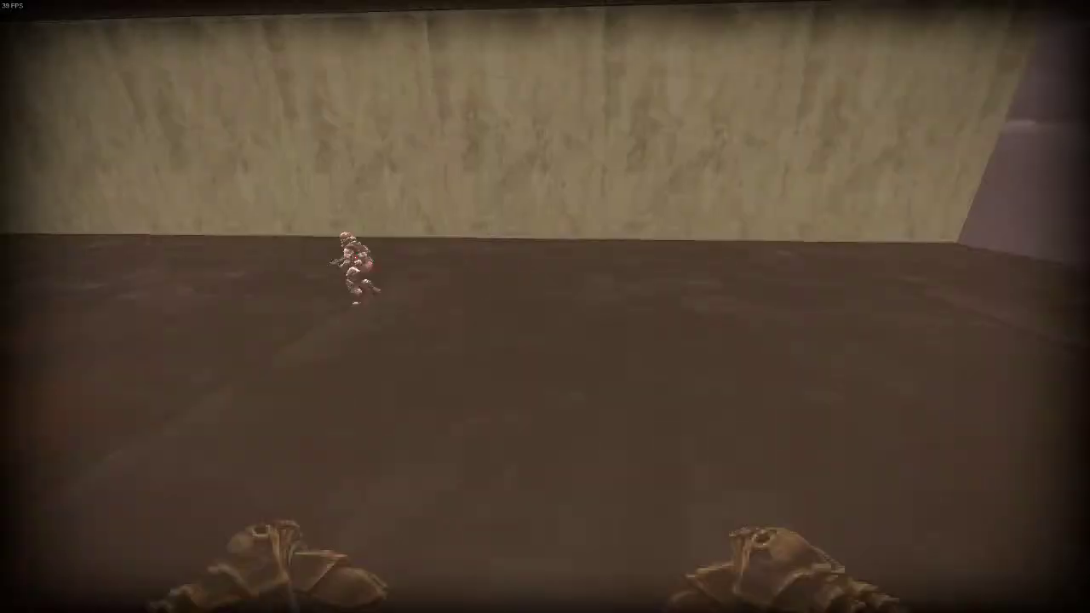
pyautogui.press('w')
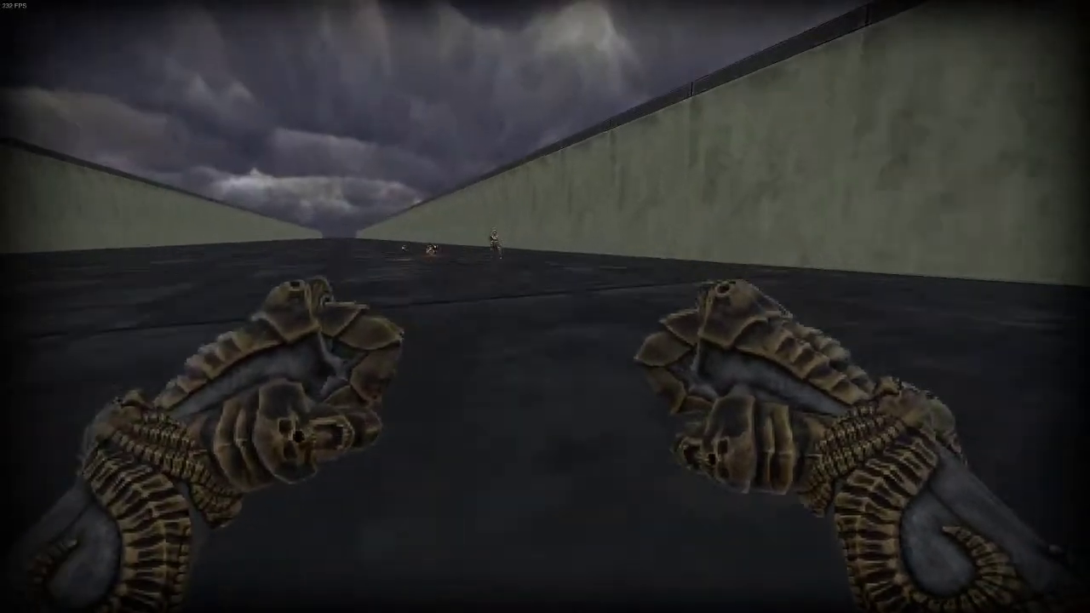
pyautogui.press('w')
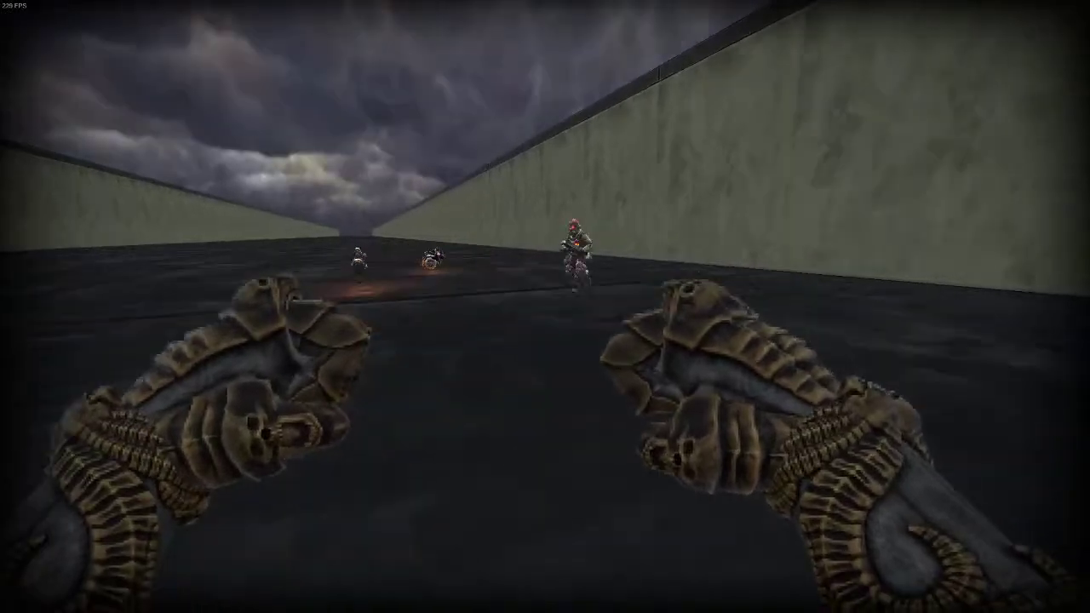
pyautogui.press('w')
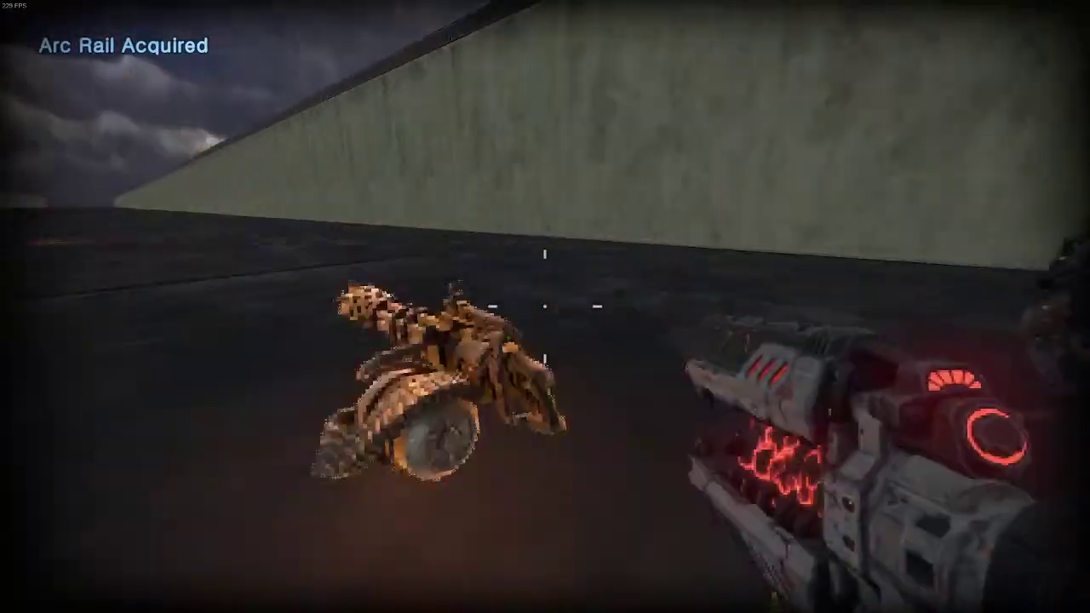
pyautogui.press('s')
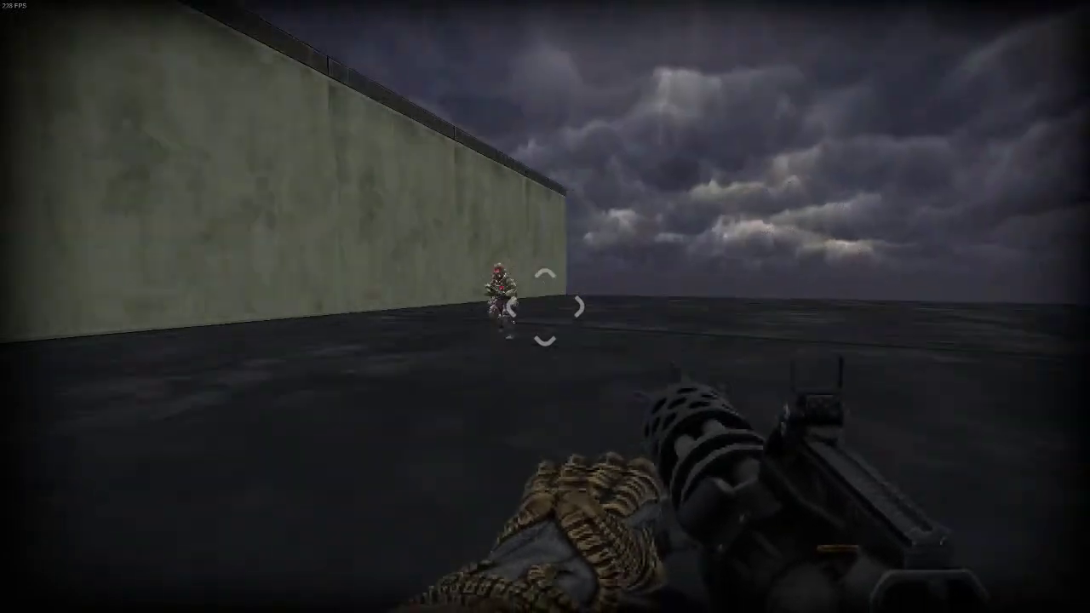
pyautogui.press('Escape')
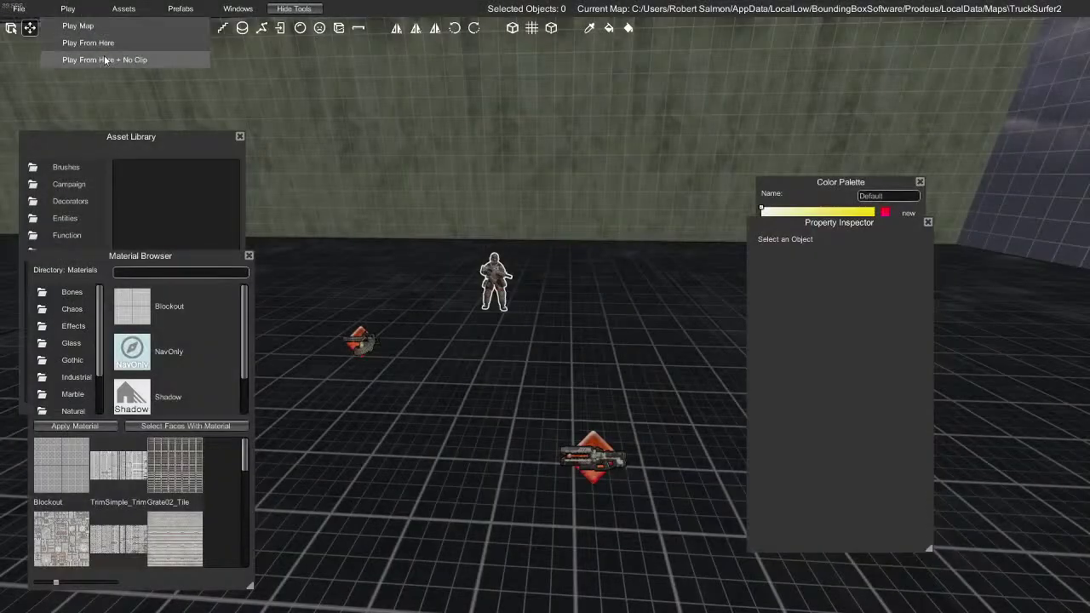
# Playtest from the current view with No Clip and back away from the weapons on the moving road
pyautogui.click(103, 59)
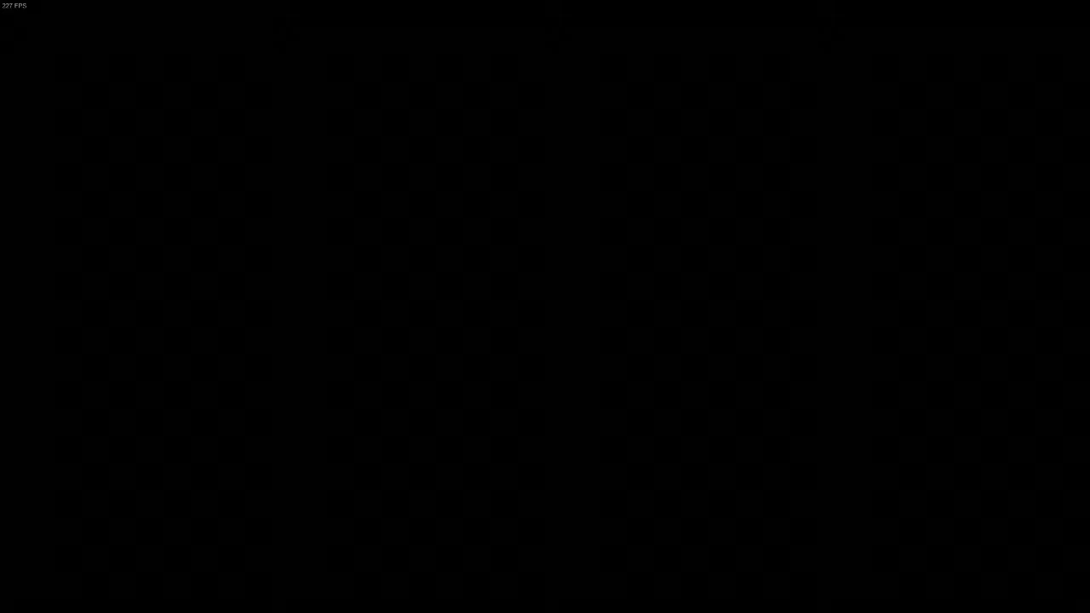
pyautogui.press('s')
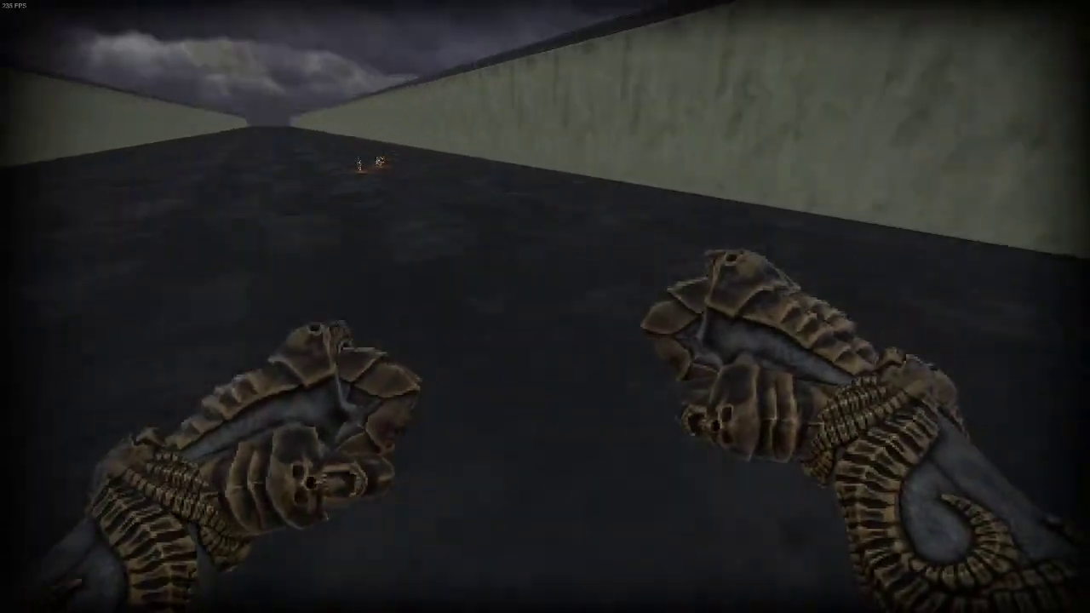
pyautogui.press('s')
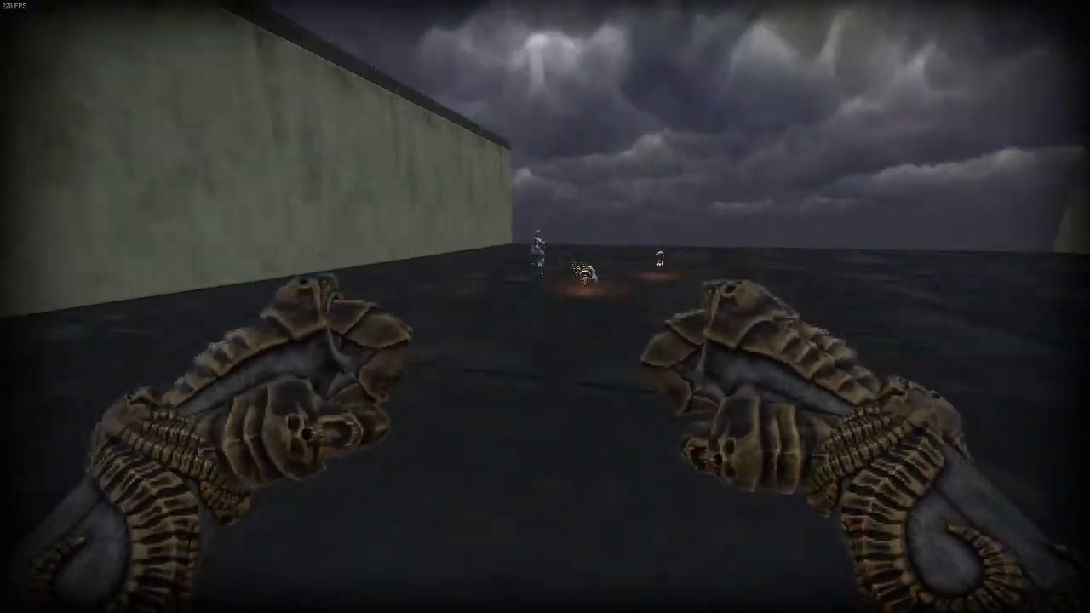
# Throw repeated melee punches while facing down the moving road, and end the playtest
pyautogui.click(545, 307)
pyautogui.click(545, 307)
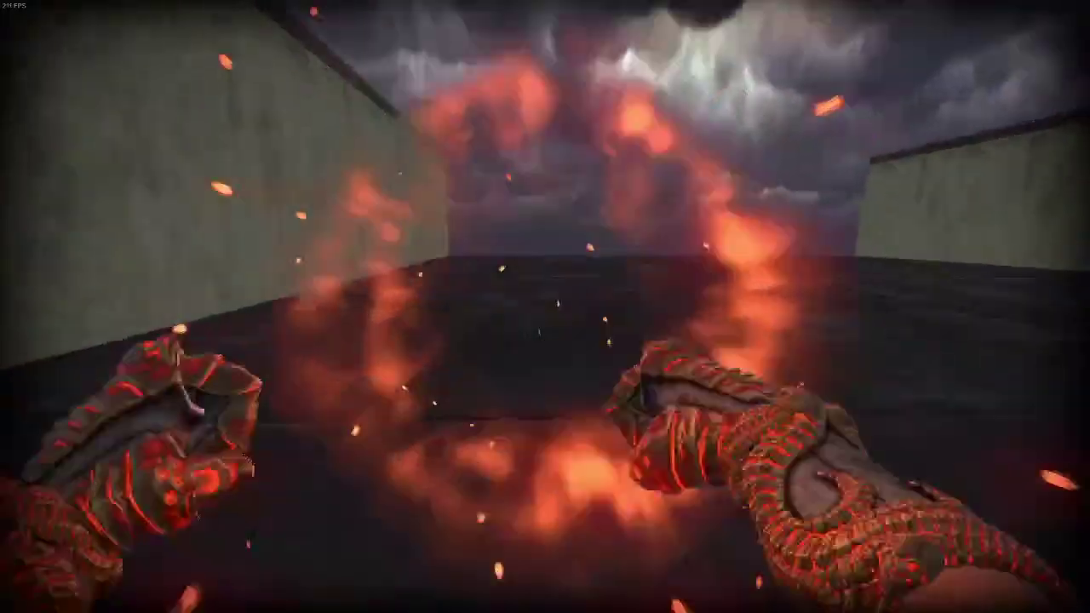
pyautogui.click(545, 306)
pyautogui.click(545, 307)
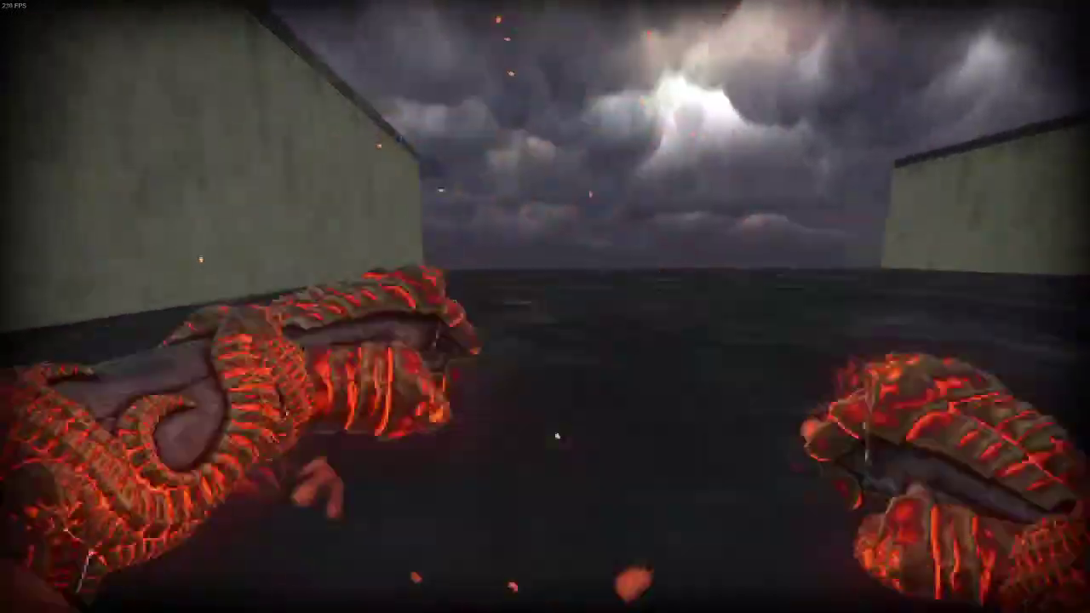
pyautogui.click(545, 307)
pyautogui.click(545, 306)
pyautogui.click(545, 306)
pyautogui.click(545, 306)
pyautogui.click(545, 307)
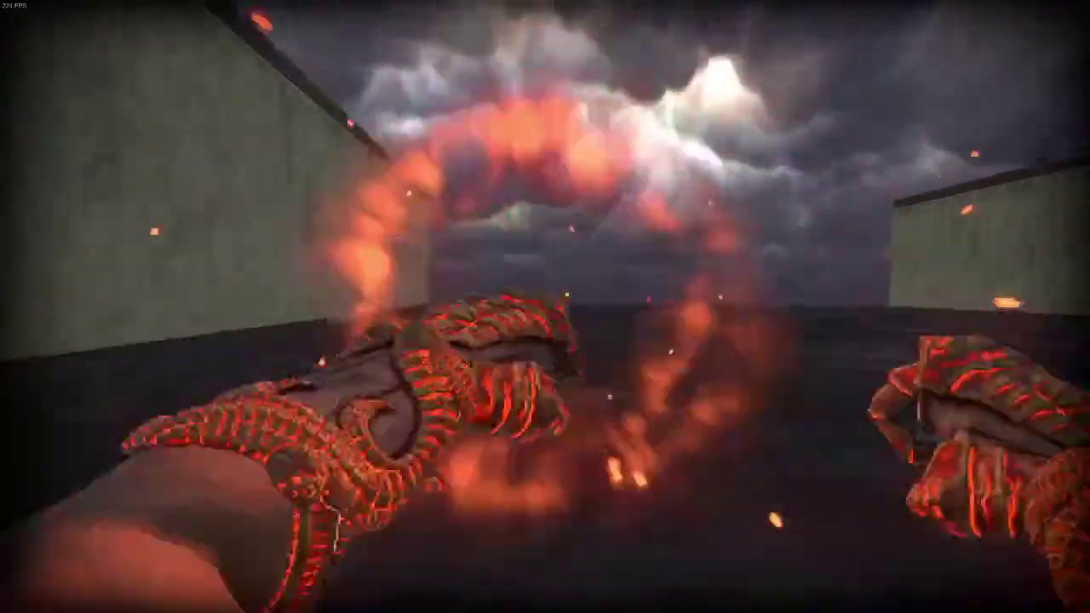
pyautogui.click(545, 306)
pyautogui.click(545, 307)
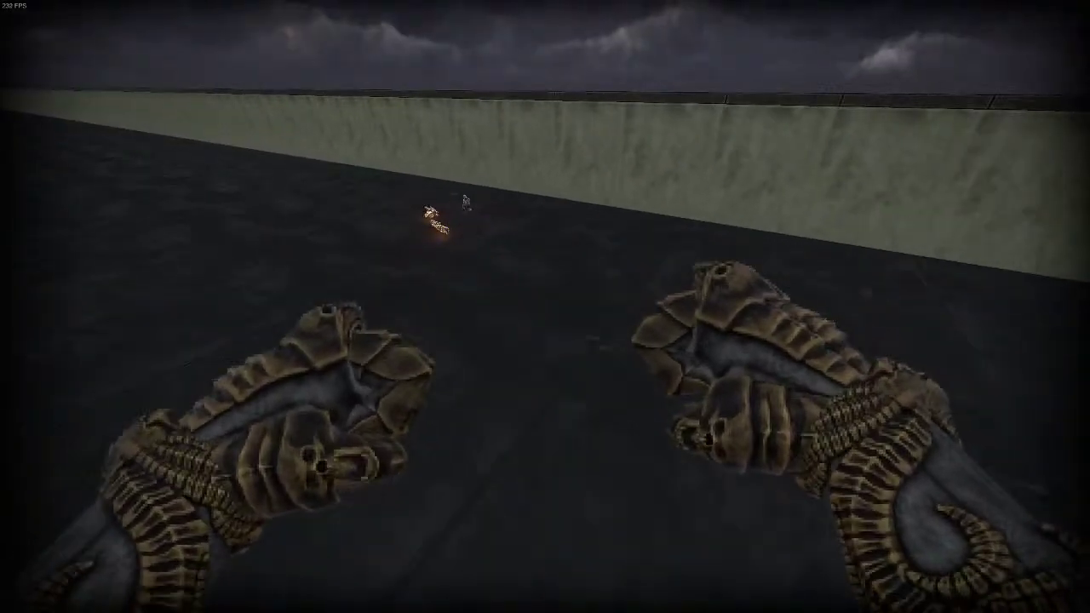
pyautogui.press('Escape')
# Place a new brush on the road beside the weapons and stretch it into a wide, flat platform
pyautogui.moveTo(544, 308); pyautogui.dragTo(550, 410, button='right')
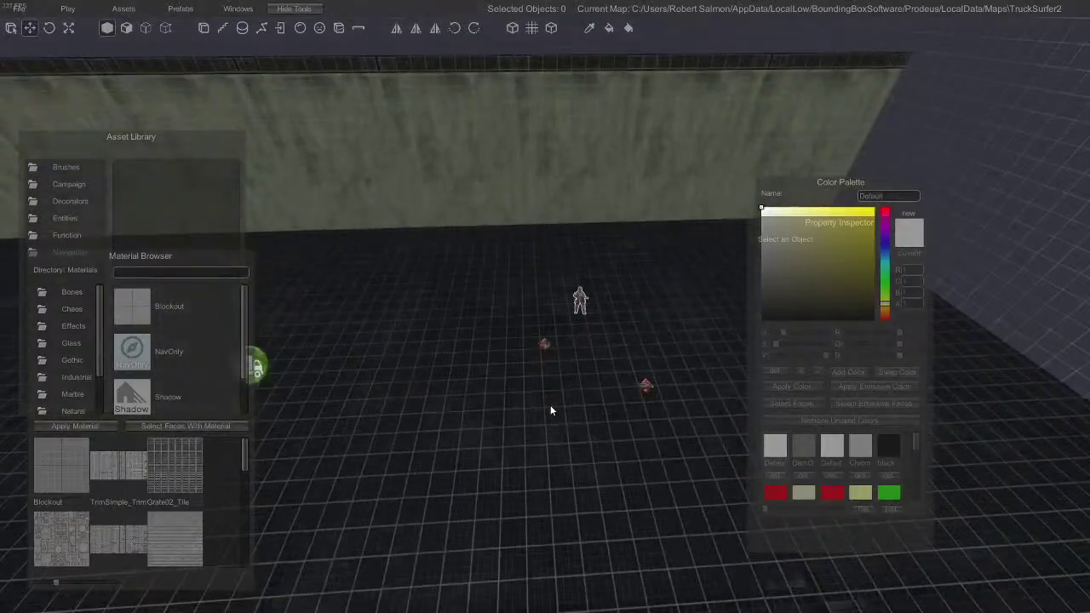
pyautogui.click(553, 406)
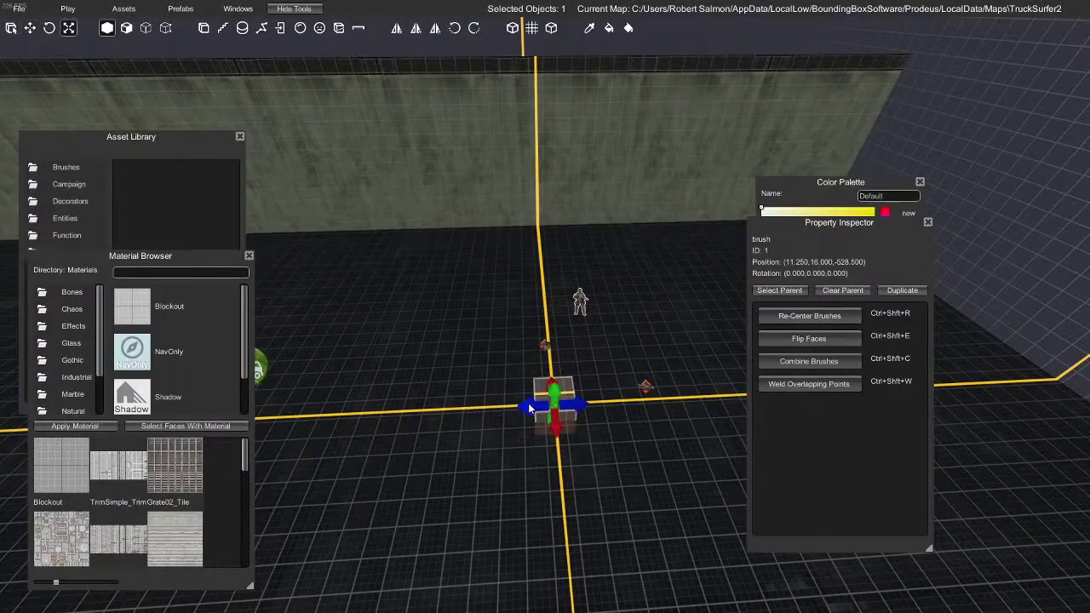
pyautogui.moveTo(532, 404); pyautogui.dragTo(367, 411)
pyautogui.moveTo(468, 431); pyautogui.dragTo(455, 543)
# Move the Weapon_Minigun on top of the platform, to position (10.75, 17, -526.25)
pyautogui.press('w')
pyautogui.moveTo(575, 377)
pyautogui.mouseDown(button='right')
pyautogui.moveTo(565, 377)
pyautogui.moveTo(607, 377)
pyautogui.moveTo(625, 416)
pyautogui.mouseUp(button='right')
pyautogui.click(622, 389)
pyautogui.press('s')
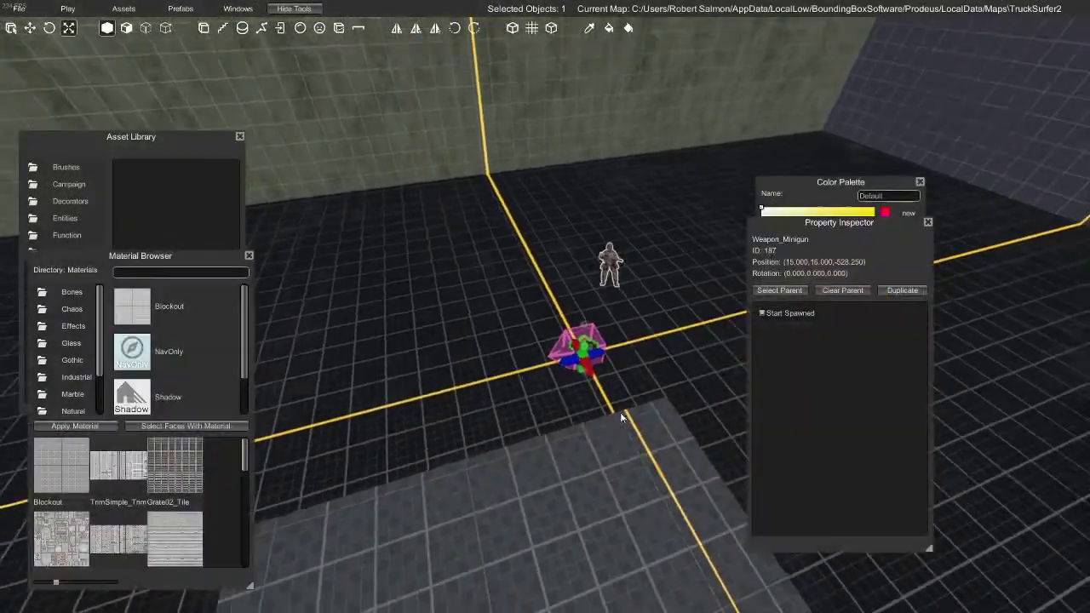
pyautogui.moveTo(569, 383); pyautogui.dragTo(546, 482)
pyautogui.moveTo(650, 497); pyautogui.dragTo(646, 494, button='right')
pyautogui.moveTo(585, 496); pyautogui.dragTo(579, 474)
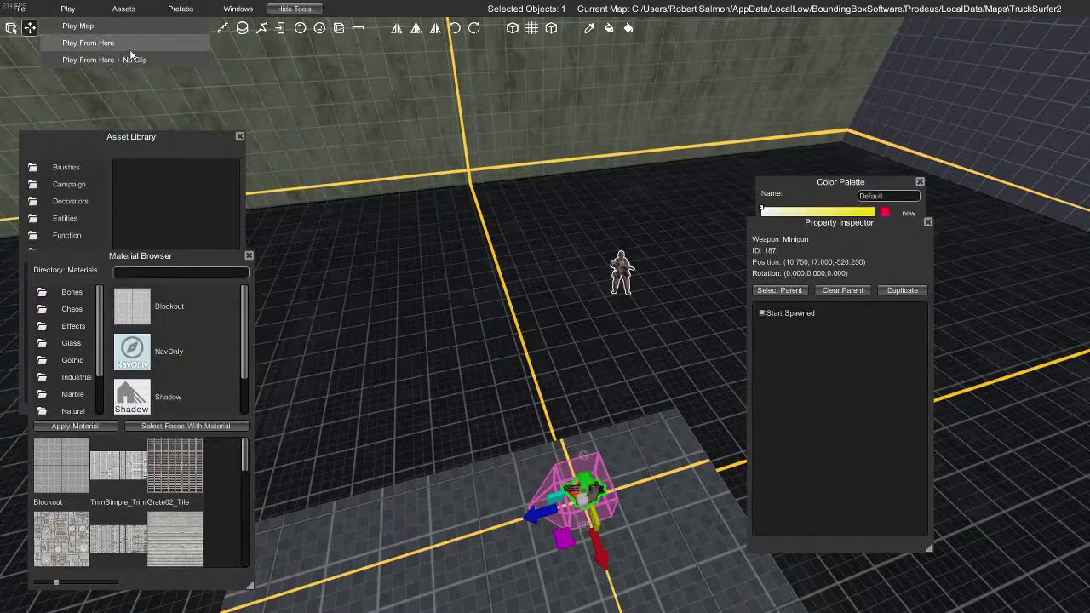
# Playtest from the current view by the platform, pick up the weapons, fire the Arc Rail, and return to the editor
pyautogui.click(130, 51)
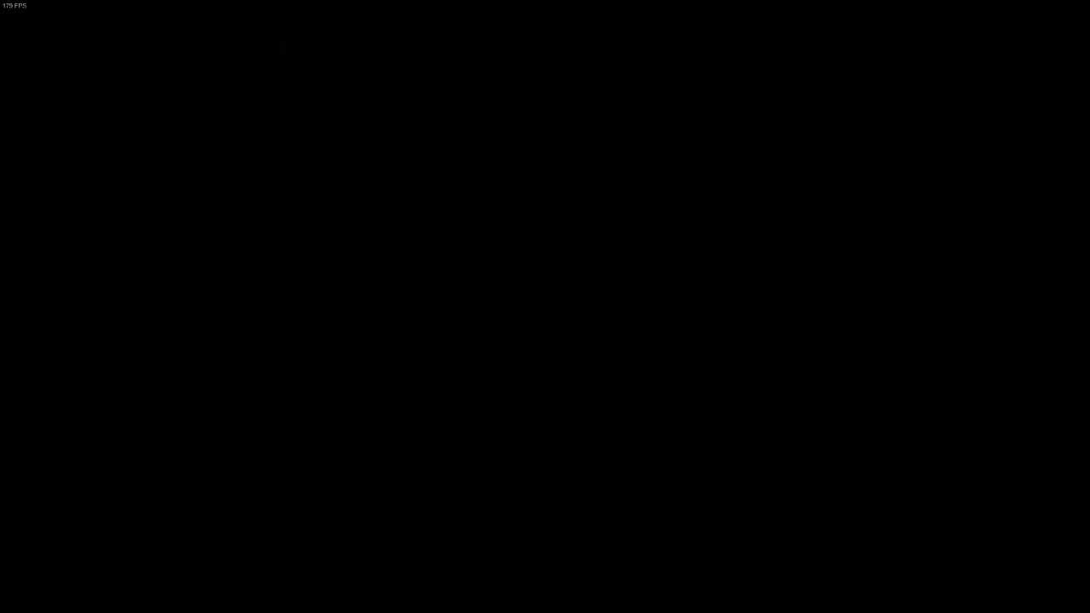
pyautogui.press('w')
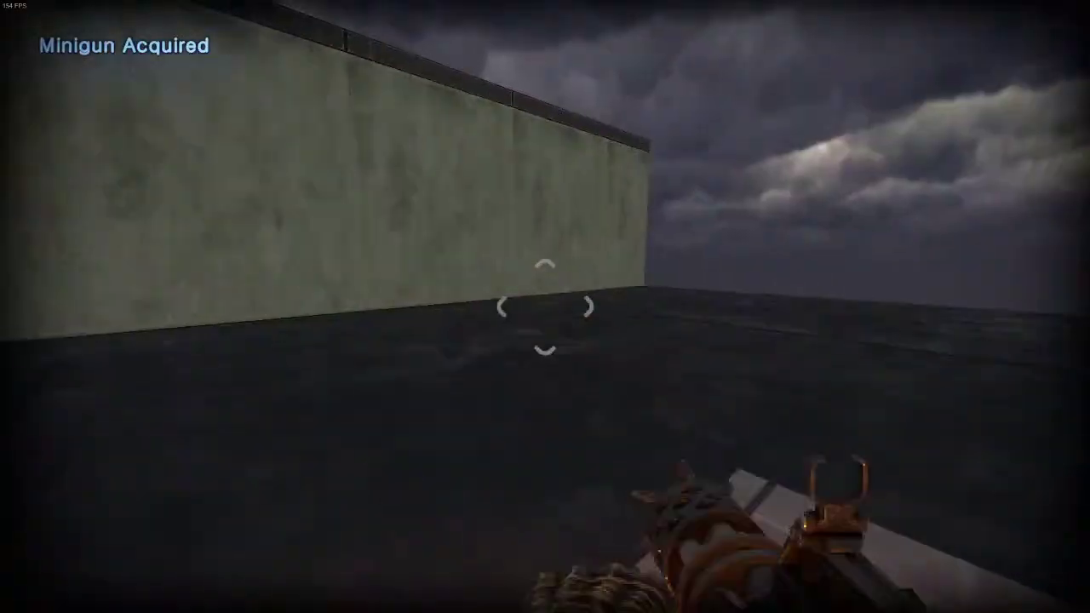
pyautogui.press('w')
pyautogui.click(545, 307)
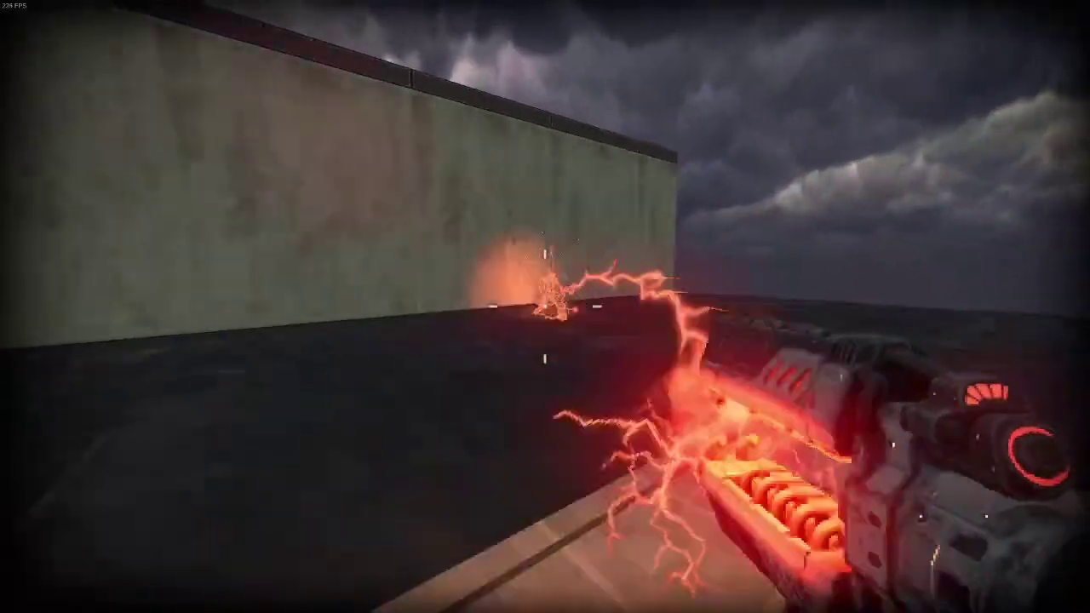
pyautogui.moveTo(545, 307); pyautogui.dragTo(545, 307)
pyautogui.press('1')
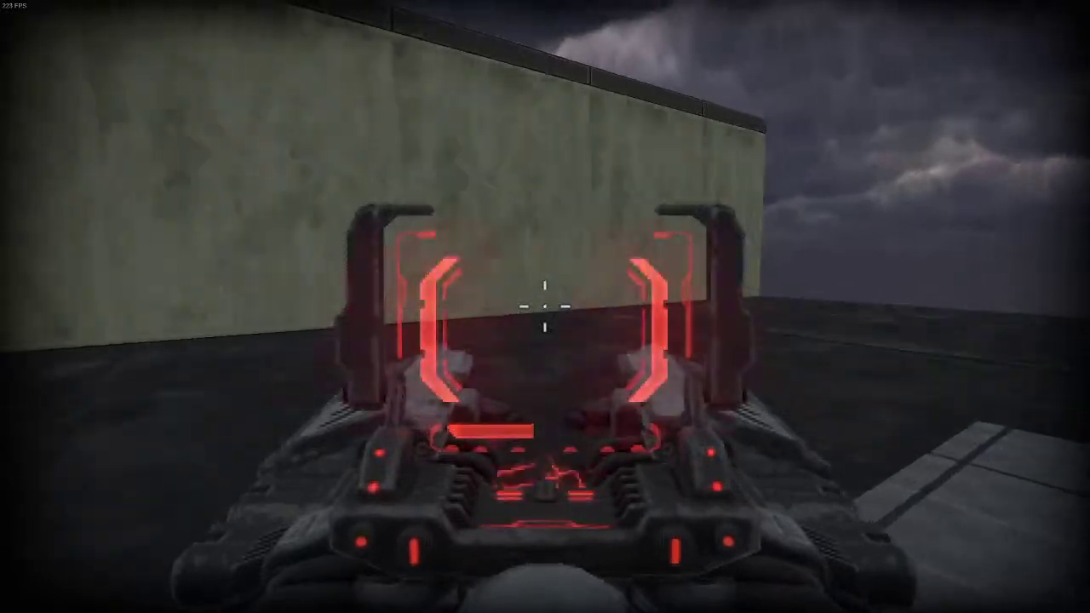
pyautogui.click(545, 307)
pyautogui.press('2')
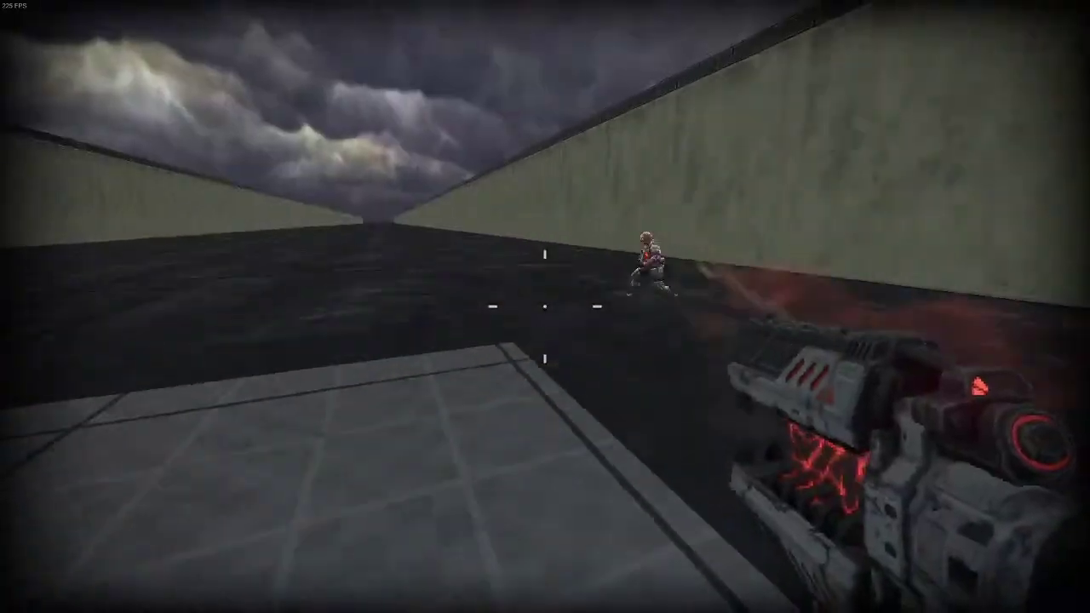
pyautogui.press('Escape')
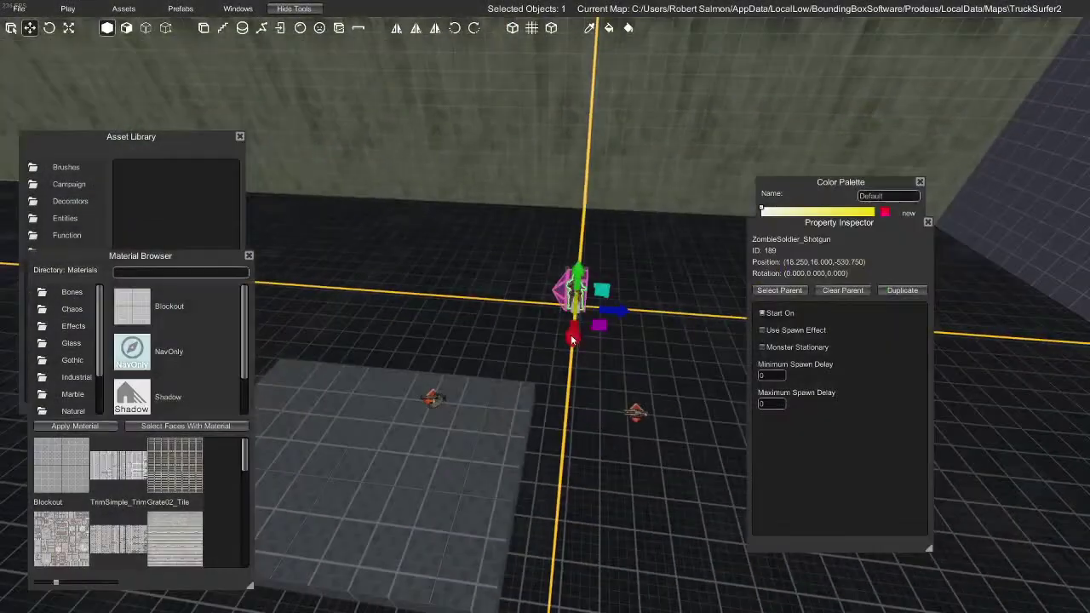
# Move the ZombieSoldier_Shotgun from the road to the platform's far corner
pyautogui.moveTo(573, 340); pyautogui.dragTo(353, 370)
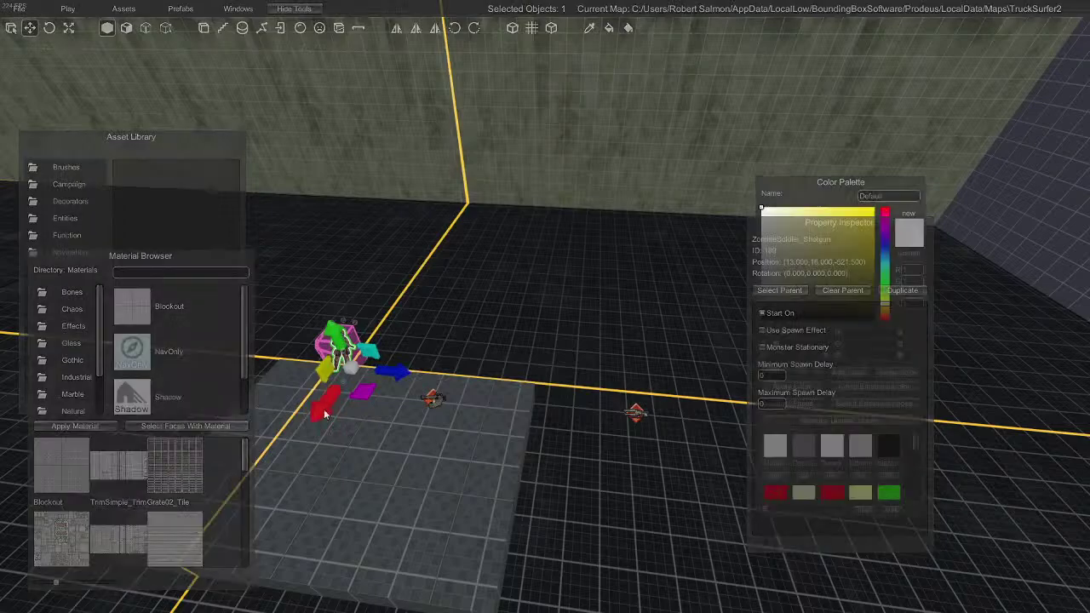
pyautogui.moveTo(327, 404); pyautogui.dragTo(308, 428)
# Narrow the platform brush into a thin strip running along the road
pyautogui.moveTo(493, 431); pyautogui.dragTo(363, 411, button='right')
pyautogui.moveTo(639, 399)
pyautogui.mouseDown(button='right')
pyautogui.moveTo(560, 415)
pyautogui.moveTo(477, 412)
pyautogui.mouseUp(button='right')
pyautogui.click(456, 411)
pyautogui.moveTo(333, 406); pyautogui.dragTo(351, 408)
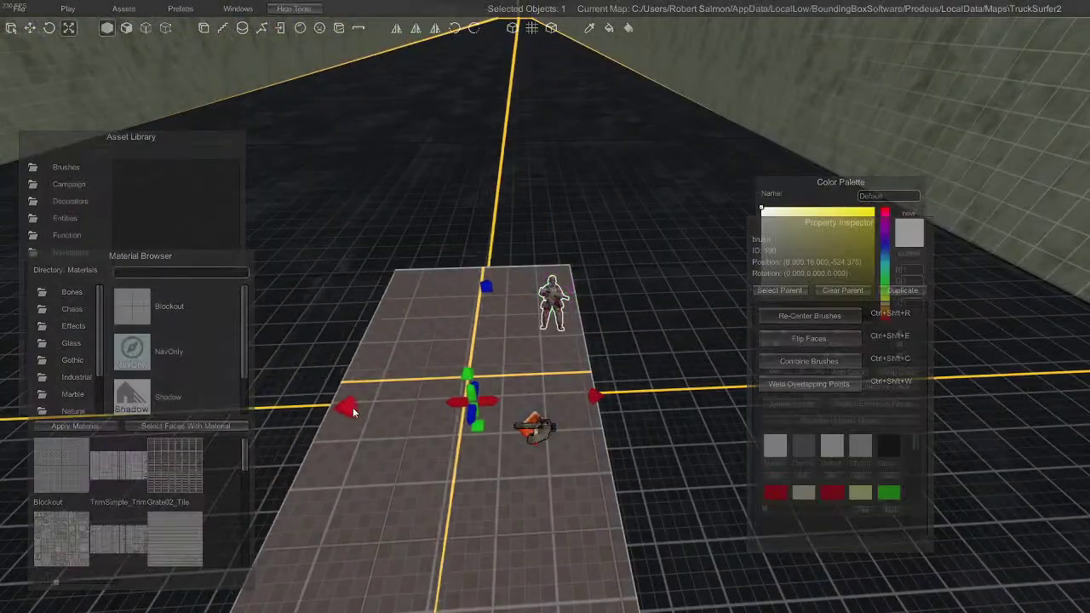
pyautogui.moveTo(477, 423); pyautogui.dragTo(564, 433)
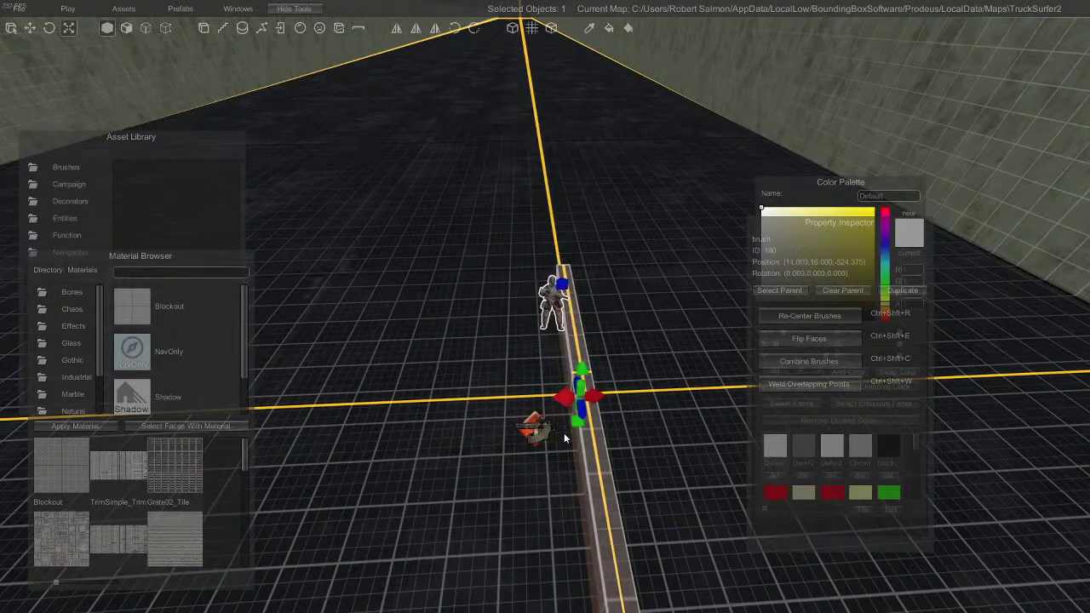
# Move the zombie soldier over to the strip at (12.25, 16, -520.5) and the minigun onto it at (12, 17, -525.5)
pyautogui.click(553, 306)
pyautogui.moveTo(516, 327); pyautogui.dragTo(573, 330)
pyautogui.press('w')
pyautogui.moveTo(601, 347); pyautogui.dragTo(614, 366, button='right')
pyautogui.press('q')
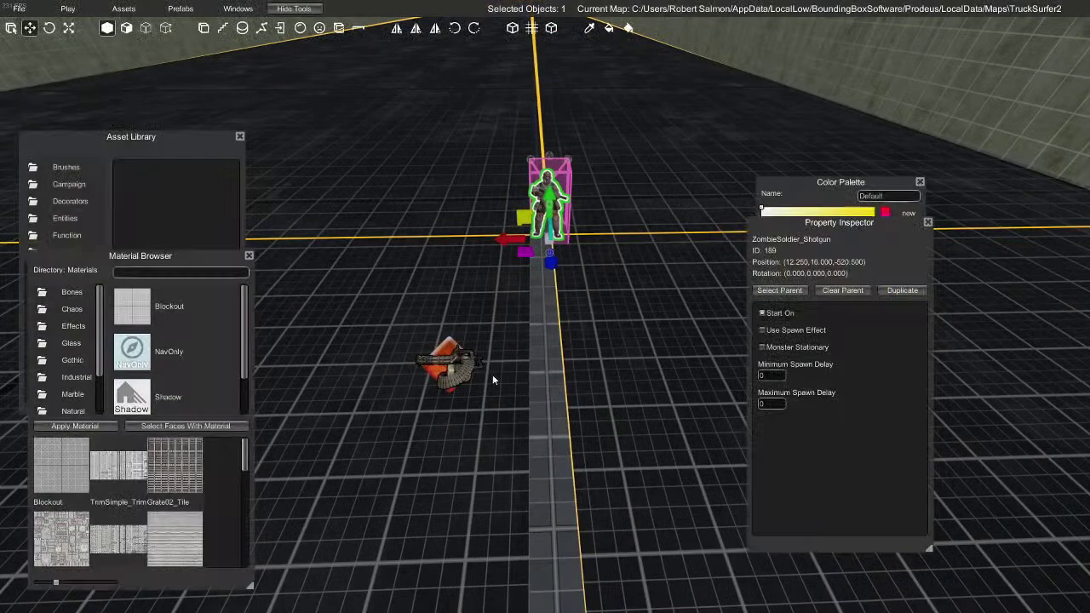
pyautogui.click(458, 366)
pyautogui.moveTo(504, 382); pyautogui.dragTo(605, 390)
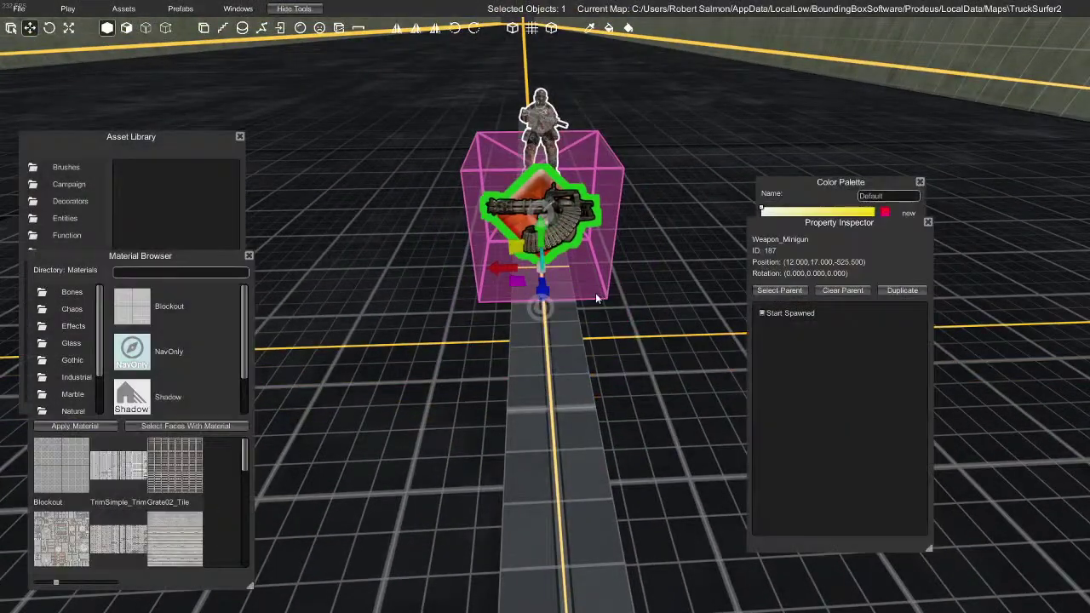
# Raise and center the ZombieSoldier_Shotgun on top of the strip's far end, at position (12, 17, -519.5)
pyautogui.moveTo(596, 295); pyautogui.dragTo(414, 317, button='right')
pyautogui.press('w')
pyautogui.press('w')
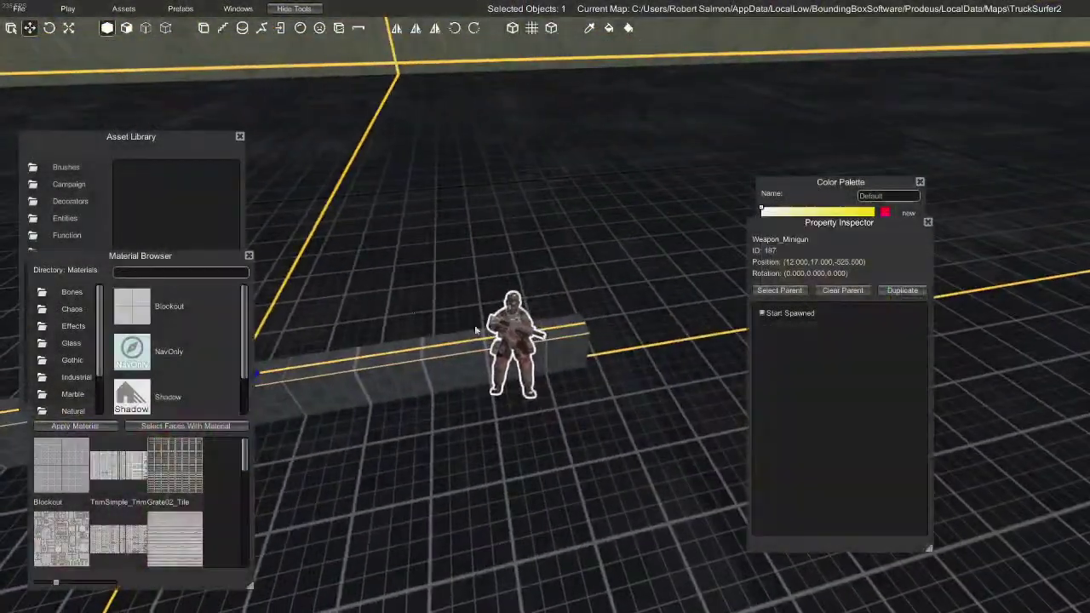
pyautogui.press('w')
pyautogui.moveTo(509, 363); pyautogui.dragTo(441, 326, button='right')
pyautogui.moveTo(603, 356); pyautogui.dragTo(673, 397, button='right')
pyautogui.moveTo(588, 355); pyautogui.dragTo(641, 365)
pyautogui.moveTo(629, 386); pyautogui.dragTo(477, 281, button='right')
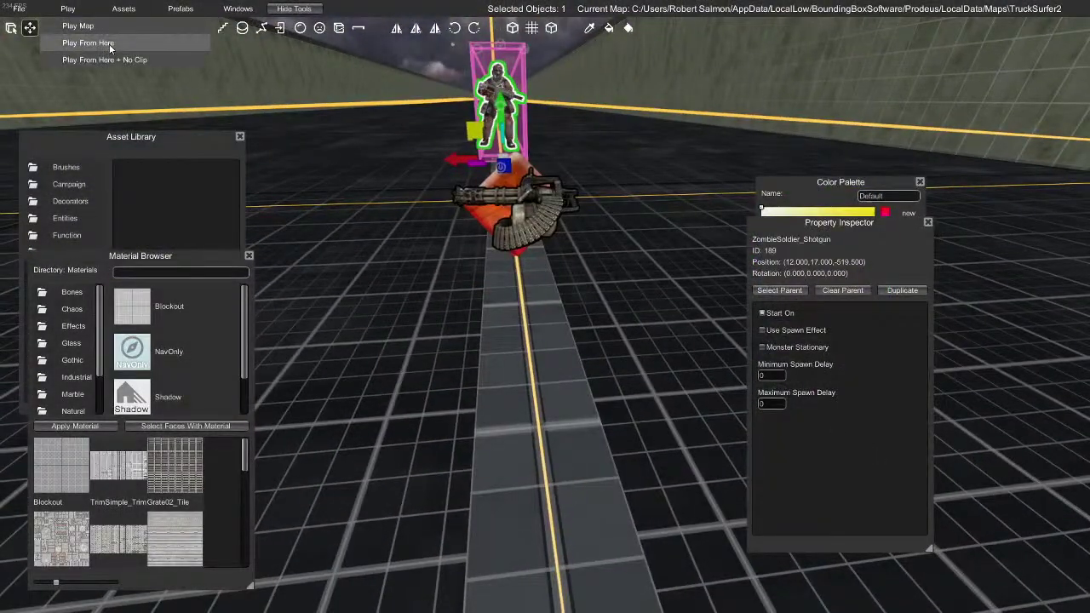
# Playtest from the current view, pick up the Minigun on the strip and fire it, then return to the editor
pyautogui.click(110, 45)
pyautogui.click(542, 426)
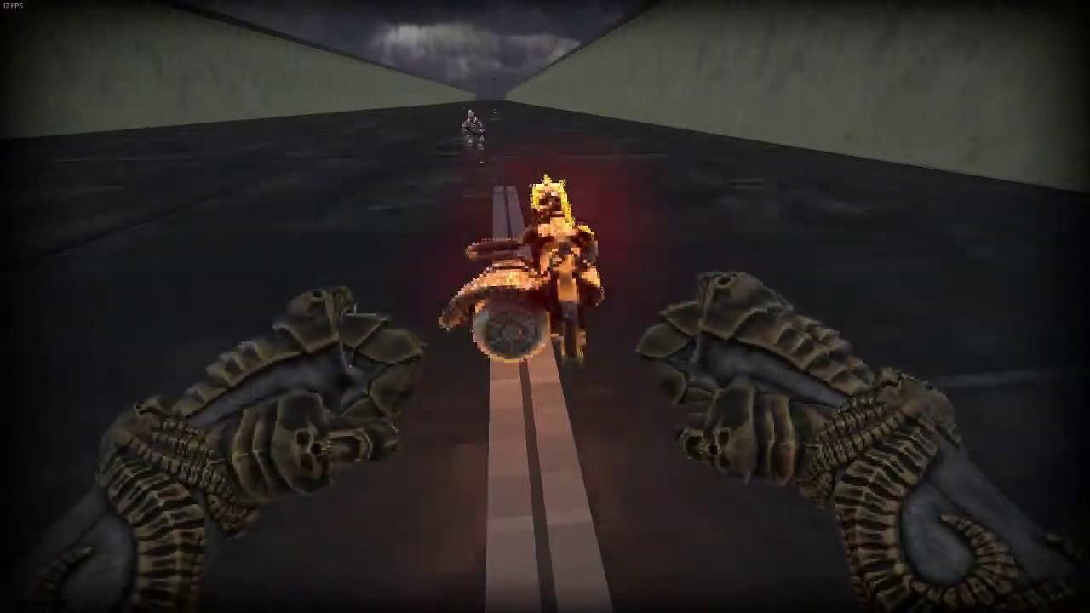
pyautogui.press('e')
pyautogui.press('e')
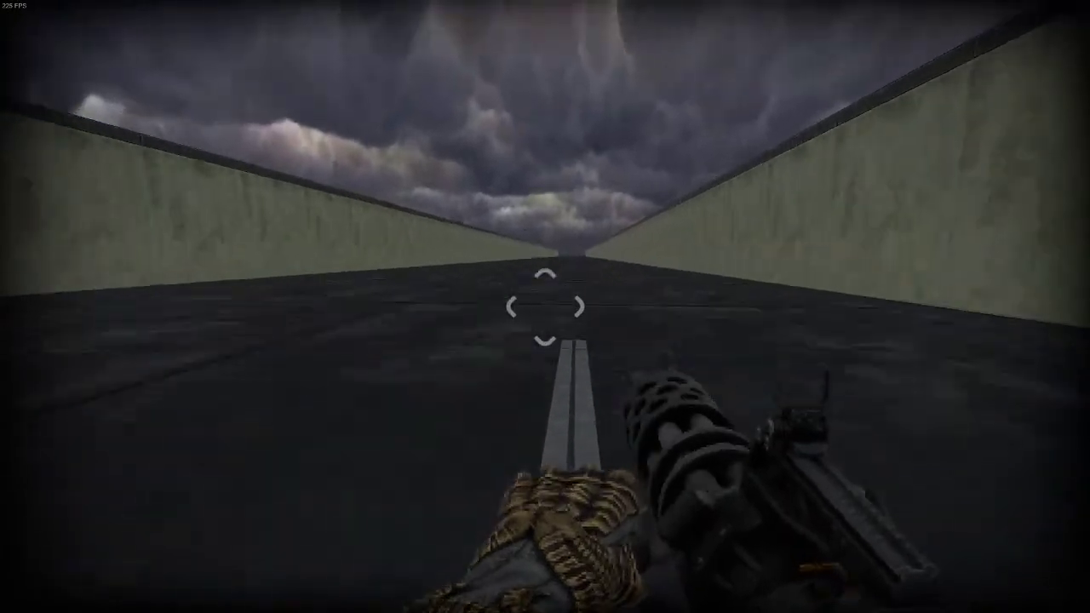
pyautogui.moveTo(544, 307); pyautogui.dragTo(545, 310)
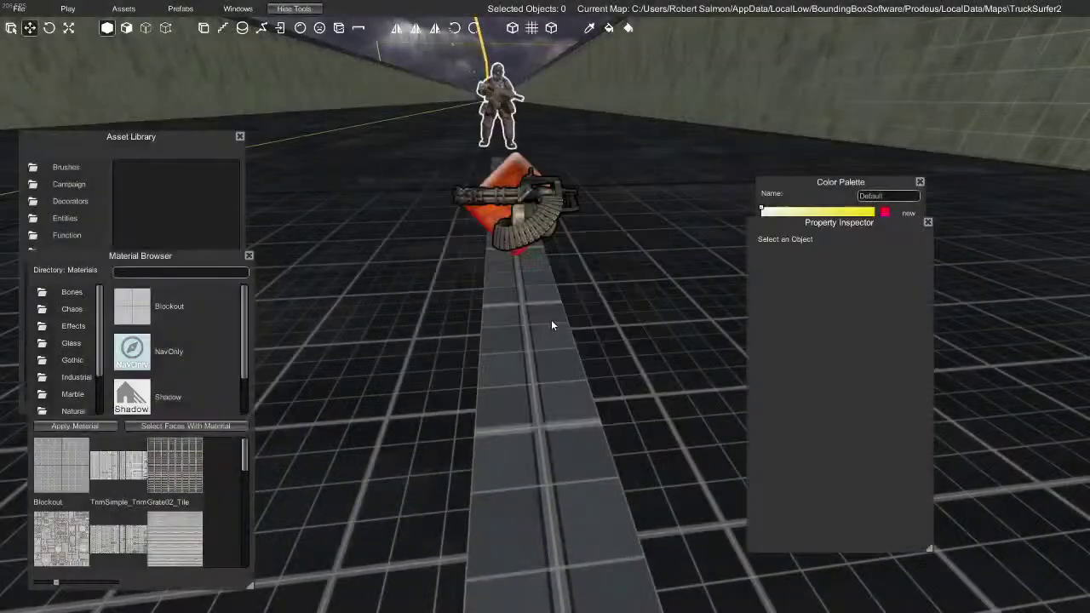
# Select the zombie soldier at the strip's far end and check its placement in line with the minigun
pyautogui.press('w')
pyautogui.moveTo(517, 161); pyautogui.dragTo(589, 175, button='right')
pyautogui.press('s')
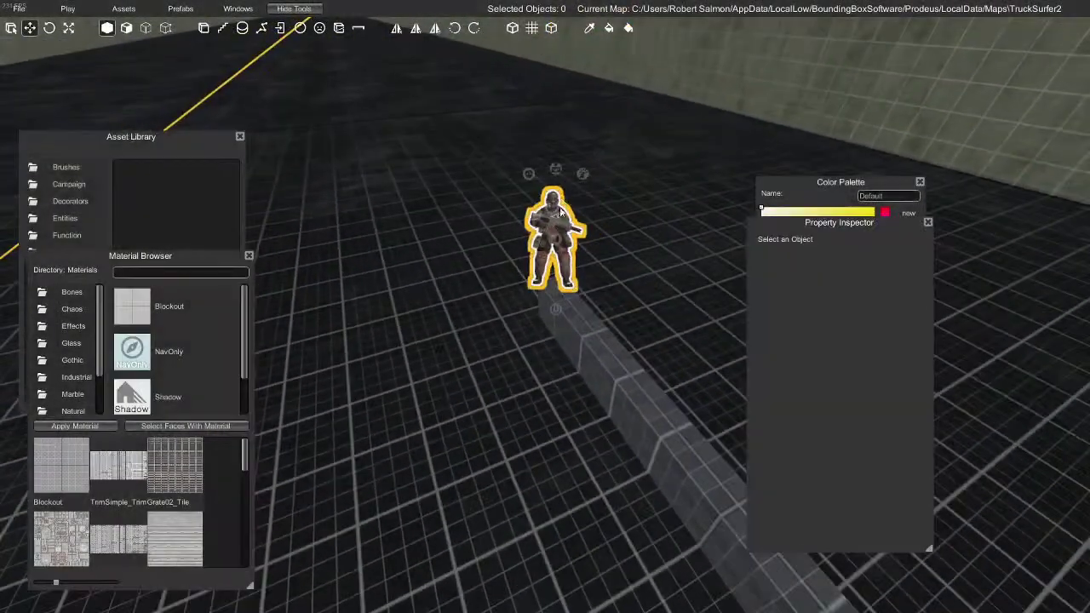
pyautogui.click(558, 242)
pyautogui.press('s')
pyautogui.press('d')
pyautogui.moveTo(652, 350); pyautogui.dragTo(586, 336, button='right')
pyautogui.press('a')
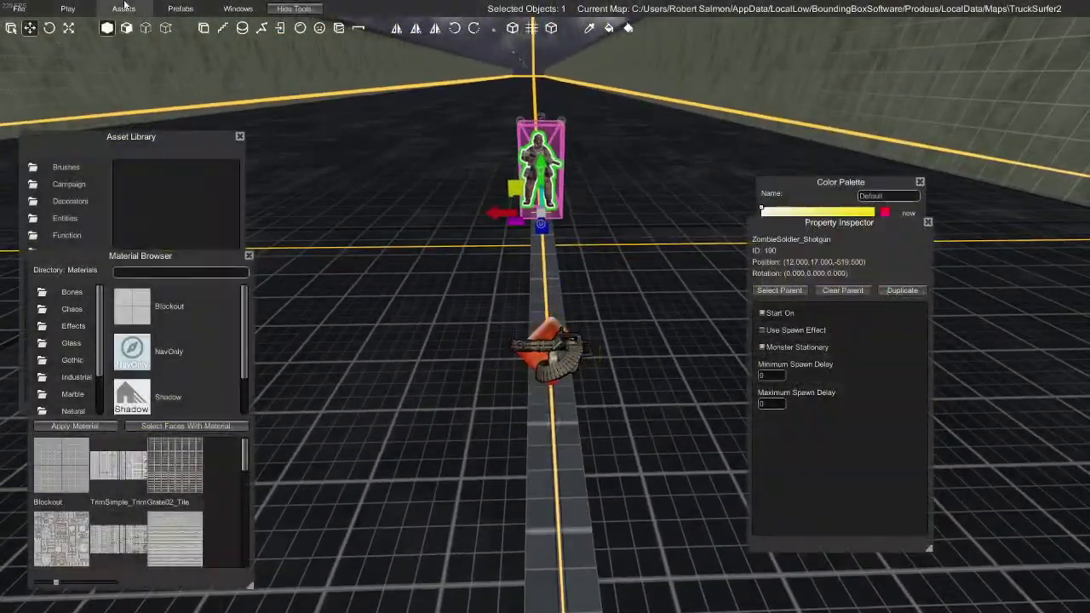
# Playtest from the current view, pick up the Minigun, shoot the zombie soldier, move onto the road, and return to the editor
pyautogui.click(99, 42)
pyautogui.click(545, 428)
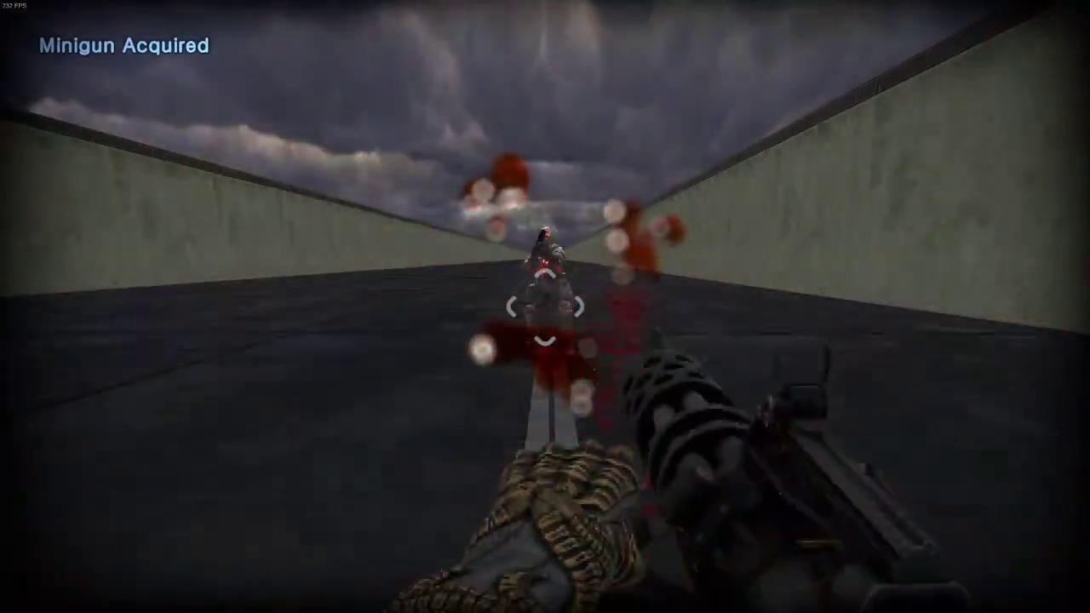
pyautogui.click(545, 306)
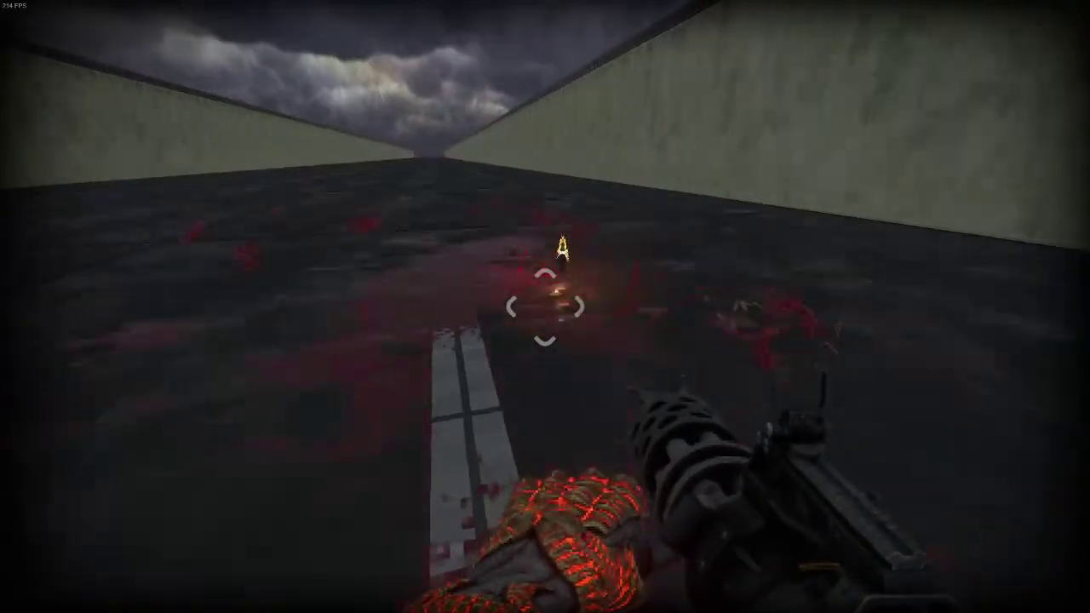
pyautogui.press('w')
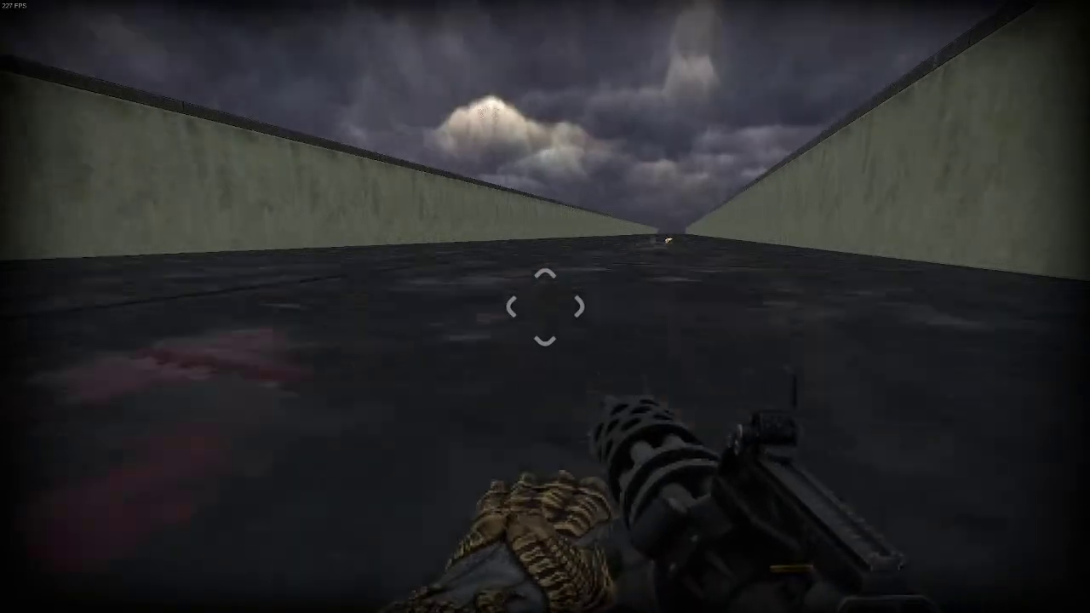
pyautogui.press('Escape')
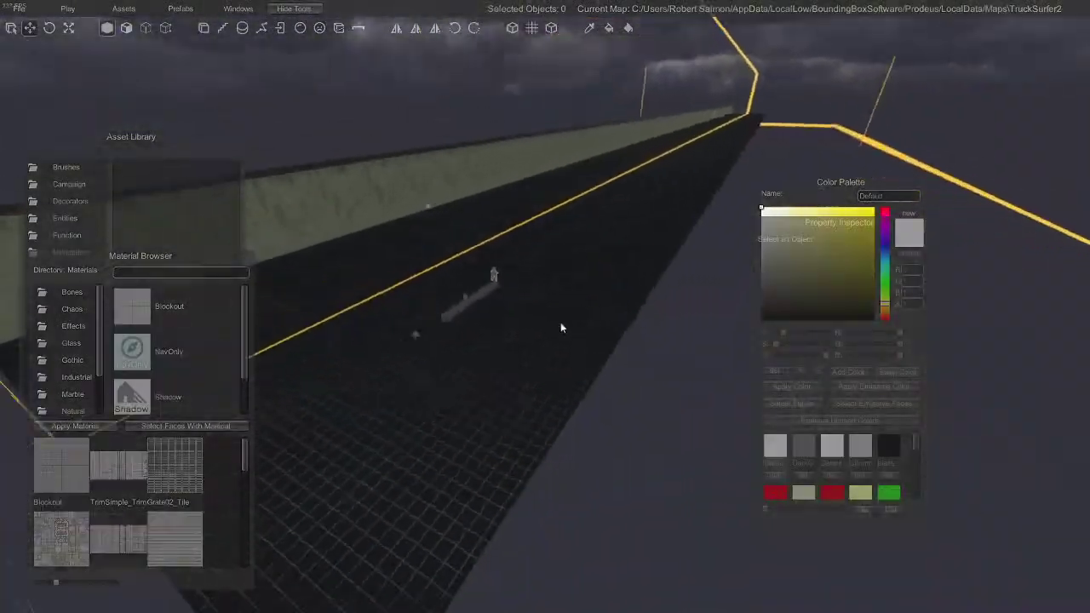
# Load the Truck_Surfer_vivi map without saving the changes to TruckSurfer2
pyautogui.moveTo(567, 352); pyautogui.dragTo(599, 339, button='right')
pyautogui.press('w')
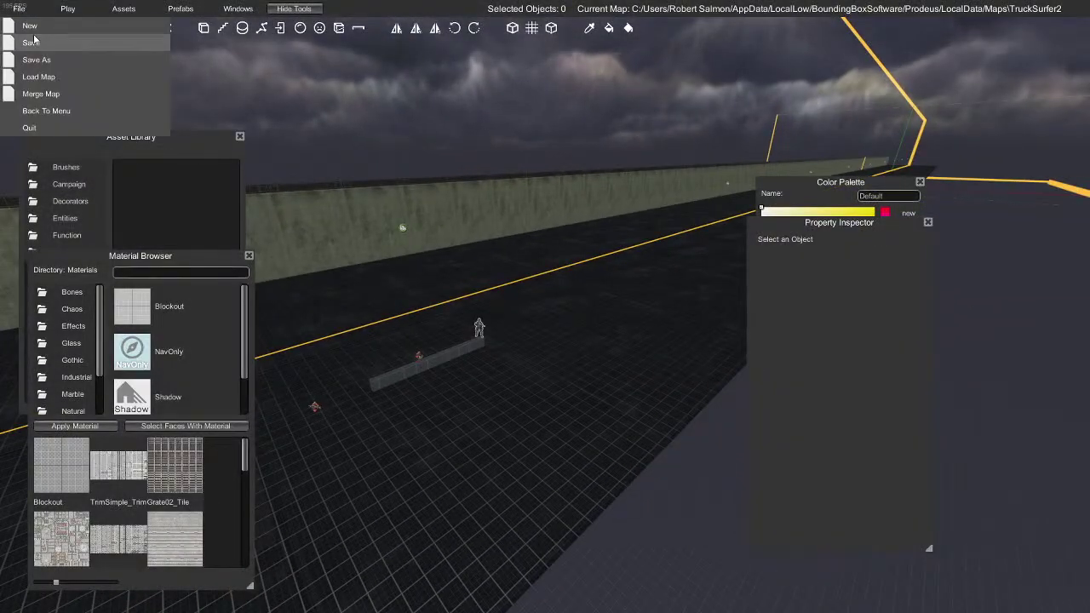
pyautogui.click(35, 41)
pyautogui.click(39, 76)
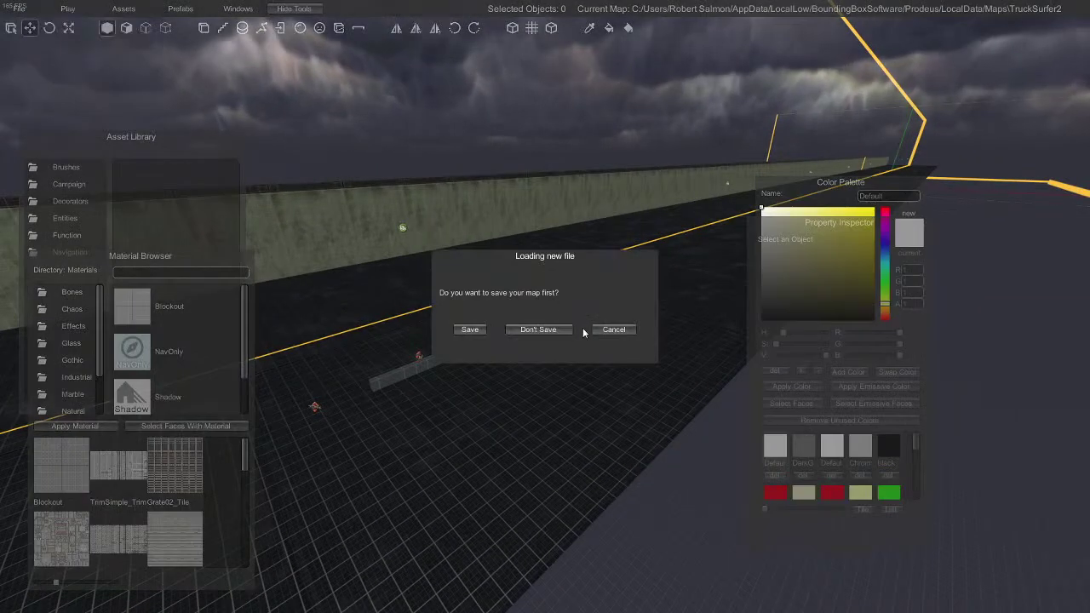
pyautogui.click(539, 330)
pyautogui.scroll(-10, 271, 213)
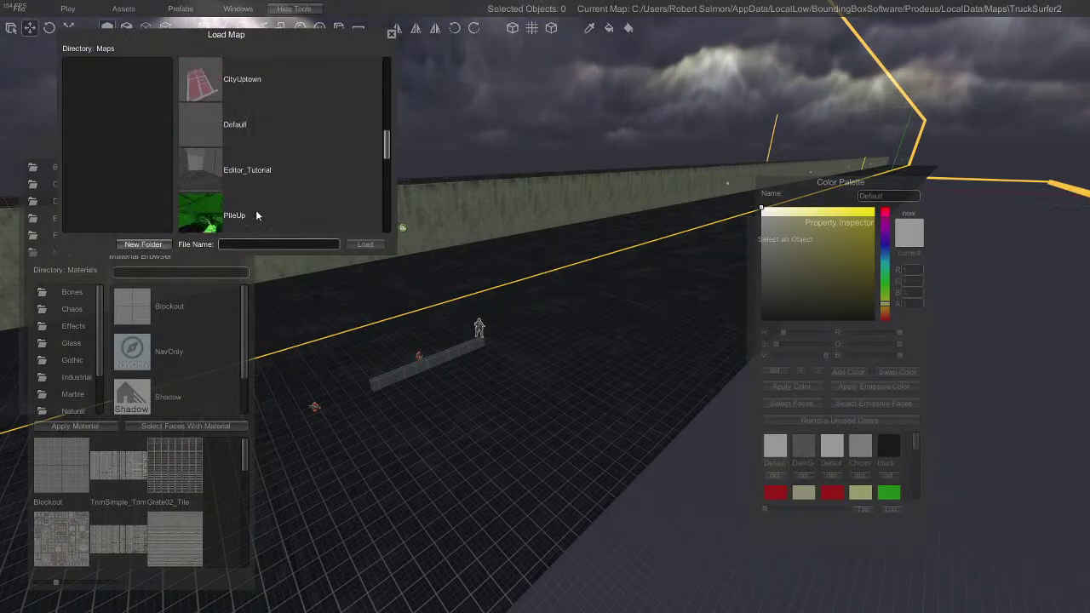
pyautogui.scroll(-5, 266, 206)
pyautogui.click(260, 170)
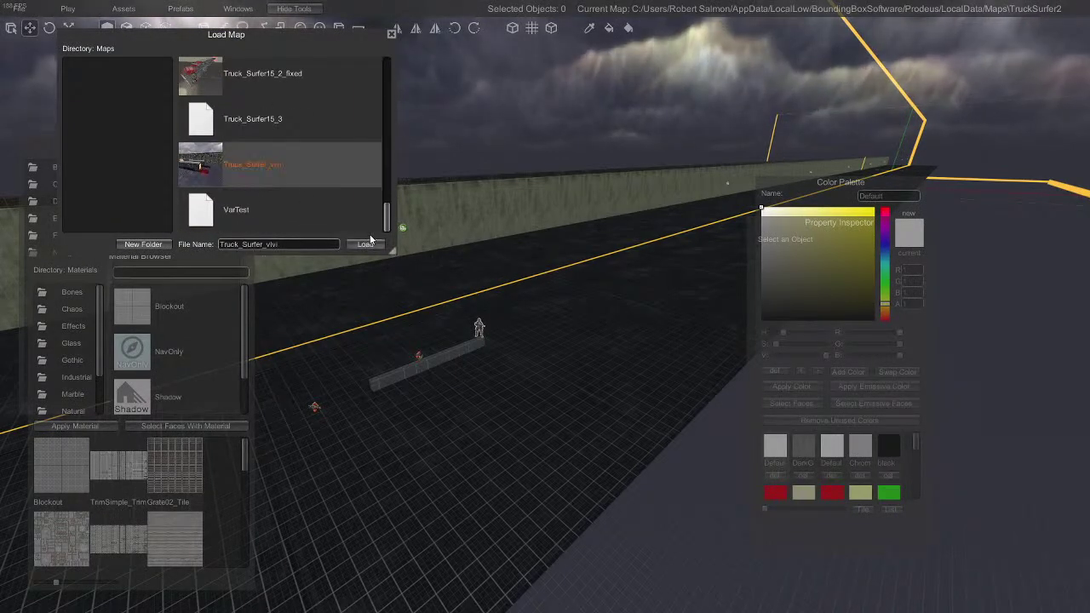
pyautogui.click(364, 245)
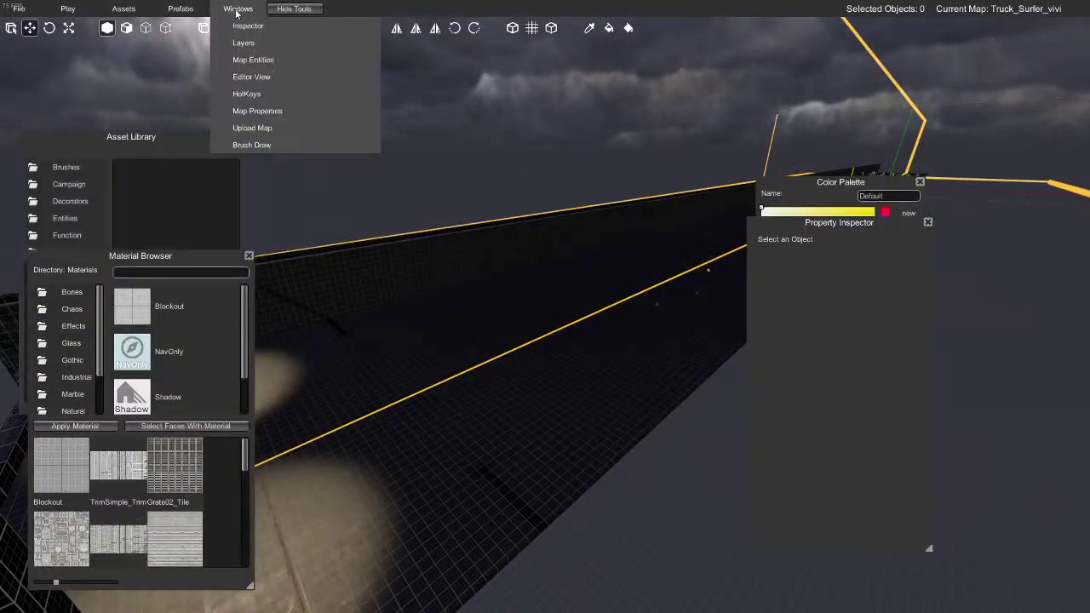
# Look through the map's damage volumes and turn on Instant Kill for DamageVolume 728
pyautogui.click(259, 59)
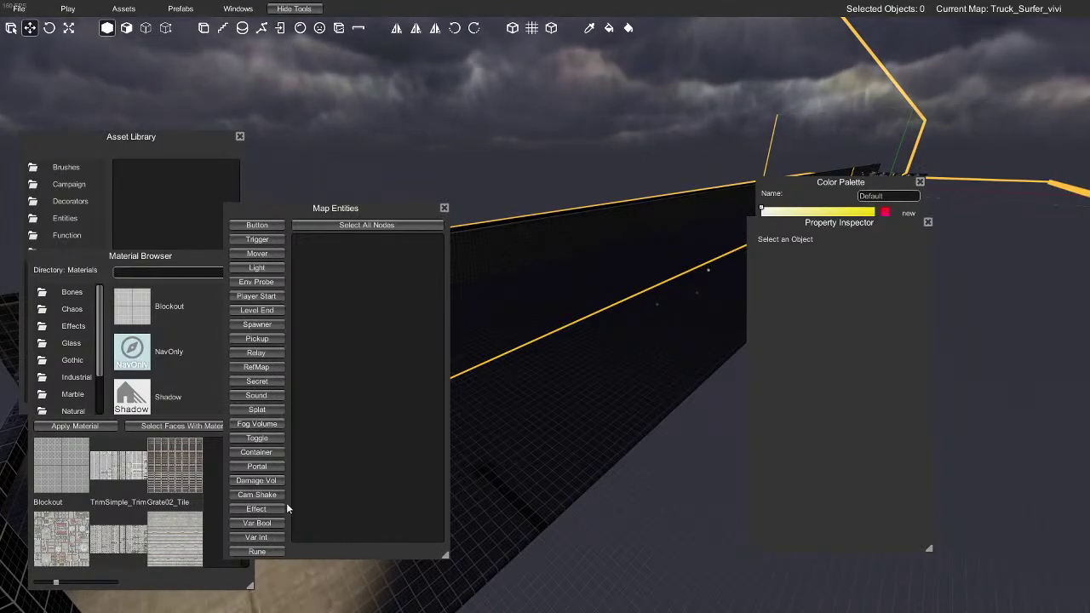
pyautogui.click(413, 243)
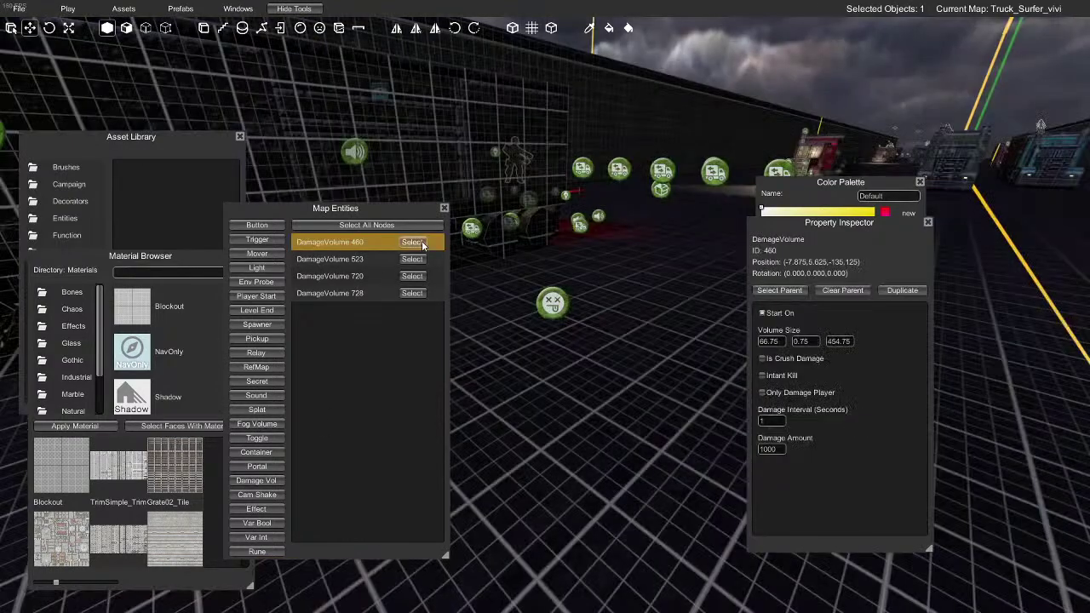
pyautogui.click(412, 293)
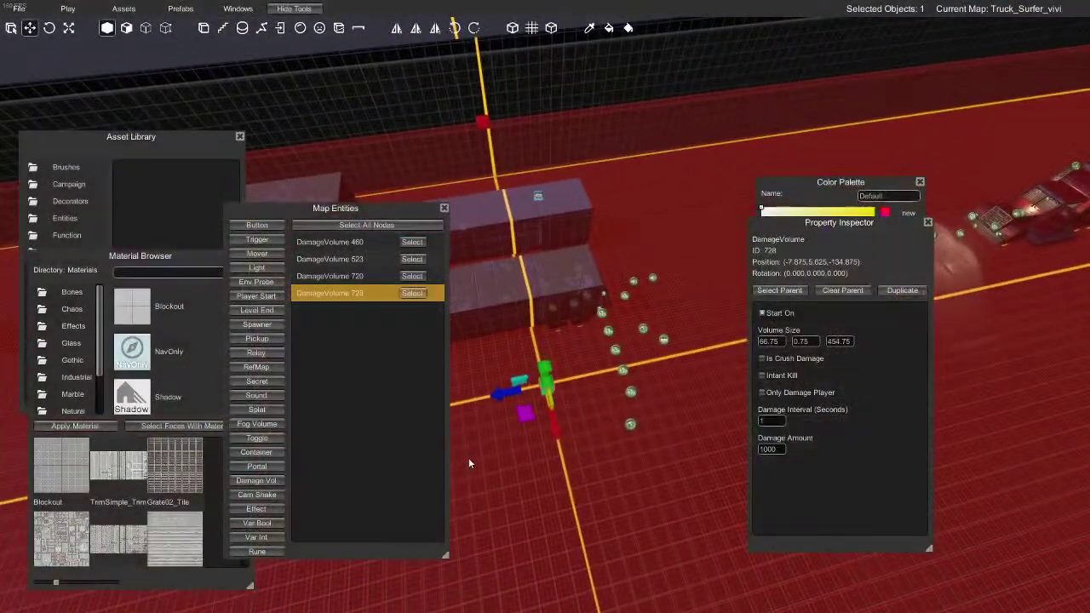
pyautogui.press('w')
pyautogui.moveTo(468, 458); pyautogui.dragTo(872, 351, button='right')
pyautogui.moveTo(655, 217); pyautogui.dragTo(541, 223, button='right')
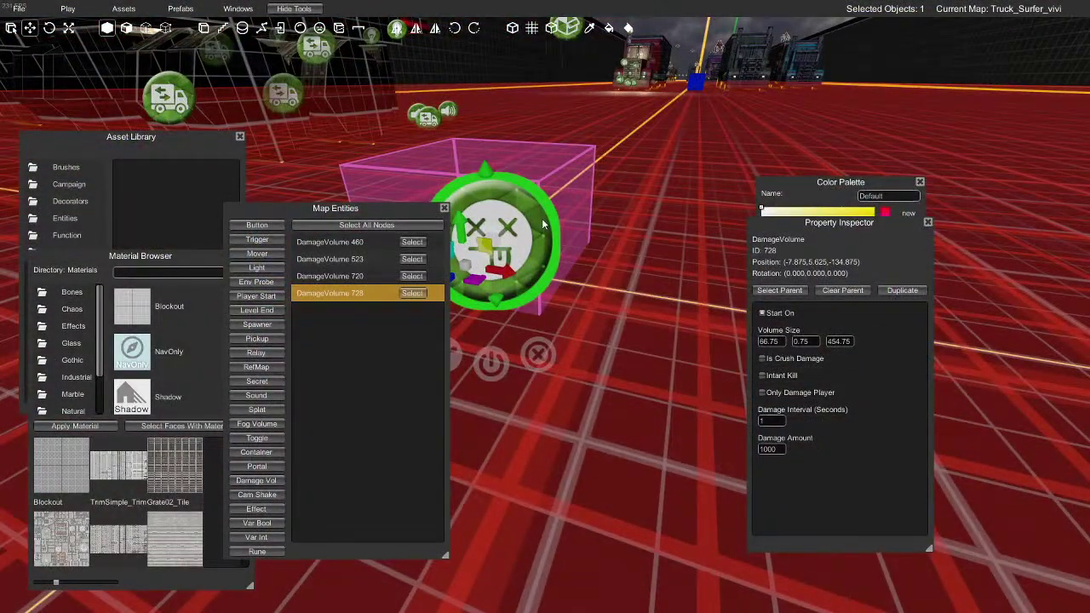
pyautogui.click(761, 375)
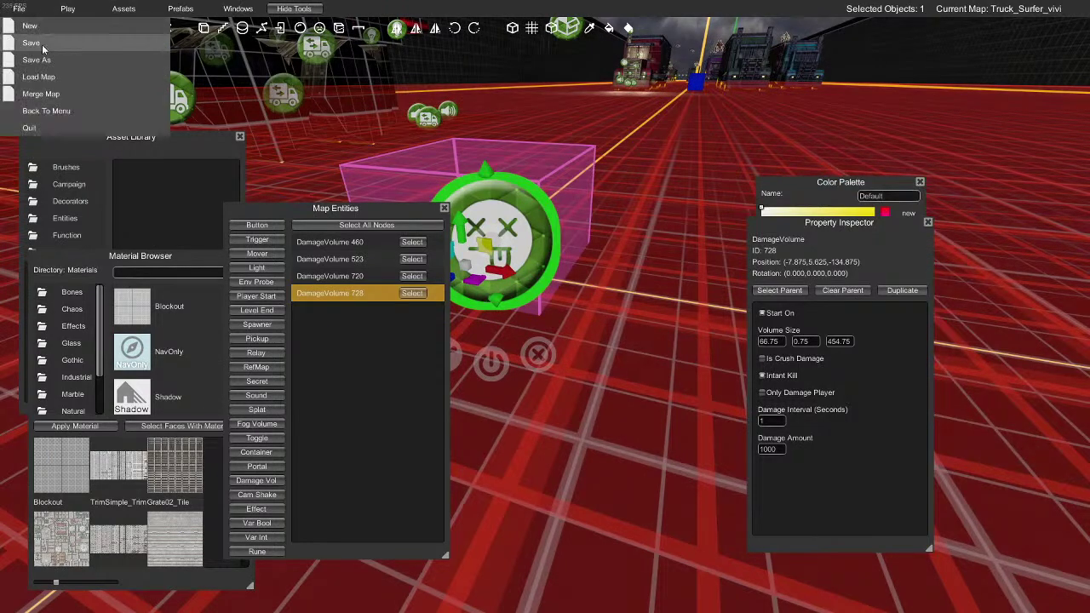
# Load the TruckSurfer2 map again without saving the changes to Truck_Surfer_vivi
pyautogui.click(39, 77)
pyautogui.click(543, 329)
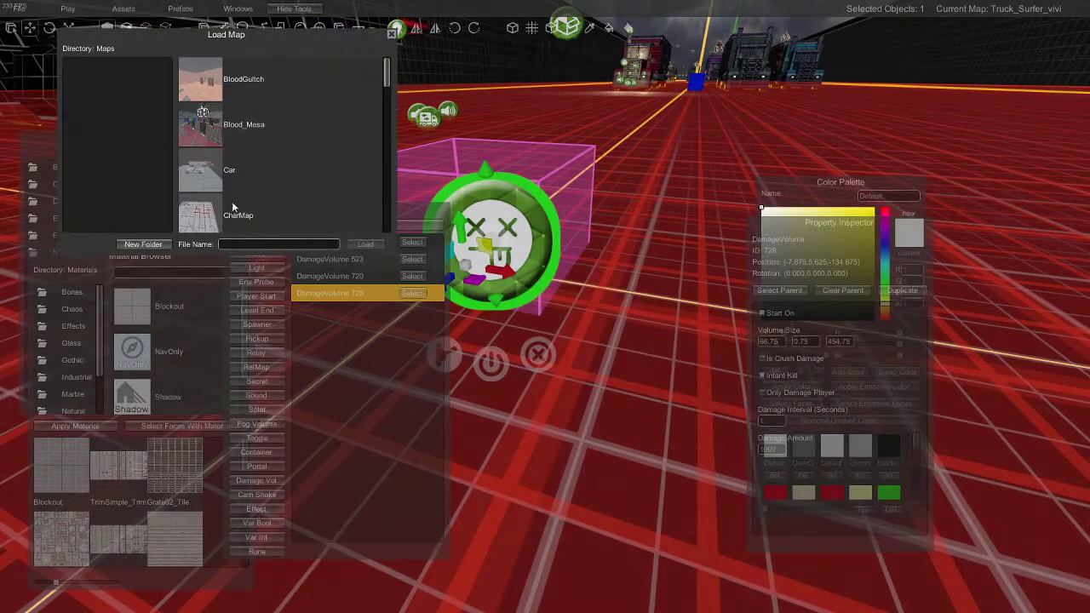
pyautogui.scroll(-3, 230, 182)
pyautogui.scroll(-5, 241, 181)
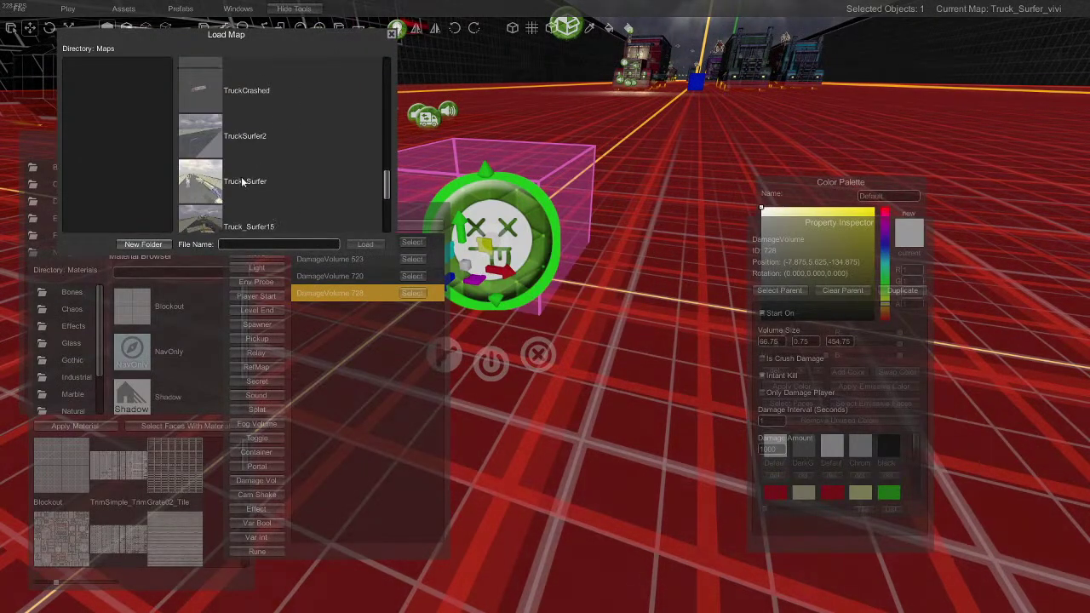
pyautogui.click(272, 141)
pyautogui.click(365, 246)
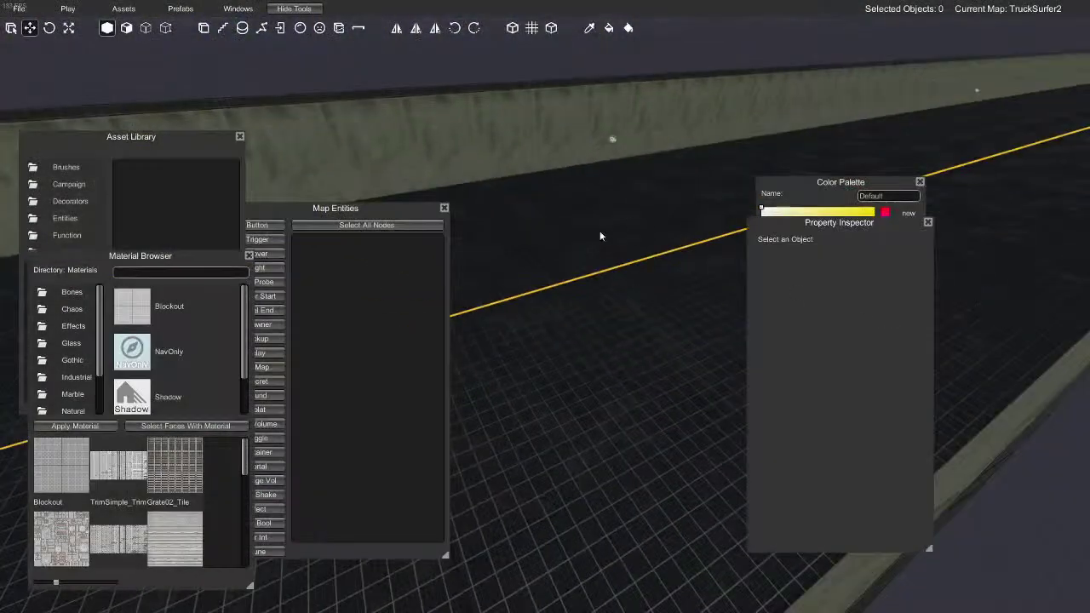
# Close the Map Entities window and select the road brush and its mover to inspect them
pyautogui.click(444, 208)
pyautogui.click(641, 203)
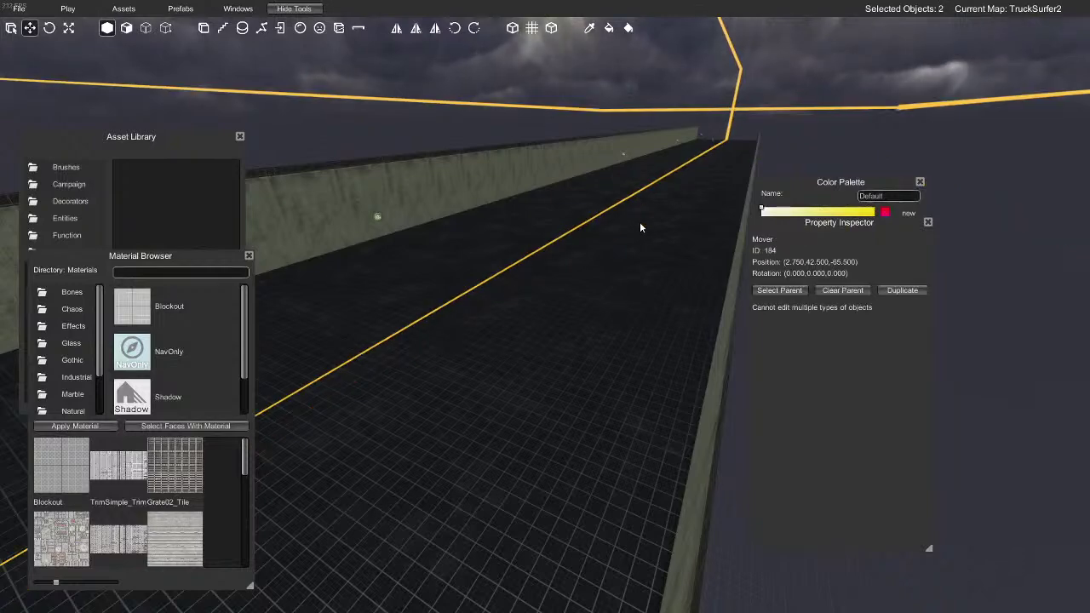
pyautogui.click(639, 225)
pyautogui.click(571, 299)
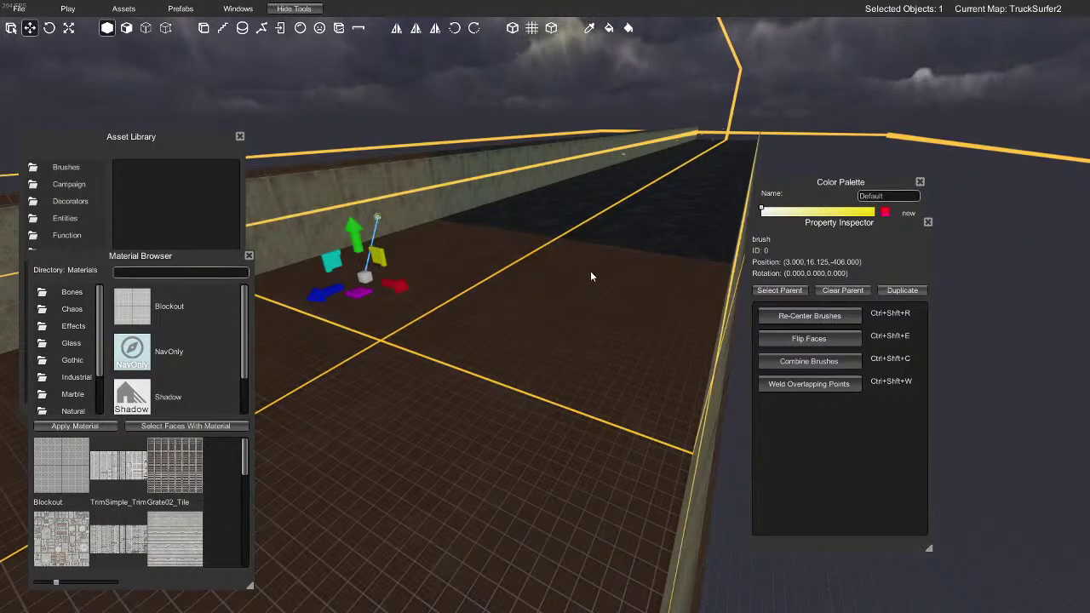
pyautogui.click(591, 272)
pyautogui.moveTo(617, 297)
pyautogui.mouseDown(button='right')
pyautogui.moveTo(521, 297)
pyautogui.moveTo(547, 297)
pyautogui.mouseUp(button='right')
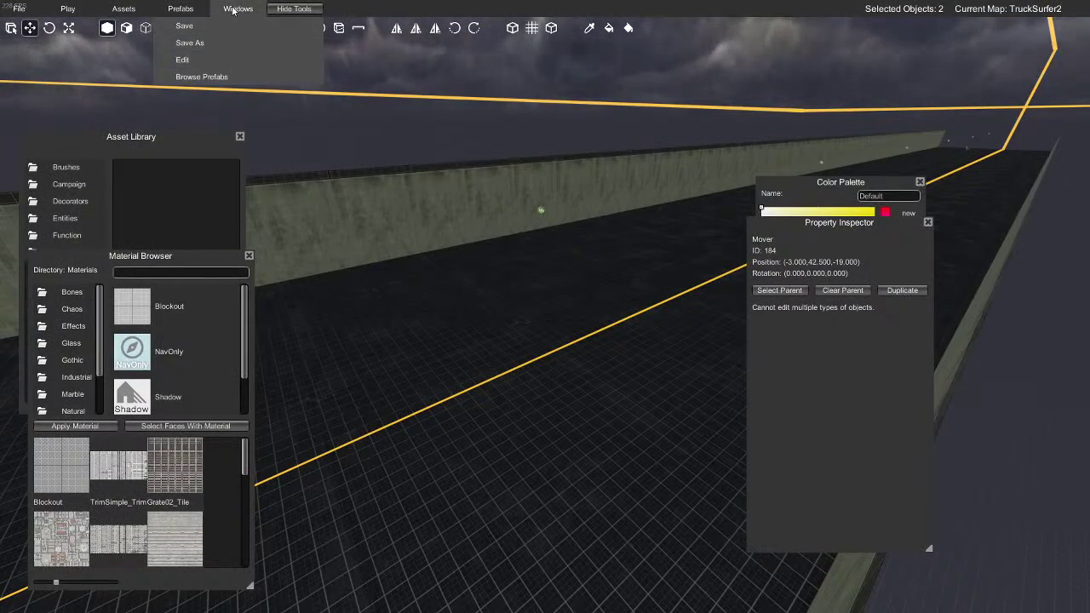
# Find DamageVolume 124 among the map entities, raise it to position (-7.875, 5.875, -135.125), and deselect it
pyautogui.click(273, 61)
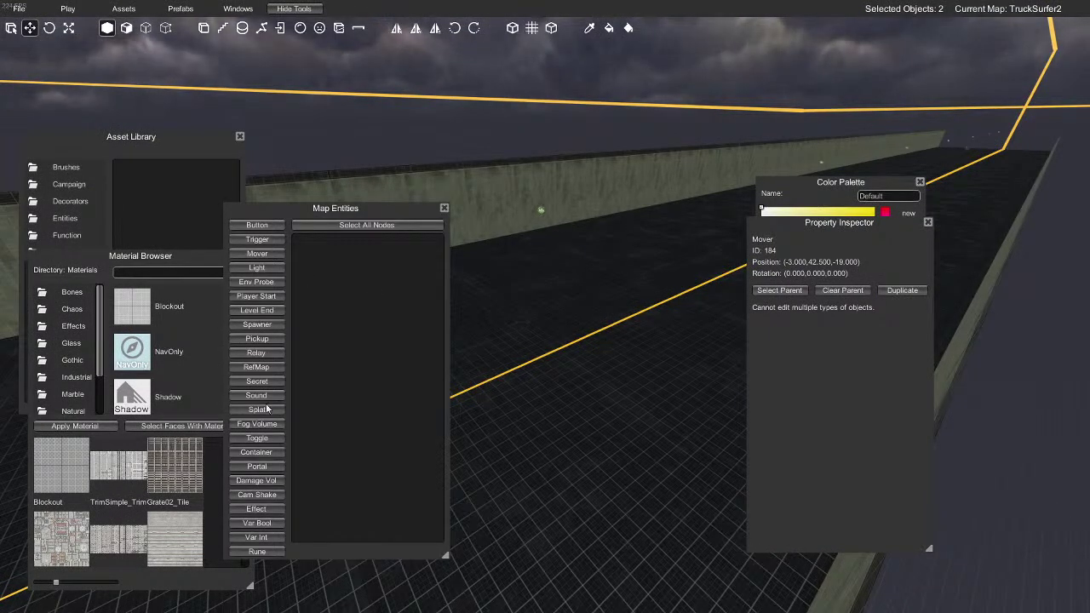
pyautogui.click(412, 243)
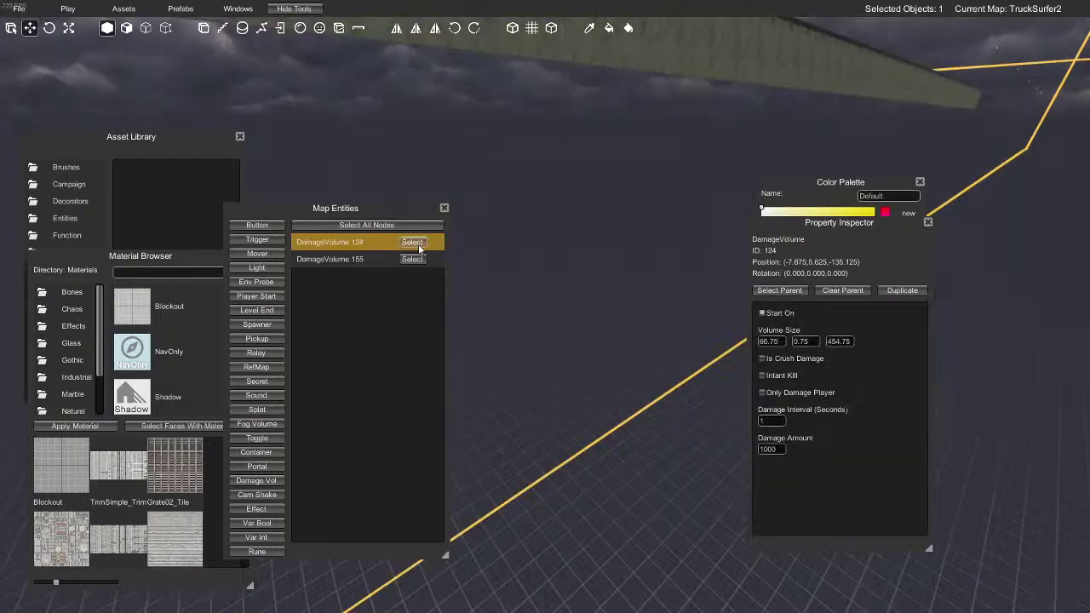
pyautogui.moveTo(553, 297); pyautogui.dragTo(566, 110, button='right')
pyautogui.moveTo(492, 261); pyautogui.dragTo(602, 330, button='right')
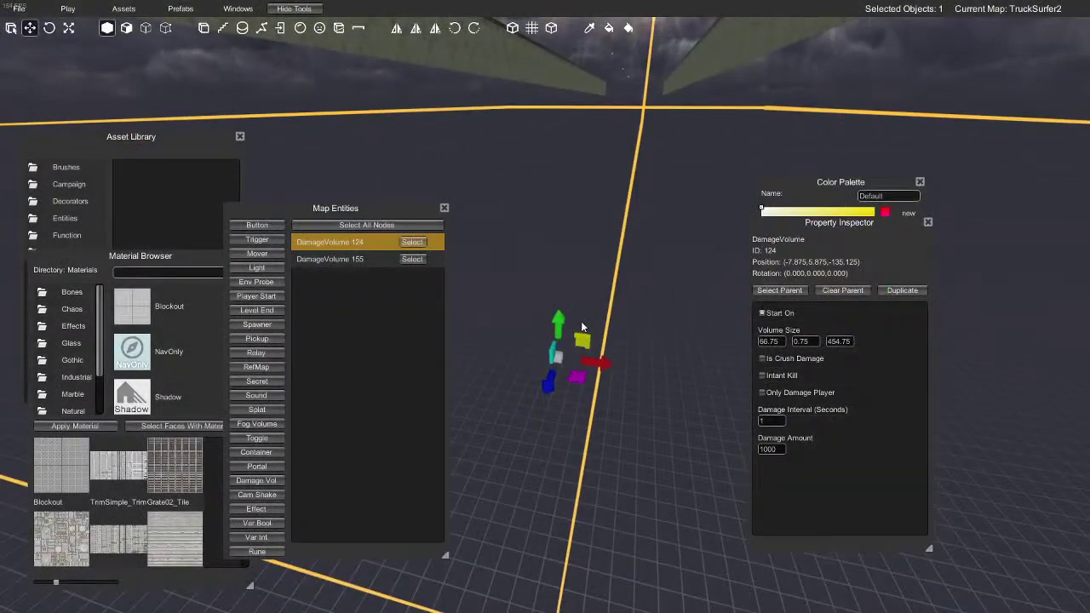
pyautogui.moveTo(514, 373); pyautogui.dragTo(504, 326, button='middle')
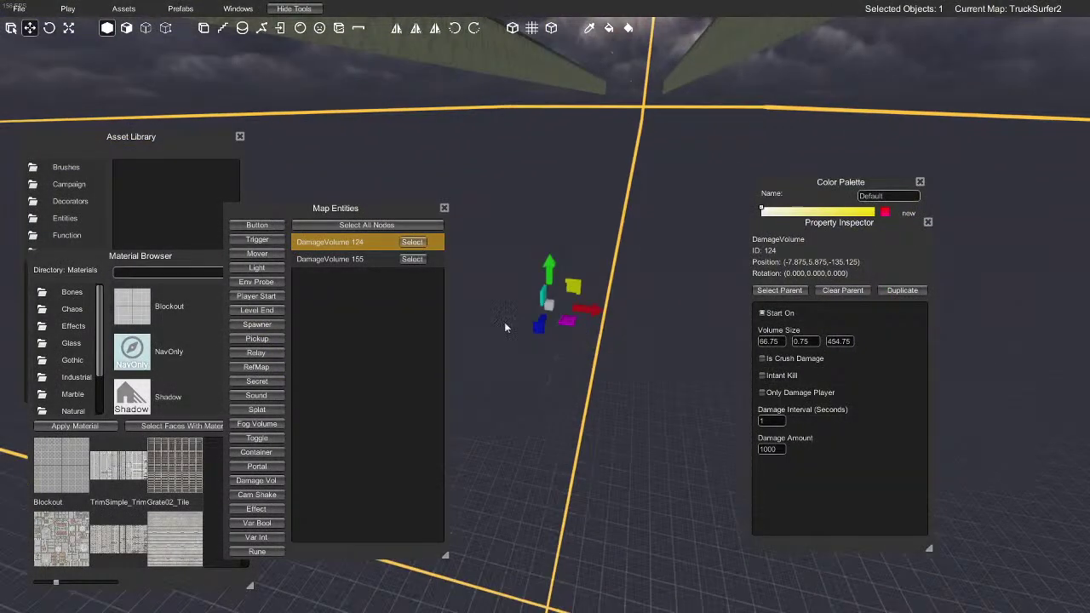
pyautogui.click(555, 312)
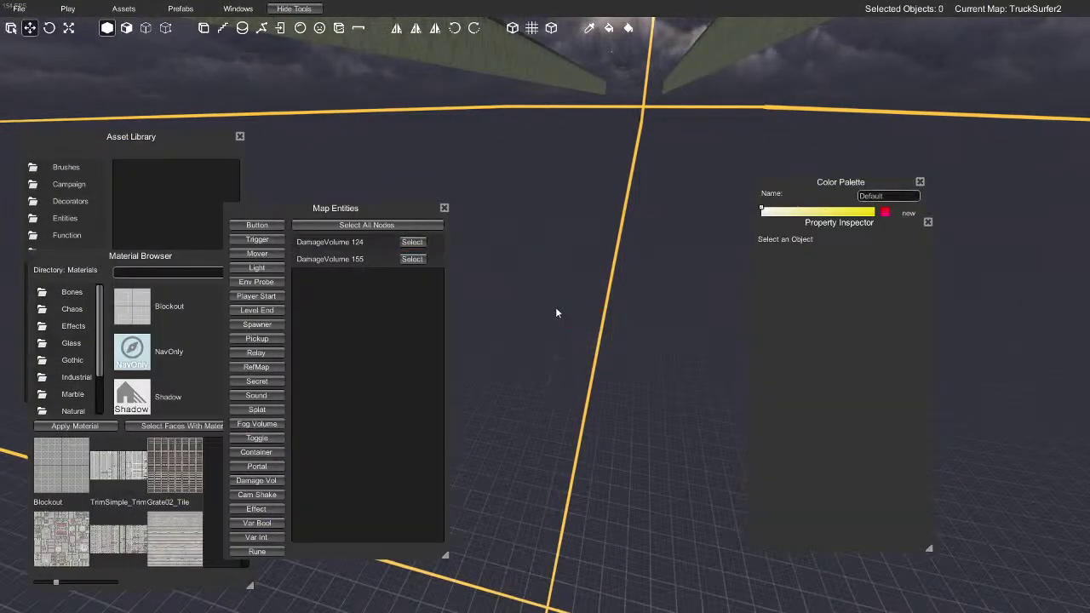
# Inspect DamageVolume 155's settings, and check the settings of the road's mover
pyautogui.click(413, 259)
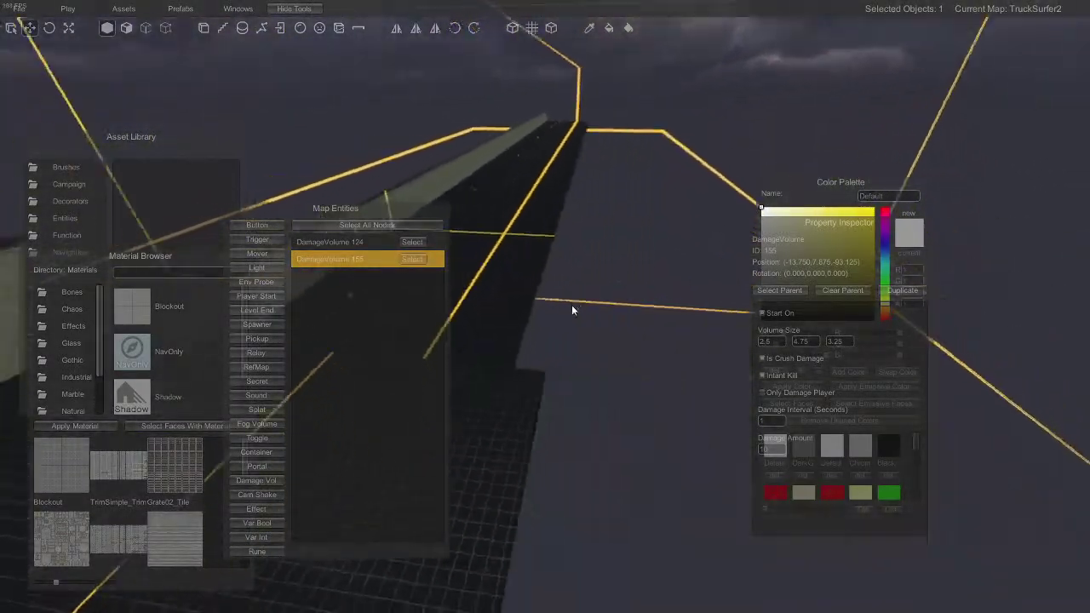
pyautogui.moveTo(571, 305)
pyautogui.mouseDown(button='right')
pyautogui.moveTo(266, 335)
pyautogui.moveTo(247, 333)
pyautogui.moveTo(249, 317)
pyautogui.moveTo(182, 299)
pyautogui.moveTo(81, 291)
pyautogui.moveTo(281, 289)
pyautogui.mouseUp(button='right')
pyautogui.click(592, 232)
pyautogui.click(648, 193)
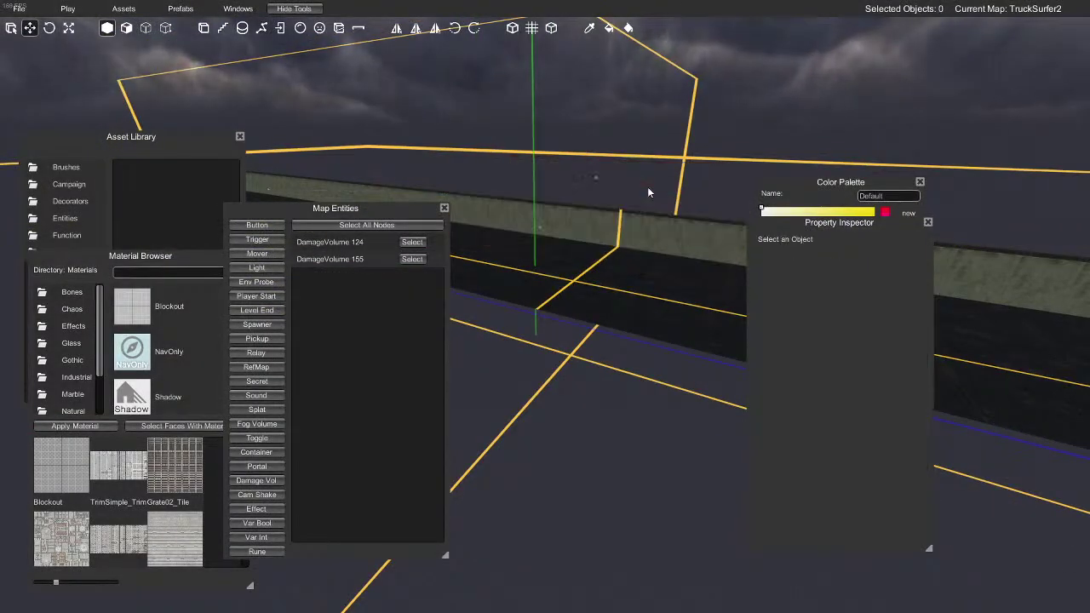
pyautogui.click(598, 181)
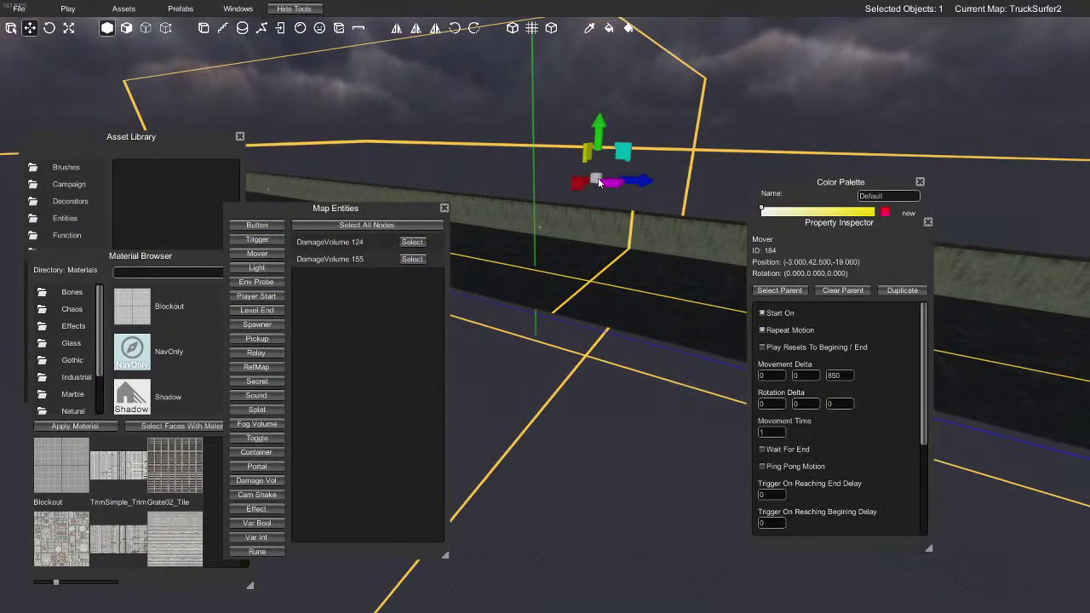
# Close the Color Palette, Map Entities and Property Inspector windows to clear the view of the road
pyautogui.press('F5')
pyautogui.moveTo(598, 180); pyautogui.dragTo(618, 233, button='right')
pyautogui.press('Escape')
pyautogui.moveTo(540, 209); pyautogui.dragTo(794, 261, button='right')
pyautogui.click(919, 181)
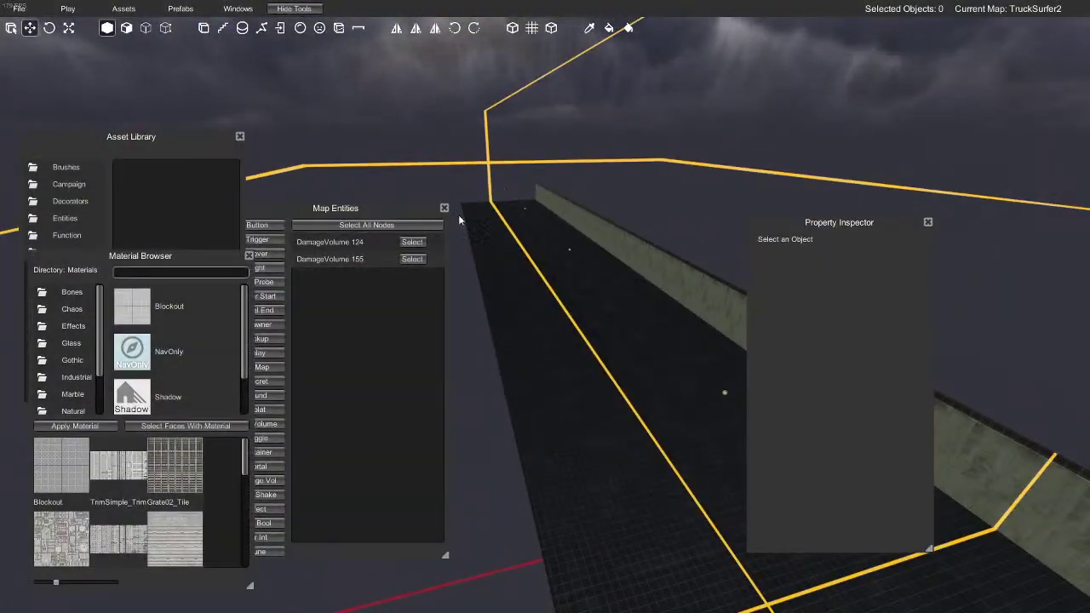
pyautogui.click(444, 208)
pyautogui.click(636, 224)
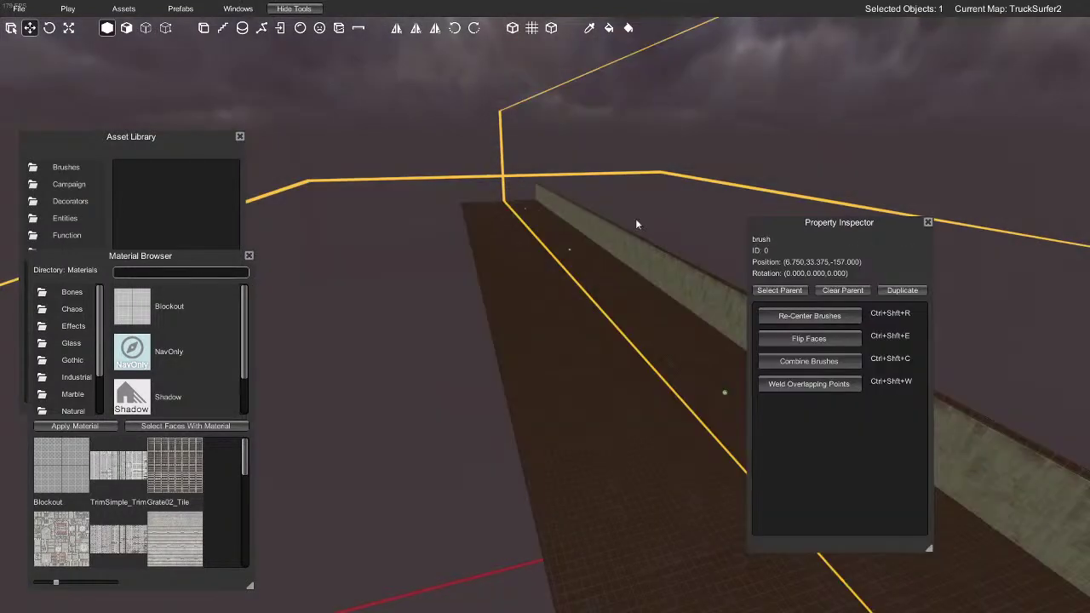
pyautogui.click(927, 222)
# Playtest the map from a viewpoint above the road, move forward along it, and return to the editor
pyautogui.moveTo(380, 131); pyautogui.dragTo(438, 166, button='right')
pyautogui.press('d')
pyautogui.click(69, 9)
pyautogui.click(110, 52)
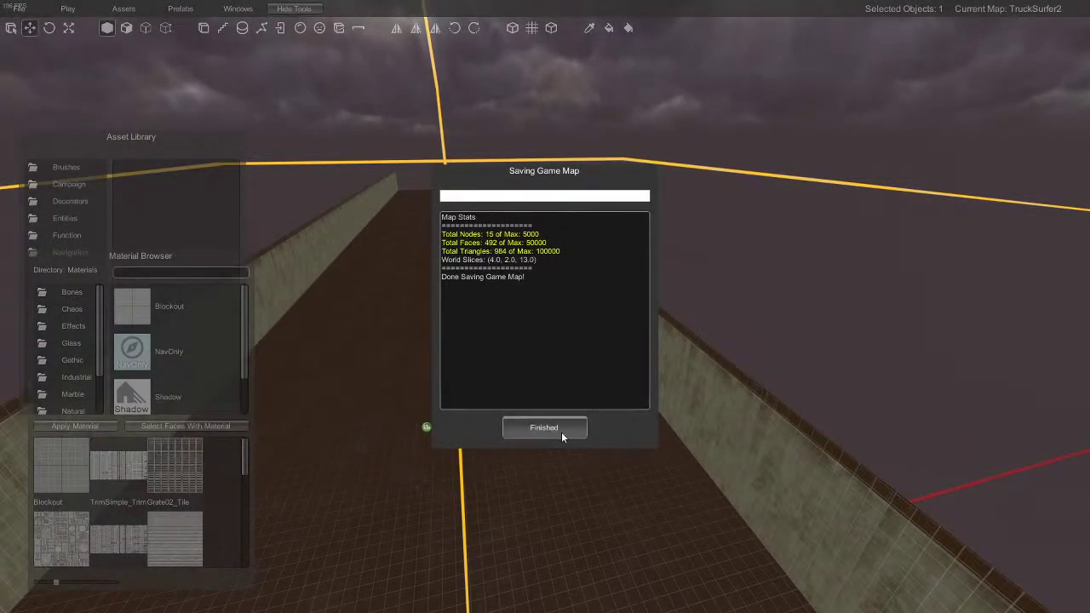
pyautogui.click(552, 428)
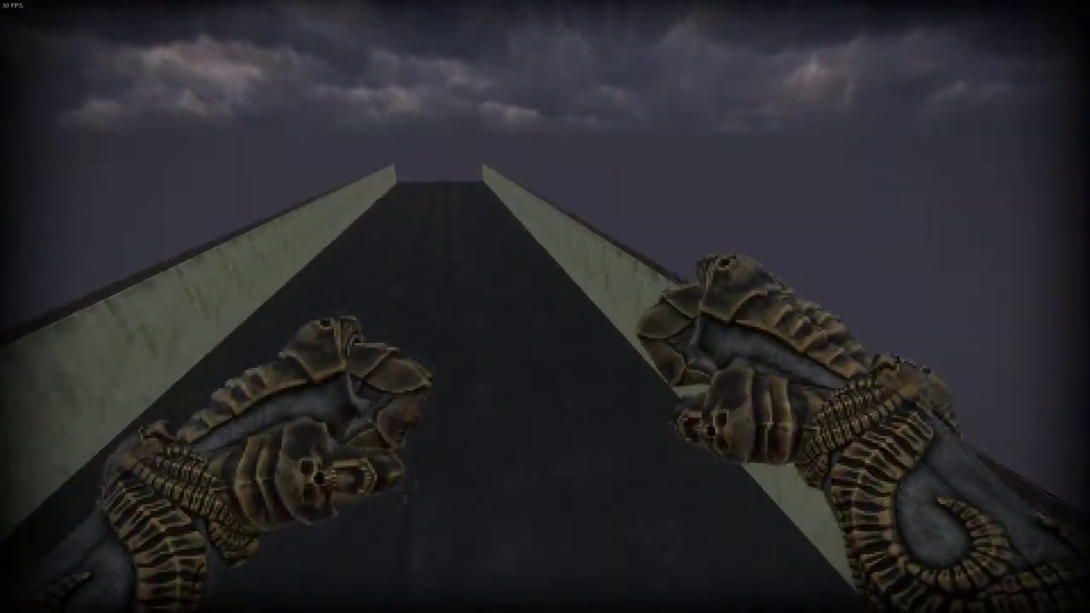
pyautogui.press('w')
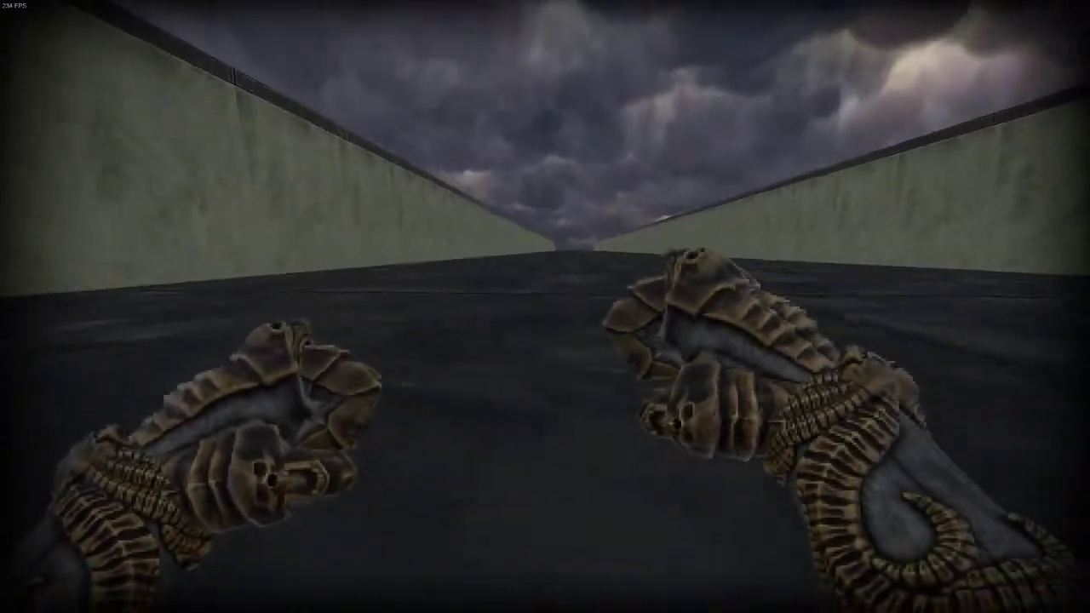
pyautogui.press('Escape')
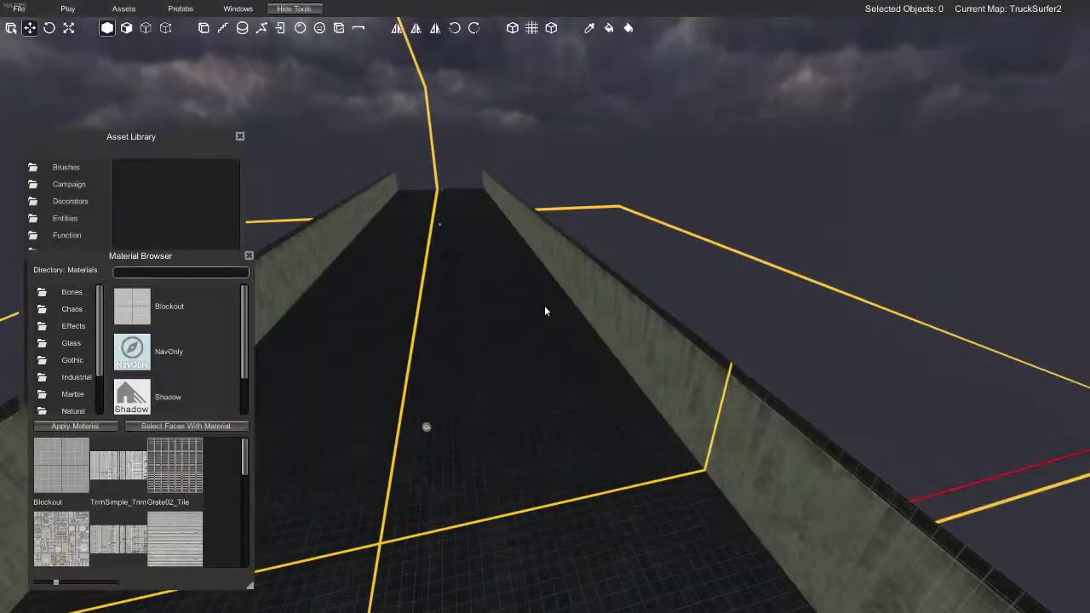
# Close the Material Browser and Asset Library windows to view the whole road from outside the map
pyautogui.press('s')
pyautogui.moveTo(542, 308); pyautogui.dragTo(832, 297, button='right')
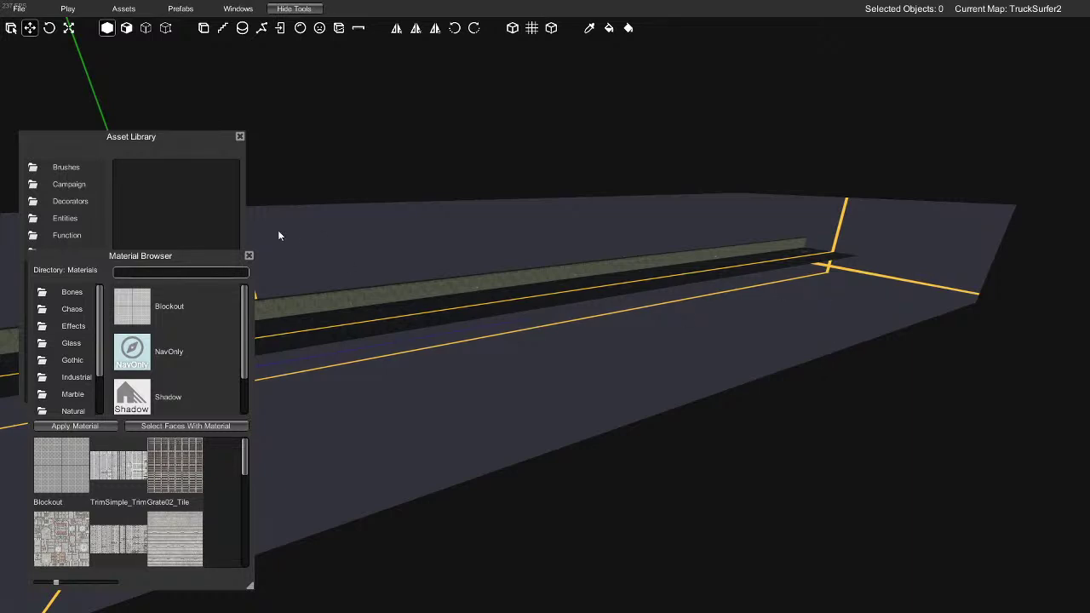
pyautogui.click(249, 256)
pyautogui.click(241, 138)
pyautogui.scroll(5, 504, 357)
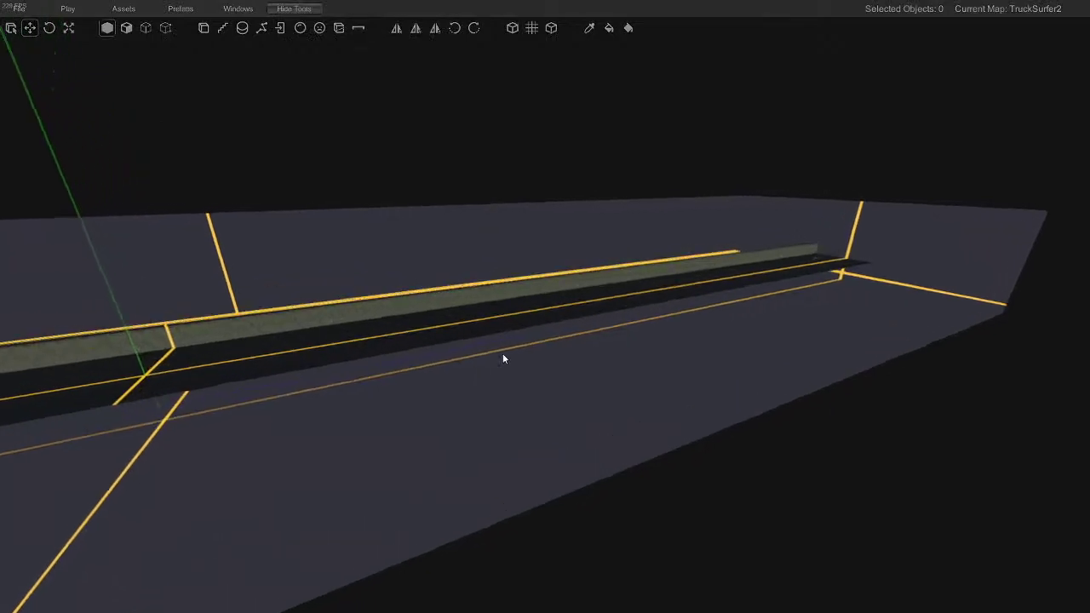
pyautogui.moveTo(479, 374); pyautogui.dragTo(530, 372, button='right')
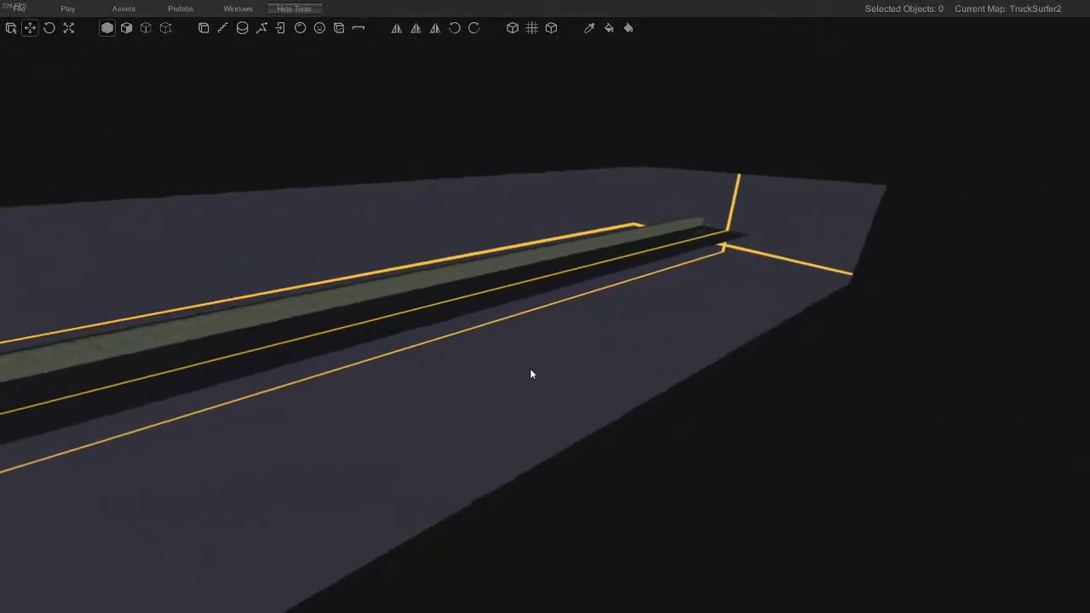
pyautogui.moveTo(671, 292); pyautogui.dragTo(481, 245, button='right')
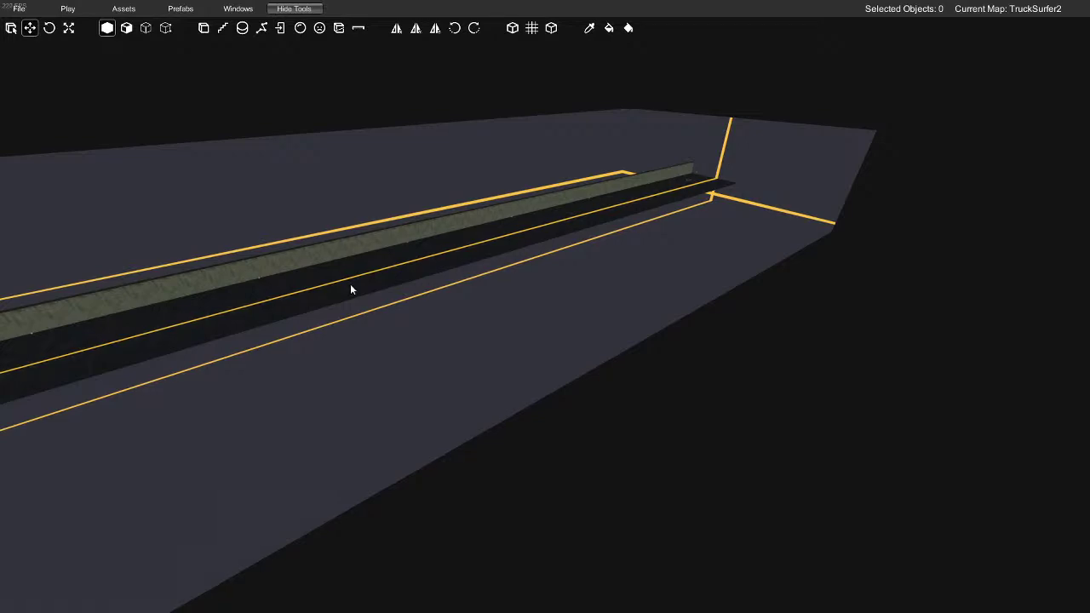
# Examine the road surface and side walls from ground level along the length of the road
pyautogui.moveTo(186, 340); pyautogui.dragTo(808, 356, button='right')
pyautogui.press('d')
pyautogui.press('a')
pyautogui.press('d')
pyautogui.press('d')
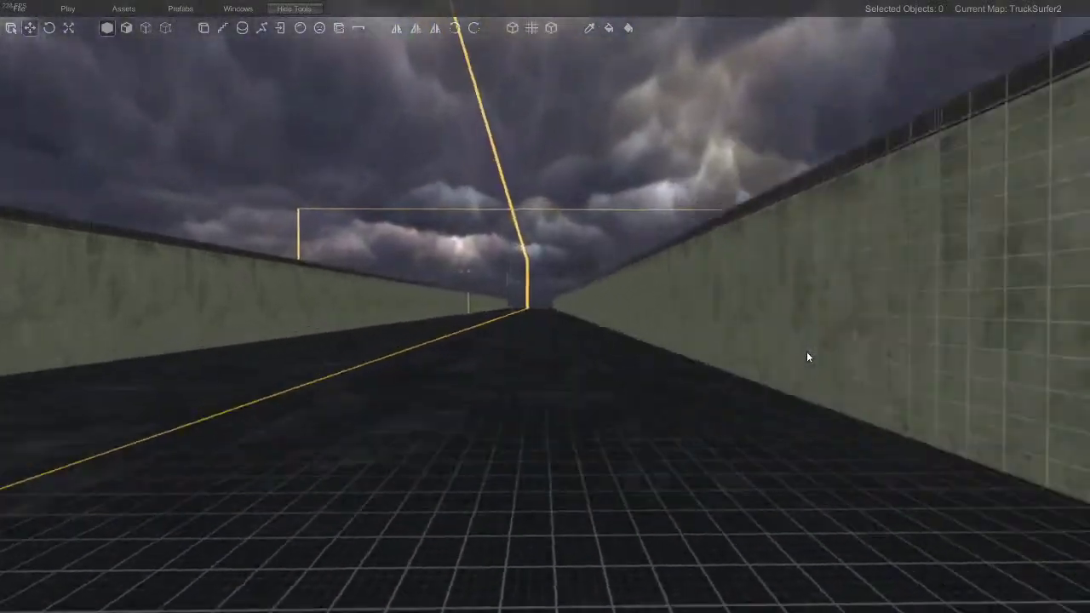
pyautogui.press('a')
pyautogui.press('d')
pyautogui.moveTo(798, 348); pyautogui.dragTo(540, 479, button='right')
pyautogui.press('a')
pyautogui.press('d')
pyautogui.press('a')
pyautogui.press('d')
pyautogui.press('a')
pyautogui.press('a')
pyautogui.press('d')
pyautogui.press('a')
pyautogui.press('s')
pyautogui.moveTo(553, 281); pyautogui.dragTo(472, 236, button='right')
# Start a no-clip playtest from the current viewpoint and approach the enemy standing beside the low barrier
pyautogui.click(67, 8)
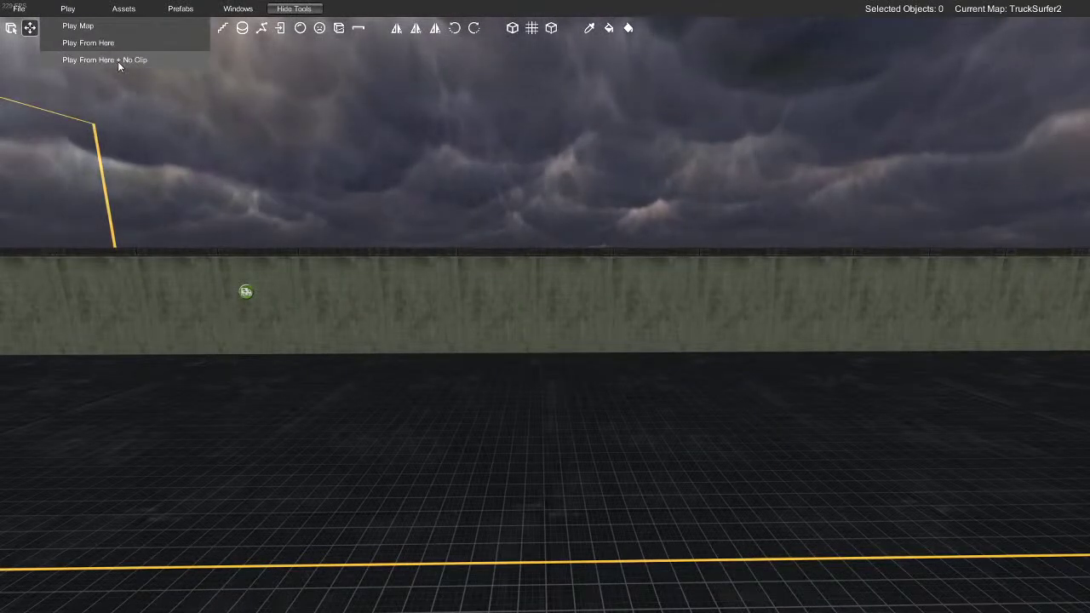
pyautogui.click(118, 61)
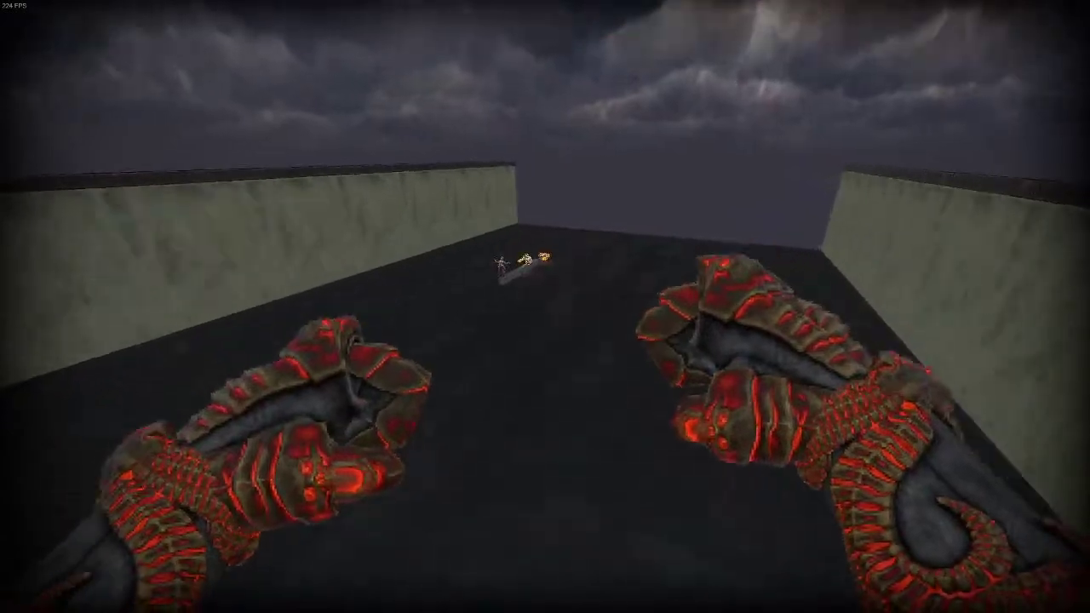
pyautogui.press('w')
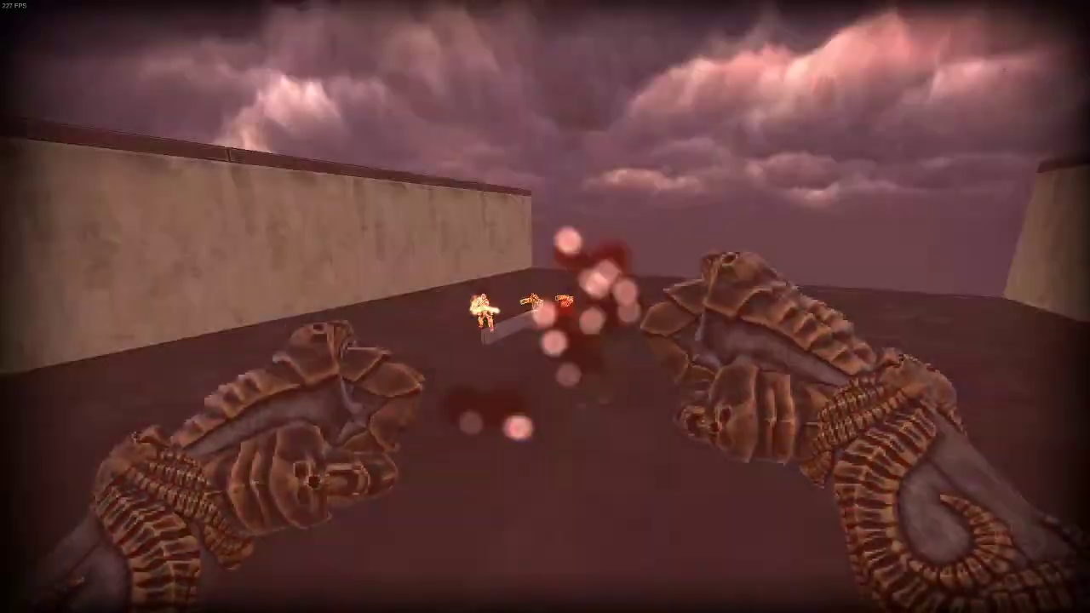
pyautogui.press('w')
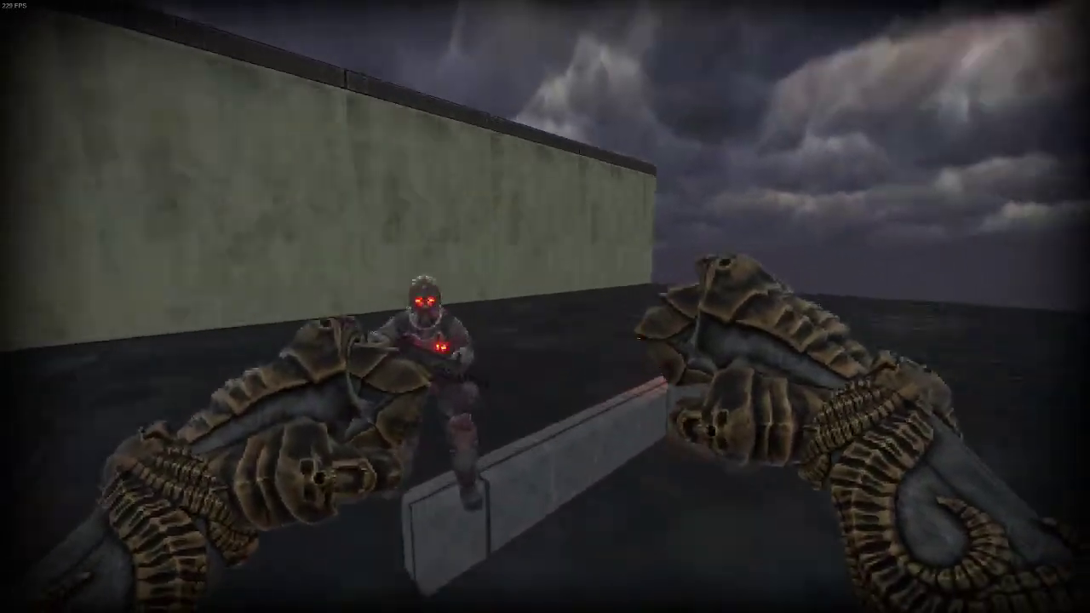
# Attack the enemy at the barrier, observe the remains and weapons on the moving road, and end the playtest
pyautogui.click(545, 306)
pyautogui.click(545, 306)
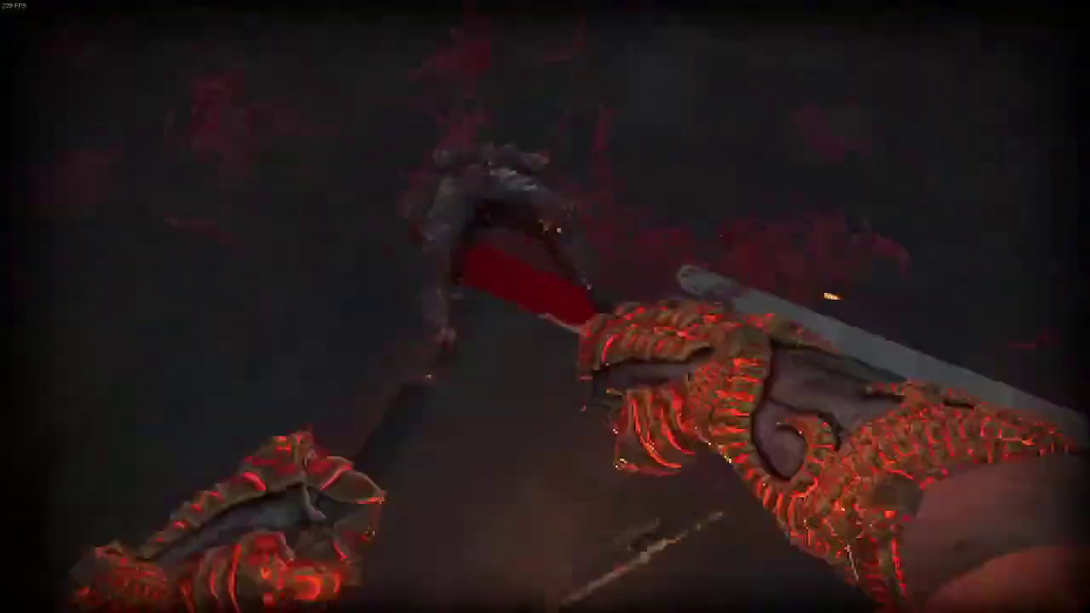
pyautogui.click(545, 306)
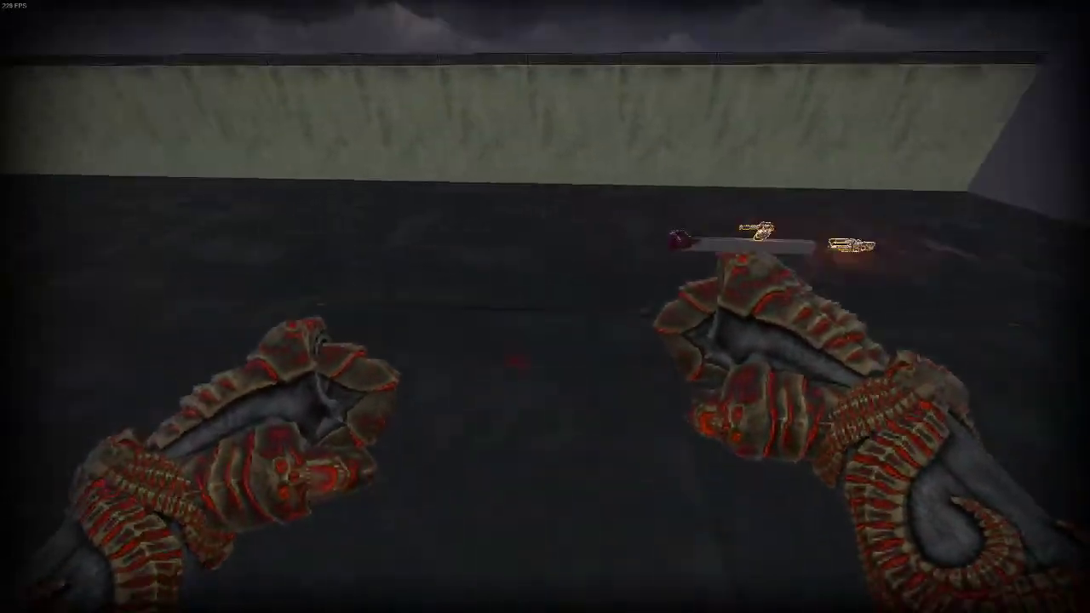
pyautogui.press('w')
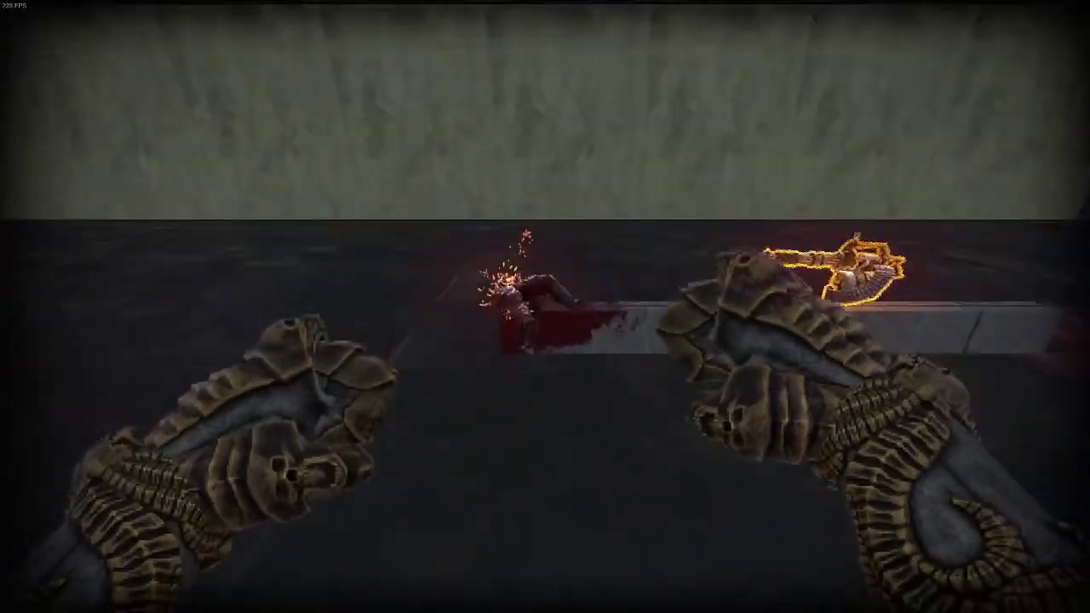
pyautogui.click(545, 306)
pyautogui.press('s')
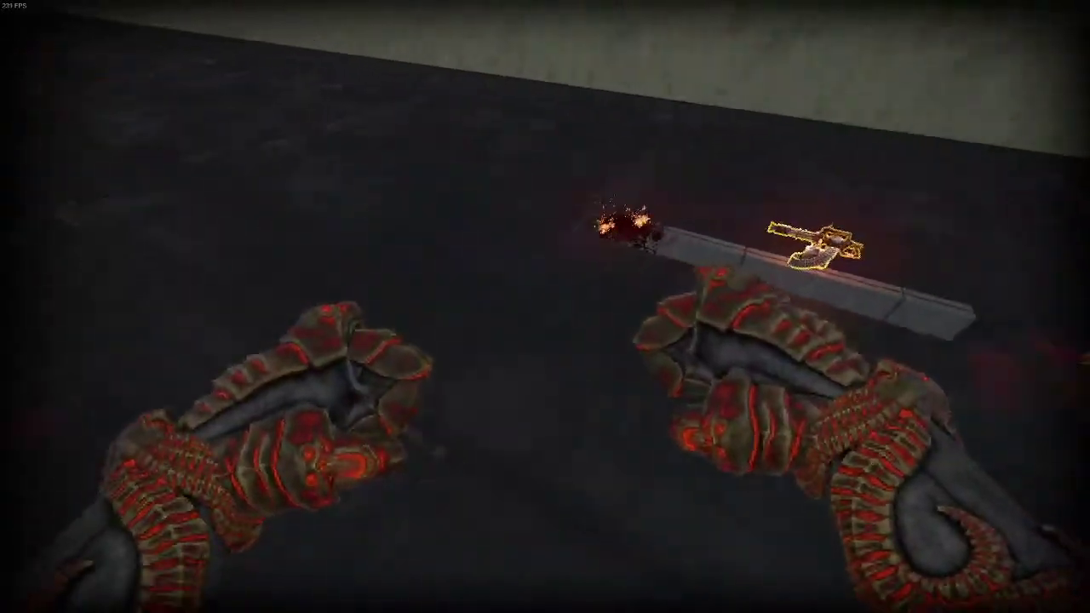
pyautogui.press('s')
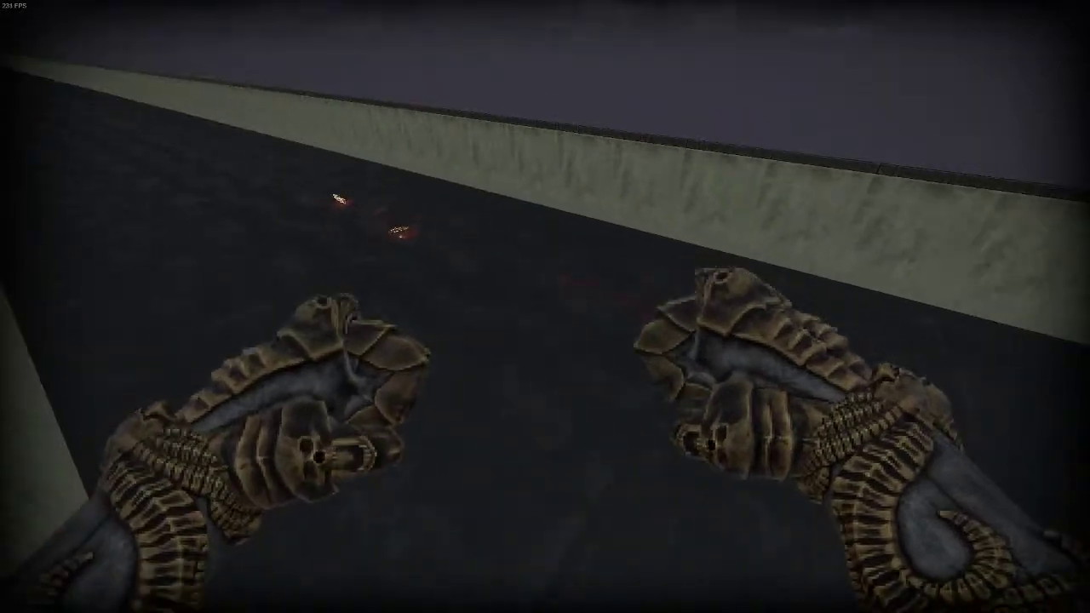
pyautogui.press('Escape')
# Select the road's mover to show its properties and reopen the Asset Library window
pyautogui.moveTo(545, 307); pyautogui.dragTo(509, 429, button='right')
pyautogui.click(510, 428)
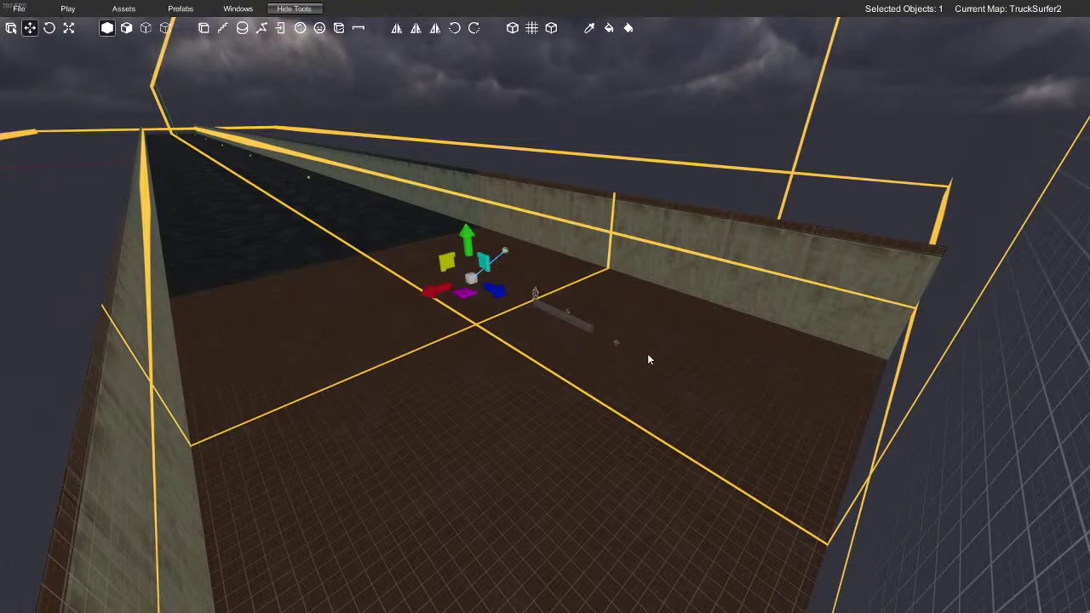
pyautogui.press('w')
pyautogui.moveTo(644, 355); pyautogui.dragTo(280, 294, button='right')
pyautogui.click(480, 197)
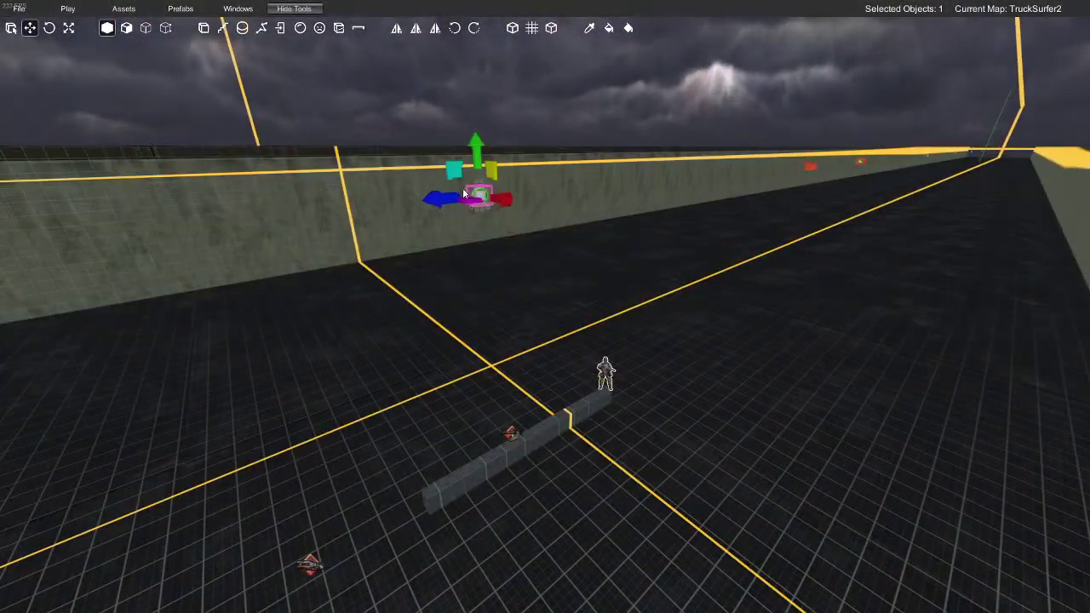
pyautogui.doubleClick(480, 196)
pyautogui.moveTo(600, 246); pyautogui.dragTo(401, 389, button='right')
pyautogui.click(81, 8)
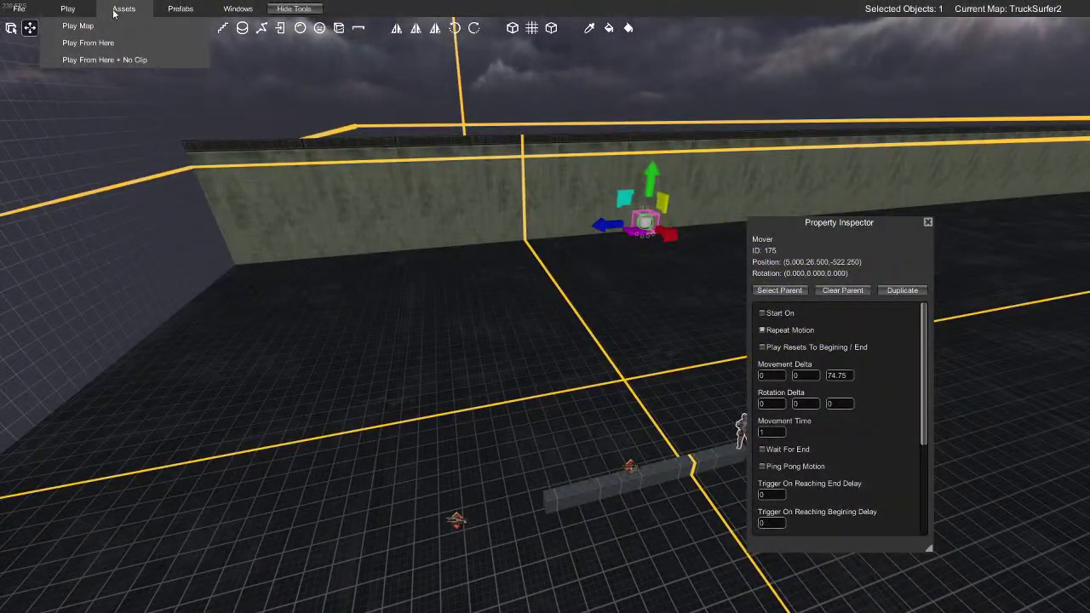
pyautogui.click(143, 26)
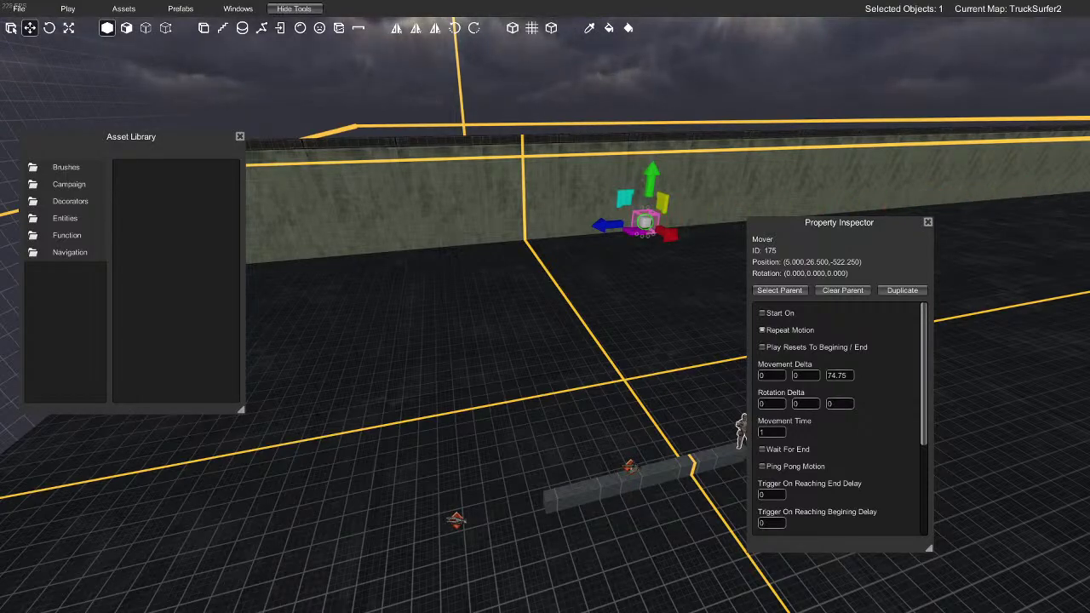
# Raise the road's mover to position (5.000, 27.250, -522.250)
pyautogui.moveTo(592, 382); pyautogui.dragTo(631, 372, button='right')
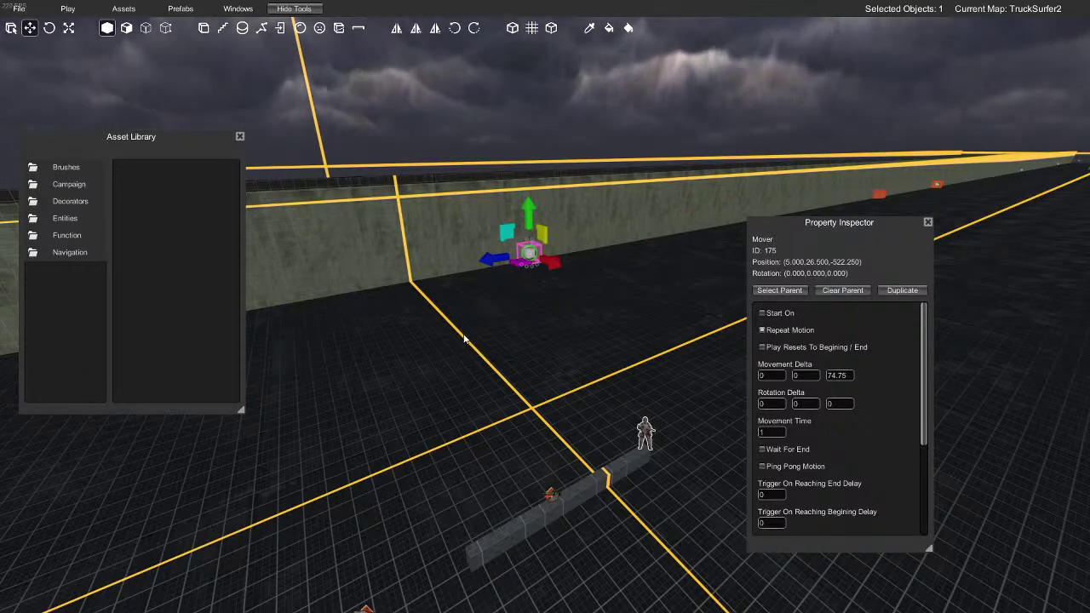
pyautogui.moveTo(528, 211); pyautogui.dragTo(530, 196)
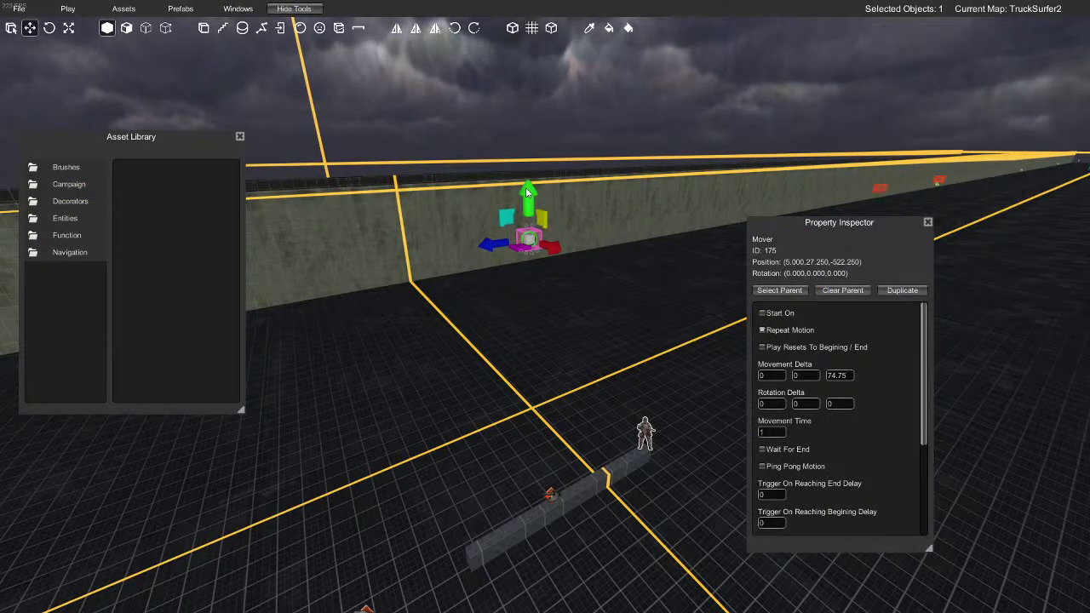
pyautogui.moveTo(483, 321)
pyautogui.mouseDown(button='right')
pyautogui.moveTo(567, 301)
pyautogui.moveTo(466, 335)
pyautogui.moveTo(487, 334)
pyautogui.mouseUp(button='right')
pyautogui.press('w')
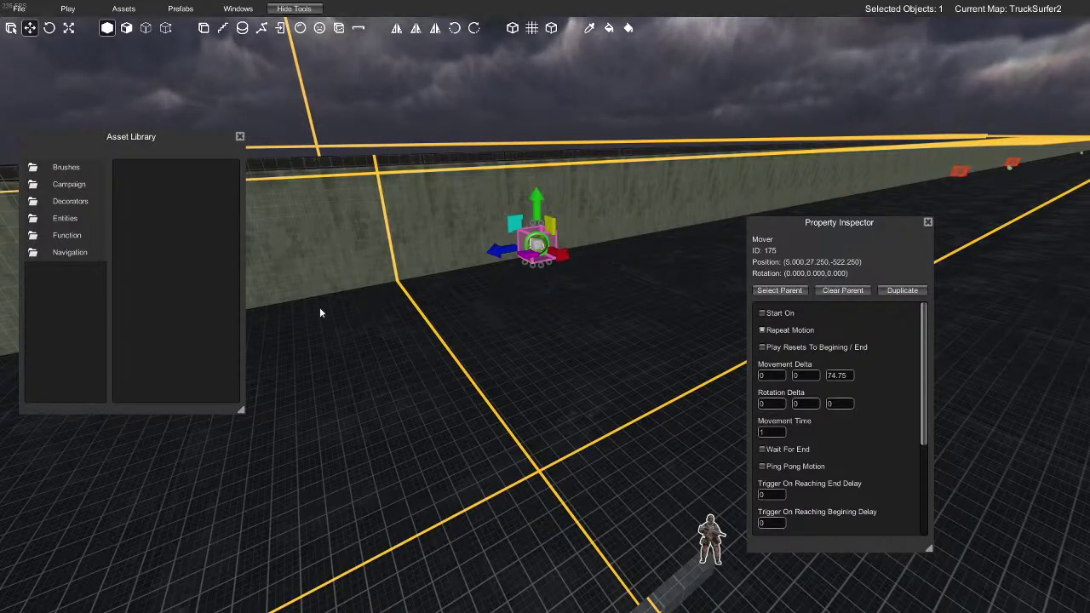
# Place a Container function entity on the road near the mover and raise it to (-1.750, 22.250, -528.500)
pyautogui.click(75, 220)
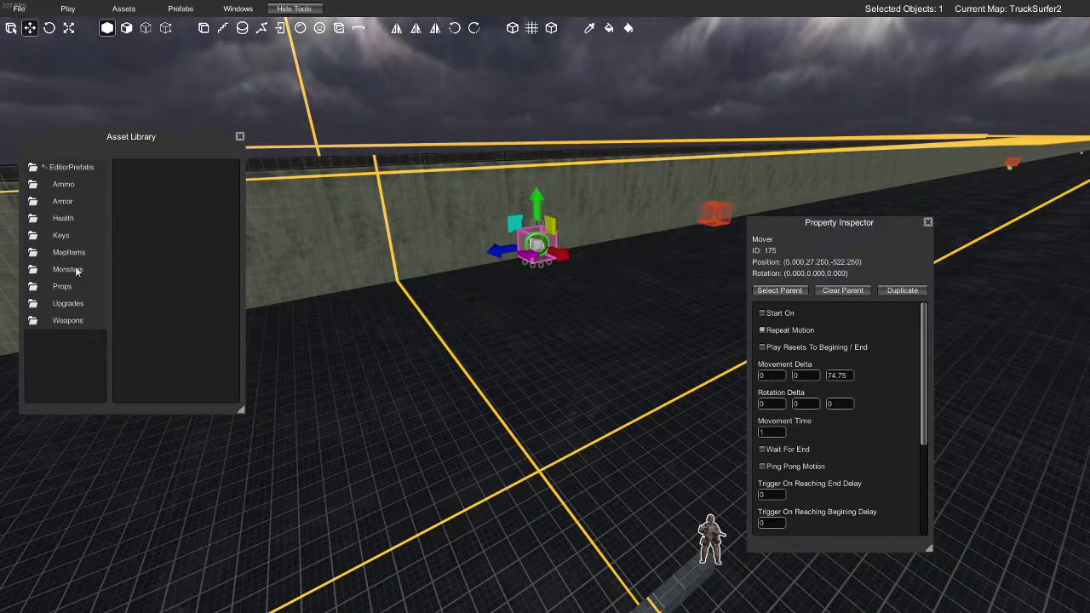
pyautogui.click(66, 167)
pyautogui.click(69, 235)
pyautogui.scroll(-4, 179, 255)
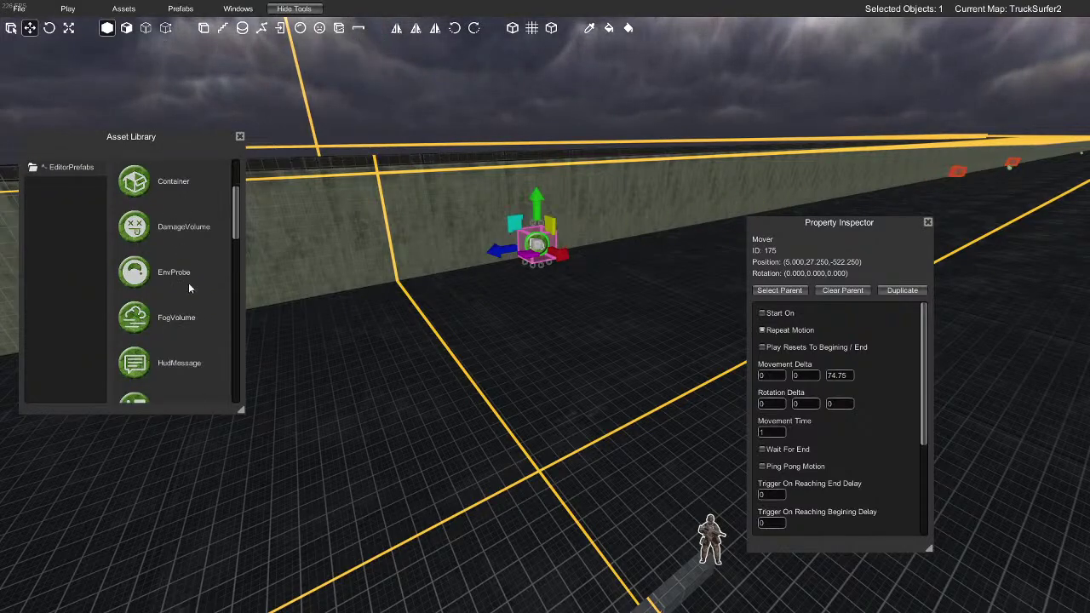
pyautogui.scroll(2, 177, 269)
pyautogui.moveTo(150, 256); pyautogui.dragTo(372, 436)
pyautogui.moveTo(365, 395); pyautogui.dragTo(351, 298)
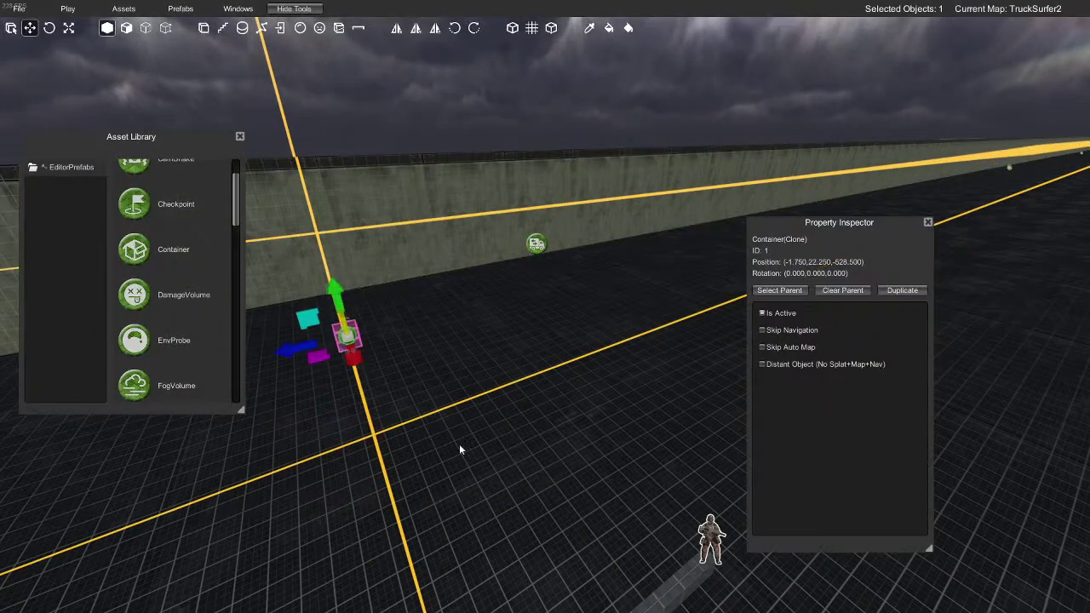
# Parent the road's mover to the raised container, and parent that container to a second container placed below it
pyautogui.click(584, 360)
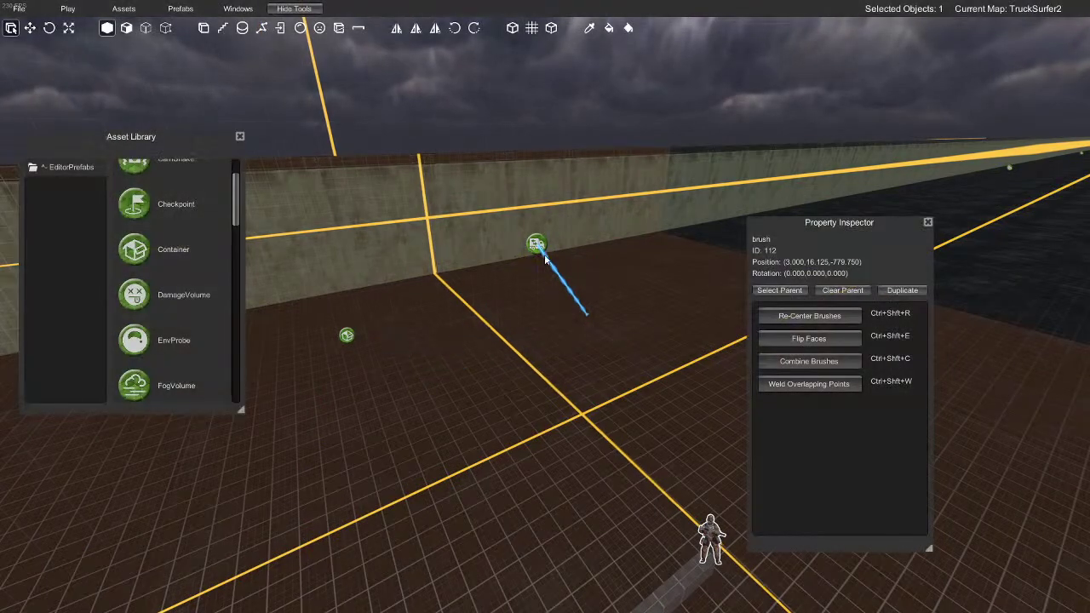
pyautogui.click(547, 246)
pyautogui.moveTo(787, 290); pyautogui.dragTo(347, 337)
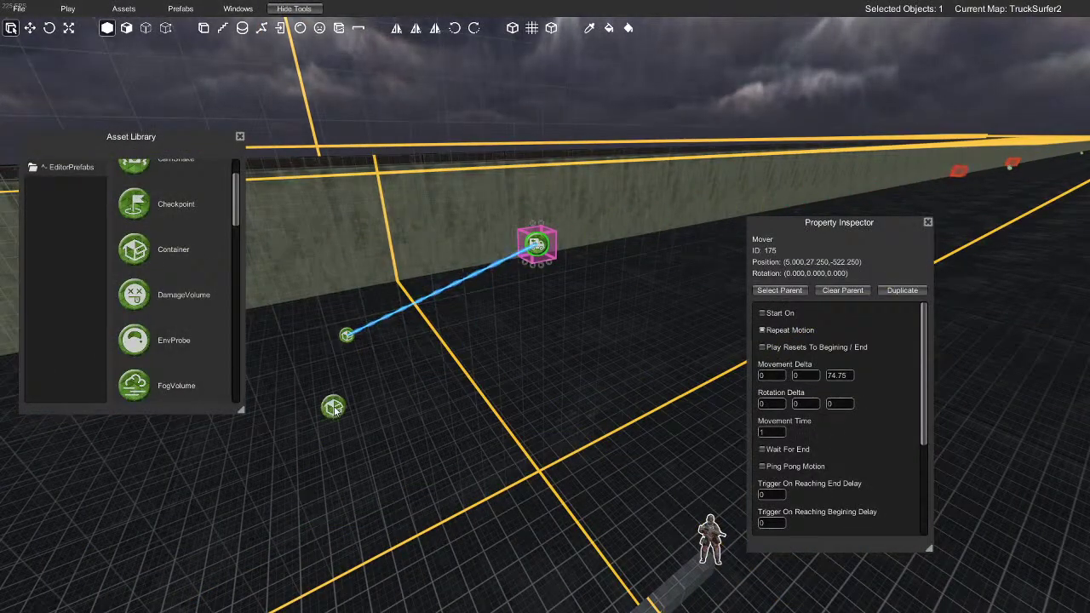
pyautogui.click(349, 336)
pyautogui.moveTo(790, 291); pyautogui.dragTo(344, 405)
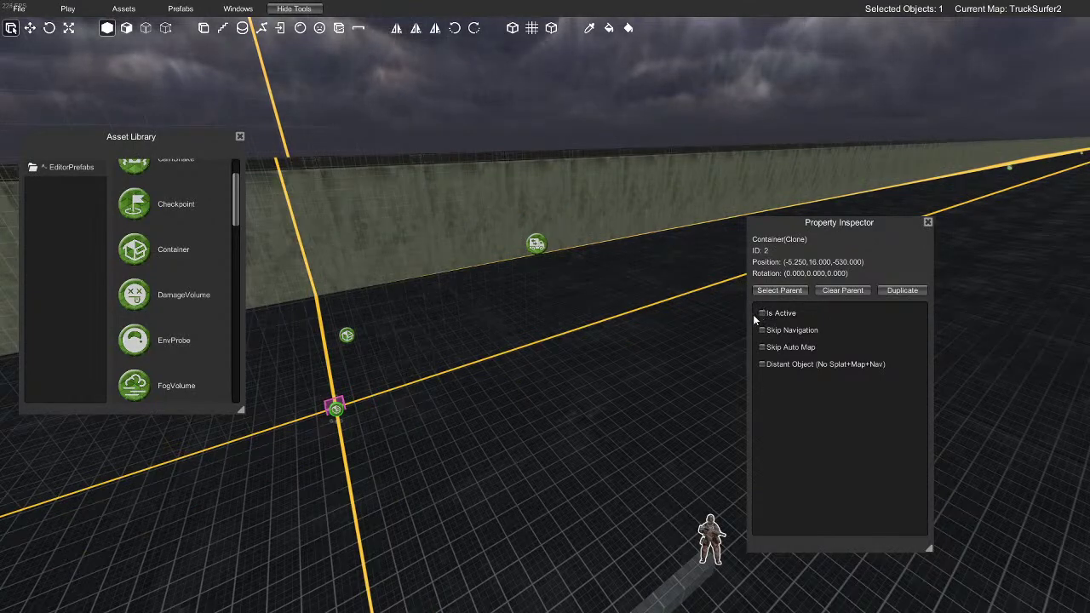
# Raise the second container to position (-5.250, 21.250, -530.000), beside the first container
pyautogui.moveTo(467, 388)
pyautogui.mouseDown(button='right')
pyautogui.moveTo(454, 380)
pyautogui.moveTo(464, 385)
pyautogui.mouseUp(button='right')
pyautogui.press('w')
pyautogui.press('s')
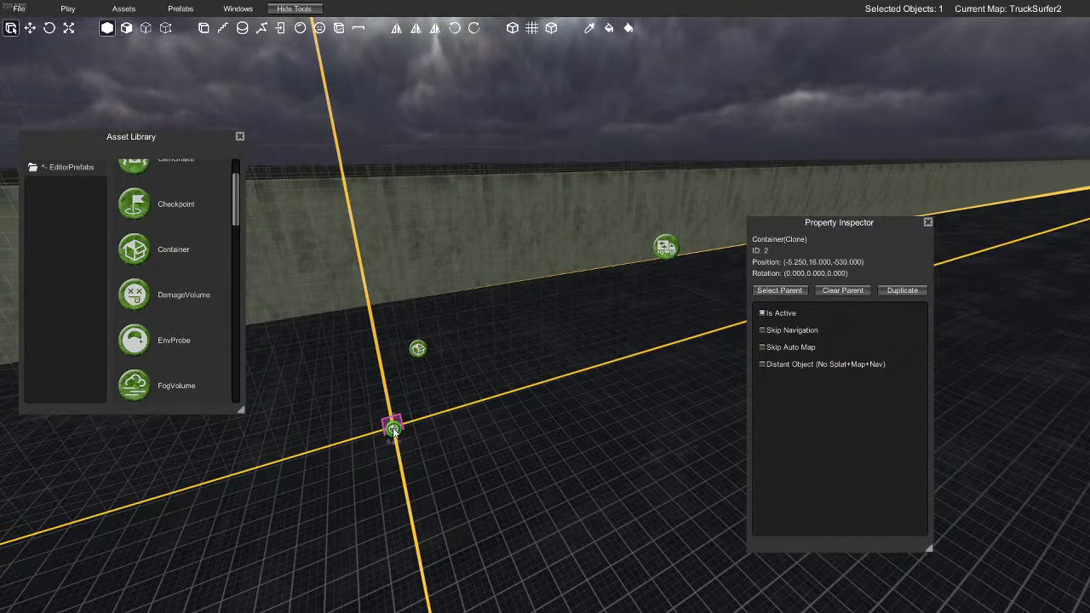
pyautogui.press('w')
pyautogui.moveTo(385, 390); pyautogui.dragTo(366, 294)
# Select both containers to inspect their parent link, and select the mover to check its link to the first container
pyautogui.scroll(3, 430, 363)
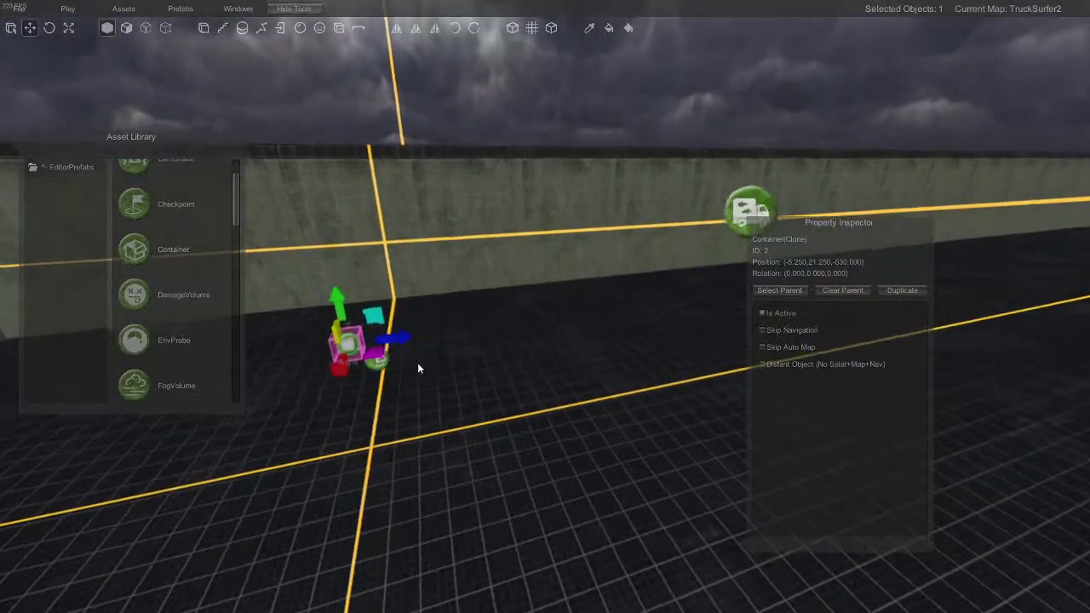
pyautogui.scroll(3, 418, 368)
pyautogui.keyDown('shift'); pyautogui.click(345, 372); pyautogui.keyUp('shift')
pyautogui.moveTo(396, 366); pyautogui.dragTo(505, 366)
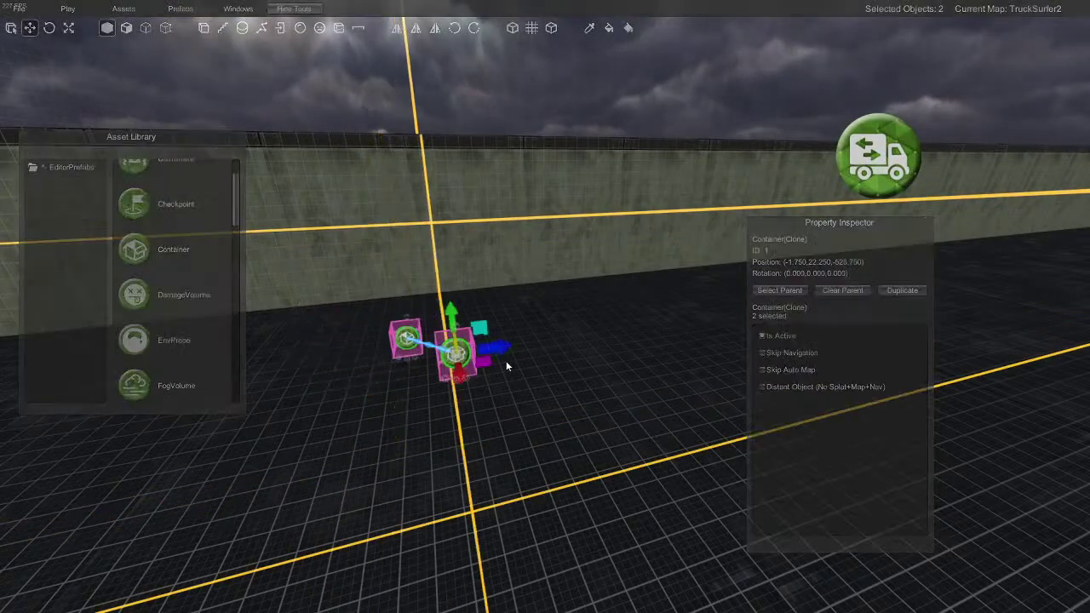
pyautogui.moveTo(485, 353); pyautogui.dragTo(603, 244, button='right')
pyautogui.click(604, 243)
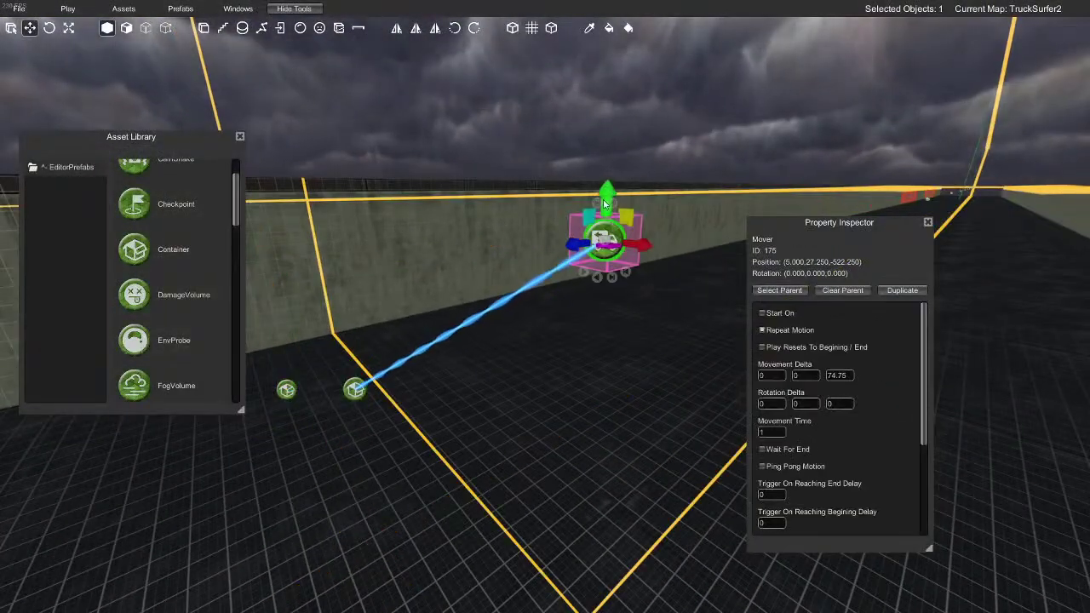
# Enable Start On for the mover and link its end-of-motion output to an input on each of the two containers
pyautogui.click(762, 312)
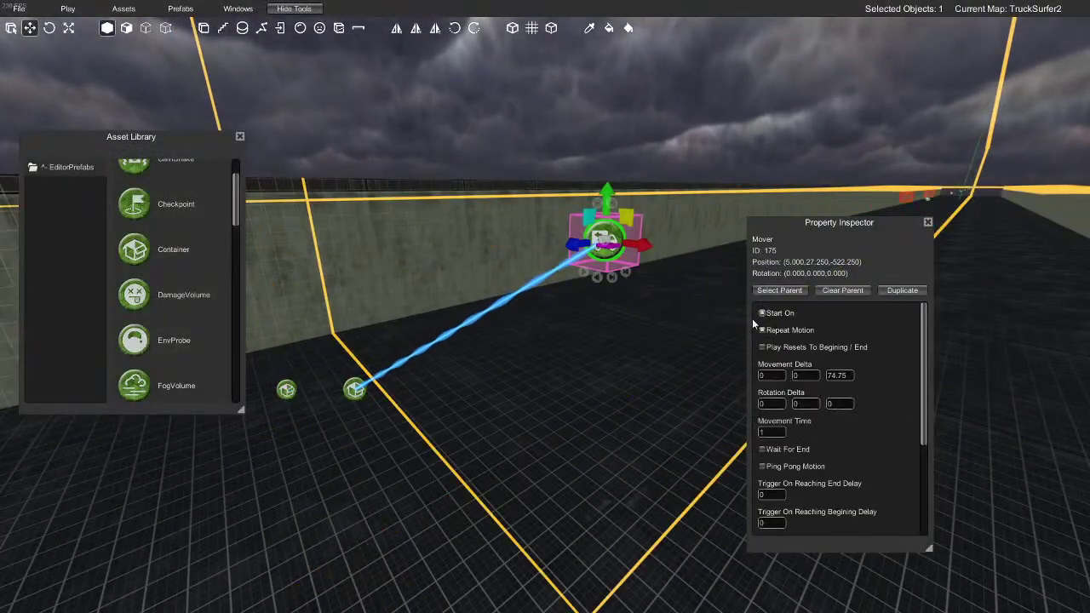
pyautogui.click(355, 390)
pyautogui.click(444, 439)
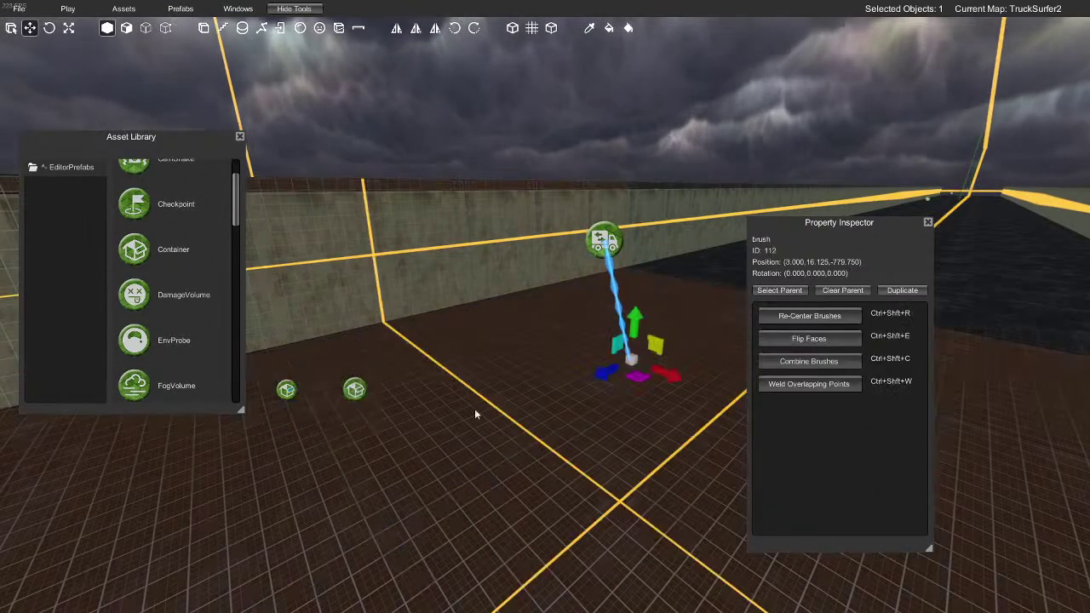
pyautogui.click(604, 241)
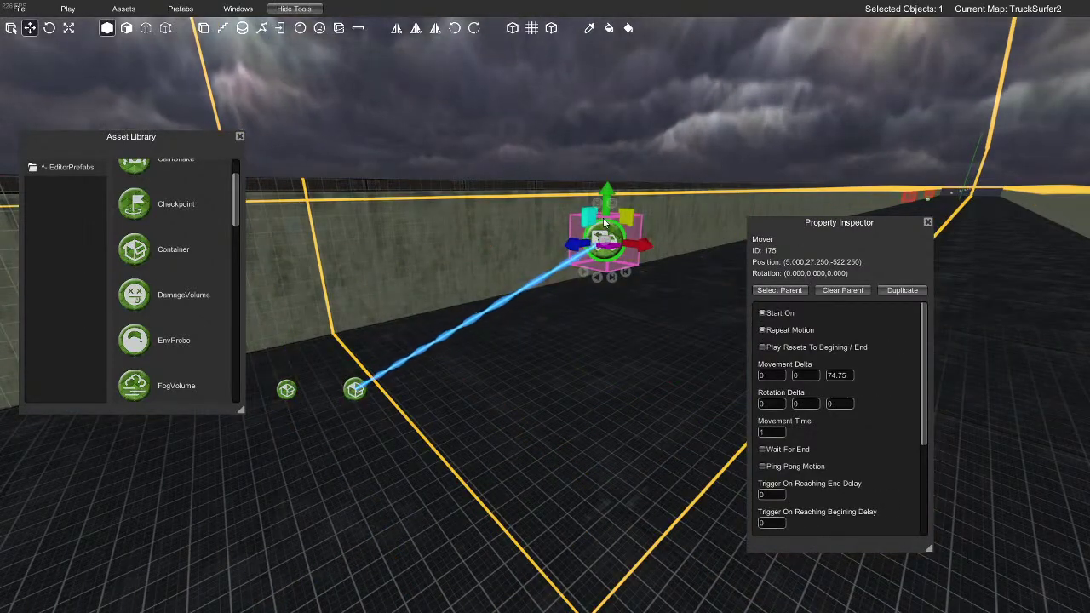
pyautogui.moveTo(596, 202); pyautogui.dragTo(364, 411)
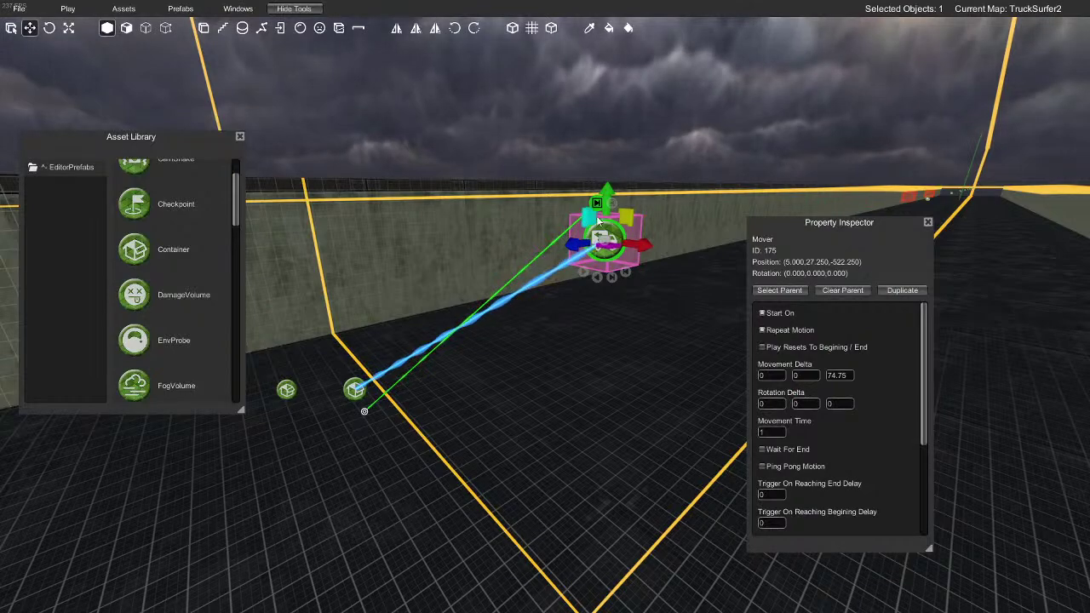
pyautogui.moveTo(596, 202); pyautogui.dragTo(287, 407)
# Playtest the map from the current view with no clip, watch how the road moves, and return to the editor
pyautogui.moveTo(464, 404); pyautogui.dragTo(521, 408, button='right')
pyautogui.click(67, 9)
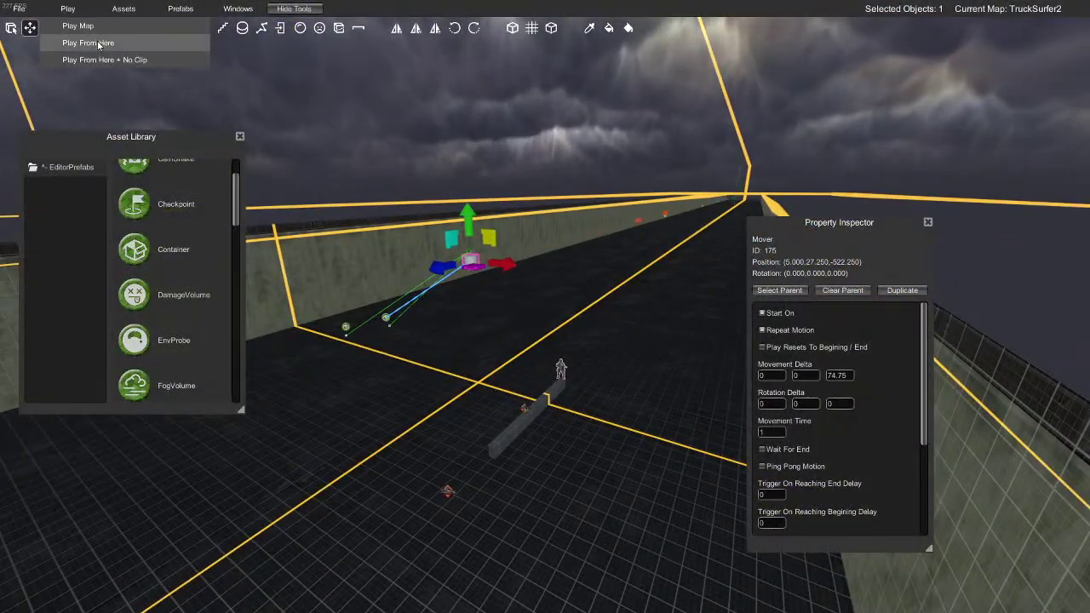
pyautogui.click(133, 59)
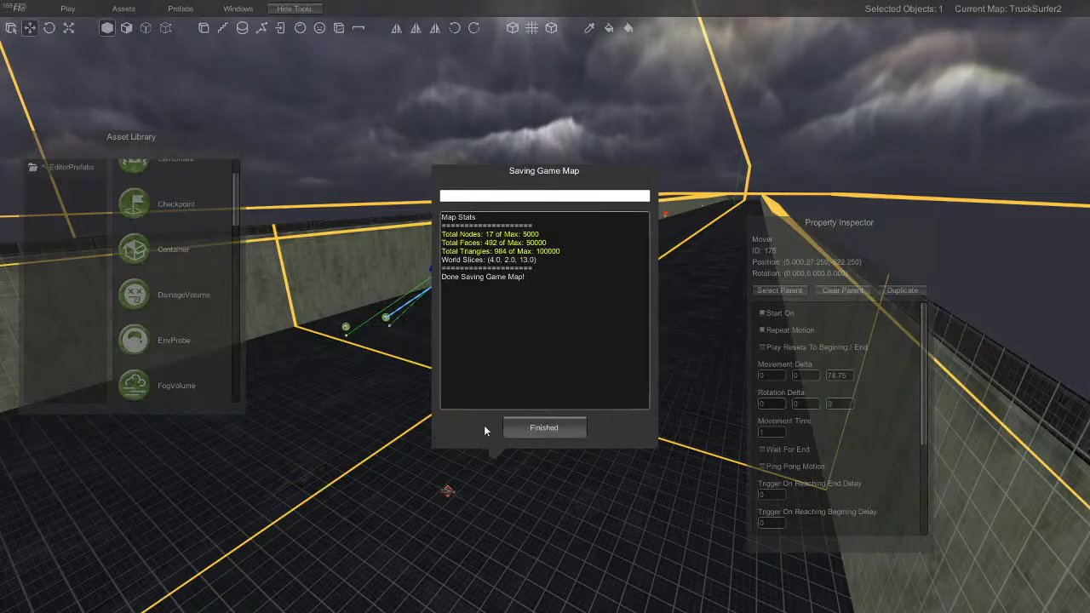
pyautogui.click(535, 428)
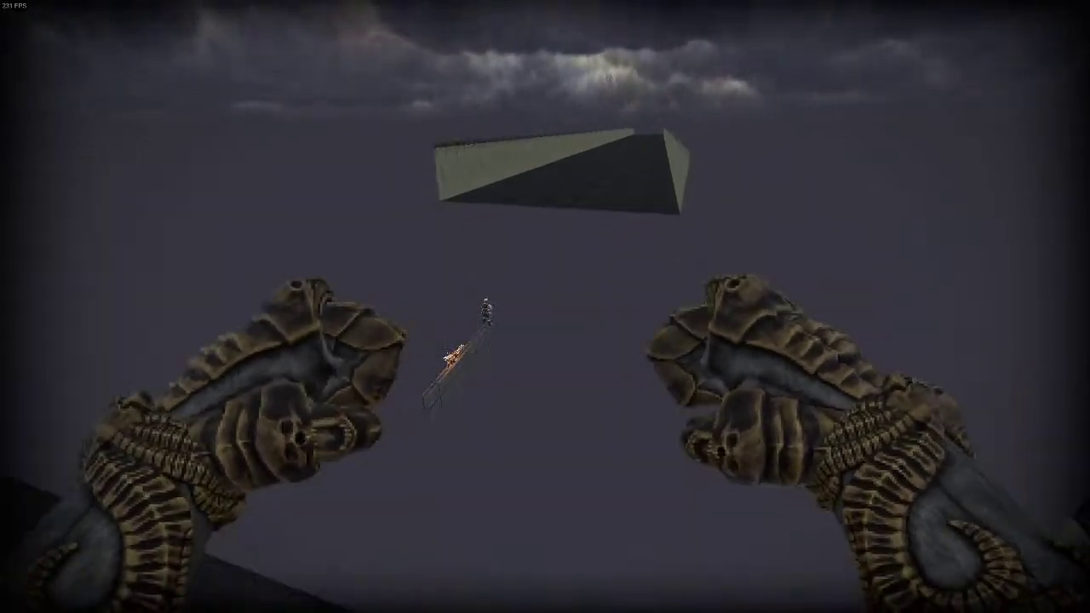
pyautogui.press('Escape')
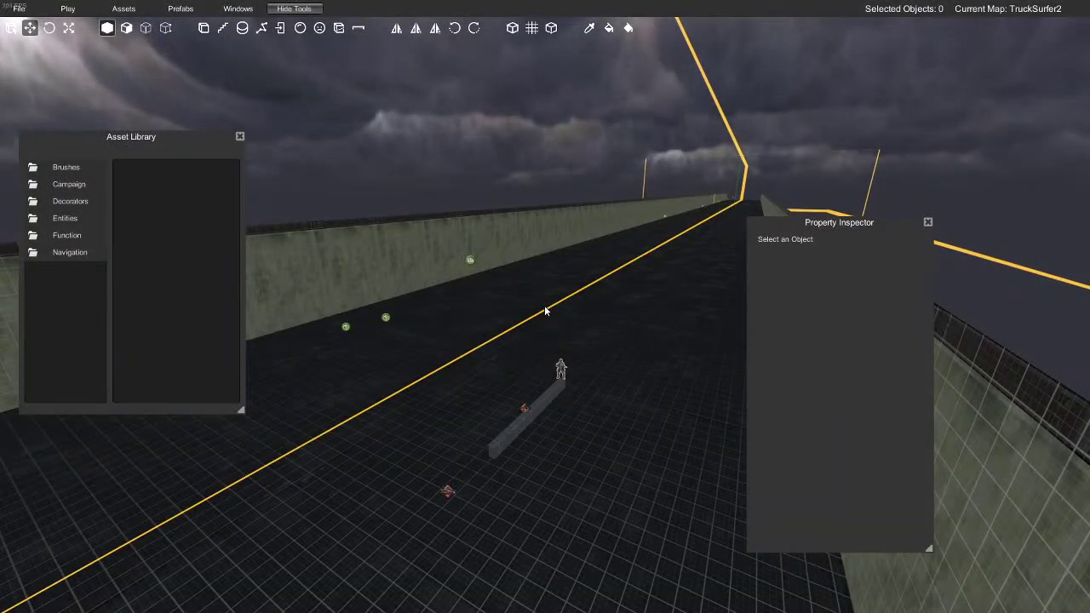
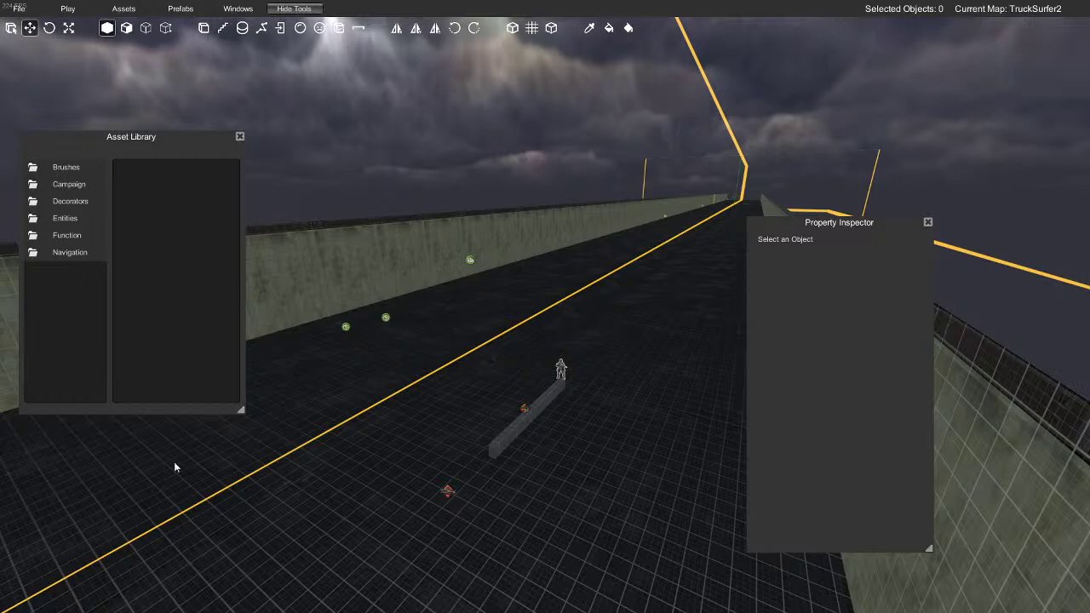
# Select the two containers alternately to examine the parent link between them
pyautogui.moveTo(410, 418); pyautogui.dragTo(395, 446, button='right')
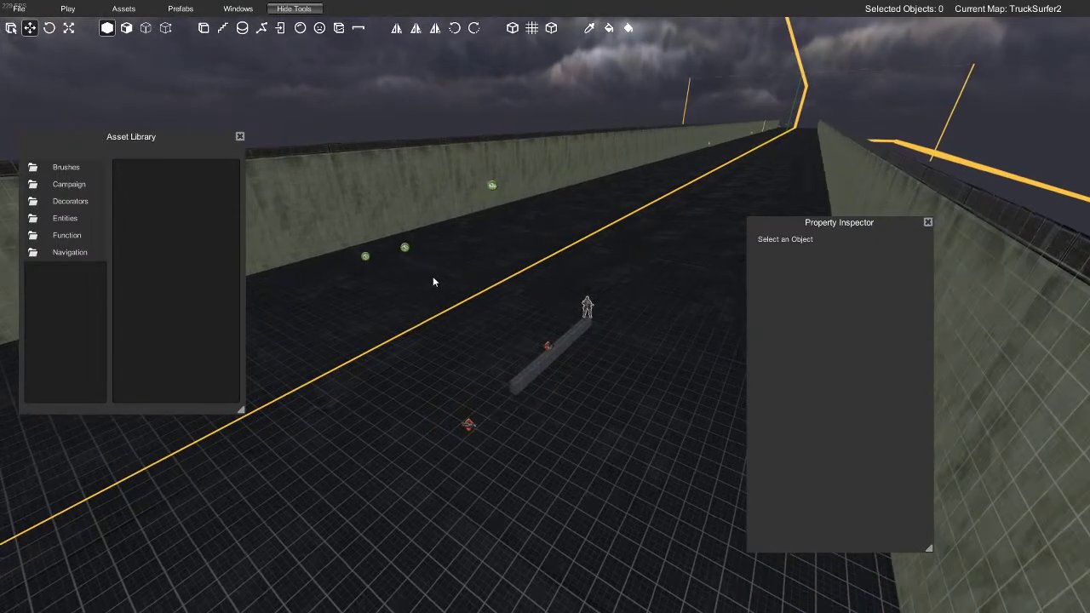
pyautogui.moveTo(541, 388); pyautogui.dragTo(536, 401, button='right')
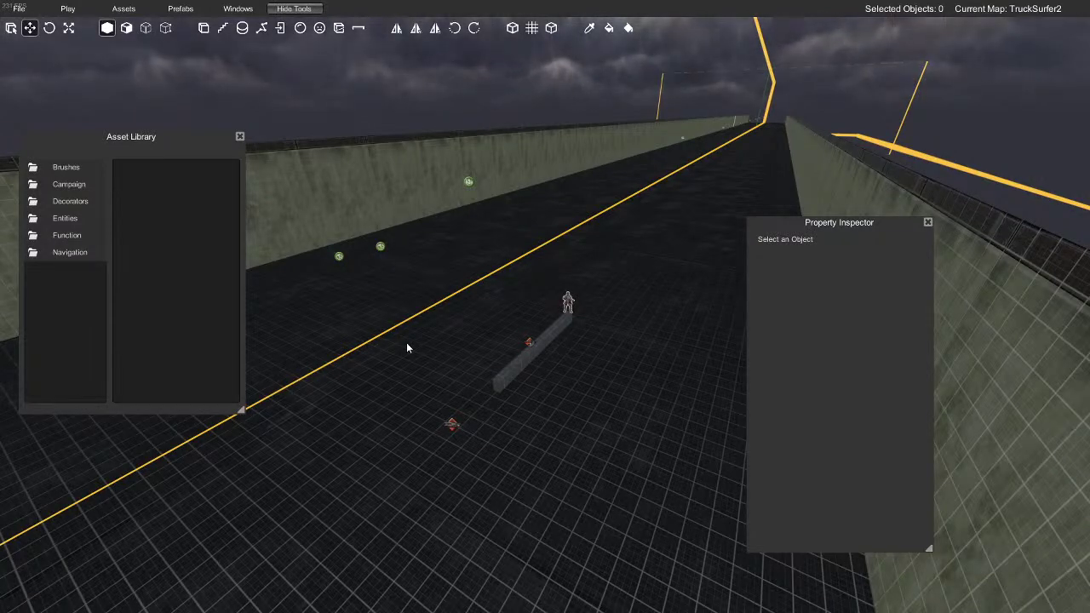
pyautogui.moveTo(423, 356); pyautogui.dragTo(349, 294, button='right')
pyautogui.click(460, 293)
pyautogui.click(349, 295)
pyautogui.click(460, 296)
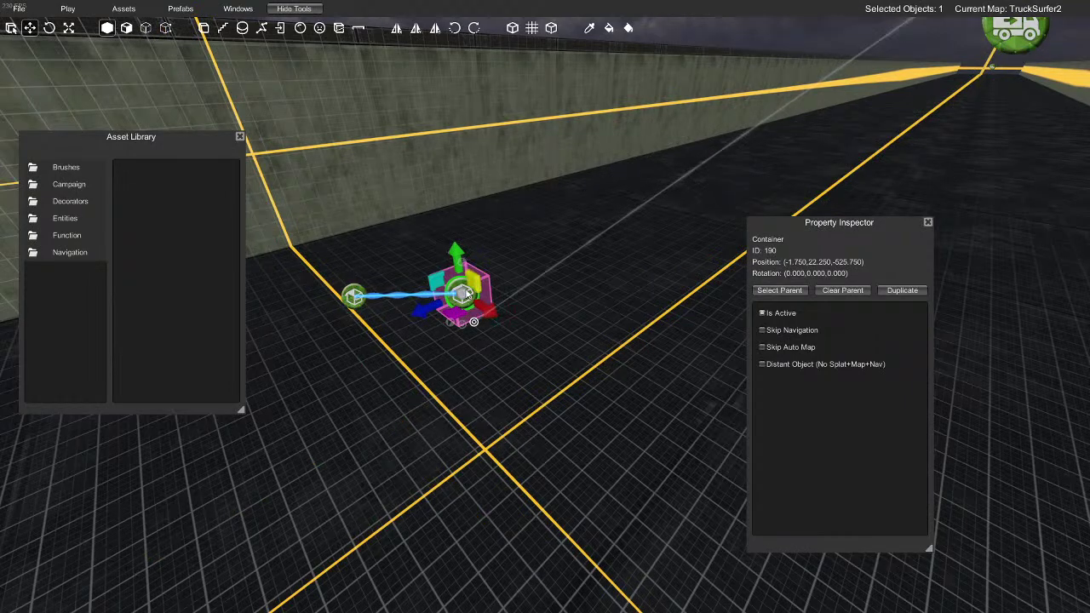
pyautogui.click(354, 297)
pyautogui.click(456, 296)
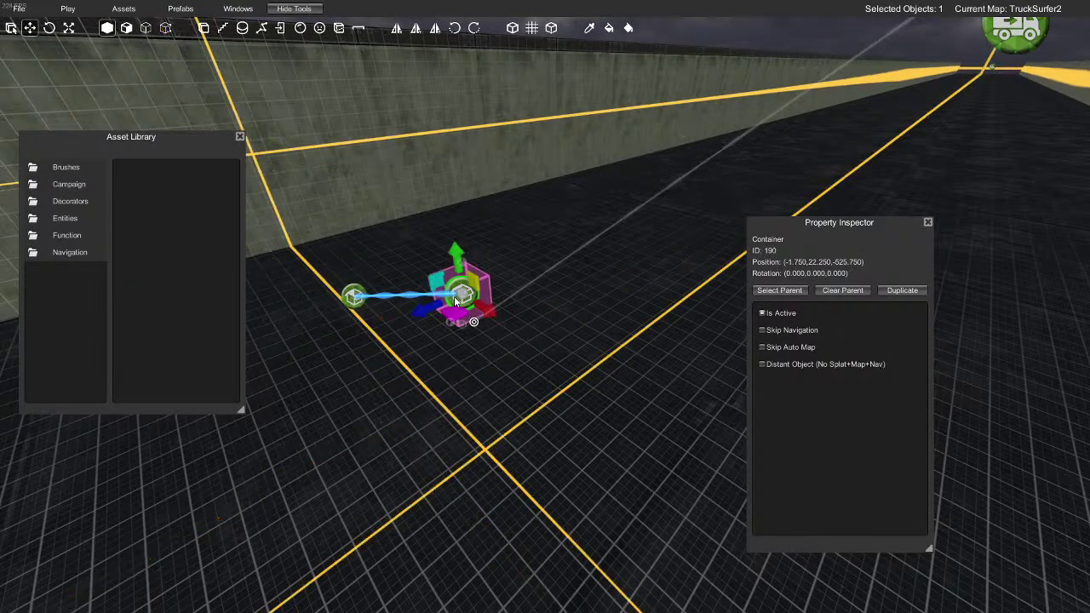
# Unlink the mover's end-of-motion output from the second container and link it to another input on the first container
pyautogui.click(354, 296)
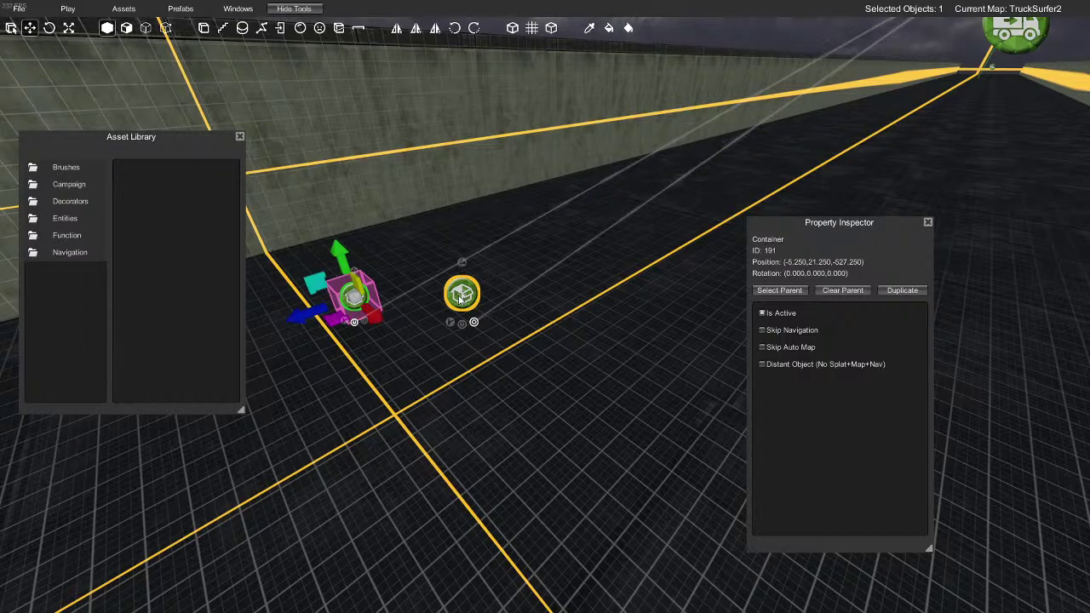
pyautogui.moveTo(354, 322); pyautogui.dragTo(502, 290)
pyautogui.moveTo(712, 167); pyautogui.dragTo(464, 350)
# Run the map with no clip from a more distant view to check the rewired container, and return to the editor
pyautogui.press('s')
pyautogui.moveTo(492, 340); pyautogui.dragTo(418, 351, button='right')
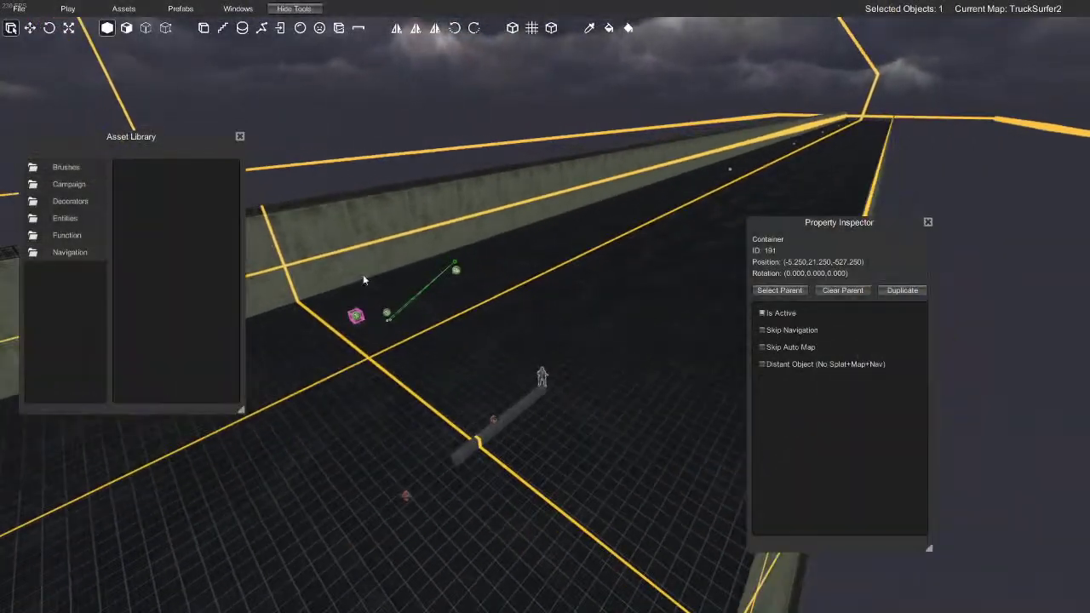
pyautogui.click(67, 8)
pyautogui.click(76, 56)
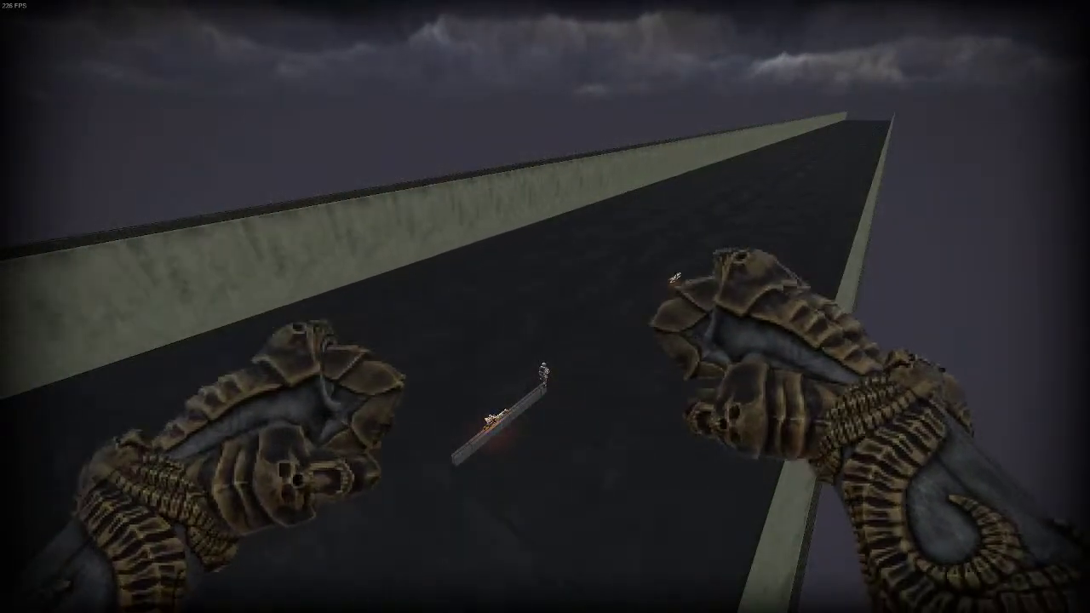
pyautogui.click(545, 306)
pyautogui.press('Escape')
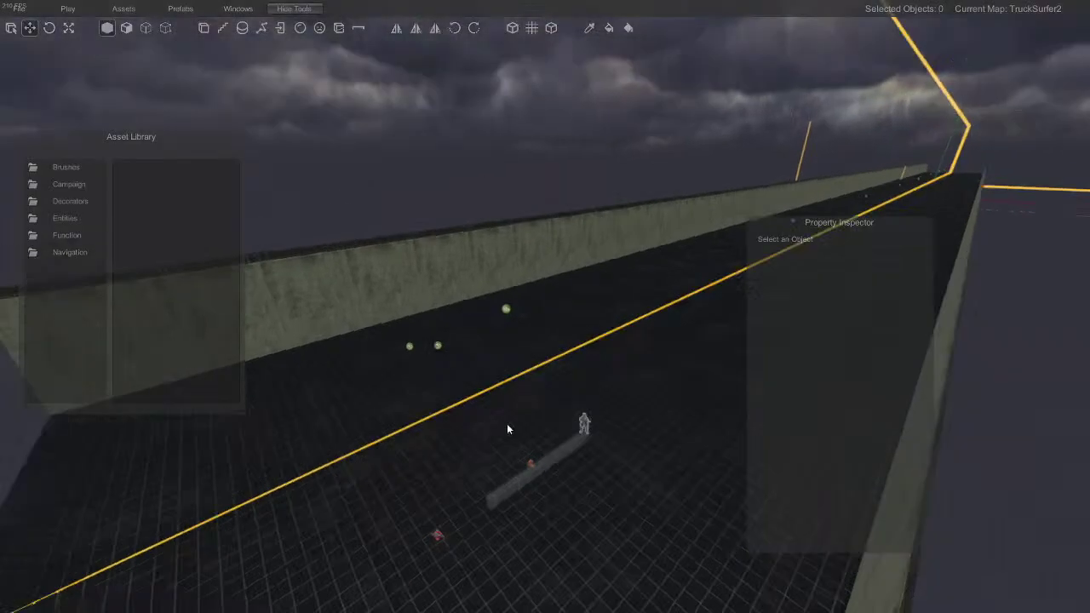
# Delete the second container, keeping only the one the mover is parented to
pyautogui.press('w')
pyautogui.moveTo(508, 425); pyautogui.dragTo(508, 458, button='right')
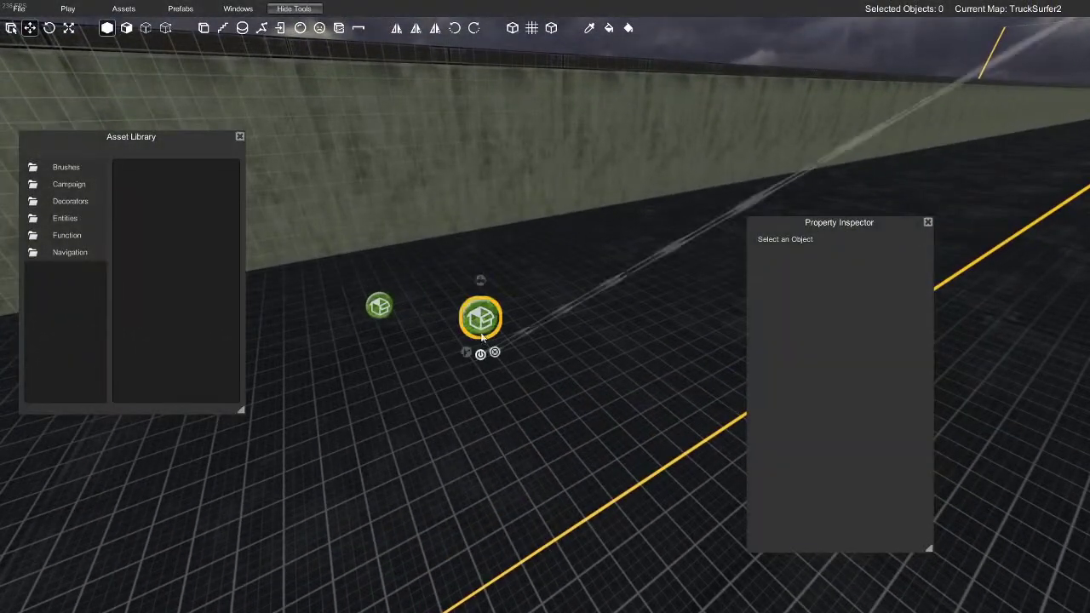
pyautogui.click(479, 317)
pyautogui.click(378, 306)
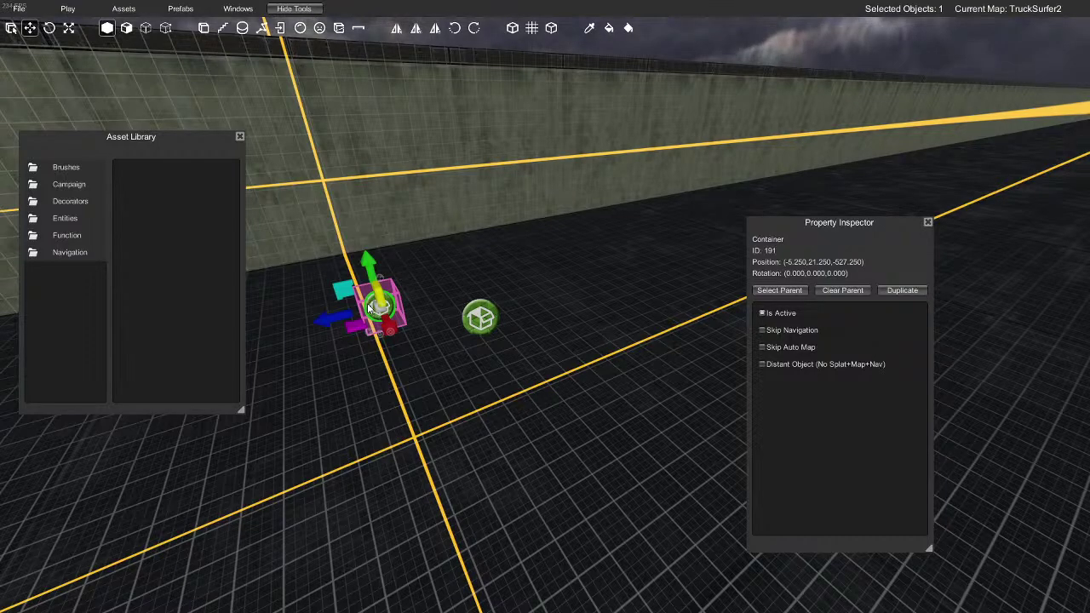
pyautogui.press('Delete')
# Place a Relay function entity on the road beside the remaining container
pyautogui.click(505, 314)
pyautogui.moveTo(505, 314); pyautogui.dragTo(539, 293, button='right')
pyautogui.click(605, 227)
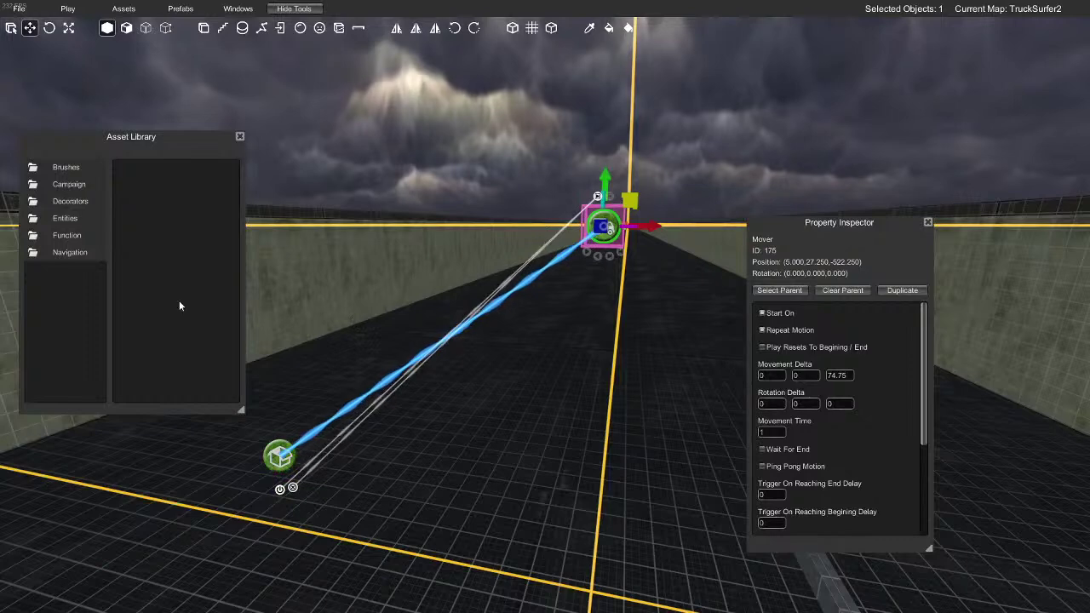
pyautogui.click(73, 234)
pyautogui.scroll(-6, 183, 327)
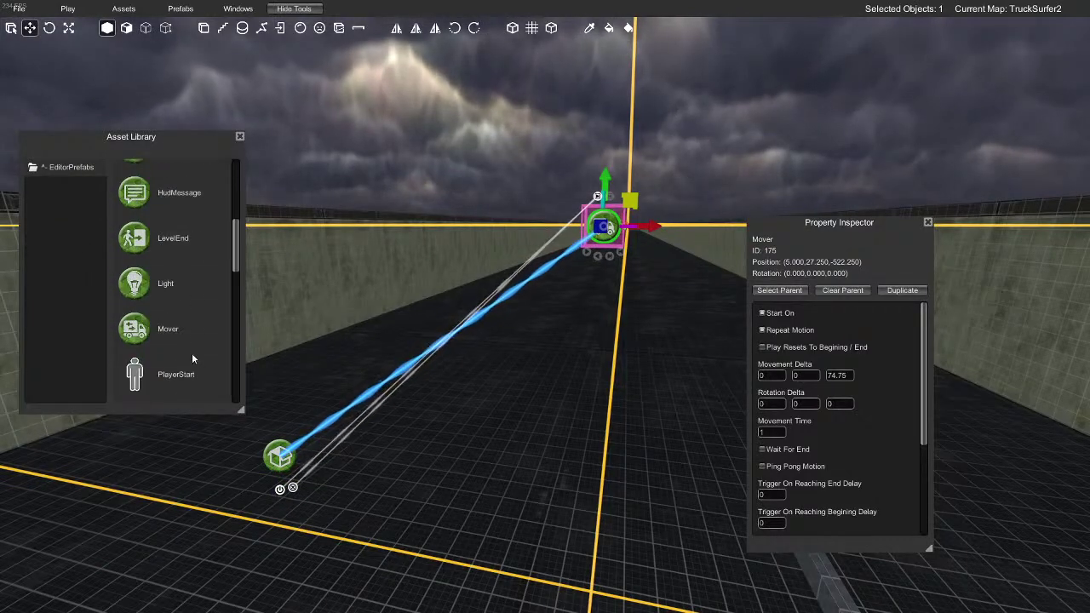
pyautogui.scroll(-6, 193, 351)
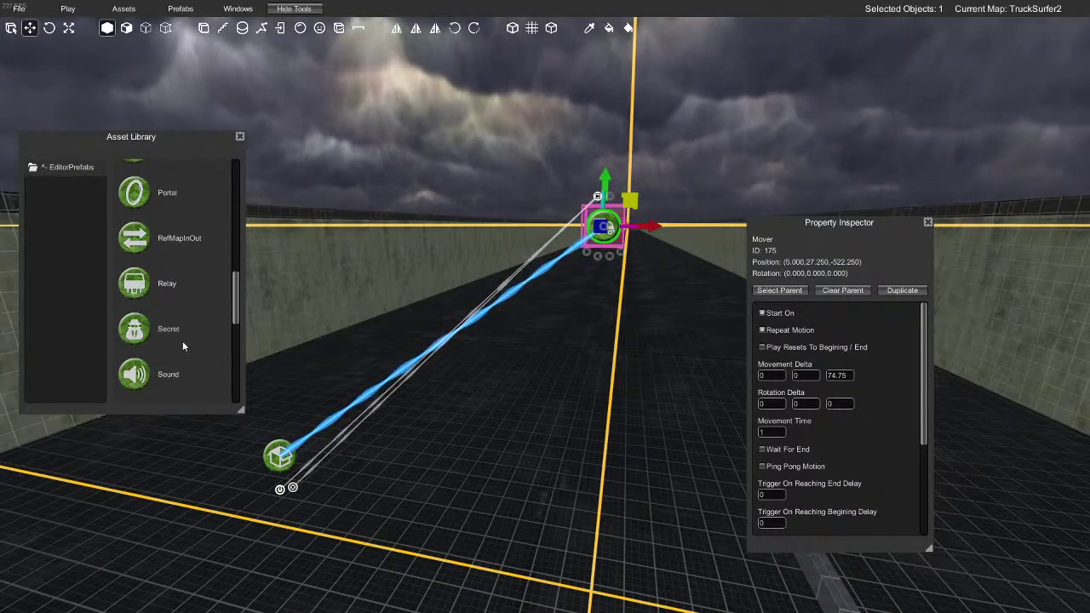
pyautogui.moveTo(135, 283); pyautogui.dragTo(385, 434)
# Move the relay to position (-1.000, 21.750, -523.250), next to the container
pyautogui.moveTo(413, 448); pyautogui.dragTo(395, 429, button='right')
pyautogui.moveTo(395, 429); pyautogui.dragTo(276, 498)
pyautogui.moveTo(331, 486); pyautogui.dragTo(349, 472, button='right')
pyautogui.moveTo(433, 417); pyautogui.dragTo(422, 298)
pyautogui.moveTo(452, 346); pyautogui.dragTo(371, 409)
pyautogui.moveTo(437, 405); pyautogui.dragTo(474, 424)
# Link the mover's end-of-motion output to the relay and remove its two existing links to the container
pyautogui.click(325, 414)
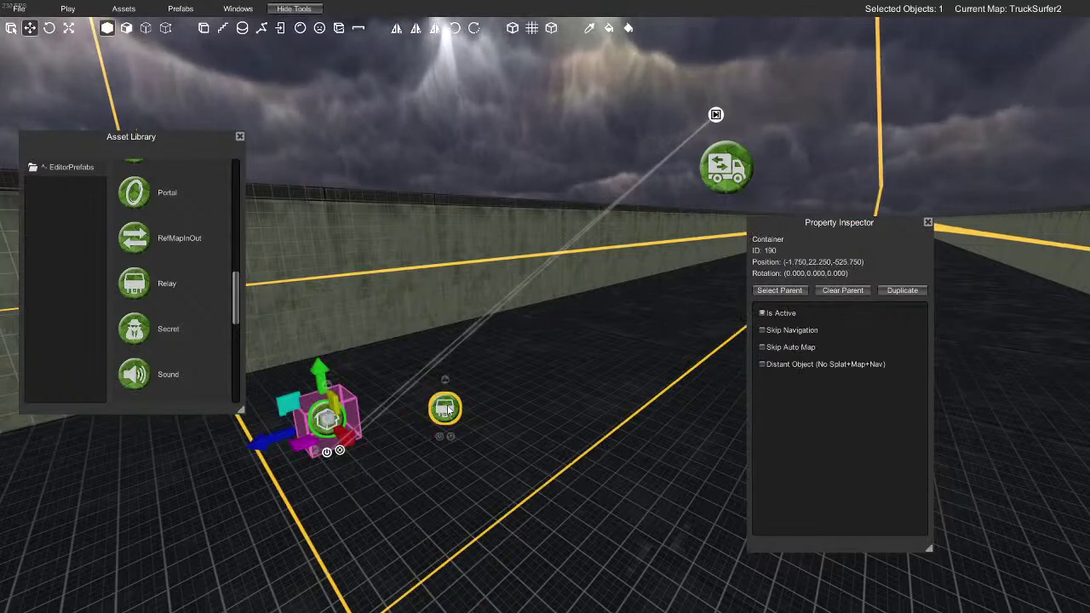
pyautogui.click(444, 409)
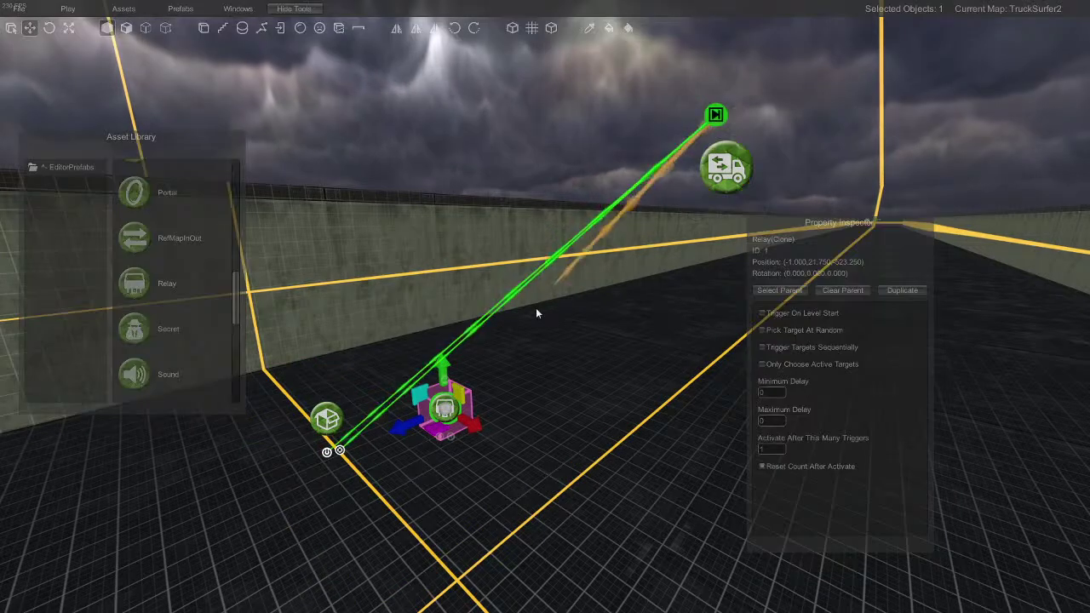
pyautogui.click(440, 436)
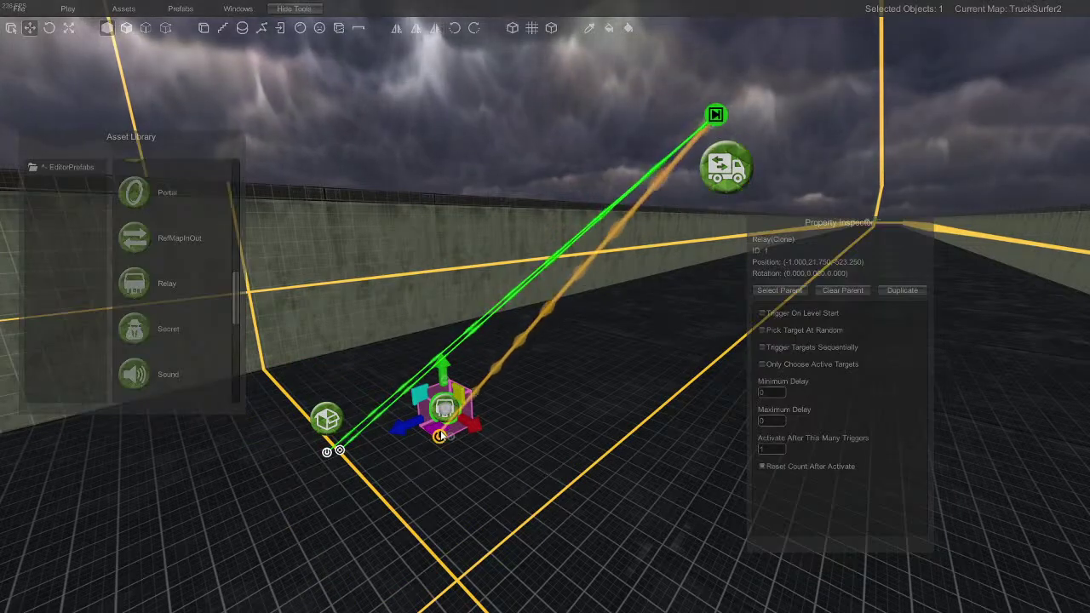
pyautogui.click(329, 452)
pyautogui.press('Escape')
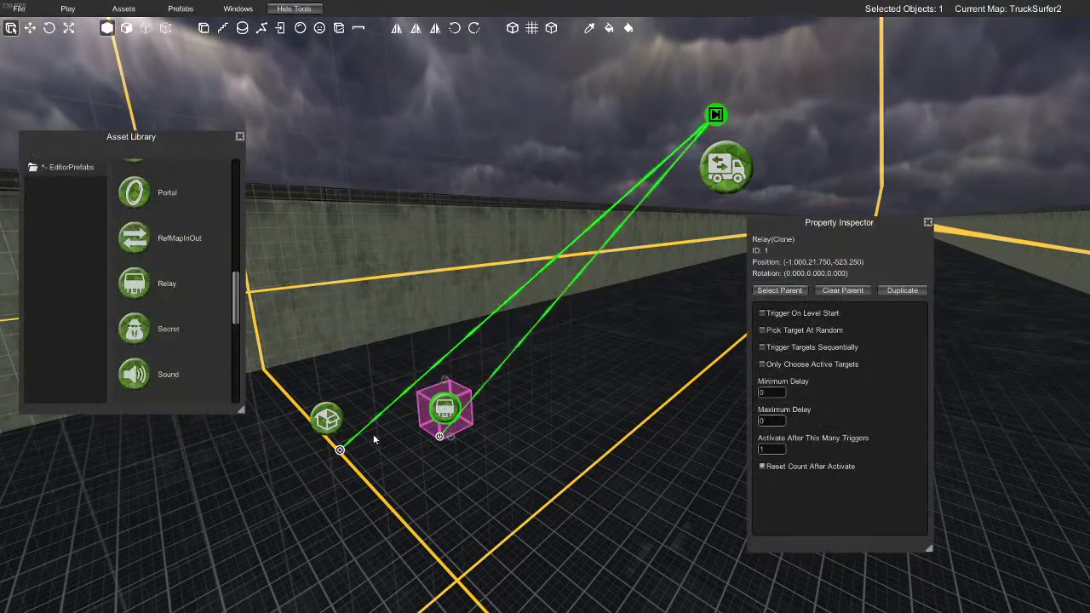
pyautogui.click(340, 449)
pyautogui.click(715, 114)
pyautogui.press('Escape')
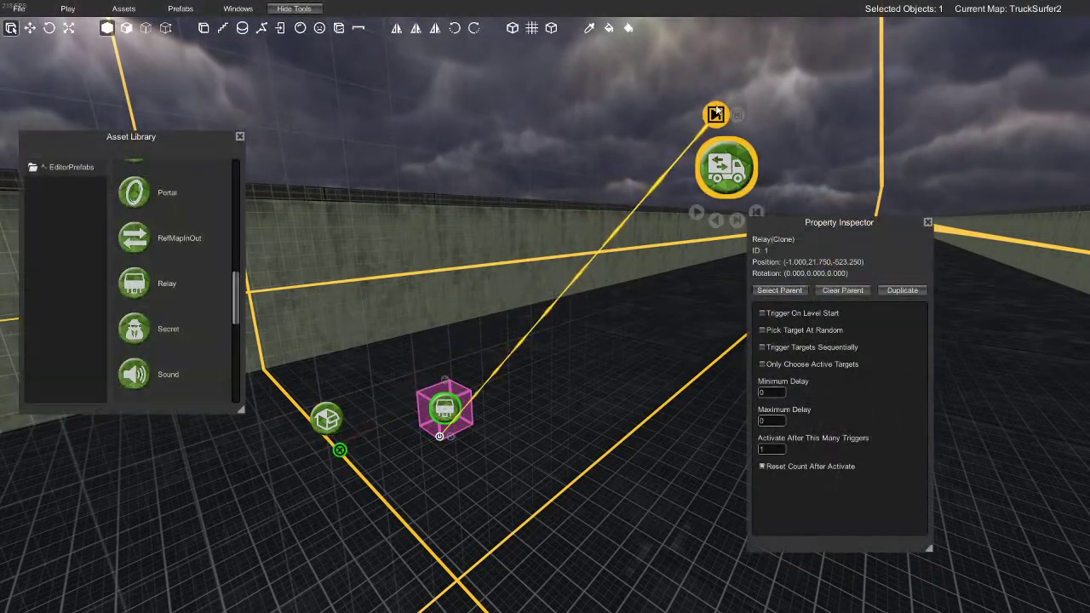
# Link both the mover's end-of-motion output and the relay's output to the container's unused input
pyautogui.click(716, 114)
pyautogui.click(314, 450)
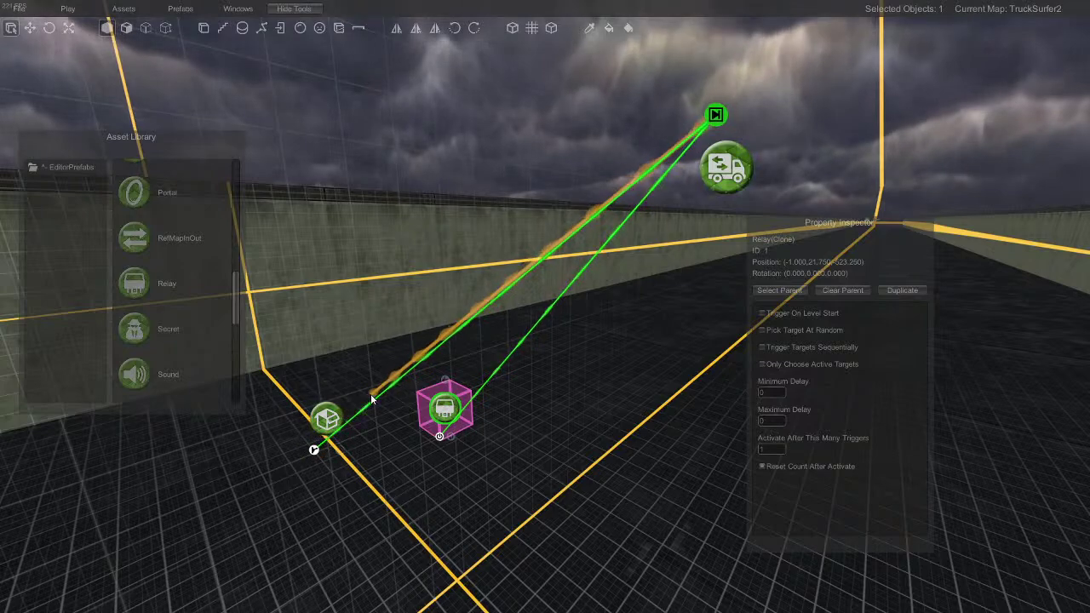
pyautogui.press('Escape')
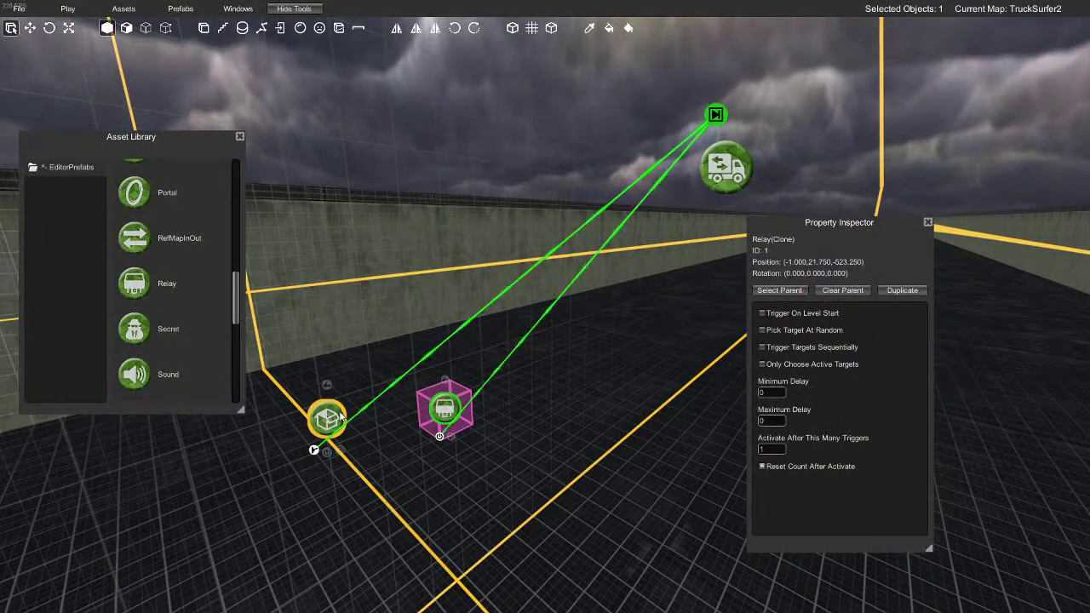
pyautogui.click(339, 415)
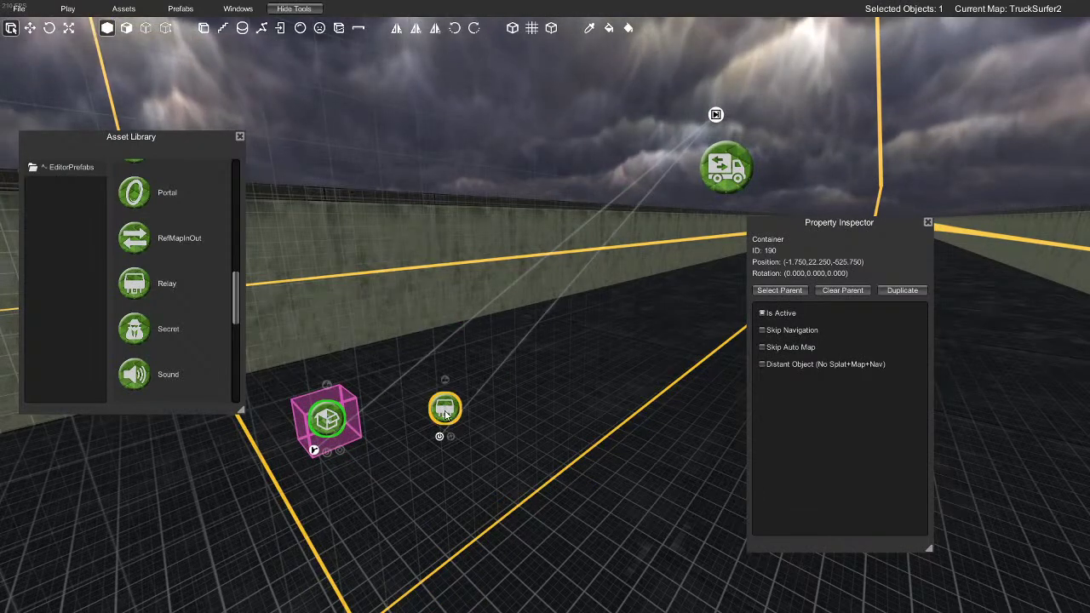
pyautogui.moveTo(444, 381); pyautogui.dragTo(372, 418)
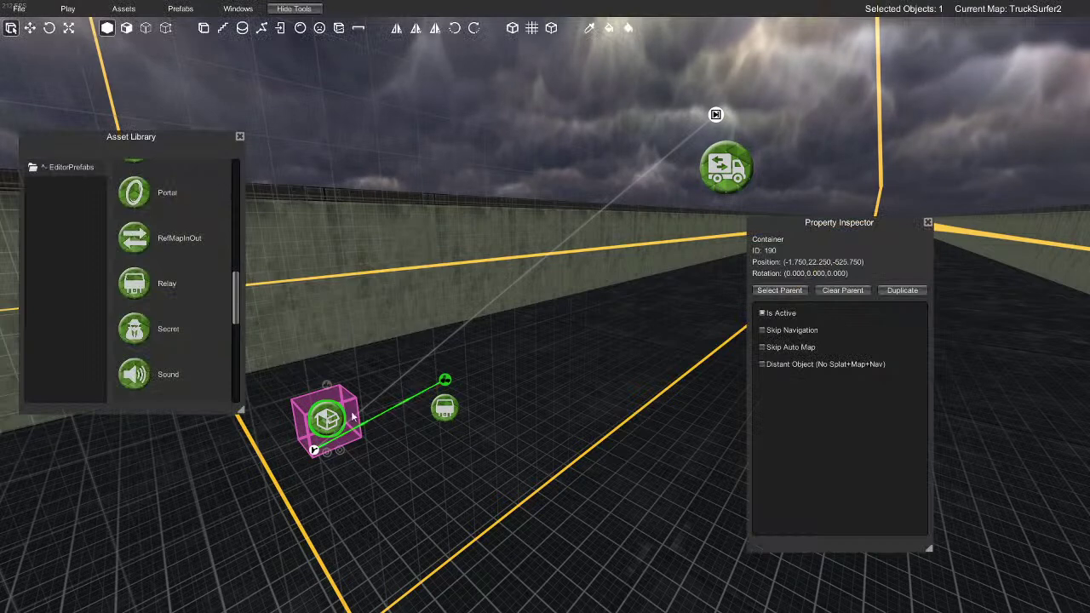
# Set the relay's Minimum Delay and Maximum Delay to .000001 and save the map
pyautogui.click(446, 407)
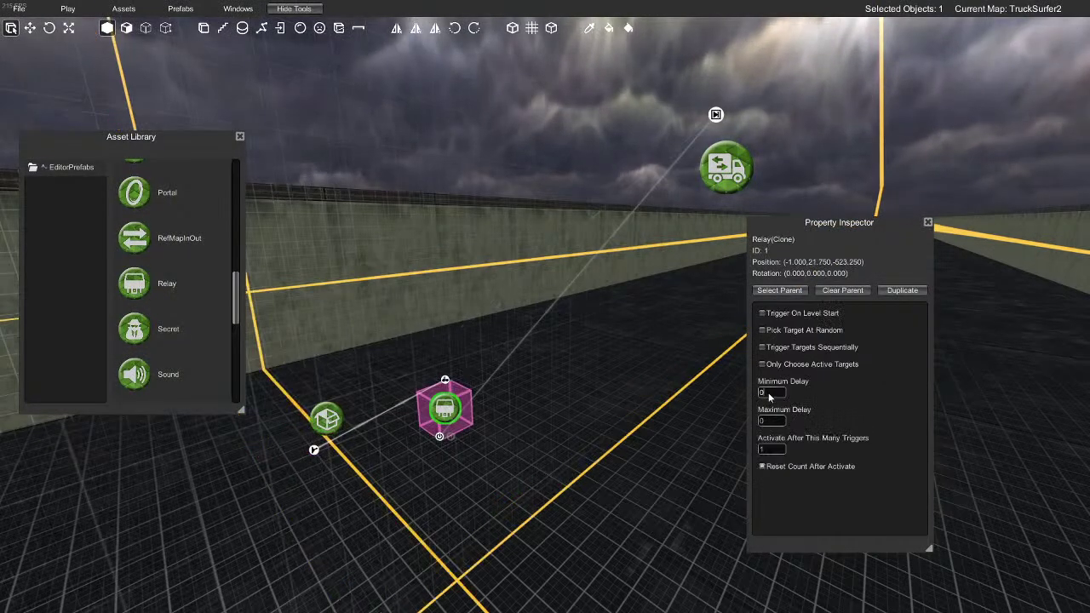
pyautogui.moveTo(764, 392); pyautogui.dragTo(758, 392)
pyautogui.write('.000')
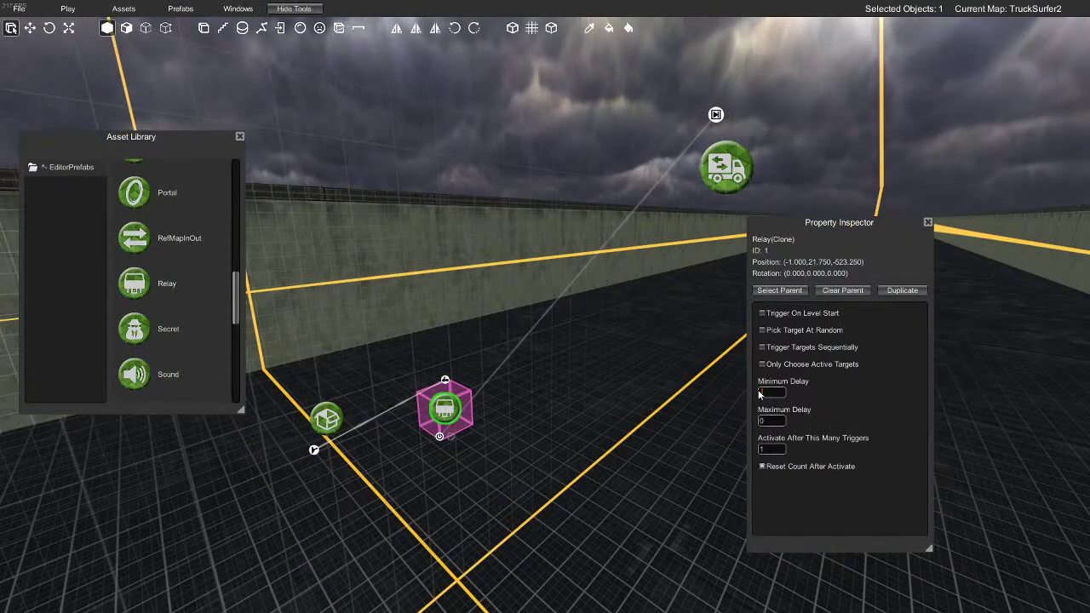
pyautogui.write('001')
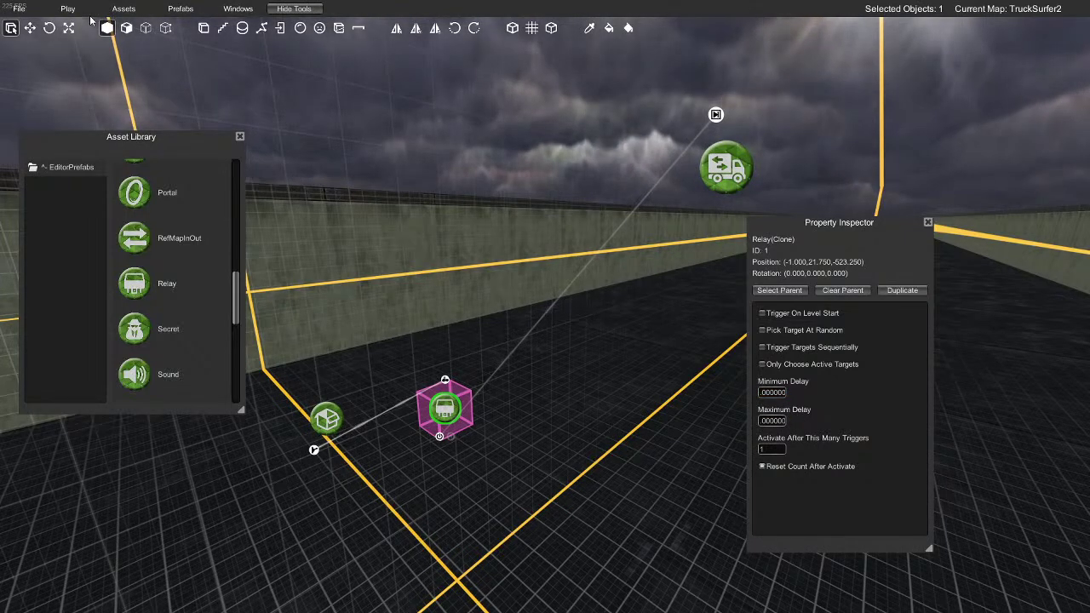
pyautogui.click(18, 8)
pyautogui.click(34, 43)
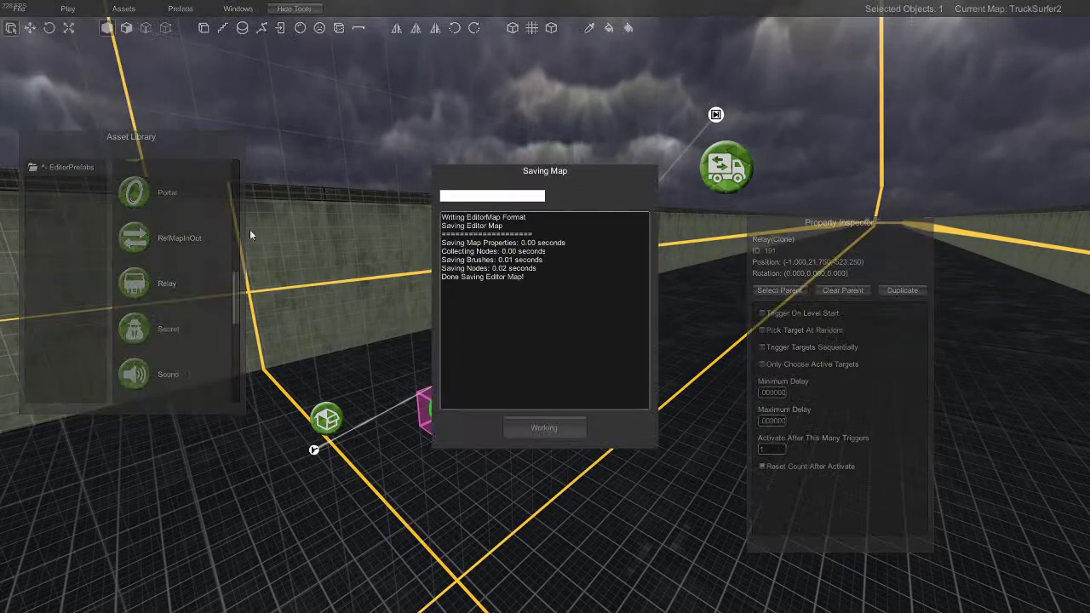
# Playtest the map from the current view with no clip to check the moving road, and return to the editor
pyautogui.click(67, 9)
pyautogui.click(127, 60)
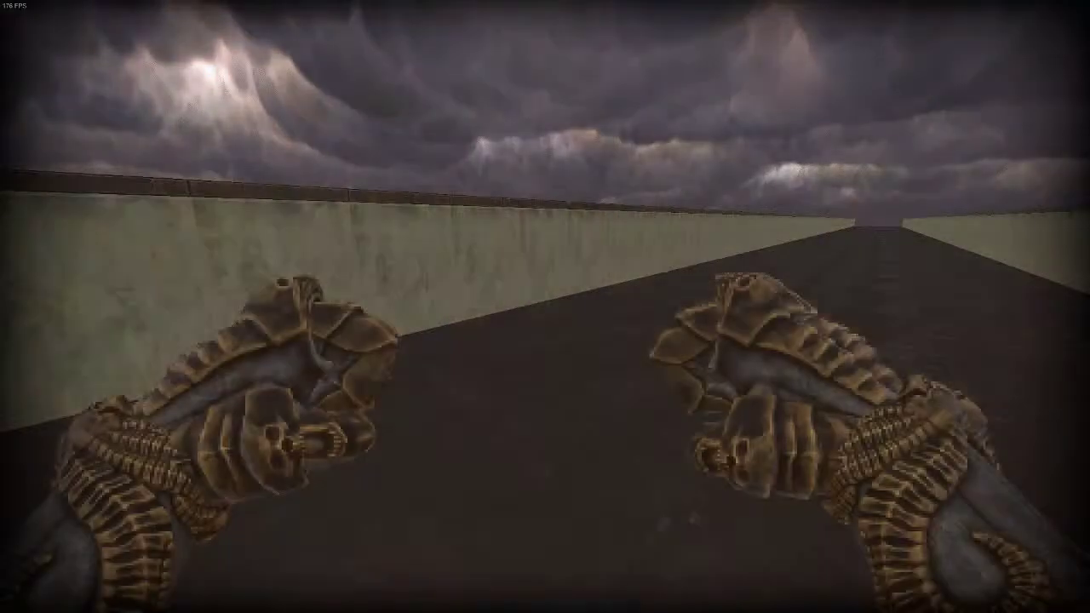
pyautogui.press('w')
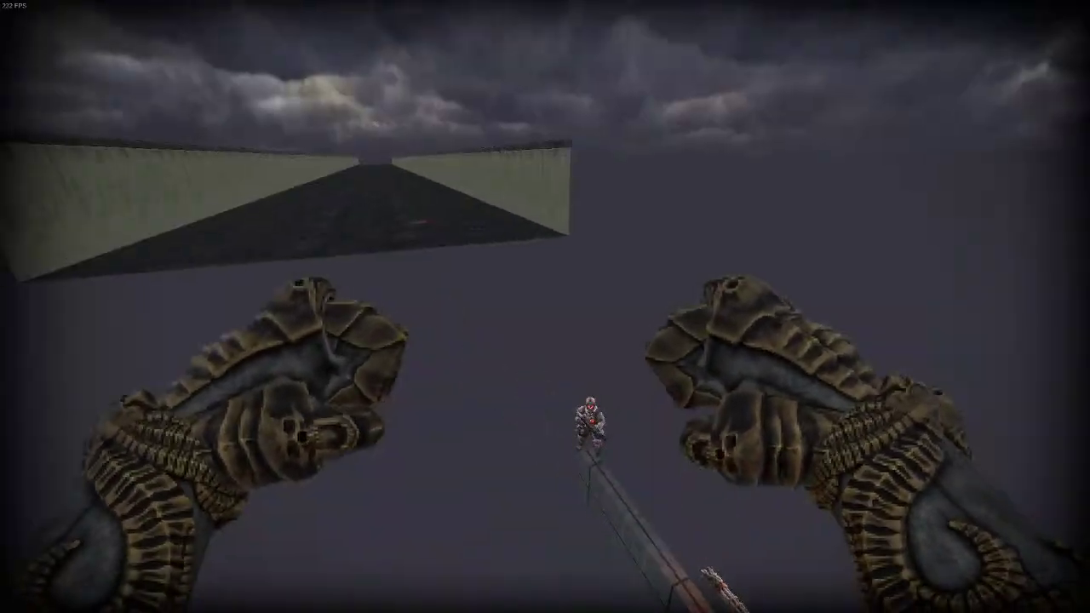
pyautogui.press('Escape')
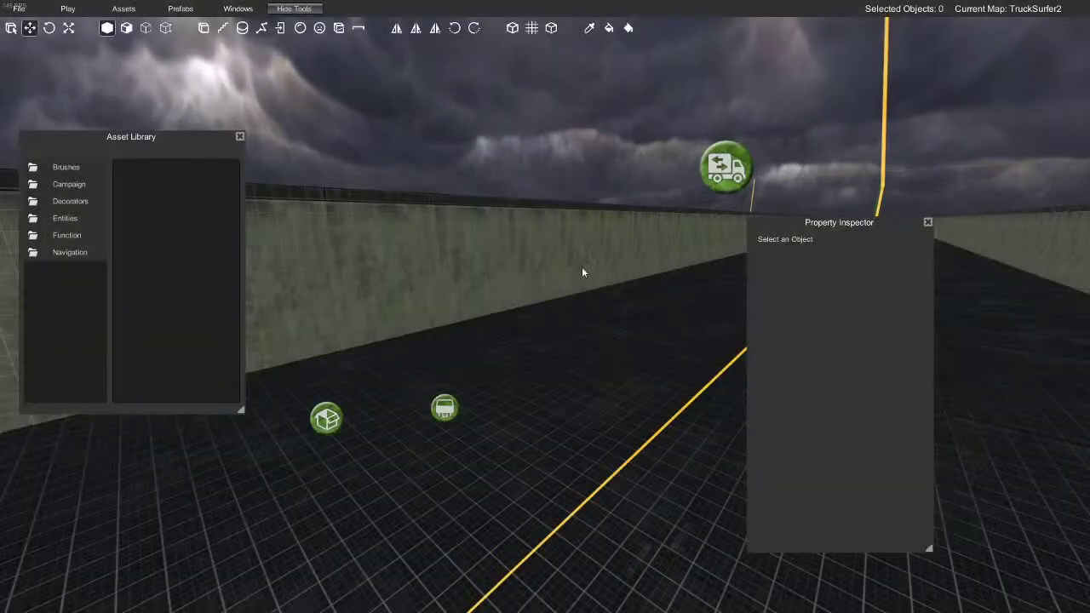
# Examine the links between the mover, the container and the relay, along with the relay's delay settings
pyautogui.click(725, 168)
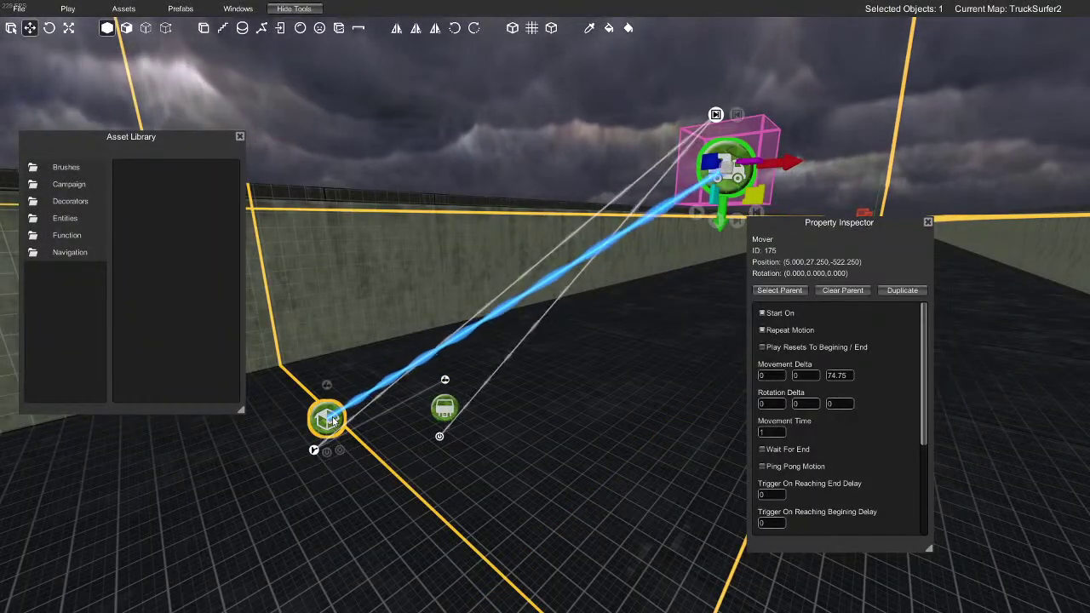
pyautogui.click(446, 412)
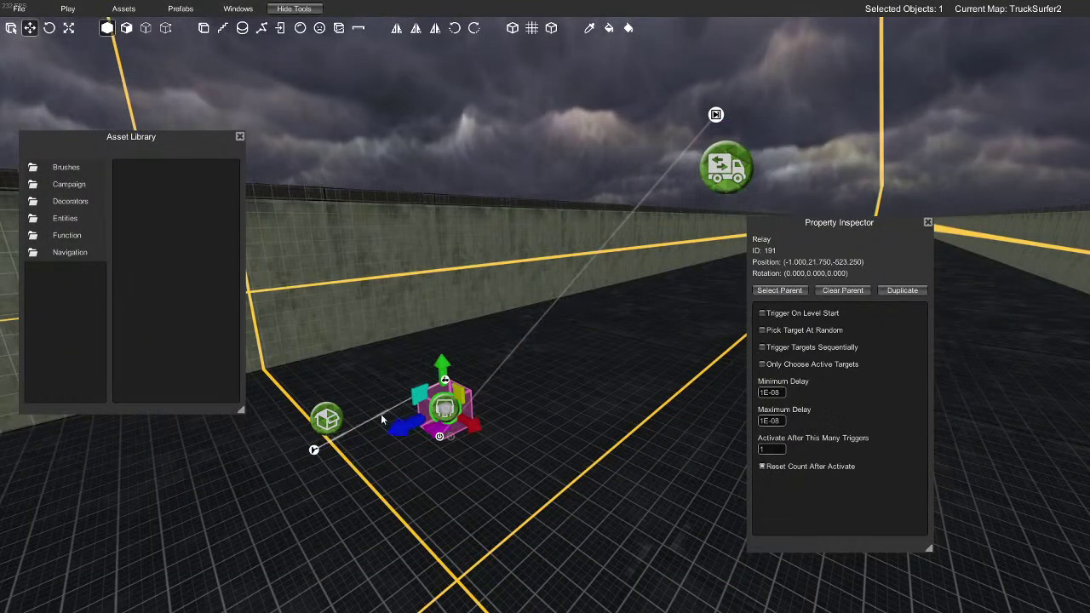
pyautogui.click(328, 420)
pyautogui.click(448, 412)
pyautogui.press('s')
pyautogui.moveTo(465, 433); pyautogui.dragTo(454, 455, button='right')
pyautogui.press('w')
pyautogui.moveTo(516, 305); pyautogui.dragTo(547, 284, button='right')
pyautogui.press('s')
pyautogui.click(589, 205)
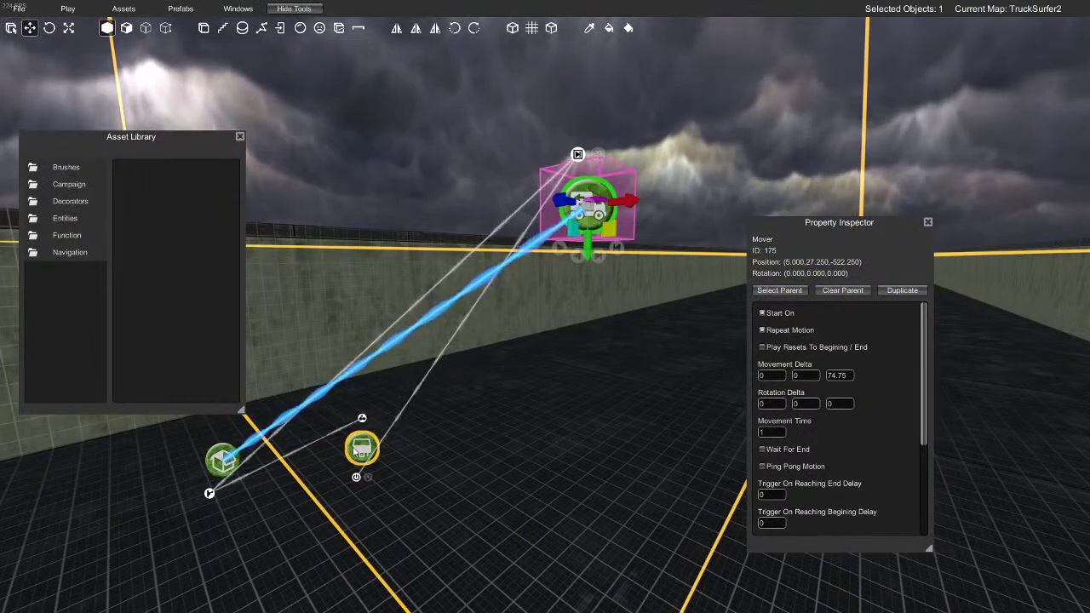
# Delete the relay and the container
pyautogui.click(361, 449)
pyautogui.keyDown('shift'); pyautogui.click(222, 459); pyautogui.keyUp('shift')
pyautogui.press('Delete')
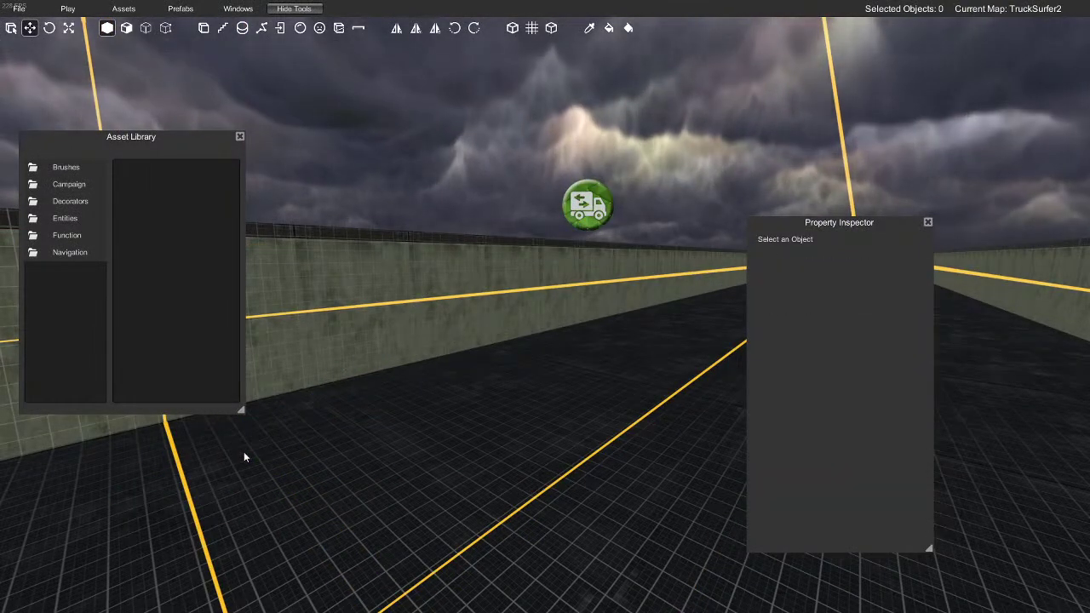
# Close the Property Inspector and the Asset Library
pyautogui.moveTo(232, 436); pyautogui.dragTo(524, 462, button='right')
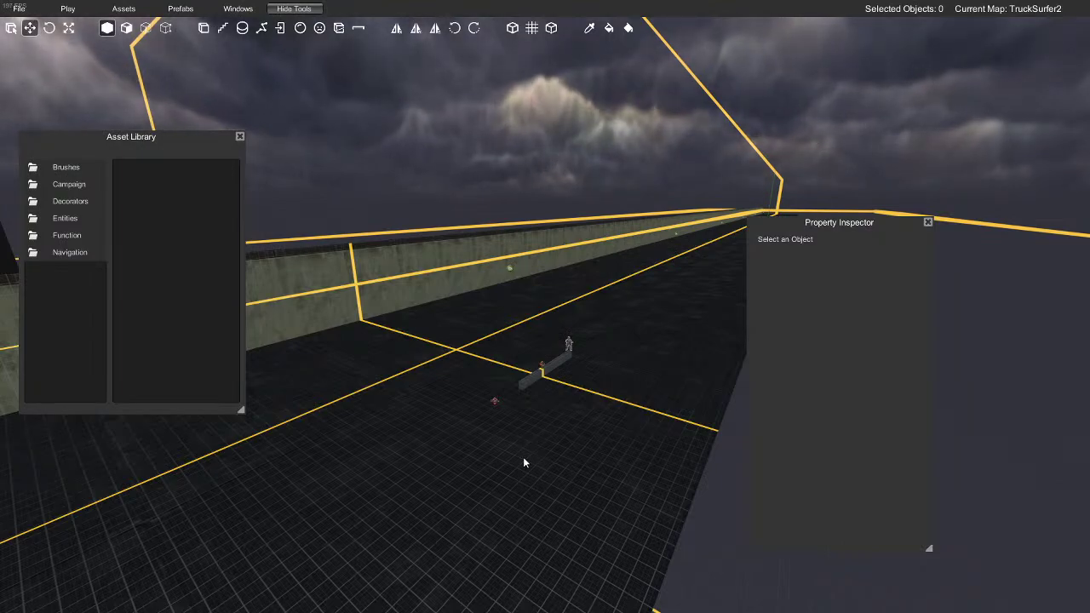
pyautogui.moveTo(506, 454); pyautogui.dragTo(1044, 144, button='right')
pyautogui.click(926, 223)
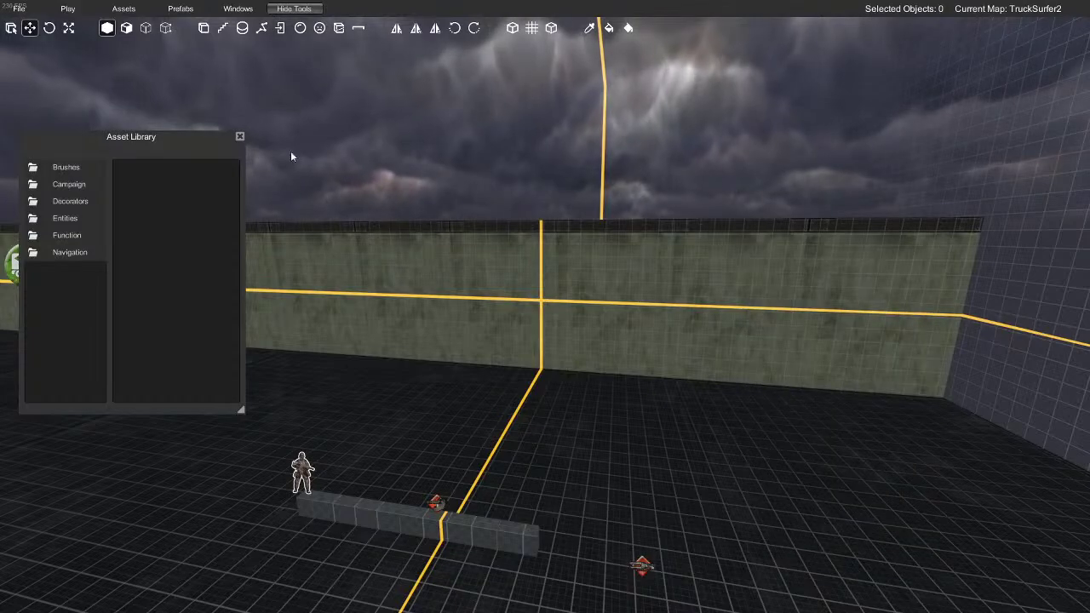
pyautogui.click(239, 136)
pyautogui.moveTo(238, 138); pyautogui.dragTo(501, 349, button='right')
pyautogui.moveTo(749, 409); pyautogui.dragTo(367, 527, button='right')
pyautogui.moveTo(869, 400); pyautogui.dragTo(435, 472, button='right')
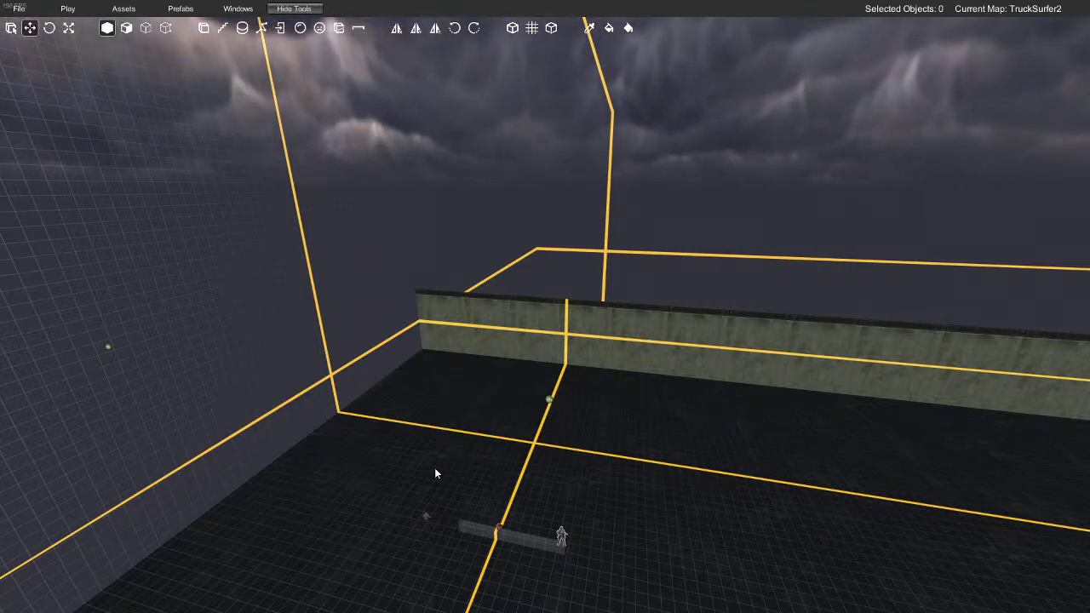
# Try to raise a vertex on the upper edge of the road section's side wall
pyautogui.press('w')
pyautogui.moveTo(540, 325); pyautogui.dragTo(726, 435, button='right')
pyautogui.click(350, 291)
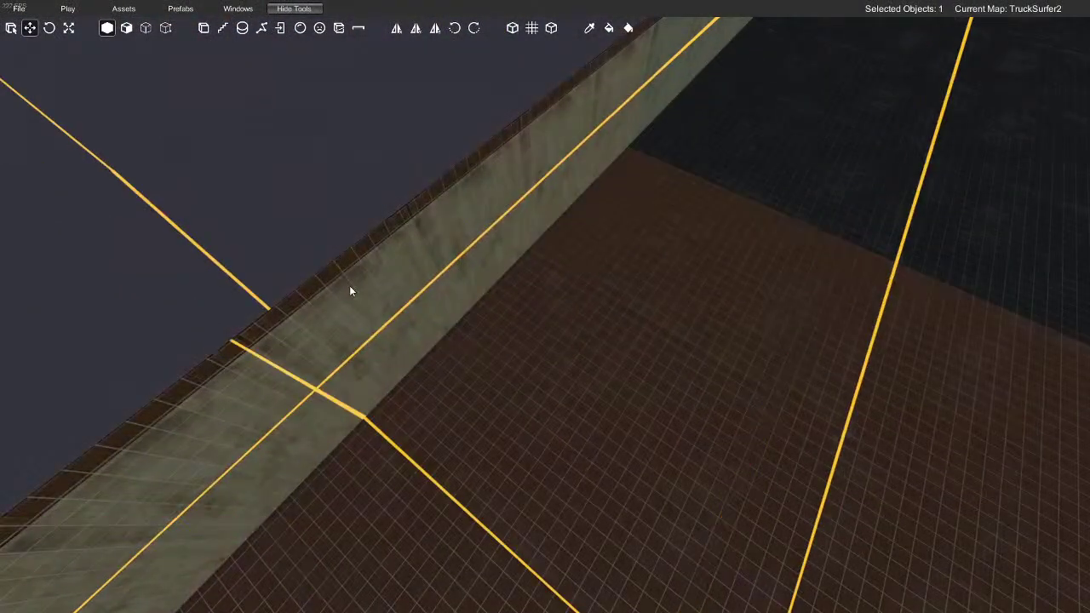
pyautogui.click(405, 200)
pyautogui.moveTo(394, 170); pyautogui.dragTo(361, 62)
pyautogui.hotkey('ctrl', 'z')
# Save the map
pyautogui.press('d')
pyautogui.moveTo(480, 287); pyautogui.dragTo(415, 236, button='right')
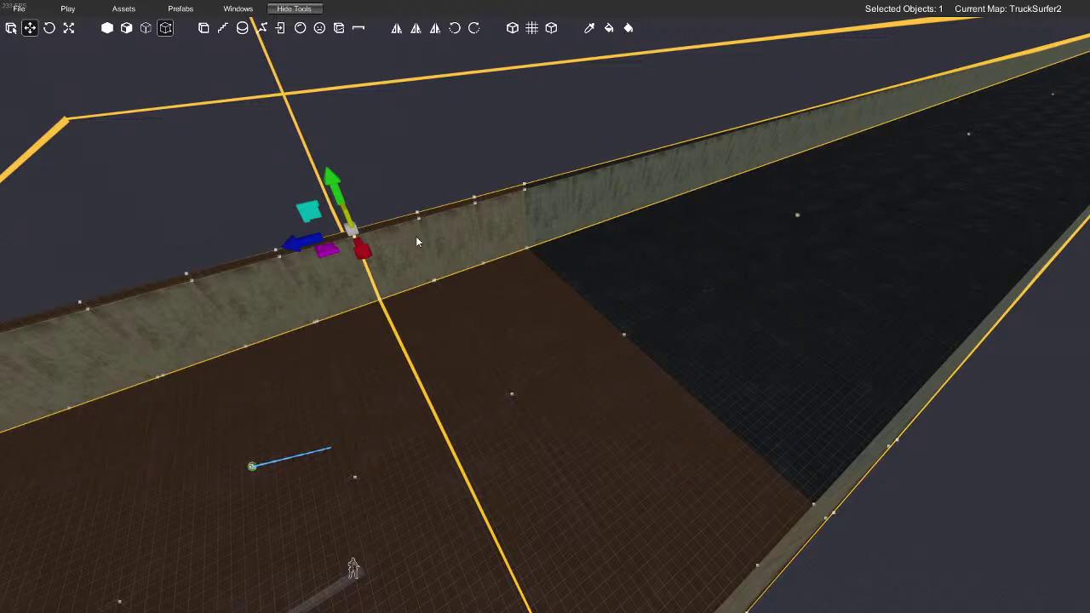
pyautogui.moveTo(617, 379); pyautogui.dragTo(539, 394, button='right')
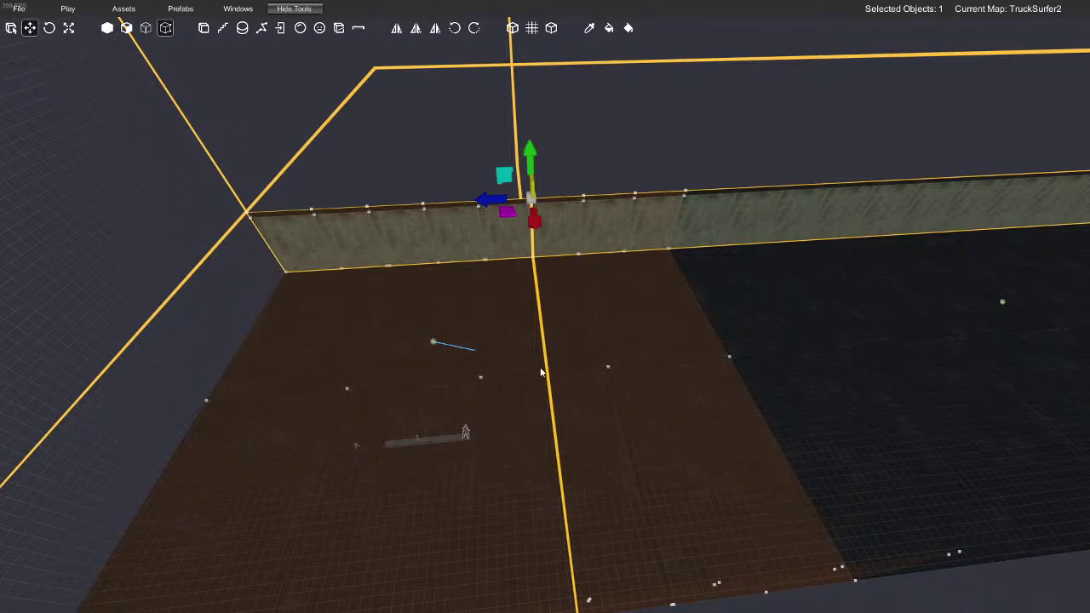
pyautogui.hotkey('ctrl', 's')
pyautogui.moveTo(532, 431); pyautogui.dragTo(670, 406, button='right')
pyautogui.press('w')
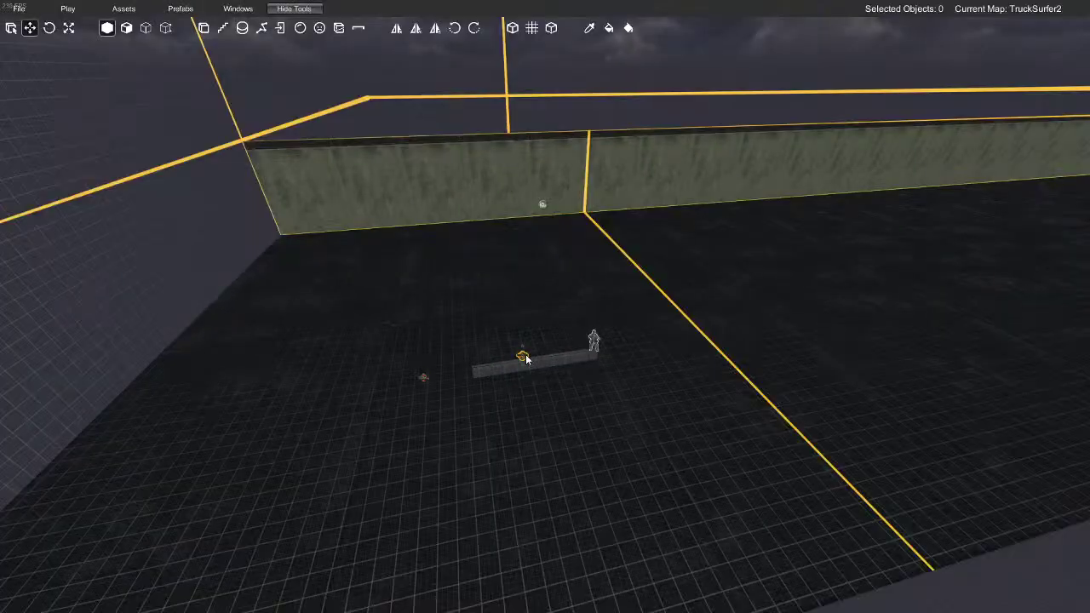
pyautogui.moveTo(264, 313); pyautogui.dragTo(428, 282, button='right')
pyautogui.press('a')
pyautogui.moveTo(344, 292); pyautogui.dragTo(660, 384, button='right')
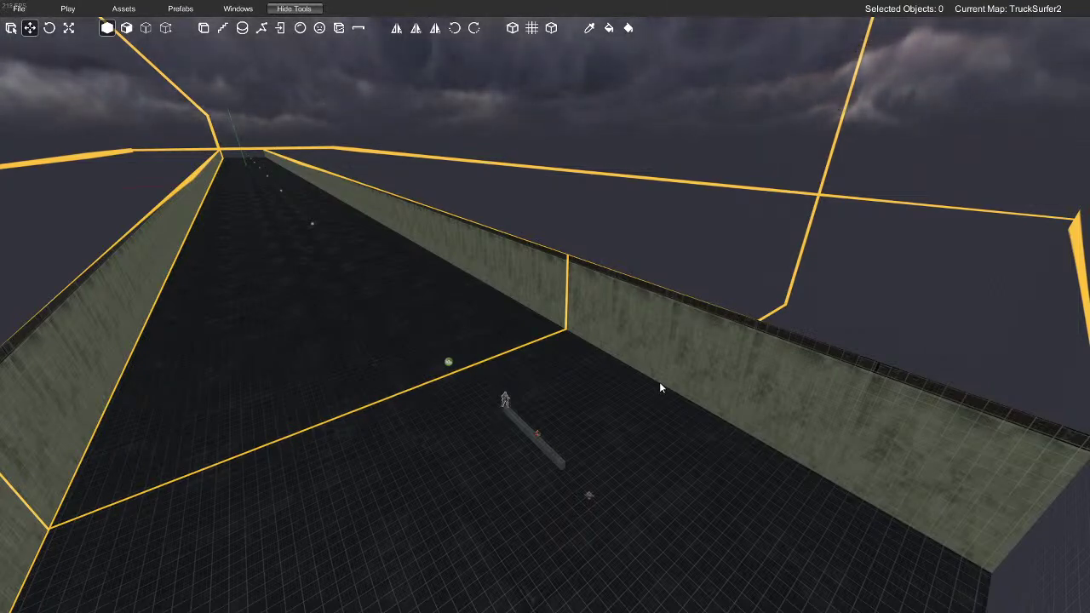
# Playtest the map from above the road's start with no clip, fly around the moving sections and return to the editor
pyautogui.click(68, 9)
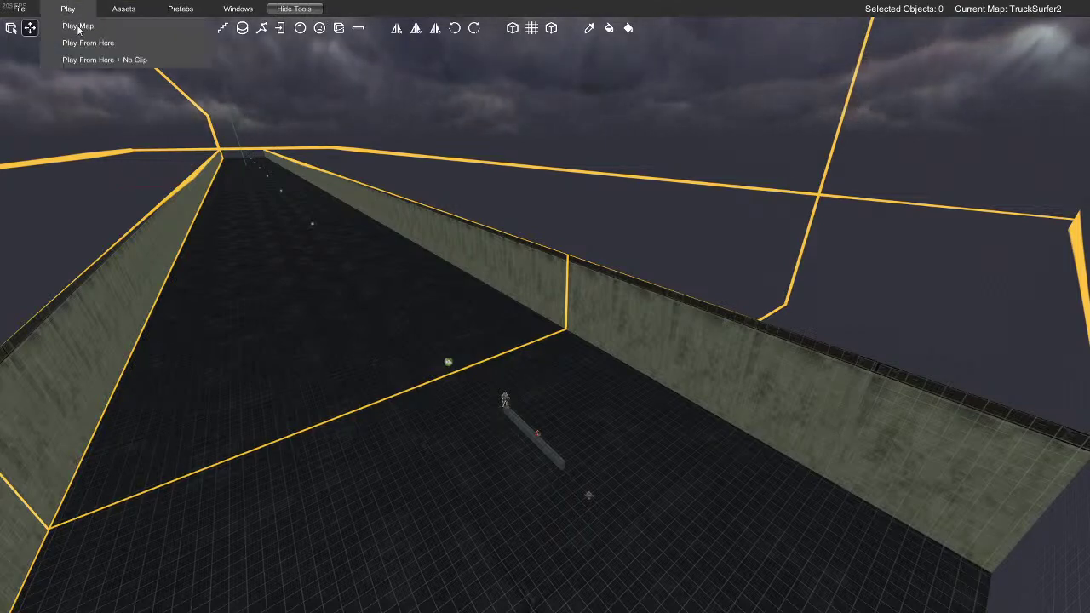
pyautogui.click(90, 63)
pyautogui.click(563, 434)
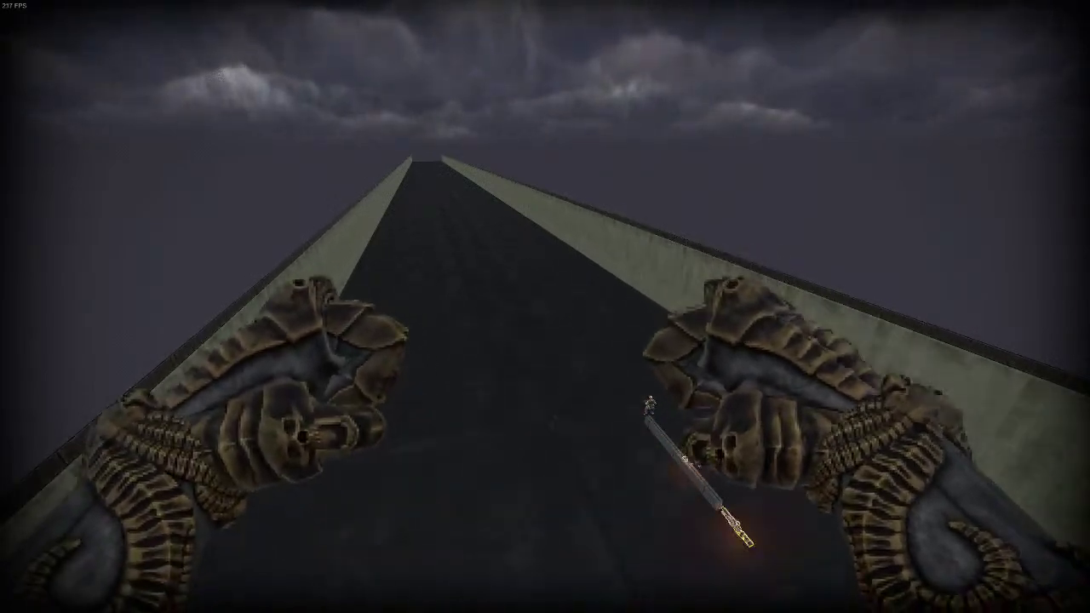
pyautogui.press('w')
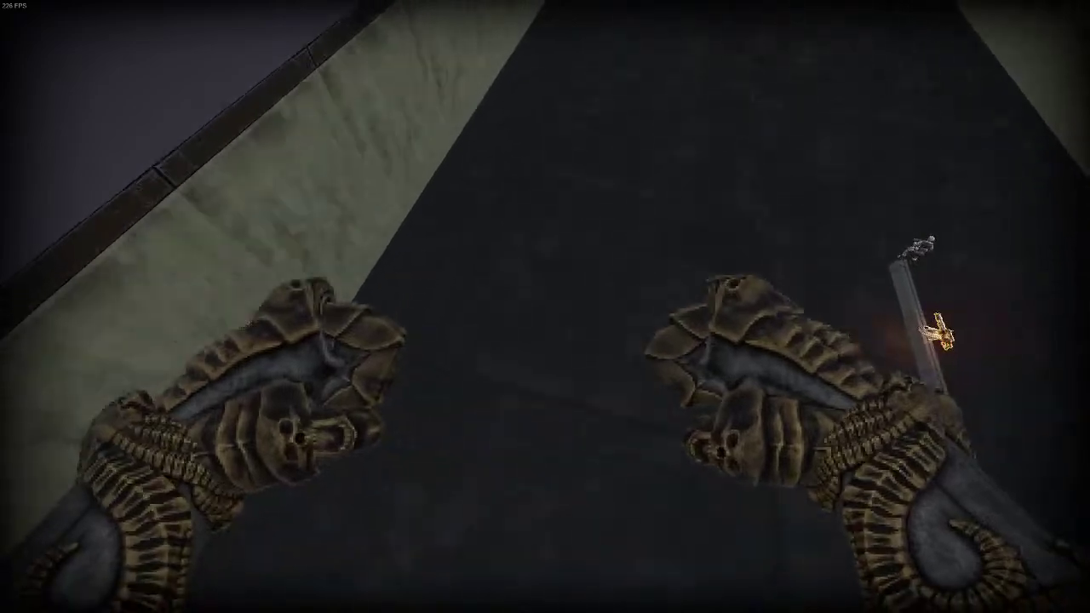
pyautogui.press('w')
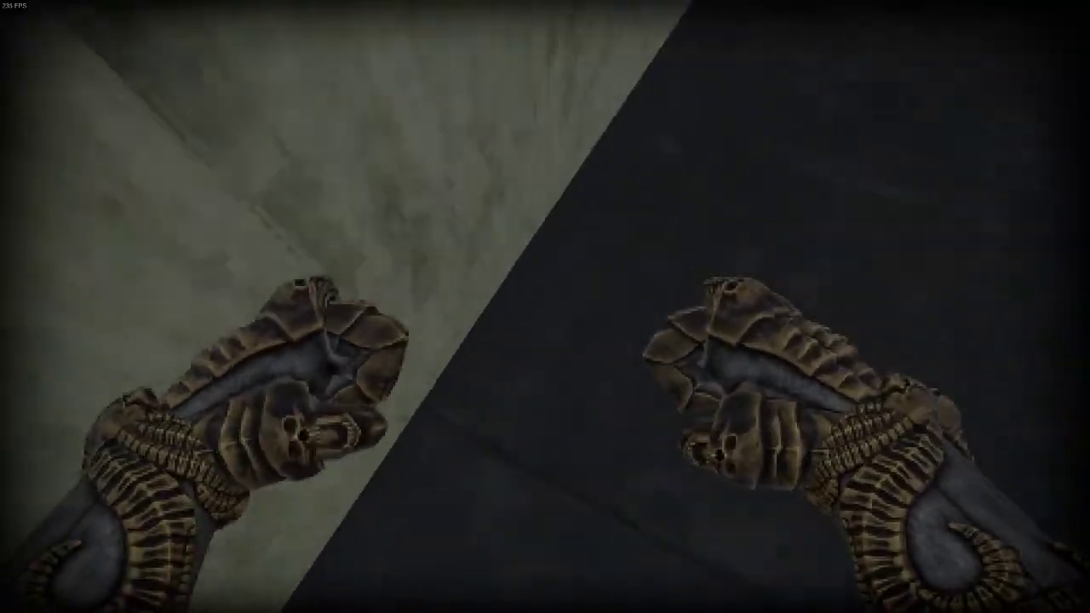
pyautogui.press('w')
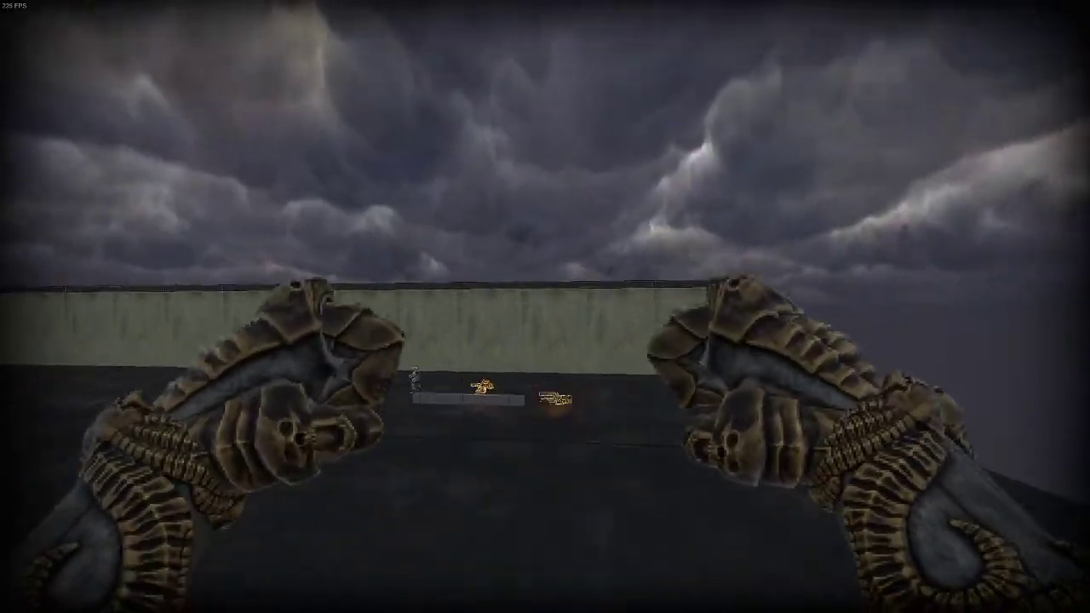
pyautogui.press('w')
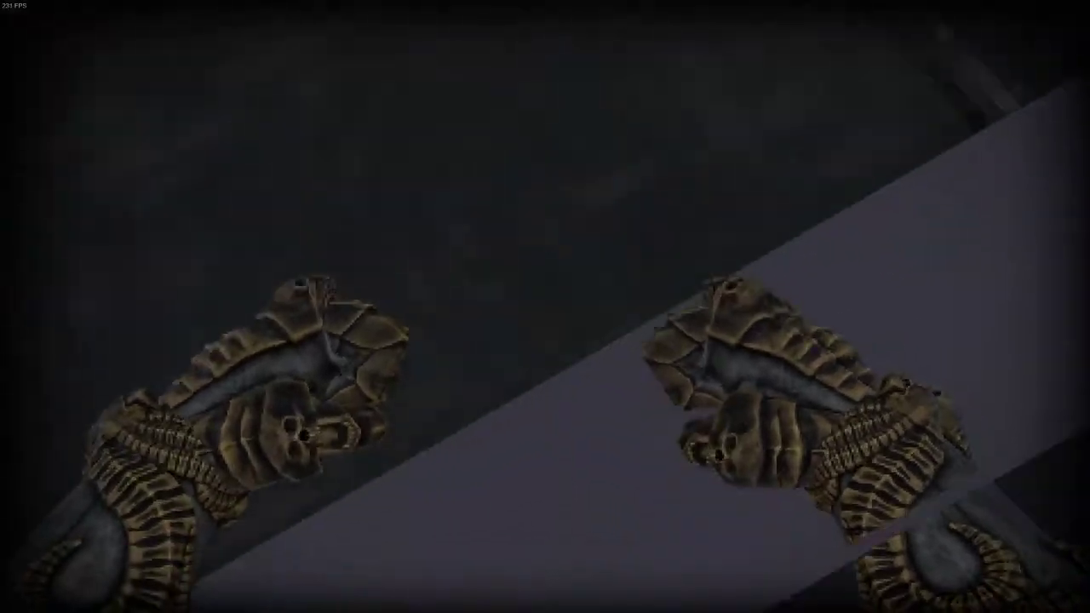
pyautogui.press('w')
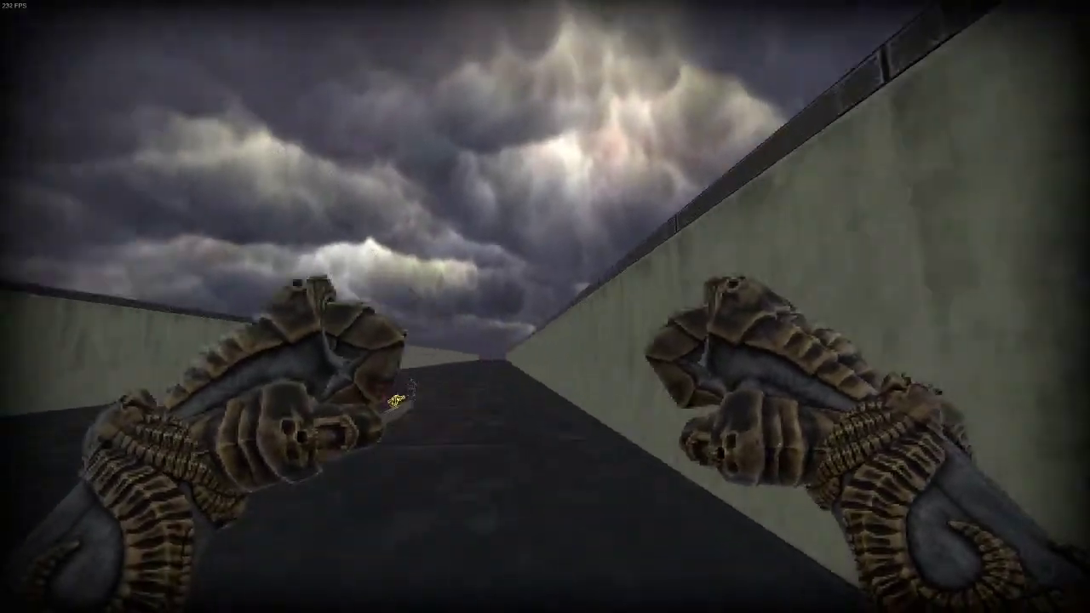
pyautogui.press('a')
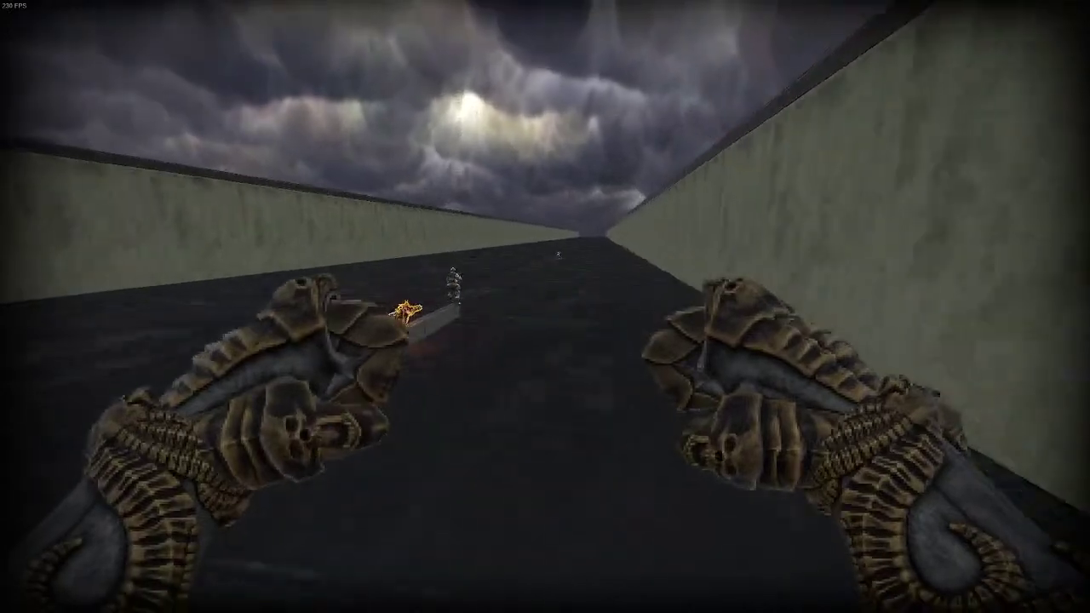
pyautogui.press('a')
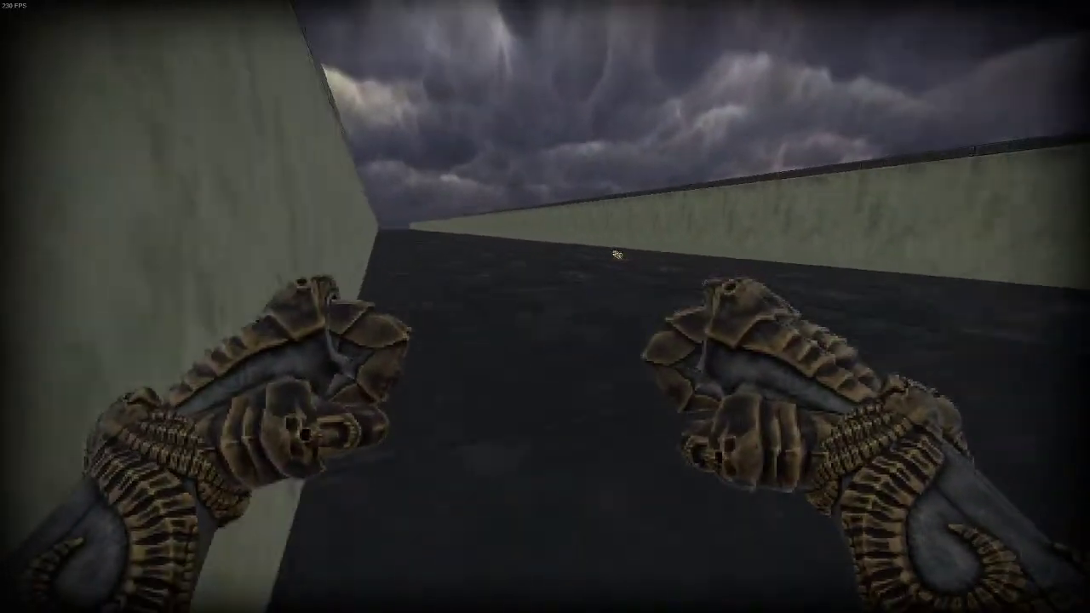
pyautogui.press('a')
pyautogui.press('d')
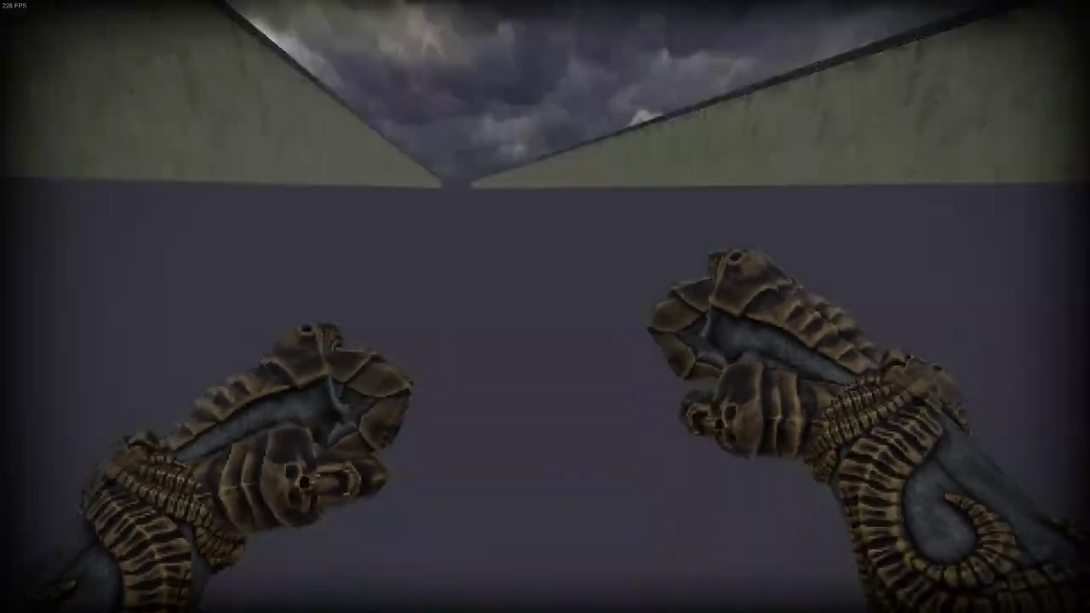
pyautogui.click(545, 306)
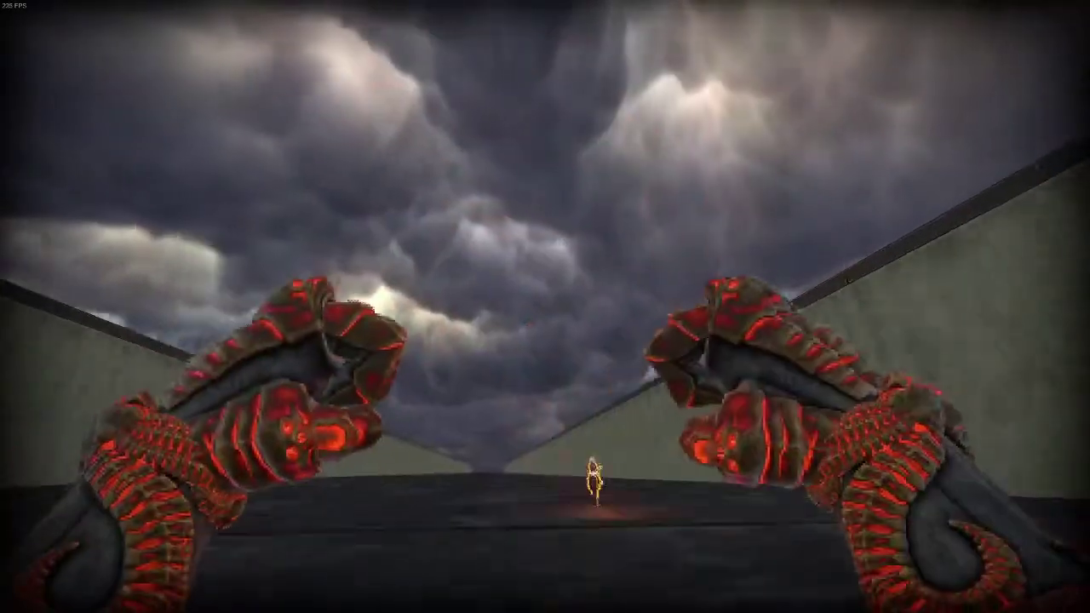
pyautogui.press('w')
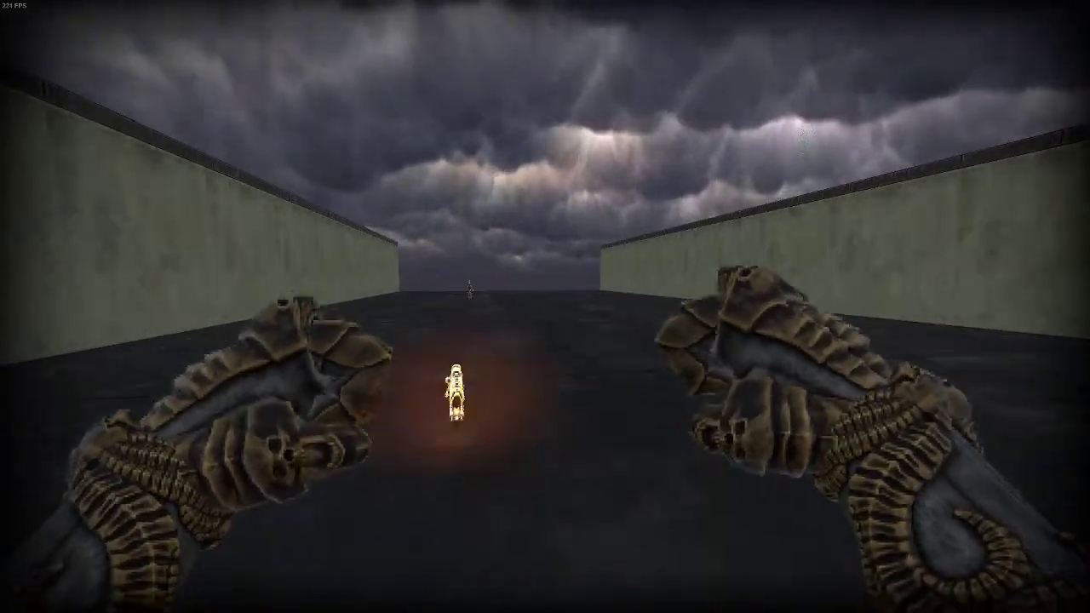
pyautogui.press('Escape')
pyautogui.moveTo(577, 372); pyautogui.dragTo(700, 377, button='right')
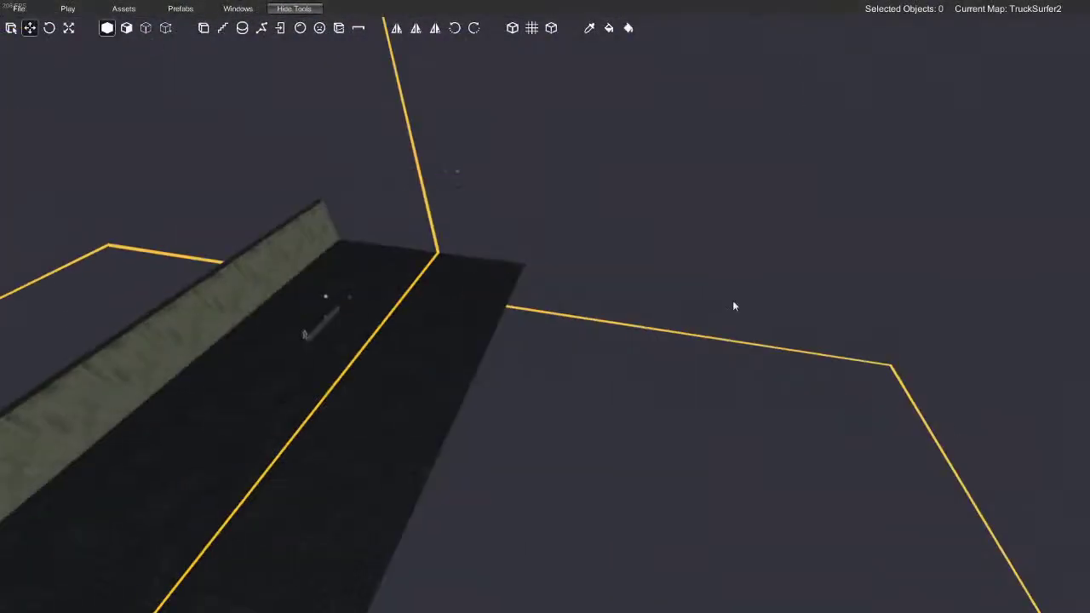
pyautogui.moveTo(812, 124); pyautogui.dragTo(406, 135, button='right')
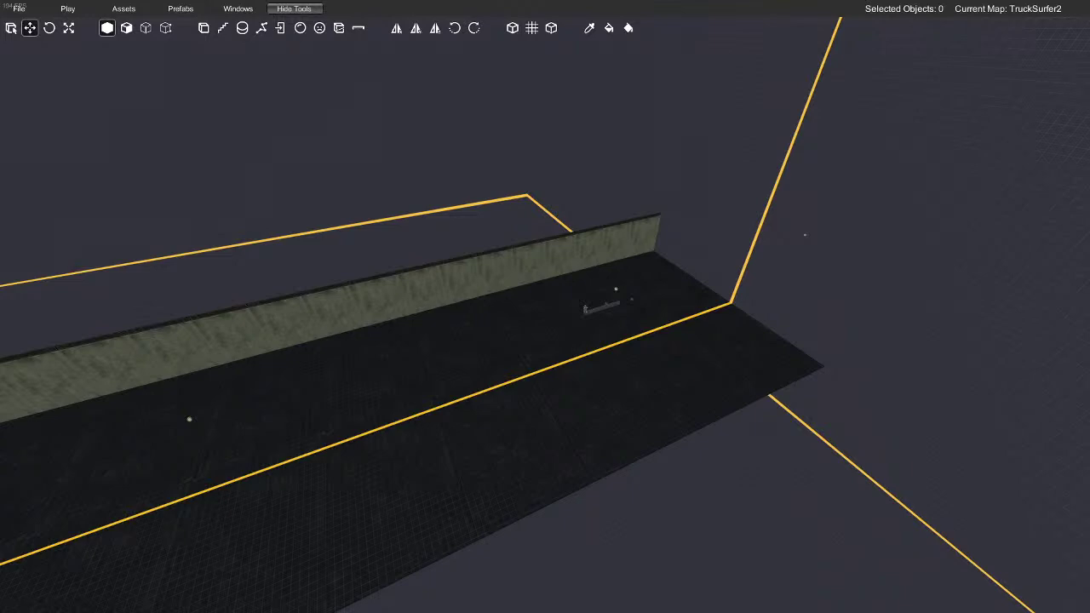
pyautogui.press('XF86AudioRaiseVolume')
pyautogui.press('XF86AudioRaiseVolume')
pyautogui.press('XF86AudioRaiseVolume')
pyautogui.press('XF86AudioRaiseVolume')
pyautogui.press('w')
pyautogui.moveTo(442, 361); pyautogui.dragTo(375, 321, button='right')
pyautogui.moveTo(545, 311); pyautogui.dragTo(547, 344, button='right')
pyautogui.press('a')
pyautogui.press('d')
pyautogui.press('a')
pyautogui.press('d')
pyautogui.press('a')
pyautogui.press('d')
pyautogui.press('a')
pyautogui.press('d')
pyautogui.press('a')
pyautogui.press('d')
pyautogui.press('a')
pyautogui.press('d')
pyautogui.press('a')
pyautogui.press('d')
pyautogui.press('w')
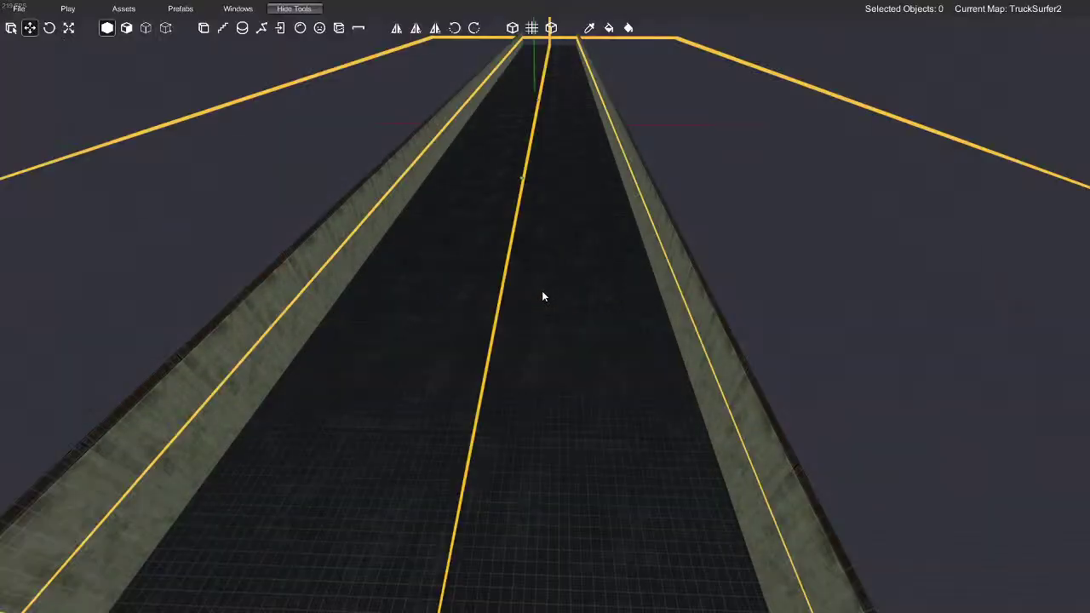
pyautogui.click(541, 290)
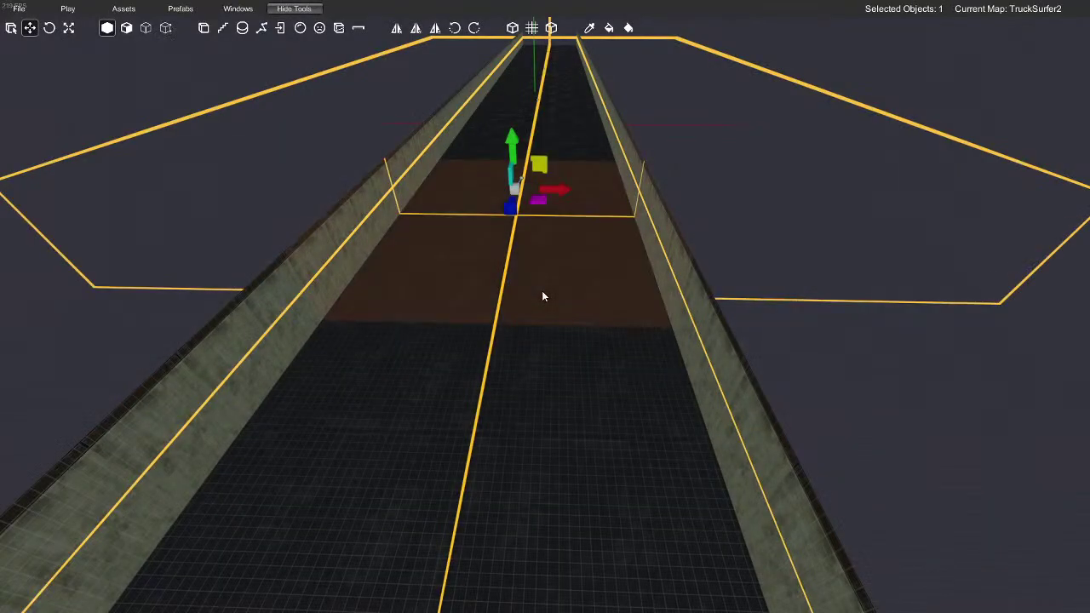
pyautogui.click(555, 429)
pyautogui.moveTo(555, 430)
pyautogui.mouseDown(button='right')
pyautogui.moveTo(540, 409)
pyautogui.moveTo(585, 341)
pyautogui.moveTo(616, 369)
pyautogui.moveTo(608, 383)
pyautogui.moveTo(810, 452)
pyautogui.moveTo(575, 430)
pyautogui.mouseUp(button='right')
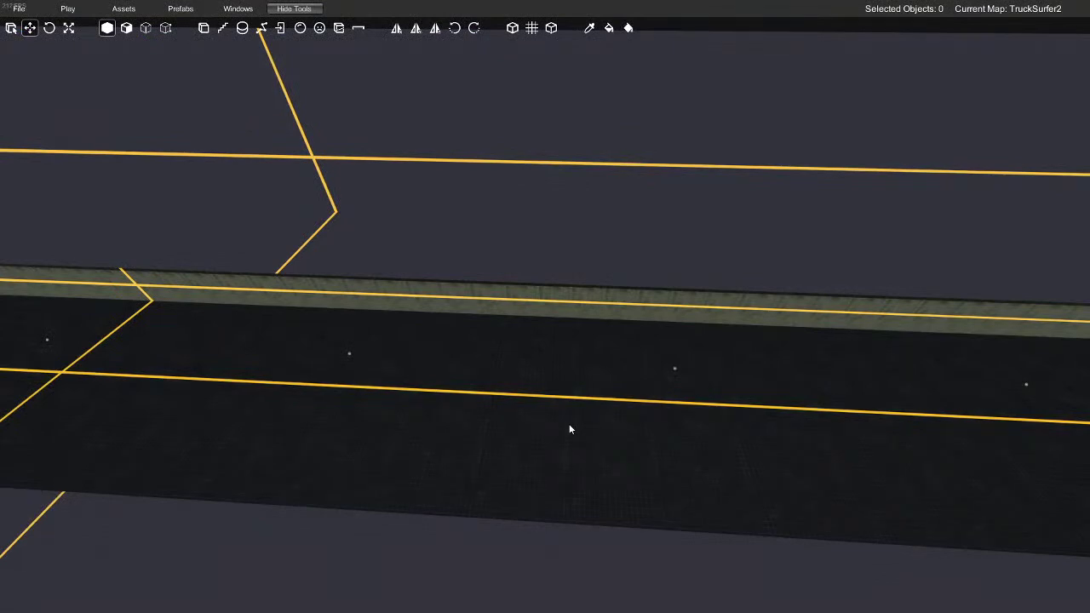
pyautogui.moveTo(535, 383); pyautogui.dragTo(615, 287, button='right')
# Select the eleven mover nodes along the length of the road together
pyautogui.click(632, 396)
pyautogui.moveTo(640, 457); pyautogui.dragTo(456, 458, button='right')
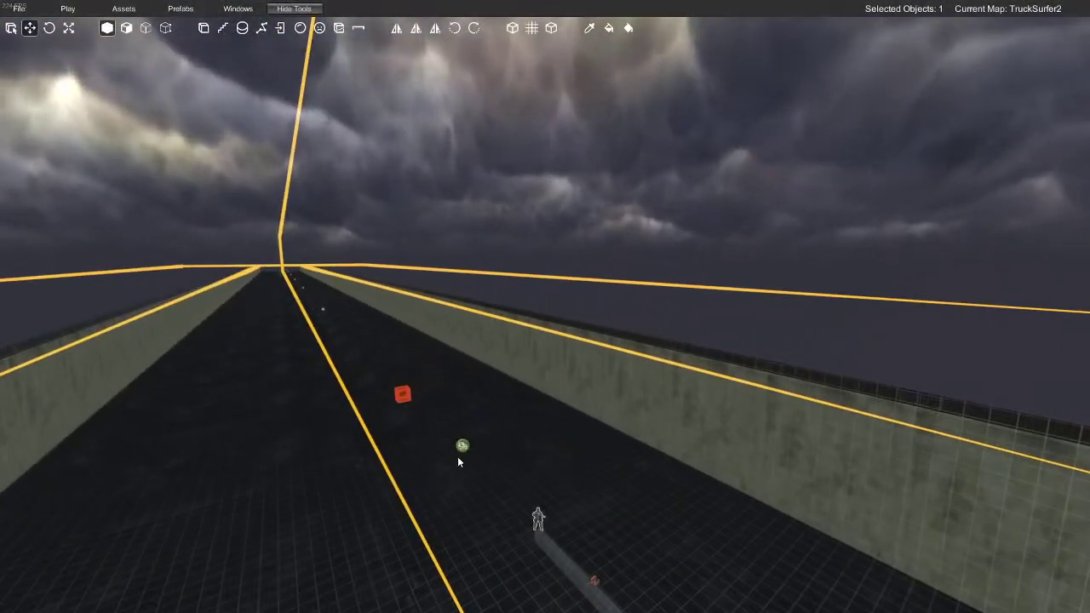
pyautogui.keyDown('ctrl'); pyautogui.click(461, 443); pyautogui.keyUp('ctrl')
pyautogui.moveTo(564, 389); pyautogui.dragTo(496, 311, button='right')
pyautogui.keyDown('ctrl'); pyautogui.click(441, 407); pyautogui.keyUp('ctrl')
pyautogui.keyDown('ctrl'); pyautogui.click(477, 384); pyautogui.keyUp('ctrl')
pyautogui.keyDown('ctrl'); pyautogui.click(562, 312); pyautogui.keyUp('ctrl')
pyautogui.keyDown('ctrl'); pyautogui.click(484, 407); pyautogui.keyUp('ctrl')
pyautogui.keyDown('ctrl'); pyautogui.click(497, 312); pyautogui.keyUp('ctrl')
pyautogui.moveTo(569, 289); pyautogui.dragTo(579, 279, button='right')
pyautogui.keyDown('ctrl'); pyautogui.click(480, 342); pyautogui.keyUp('ctrl')
pyautogui.moveTo(479, 341); pyautogui.dragTo(554, 362, button='right')
pyautogui.keyDown('ctrl'); pyautogui.click(492, 360); pyautogui.keyUp('ctrl')
pyautogui.keyDown('ctrl'); pyautogui.click(368, 498); pyautogui.keyUp('ctrl')
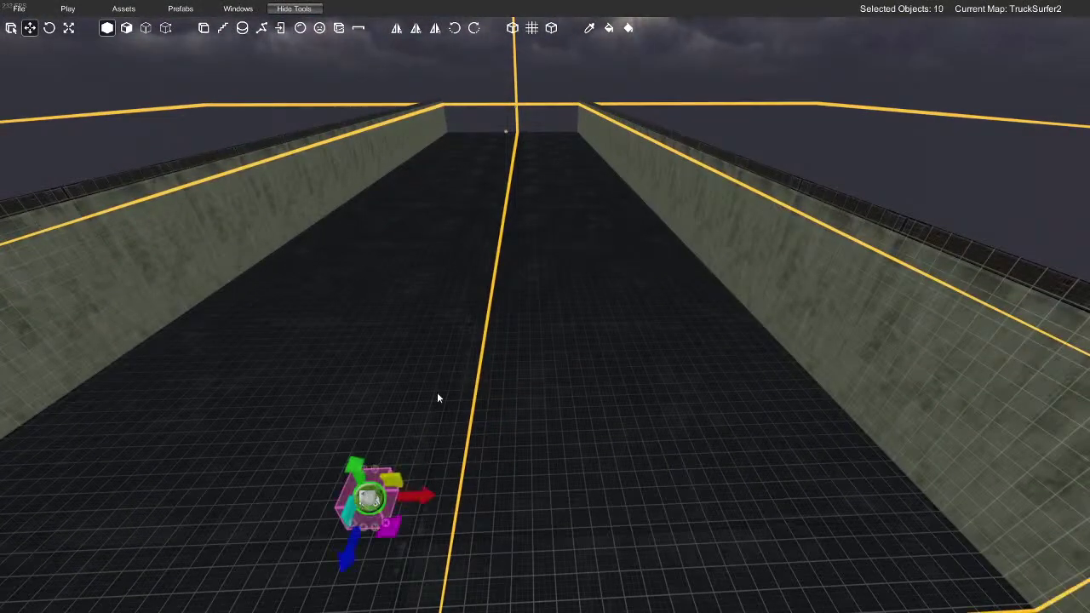
pyautogui.moveTo(451, 314); pyautogui.dragTo(452, 226, button='right')
pyautogui.keyDown('ctrl'); pyautogui.click(450, 223); pyautogui.keyUp('ctrl')
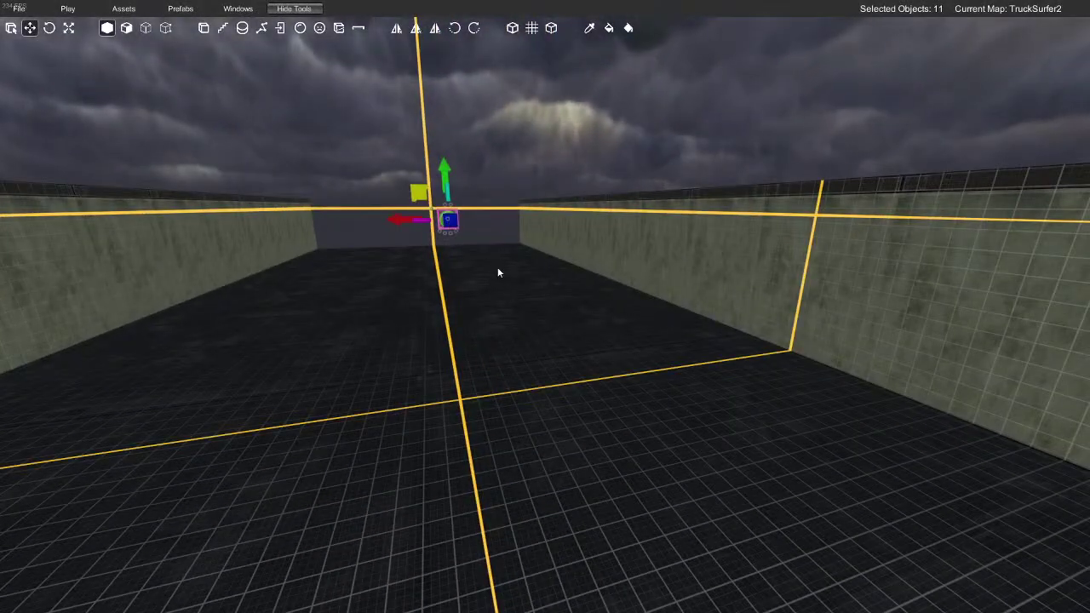
# Clear the mover selection and leave the level editor for the game's main menu
pyautogui.moveTo(498, 272); pyautogui.dragTo(913, 282, button='right')
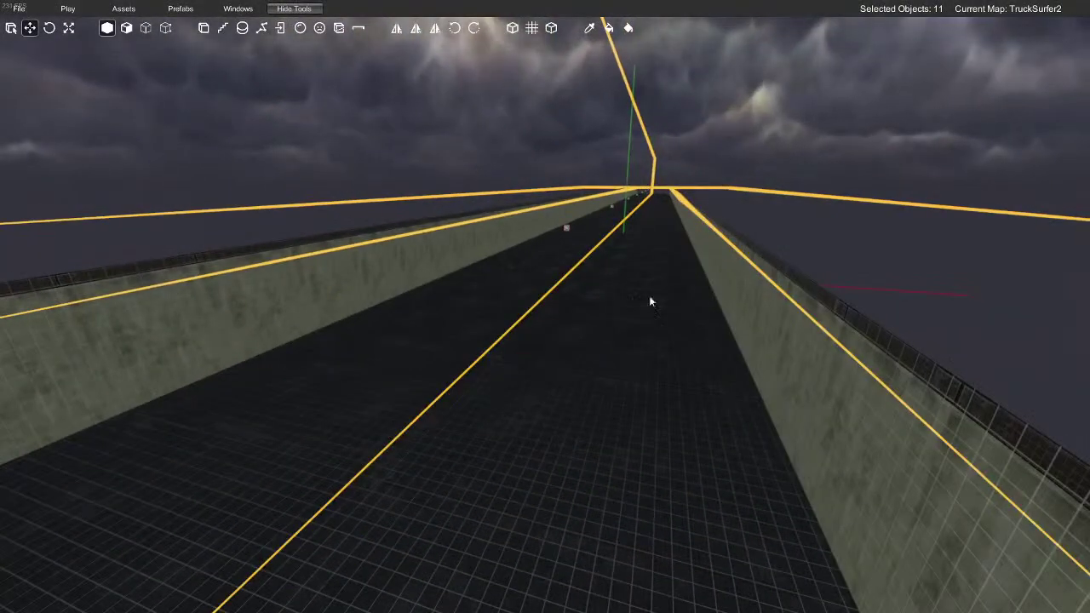
pyautogui.moveTo(615, 321); pyautogui.dragTo(618, 366, button='right')
pyautogui.click(15, 8)
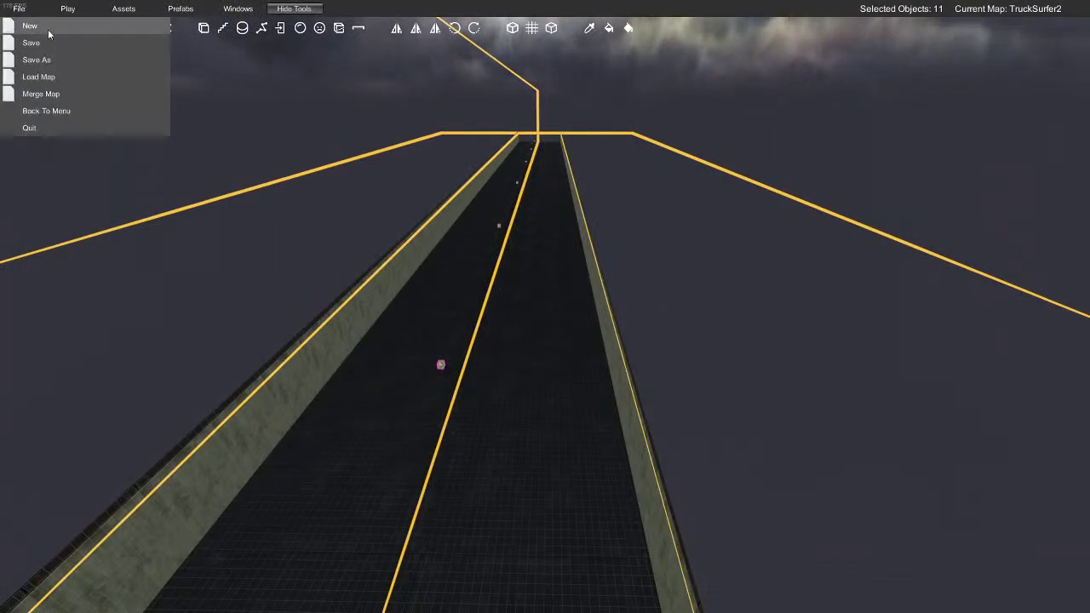
pyautogui.click(406, 262)
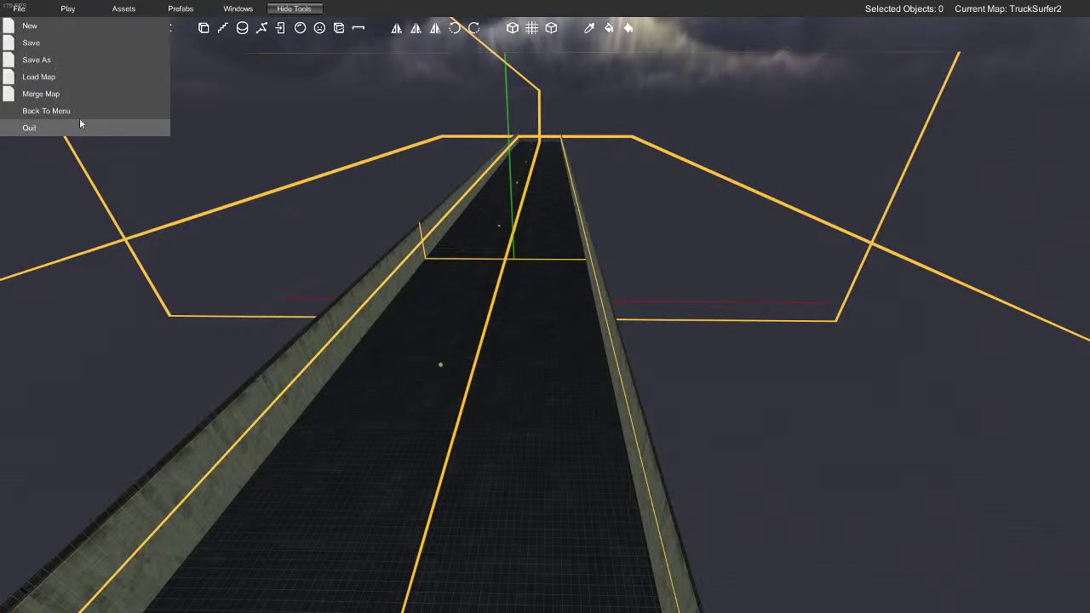
pyautogui.click(69, 111)
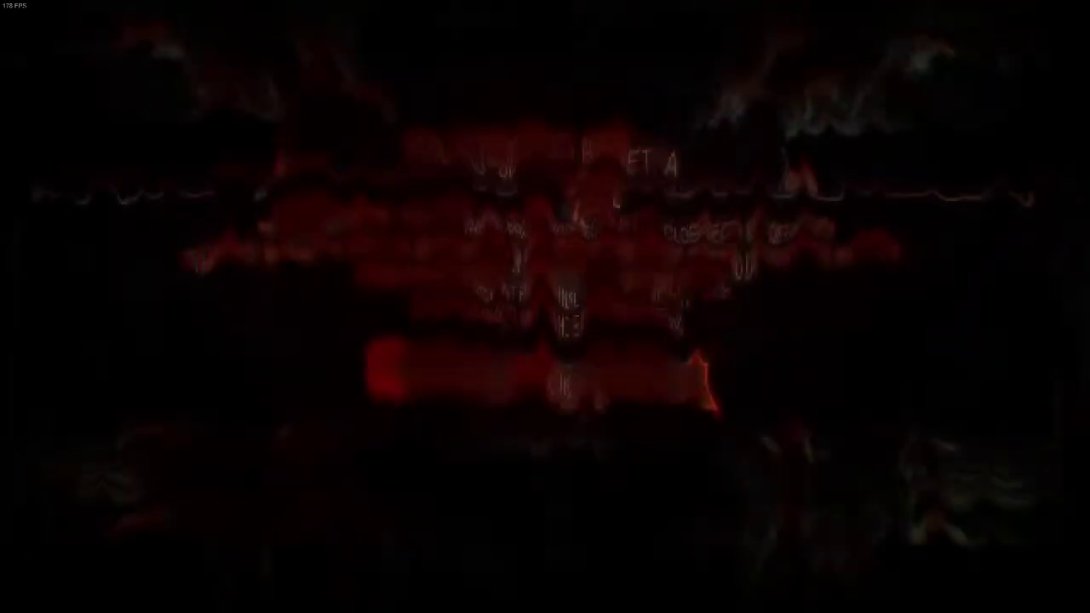
pyautogui.click(584, 408)
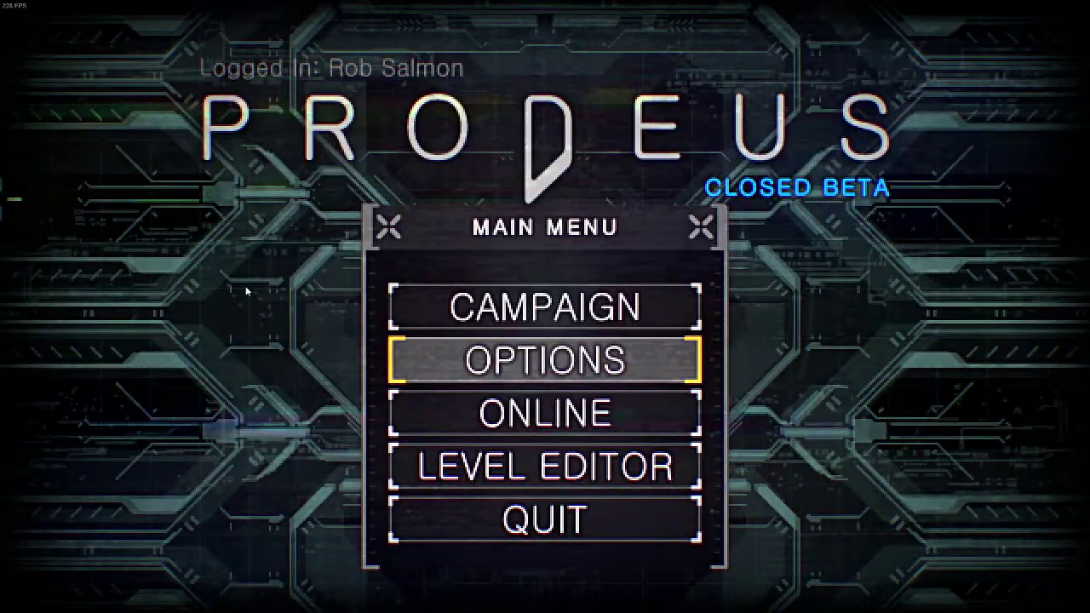
# Return to the main menu past the beta notice and browse the online community maps
pyautogui.click(560, 460)
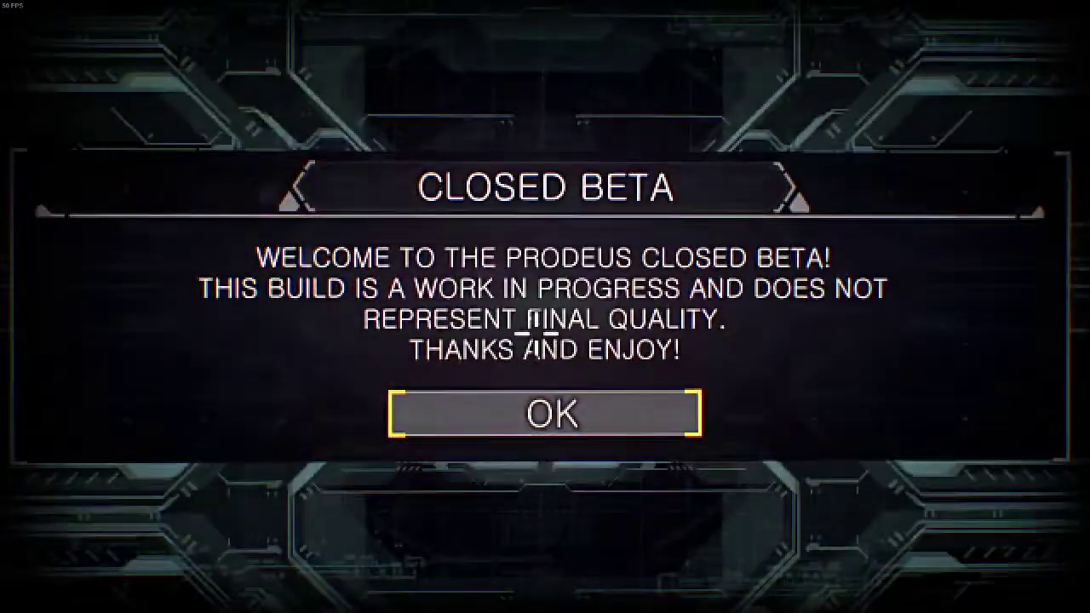
pyautogui.click(555, 415)
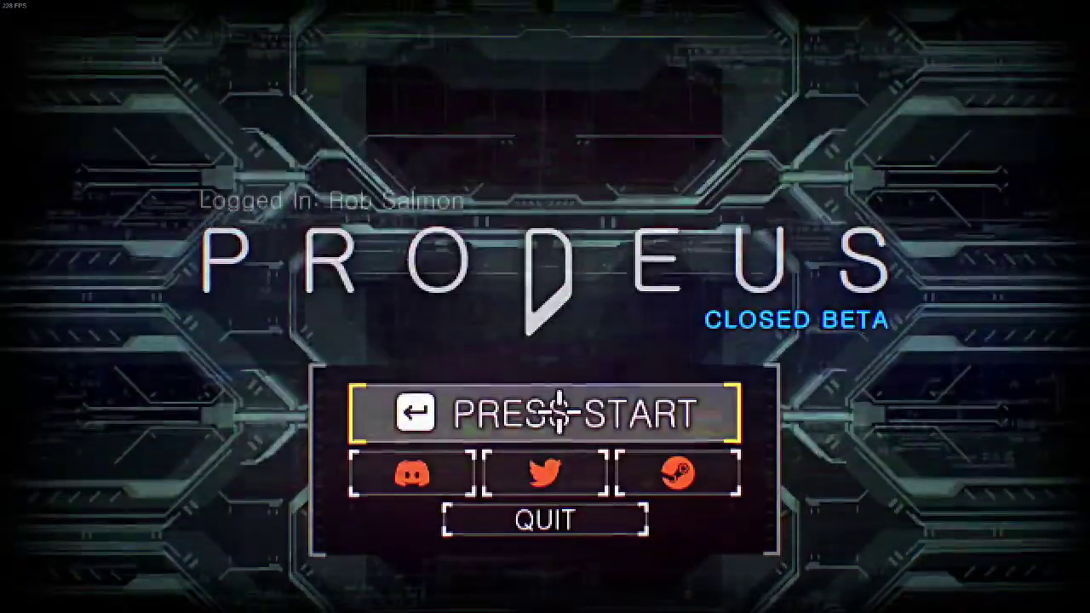
pyautogui.click(559, 415)
pyautogui.click(562, 407)
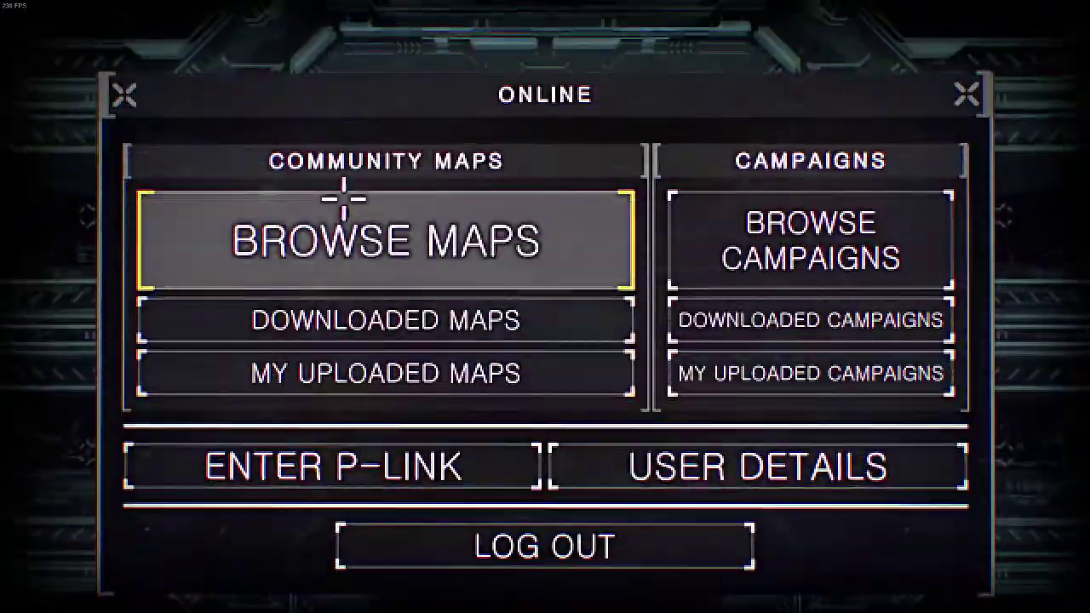
pyautogui.click(389, 241)
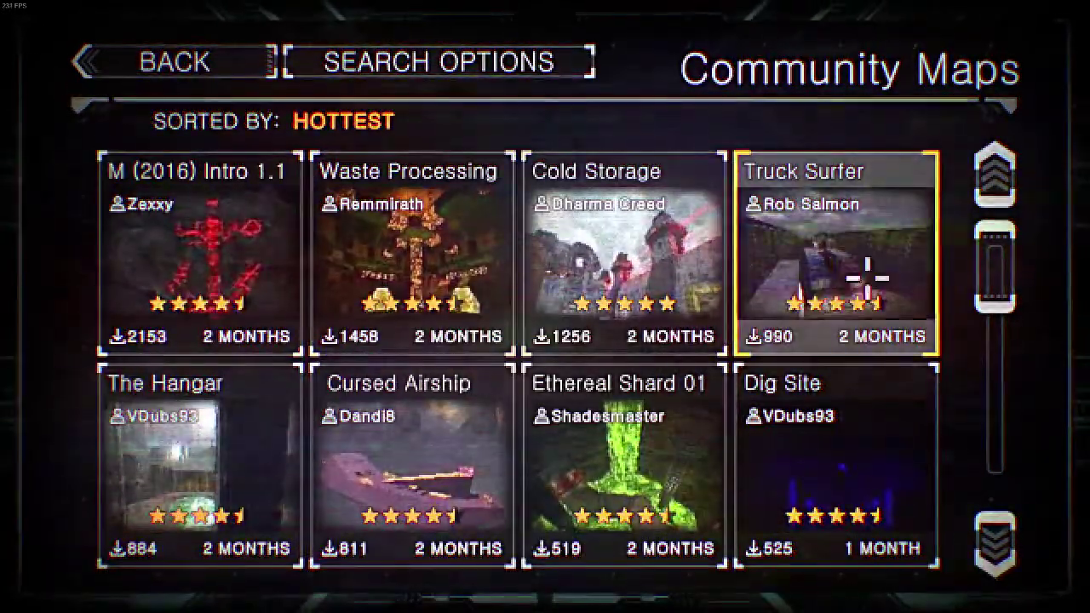
# Open the Truck Surfer community map's page and start playing it on Medium difficulty
pyautogui.click(842, 252)
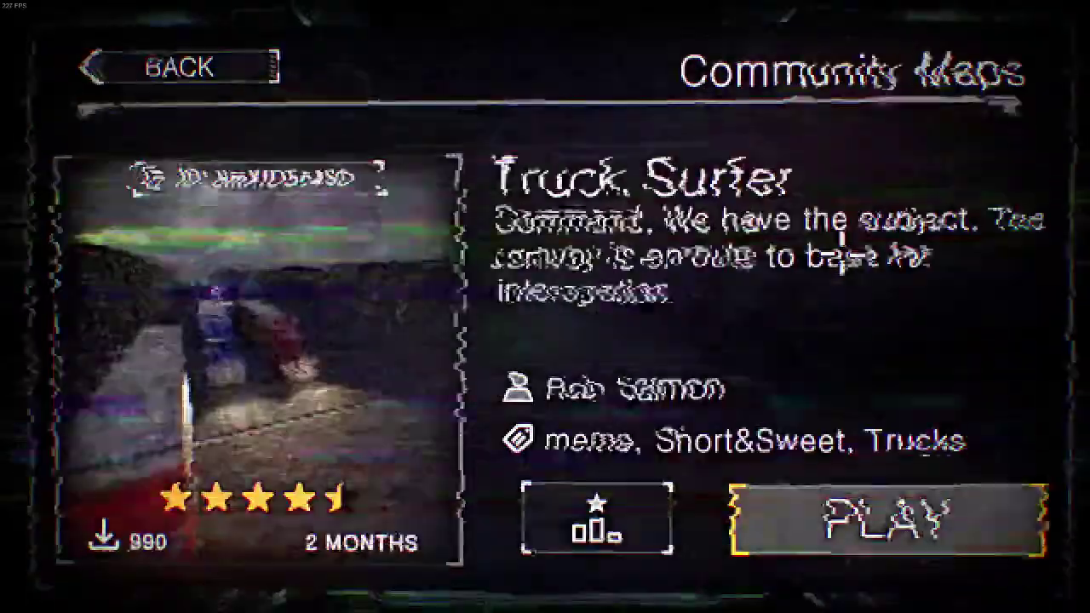
pyautogui.click(228, 73)
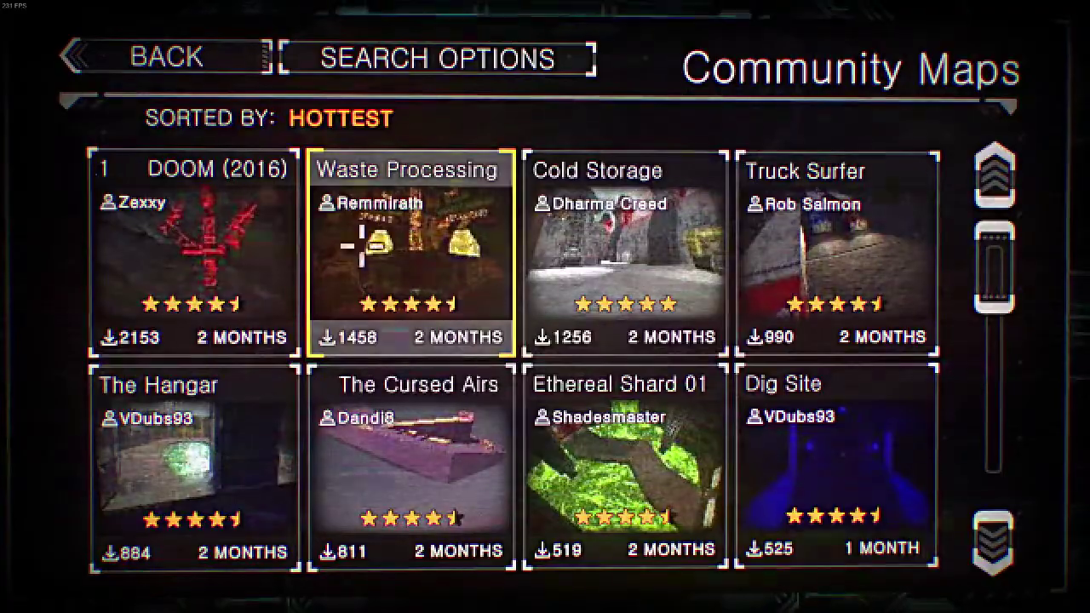
pyautogui.click(874, 213)
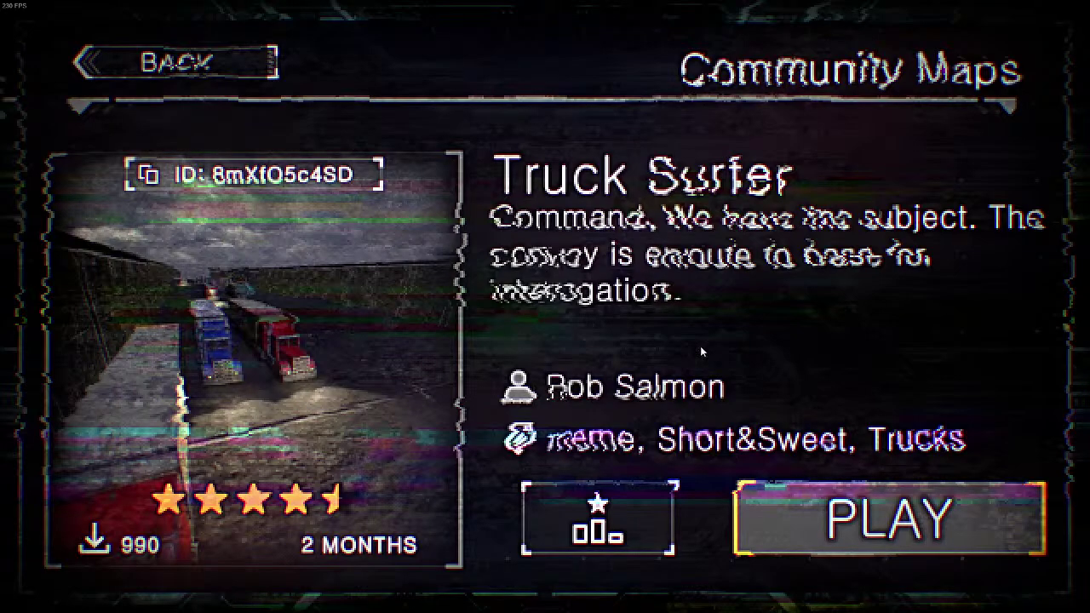
pyautogui.click(808, 487)
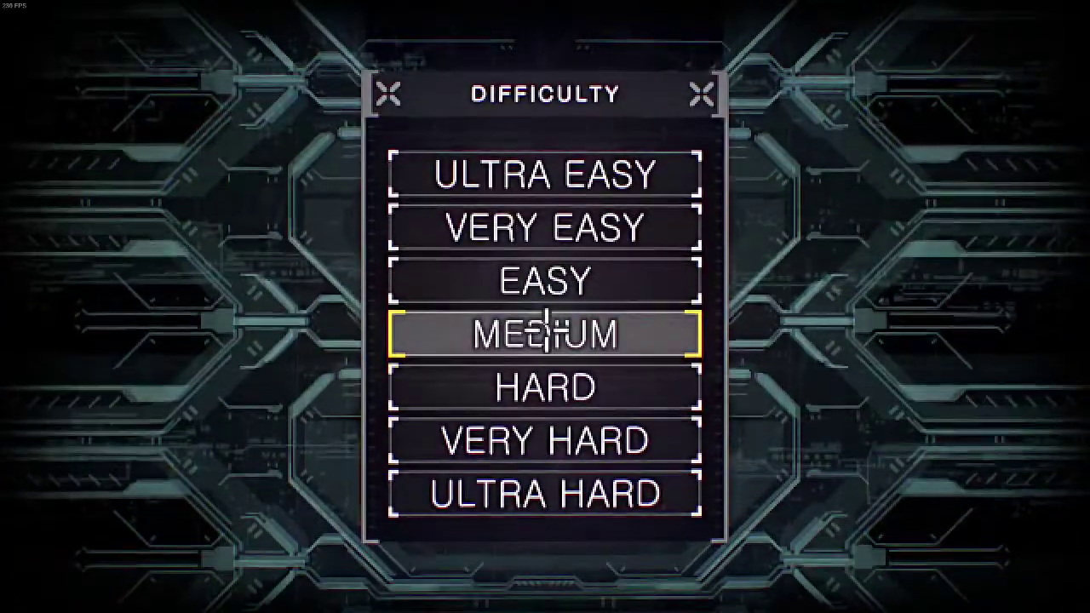
pyautogui.click(445, 320)
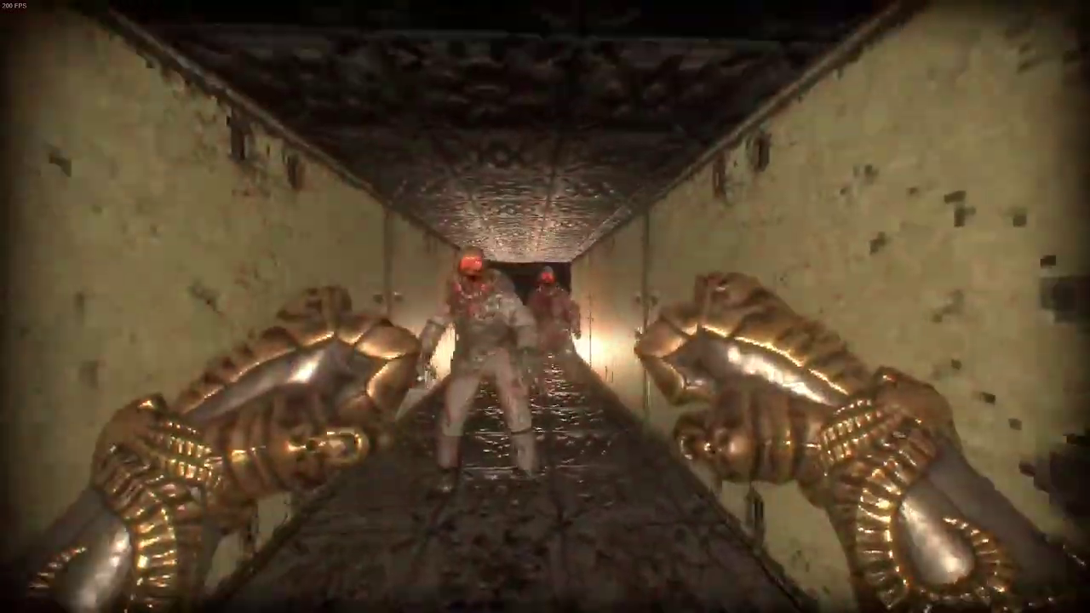
# Play the opening inside the trailer, fight off the soldiers with fists and pistol, and get out onto the truck convoy
pyautogui.click(545, 307)
pyautogui.click(545, 306)
pyautogui.rightClick(545, 307)
pyautogui.rightClick(545, 306)
pyautogui.click(545, 307)
pyautogui.rightClick(545, 306)
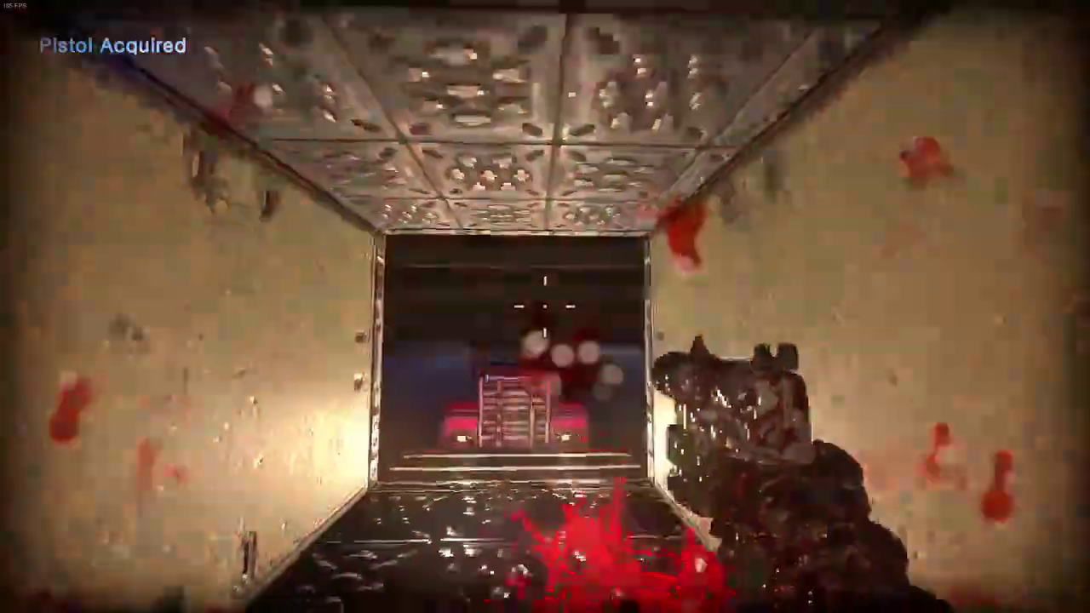
pyautogui.click(545, 306)
pyautogui.click(545, 306)
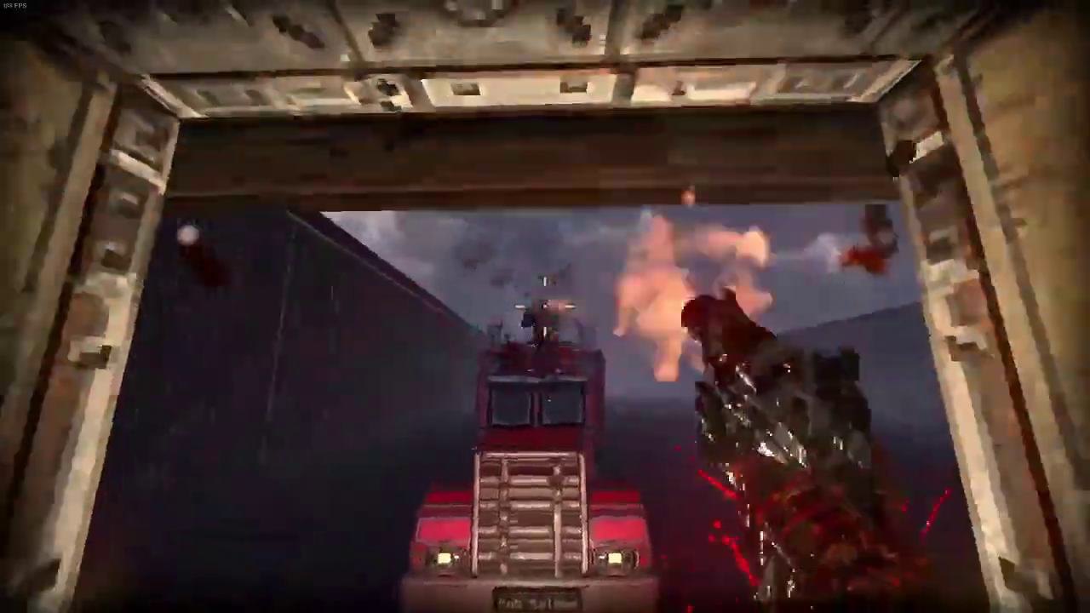
pyautogui.press('s')
pyautogui.press('w')
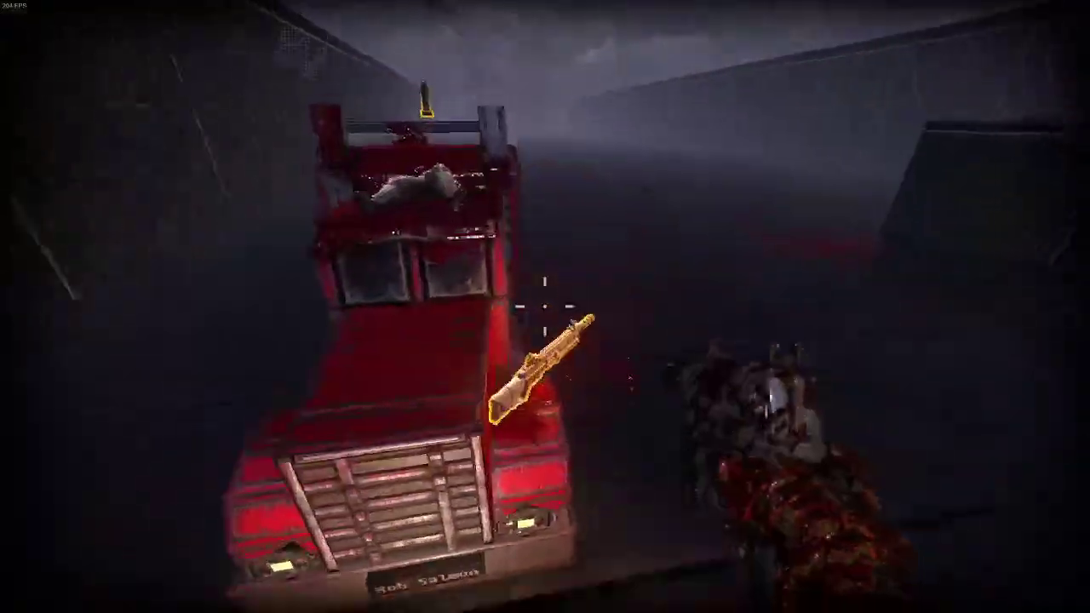
pyautogui.press('w')
pyautogui.press('w')
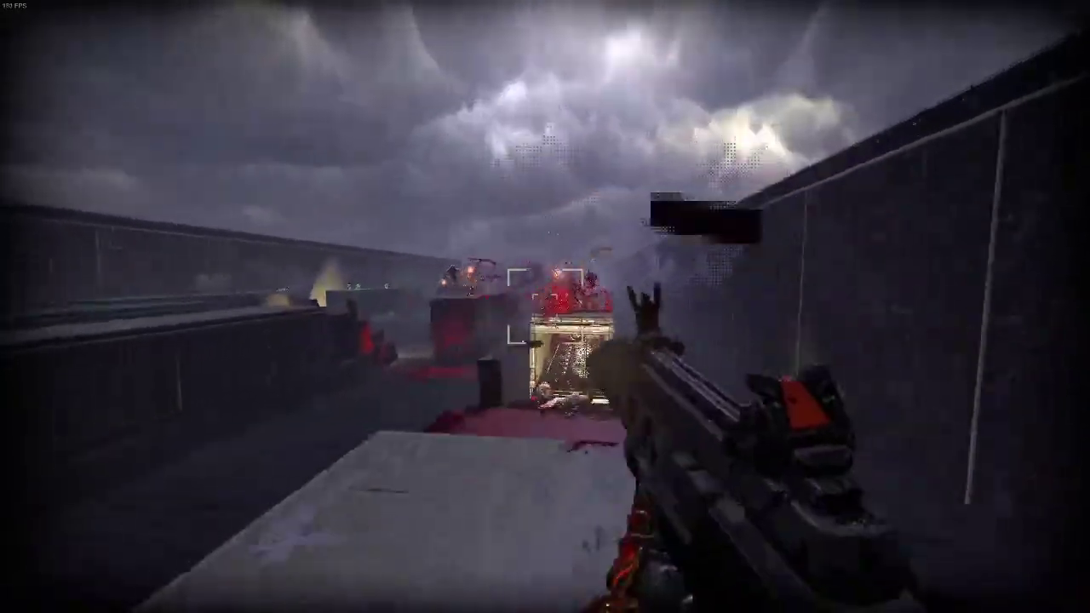
# Pause to check the gameplay options, lower the computer's sound volume and resume the map
pyautogui.press('Escape')
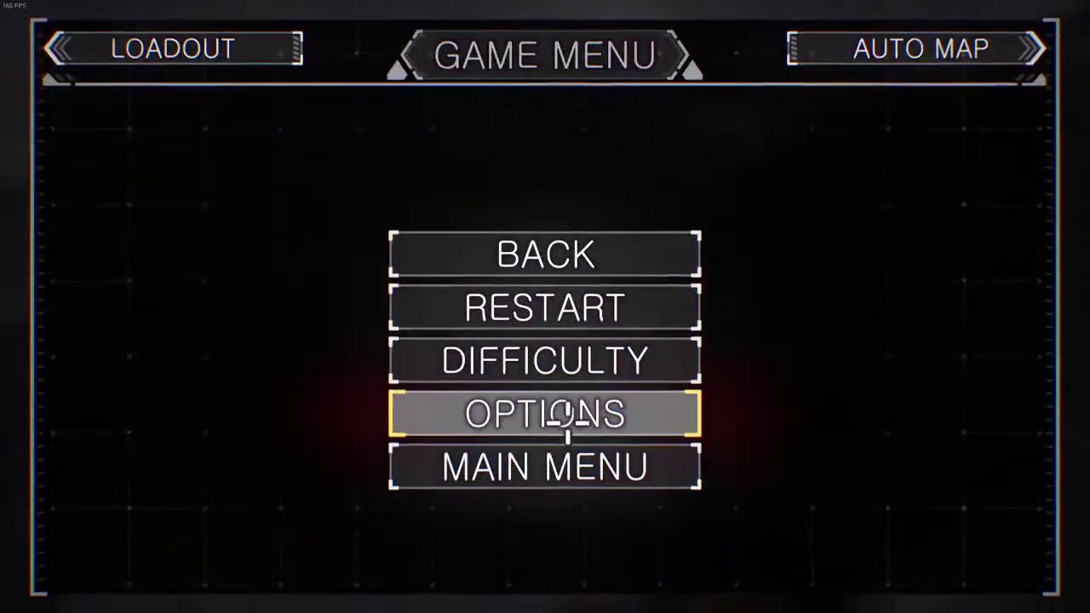
pyautogui.click(568, 419)
pyautogui.press('XF86AudioLowerVolume')
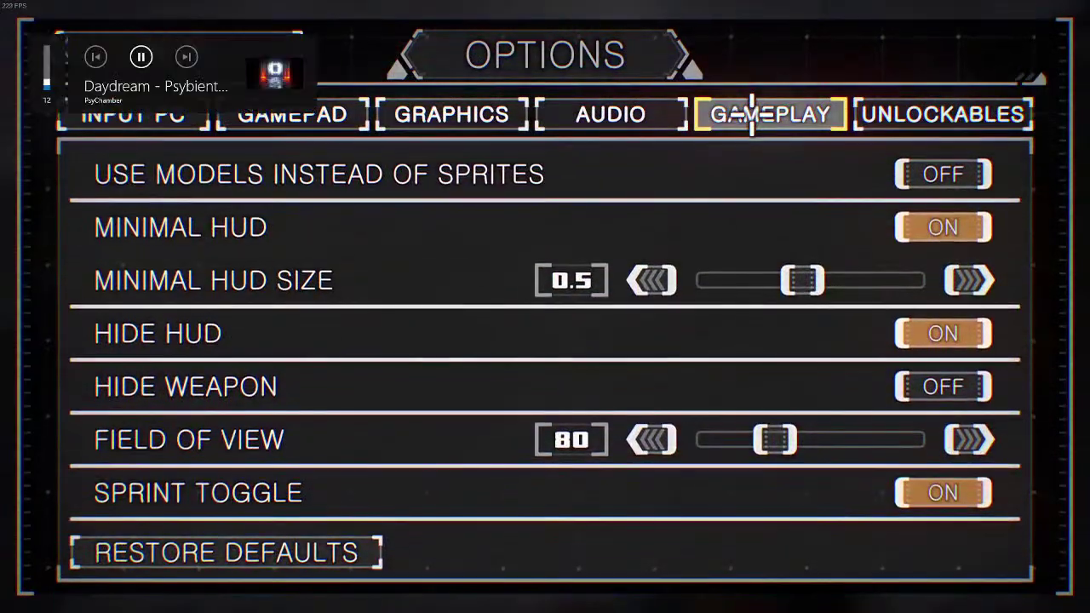
pyautogui.press('Escape')
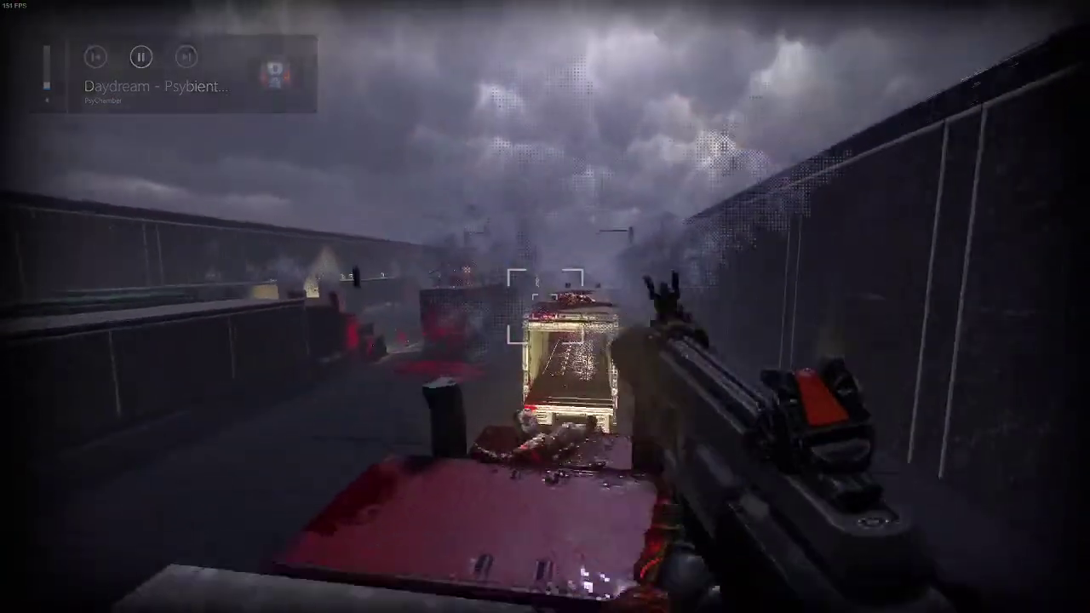
# Play on along the truck roofs, shooting the enemies on the neighbouring containers and picking up the shotgun
pyautogui.click(545, 307)
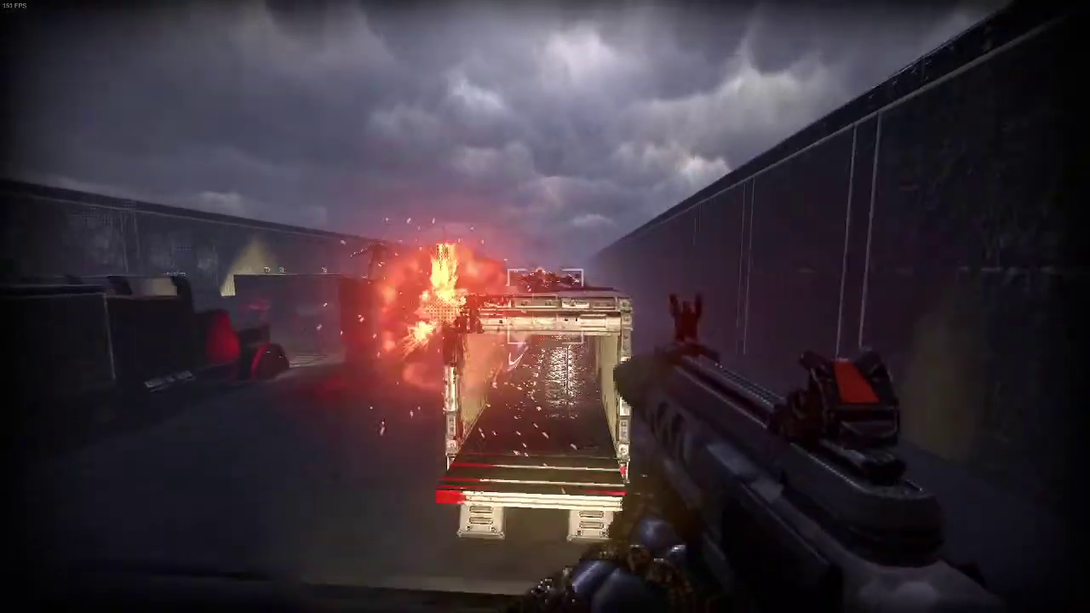
pyautogui.click(545, 306)
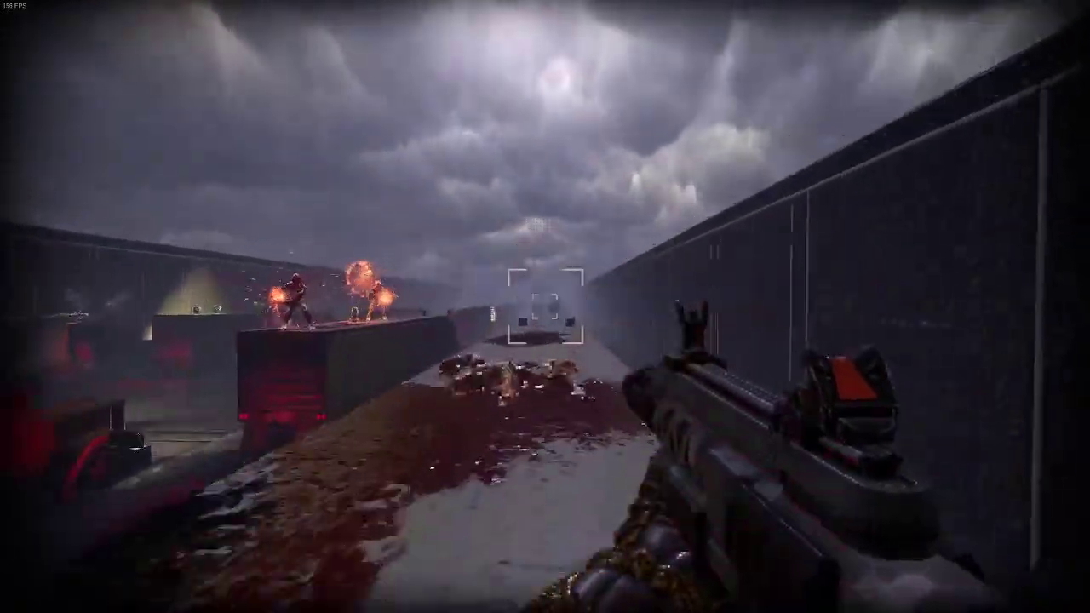
pyautogui.click(545, 307)
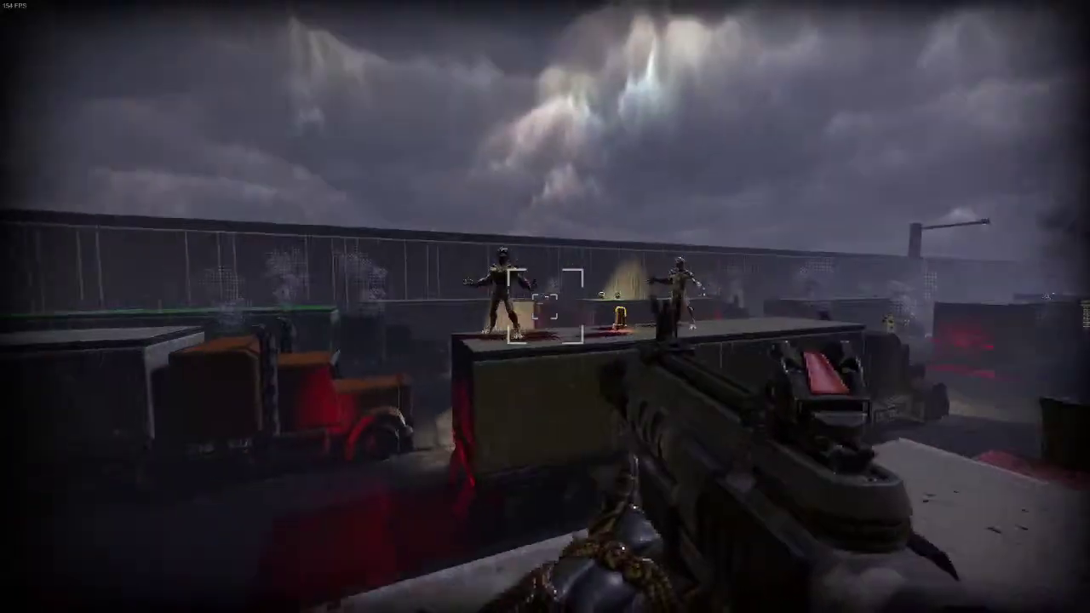
pyautogui.click(545, 307)
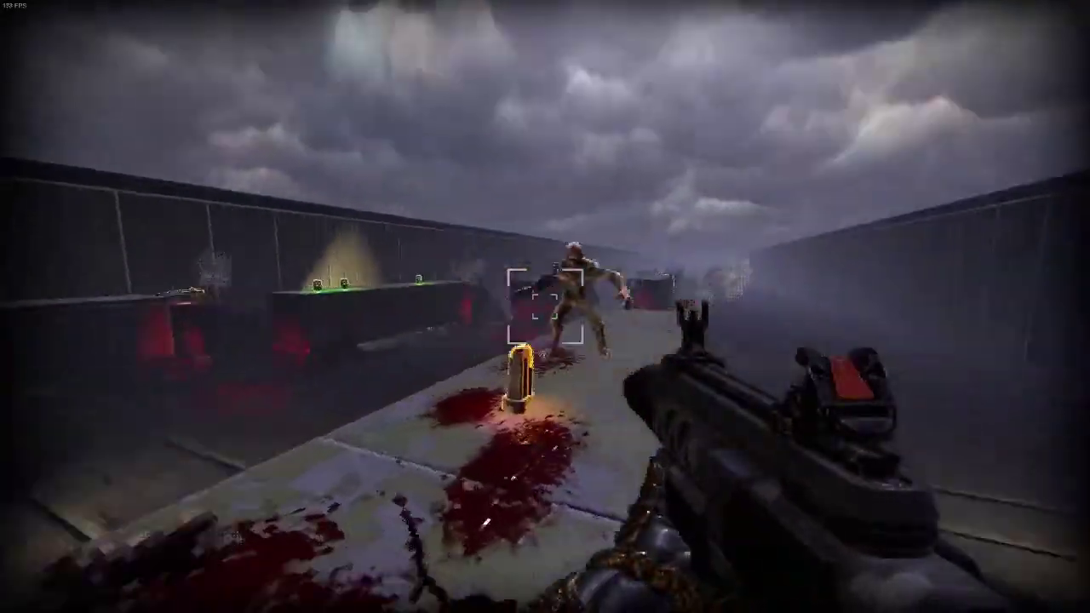
pyautogui.click(545, 306)
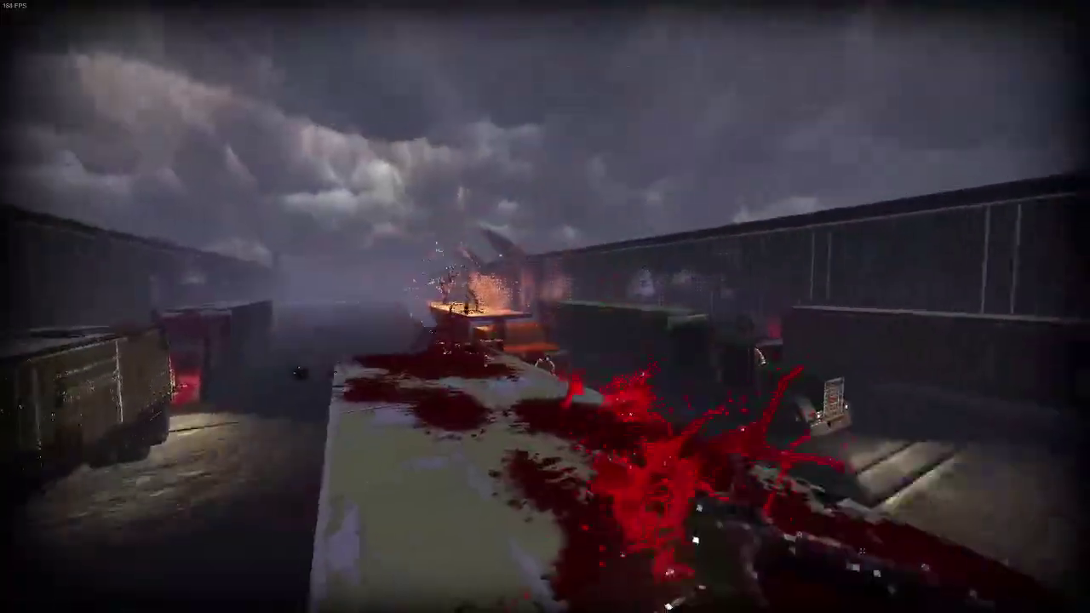
pyautogui.click(545, 306)
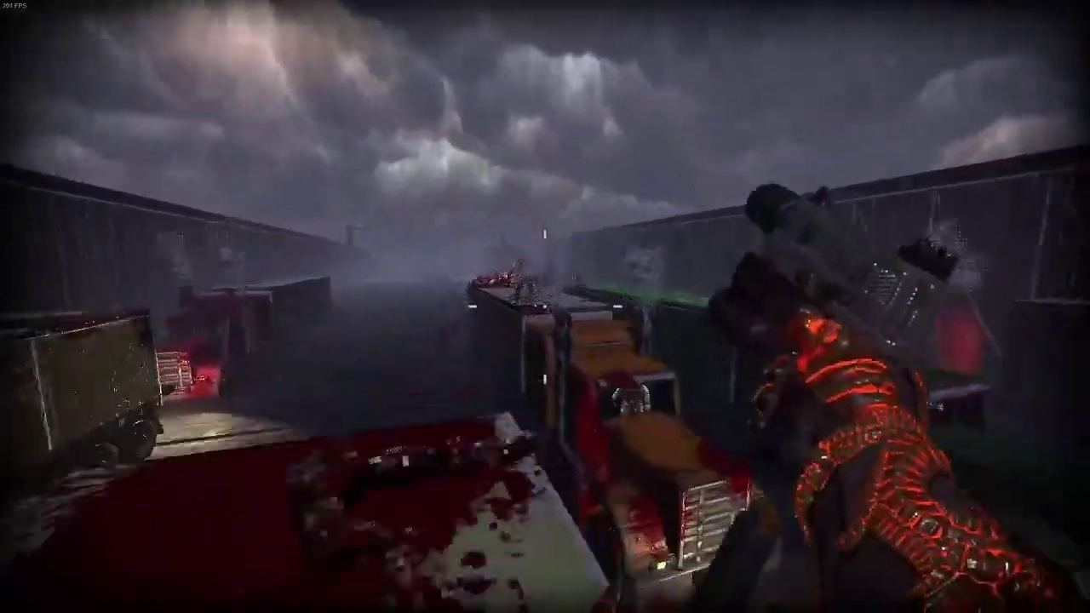
pyautogui.click(544, 307)
pyautogui.press('w')
pyautogui.click(545, 307)
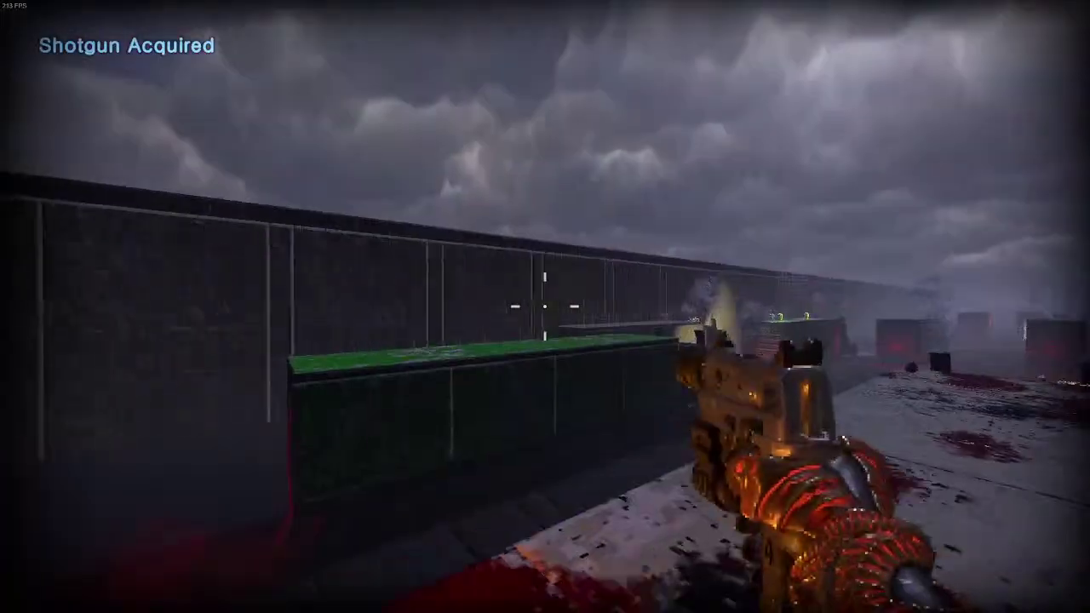
# Jump across the green container and shoot the enemies on the trucks ahead with the pistol
pyautogui.press('w')
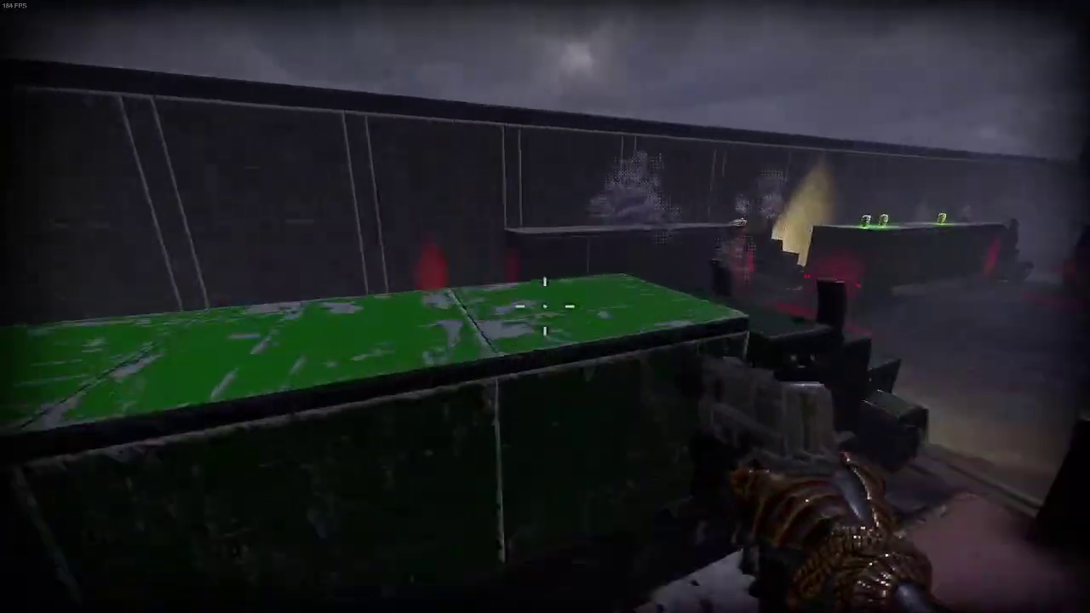
pyautogui.press('space')
pyautogui.press('w')
pyautogui.rightClick(545, 306)
pyautogui.click(545, 306)
pyautogui.click(545, 306)
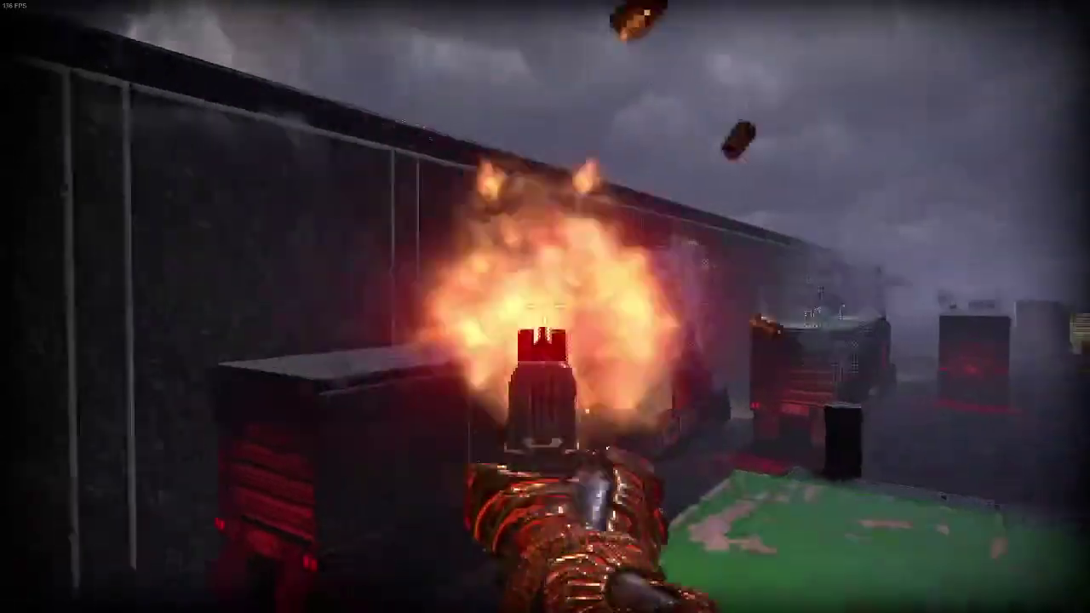
# Clear the soldiers from the next trailer roofs, jump across and collect the armor shards
pyautogui.rightClick(545, 307)
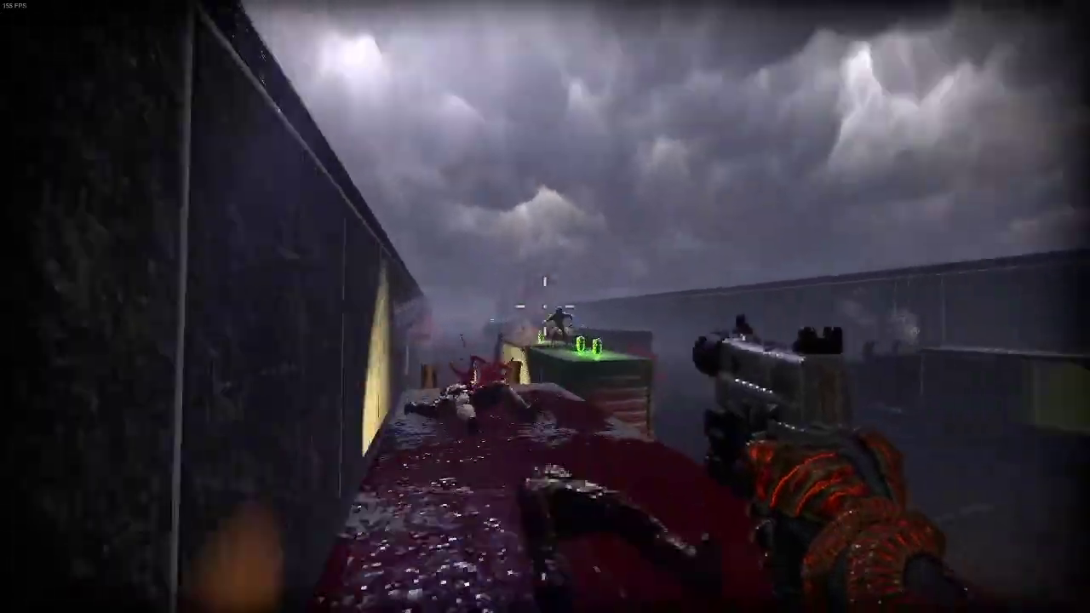
pyautogui.click(545, 307)
pyautogui.click(545, 307)
pyautogui.press('w')
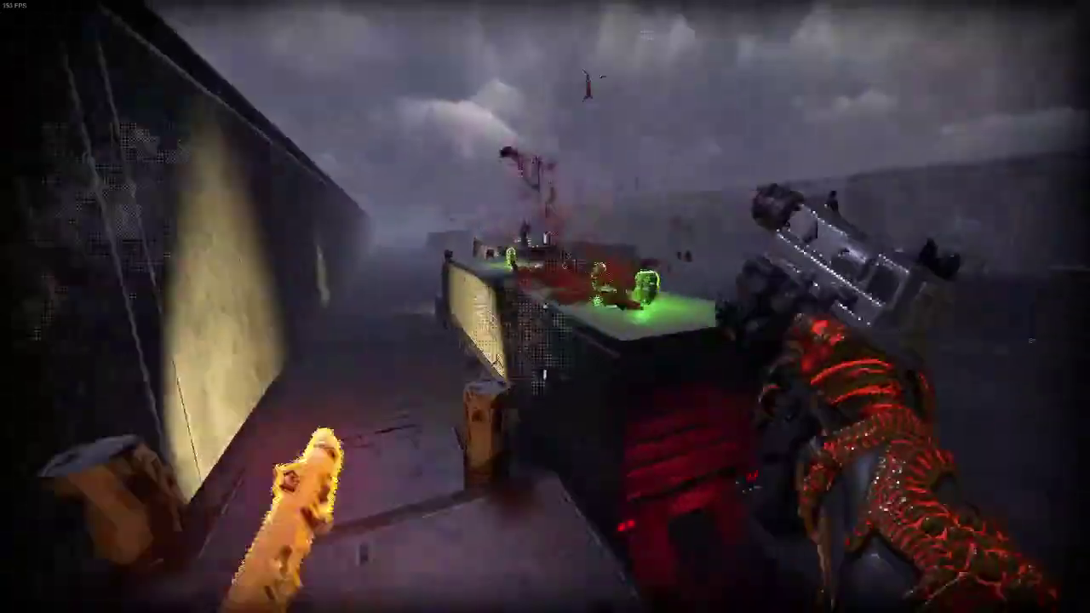
pyautogui.press('space')
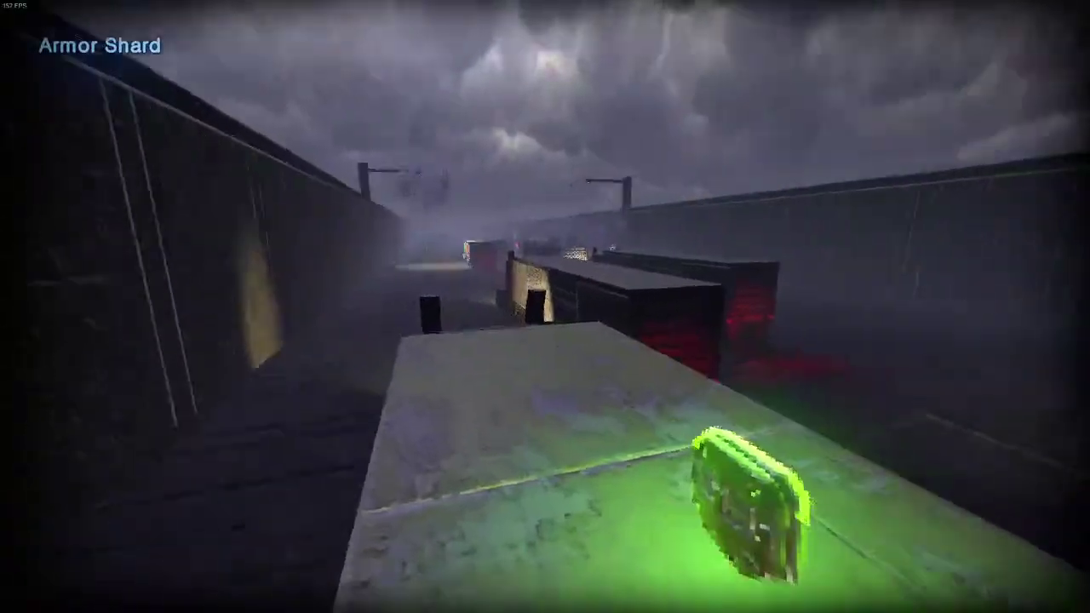
pyautogui.press('w')
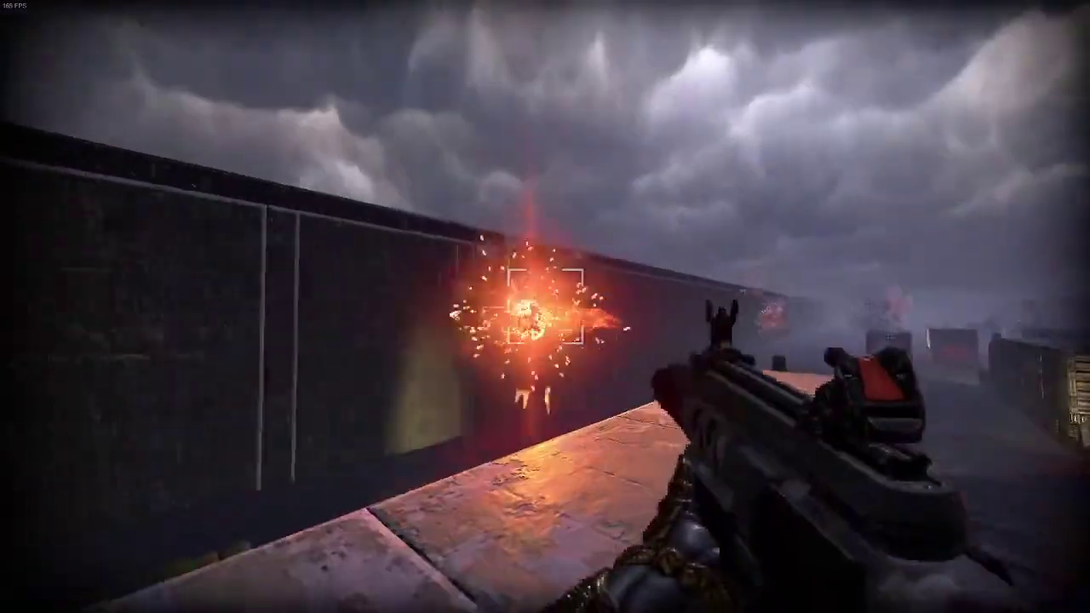
# Shoot down the flying enemies beside the convoy with the shotgun and cross to the next trailer roof
pyautogui.click(545, 306)
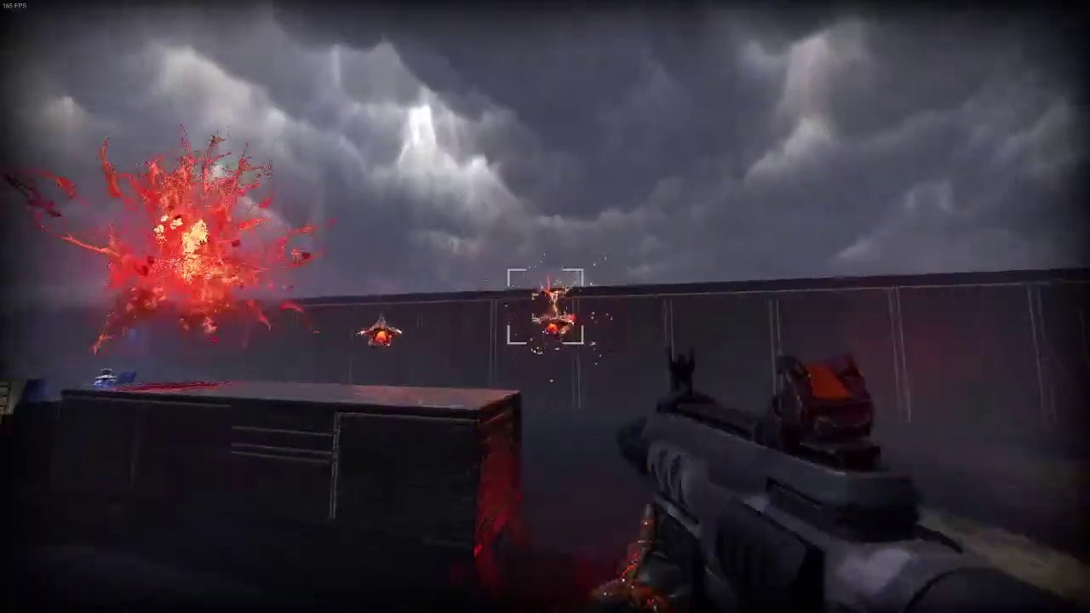
pyautogui.click(545, 307)
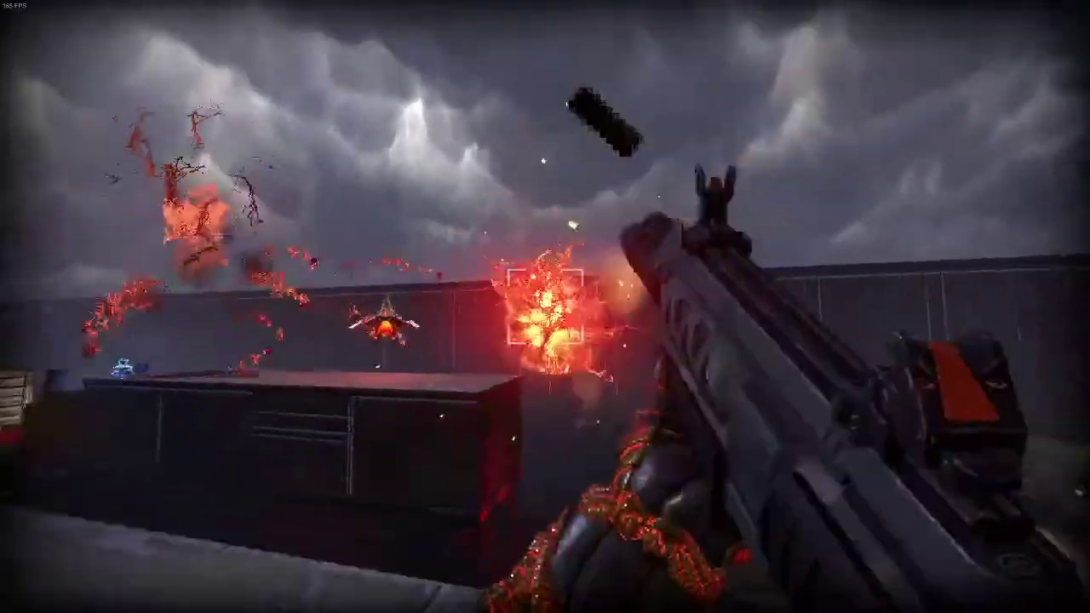
pyautogui.click(545, 307)
pyautogui.press('w')
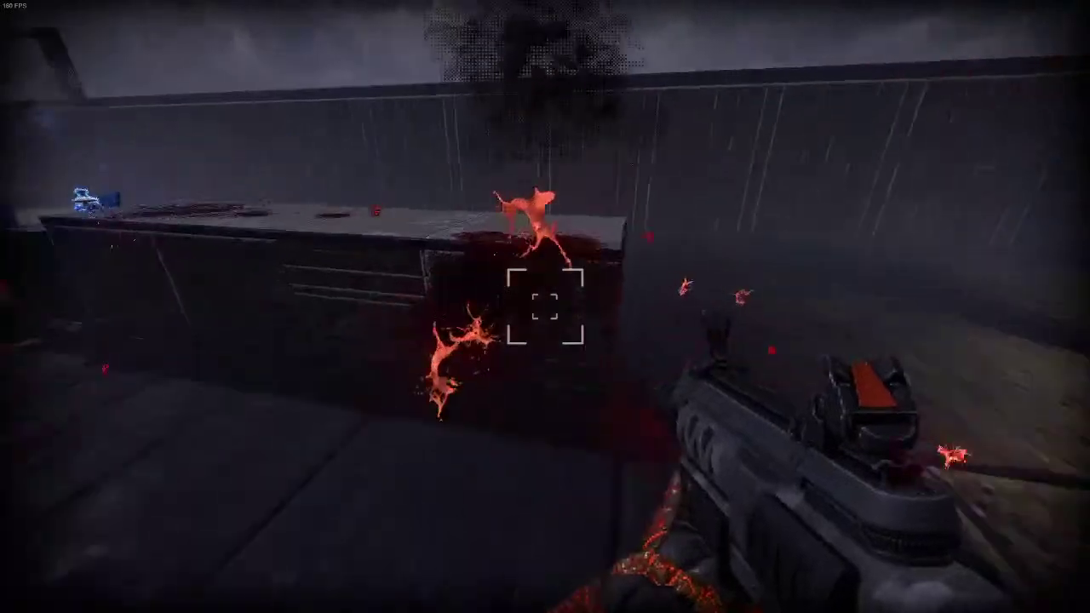
pyautogui.press('w')
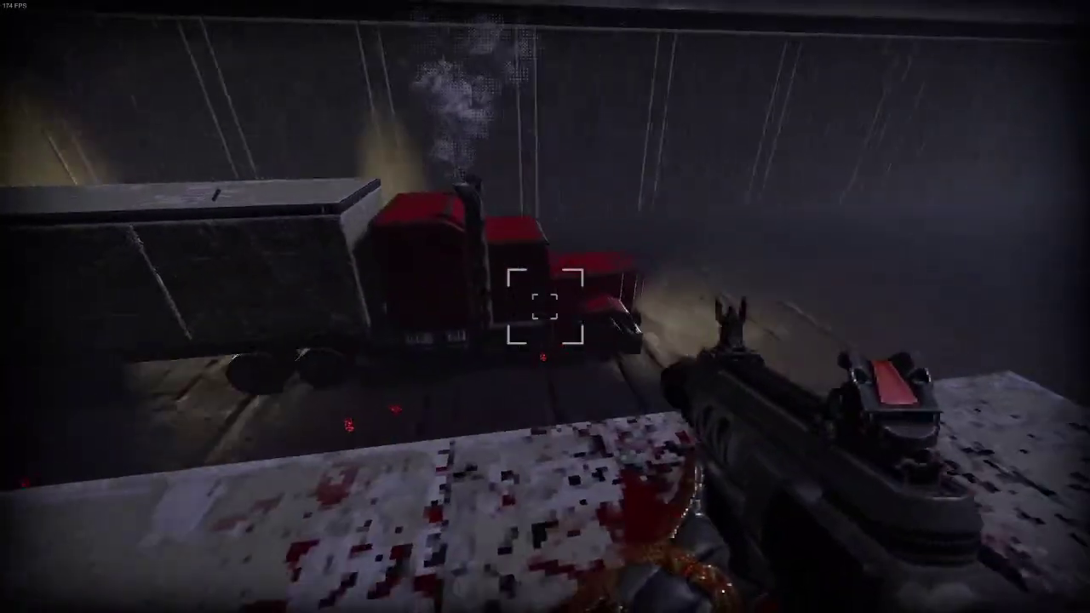
pyautogui.press('w')
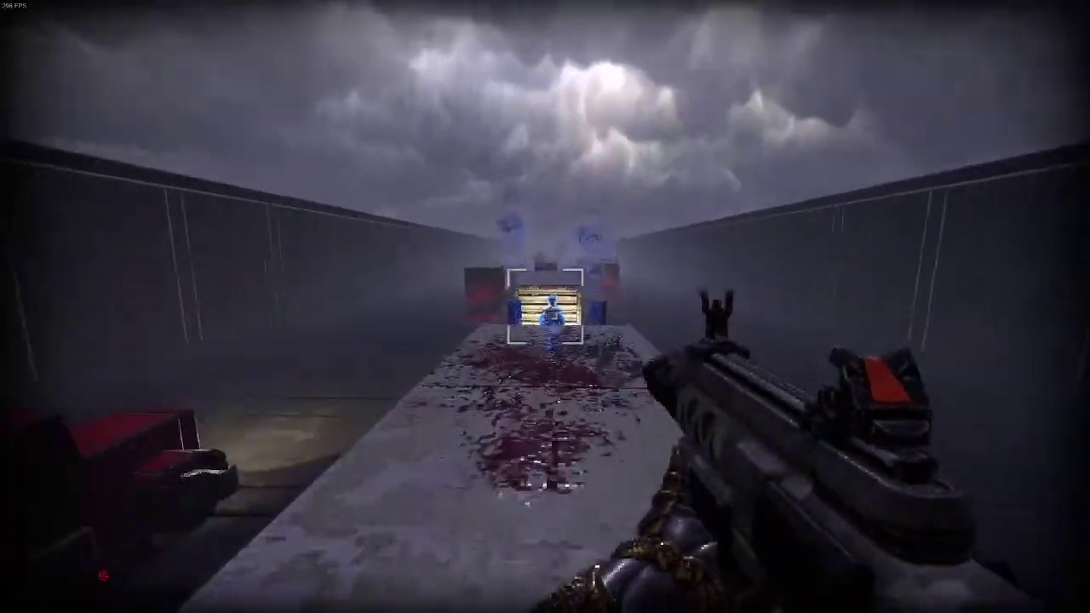
# Advance along the trailer roof and fight the large horned demon with the shotgun, reloading during the fight
pyautogui.press('w')
pyautogui.press('w')
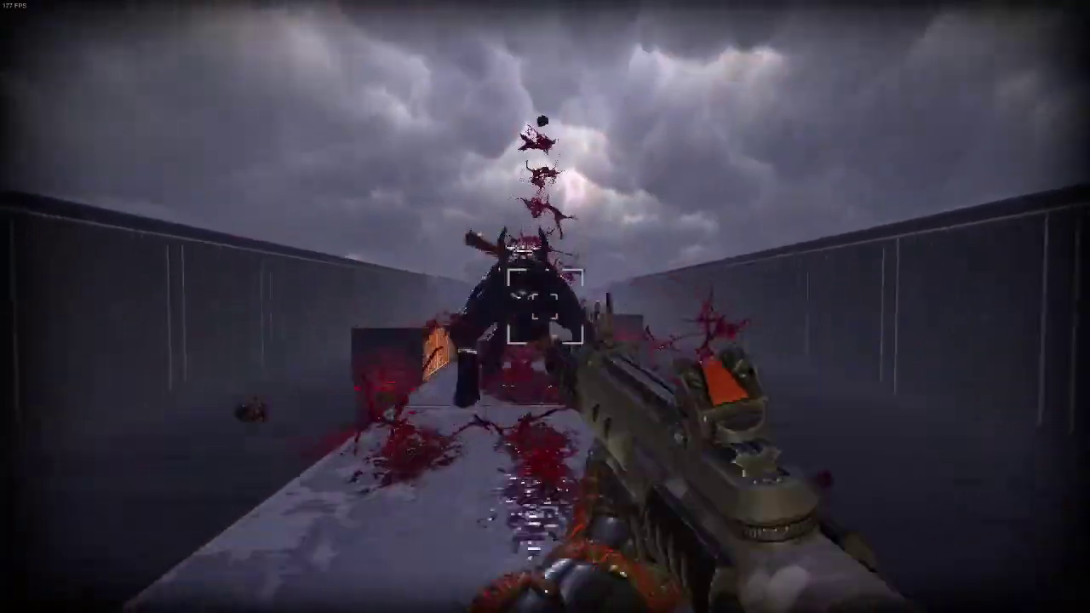
pyautogui.press('w')
pyautogui.press('r')
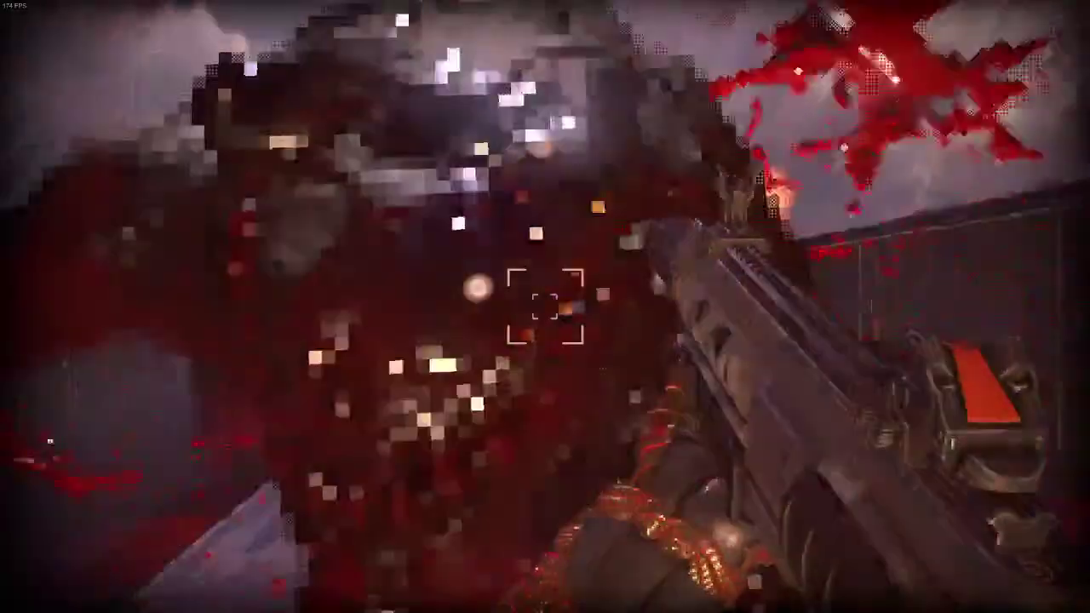
pyautogui.press('r')
pyautogui.press('w')
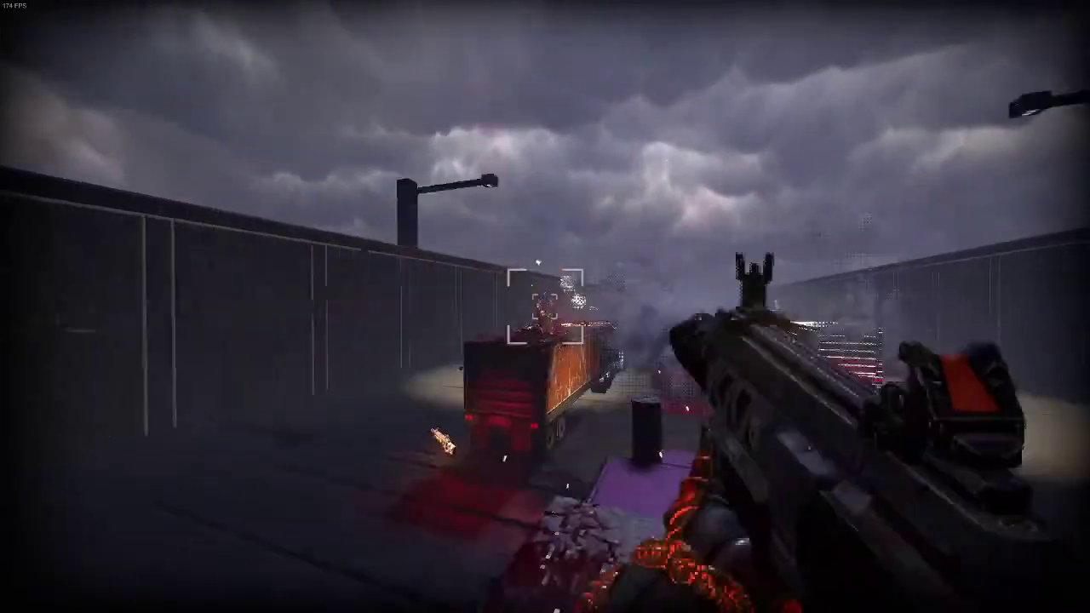
# Jump on across the trailers, reach the red truck's cab and use the object inside it
pyautogui.press('w')
pyautogui.press('space')
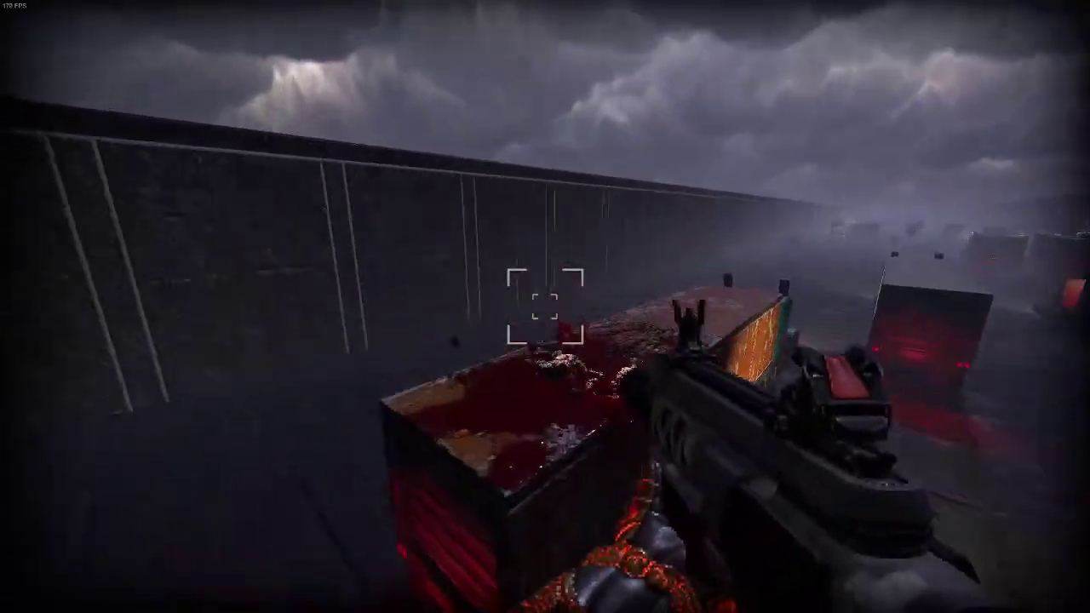
pyautogui.press('r')
pyautogui.press('w')
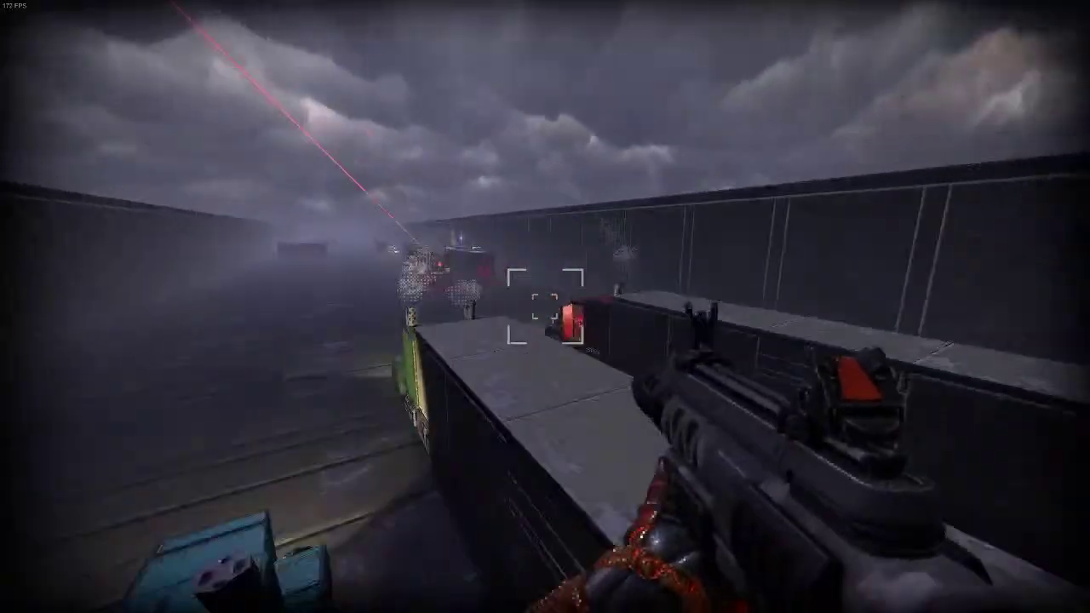
pyautogui.press('w')
pyautogui.press('w')
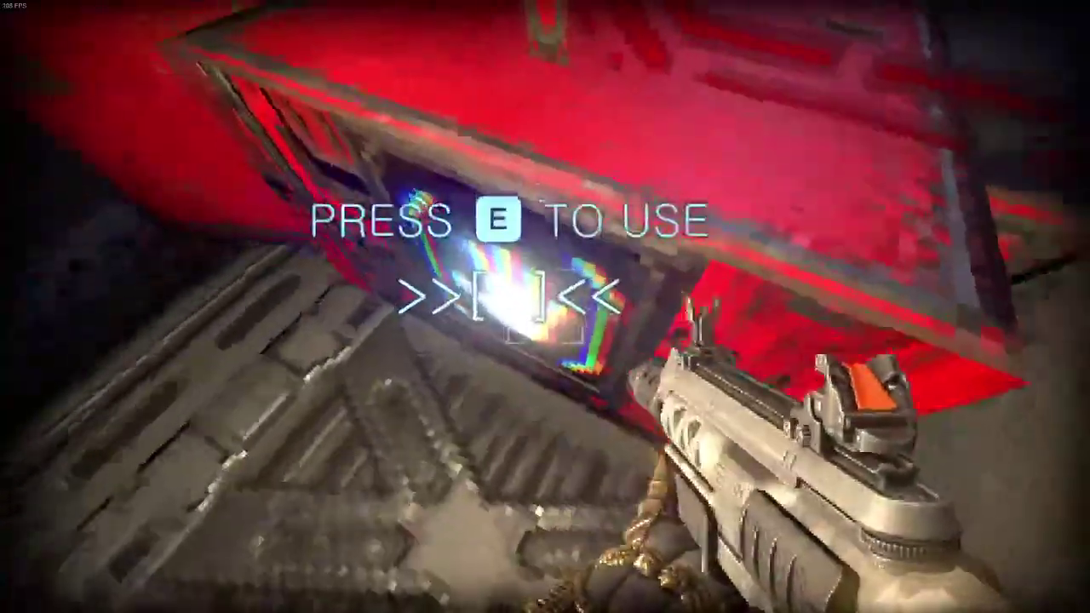
pyautogui.press('e')
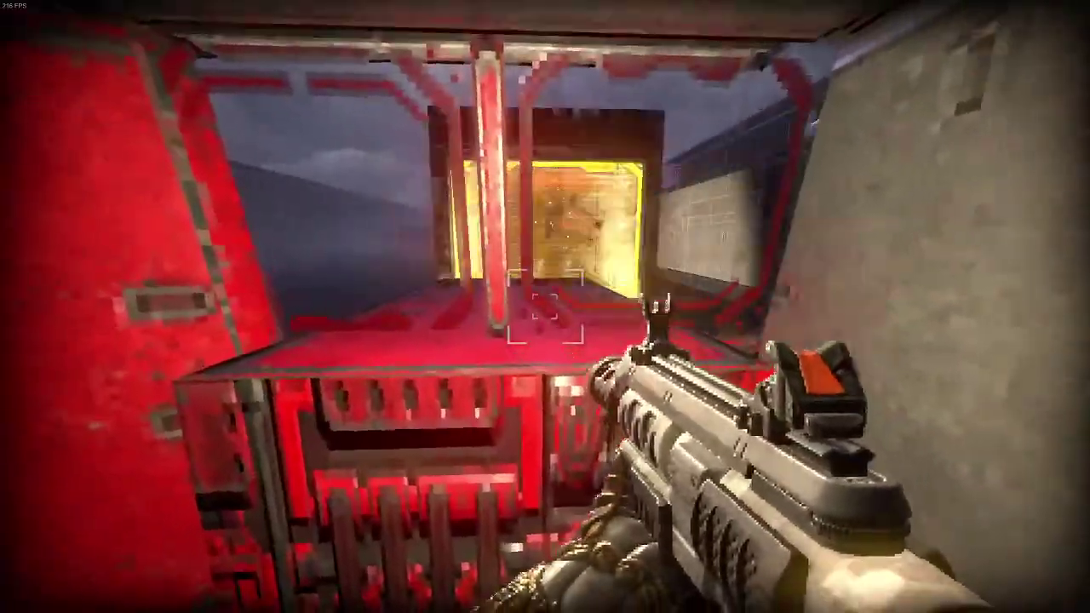
pyautogui.press('w')
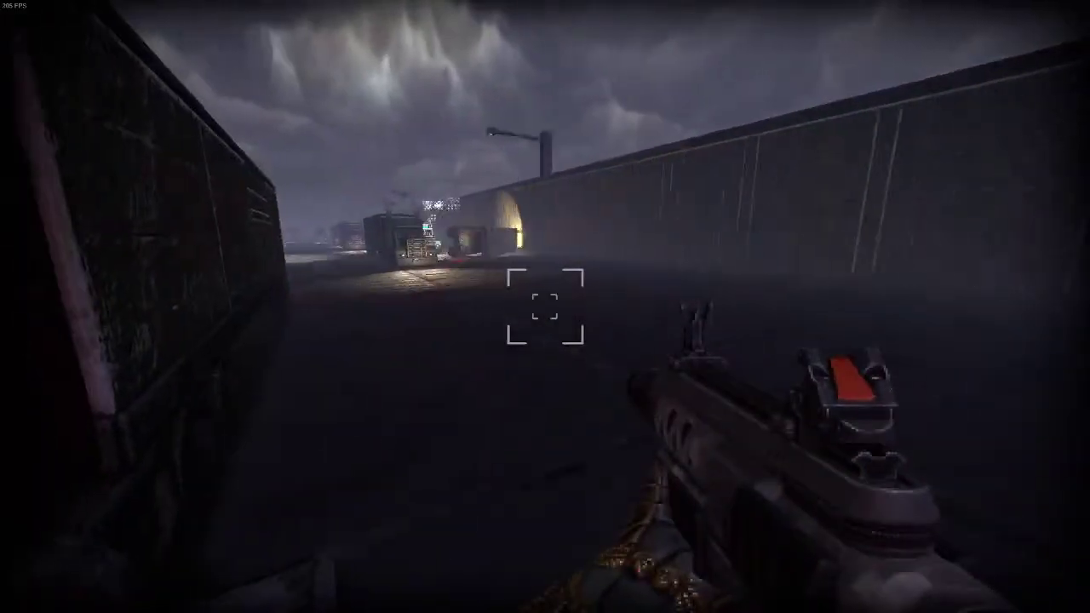
# Shoot the demon by the red truck, get back onto the trailer roofs, collect the large health and keep advancing
pyautogui.press('w')
pyautogui.click(545, 307)
pyautogui.press('w')
pyautogui.click(545, 306)
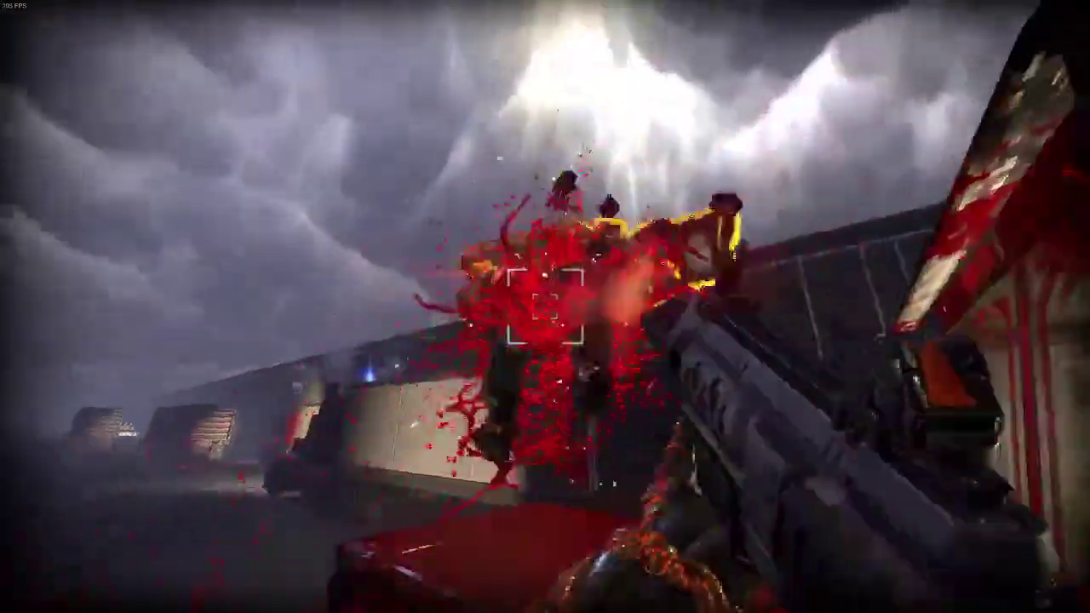
pyautogui.press('w')
pyautogui.press('e')
pyautogui.press('w')
pyautogui.press('w')
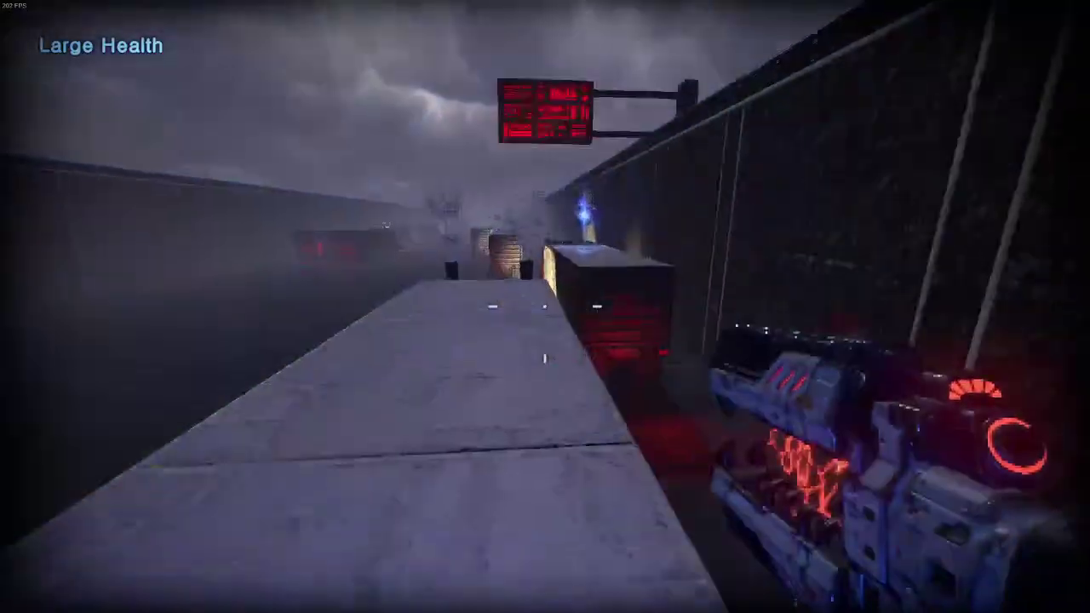
pyautogui.press('w')
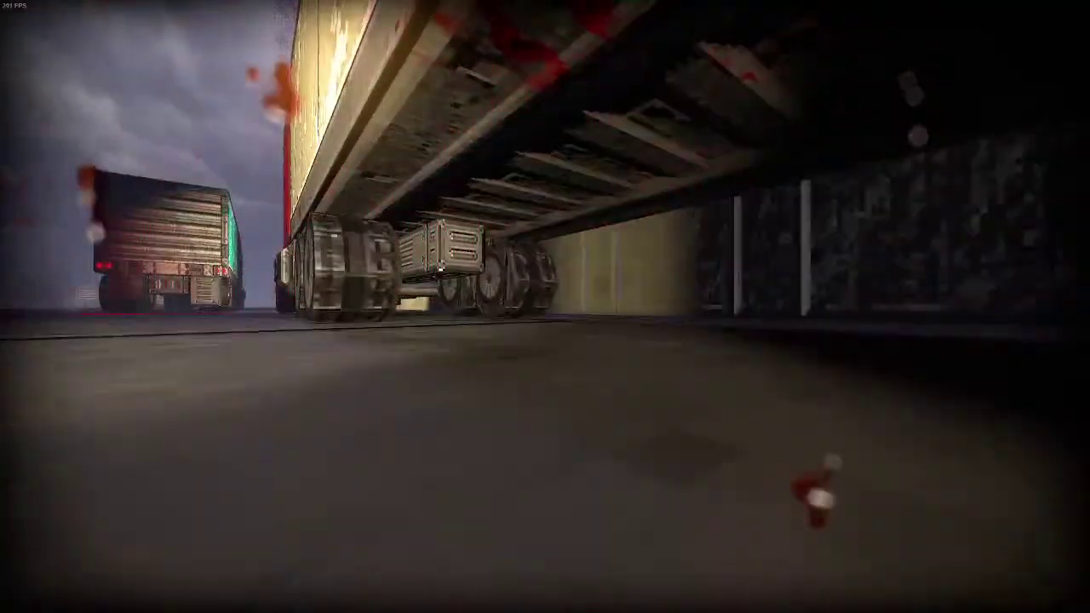
# Restart the map, punch through the soldiers in the trailer and pick up the pistol
pyautogui.press('Escape')
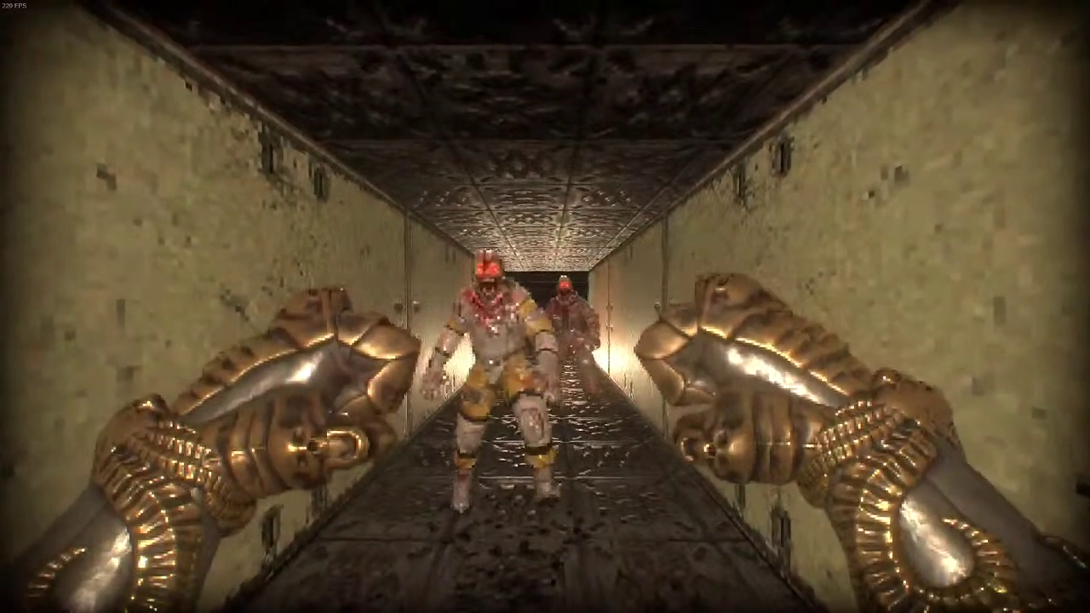
pyautogui.press('w')
pyautogui.click(545, 306)
pyautogui.click(545, 306)
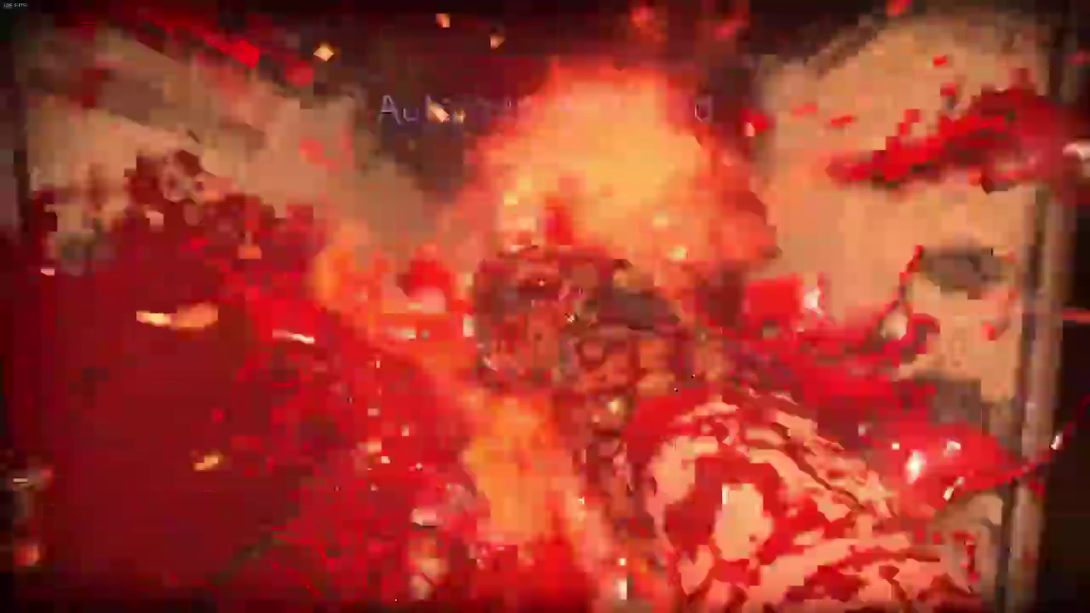
pyautogui.press('w')
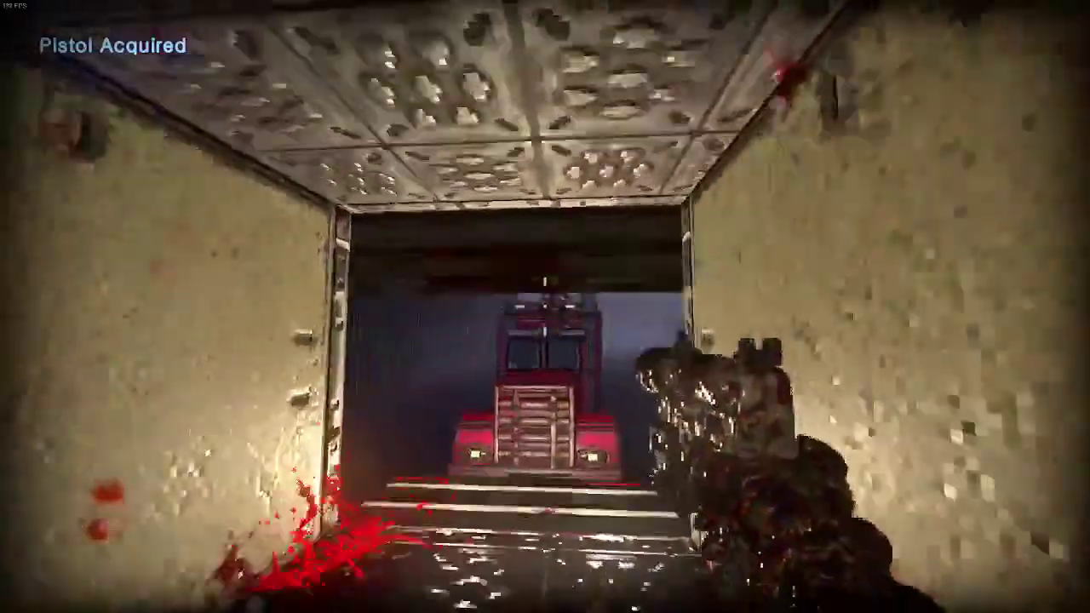
# Leave the trailer for the red truck behind it and shoot the enemies there with the pistol
pyautogui.press('w')
pyautogui.click(545, 306)
pyautogui.click(545, 307)
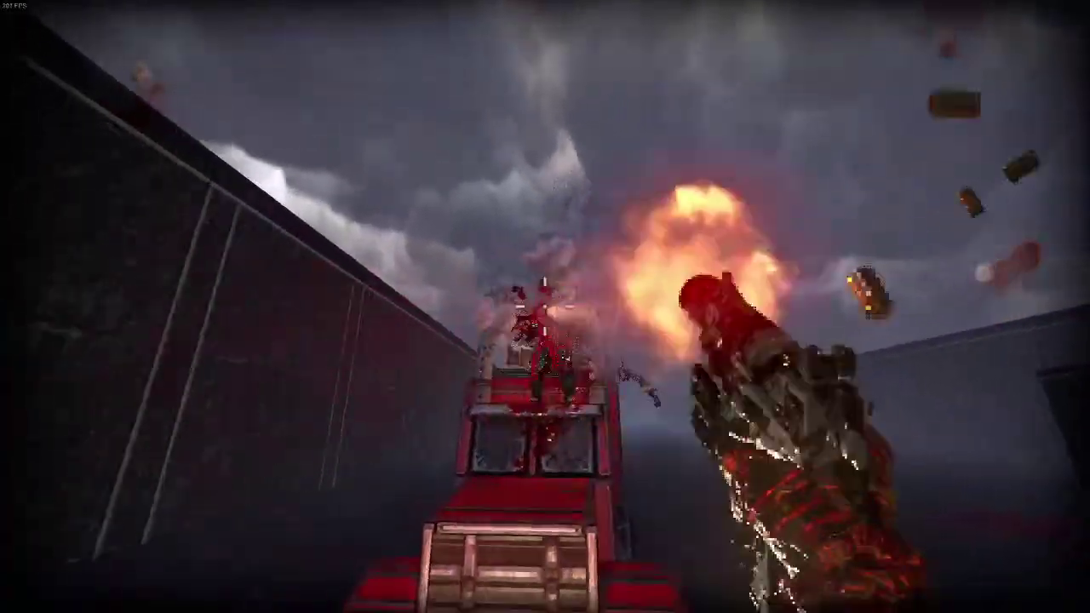
pyautogui.press('w')
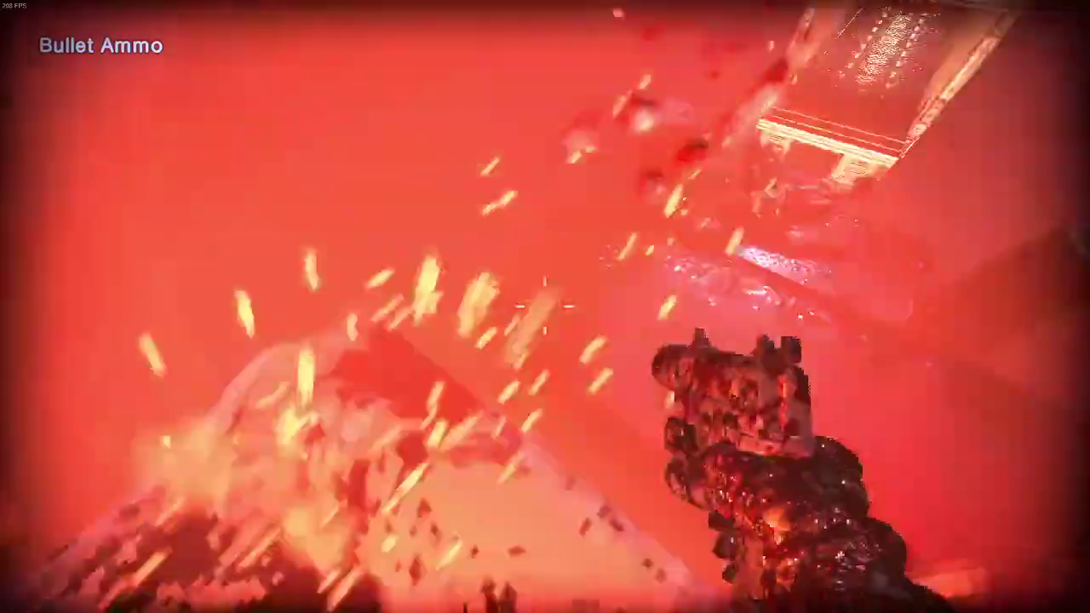
pyautogui.click(545, 307)
pyautogui.press('w')
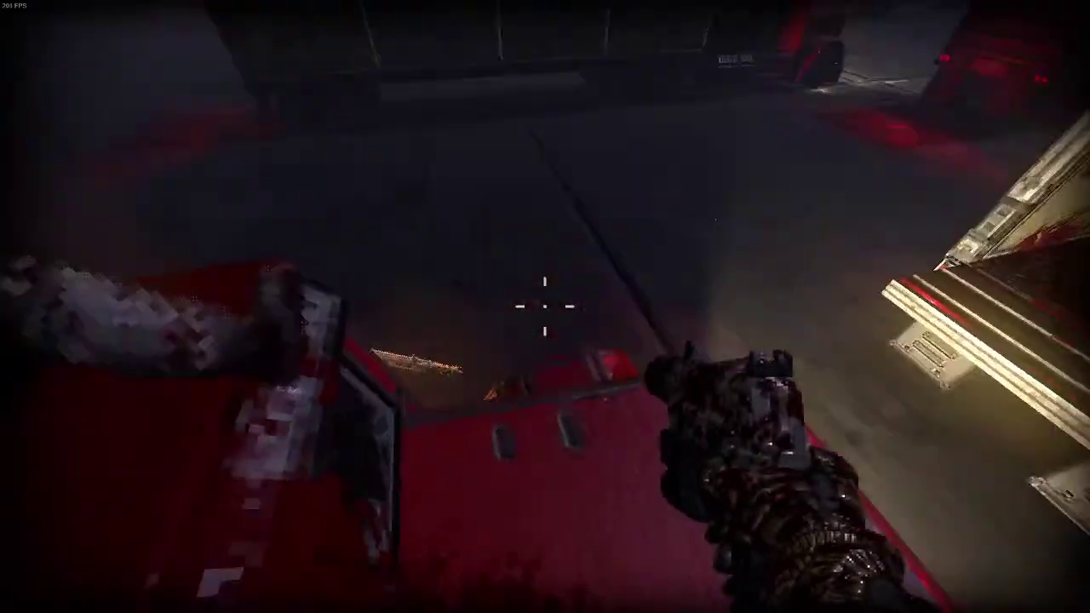
pyautogui.click(545, 306)
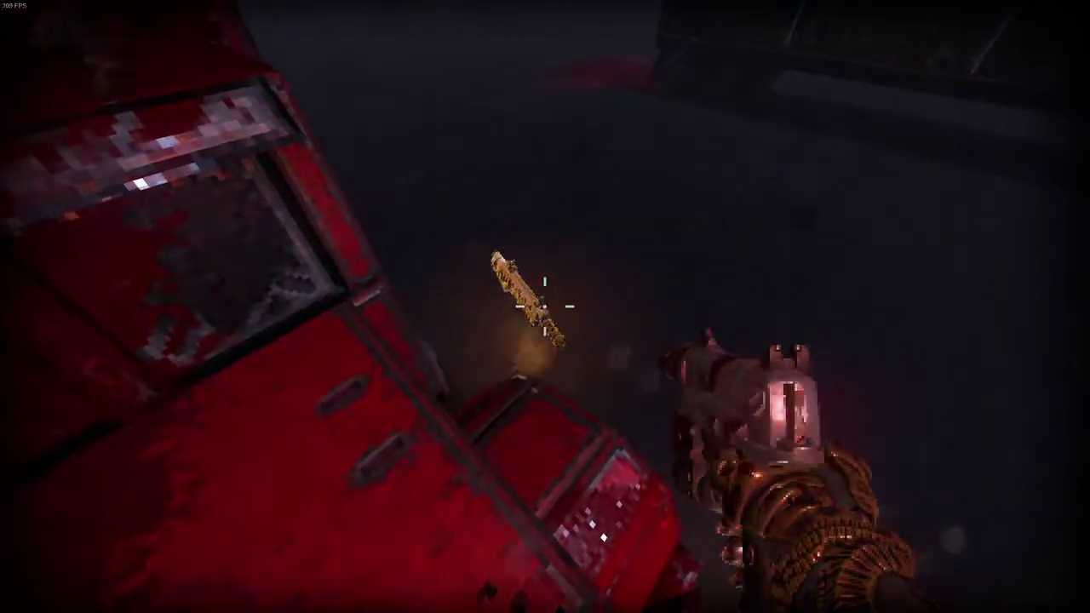
pyautogui.click(545, 307)
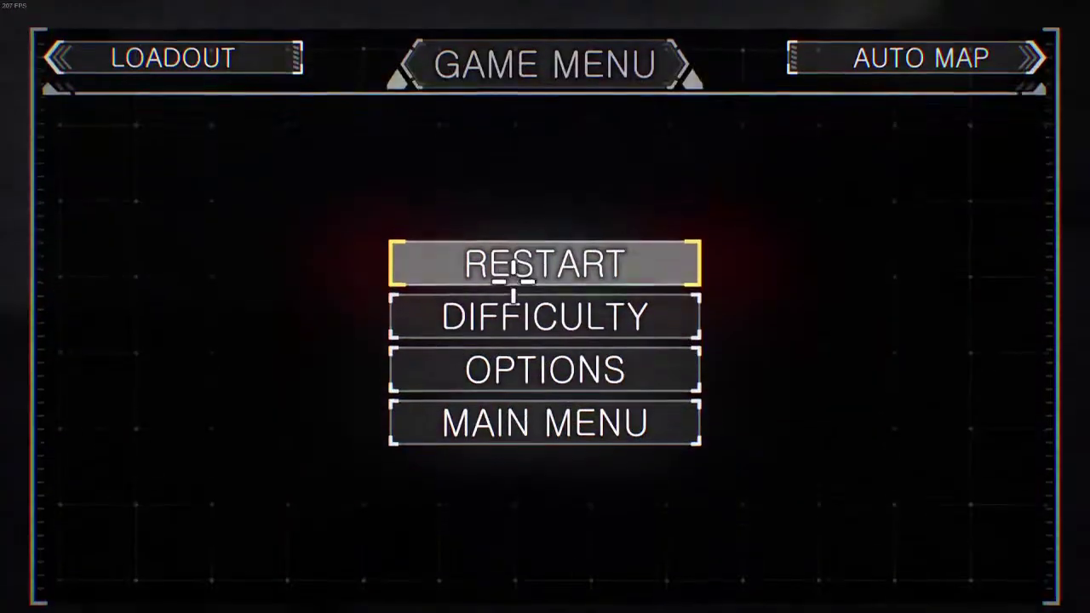
# Restart the map from the game menu, punch the trailer's soldiers and collect the pistol
pyautogui.click(516, 265)
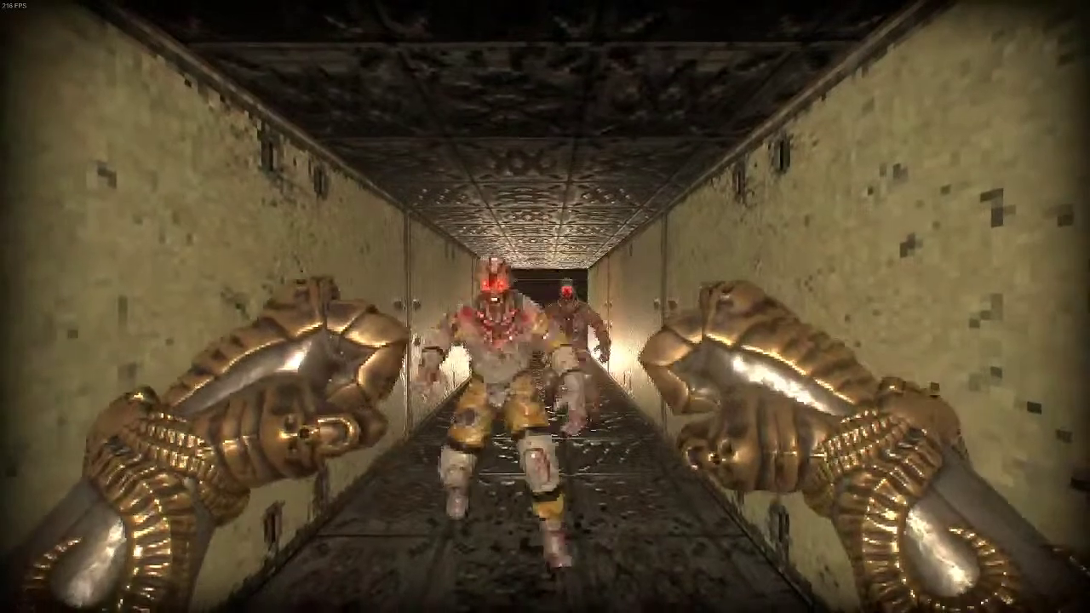
pyautogui.click(545, 306)
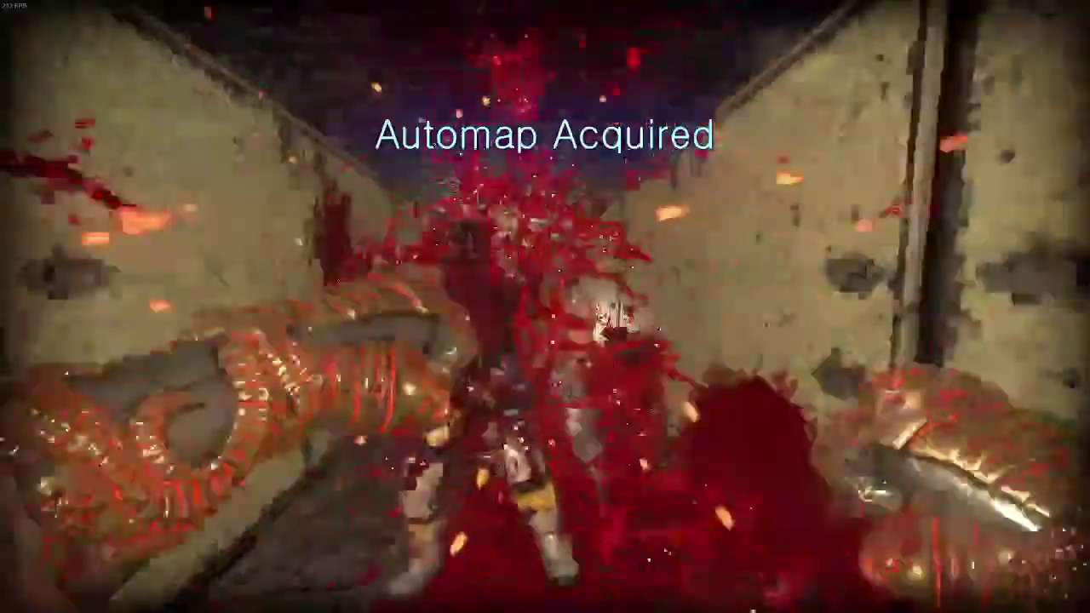
pyautogui.click(545, 307)
pyautogui.click(545, 306)
pyautogui.click(545, 306)
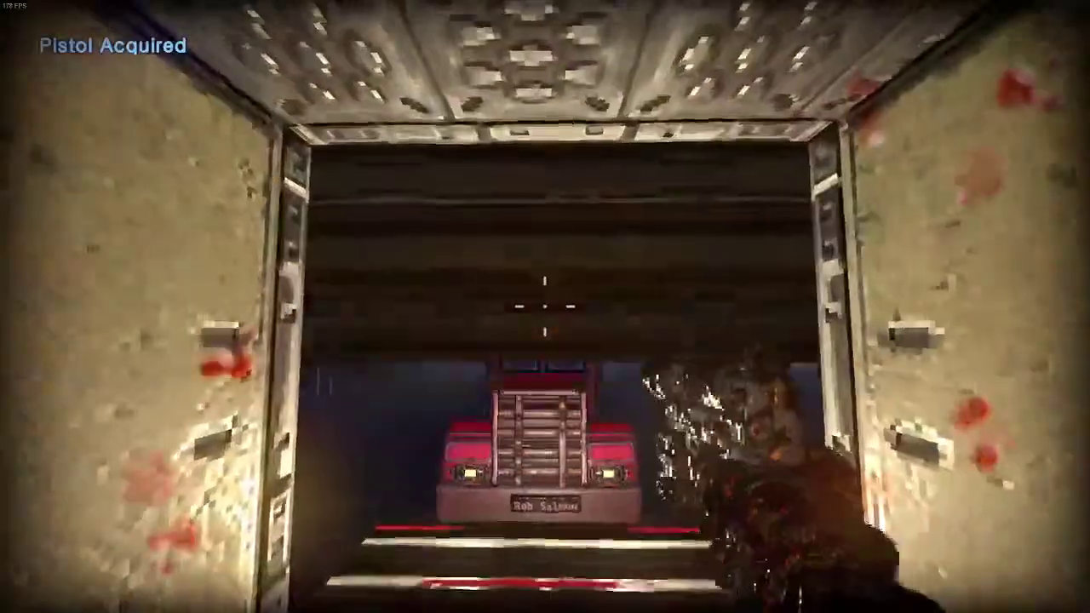
# Shoot the enemies on the red truck with the pistol and jump across to the convoy's trailer roofs
pyautogui.click(544, 307)
pyautogui.click(544, 306)
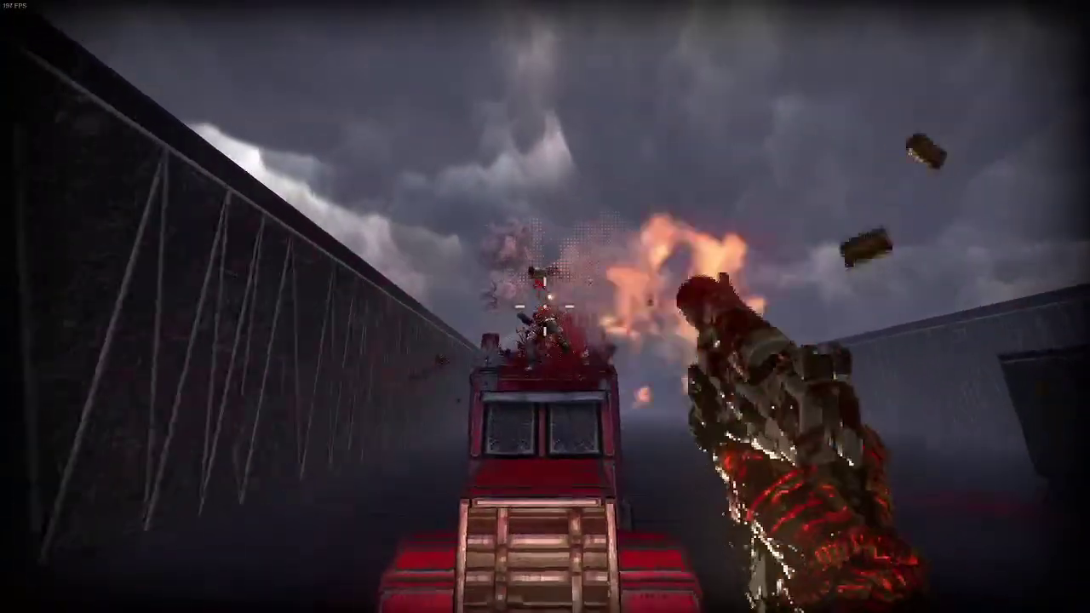
pyautogui.click(545, 306)
pyautogui.press('space')
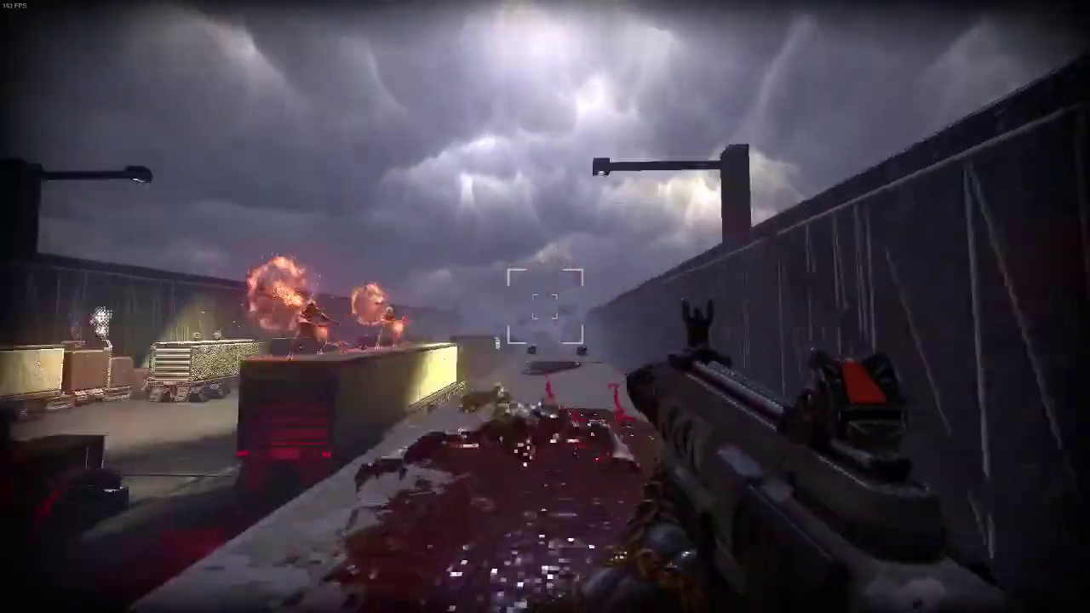
# Resume play from the game menu and shoot the enemies on the trailer roofs with the shotgun
pyautogui.press('Escape')
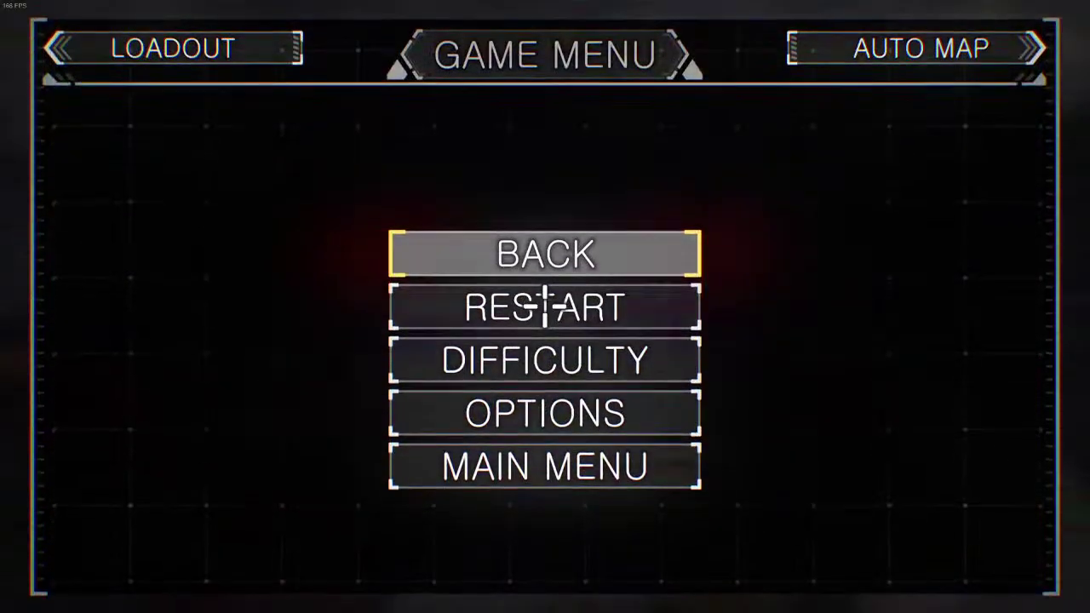
pyautogui.press('Escape')
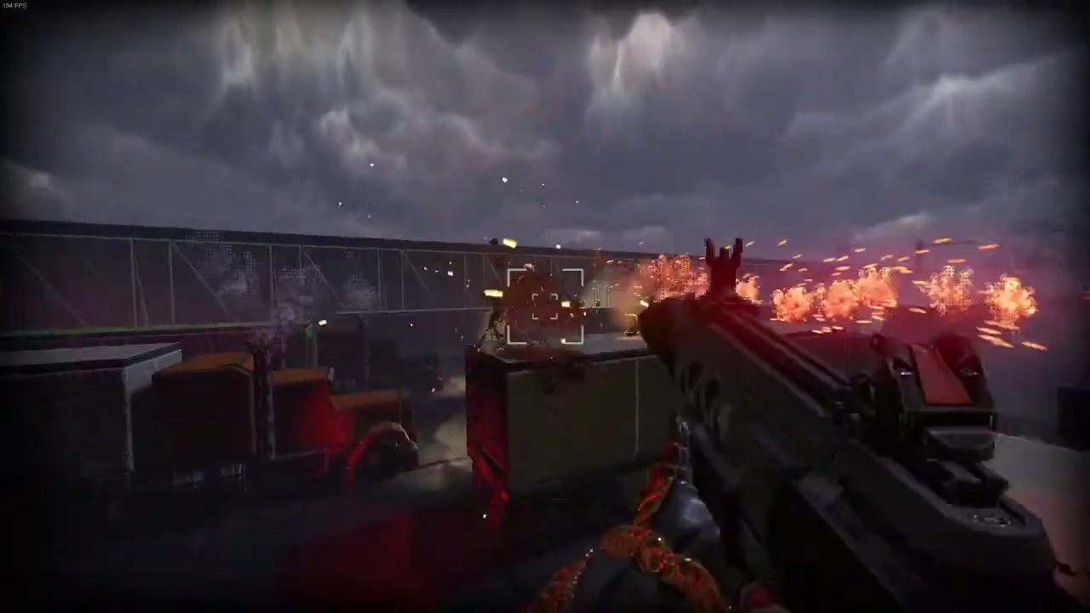
pyautogui.click(544, 306)
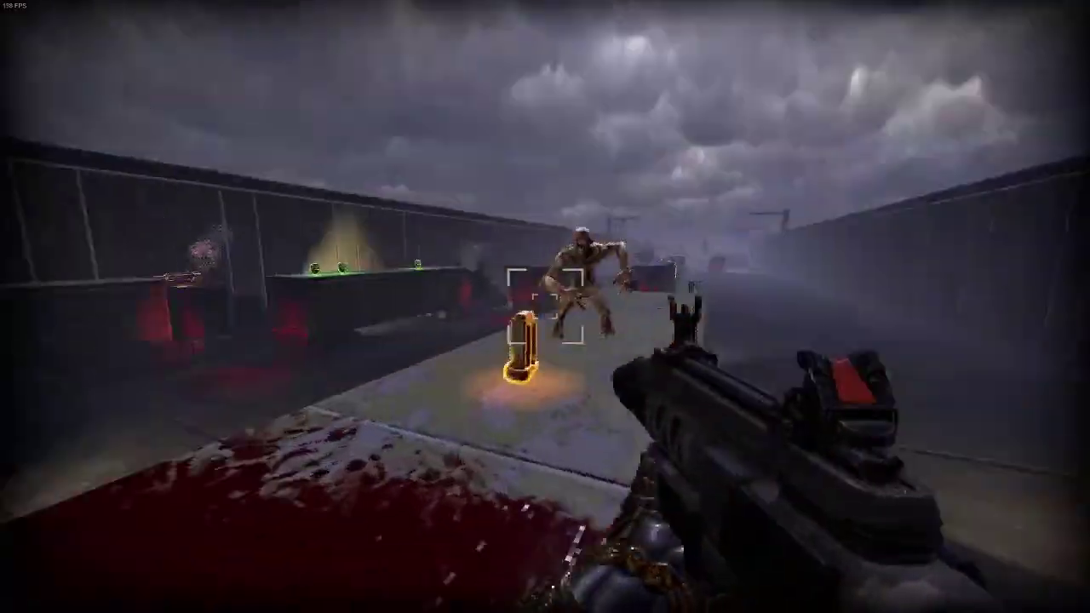
pyautogui.click(545, 307)
pyautogui.click(545, 307)
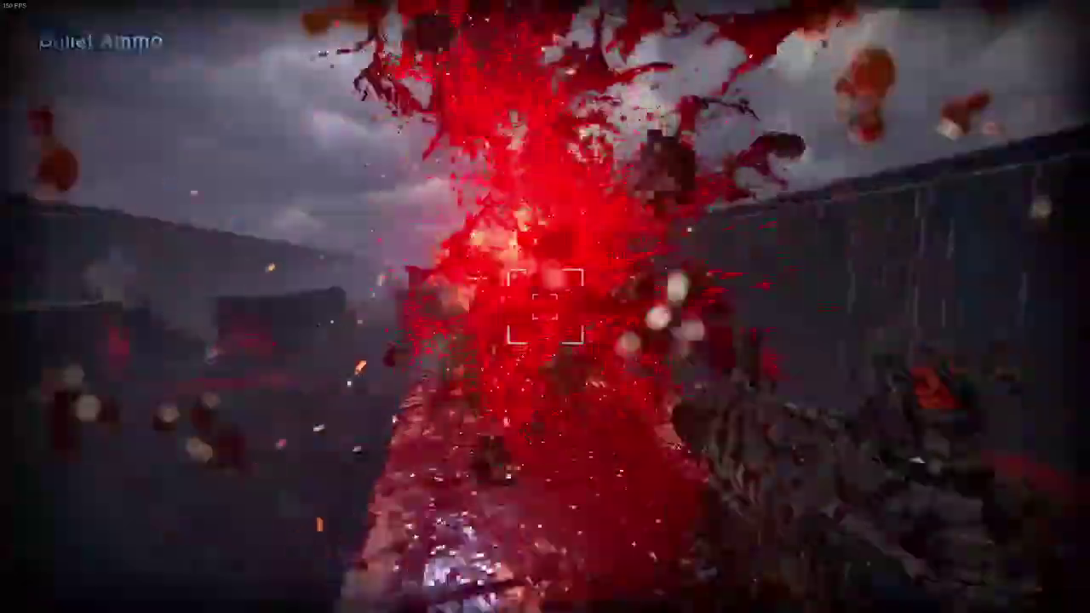
pyautogui.press('w')
pyautogui.press('space')
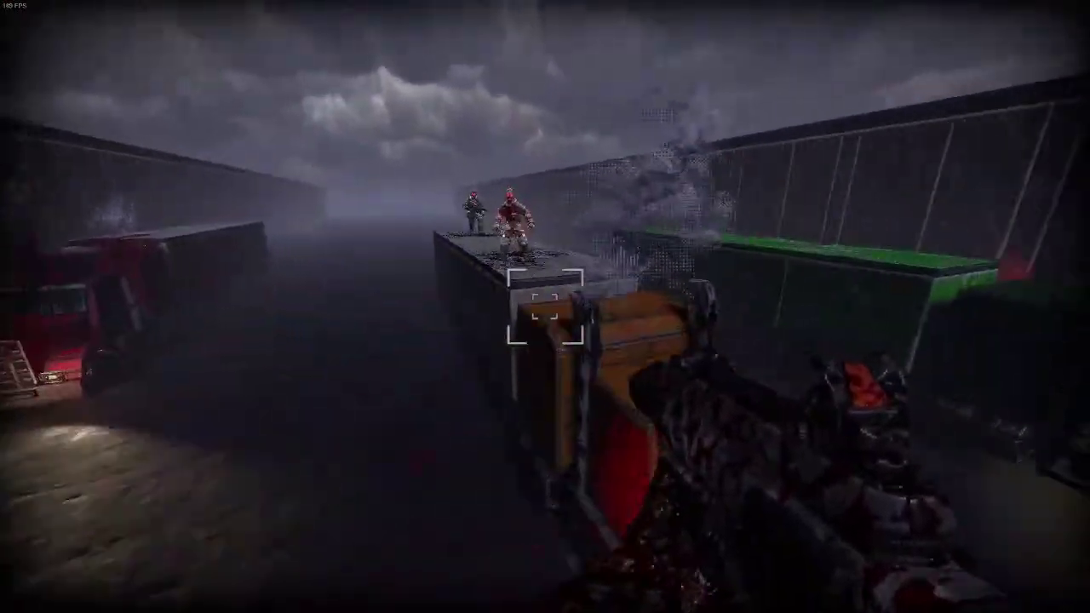
# Shoot the soldiers on the trailer behind and cross the green trailer roof to the trailer beside the wall
pyautogui.click(544, 307)
pyautogui.click(545, 307)
pyautogui.press('w')
pyautogui.press('w')
pyautogui.press('space')
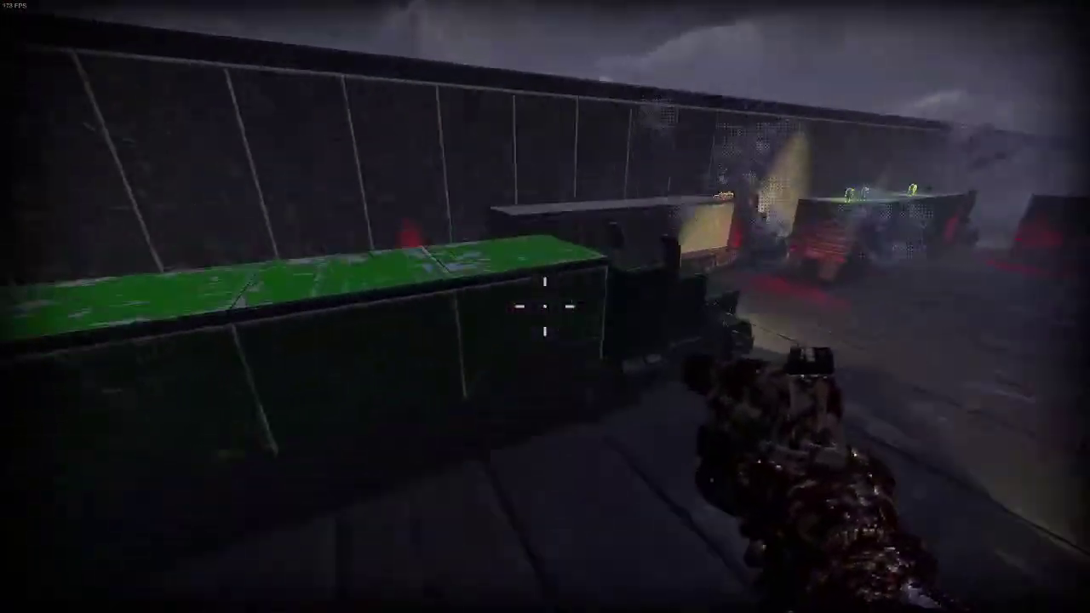
pyautogui.press('w')
pyautogui.press('space')
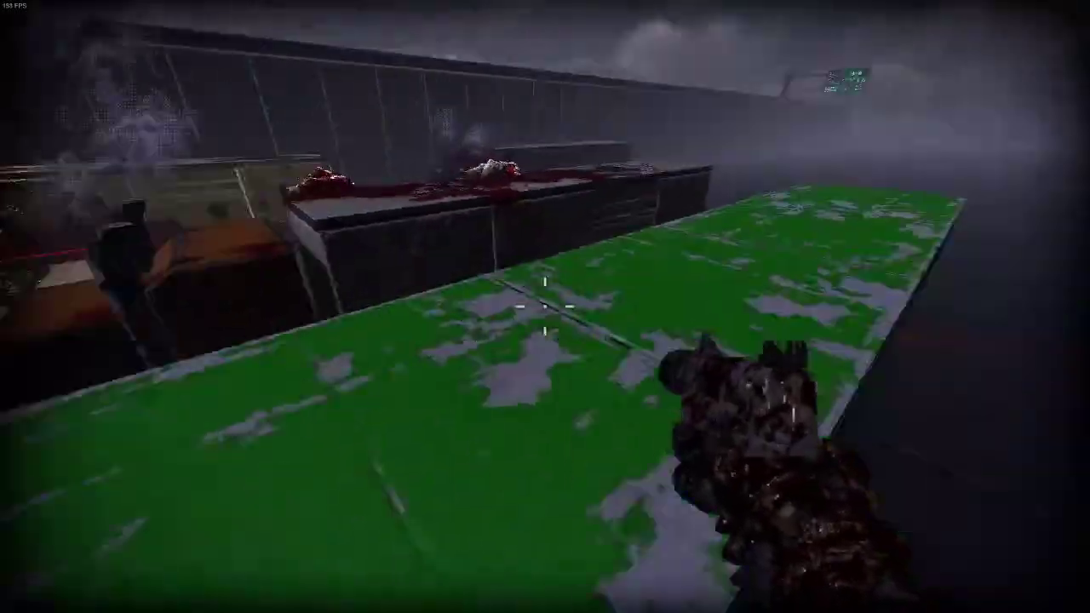
pyautogui.press('w')
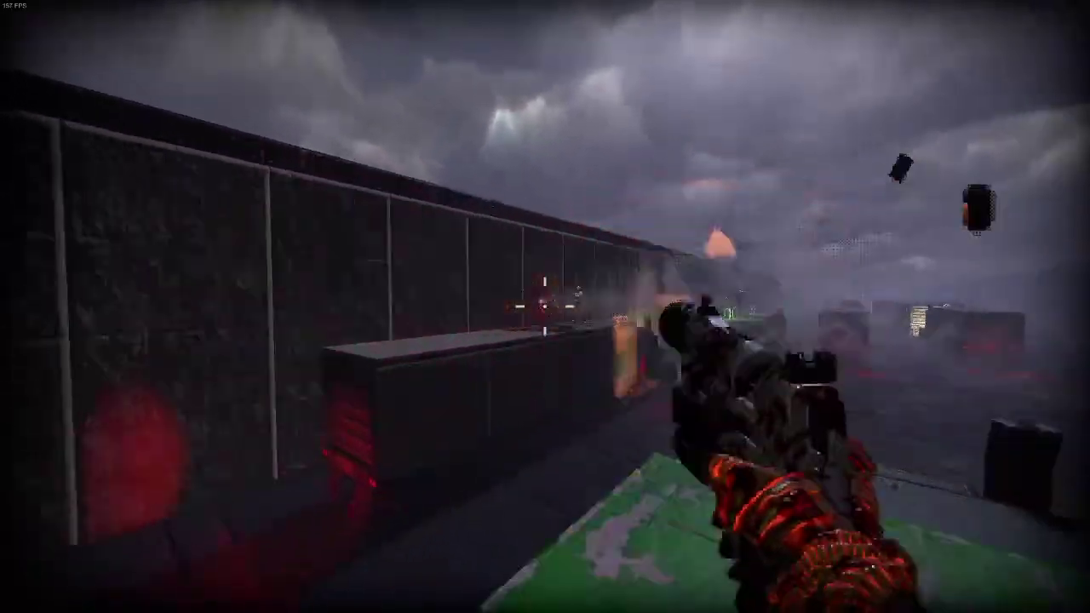
pyautogui.press('w')
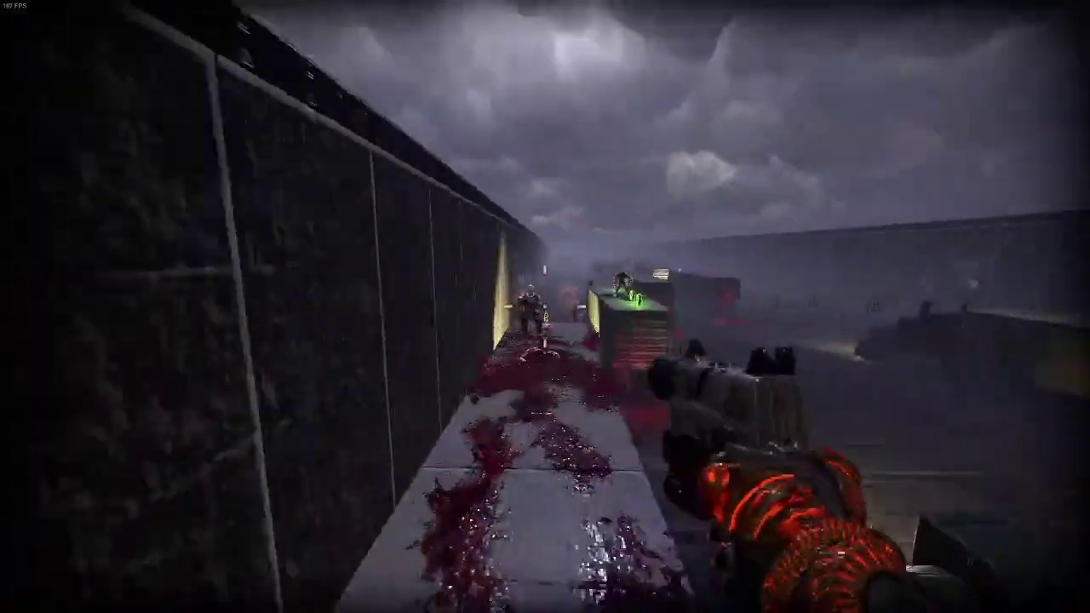
# Shoot the enemies around the green-lit trailer and the green truck with the shotgun
pyautogui.press('f')
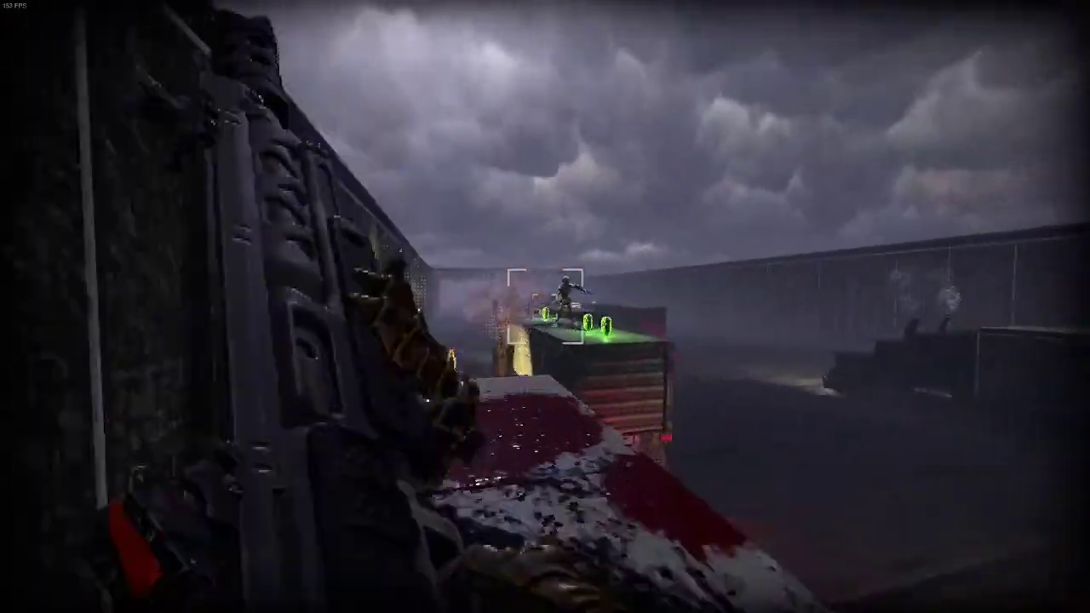
pyautogui.click(545, 306)
pyautogui.press('f')
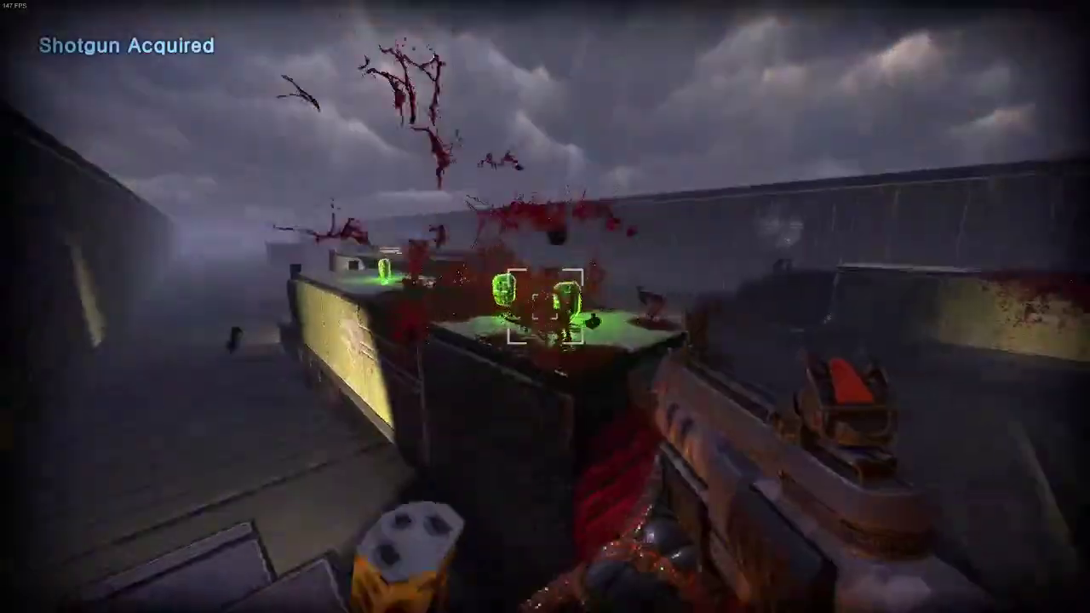
pyautogui.press('w')
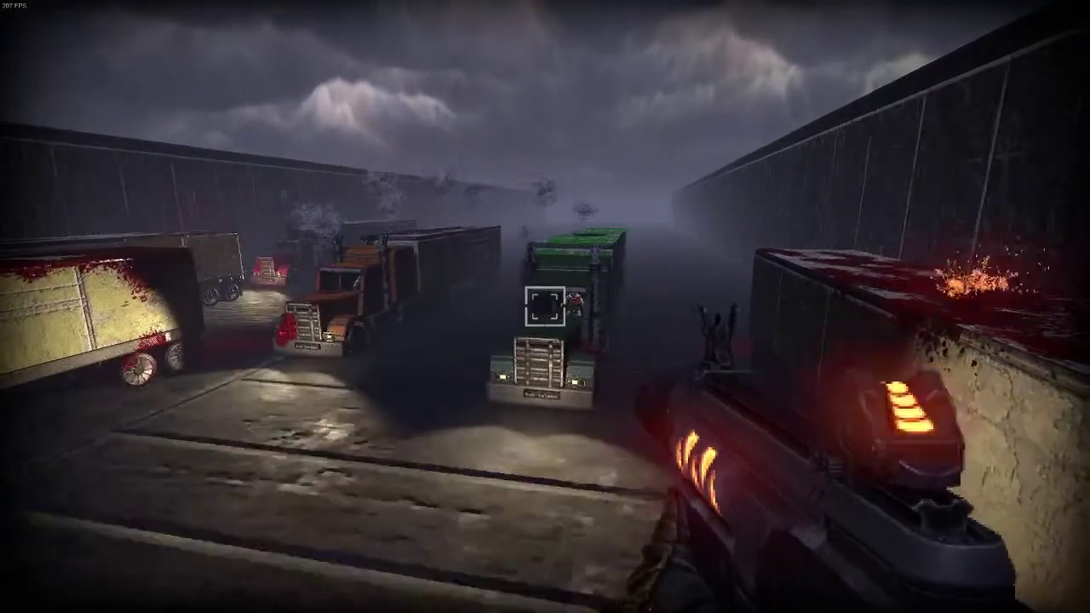
pyautogui.click(545, 307)
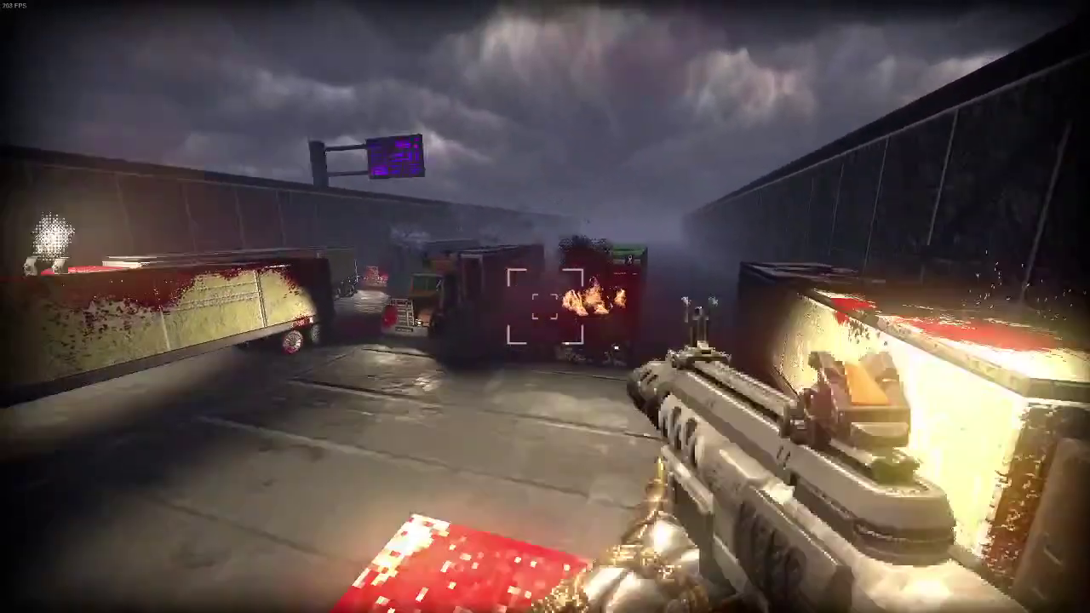
# Jump from the truck cab onto the next trailer roof and shoot the flying enemies
pyautogui.press('w')
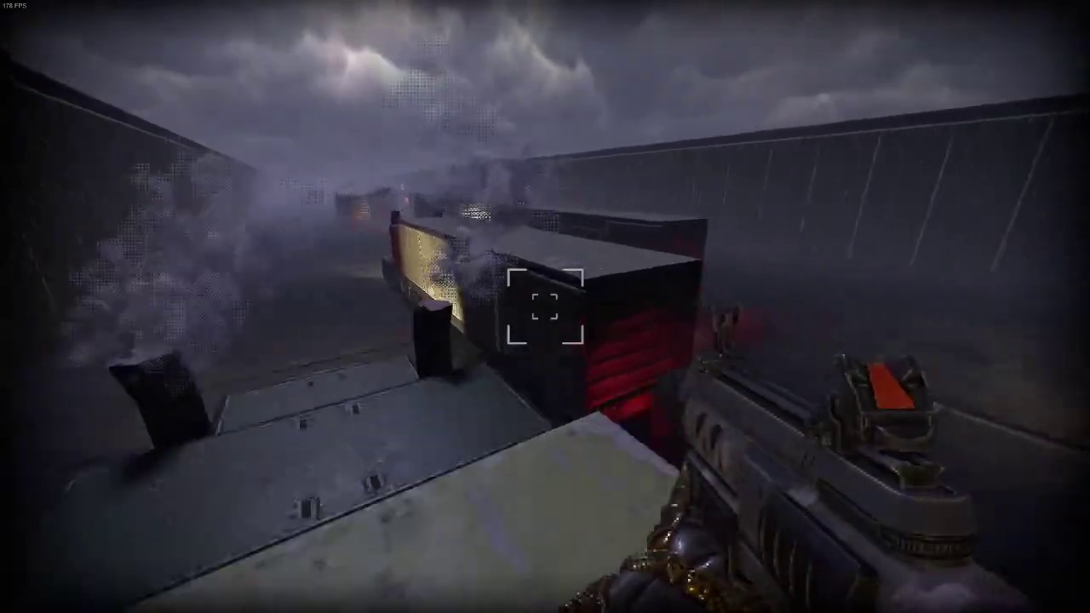
pyautogui.press('w')
pyautogui.press('space')
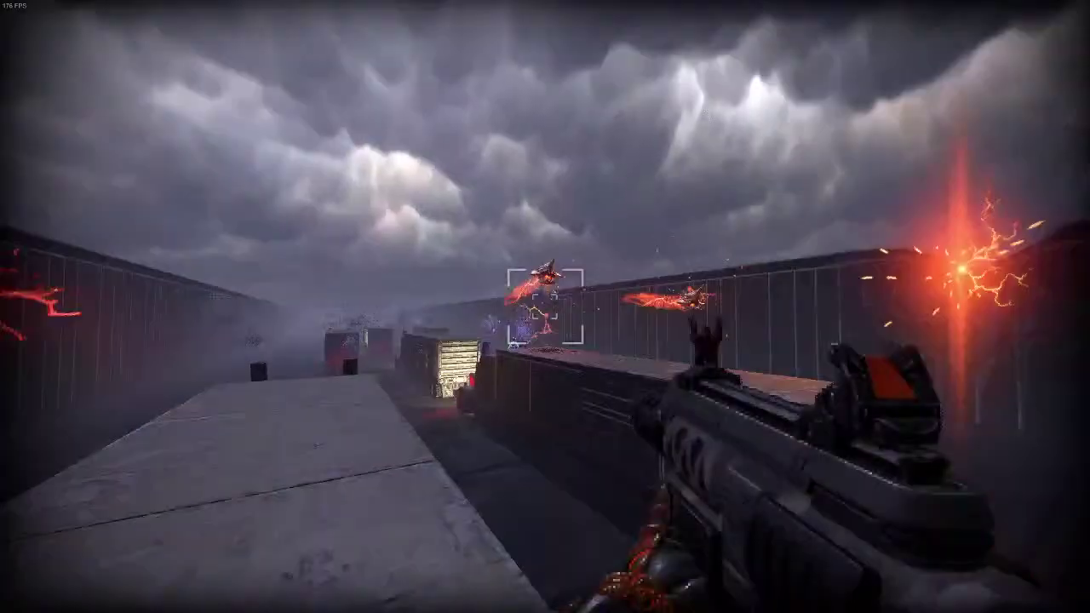
pyautogui.click(545, 307)
pyautogui.click(545, 307)
pyautogui.click(545, 306)
pyautogui.click(545, 306)
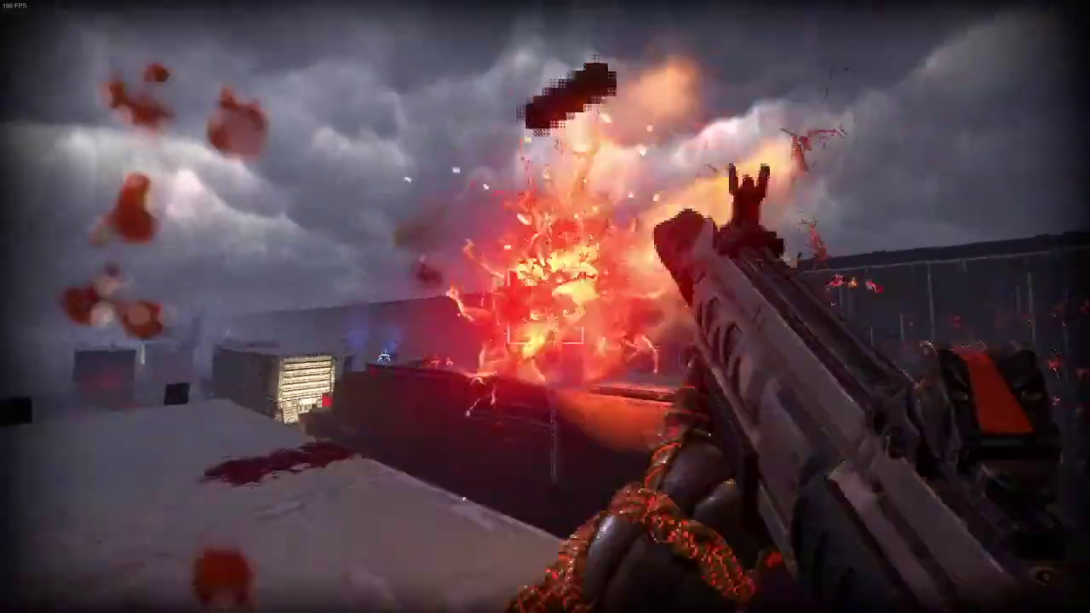
# Jump ahead to the trailer with the lit rear door, shoot the large demon on its roof and reload
pyautogui.press('w')
pyautogui.press('space')
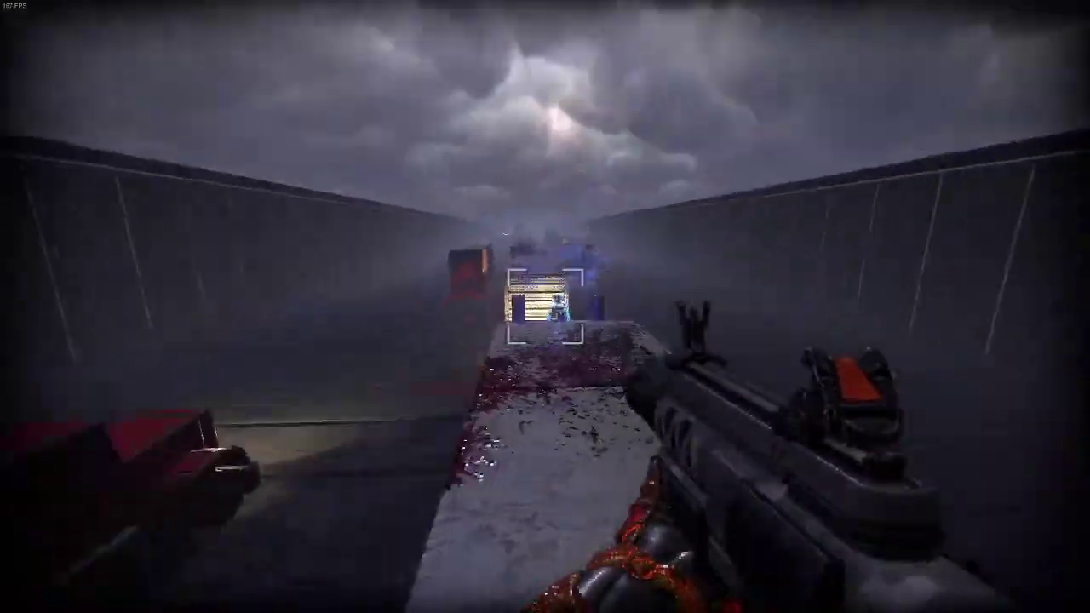
pyautogui.press('w')
pyautogui.press('w')
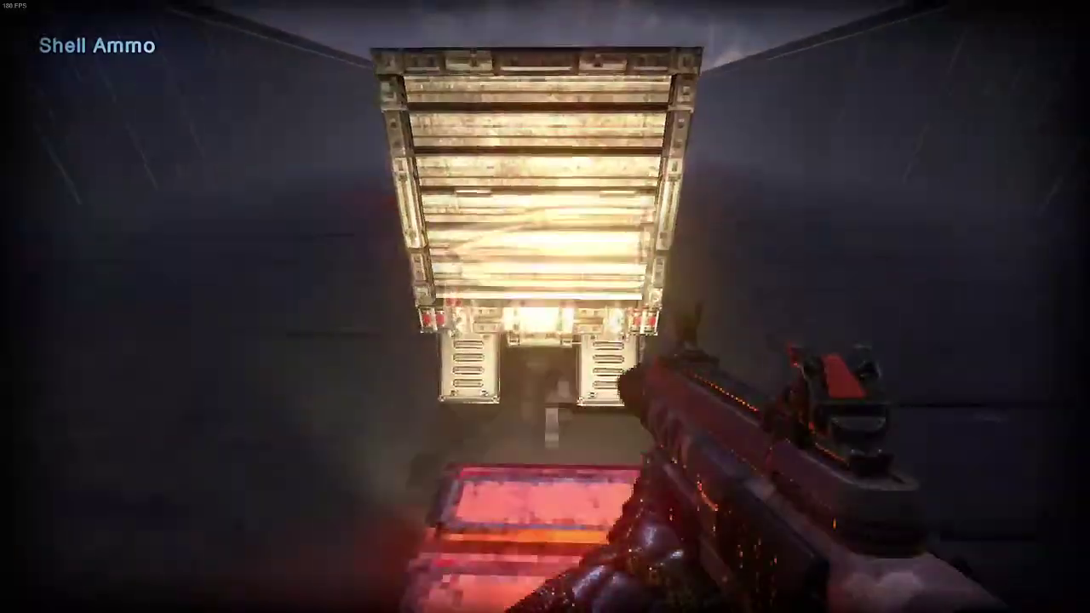
pyautogui.click(545, 306)
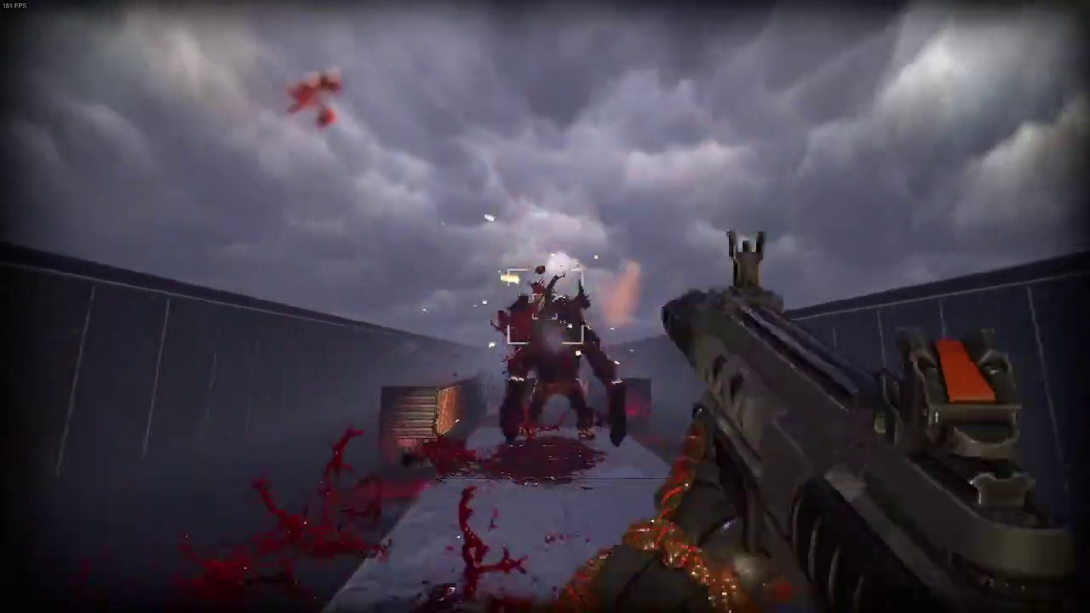
pyautogui.press('w')
pyautogui.press('r')
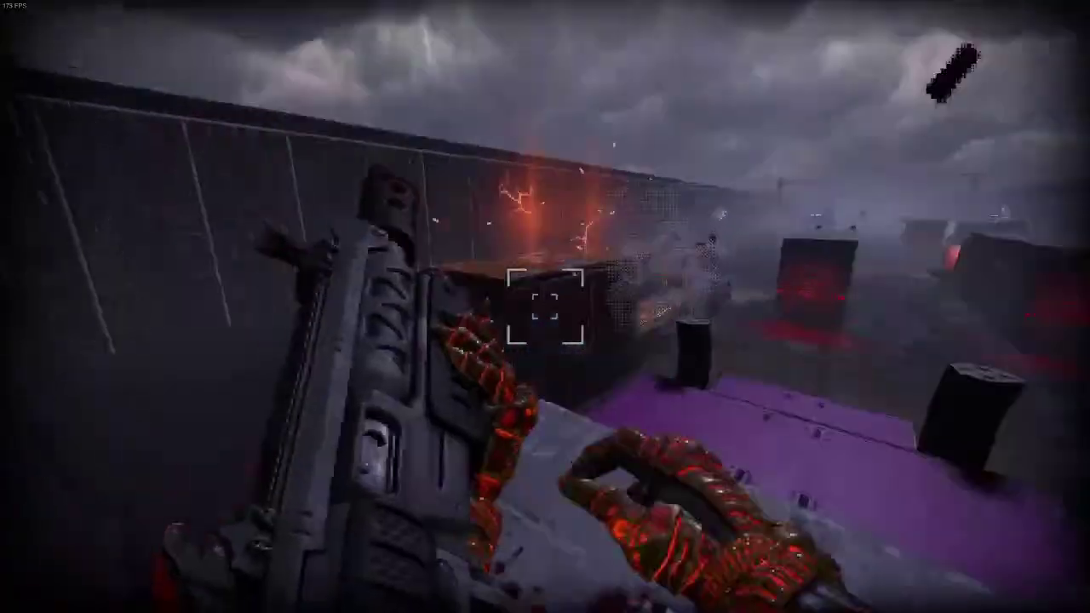
# Shoot the soldiers on the orange-sided trailer near the purple truck and reload the shotgun
pyautogui.press('w')
pyautogui.press('space')
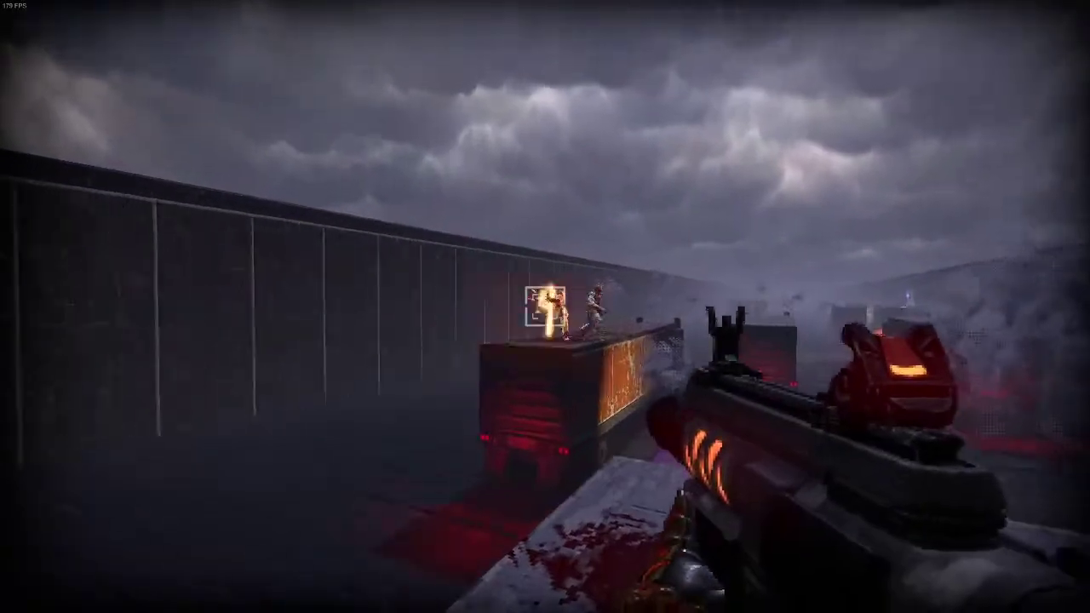
pyautogui.click(545, 306)
pyautogui.click(545, 307)
pyautogui.press('space')
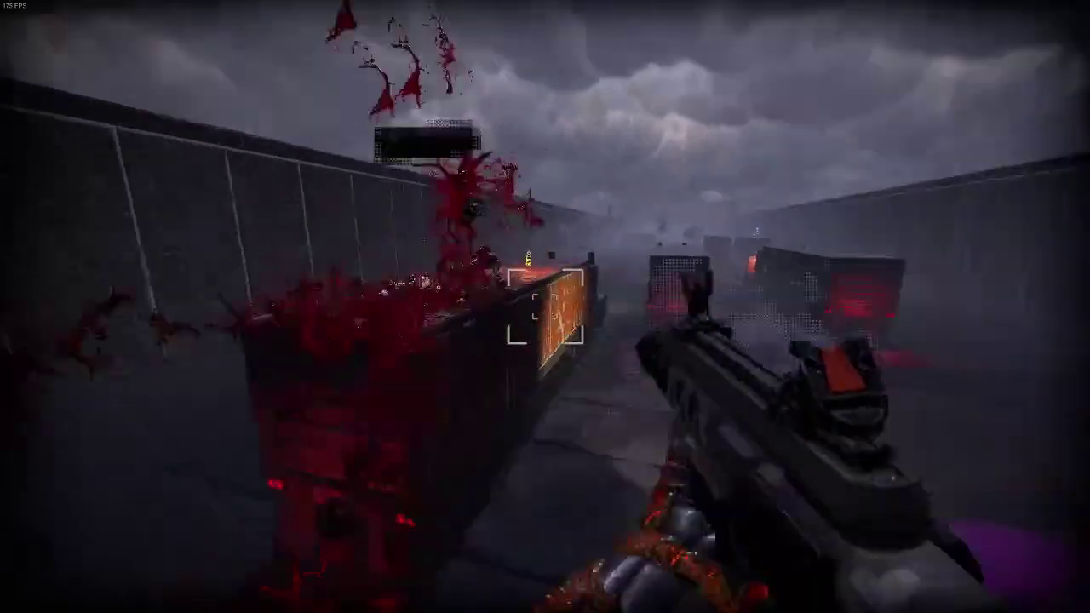
pyautogui.press('r')
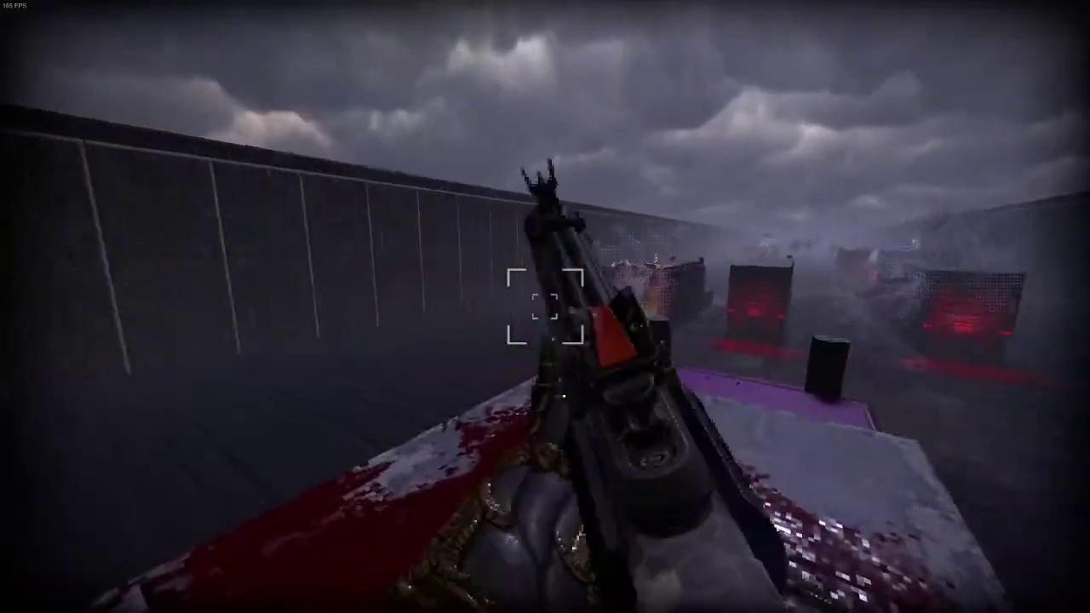
# Run along the orange-lit trailer roof and jump across the next trailer to the red truck ahead
pyautogui.press('w')
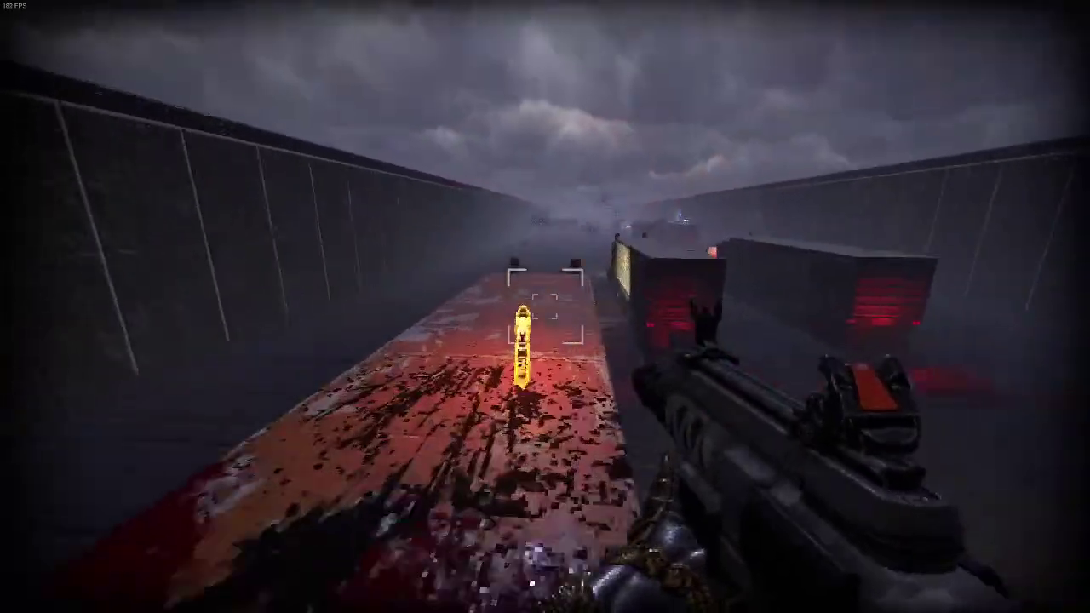
pyautogui.press('space')
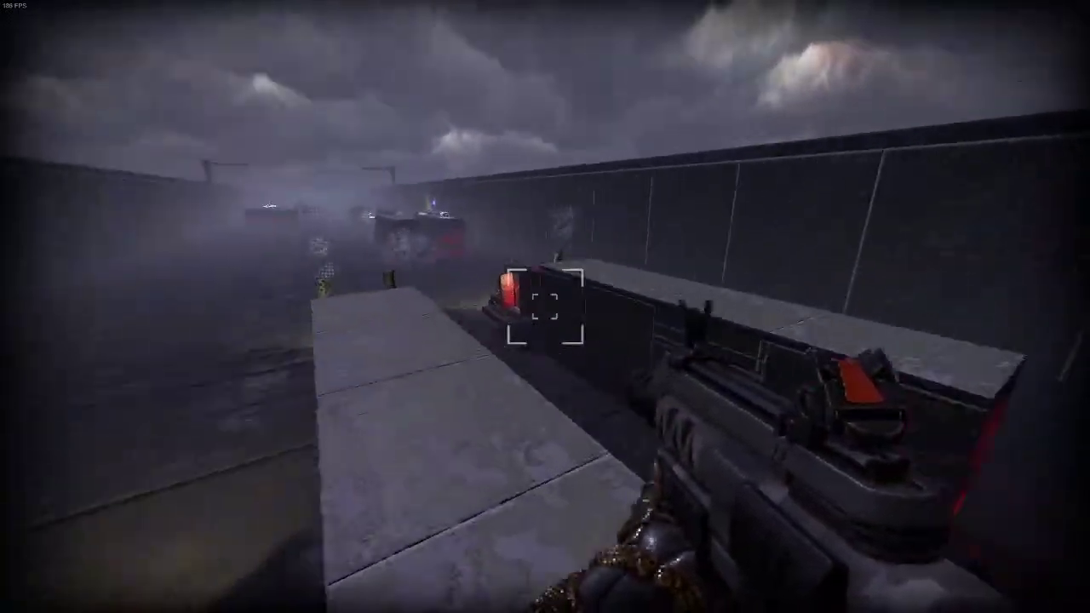
pyautogui.press('space')
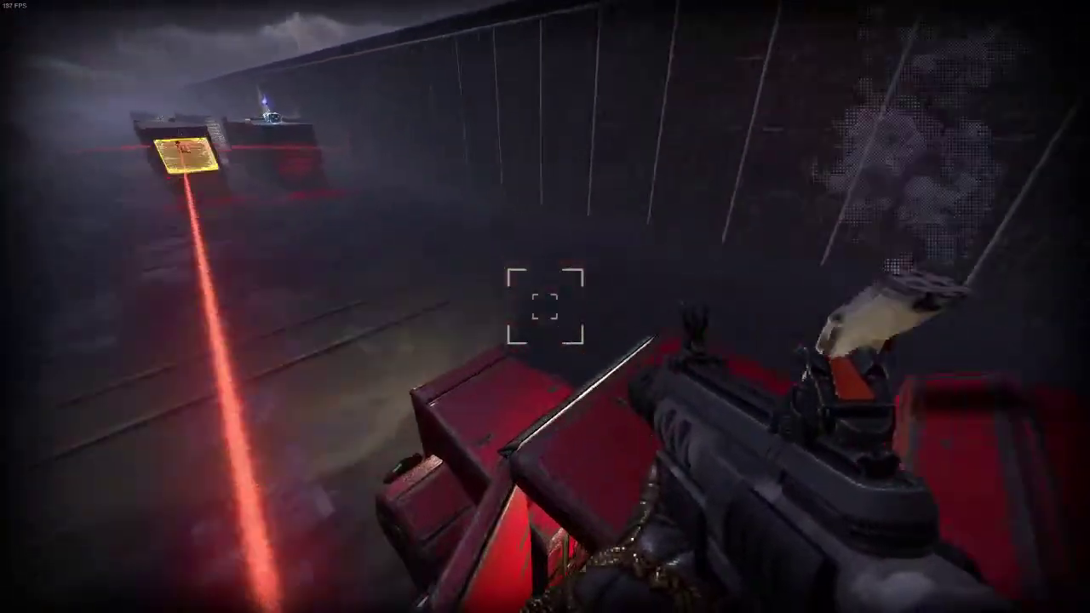
pyautogui.press('w')
pyautogui.press('e')
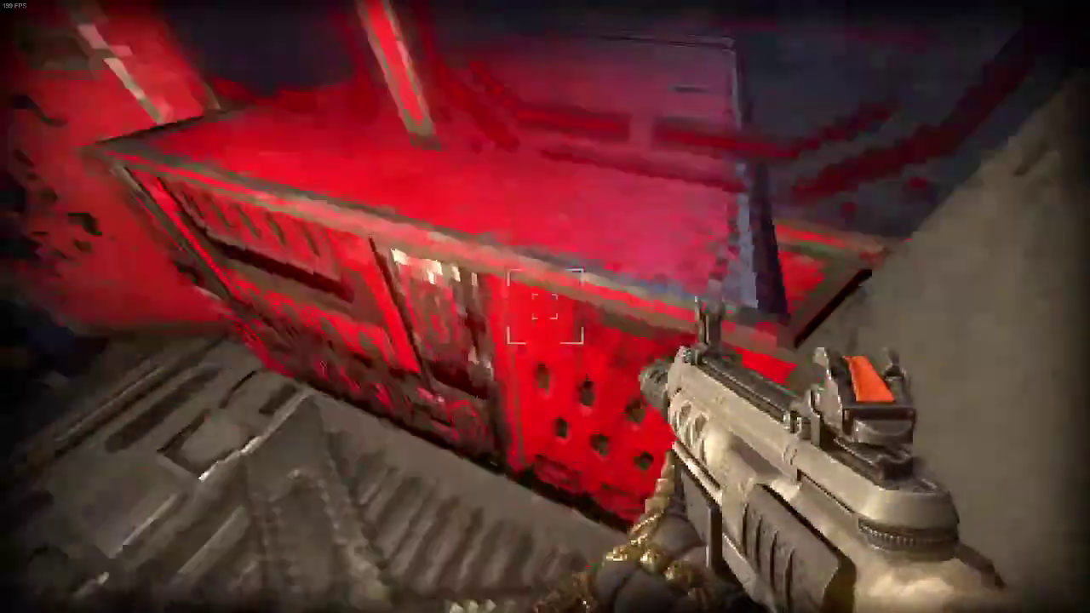
# Leave the starting trailer with the pistol, shoot the enemies on the red truck and climb onto it
pyautogui.press('w')
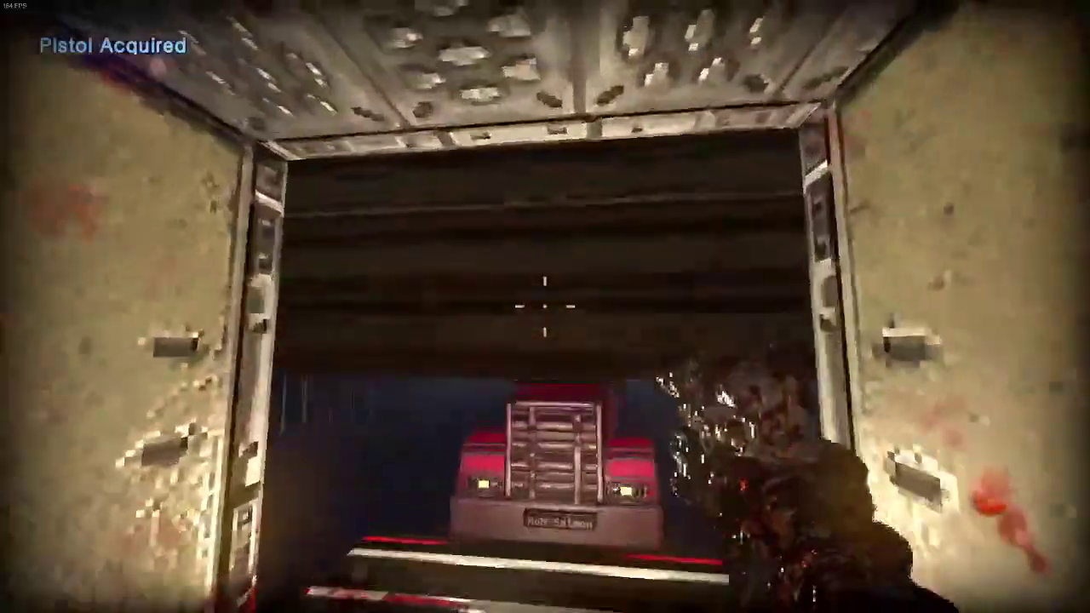
pyautogui.click(545, 307)
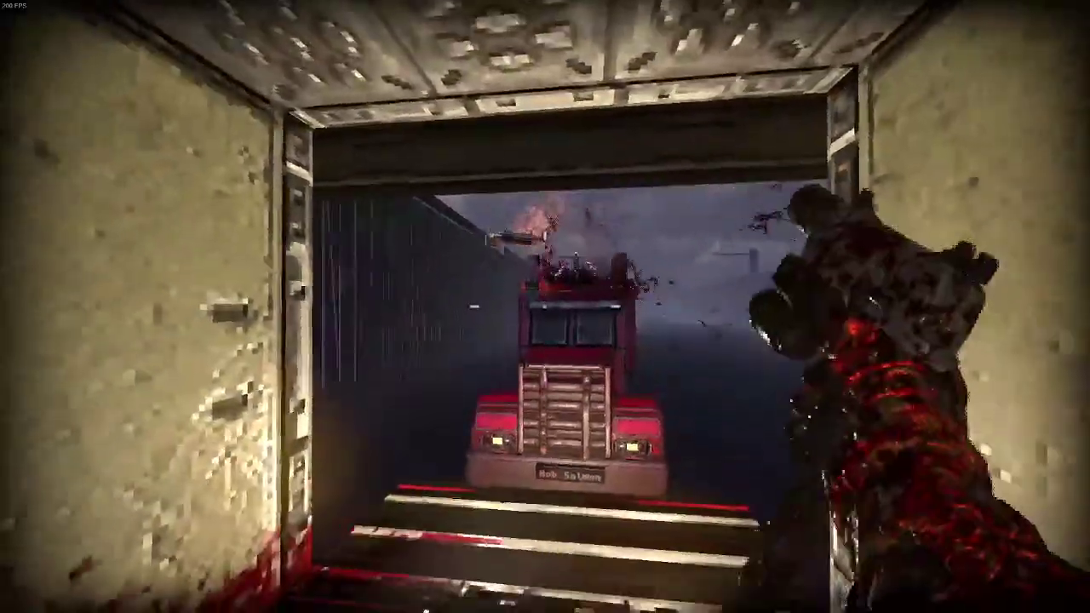
pyautogui.press('w')
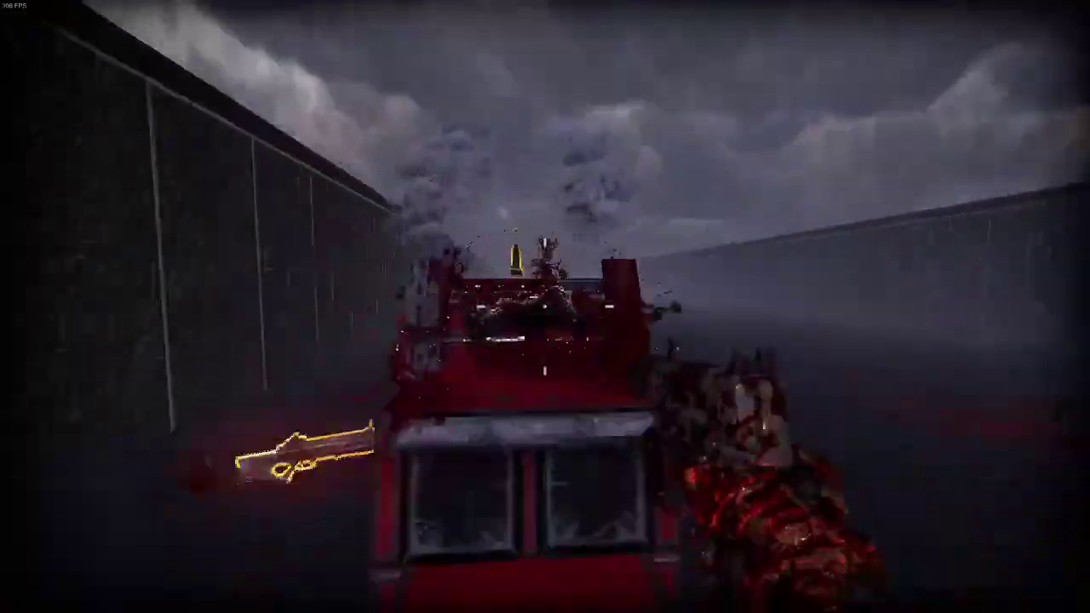
pyautogui.press('w')
pyautogui.press('space')
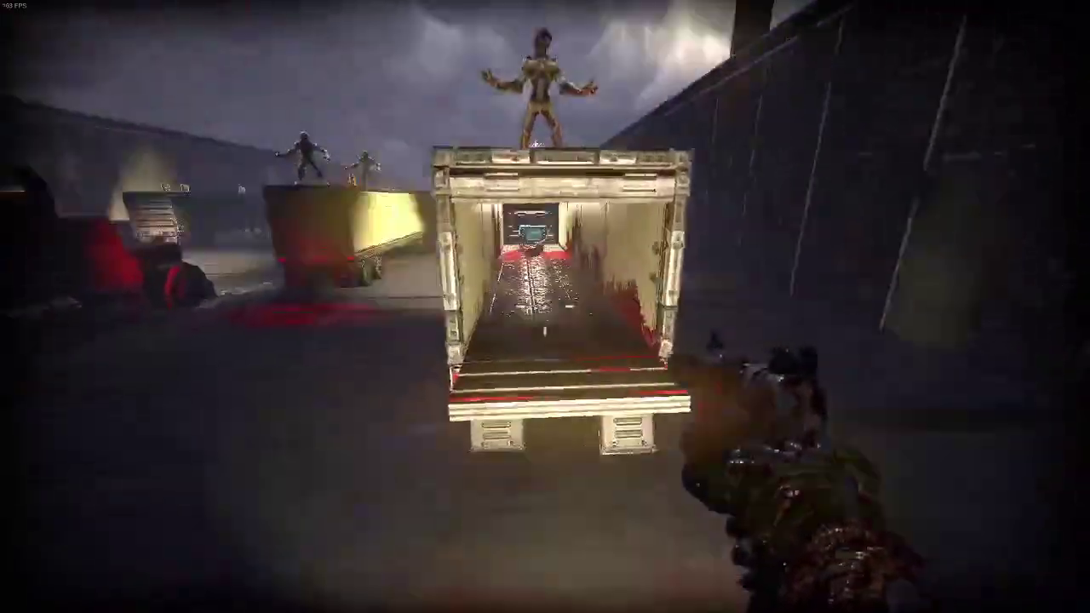
# Jump from the red truck onto the convoy's trailer roofs and shoot the enemies there with the pistol
pyautogui.press('w')
pyautogui.press('space')
pyautogui.press('w')
pyautogui.click(545, 306)
pyautogui.click(545, 306)
pyautogui.press('w')
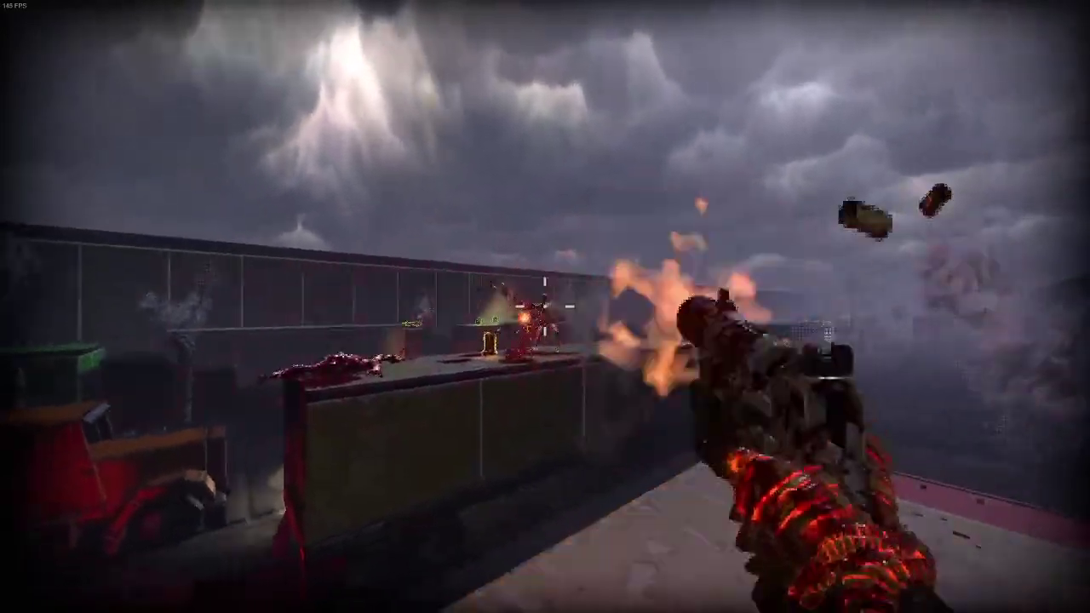
# Fight through the enemies on the next trailer roofs, collect the shotgun and jump to the green trailer
pyautogui.press('w')
pyautogui.press('space')
pyautogui.press('w')
pyautogui.press('w')
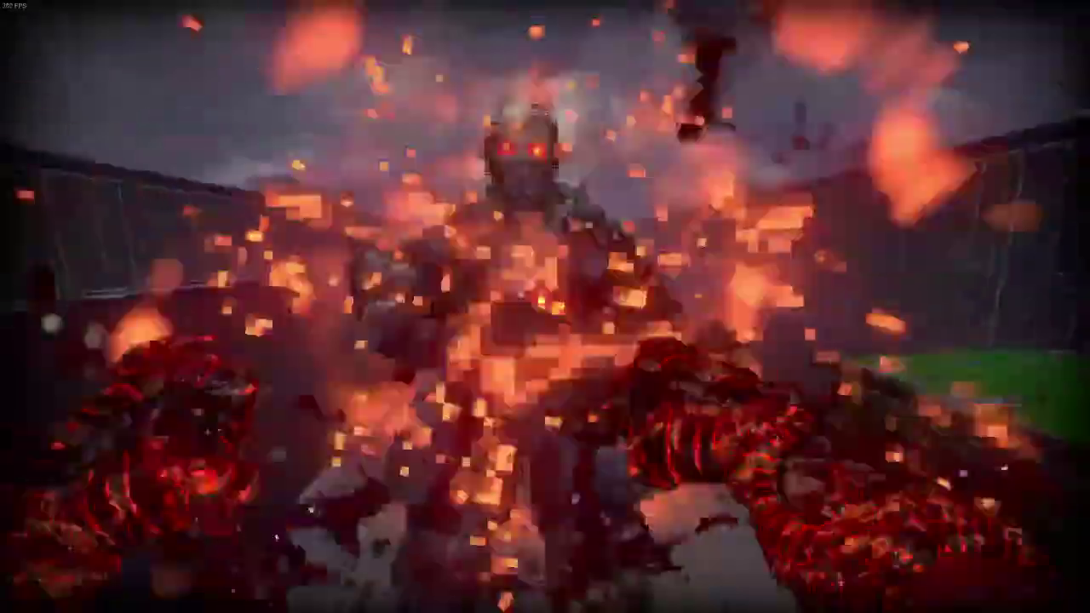
pyautogui.click(545, 307)
pyautogui.press('w')
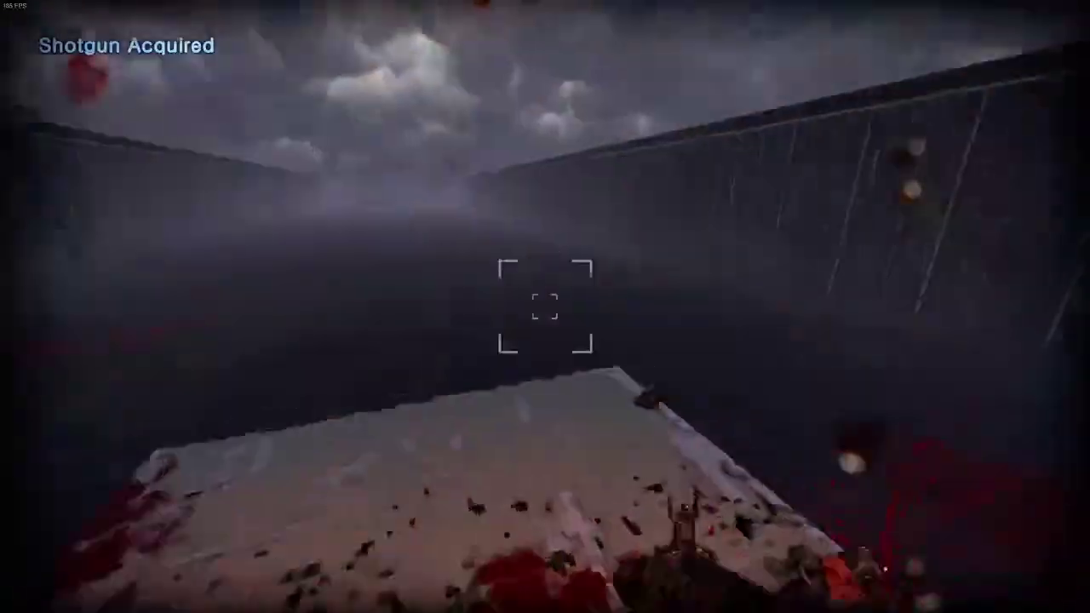
pyautogui.press('w')
pyautogui.press('space')
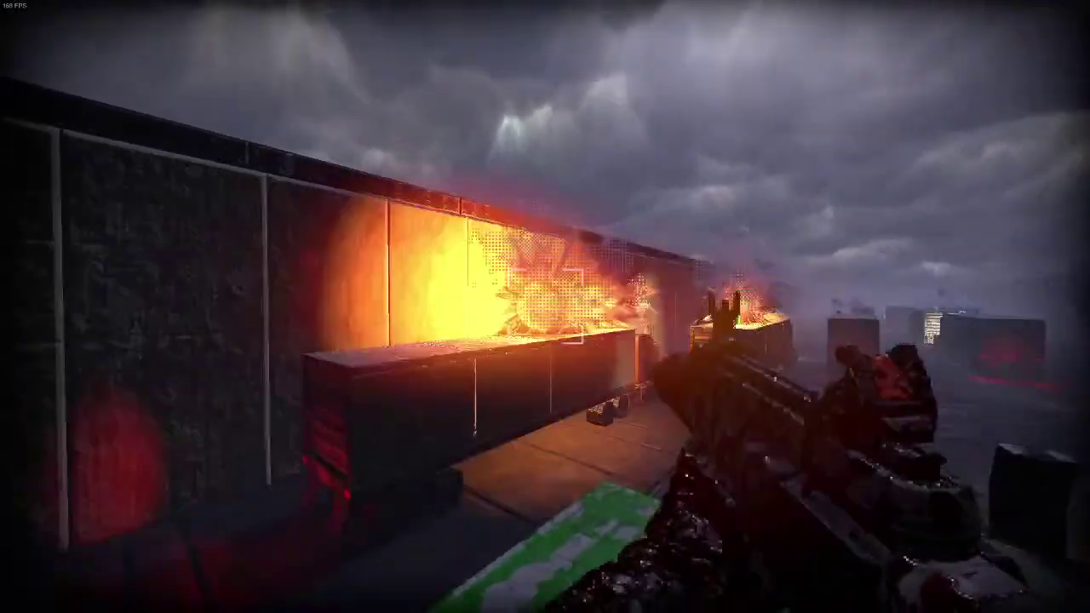
# Jump from the green trailer onto the roof beside the wall, shoot the enemies there and ahead, and collect the shotgun
pyautogui.press('w')
pyautogui.press('space')
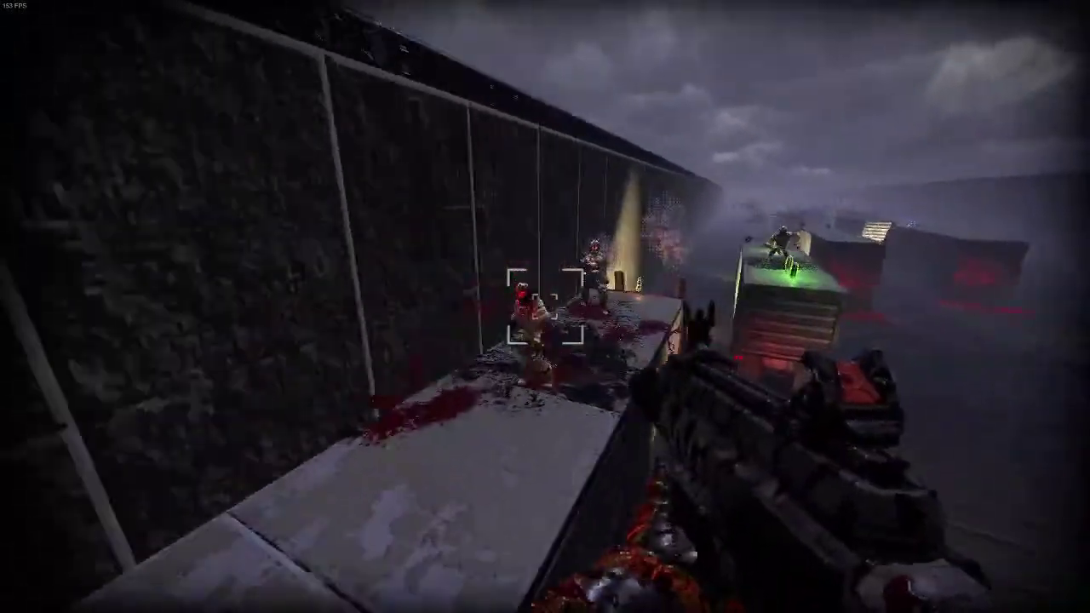
pyautogui.click(545, 307)
pyautogui.press('w')
pyautogui.press('space')
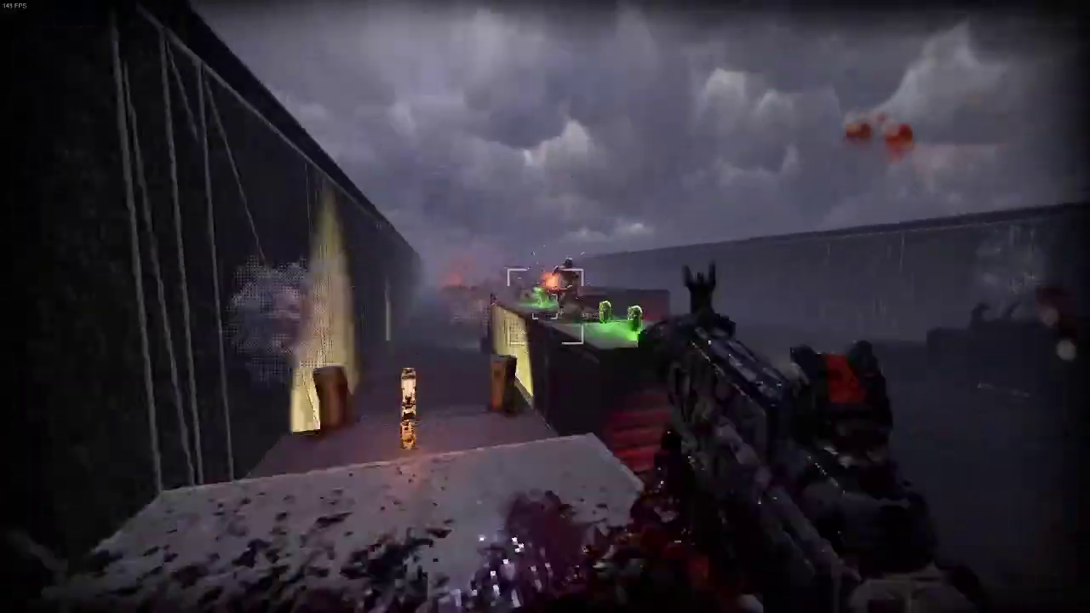
pyautogui.click(545, 306)
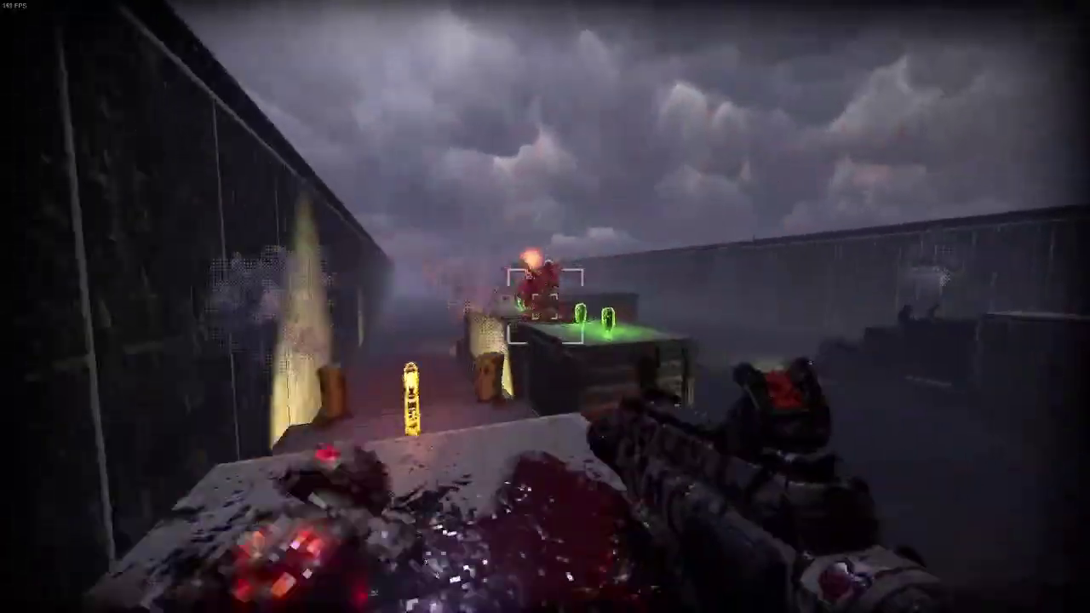
pyautogui.press('w')
pyautogui.click(545, 306)
pyautogui.press('w')
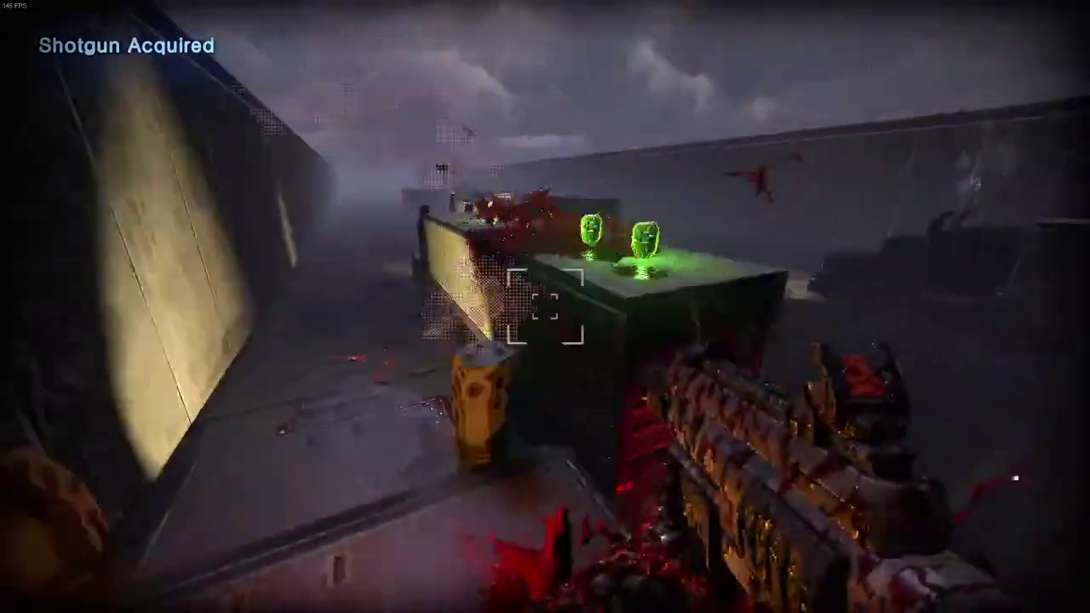
# Reload, jump onto the green-lit trailer and collect the armor shards on its roof
pyautogui.press('r')
pyautogui.press('space')
pyautogui.press('w')
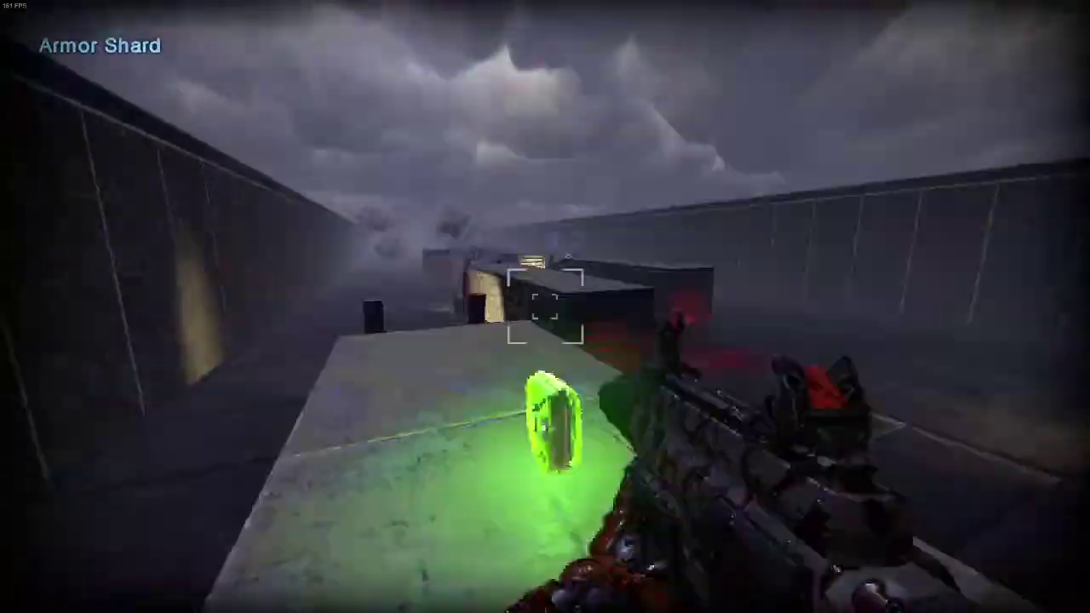
pyautogui.press('w')
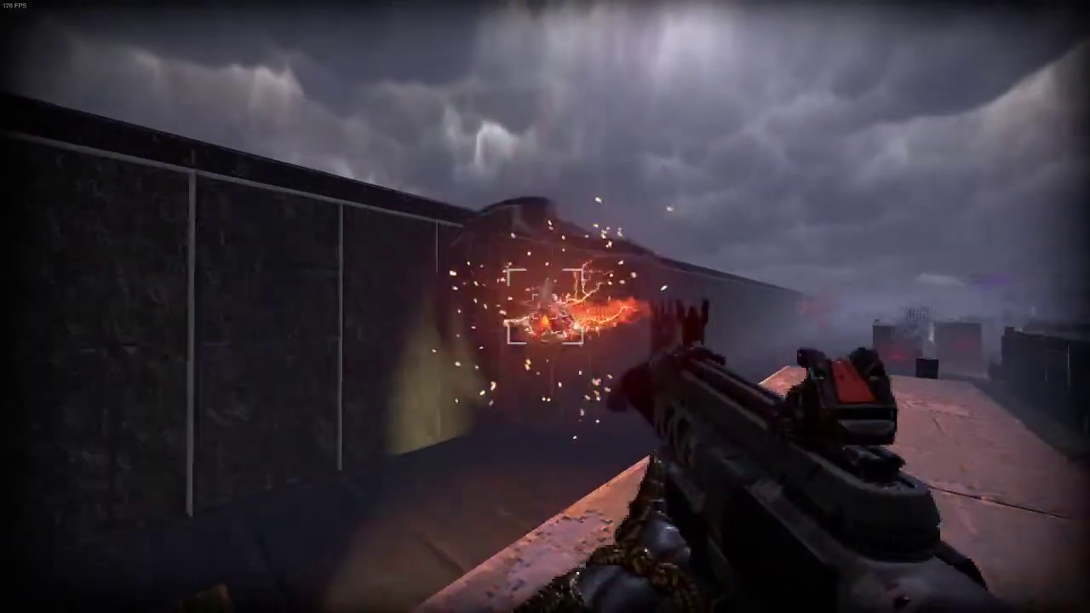
# Shoot down the flying enemies beside the trailers and collect the health flask on the neighbouring roof
pyautogui.click(545, 307)
pyautogui.press('w')
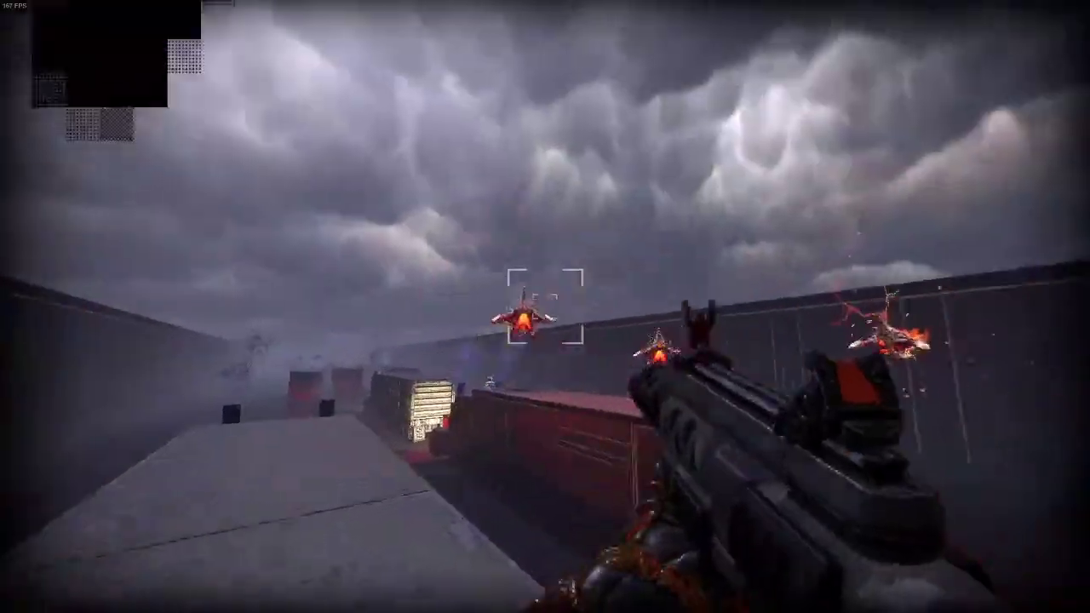
pyautogui.click(545, 307)
pyautogui.click(545, 307)
pyautogui.press('w')
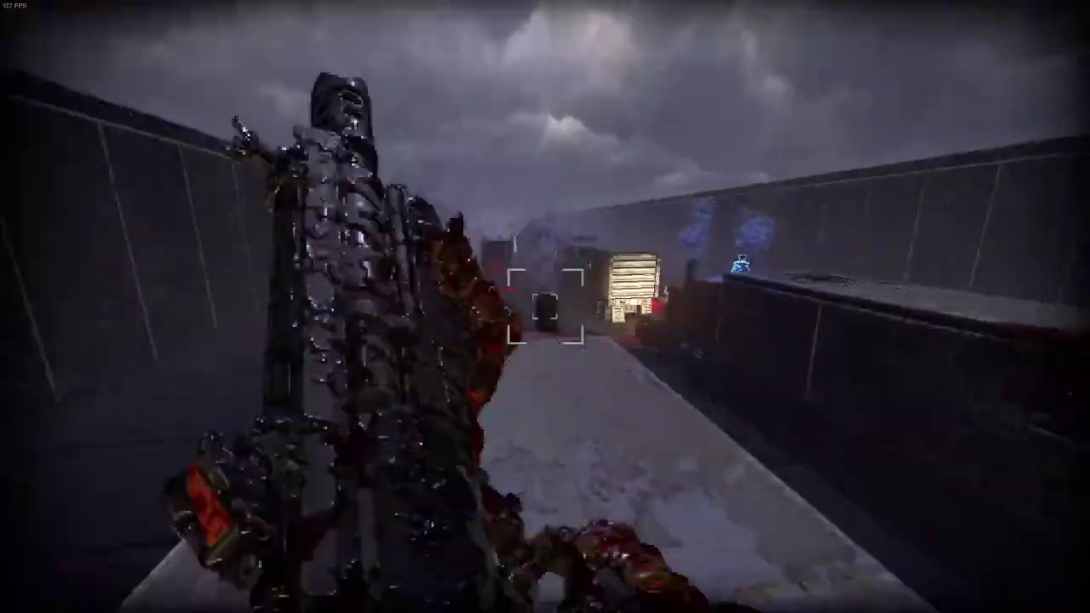
pyautogui.press('w')
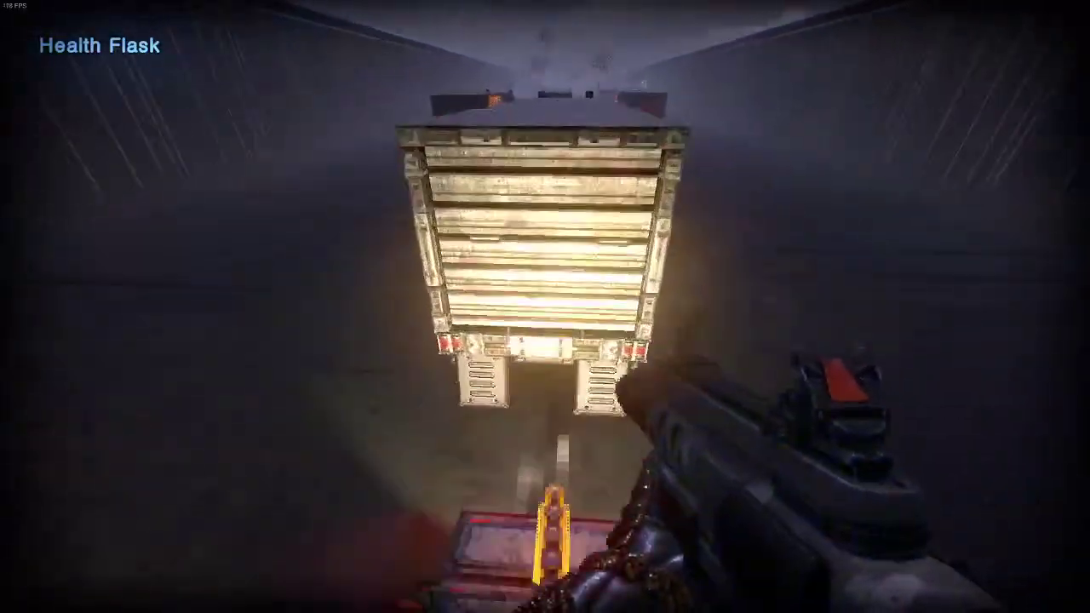
# Jump onto the brightly lit trailer ahead, shoot the enemy on its roof and reload the weapon
pyautogui.press('w')
pyautogui.press('space')
pyautogui.click(545, 307)
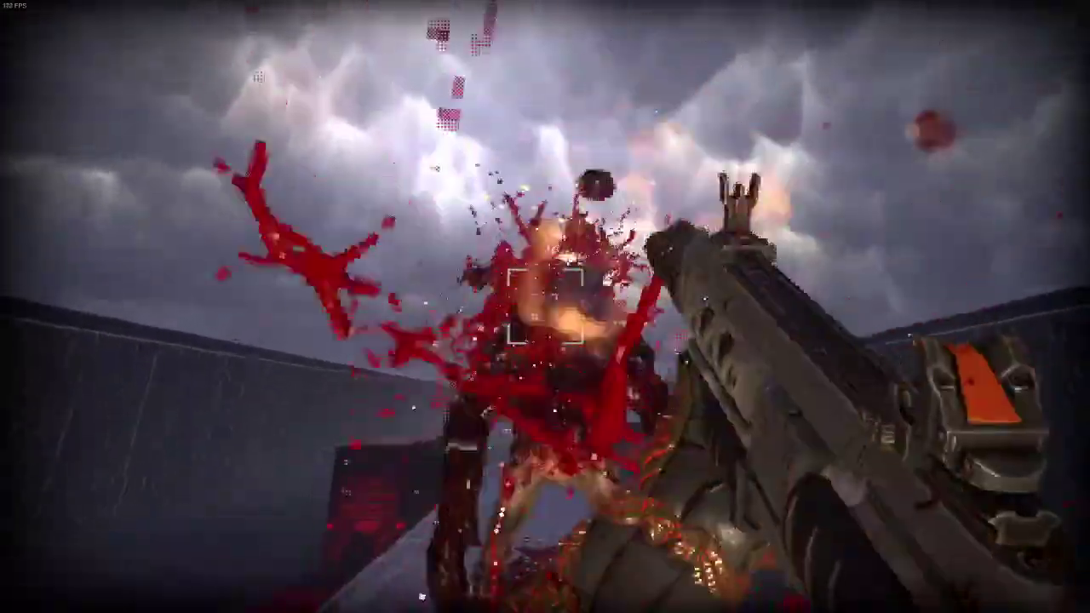
pyautogui.press('w')
pyautogui.press('r')
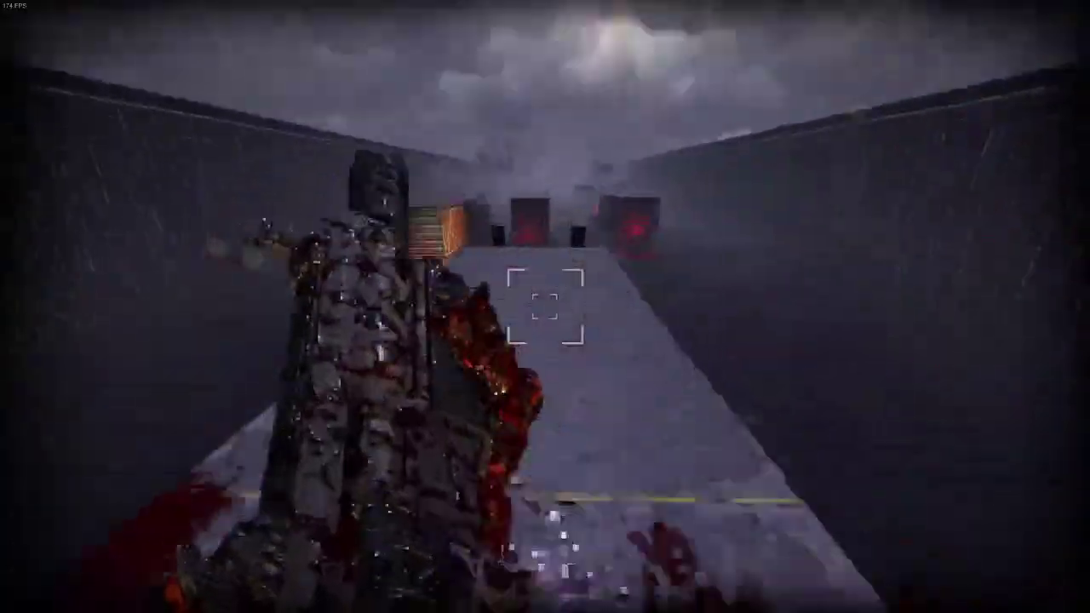
# Advance along the trailer roof, shoot the enemies spawning near the purple truck and reload
pyautogui.press('w')
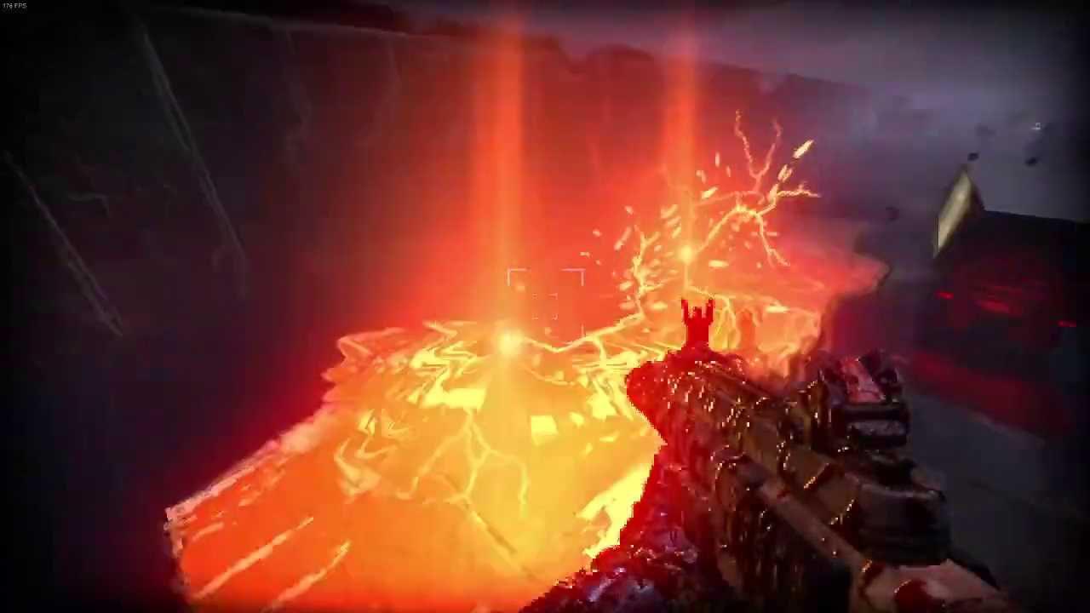
pyautogui.click(545, 306)
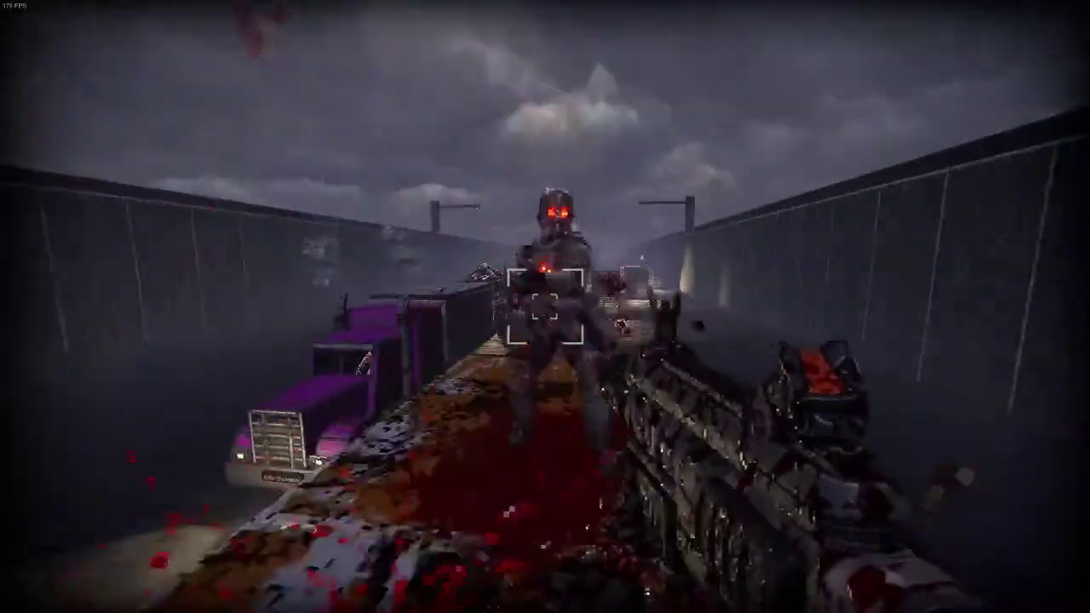
pyautogui.click(545, 306)
pyautogui.press('w')
pyautogui.press('r')
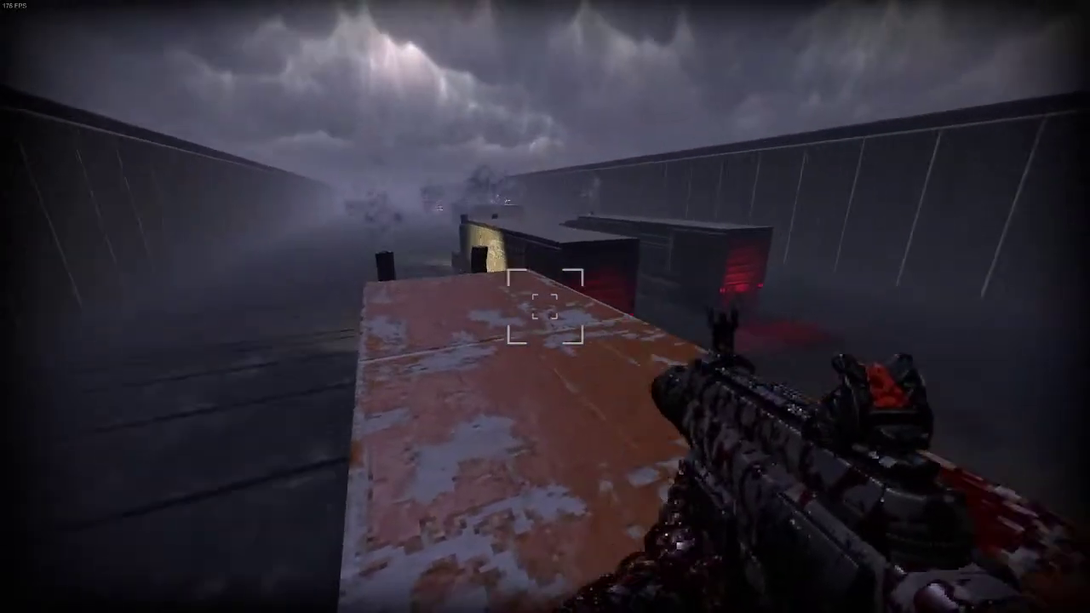
# Cross the trailer roofs to the red truck, enter its cab and activate the glowing hand panel
pyautogui.press('w')
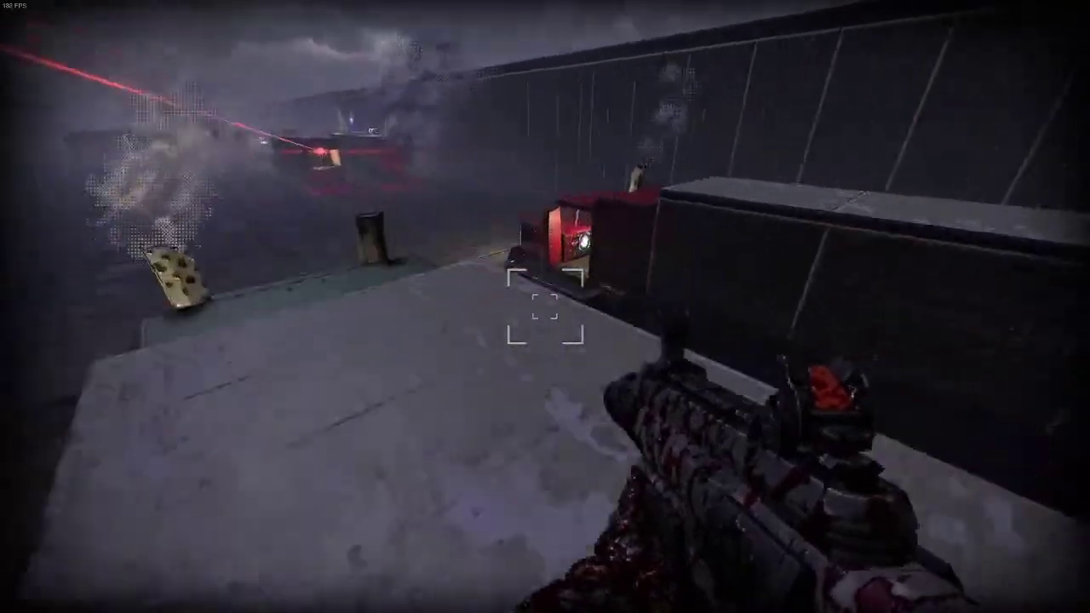
pyautogui.press('w')
pyautogui.press('w')
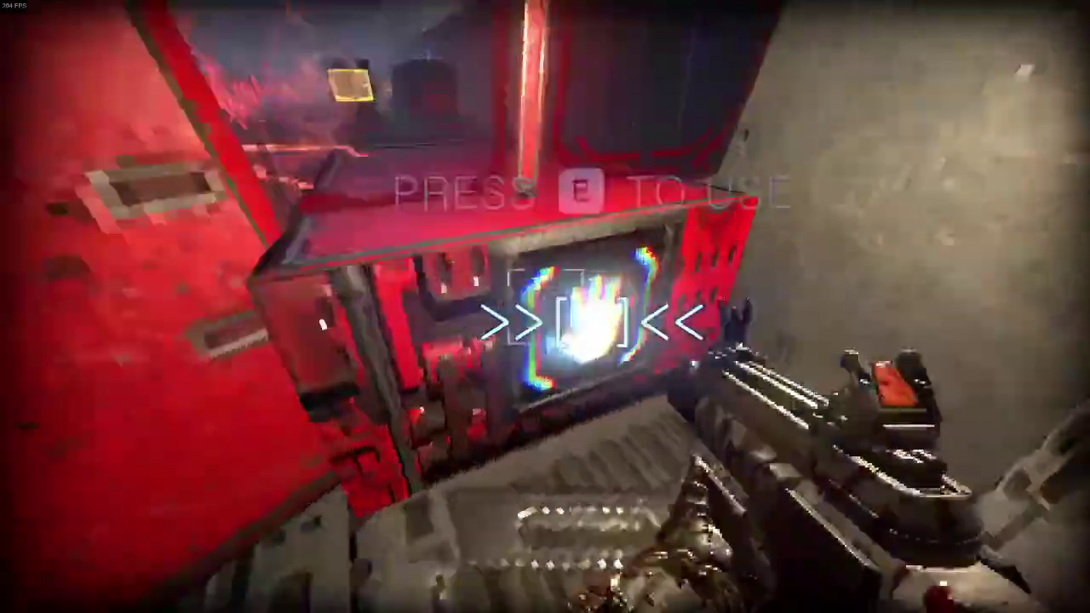
pyautogui.press('e')
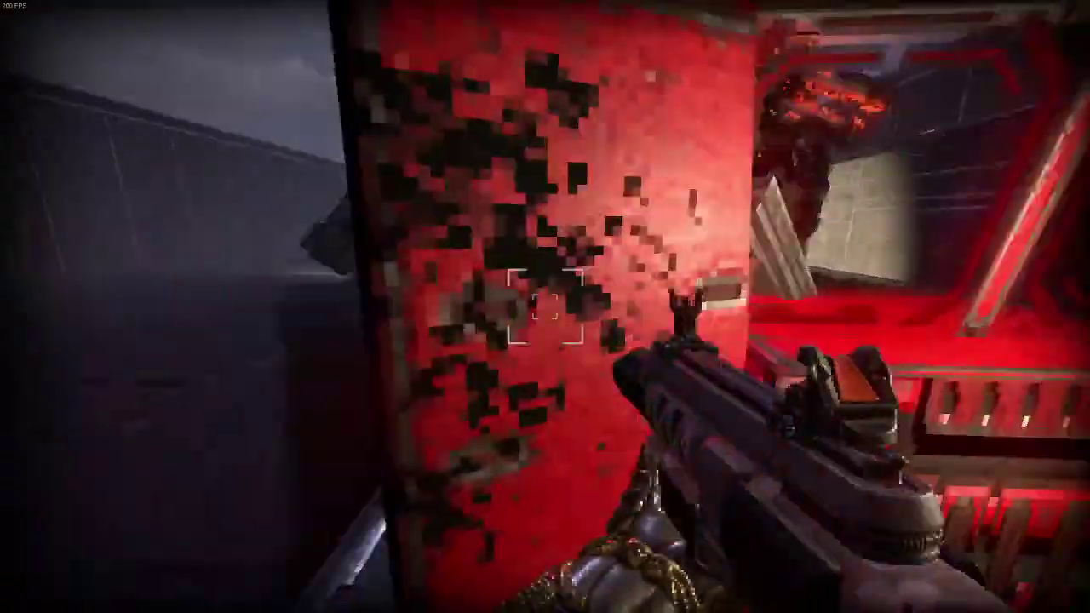
pyautogui.press('w')
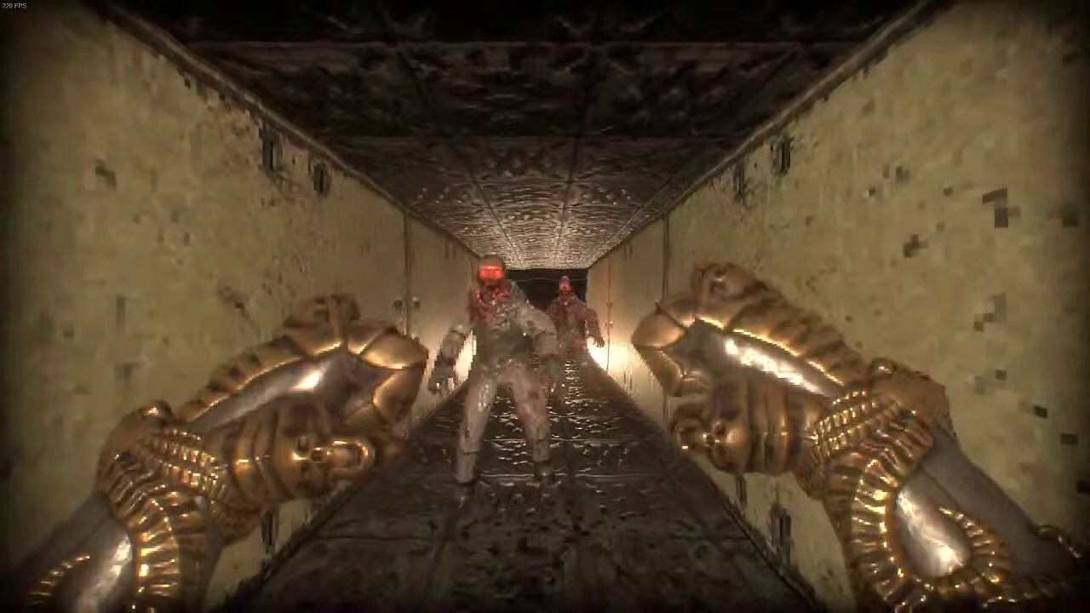
# Fight through the enemies inside the starting trailer with bare fists, collecting the automap, shotgun and bullet ammo
pyautogui.click(545, 306)
pyautogui.click(544, 306)
pyautogui.press('w')
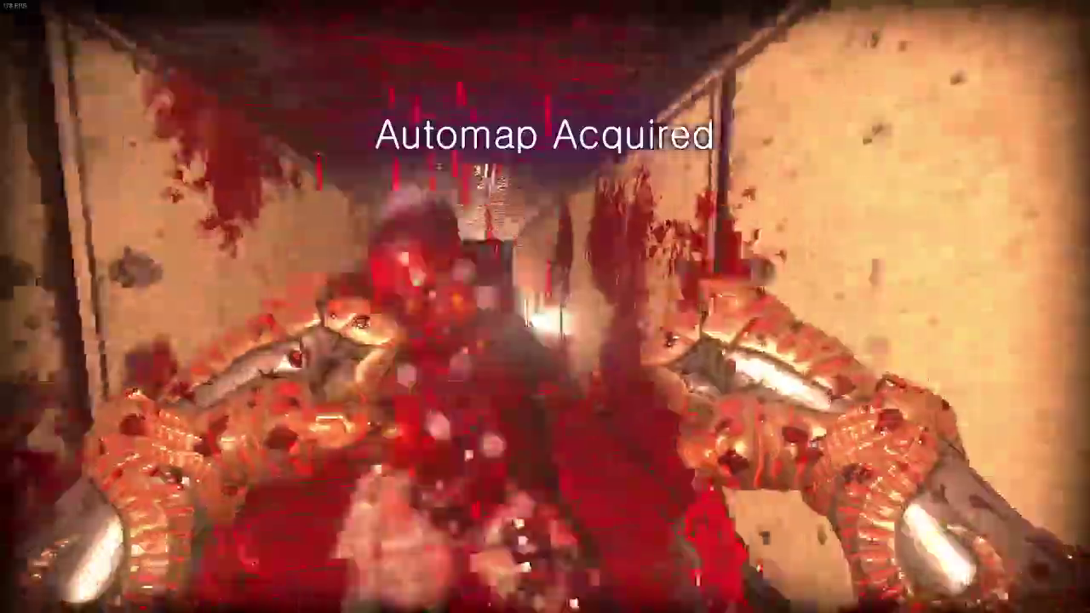
pyautogui.click(545, 306)
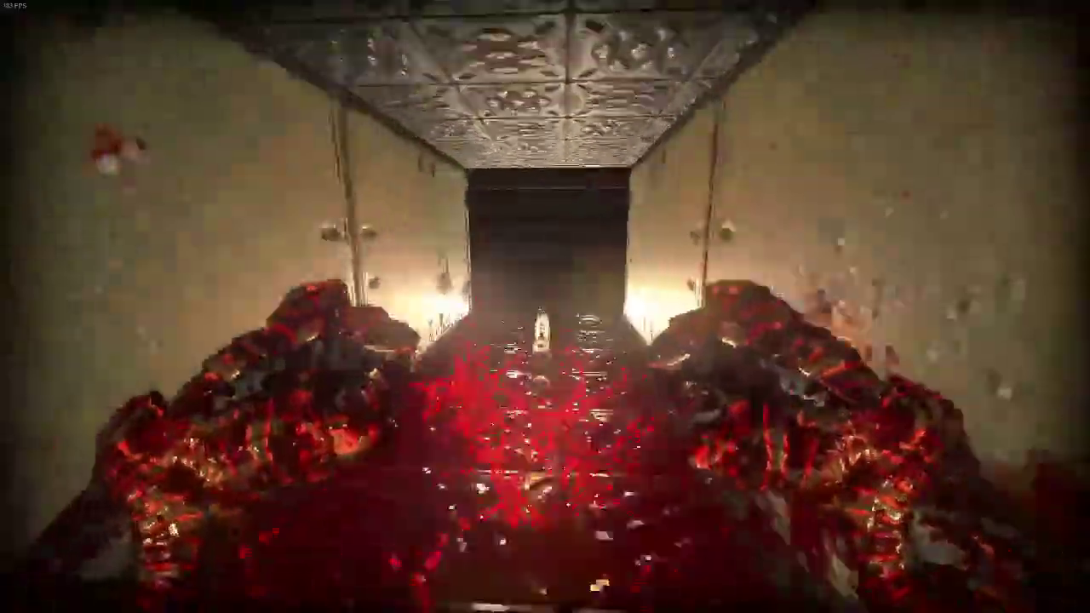
pyautogui.press('w')
pyautogui.click(545, 307)
pyautogui.click(545, 307)
pyautogui.press('w')
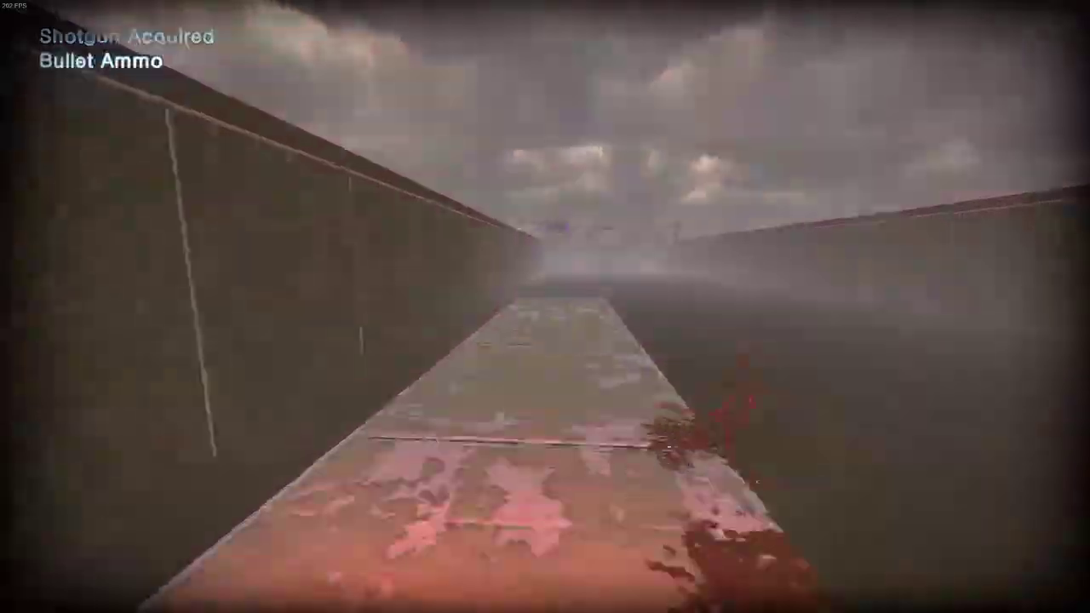
# Shoot the enemies on top of the open trailer and the yellow trailer, and collect the bullet ammo
pyautogui.press('w')
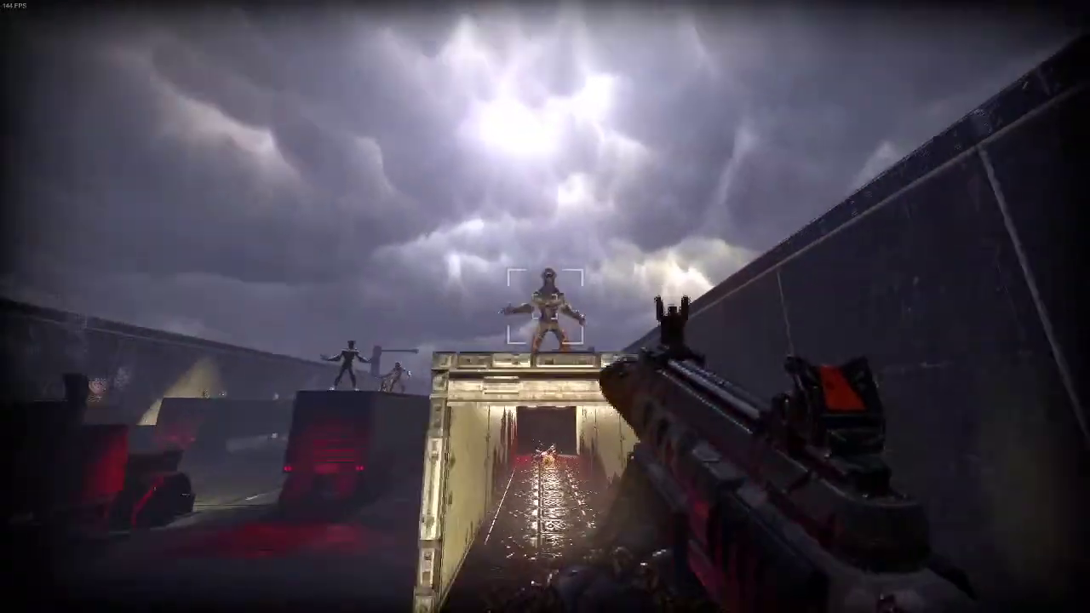
pyautogui.press('w')
pyautogui.click(545, 306)
pyautogui.click(545, 307)
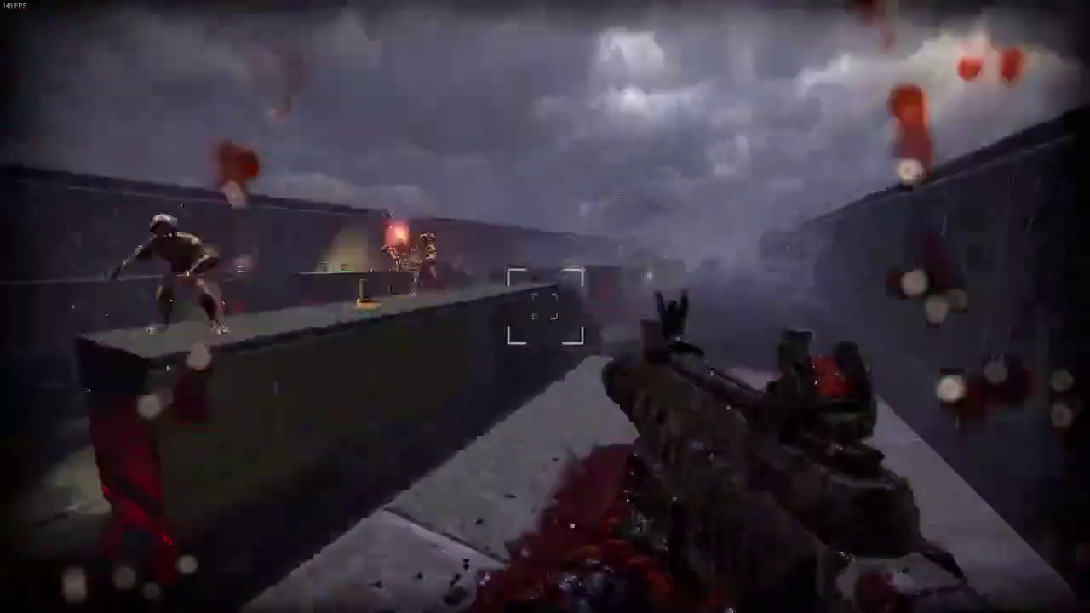
pyautogui.click(545, 306)
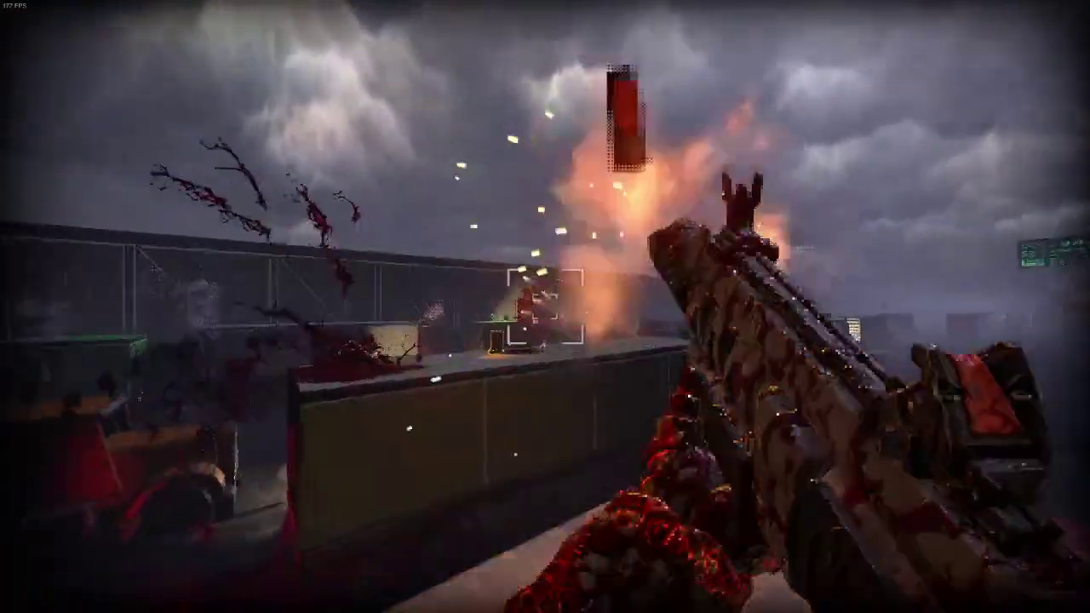
pyautogui.press('w')
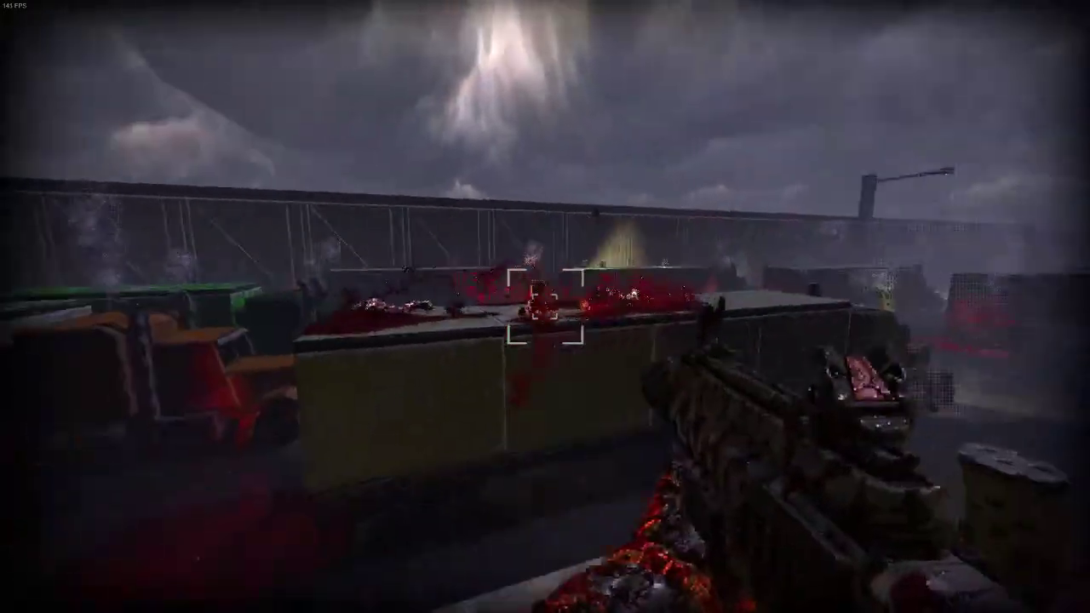
pyautogui.press('w')
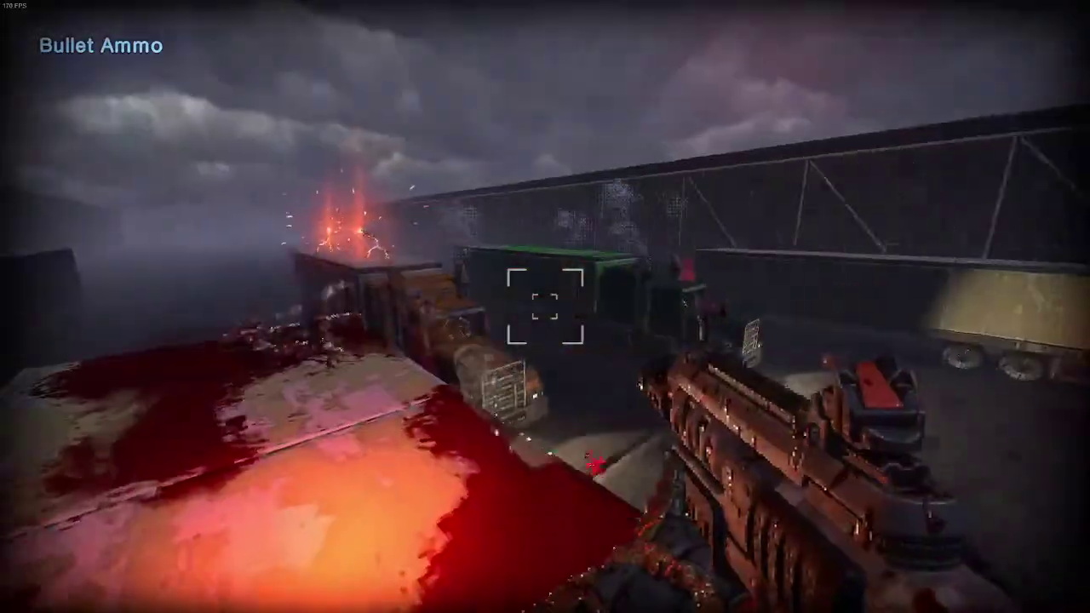
# Shoot the enemies on the orange truck's trailer with the pistol while crossing over onto its roof
pyautogui.press('s')
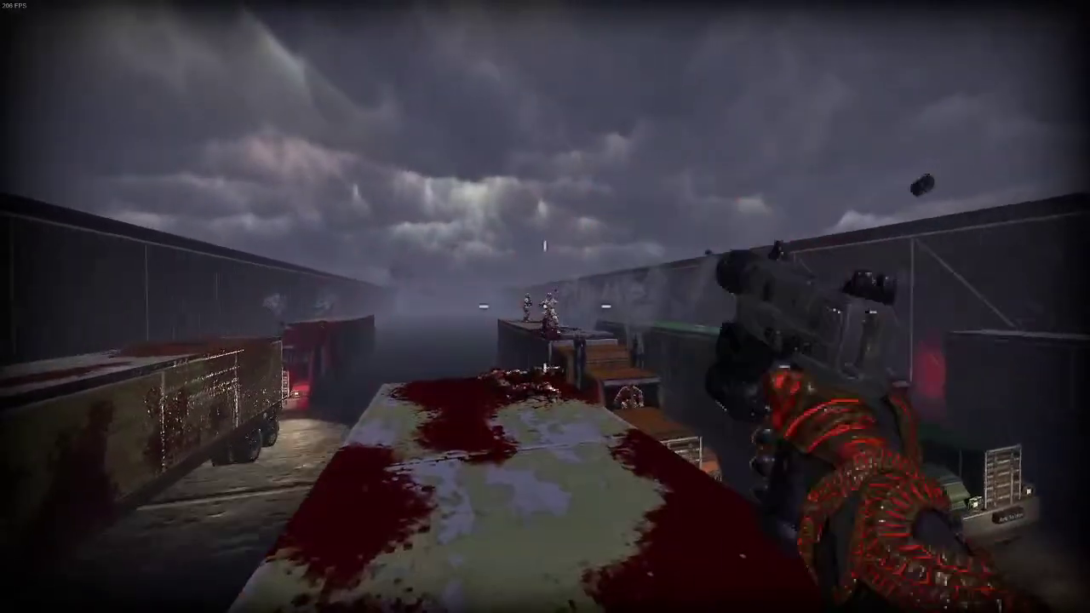
pyautogui.click(545, 306)
pyautogui.press('w')
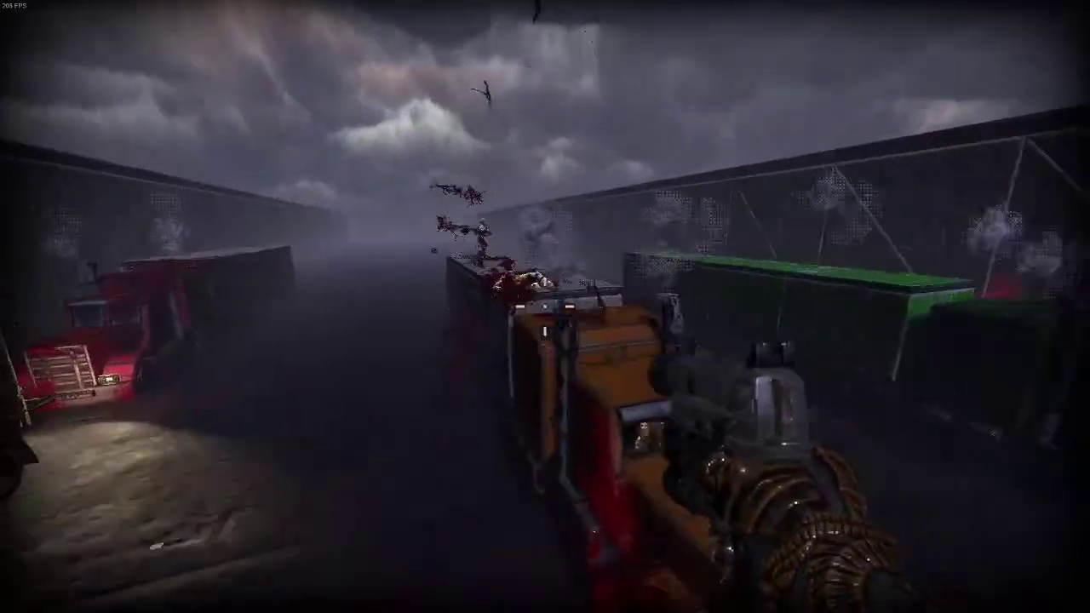
pyautogui.press('w')
pyautogui.click(545, 307)
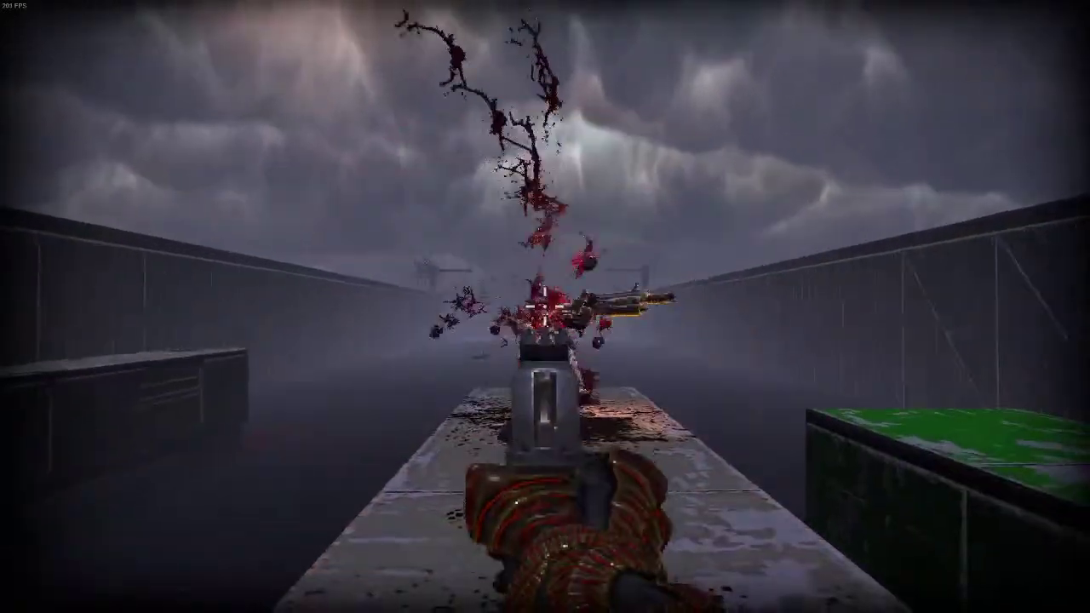
# Move along the orange truck's trailer roof and jump across to the green trailer
pyautogui.press('w')
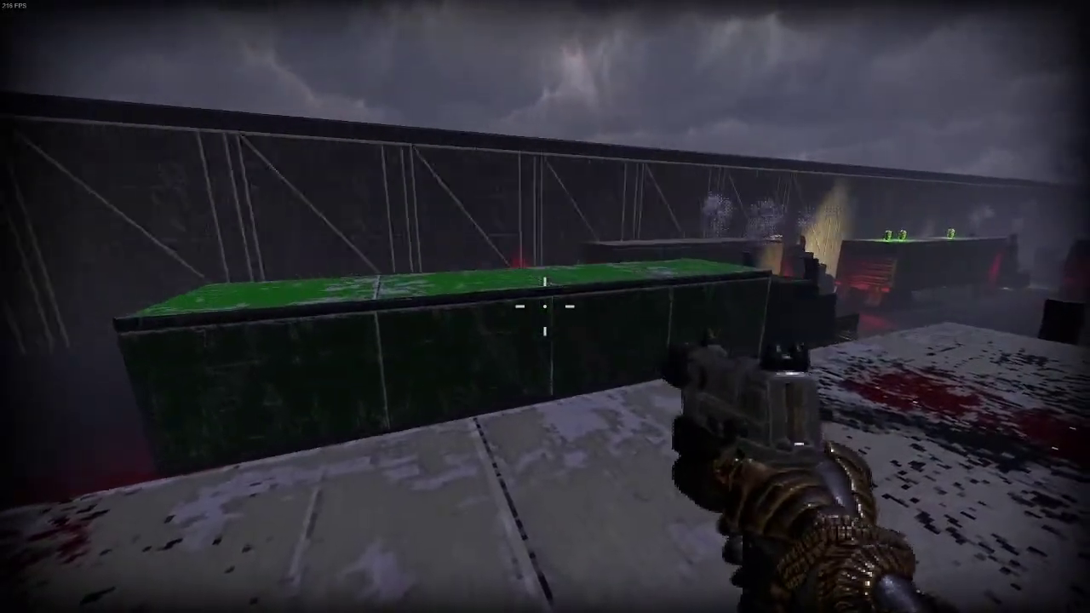
pyautogui.press('w')
pyautogui.press('space')
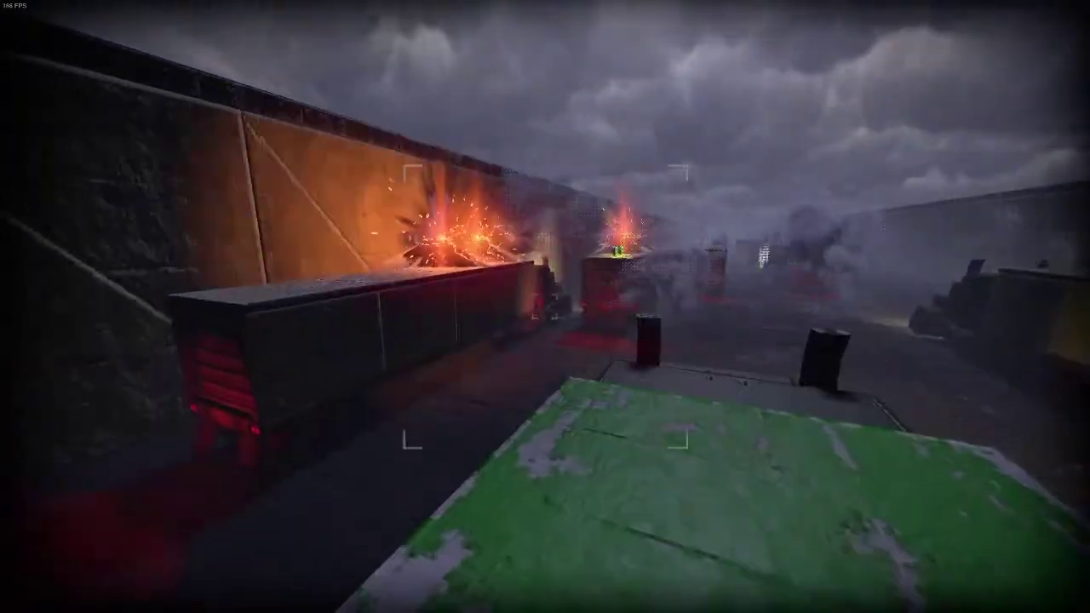
pyautogui.press('w')
pyautogui.press('space')
pyautogui.click(544, 307)
pyautogui.click(545, 306)
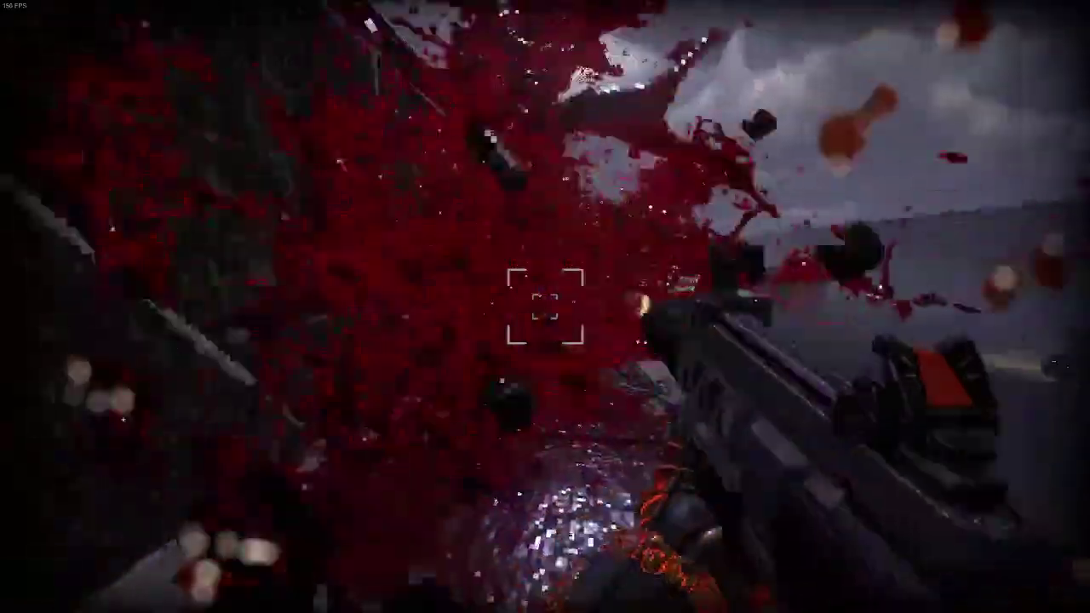
pyautogui.click(545, 307)
pyautogui.press('w')
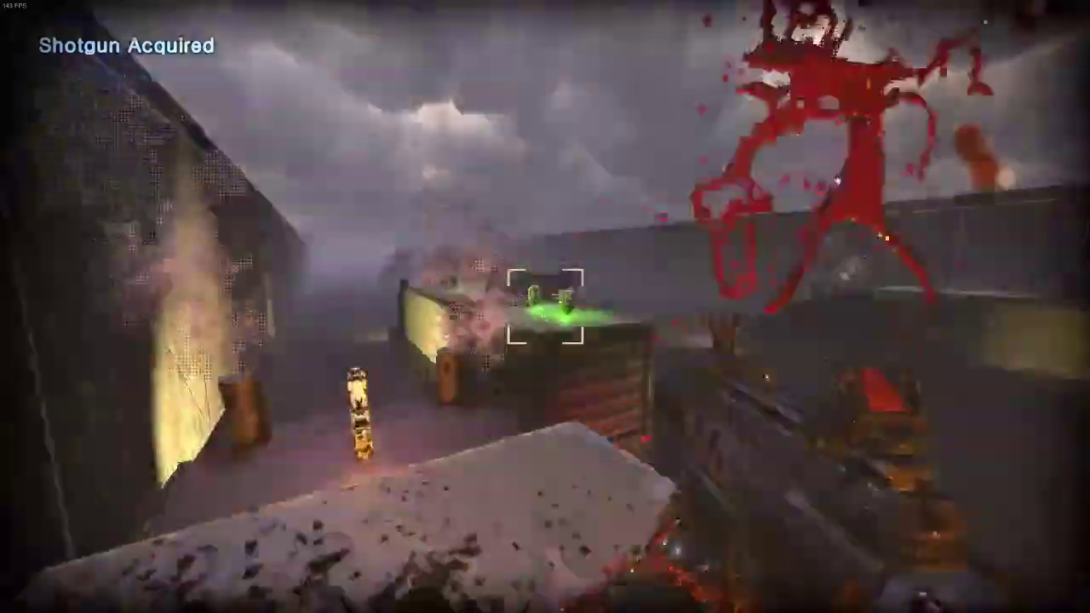
pyautogui.click(545, 307)
pyautogui.click(545, 306)
pyautogui.press('w')
pyautogui.click(545, 307)
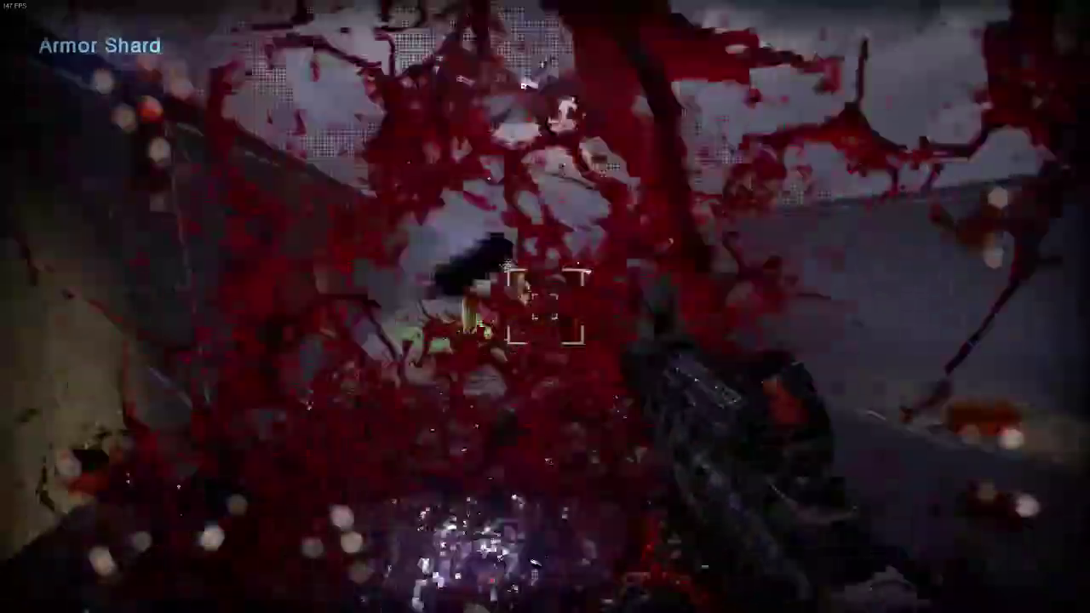
pyautogui.press('r')
pyautogui.press('w')
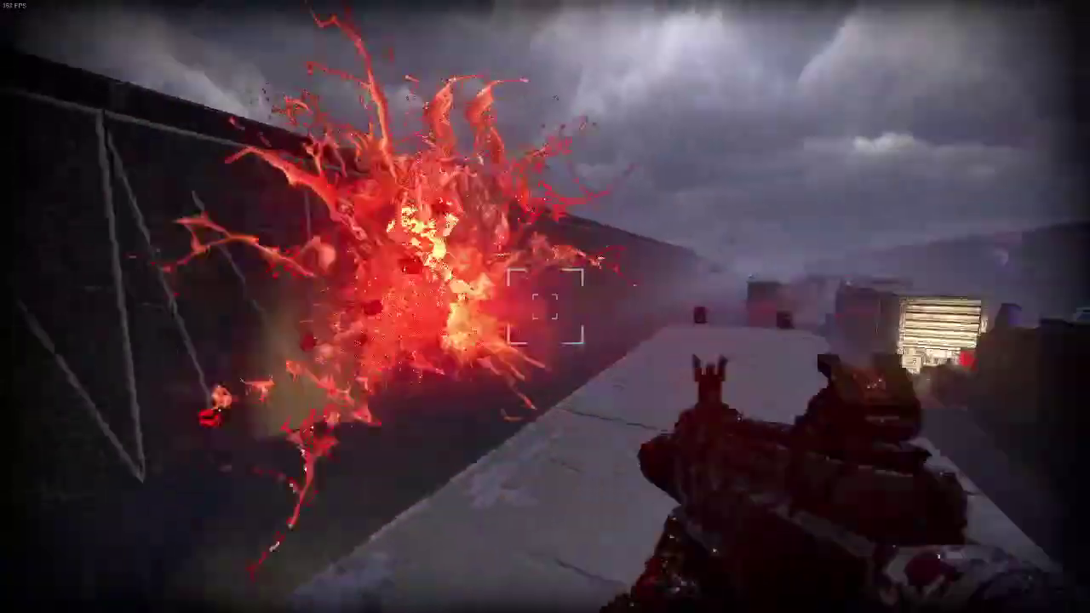
pyautogui.click(545, 306)
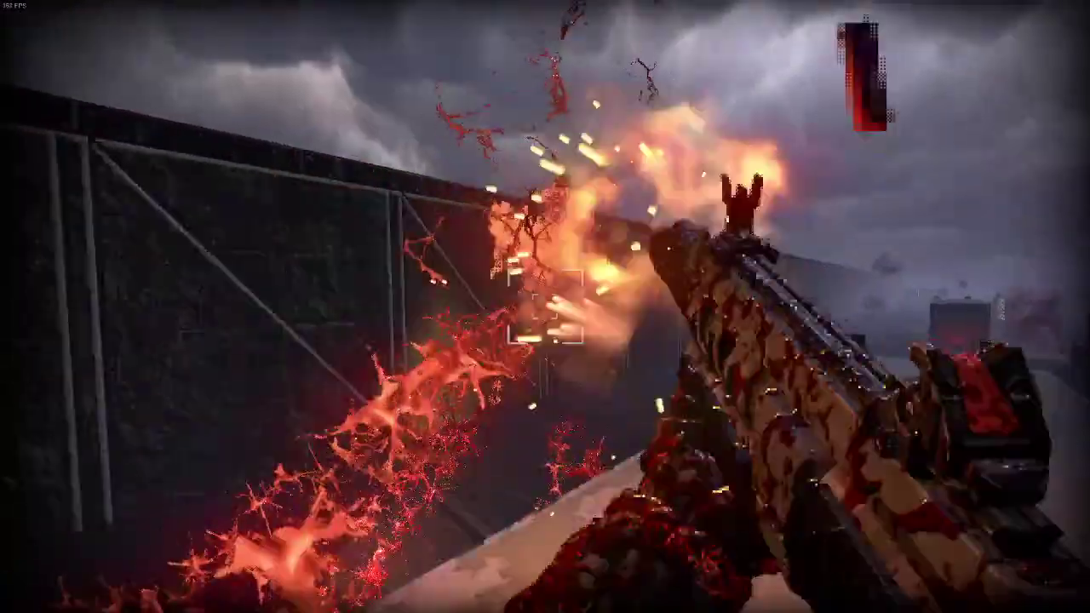
pyautogui.click(545, 306)
pyautogui.click(544, 307)
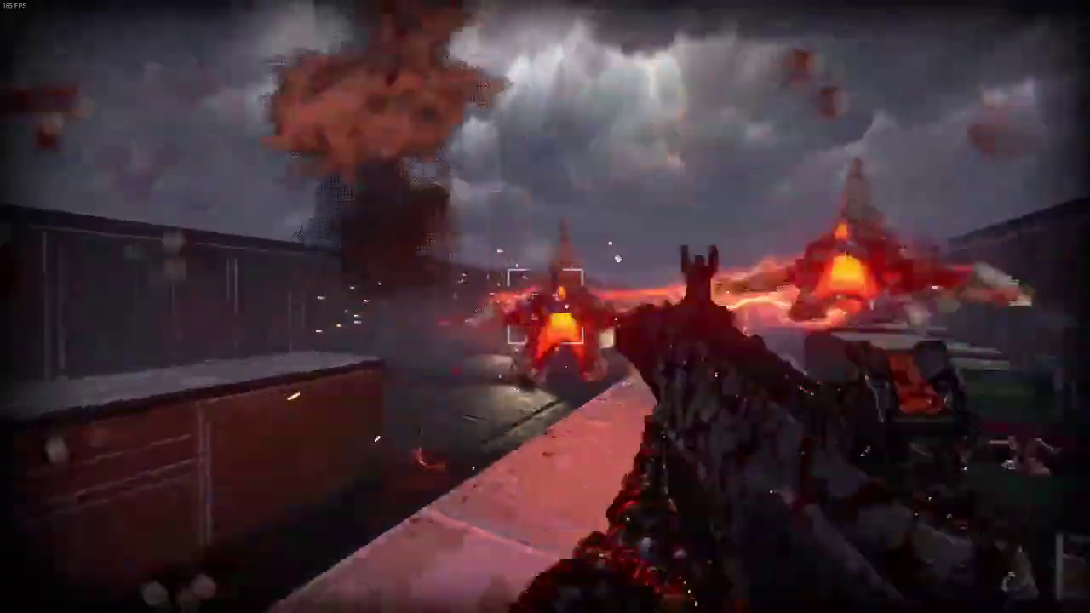
pyautogui.click(545, 307)
pyautogui.press('w')
pyautogui.press('r')
pyautogui.press('w')
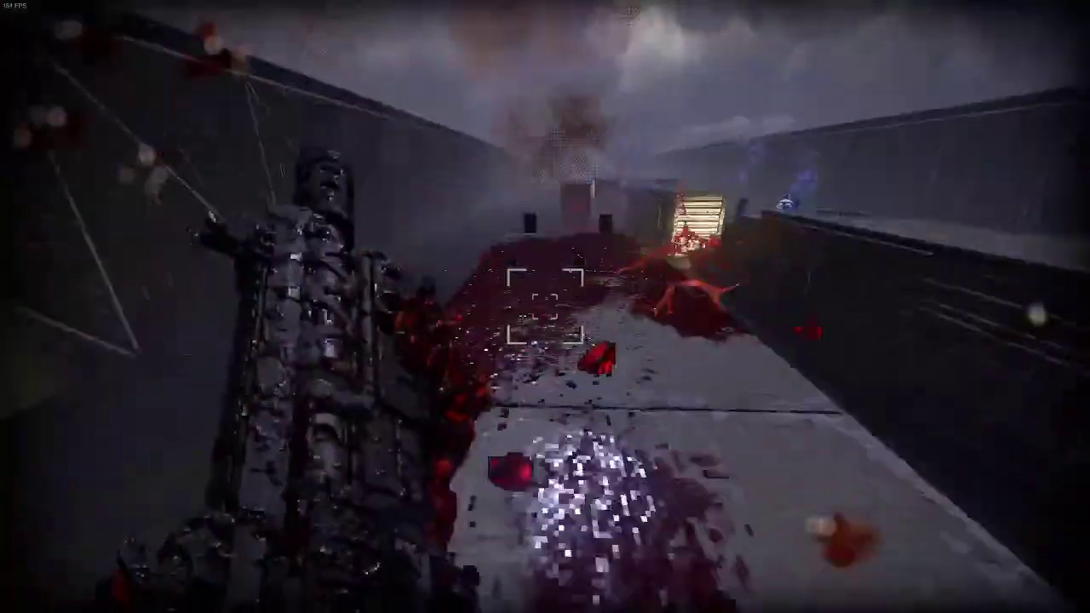
pyautogui.press('space')
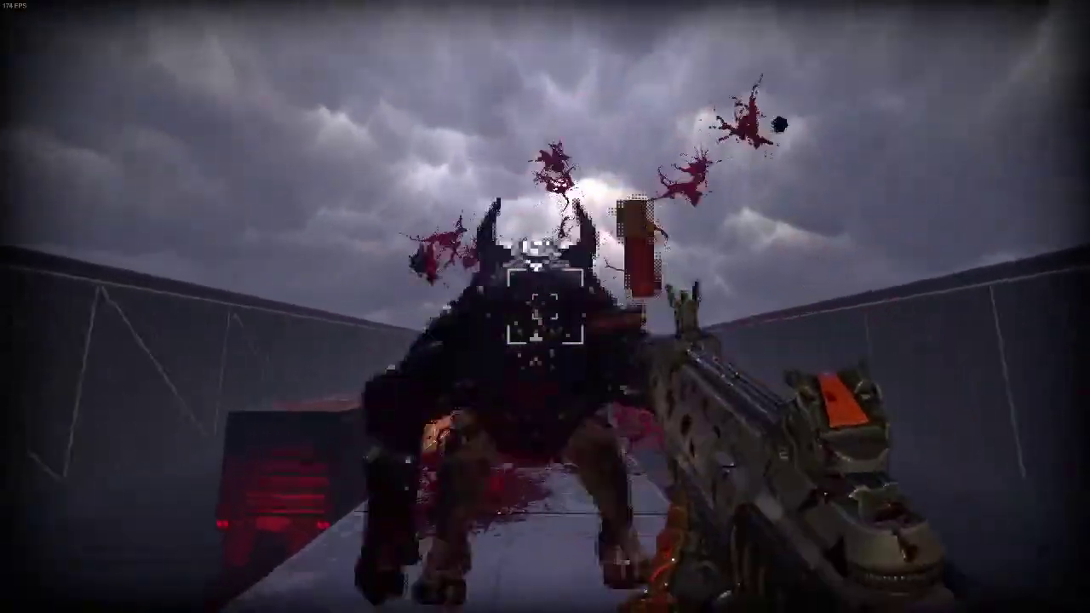
pyautogui.click(544, 307)
pyautogui.press('w')
pyautogui.press('w')
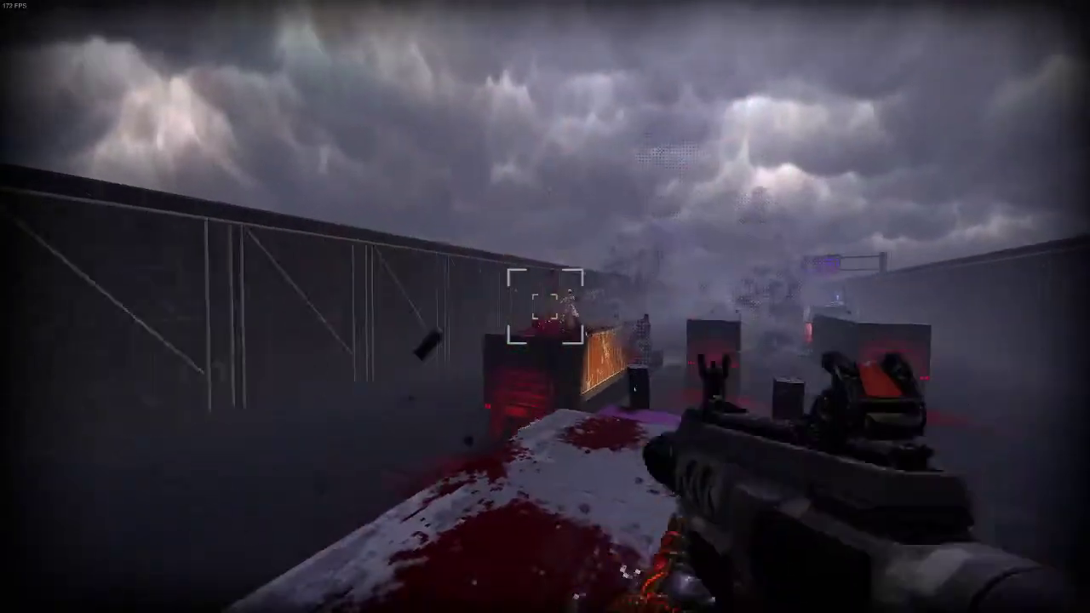
pyautogui.click(545, 306)
pyautogui.press('w')
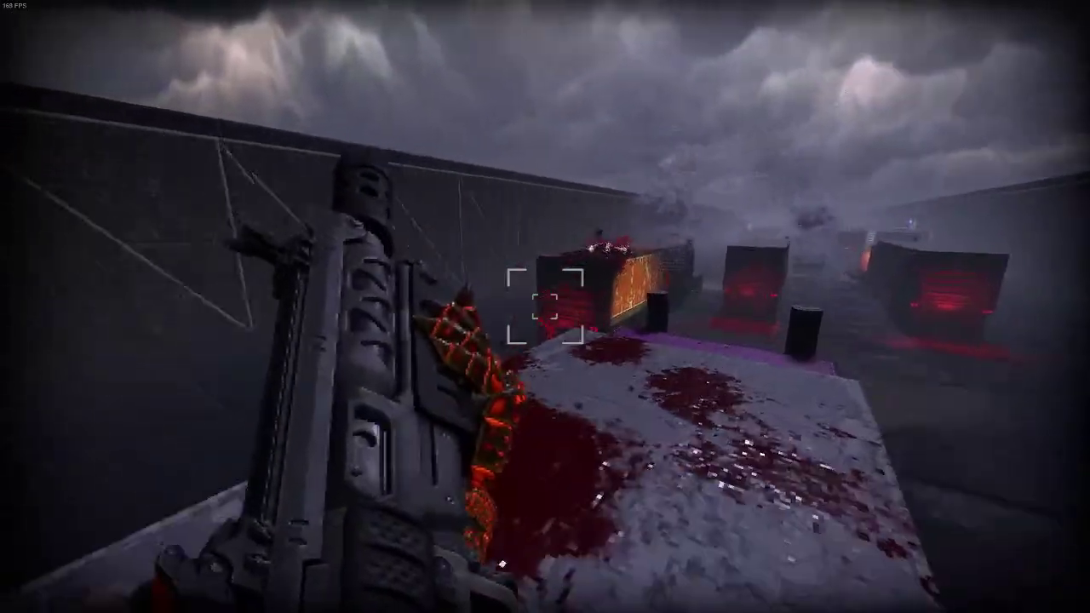
pyautogui.press('w')
pyautogui.press('w')
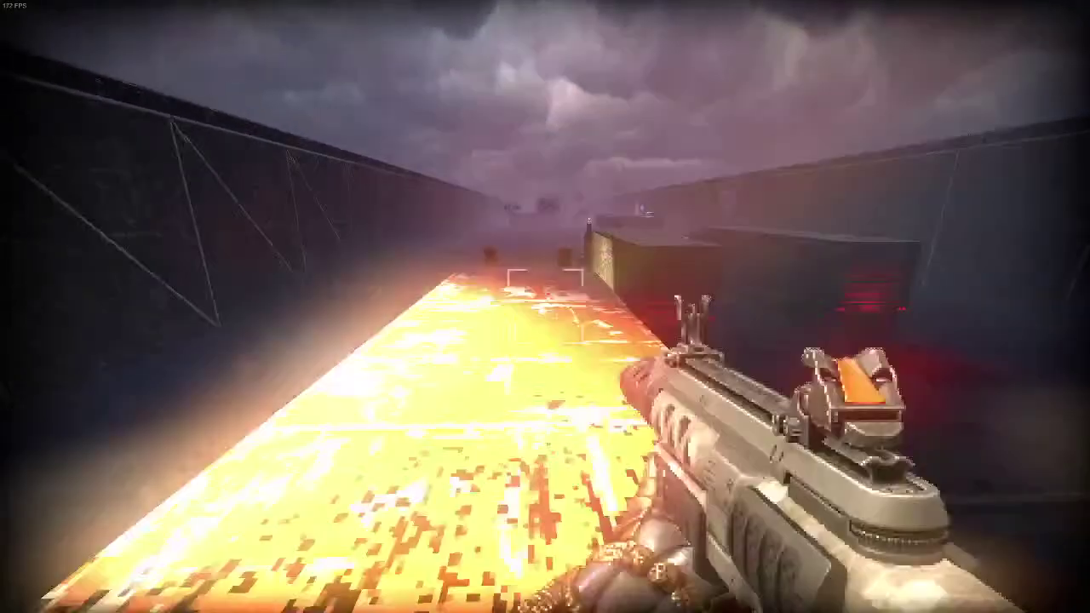
pyautogui.press('w')
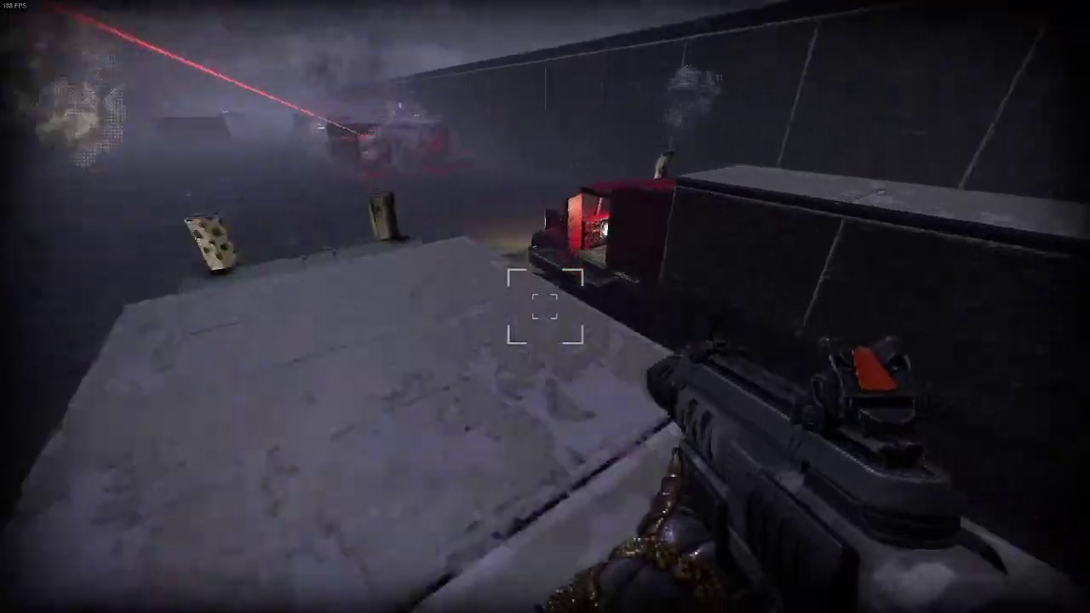
pyautogui.press('w')
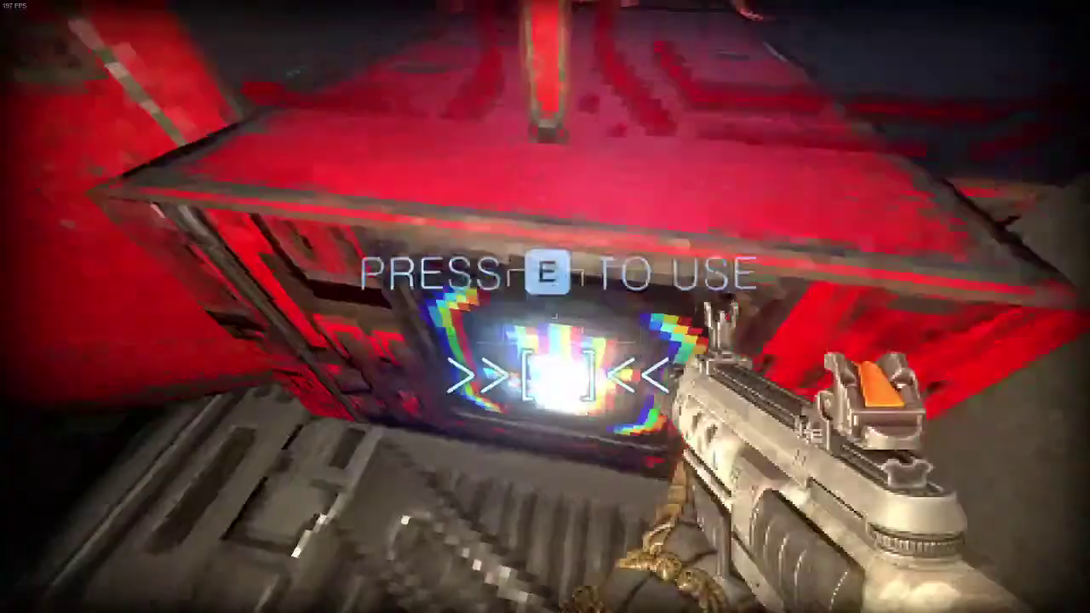
pyautogui.press('e')
pyautogui.press('w')
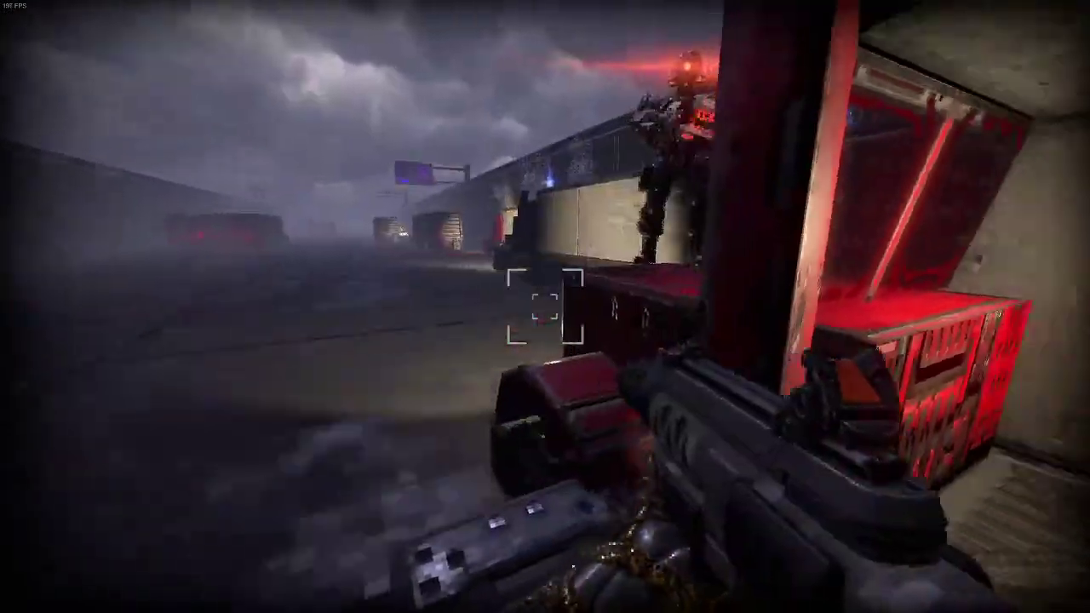
pyautogui.click(545, 307)
pyautogui.click(545, 306)
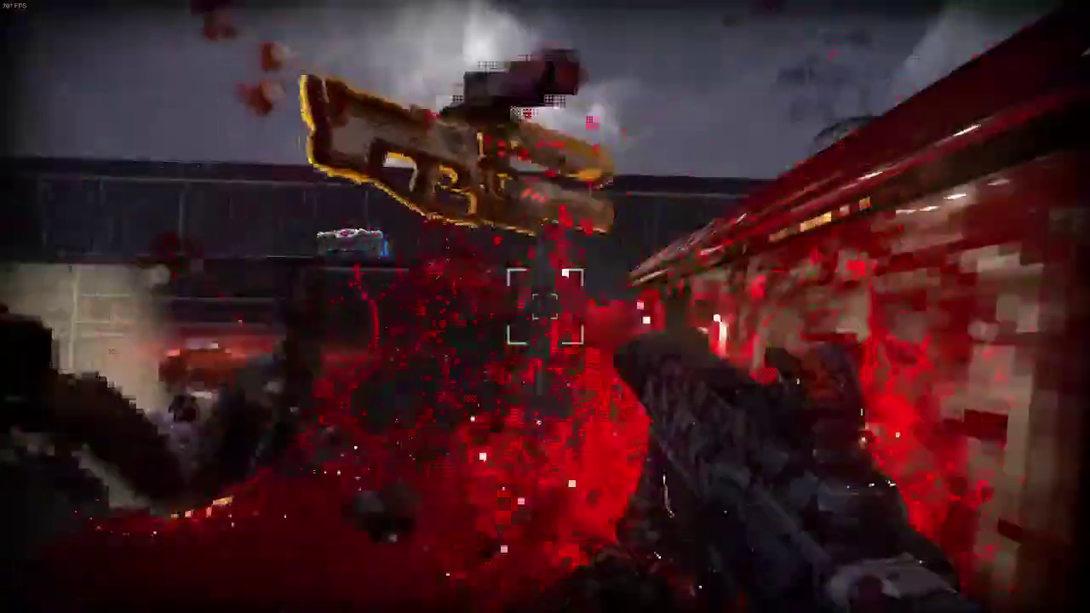
pyautogui.press('space')
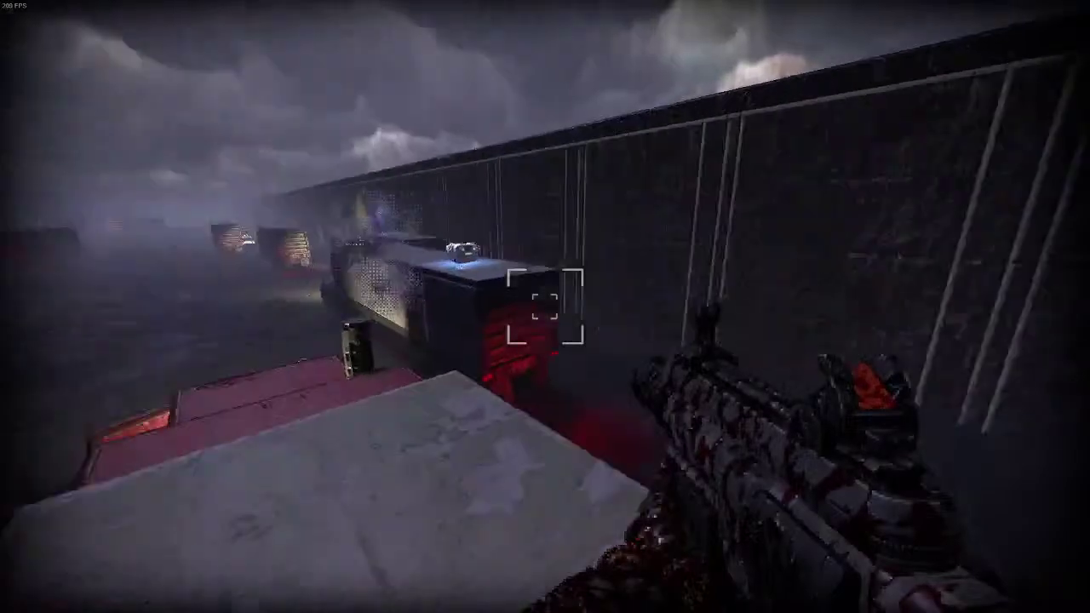
pyautogui.press('w')
pyautogui.press('r')
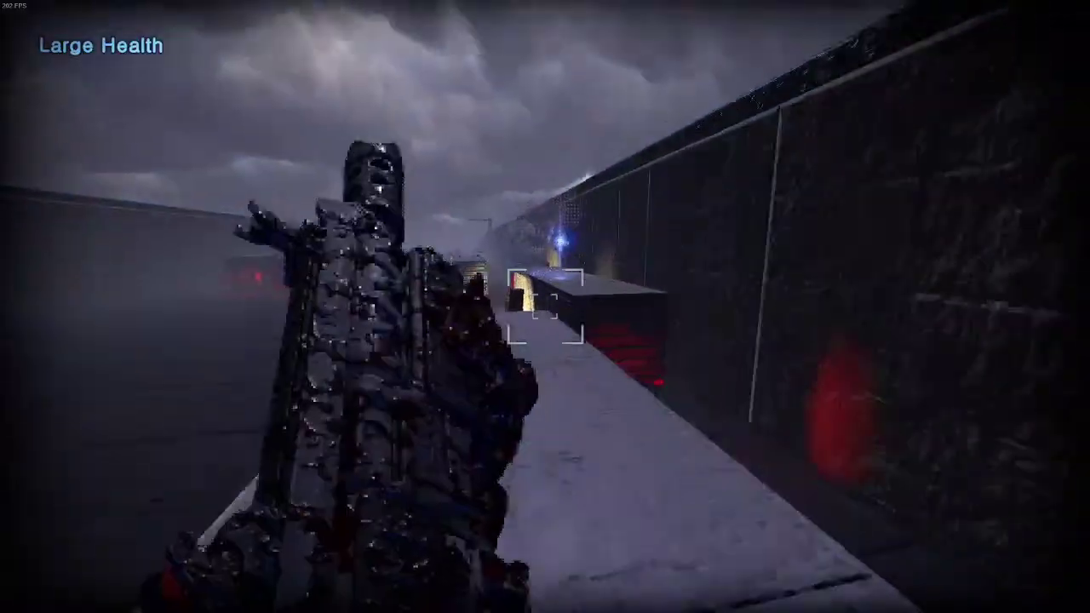
pyautogui.press('w')
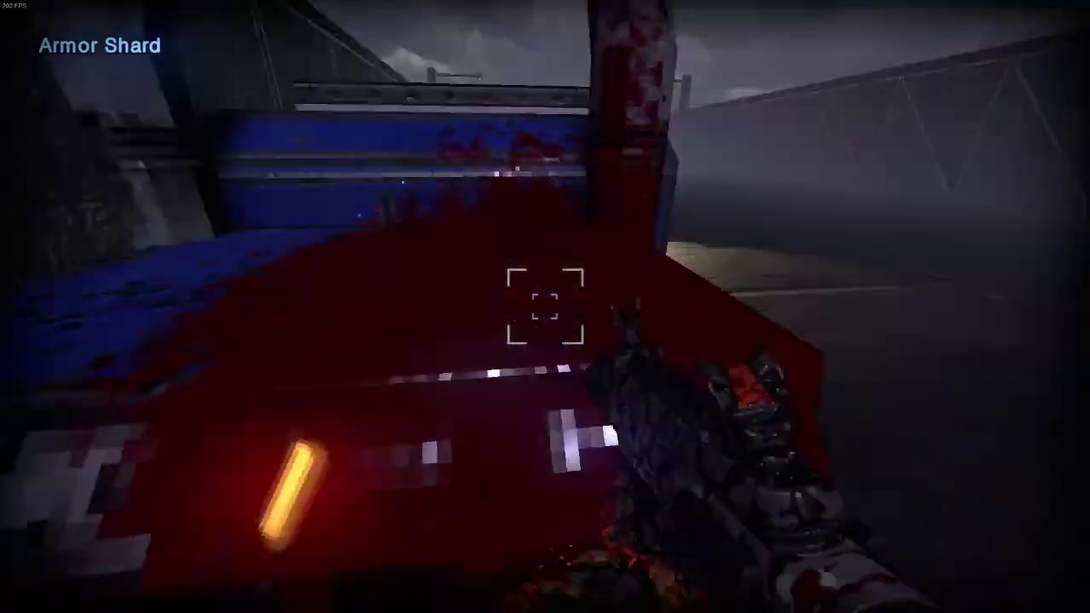
pyautogui.press('w')
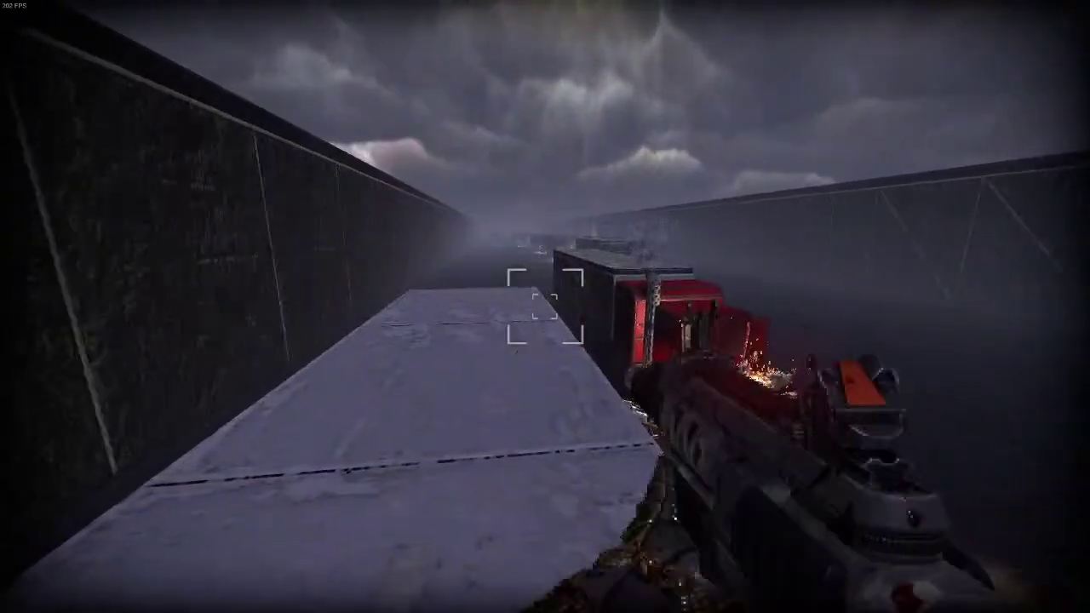
pyautogui.press('w')
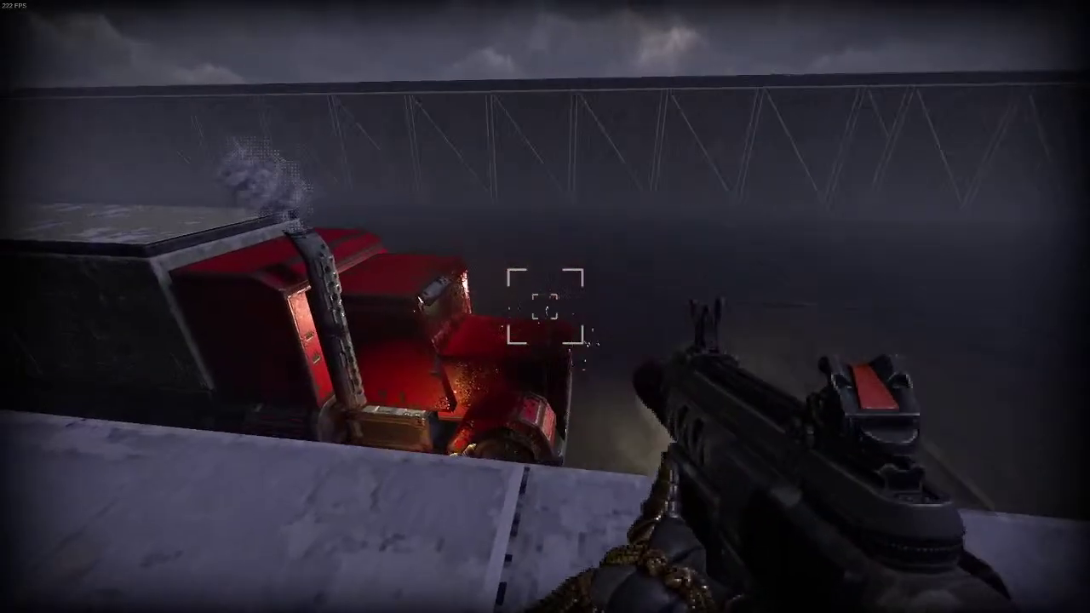
pyautogui.press('w')
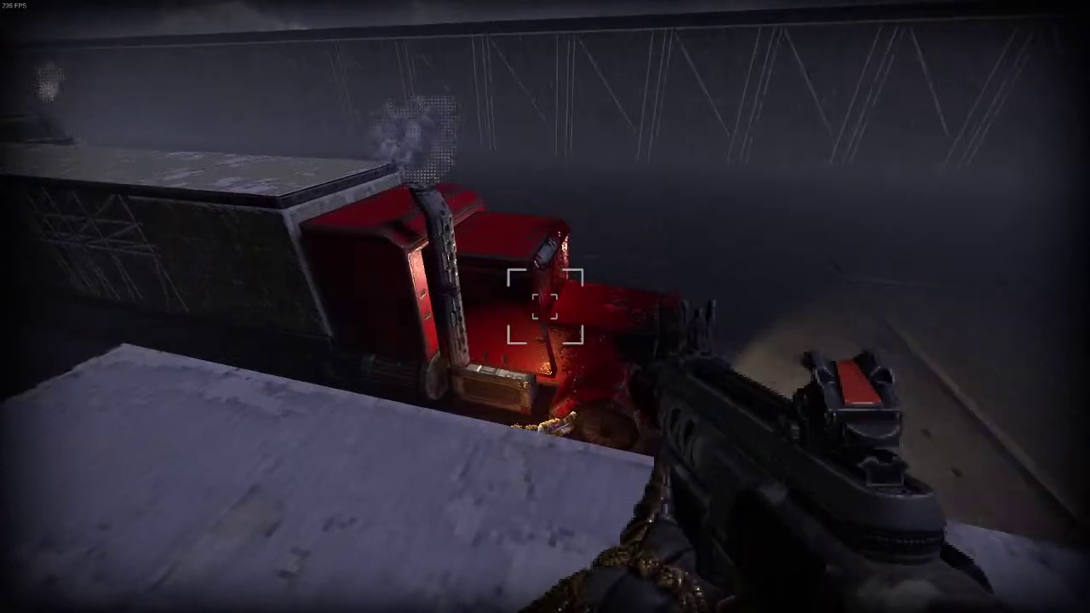
pyautogui.press('w')
pyautogui.press('space')
pyautogui.press('w')
pyautogui.press('space')
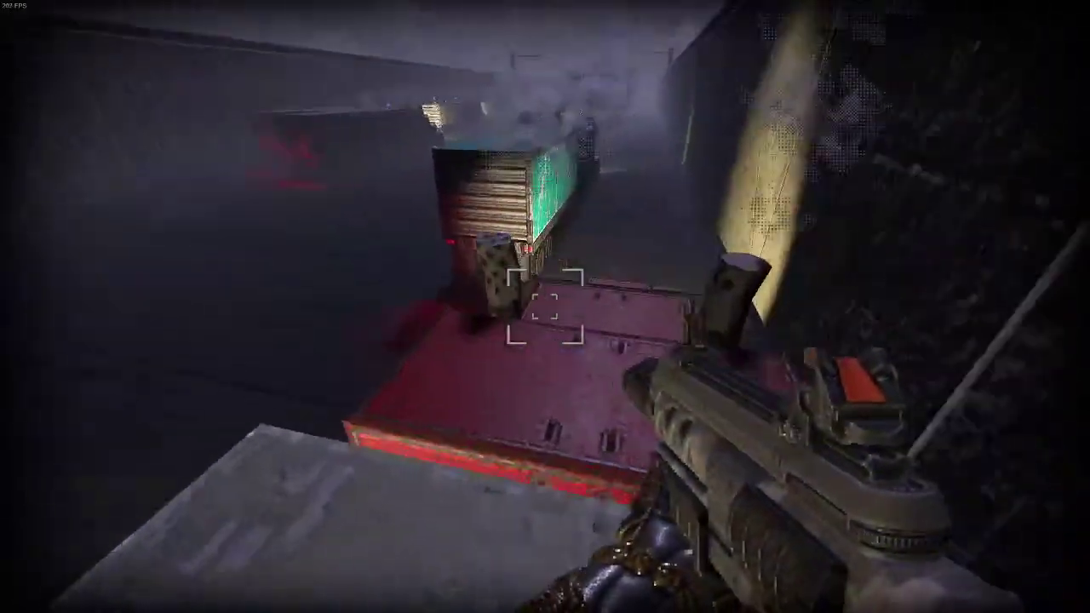
pyautogui.press('w')
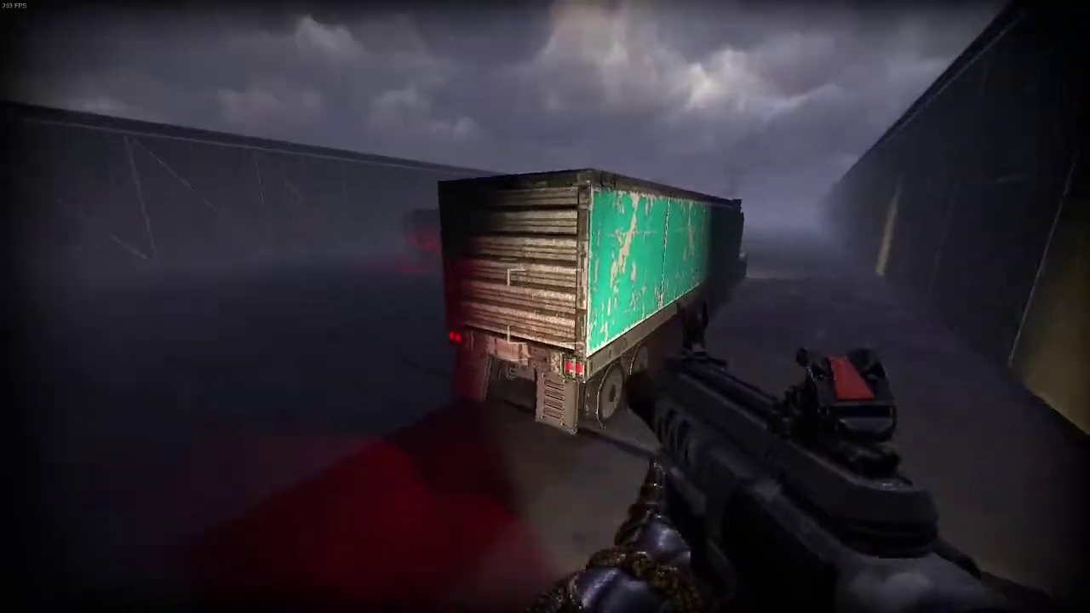
pyautogui.press('space')
pyautogui.press('w')
pyautogui.press('space')
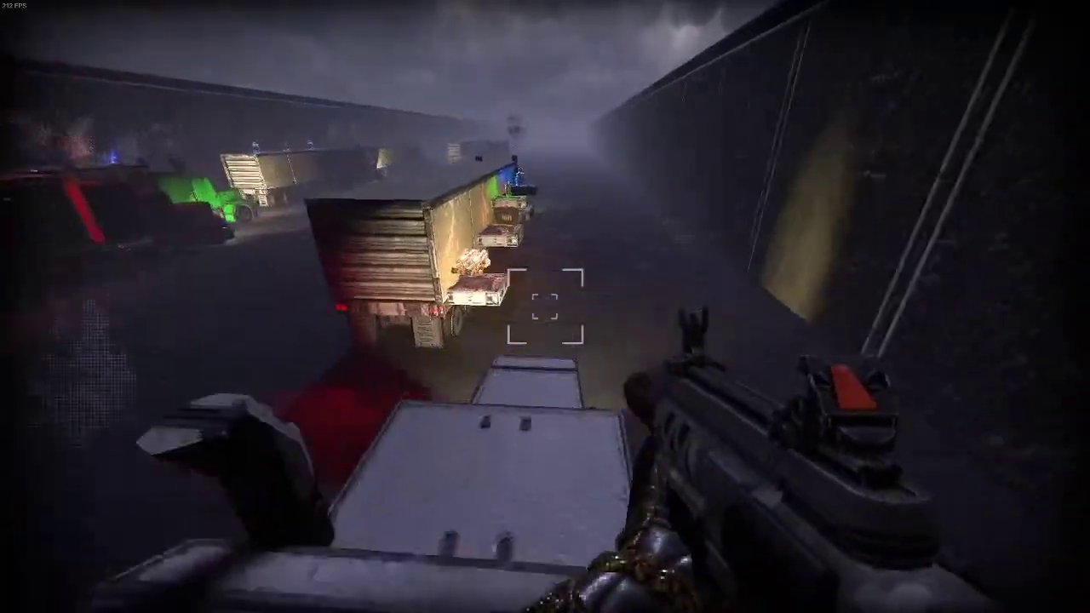
pyautogui.press('w')
pyautogui.press('space')
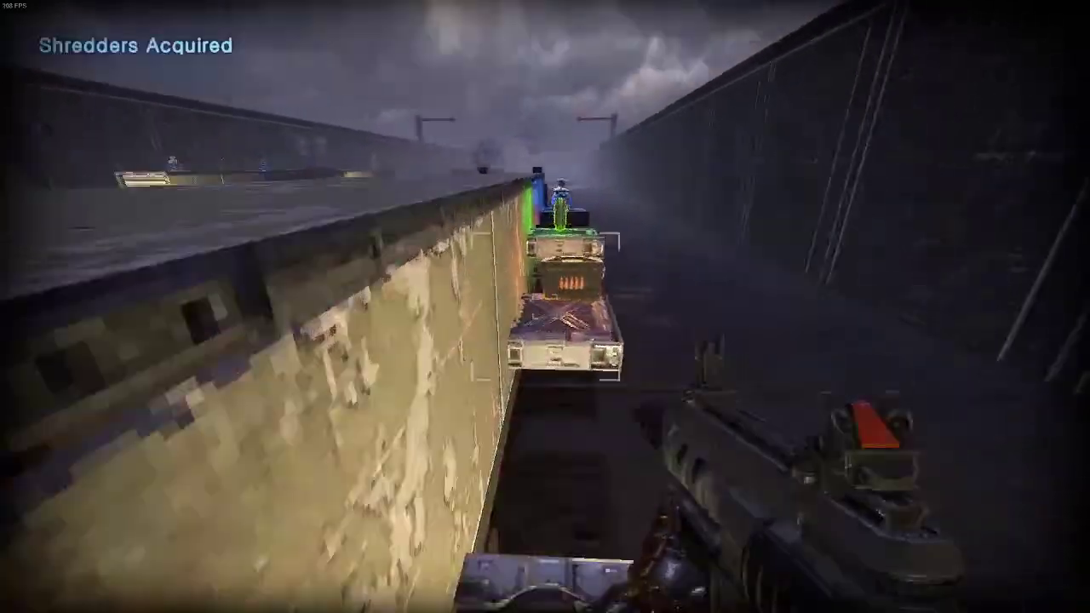
pyautogui.press('w')
pyautogui.press('space')
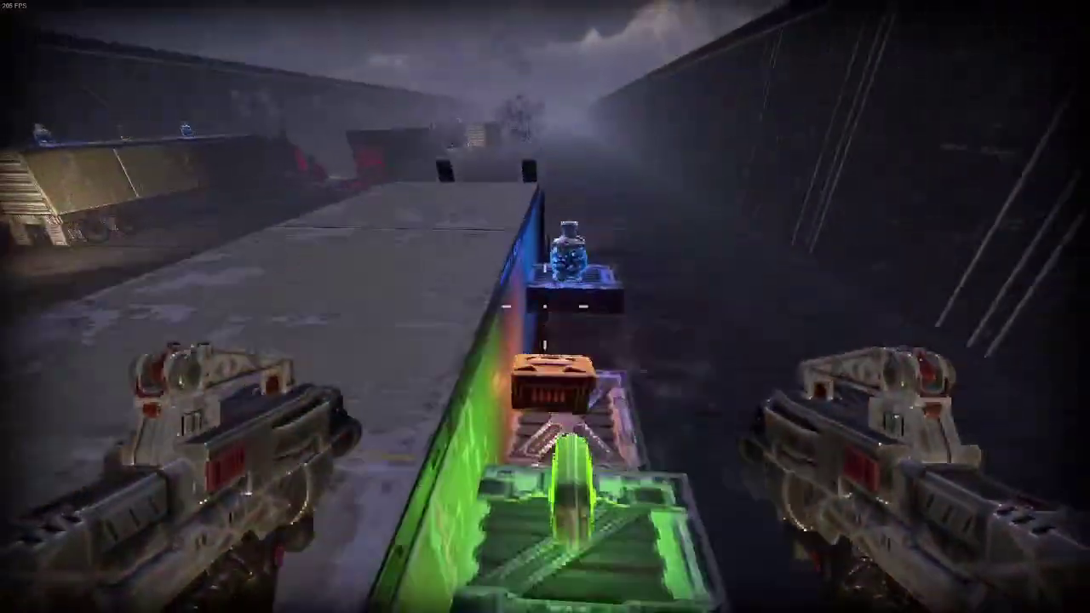
pyautogui.press('w')
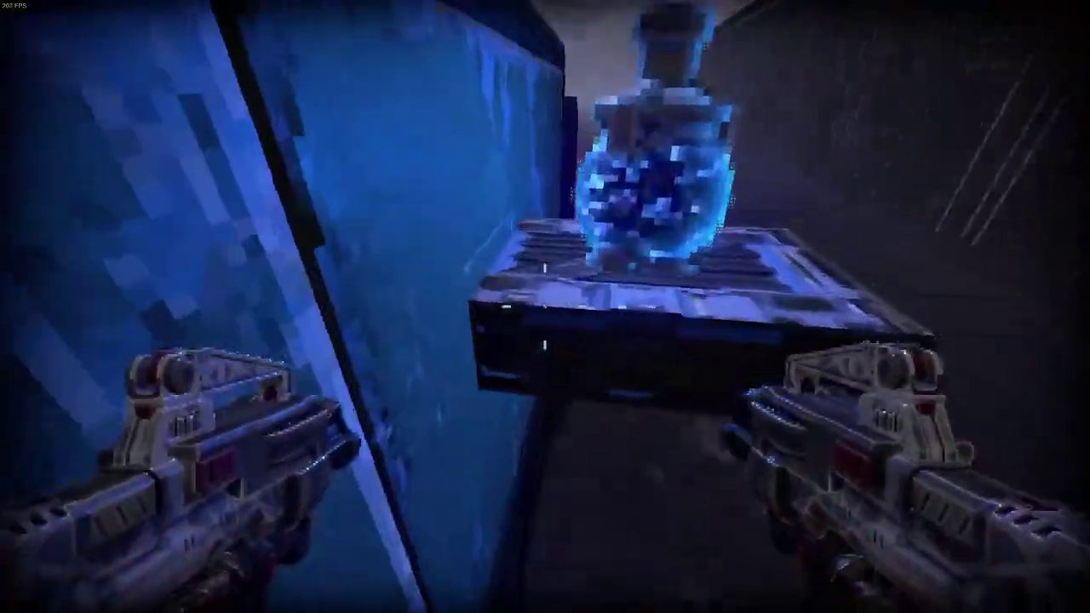
pyautogui.press('w')
pyautogui.press('space')
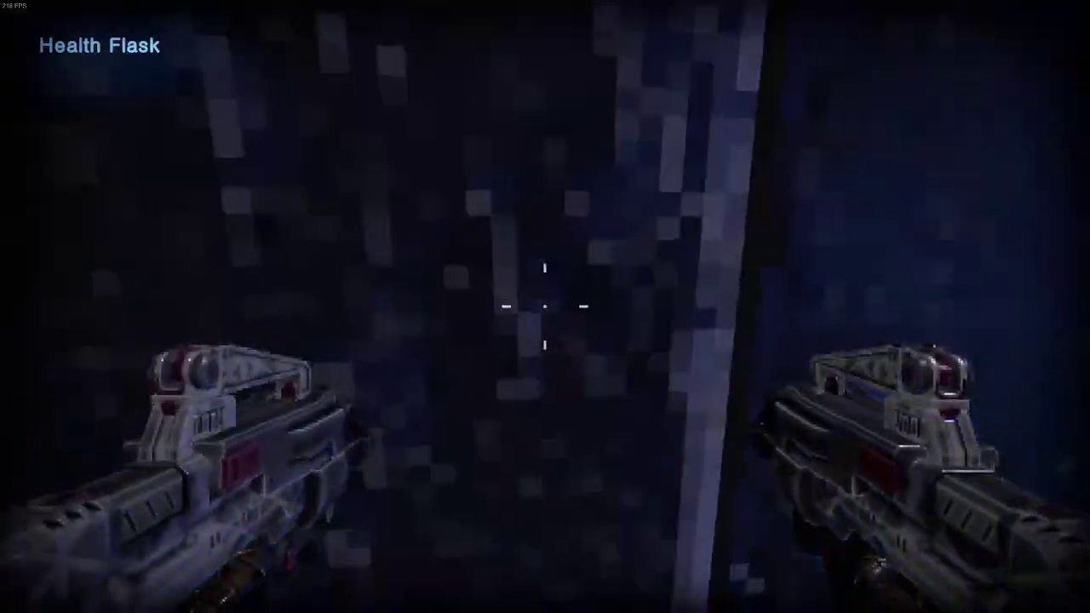
pyautogui.press('w')
pyautogui.press('space')
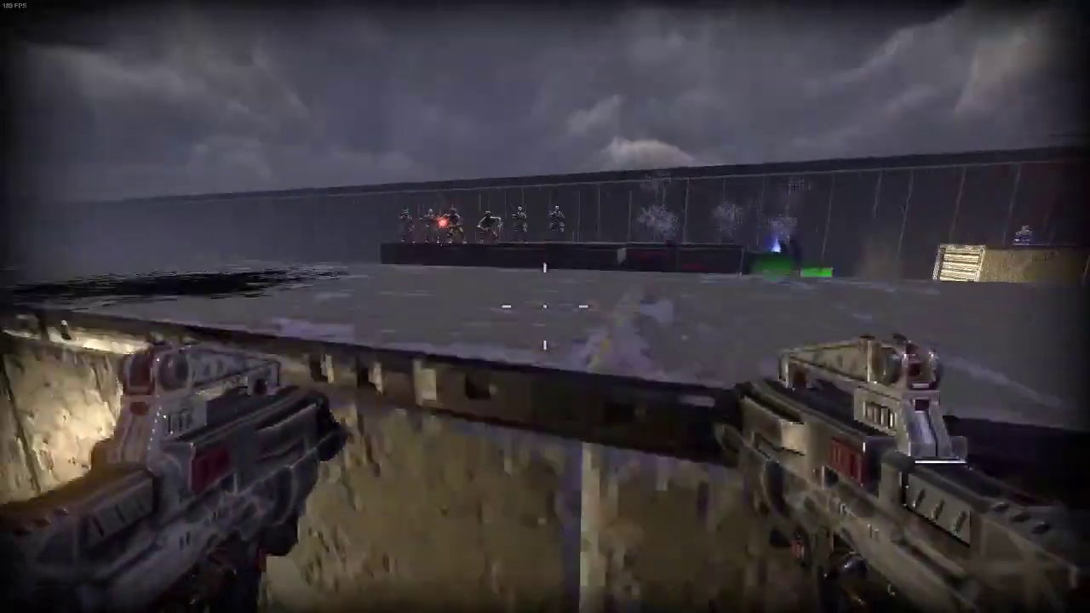
pyautogui.press('w')
pyautogui.click(545, 307)
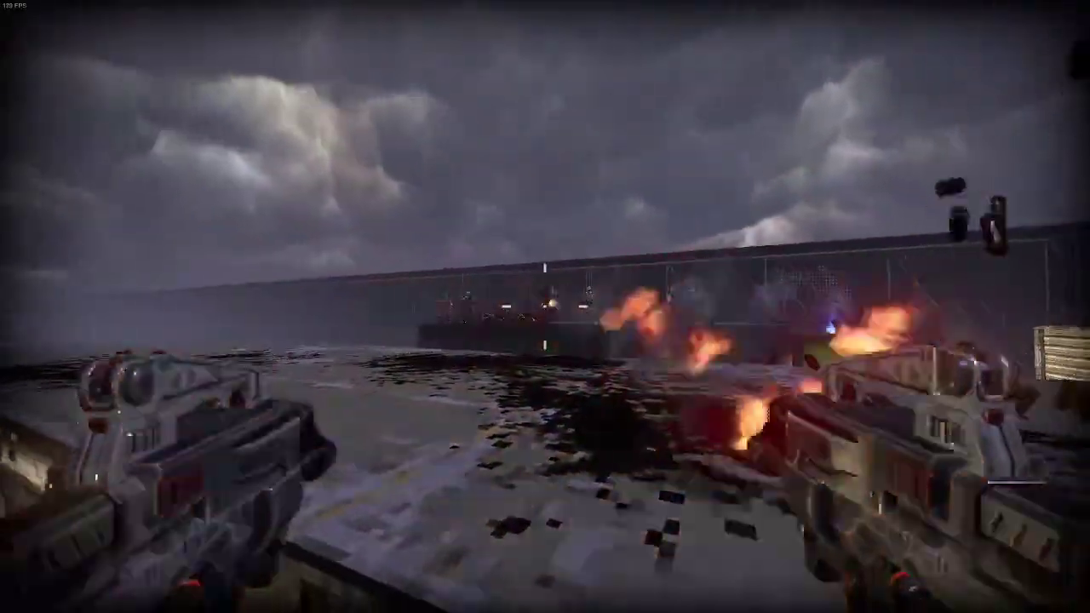
pyautogui.click(545, 307)
pyautogui.press('r')
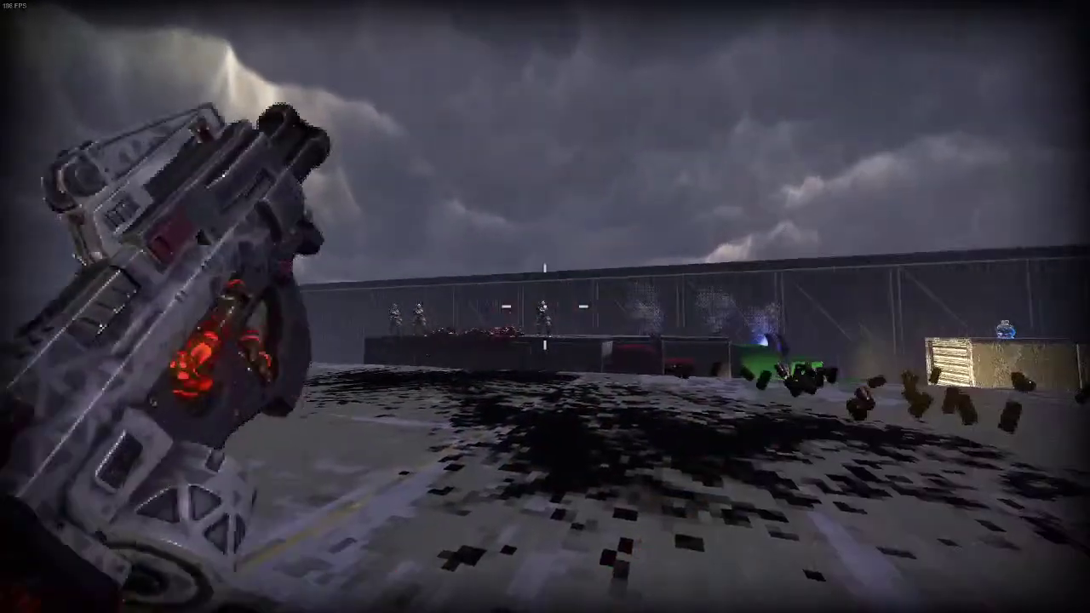
pyautogui.click(545, 307)
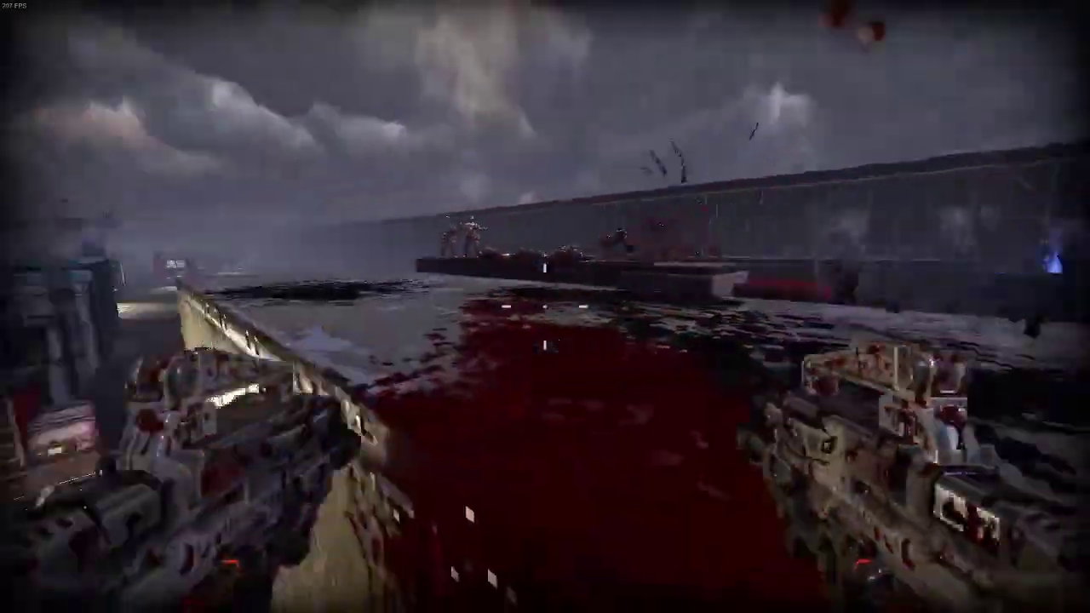
pyautogui.click(545, 306)
pyautogui.press('w')
pyautogui.click(545, 306)
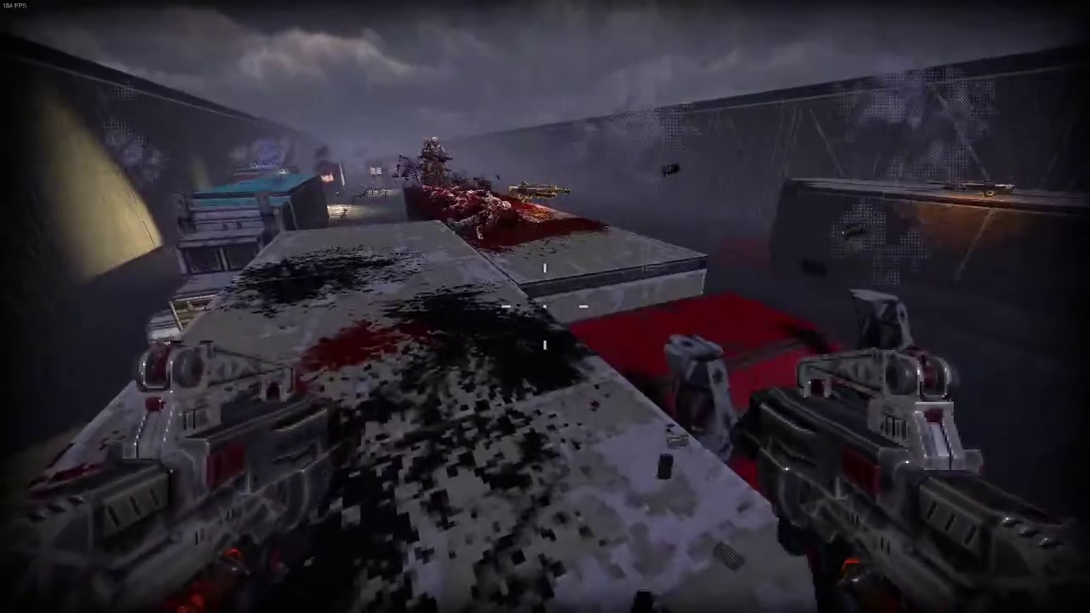
pyautogui.click(545, 306)
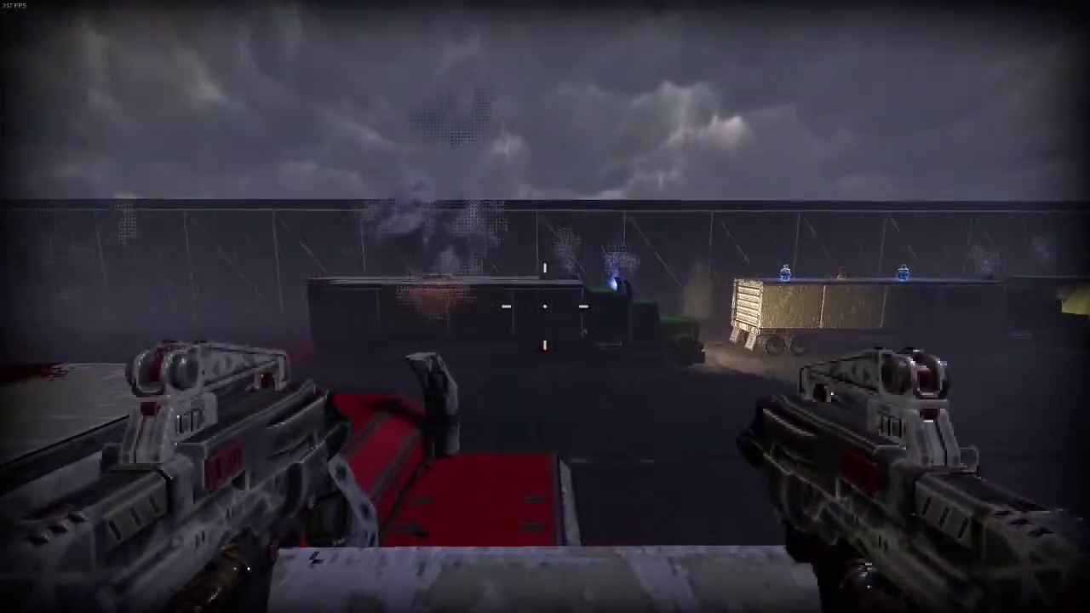
pyautogui.click(545, 307)
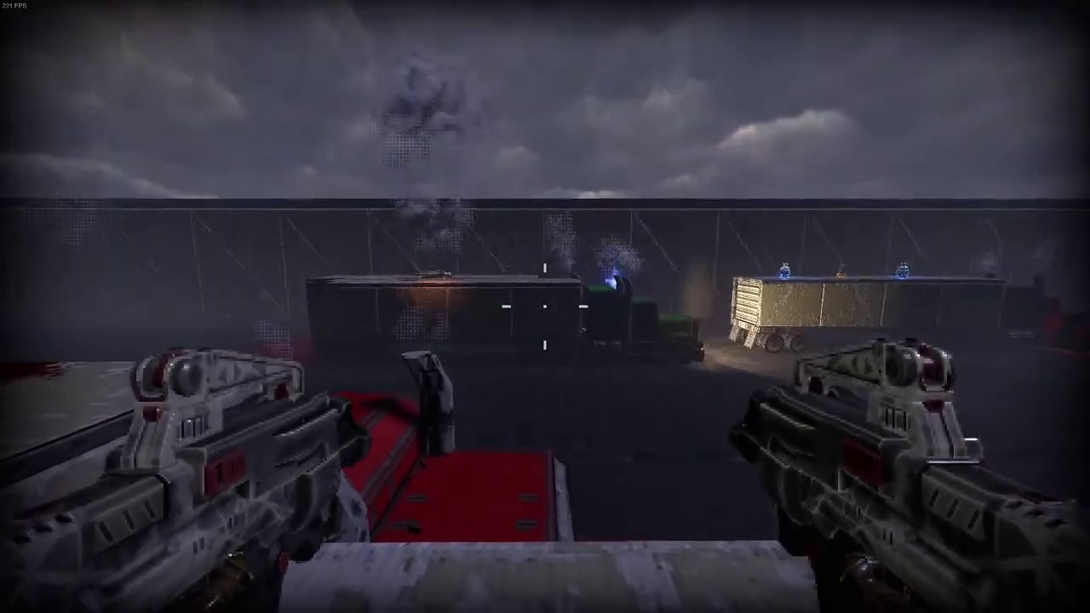
pyautogui.click(545, 306)
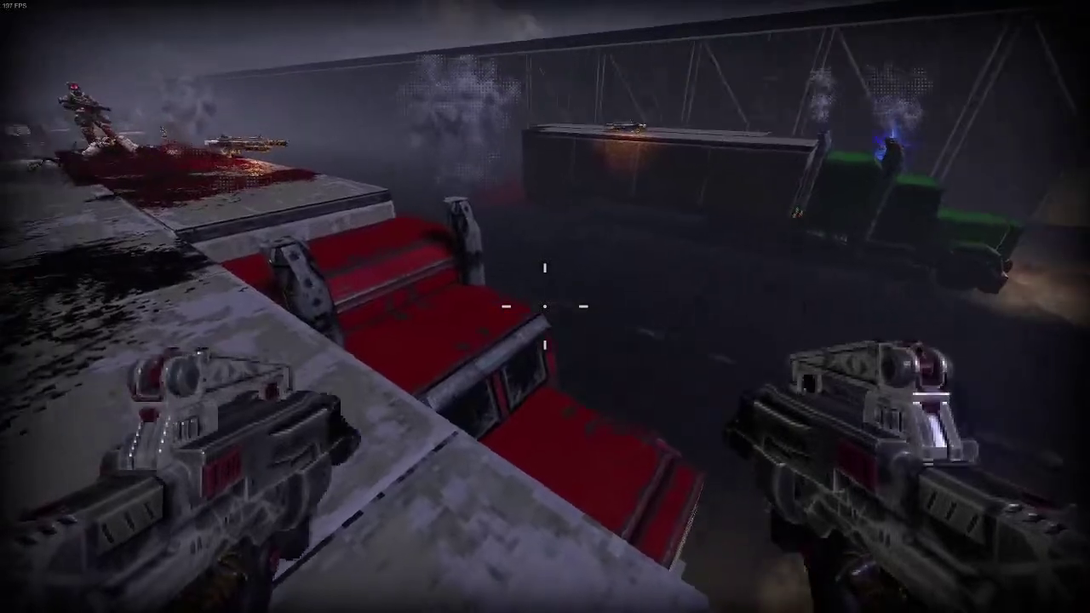
pyautogui.click(544, 306)
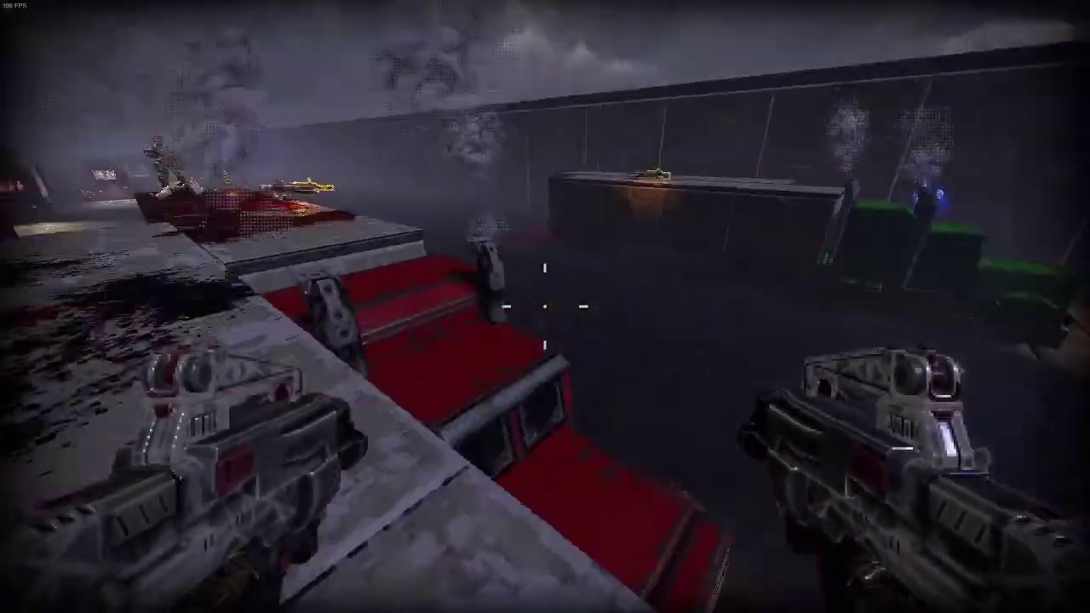
pyautogui.click(545, 306)
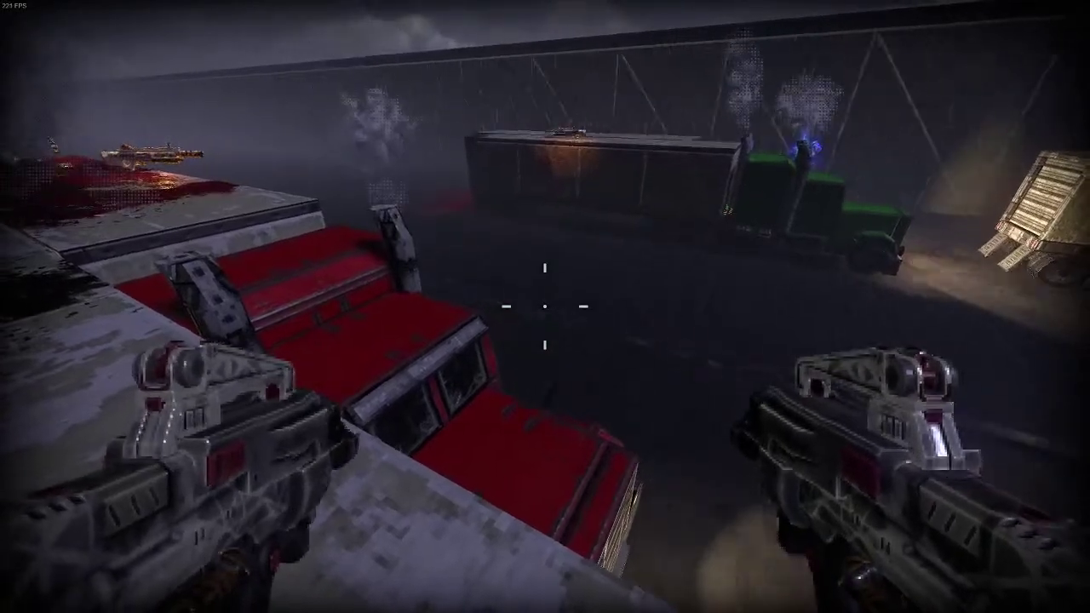
pyautogui.click(545, 306)
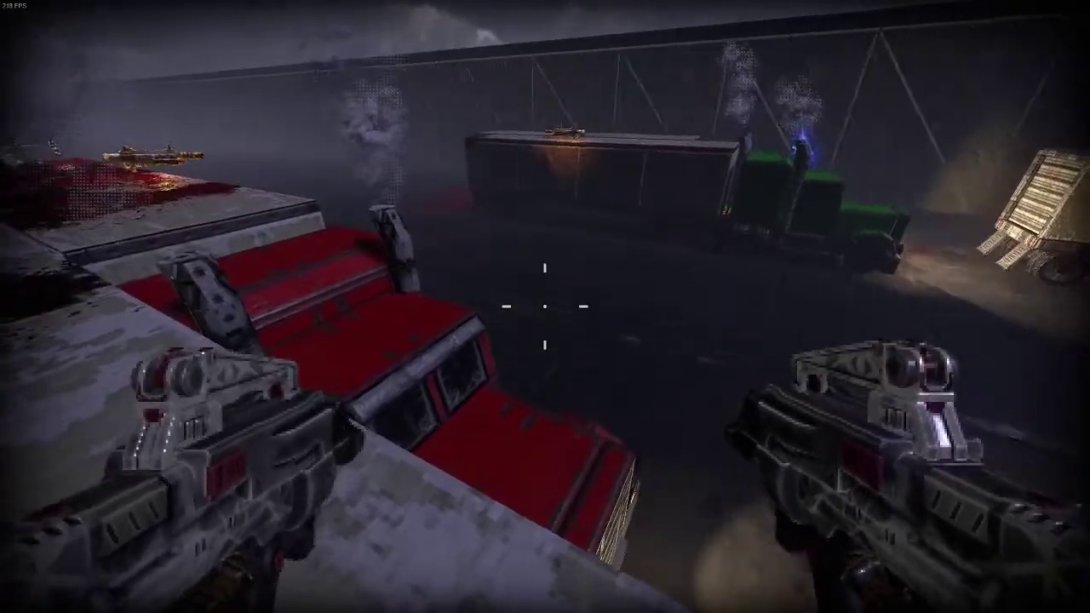
pyautogui.press('w')
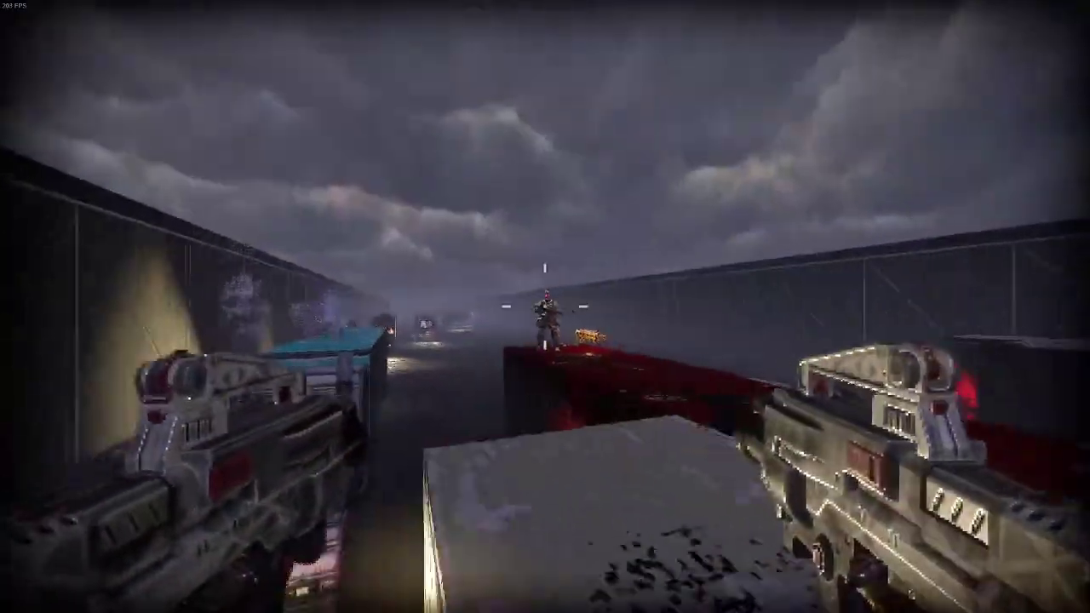
pyautogui.click(545, 307)
pyautogui.press('r')
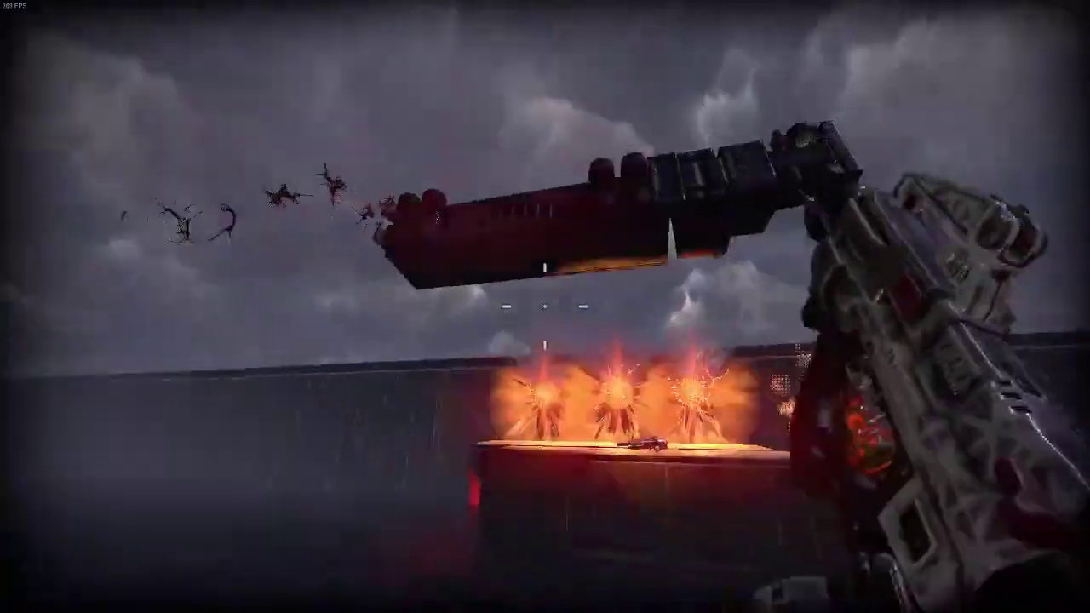
pyautogui.press('w')
pyautogui.click(545, 307)
pyautogui.press('w')
pyautogui.press('space')
pyautogui.press('w')
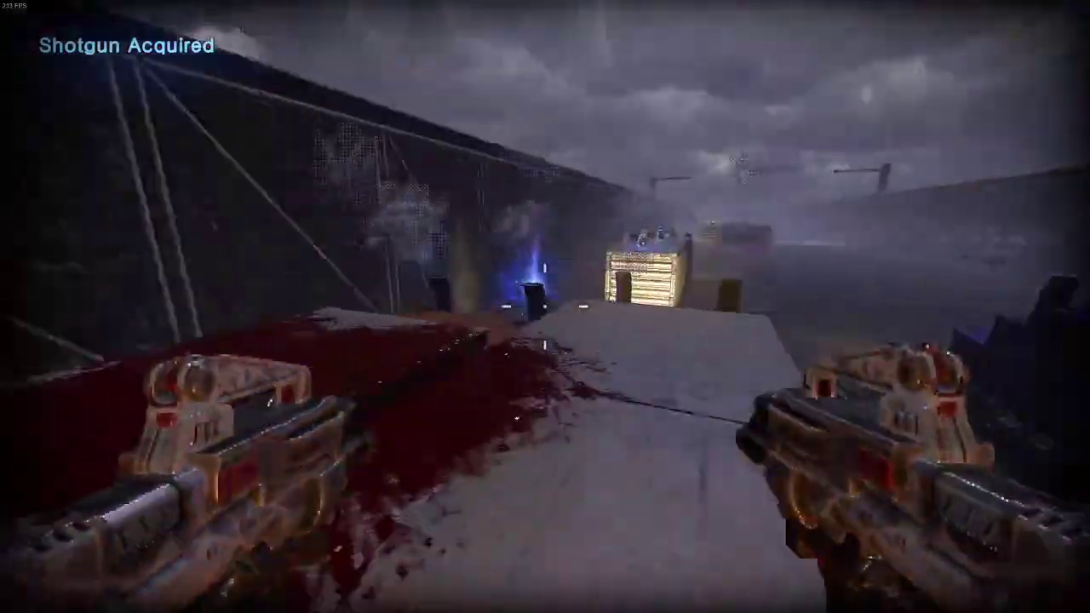
pyautogui.click(545, 306)
pyautogui.press('space')
pyautogui.press('w')
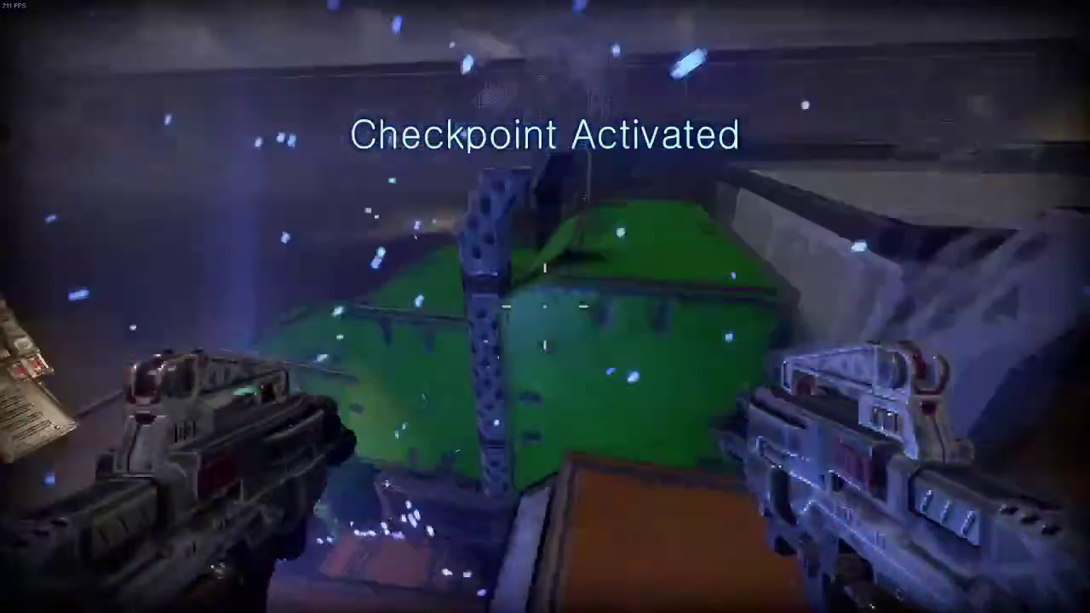
pyautogui.press('space')
pyautogui.click(544, 307)
pyautogui.press('w')
pyautogui.press('space')
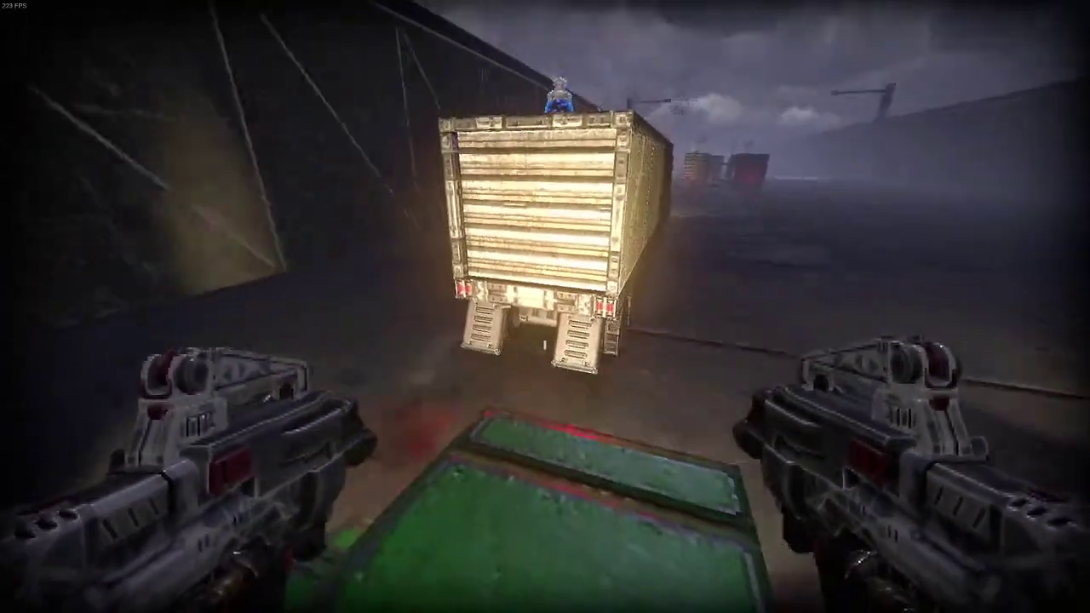
pyautogui.press('w')
pyautogui.press('space')
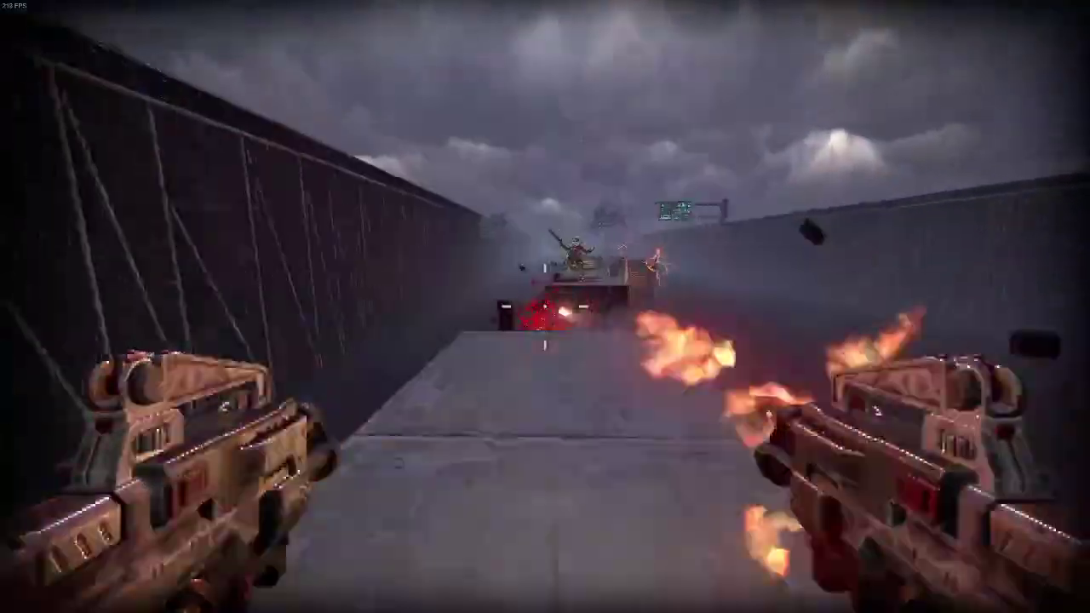
pyautogui.click(545, 307)
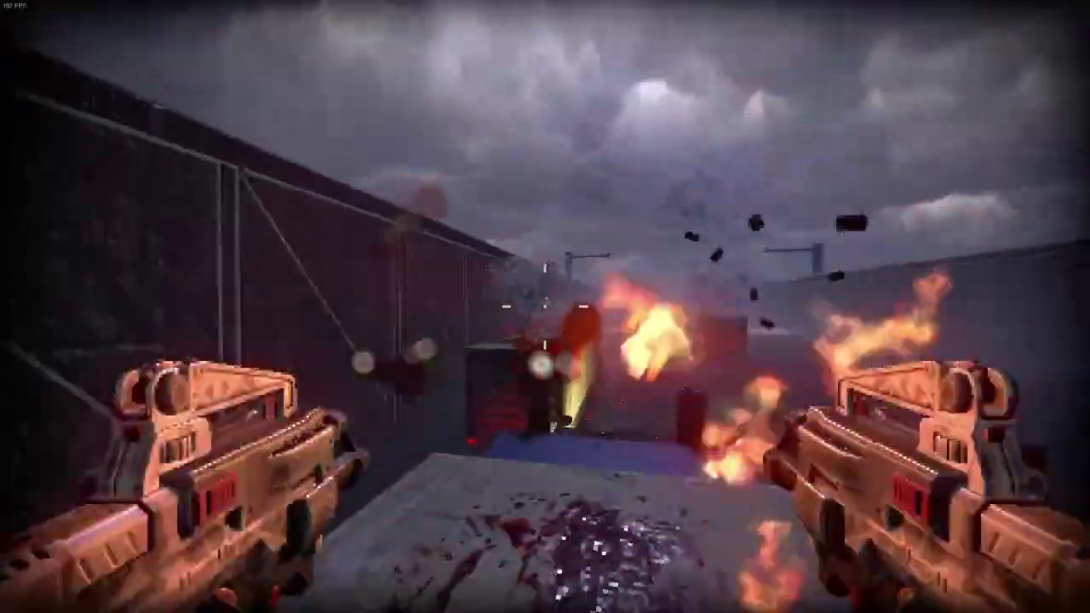
pyautogui.press('w')
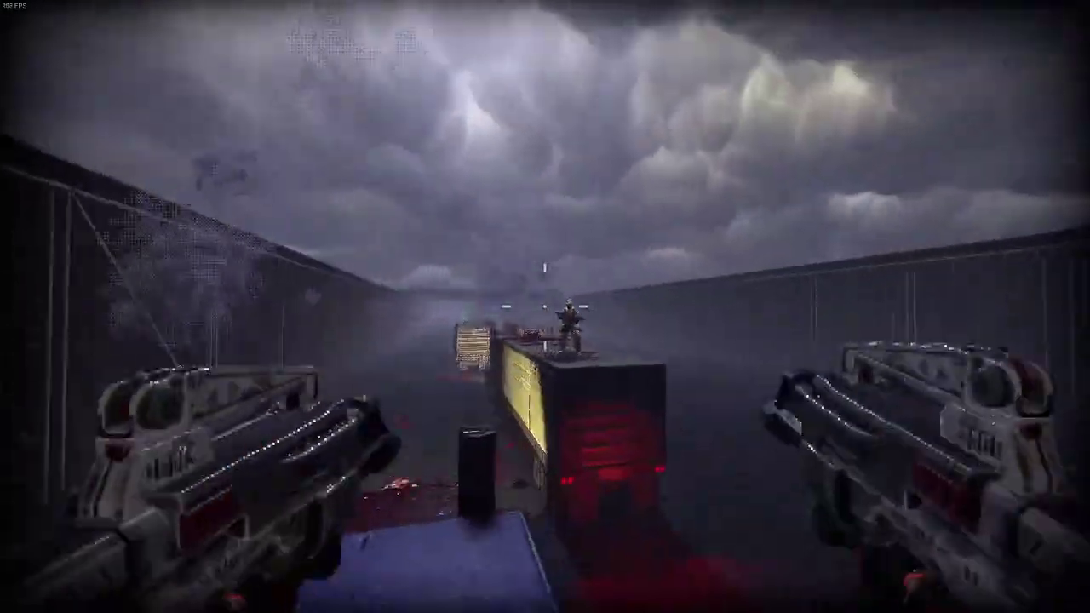
pyautogui.press('w')
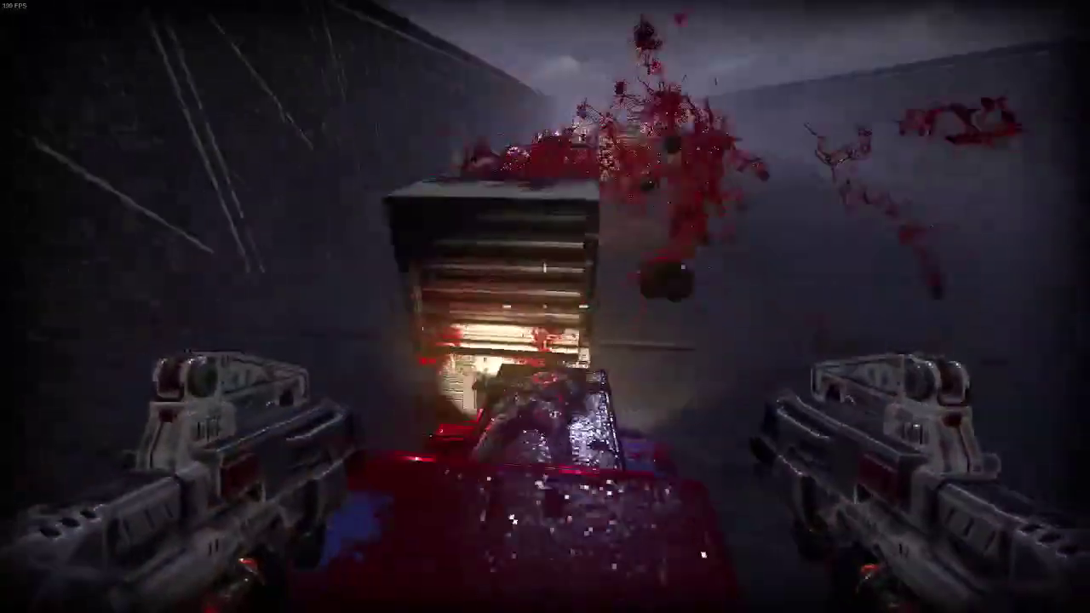
pyautogui.press('w')
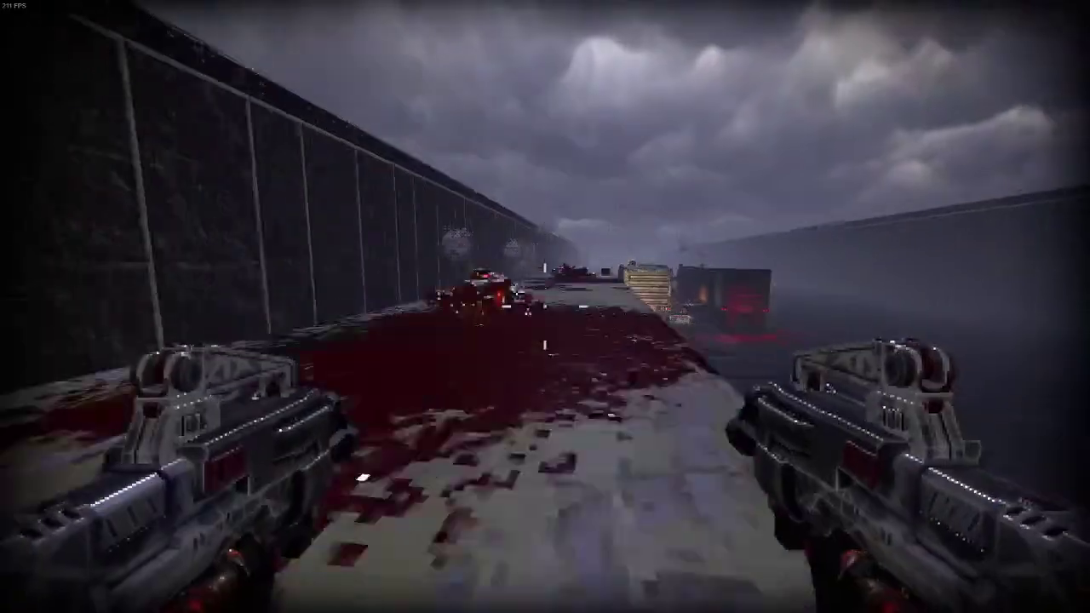
pyautogui.press('w')
pyautogui.press('r')
pyautogui.press('w')
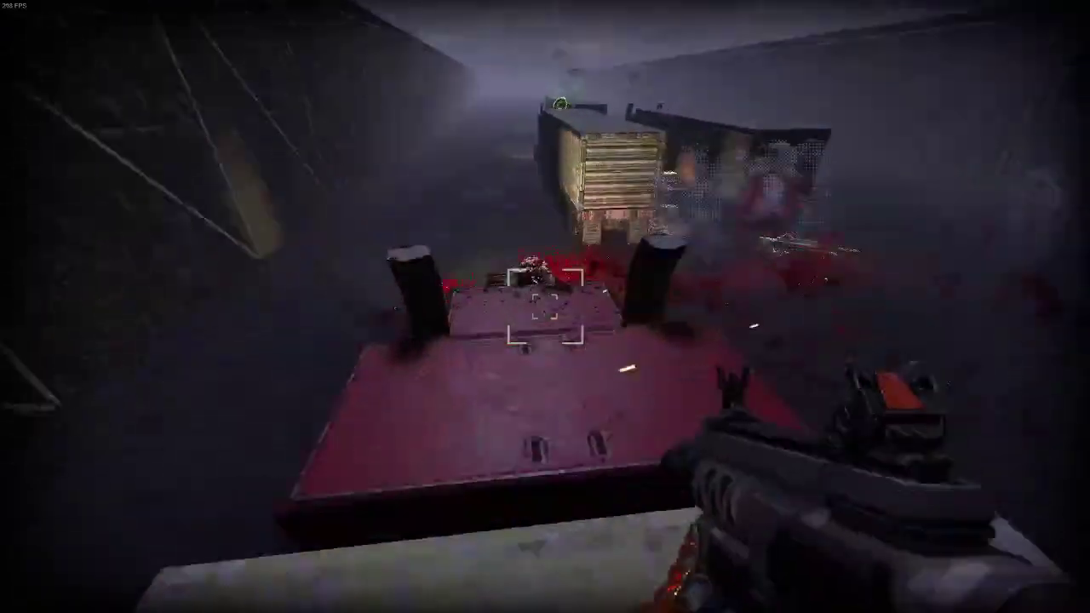
pyautogui.press('w')
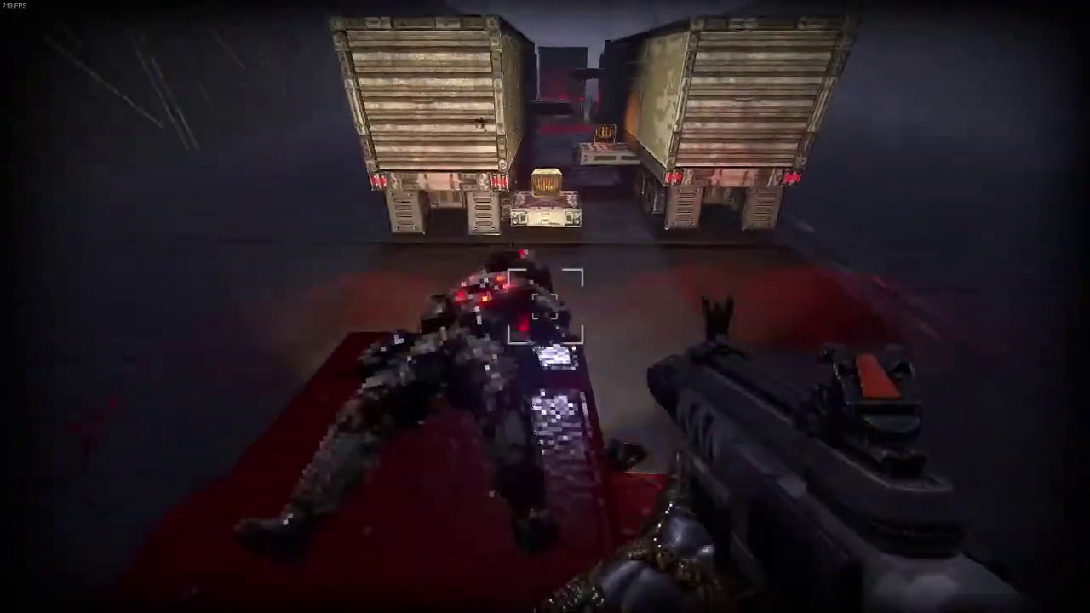
pyautogui.press('w')
pyautogui.press('space')
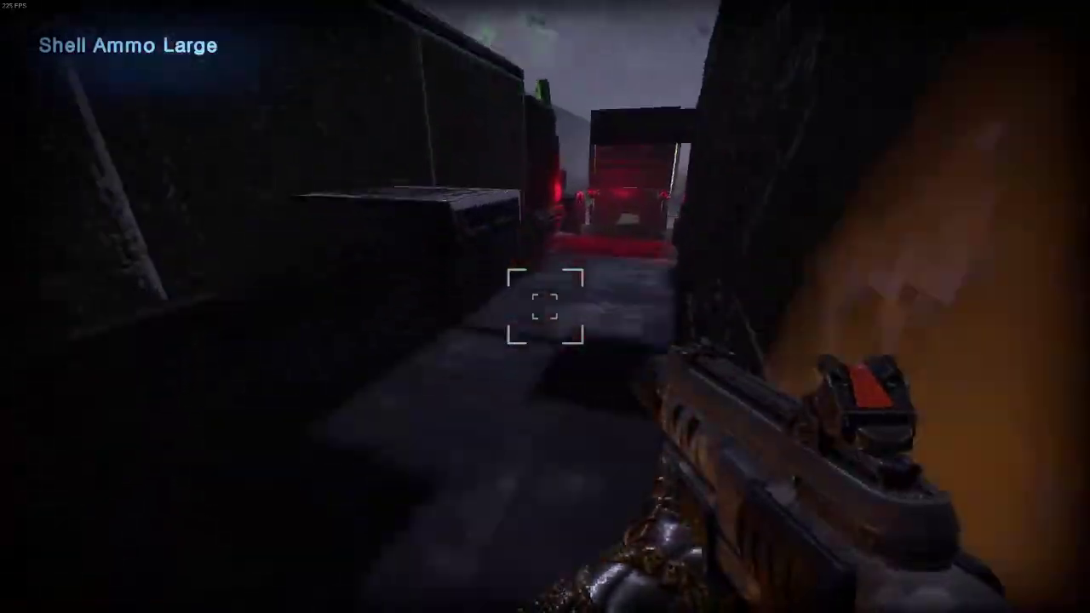
pyautogui.press('w')
pyautogui.press('space')
pyautogui.press('space')
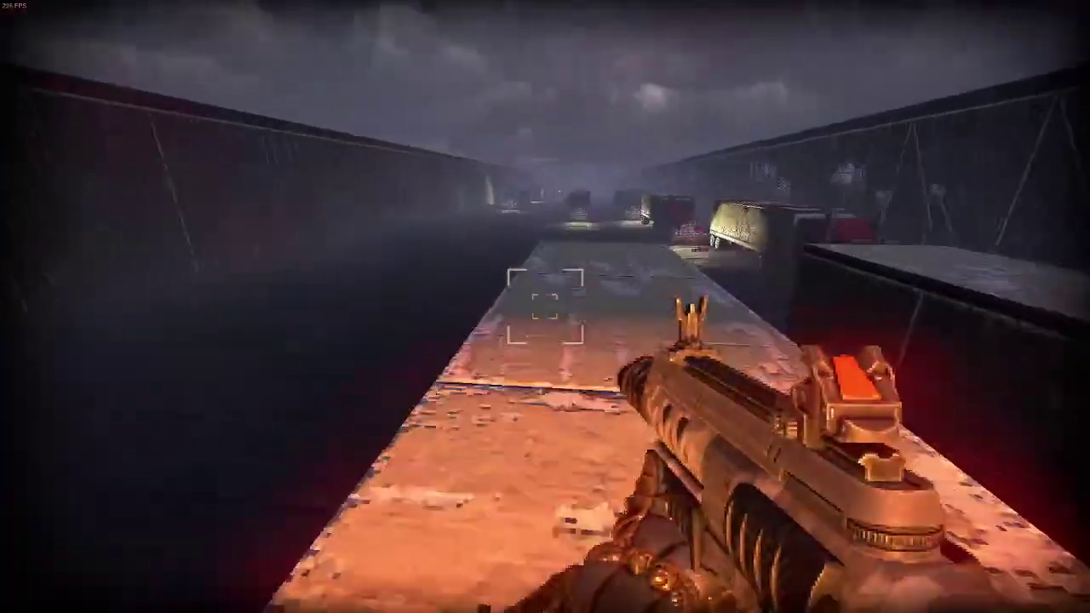
pyautogui.click(545, 306)
pyautogui.click(545, 307)
pyautogui.click(545, 306)
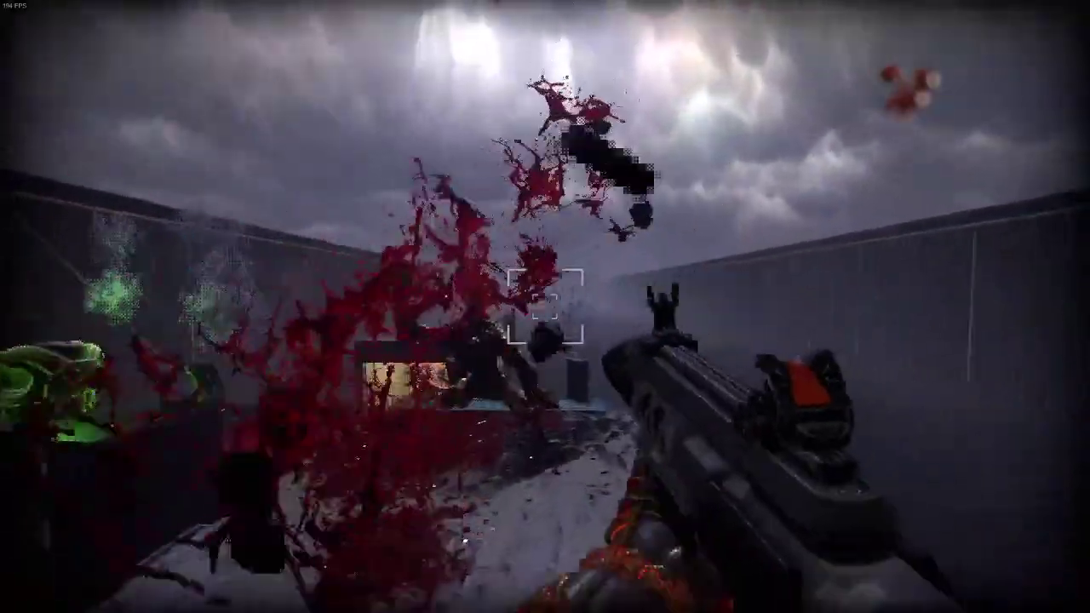
pyautogui.press('r')
pyautogui.press('s')
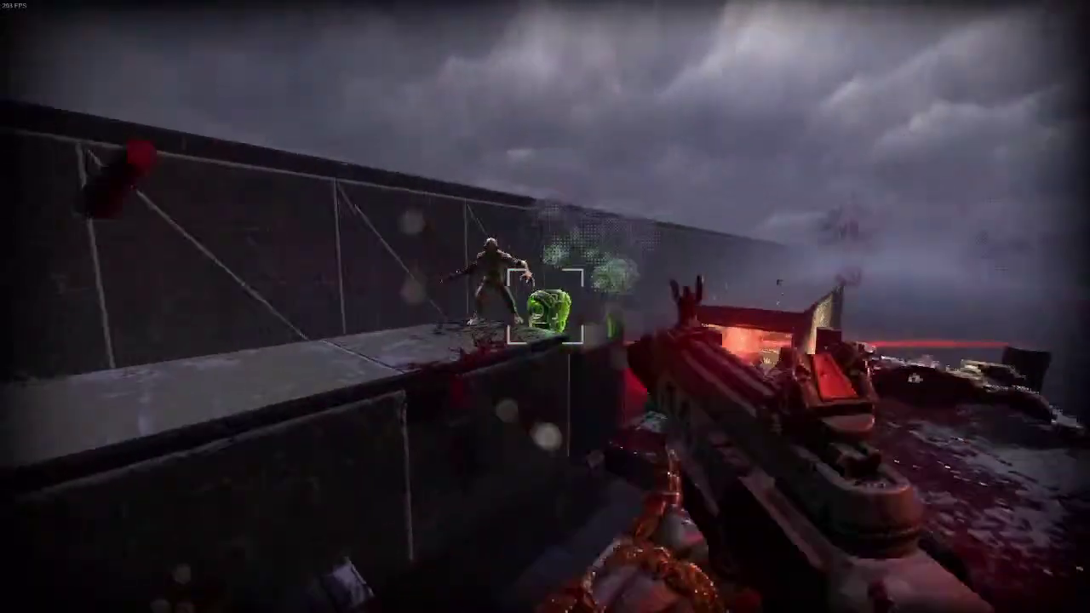
pyautogui.press('s')
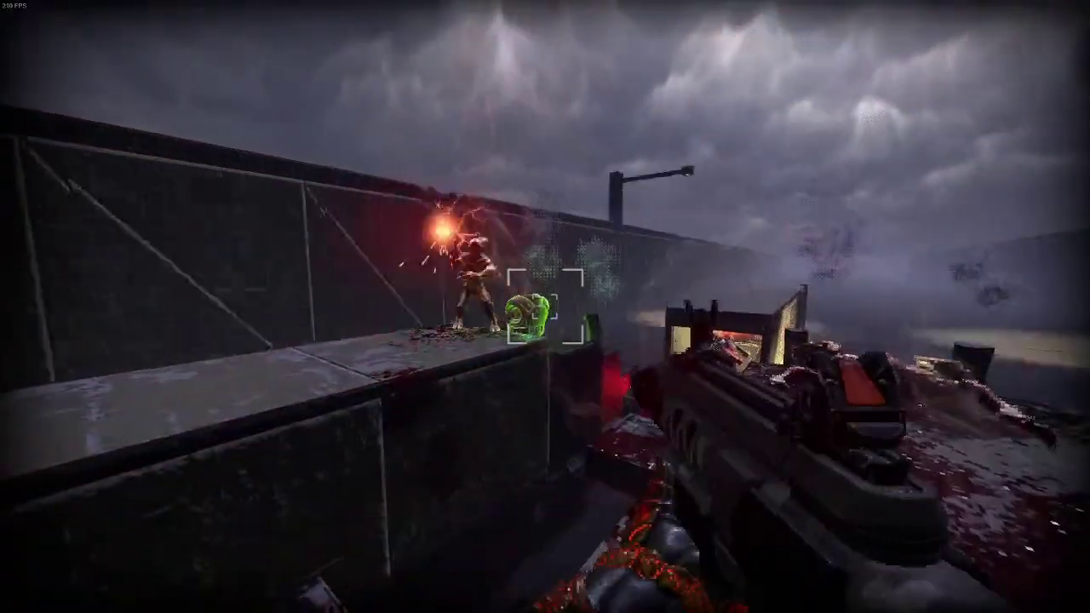
pyautogui.click(545, 306)
pyautogui.press('r')
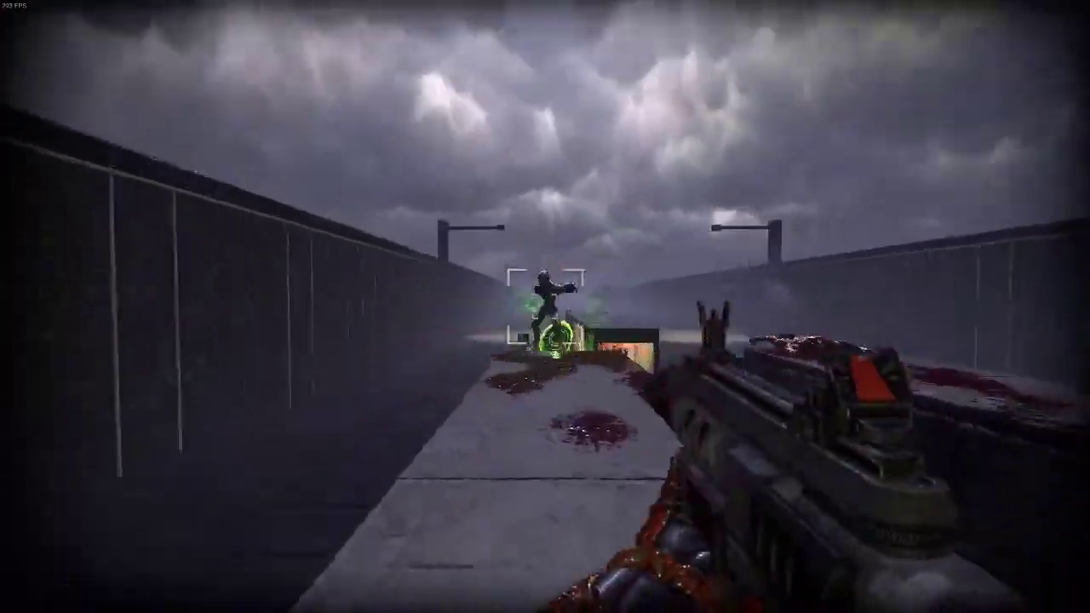
pyautogui.click(545, 307)
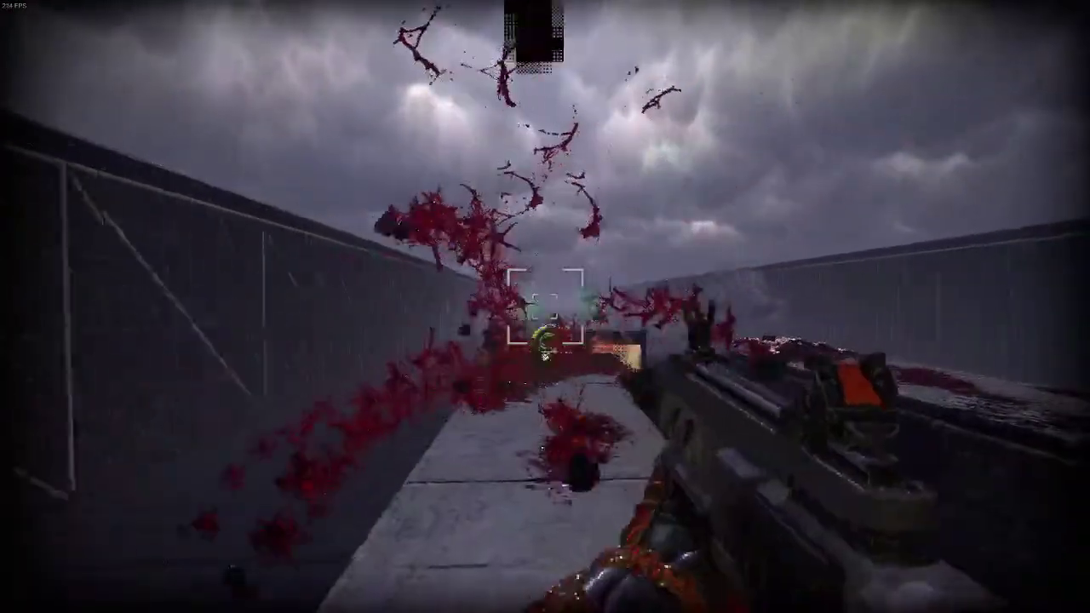
pyautogui.press('w')
pyautogui.press('s')
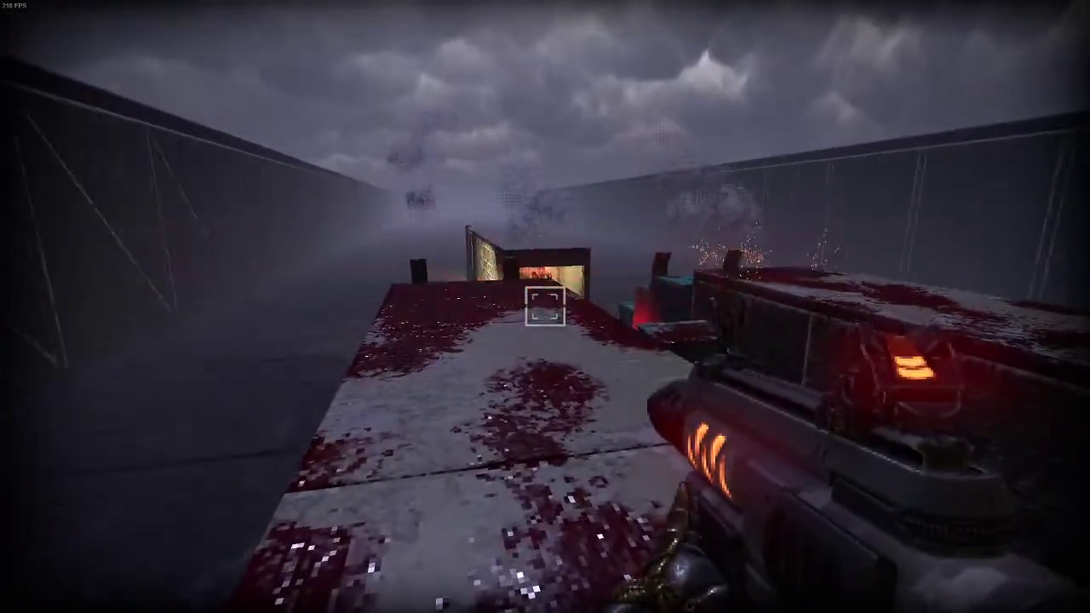
pyautogui.click(545, 306)
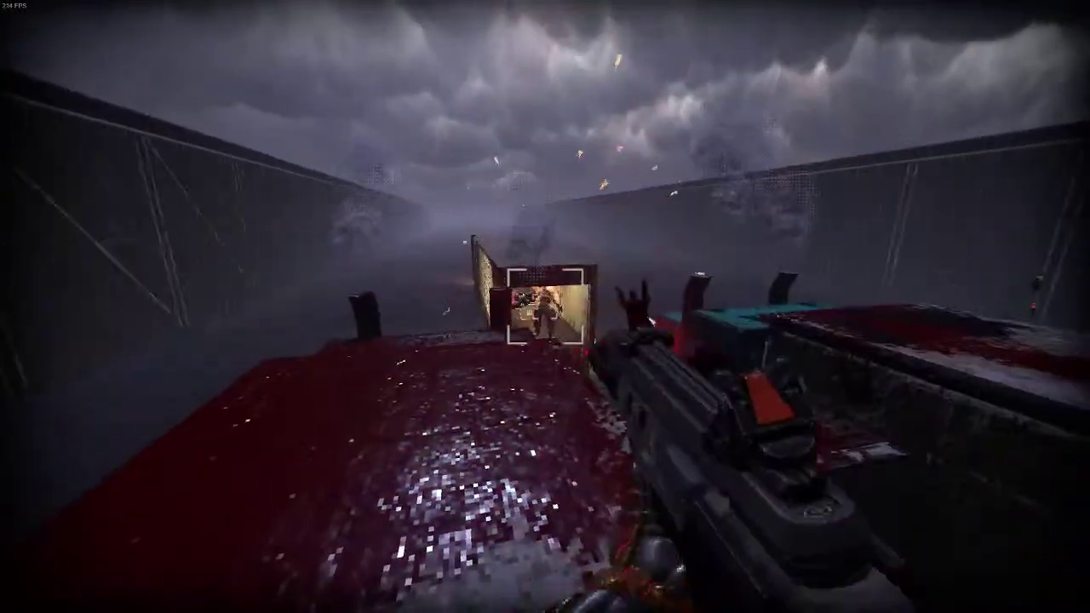
pyautogui.click(545, 306)
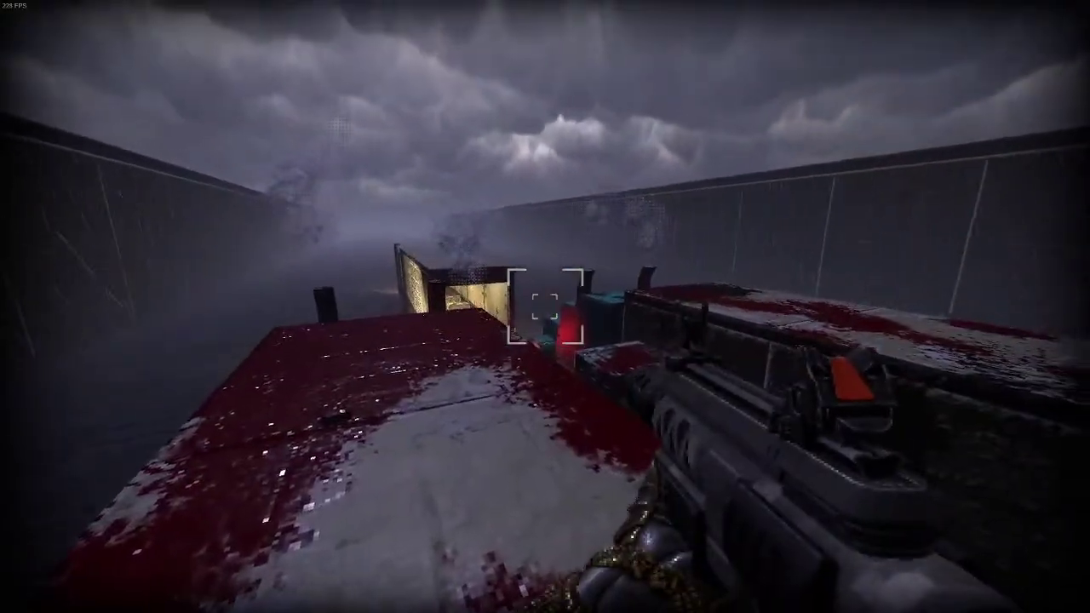
pyautogui.press('w')
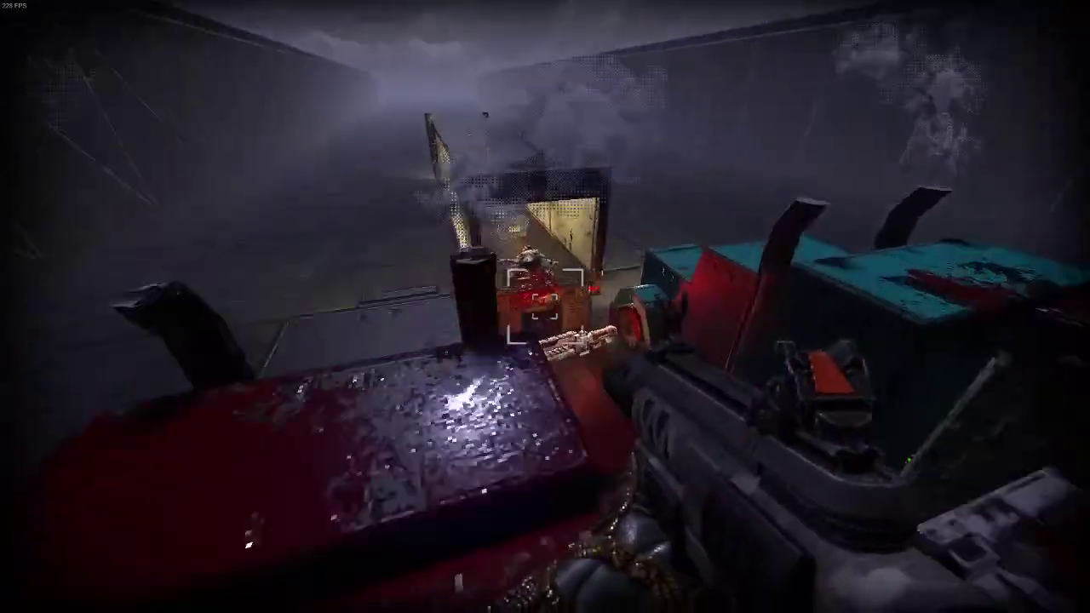
pyautogui.press('w')
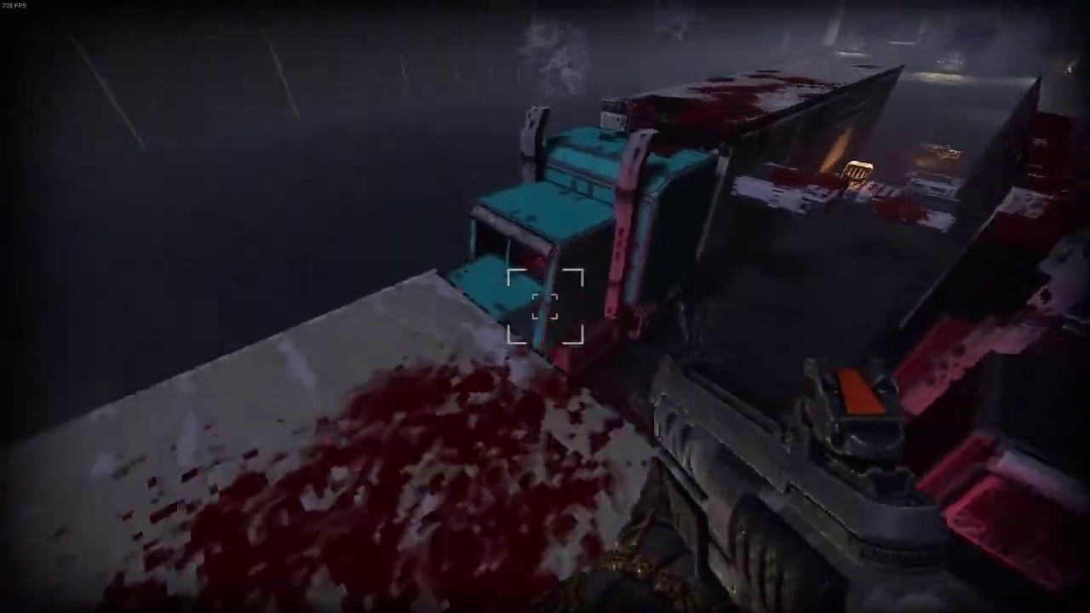
pyautogui.press('w')
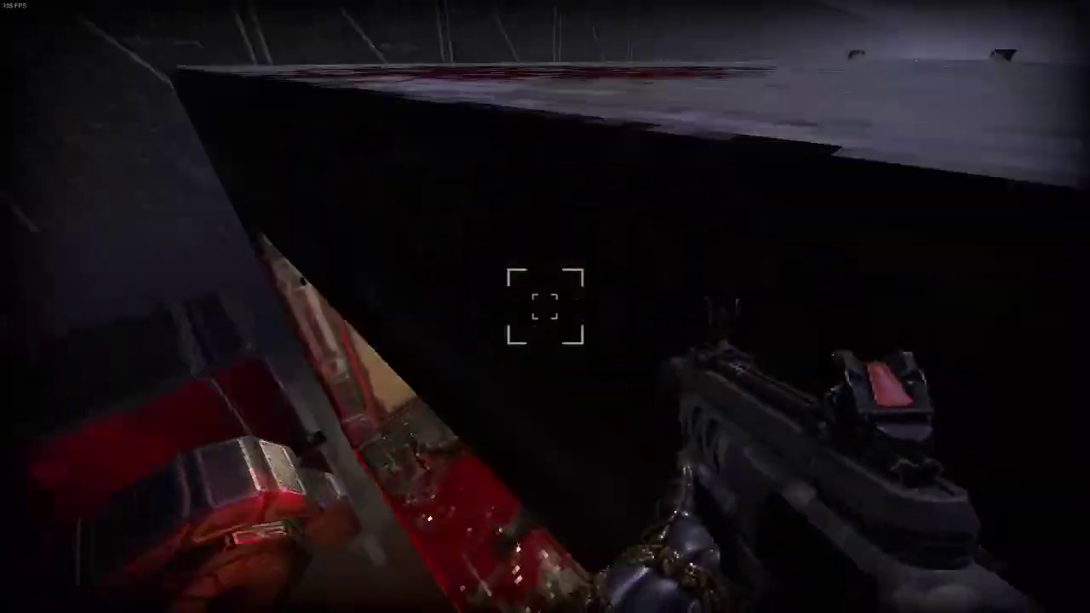
pyautogui.press('w')
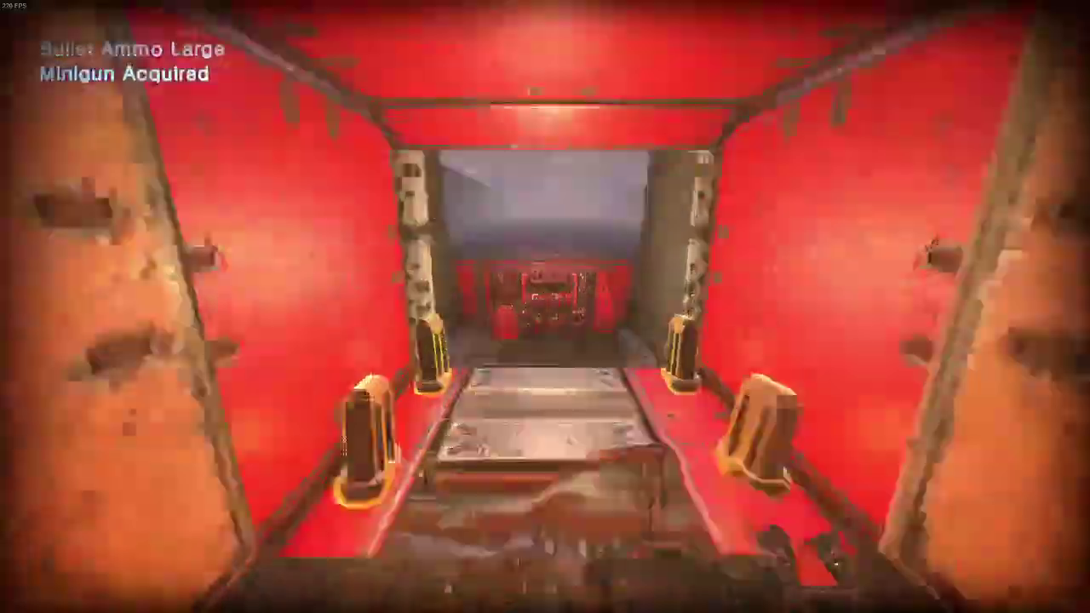
pyautogui.press('w')
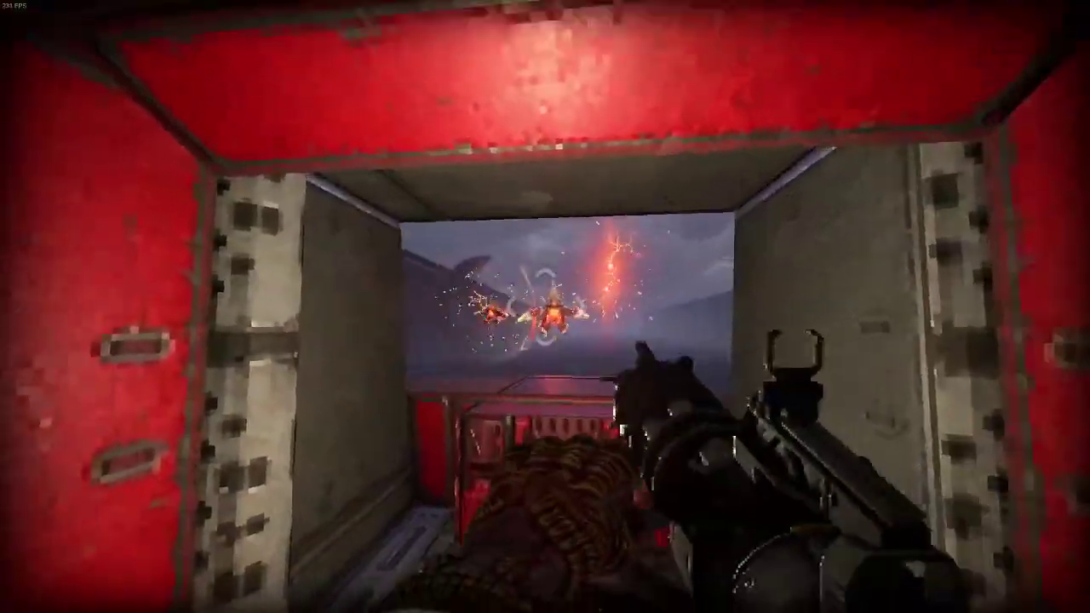
pyautogui.click(545, 306)
pyautogui.press('w')
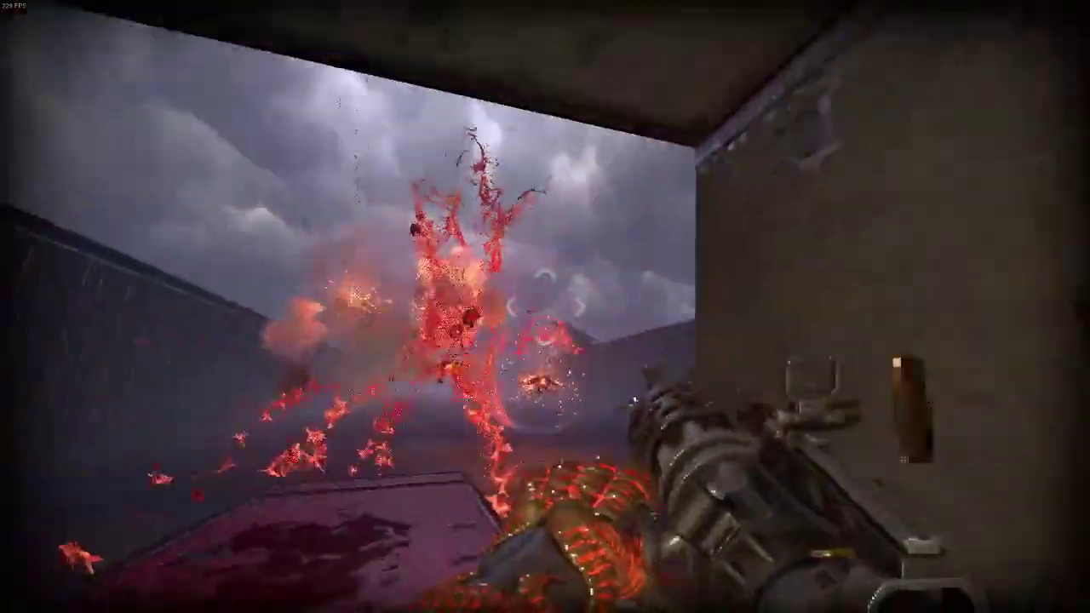
pyautogui.click(544, 306)
pyautogui.press('s')
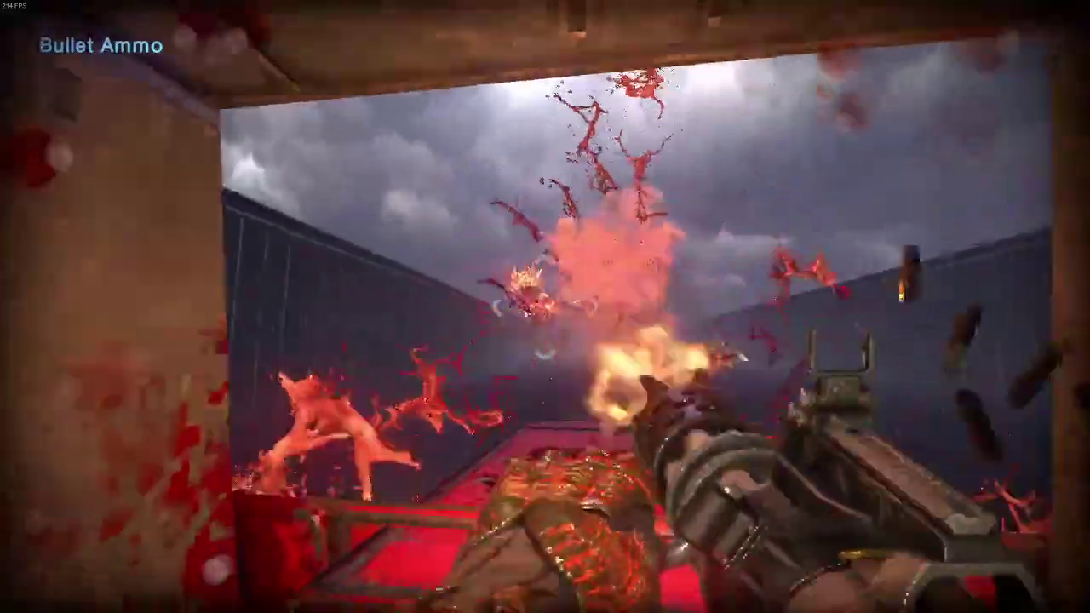
pyautogui.click(545, 307)
pyautogui.press('s')
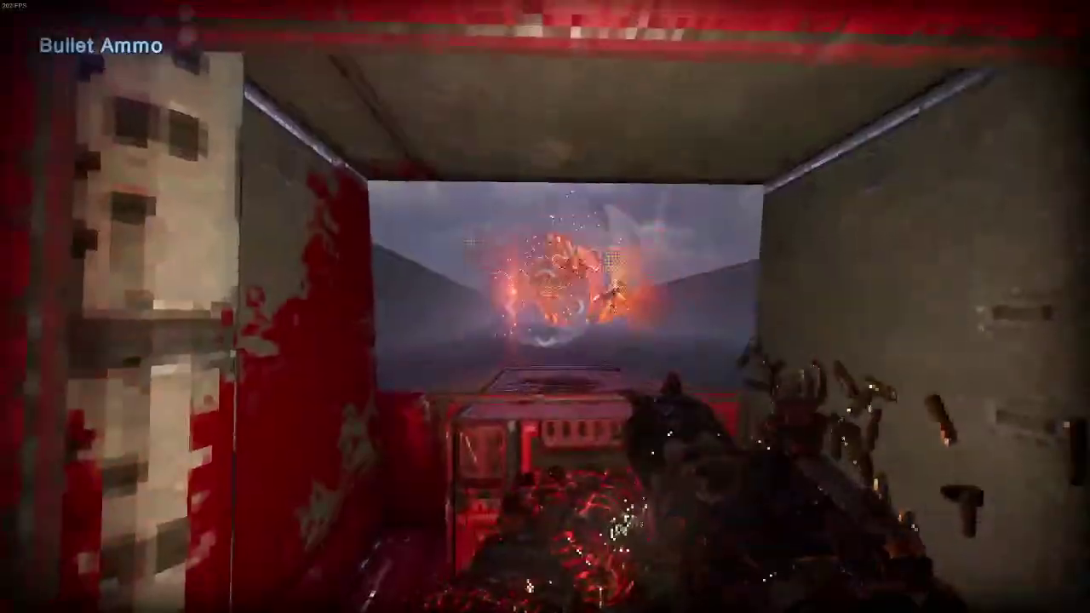
pyautogui.press('w')
pyautogui.click(545, 307)
pyautogui.press('s')
pyautogui.press('w')
pyautogui.click(545, 307)
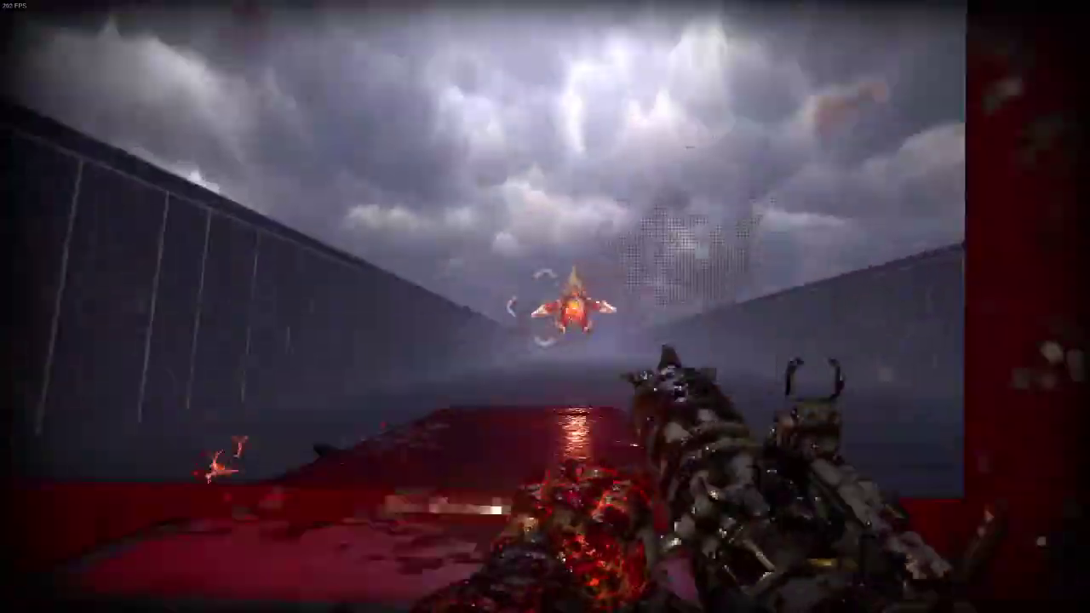
# Shoot the flying fire demons pursuing the truck from inside the trailer to finish the level
pyautogui.press('s')
pyautogui.click(545, 306)
pyautogui.press('w')
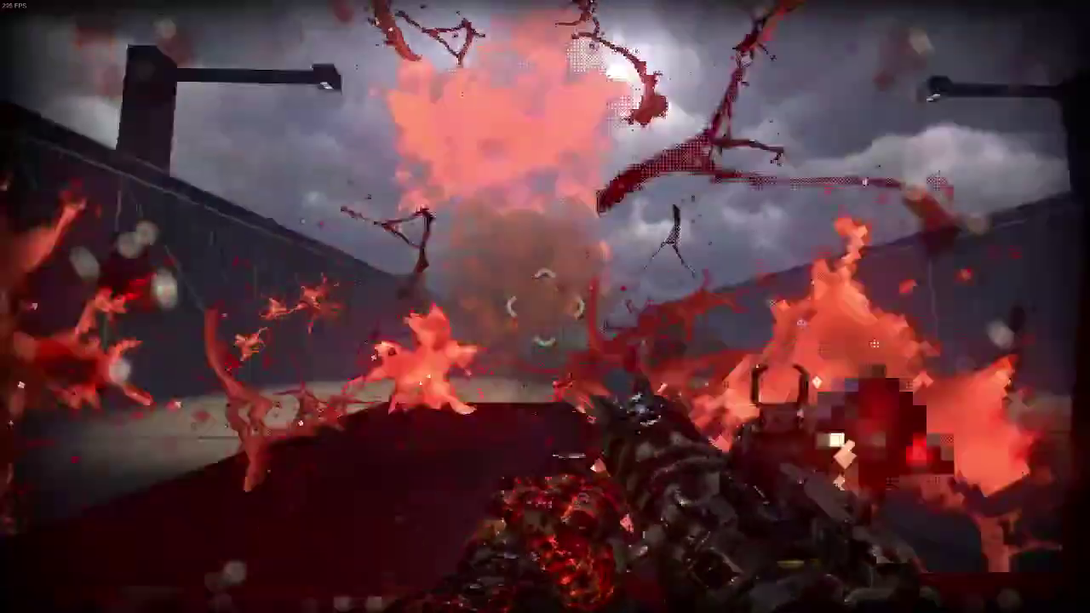
pyautogui.press('s')
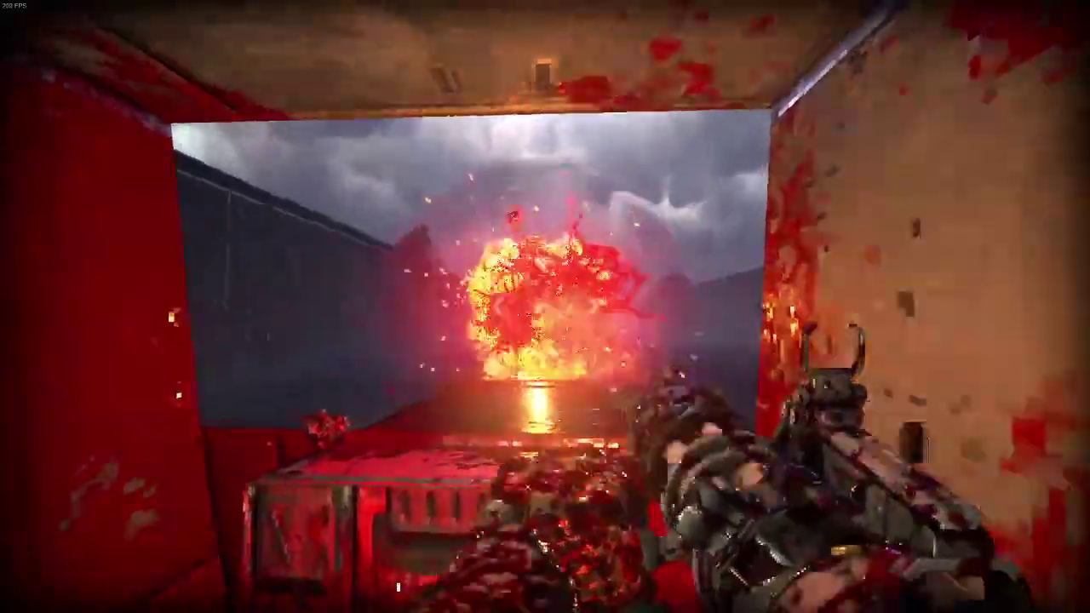
pyautogui.click(545, 307)
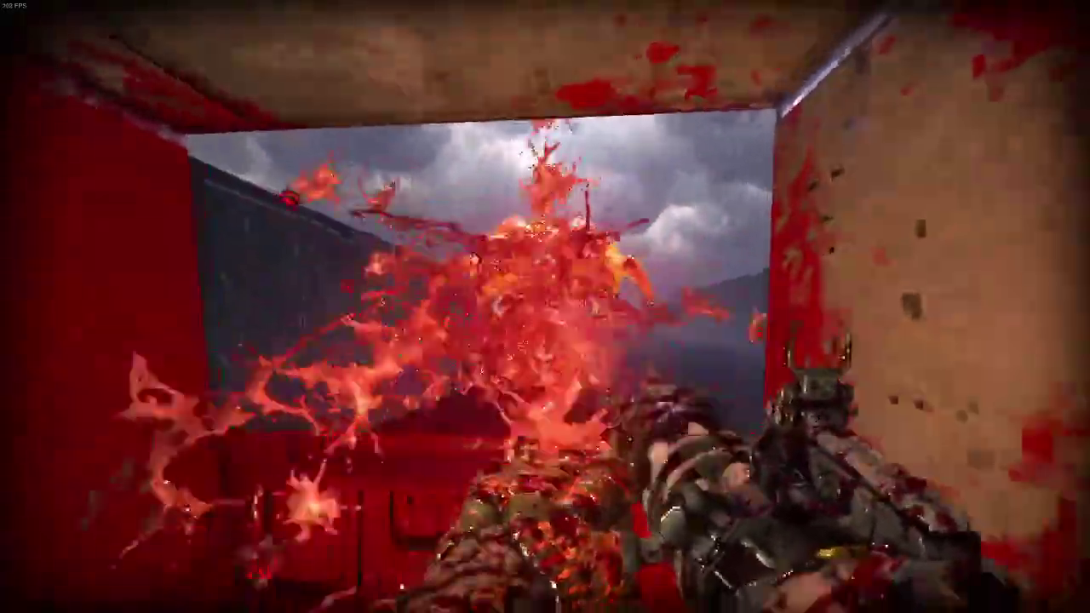
pyautogui.click(545, 306)
pyautogui.click(544, 306)
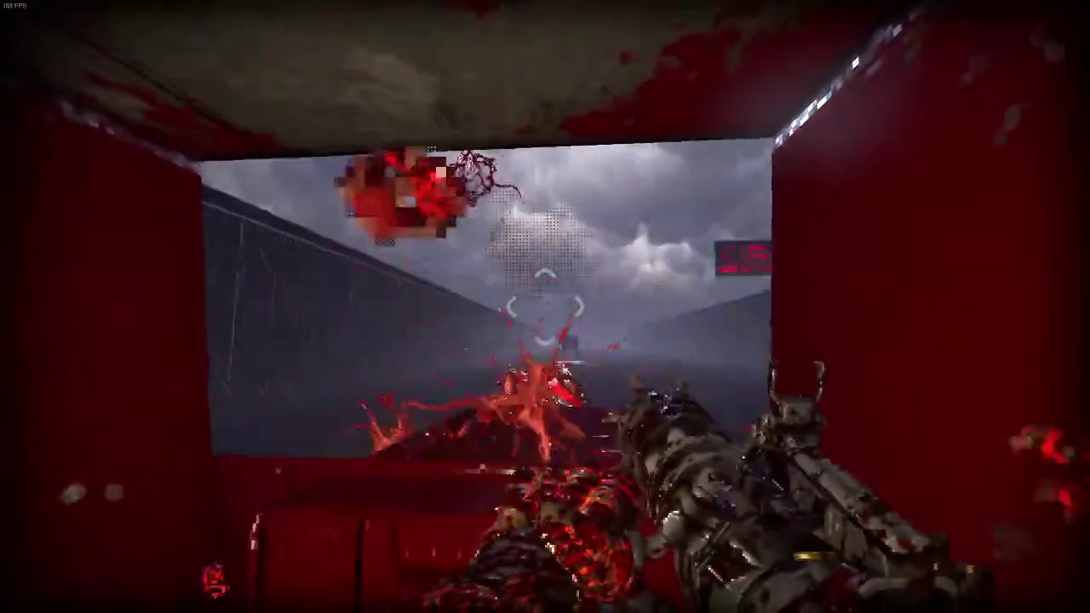
pyautogui.click(545, 306)
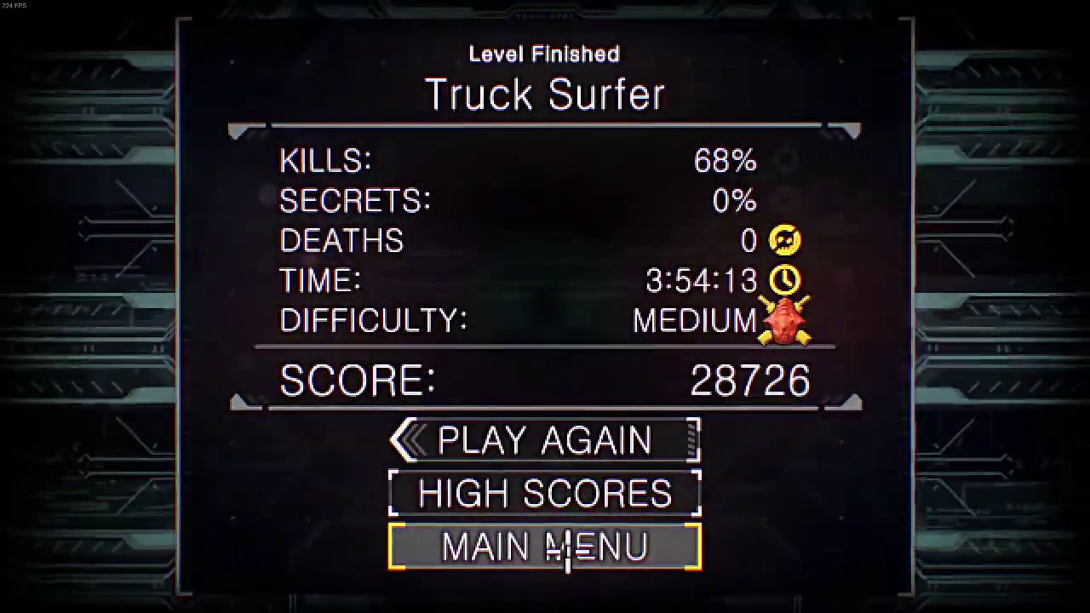
# Exit the Truck Surfer results and launch the community map Pileup on Medium difficulty
pyautogui.click(568, 549)
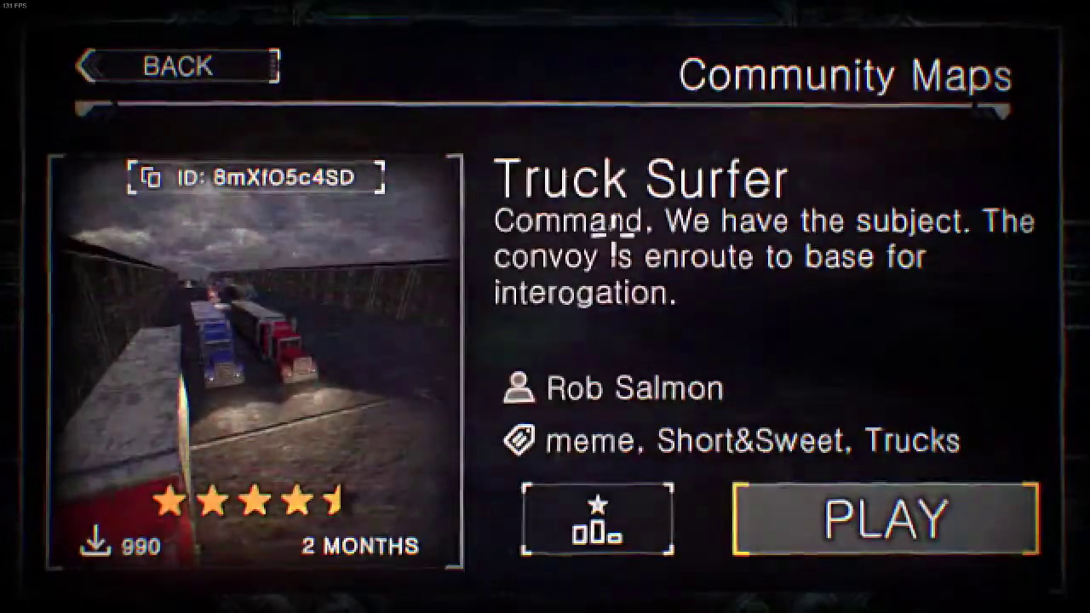
pyautogui.click(187, 62)
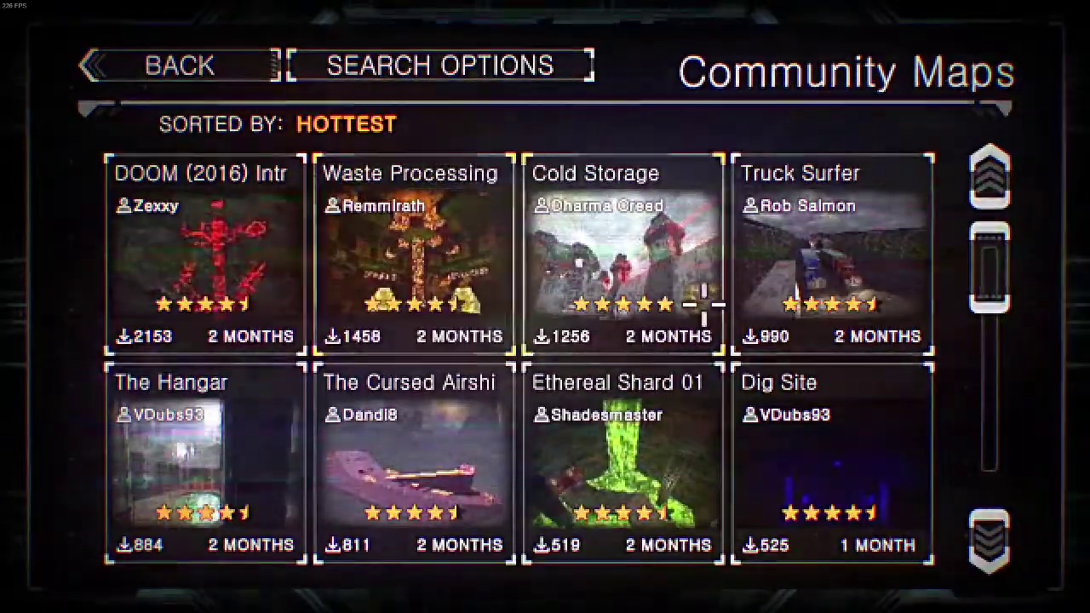
pyautogui.moveTo(1001, 262); pyautogui.dragTo(1019, 298)
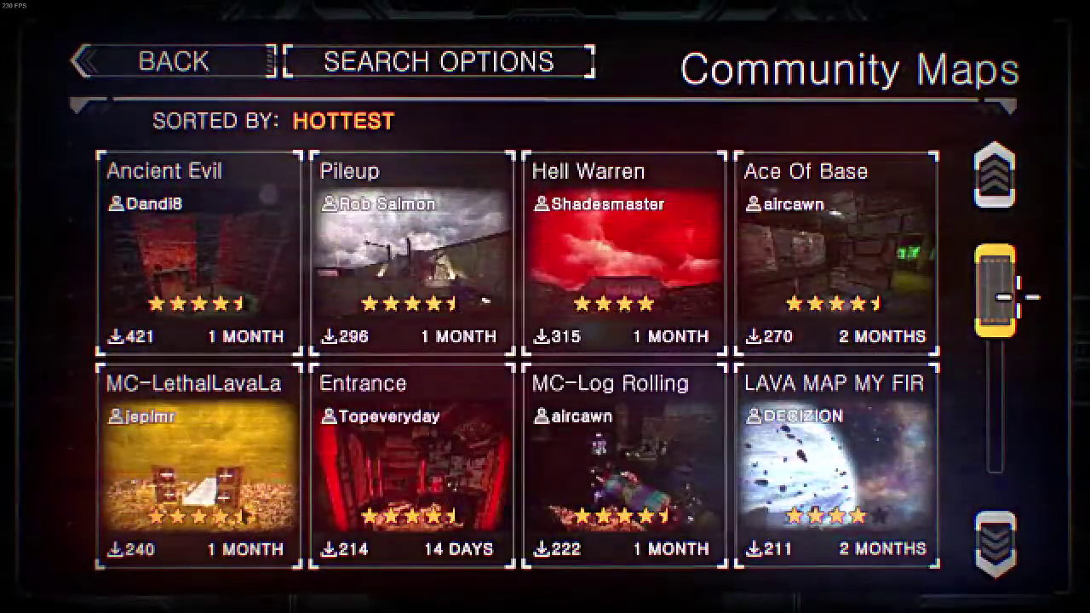
pyautogui.click(468, 256)
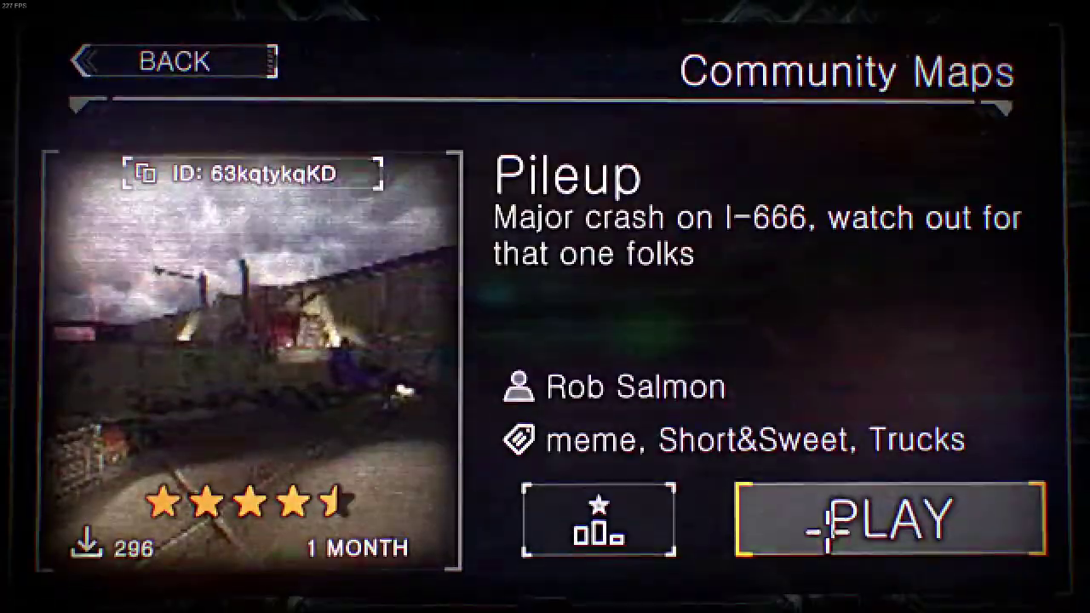
pyautogui.click(834, 517)
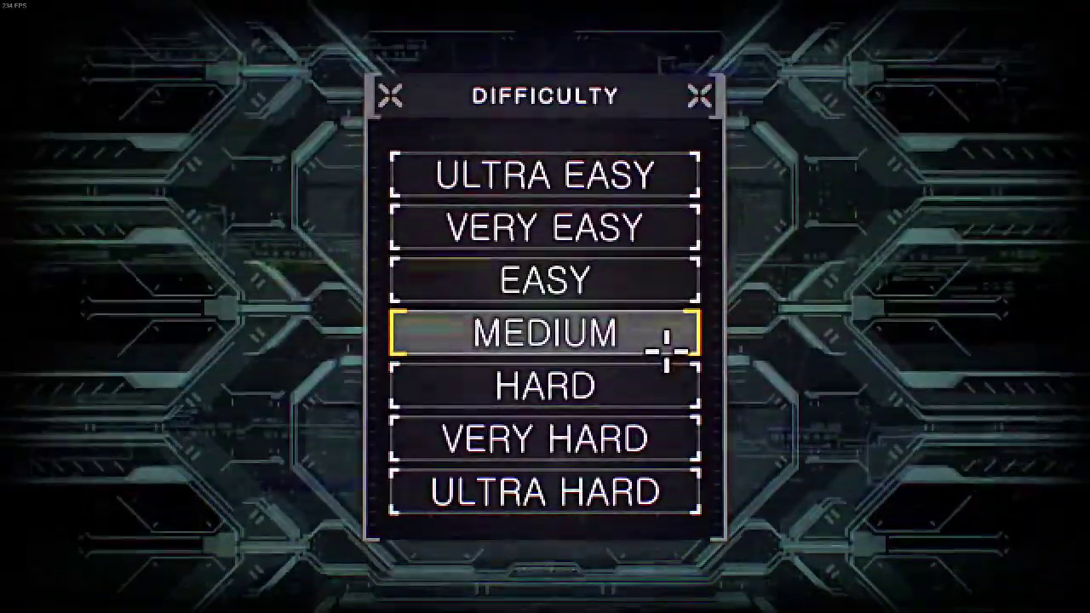
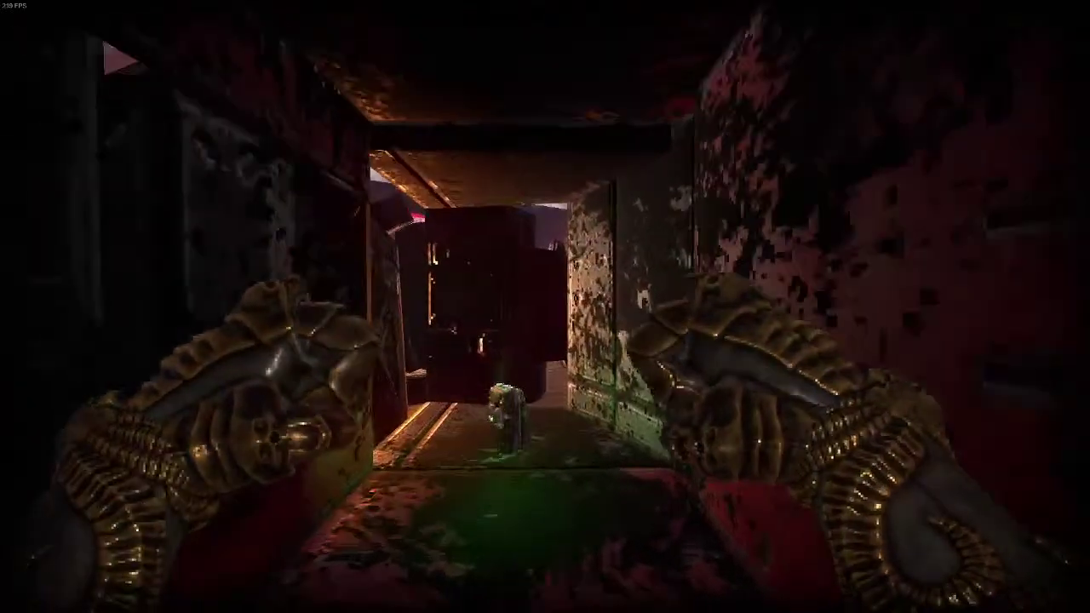
# Move out of the starting trailer, collect the shell ammo and shoot the enemies around the yellow screen
pyautogui.press('w')
pyautogui.press('w')
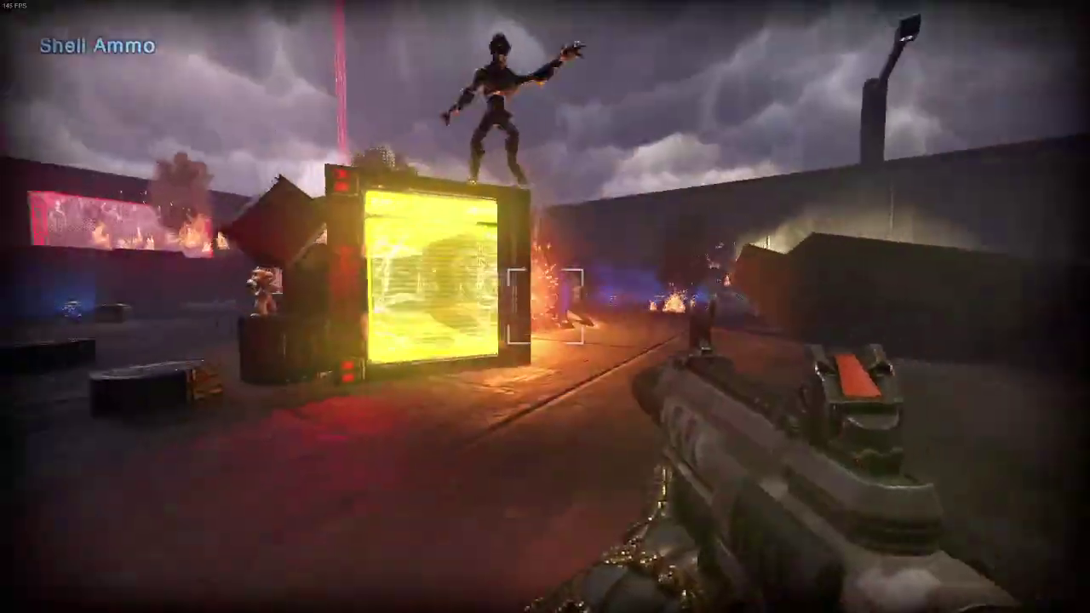
pyautogui.click(545, 307)
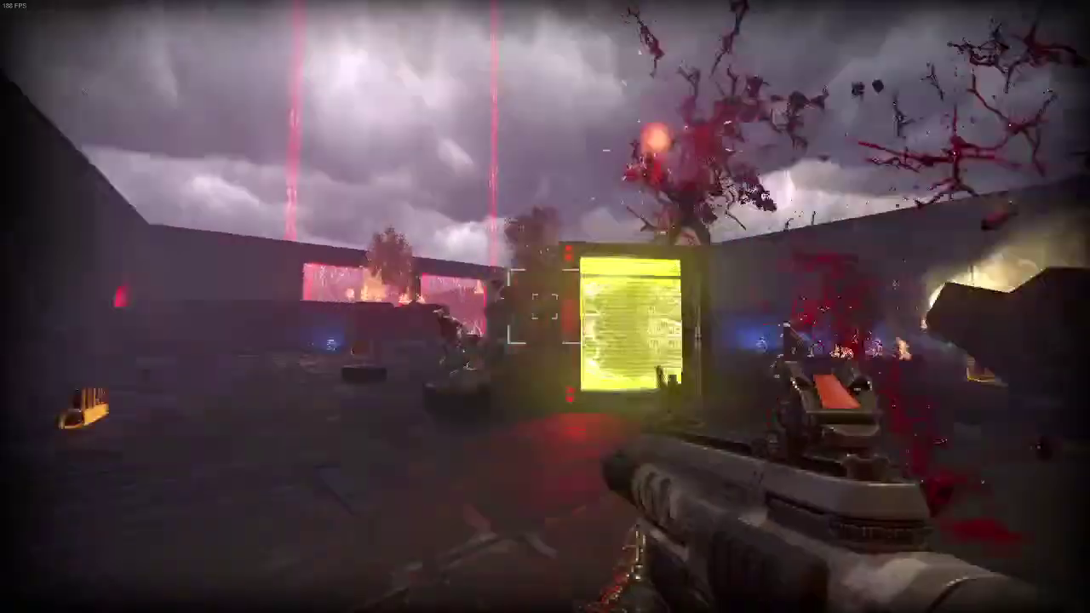
pyautogui.click(545, 306)
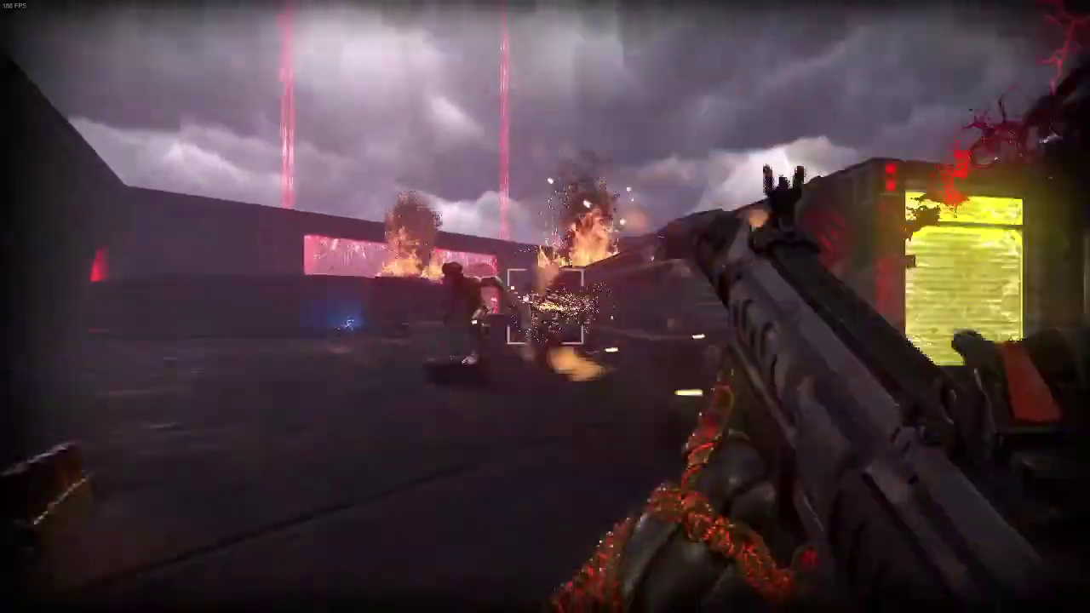
pyautogui.click(545, 307)
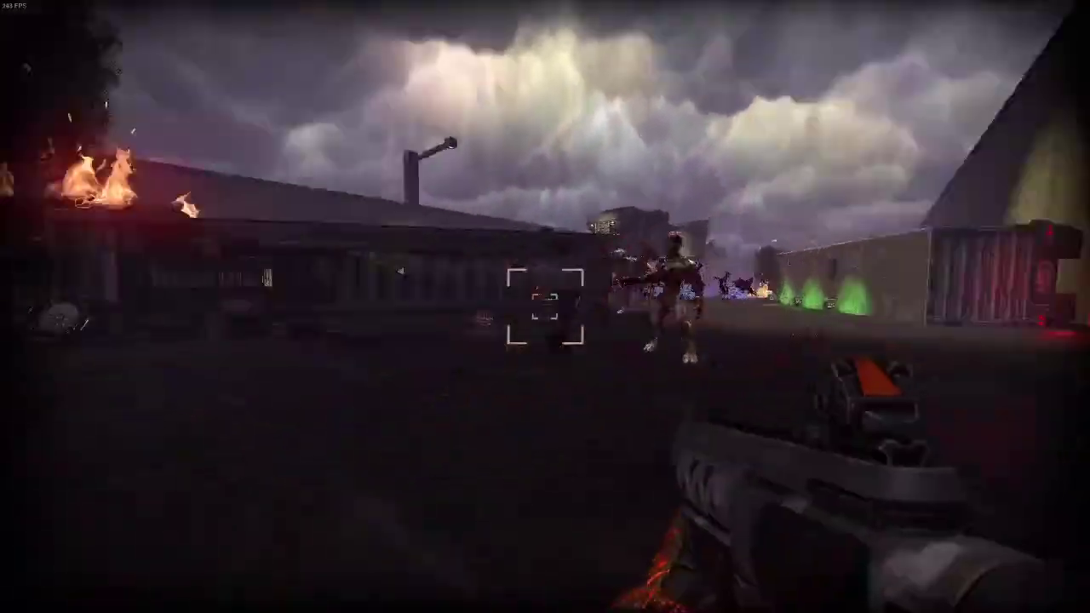
pyautogui.click(545, 306)
pyautogui.click(545, 307)
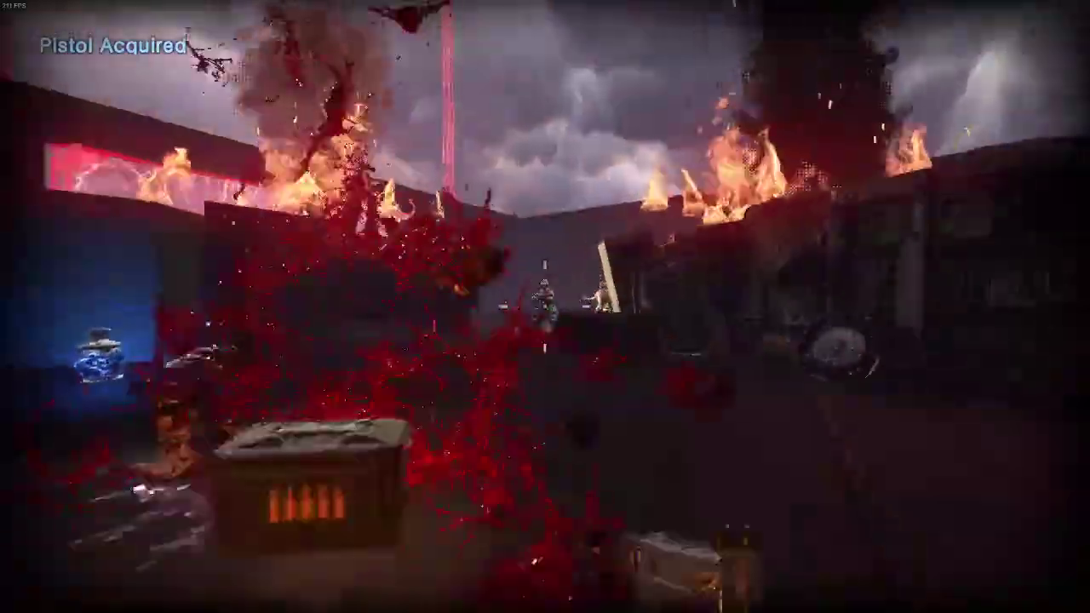
# Shoot the horned demon and the soldier approaching across the road near the burning wrecks
pyautogui.click(545, 307)
pyautogui.click(545, 307)
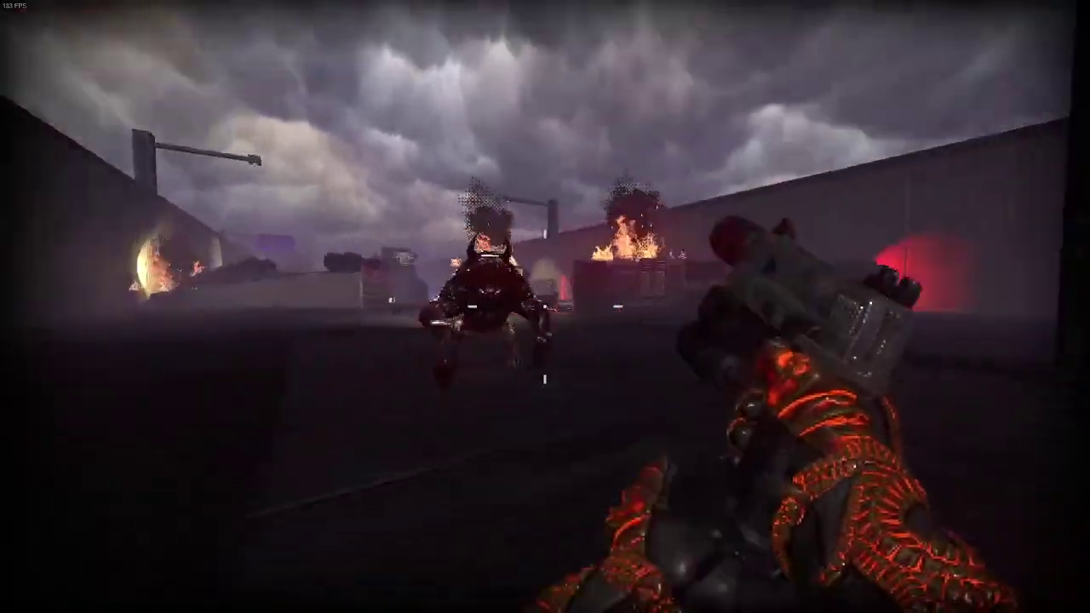
pyautogui.click(545, 307)
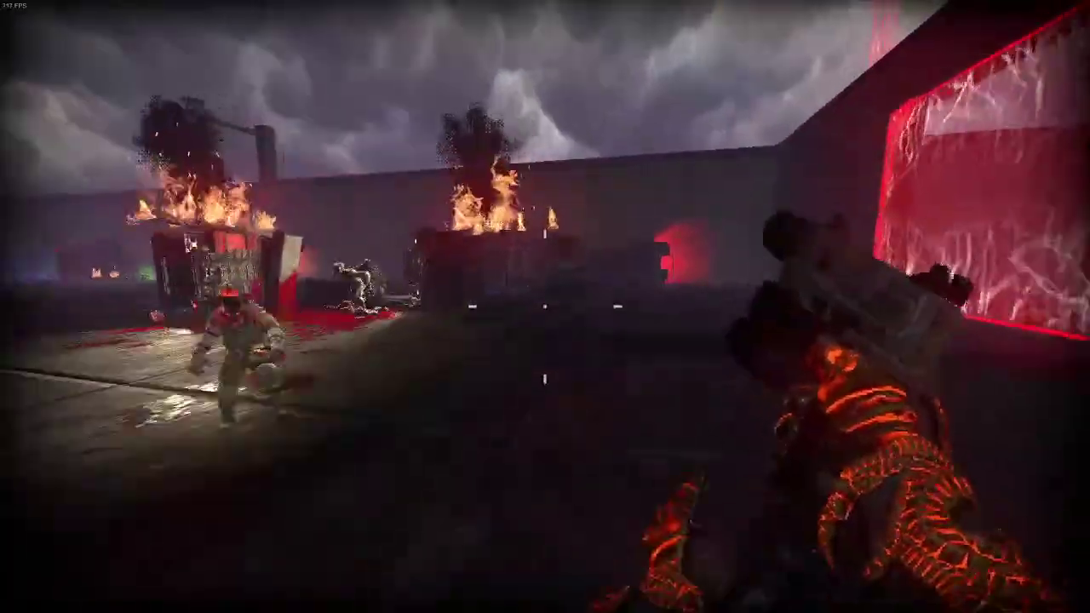
pyautogui.click(545, 306)
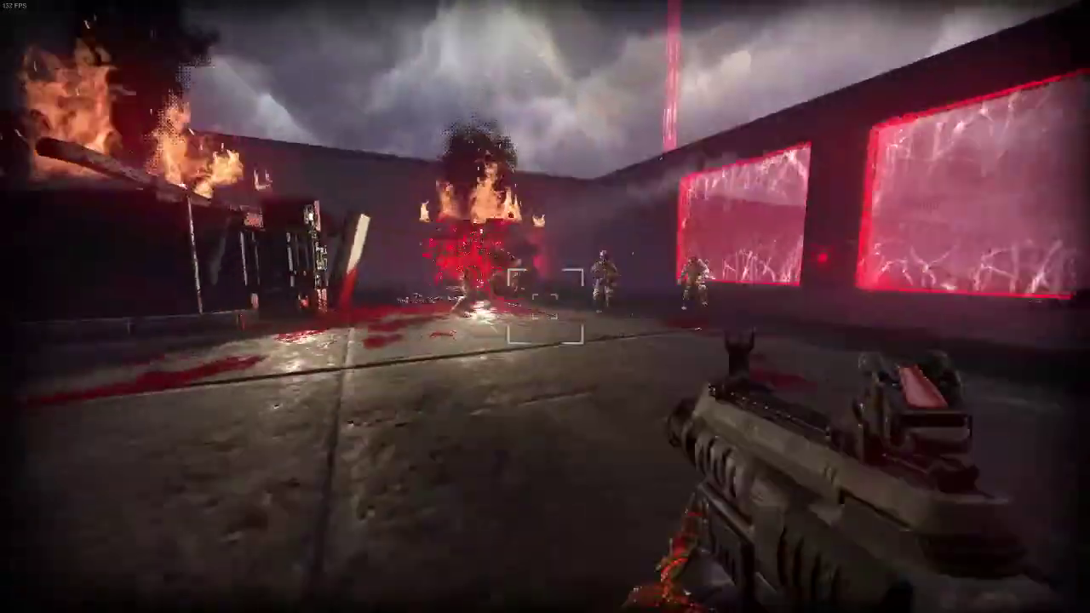
# Shoot the group of enemies gathered in front of the red energy gates
pyautogui.click(545, 307)
pyautogui.click(545, 307)
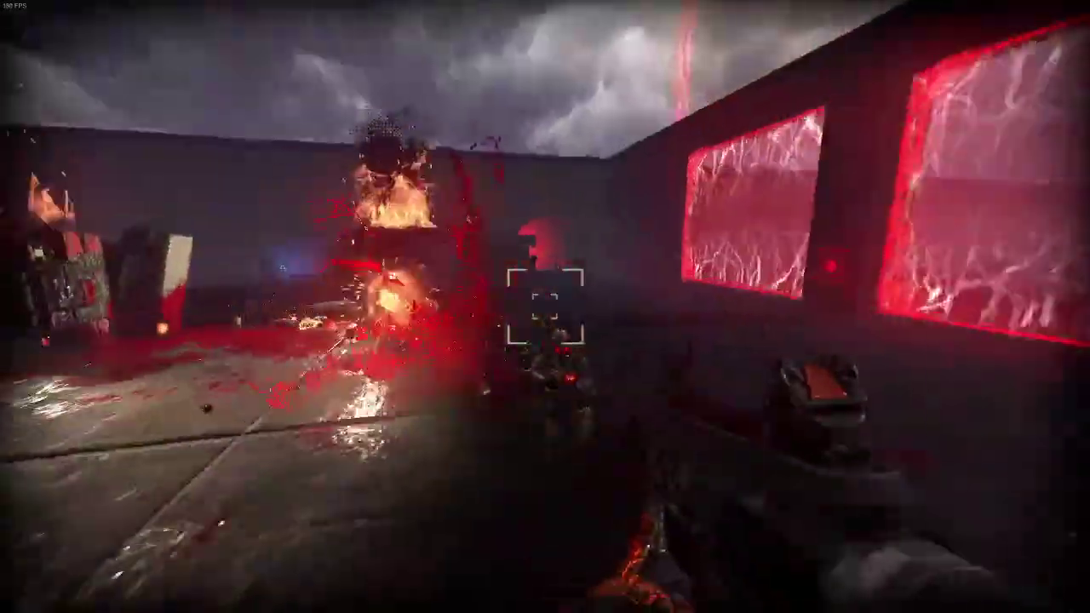
pyautogui.click(545, 306)
pyautogui.click(545, 306)
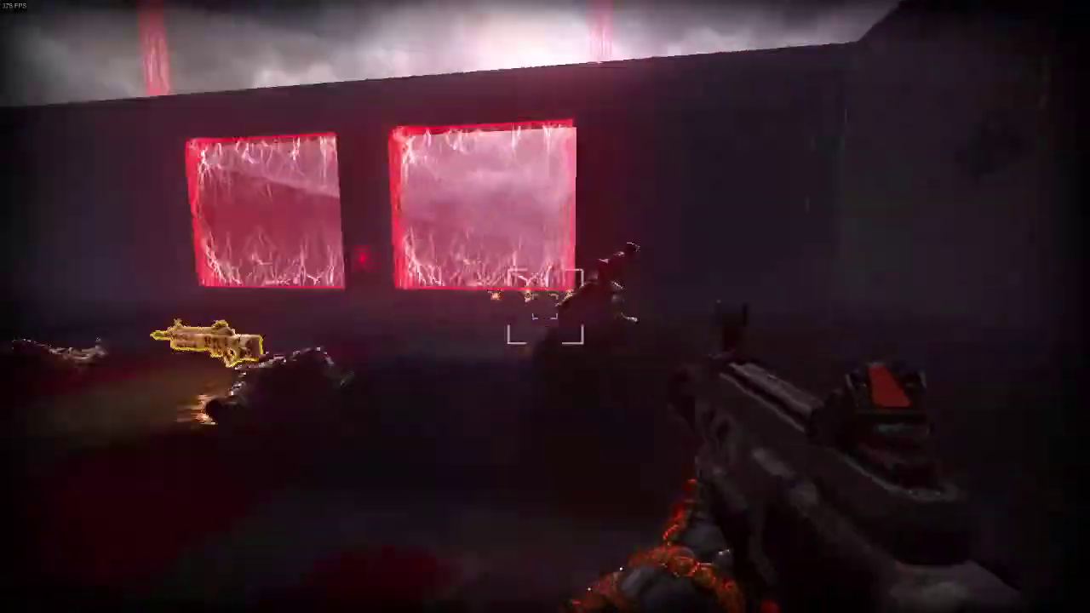
pyautogui.click(545, 306)
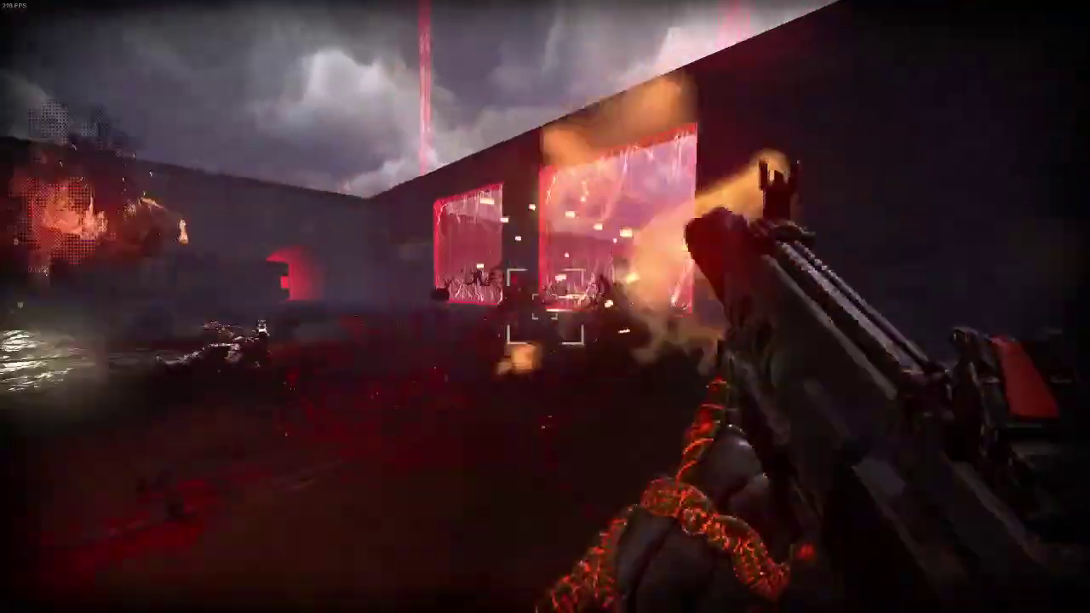
# Sprint to the health flasks along the wall, then fire on the demons near the green-lit barrier and reload
pyautogui.press('shift')
pyautogui.press('w')
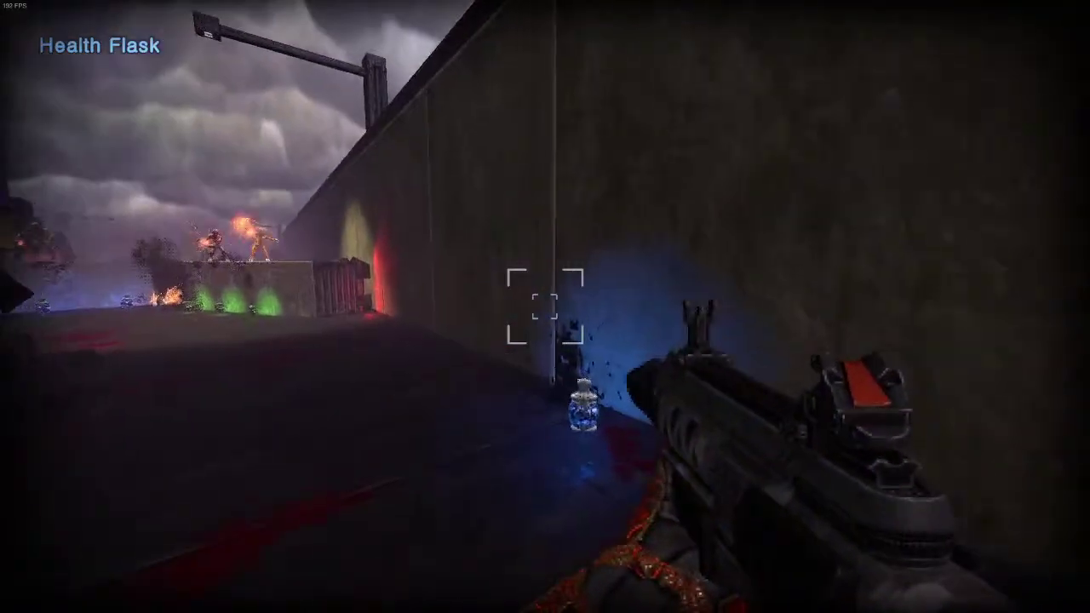
pyautogui.click(545, 307)
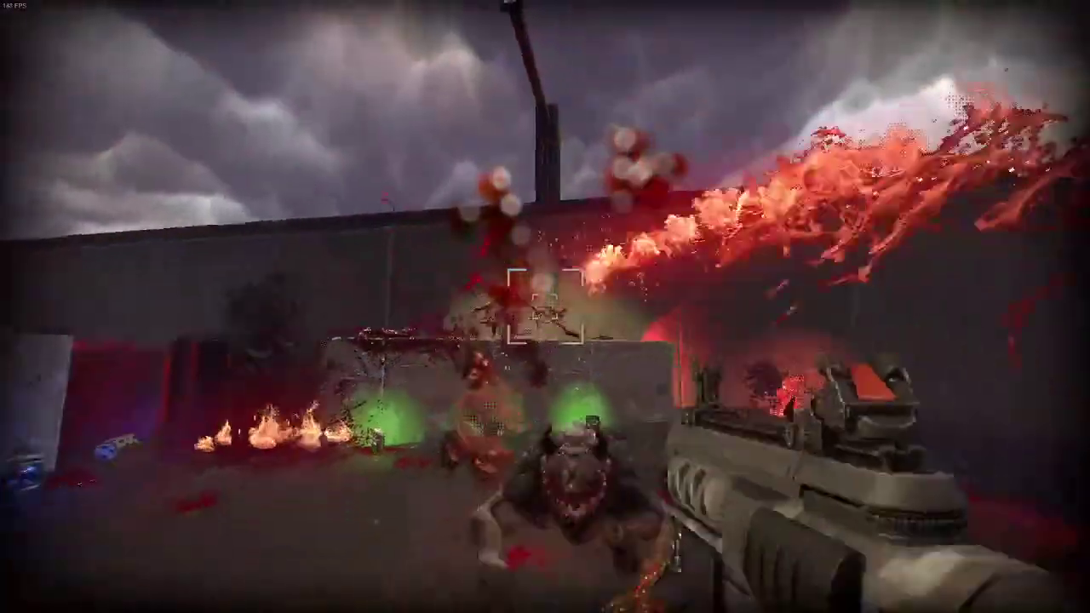
pyautogui.click(545, 307)
pyautogui.click(545, 306)
pyautogui.press('s')
pyautogui.press('r')
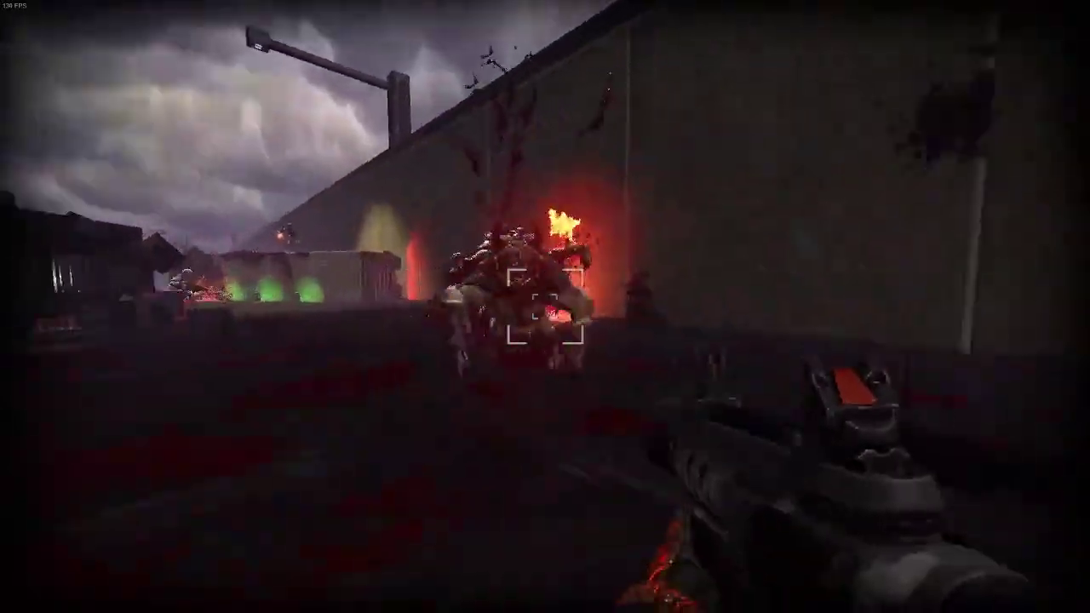
# Kill the large demon charging along the wall at close range and reload the weapon
pyautogui.click(545, 307)
pyautogui.press('w')
pyautogui.click(545, 306)
pyautogui.press('r')
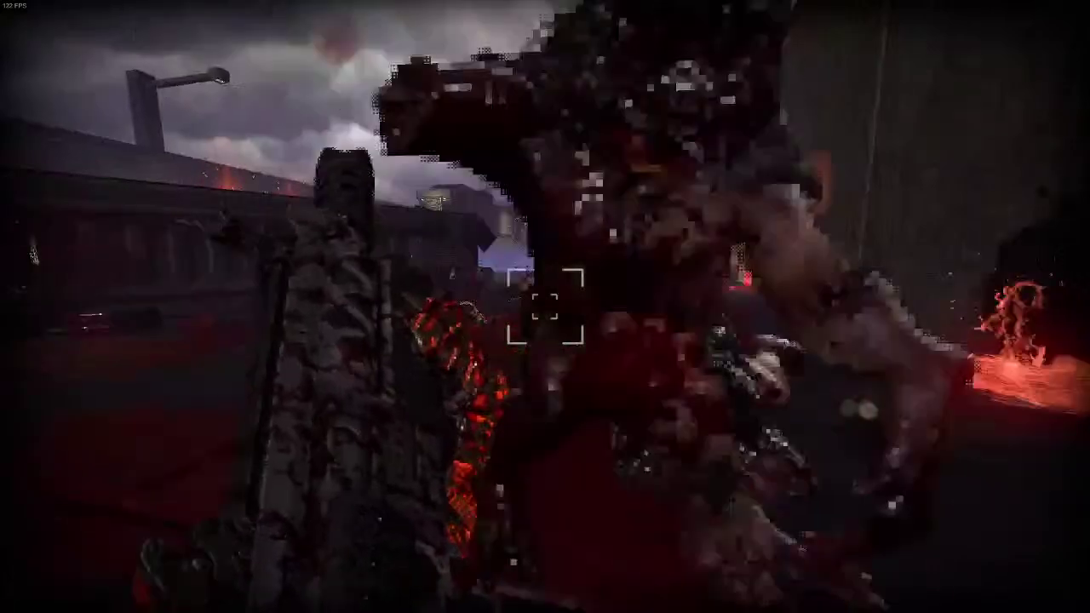
pyautogui.press('w')
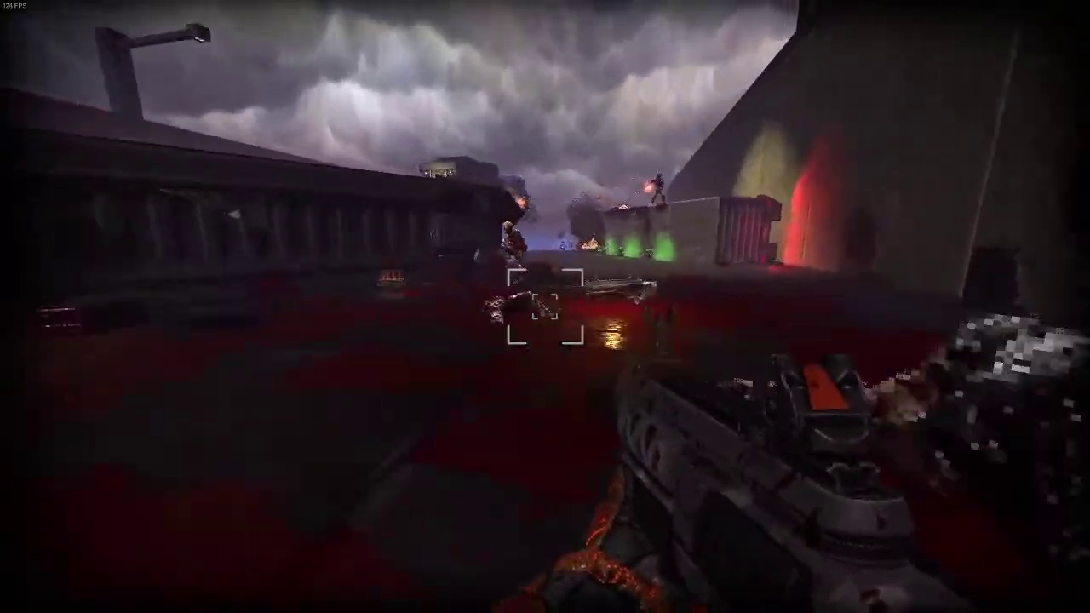
# Advance to the health flasks by the barrier and fight the flying fire demon and the ground enemies
pyautogui.press('w')
pyautogui.press('w')
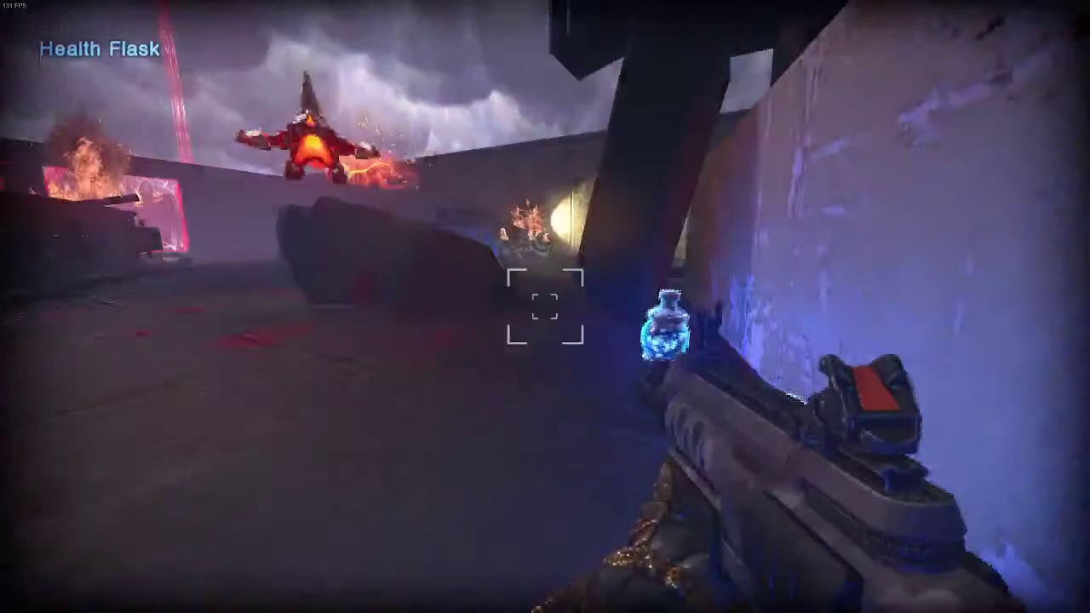
pyautogui.click(544, 306)
pyautogui.press('w')
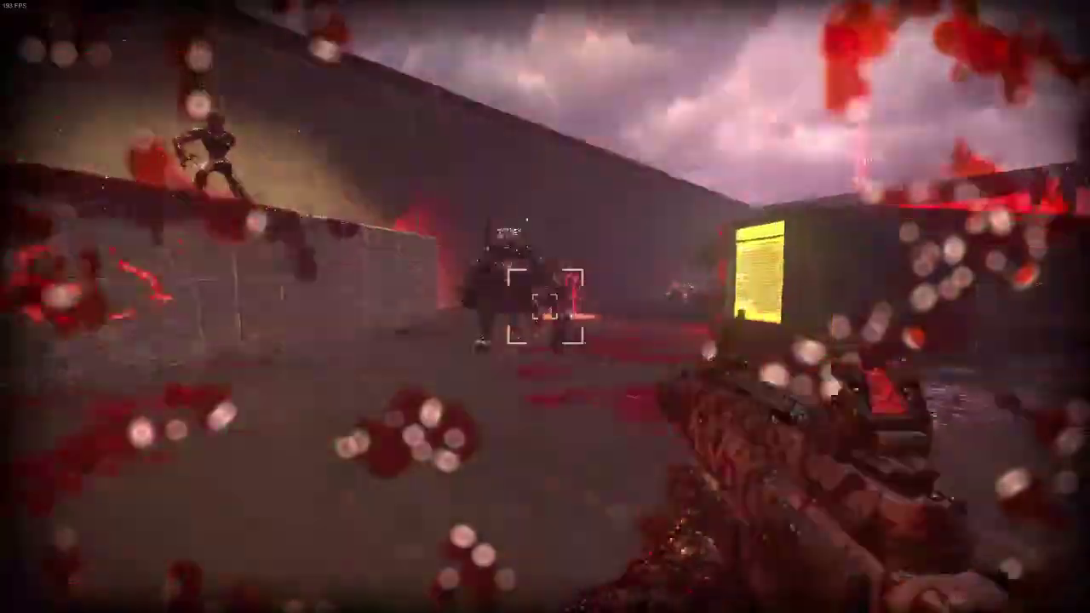
pyautogui.click(545, 307)
pyautogui.click(545, 307)
pyautogui.press('w')
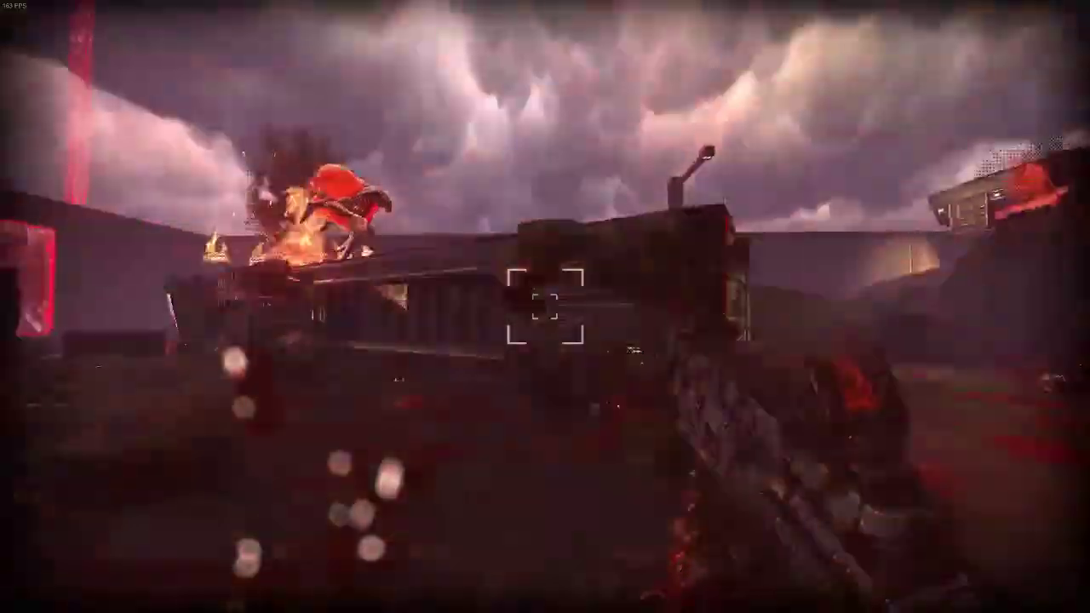
pyautogui.click(545, 306)
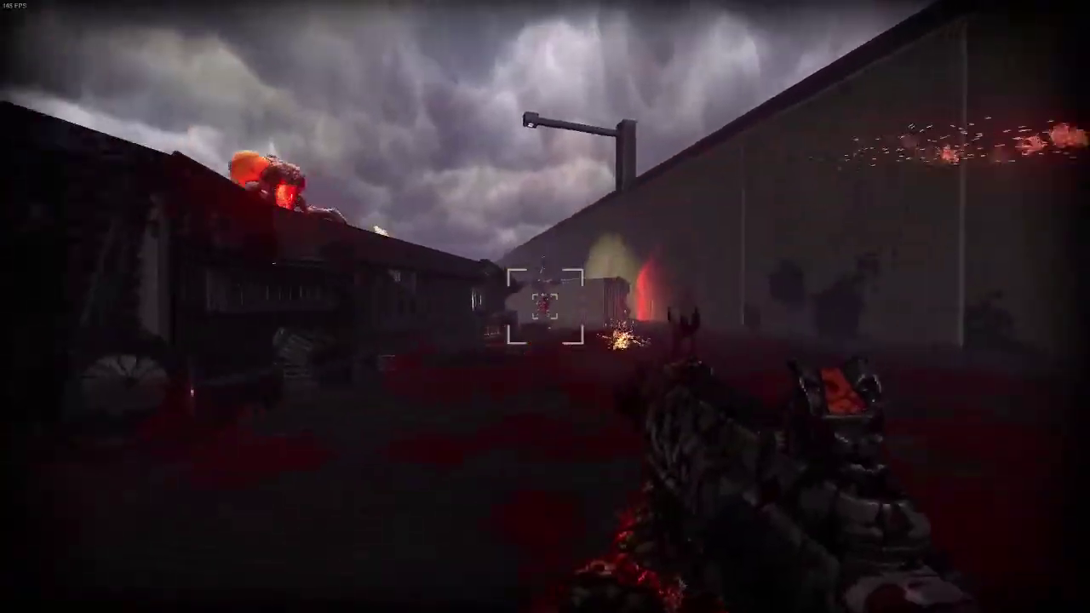
# Push forward along the wall, shoot the remaining enemies and collect the dropped shotgun and health flasks
pyautogui.press('w')
pyautogui.click(545, 306)
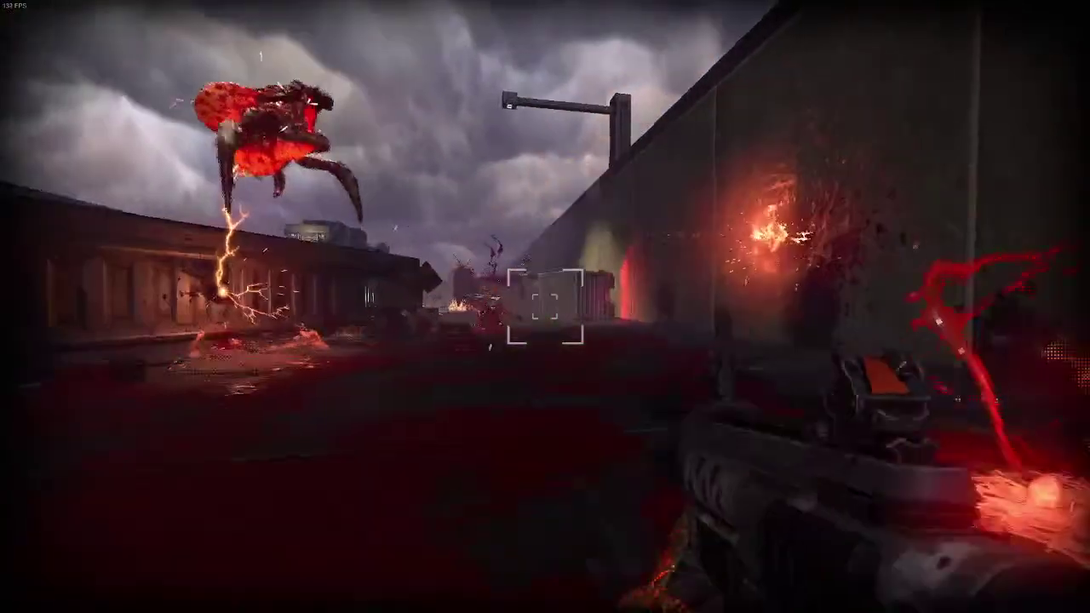
pyautogui.press('w')
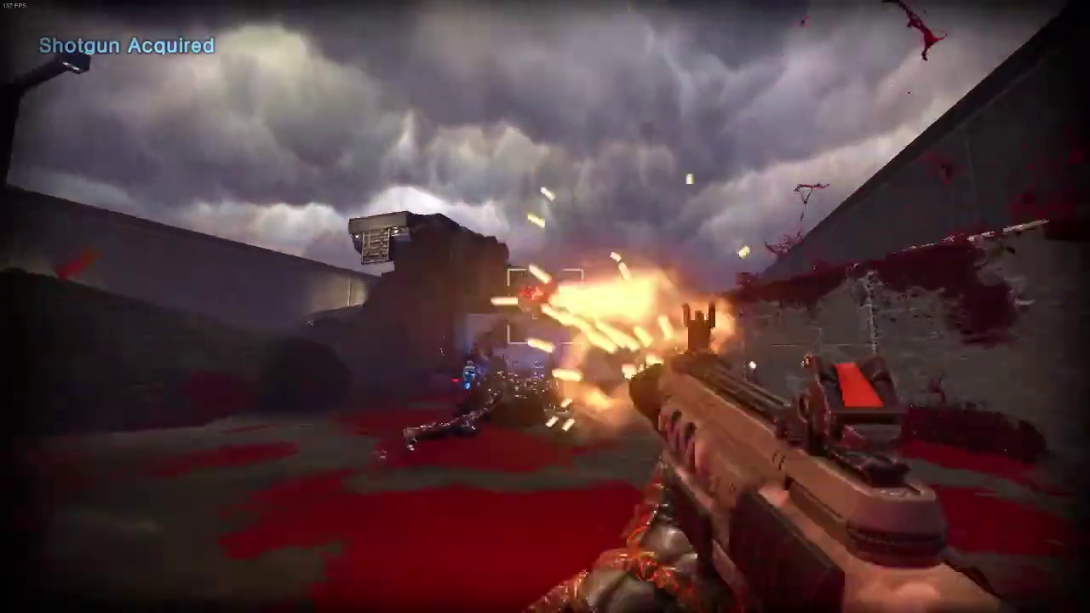
pyautogui.press('w')
pyautogui.click(544, 307)
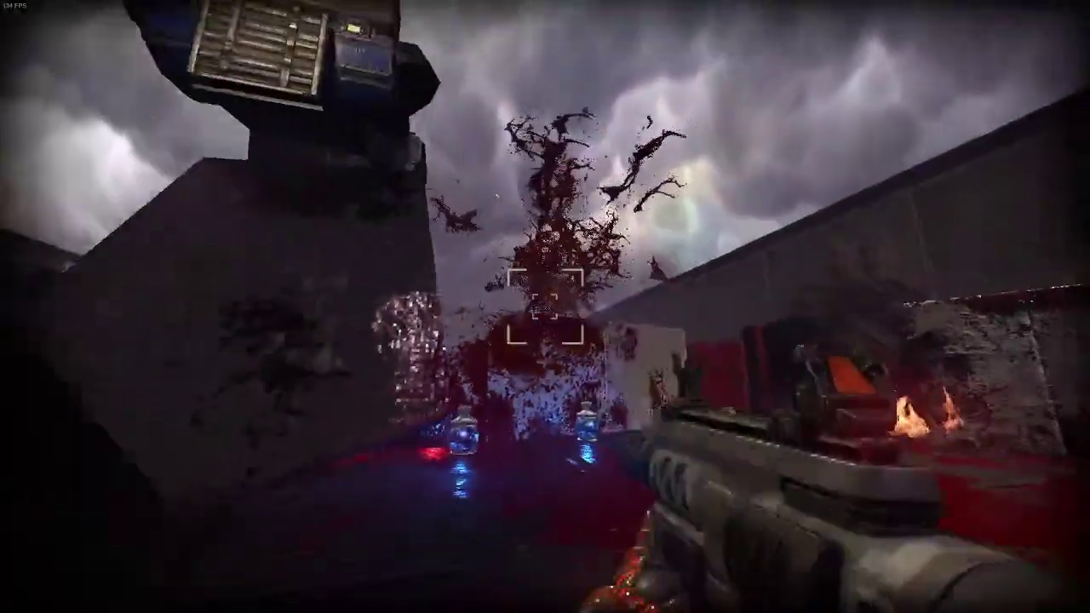
pyautogui.press('w')
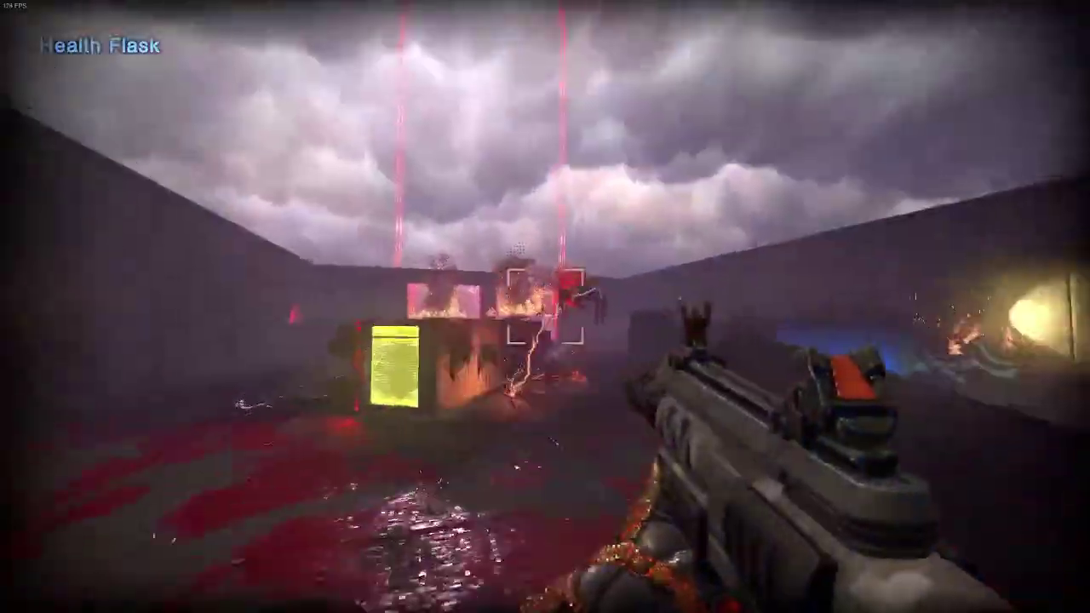
pyautogui.click(545, 307)
pyautogui.press('w')
pyautogui.click(545, 306)
pyautogui.press('s')
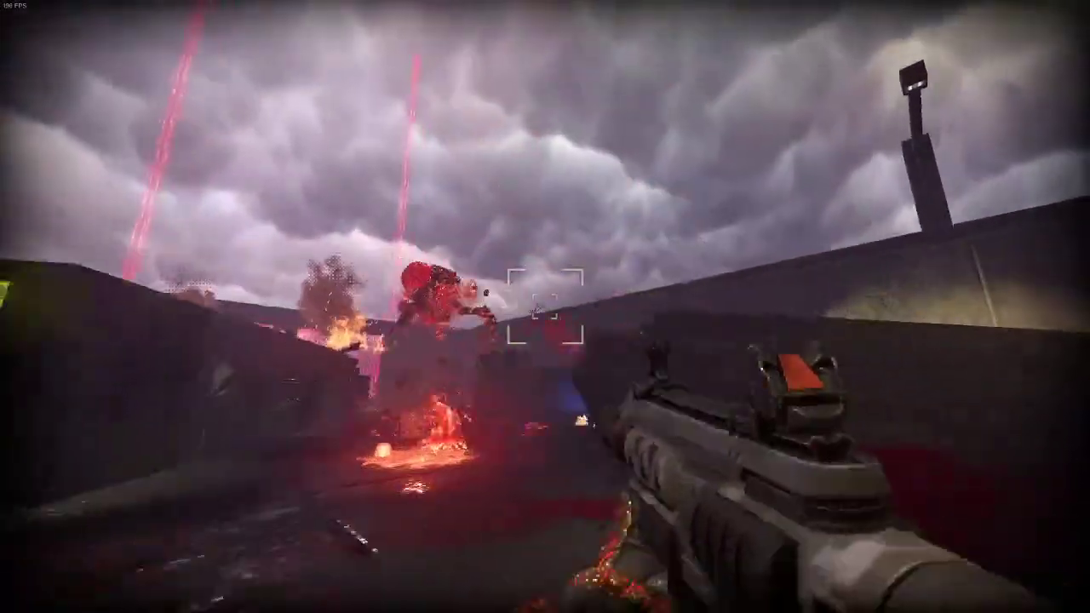
pyautogui.click(544, 306)
pyautogui.press('s')
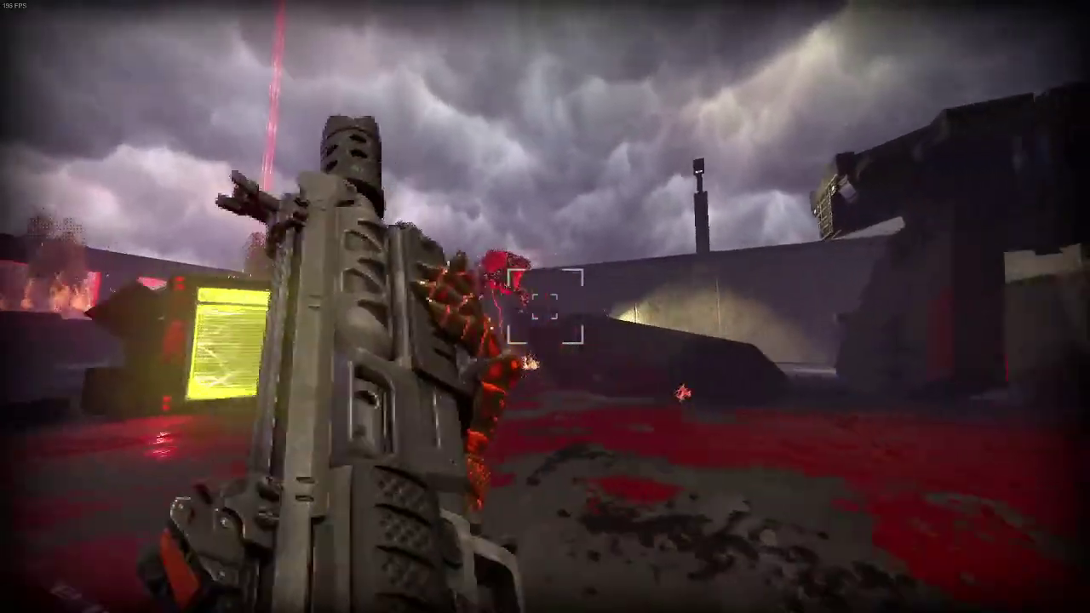
pyautogui.click(544, 306)
pyautogui.press('w')
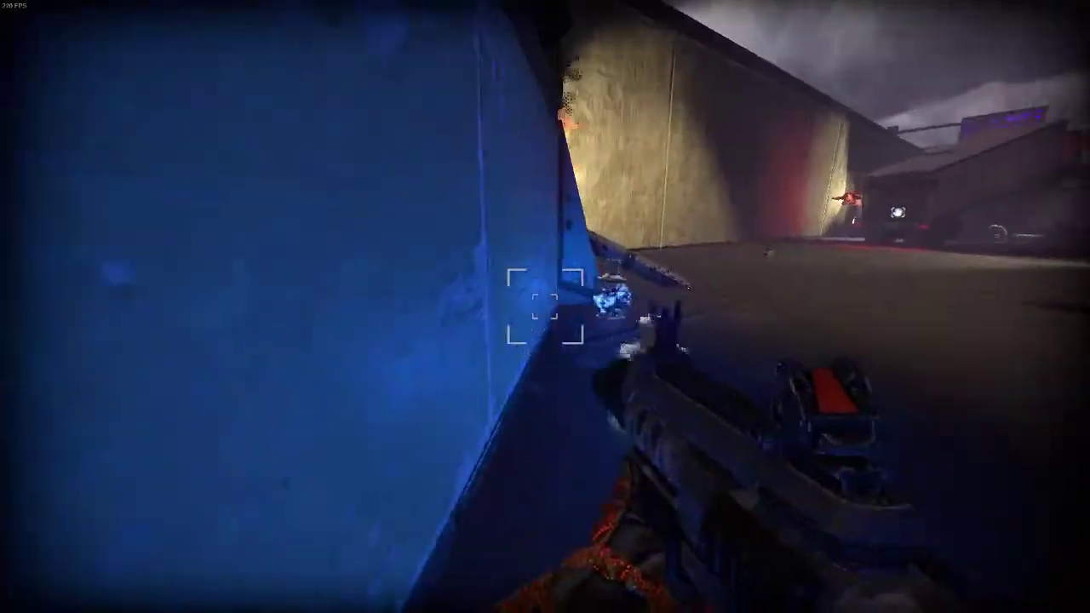
pyautogui.press('w')
pyautogui.press('w')
pyautogui.click(545, 306)
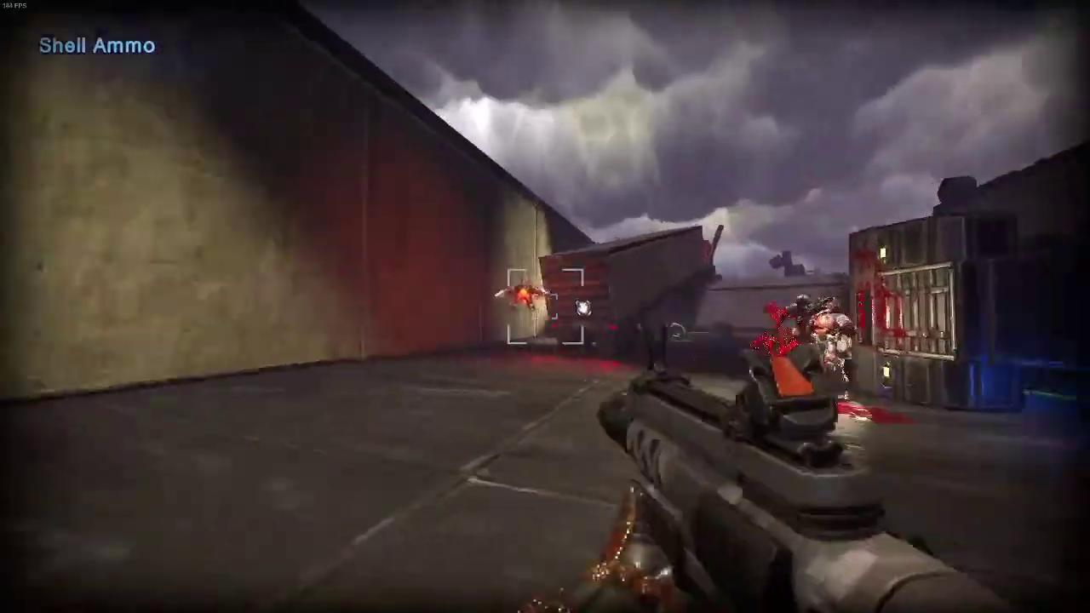
pyautogui.press('w')
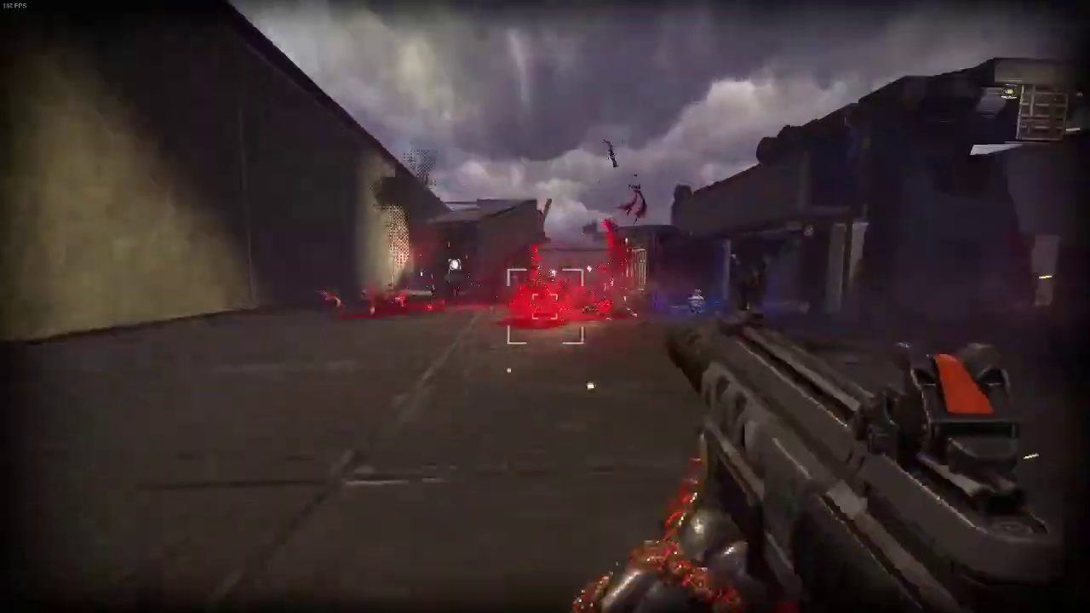
pyautogui.press('w')
pyautogui.click(545, 307)
pyautogui.press('shift')
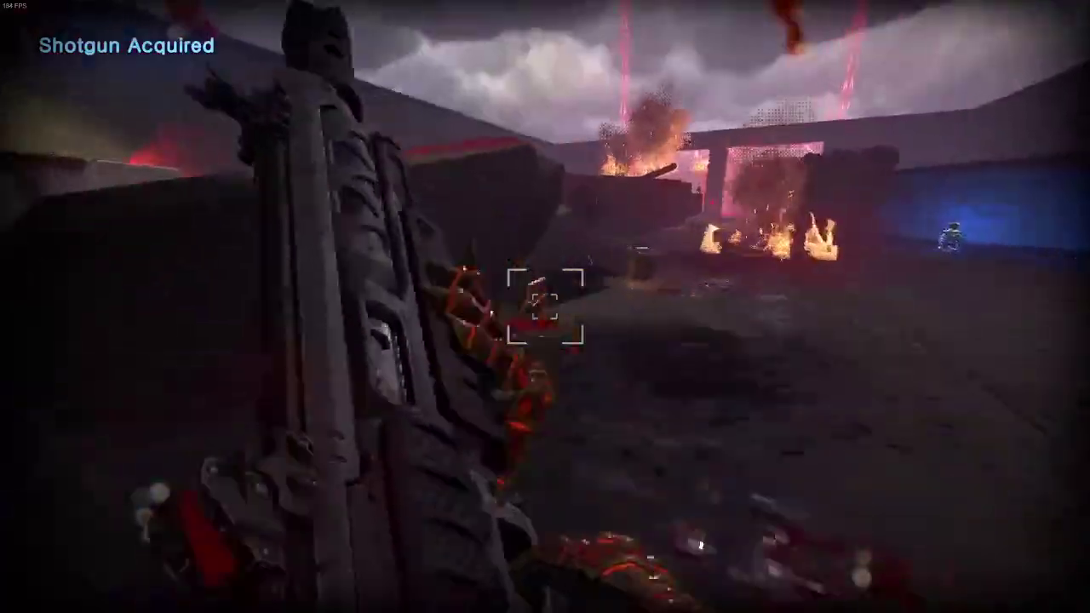
pyautogui.press('w')
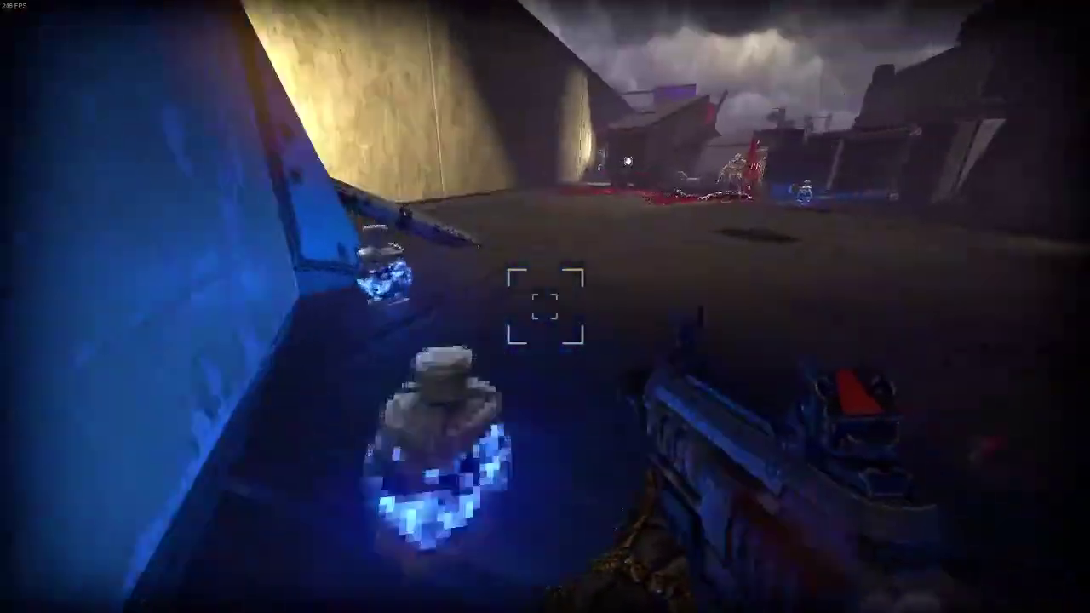
pyautogui.press('w')
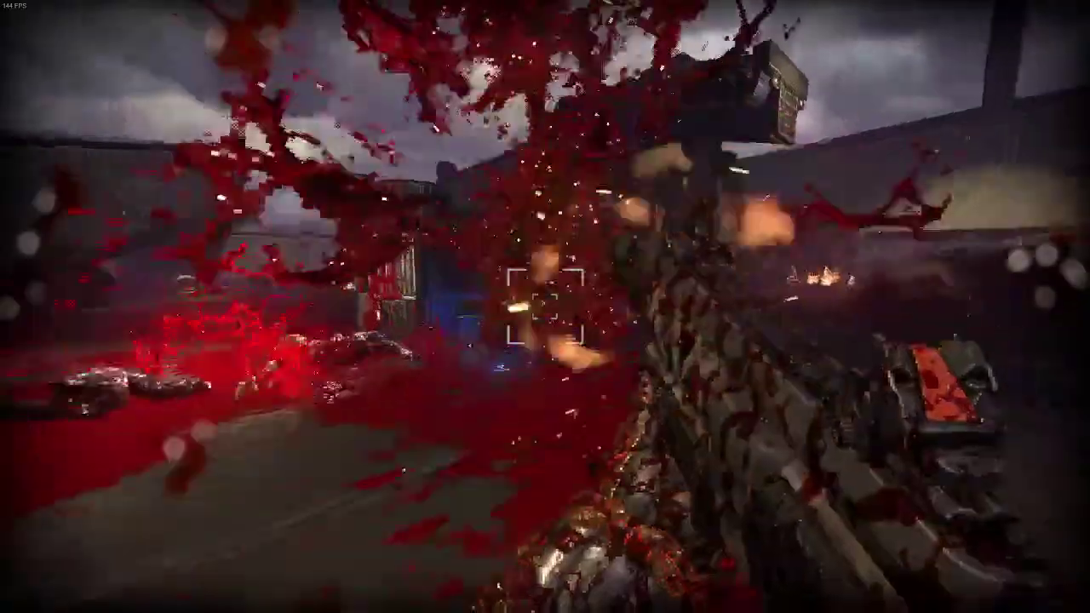
pyautogui.press('w')
pyautogui.press('r')
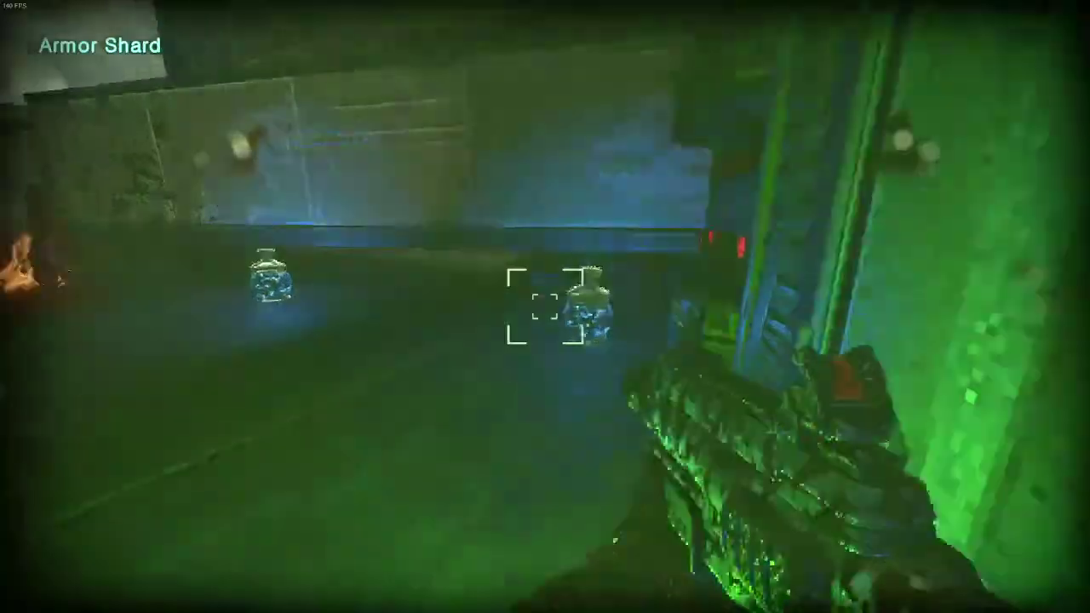
pyautogui.press('w')
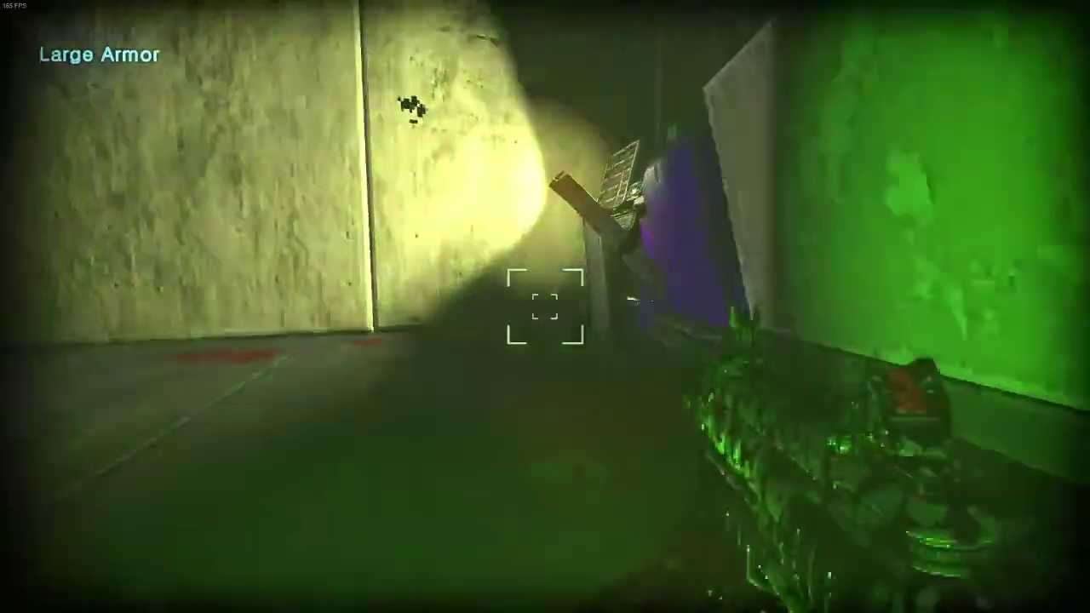
pyautogui.press('w')
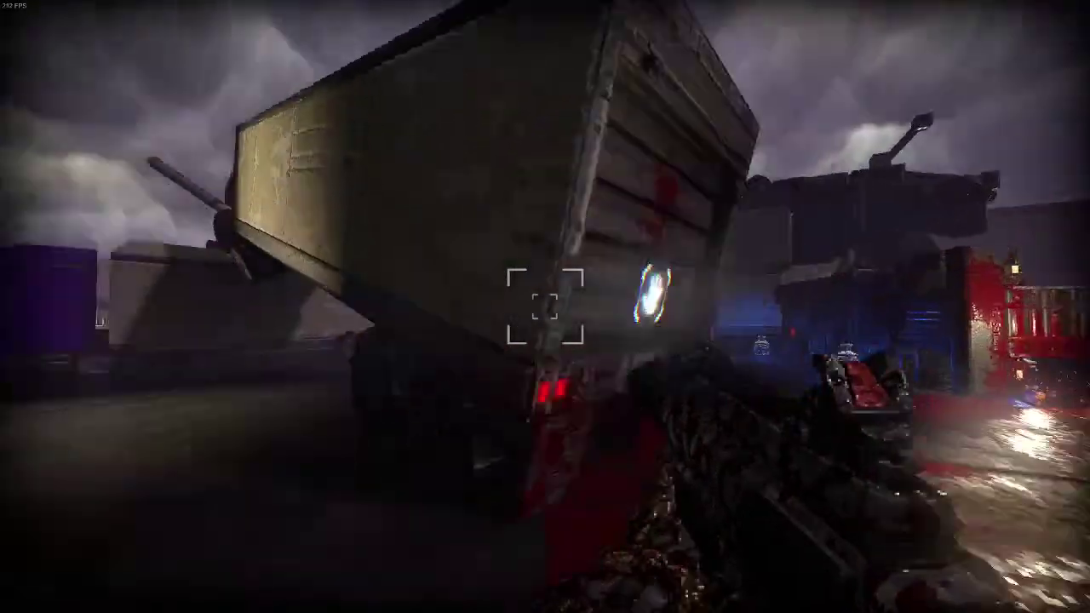
pyautogui.press('w')
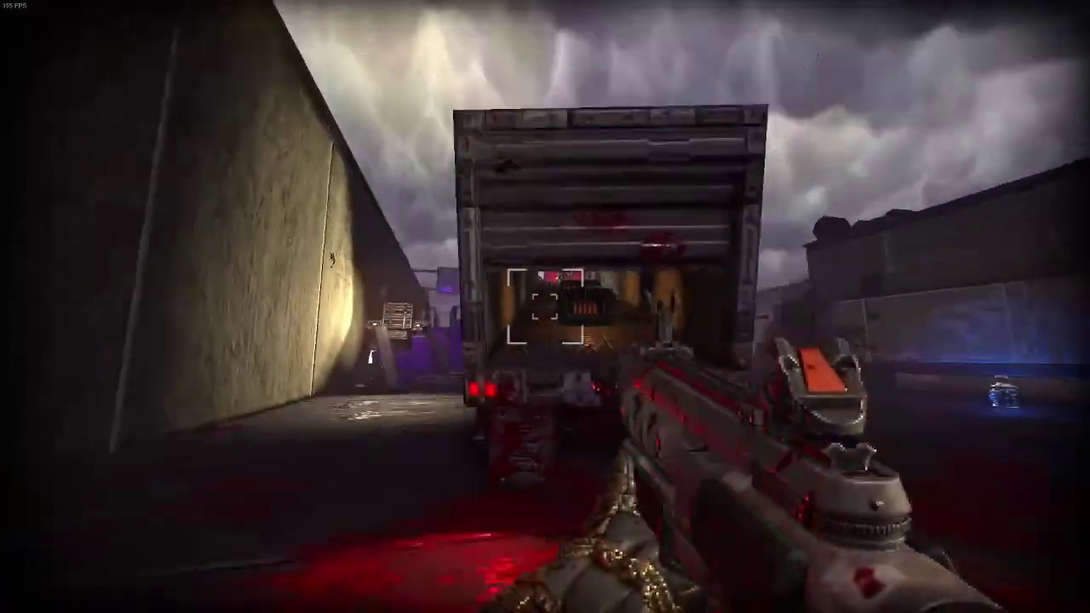
pyautogui.press('w')
pyautogui.press('w')
pyautogui.press('w')
pyautogui.click(545, 306)
pyautogui.press('w')
pyautogui.press('e')
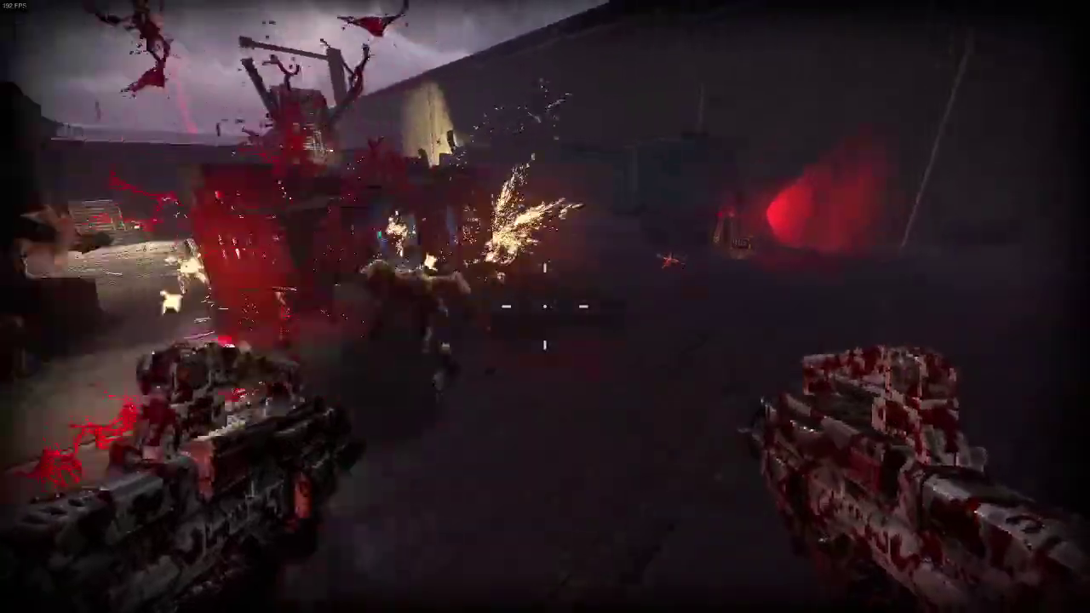
pyautogui.click(545, 307)
pyautogui.press('s')
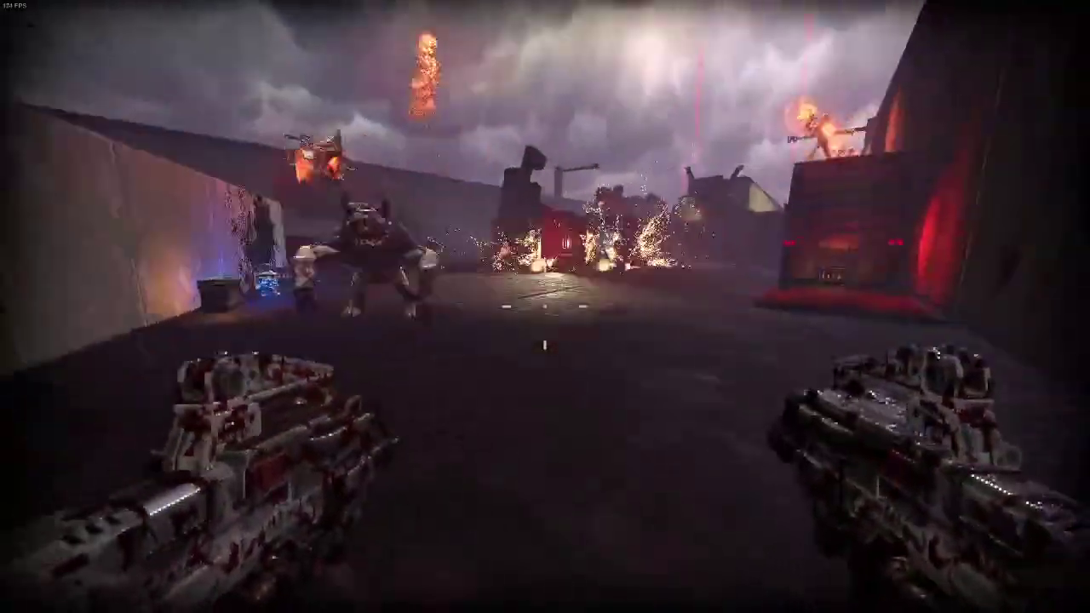
pyautogui.press('w')
pyautogui.click(545, 306)
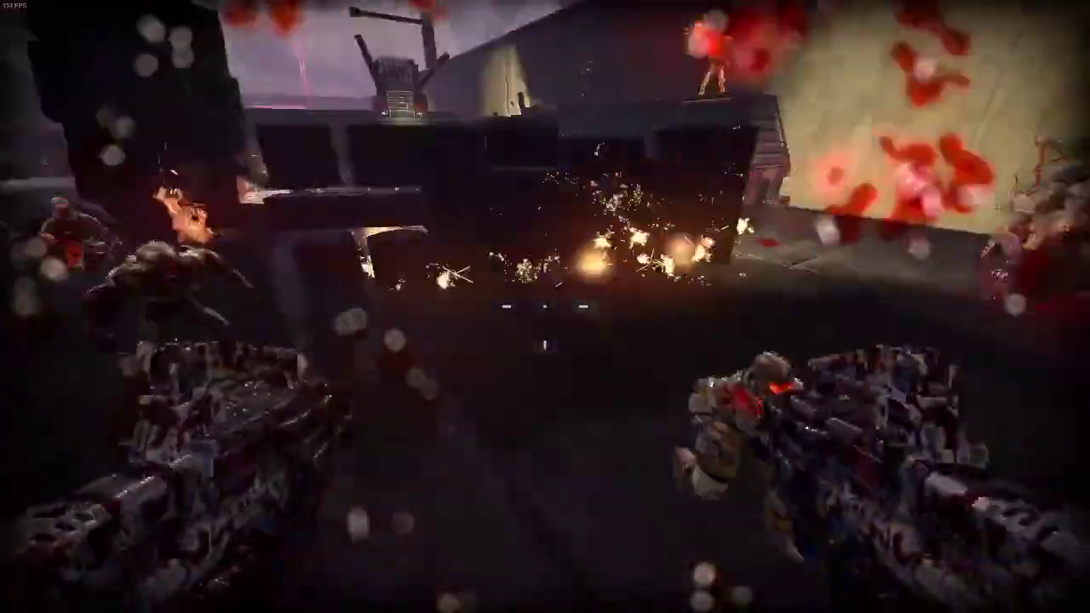
pyautogui.click(545, 307)
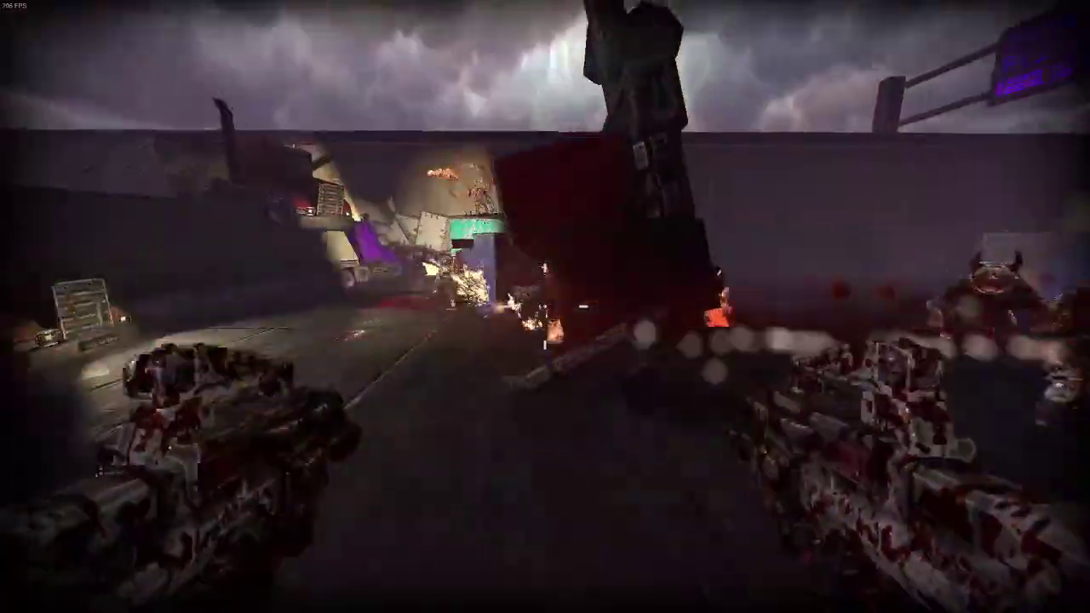
pyautogui.press('w')
pyautogui.click(545, 306)
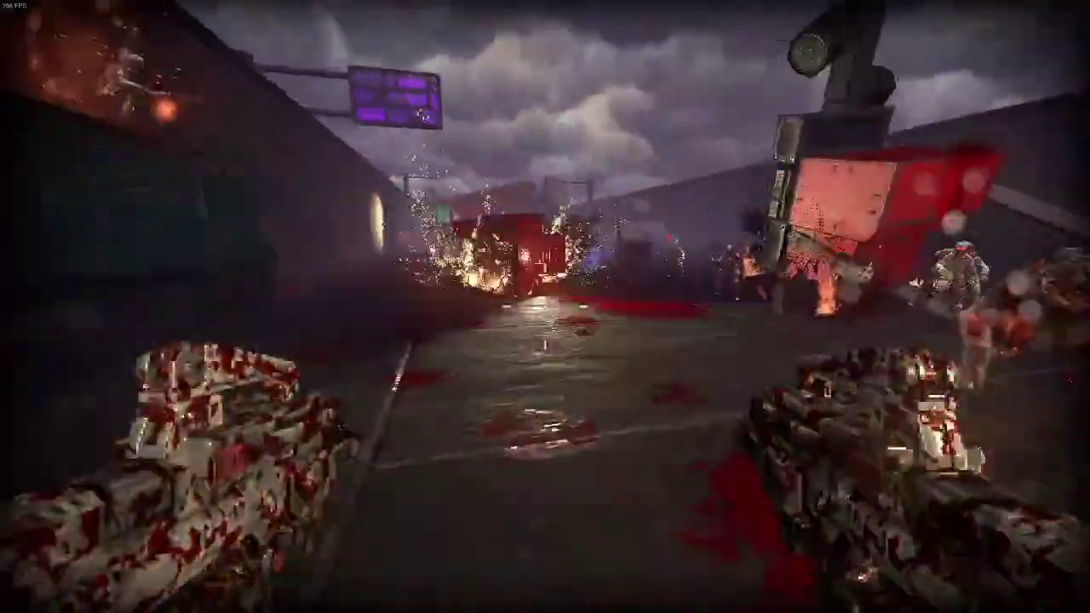
pyautogui.press('s')
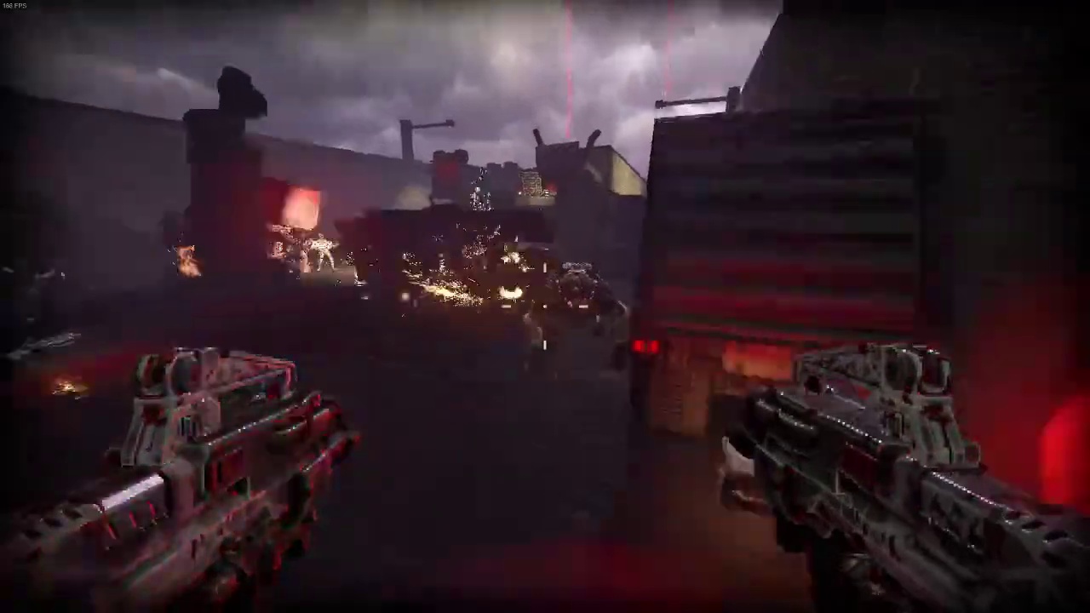
pyautogui.click(545, 306)
pyautogui.press('w')
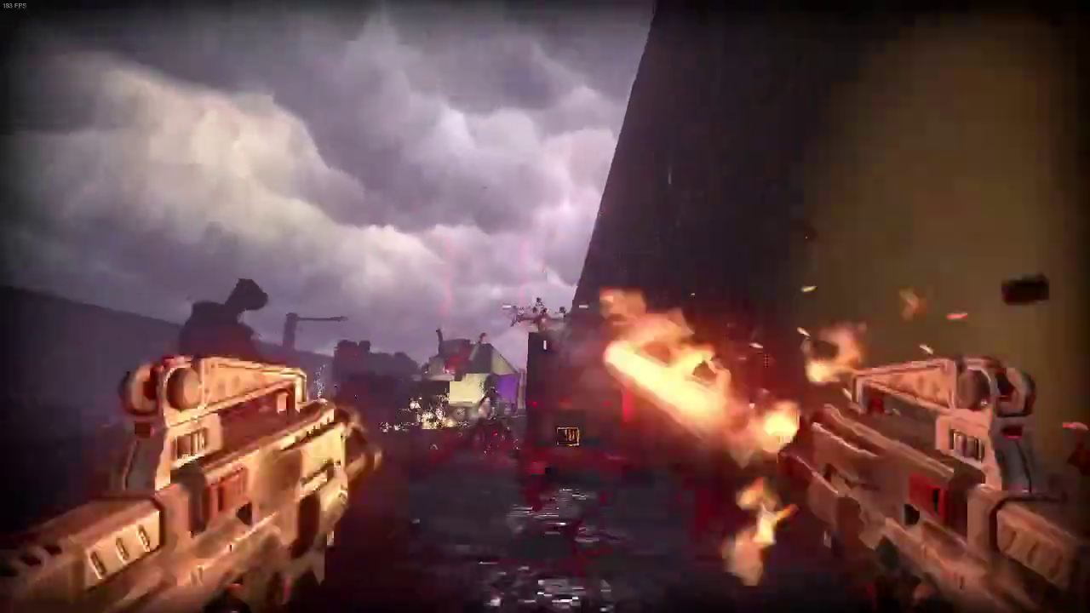
pyautogui.click(545, 307)
pyautogui.press('s')
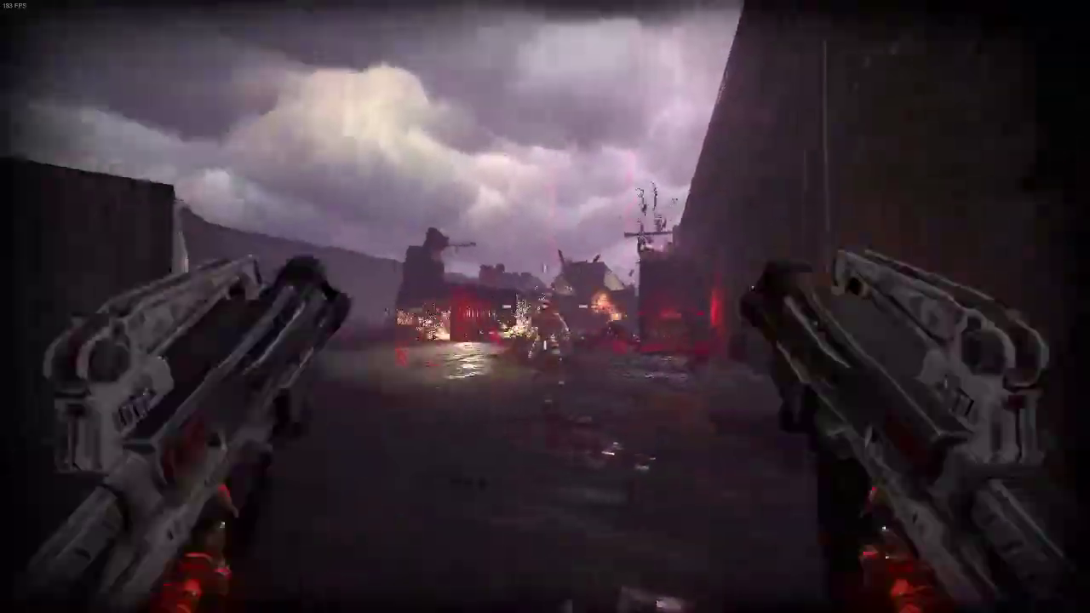
pyautogui.press('r')
pyautogui.click(545, 307)
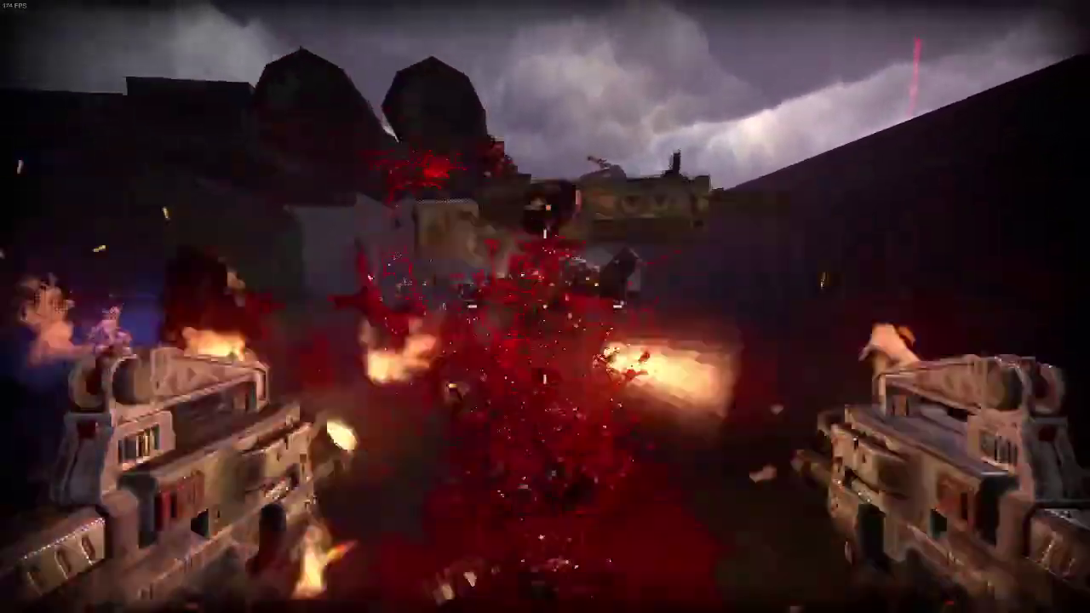
pyautogui.press('w')
pyautogui.press('r')
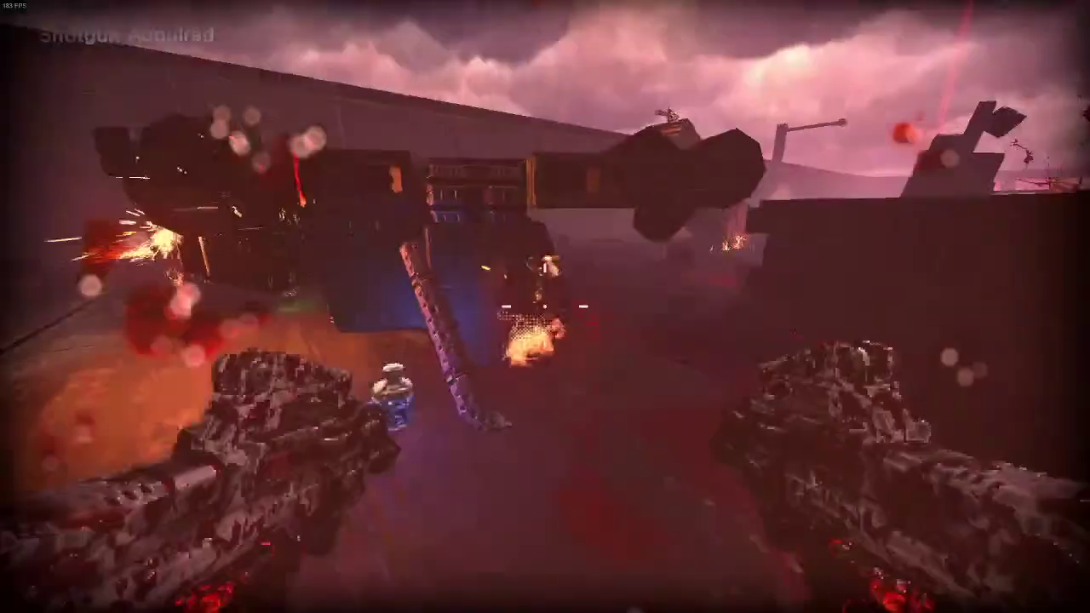
pyautogui.press('w')
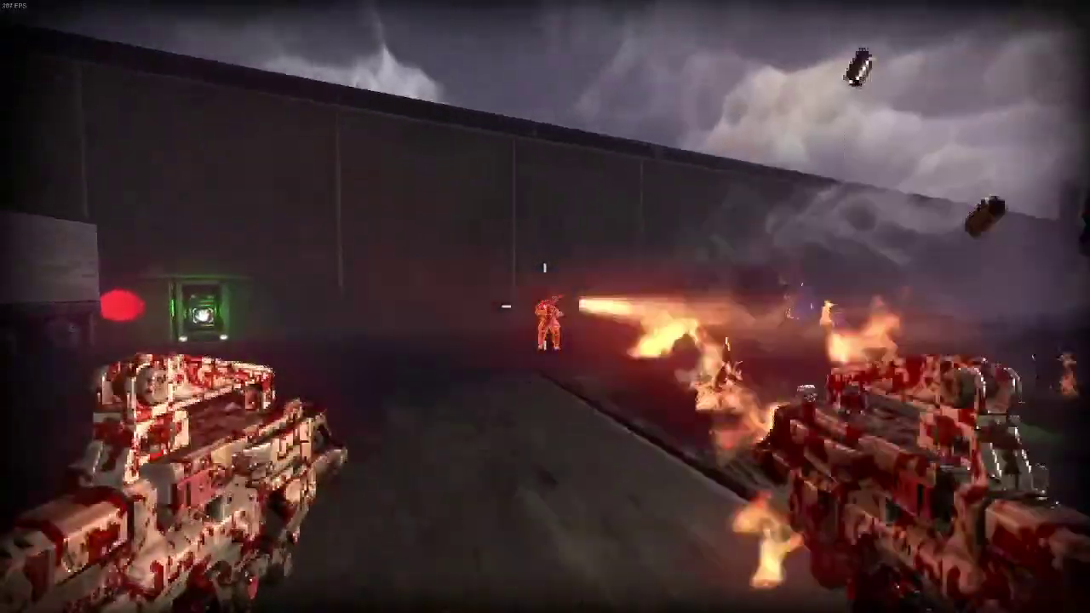
pyautogui.press('w')
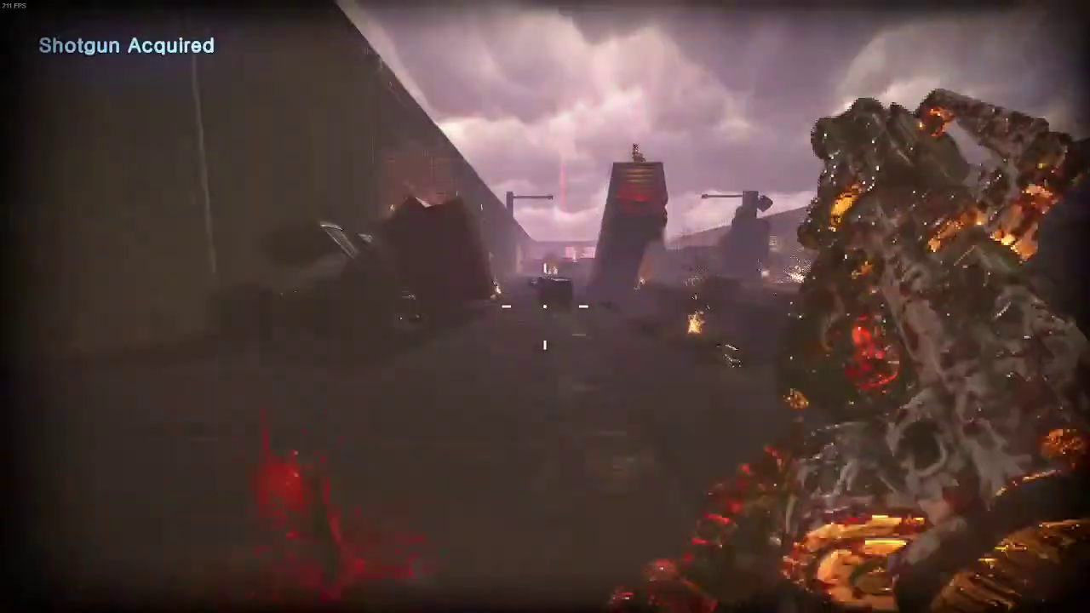
pyautogui.press('w')
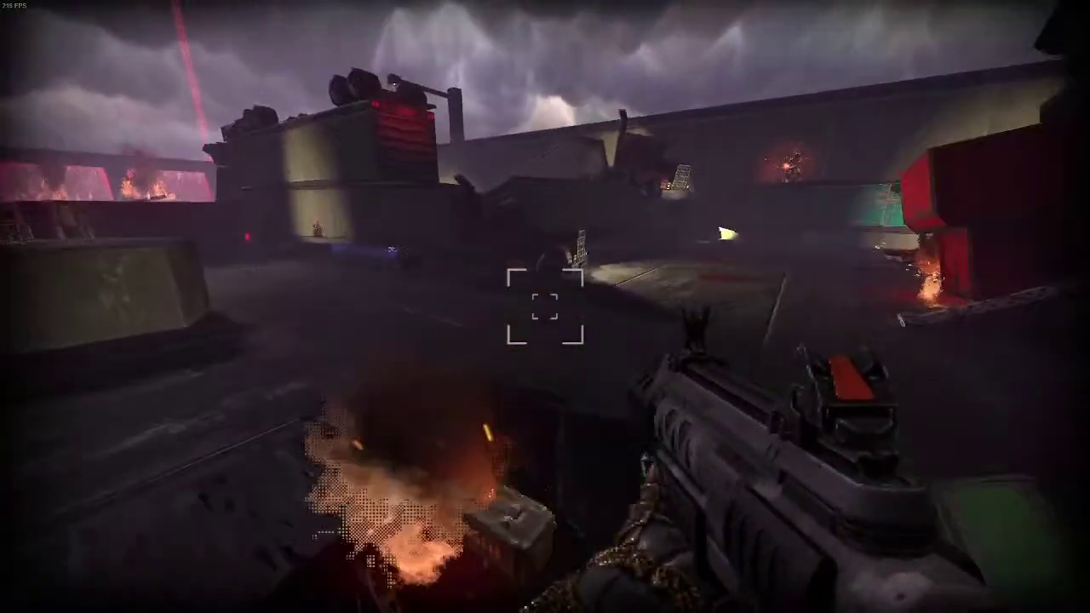
pyautogui.press('w')
pyautogui.click(545, 307)
pyautogui.press('s')
pyautogui.click(545, 307)
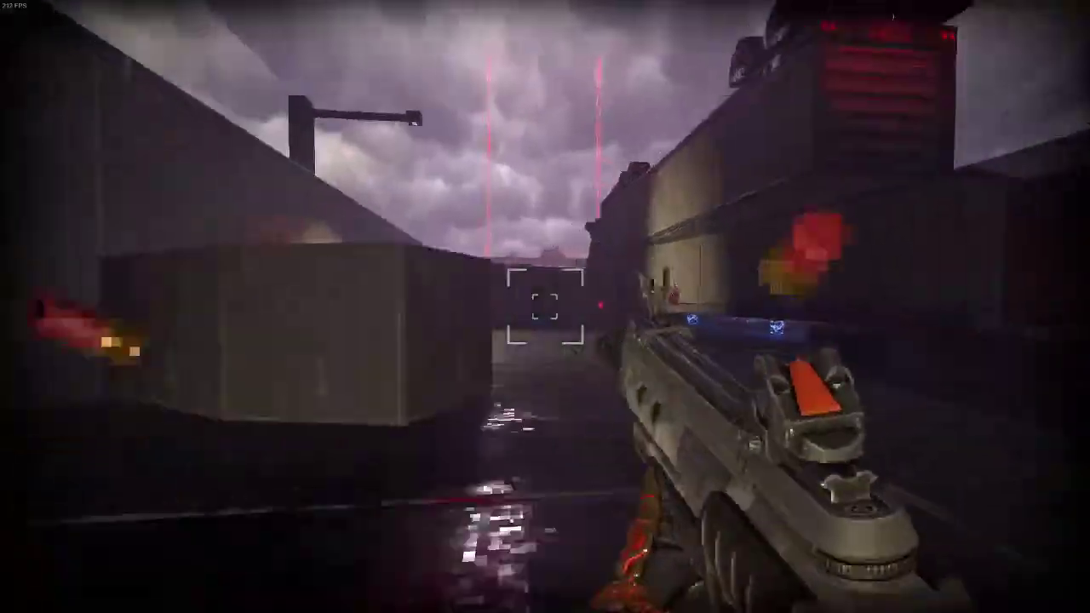
pyautogui.press('w')
pyautogui.press('w')
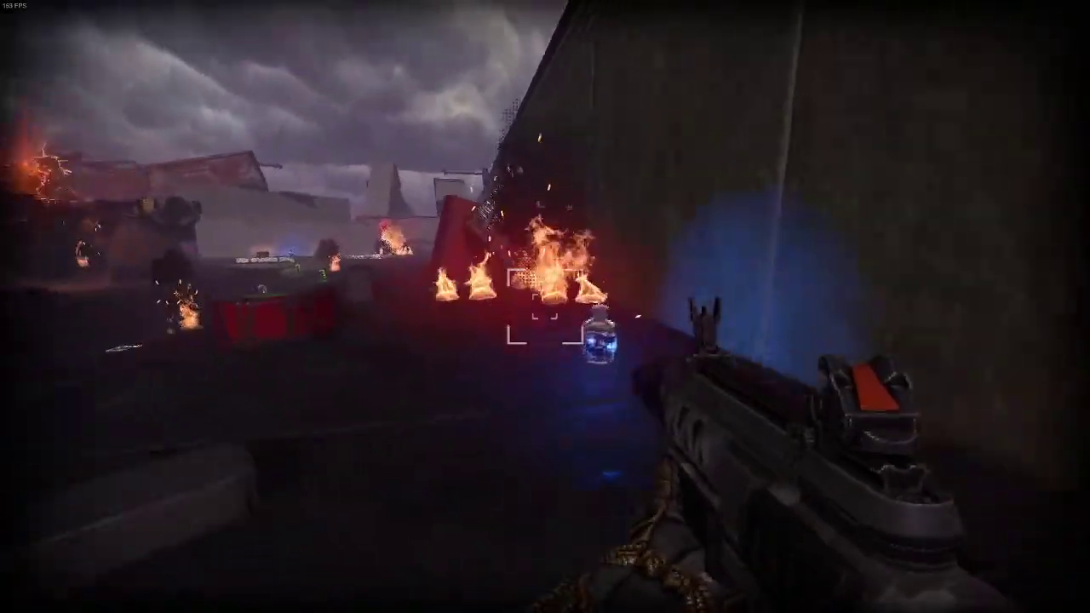
pyautogui.press('w')
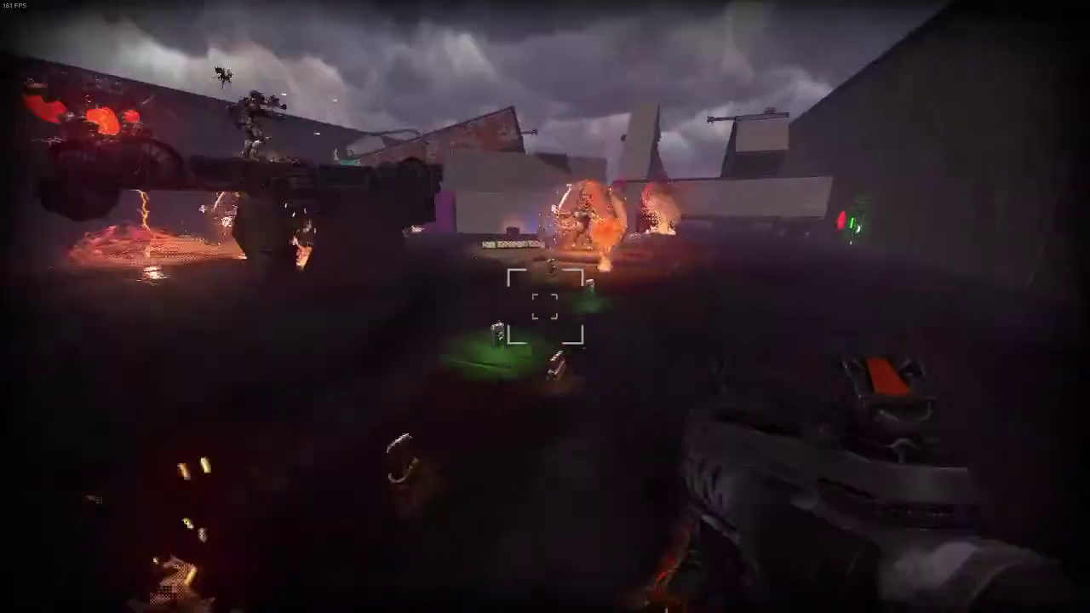
pyautogui.press('w')
pyautogui.click(545, 306)
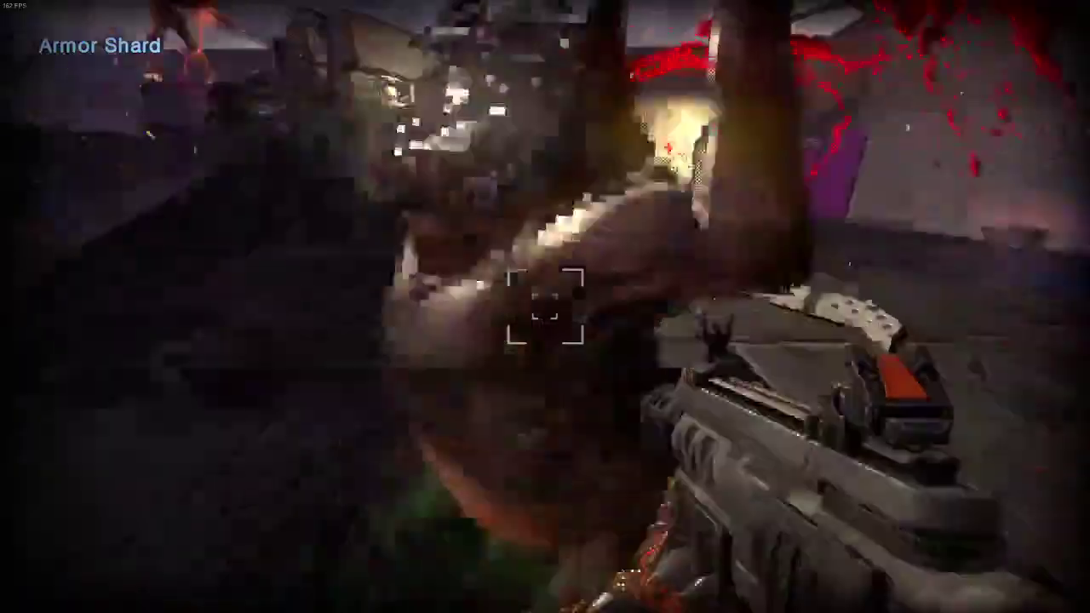
pyautogui.click(545, 307)
pyautogui.press('a')
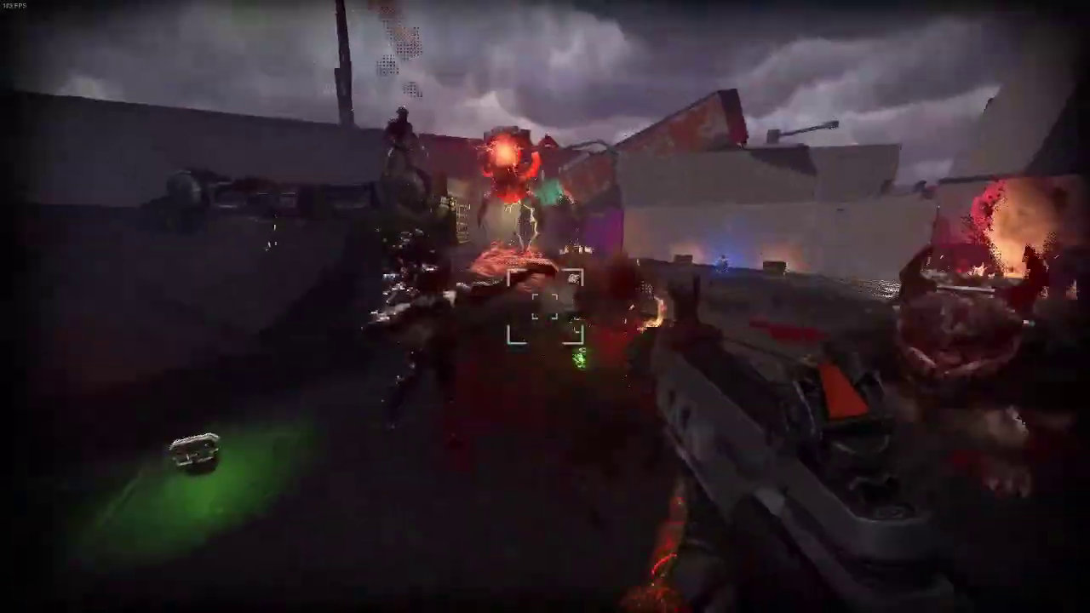
pyautogui.press('w')
pyautogui.click(545, 307)
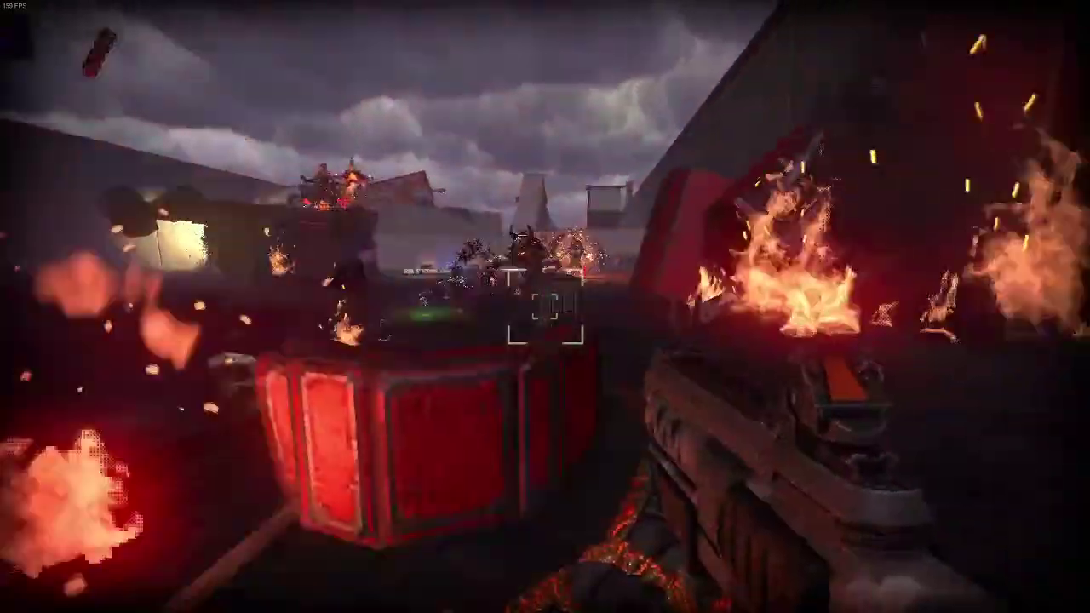
pyautogui.click(545, 307)
pyautogui.press('w')
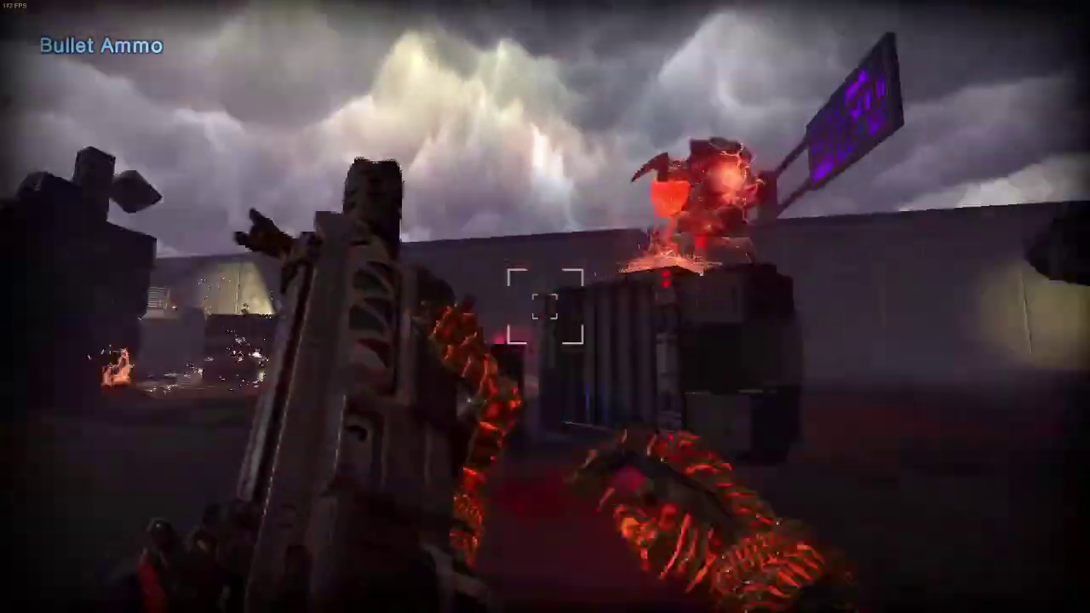
pyautogui.press('w')
pyautogui.click(545, 307)
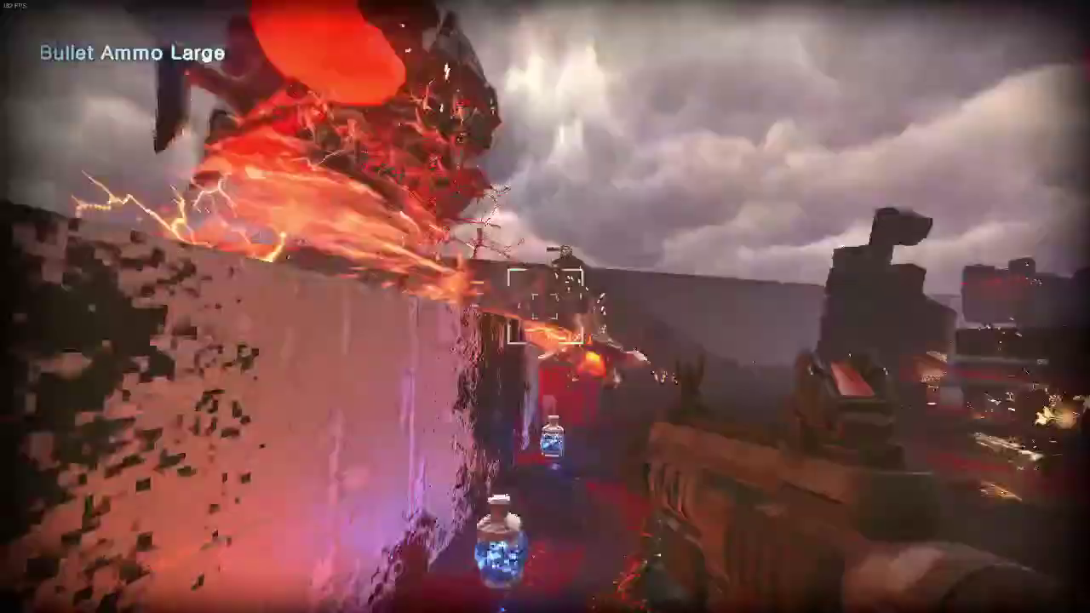
pyautogui.click(545, 306)
pyautogui.press('w')
pyautogui.click(545, 307)
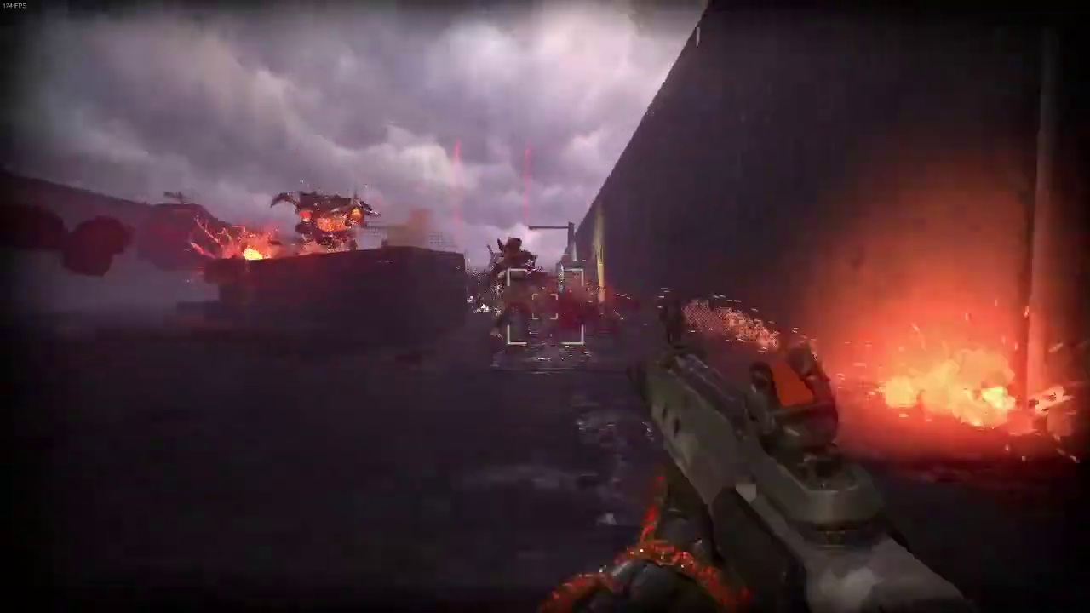
pyautogui.press('w')
pyautogui.click(545, 307)
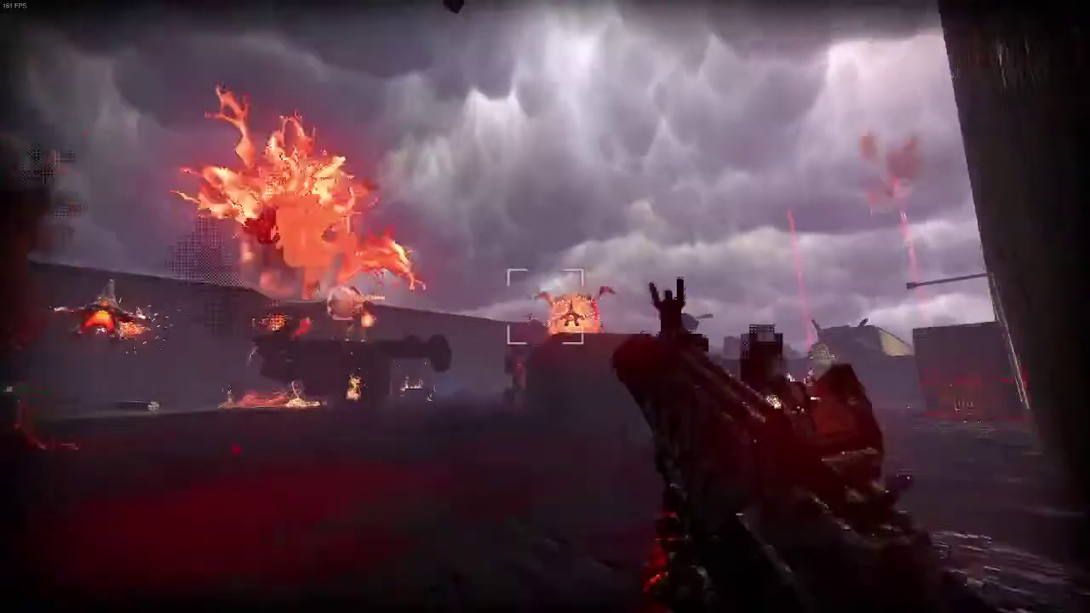
# Shoot the demons ahead and advance along the wall past the burning wreckage to the health flask
pyautogui.press('w')
pyautogui.click(545, 307)
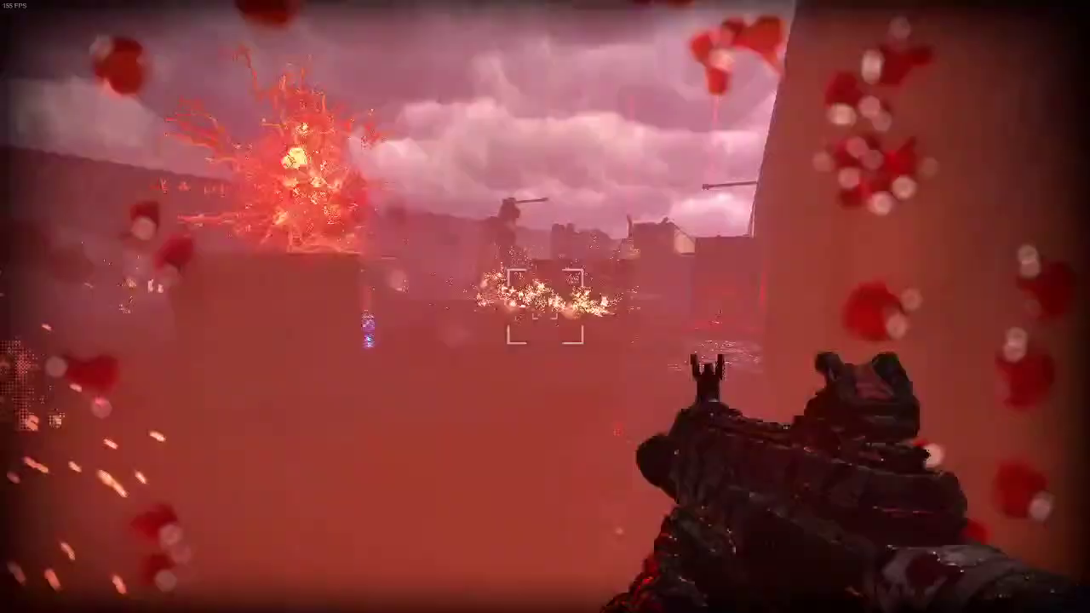
pyautogui.press('w')
pyautogui.press('w')
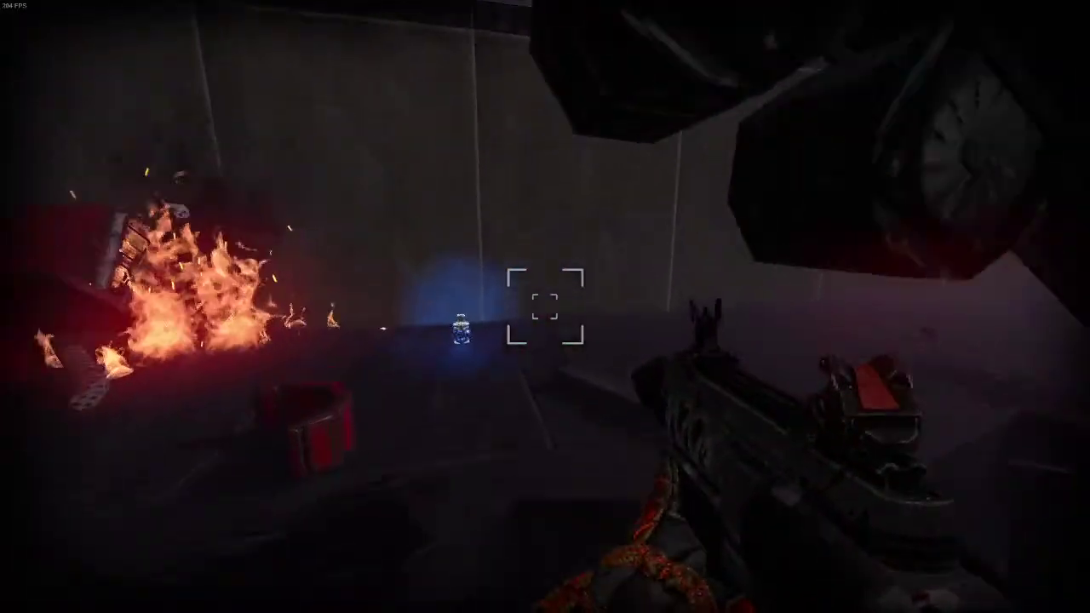
pyautogui.press('w')
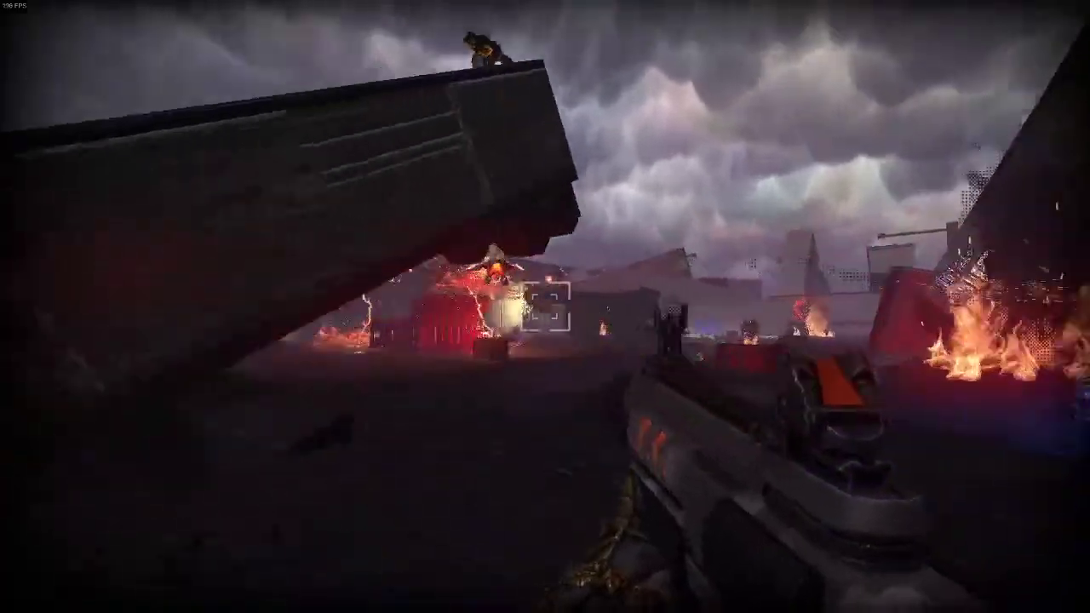
# Strafe between the wrecked trucks and fire the shotgun at the flying demons and the enemies around the barriers
pyautogui.press('a')
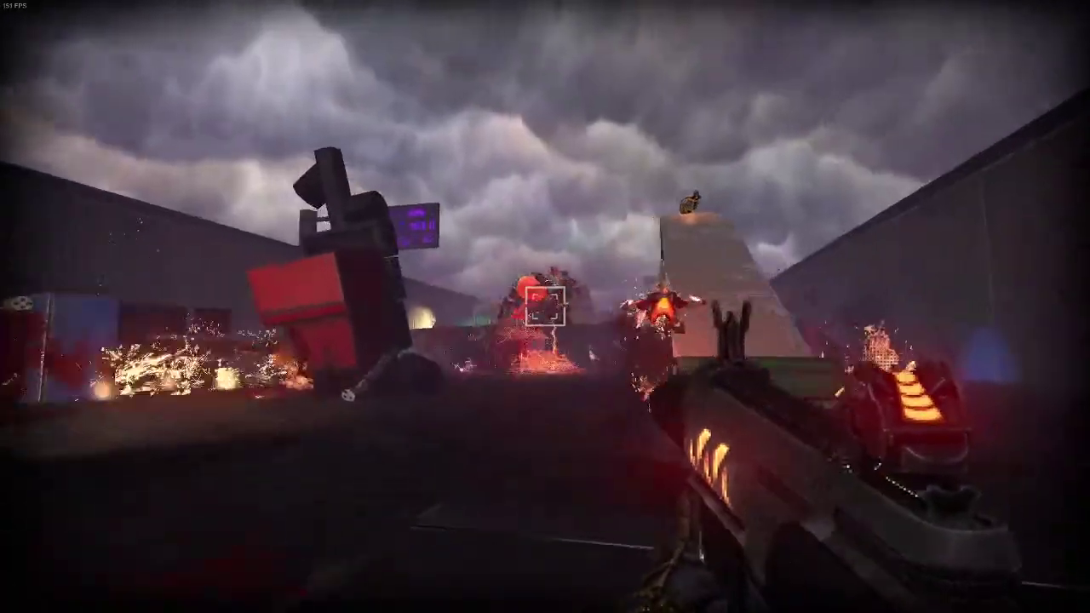
pyautogui.click(545, 307)
pyautogui.press('w')
pyautogui.click(544, 306)
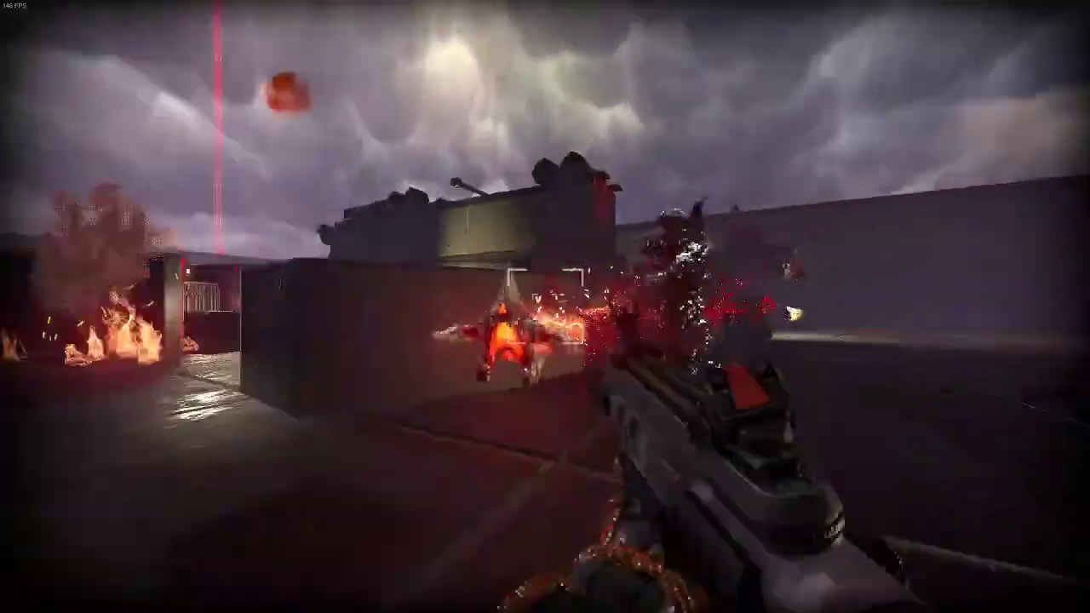
pyautogui.press('a')
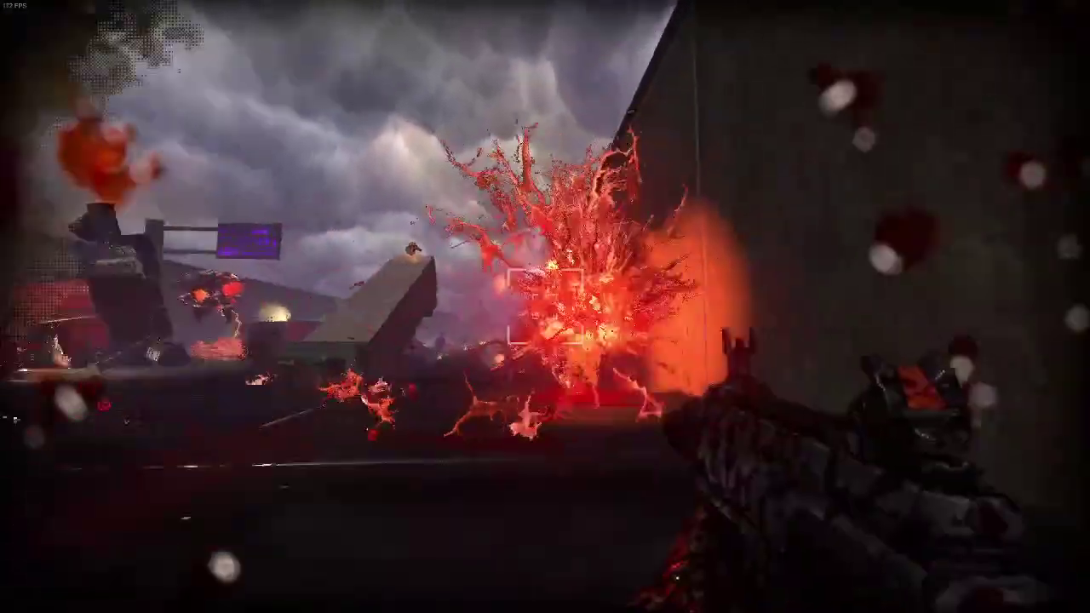
# Reload the shotgun and jump along the wall to collect the minigun
pyautogui.press('a')
pyautogui.press('r')
pyautogui.press('w')
pyautogui.press('space')
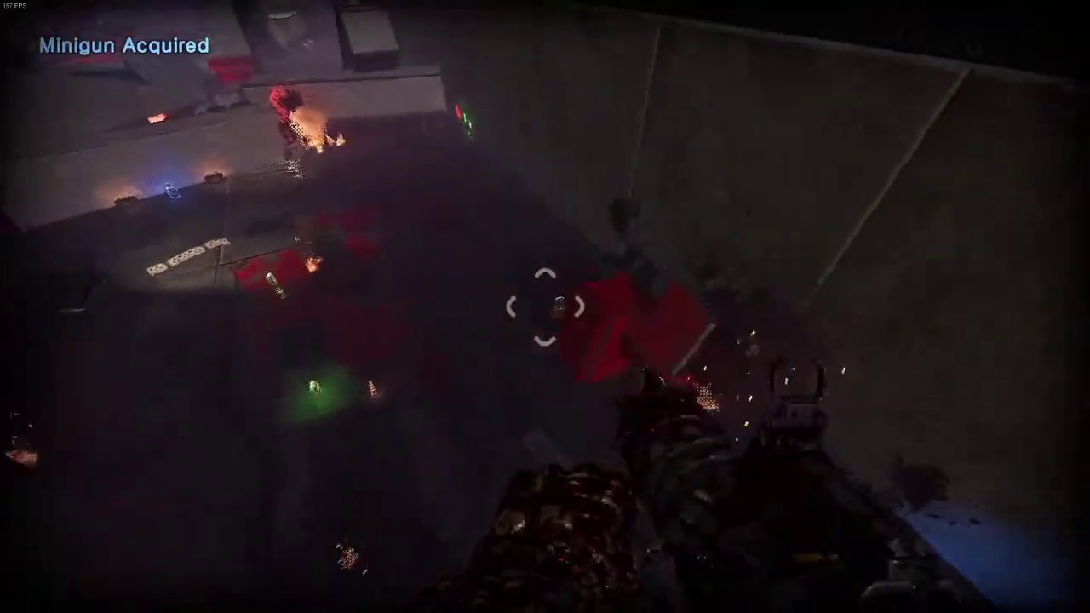
# Fire the minigun at the demons in the open and run past the stacked trailers along the wall
pyautogui.press('w')
pyautogui.click(545, 307)
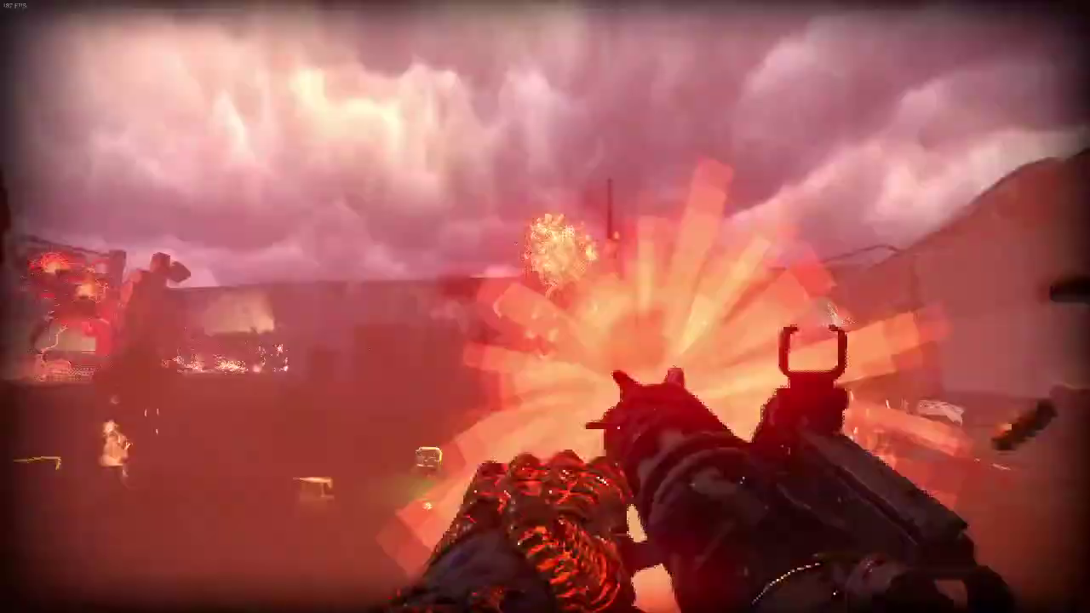
pyautogui.click(545, 306)
pyautogui.press('w')
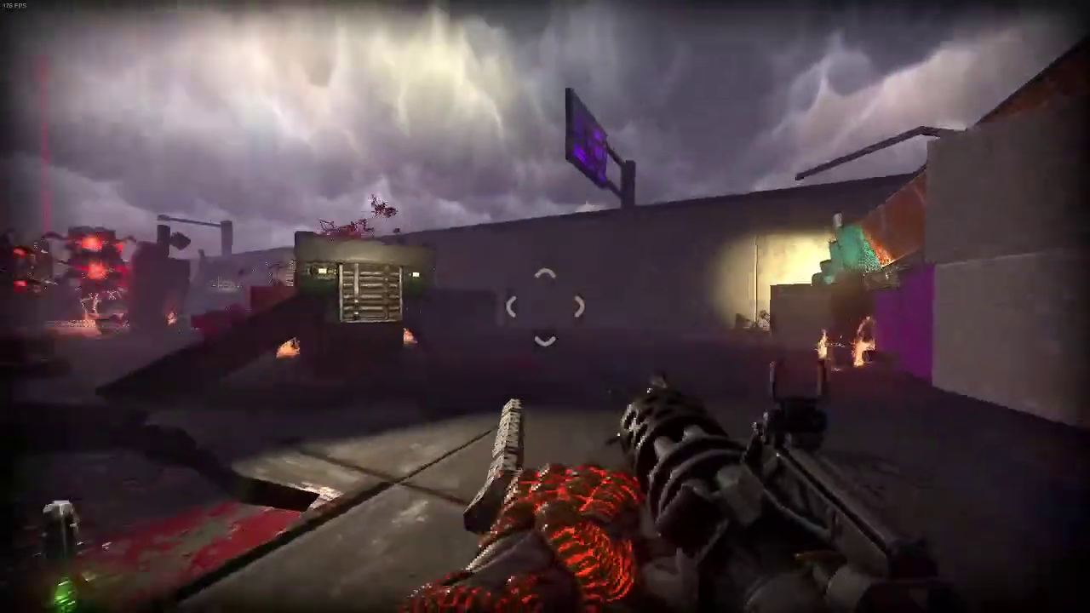
pyautogui.press('w')
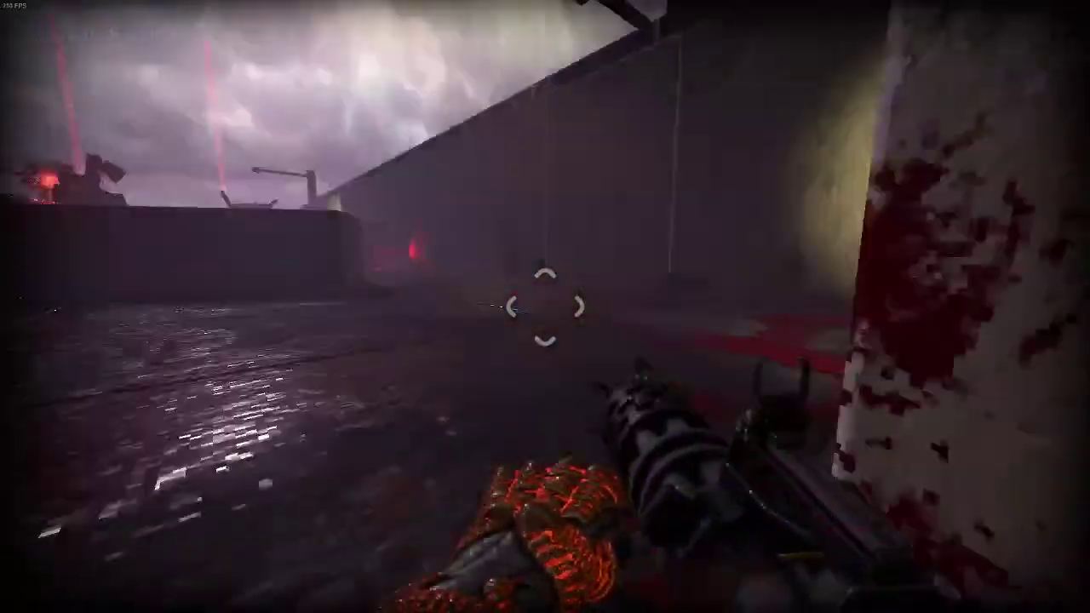
pyautogui.press('w')
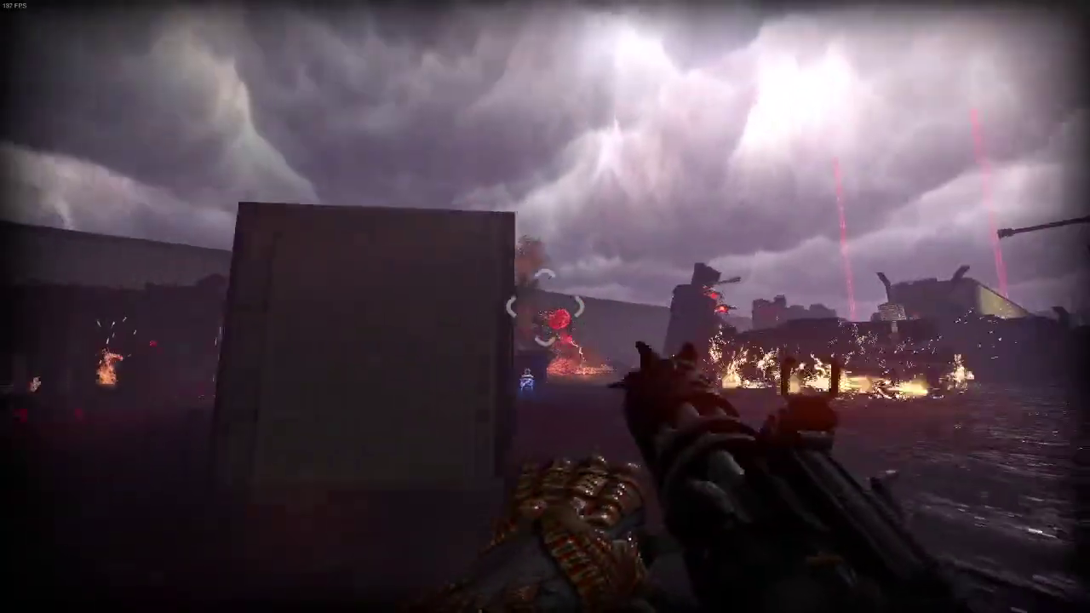
# Gun down the large demons with the minigun and continue along the wall to collect the health flask
pyautogui.click(545, 306)
pyautogui.press('w')
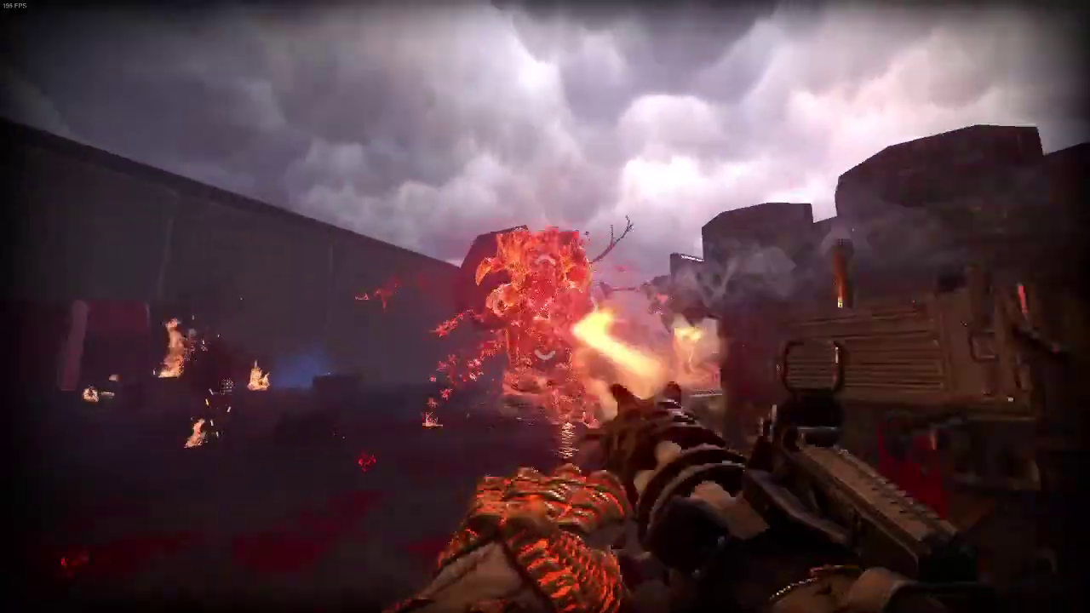
pyautogui.click(545, 307)
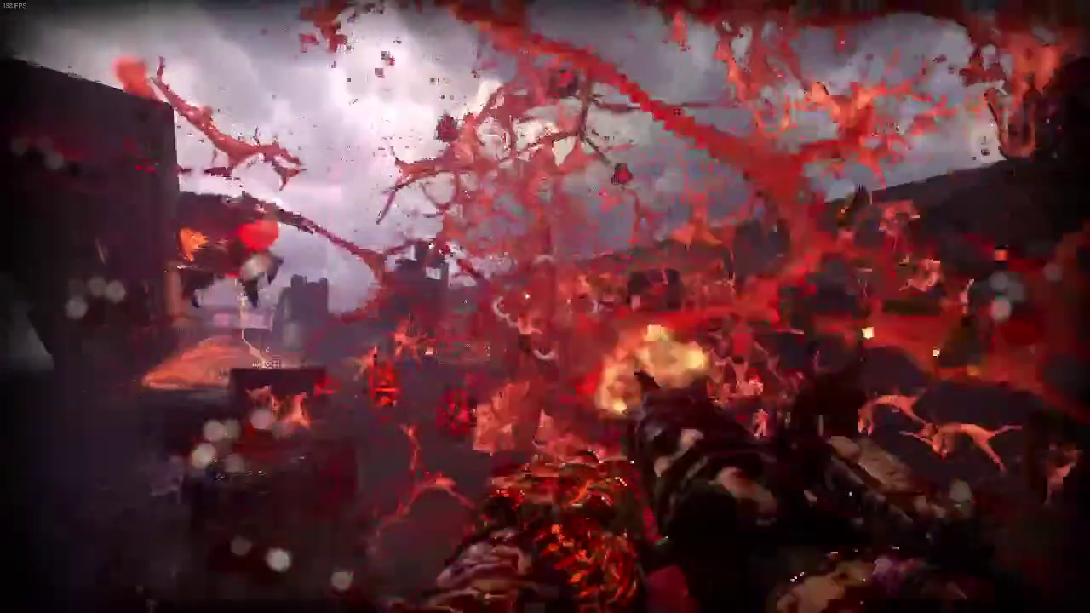
pyautogui.press('w')
pyautogui.press('w')
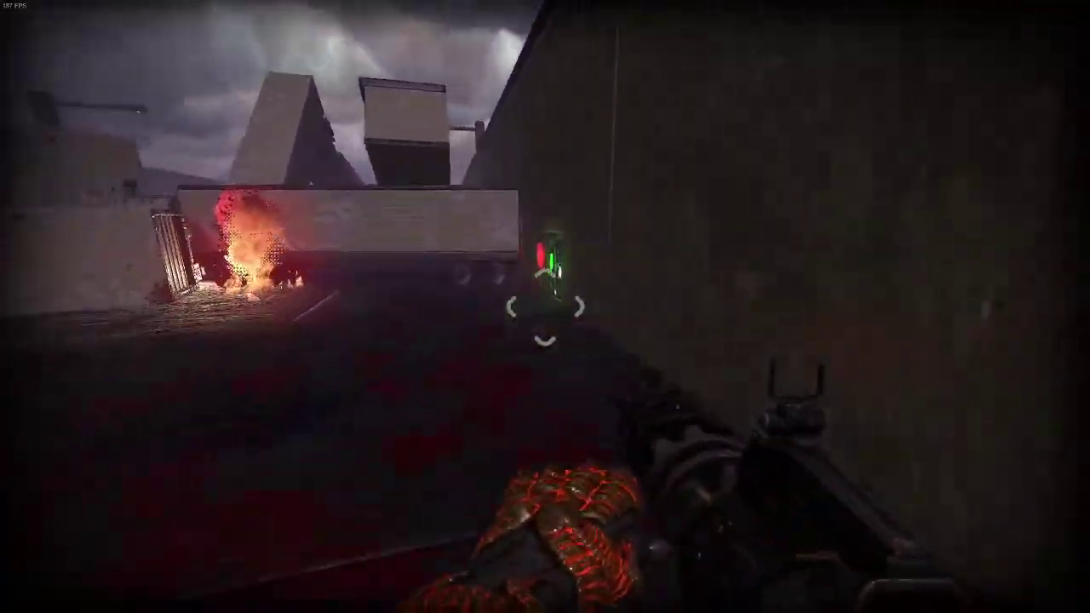
pyautogui.press('w')
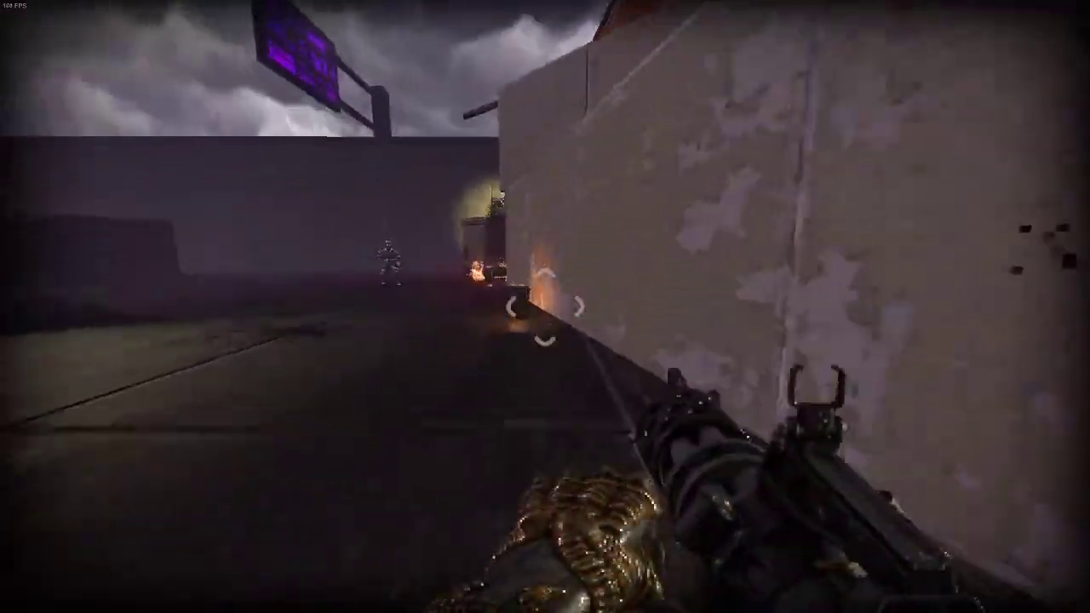
pyautogui.press('w')
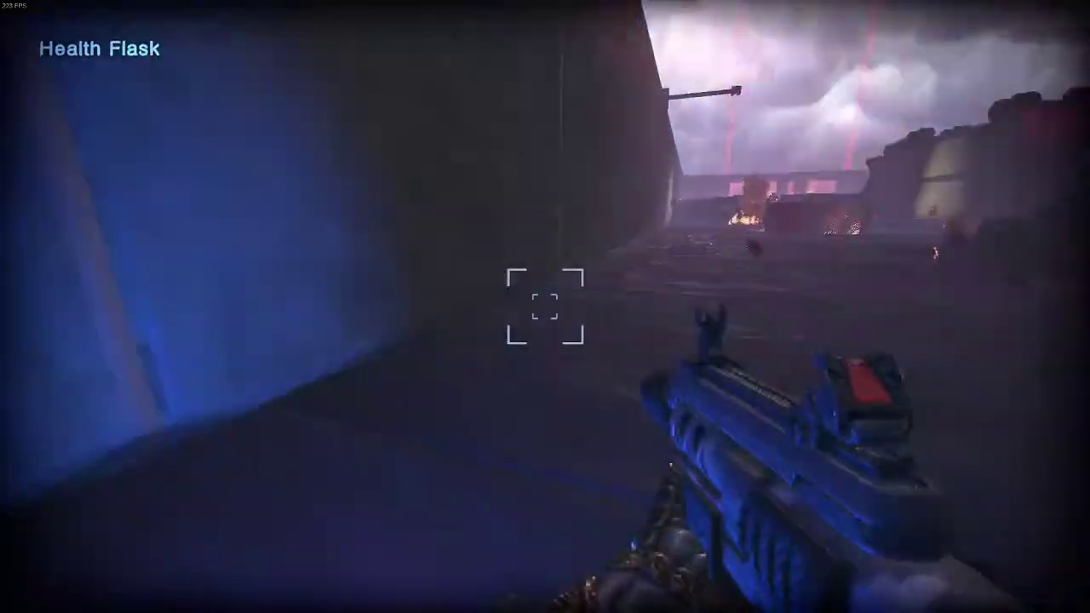
# Go through the game options to the gameplay settings and turn the in-game HUD back on
pyautogui.press('Escape')
pyautogui.click(593, 412)
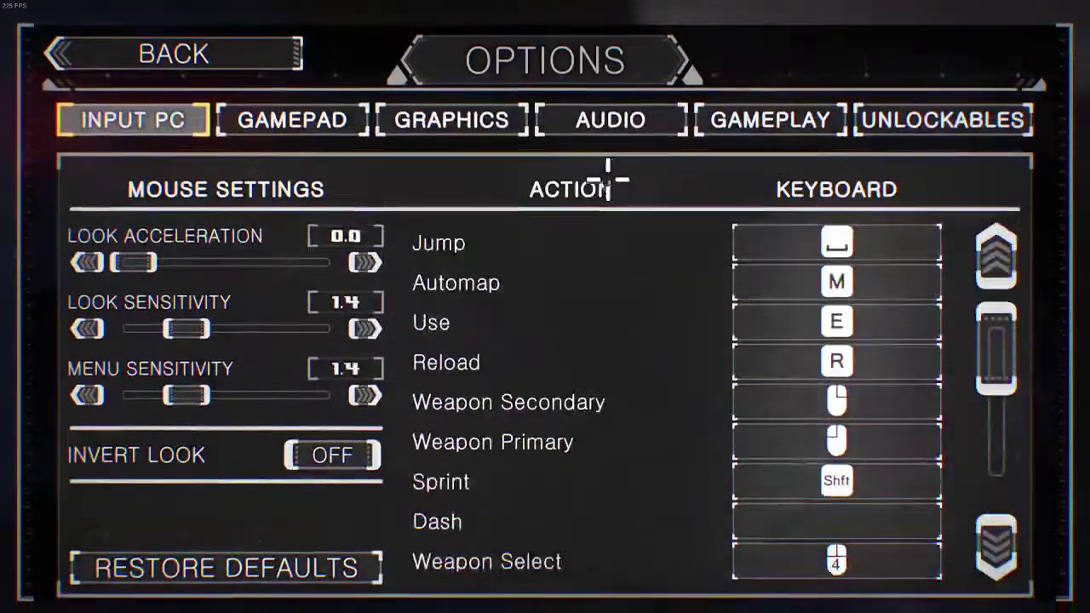
pyautogui.click(940, 114)
pyautogui.click(771, 115)
pyautogui.click(650, 114)
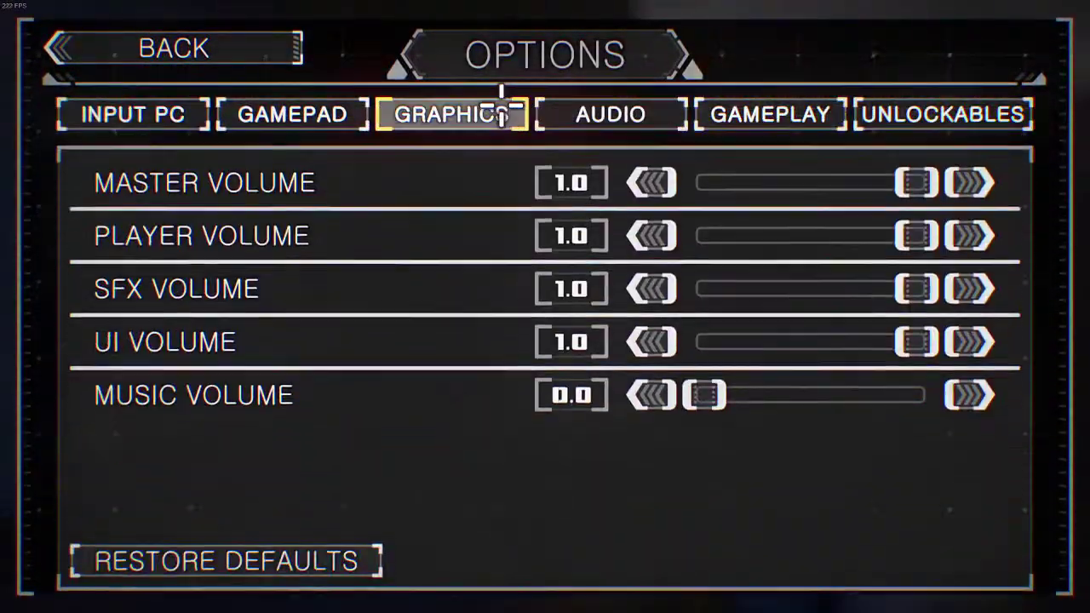
pyautogui.click(452, 114)
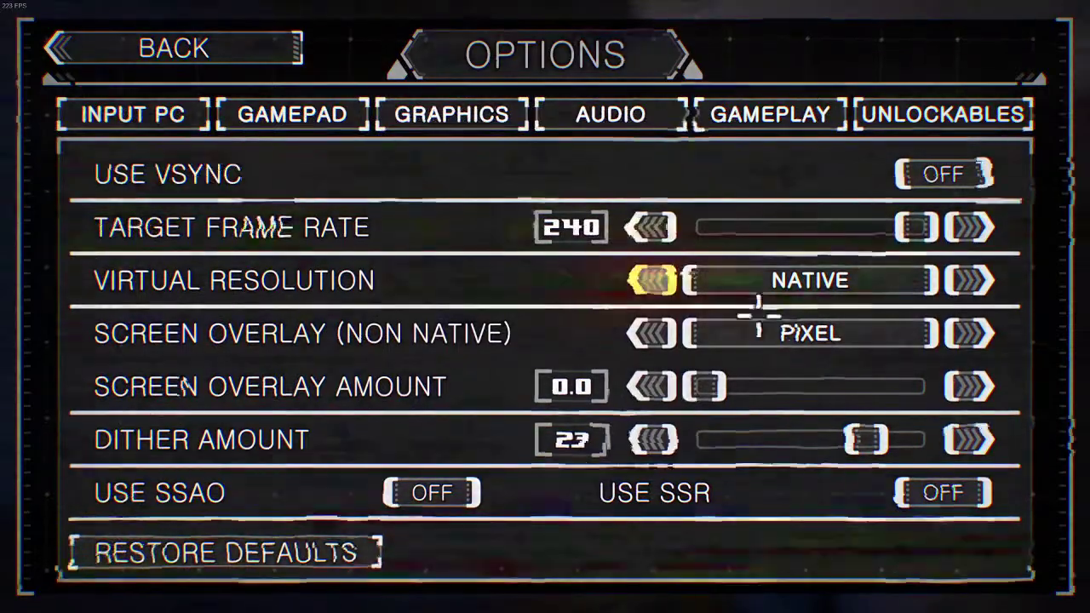
pyautogui.click(255, 111)
pyautogui.click(175, 113)
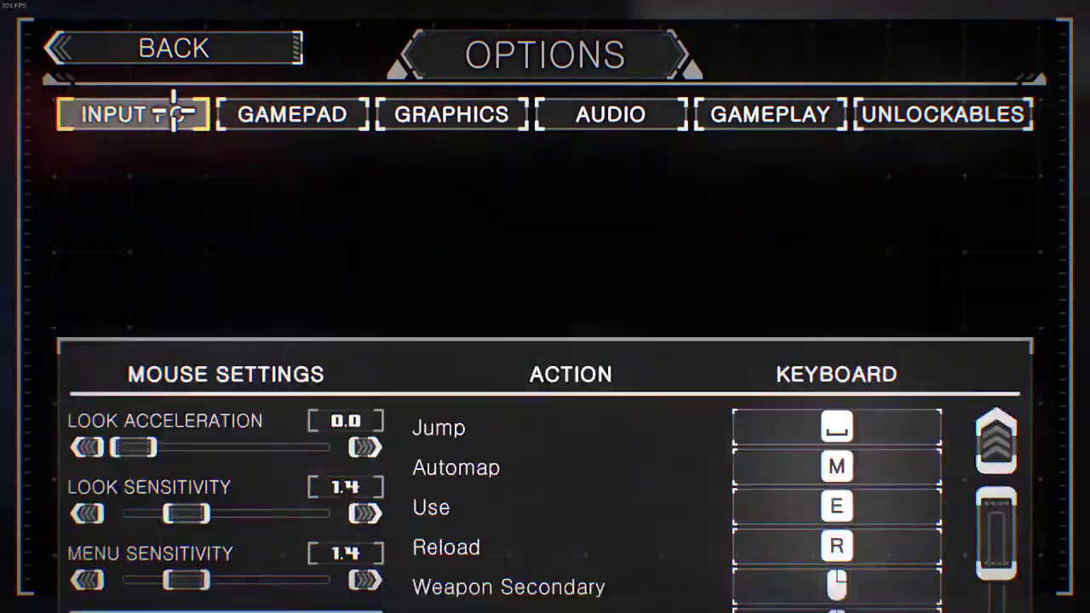
pyautogui.click(793, 114)
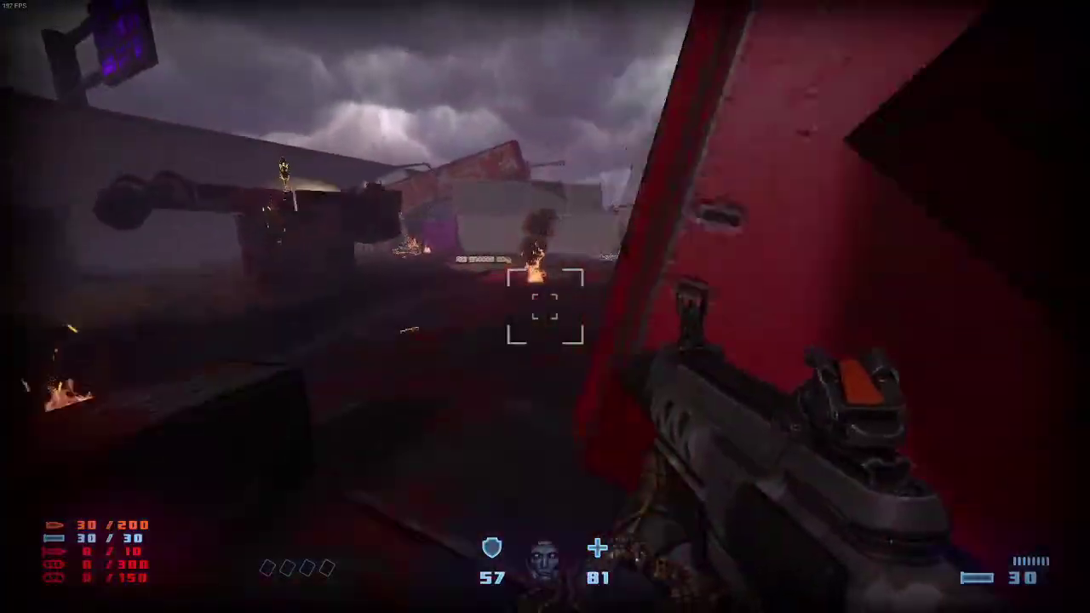
# Run past the wrecks to the green-lit hand switch, activate it and enter the corridor to the checkpoint
pyautogui.press('w')
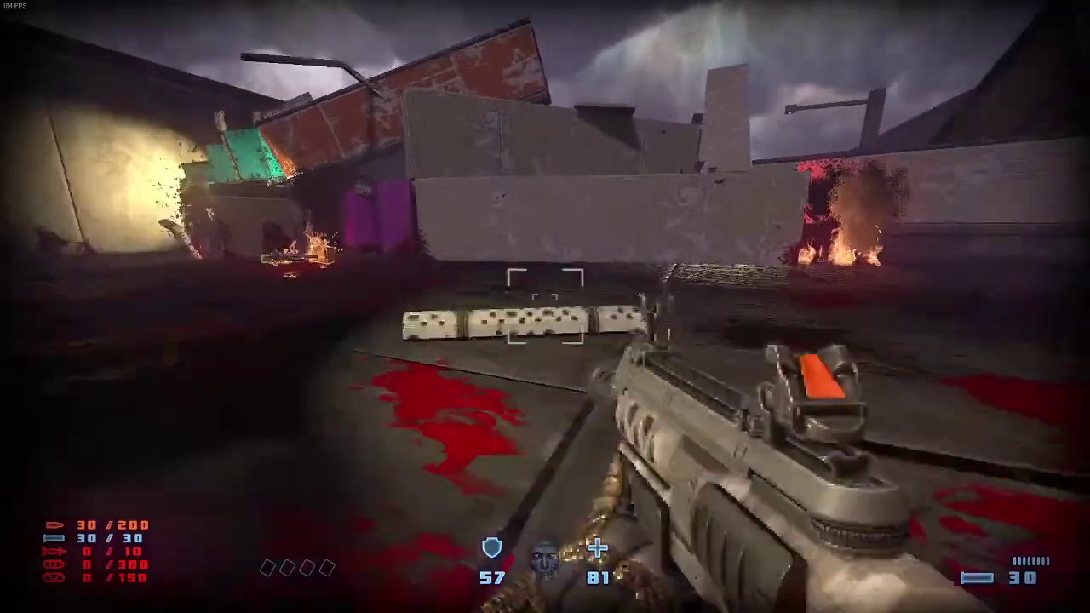
pyautogui.press('w')
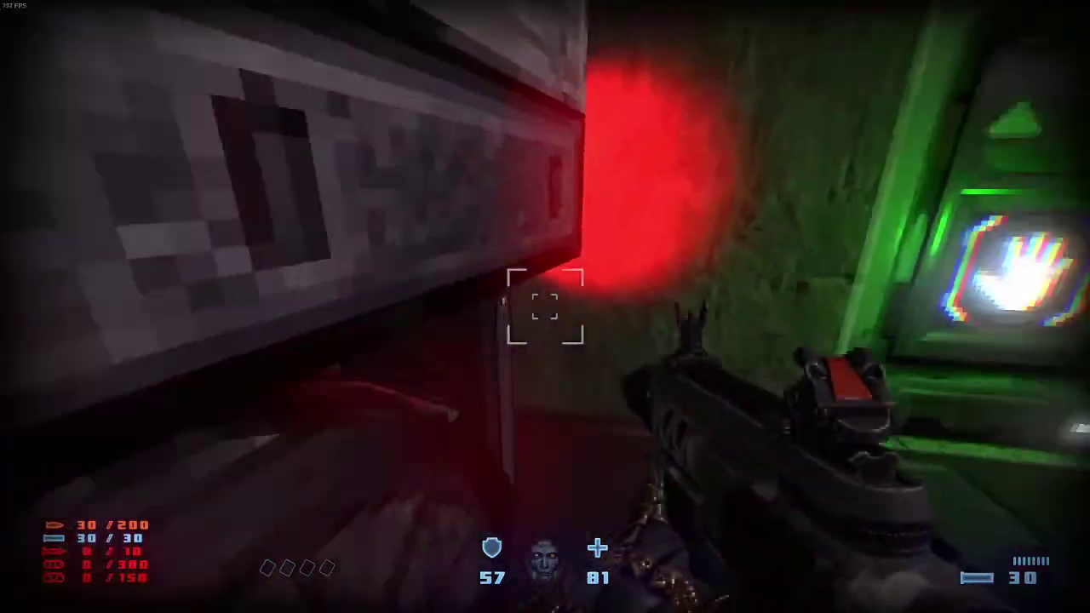
pyautogui.press('e')
pyautogui.press('w')
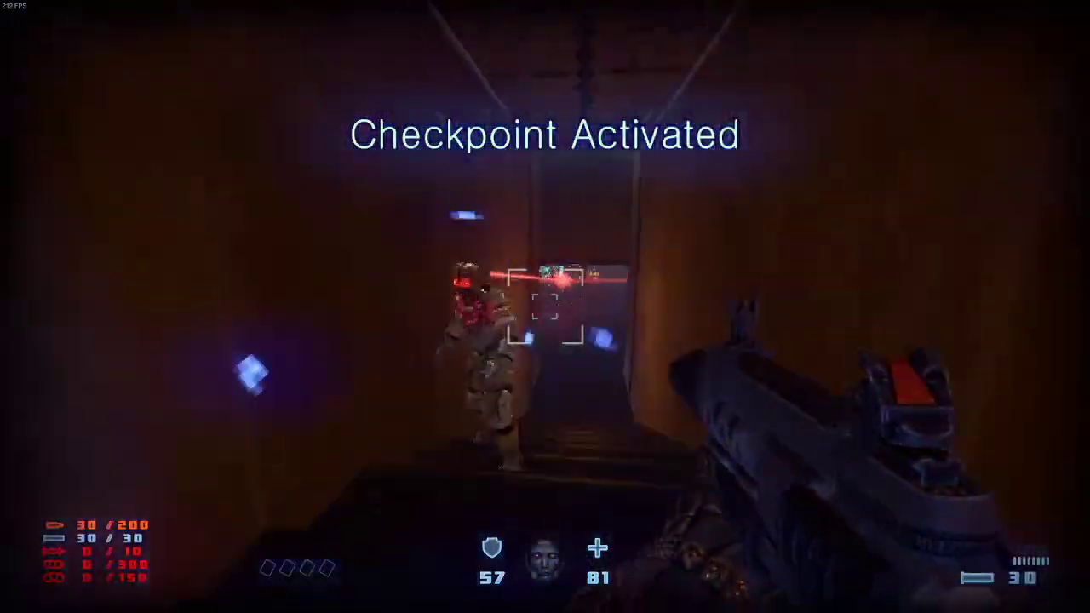
# Shoot the soldiers in the corridor with the shotgun from behind the corner and reload between shots
pyautogui.click(545, 306)
pyautogui.click(545, 307)
pyautogui.press('r')
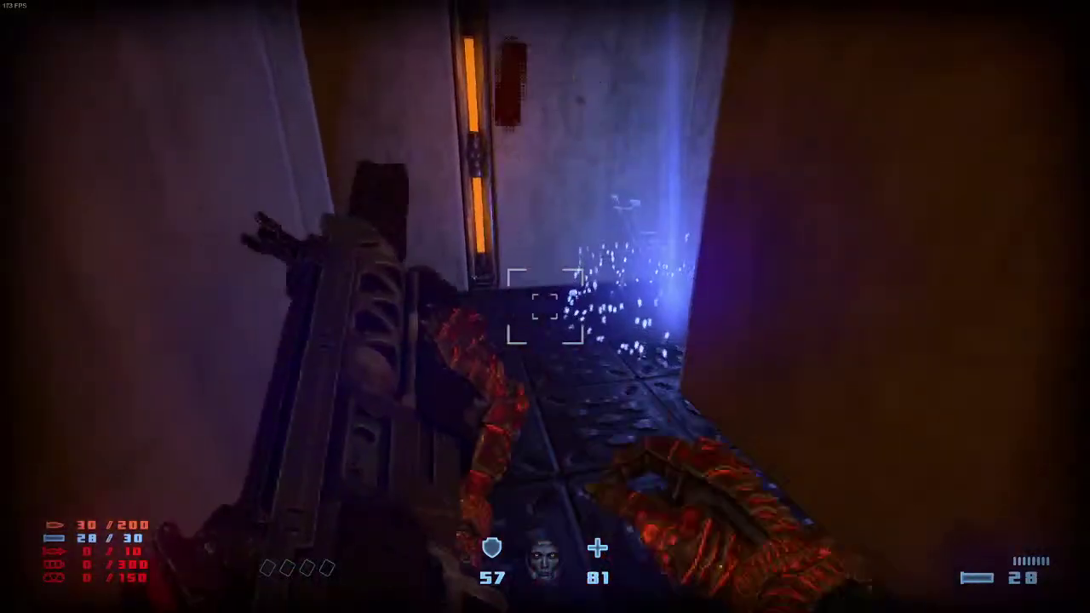
pyautogui.press('w')
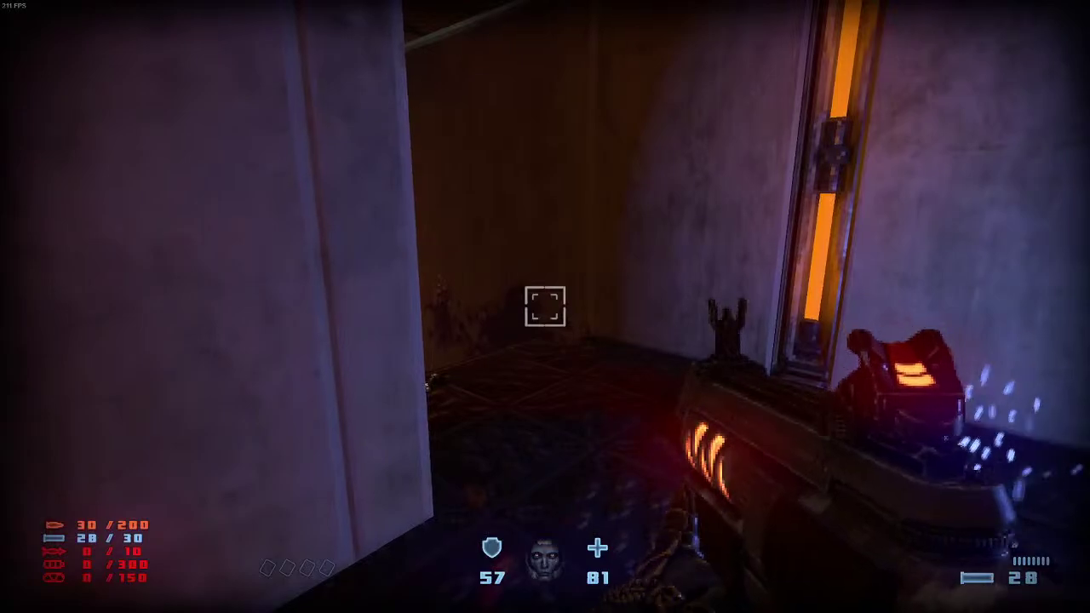
pyautogui.press('w')
pyautogui.click(544, 307)
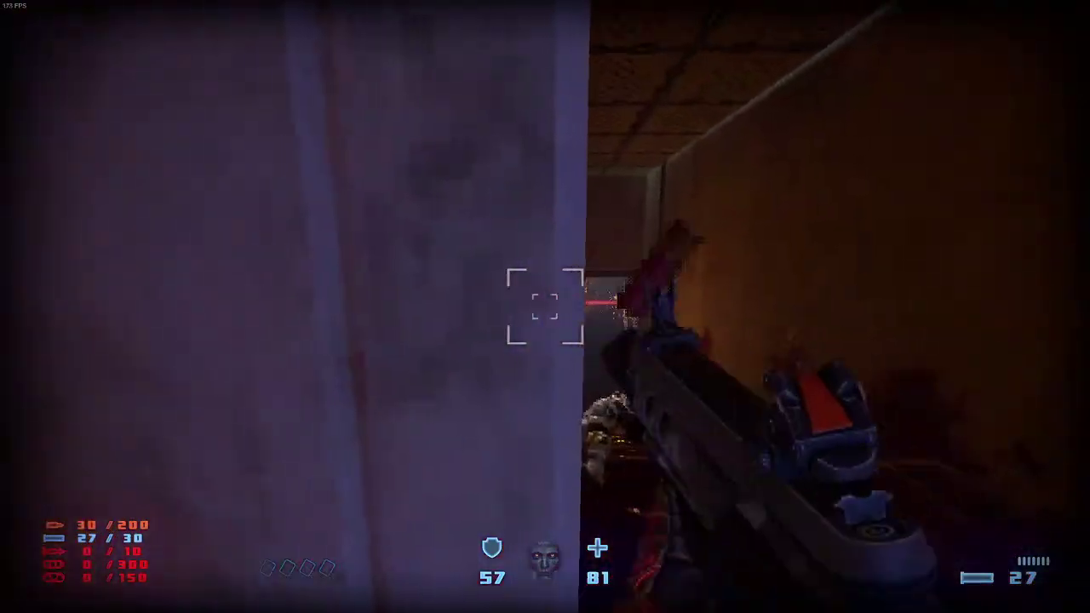
pyautogui.click(545, 307)
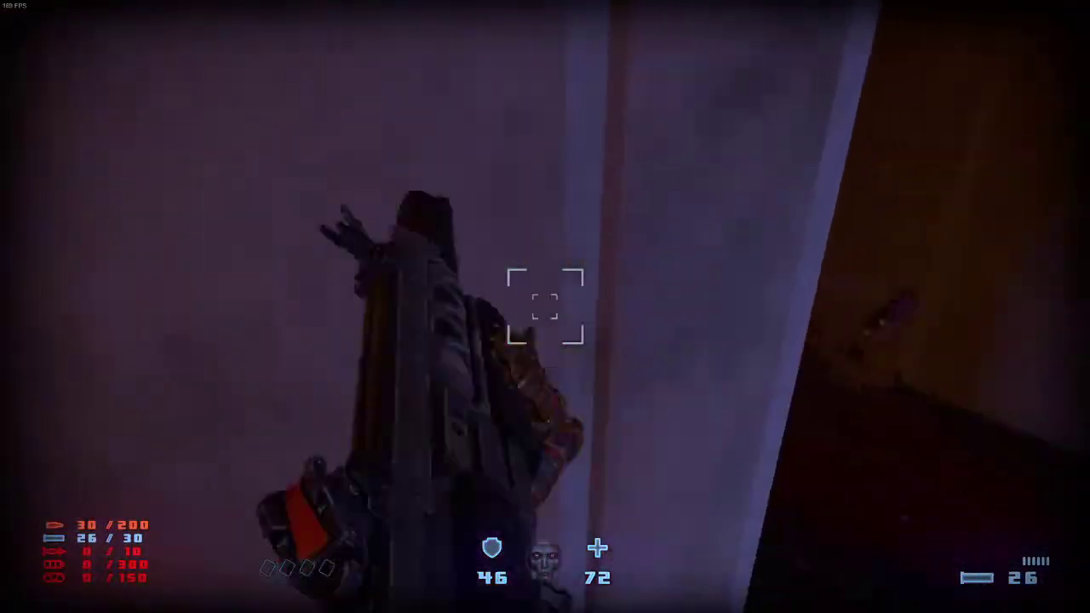
# Advance down the blood-stained corridor and shoot the soldiers on the way into the room with the wall screens
pyautogui.press('w')
pyautogui.click(545, 306)
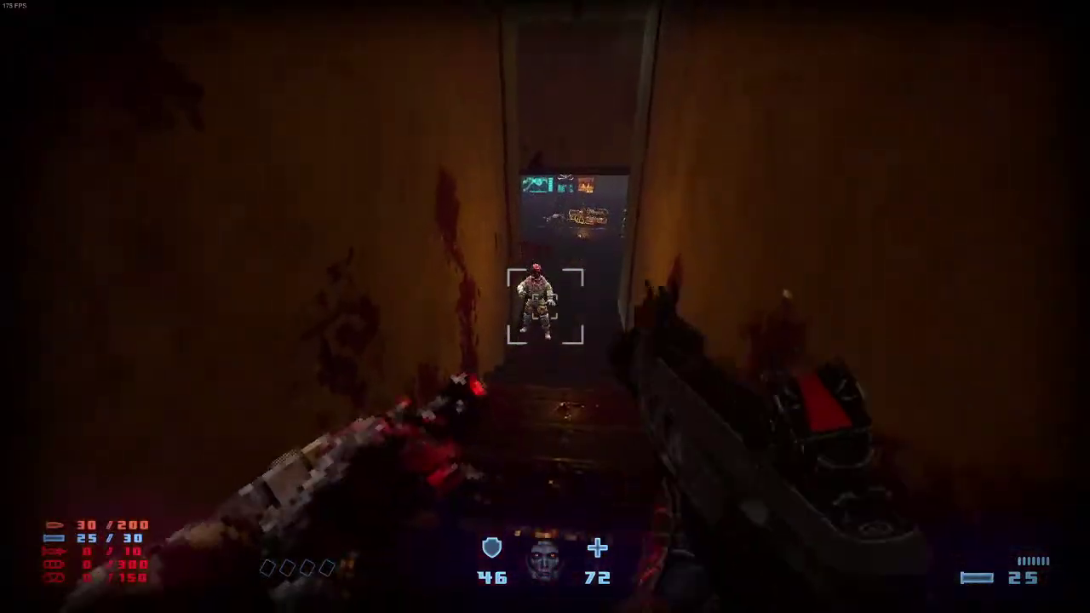
pyautogui.click(545, 306)
pyautogui.press('w')
pyautogui.click(545, 306)
pyautogui.click(545, 307)
pyautogui.press('s')
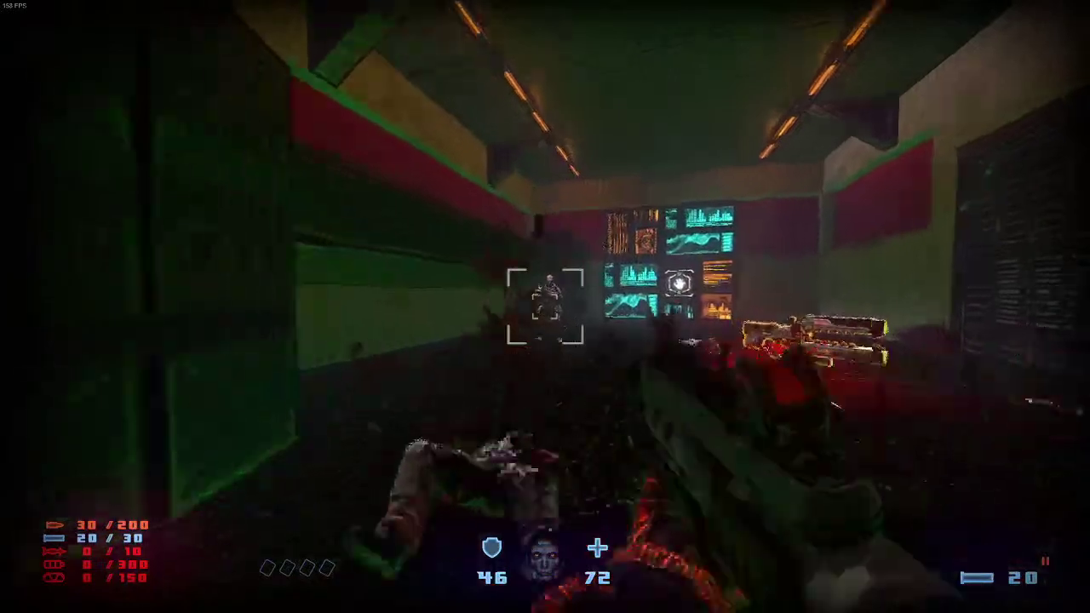
# Collect the Arc Rail and shotgun, then fire the Arc Rail at the room's enemies while retreating into the corridor
pyautogui.press('w')
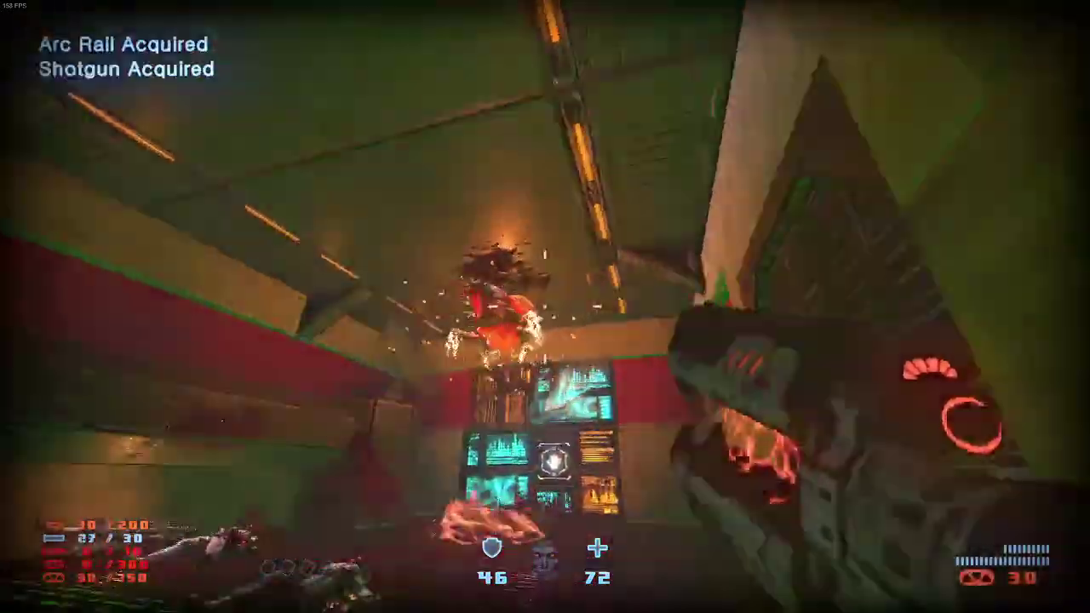
pyautogui.click(545, 307)
pyautogui.click(545, 306)
pyautogui.press('s')
pyautogui.click(545, 307)
pyautogui.press('s')
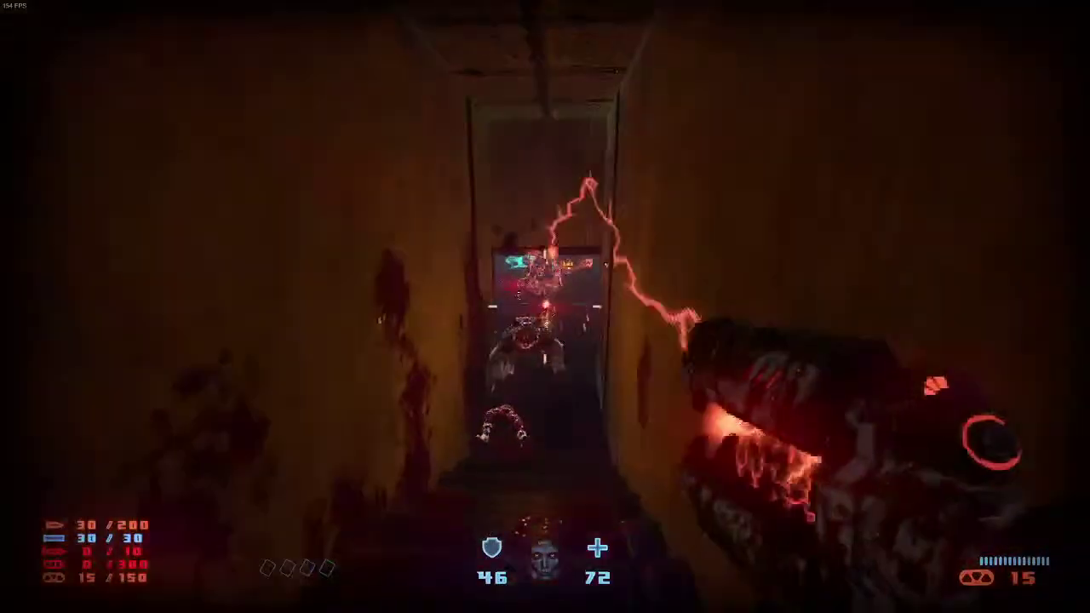
# Kill the soldiers pursuing through the corridor with the Arc Rail and fire its remaining charge with aimed shots
pyautogui.click(545, 306)
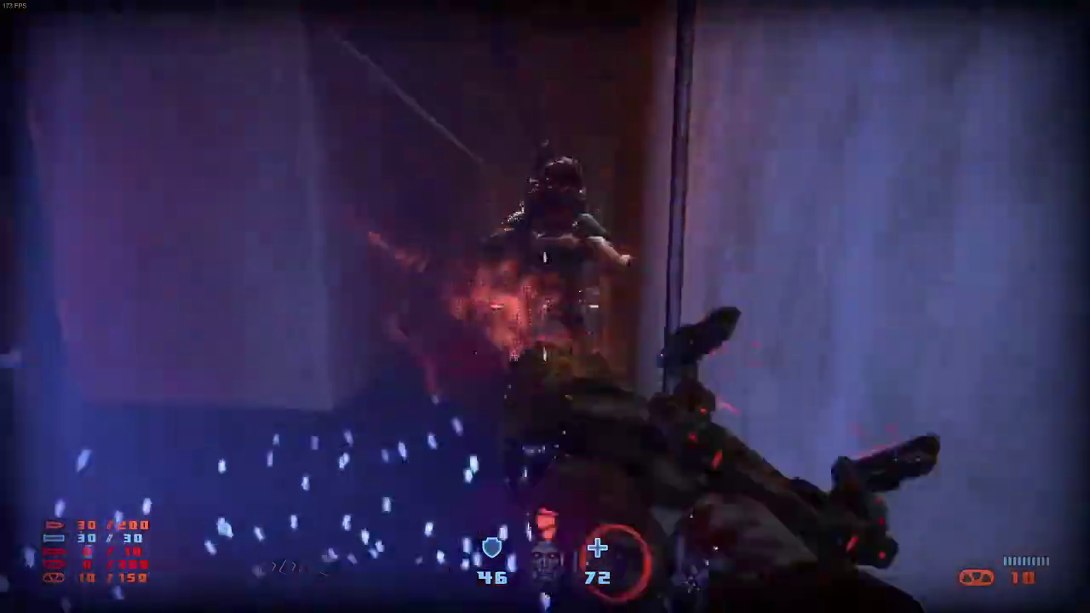
pyautogui.click(545, 307)
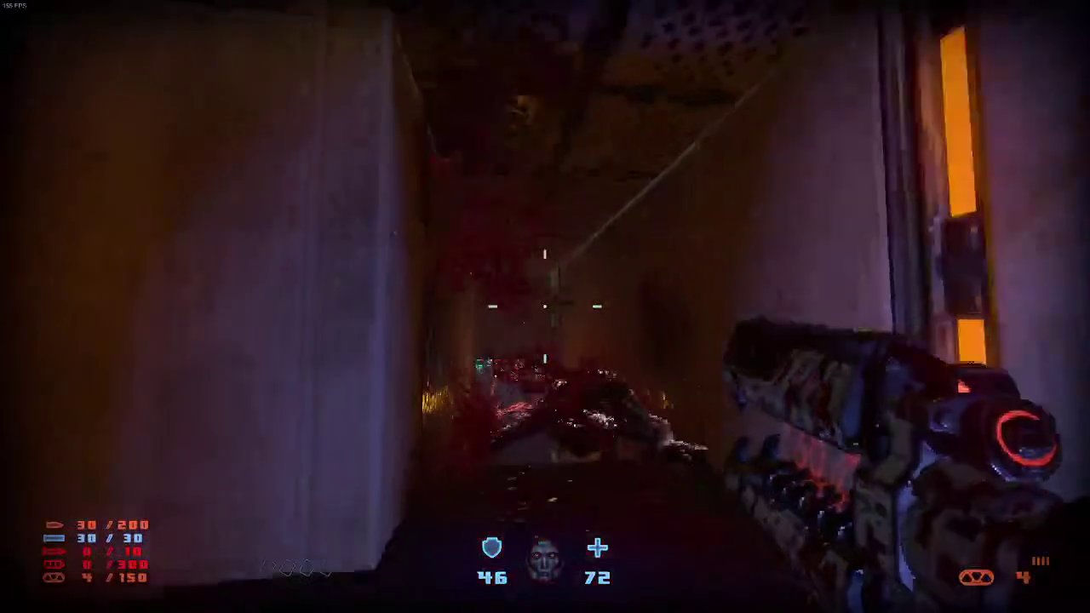
pyautogui.press('w')
pyautogui.rightClick(545, 306)
pyautogui.click(545, 306)
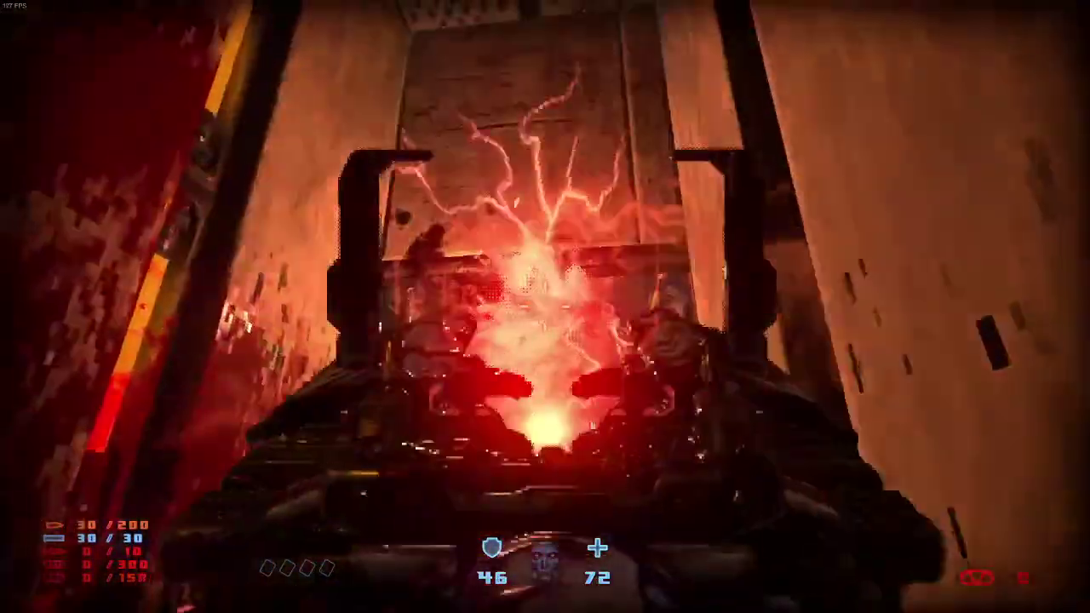
# Kill the demon in the corridor doorway with the shotgun and advance into the dark hall, collecting the large shell ammo
pyautogui.click(545, 307)
pyautogui.press('w')
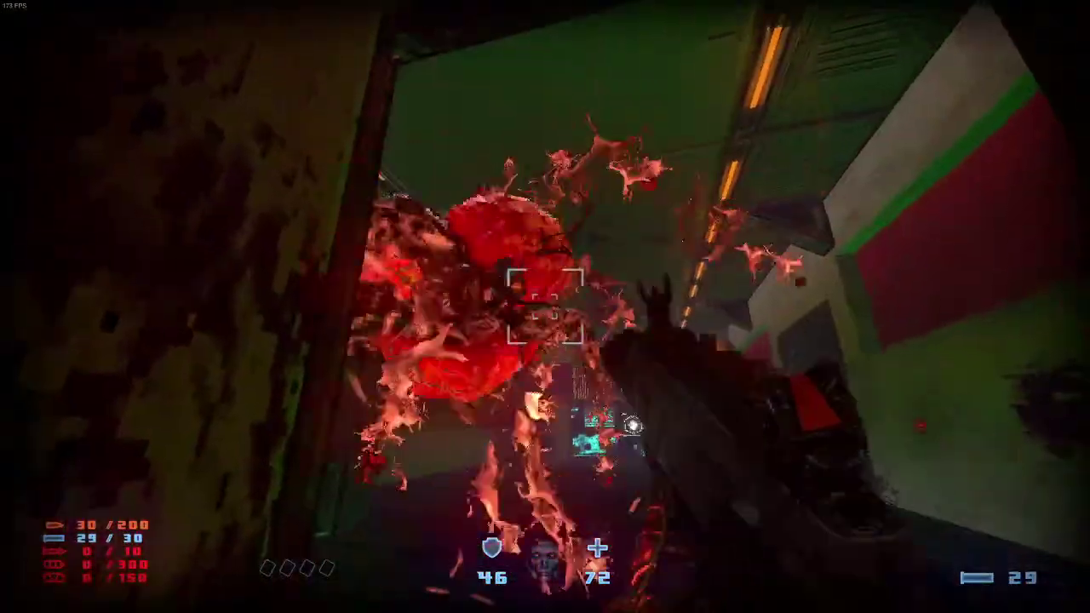
pyautogui.press('w')
pyautogui.press('e')
pyautogui.press('w')
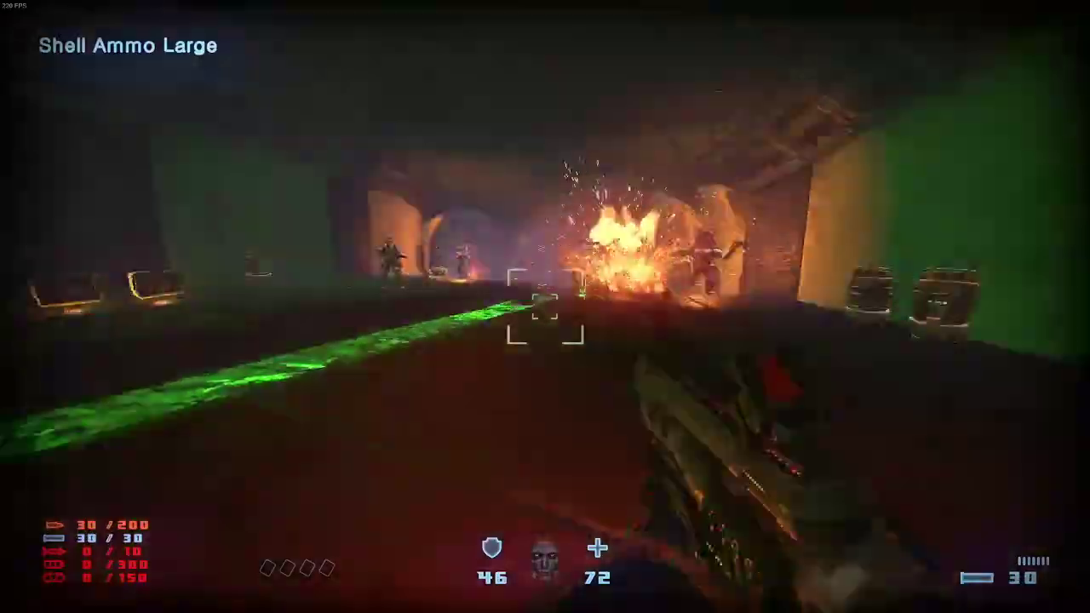
# Shoot the soldiers near the lit archways with the shotgun and collect the large bullet ammo beside the green slime channel
pyautogui.click(545, 307)
pyautogui.press('w')
pyautogui.click(545, 306)
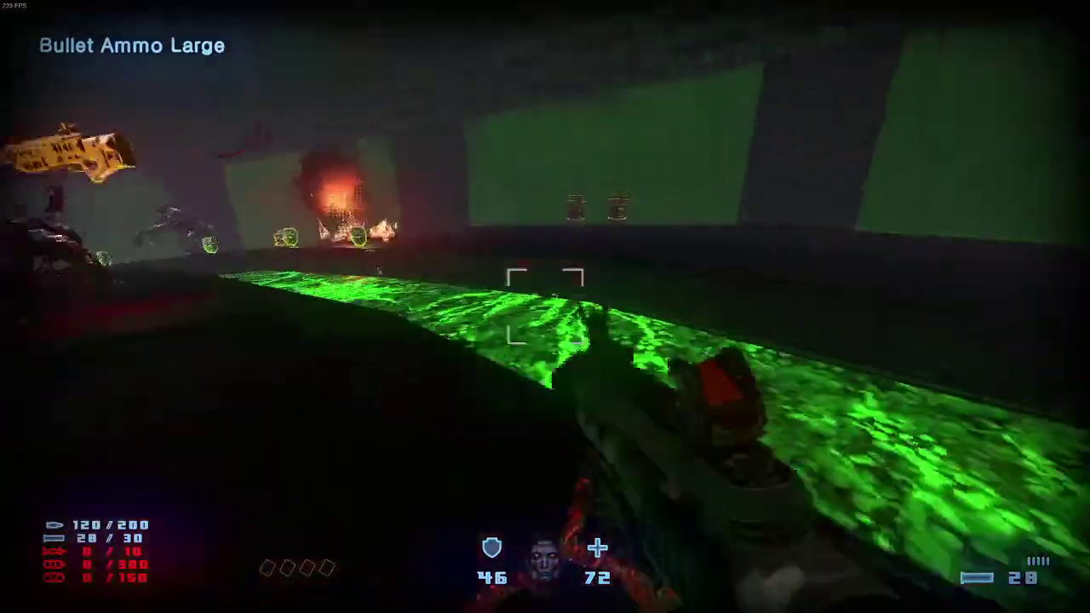
pyautogui.click(545, 306)
pyautogui.press('w')
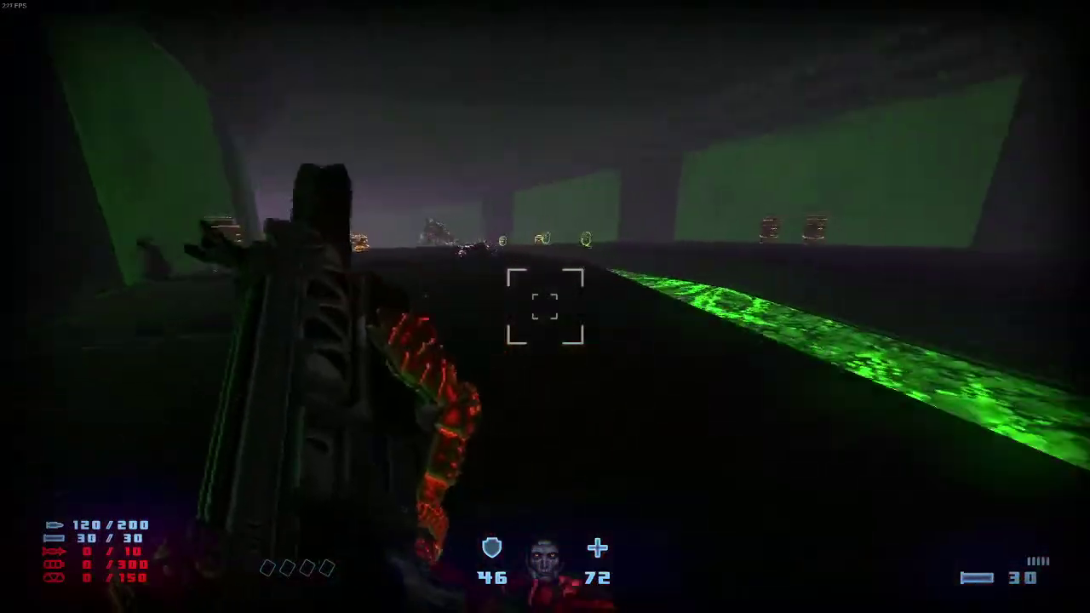
# Advance along the slime channel past the barrels and fire the shotgun at the group of demons ahead
pyautogui.press('w')
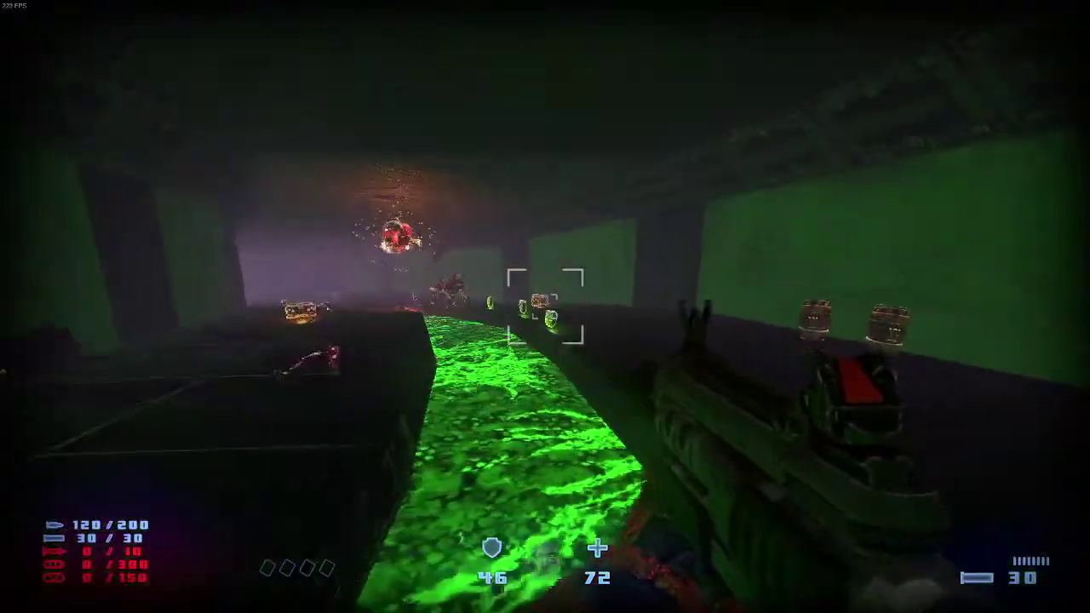
pyautogui.press('w')
pyautogui.press('w')
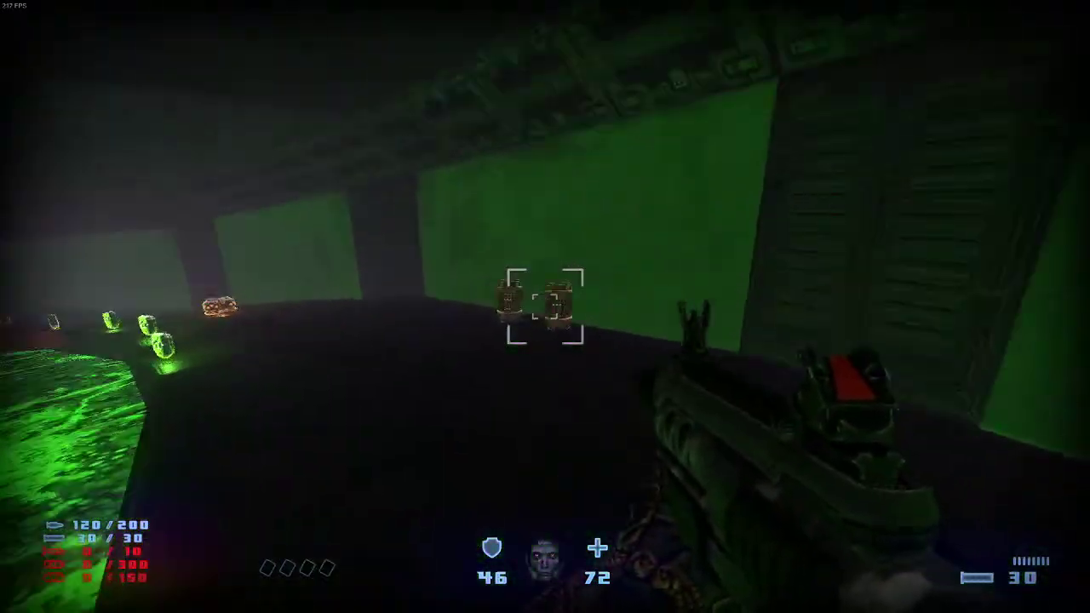
pyautogui.press('a')
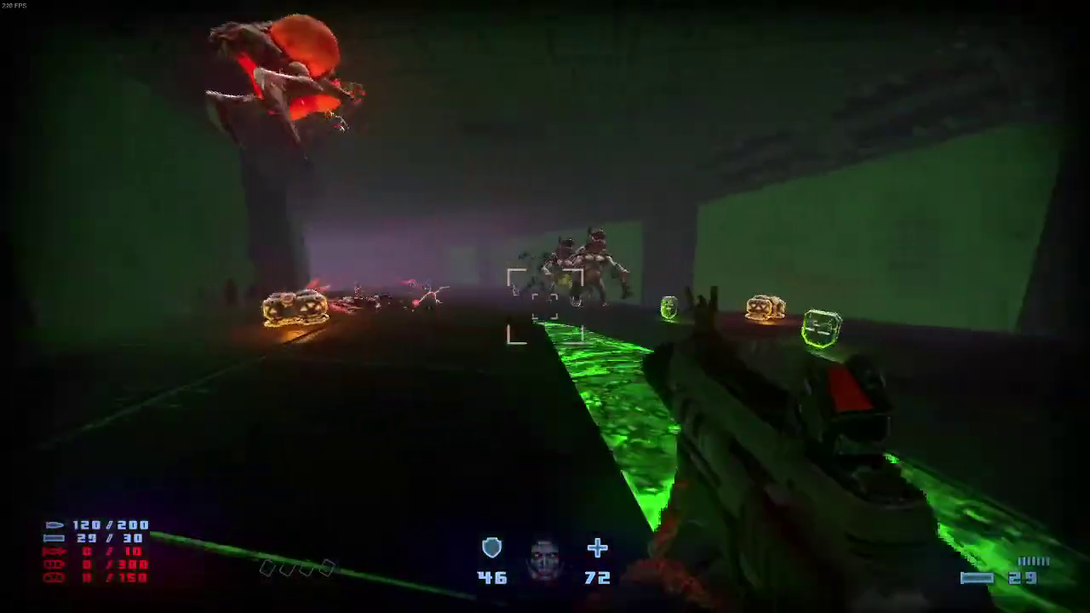
pyautogui.click(545, 307)
pyautogui.click(544, 306)
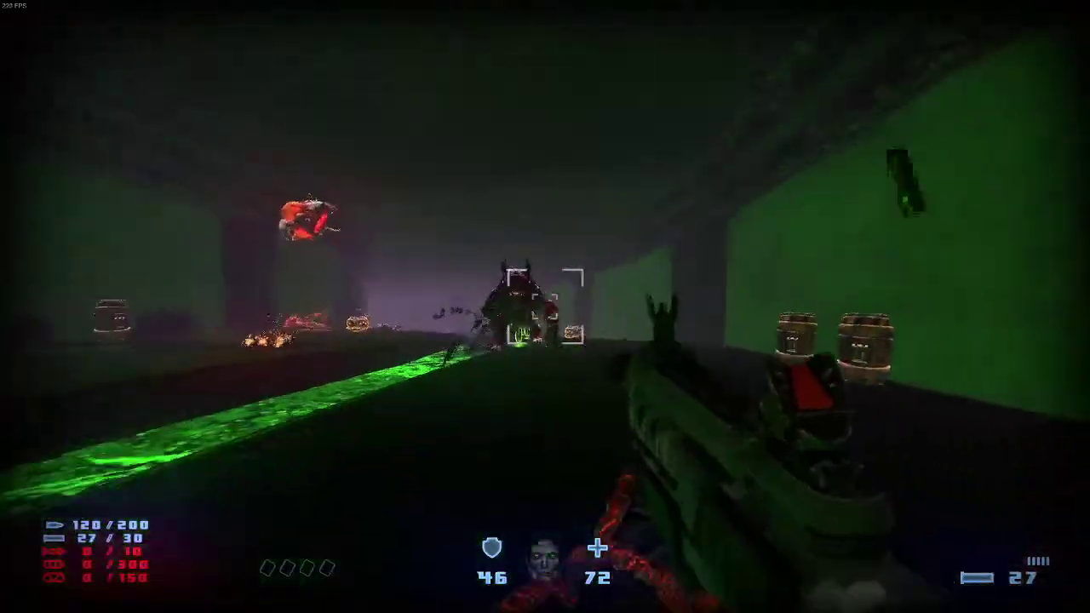
# Shoot the horned demon on the walkway and the flying demon in front of the hall's side door
pyautogui.click(545, 307)
pyautogui.click(545, 306)
pyautogui.click(545, 307)
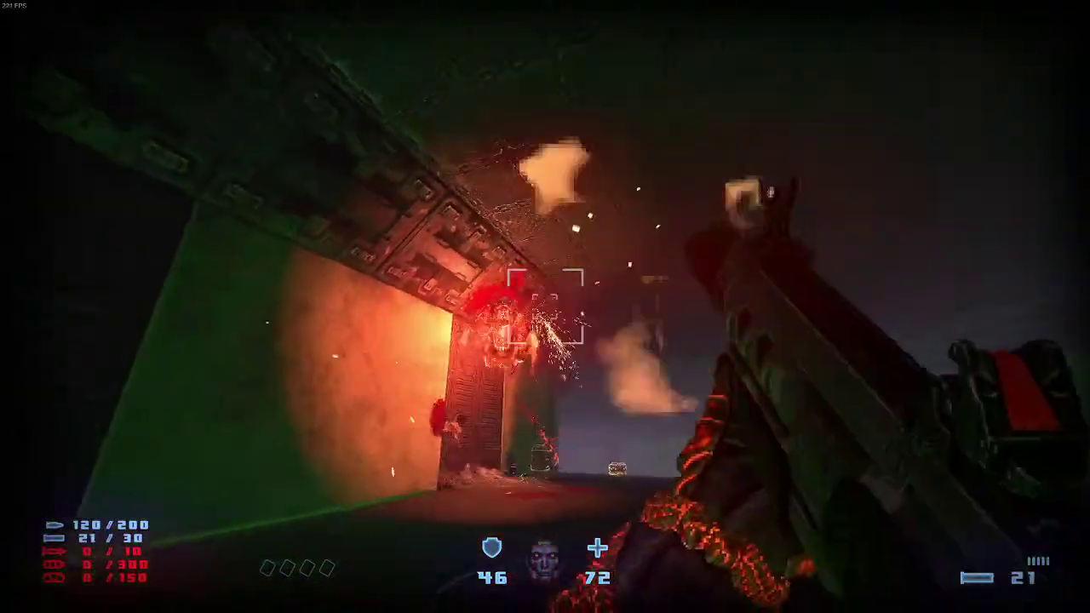
pyautogui.click(544, 307)
pyautogui.click(545, 307)
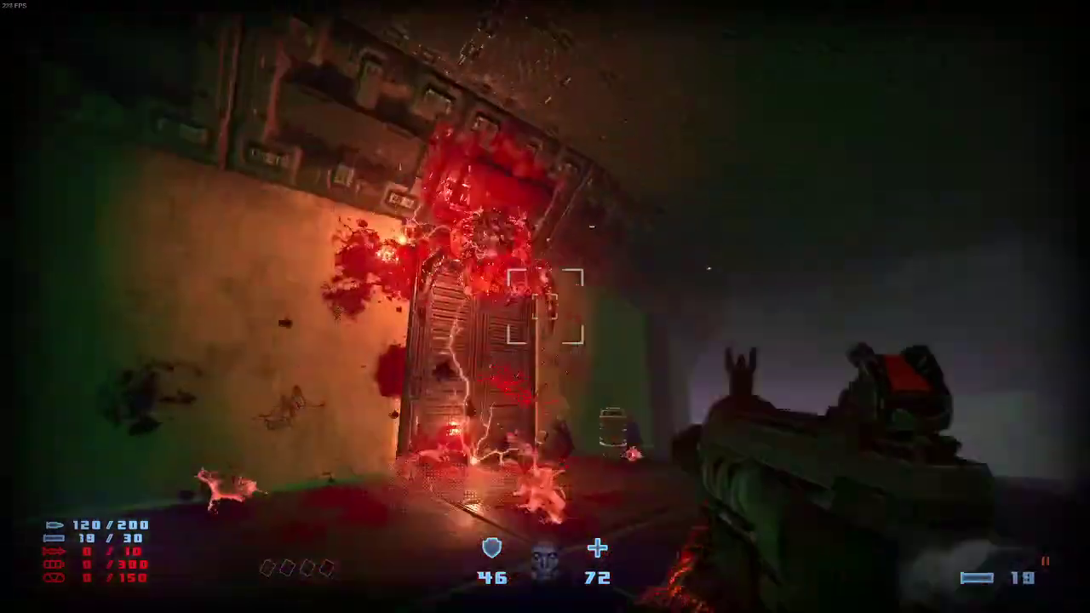
pyautogui.click(545, 307)
pyautogui.click(545, 306)
pyautogui.click(545, 306)
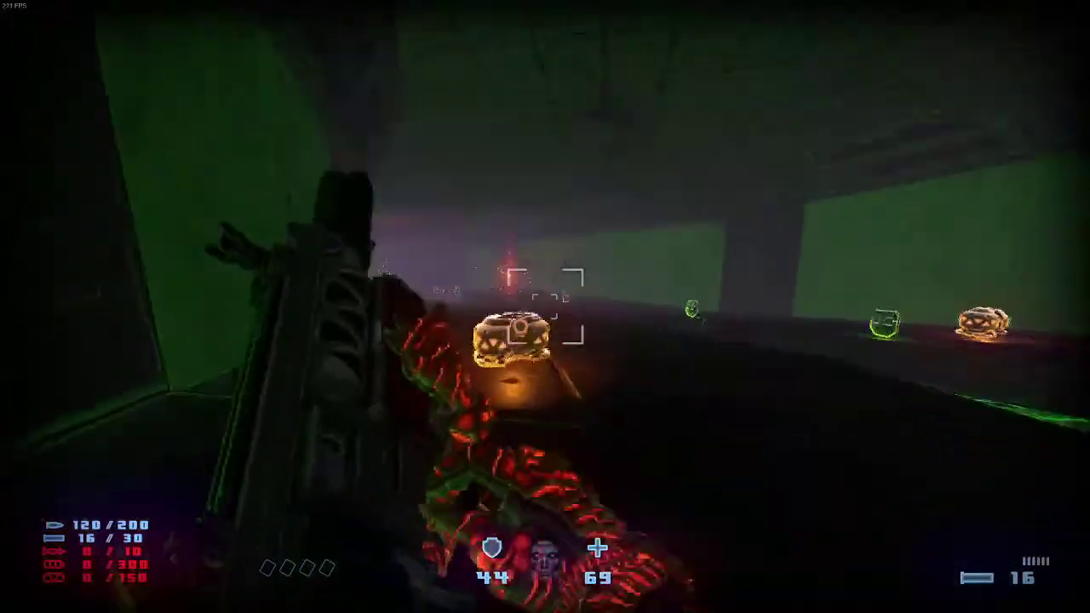
# Collect the armor shards and chaos ammo along the slime channel and shoot the demons spawning in the hall
pyautogui.press('w')
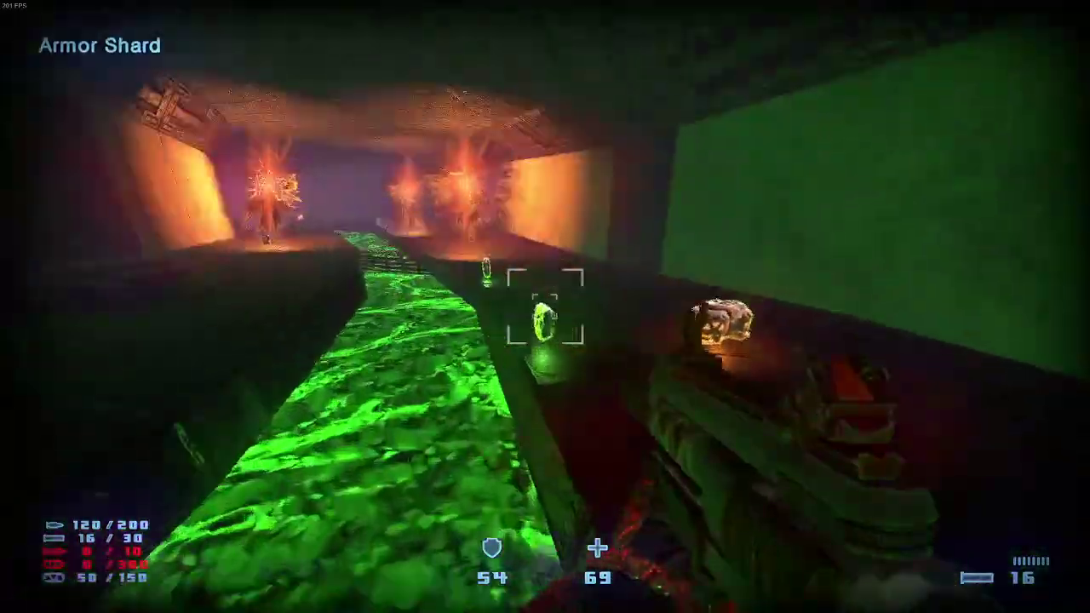
pyautogui.press('w')
pyautogui.click(545, 307)
pyautogui.click(545, 306)
pyautogui.click(545, 307)
pyautogui.click(545, 307)
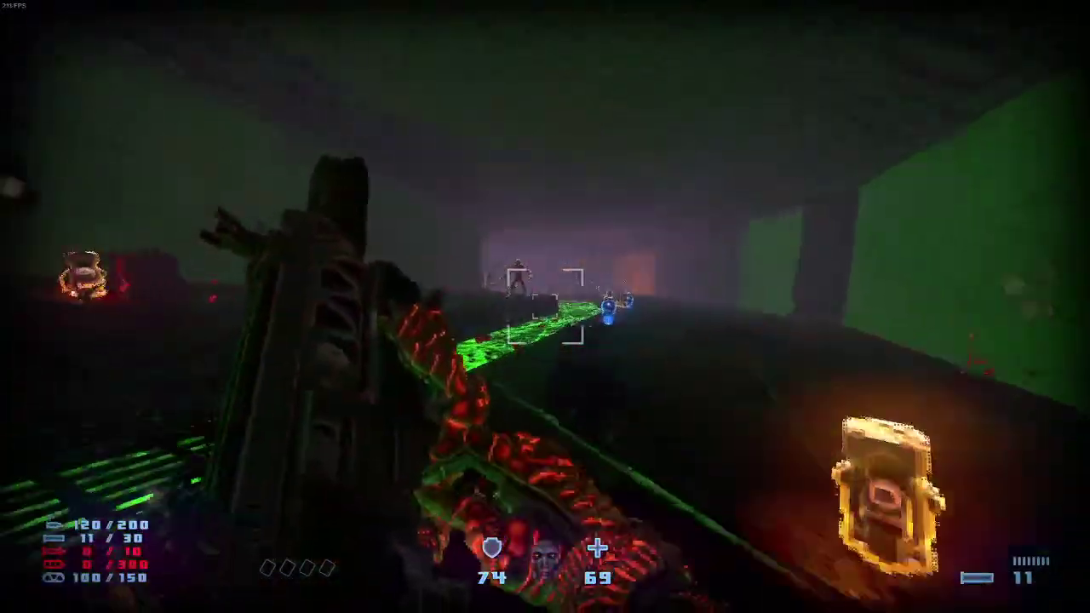
# Push forward beside the slime channel and pick up the health flasks and shells lying along its edge
pyautogui.press('w')
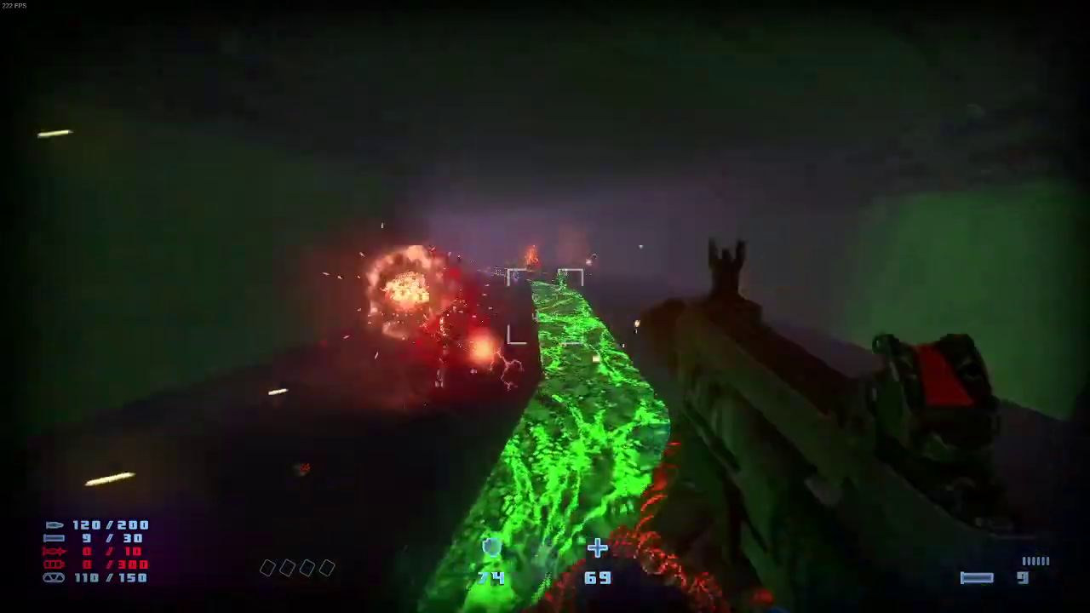
pyautogui.press('w')
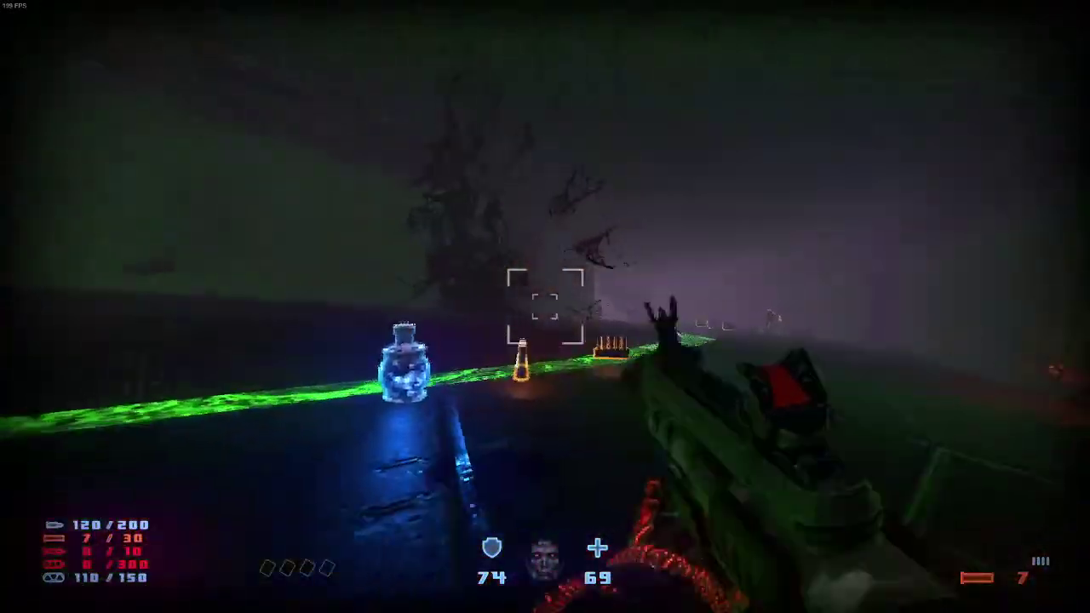
pyautogui.press('w')
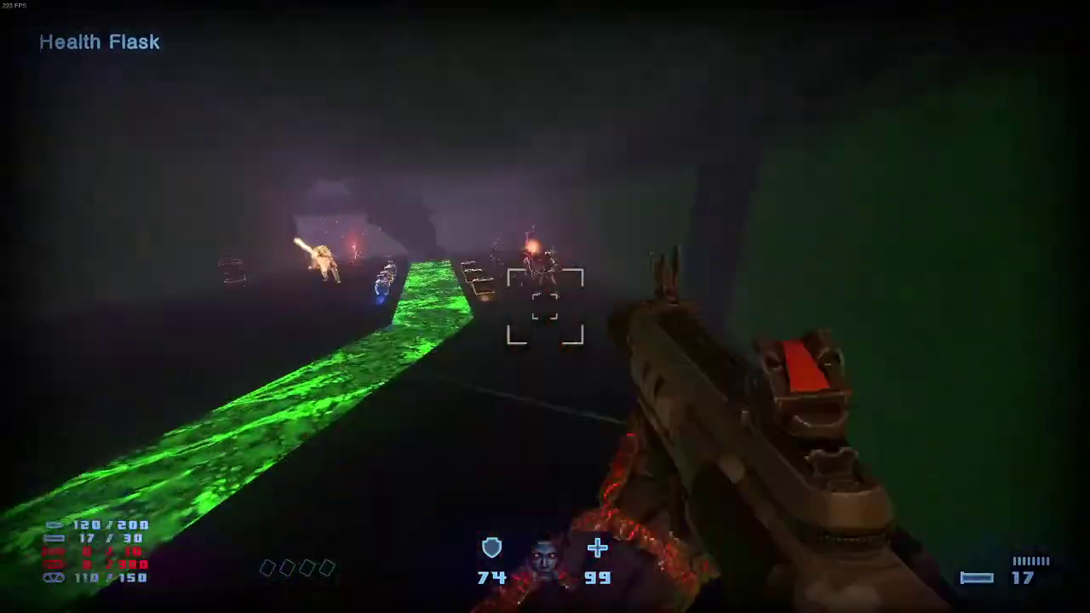
# Kill the demons and soldiers around the rows of pickups with the shotgun and collect a dropped shotgun
pyautogui.click(545, 307)
pyautogui.click(544, 306)
pyautogui.click(545, 306)
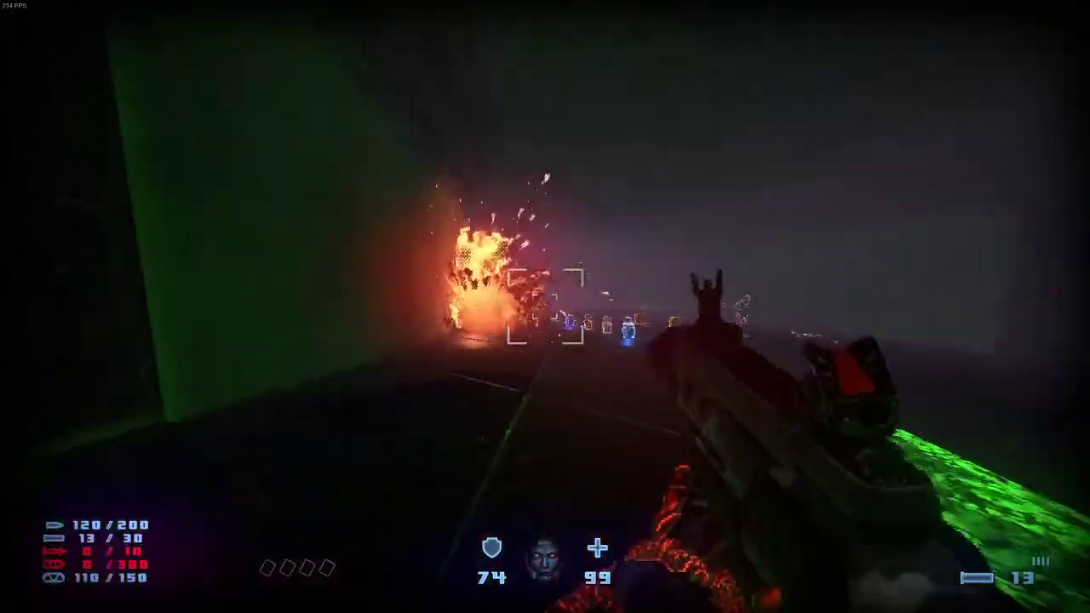
pyautogui.click(545, 307)
pyautogui.click(545, 306)
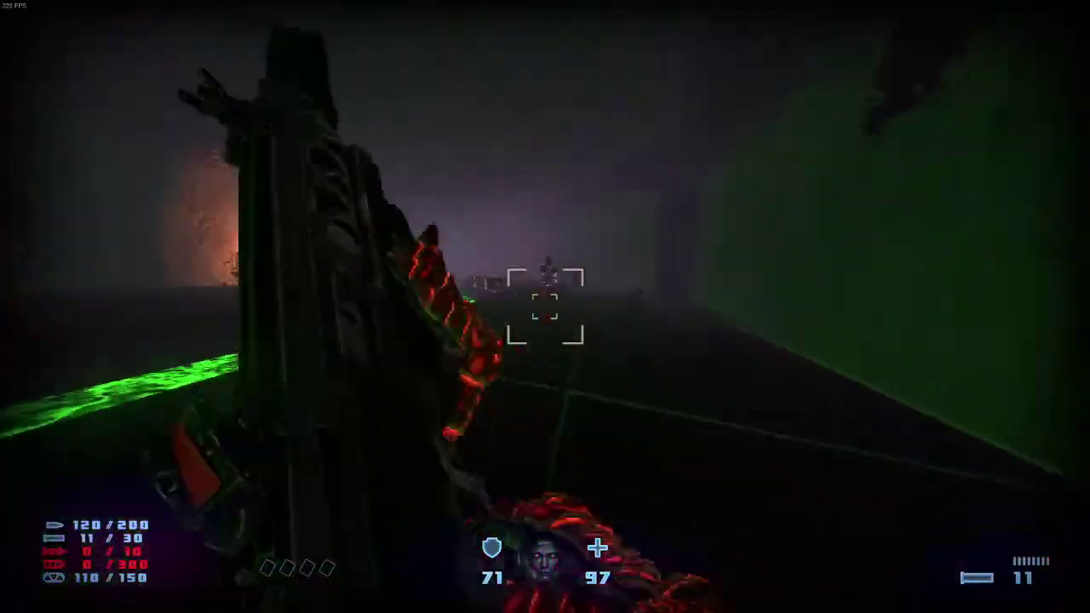
pyautogui.click(545, 306)
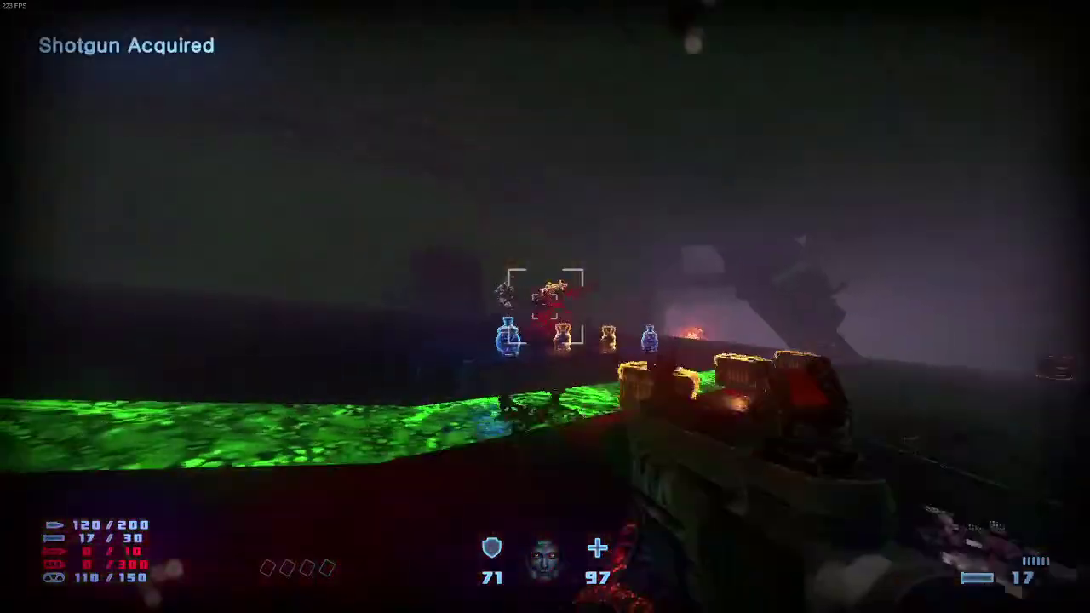
pyautogui.click(545, 307)
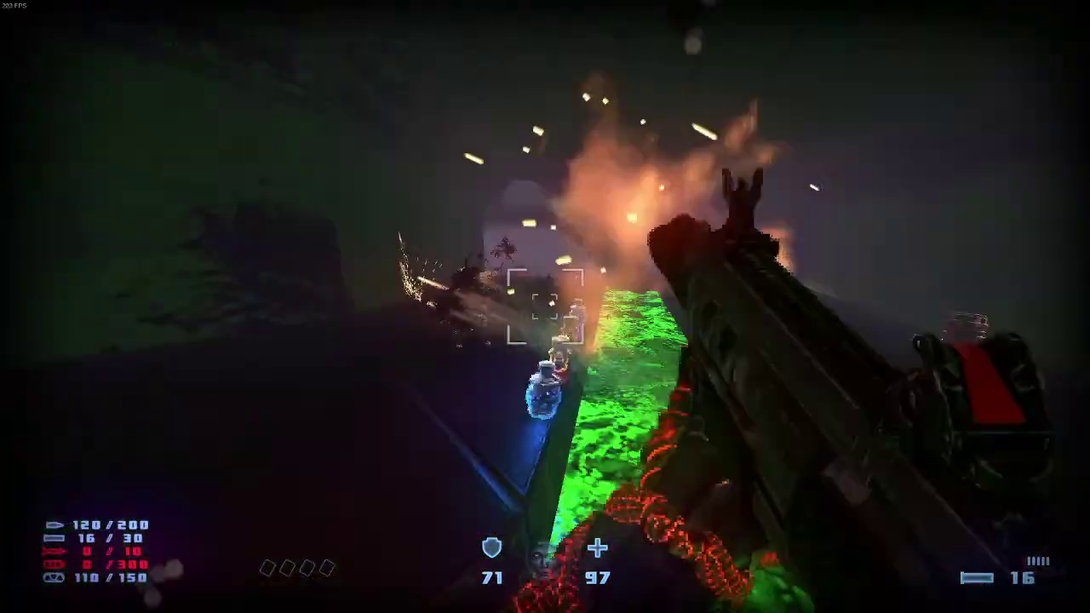
# Gather the dropped shotgun, health flask, chaos ammo and large bullet ammo on both sides of the slime channel
pyautogui.press('w')
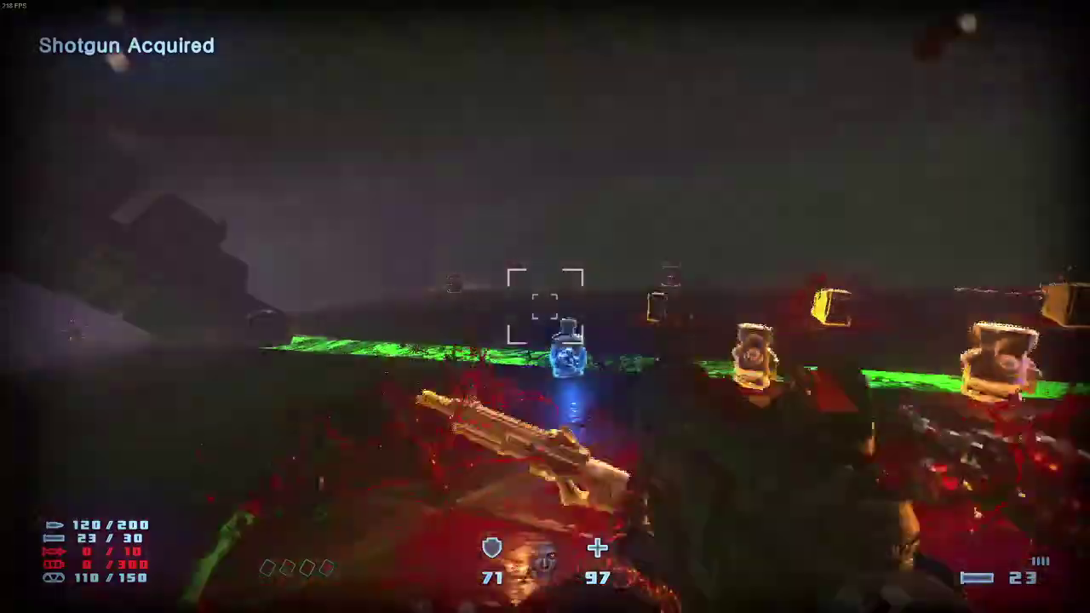
pyautogui.press('w')
pyautogui.press('r')
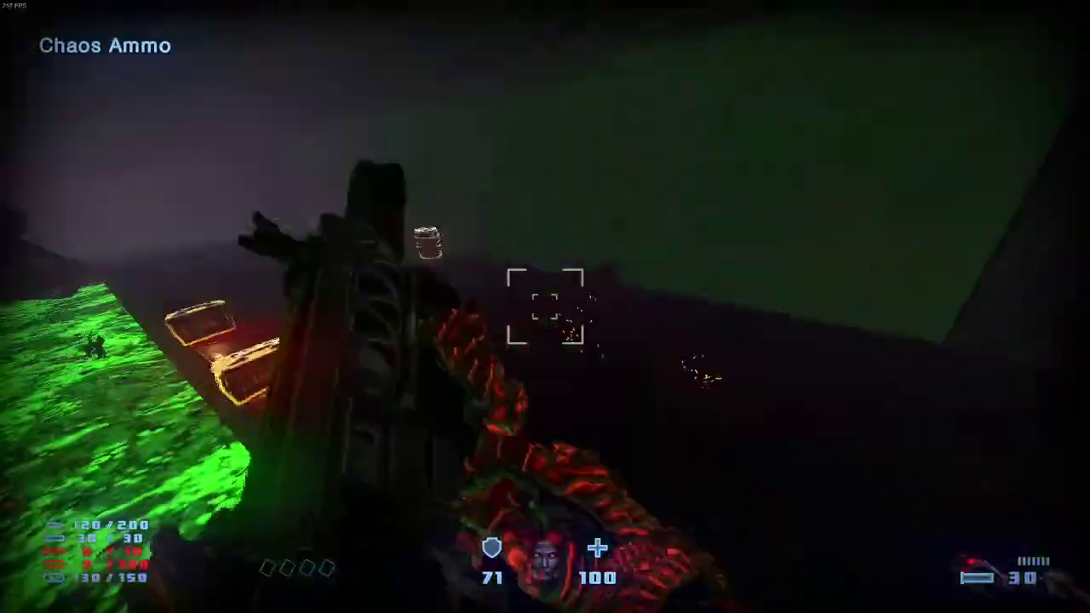
pyautogui.press('w')
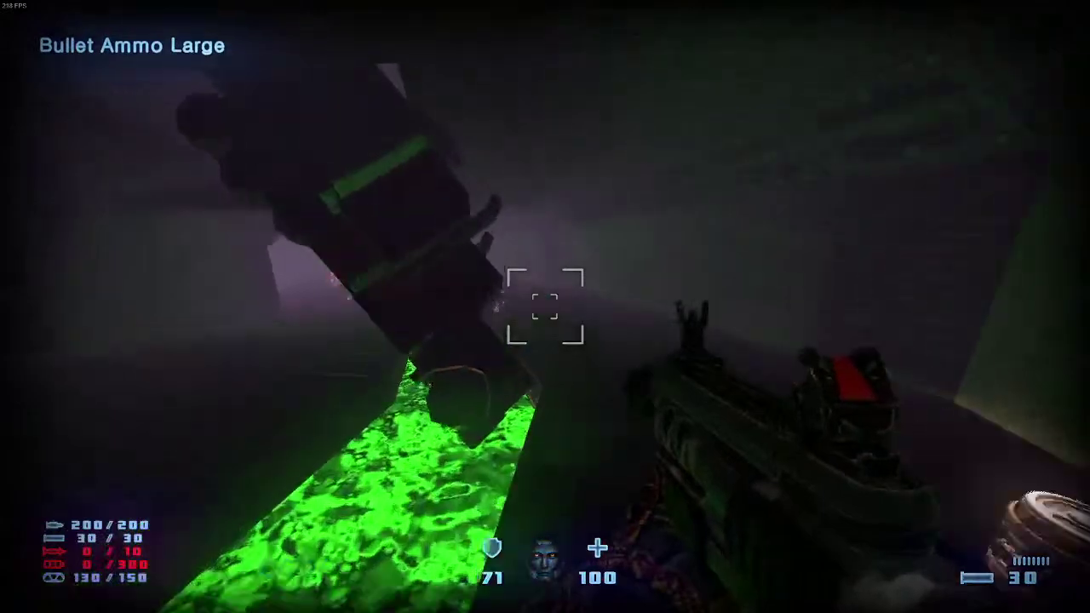
# Advance past the tilted wreck in the slime and shoot the horned demons attacking along the walkway
pyautogui.click(545, 306)
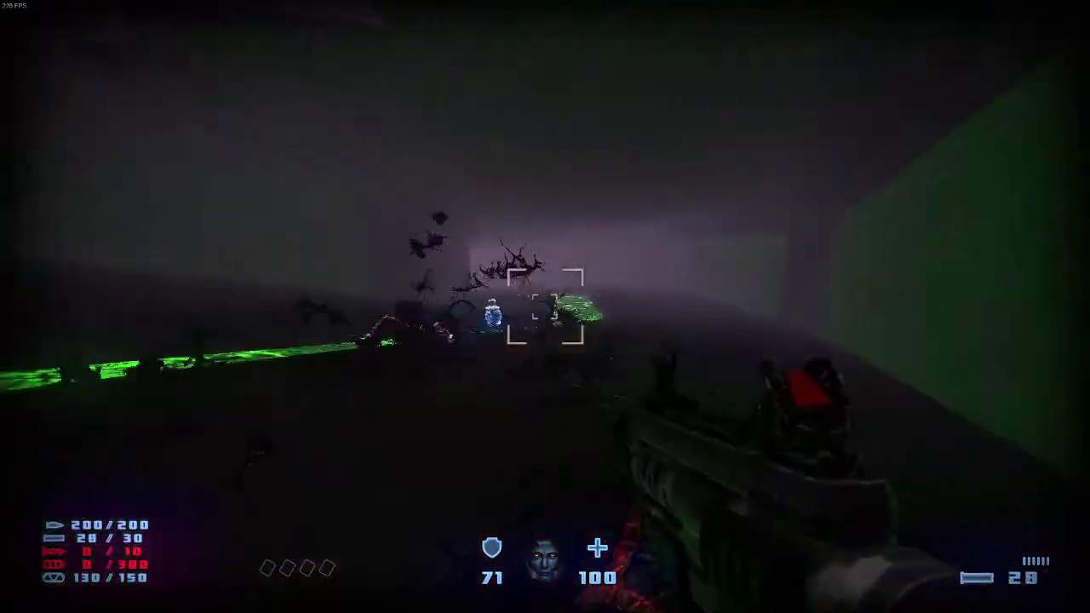
pyautogui.click(544, 307)
pyautogui.click(545, 307)
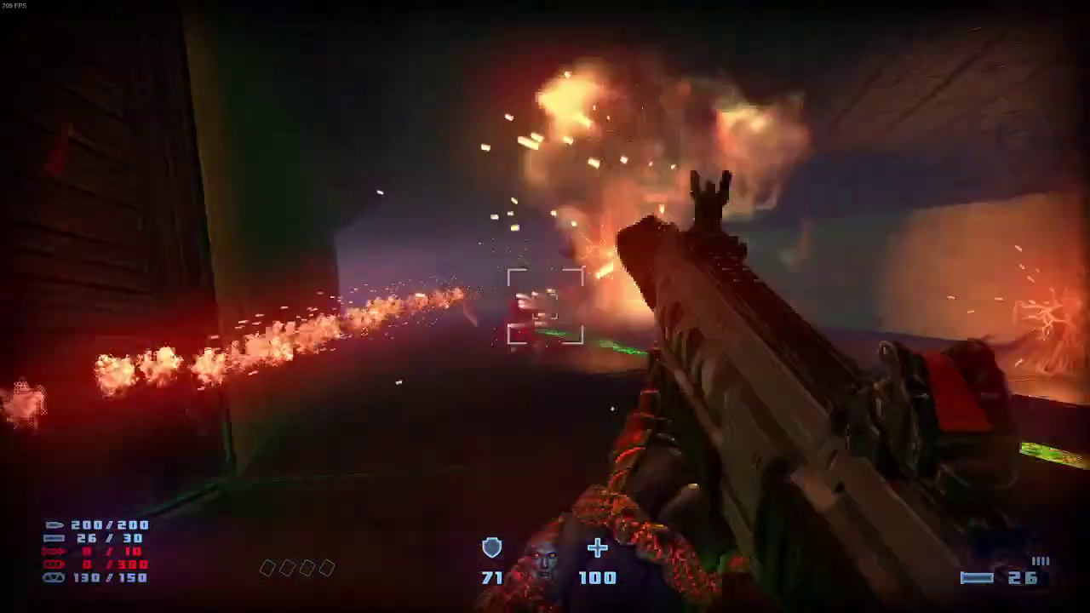
pyautogui.click(545, 307)
pyautogui.click(545, 306)
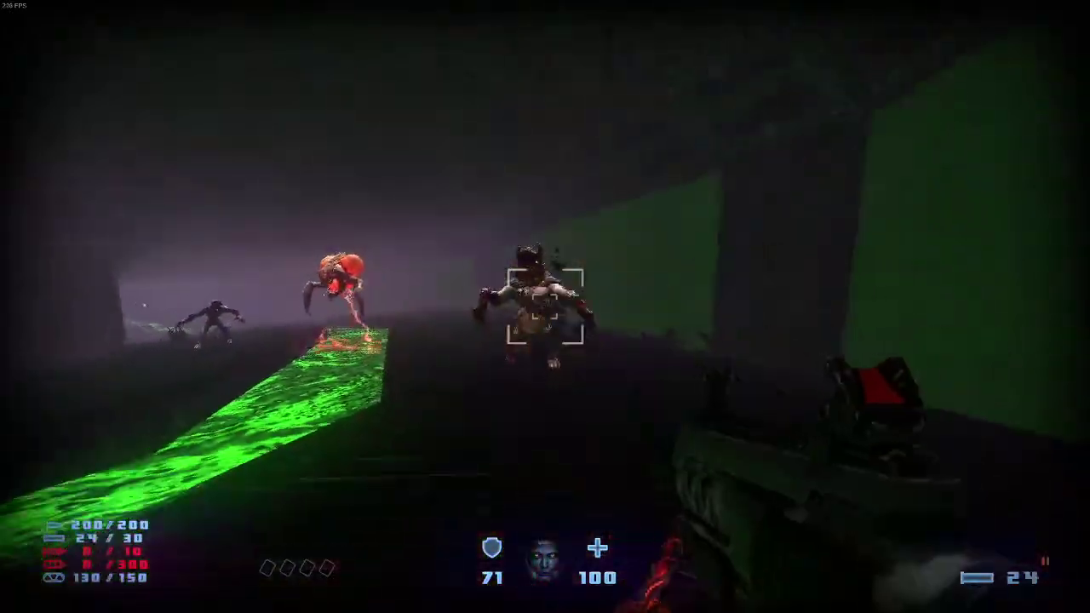
pyautogui.click(545, 306)
pyautogui.click(545, 307)
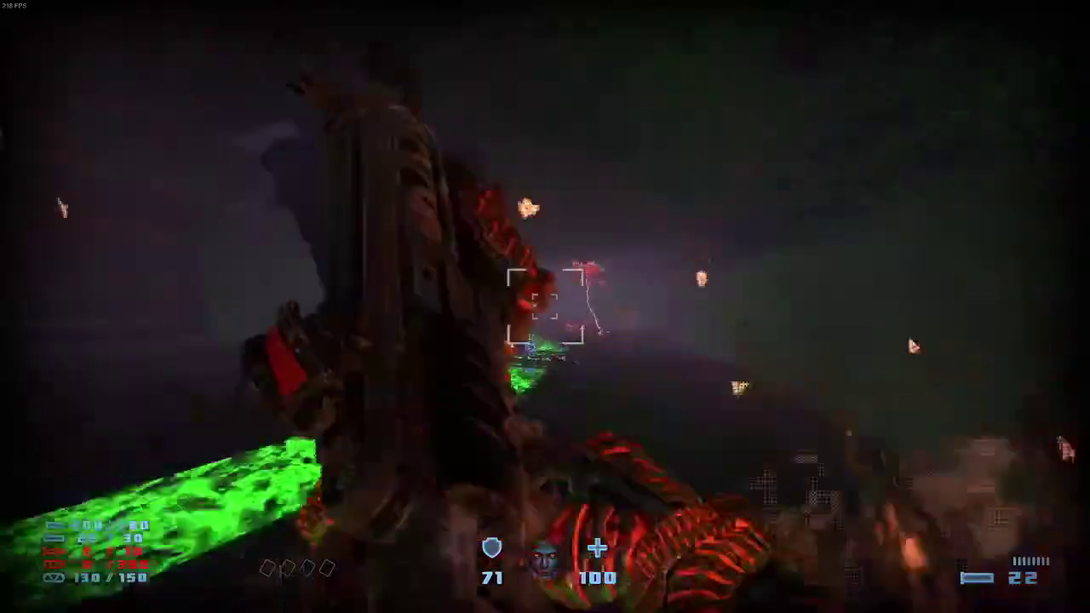
# Kill the flying lightning demon near the green wall with repeated shotgun blasts
pyautogui.click(544, 307)
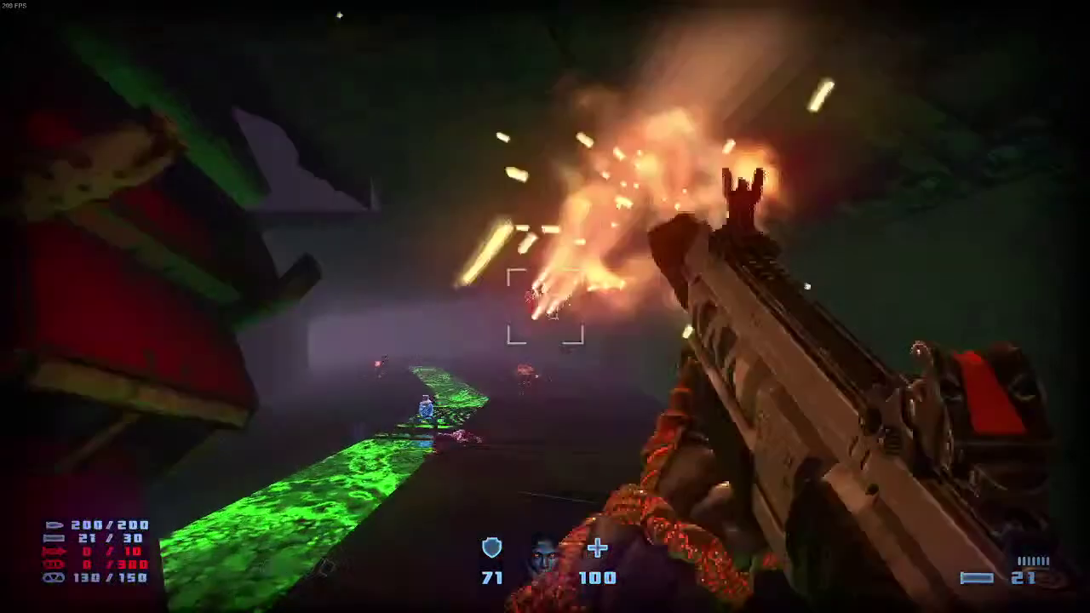
pyautogui.click(545, 307)
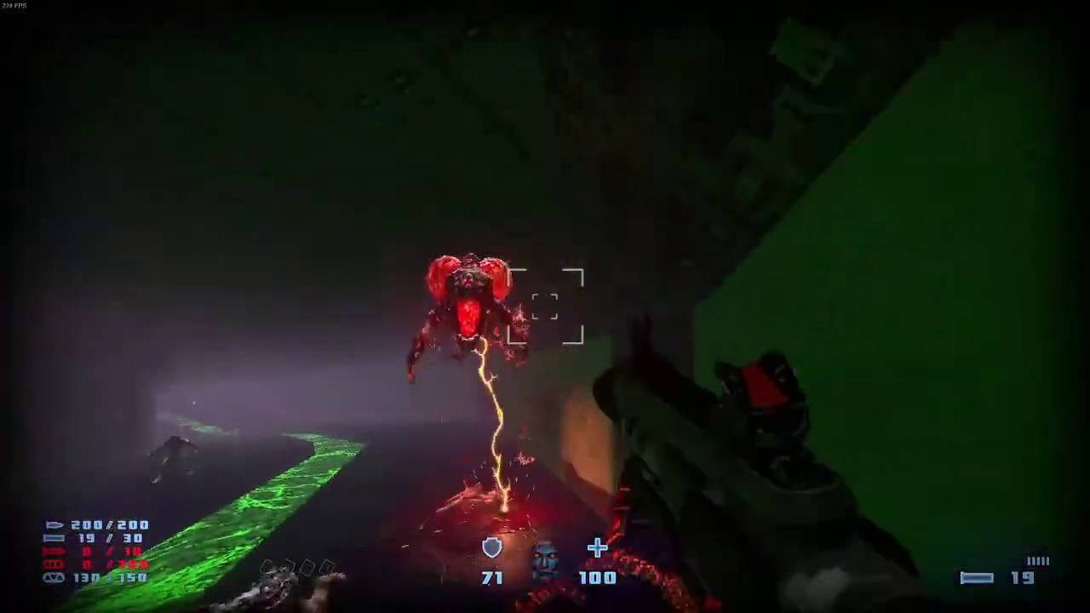
pyautogui.click(545, 306)
pyautogui.click(545, 307)
pyautogui.click(545, 307)
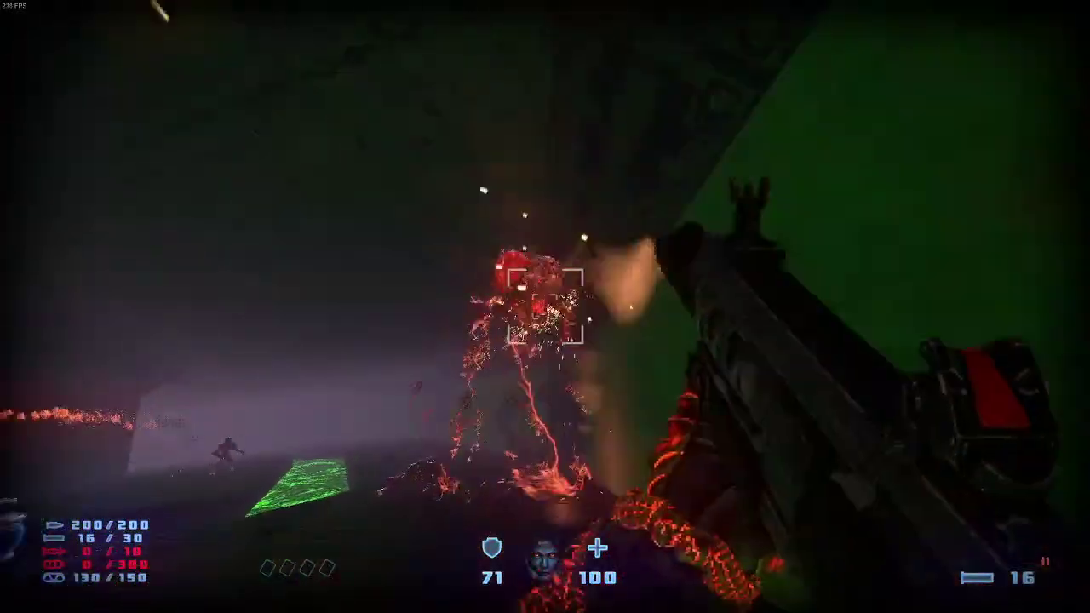
pyautogui.click(545, 306)
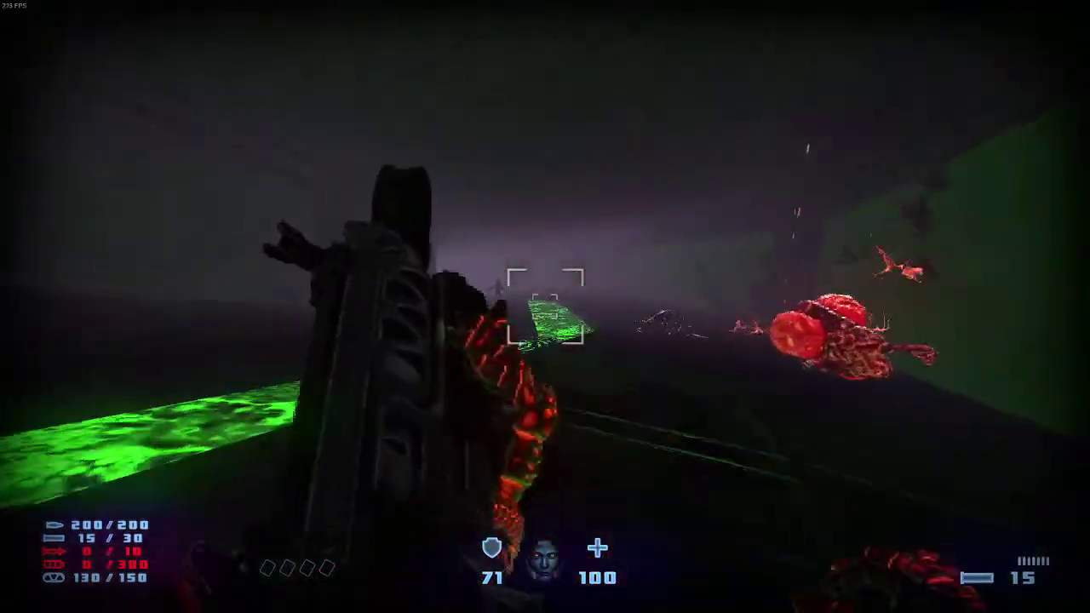
# Strafe along the green wall and shoot the distant enemies firing red beams down the hall
pyautogui.click(545, 307)
pyautogui.click(545, 306)
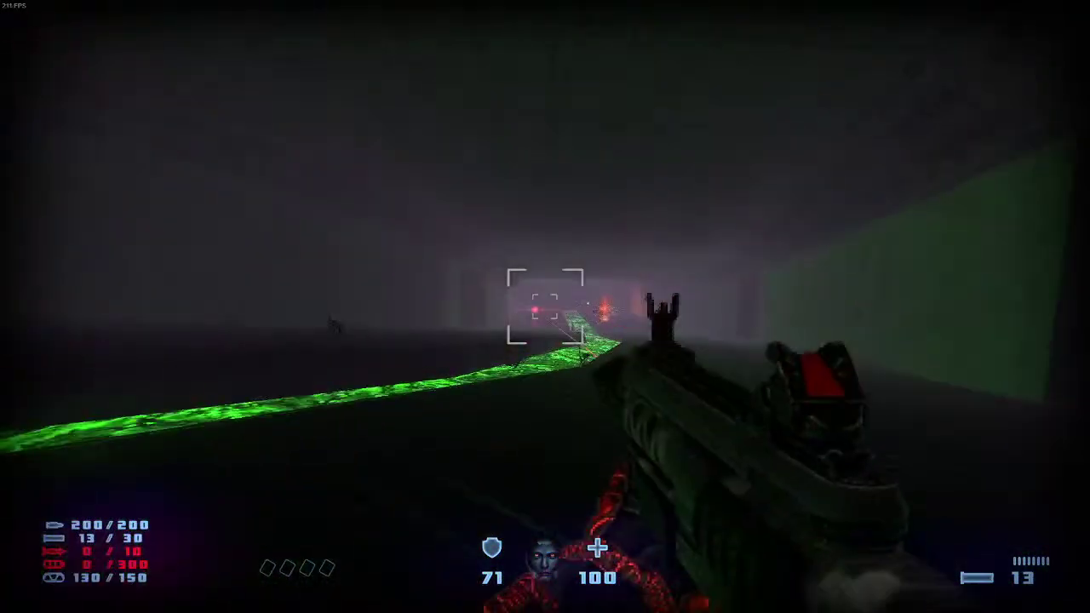
pyautogui.press('a')
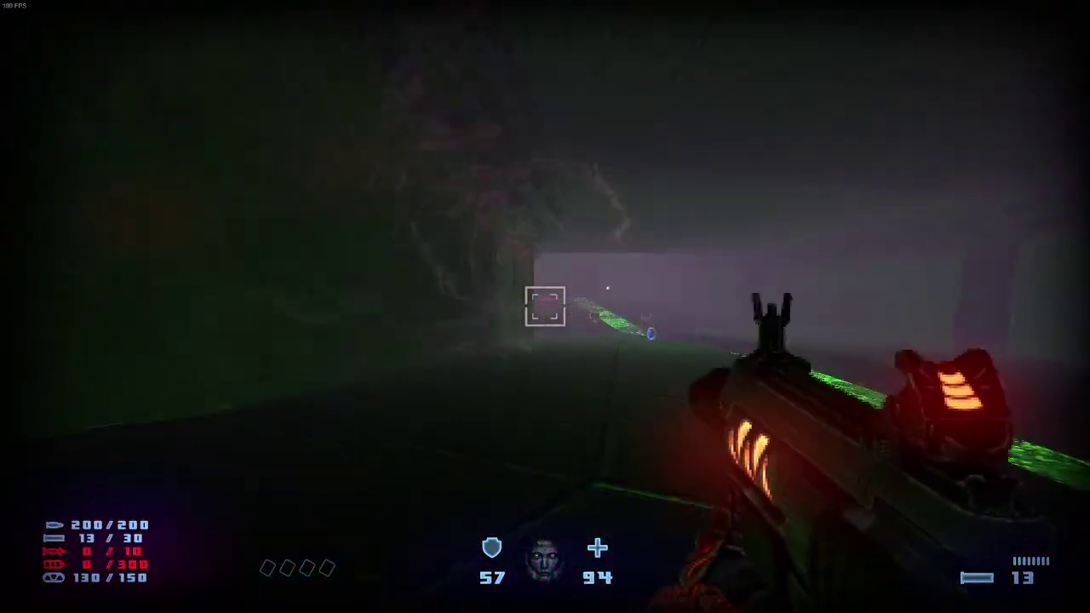
pyautogui.click(545, 307)
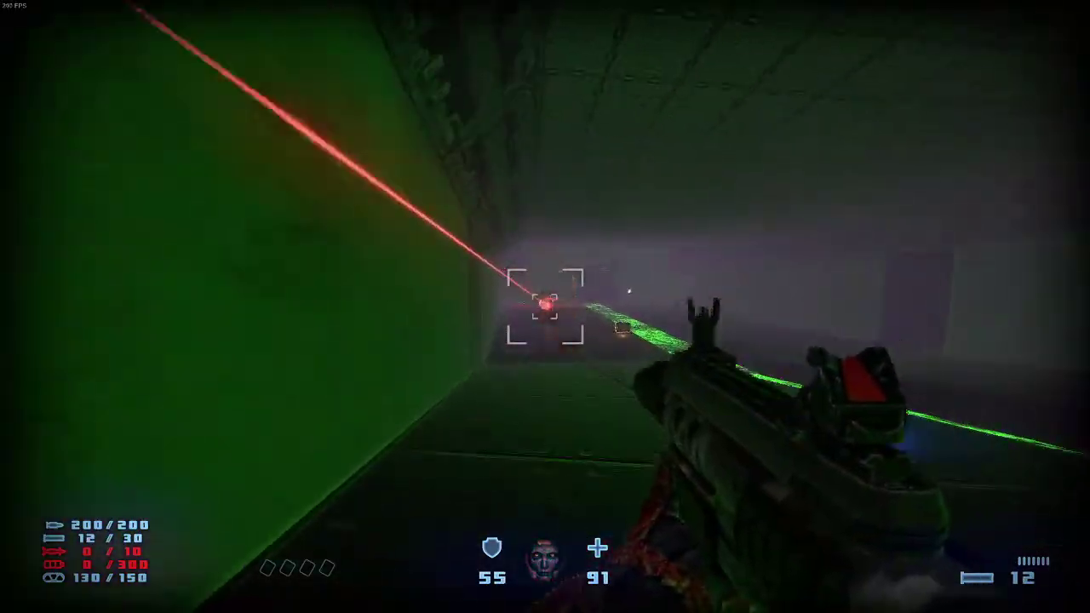
pyautogui.click(545, 307)
pyautogui.press('a')
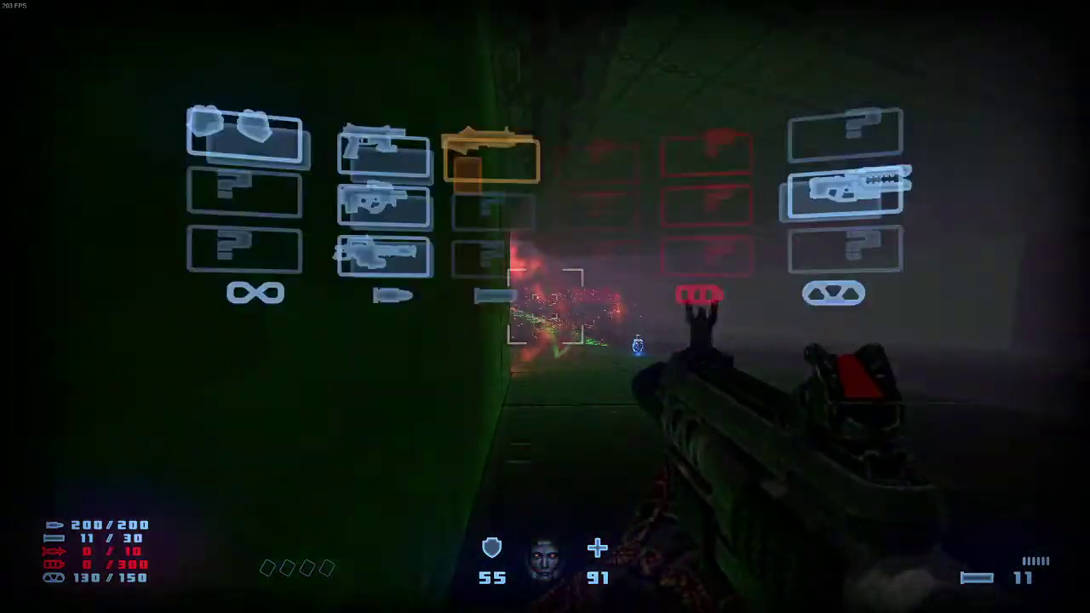
# Switch to the rapid-fire bullet weapon and gun down the enemies along the slime channel
pyautogui.press('d')
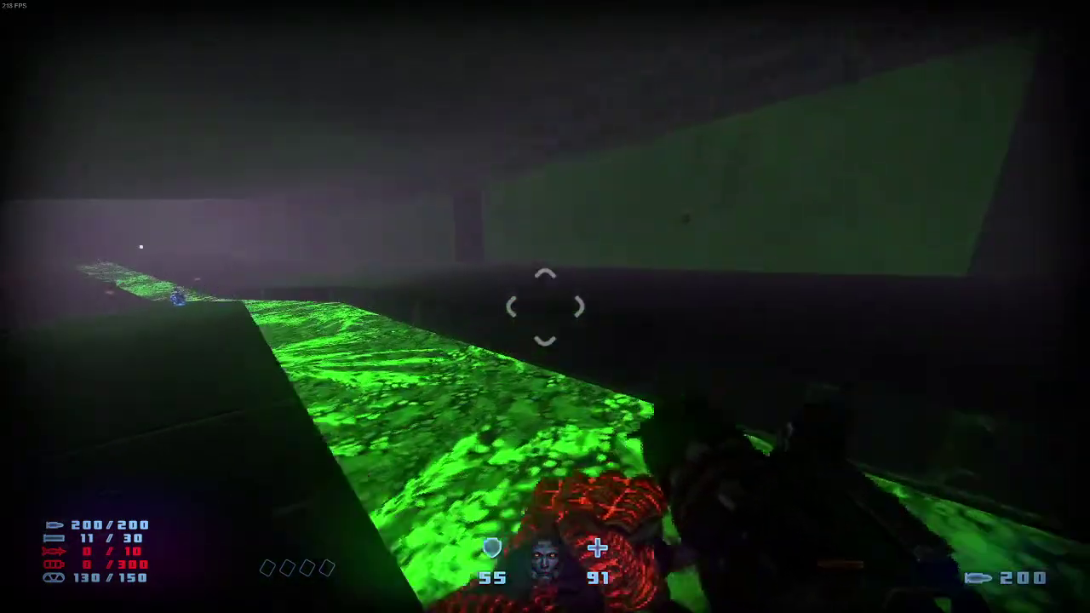
pyautogui.click(545, 306)
pyautogui.moveTo(545, 306); pyautogui.dragTo(544, 306)
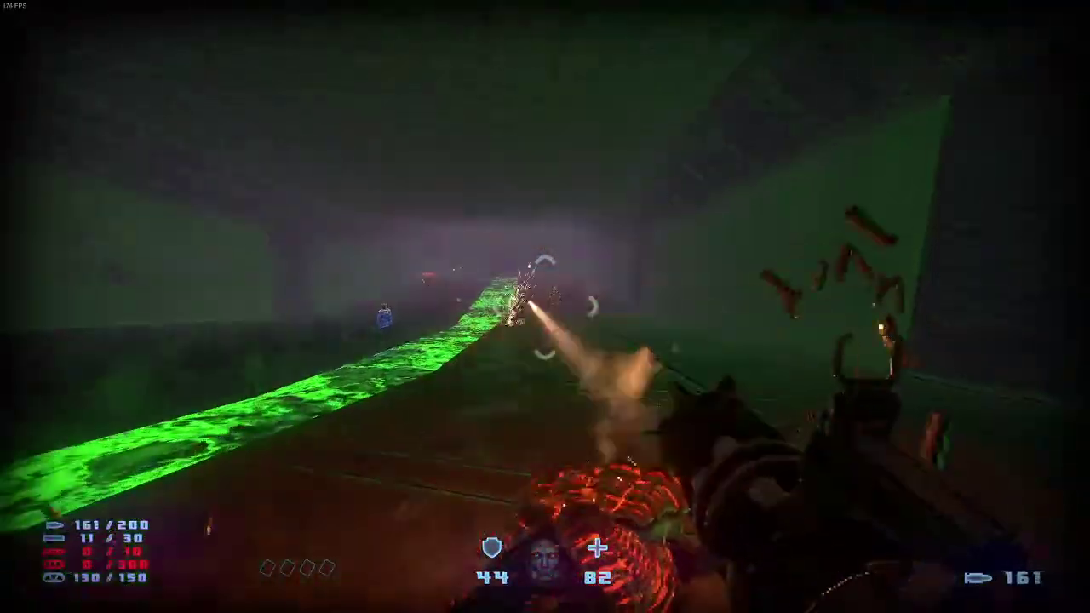
pyautogui.moveTo(545, 307); pyautogui.dragTo(545, 306)
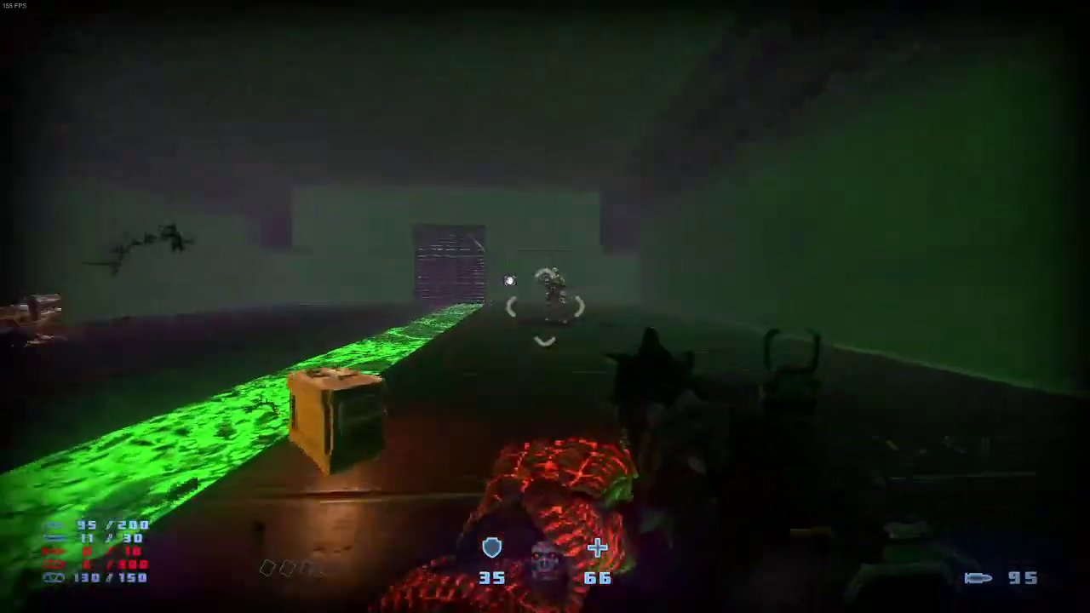
# Pick up the dropped shotgun and blast the attackers behind with the shotgun
pyautogui.press('w')
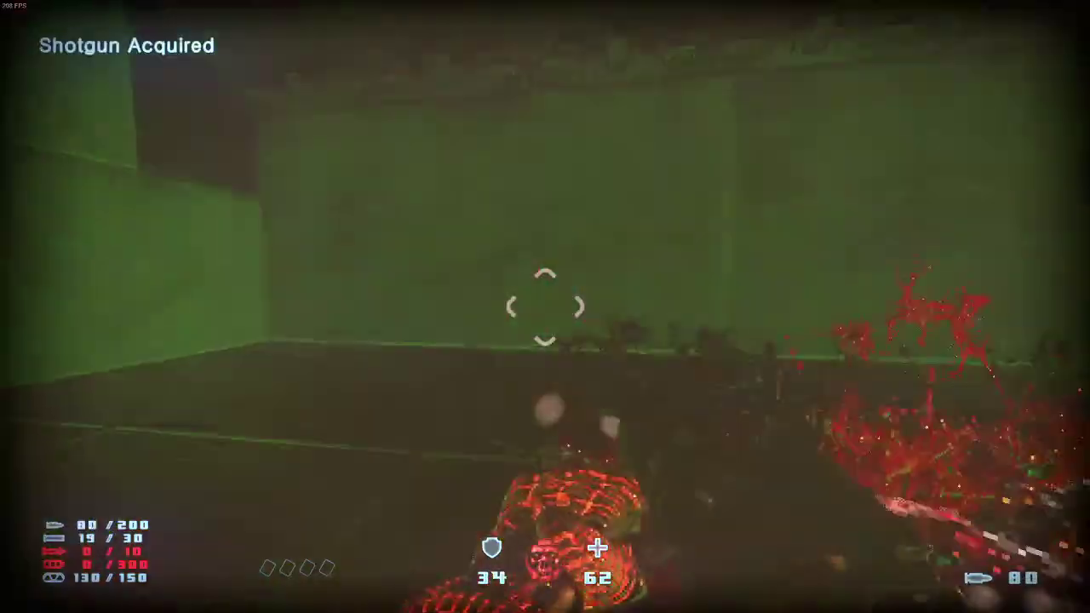
pyautogui.press('w')
pyautogui.click(545, 306)
pyautogui.click(545, 307)
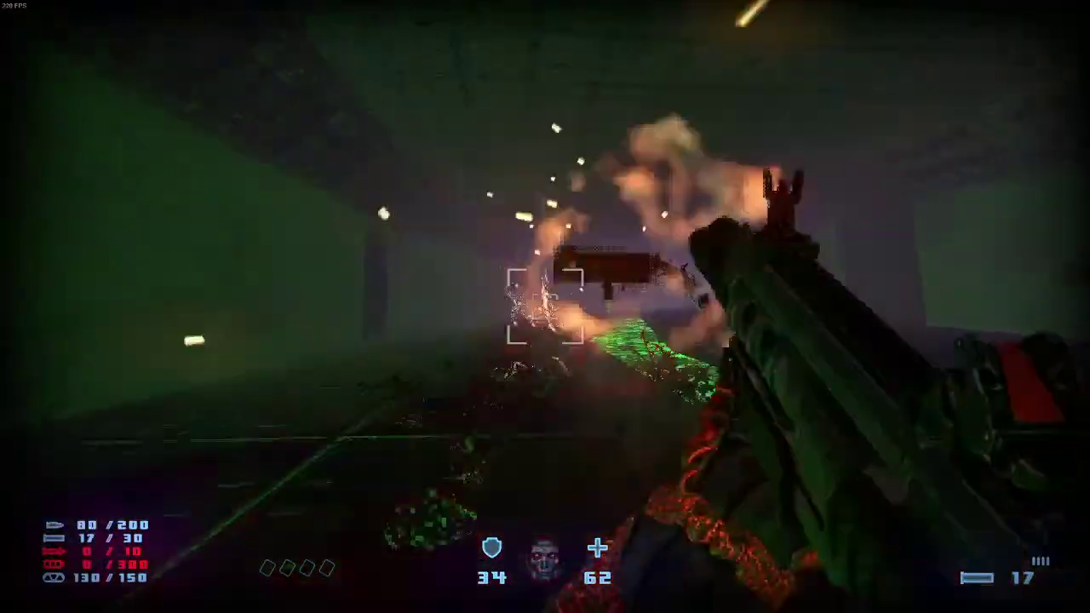
# Collect the shell ammo, health flask, Arc Rail and large bullet ammo on the way to the barred gate
pyautogui.press('w')
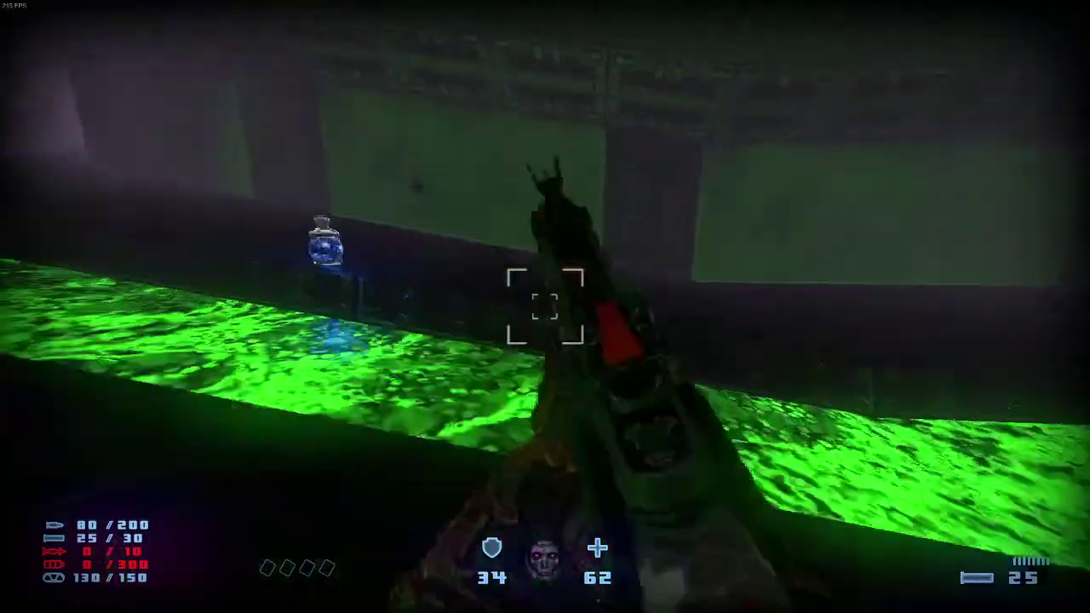
pyautogui.press('w')
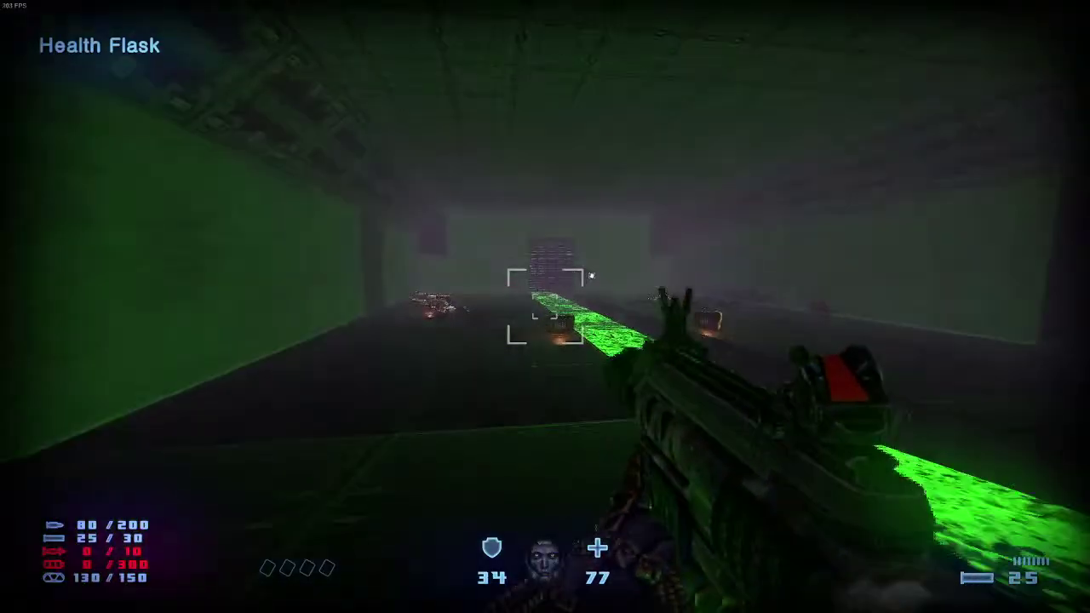
pyautogui.press('w')
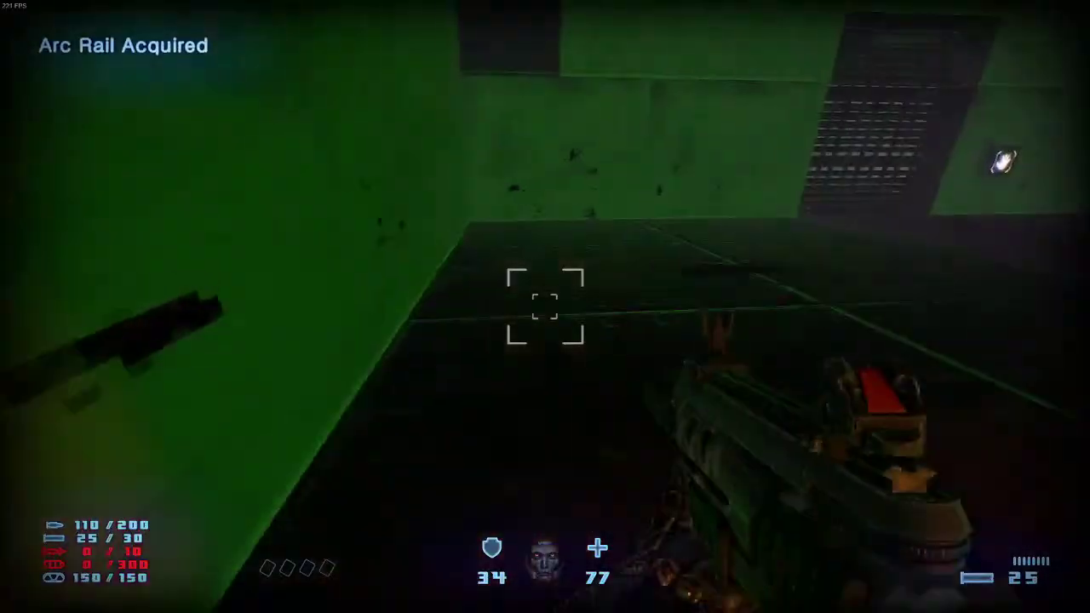
pyautogui.press('w')
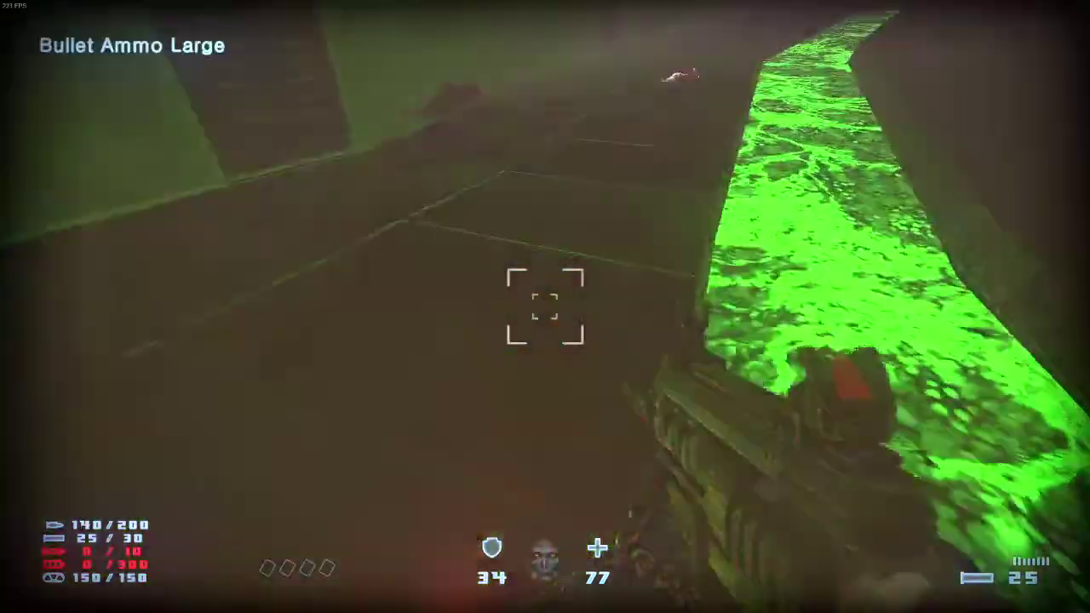
pyautogui.press('w')
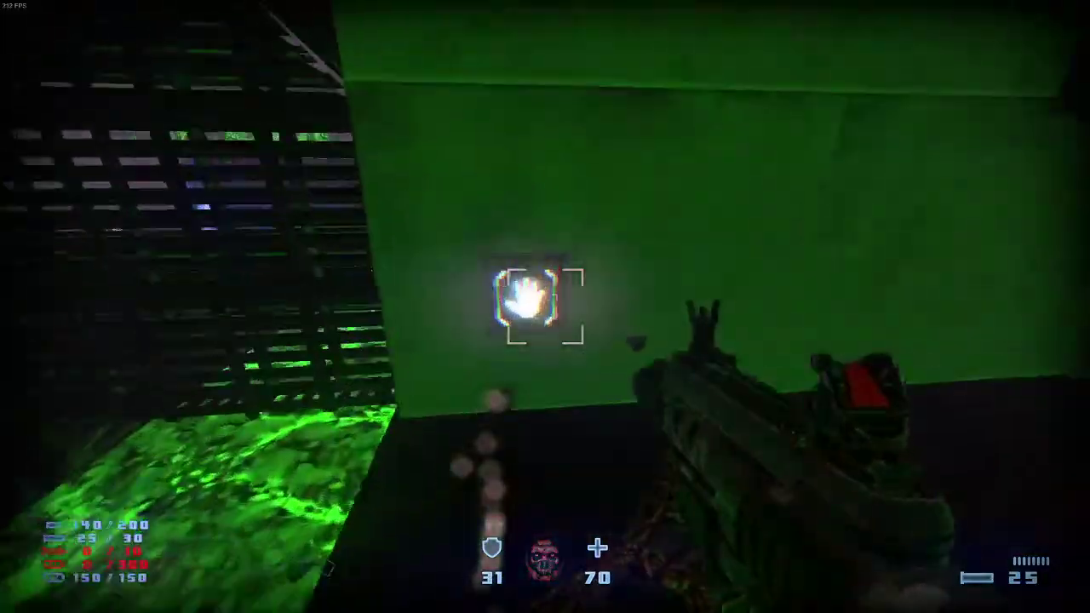
# Activate the glowing hand switch beside the gate, enter the outdoor area and shoot the soldiers on the stairs
pyautogui.press('e')
pyautogui.press('s')
pyautogui.press('w')
pyautogui.click(545, 306)
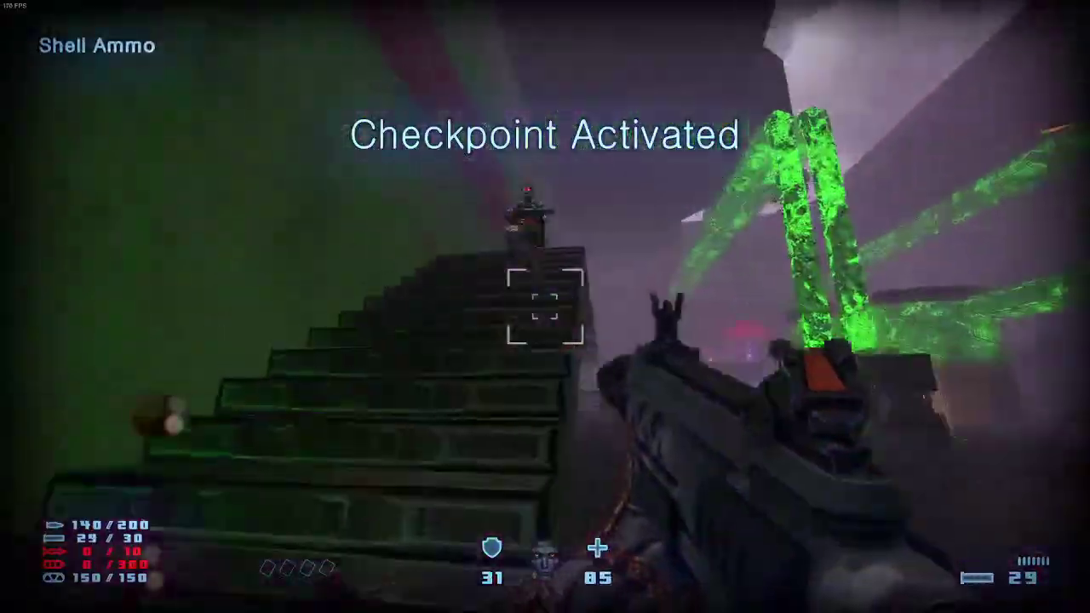
pyautogui.click(545, 306)
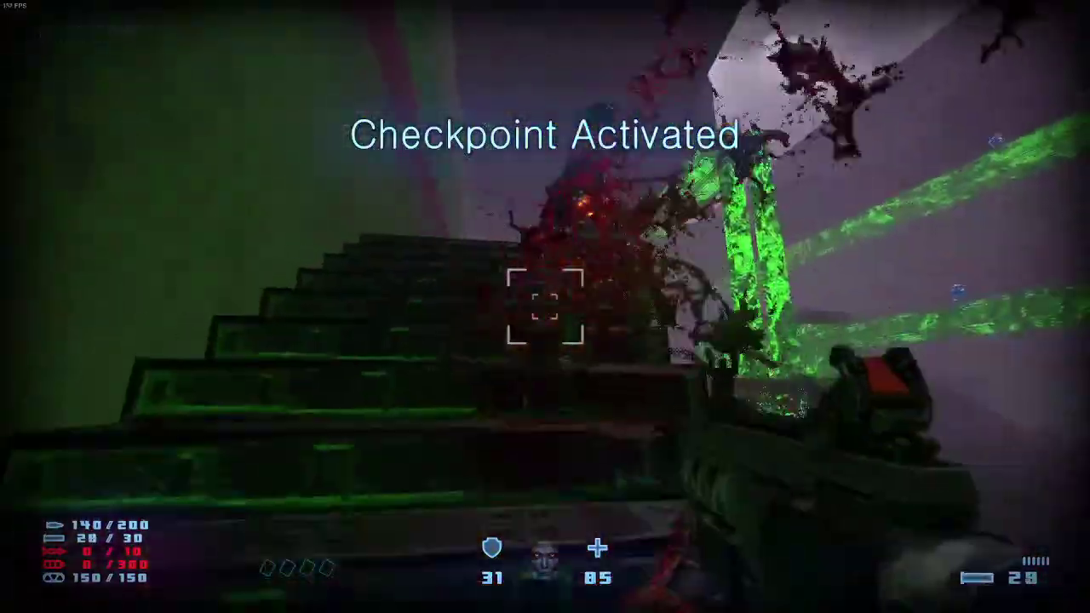
pyautogui.click(544, 307)
pyautogui.press('w')
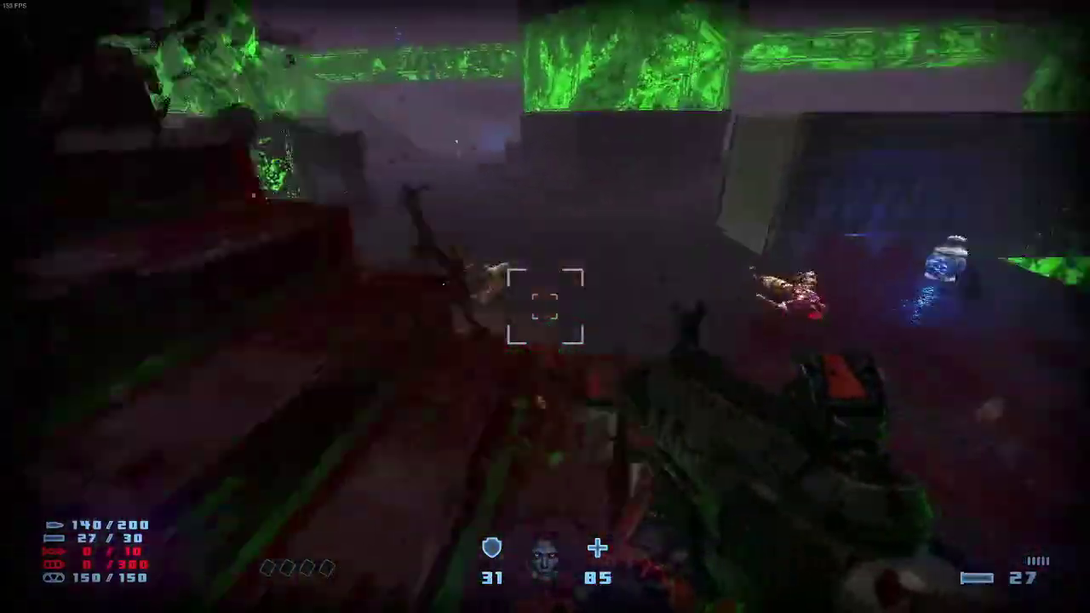
# Collect the large bullet ammo and armor in the passage beside the slime tank and fire at the soldier ahead
pyautogui.press('w')
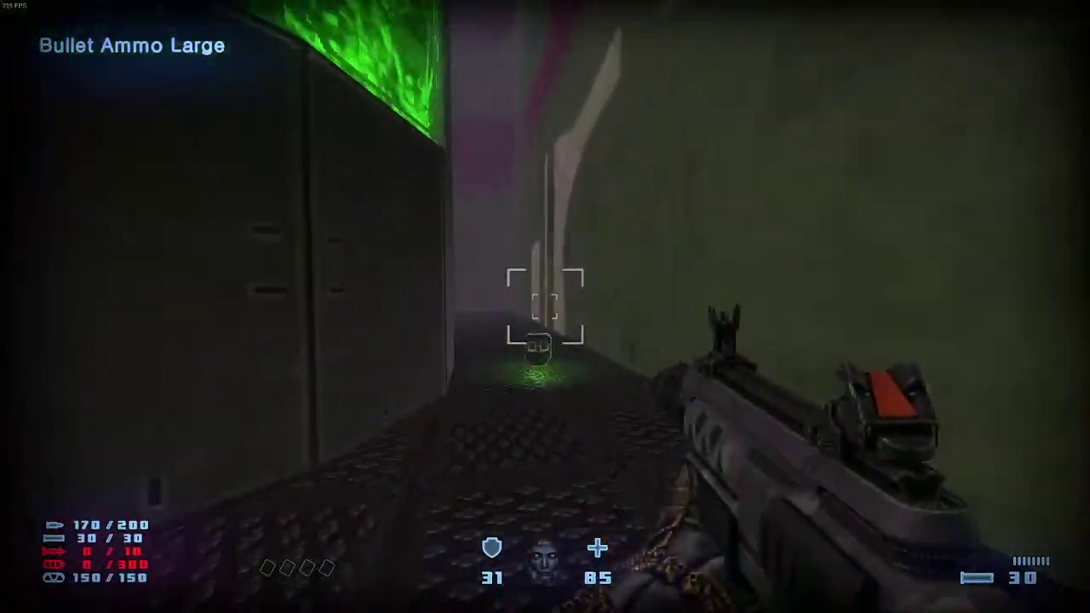
pyautogui.press('w')
pyautogui.press('w')
pyautogui.click(545, 306)
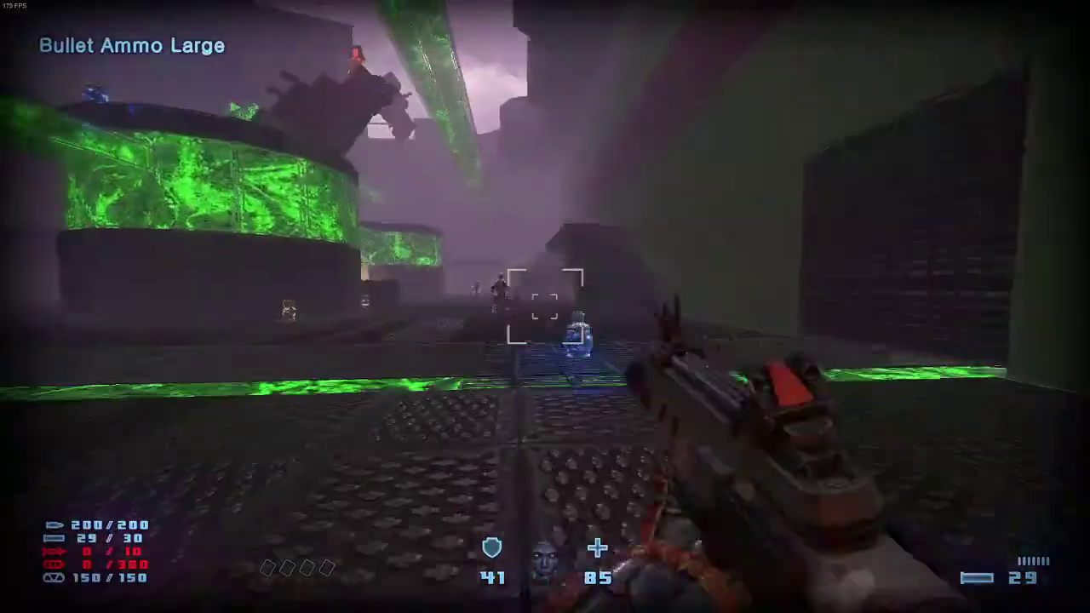
# Cross the slime trench, take the health flask and shotgun the enemies on the open ground
pyautogui.click(545, 306)
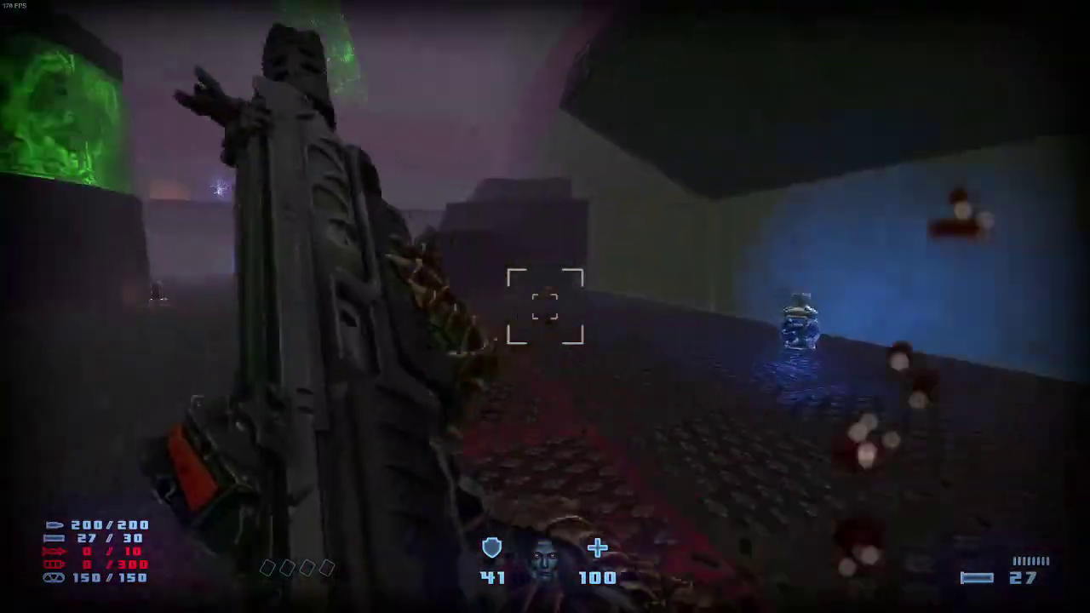
pyautogui.press('w')
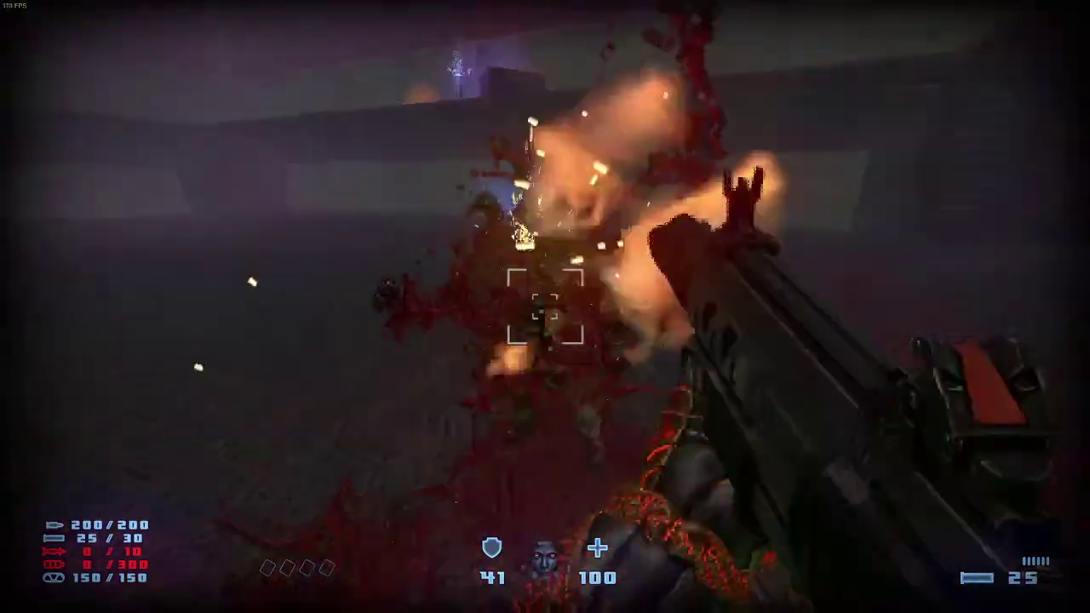
pyautogui.press('w')
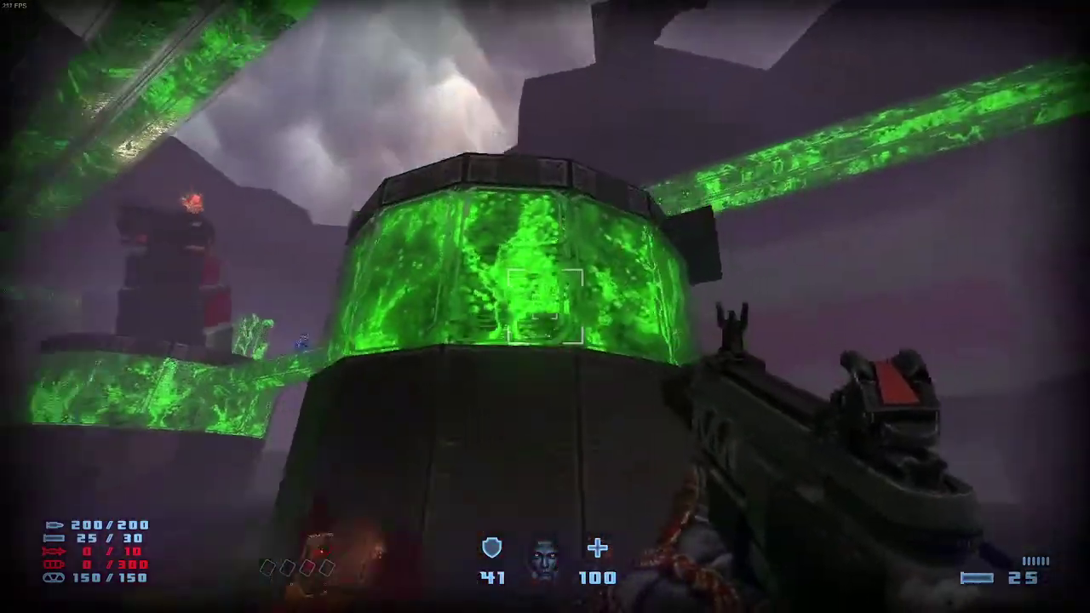
# Circle the large slime tank and fire the shotgun at the enemies above and around the slime pipes
pyautogui.click(544, 306)
pyautogui.press('w')
pyautogui.click(544, 306)
pyautogui.click(545, 306)
pyautogui.click(545, 307)
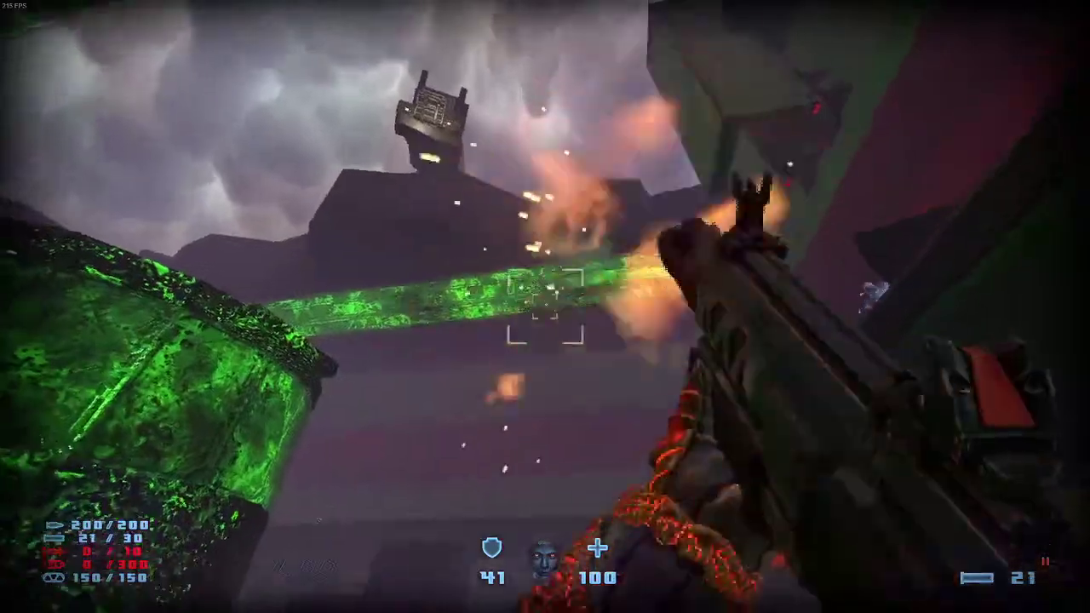
pyautogui.click(545, 306)
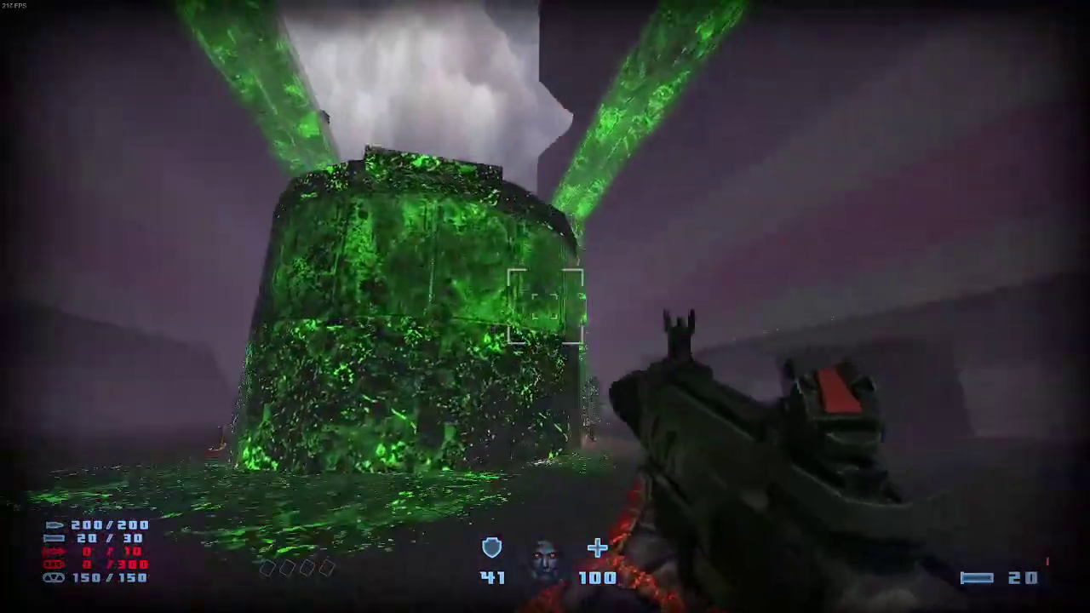
# Kill the enemy beside the slime-splattered tank with the shotgun and reload
pyautogui.press('w')
pyautogui.press('r')
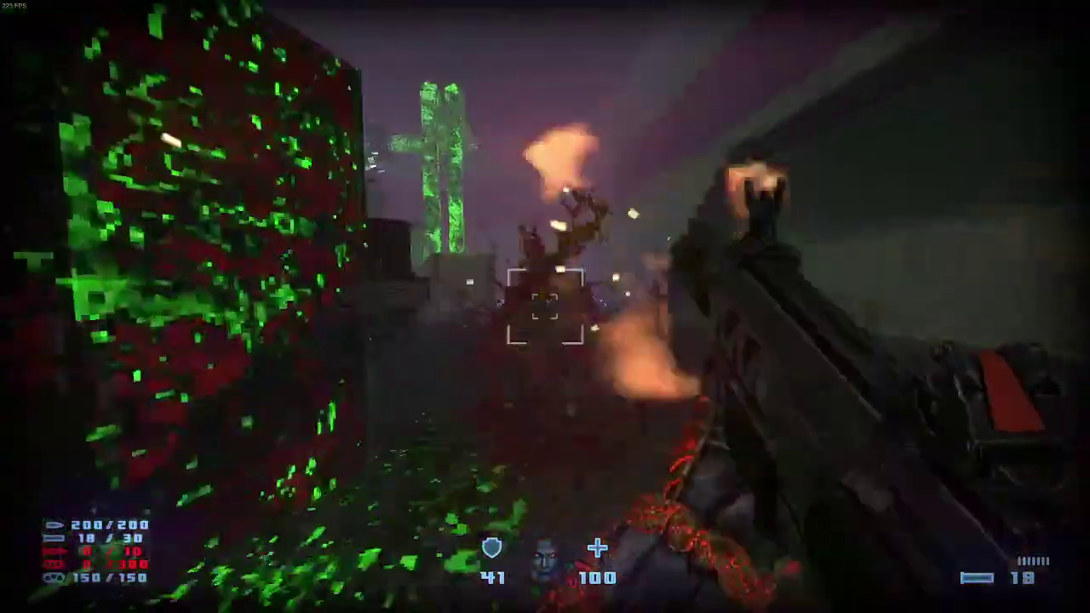
pyautogui.press('w')
pyautogui.press('r')
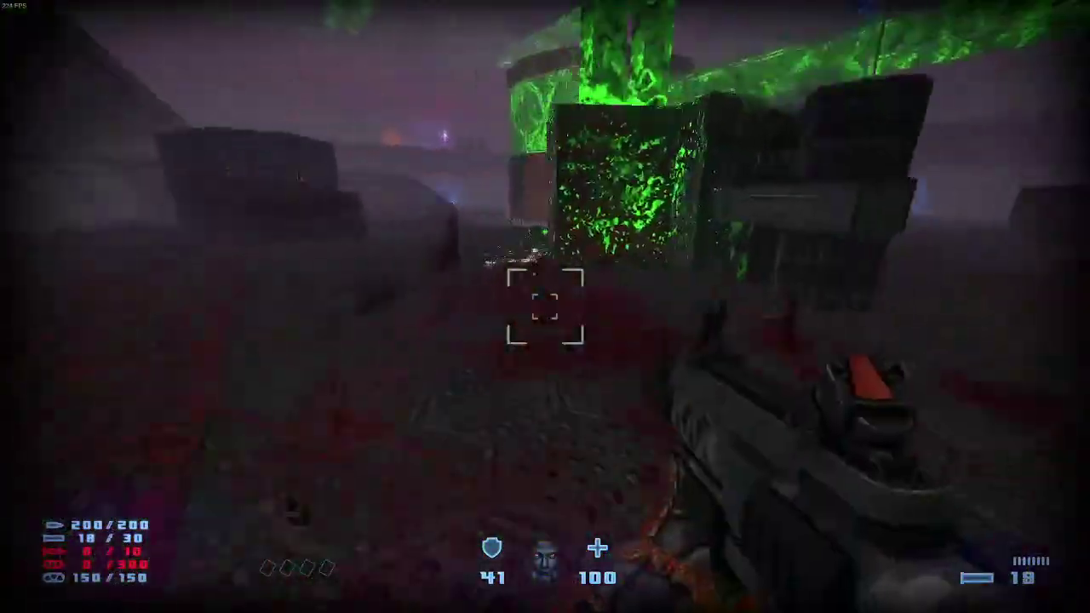
# Jump around the slime tanks and upright pipes to look for a way up to the elevated items
pyautogui.press('w')
pyautogui.press('space')
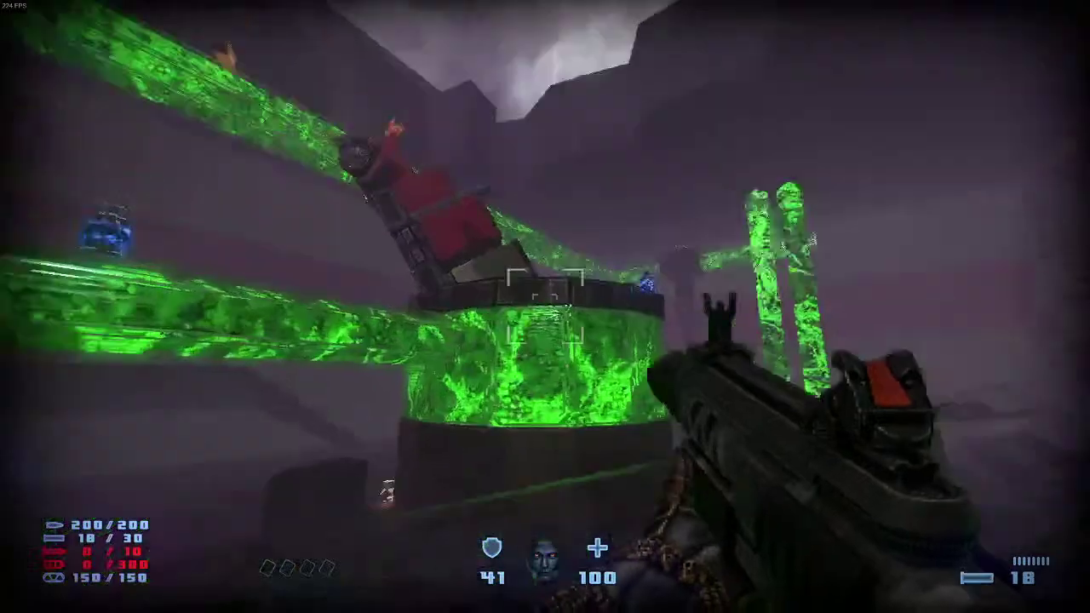
pyautogui.press('w')
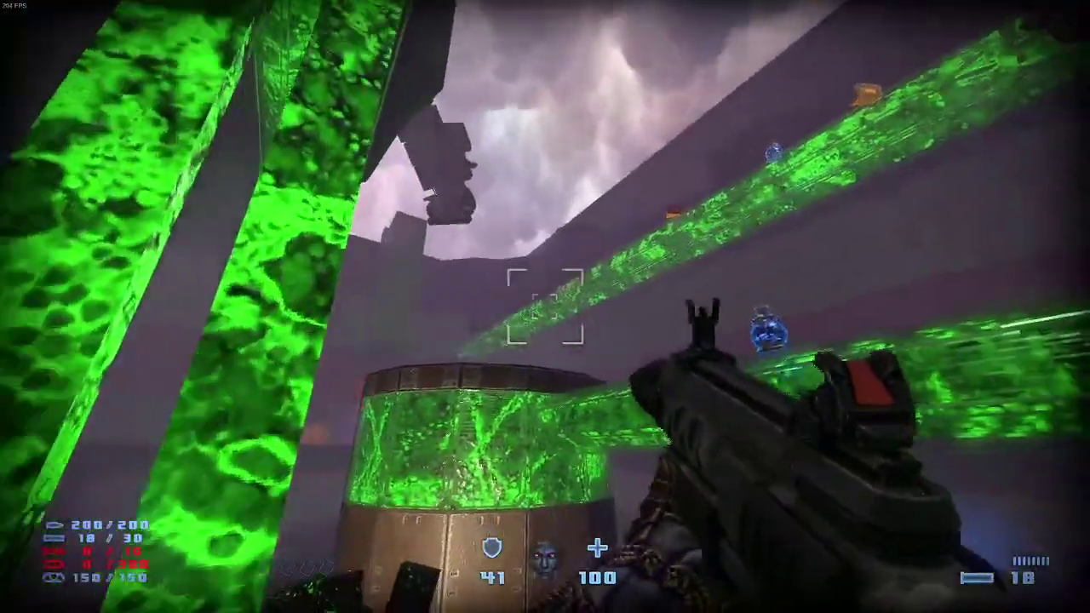
pyautogui.press('space')
pyautogui.press('w')
pyautogui.press('space')
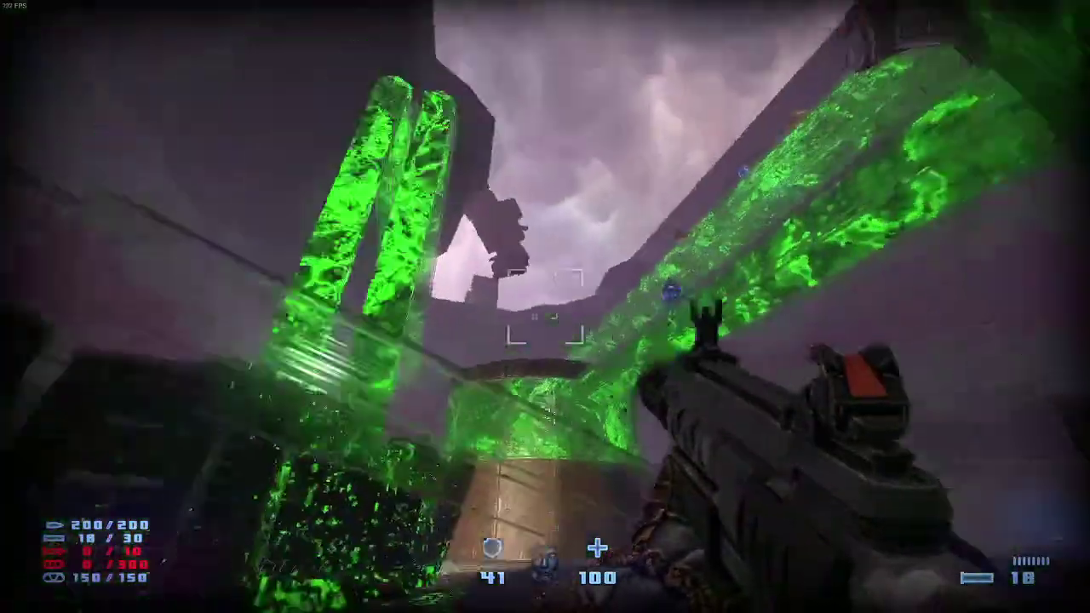
pyautogui.press('w')
pyautogui.press('w')
pyautogui.press('w')
# Fire three more shotgun blasts, cross the metal grate over the slime and follow the dark tank wall
pyautogui.click(545, 307)
pyautogui.click(545, 307)
pyautogui.click(544, 306)
pyautogui.press('w')
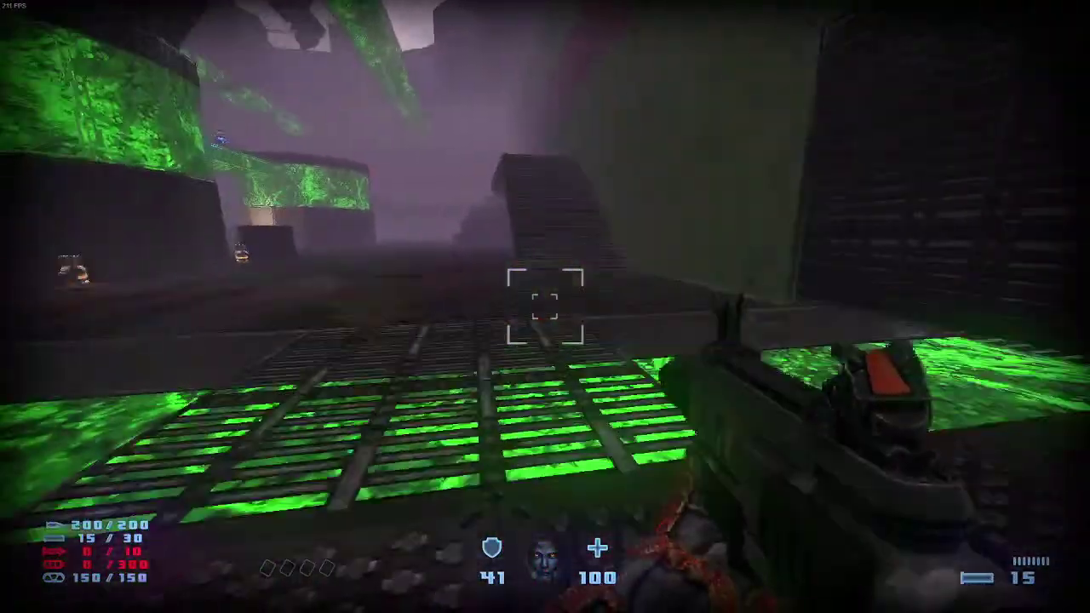
pyautogui.press('w')
pyautogui.press('w')
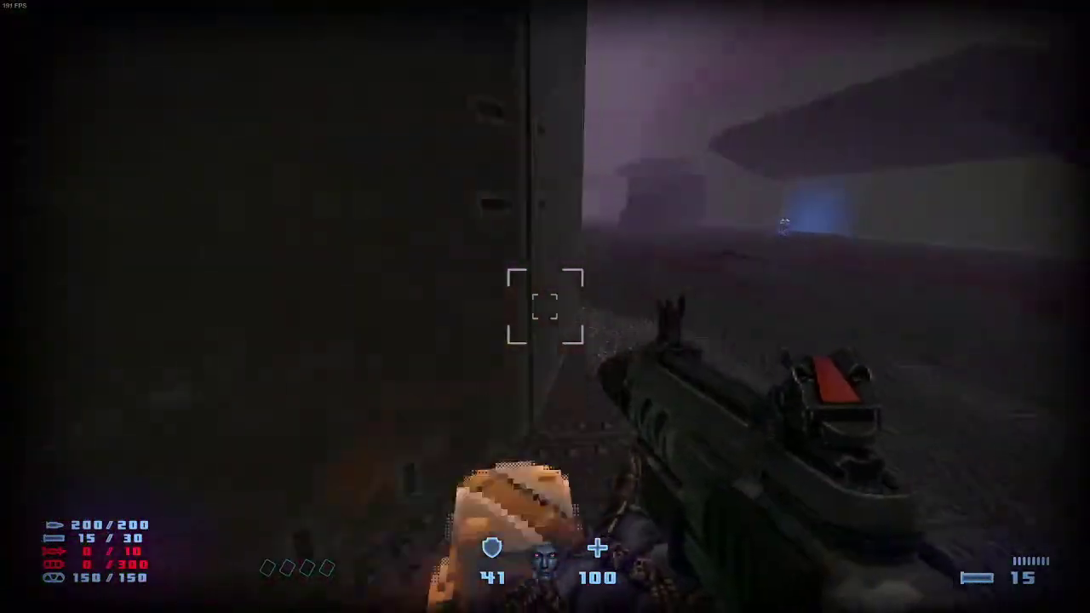
# Walk the raised ledge along the green wall with the Arc Rail equipped and collect the rune
pyautogui.press('w')
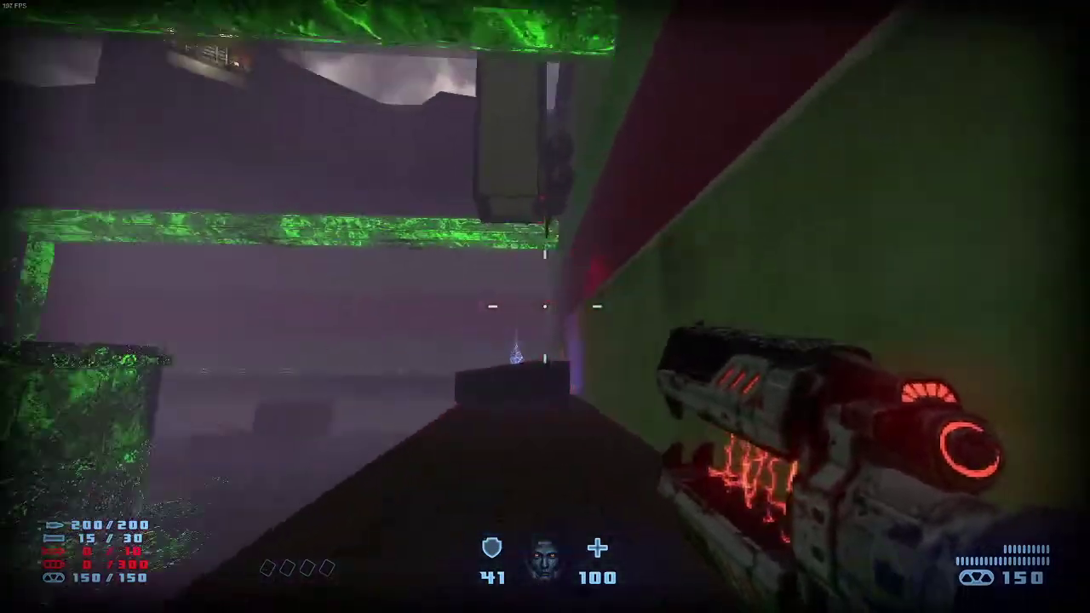
pyautogui.press('w')
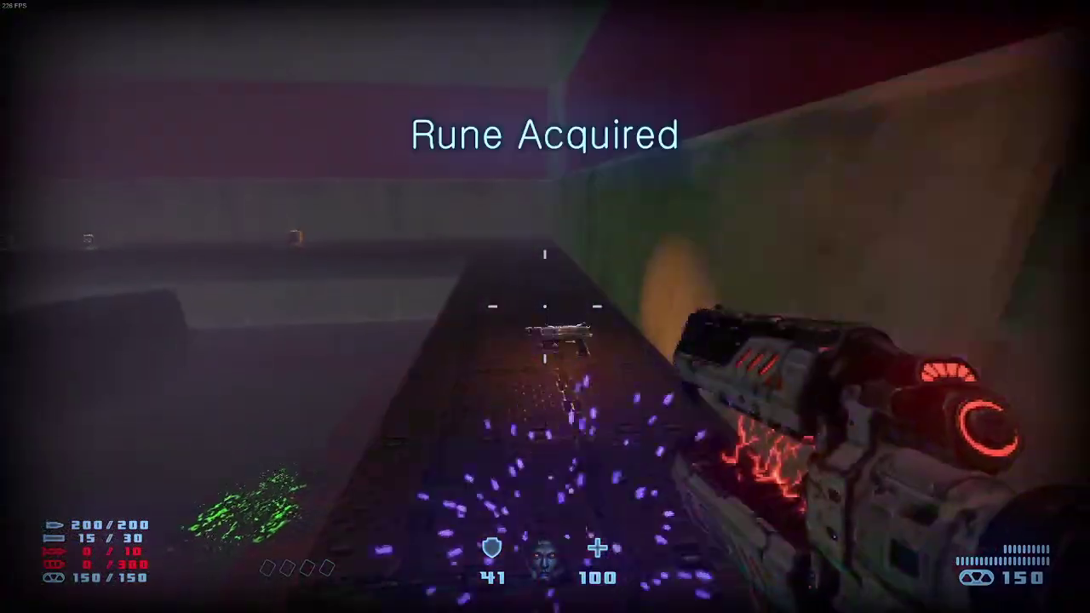
pyautogui.press('w')
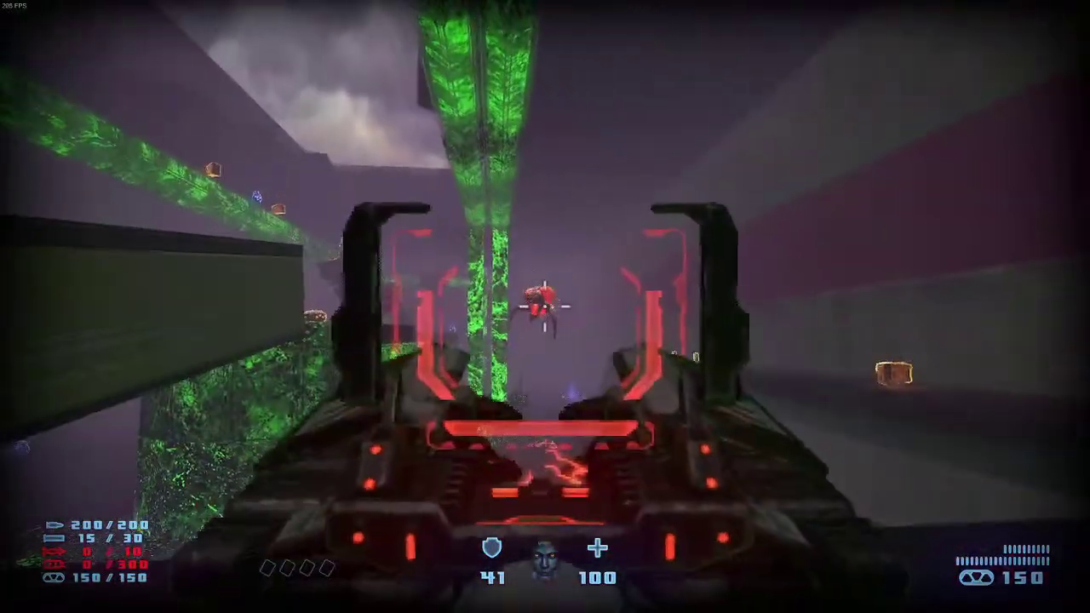
# Shoot the flying red demons and the soldiers attacking the ledge with the Arc Rail and reload it
pyautogui.click(545, 307)
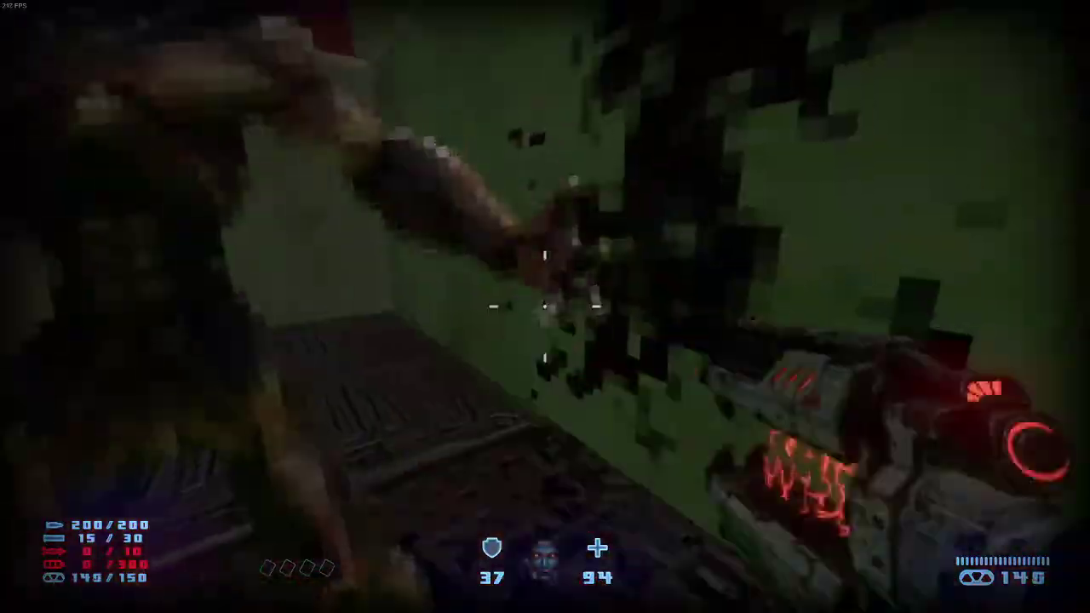
pyautogui.click(544, 307)
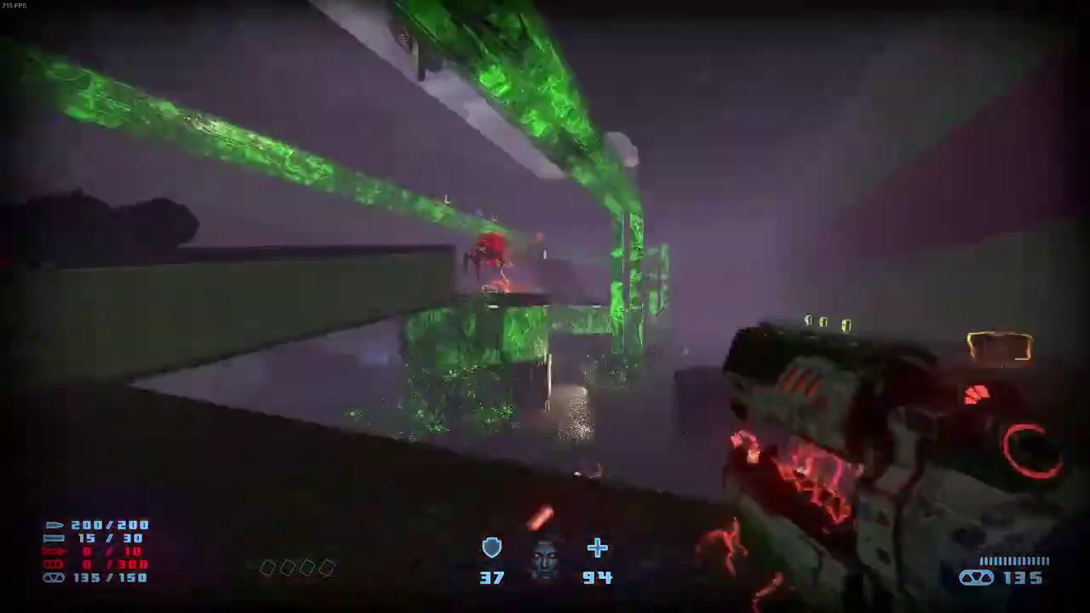
pyautogui.rightClick(545, 306)
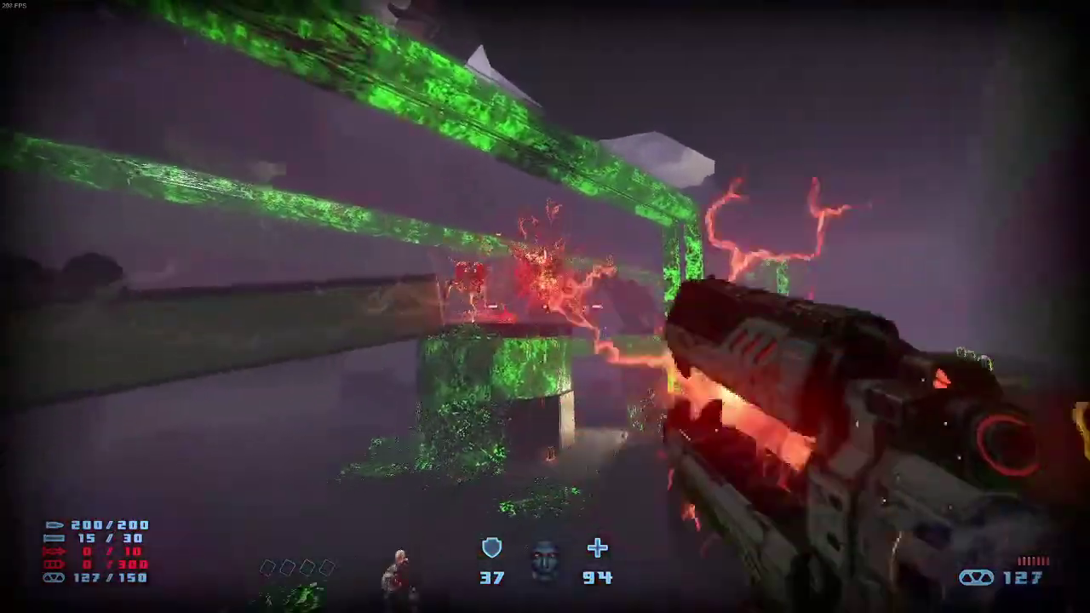
pyautogui.click(545, 307)
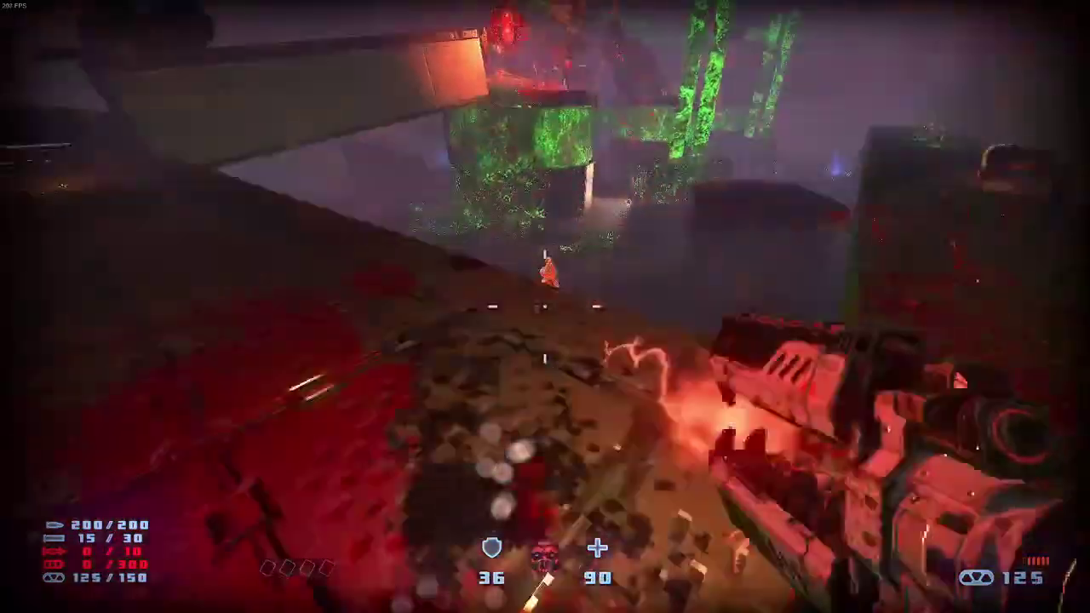
pyautogui.press('r')
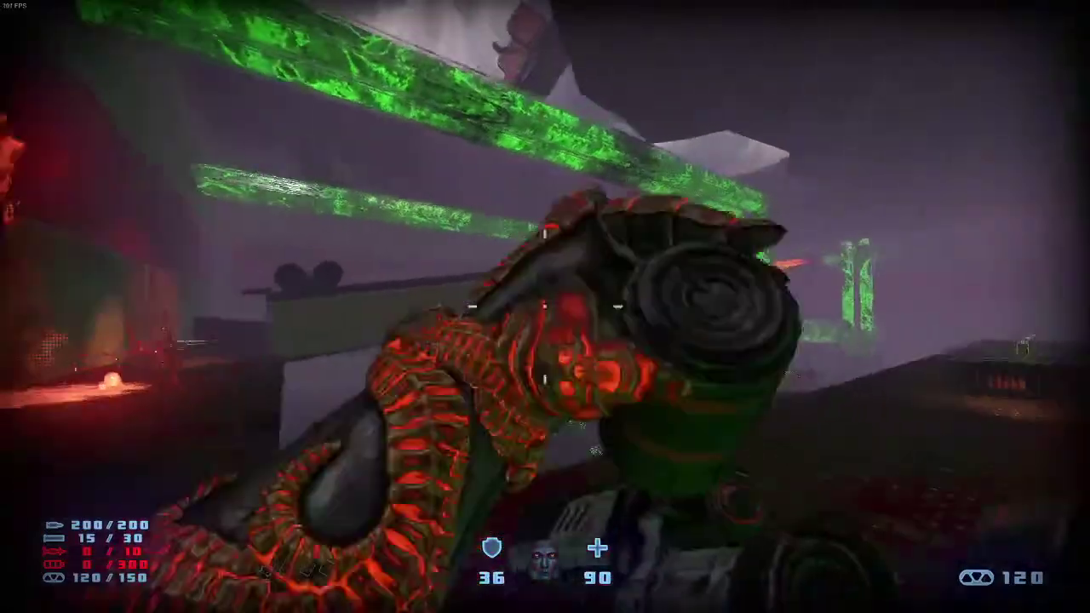
# Advance along the slime pipes, shoot the flying red demons with the Arc Rail and collect ammo and a Health Flask
pyautogui.press('w')
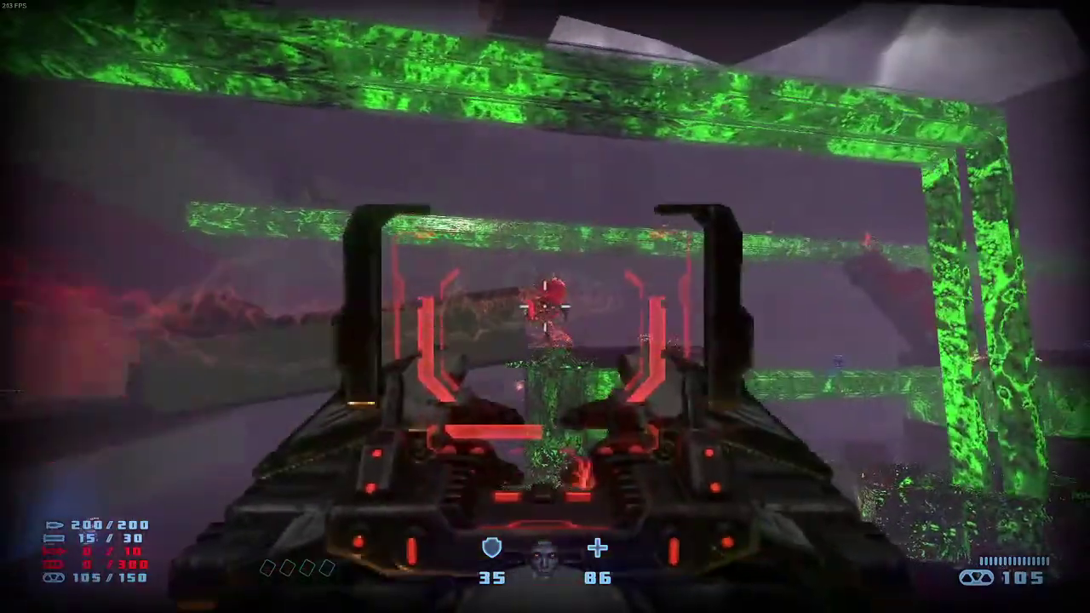
pyautogui.click(545, 306)
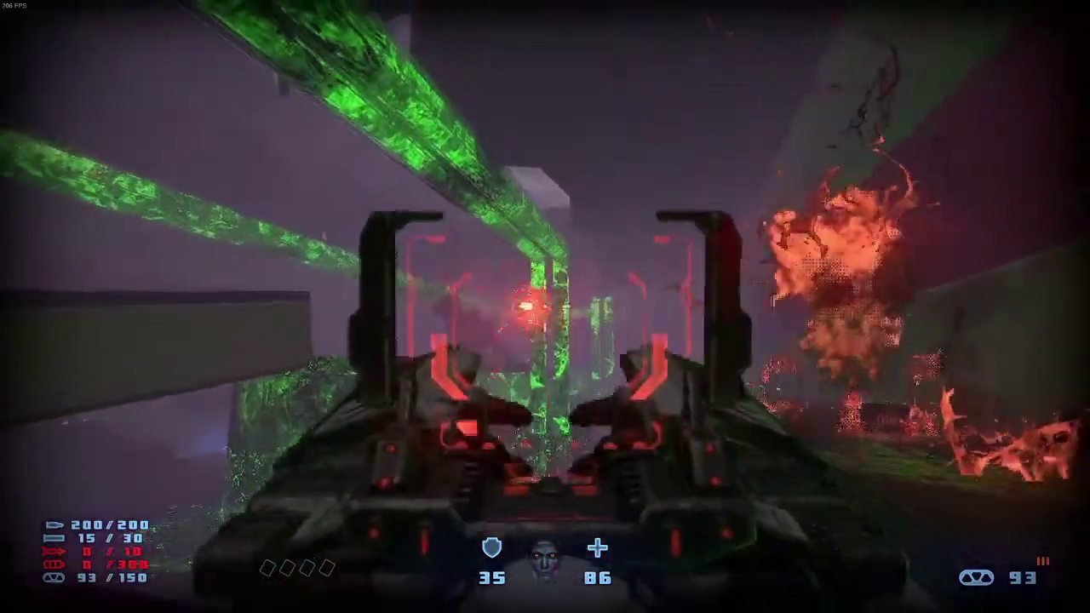
pyautogui.click(545, 307)
pyautogui.press('w')
pyautogui.press('w')
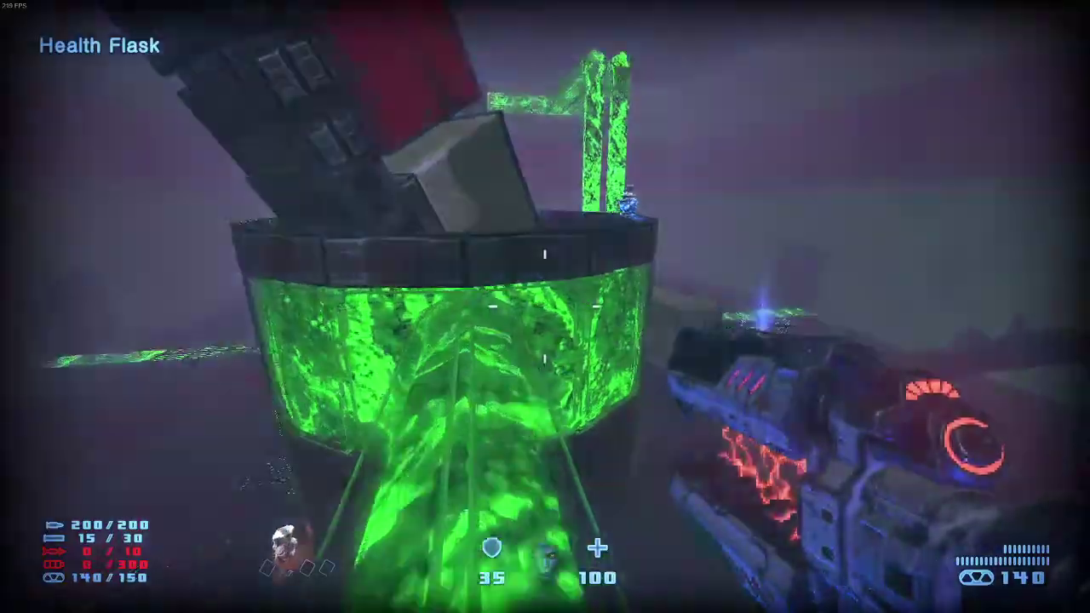
# Jump onto the rim of the slime tank and collect the blue flask standing on it
pyautogui.press('w')
pyautogui.press('space')
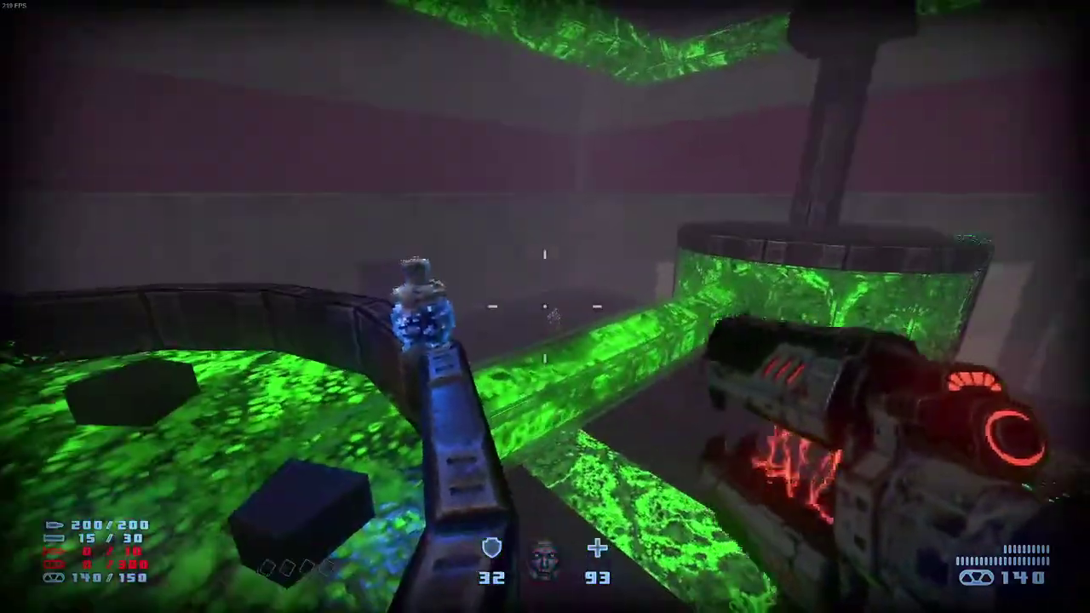
pyautogui.press('w')
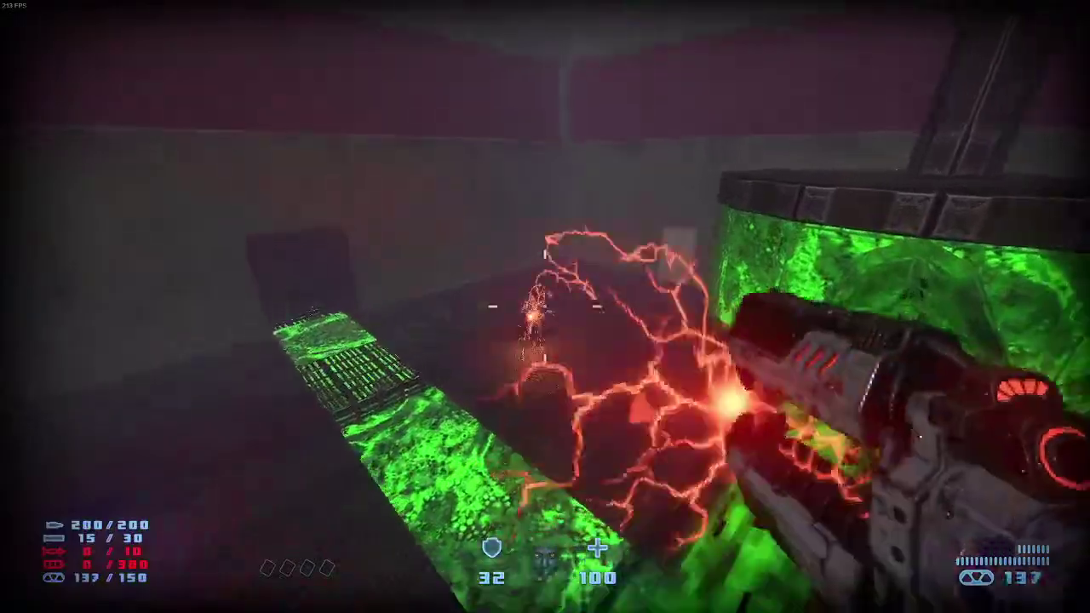
# Shoot the flying demons and the enemies around the tanks with the Arc Rail and pick up the dropped Arc Rail
pyautogui.press('w')
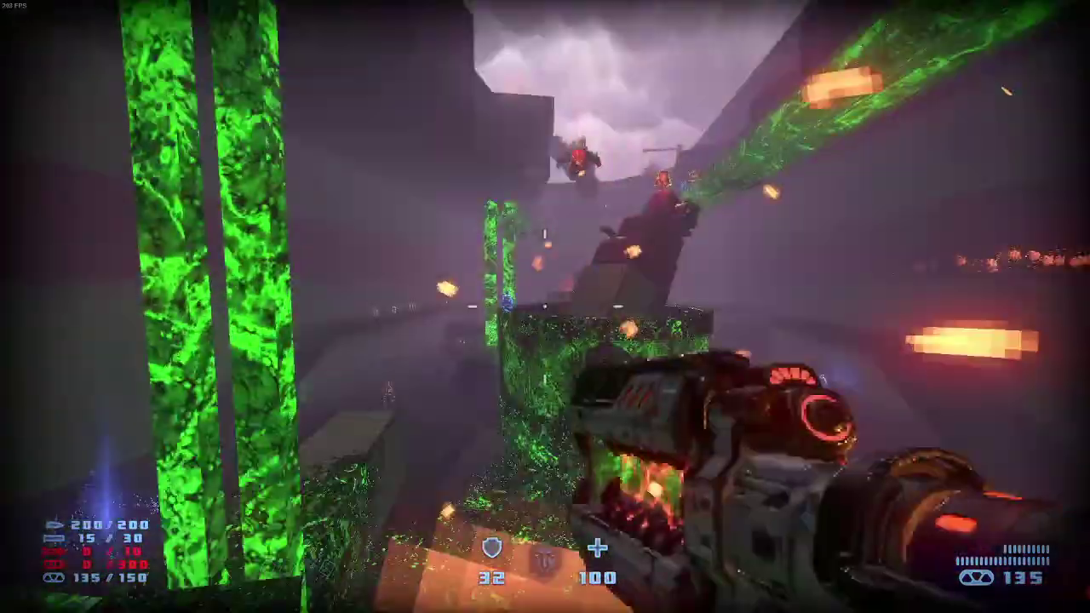
pyautogui.rightClick(545, 307)
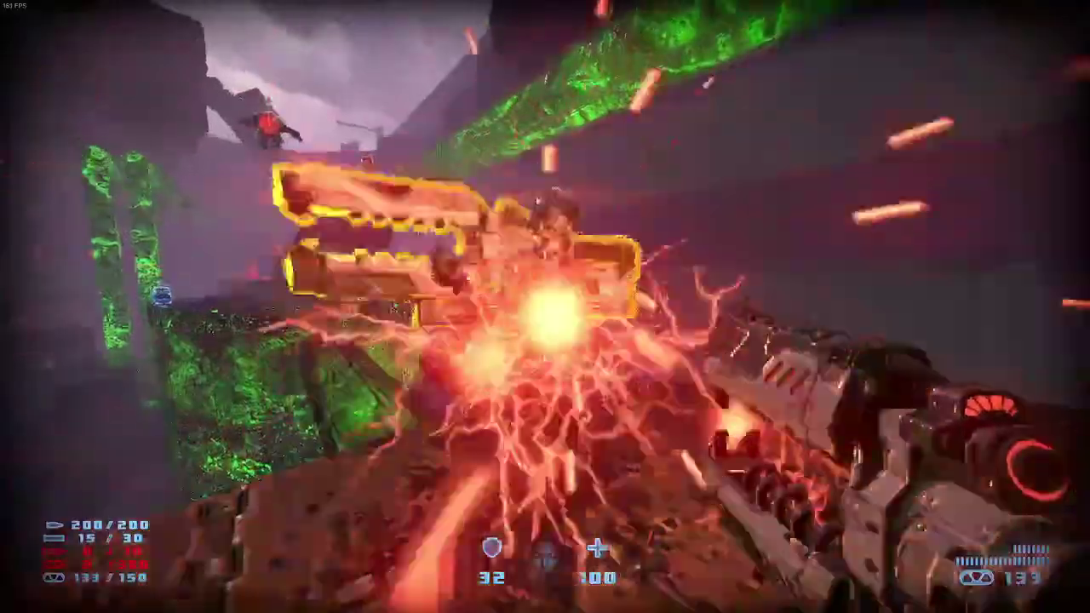
pyautogui.click(545, 307)
pyautogui.press('w')
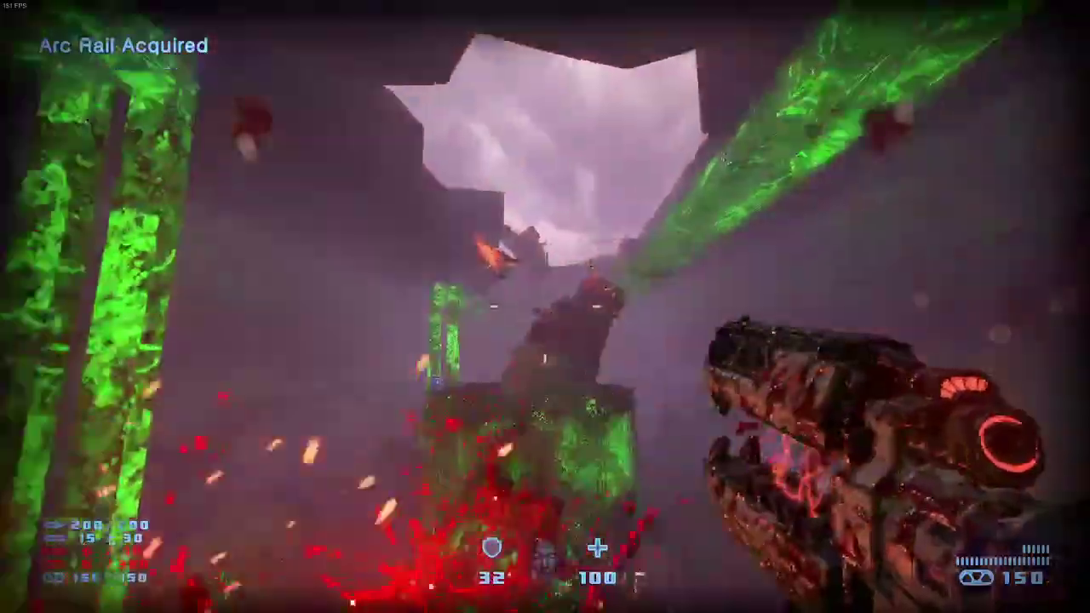
pyautogui.click(545, 307)
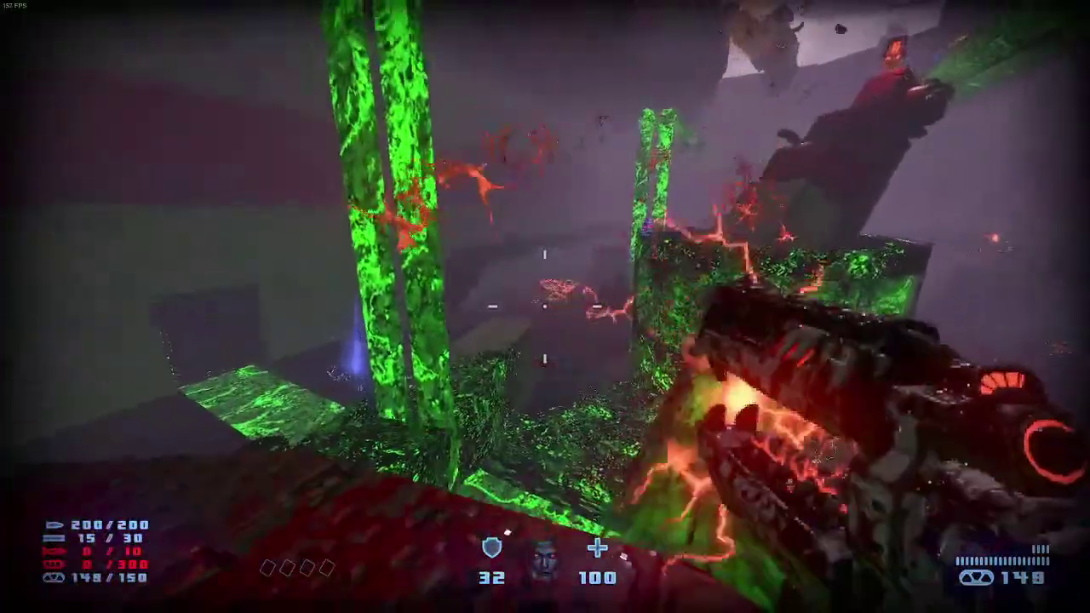
pyautogui.click(545, 306)
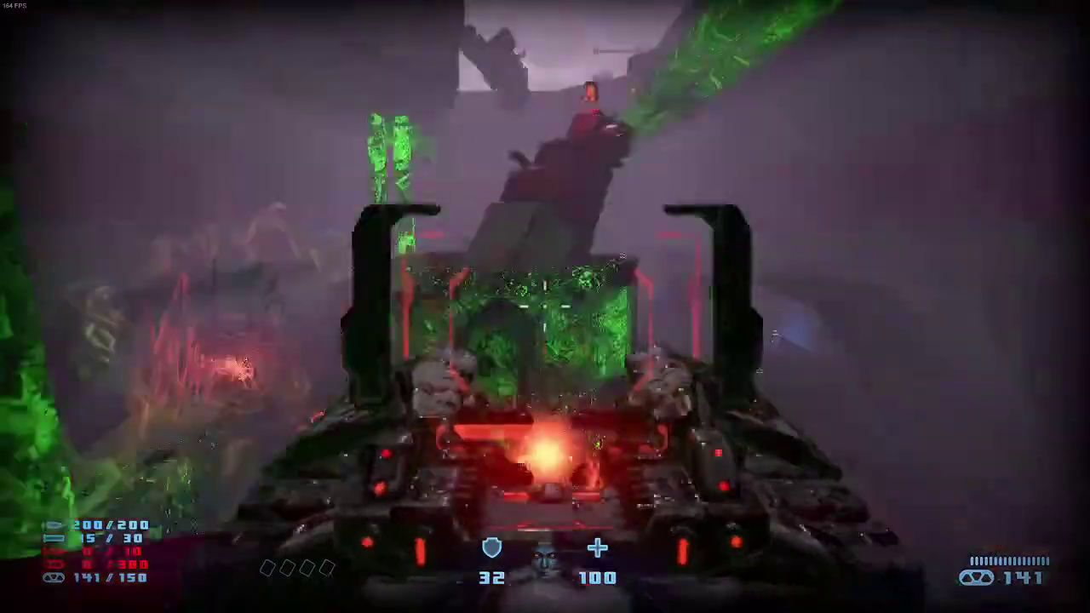
pyautogui.click(545, 306)
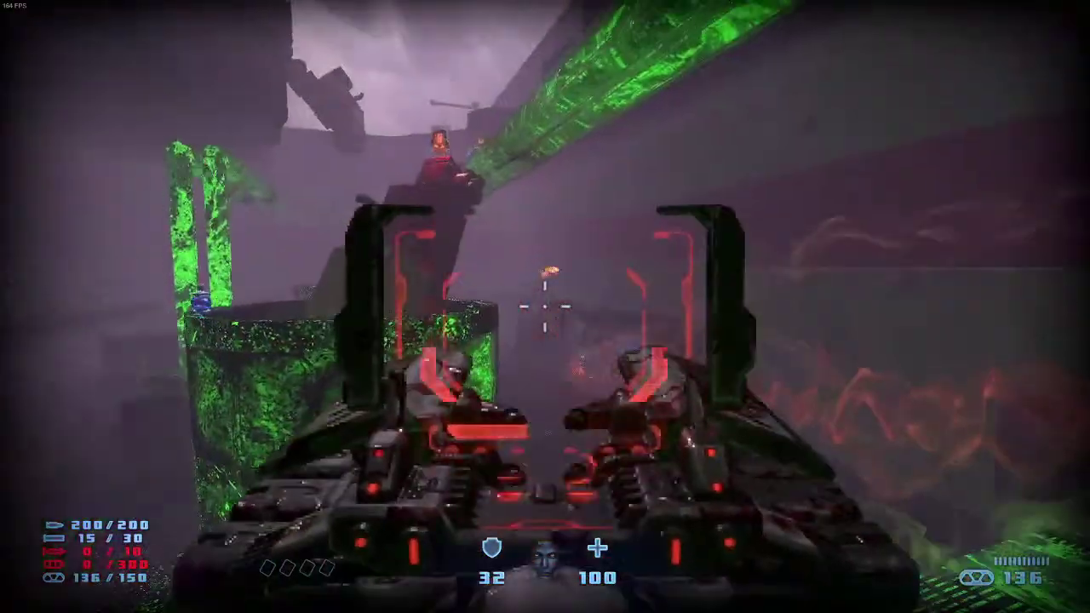
# Cross the slime pipe, pass the slime-splattered tank and jump to the wall ledge to collect the large shell ammo
pyautogui.press('w')
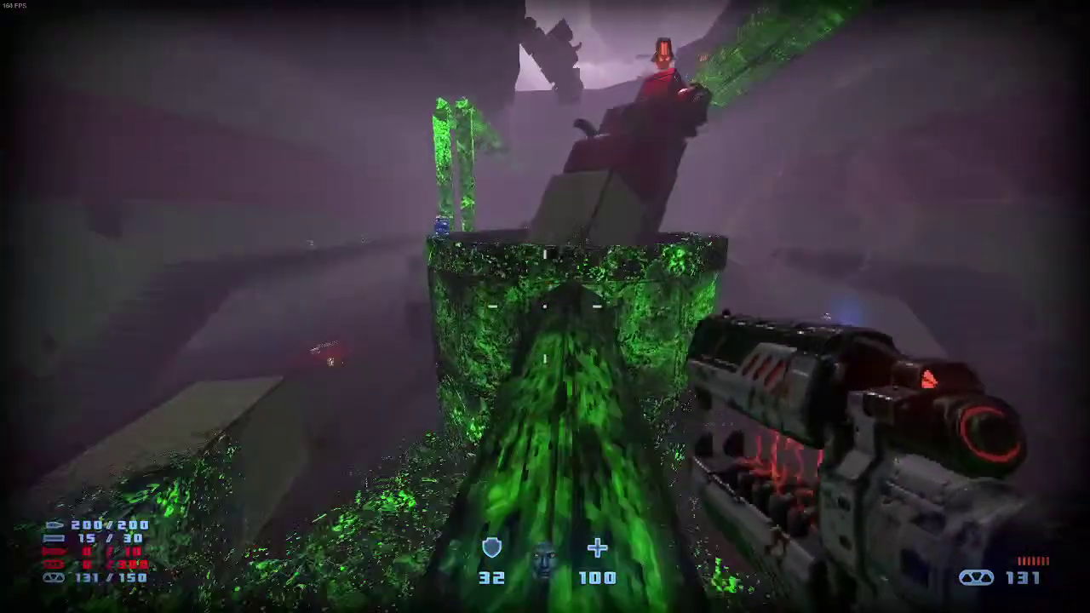
pyautogui.press('w')
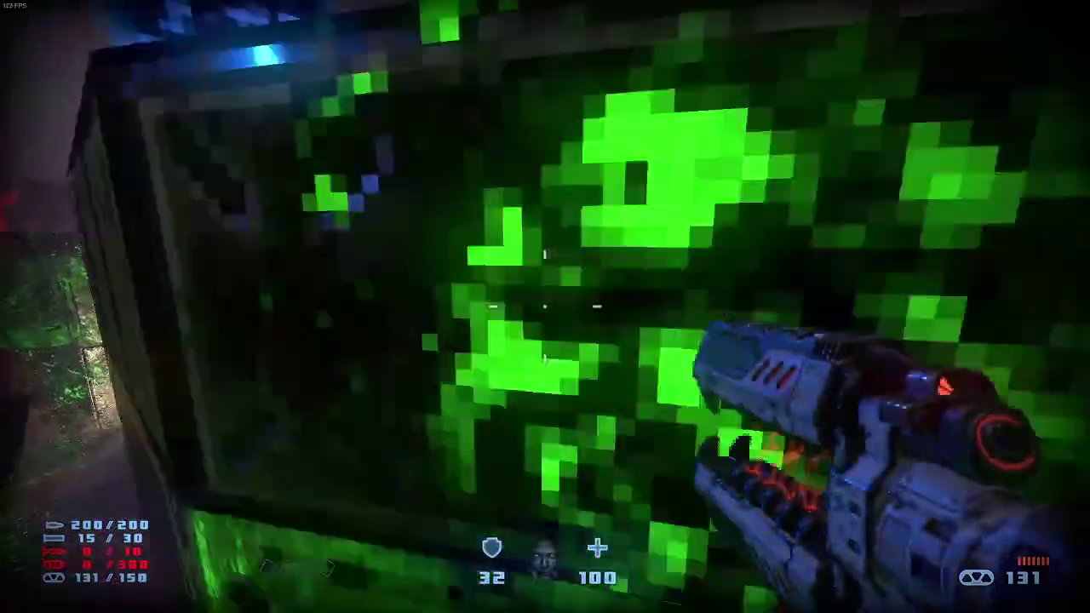
pyautogui.press('w')
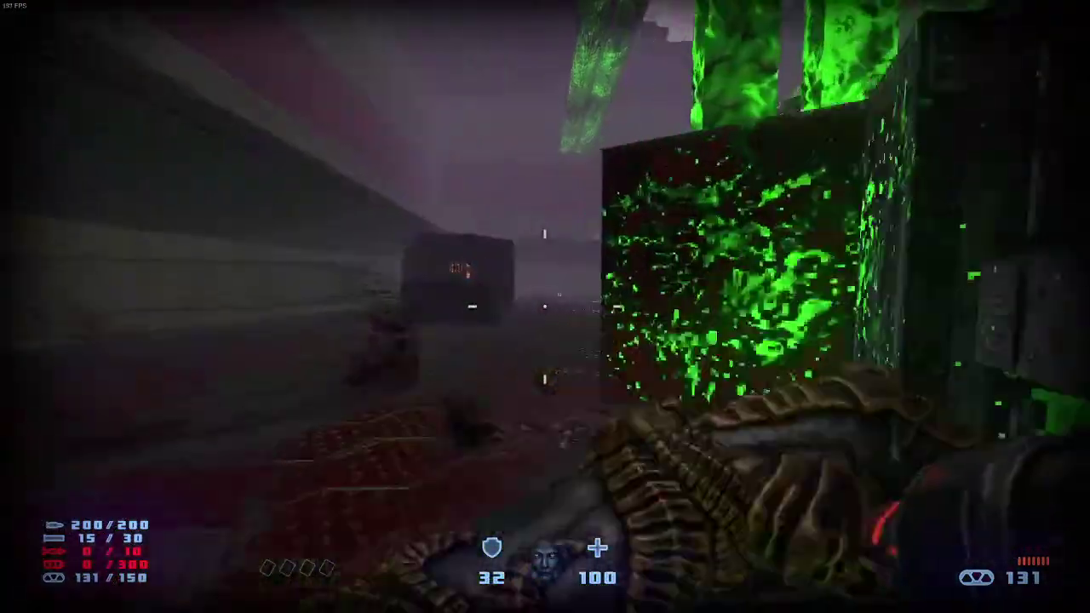
pyautogui.press('space')
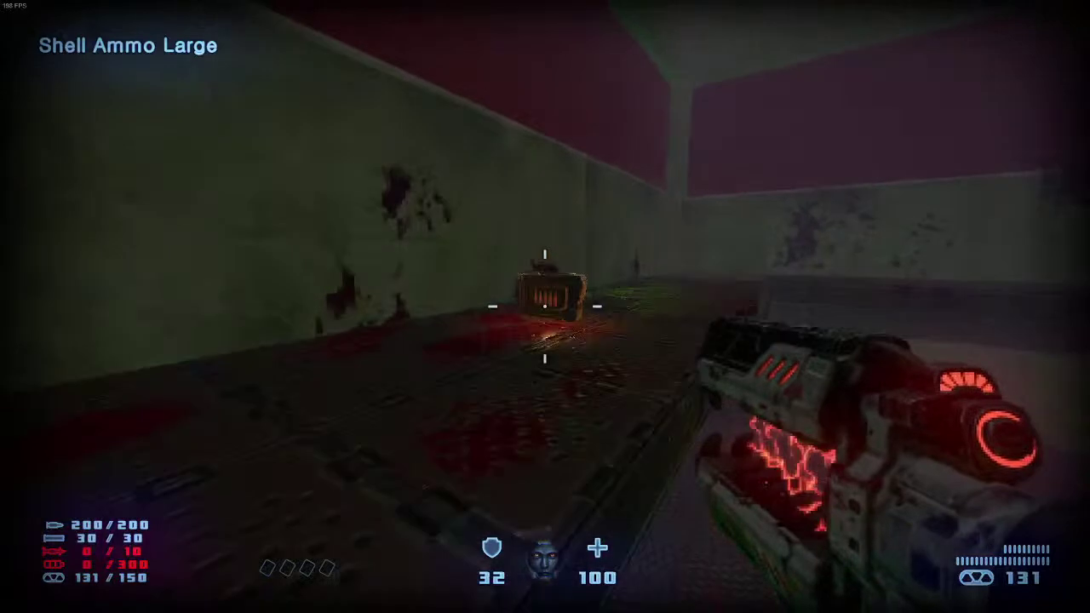
# Follow the raised ledge along the green wall and return to the slime tank beneath the tilted vehicle
pyautogui.press('w')
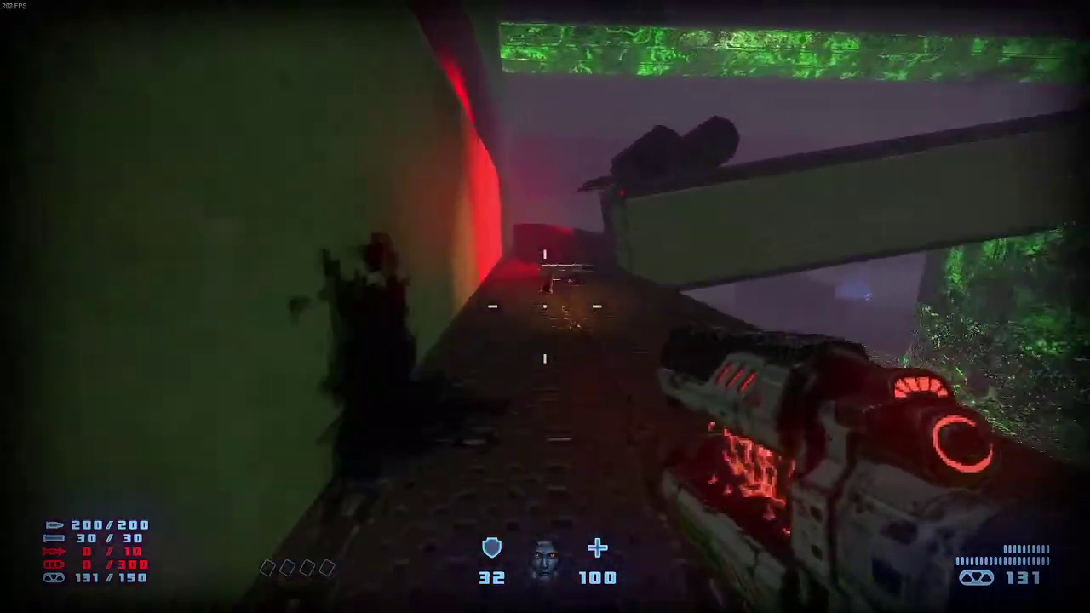
pyautogui.press('w')
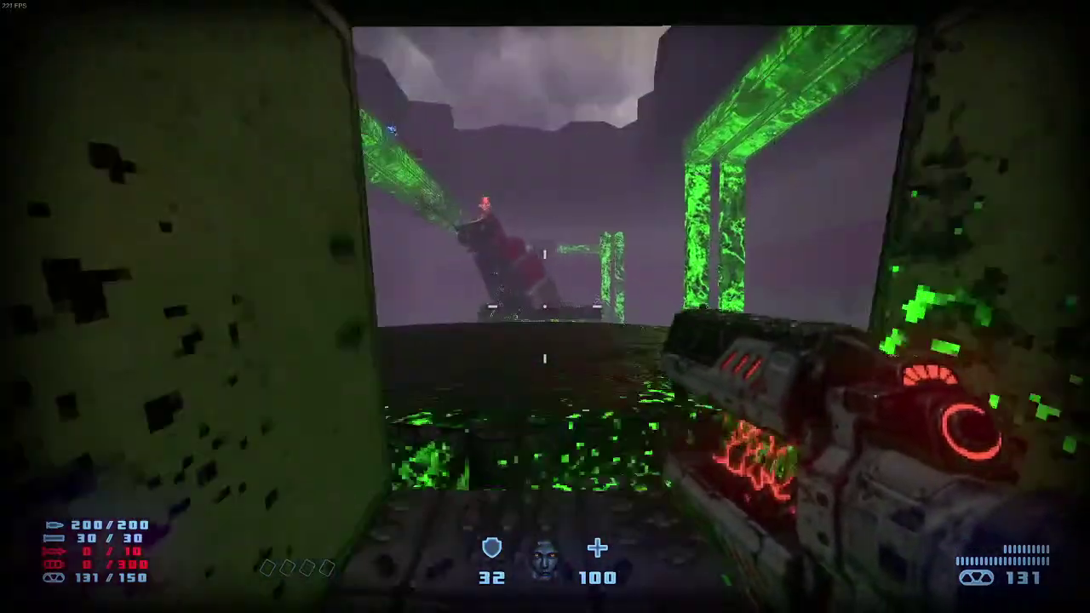
pyautogui.press('w')
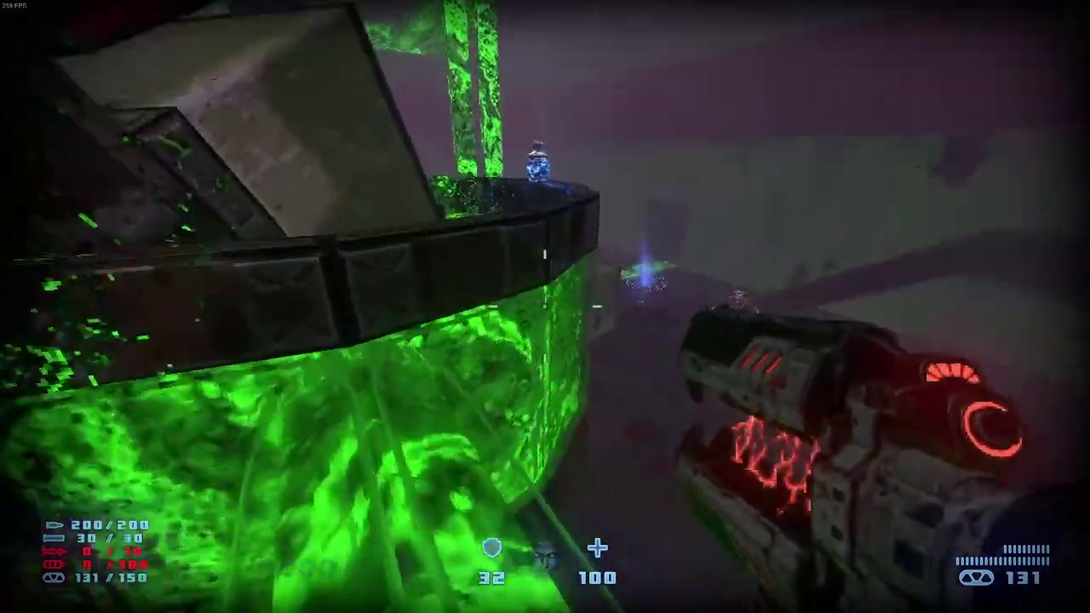
# Fire the Arc Rail from the tank's rim at the enemies on the ground below, alternating aimed and unaimed shots
pyautogui.click(545, 306)
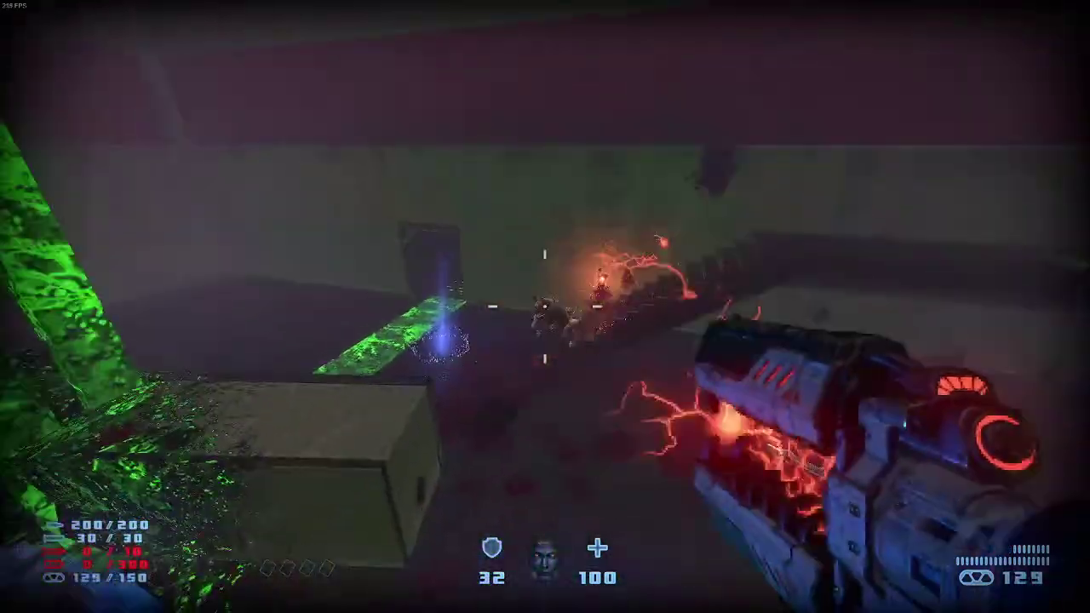
pyautogui.rightClick(545, 307)
pyautogui.click(545, 307)
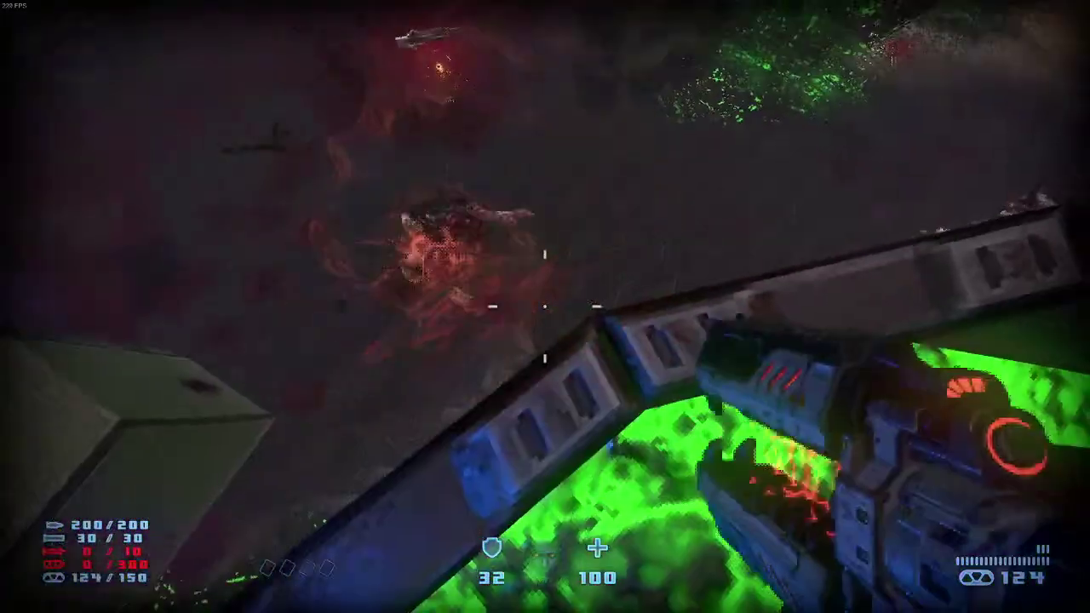
pyautogui.rightClick(545, 306)
pyautogui.click(545, 307)
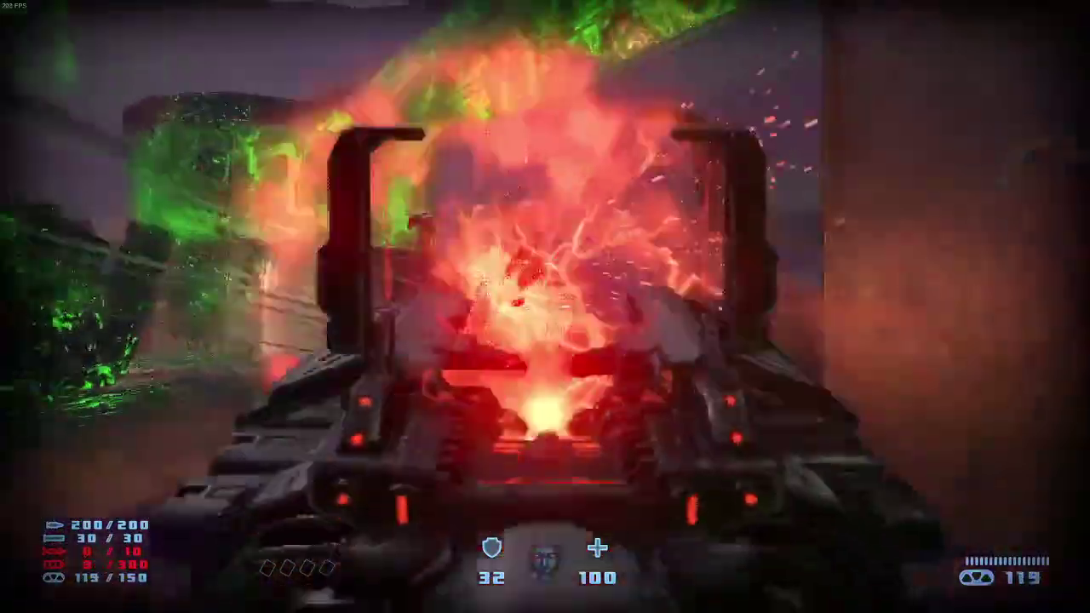
# Shoot the demons charging across the ground between the slime tanks with repeated Arc Rail blasts
pyautogui.click(545, 306)
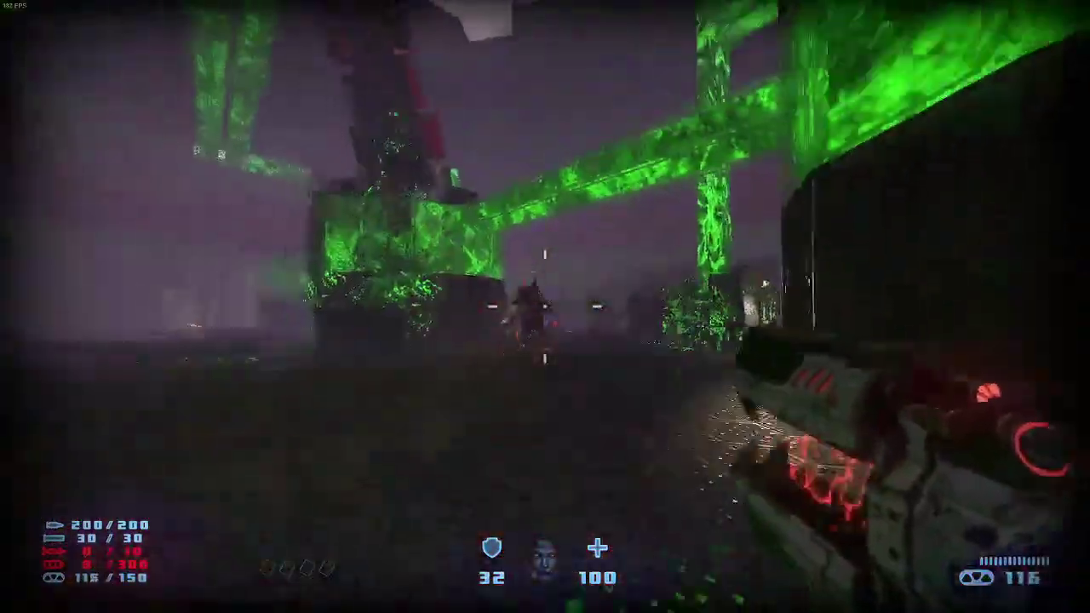
pyautogui.click(545, 306)
pyautogui.click(545, 307)
pyautogui.click(545, 306)
pyautogui.click(545, 306)
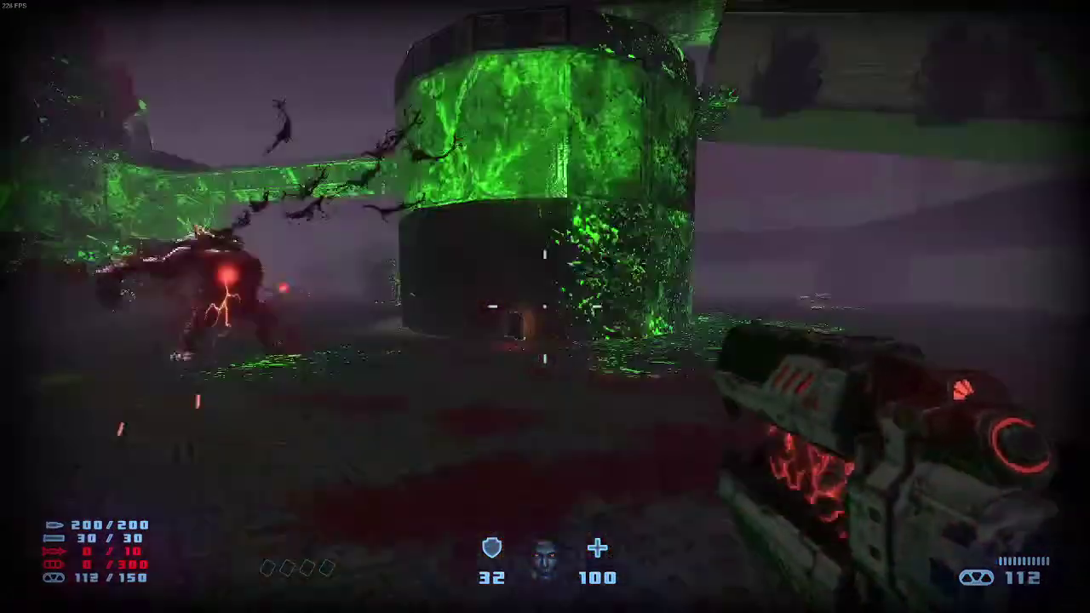
# Switch to the bullet gun, climb the tilted red vehicle to the elevated slime pipe and fire at the attacking demons
pyautogui.press('3')
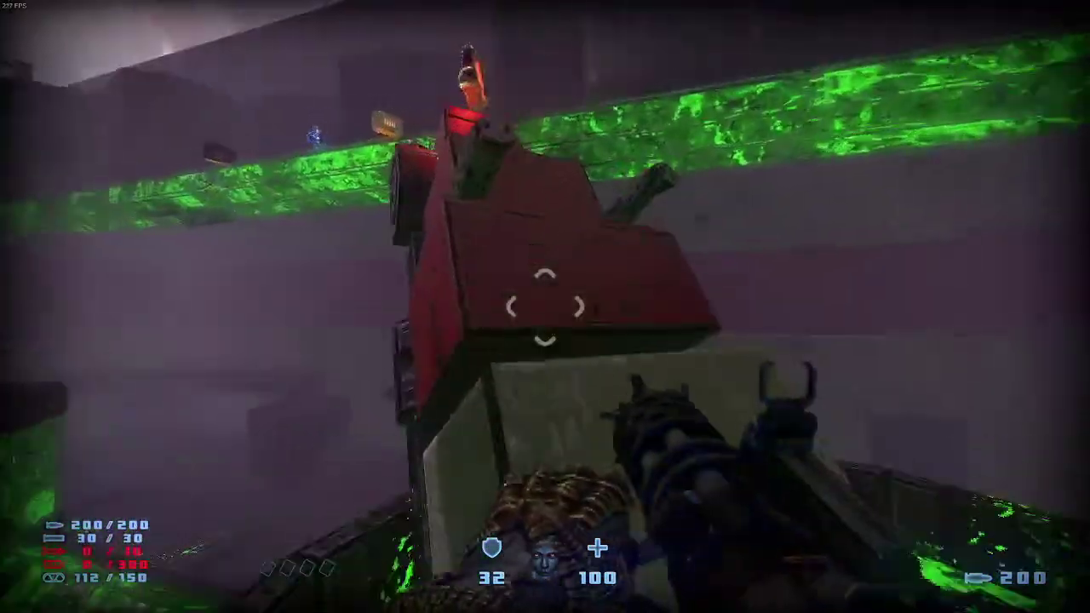
pyautogui.press('w')
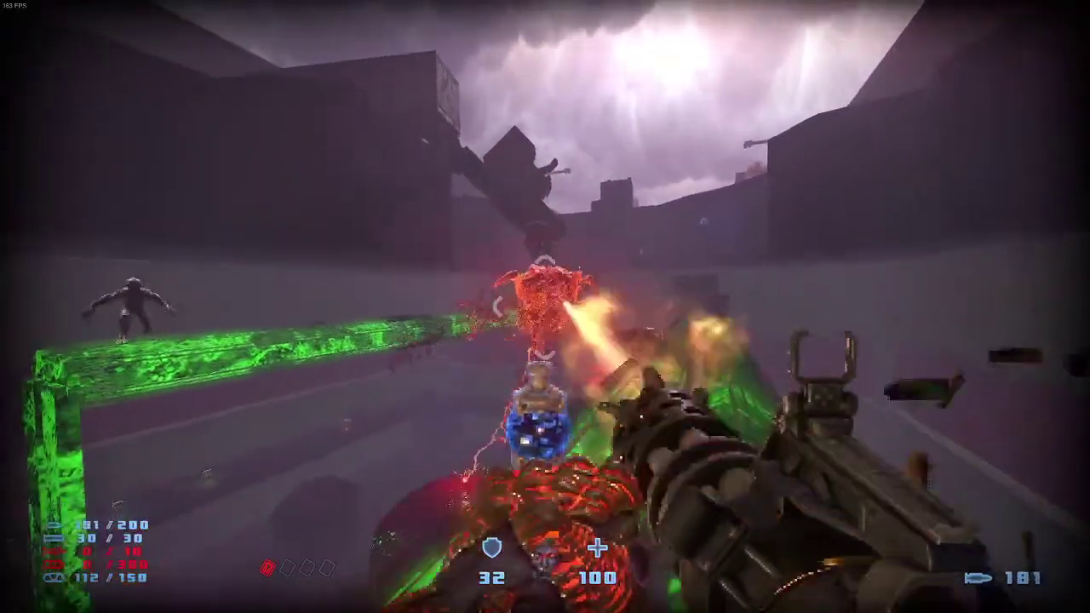
pyautogui.moveTo(545, 307); pyautogui.dragTo(545, 307)
pyautogui.press('w')
pyautogui.press('w')
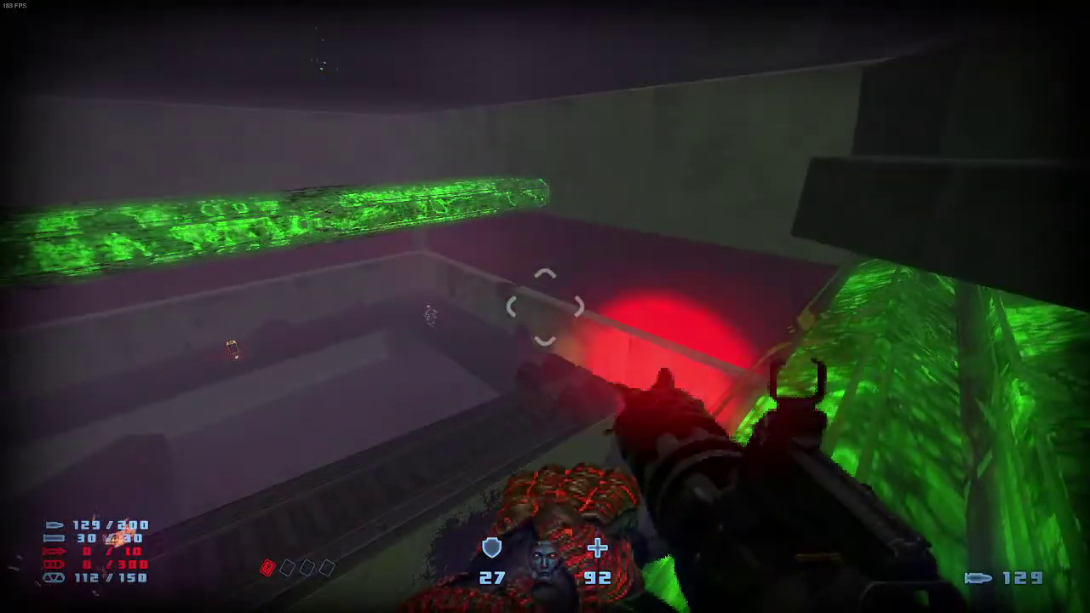
# Fire the Arc Rail from the elevated pipe, follow it to the blue flask and blue glow, and collect large bullet ammo
pyautogui.press('w')
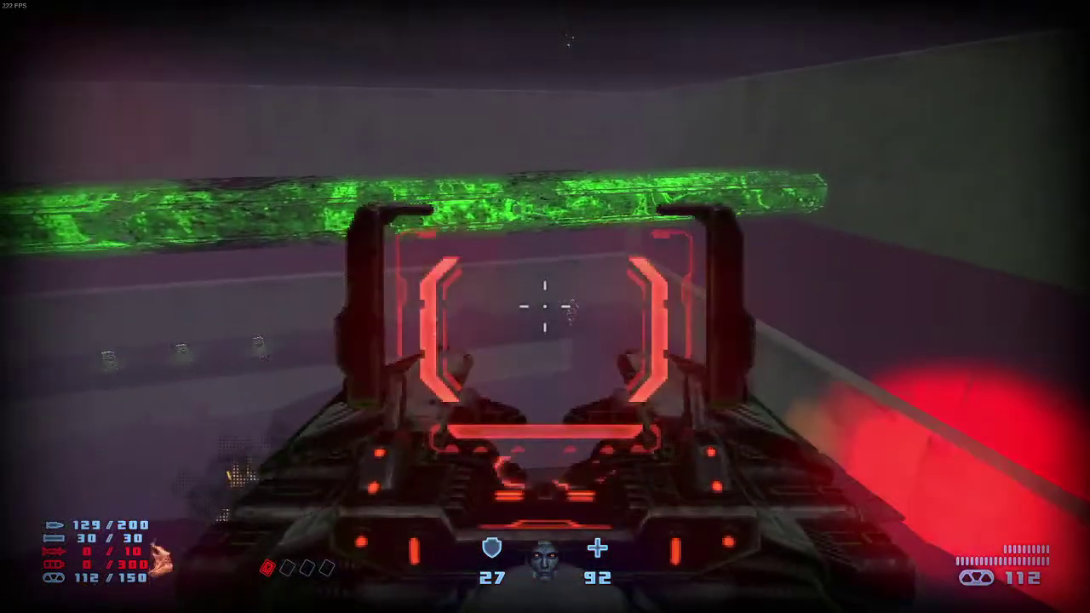
pyautogui.click(545, 307)
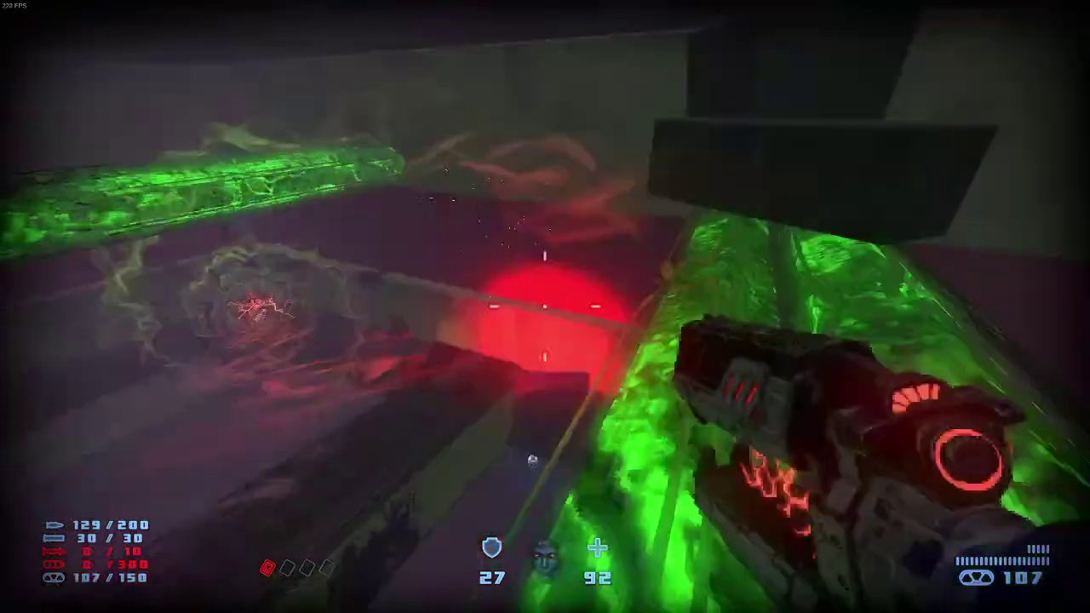
pyautogui.press('w')
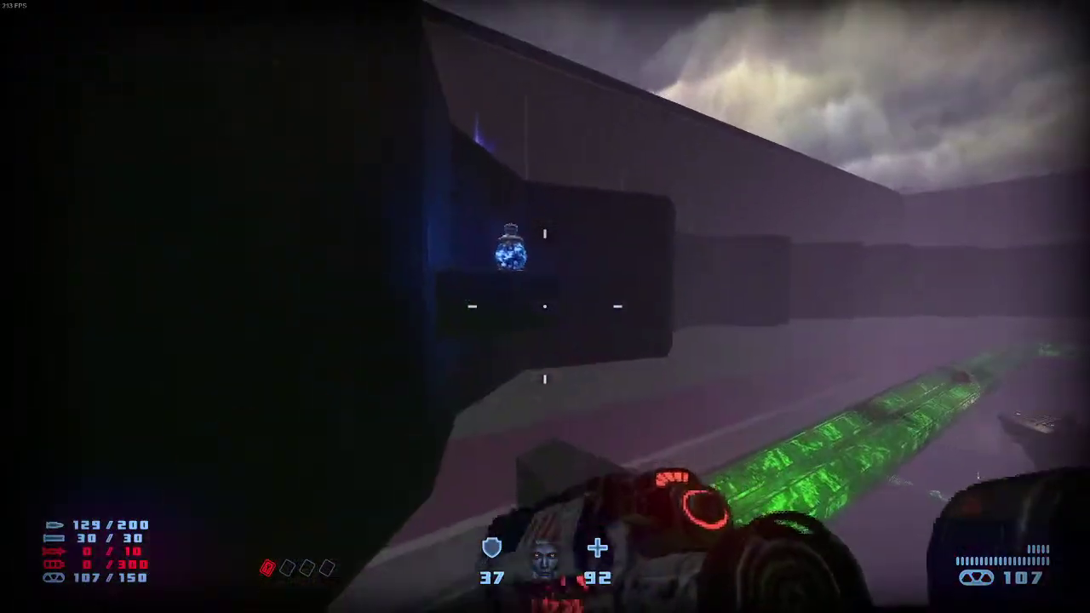
pyautogui.press('w')
pyautogui.press('w')
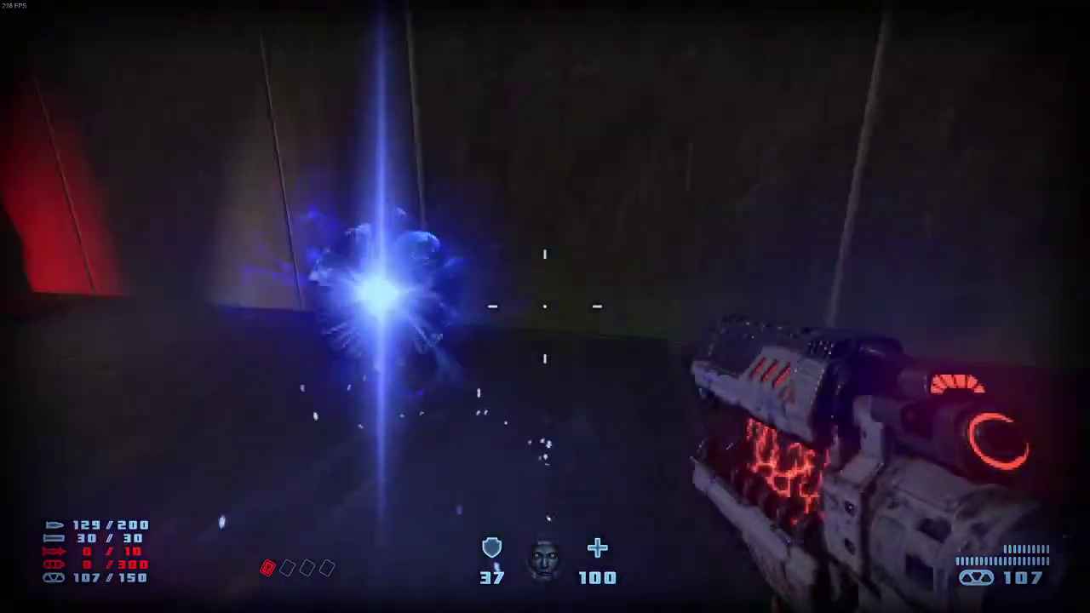
pyautogui.press('w')
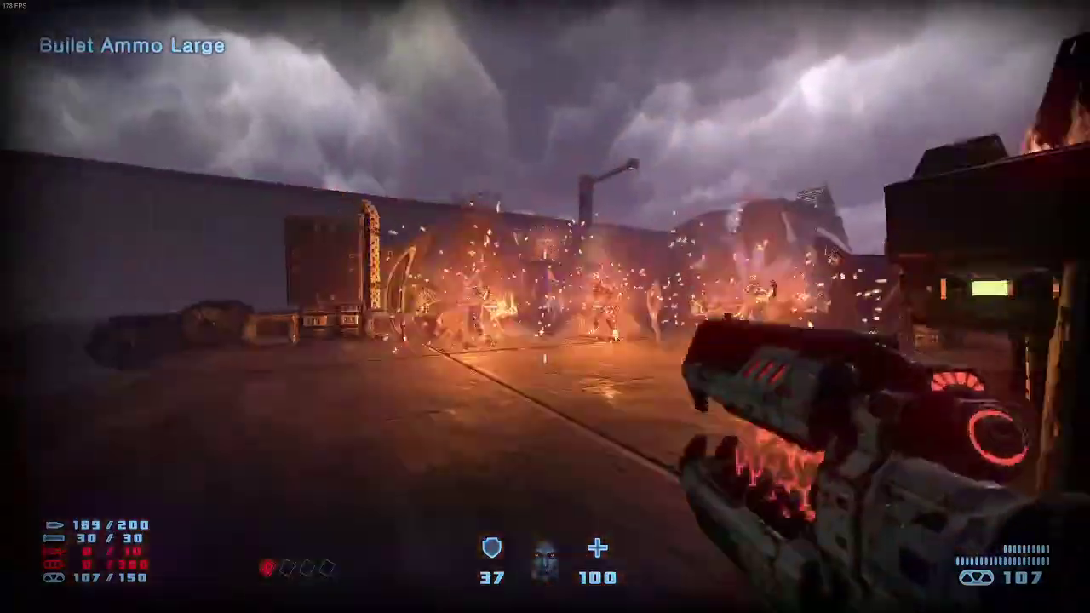
# Fire the Arc Rail at the demons crossing the open yard, alternating aimed and unaimed shots while strafing
pyautogui.press('d')
pyautogui.click(545, 307)
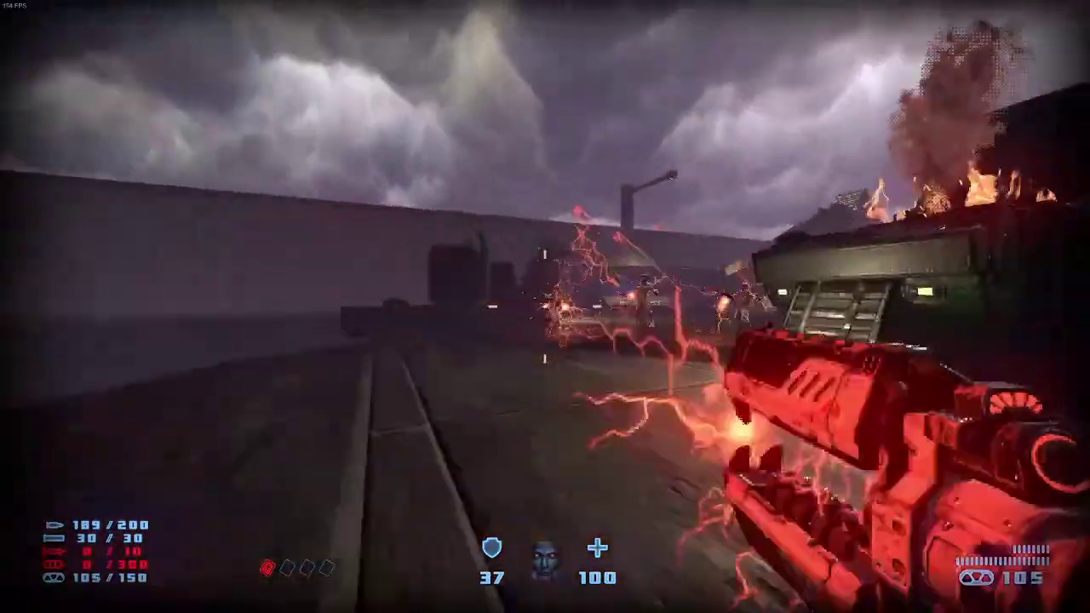
pyautogui.press('a')
pyautogui.press('d')
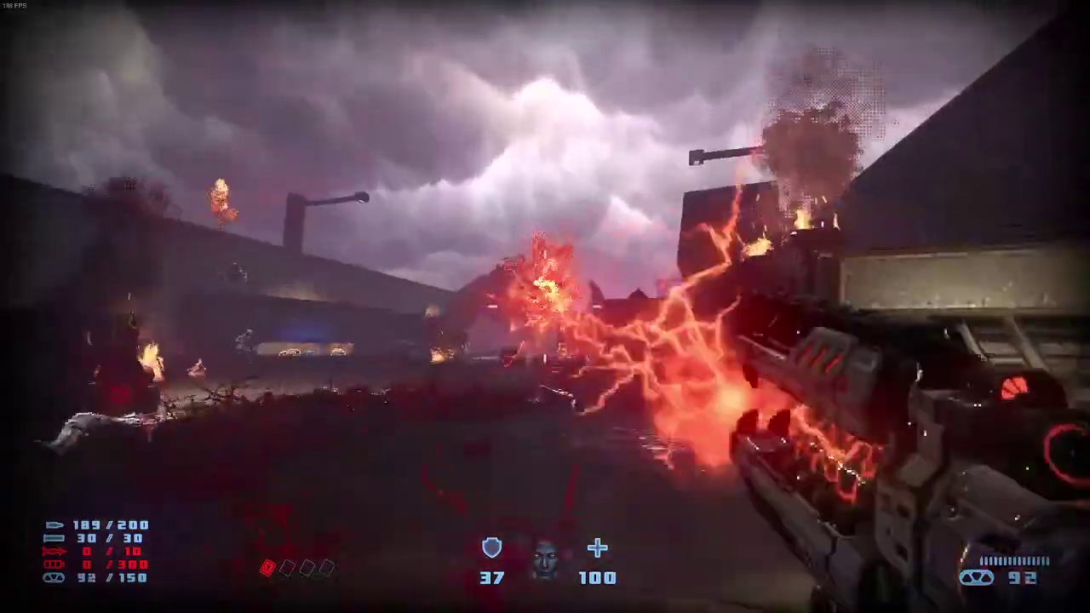
pyautogui.click(545, 307)
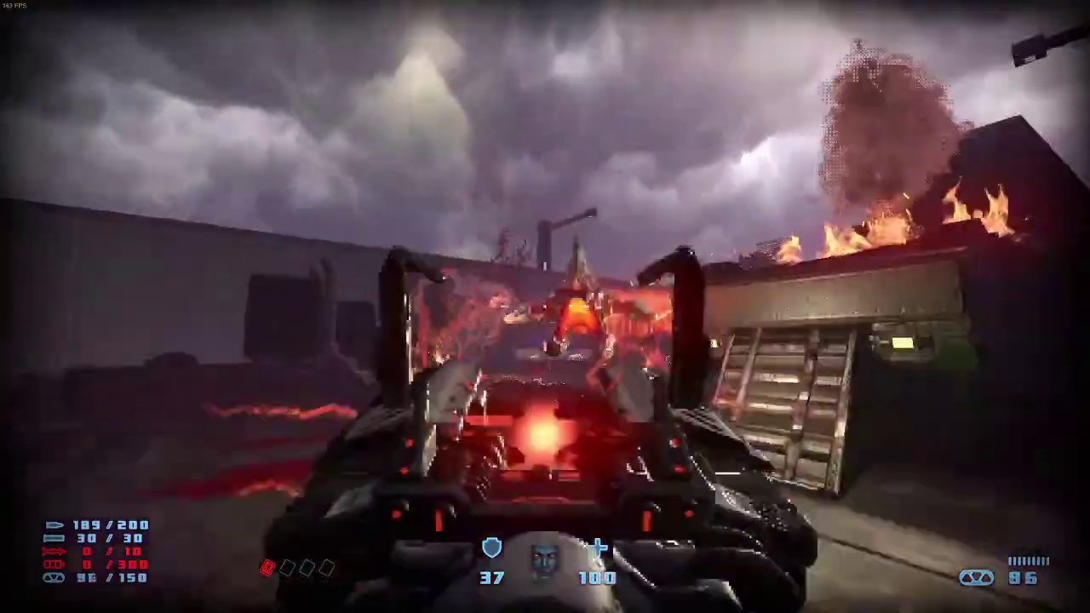
pyautogui.click(545, 307)
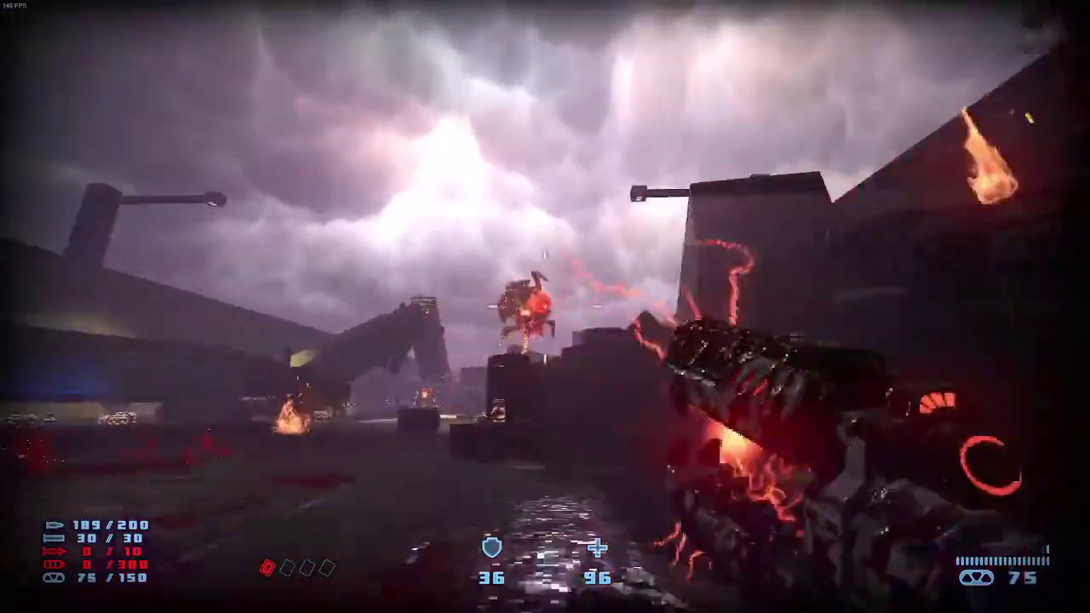
pyautogui.click(545, 307)
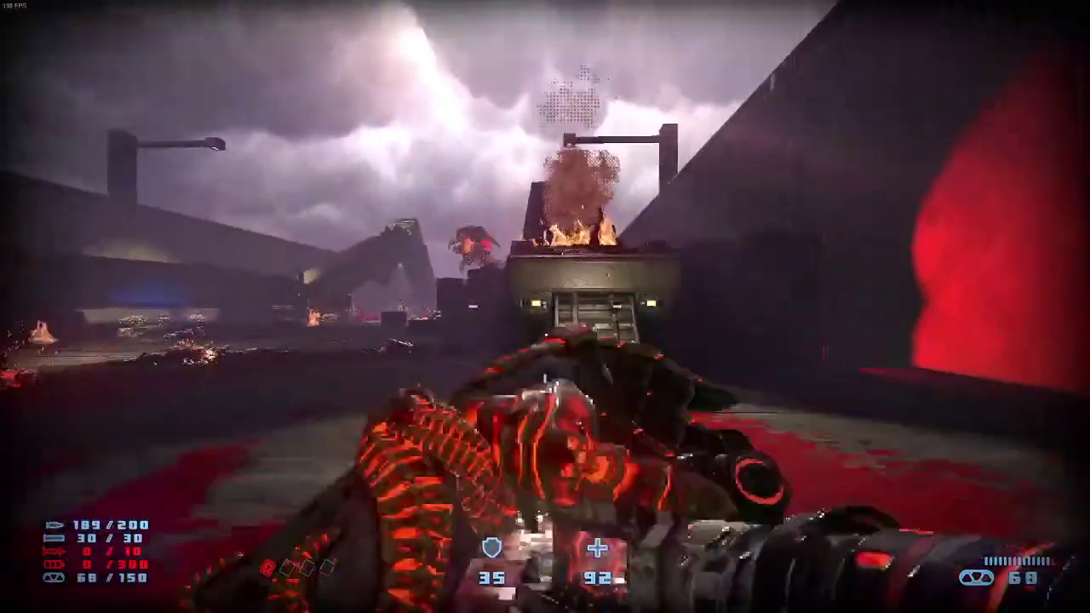
# Move along the wall past the burning truck and fire the Arc Rail under the tilted vehicle at the enemies beyond
pyautogui.press('space')
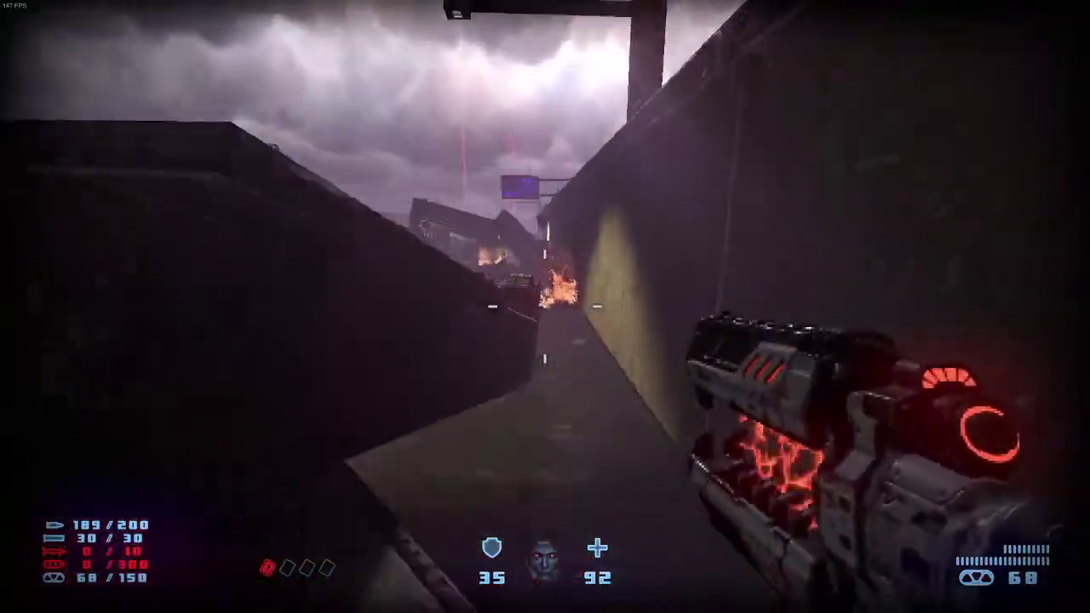
pyautogui.press('w')
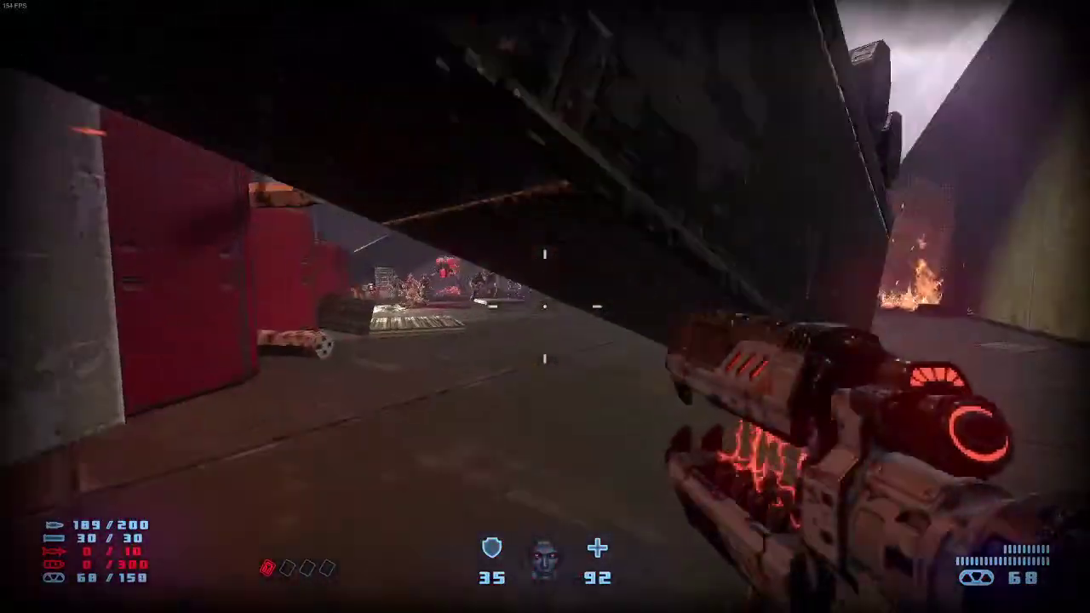
pyautogui.click(545, 307)
# Switch to the bullet gun and empty it into the demons charging and floating around the trailers
pyautogui.press('1')
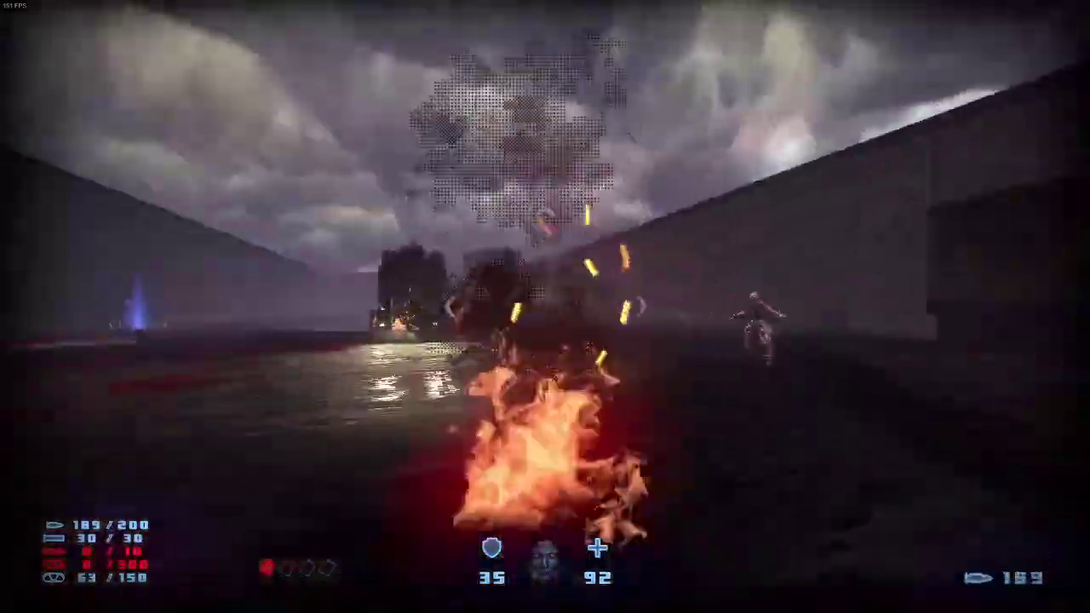
pyautogui.press('a')
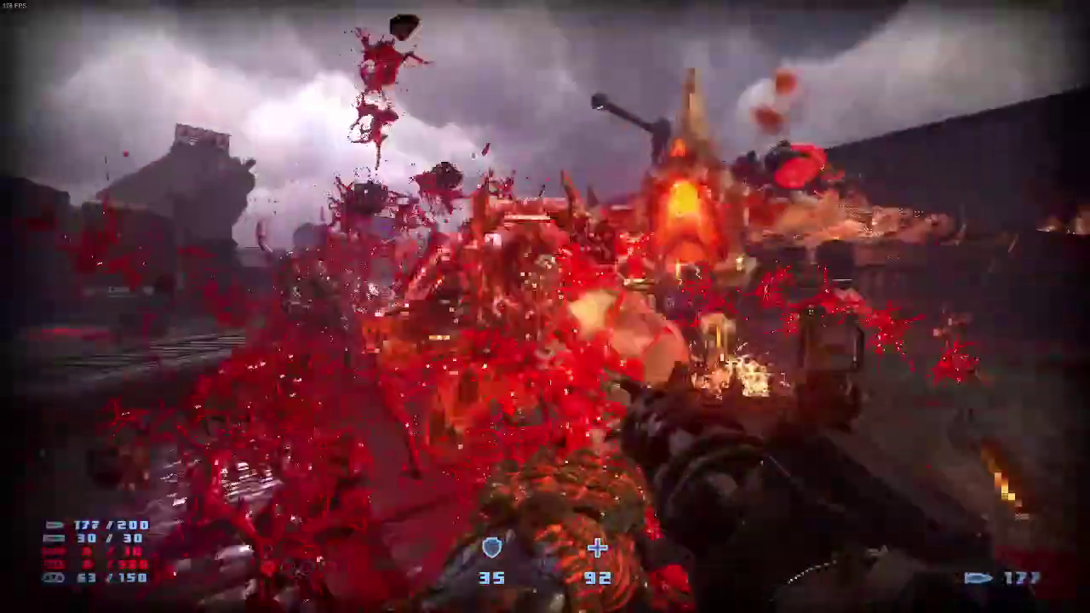
pyautogui.moveTo(545, 306); pyautogui.dragTo(545, 307)
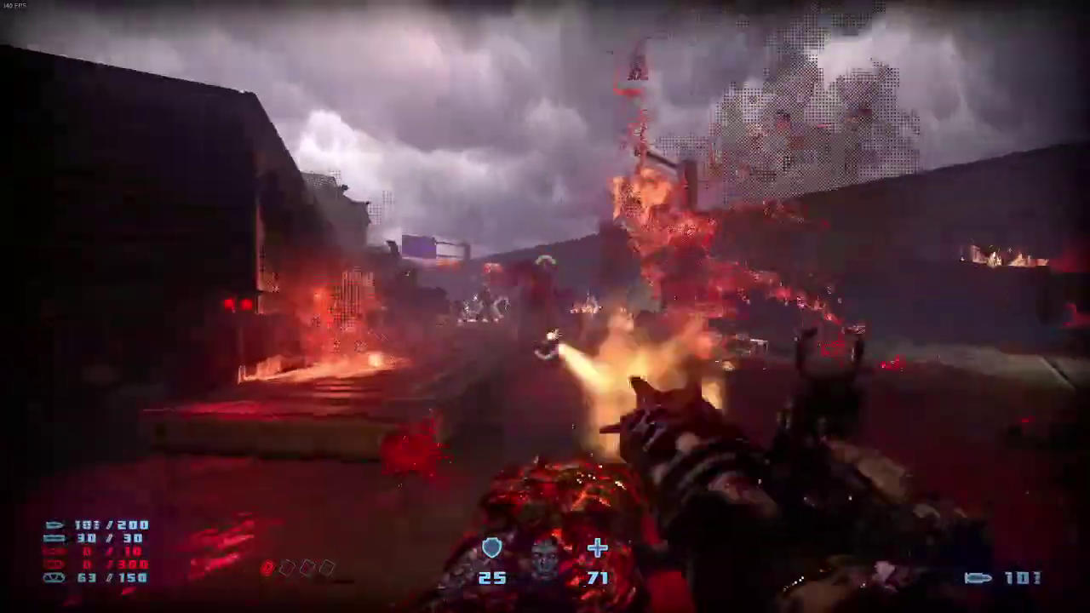
pyautogui.moveTo(545, 307); pyautogui.dragTo(545, 306)
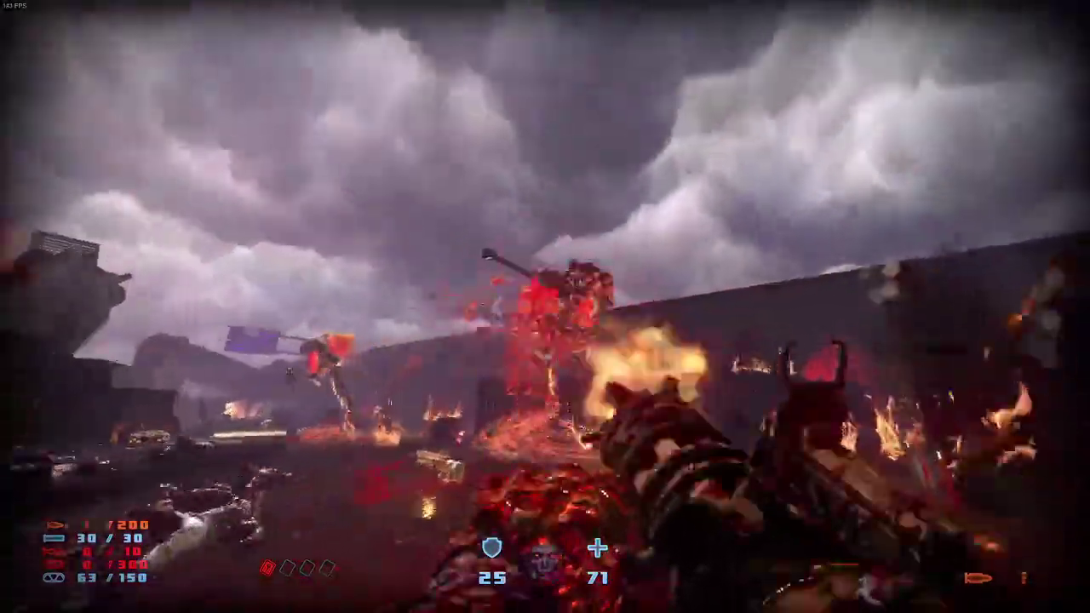
pyautogui.moveTo(545, 306); pyautogui.dragTo(545, 306)
# Shoot the nearby demons with the shotgun and pick up health, shells and chaos ammo while crossing the yard
pyautogui.click(545, 307)
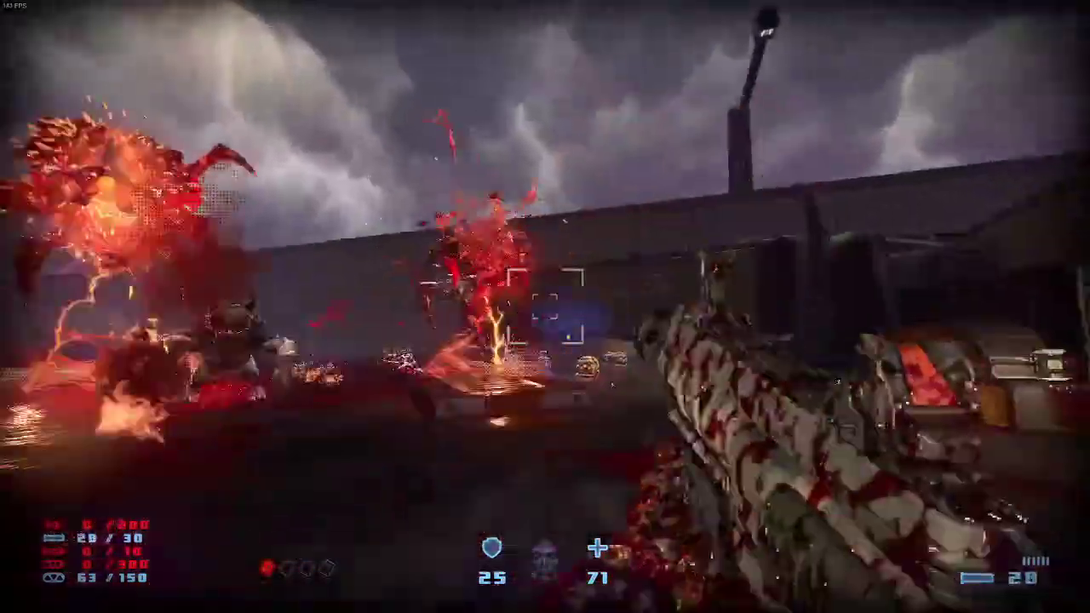
pyautogui.click(544, 307)
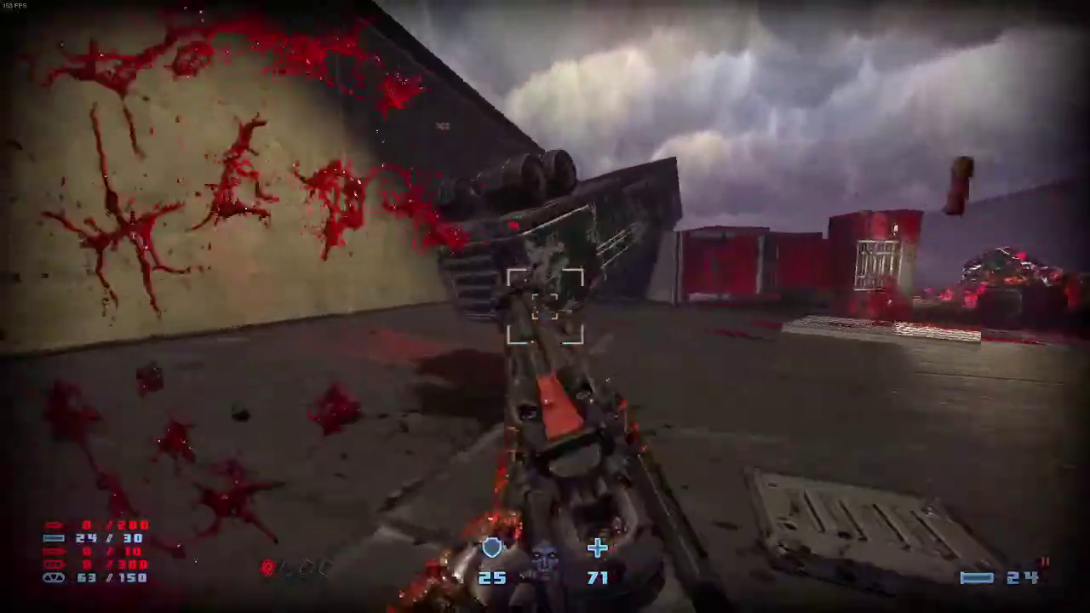
pyautogui.press('w')
pyautogui.press('w')
pyautogui.click(545, 307)
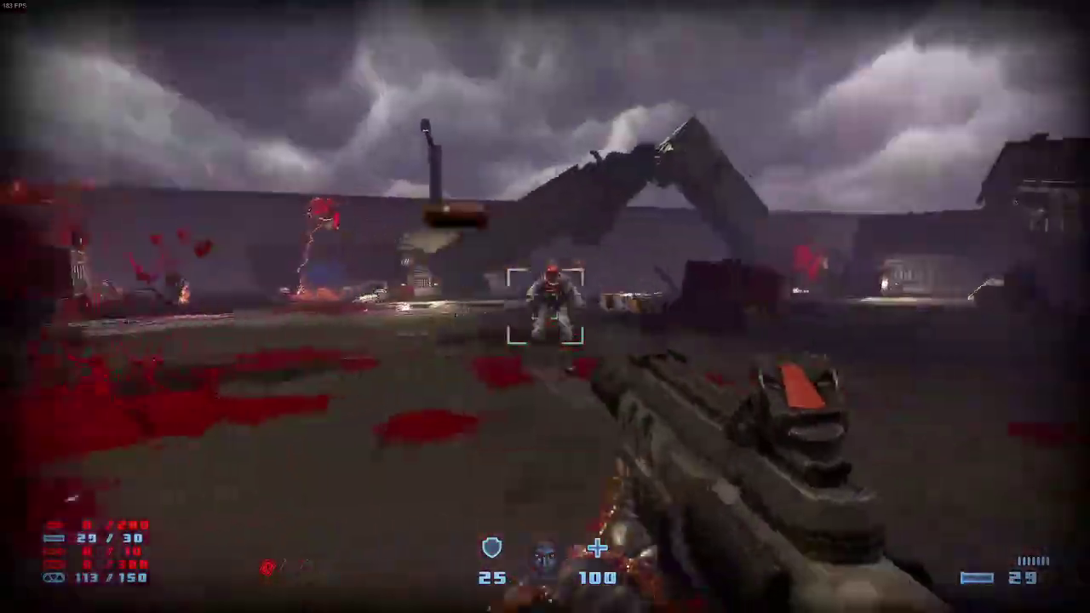
# Shoot the soldier and the floating demon with the shotgun, and collect large chaos ammo beside the dark trailer
pyautogui.click(545, 306)
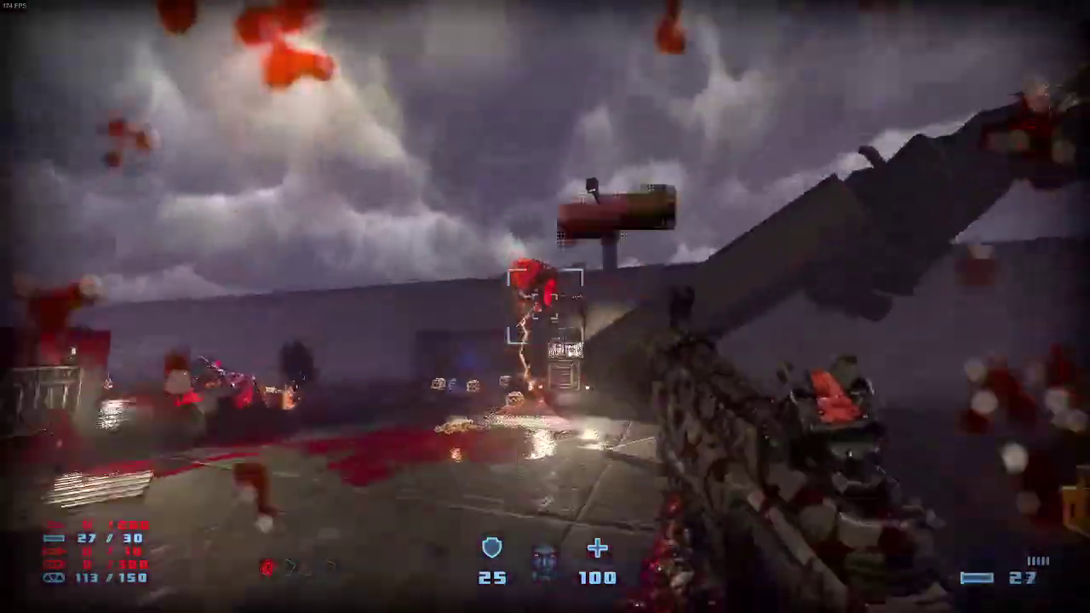
pyautogui.click(545, 306)
pyautogui.click(545, 306)
pyautogui.press('w')
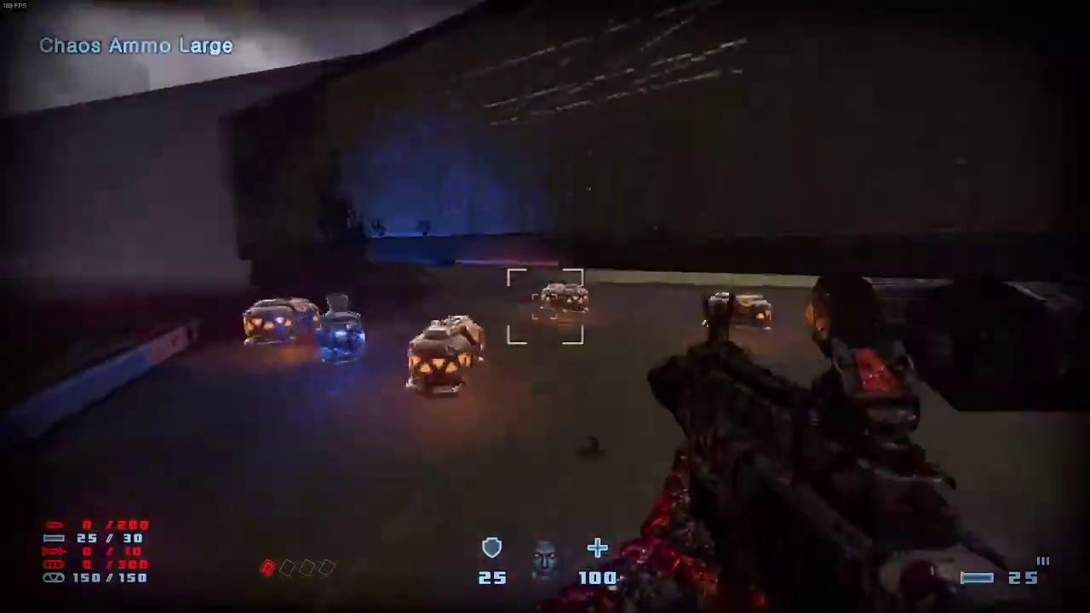
# Switch to the Arc Rail and fire unaimed and aimed shots at the floating demon down the road
pyautogui.press('5')
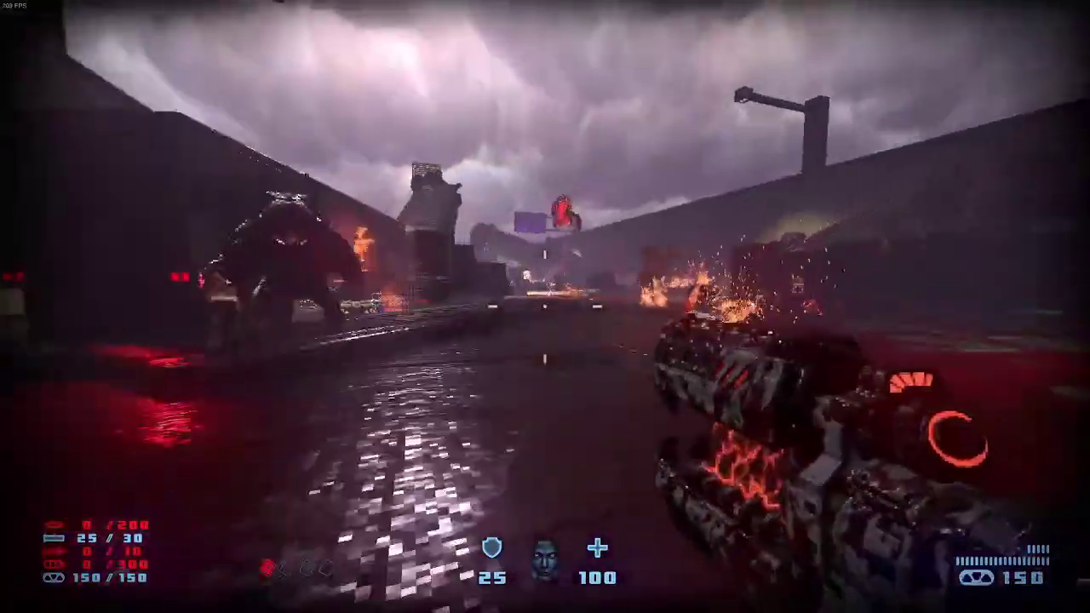
pyautogui.click(545, 306)
pyautogui.click(545, 307)
pyautogui.press('6')
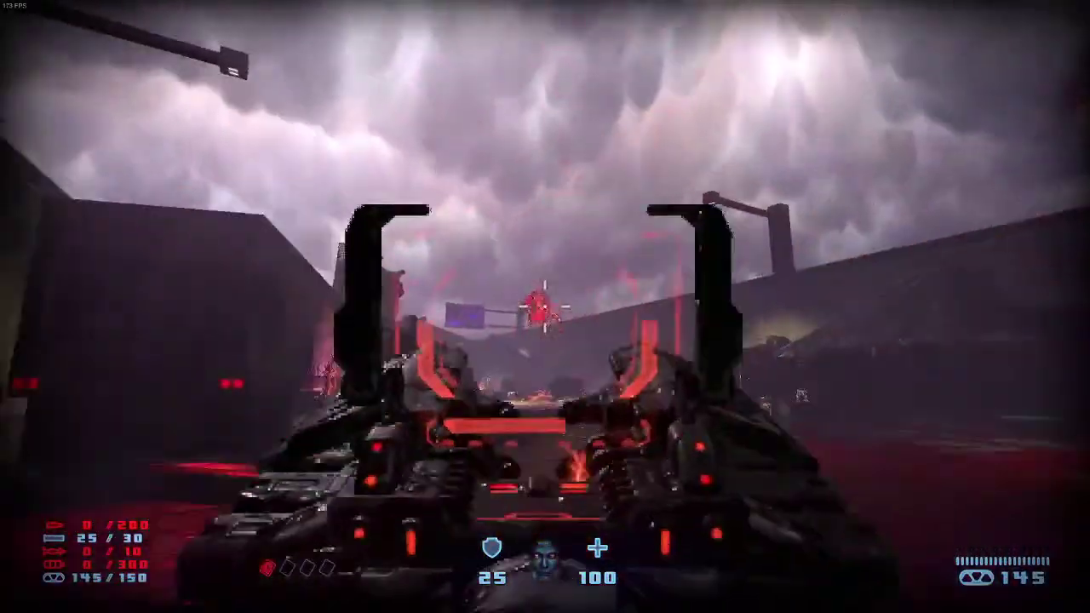
pyautogui.click(545, 306)
# Run past the burning vehicle to the open trailer at the yard's far end and collect the bullet and chaos ammo inside
pyautogui.press('w')
pyautogui.press('r')
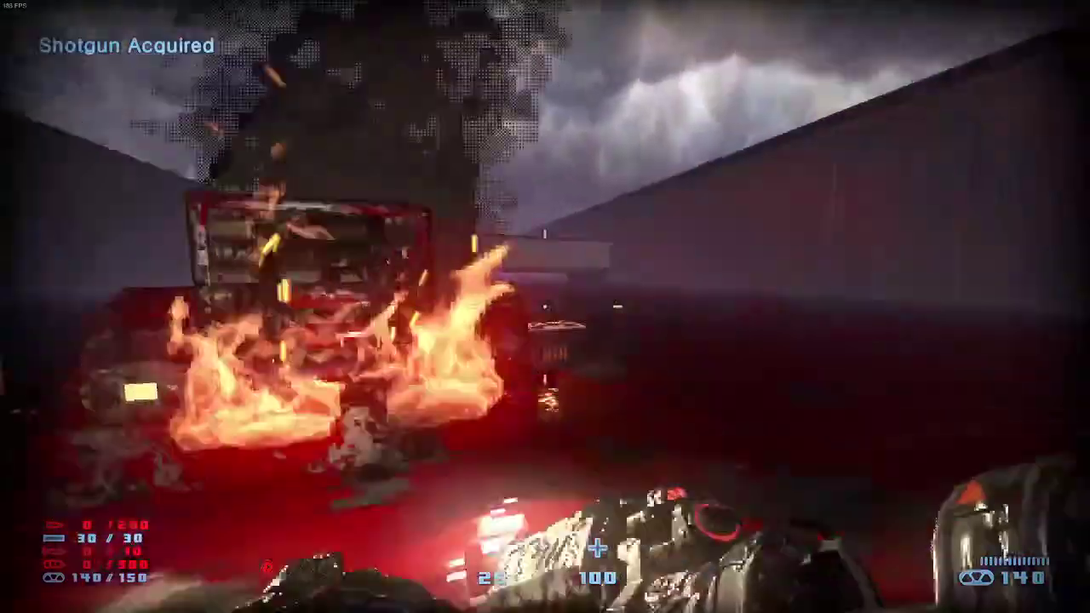
pyautogui.press('w')
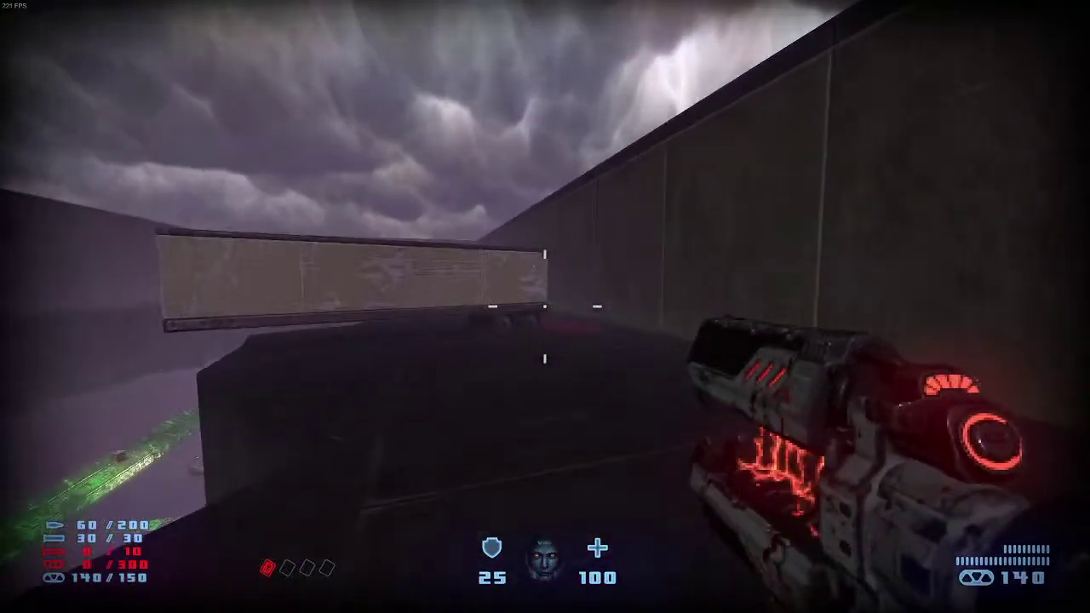
pyautogui.press('w')
pyautogui.press('w')
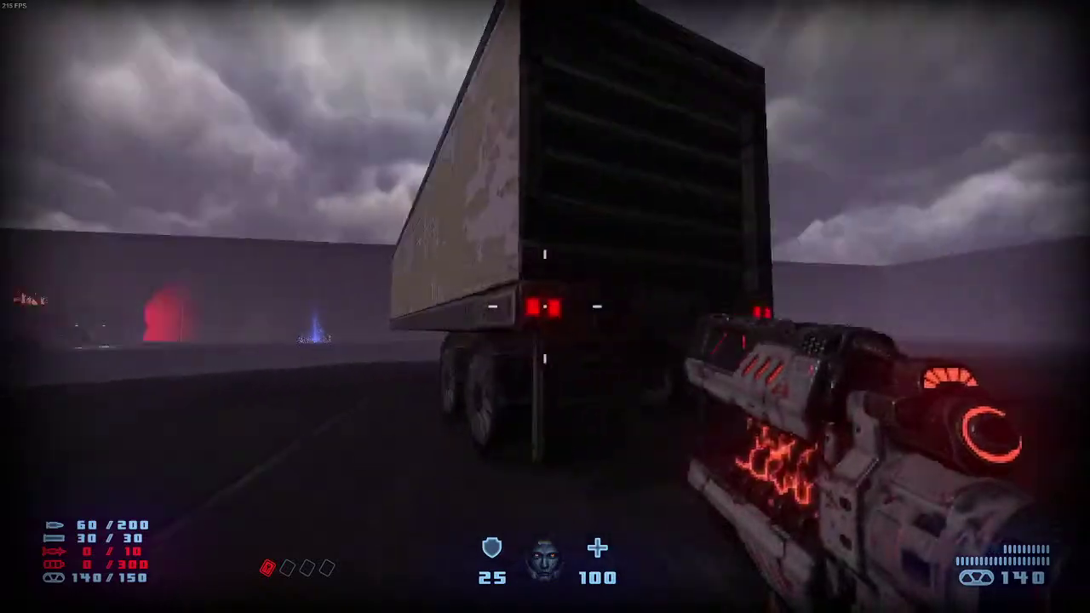
pyautogui.press('e')
pyautogui.press('w')
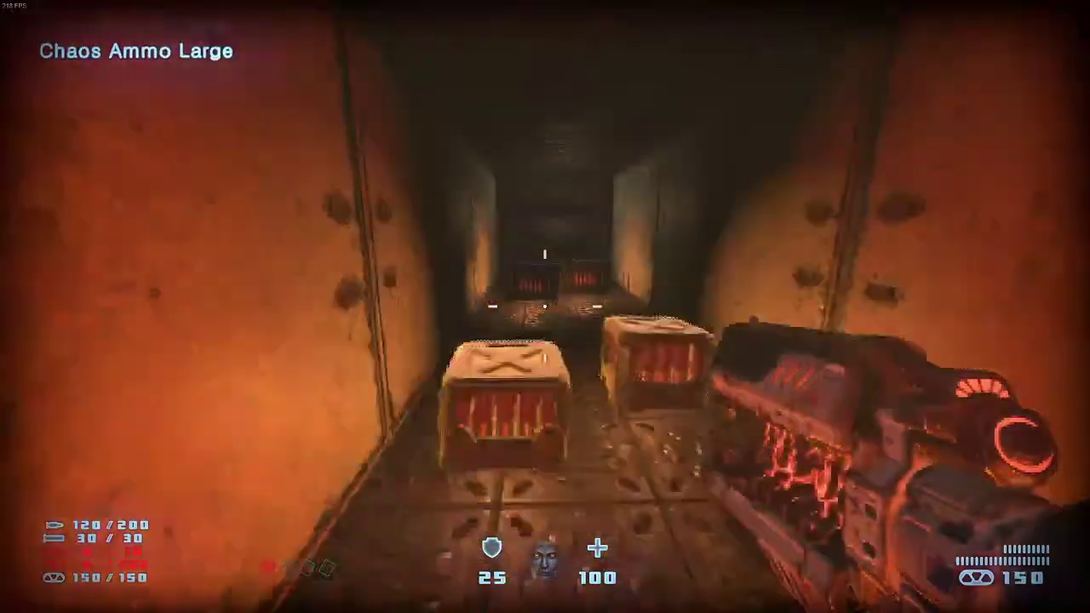
pyautogui.press('s')
pyautogui.press('w')
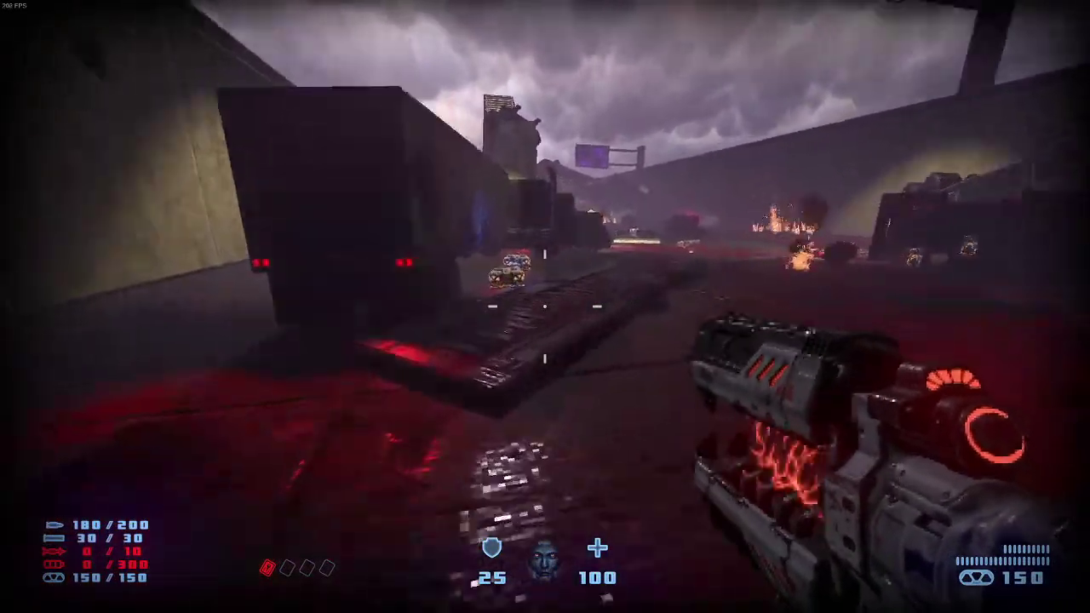
# Shoot the demon at the back of the parked trailer with the Arc Rail and collect large chaos ammo alongside it
pyautogui.press('w')
pyautogui.press('e')
pyautogui.press('s')
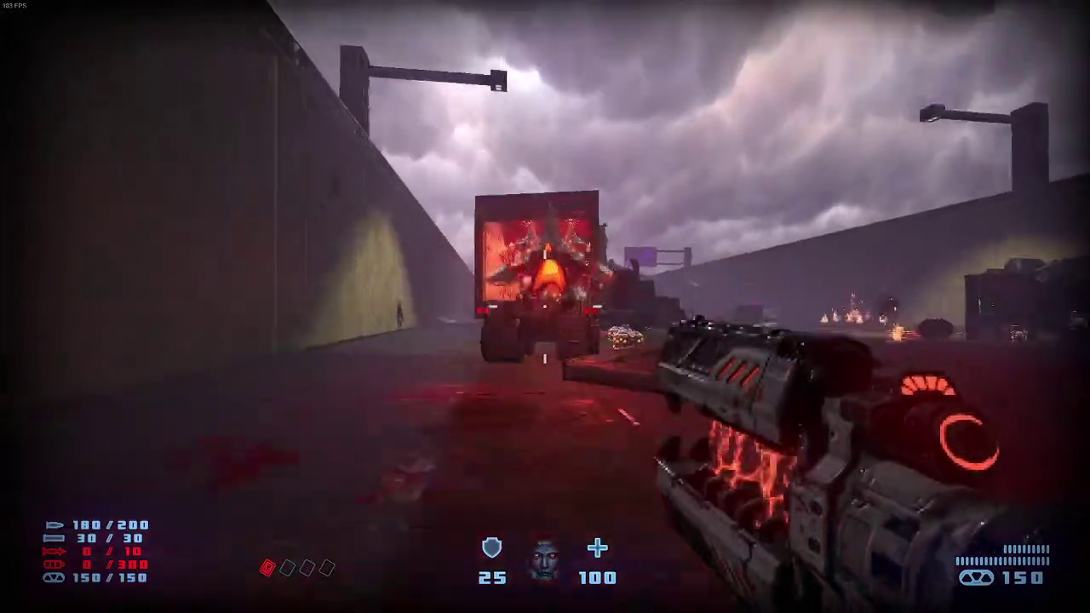
pyautogui.click(544, 306)
pyautogui.press('w')
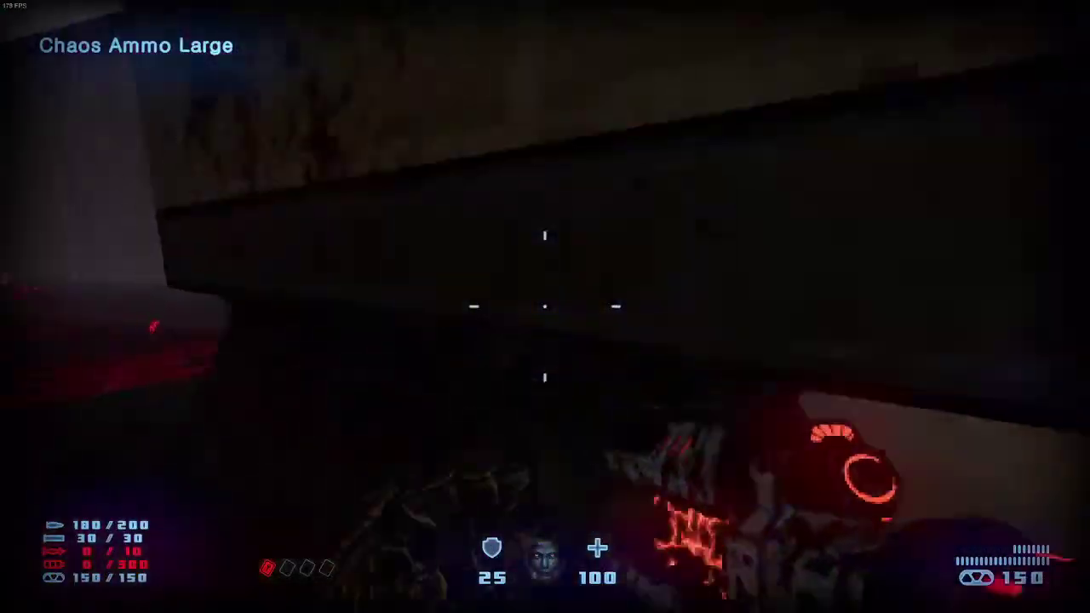
pyautogui.press('w')
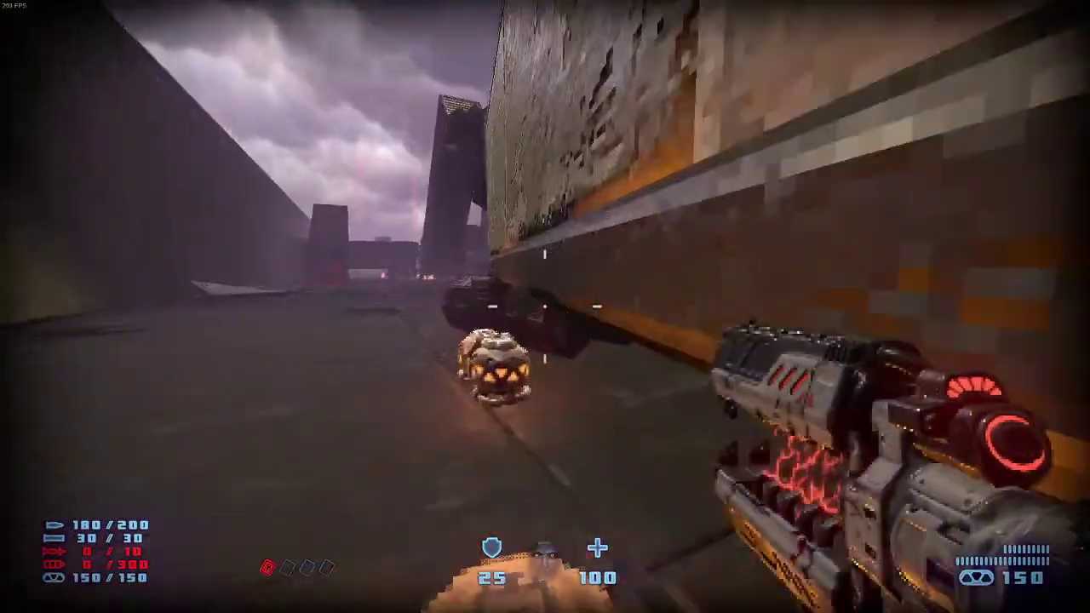
# Run under the collapsed truck, past the leaning girder and supply crates, and refill bullets to 200
pyautogui.press('w')
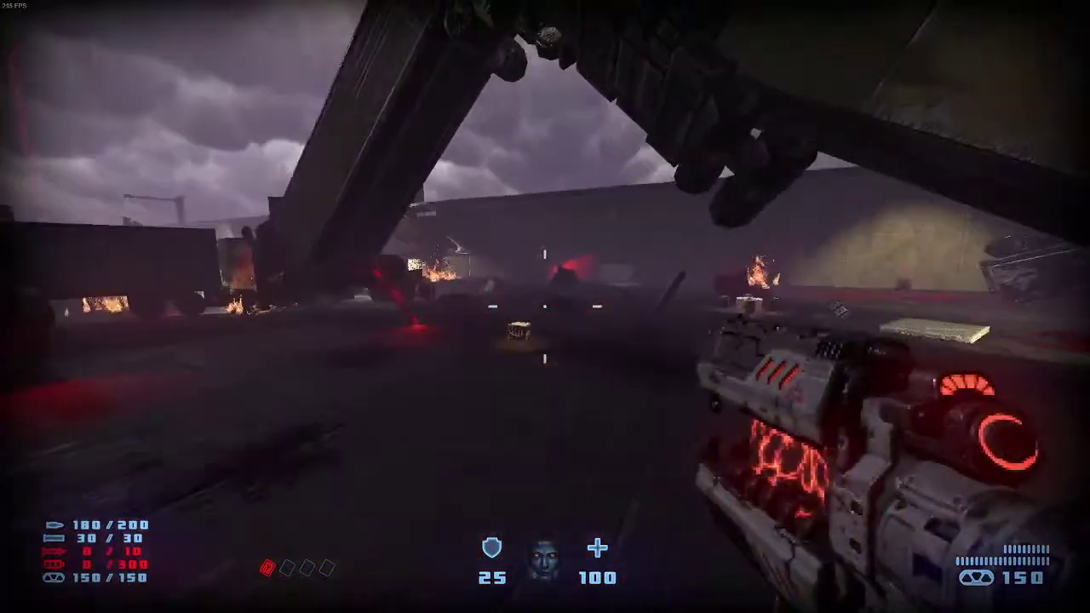
pyautogui.press('w')
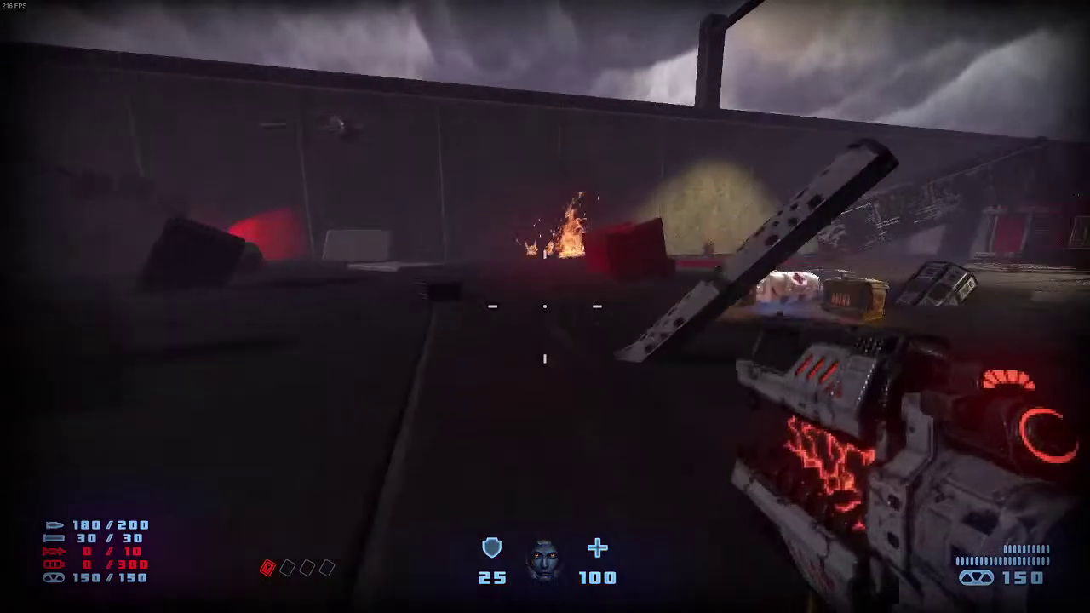
pyautogui.press('w')
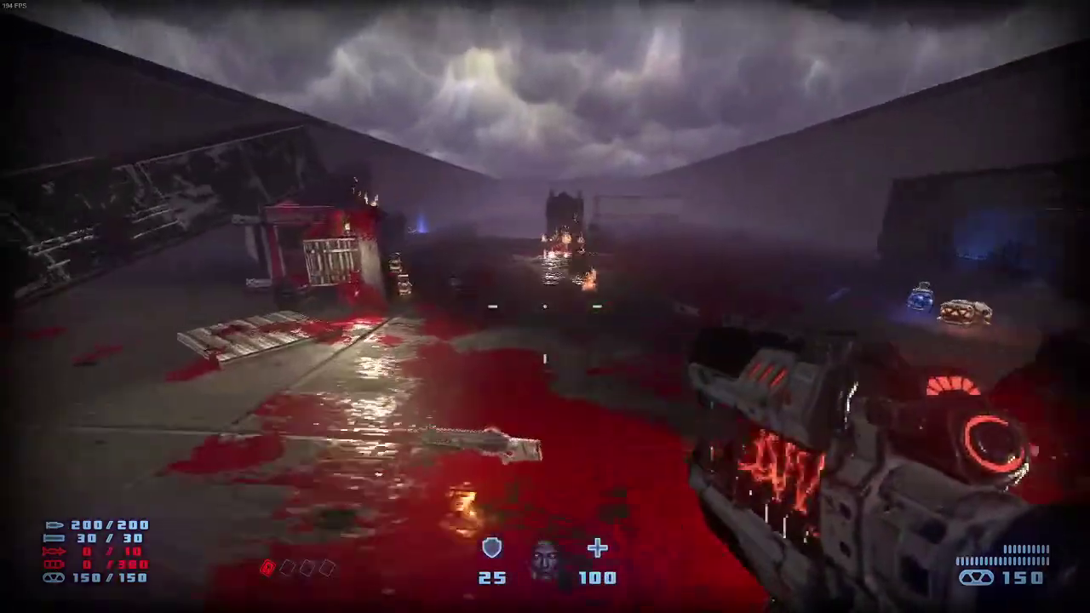
pyautogui.press('w')
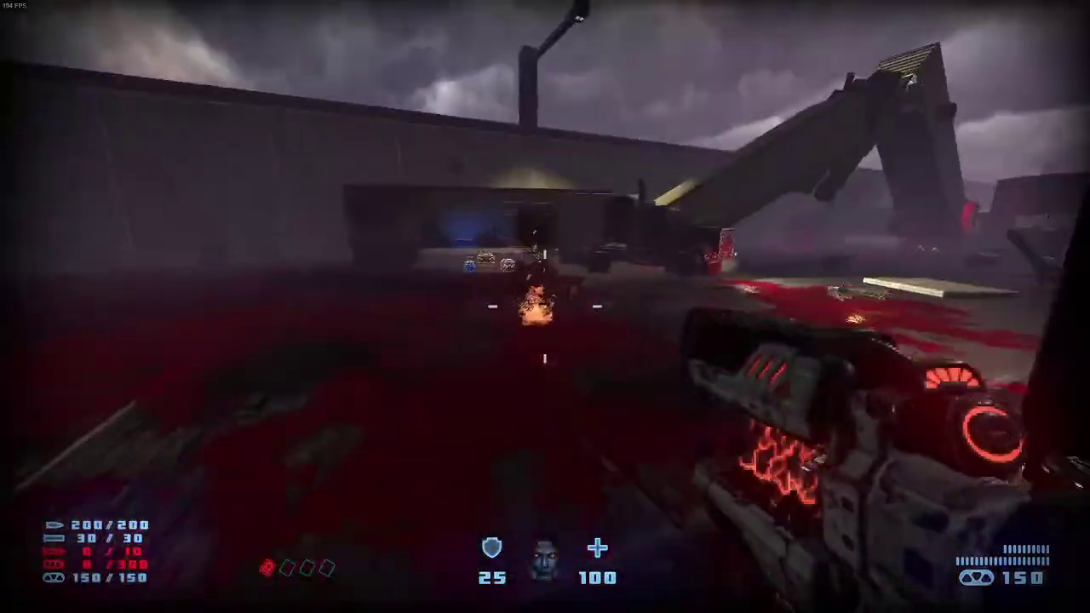
# Check around and inside the blue-lit trailer, and cross the yard past the supply crates to the wreck with the red-lit beam
pyautogui.press('w')
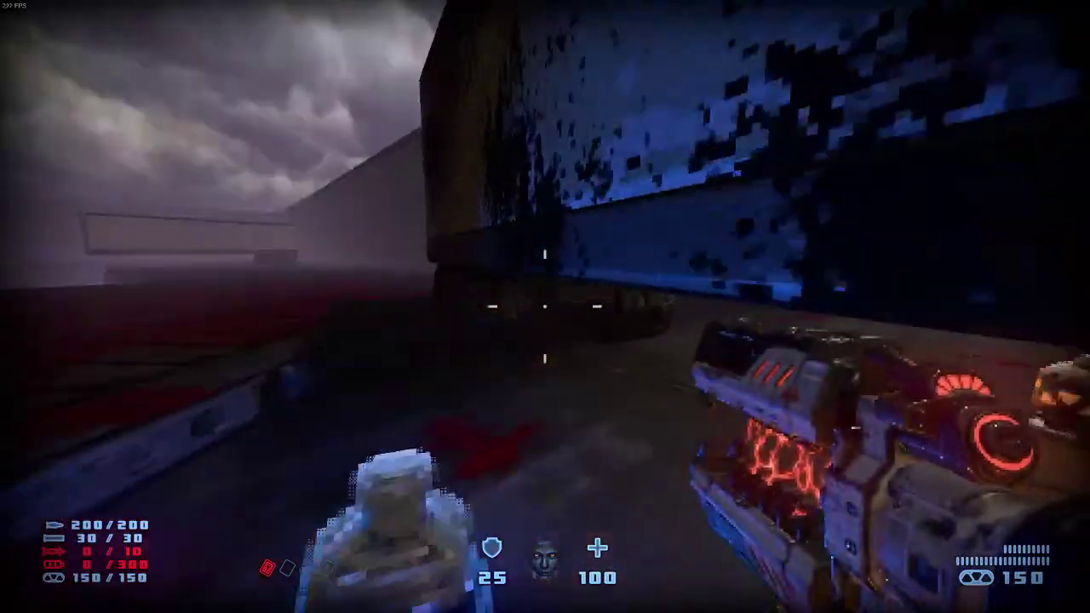
pyautogui.press('s')
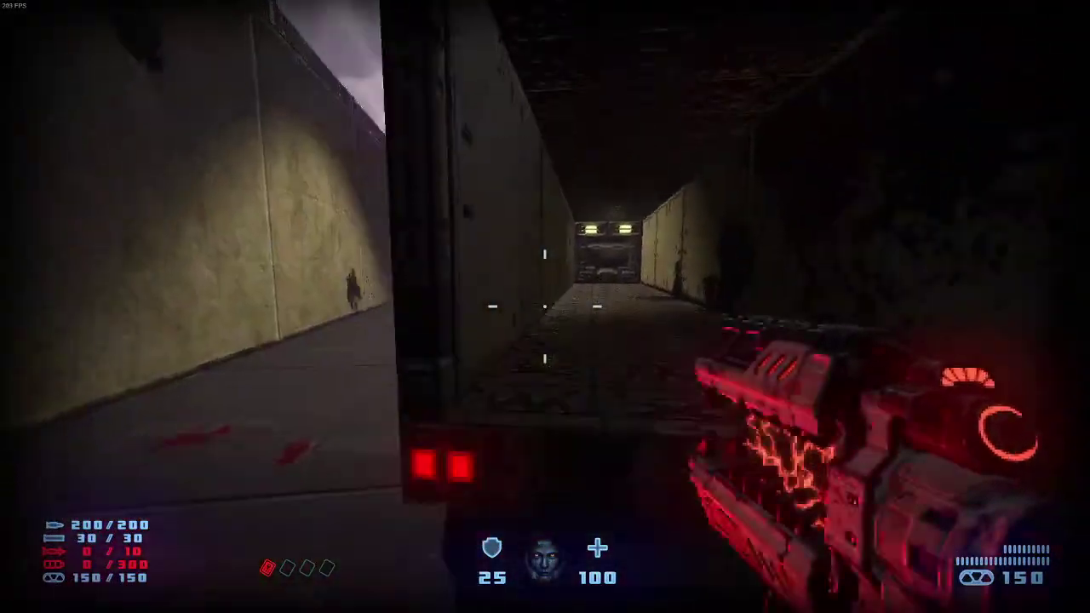
pyautogui.press('w')
pyautogui.press('w')
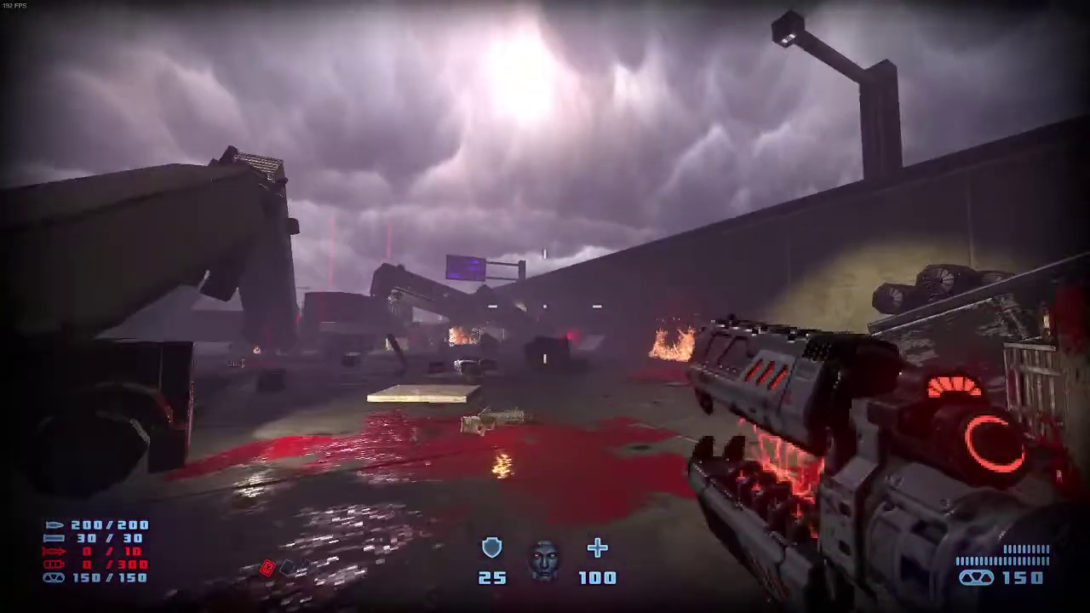
pyautogui.press('w')
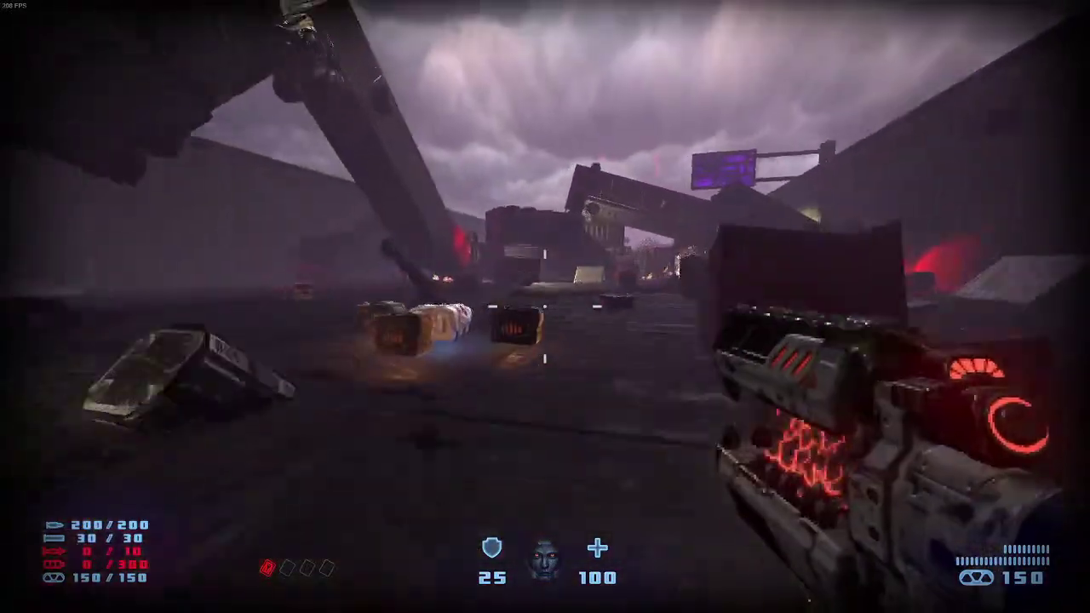
pyautogui.press('w')
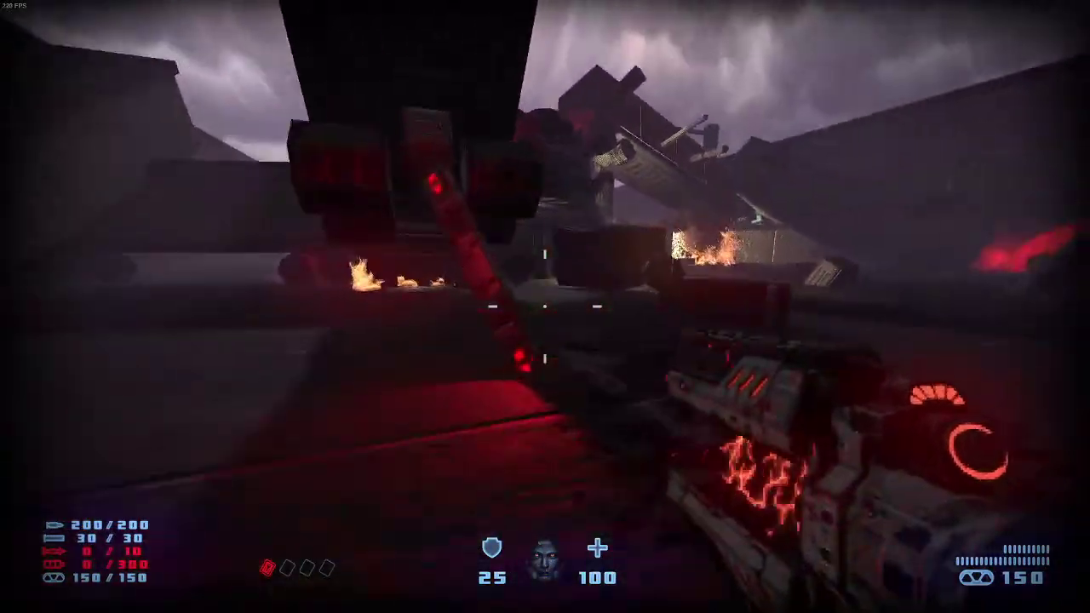
# Cross the yard past the burning wreck and supply crates to the bloodstained truck beside the raised trailer
pyautogui.press('w')
pyautogui.press('space')
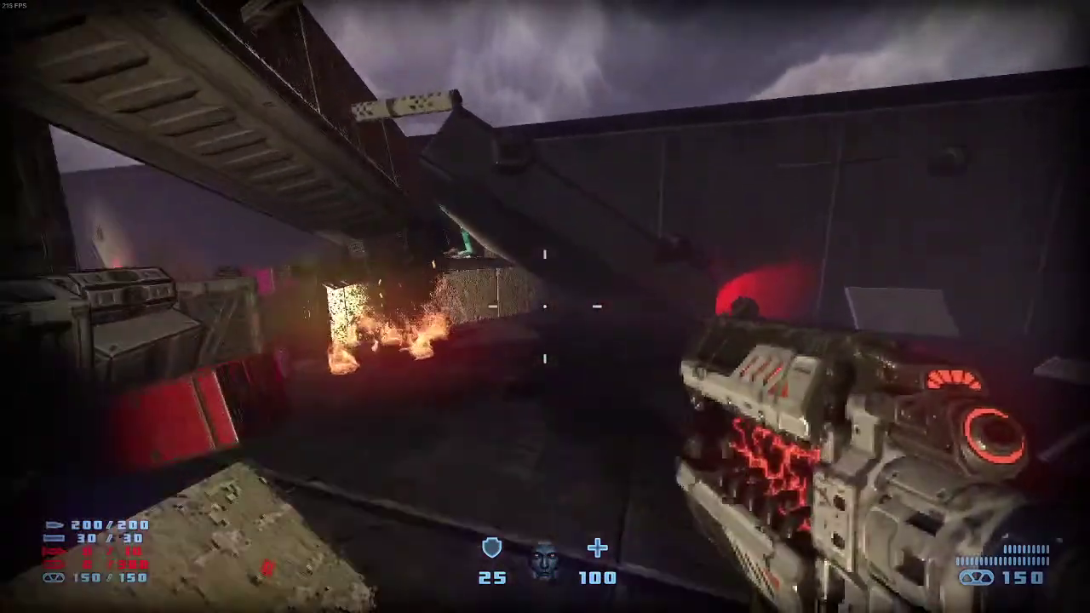
pyautogui.press('w')
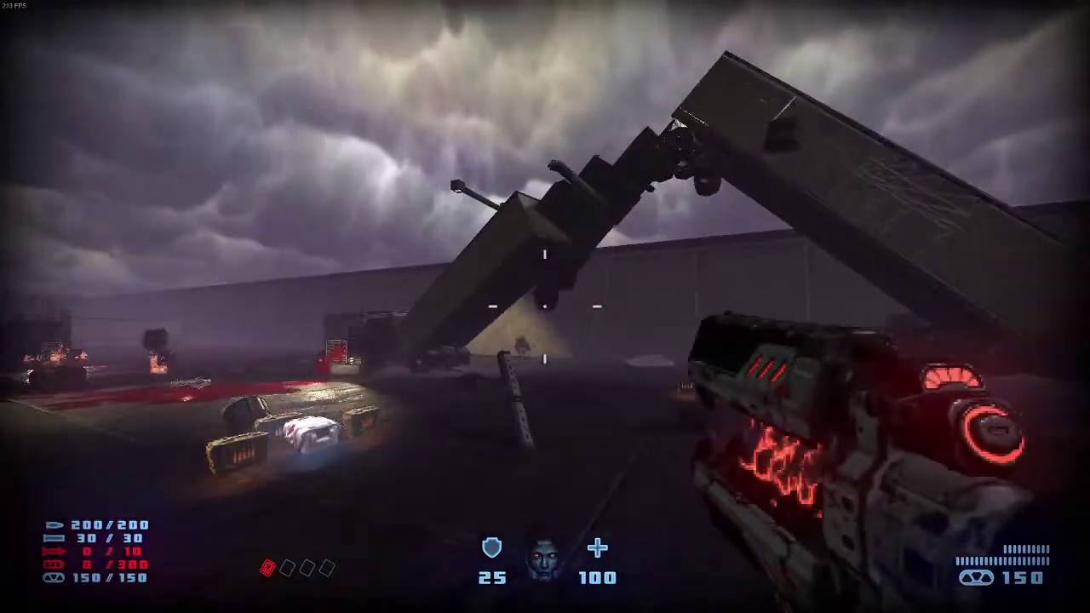
pyautogui.press('w')
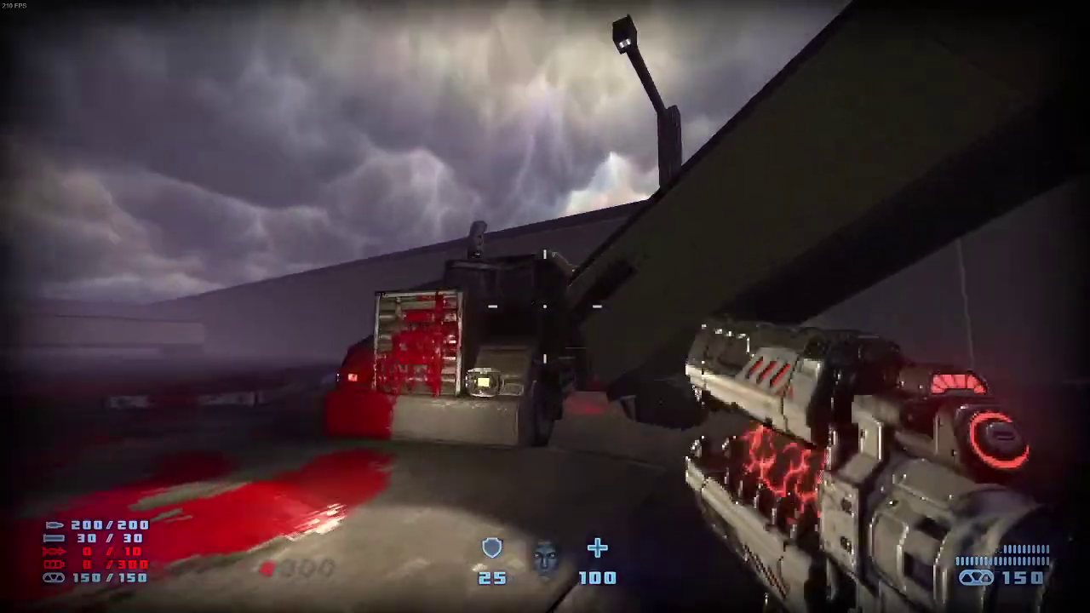
# Climb the bloodstained truck and the leaning wreck beside it up to the high grille and collect the armor there
pyautogui.press('w')
pyautogui.press('space')
pyautogui.press('space')
pyautogui.press('w')
pyautogui.press('space')
pyautogui.press('space')
pyautogui.press('w')
pyautogui.press('w')
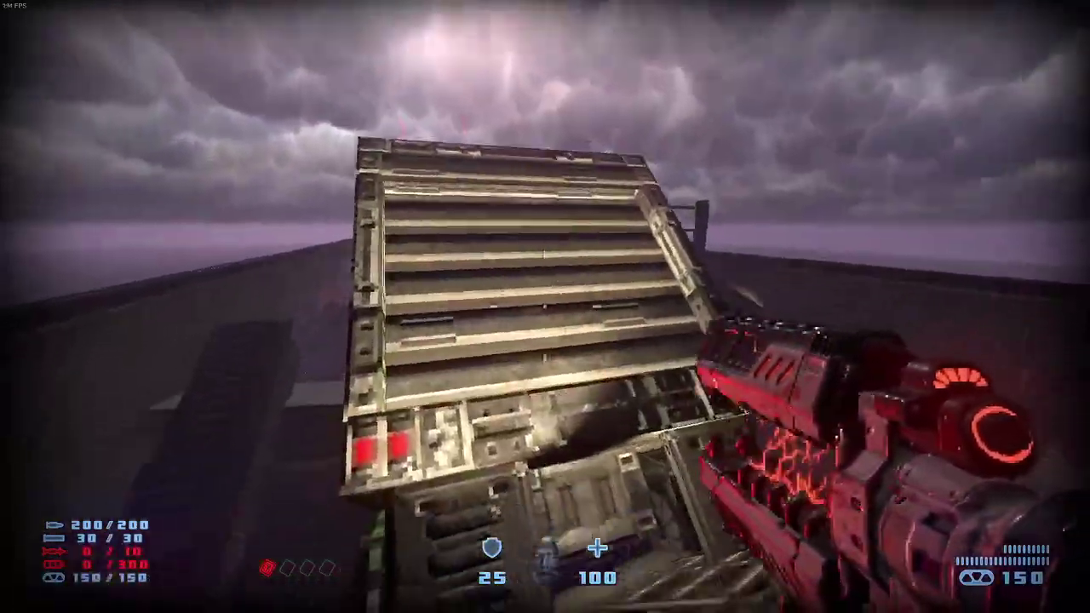
pyautogui.press('e')
pyautogui.press('w')
pyautogui.press('s')
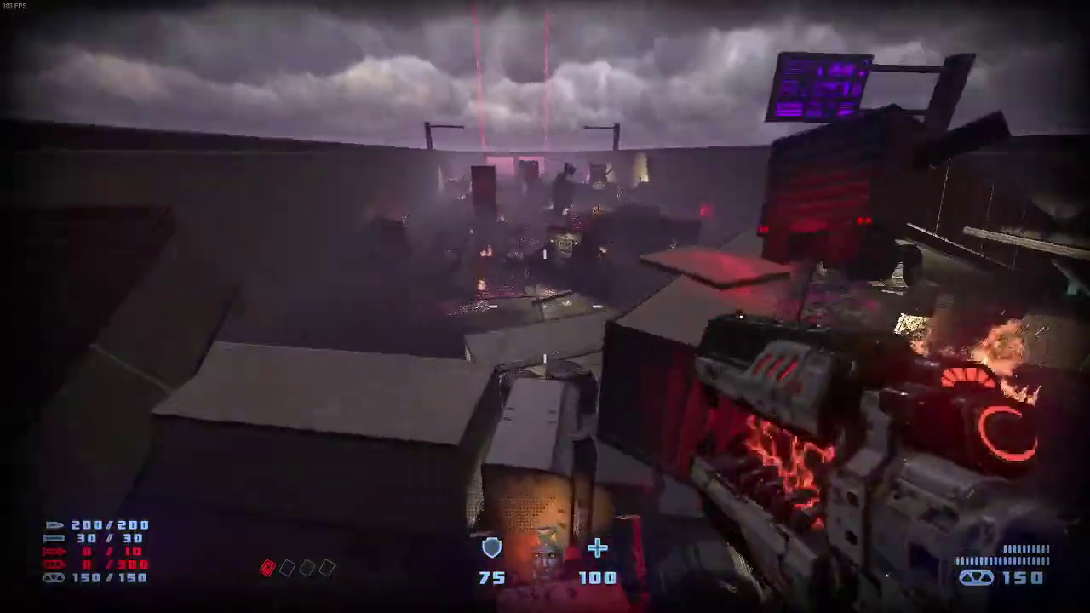
# Drop back into the yard and shoot the attacking demons and the enemies on top of the trailers with the Arc Rail
pyautogui.press('w')
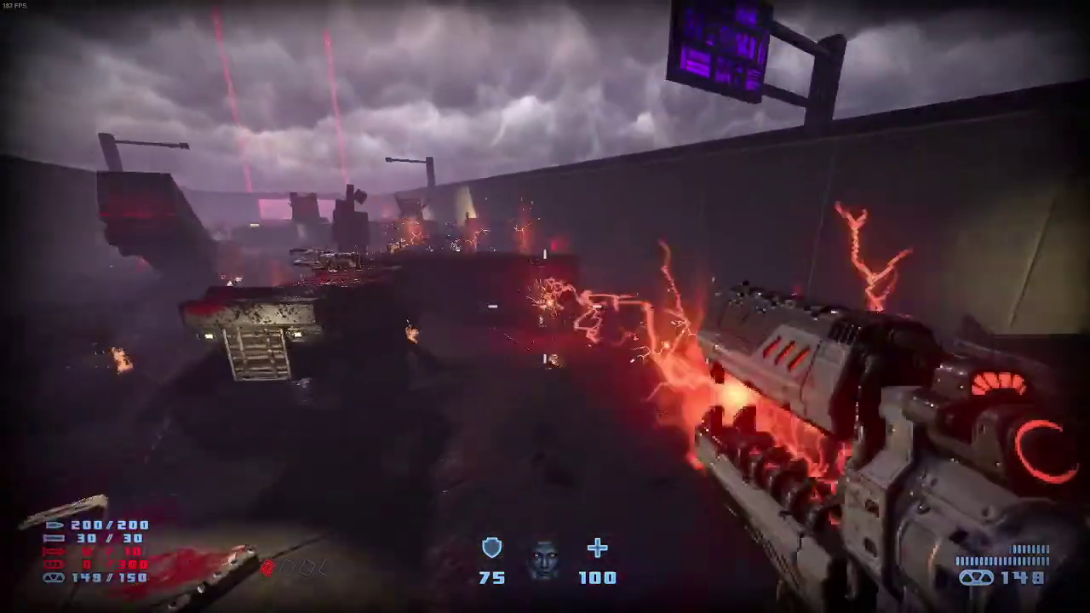
pyautogui.press('w')
pyautogui.click(545, 307)
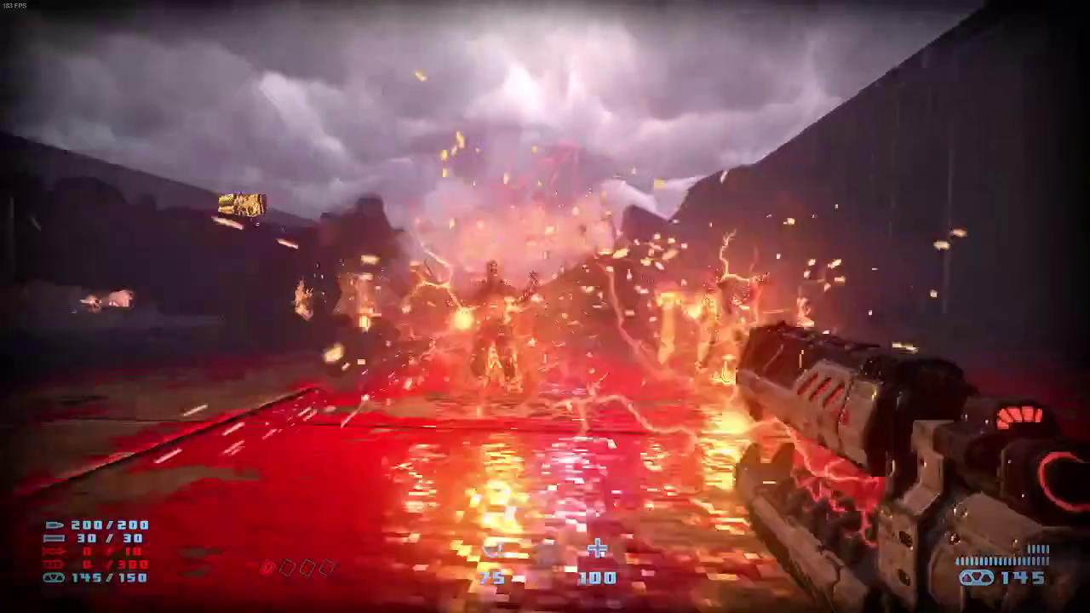
pyautogui.click(545, 307)
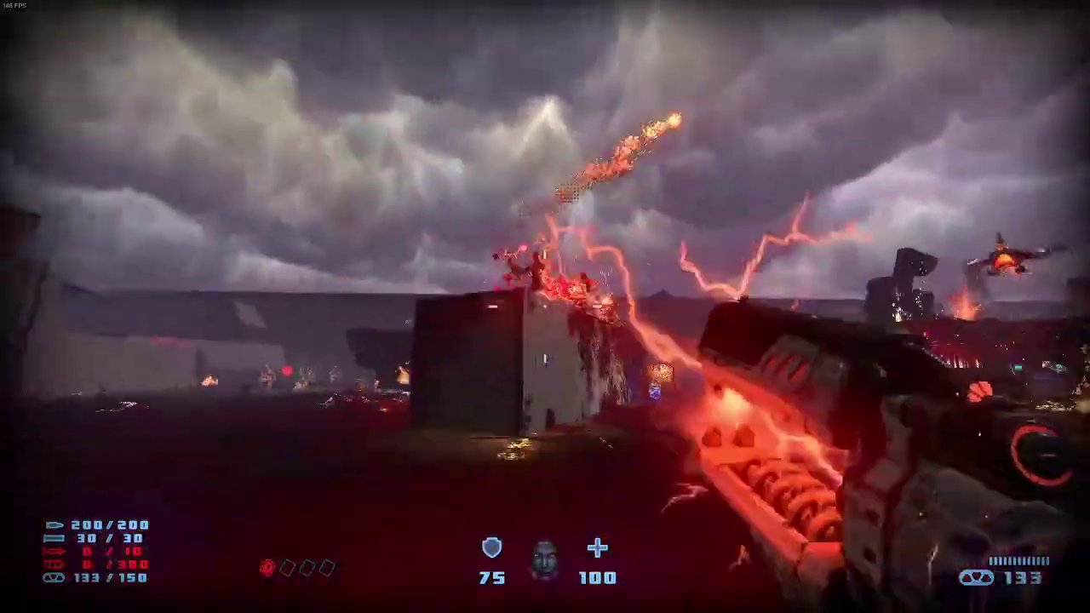
pyautogui.click(545, 307)
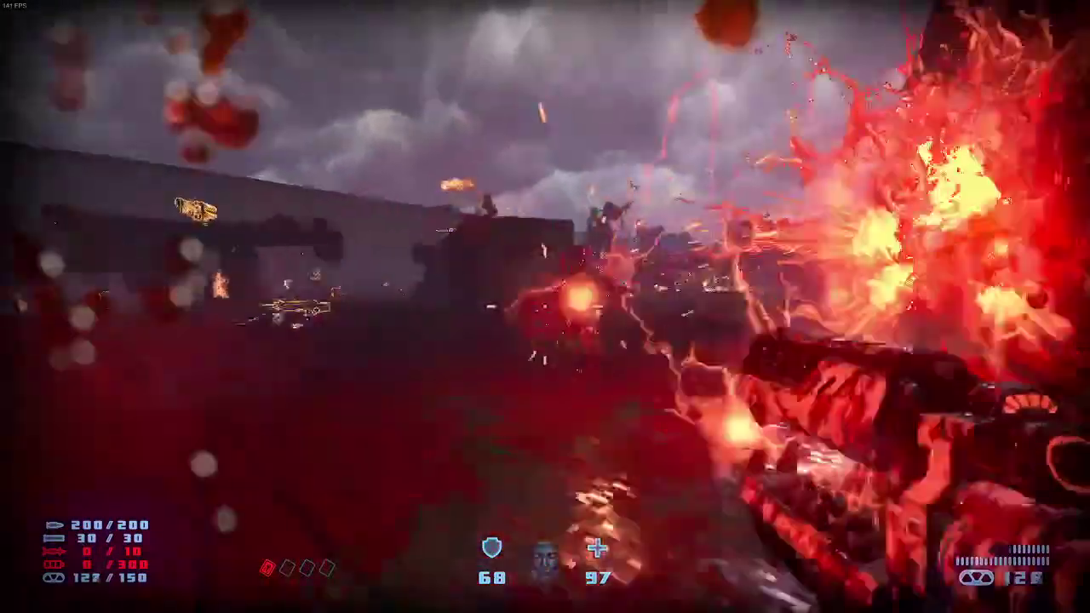
pyautogui.click(545, 307)
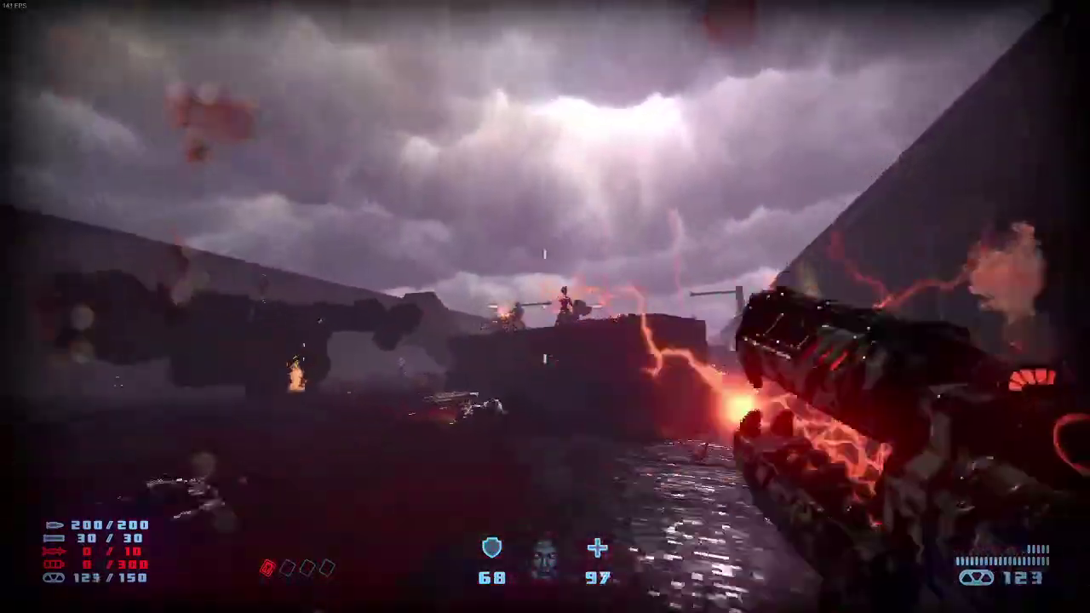
# Shoot the red-eyed soldiers closing in around the dark trailer with the Arc Rail
pyautogui.click(545, 306)
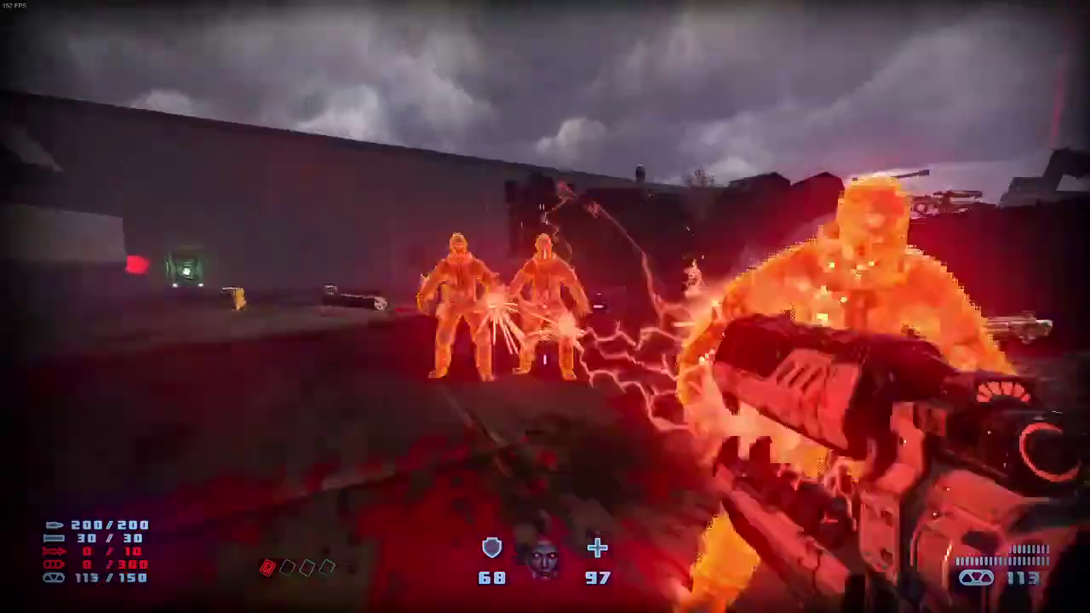
pyautogui.click(545, 306)
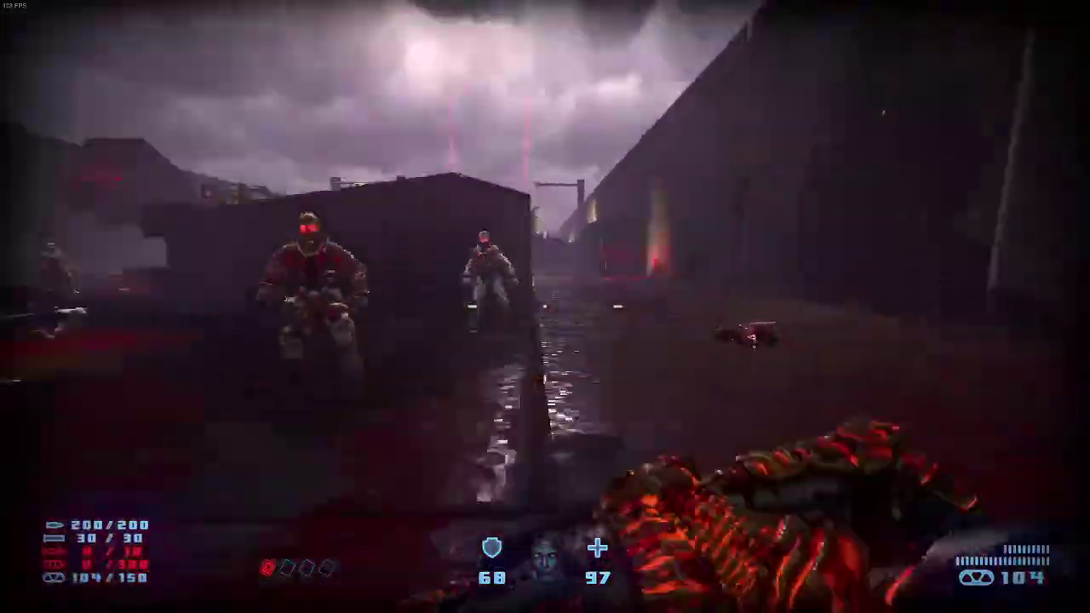
pyautogui.click(544, 306)
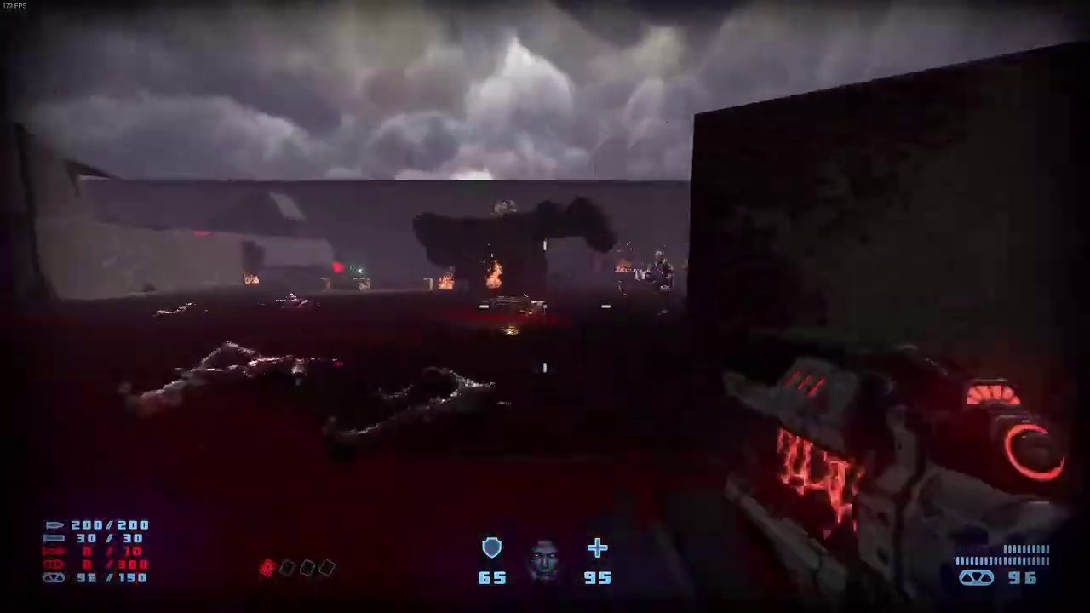
pyautogui.click(545, 307)
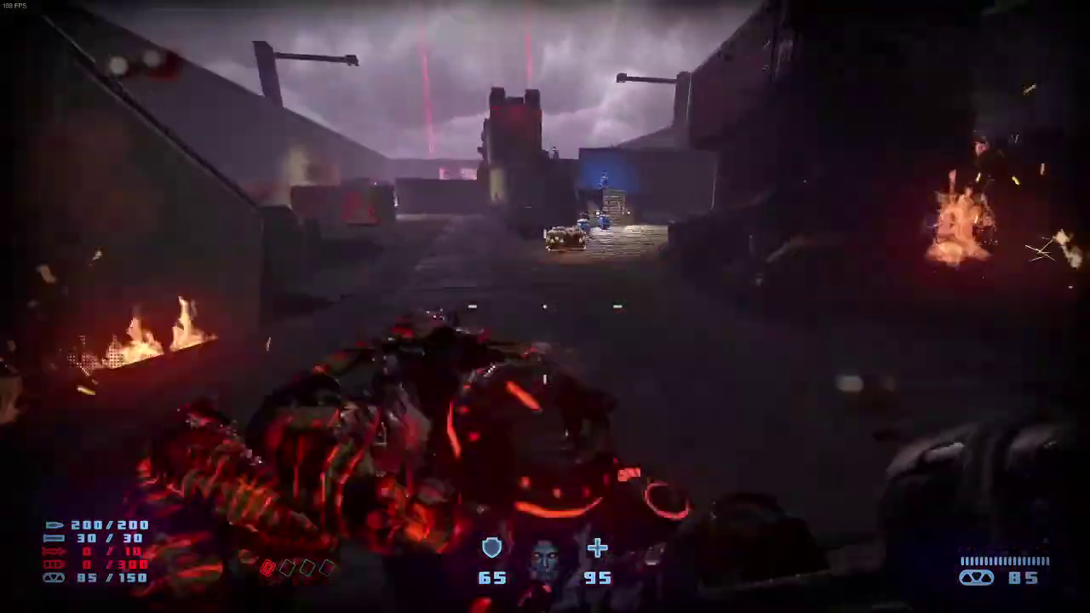
# Advance to the blue-lit trailer, collecting chaos ammo and health flasks along the way
pyautogui.press('w')
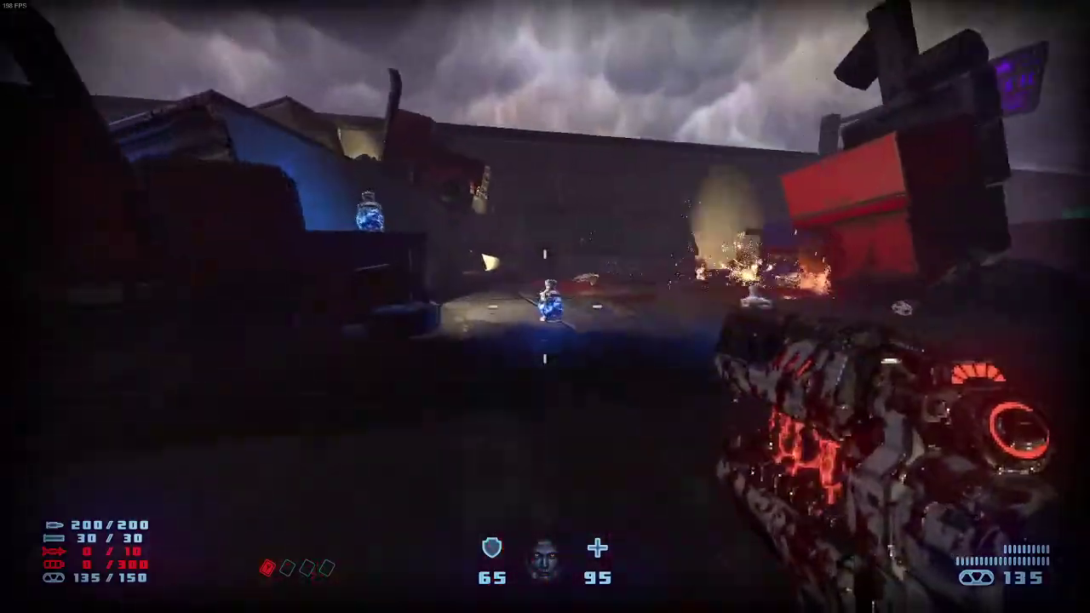
pyautogui.press('w')
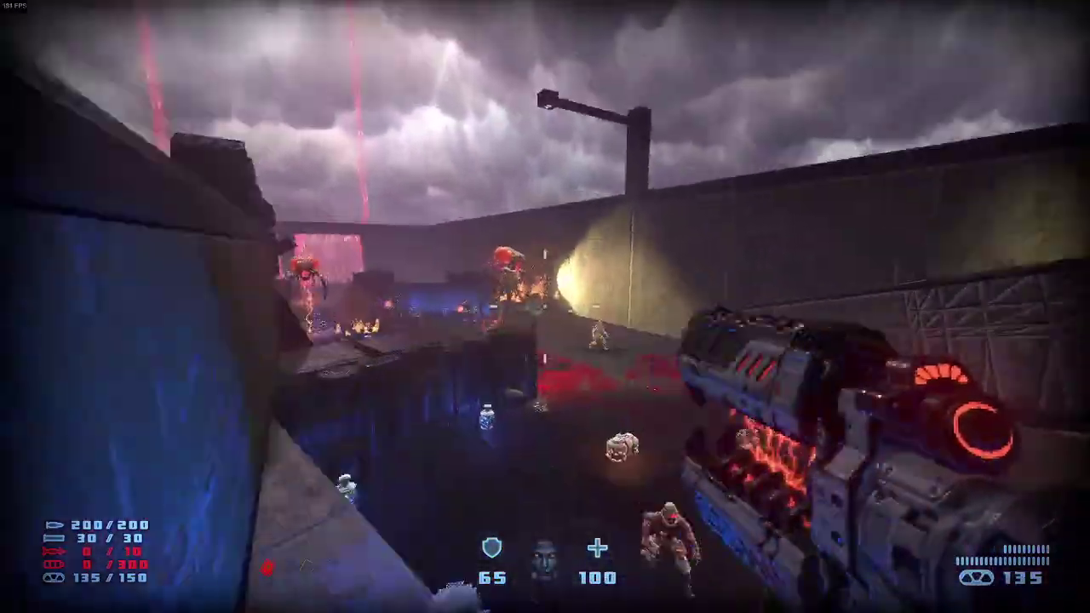
pyautogui.press('w')
# Shoot the red flying demons above the bloodied ground with the Arc Rail
pyautogui.click(545, 307)
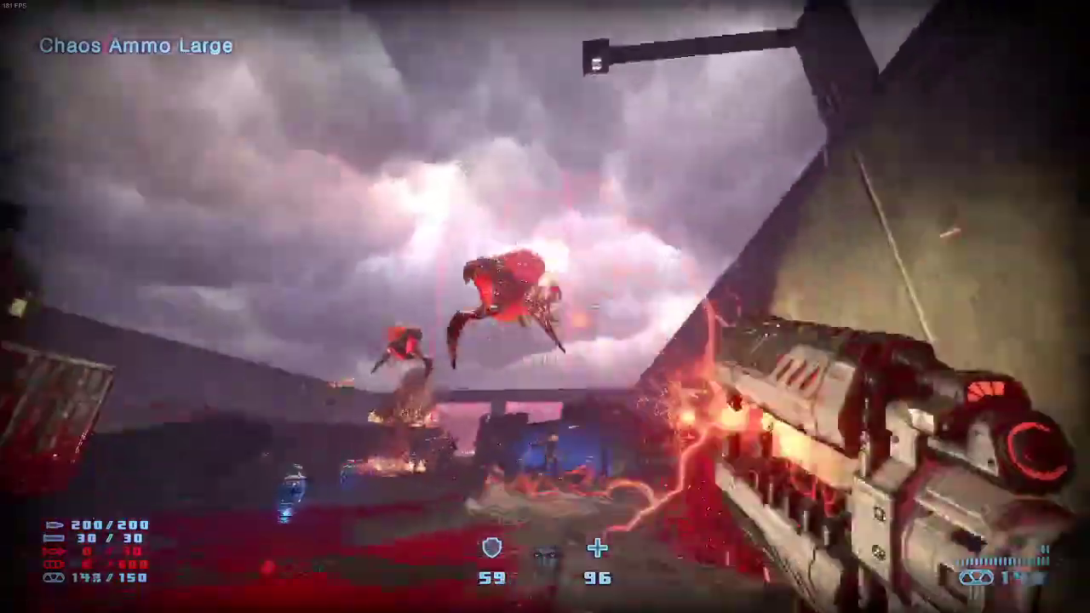
pyautogui.click(545, 306)
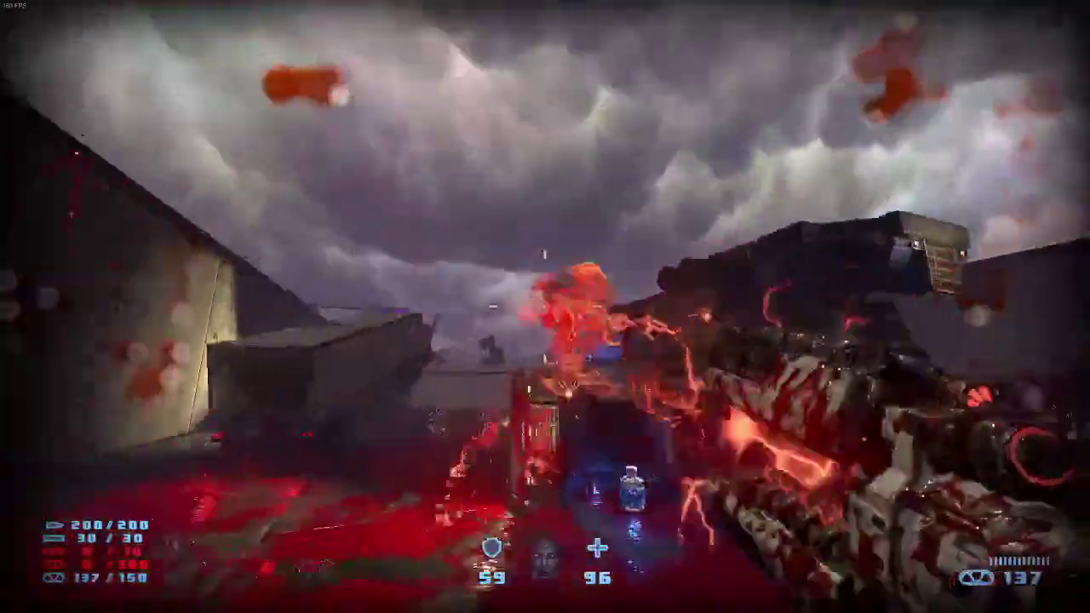
pyautogui.click(545, 306)
# Switch to the bullet-fed gun and shoot the horned demon and the other demons charging between the wrecks
pyautogui.press('4')
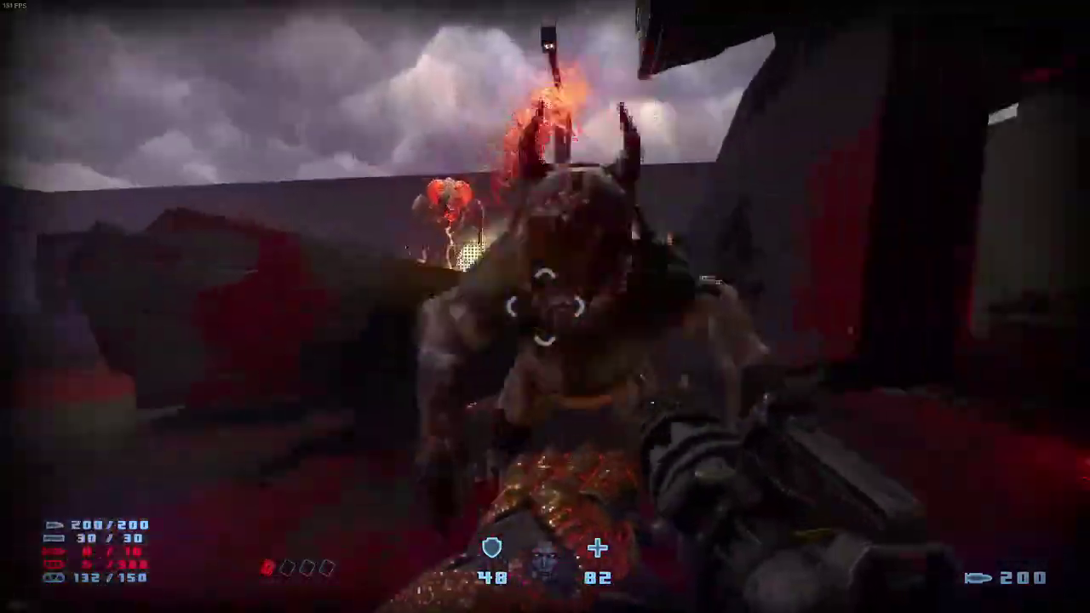
pyautogui.click(545, 307)
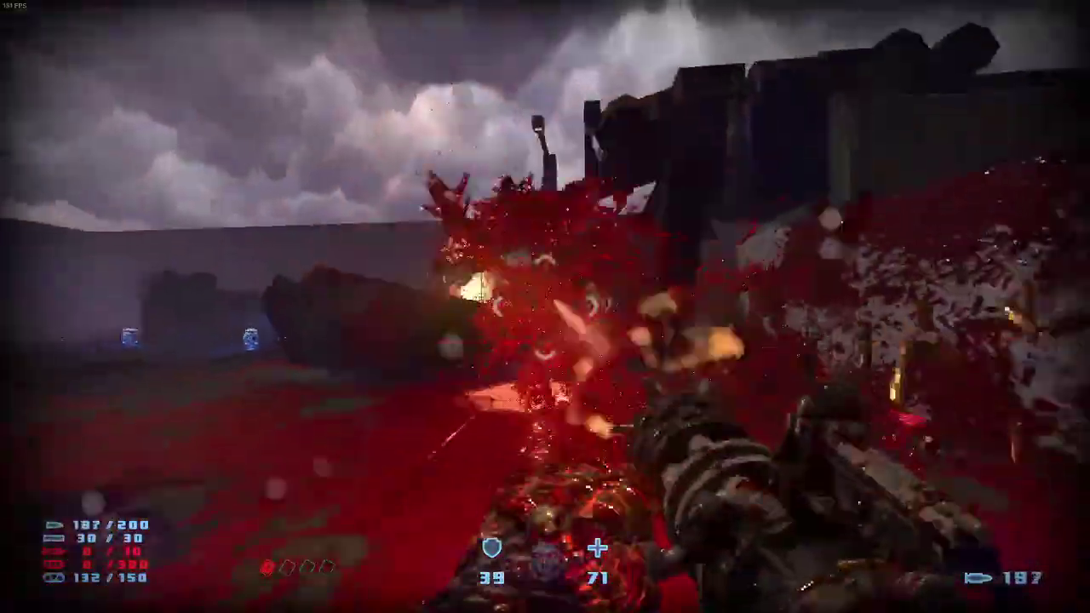
pyautogui.moveTo(545, 306); pyautogui.dragTo(545, 306)
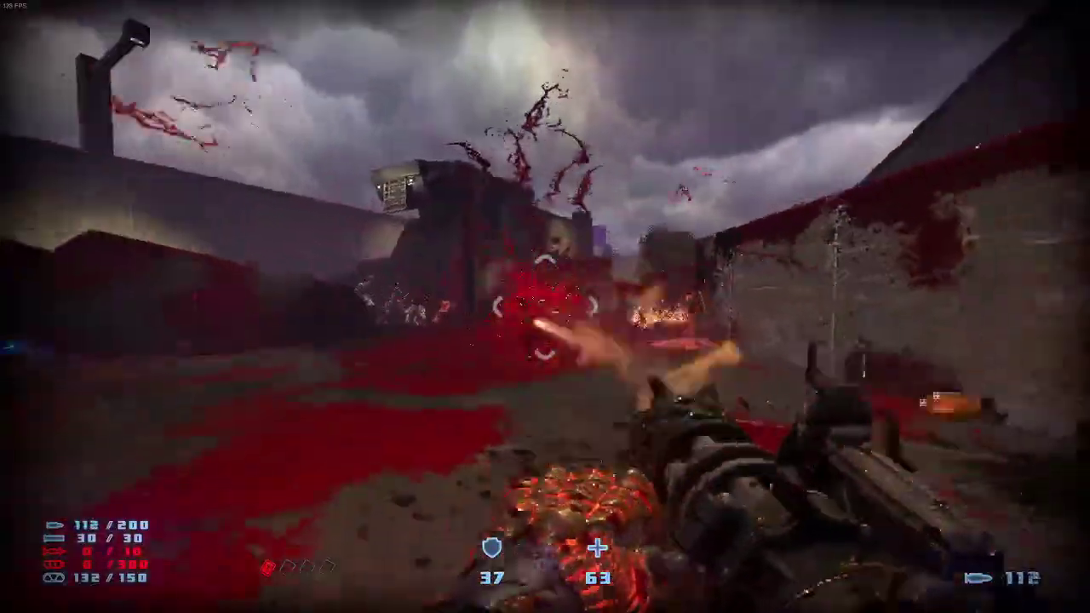
pyautogui.moveTo(545, 307); pyautogui.dragTo(545, 306)
# Collect health flasks near the blue-lit wall and spend the remaining bullets on the approaching demons
pyautogui.press('w')
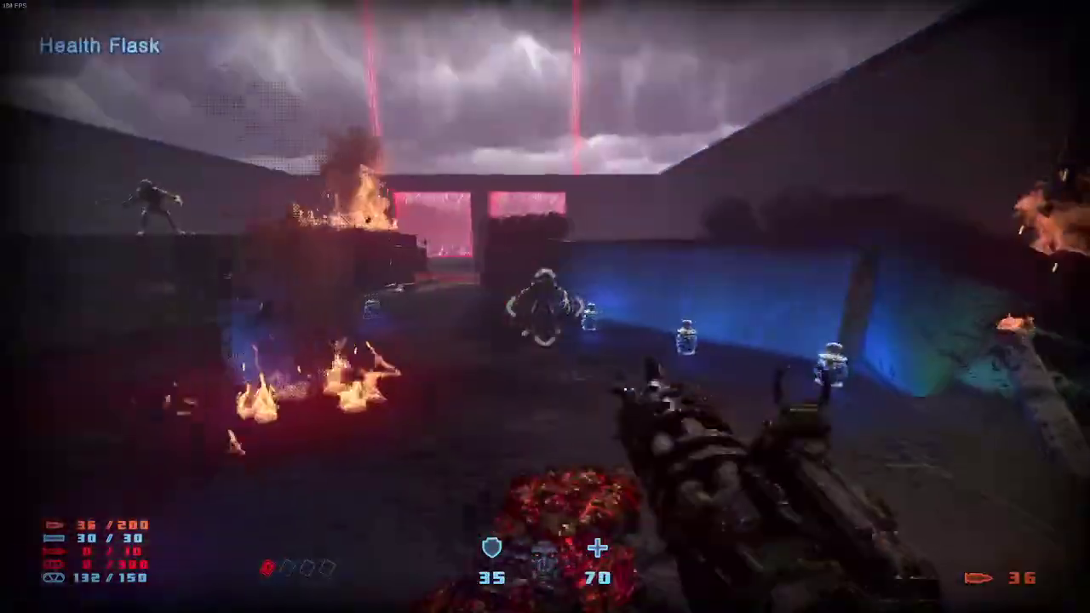
pyautogui.press('w')
pyautogui.moveTo(545, 307); pyautogui.dragTo(545, 306)
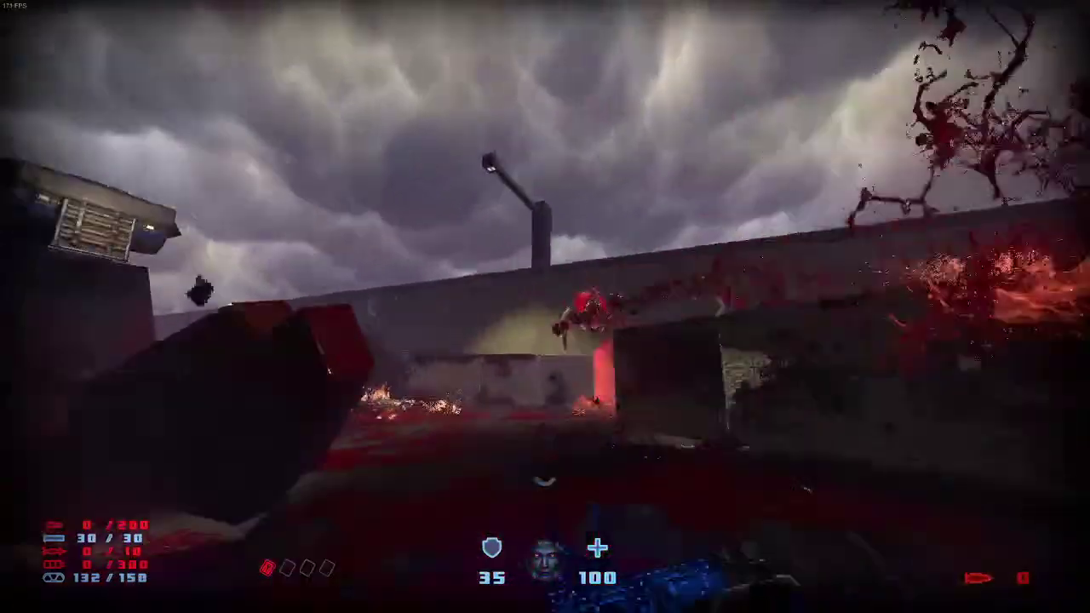
# Change to the shotgun and shoot the flying demons hovering over the yard
pyautogui.click(545, 307)
pyautogui.click(545, 307)
pyautogui.press('w')
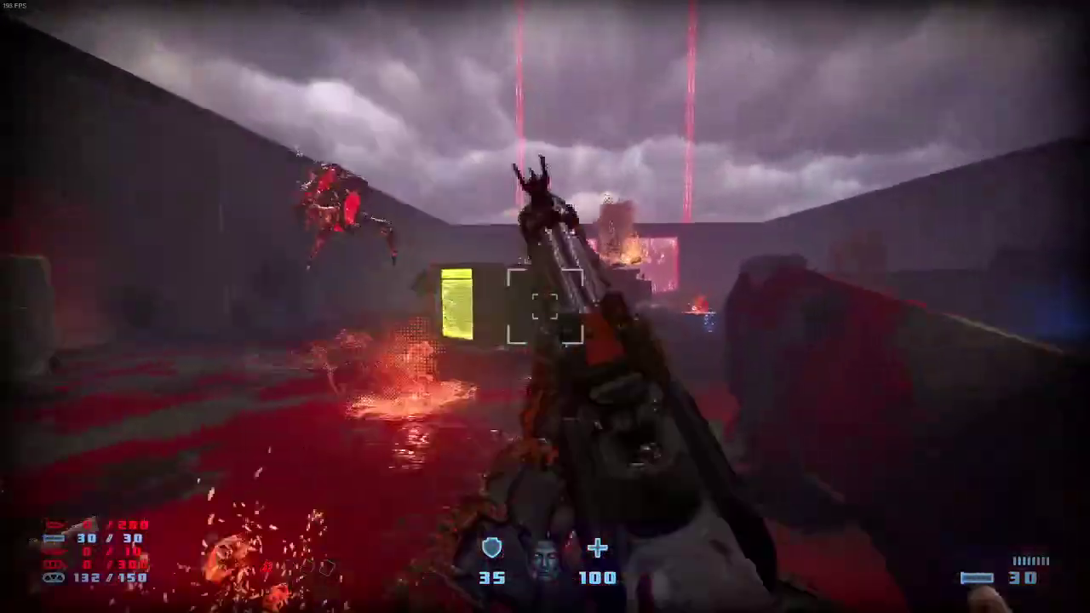
pyautogui.click(545, 306)
pyautogui.click(545, 307)
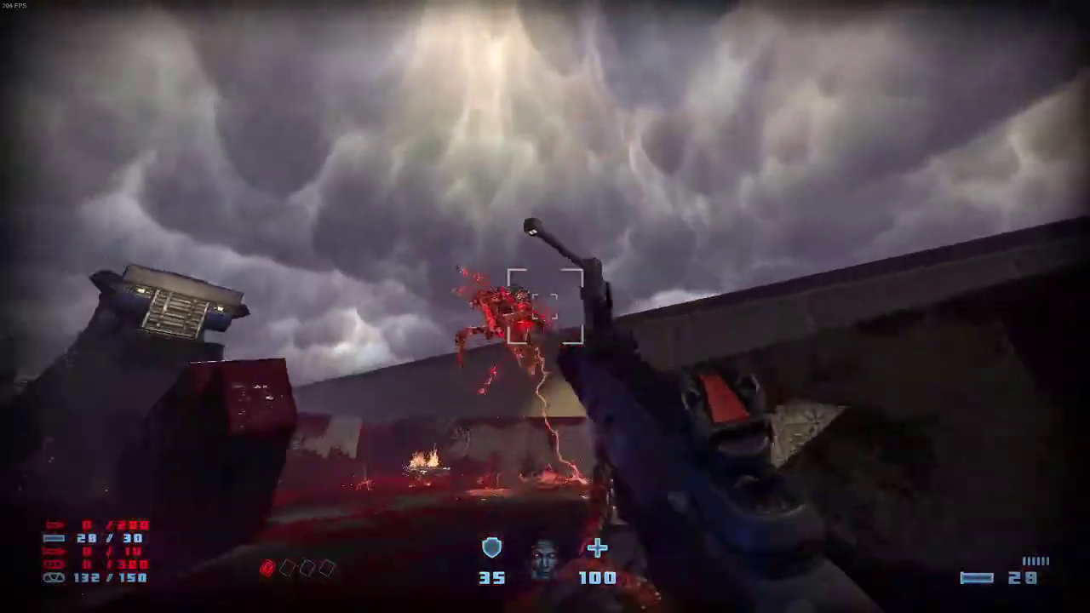
pyautogui.click(545, 306)
pyautogui.click(545, 307)
pyautogui.press('w')
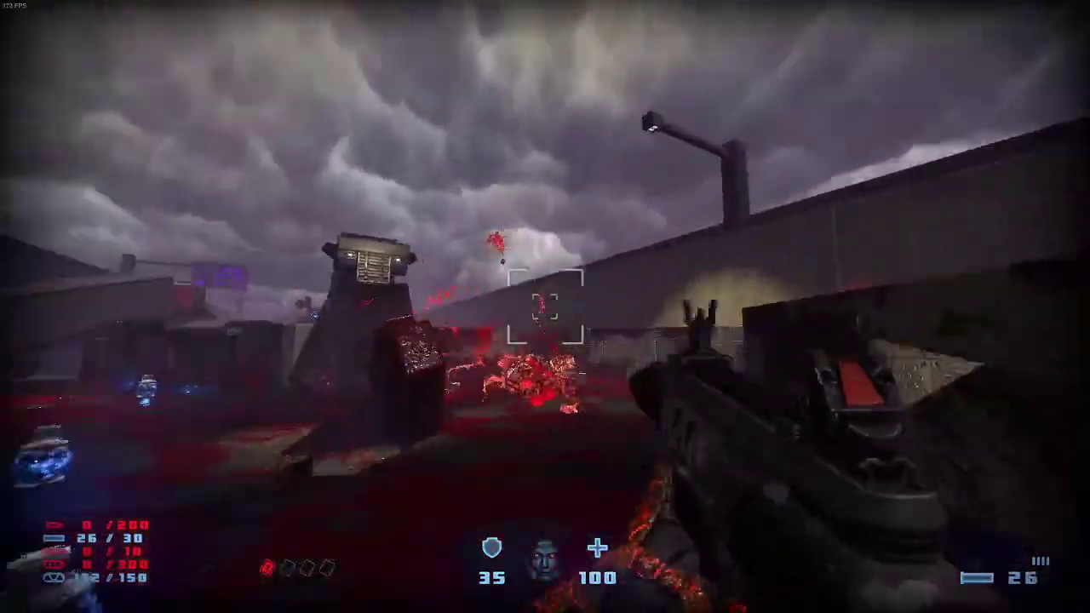
# Reload the shotgun and run past the health flasks and fallen trailer to the wrecks by the red energy gates
pyautogui.press('r')
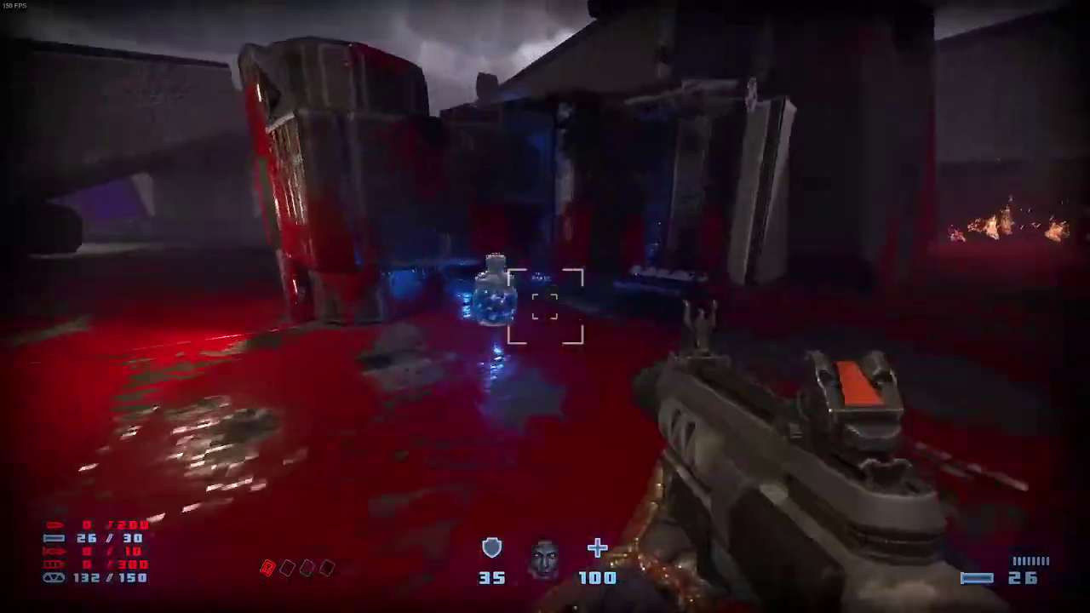
pyautogui.press('w')
pyautogui.press('w')
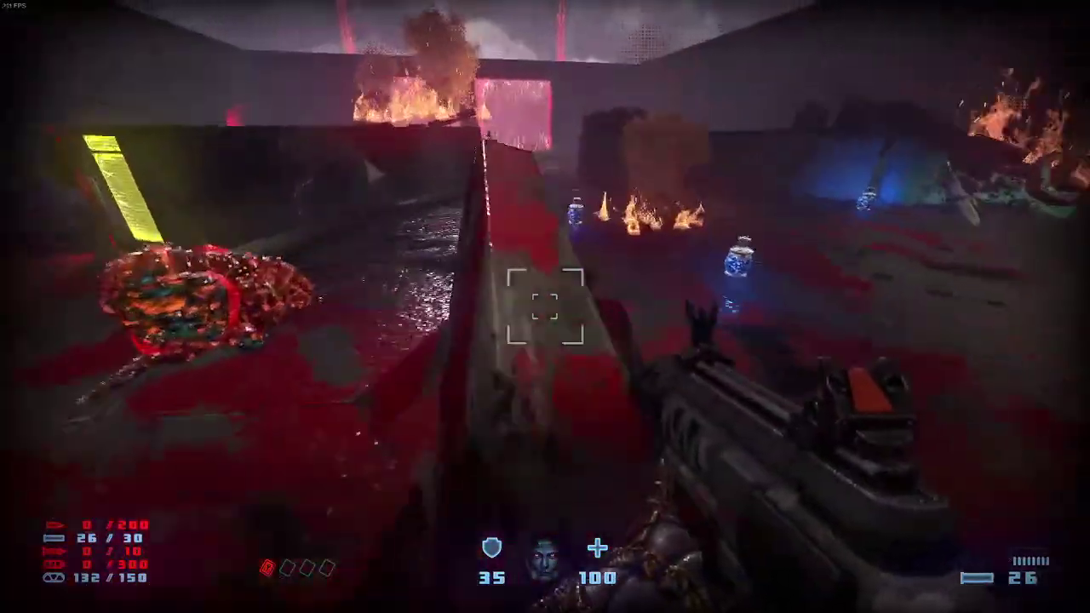
pyautogui.press('w')
pyautogui.press('w')
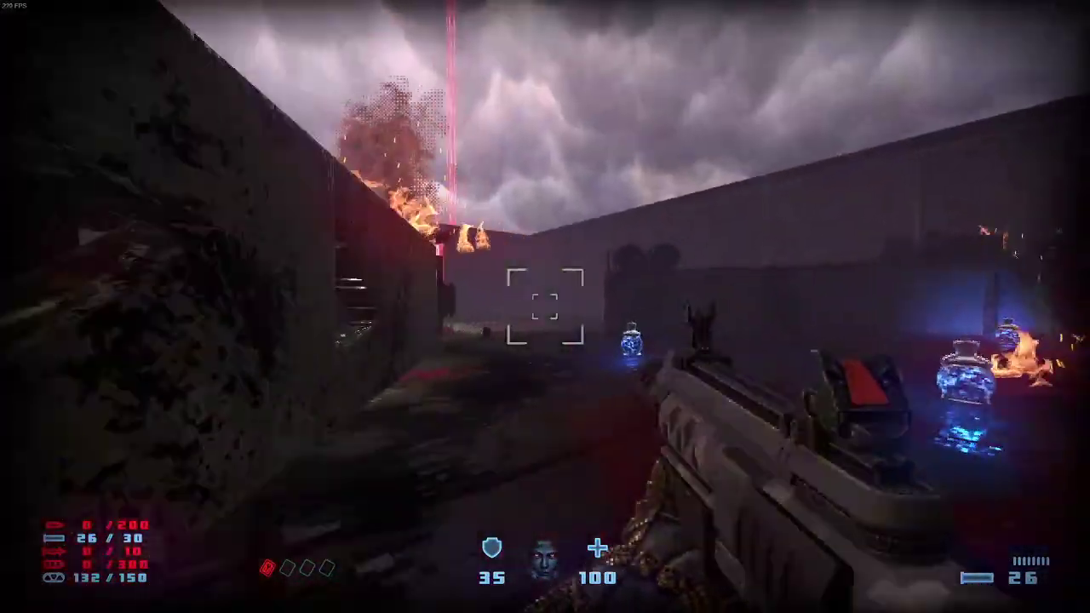
pyautogui.press('w')
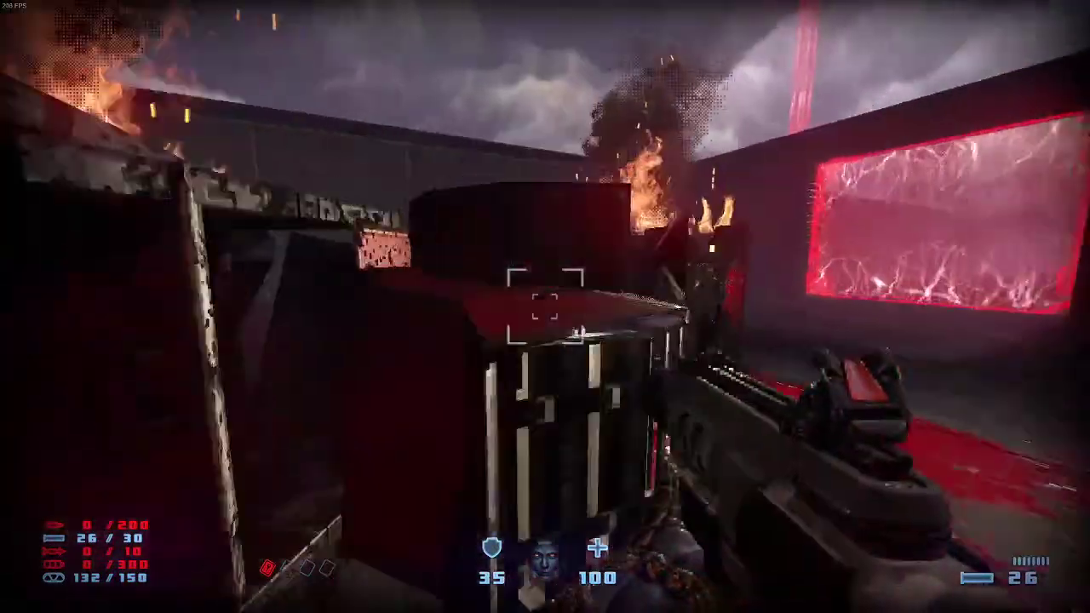
# Climb over the burning wrecks and pass through the red truck wreckage towards the red energy gates
pyautogui.press('w')
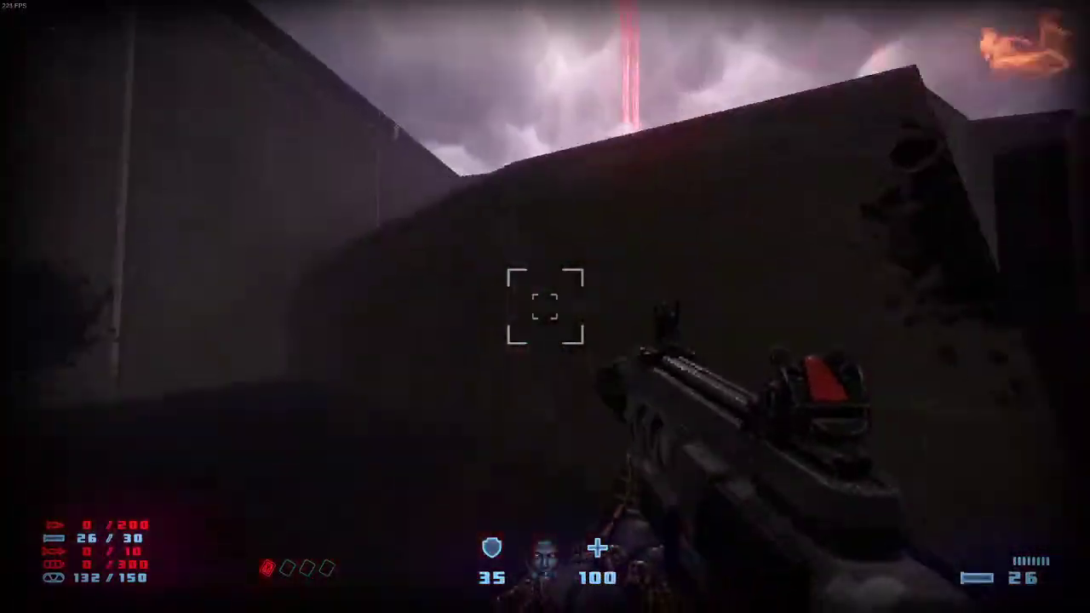
pyautogui.press('w')
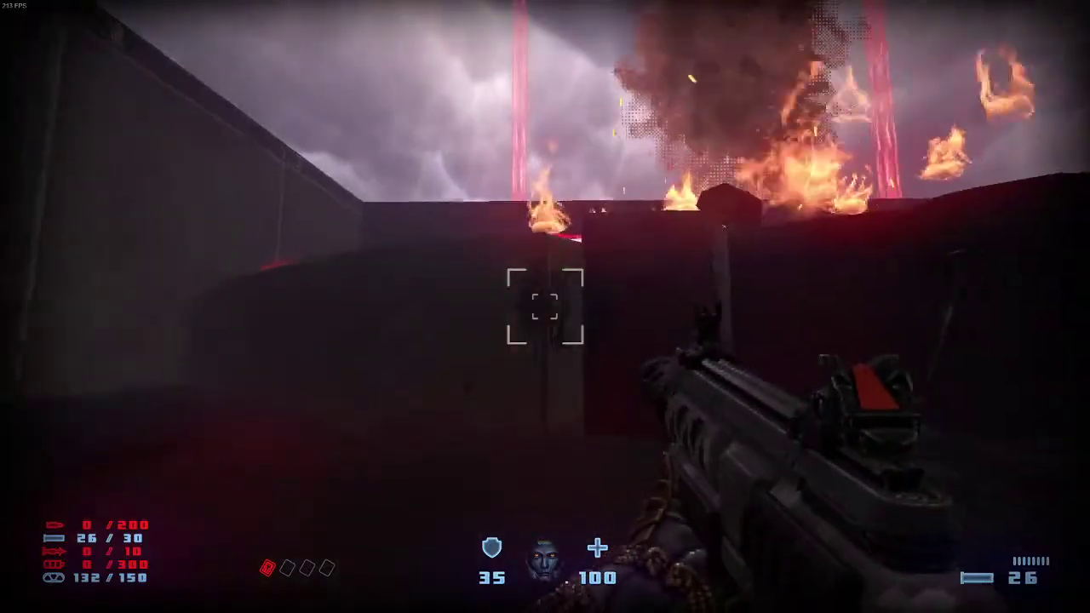
pyautogui.press('w')
pyautogui.press('space')
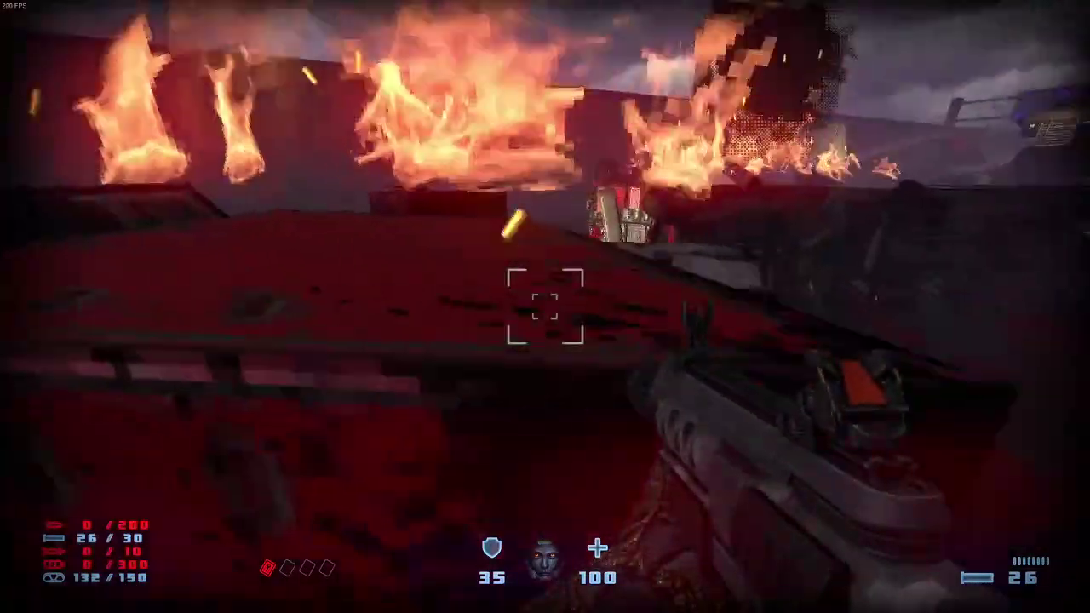
pyautogui.press('w')
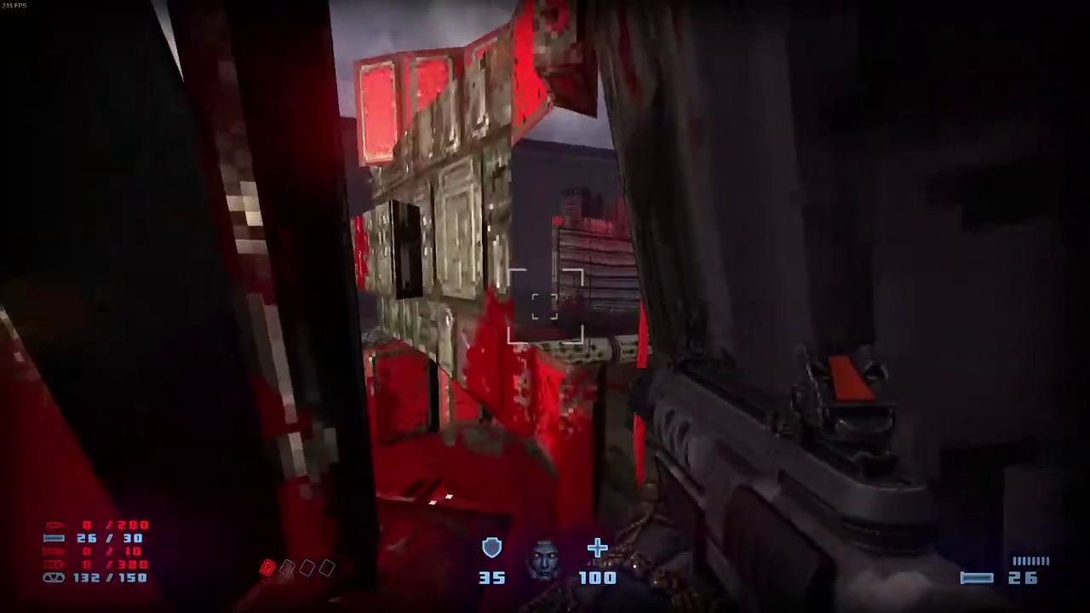
pyautogui.press('w')
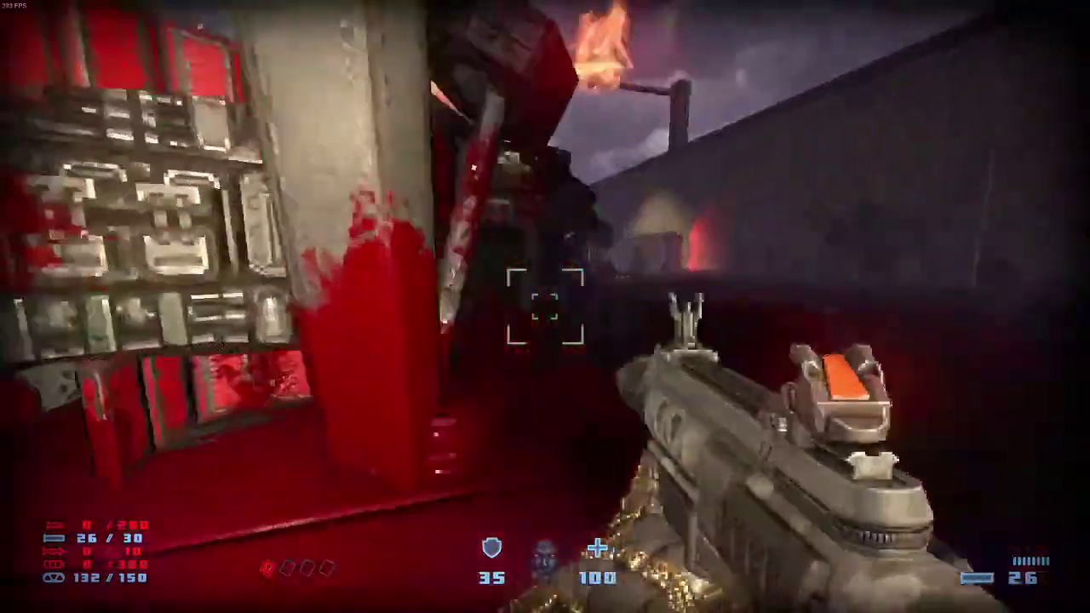
# Activate the glowing red hand switch on the pillar between the two red energy gates
pyautogui.press('w')
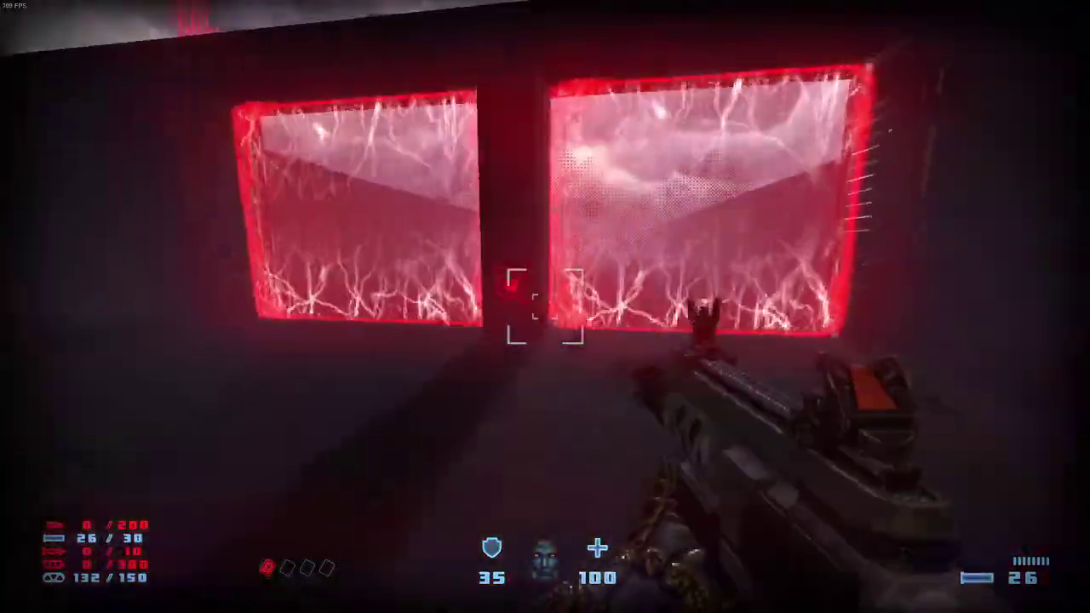
pyautogui.press('w')
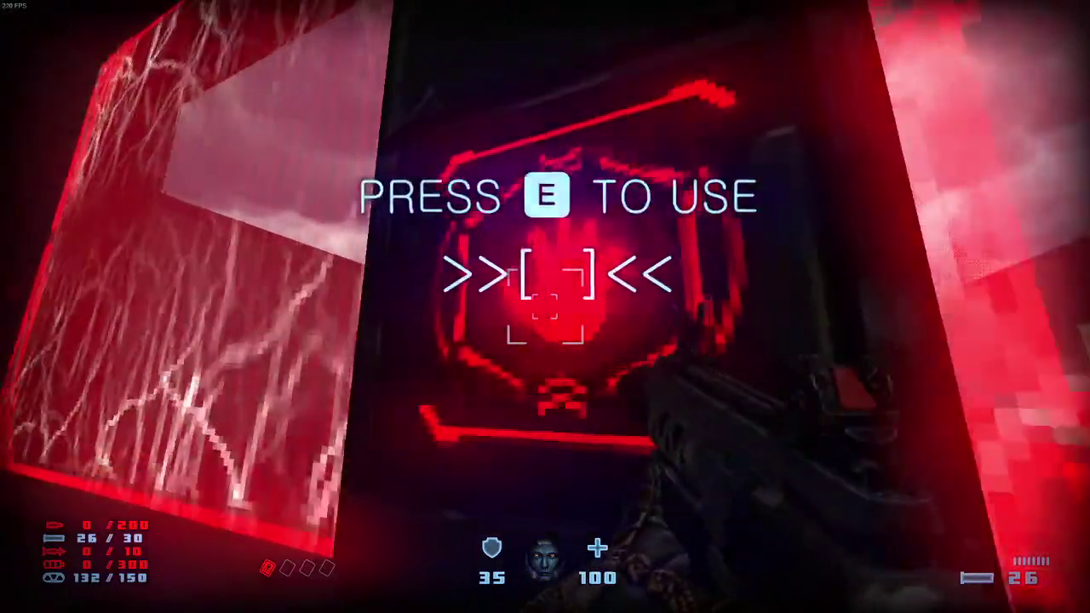
pyautogui.press('e')
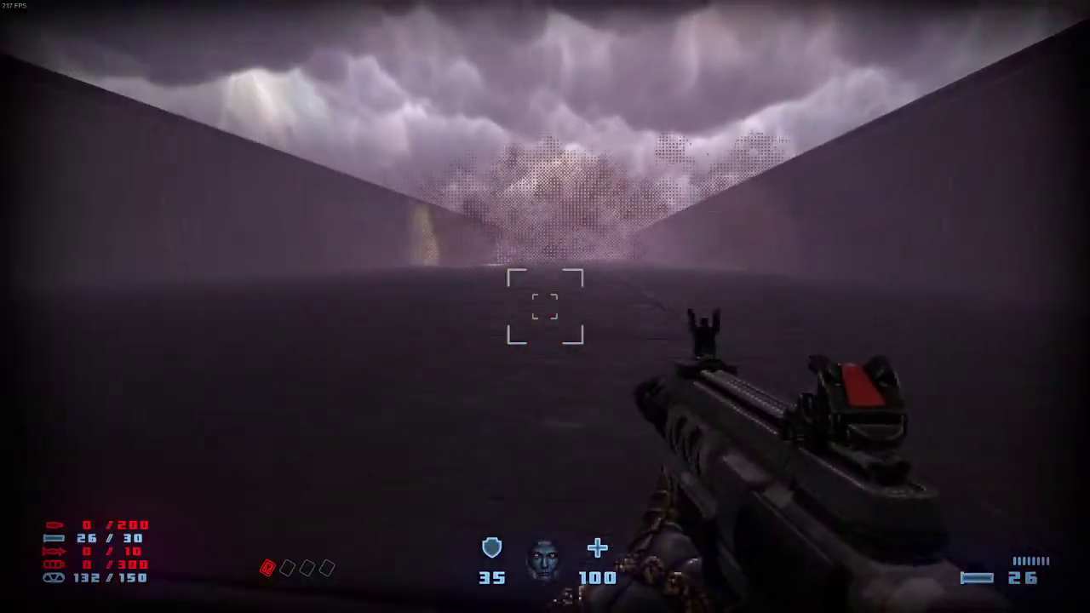
# Run down the open road to the blue car with the green-eyed robot and climb in to finish the level
pyautogui.press('w')
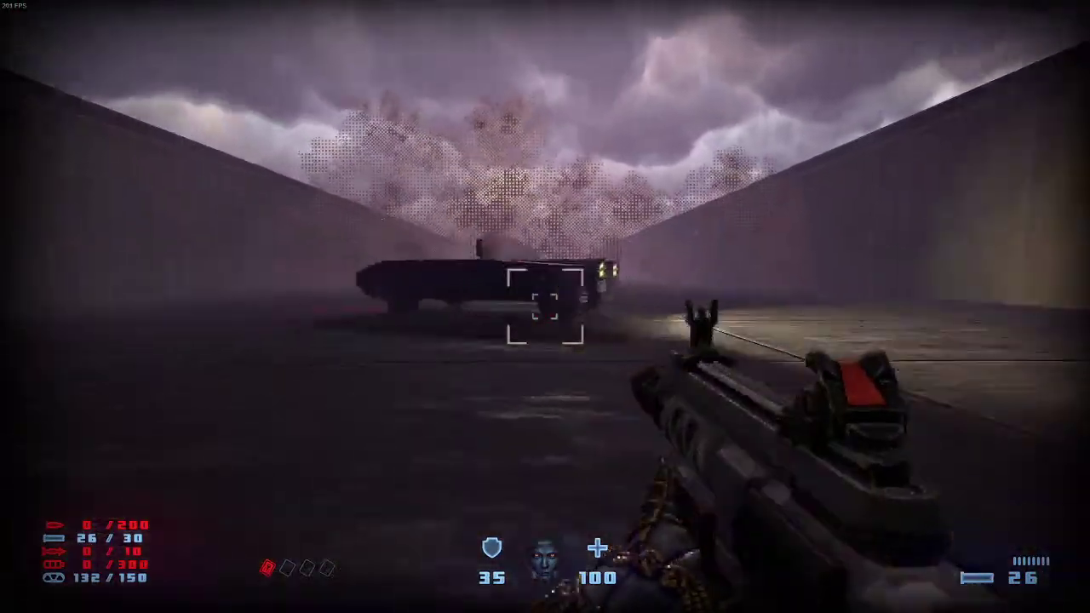
pyautogui.press('w')
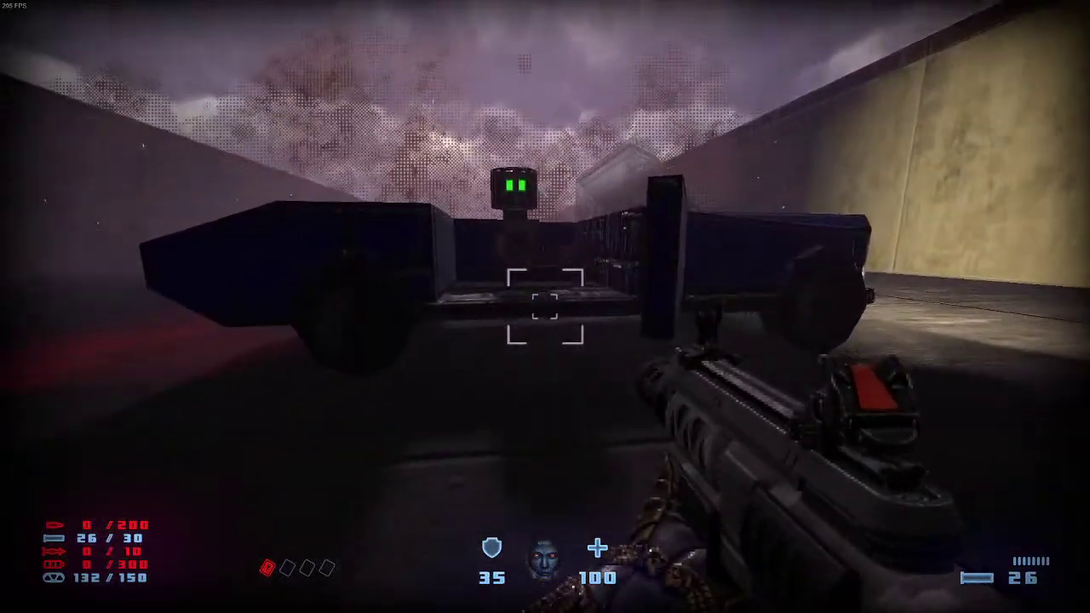
pyautogui.press('w')
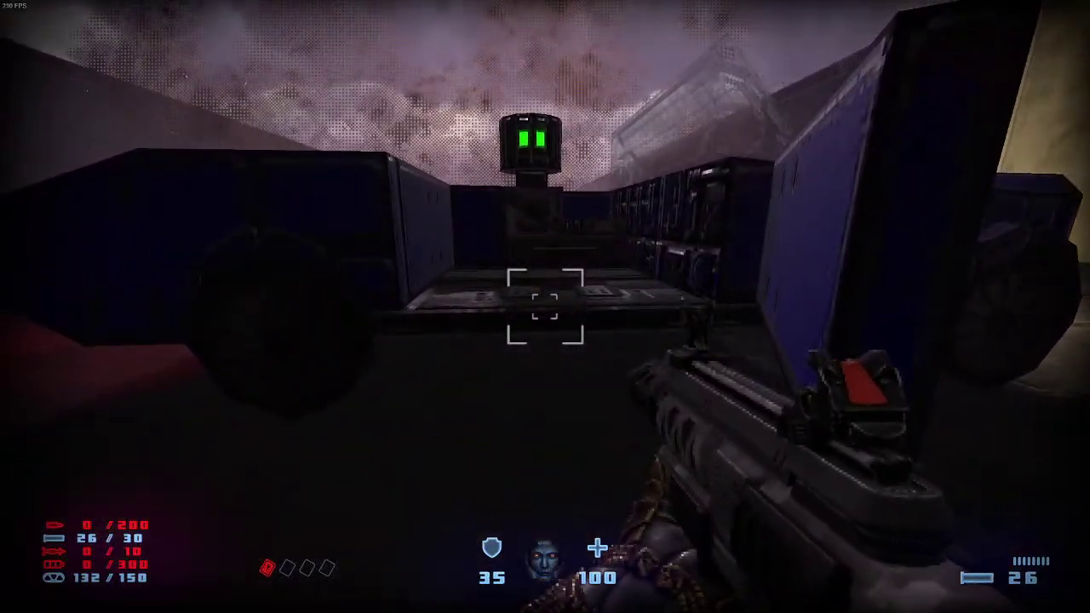
pyautogui.press('w')
pyautogui.press('w')
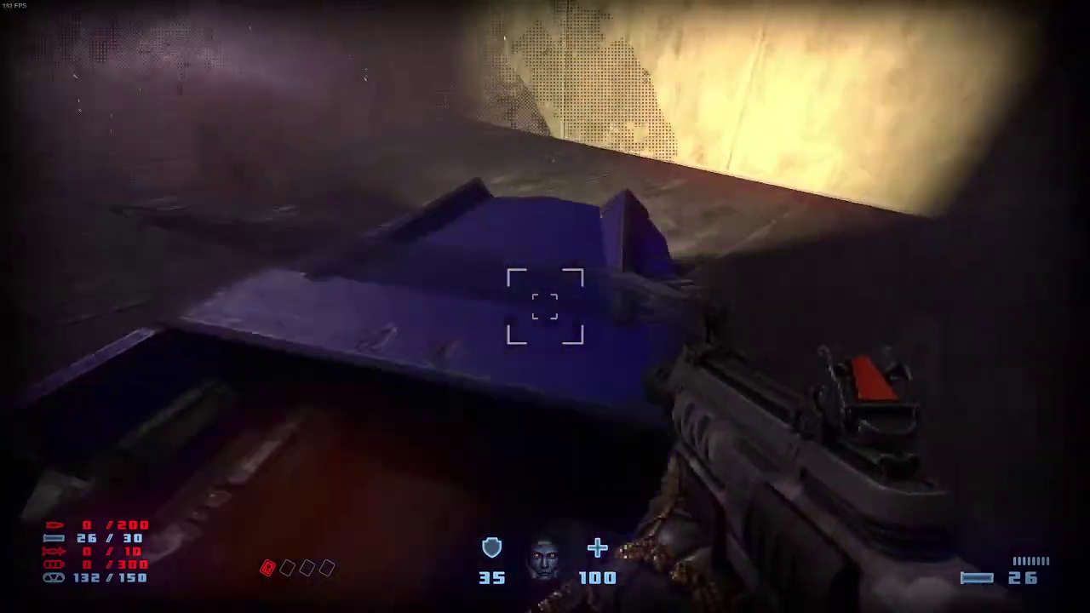
pyautogui.press('s')
pyautogui.press('s')
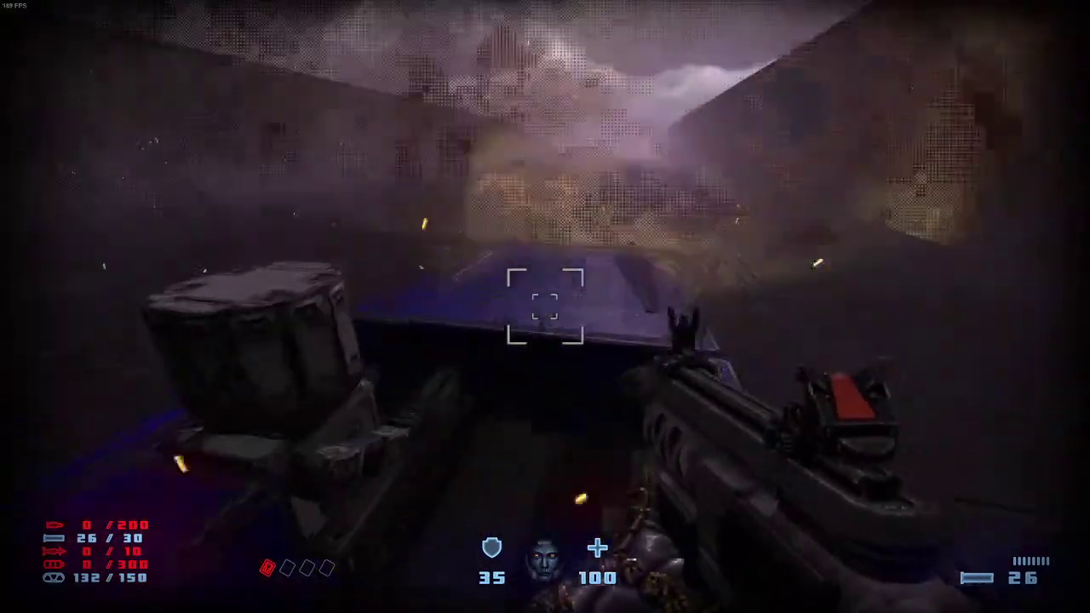
pyautogui.press('d')
pyautogui.press('a')
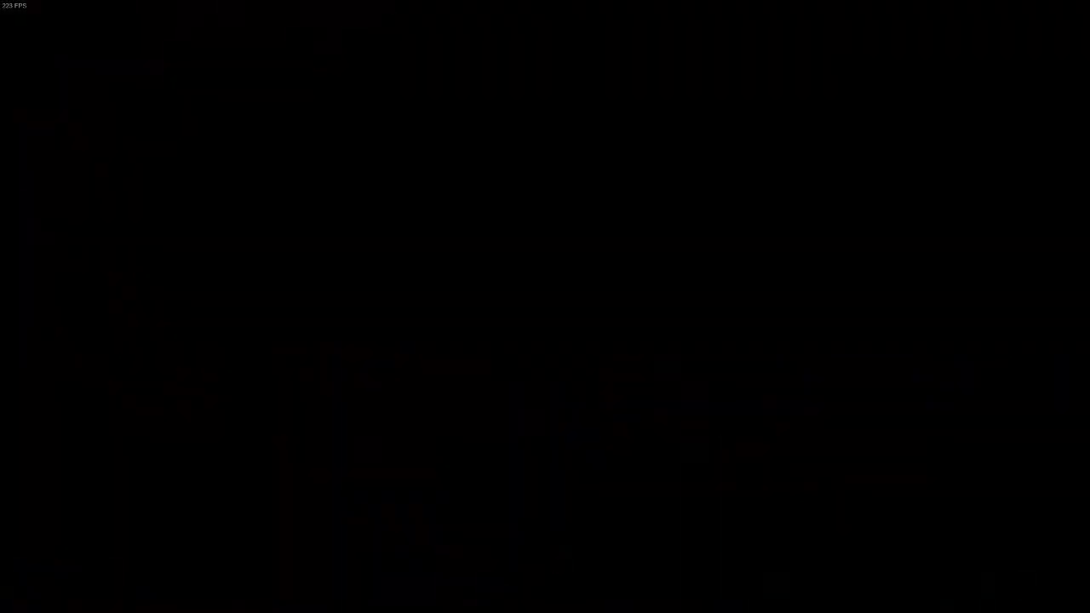
# Rate the finished Pileup map as GOOD
pyautogui.click(574, 457)
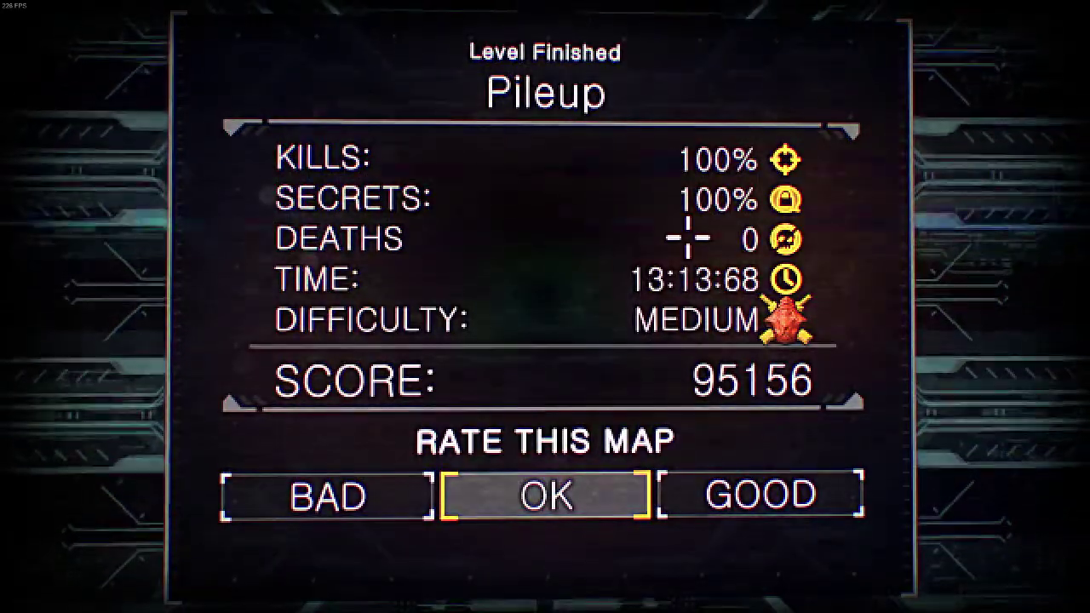
pyautogui.click(820, 483)
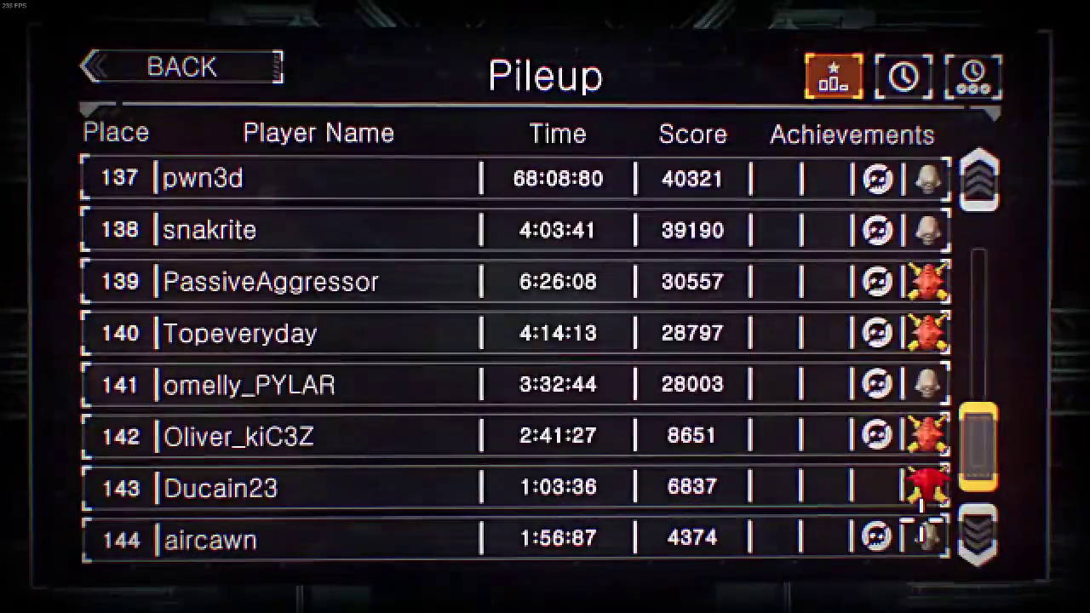
# Examine the Pileup high scores by score and by completion time across the difficulty levels
pyautogui.scroll(-2, 937, 515)
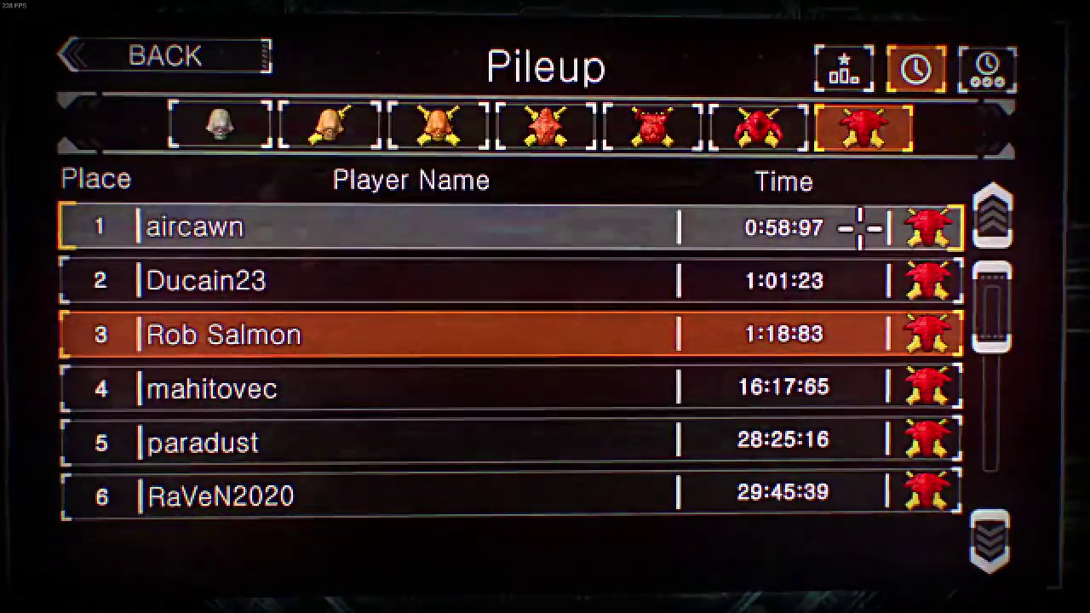
pyautogui.click(743, 124)
pyautogui.click(641, 121)
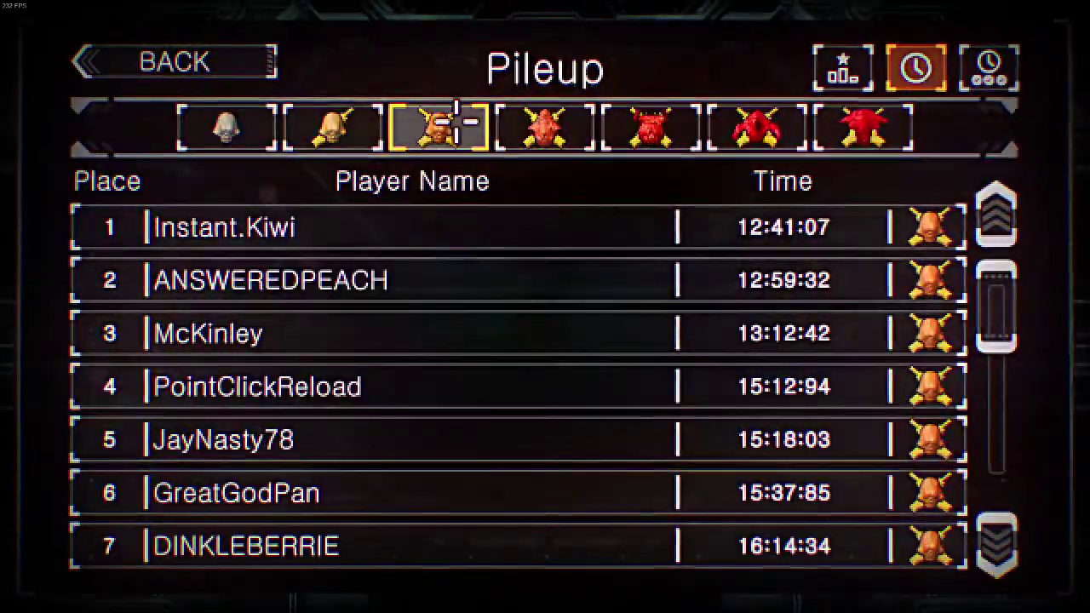
pyautogui.click(228, 125)
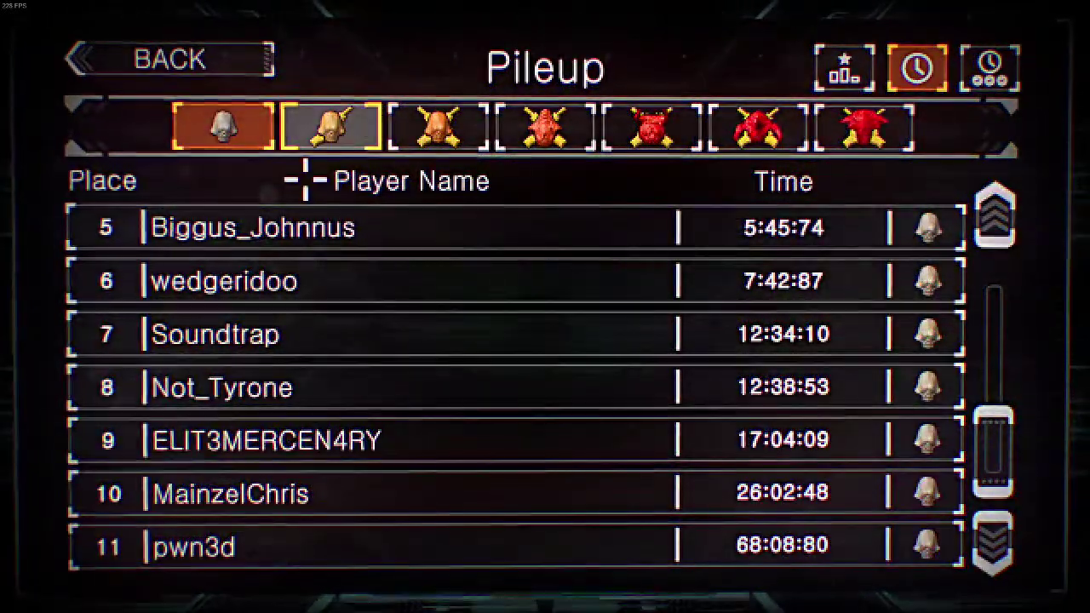
# Leave the high scores and level results and return to the Community Maps list
pyautogui.click(217, 55)
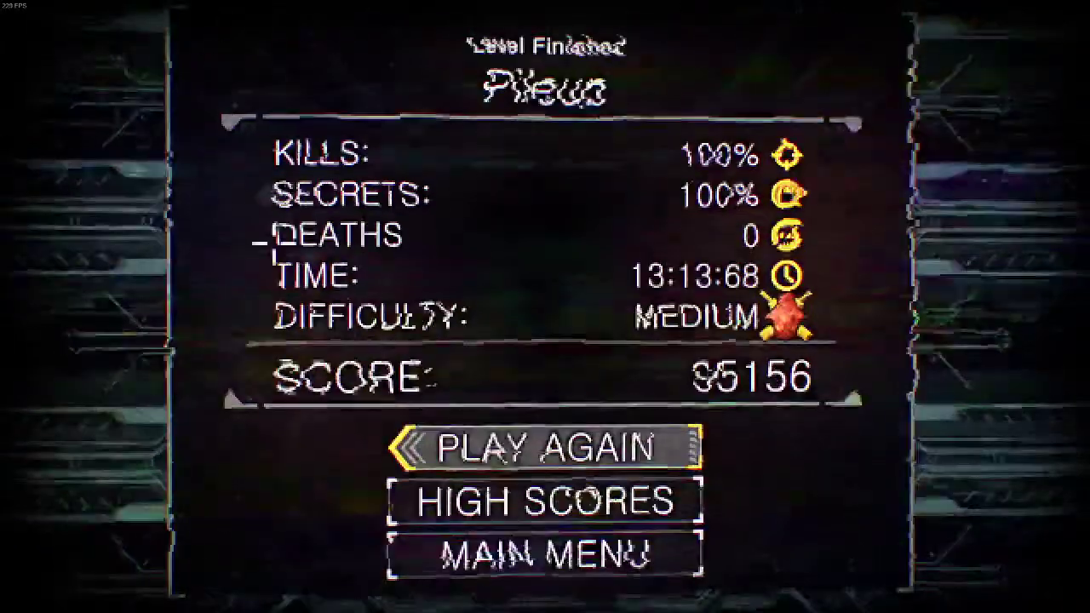
pyautogui.click(486, 552)
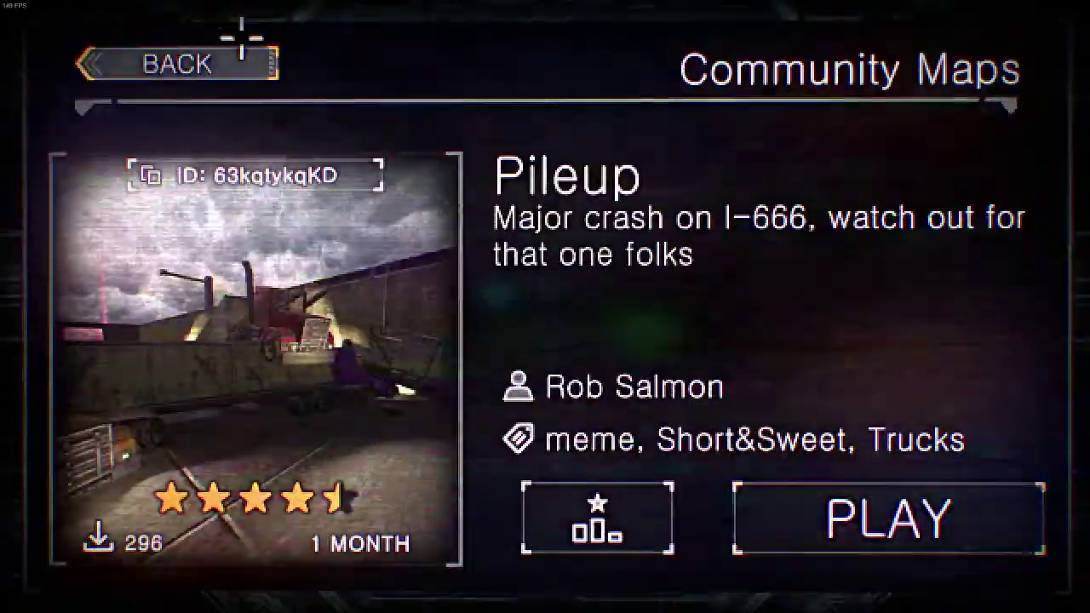
pyautogui.click(243, 53)
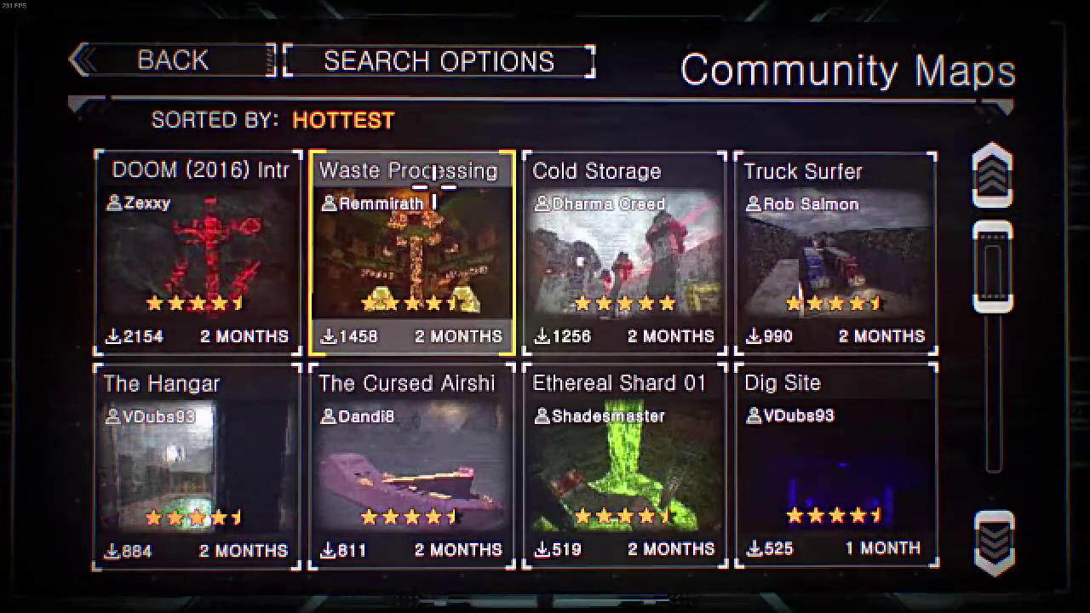
# Switch from the game to the OBS window that controls the stream
pyautogui.hotkey('alt', 'Tab')
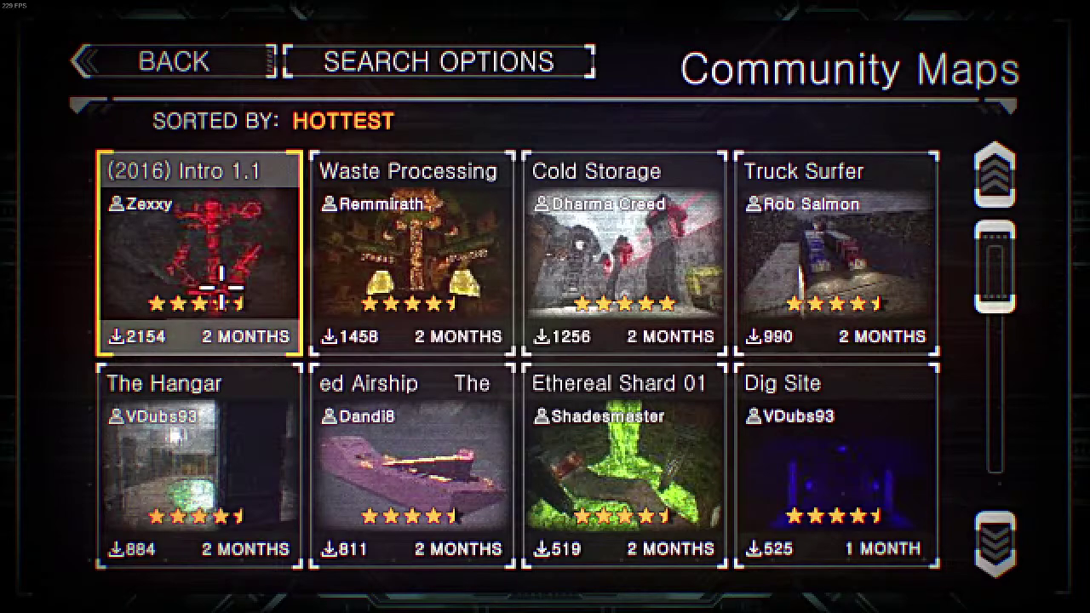
pyautogui.click(459, 602)
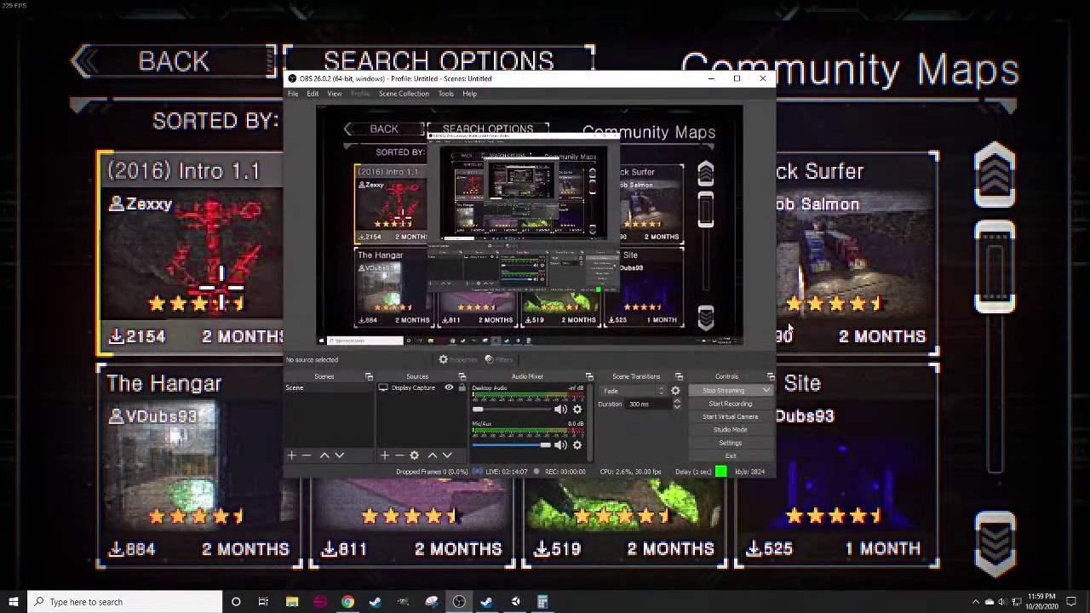